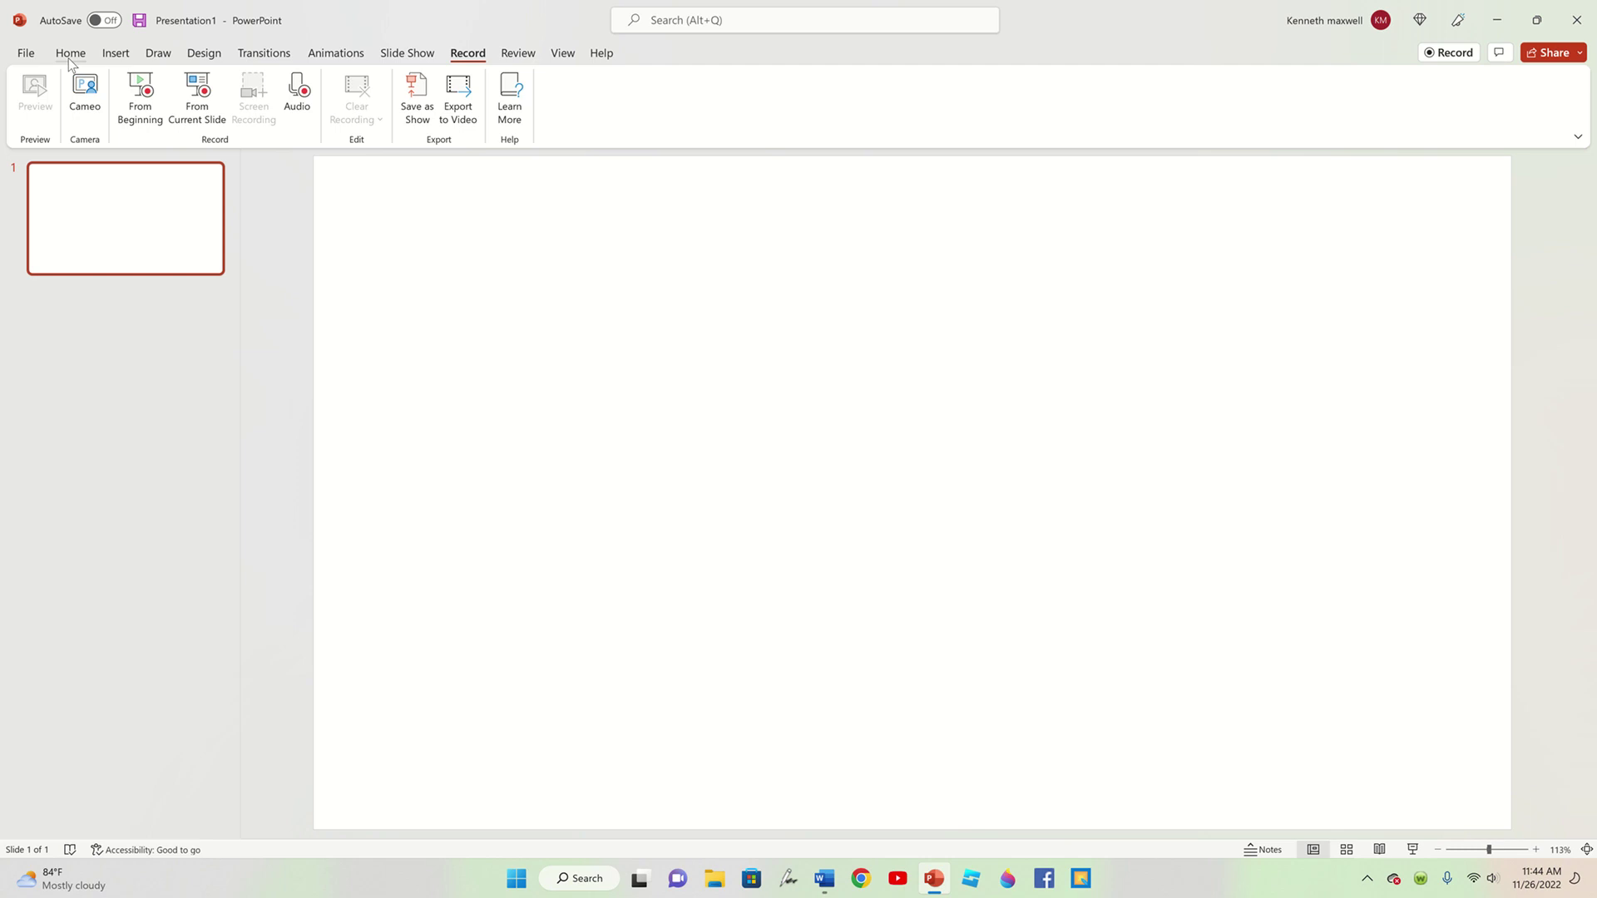
- Draw a rounded square in the lower middle of the blank slide
{"action": "left_click", "coordinate": [70, 53]}
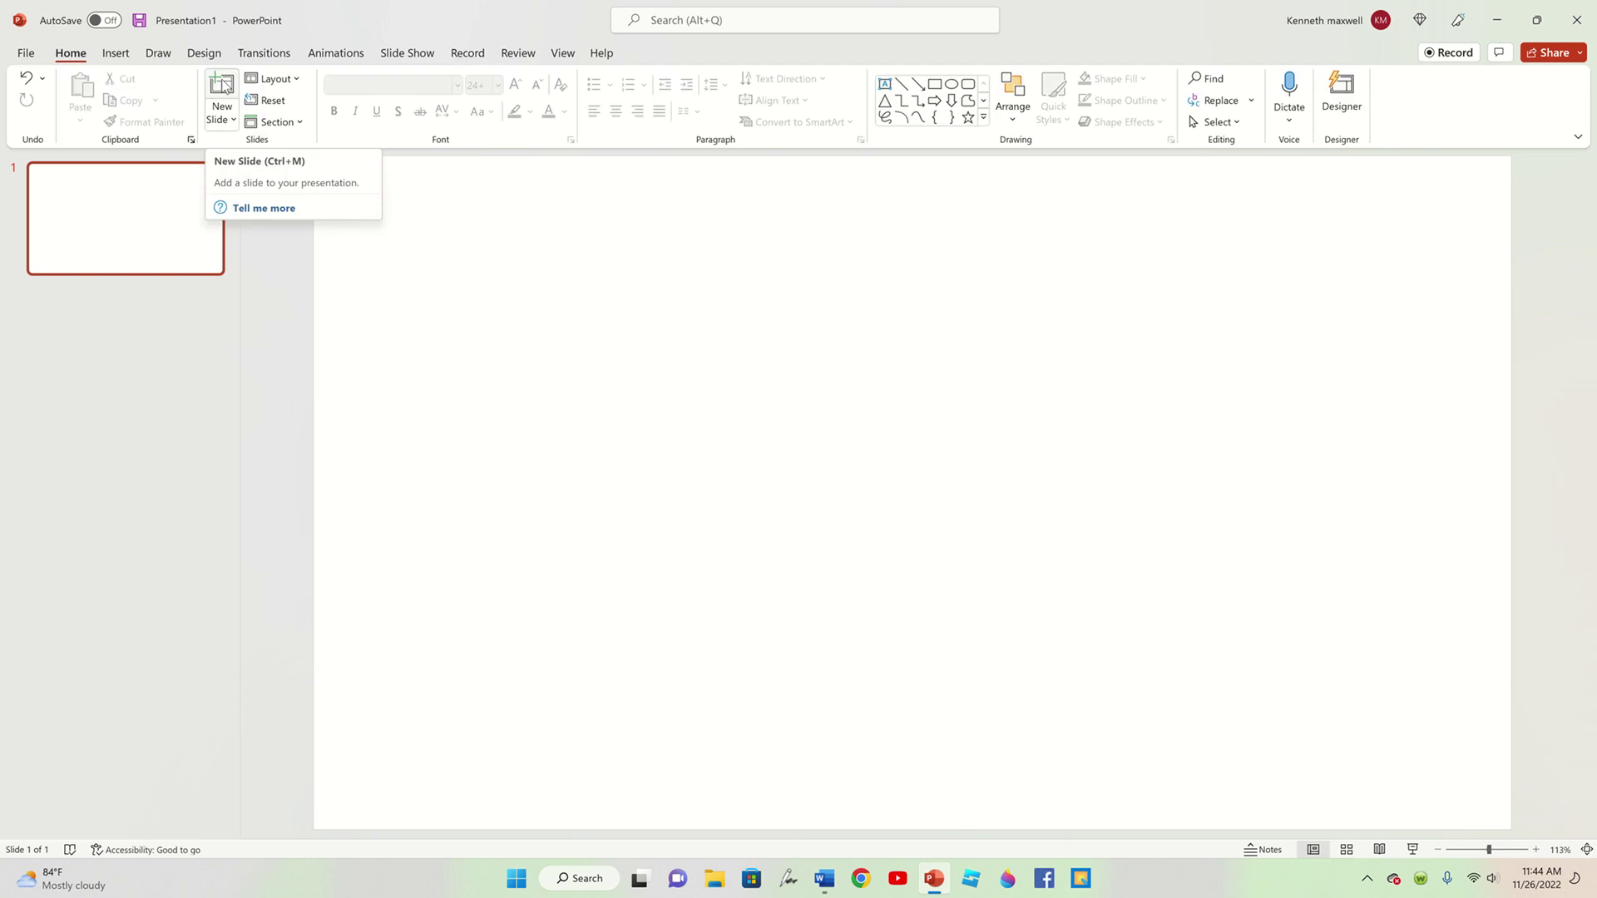
{"action": "left_click", "coordinate": [115, 53]}
{"action": "left_click", "coordinate": [281, 101]}
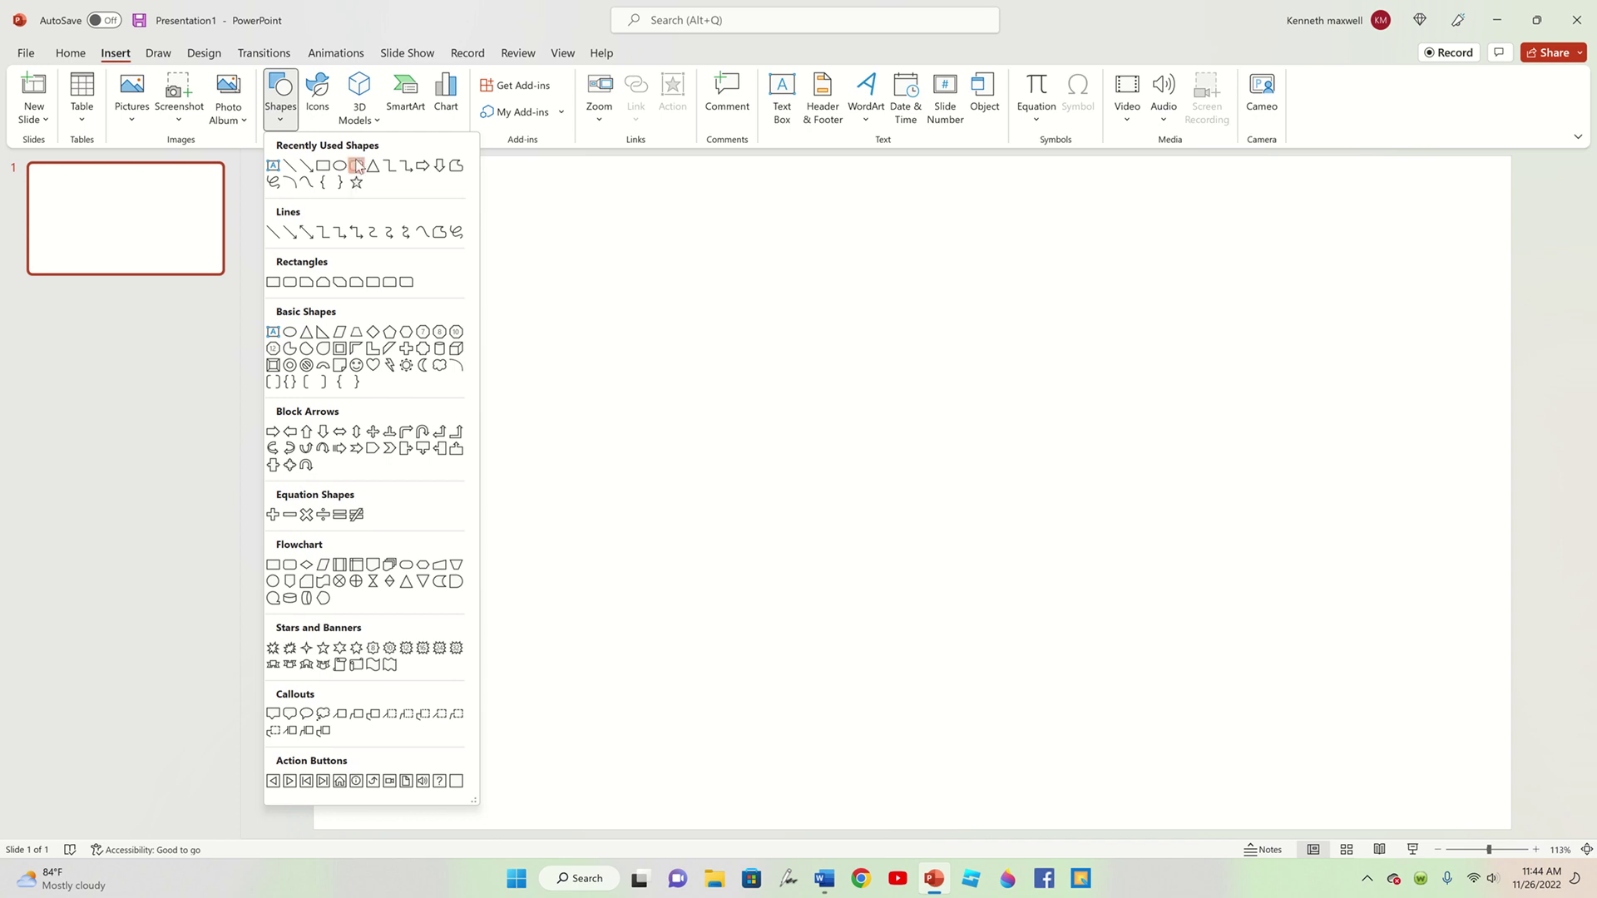
{"action": "left_click", "coordinate": [357, 166]}
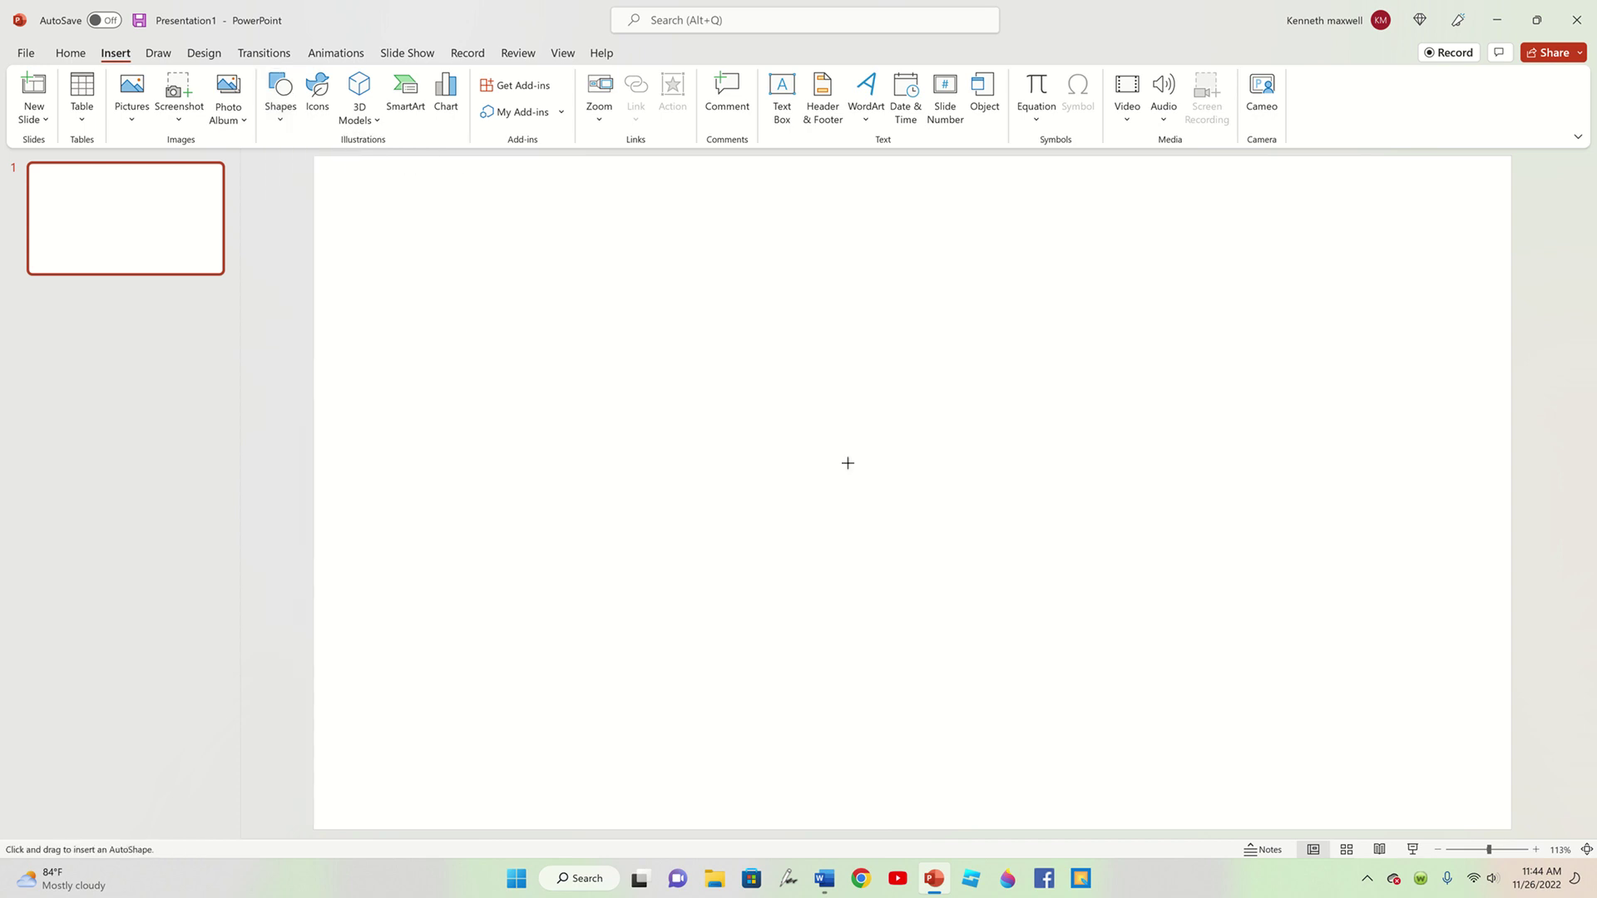
{"action": "mouse_move", "coordinate": [595, 524]}
{"action": "left_mouse_down"}
{"action": "mouse_move", "coordinate": [660, 634]}
{"action": "mouse_move", "coordinate": [709, 624]}
{"action": "left_mouse_up"}
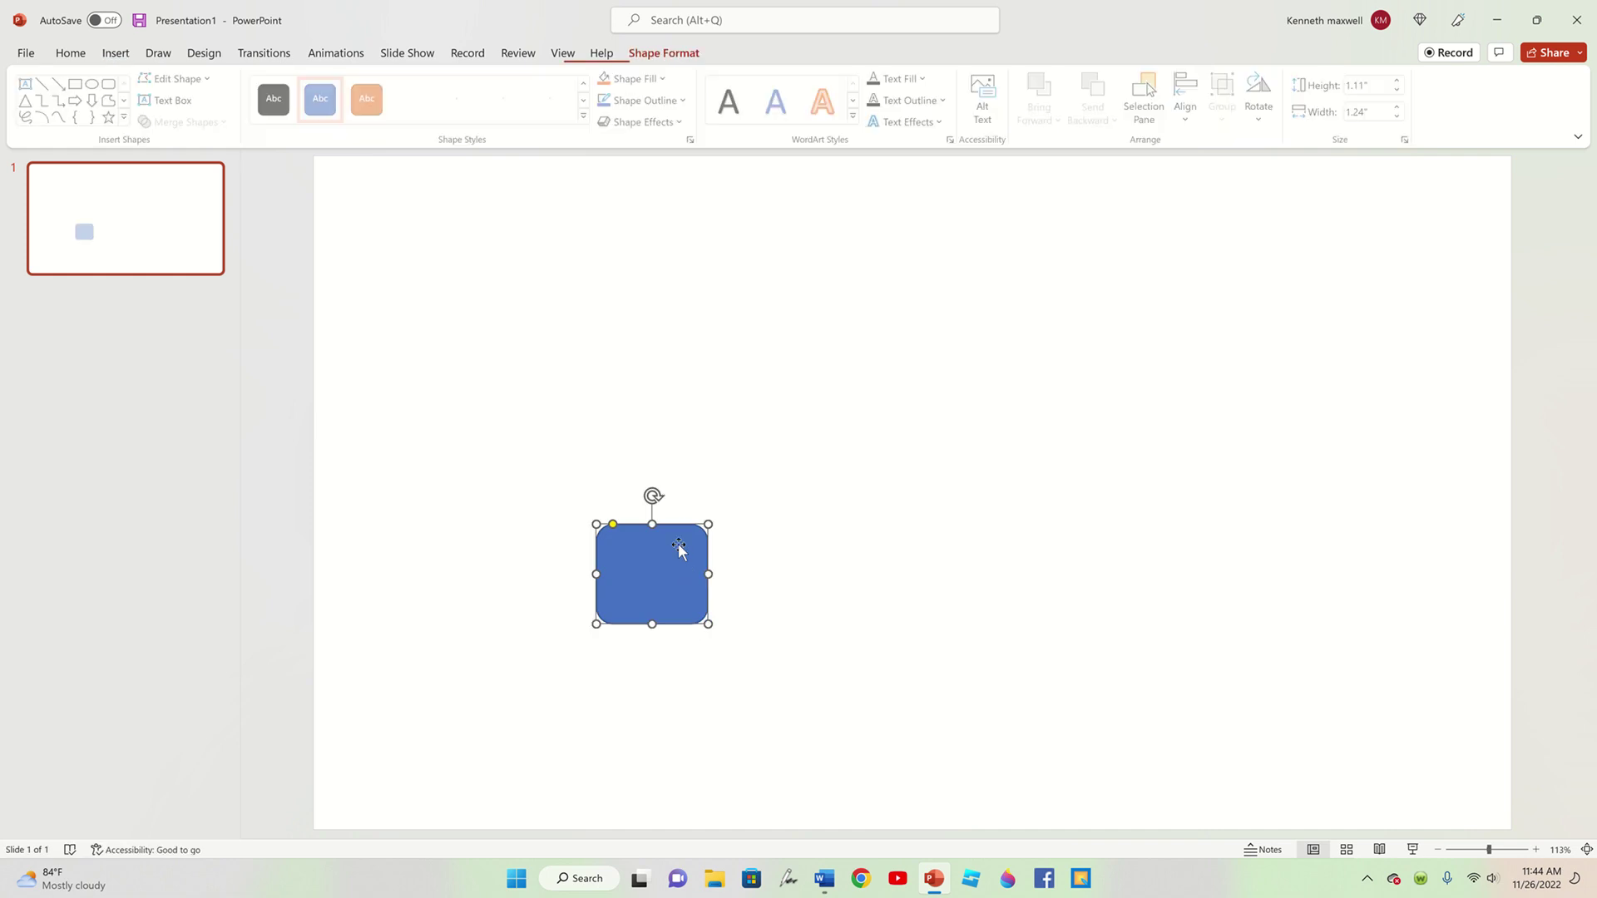
- Give the rounded square a black outline and a light green fill
{"action": "left_click", "coordinate": [645, 100]}
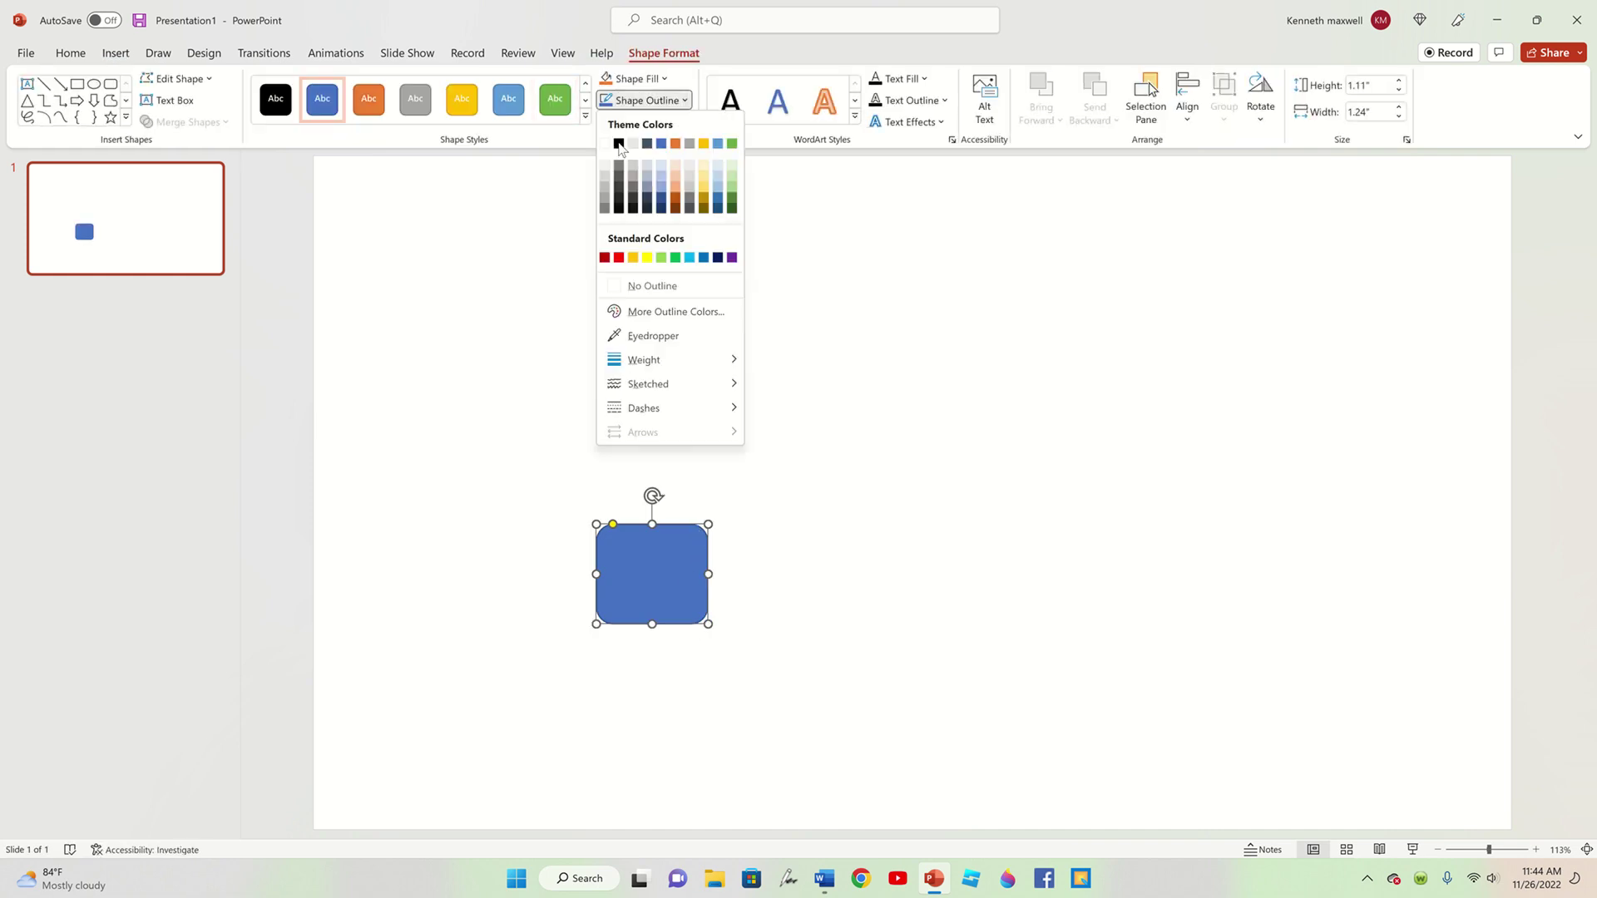
{"action": "left_click", "coordinate": [619, 144]}
{"action": "left_click", "coordinate": [634, 78]}
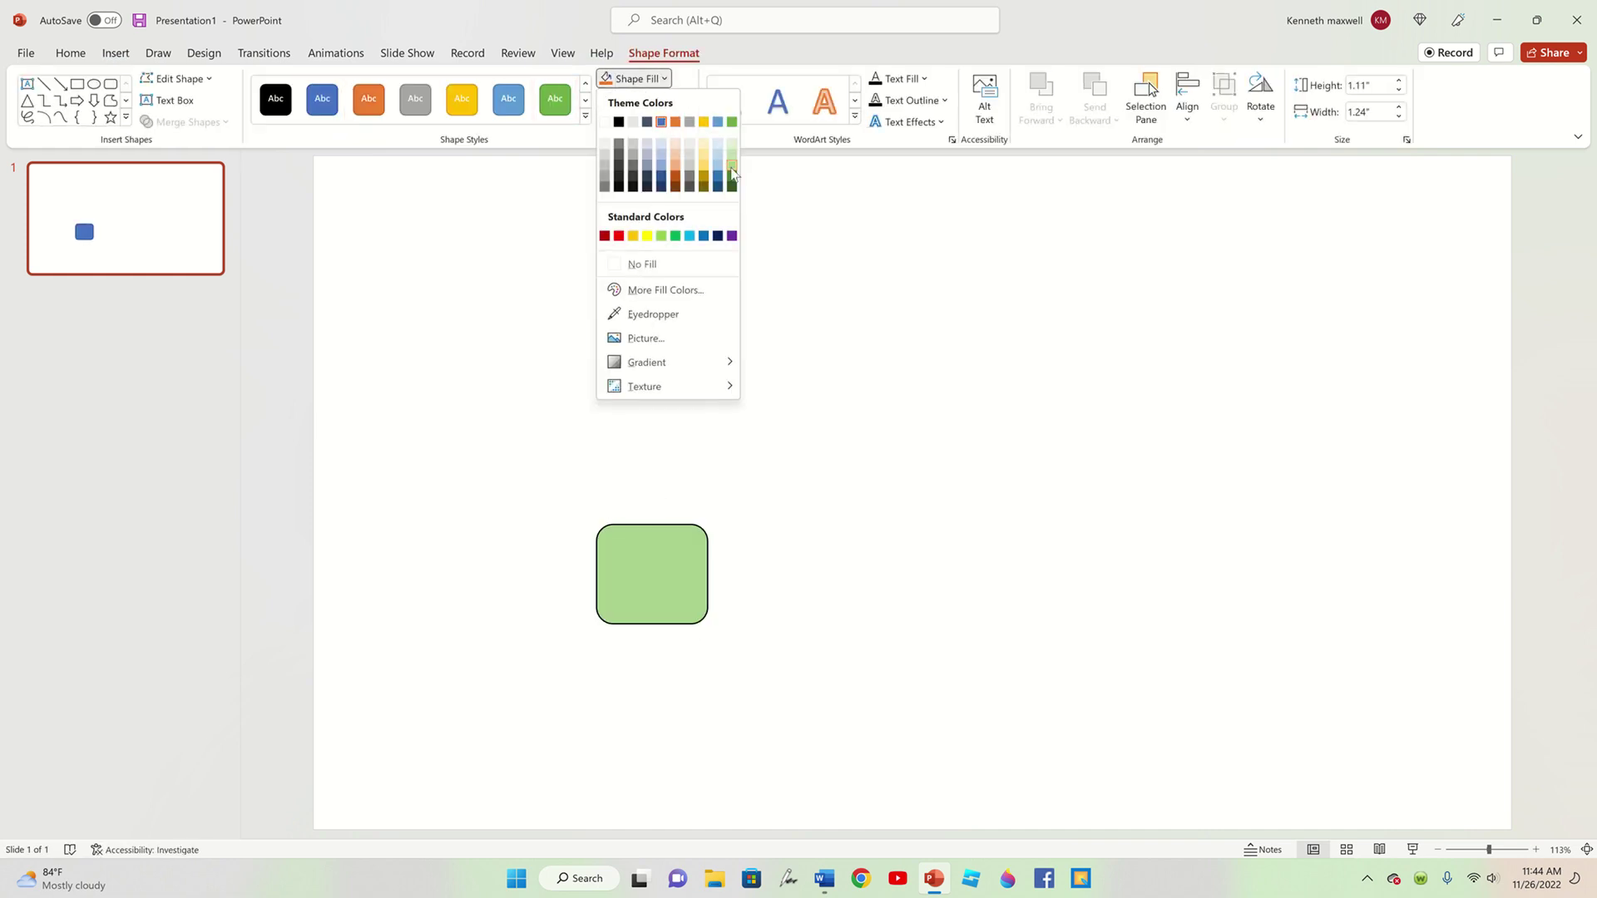
{"action": "left_click", "coordinate": [732, 173]}
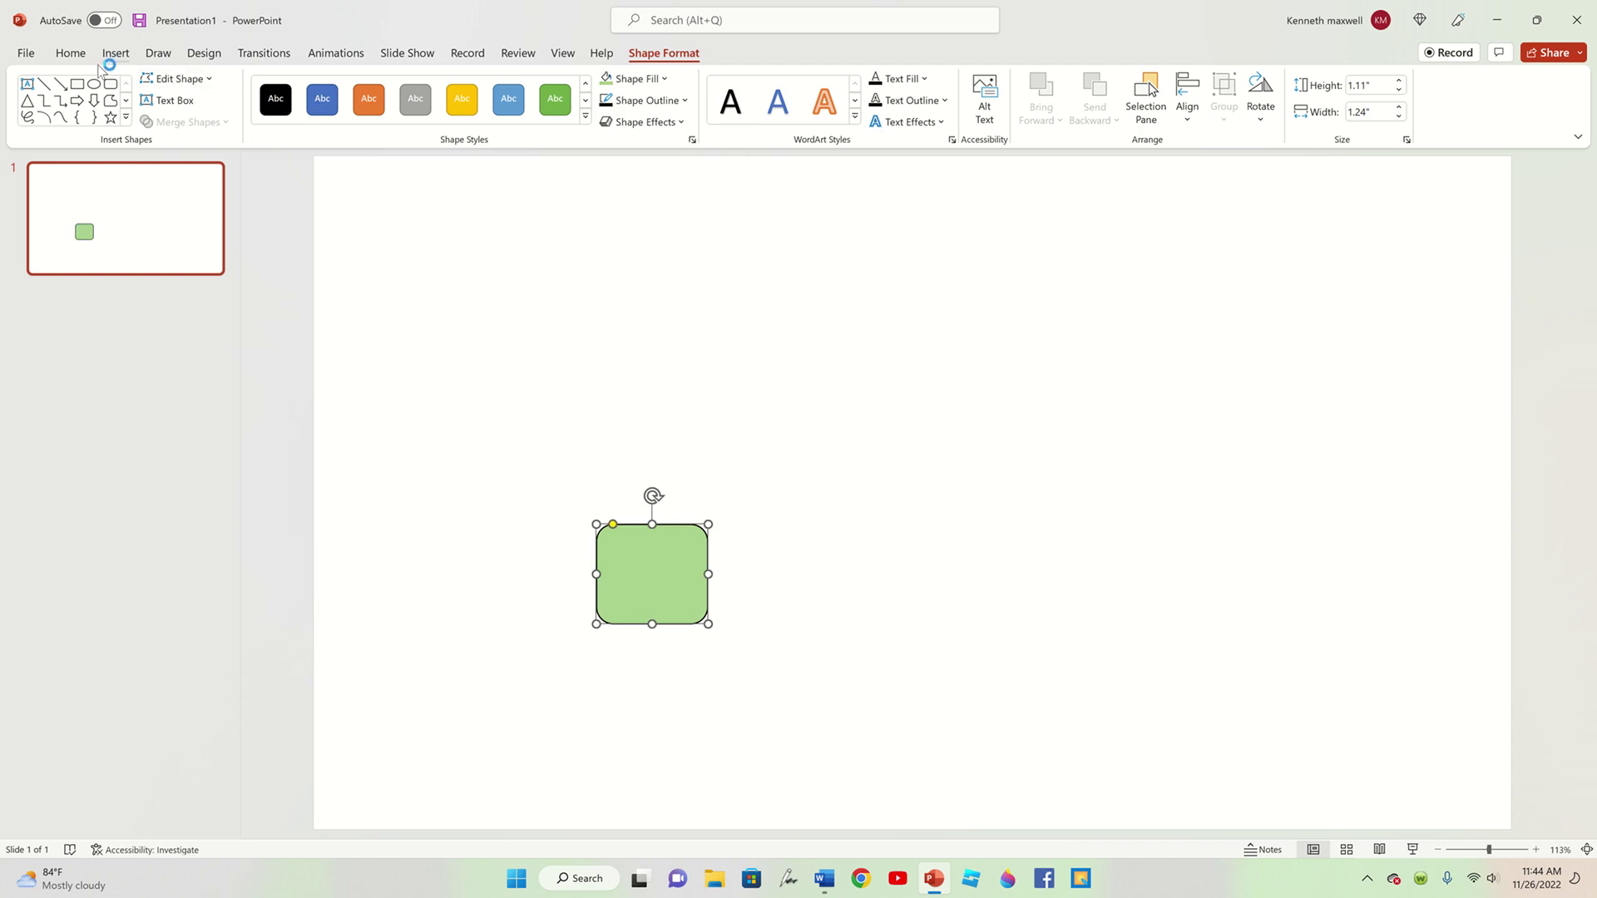
- Pick the rounded rectangle shape again from the shapes gallery
{"action": "left_click", "coordinate": [116, 55]}
{"action": "left_click", "coordinate": [280, 93]}
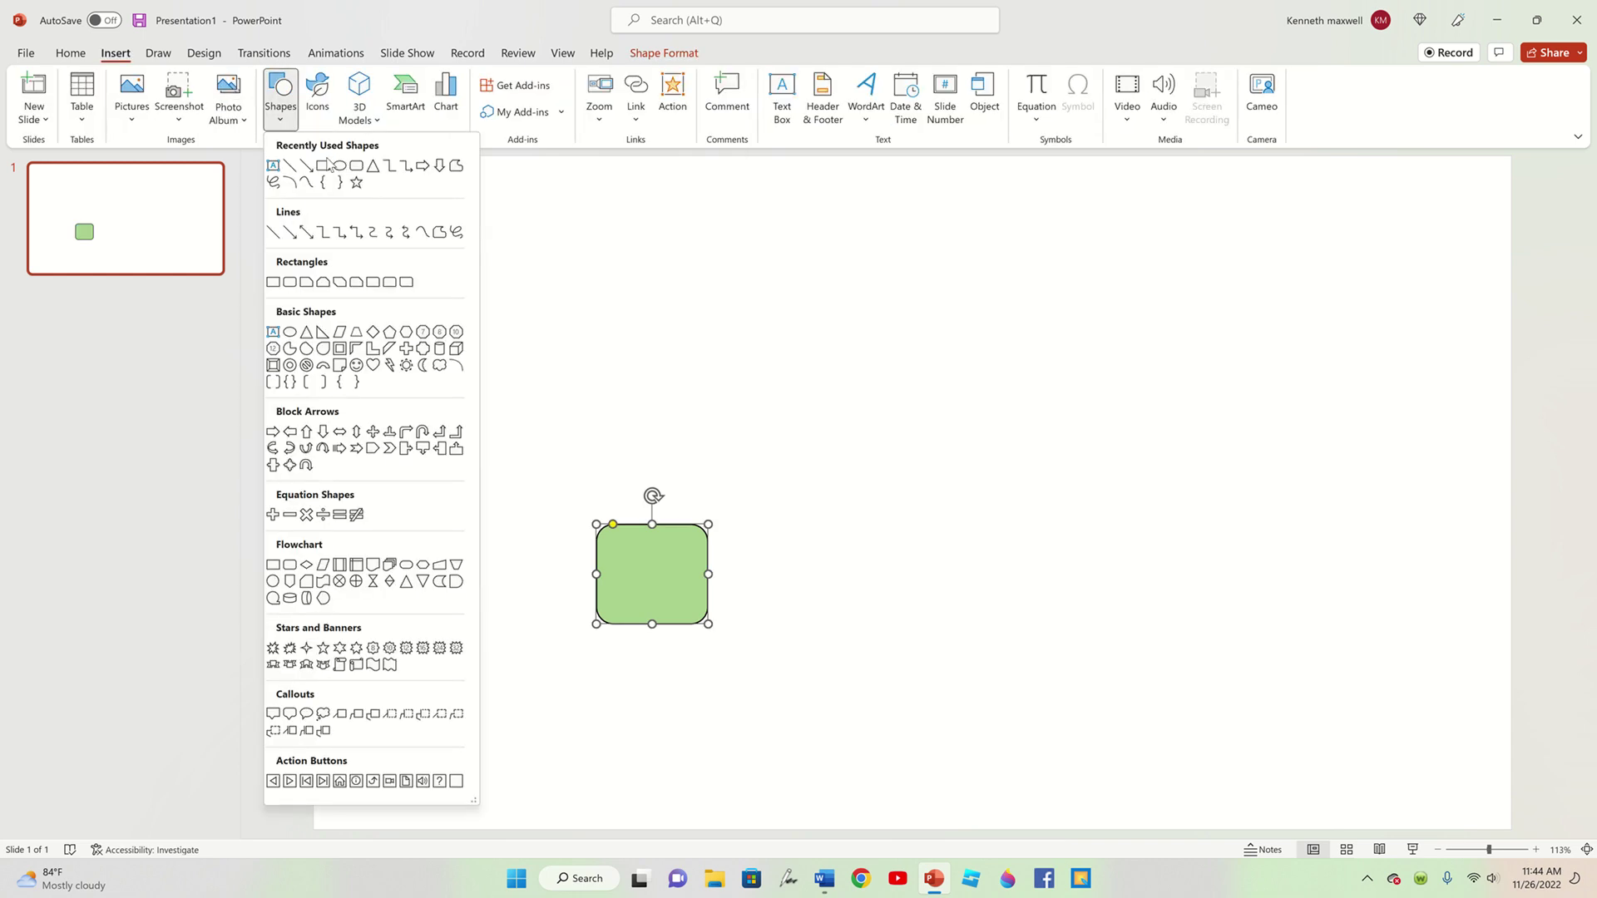
{"action": "left_click", "coordinate": [322, 164]}
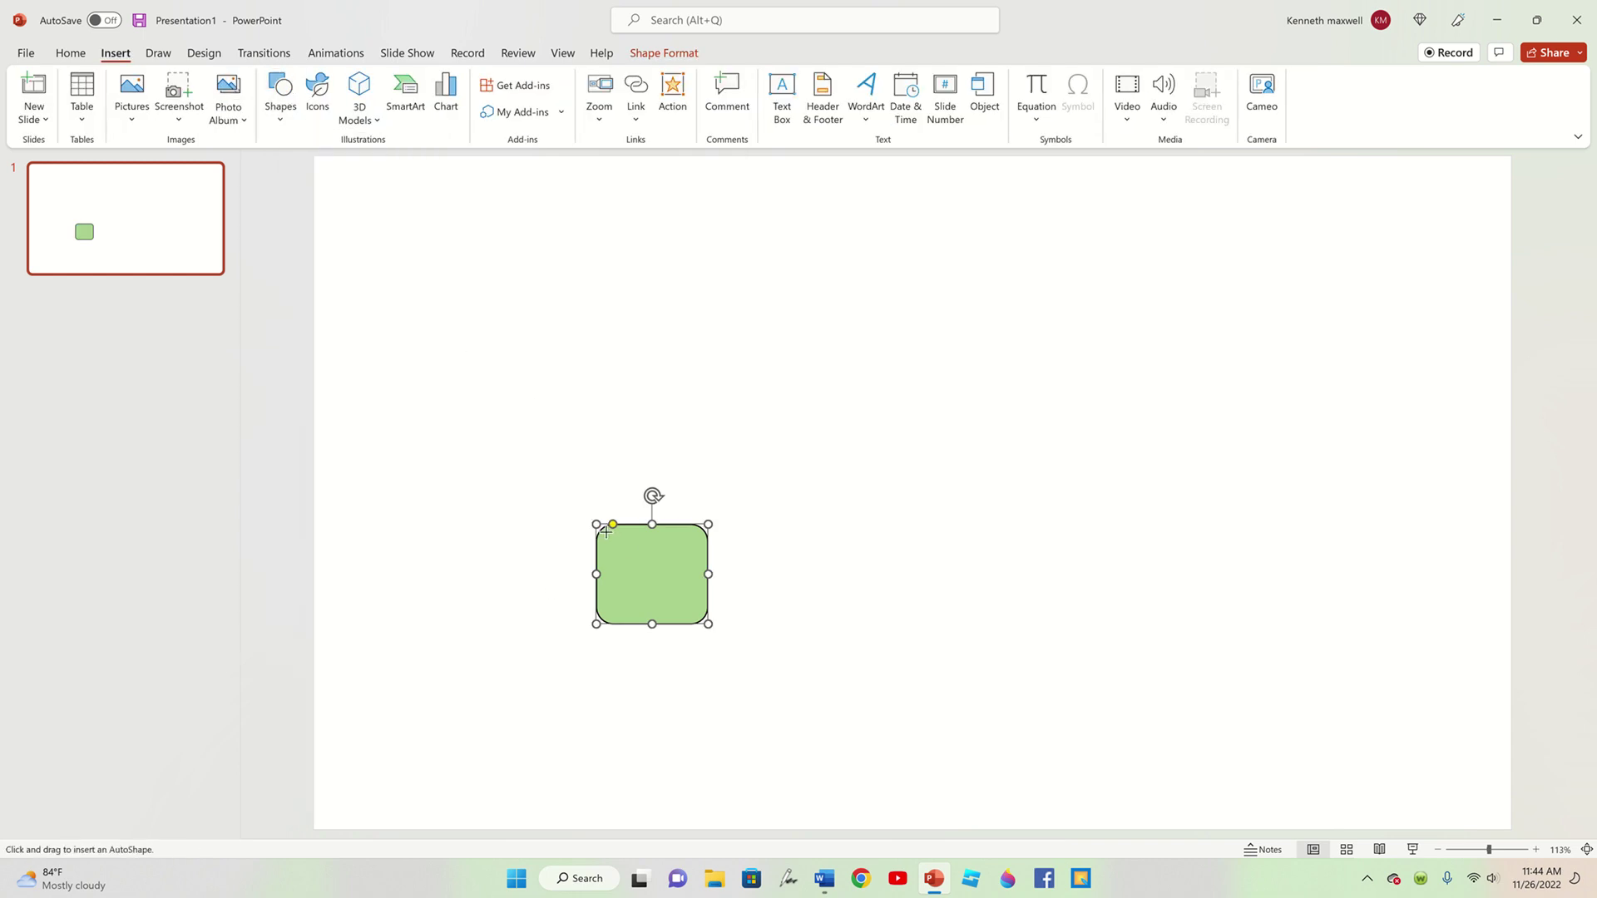
{"action": "left_click_drag", "start_coordinate": [604, 530], "coordinate": [705, 622]}
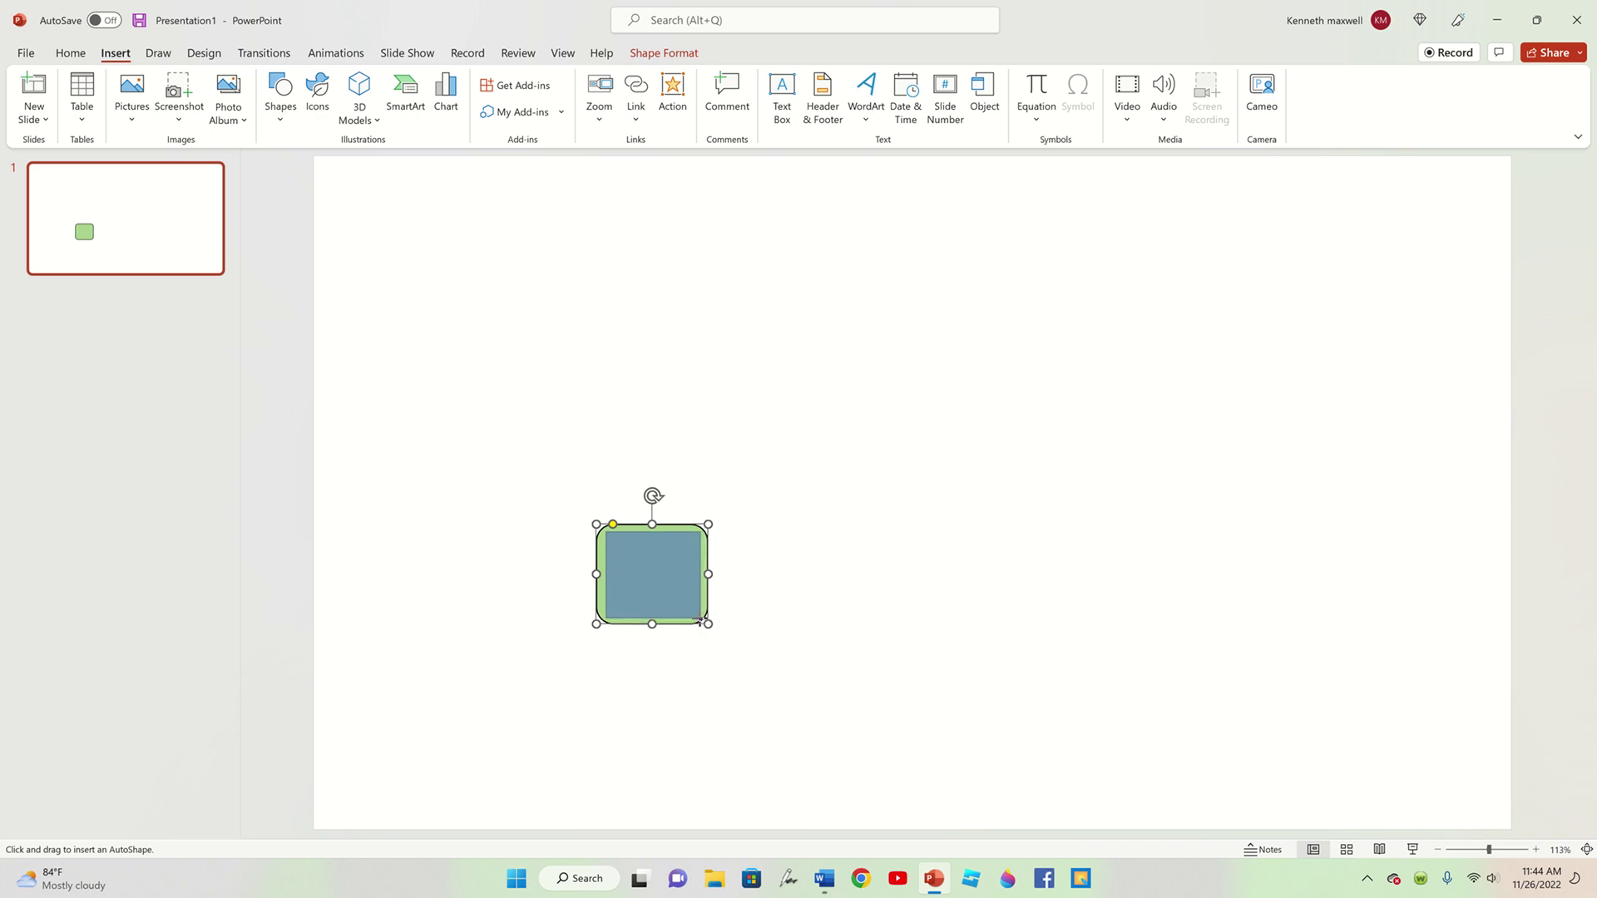
{"action": "left_click_drag", "start_coordinate": [706, 622], "coordinate": [703, 620]}
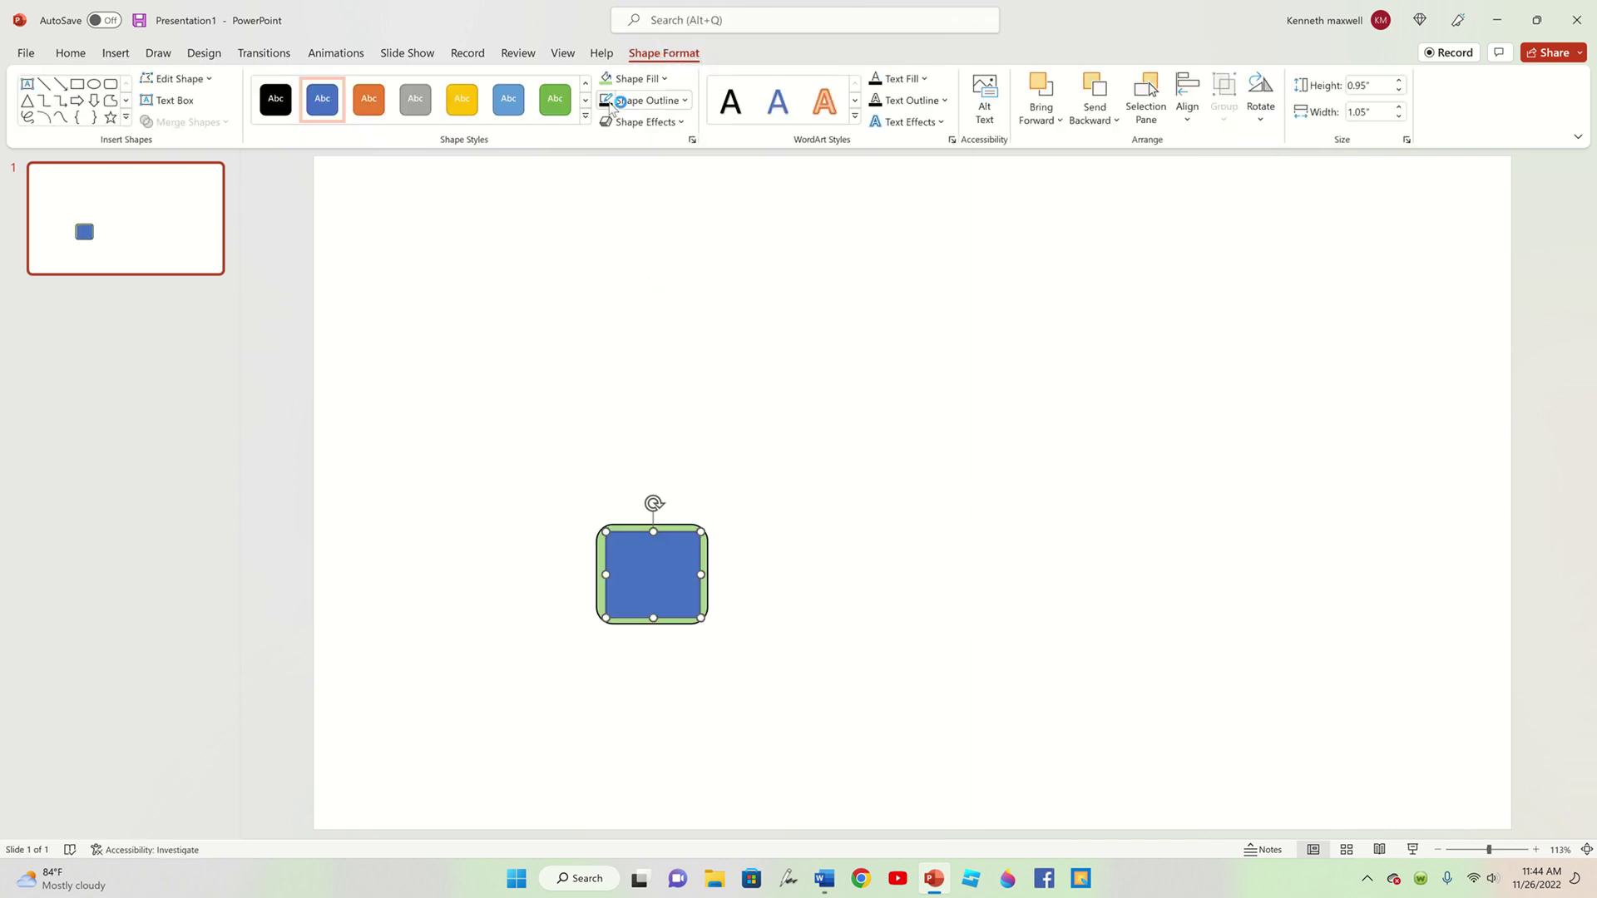
{"action": "left_click", "coordinate": [598, 482]}
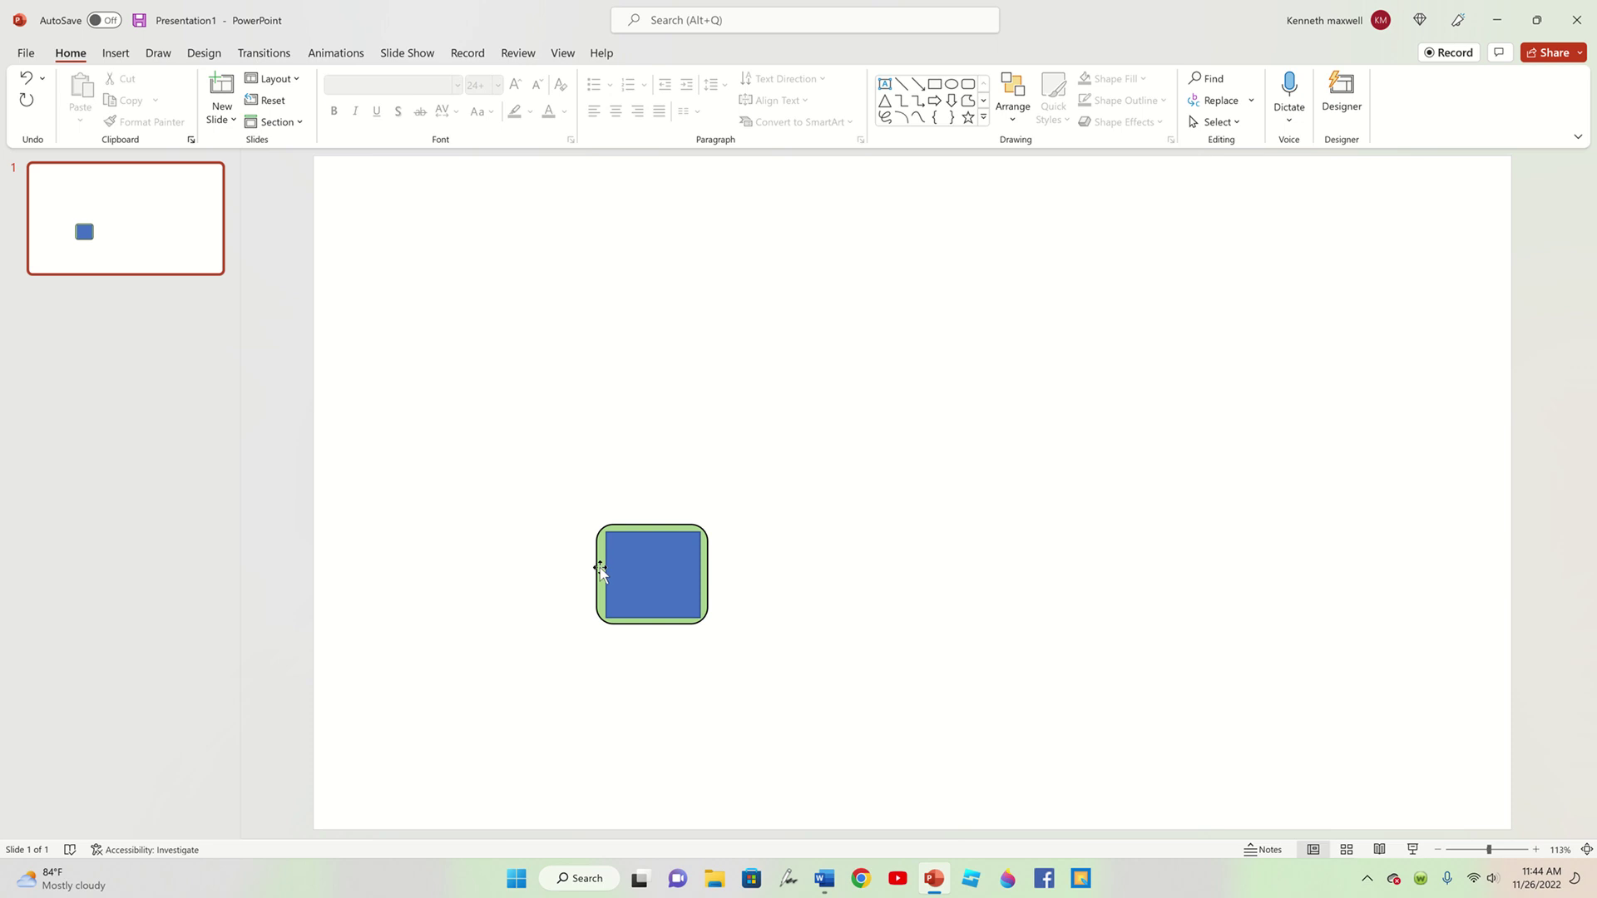
{"action": "left_click", "coordinate": [600, 571]}
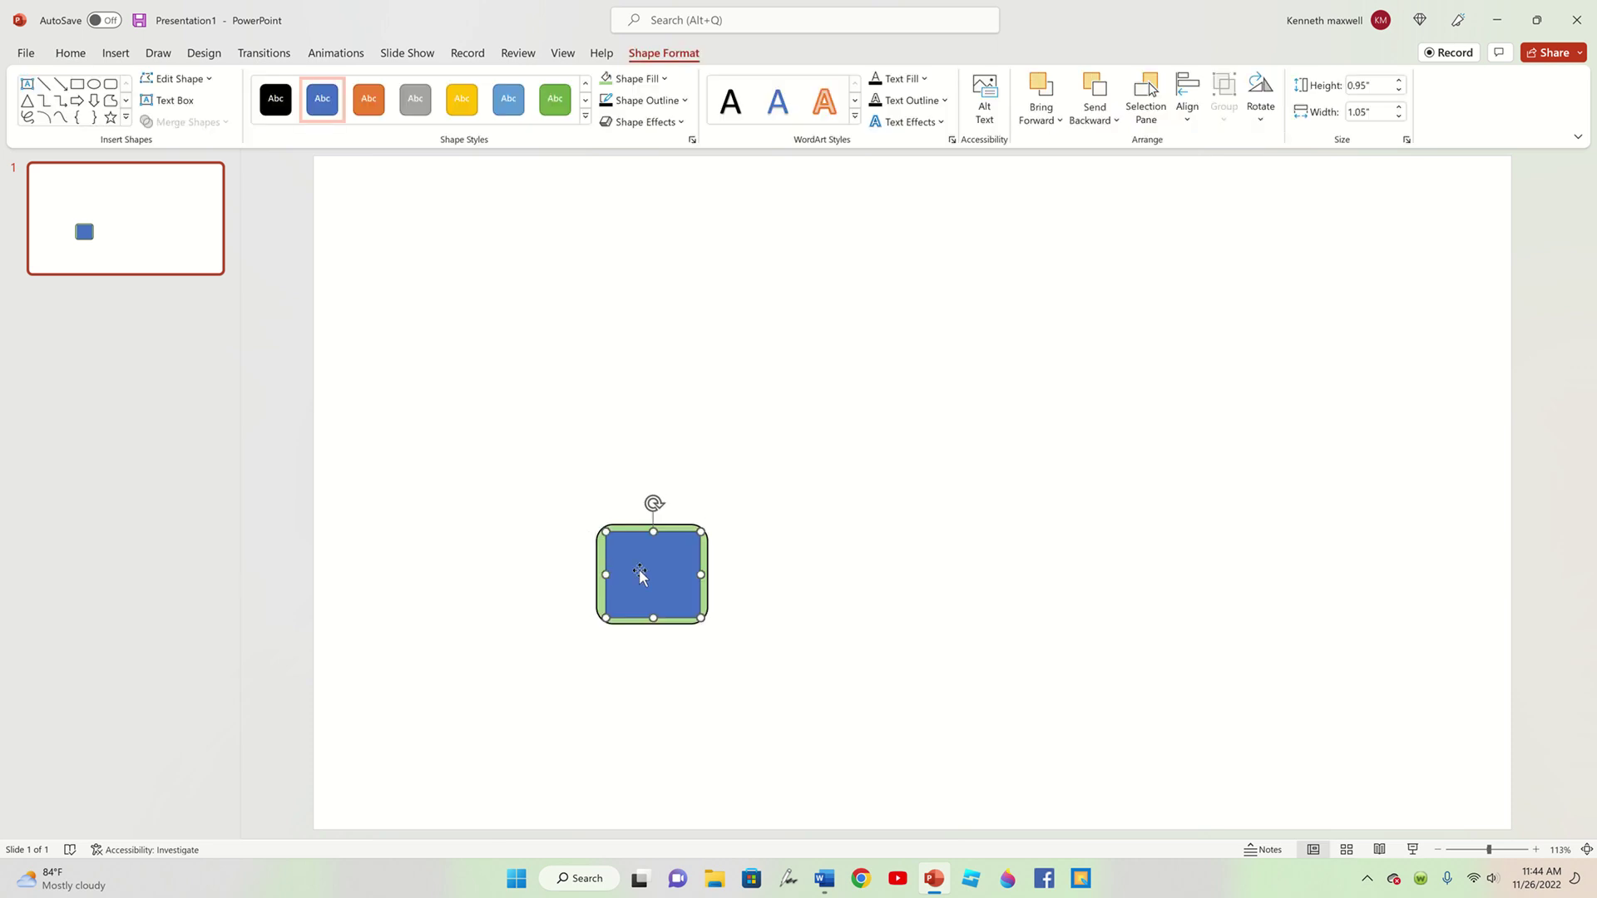
{"action": "key", "text": "Delete"}
{"action": "left_click", "coordinate": [640, 570]}
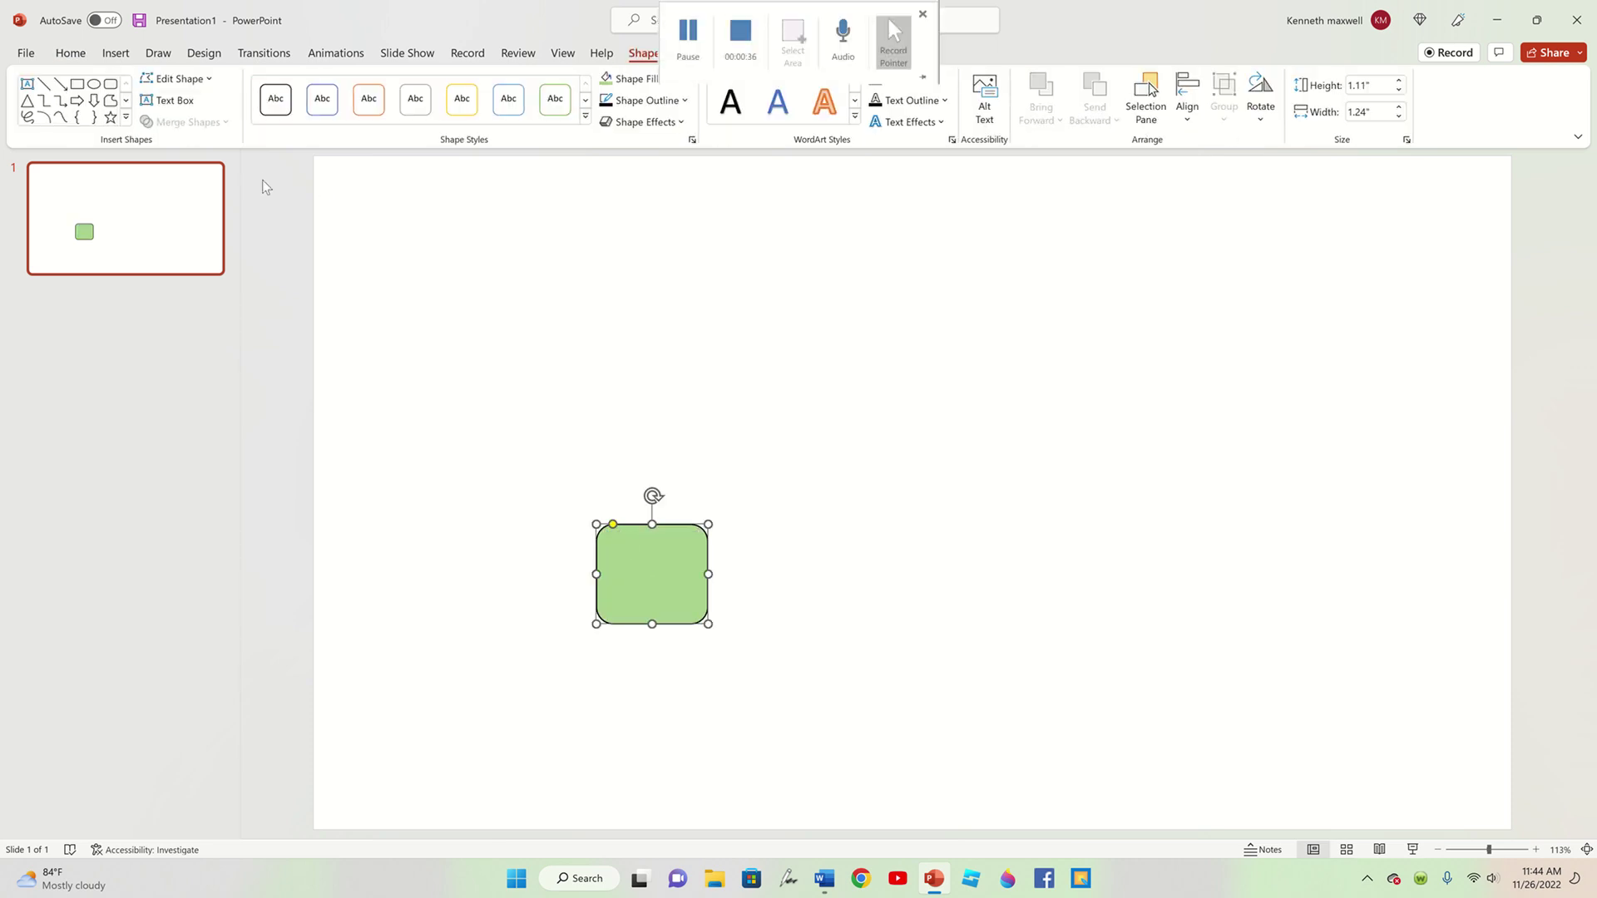
- Paste a copy of the green square and fill it light peach
{"action": "key", "text": "ctrl+v"}
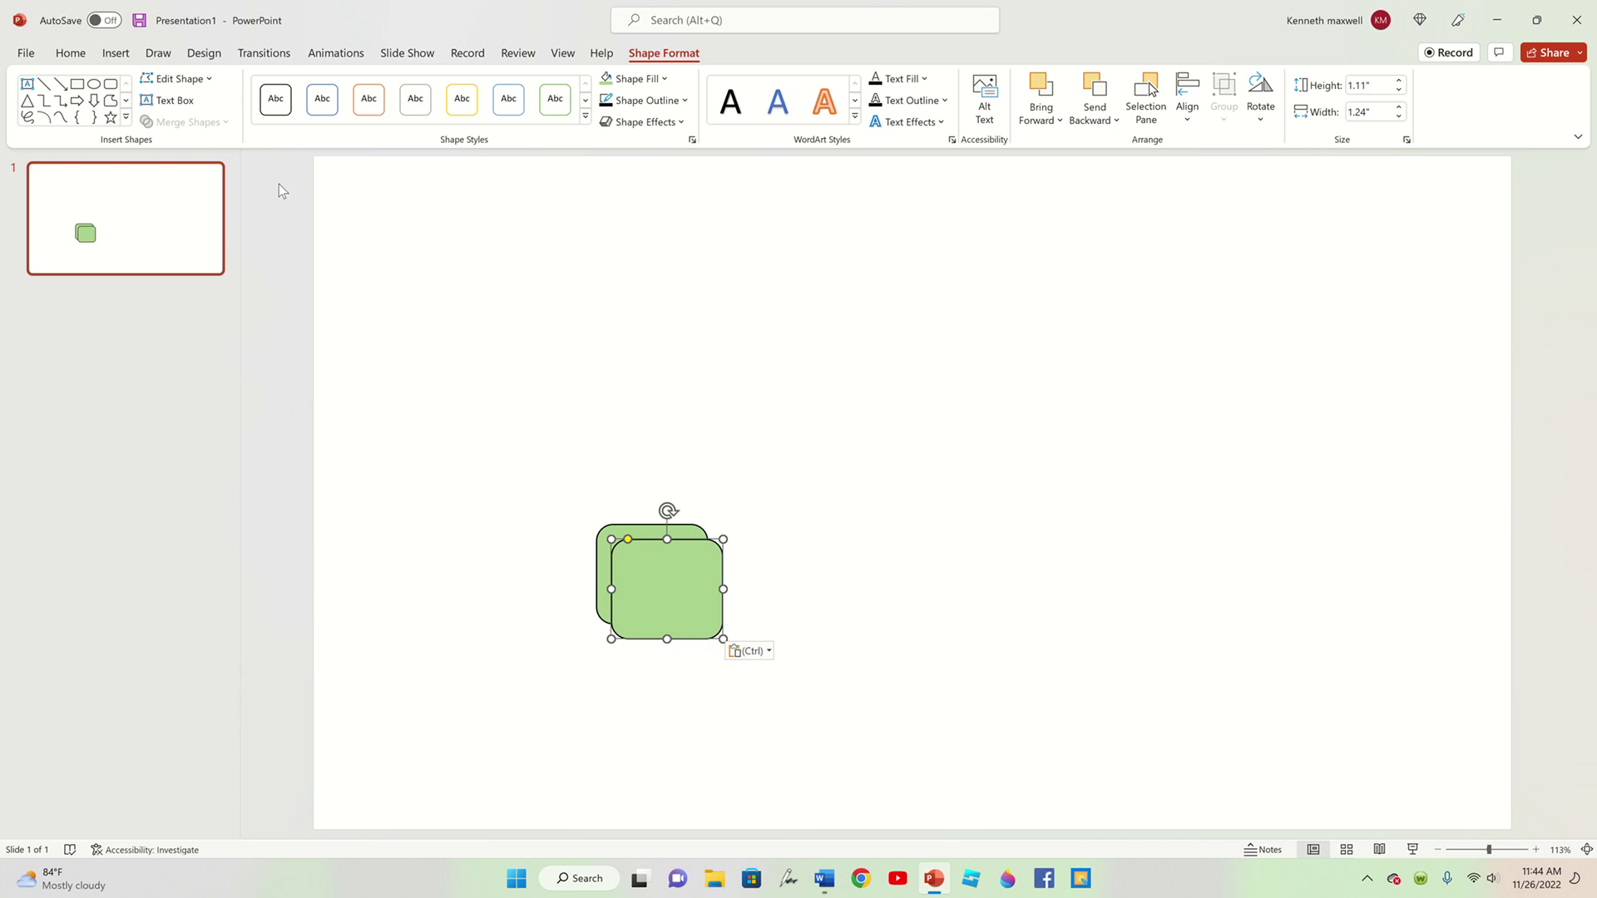
{"action": "left_click", "coordinate": [636, 78]}
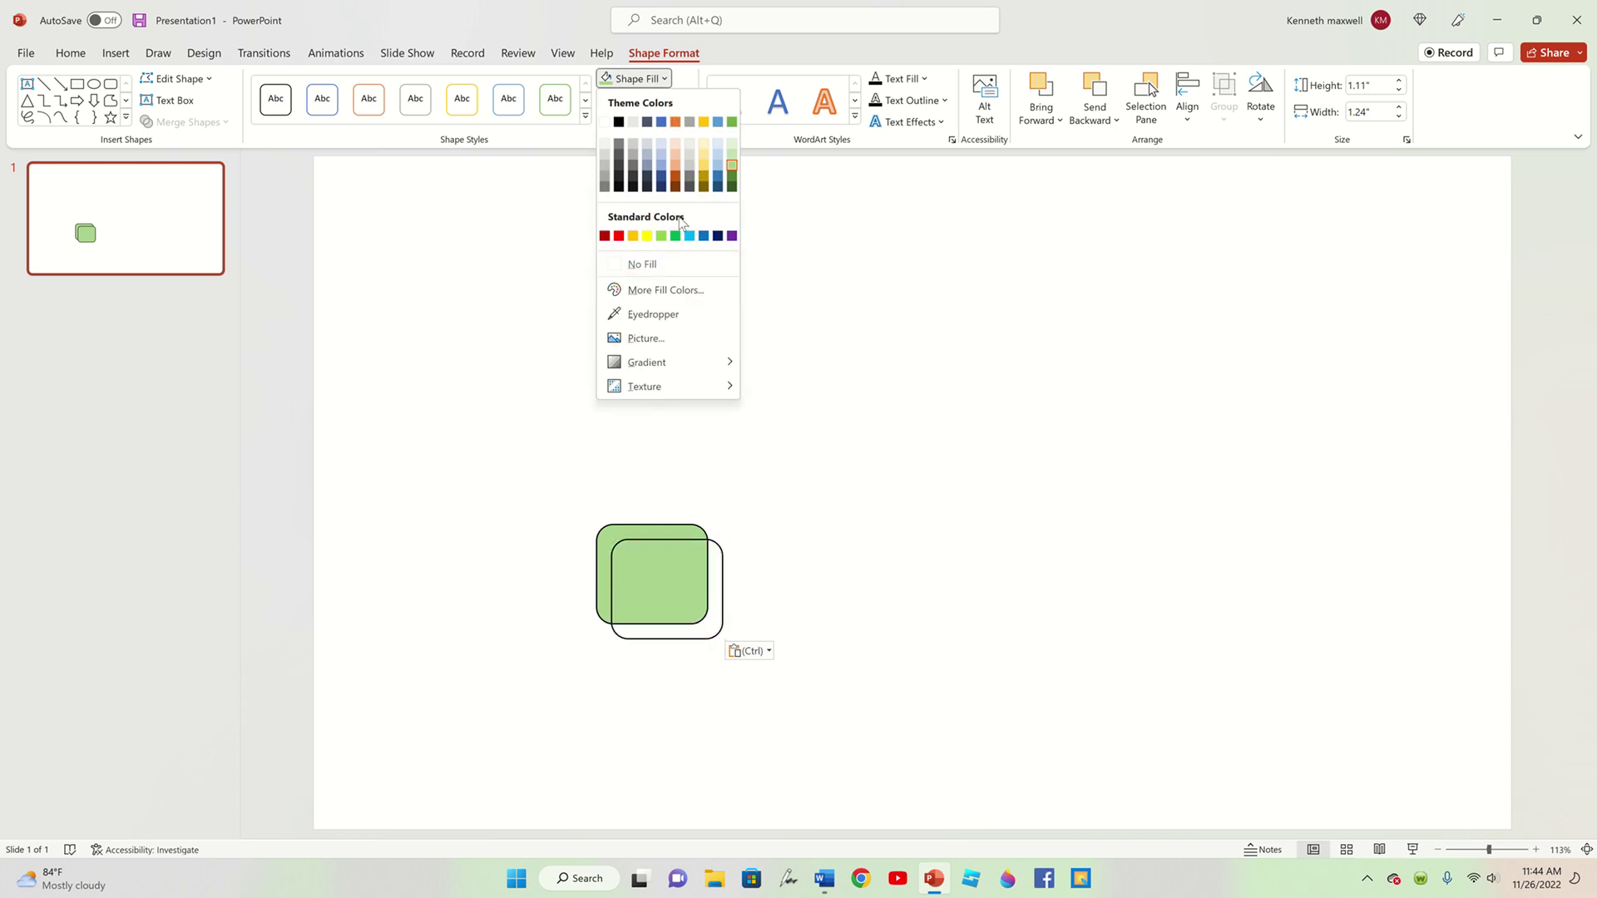
{"action": "left_click", "coordinate": [676, 152]}
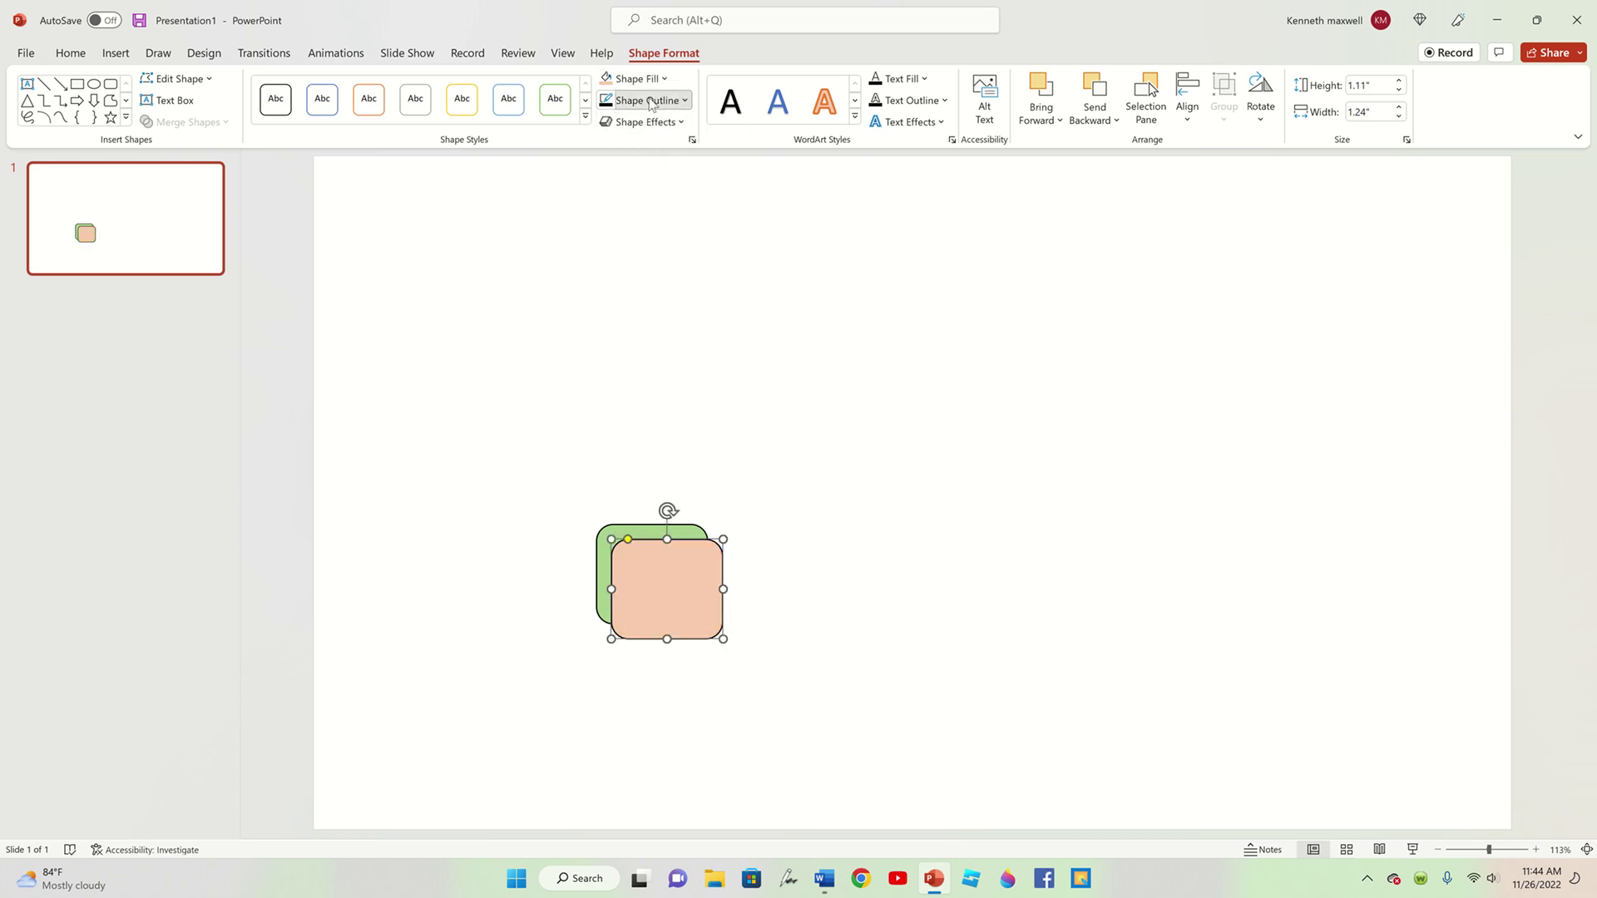
- Remove the peach copy's outline and line it up over the green square
{"action": "left_click", "coordinate": [650, 101]}
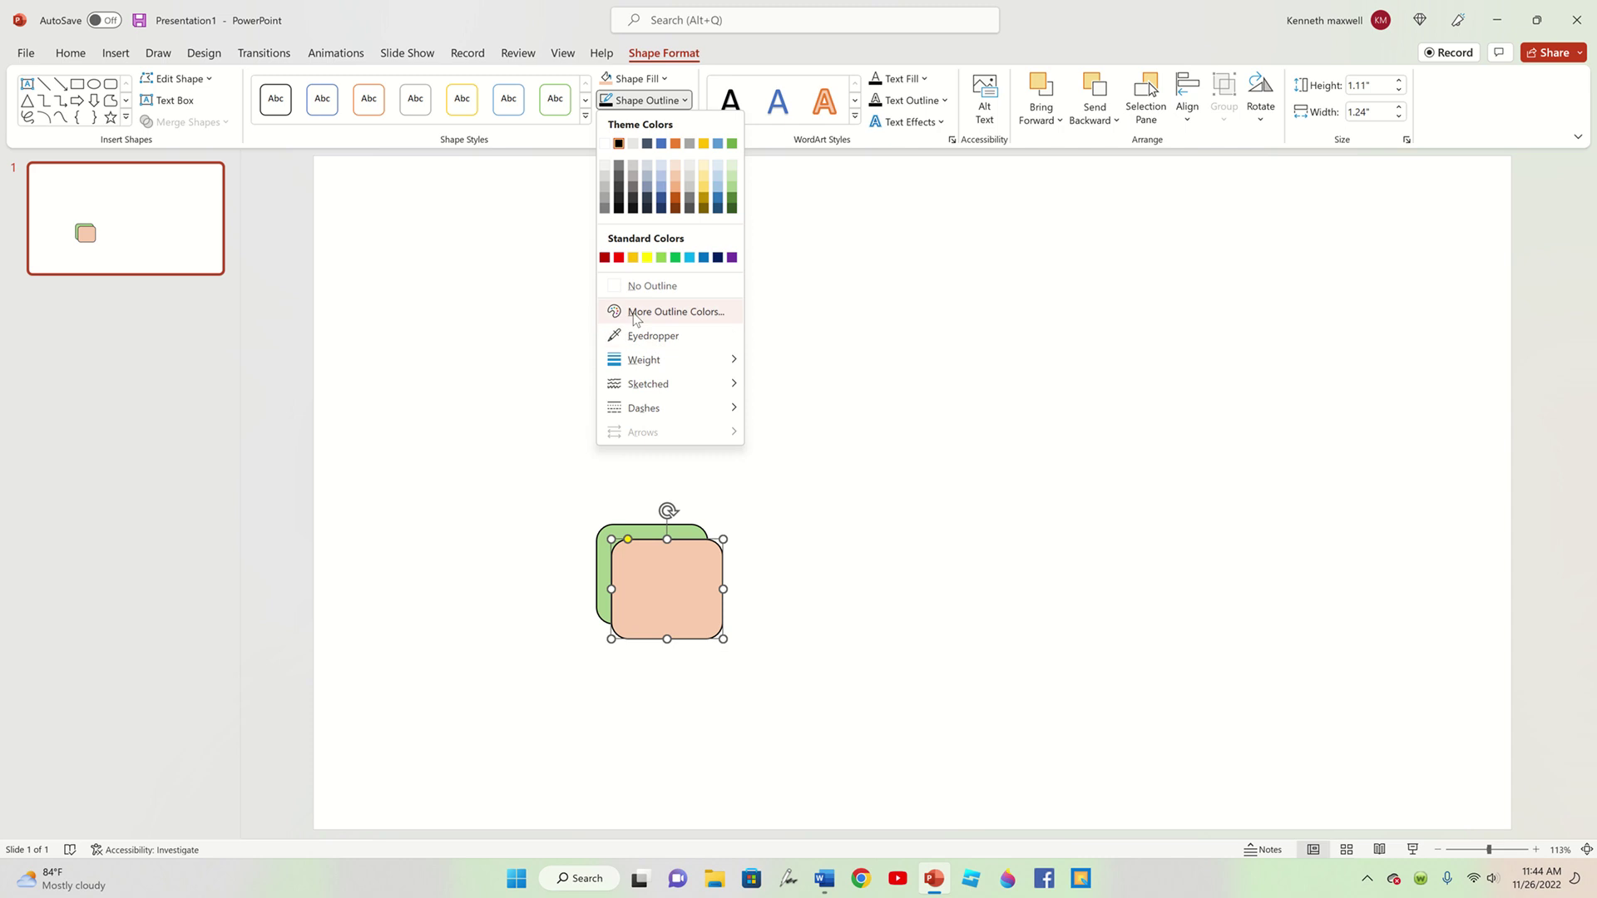
{"action": "left_click", "coordinate": [635, 313]}
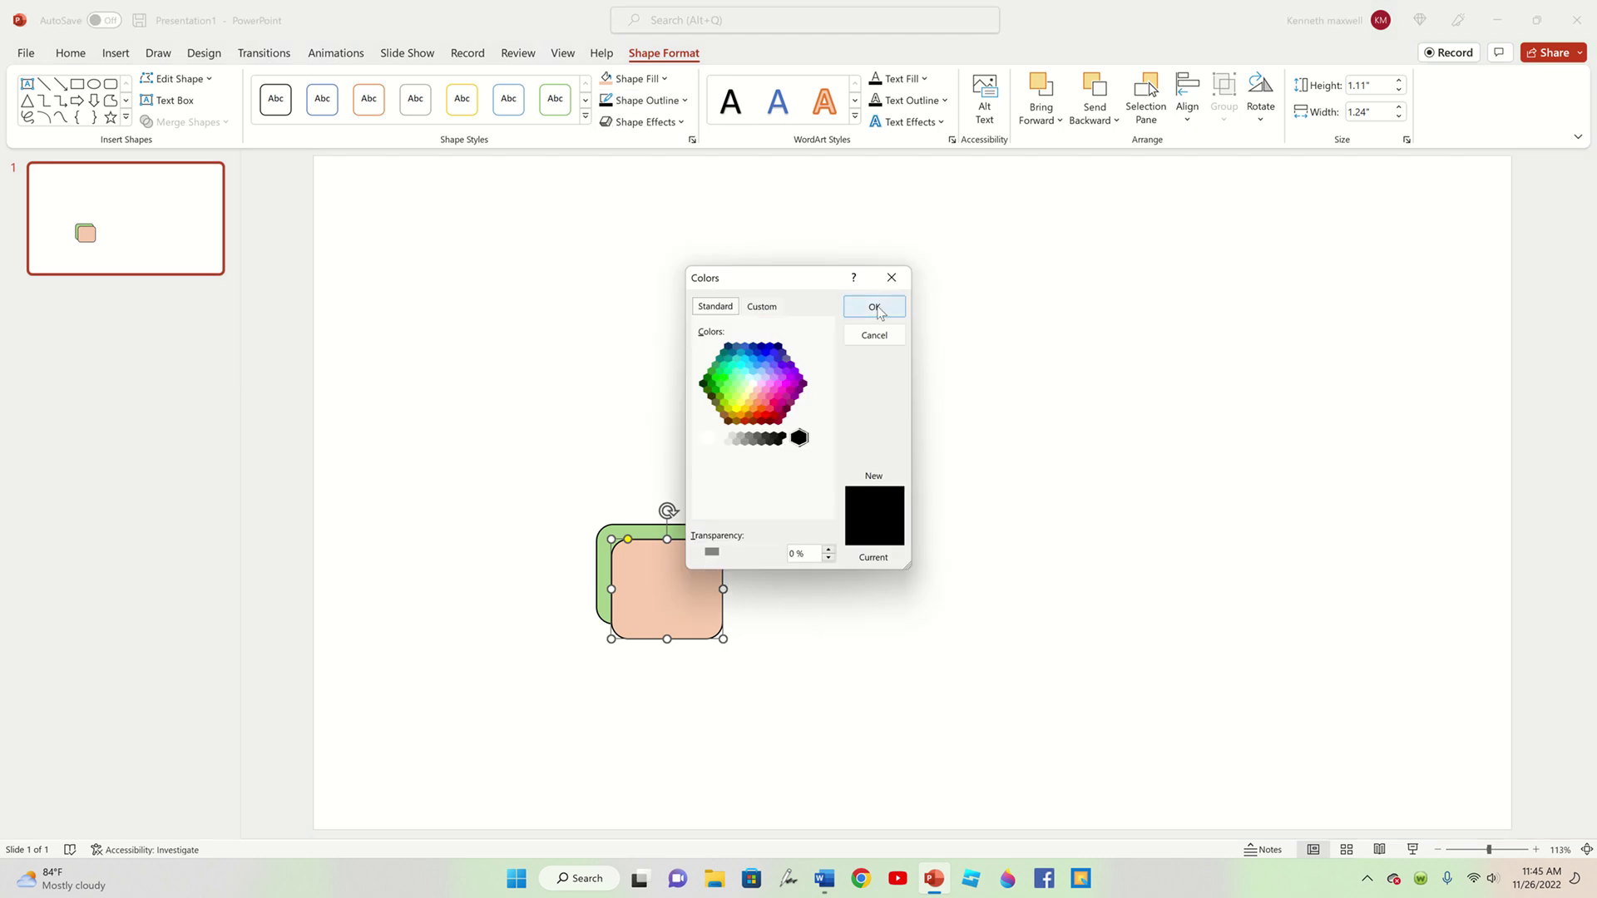
{"action": "left_click", "coordinate": [891, 277]}
{"action": "left_click", "coordinate": [649, 101]}
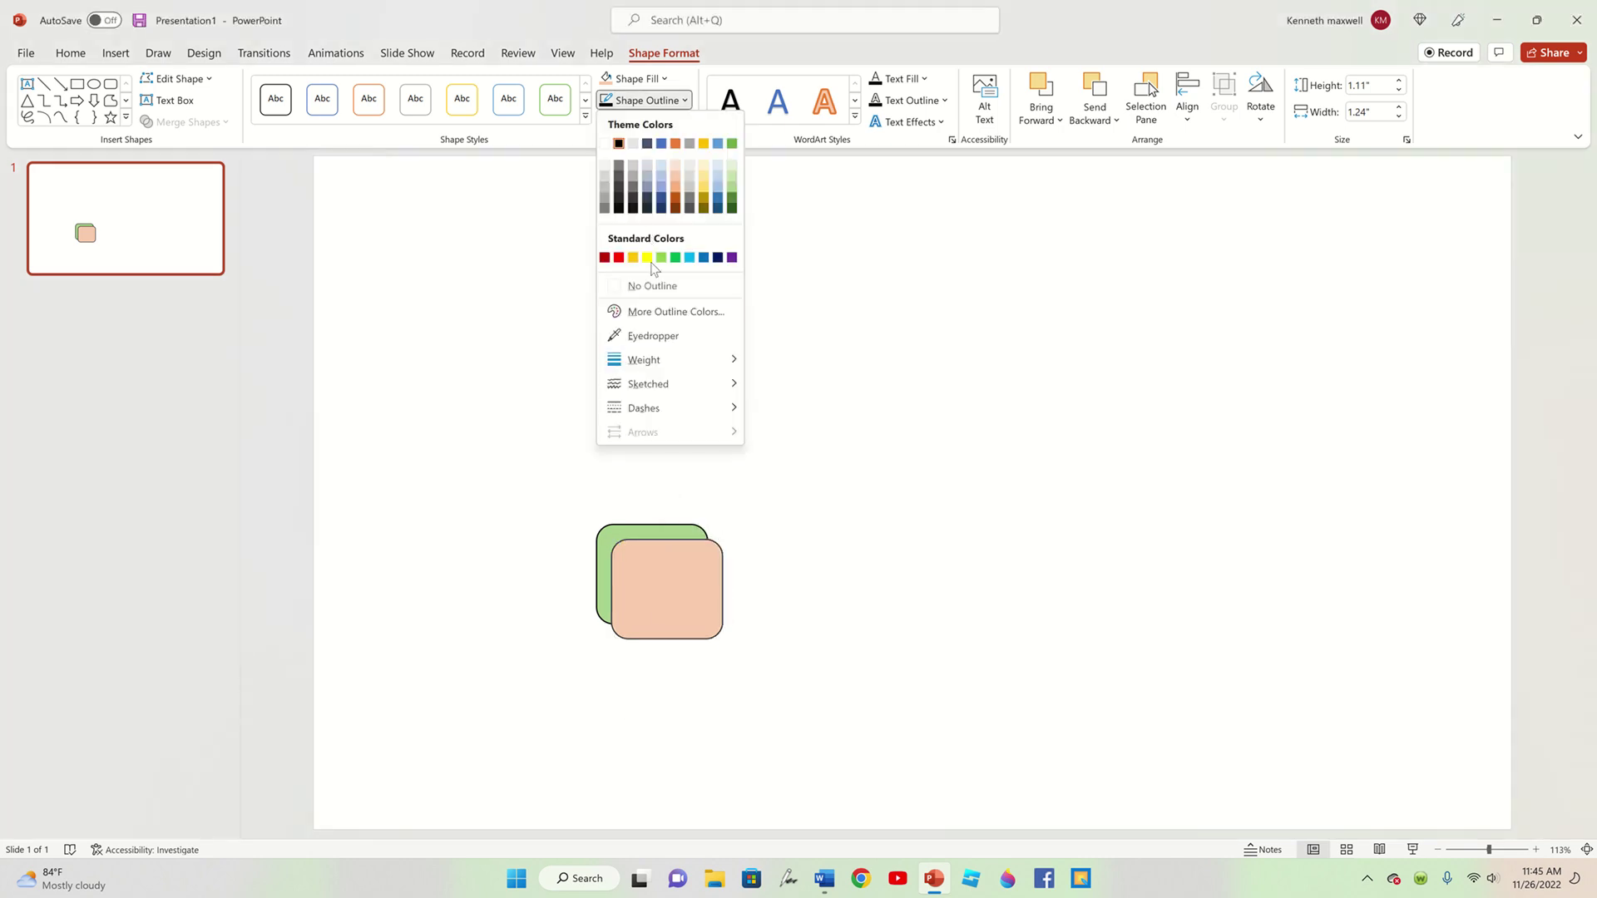
{"action": "left_click", "coordinate": [670, 595]}
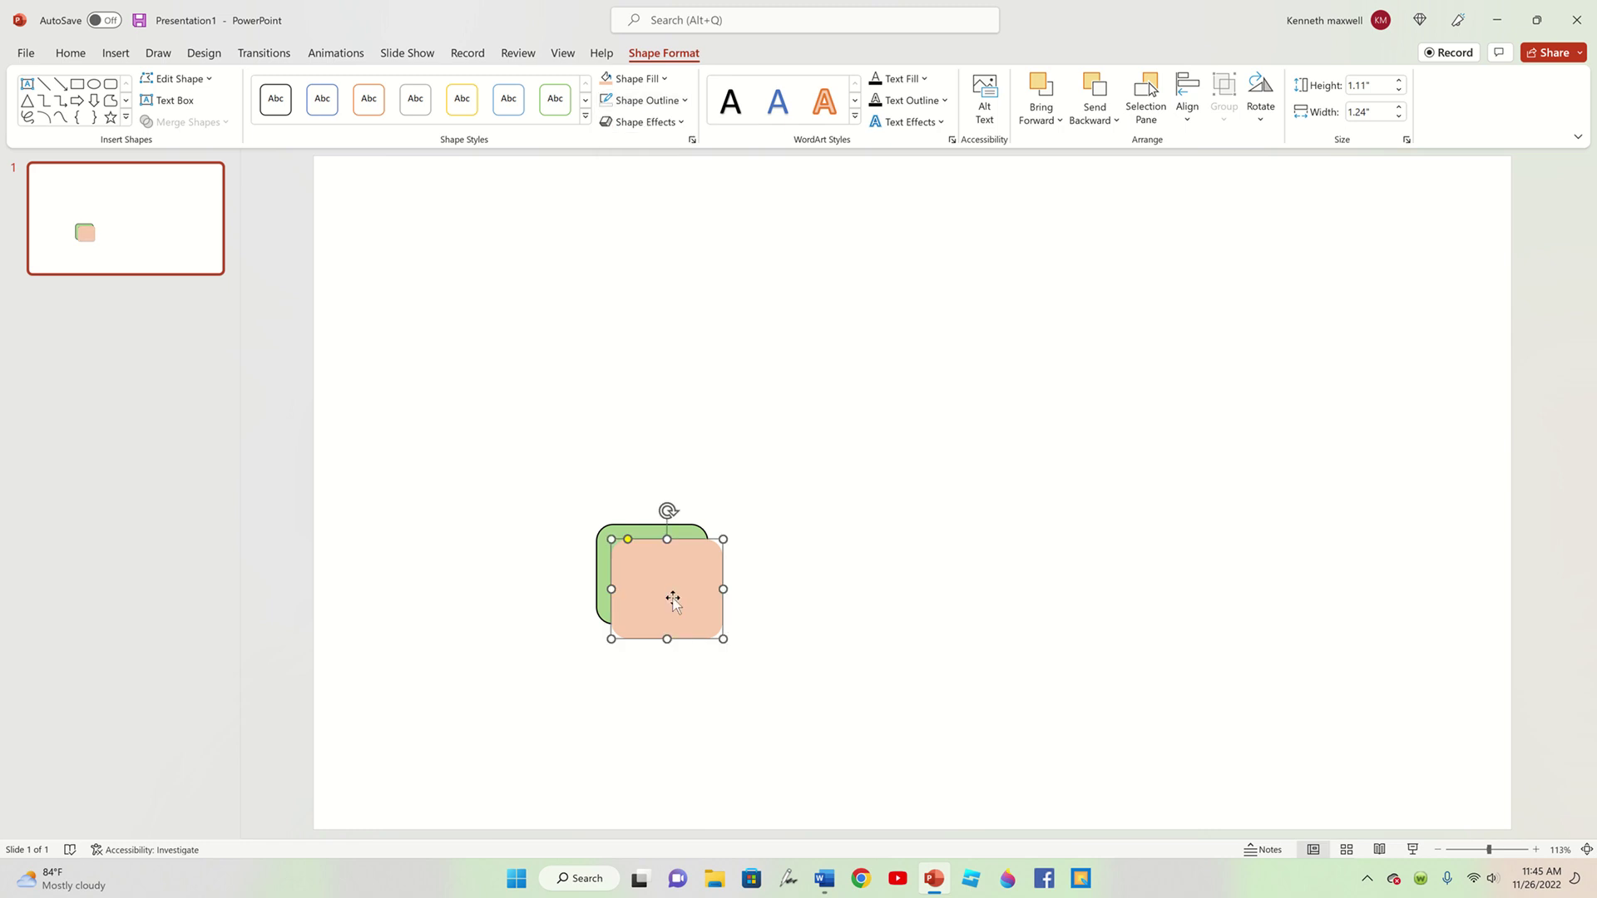
{"action": "mouse_move", "coordinate": [671, 596]}
{"action": "left_mouse_down"}
{"action": "mouse_move", "coordinate": [656, 580]}
{"action": "mouse_move", "coordinate": [617, 610]}
{"action": "left_mouse_up"}
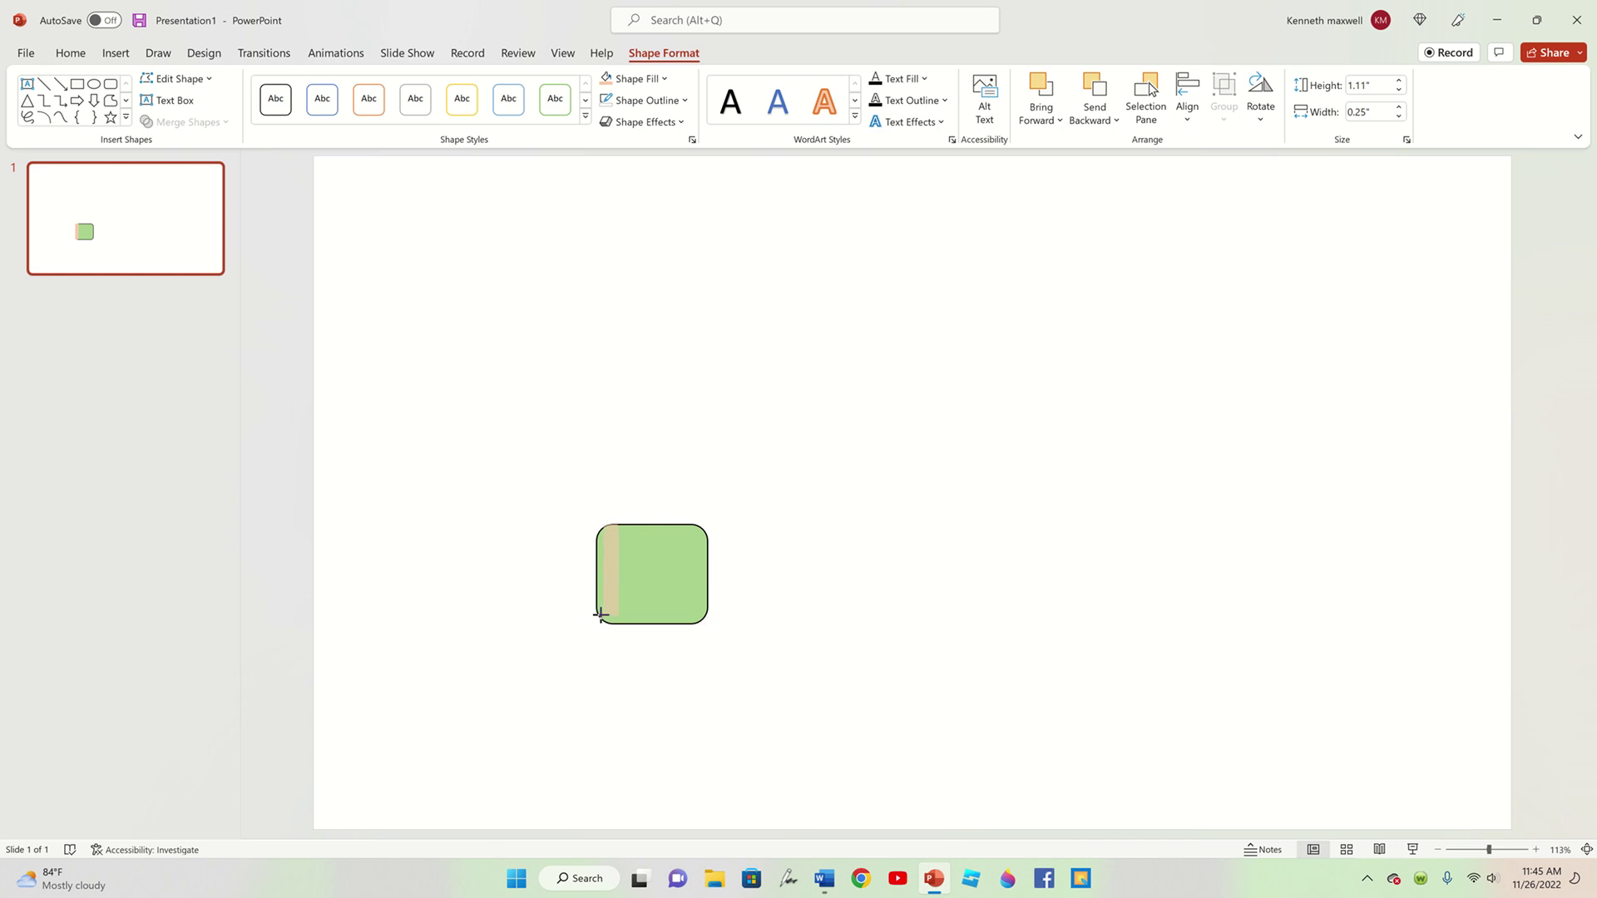
- Shorten the peach strip's top and bottom to fit inside the square's left edge
{"action": "left_click_drag", "start_coordinate": [597, 616], "coordinate": [597, 615]}
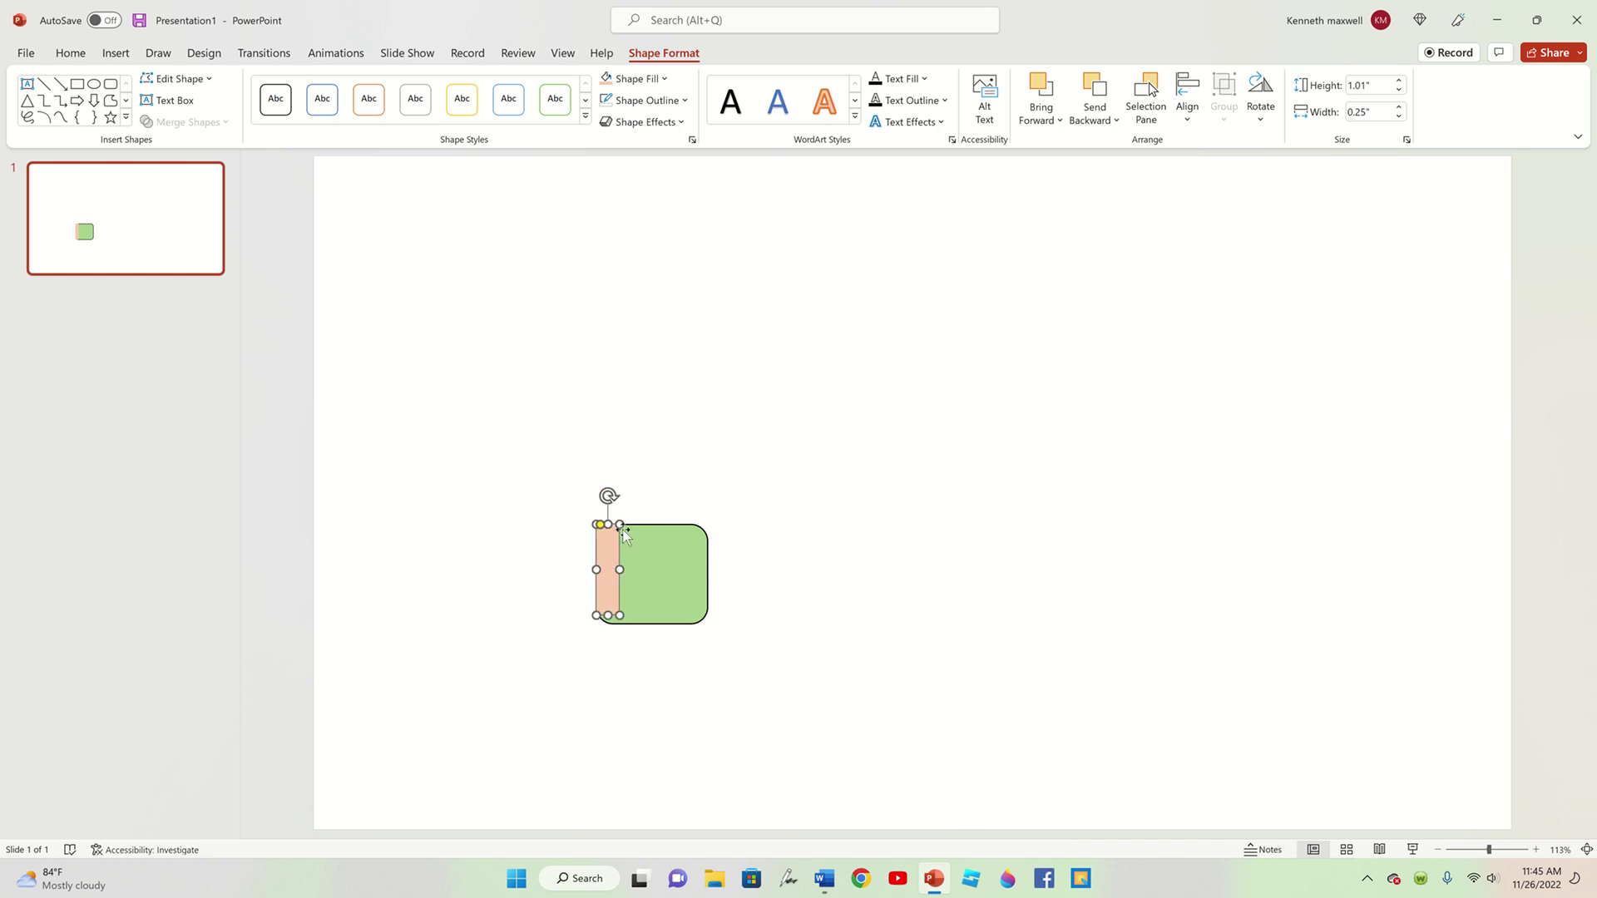
{"action": "left_click_drag", "start_coordinate": [608, 525], "coordinate": [620, 537]}
{"action": "left_click", "coordinate": [826, 568]}
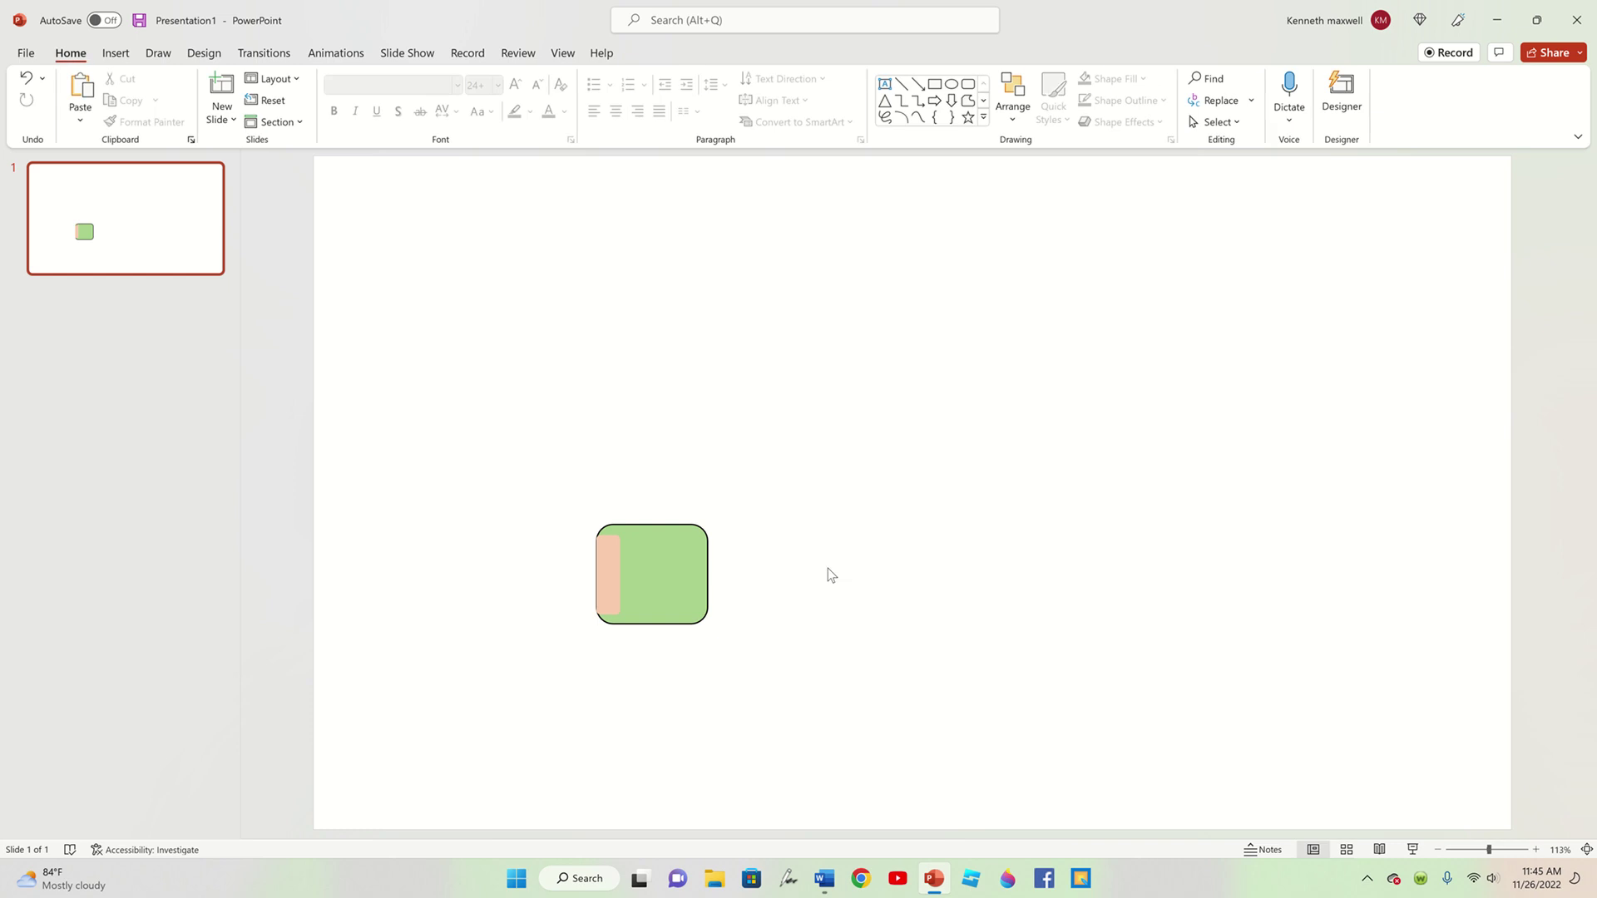
{"action": "left_click", "coordinate": [606, 552]}
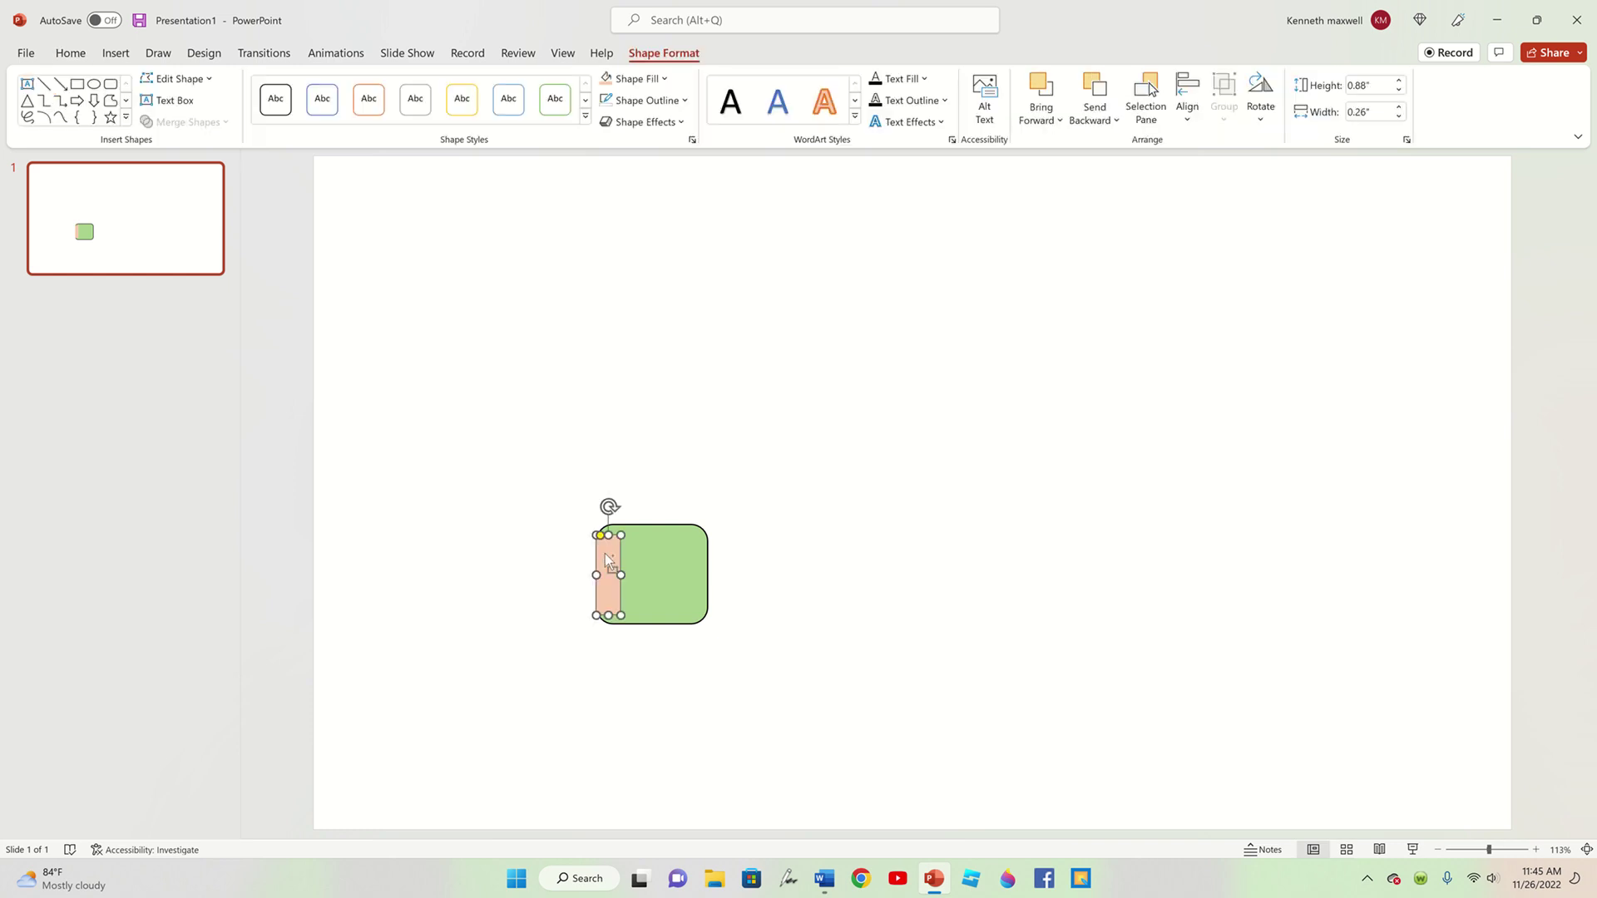
- Duplicate the peach strip and align the copy with the square's right edge
{"action": "key", "text": "ctrl+c"}
{"action": "key", "text": "ctrl+v"}
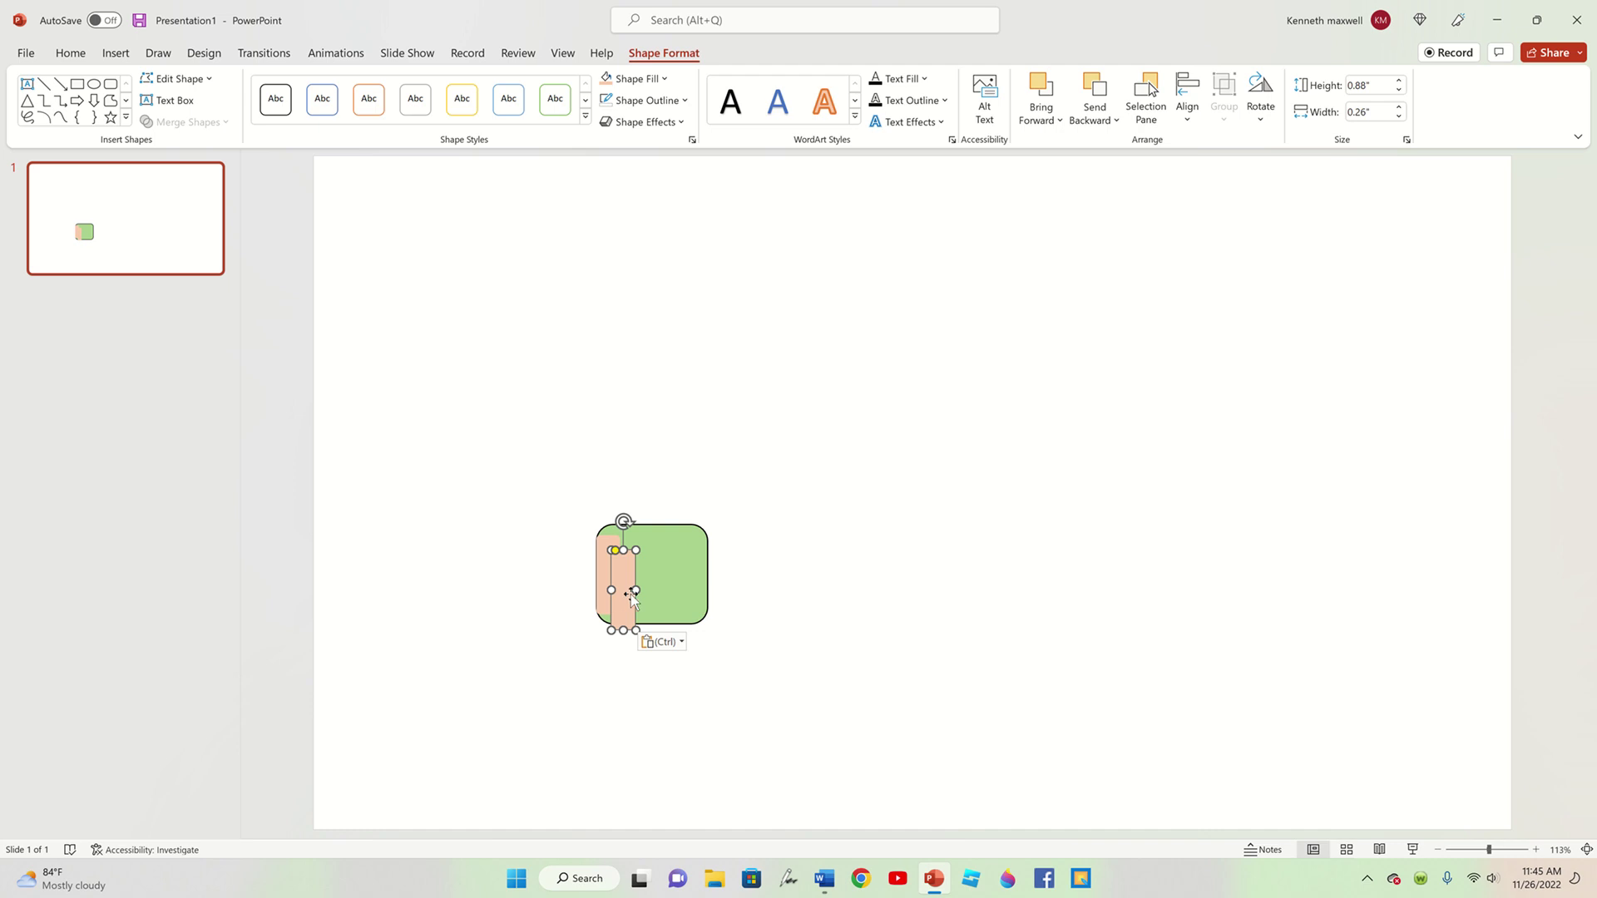
{"action": "left_click_drag", "start_coordinate": [630, 594], "coordinate": [695, 588]}
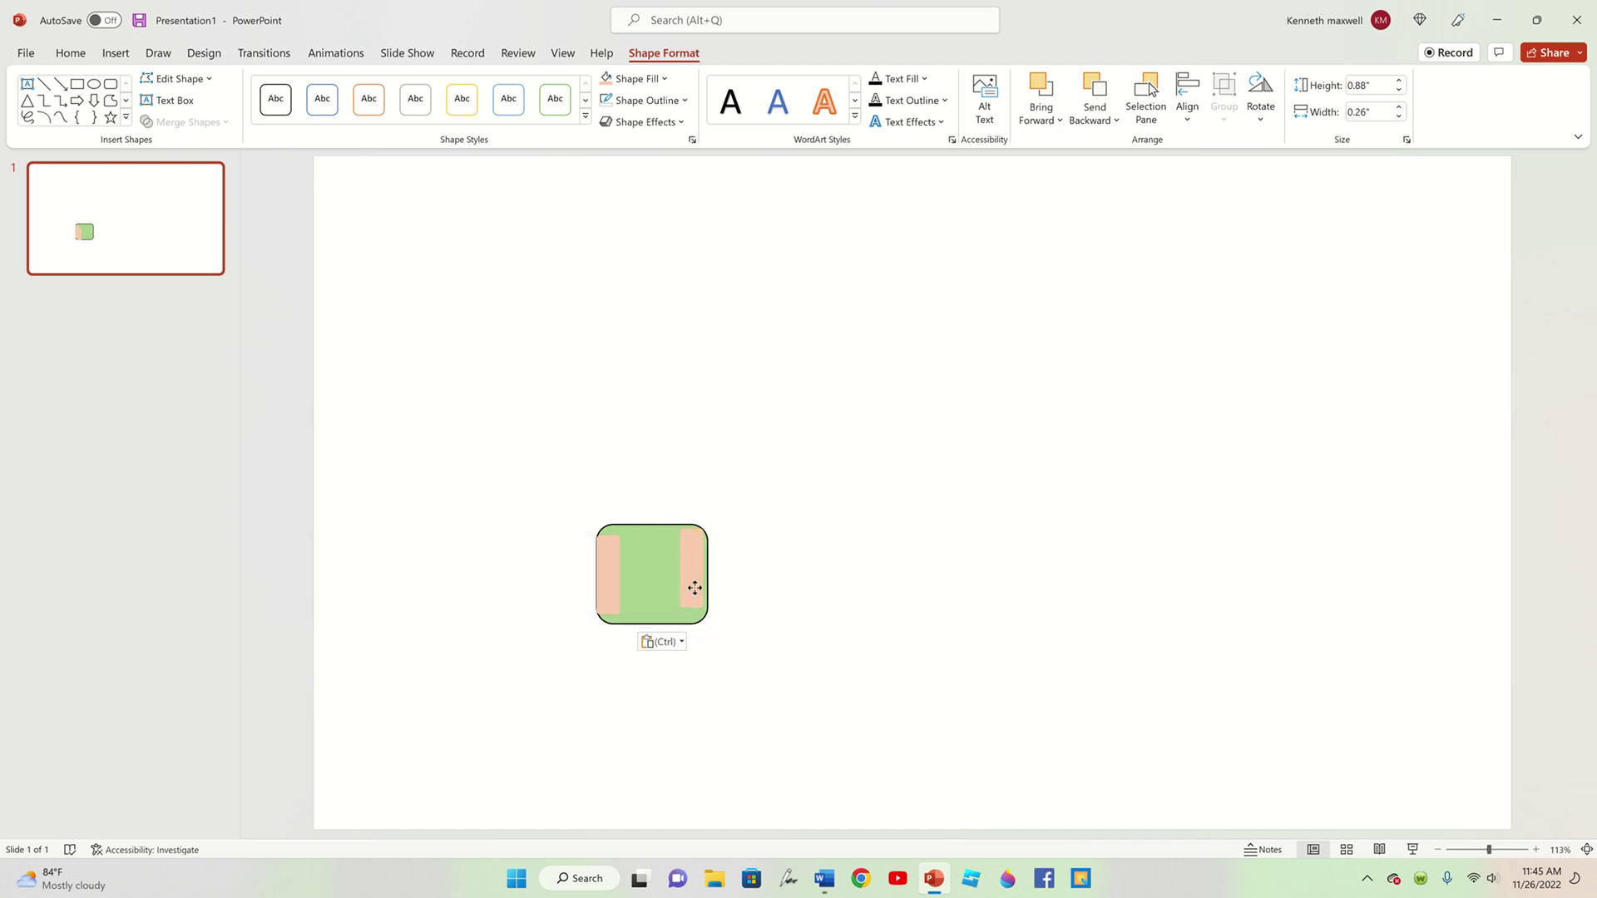
{"action": "left_click_drag", "start_coordinate": [699, 591], "coordinate": [698, 593]}
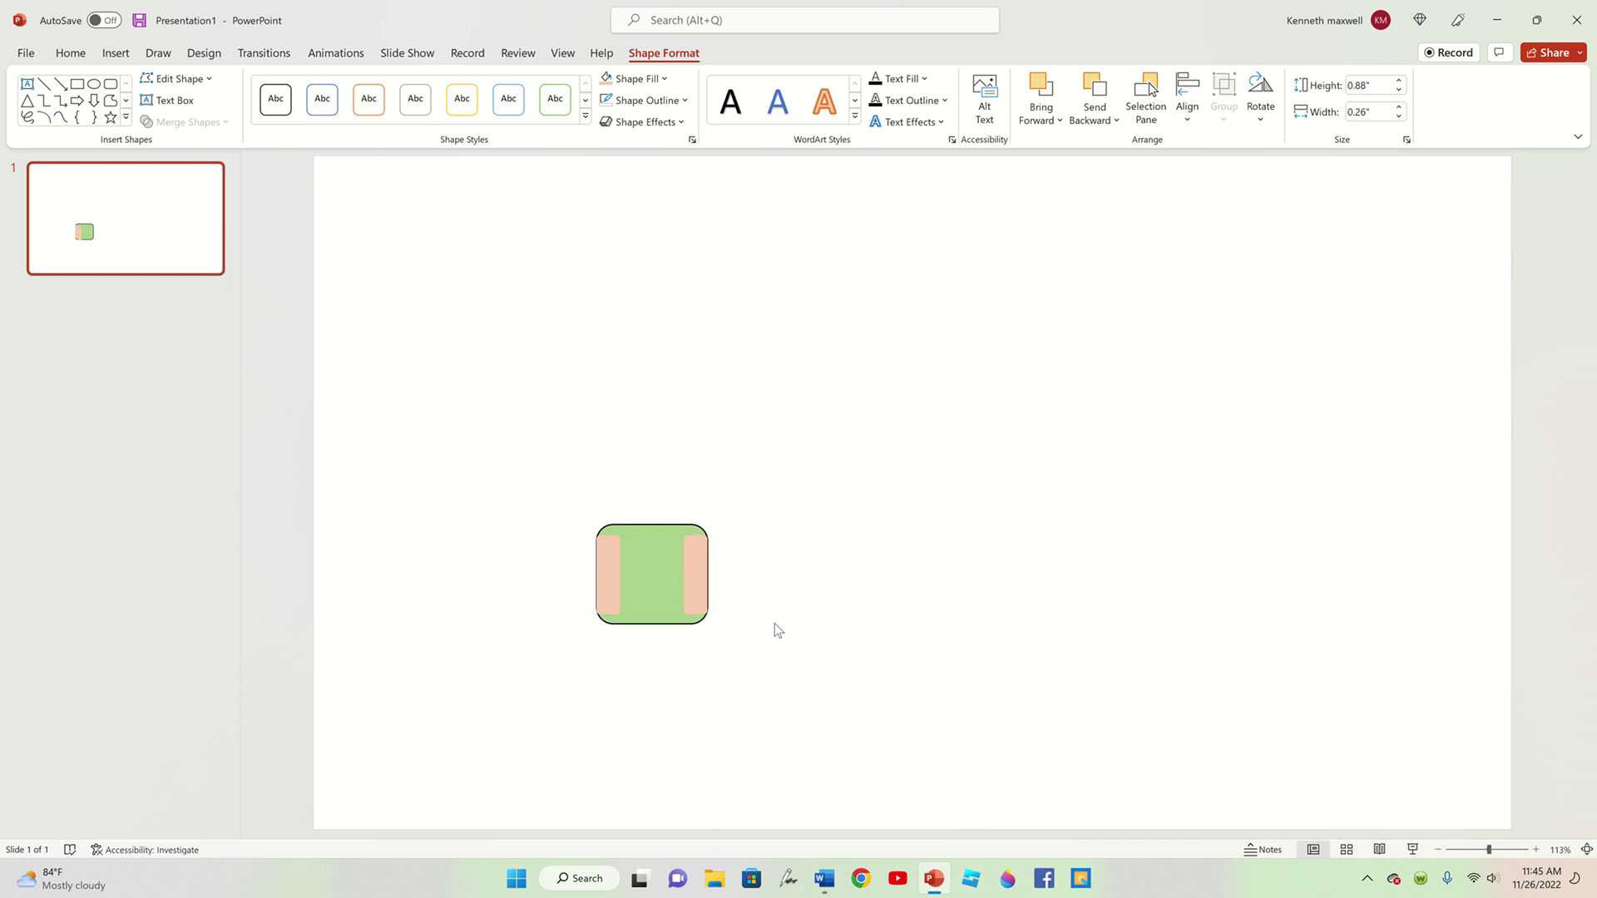
{"action": "left_click", "coordinate": [503, 266]}
- Draw a small eye circle inside the green square and fill it black
{"action": "left_click", "coordinate": [116, 55]}
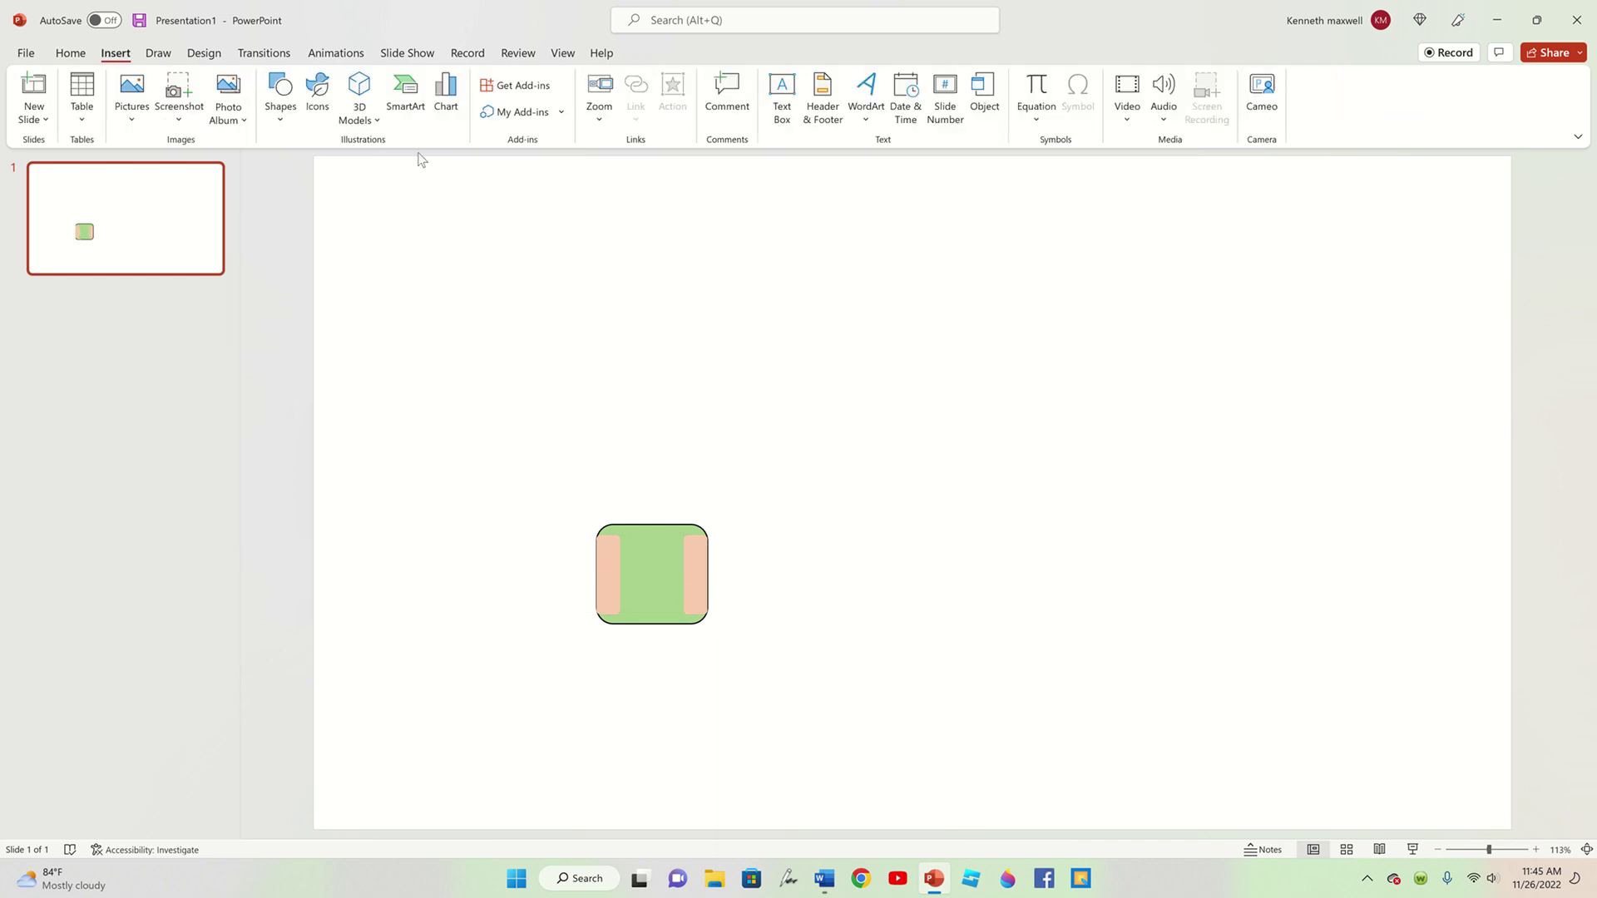
{"action": "left_click", "coordinate": [280, 93]}
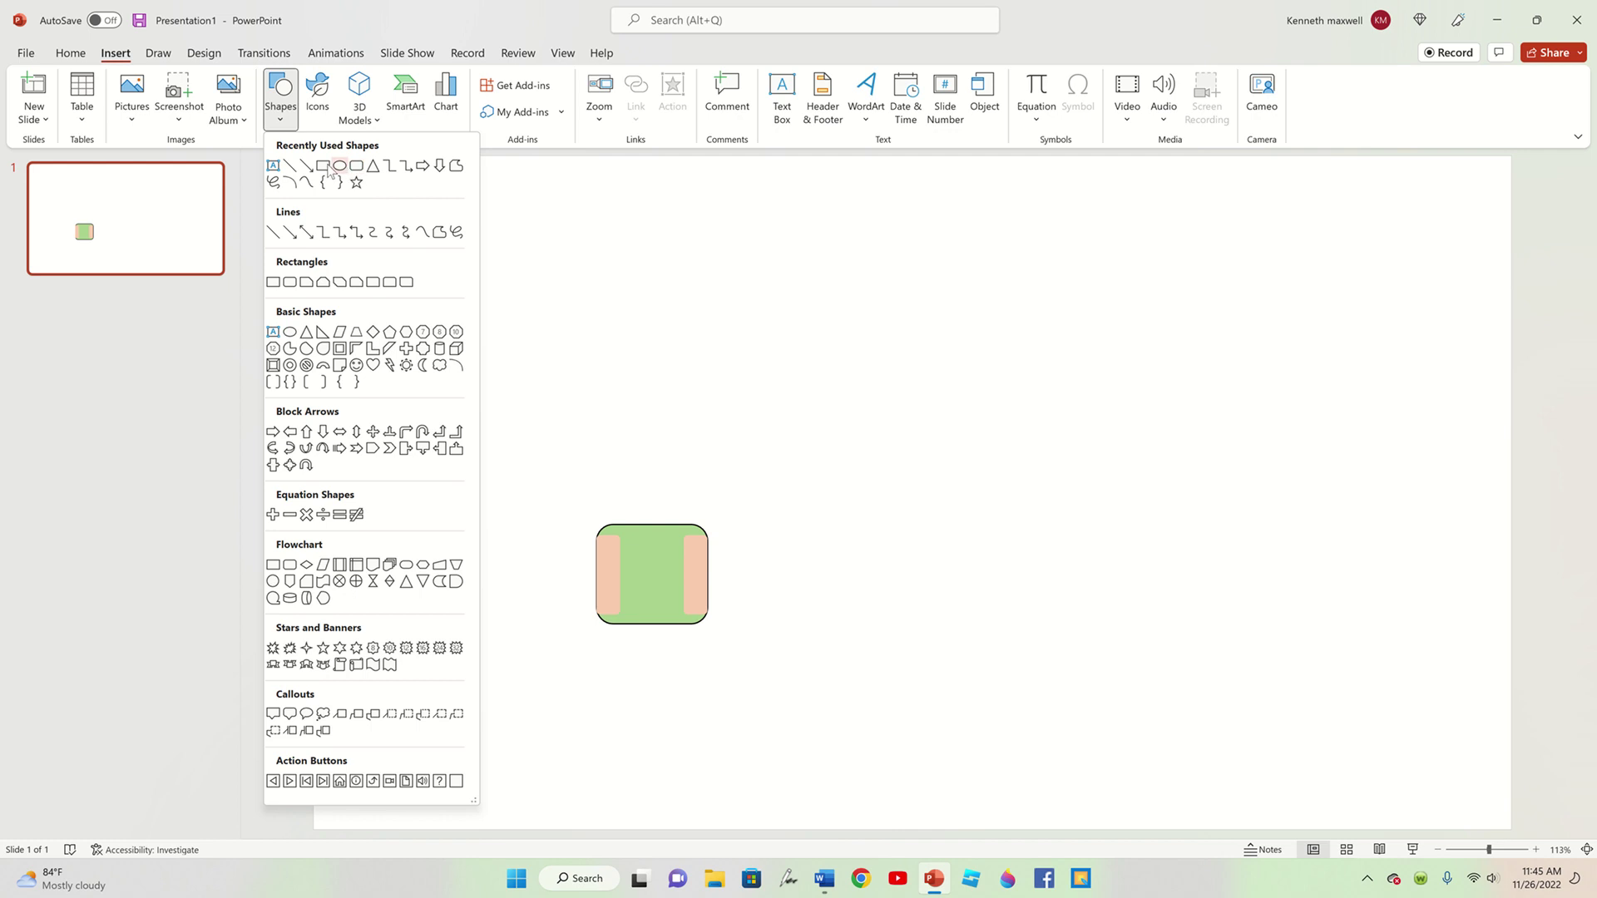
{"action": "left_click", "coordinate": [337, 165]}
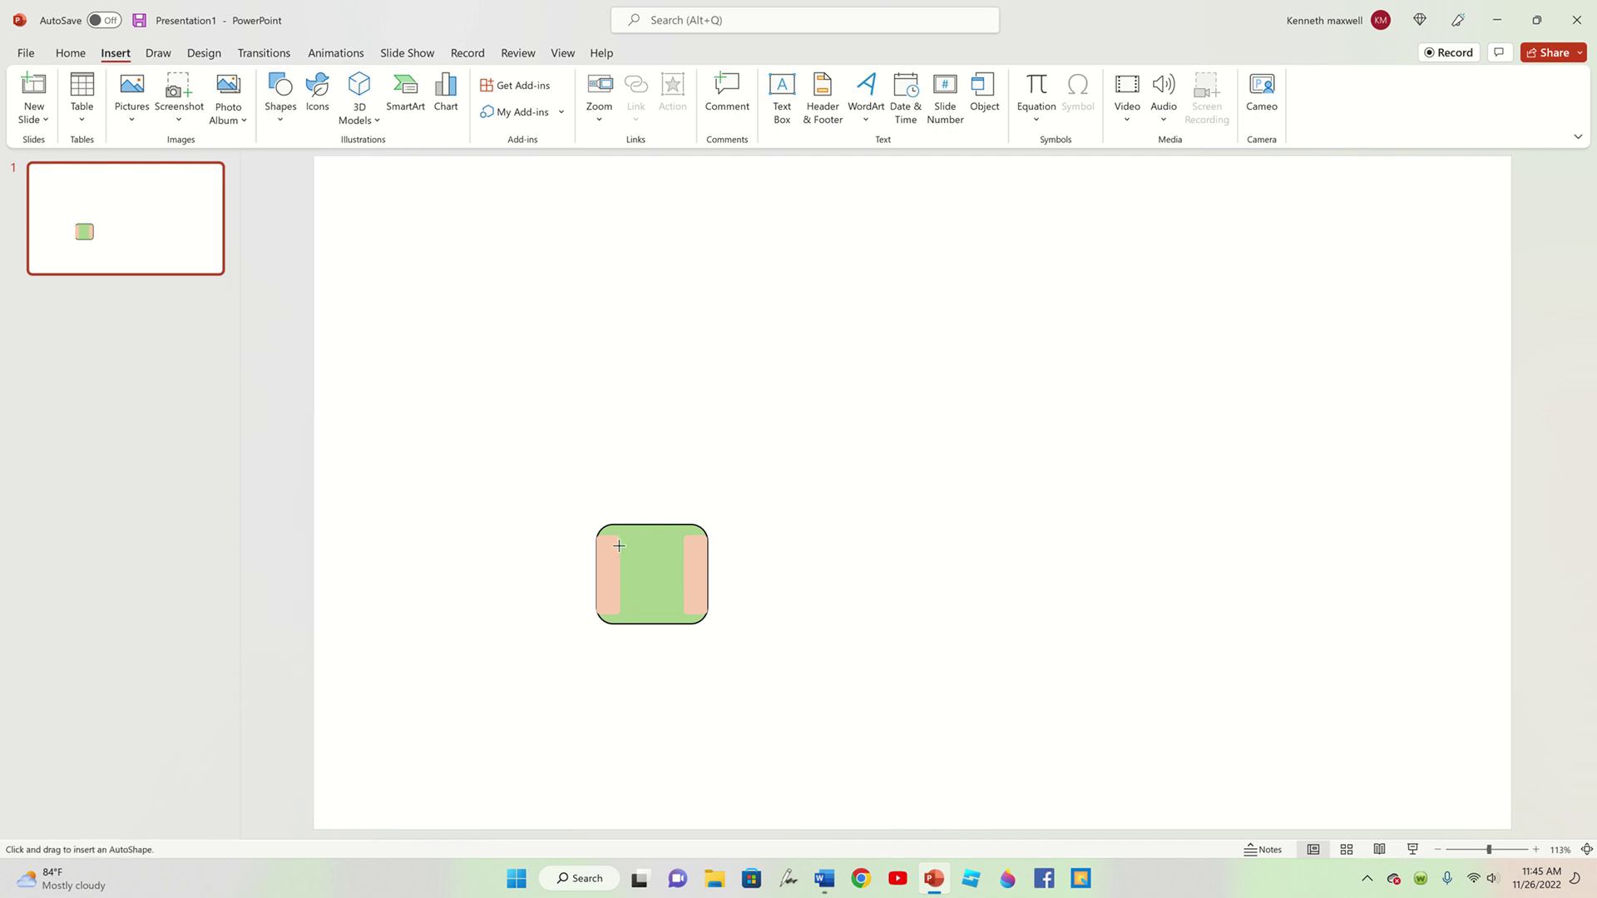
{"action": "left_click_drag", "start_coordinate": [619, 546], "coordinate": [646, 569]}
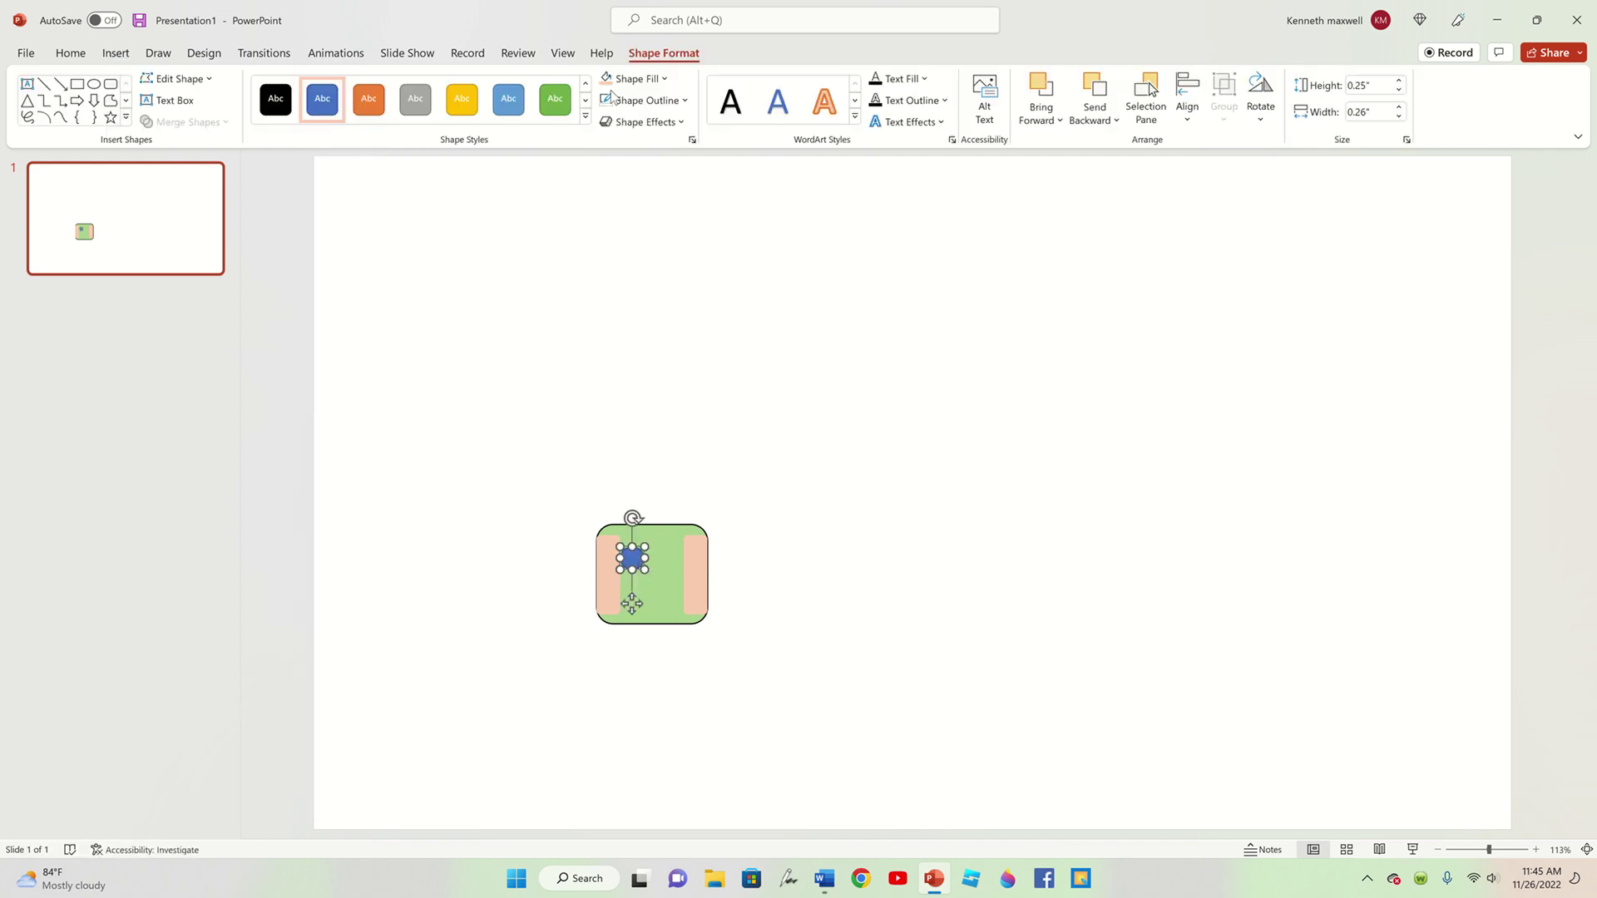
{"action": "left_click", "coordinate": [651, 83]}
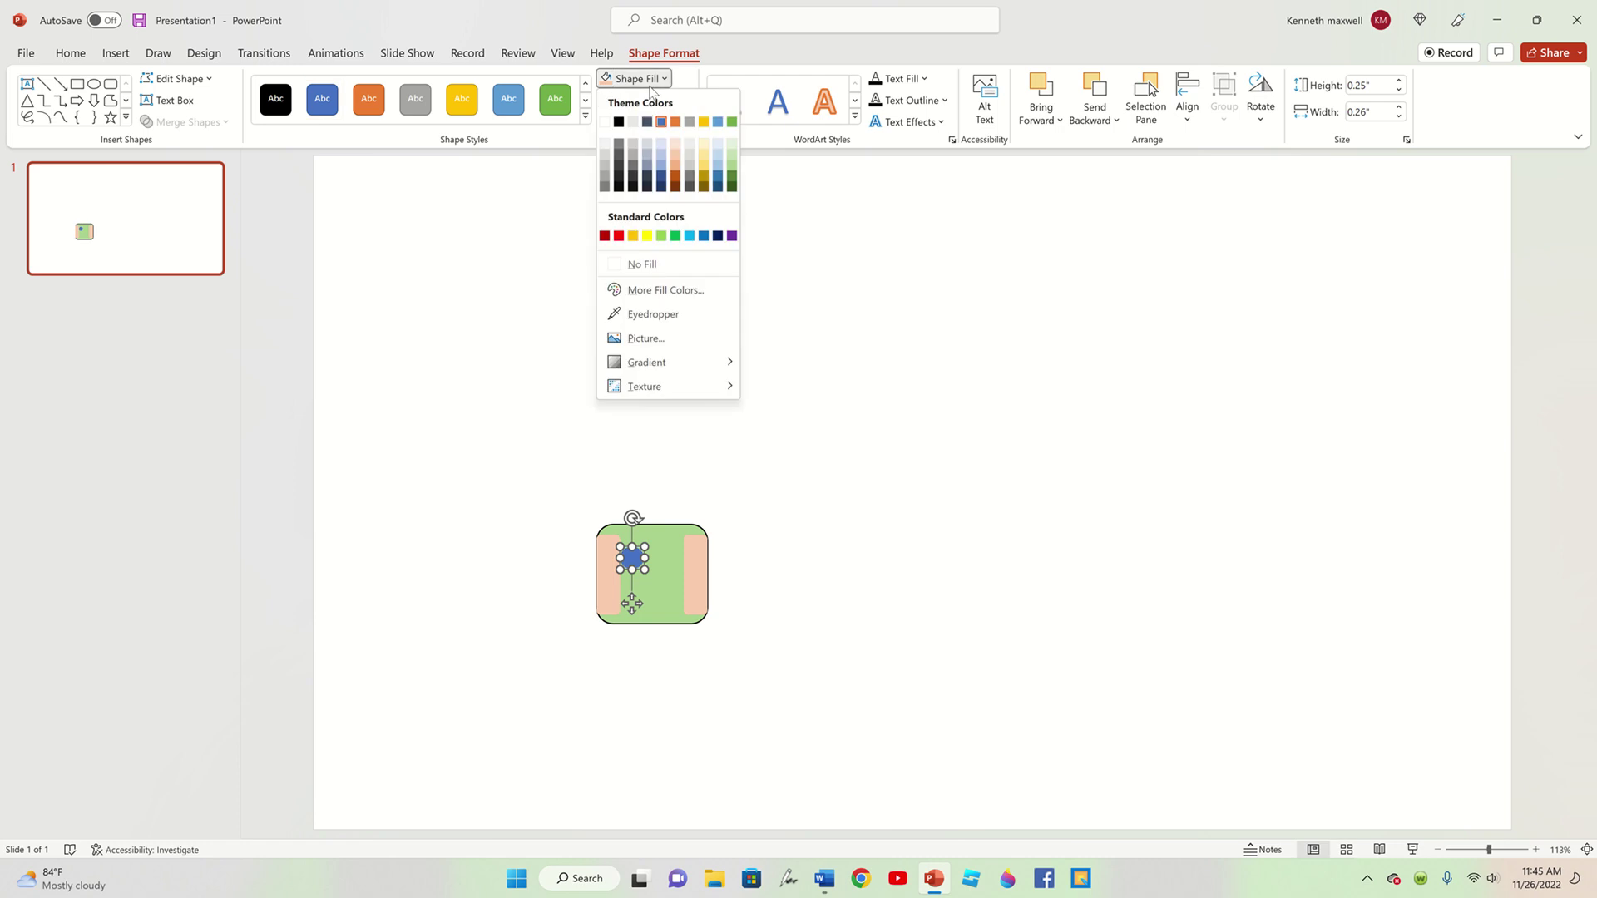
{"action": "left_click", "coordinate": [619, 123]}
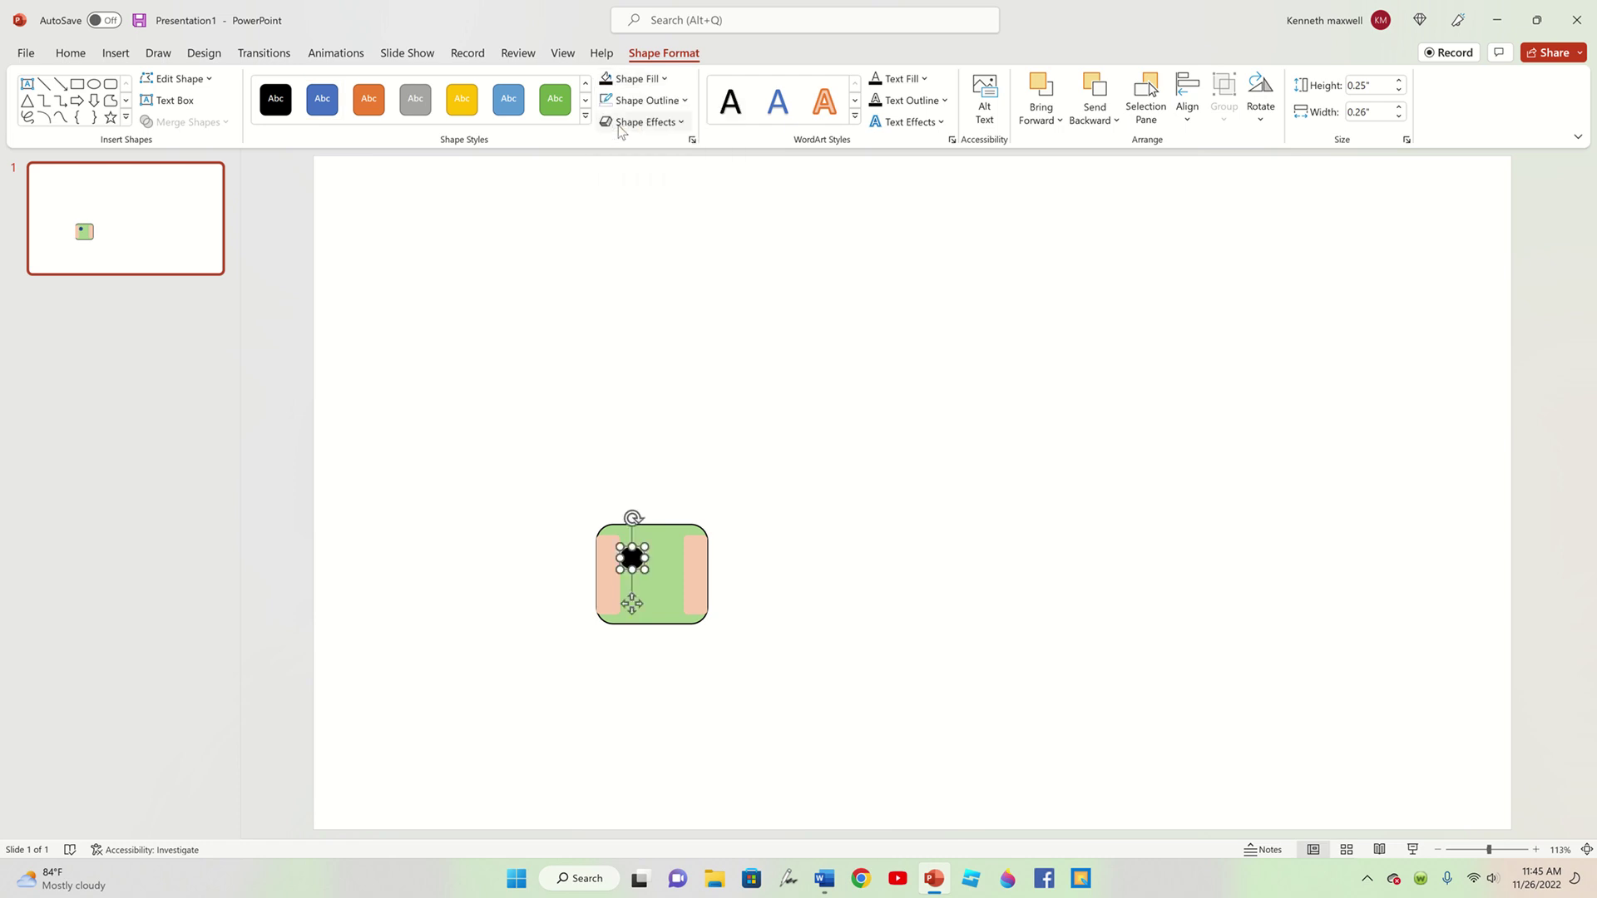
- Bring up the Insert shapes gallery for the next shape
{"action": "left_click", "coordinate": [156, 52]}
{"action": "left_click", "coordinate": [115, 52]}
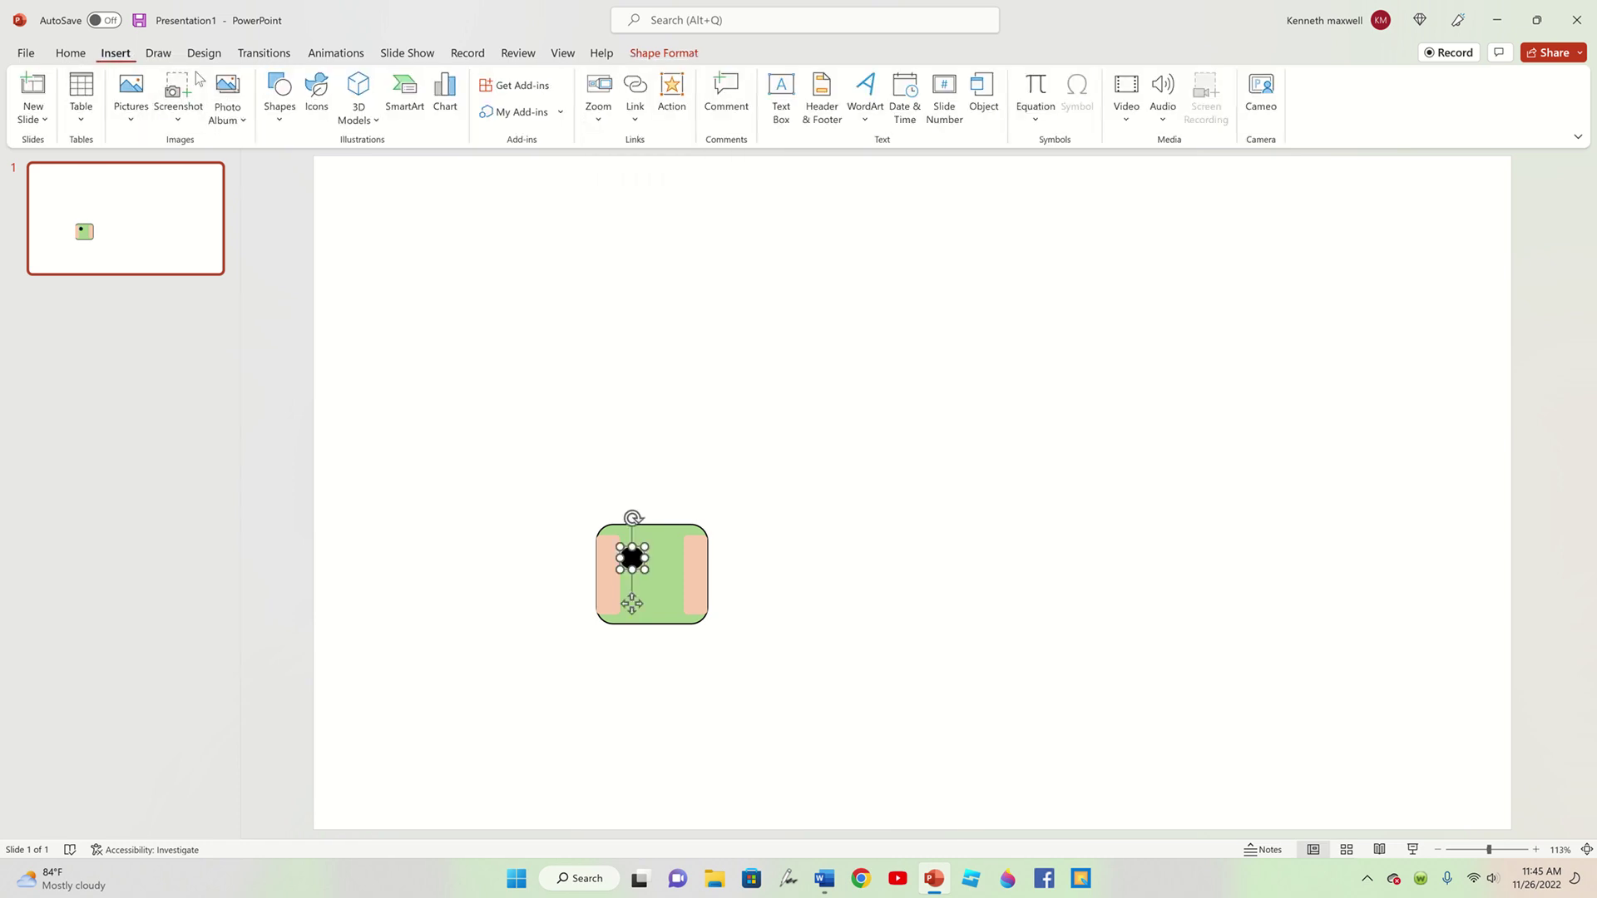
{"action": "left_click", "coordinate": [268, 117]}
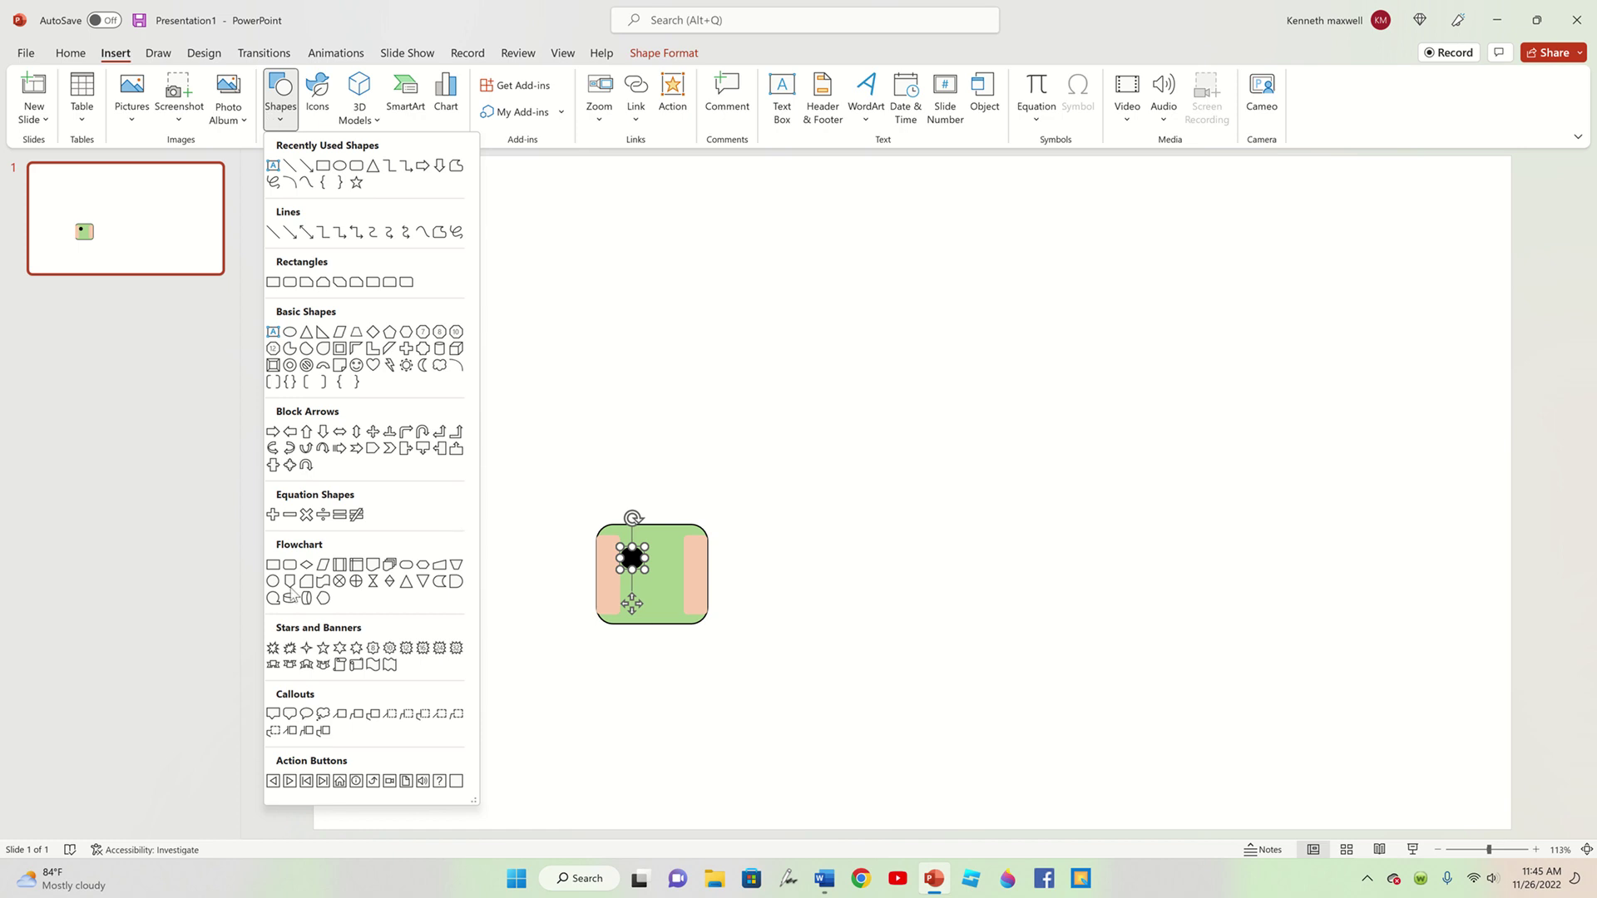
- Draw a small star, fill it gold, and move it into the left eye
{"action": "left_click", "coordinate": [323, 648]}
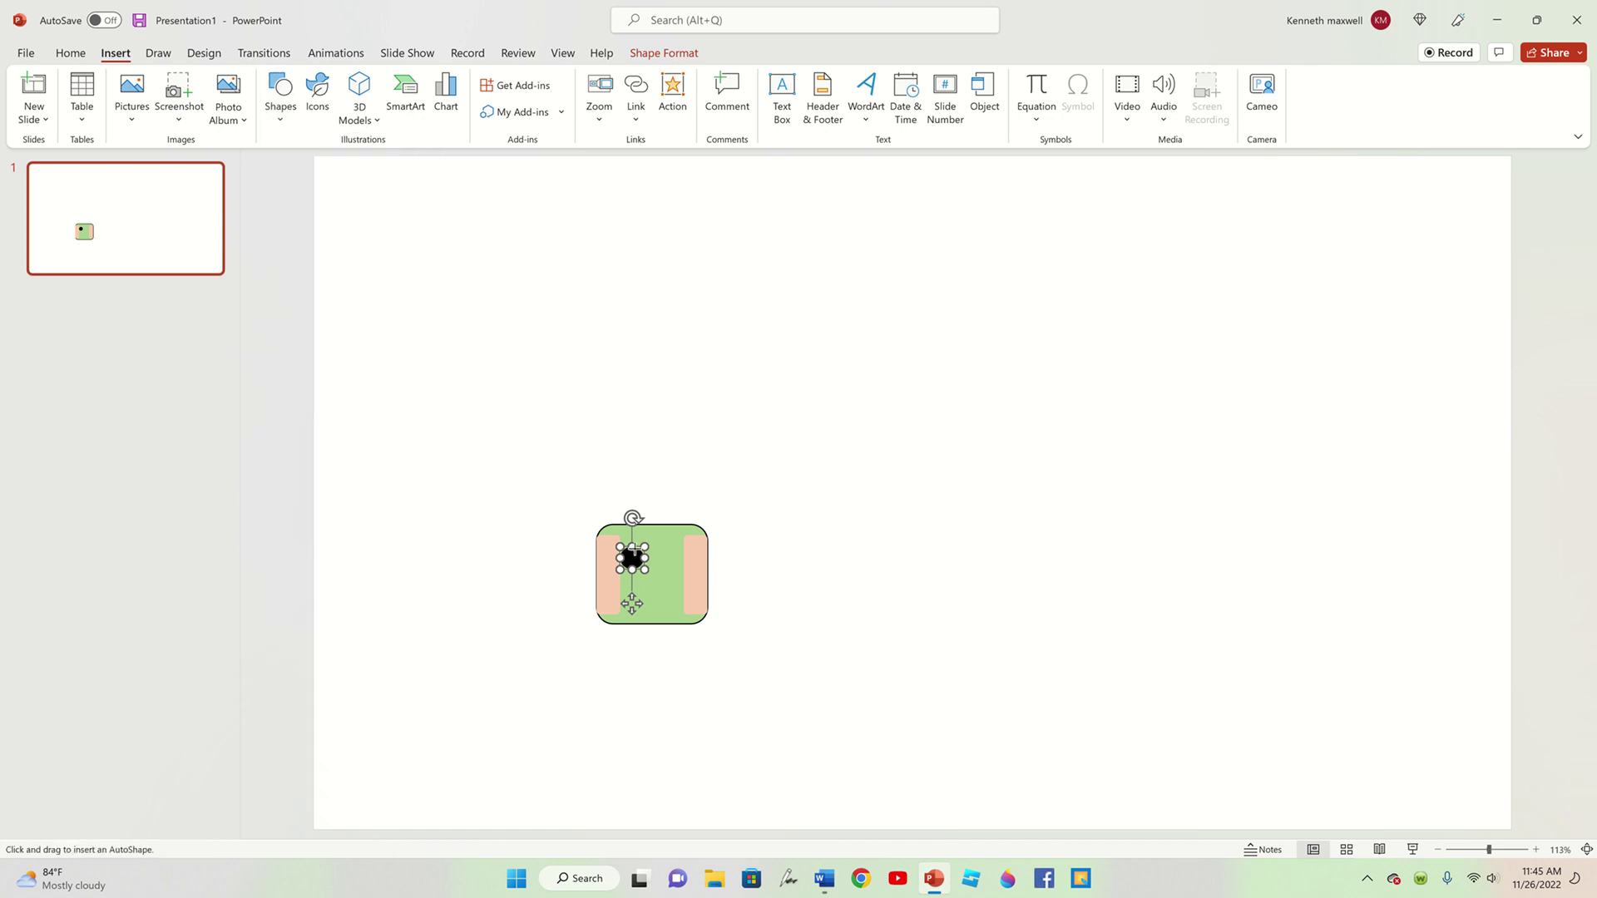
{"action": "left_click_drag", "start_coordinate": [569, 580], "coordinate": [573, 582]}
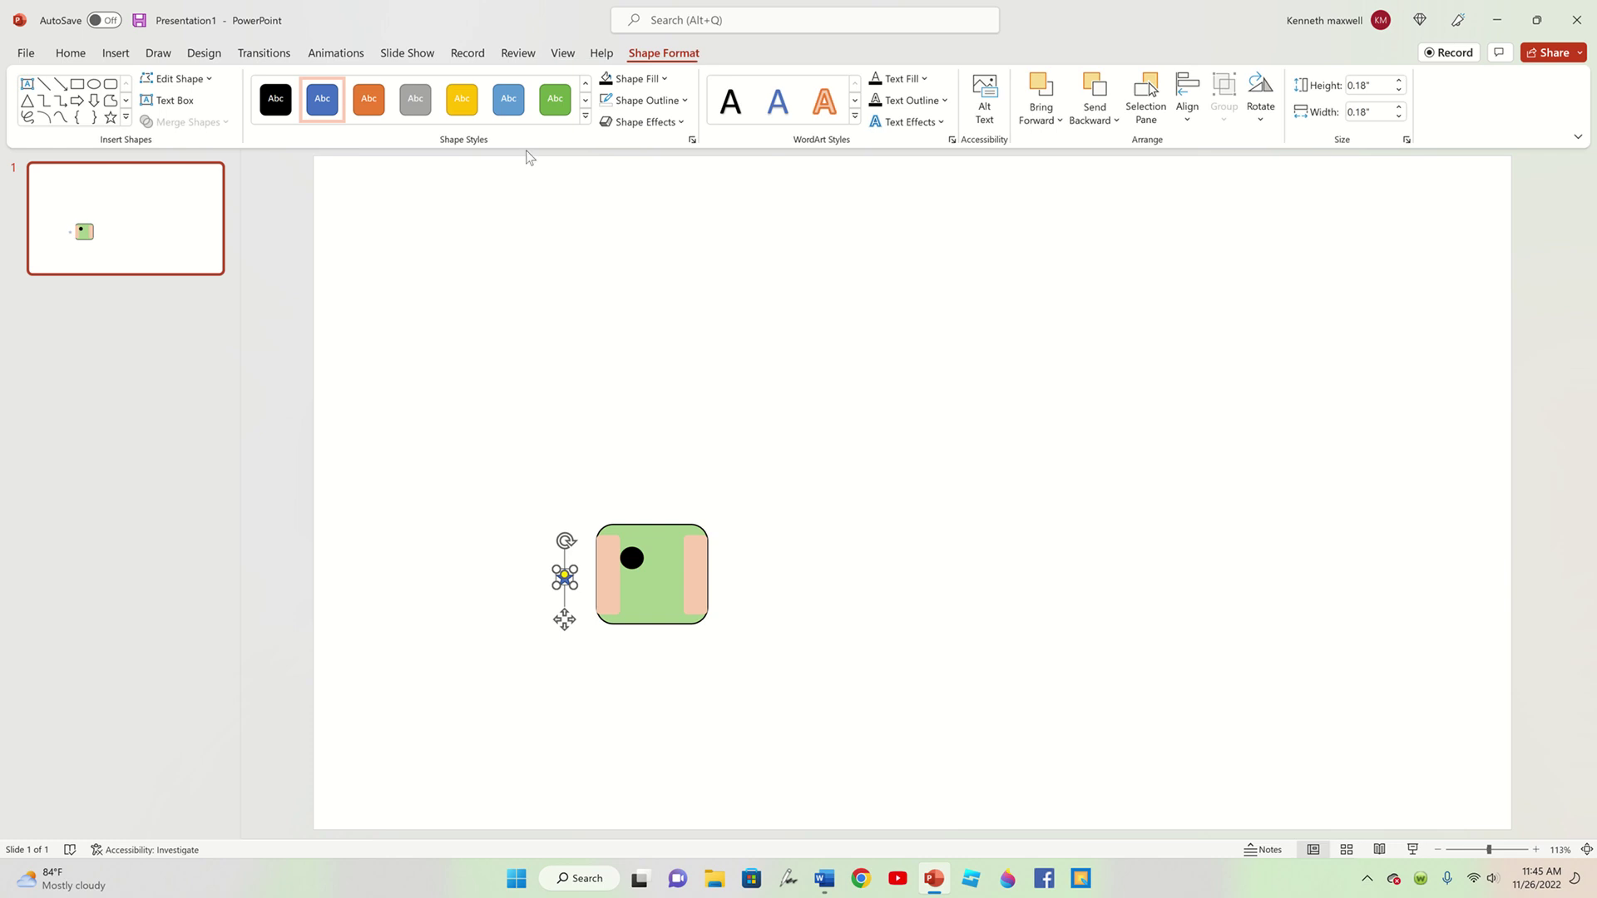
{"action": "left_click", "coordinate": [665, 80]}
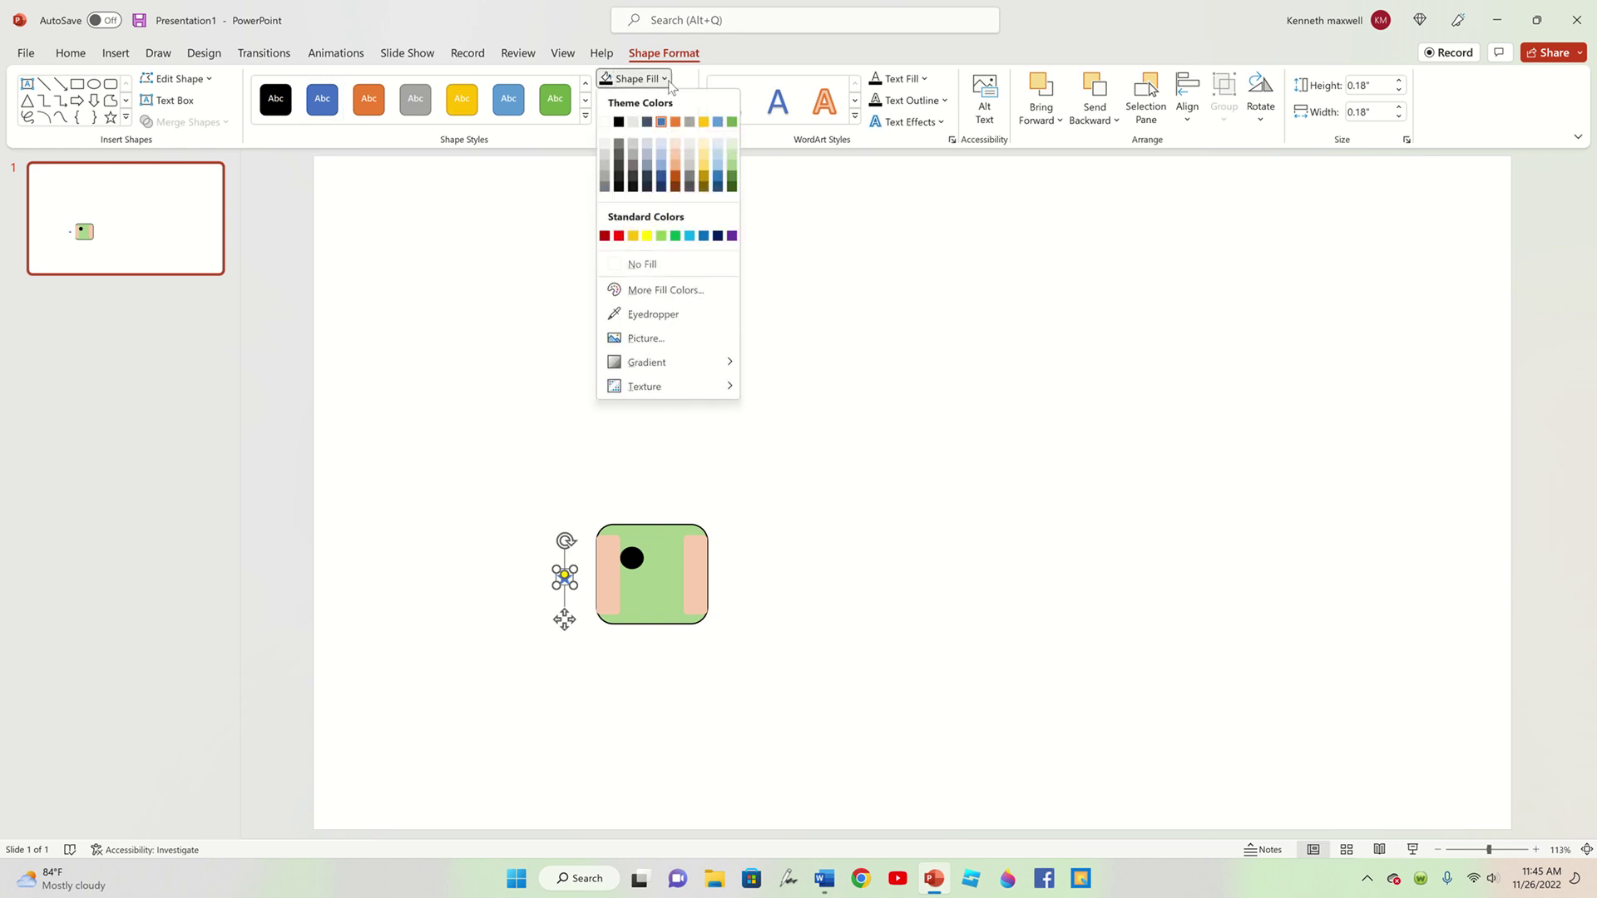
{"action": "left_click", "coordinate": [689, 235]}
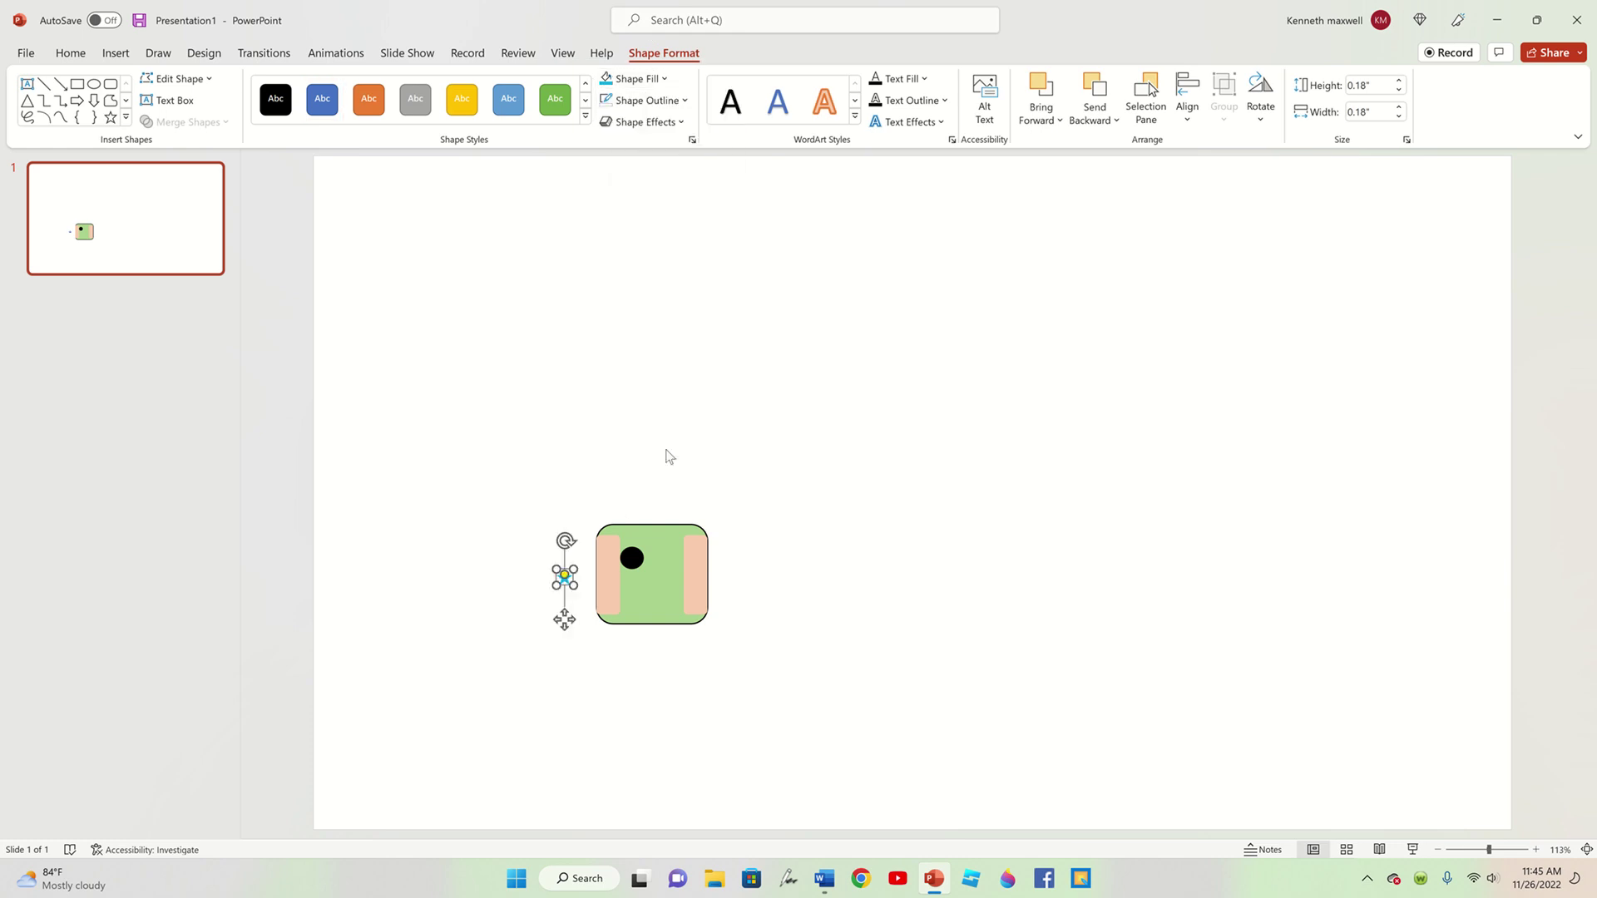
{"action": "left_click_drag", "start_coordinate": [562, 625], "coordinate": [628, 609]}
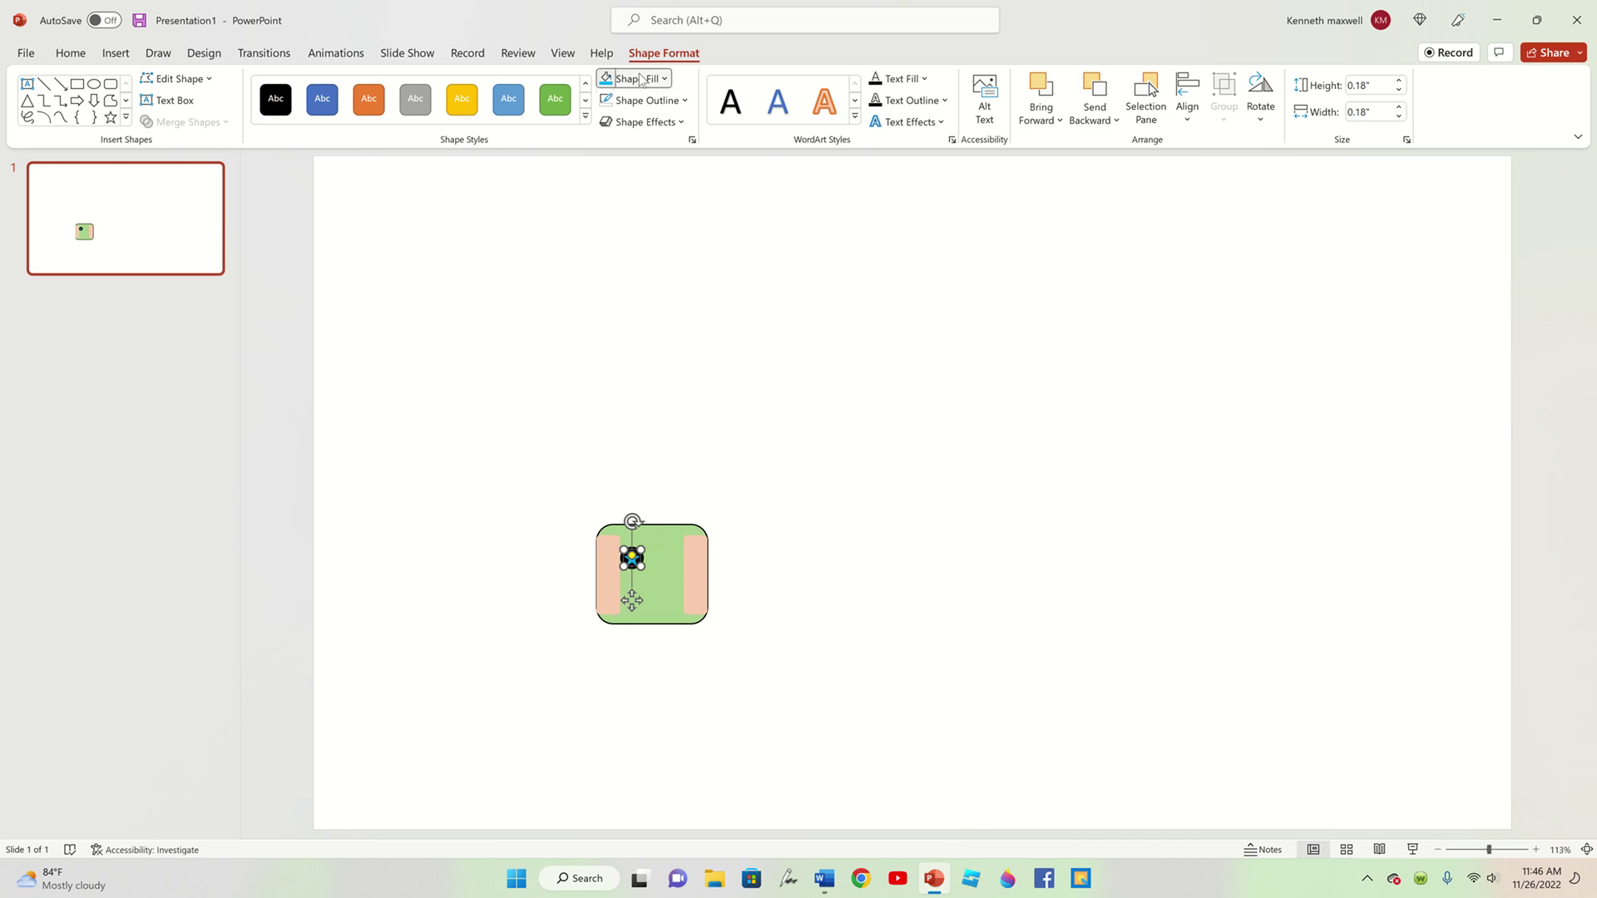
{"action": "left_click", "coordinate": [663, 79]}
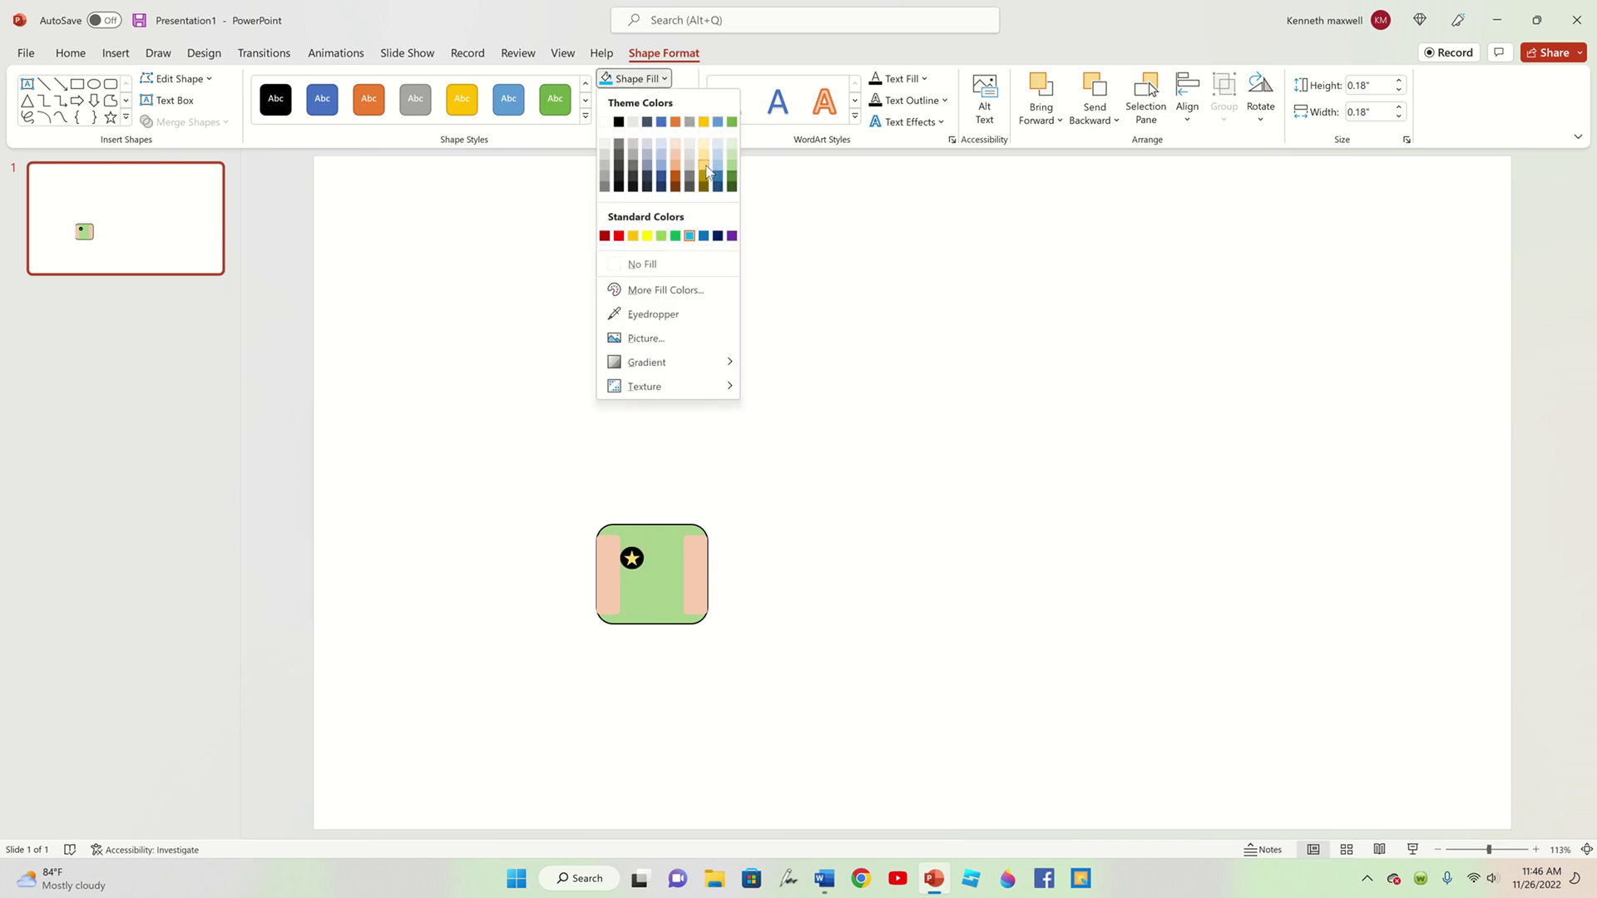
{"action": "left_click", "coordinate": [704, 122]}
- Paste a copy of the gold star and position it in the right eye
{"action": "left_click_drag", "start_coordinate": [387, 440], "coordinate": [688, 614]}
{"action": "key", "text": "ctrl+v"}
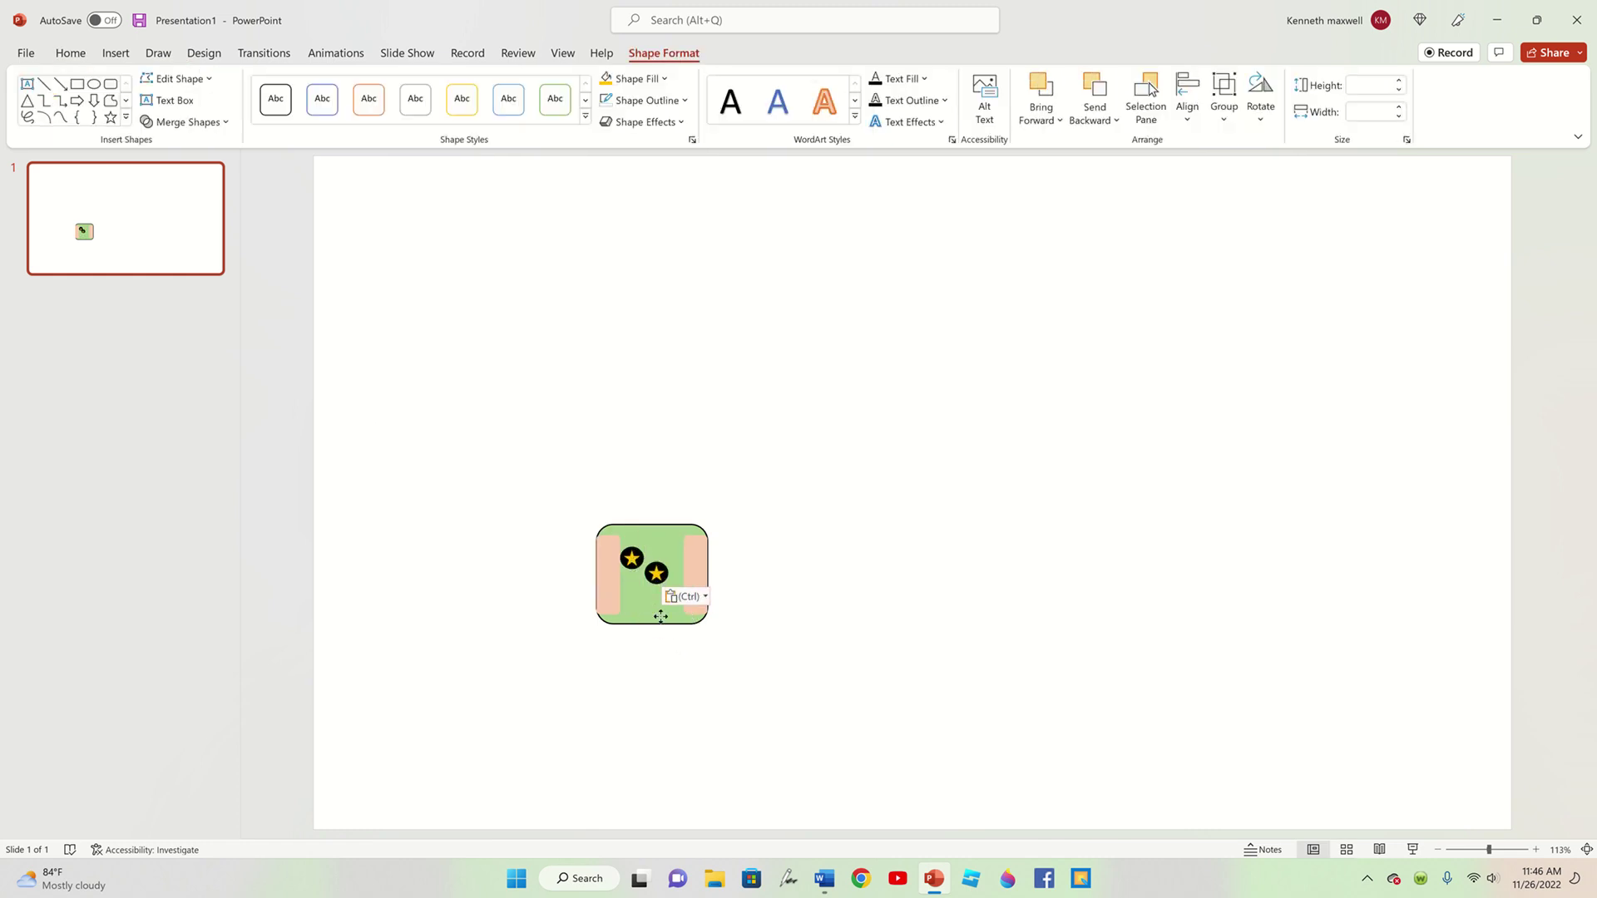
{"action": "mouse_move", "coordinate": [647, 618]}
{"action": "left_mouse_down"}
{"action": "mouse_move", "coordinate": [675, 604]}
{"action": "mouse_move", "coordinate": [608, 601]}
{"action": "left_mouse_up"}
{"action": "left_click", "coordinate": [928, 597]}
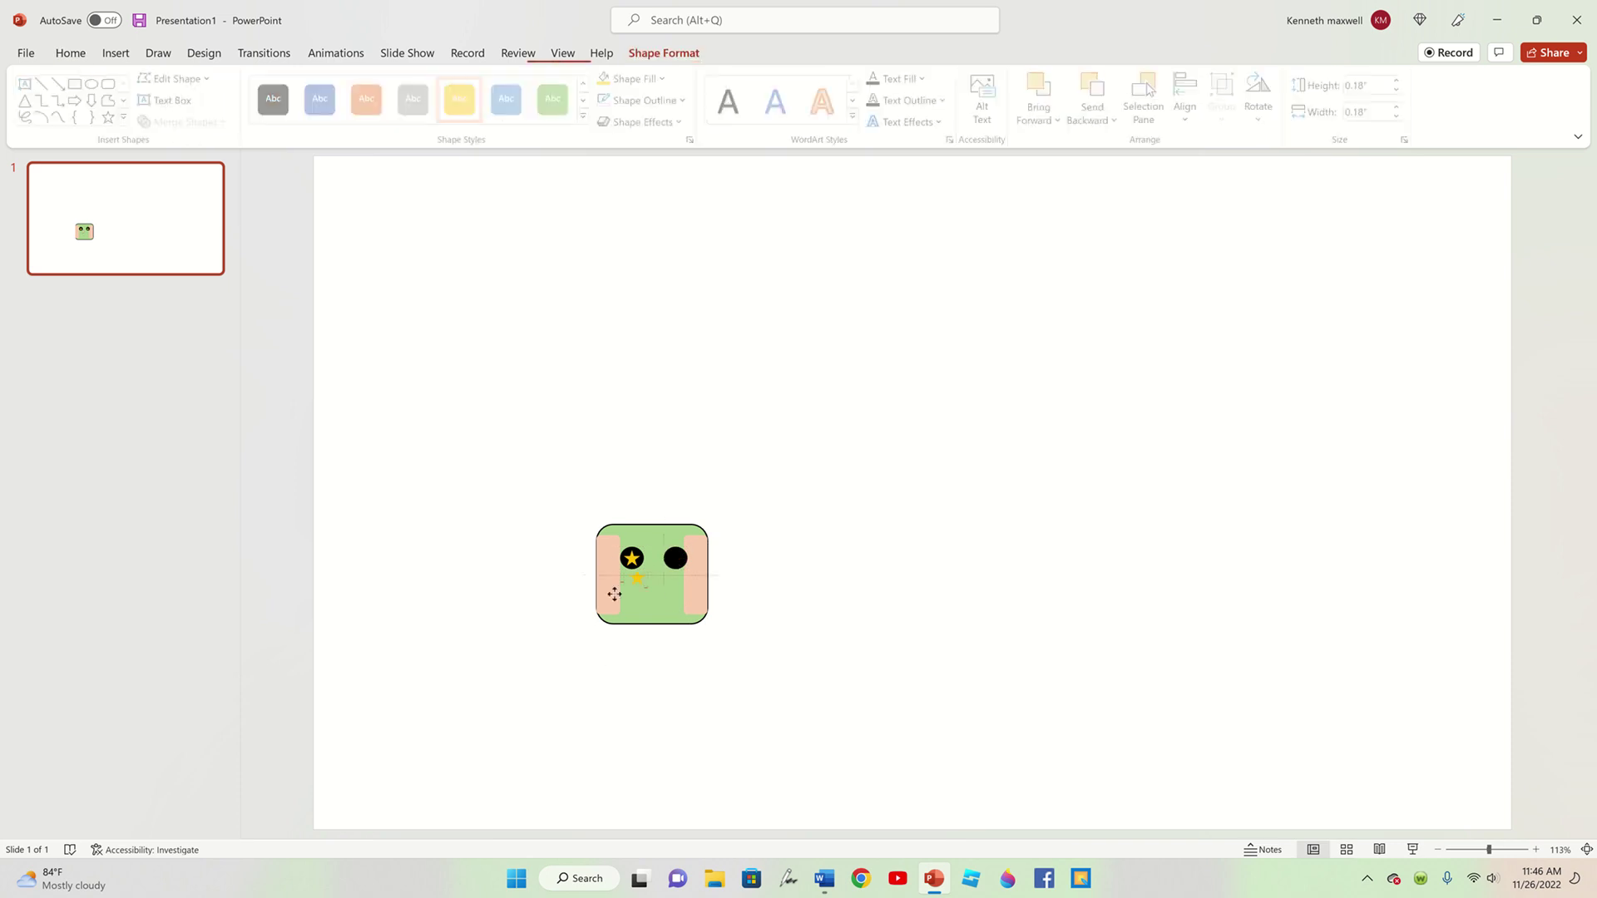
{"action": "left_click", "coordinate": [678, 560]}
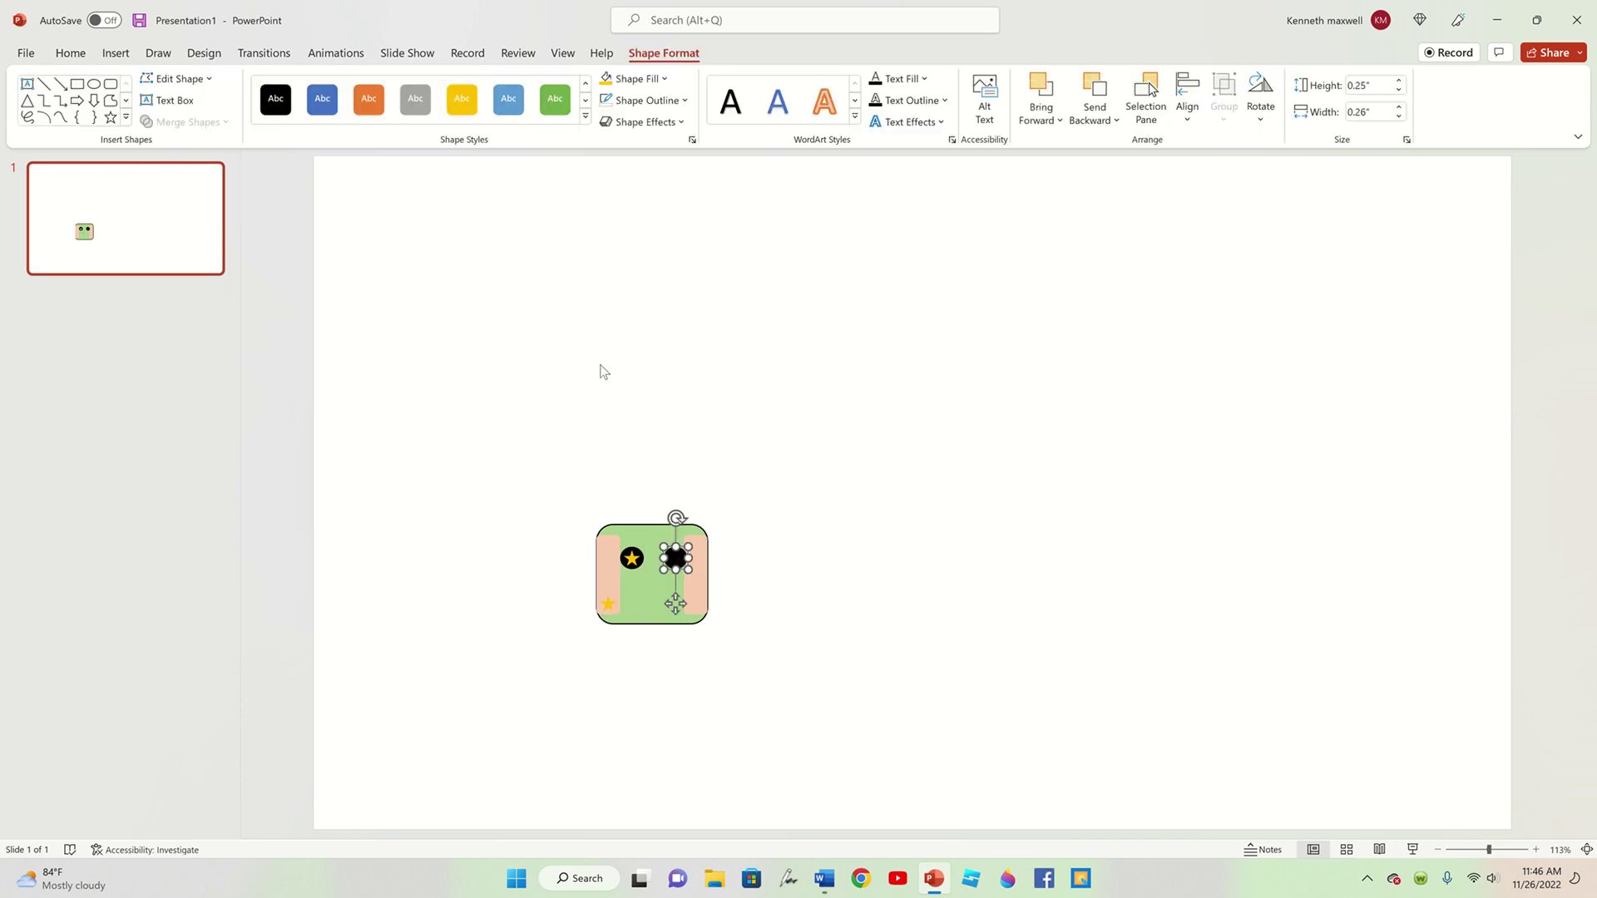
{"action": "left_click", "coordinate": [70, 53]}
{"action": "left_click", "coordinate": [28, 80]}
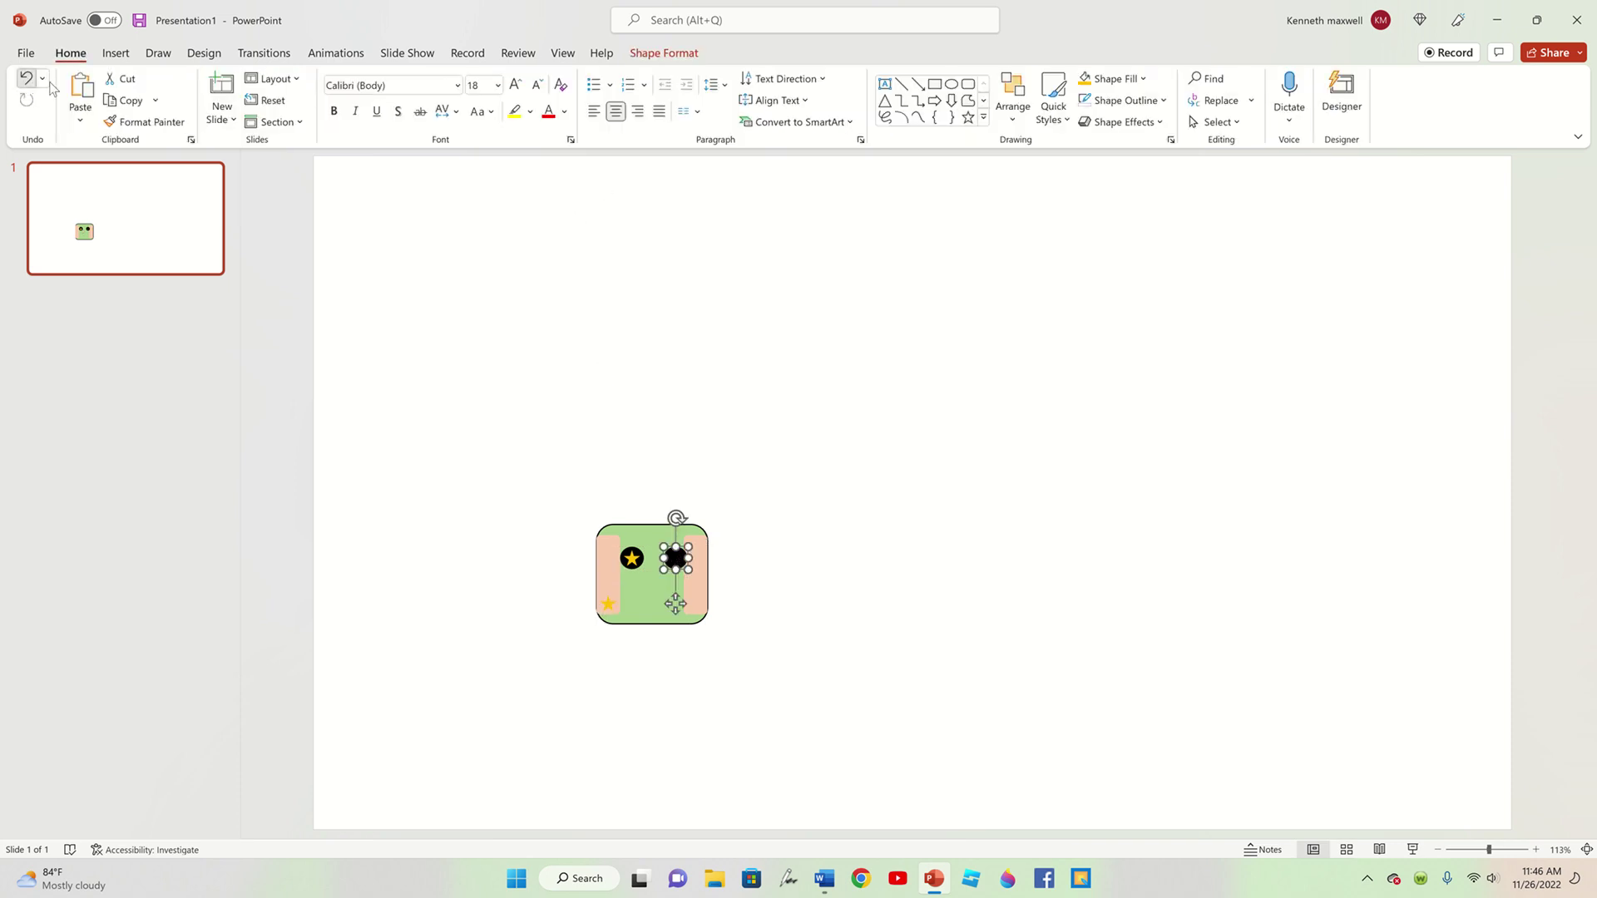
{"action": "left_click", "coordinate": [882, 592]}
{"action": "left_click", "coordinate": [673, 562]}
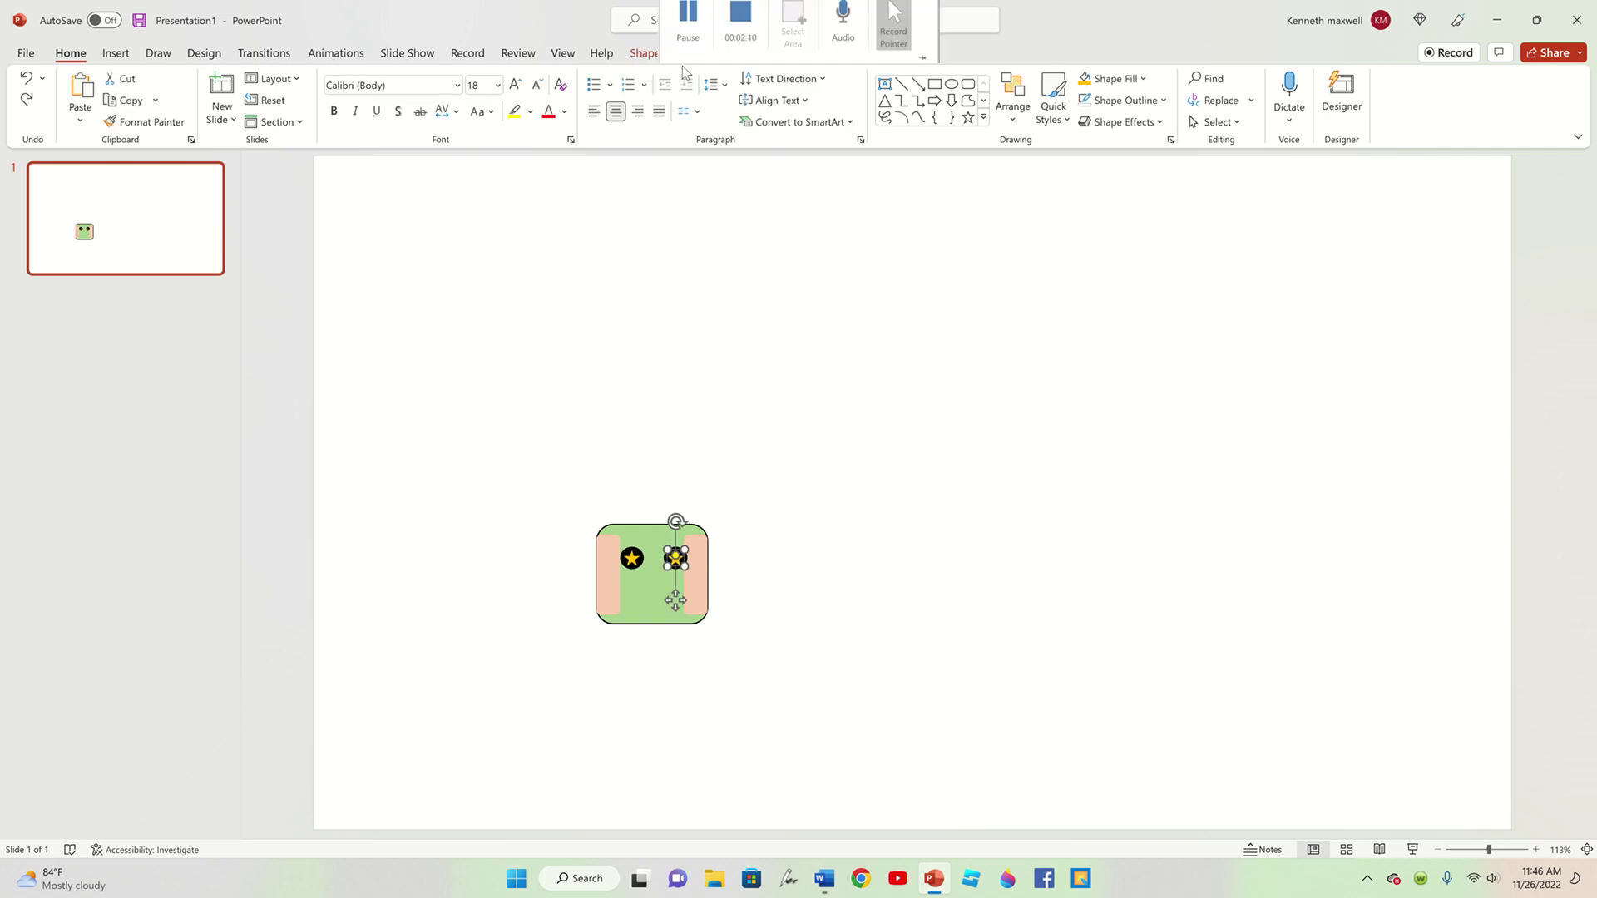
- Change the right-eye star's fill, trying blue and then gold
{"action": "left_click", "coordinate": [663, 53]}
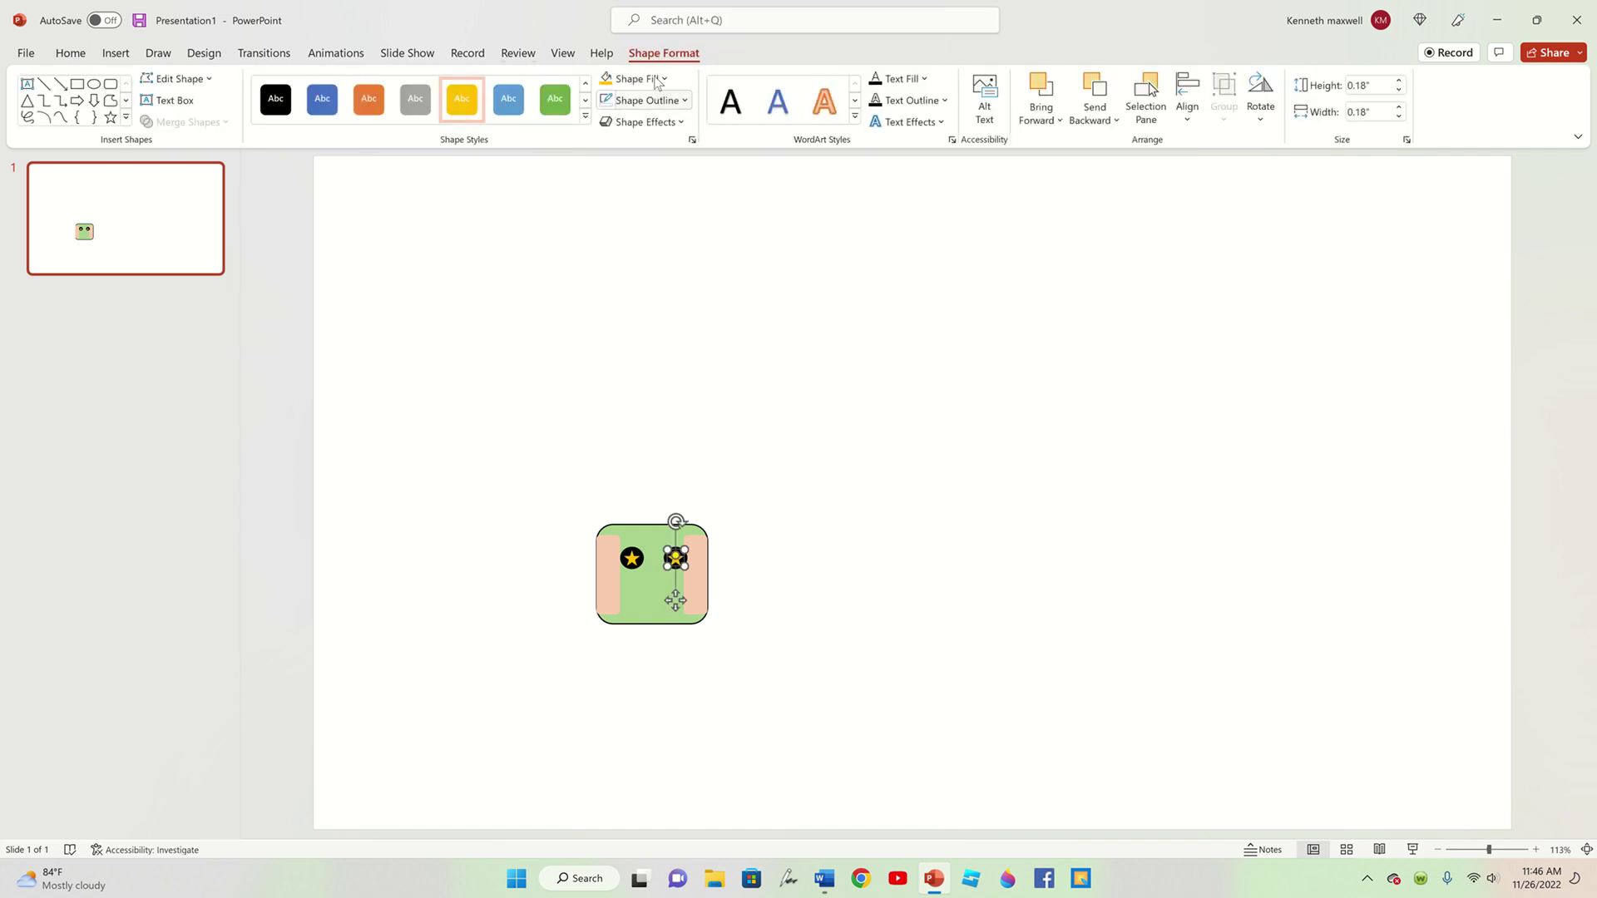
{"action": "left_click", "coordinate": [657, 78]}
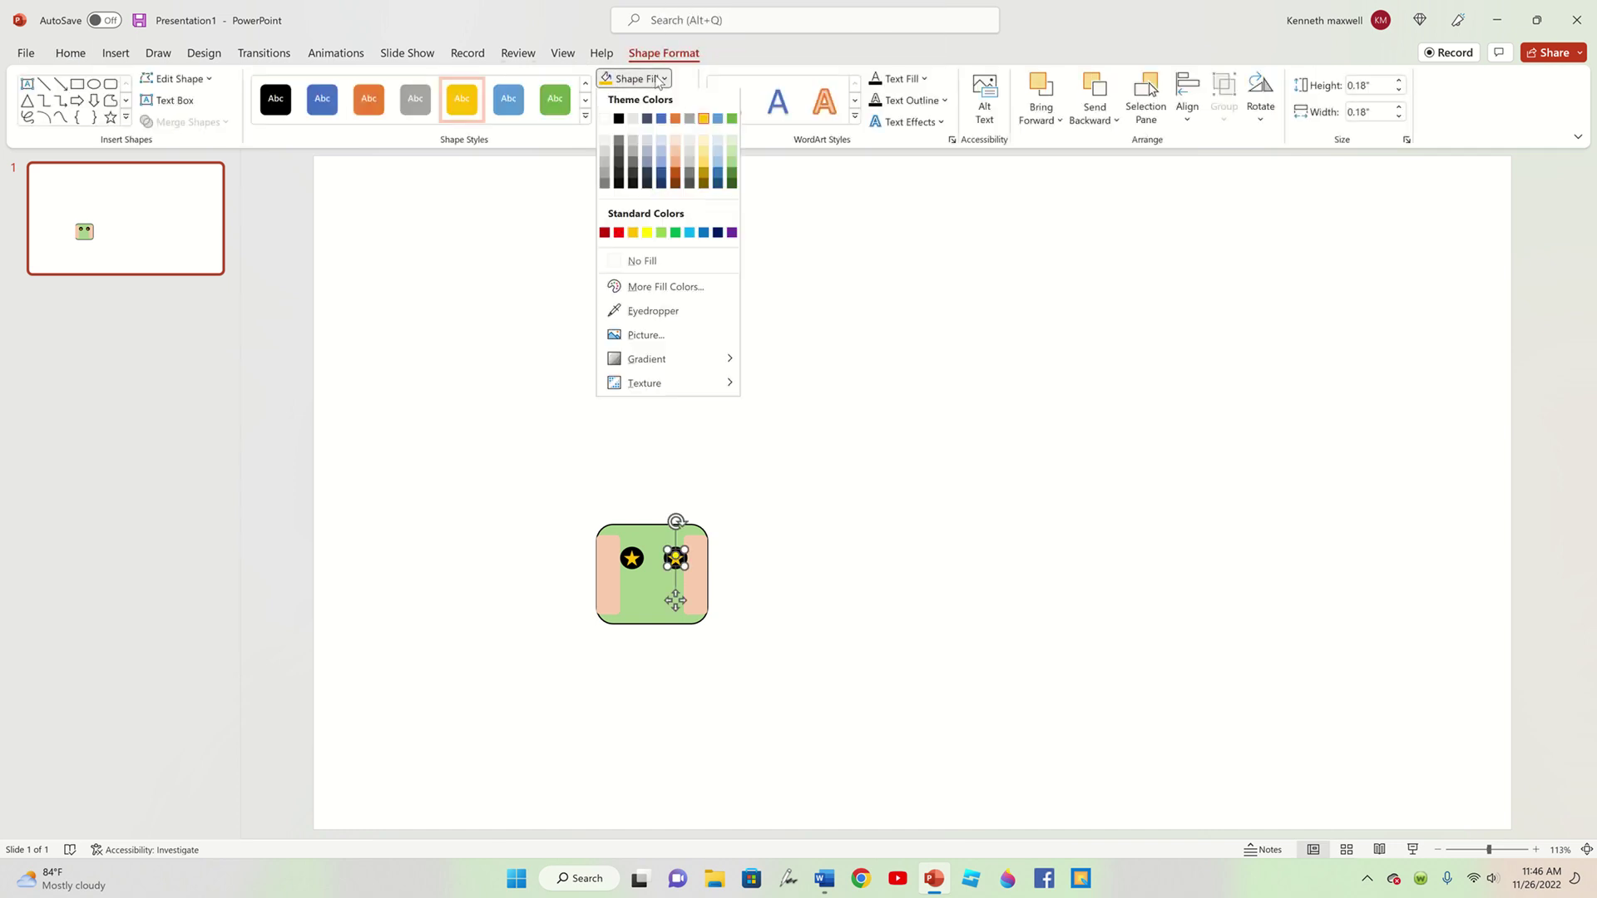
{"action": "left_click", "coordinate": [689, 232]}
{"action": "left_click", "coordinate": [979, 629]}
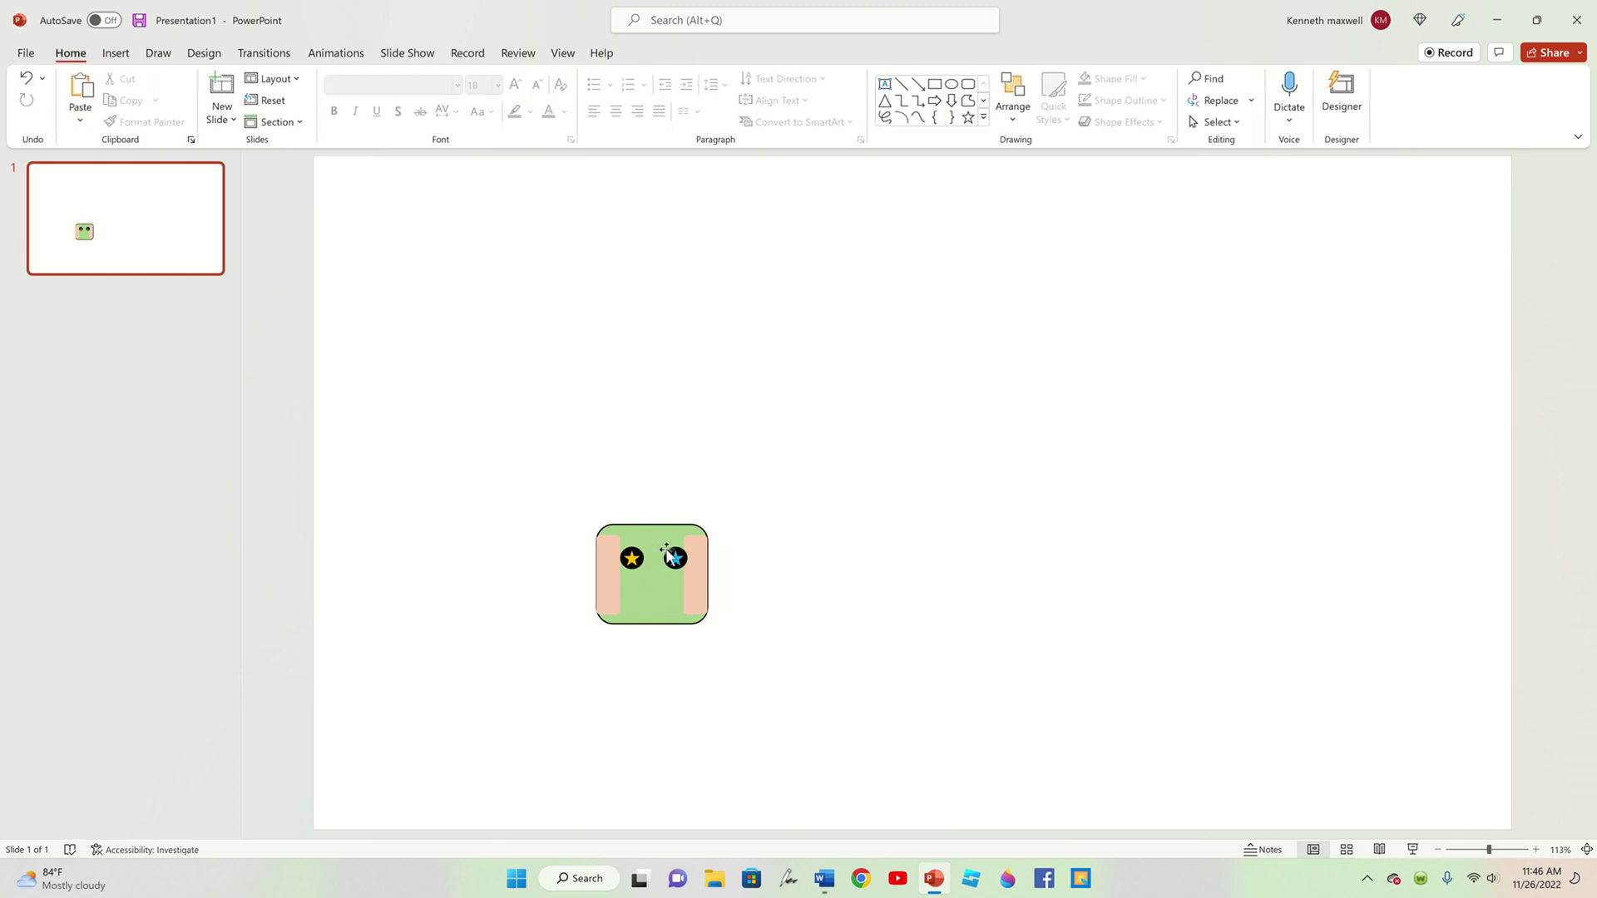
{"action": "double_click", "coordinate": [672, 557]}
{"action": "left_click", "coordinate": [657, 79]}
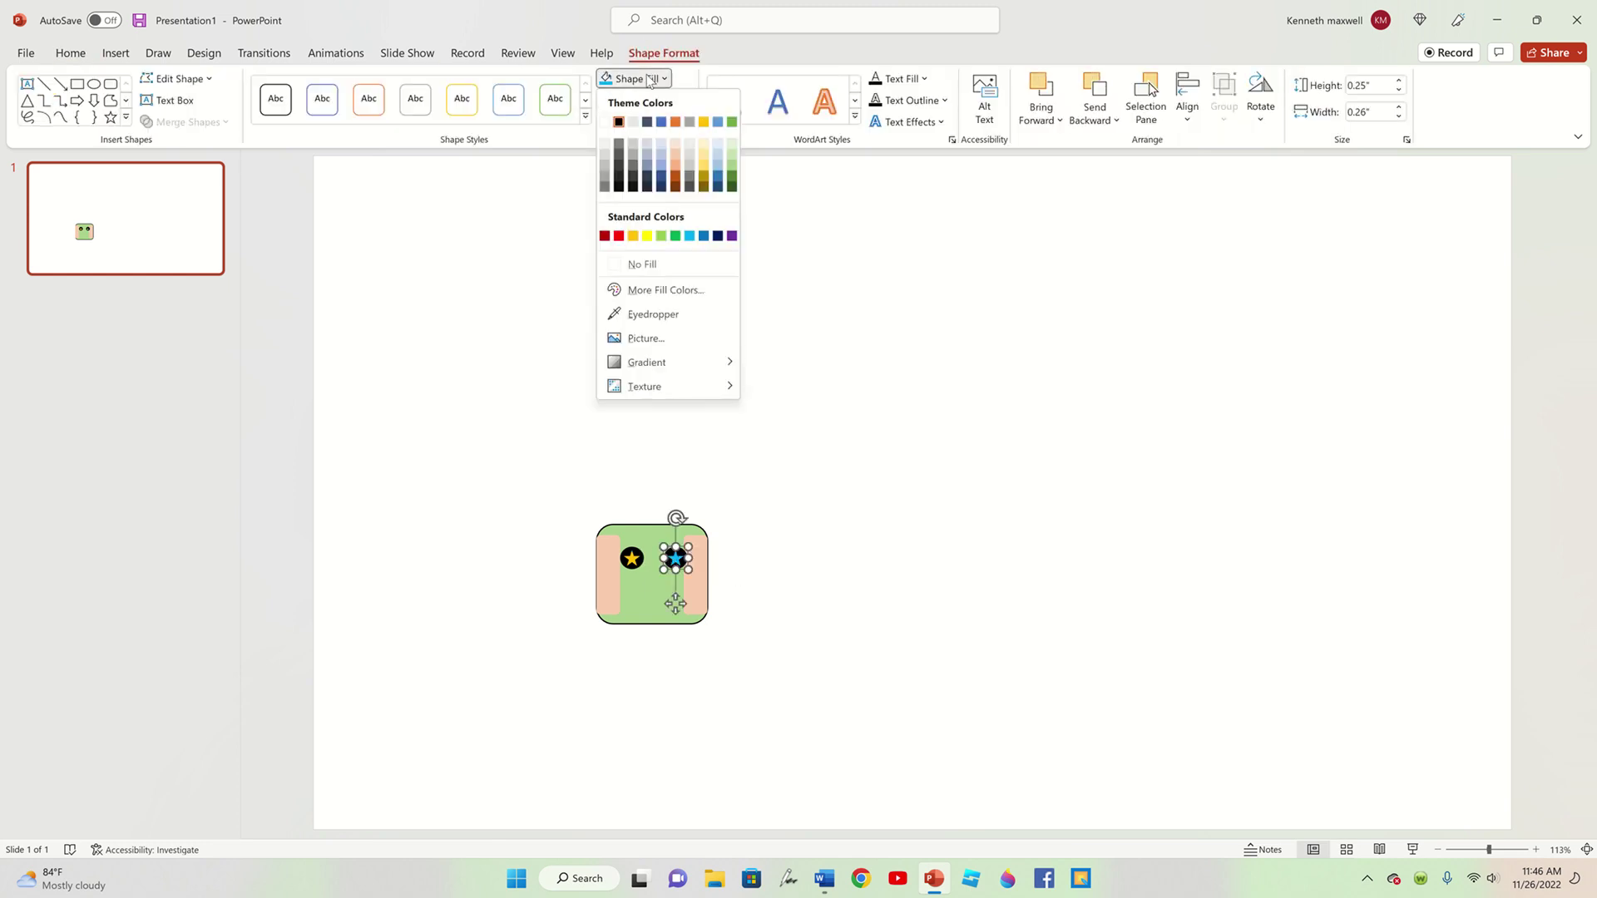
{"action": "left_click", "coordinate": [704, 121]}
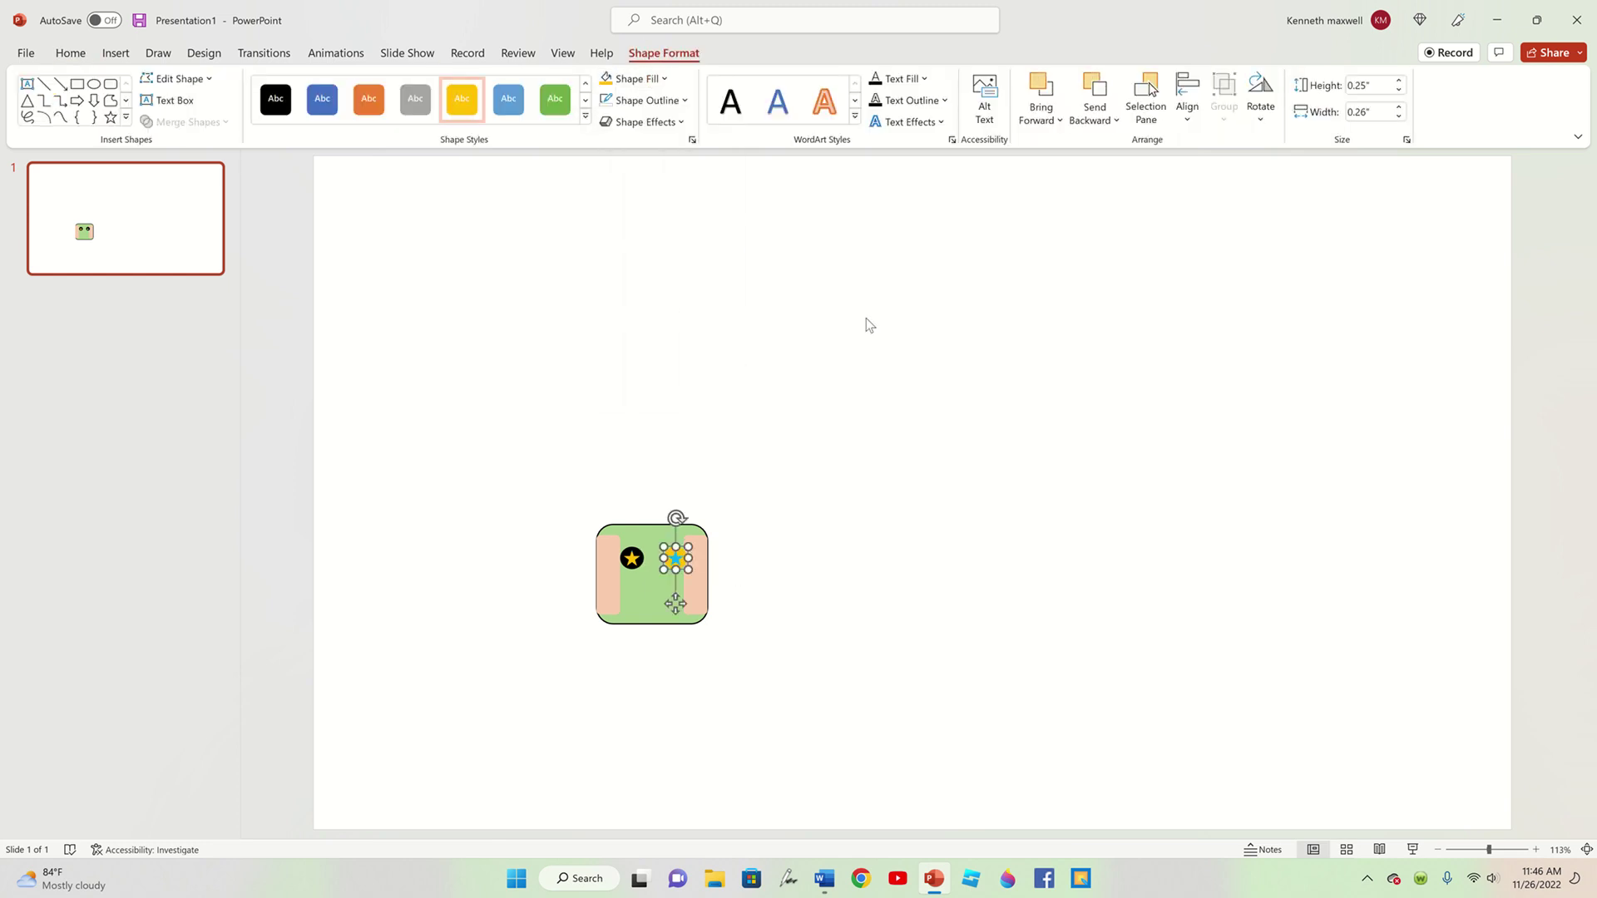
{"action": "left_click", "coordinate": [970, 462]}
{"action": "left_click_drag", "start_coordinate": [920, 705], "coordinate": [855, 480]}
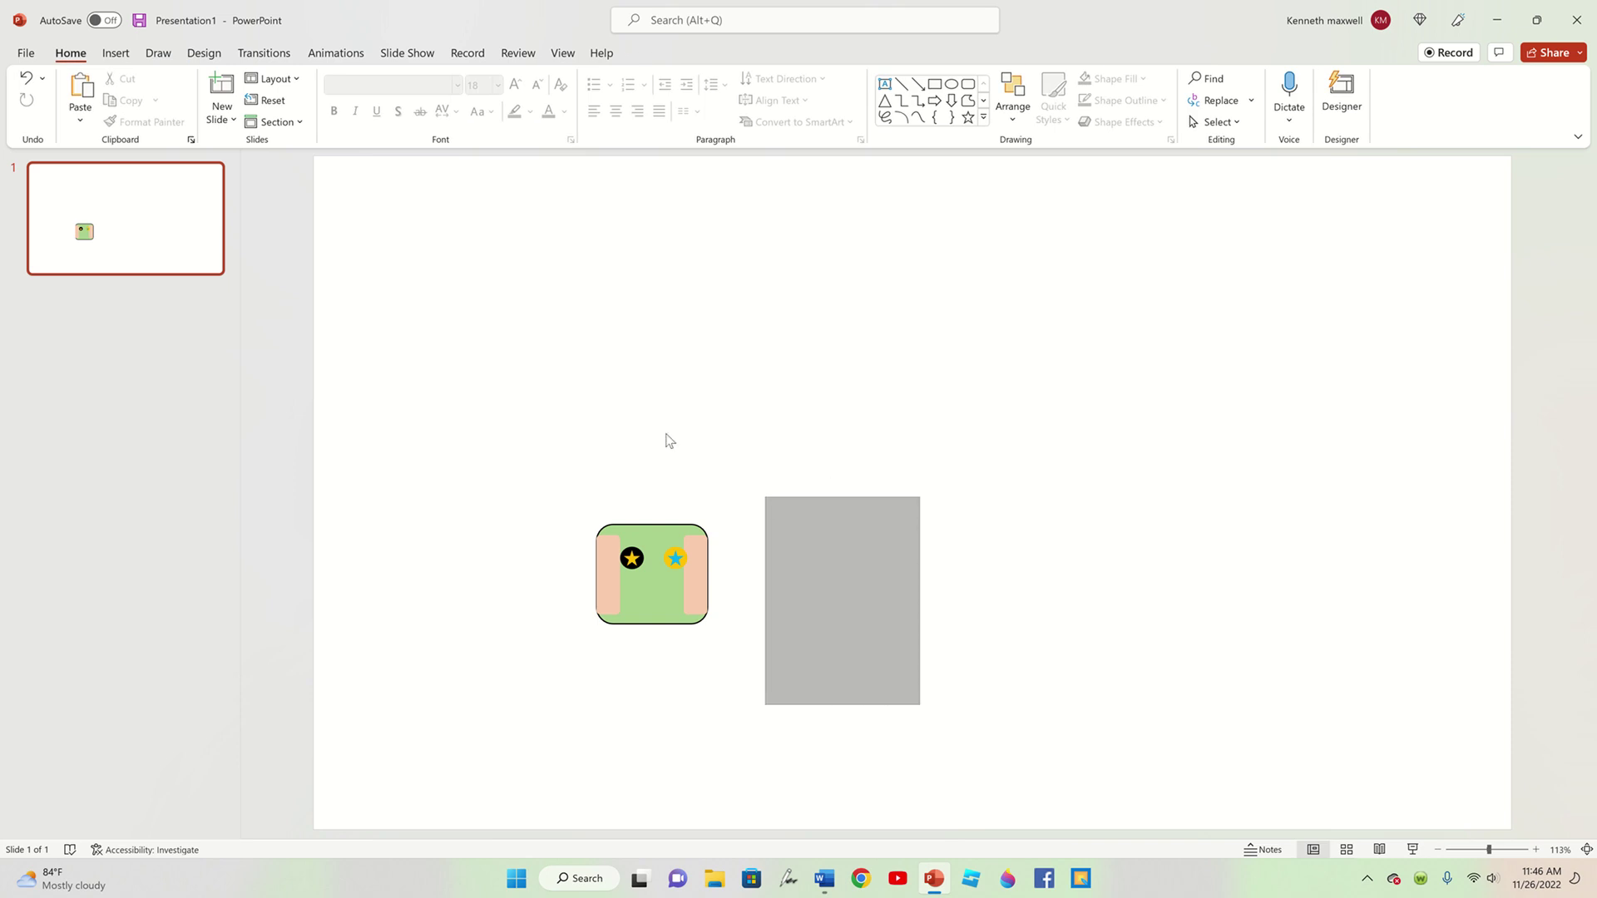
{"action": "left_click_drag", "start_coordinate": [855, 480], "coordinate": [665, 442]}
{"action": "left_click", "coordinate": [115, 53]}
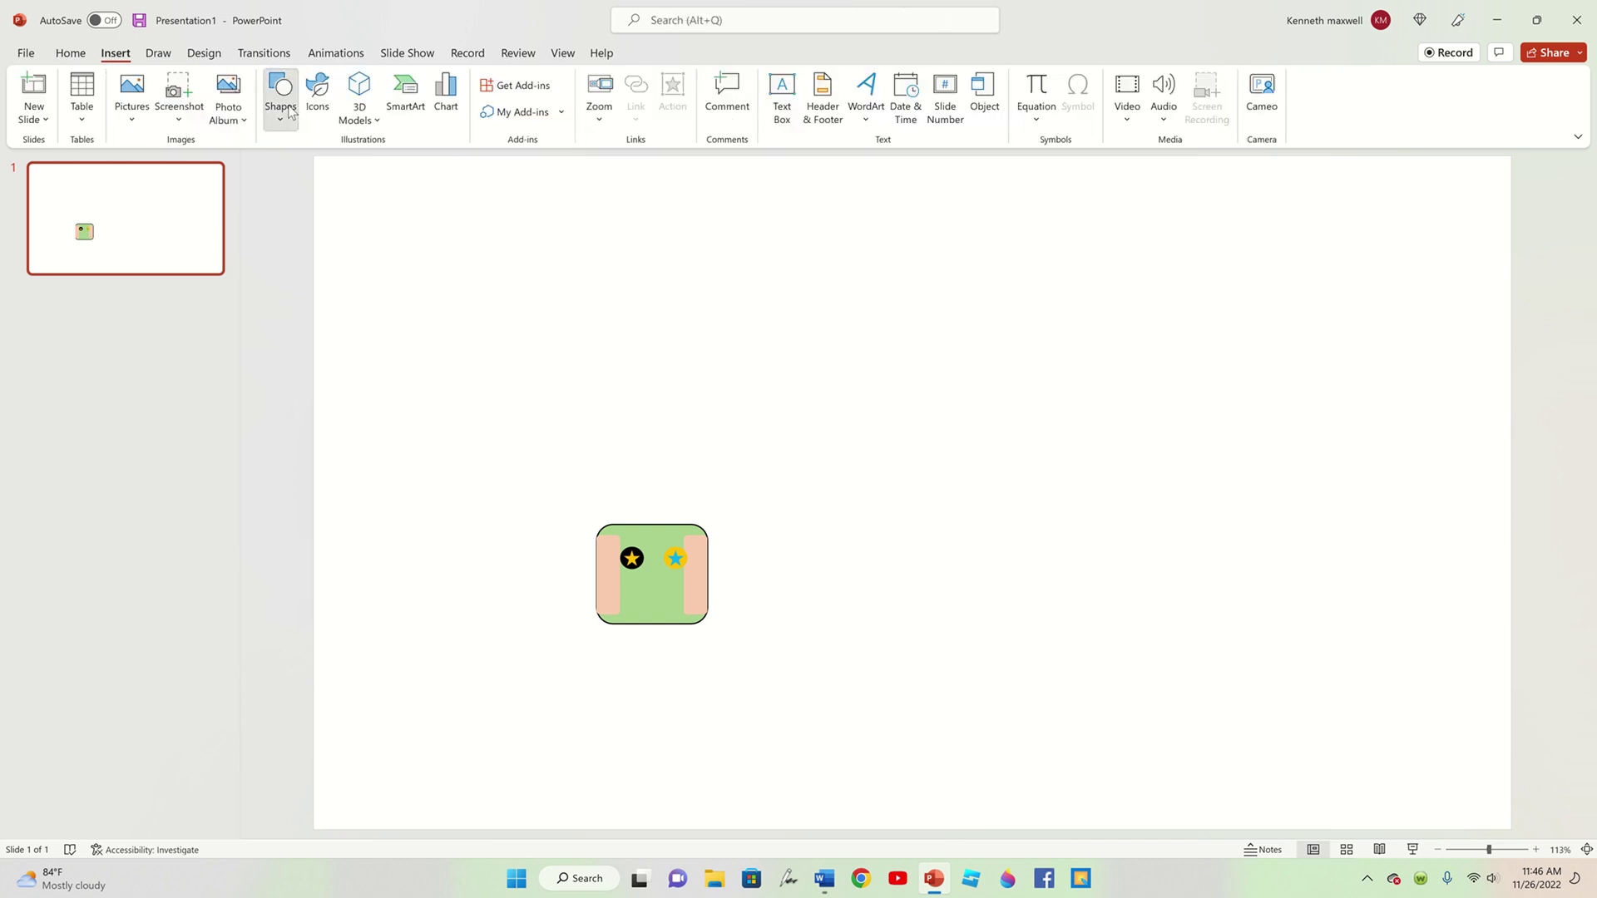
- Draw a flowchart off-page connector mouth with a green outline and light green fill
{"action": "left_click", "coordinate": [287, 111]}
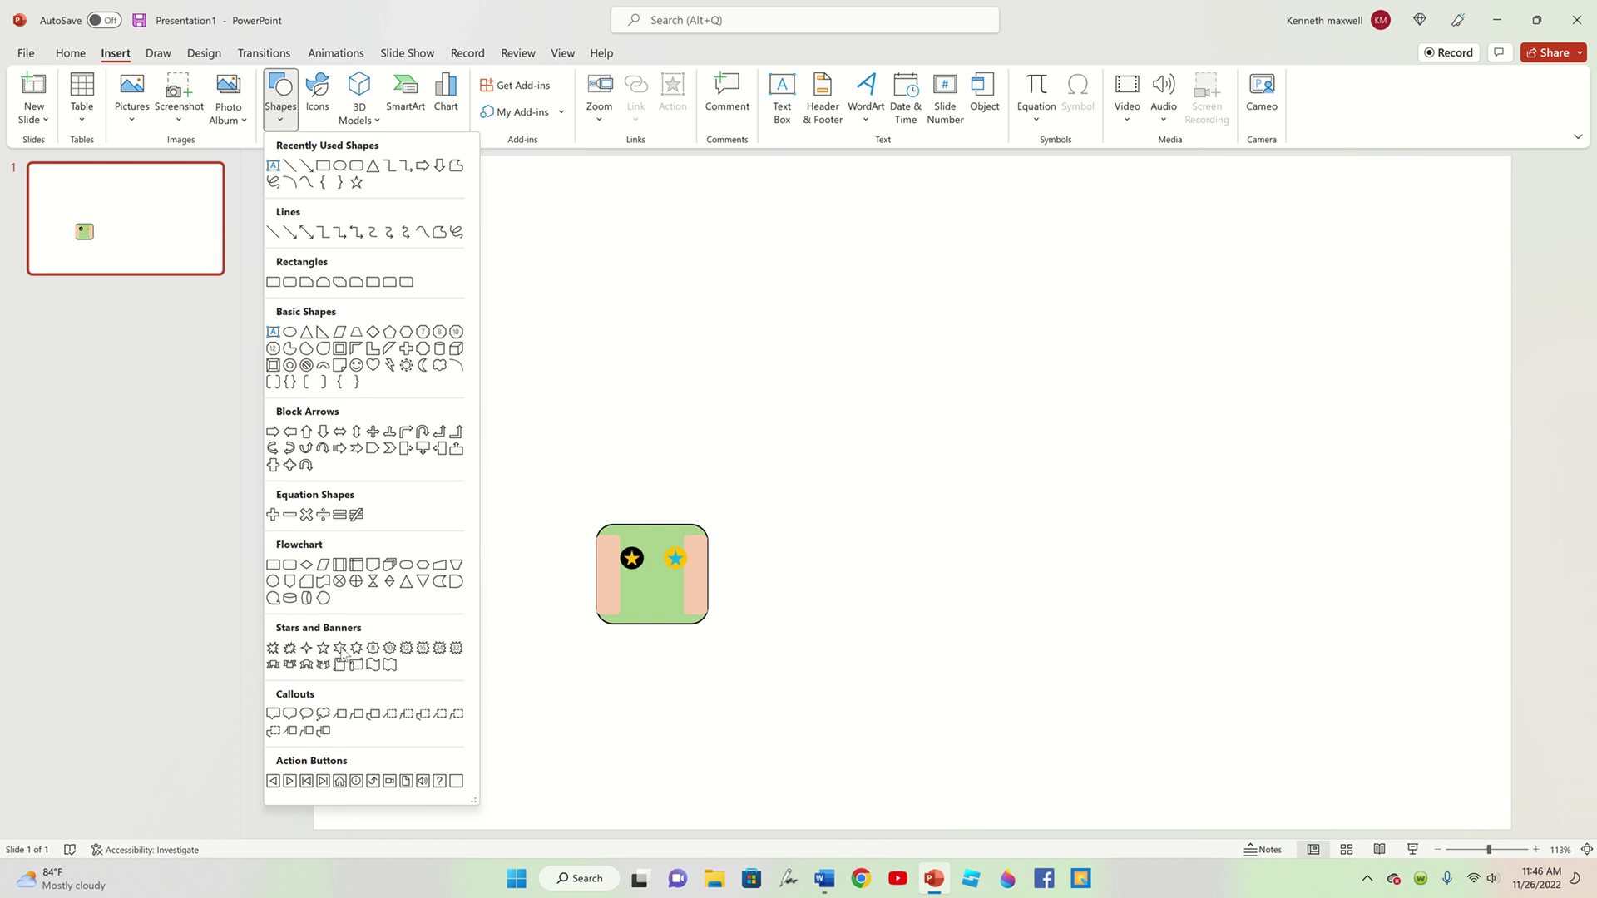
{"action": "left_click", "coordinate": [328, 598]}
{"action": "left_click_drag", "start_coordinate": [644, 586], "coordinate": [679, 627]}
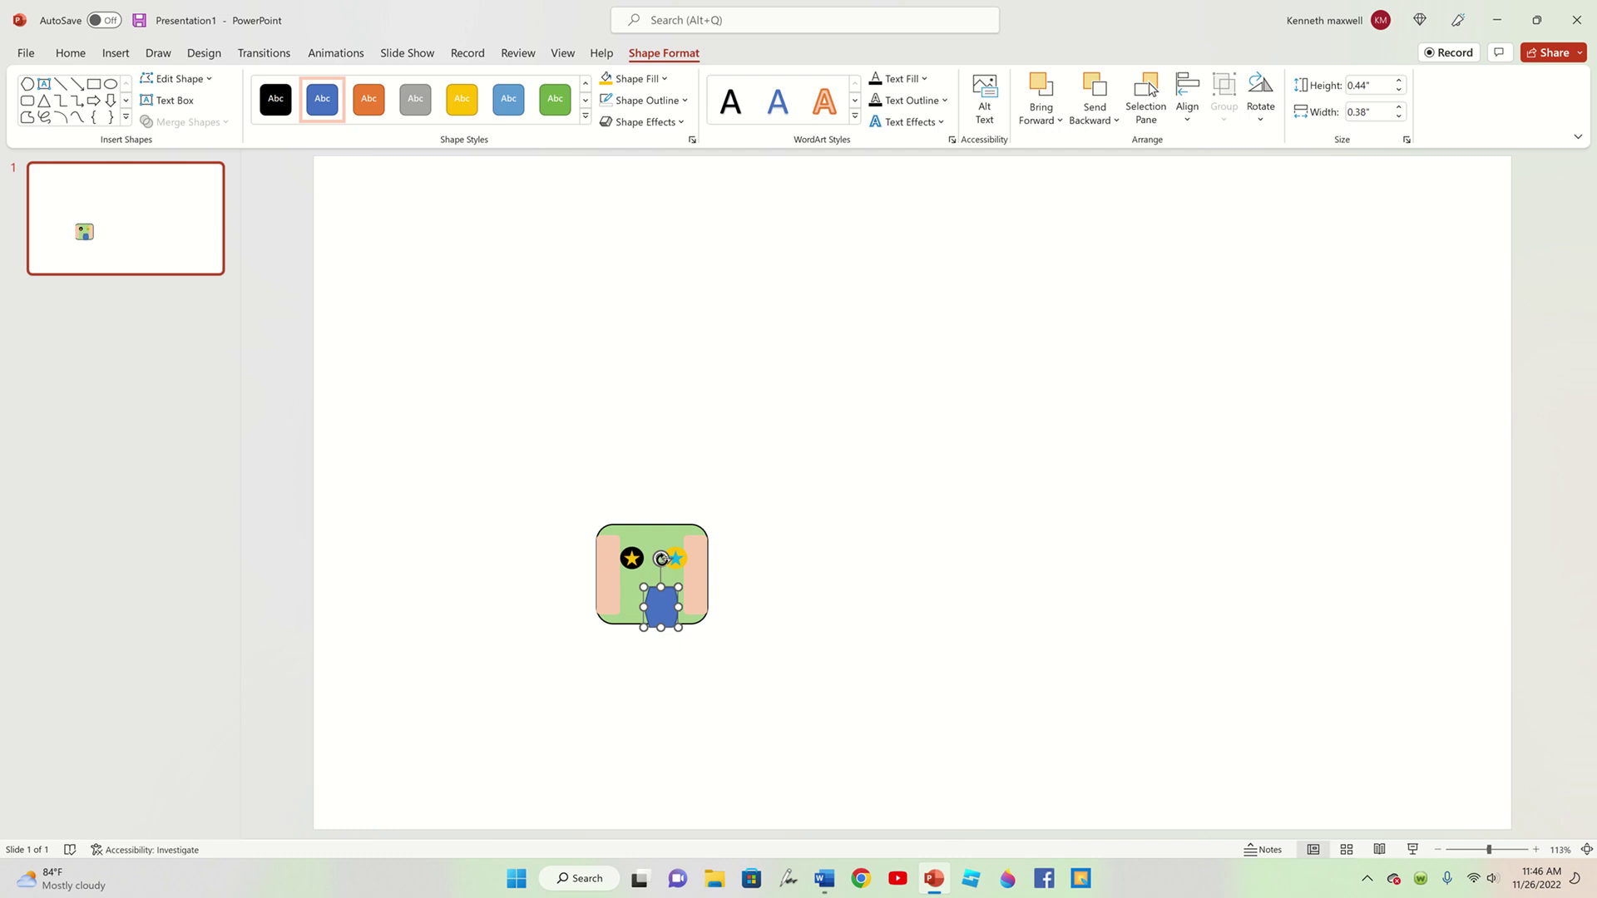
{"action": "left_click", "coordinate": [634, 105]}
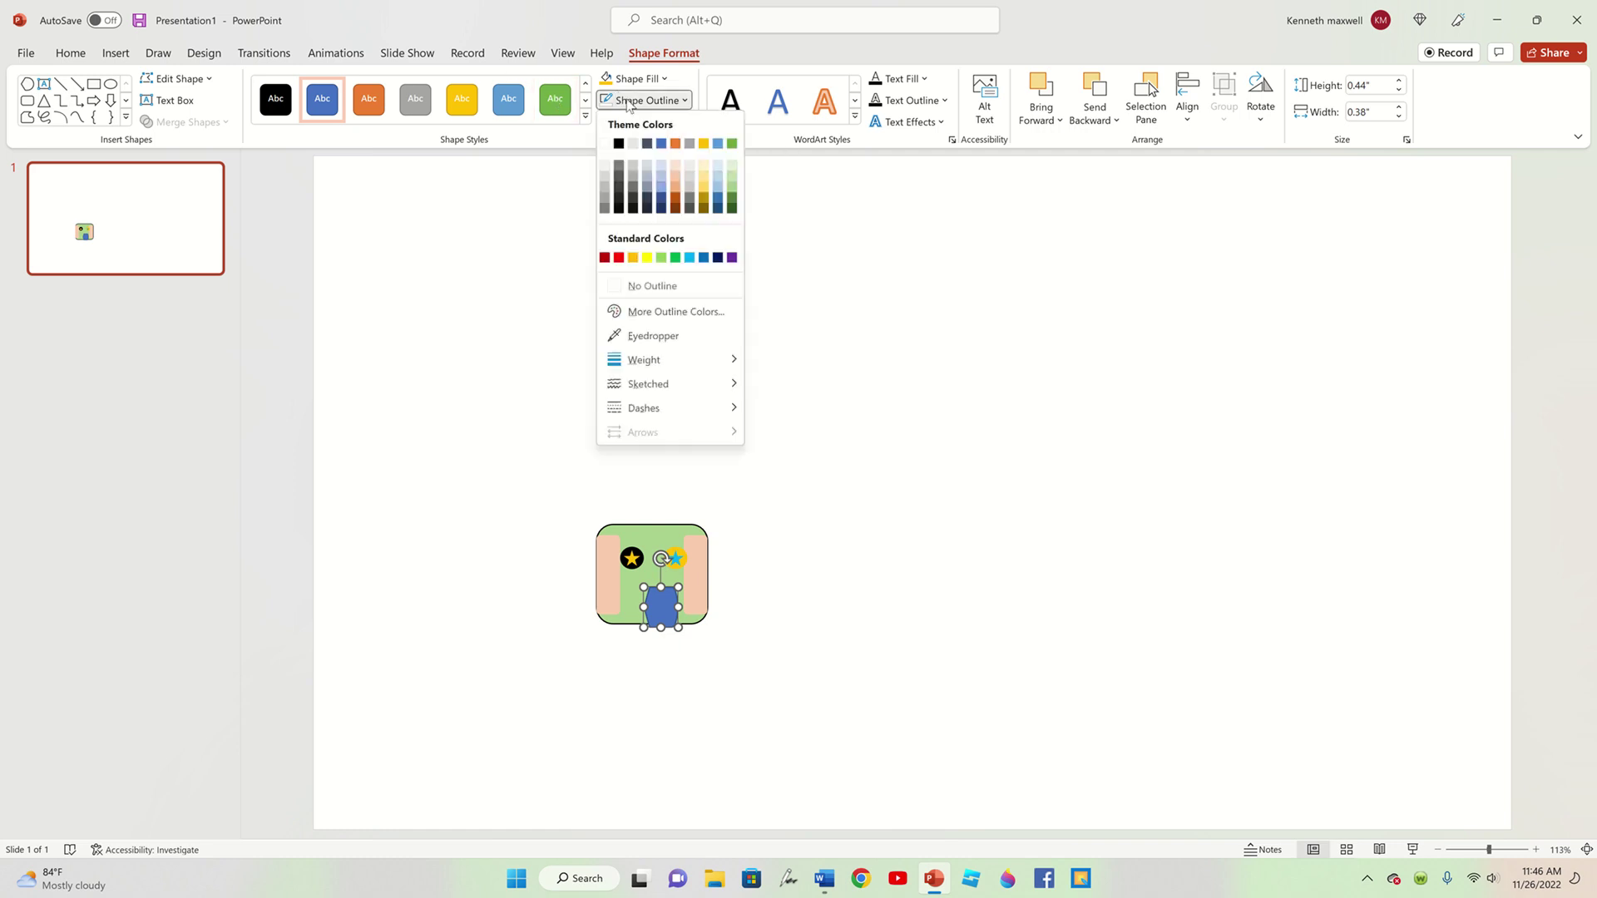
{"action": "left_click", "coordinate": [733, 203]}
{"action": "left_click", "coordinate": [634, 78]}
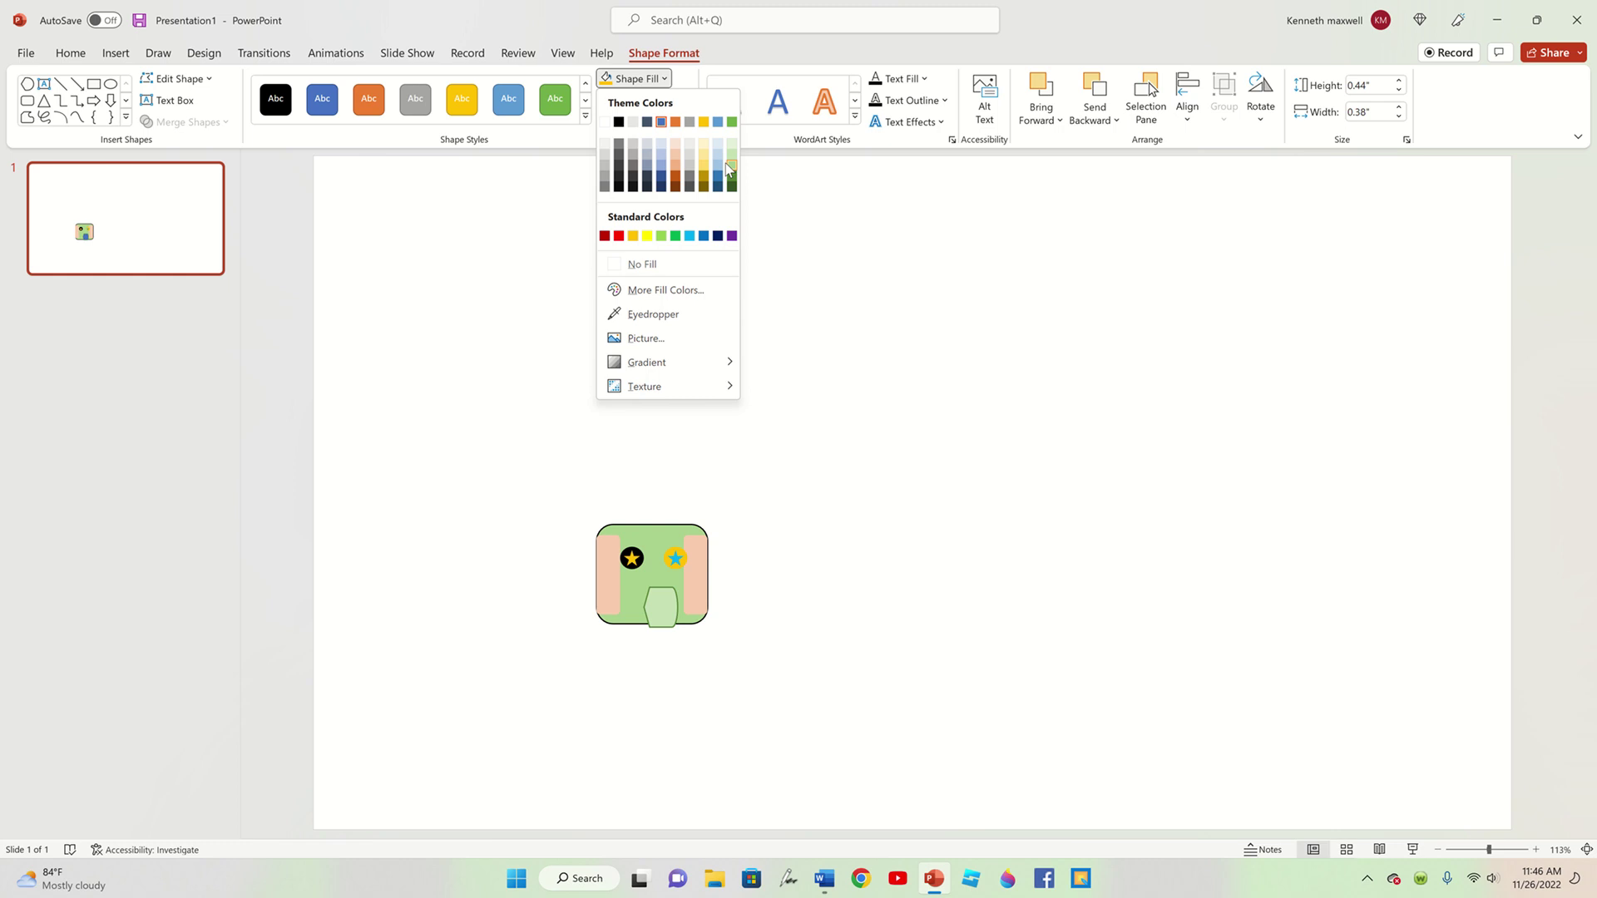
{"action": "left_click", "coordinate": [732, 173]}
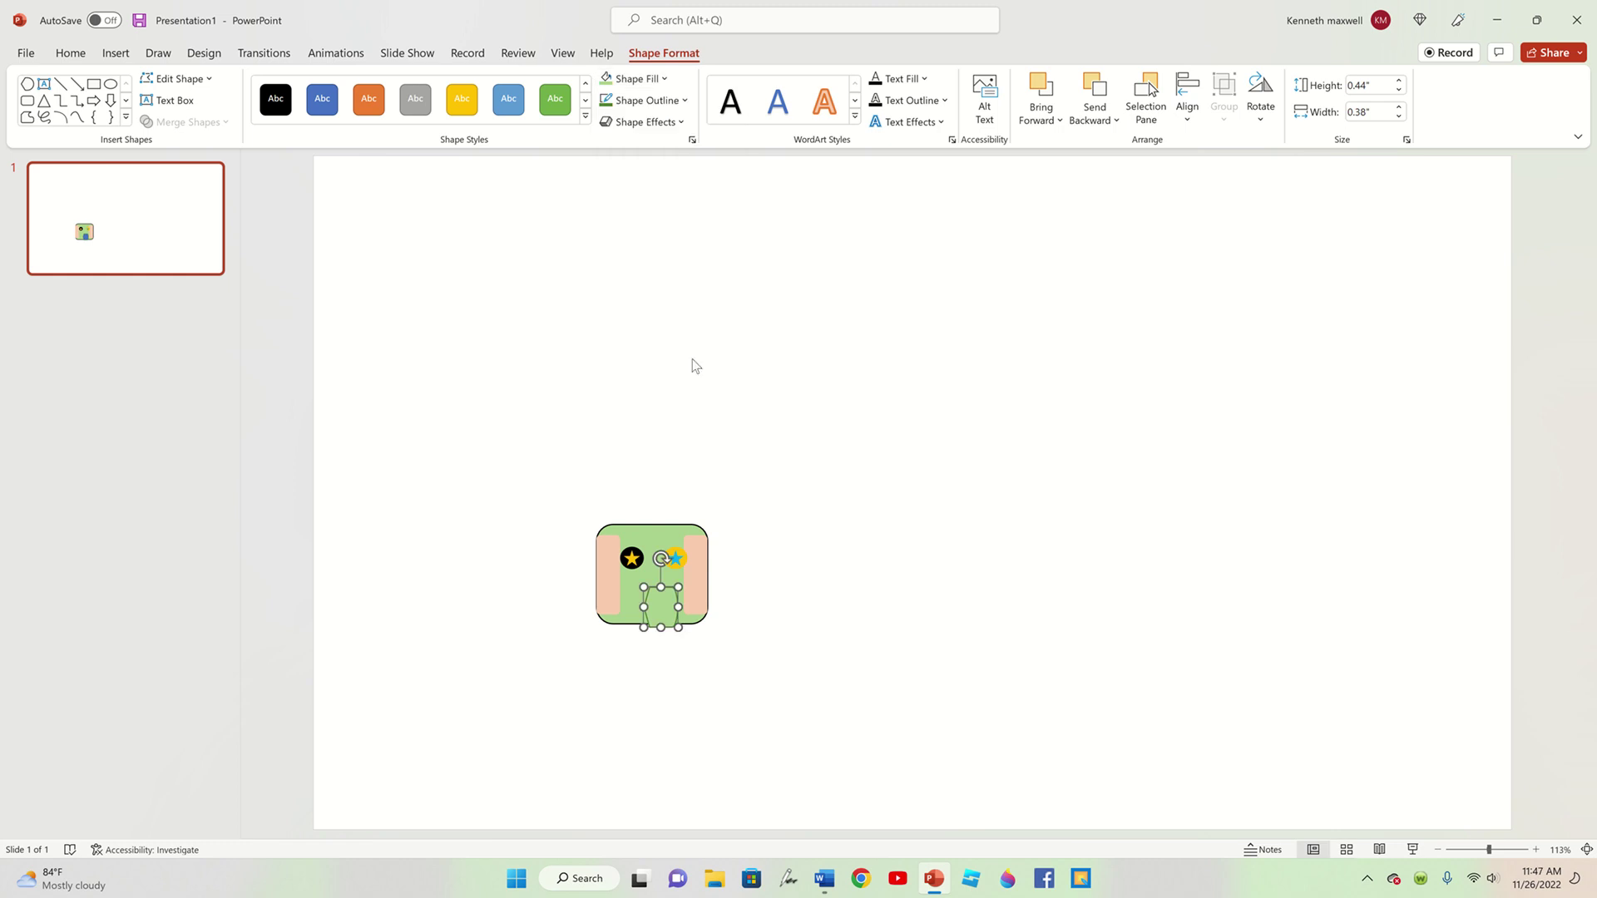
- Nudge the robot face up-left and rotate the mouth shape
{"action": "left_click", "coordinate": [657, 555]}
{"action": "left_click", "coordinate": [71, 52]}
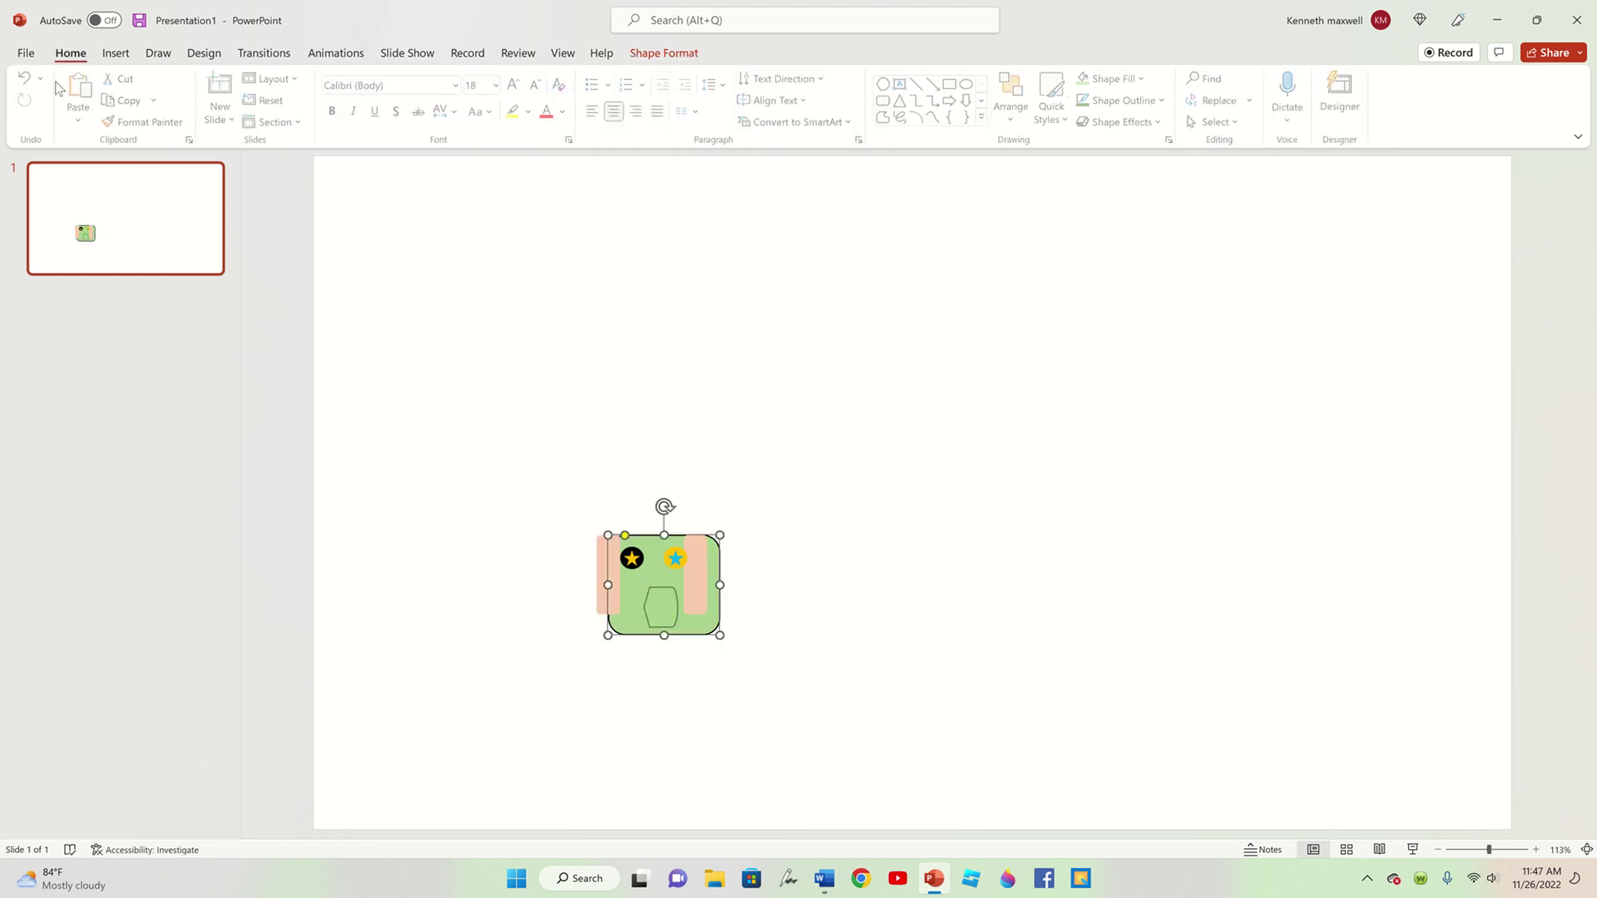
{"action": "left_click_drag", "start_coordinate": [641, 535], "coordinate": [629, 524]}
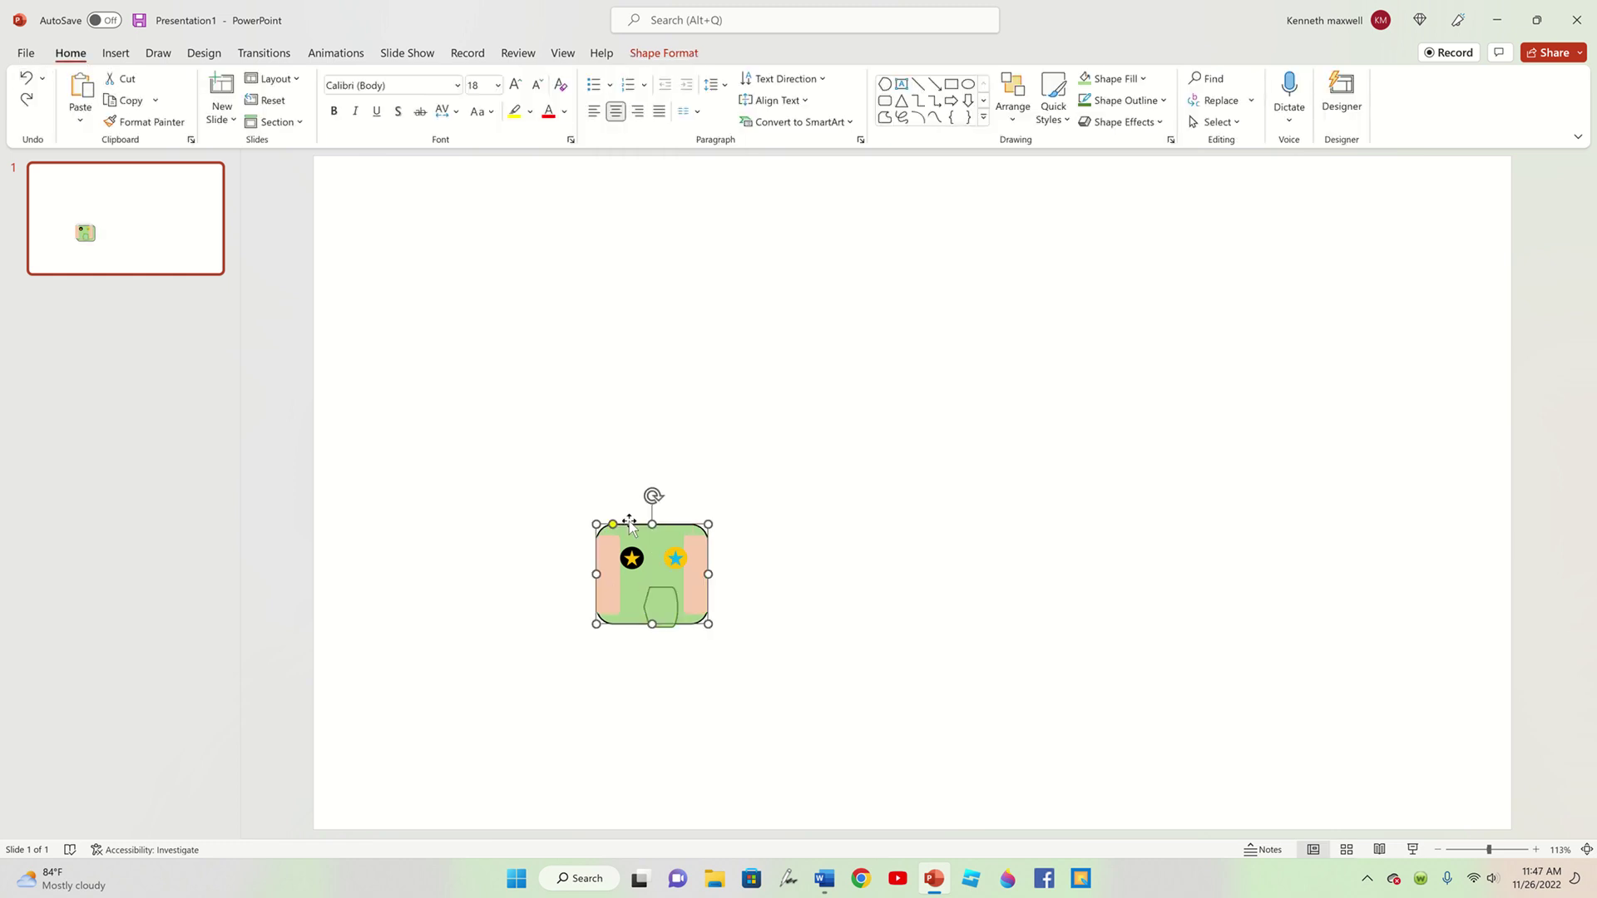
{"action": "left_click", "coordinate": [656, 613]}
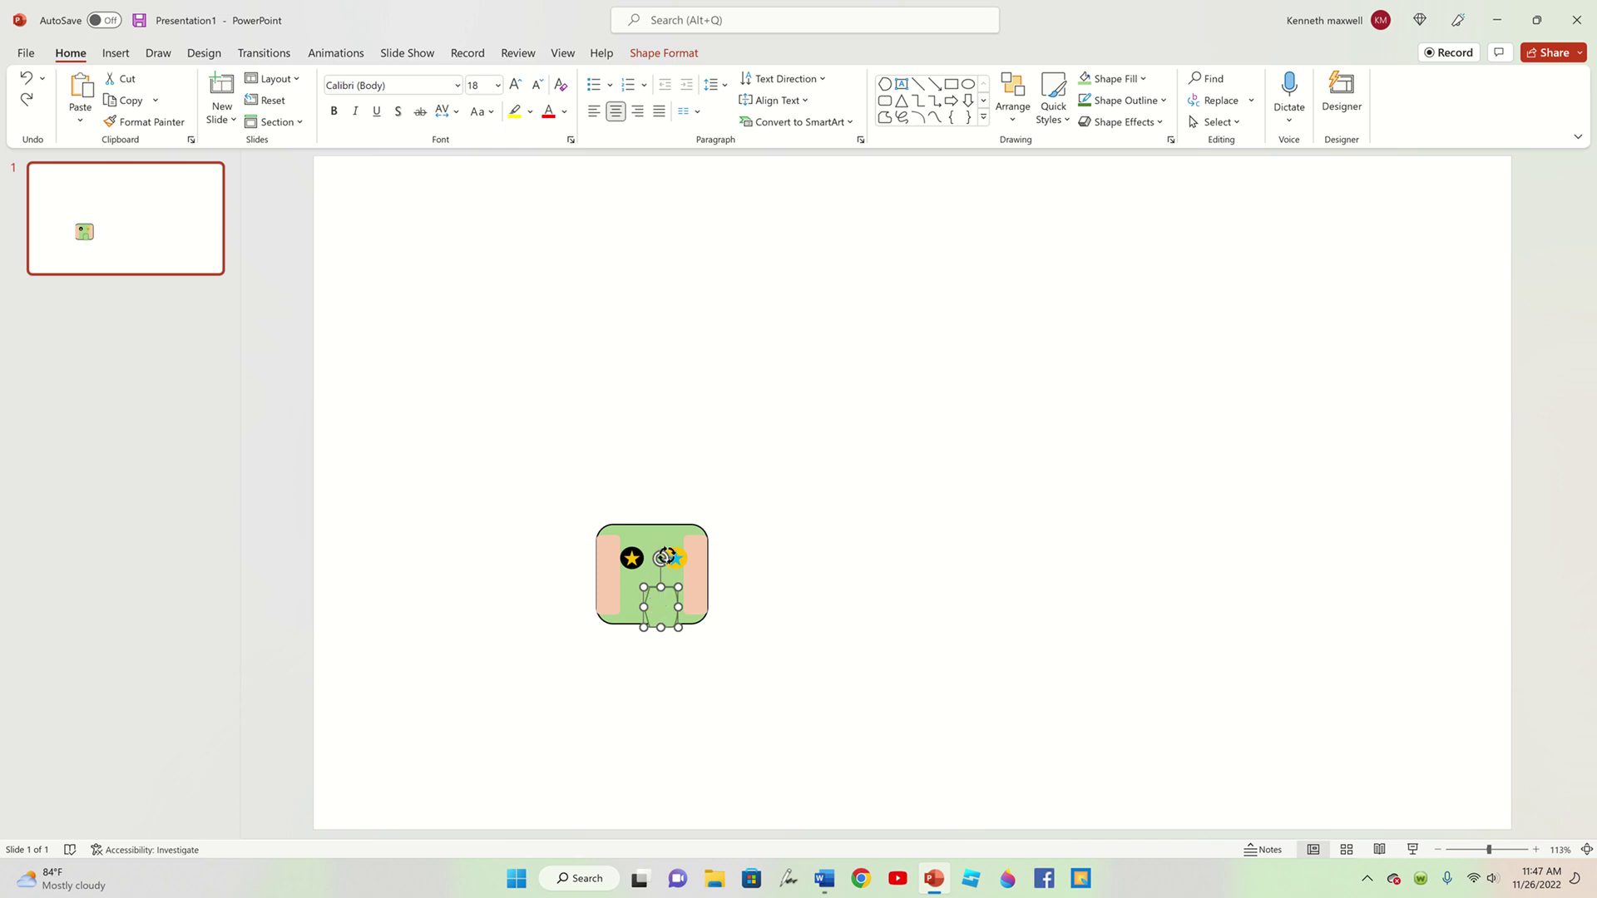
{"action": "left_click_drag", "start_coordinate": [660, 558], "coordinate": [750, 613]}
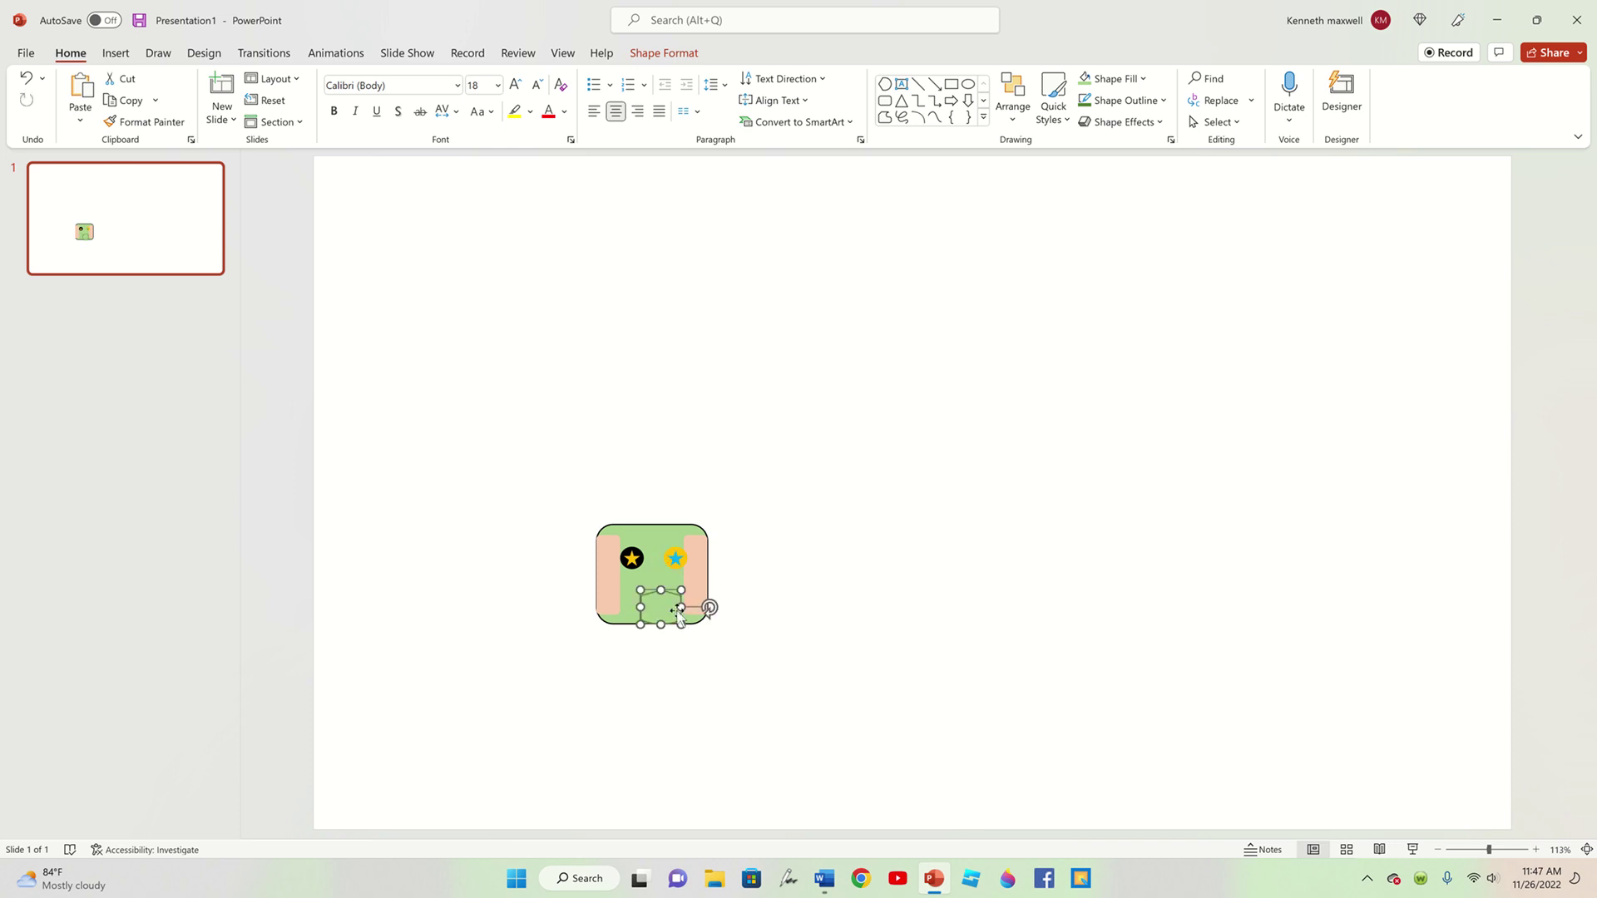
{"action": "left_click", "coordinate": [855, 592]}
{"action": "mouse_move", "coordinate": [471, 433]}
{"action": "left_mouse_down"}
{"action": "mouse_move", "coordinate": [454, 439]}
{"action": "mouse_move", "coordinate": [477, 549]}
{"action": "left_mouse_up"}
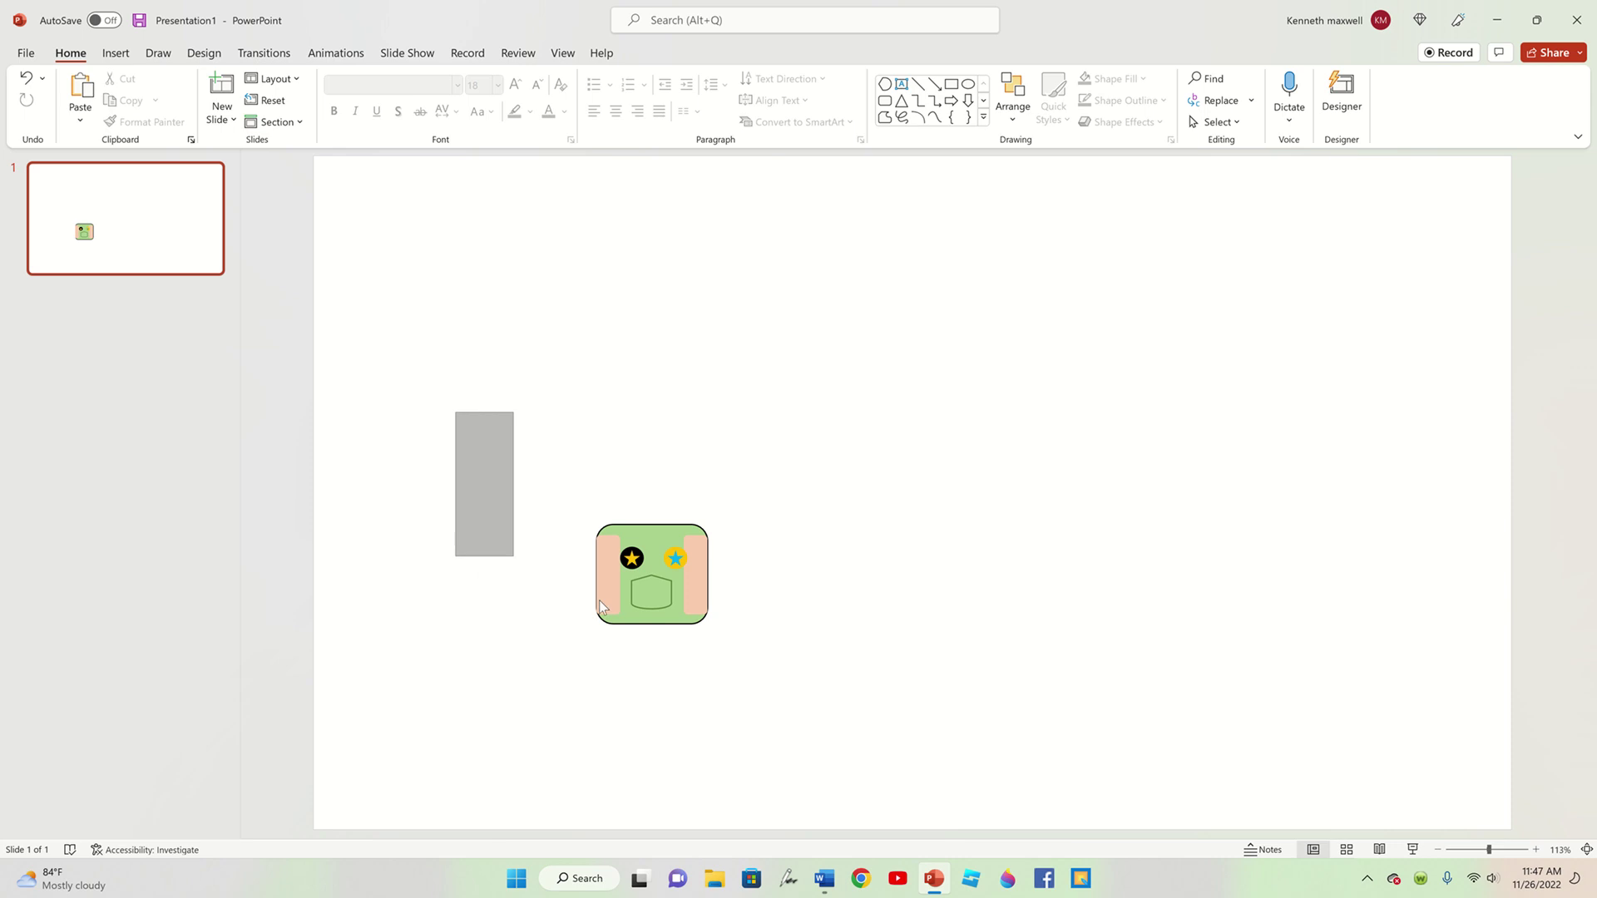
- Box-select the grouped robot face and drag it up and to the right
{"action": "mouse_move", "coordinate": [478, 549]}
{"action": "left_mouse_down"}
{"action": "mouse_move", "coordinate": [777, 672]}
{"action": "mouse_move", "coordinate": [645, 586]}
{"action": "left_mouse_up"}
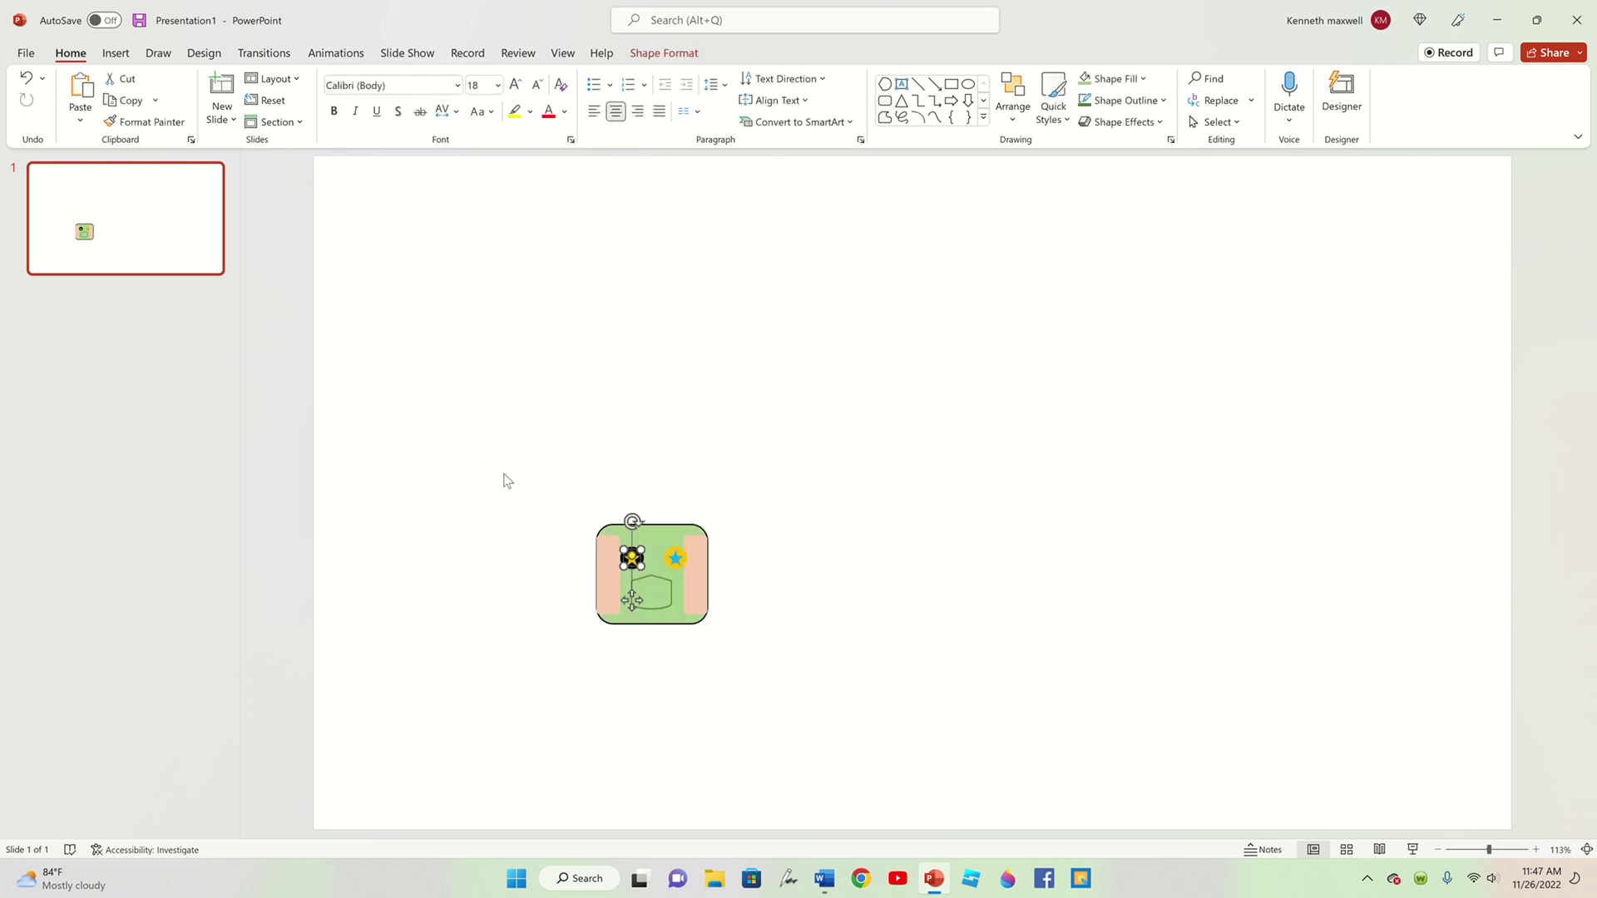
{"action": "left_click", "coordinate": [506, 476]}
{"action": "left_click", "coordinate": [115, 52]}
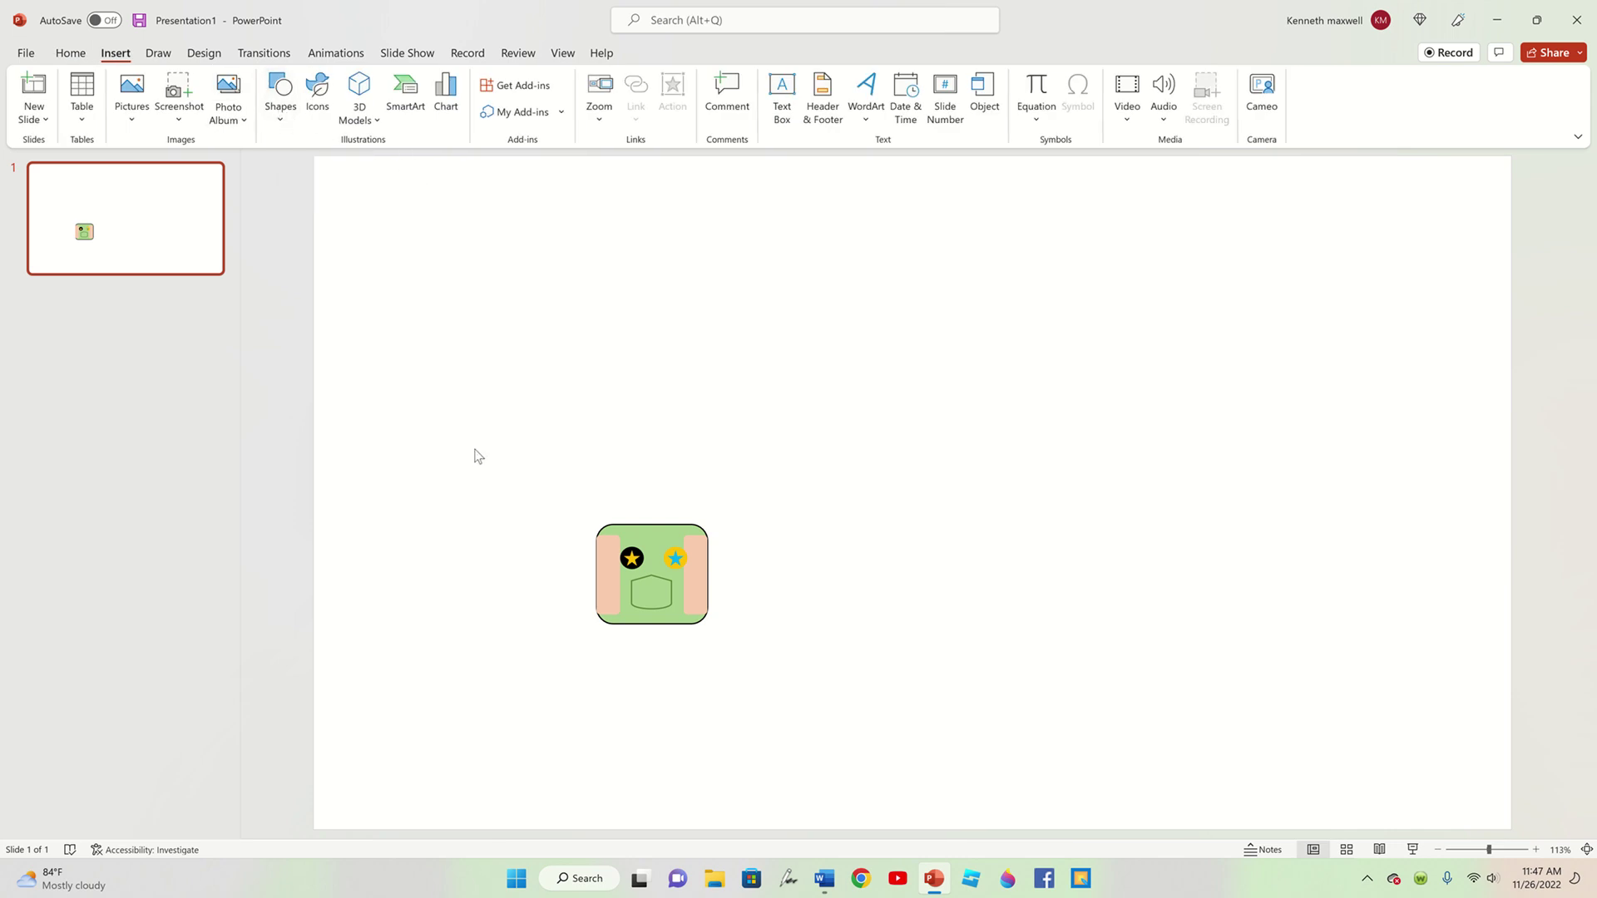
{"action": "left_click_drag", "start_coordinate": [479, 455], "coordinate": [848, 676]}
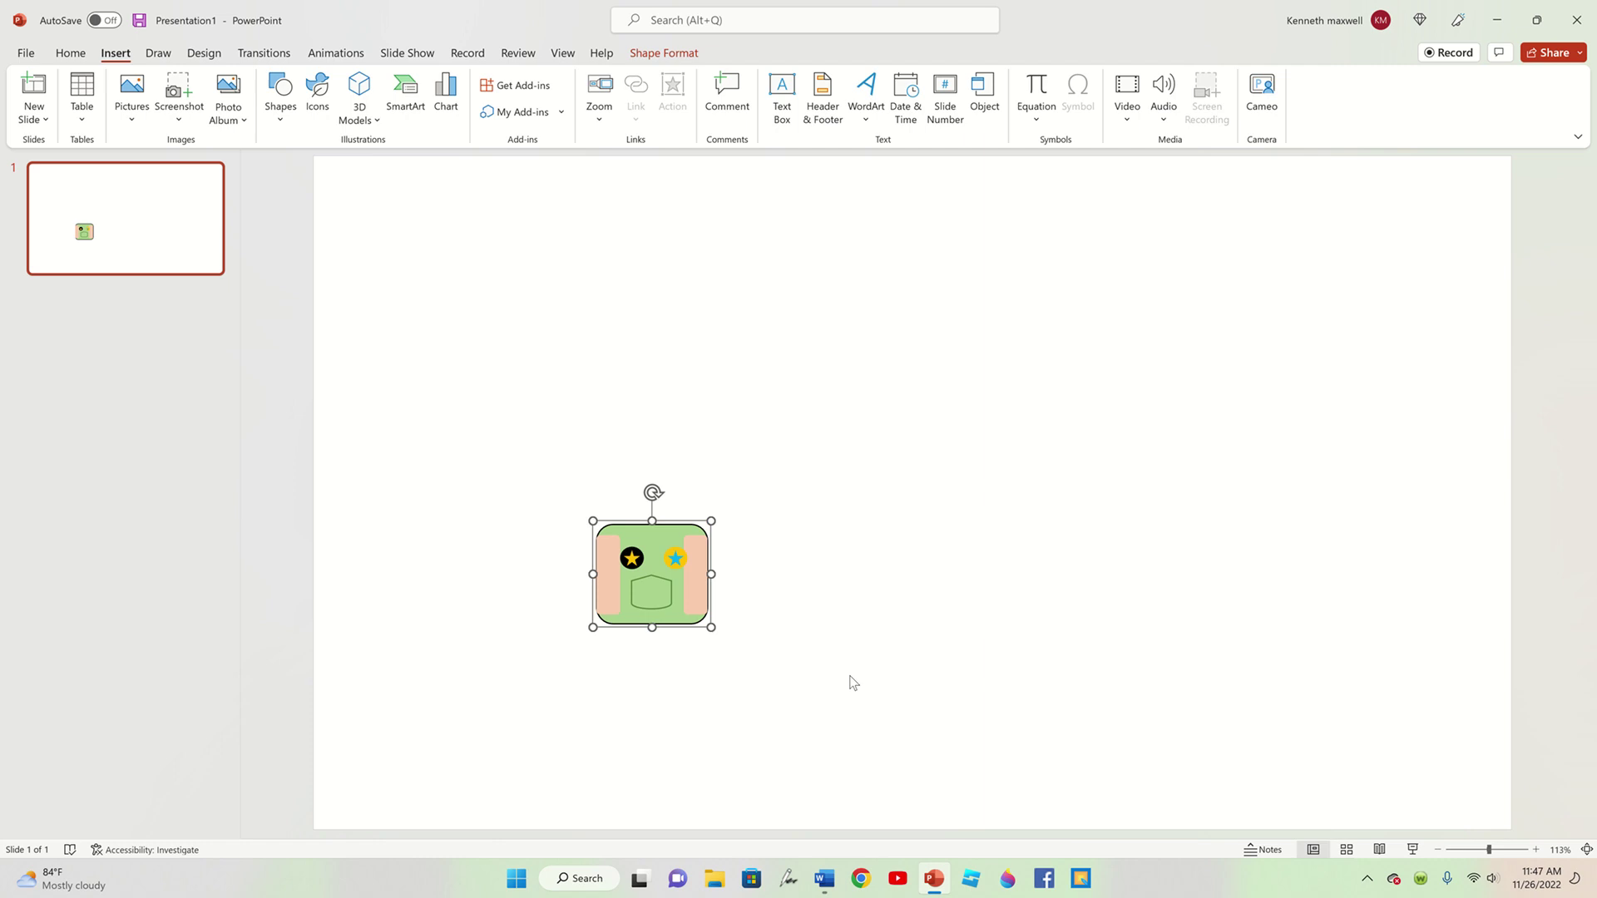
{"action": "left_click_drag", "start_coordinate": [729, 586], "coordinate": [1044, 517]}
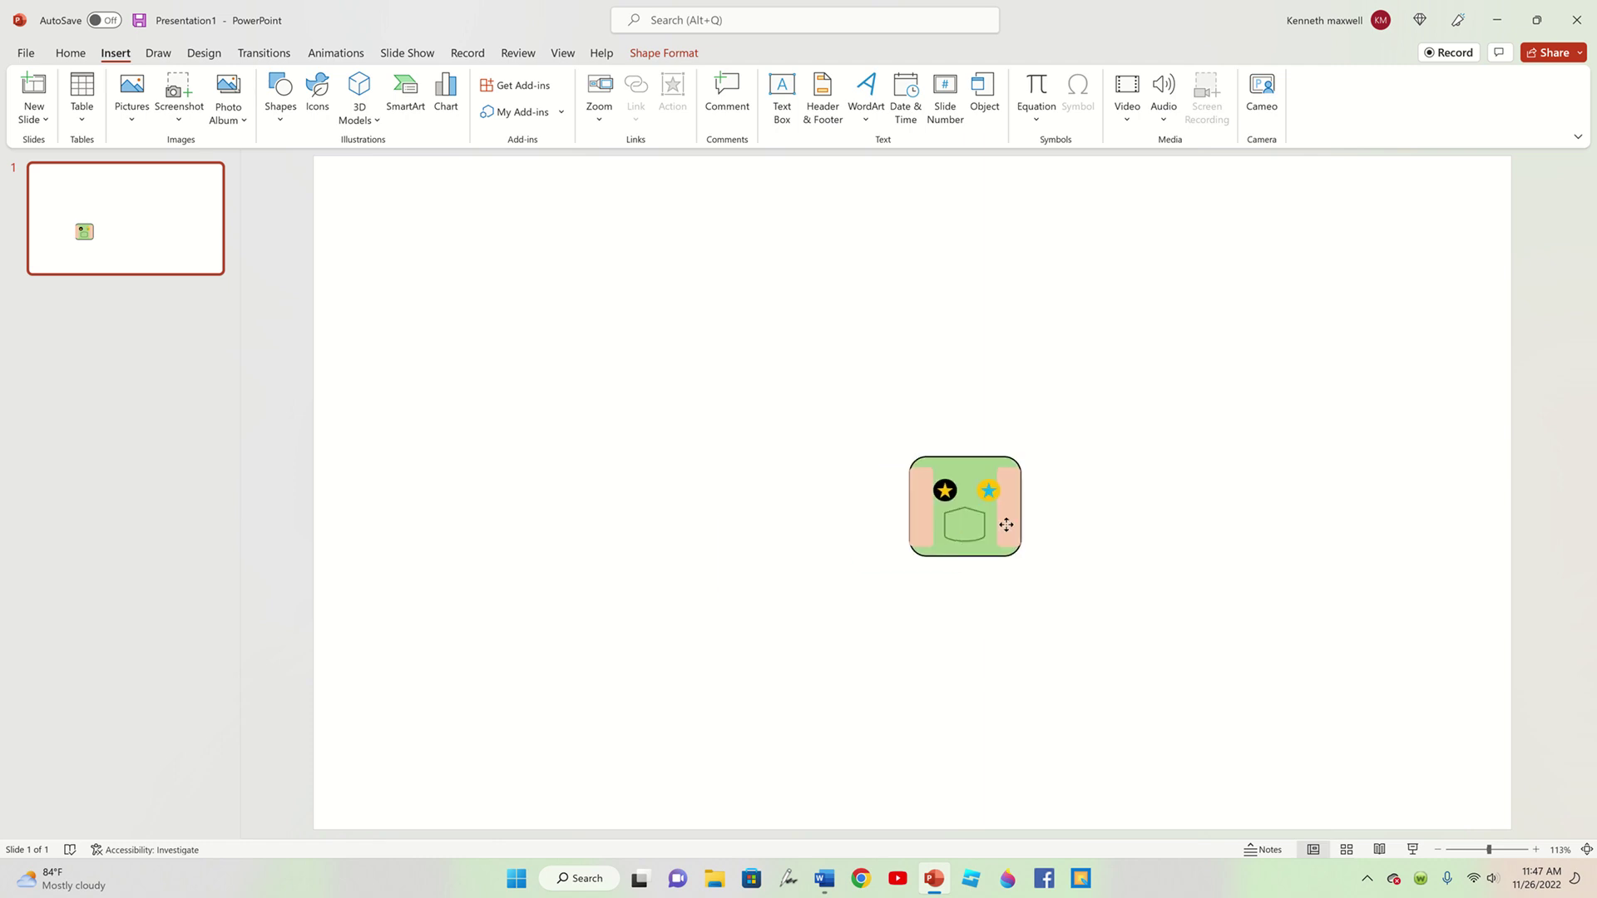
{"action": "left_click", "coordinate": [71, 52]}
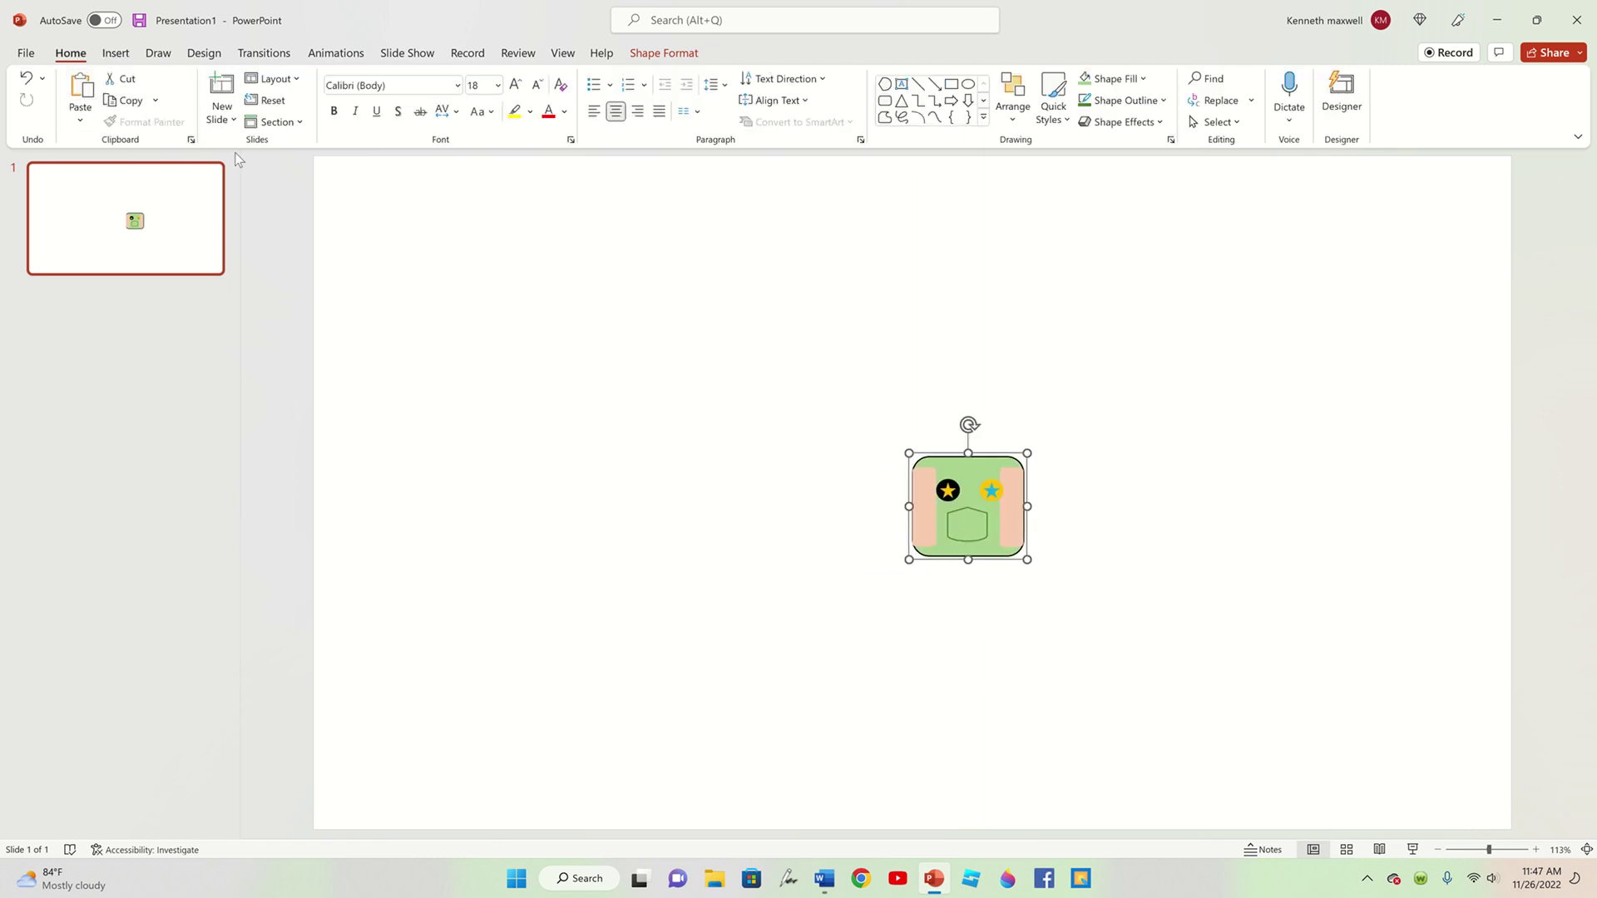
- Paste a copy of the robot face at the lower left and ungroup it
{"action": "key", "text": "ctrl+c"}
{"action": "key", "text": "ctrl+v"}
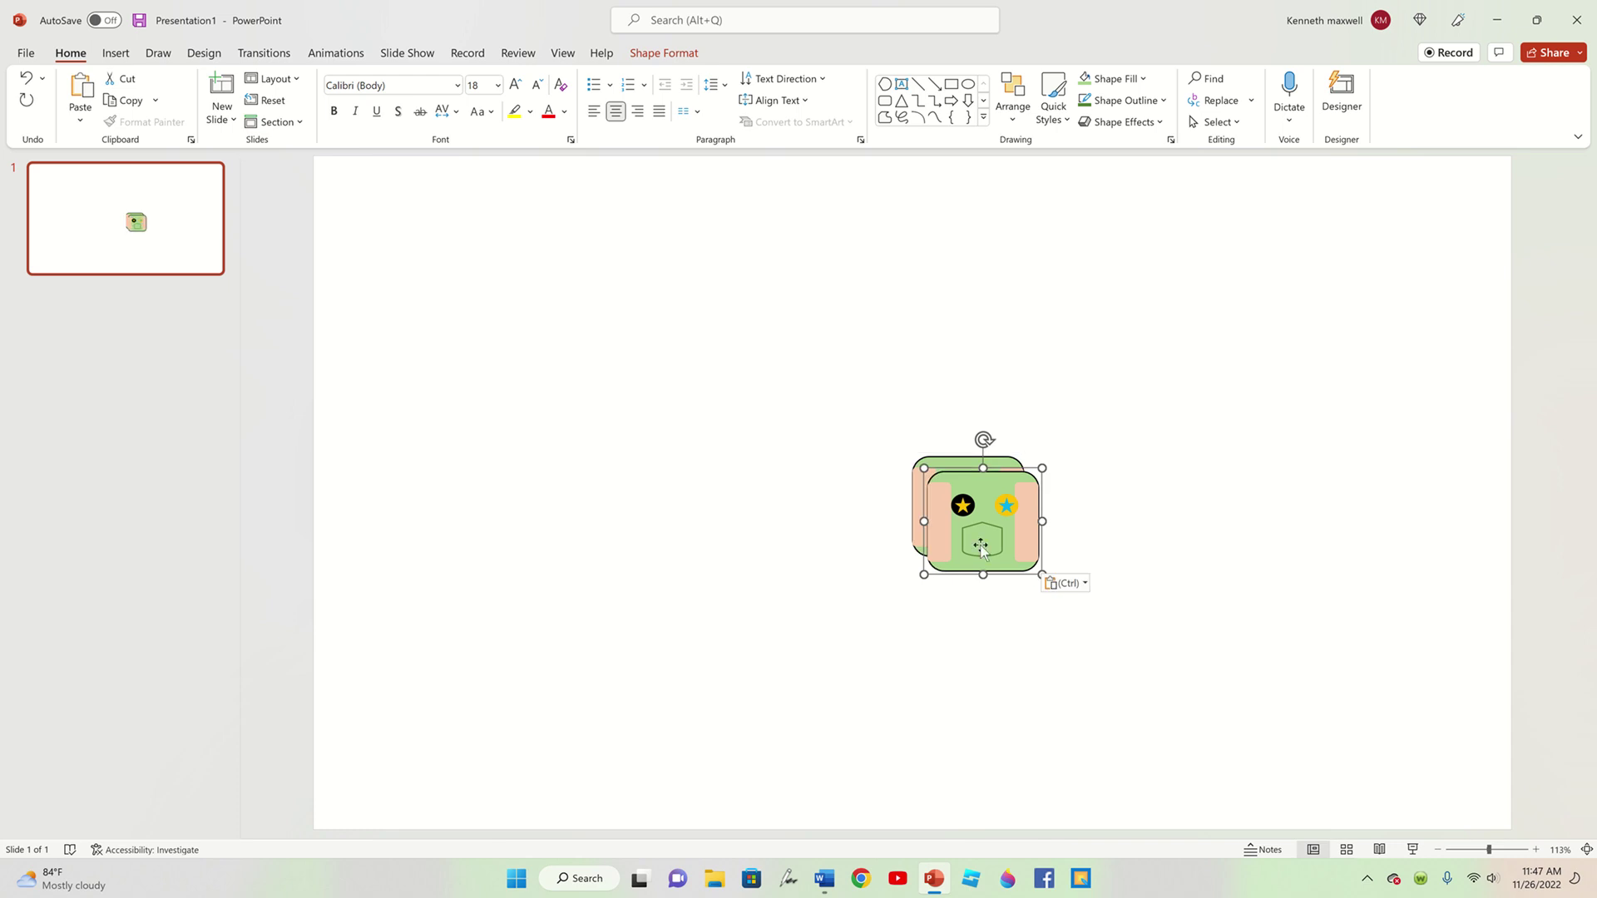
{"action": "left_click_drag", "start_coordinate": [976, 541], "coordinate": [590, 619]}
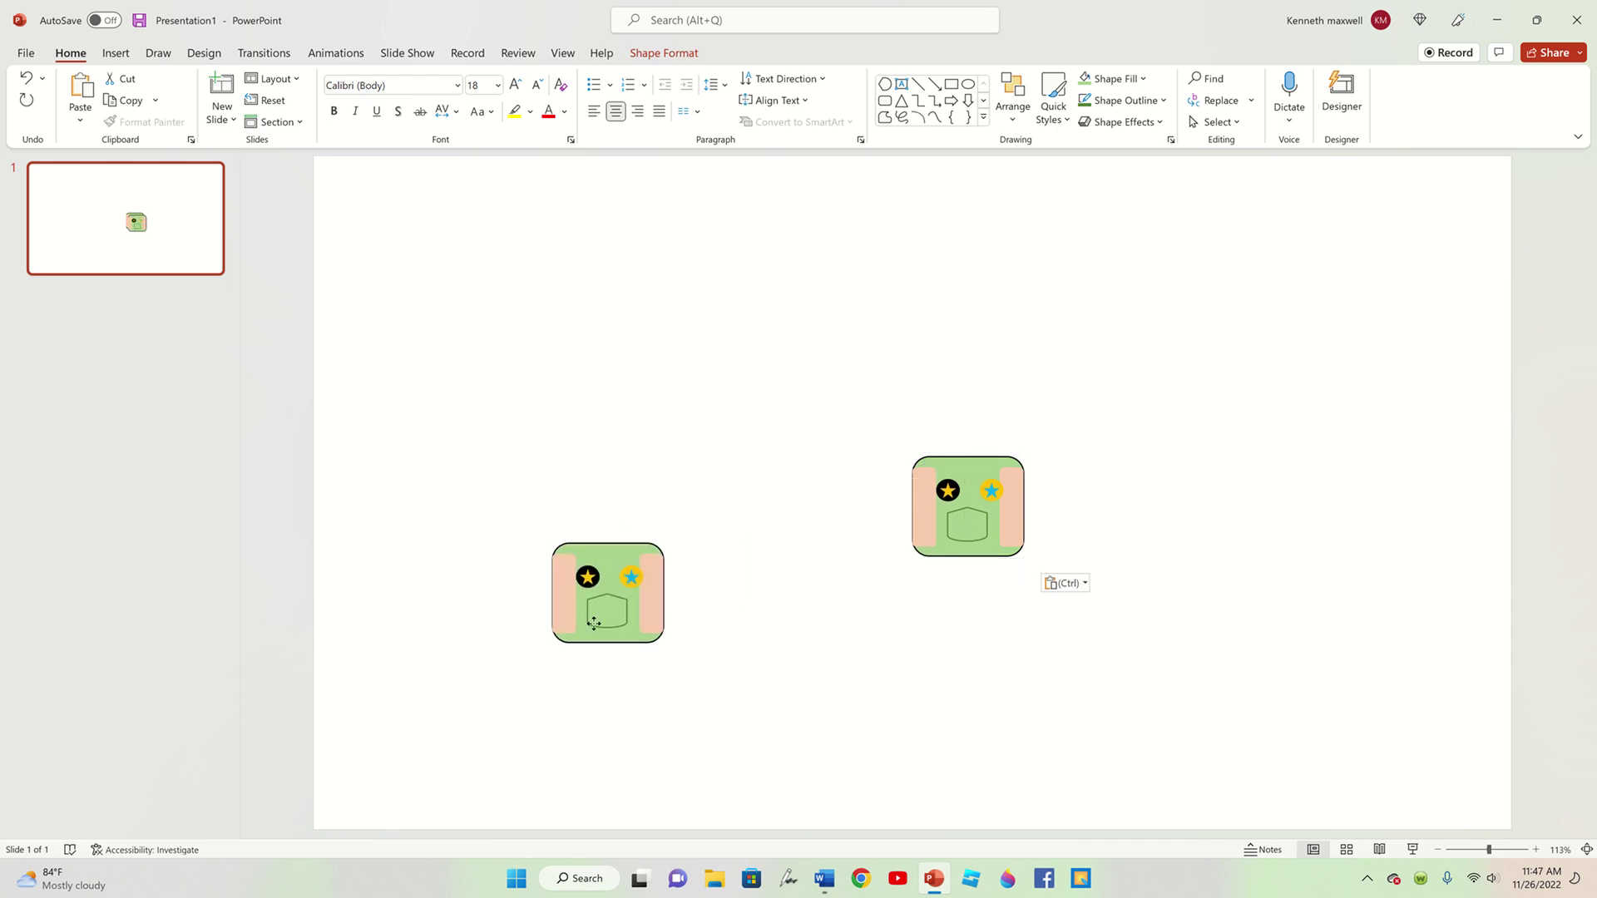
{"action": "right_click", "coordinate": [657, 574]}
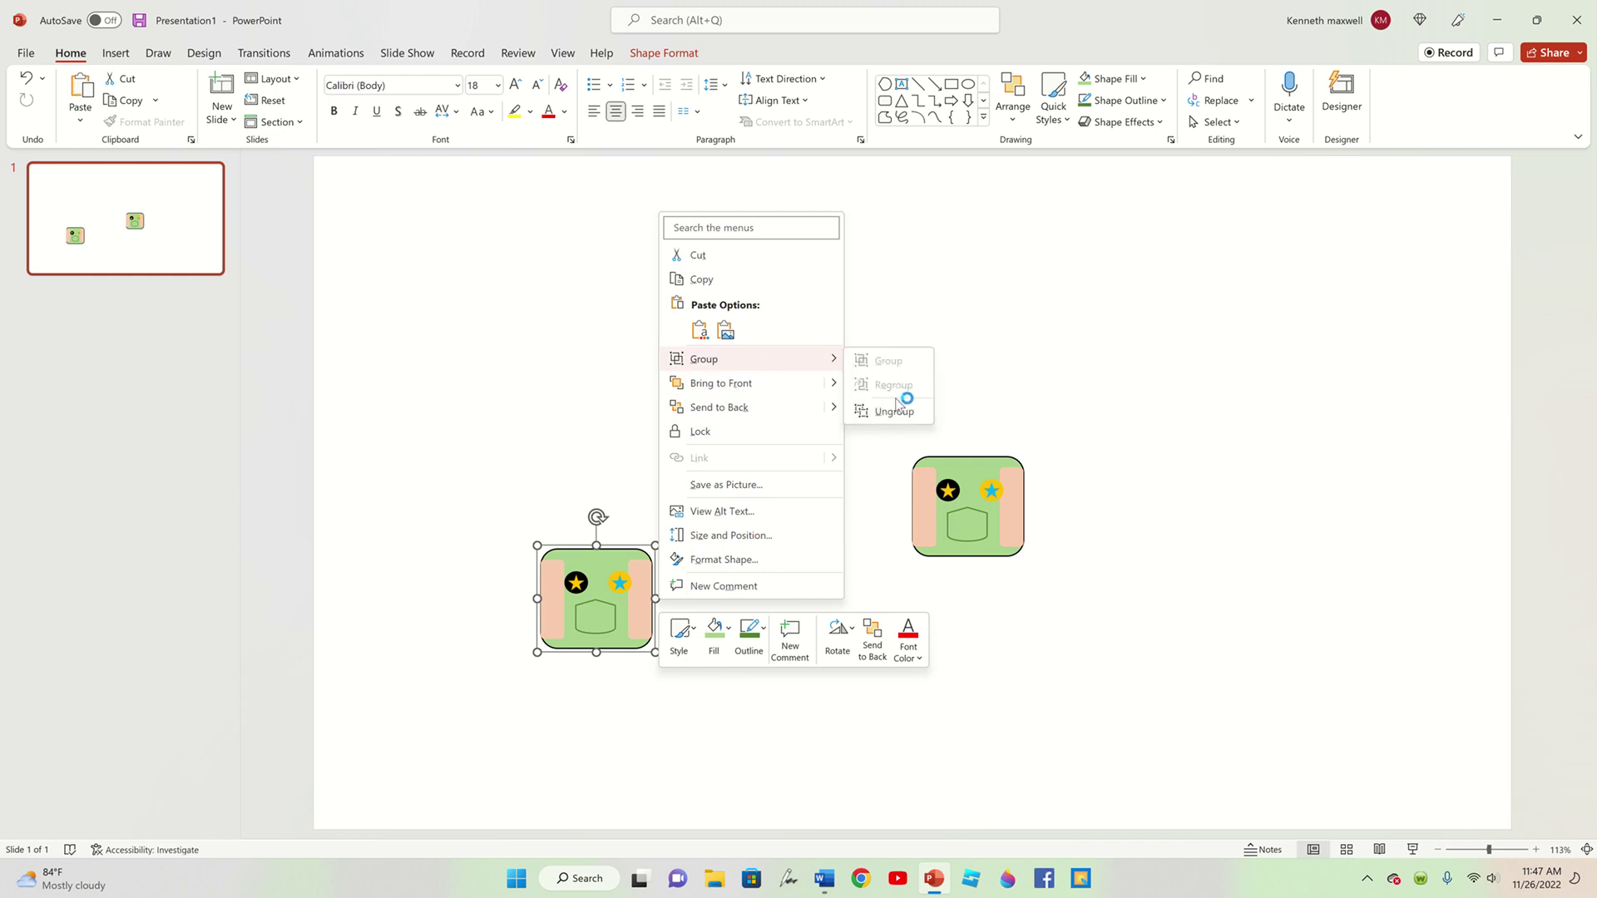
{"action": "left_click", "coordinate": [898, 406]}
{"action": "left_click", "coordinate": [583, 491]}
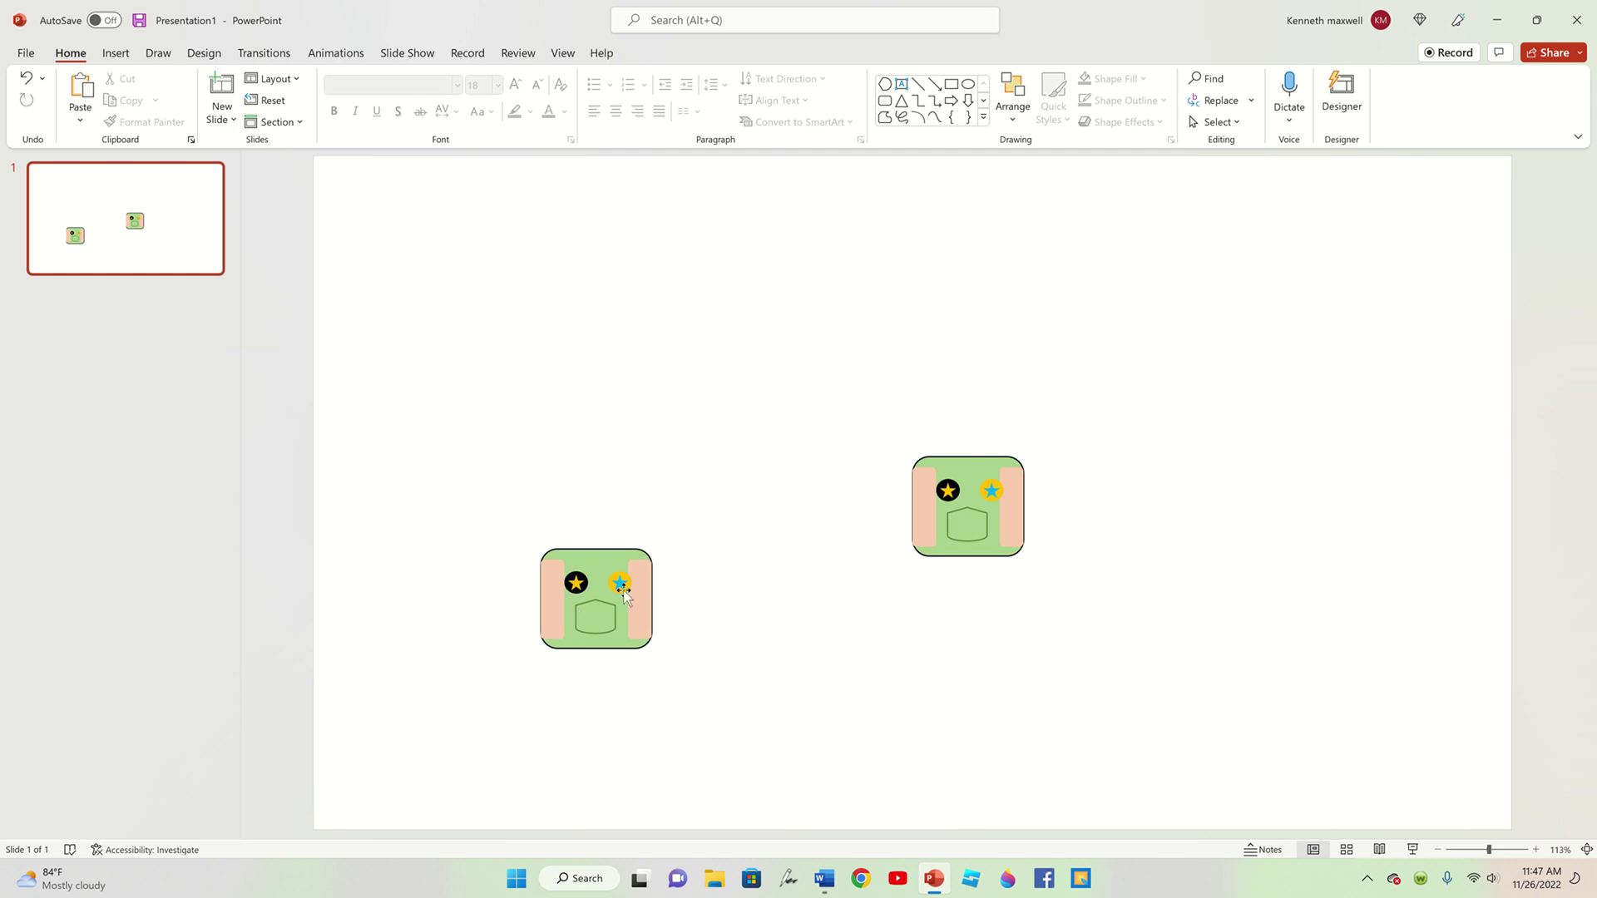
- Fill the copied face's left eye star with black, then select the right eye star
{"action": "left_click", "coordinate": [589, 620]}
{"action": "left_click", "coordinate": [702, 564]}
{"action": "left_click", "coordinate": [606, 624]}
{"action": "left_click", "coordinate": [552, 526]}
{"action": "left_click", "coordinate": [575, 582]}
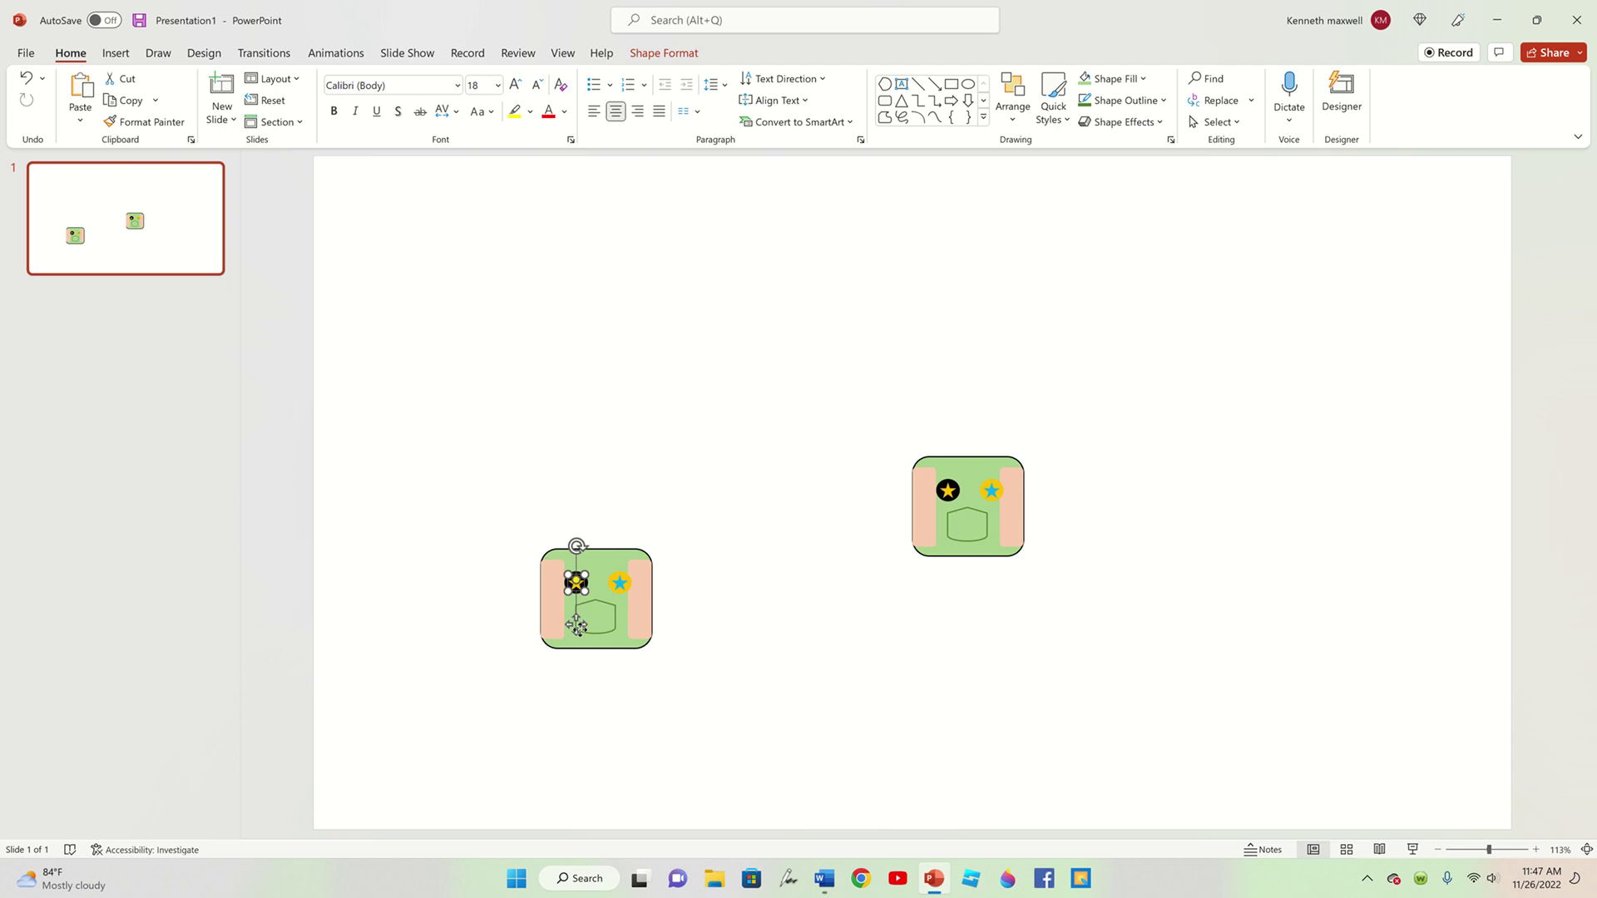
{"action": "left_click_drag", "start_coordinate": [576, 625], "coordinate": [584, 631]}
{"action": "left_click", "coordinate": [26, 77]}
{"action": "left_click", "coordinate": [664, 52]}
{"action": "left_click", "coordinate": [635, 78]}
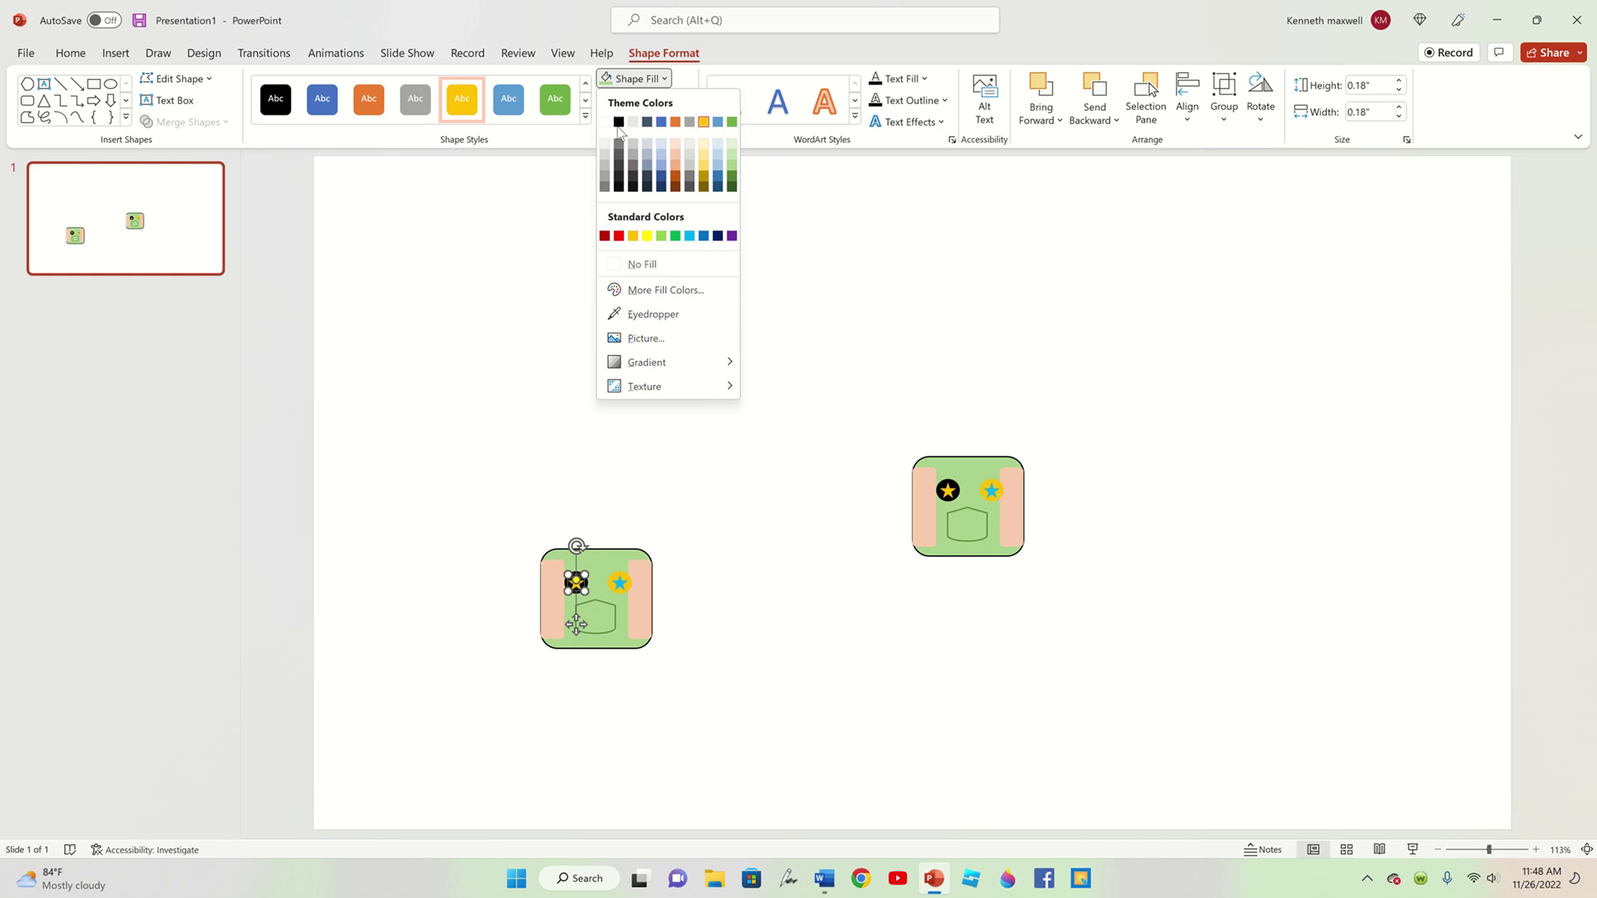
{"action": "left_click", "coordinate": [618, 121]}
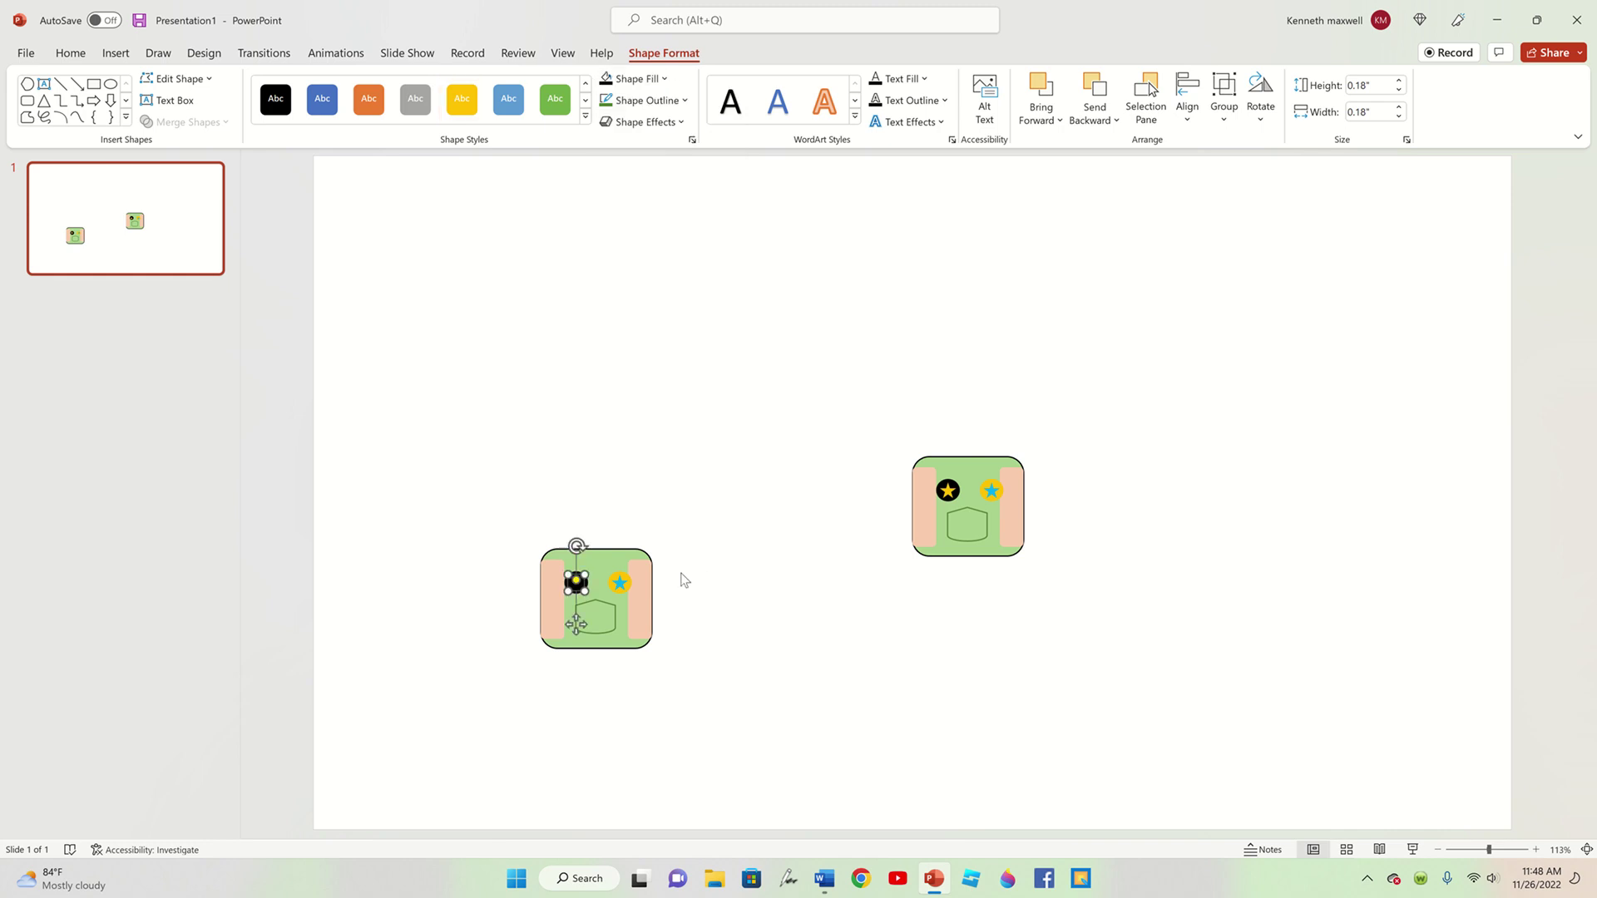
{"action": "left_click", "coordinate": [621, 585]}
- Fill both eye circles of the lower robot with white
{"action": "left_click", "coordinate": [616, 78]}
{"action": "left_click", "coordinate": [682, 592]}
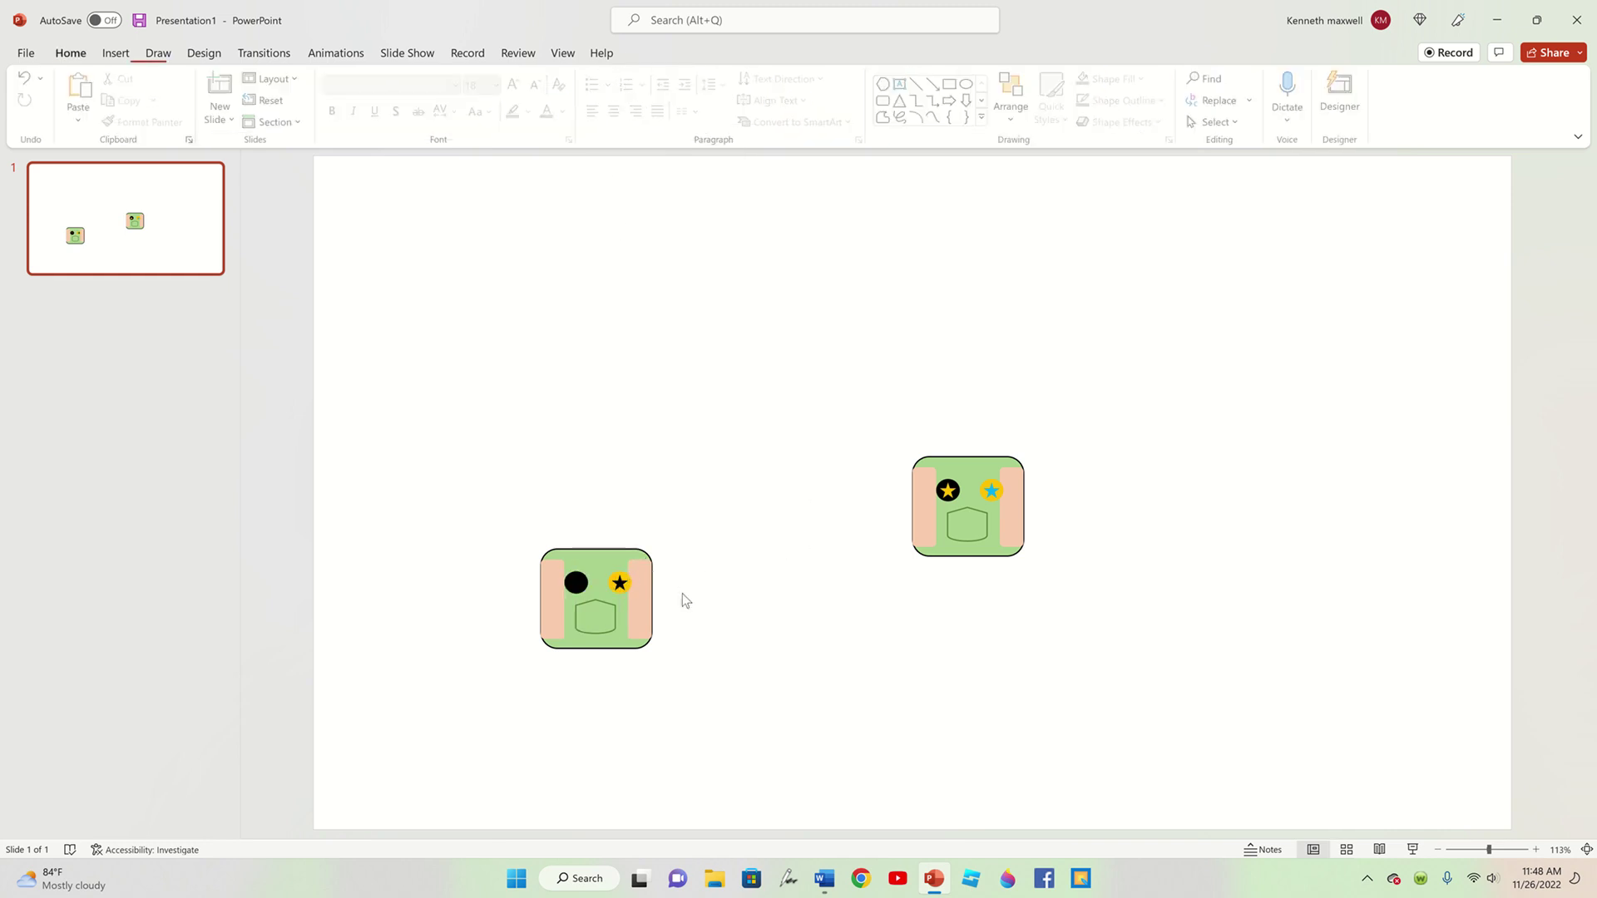
{"action": "left_click", "coordinate": [619, 583]}
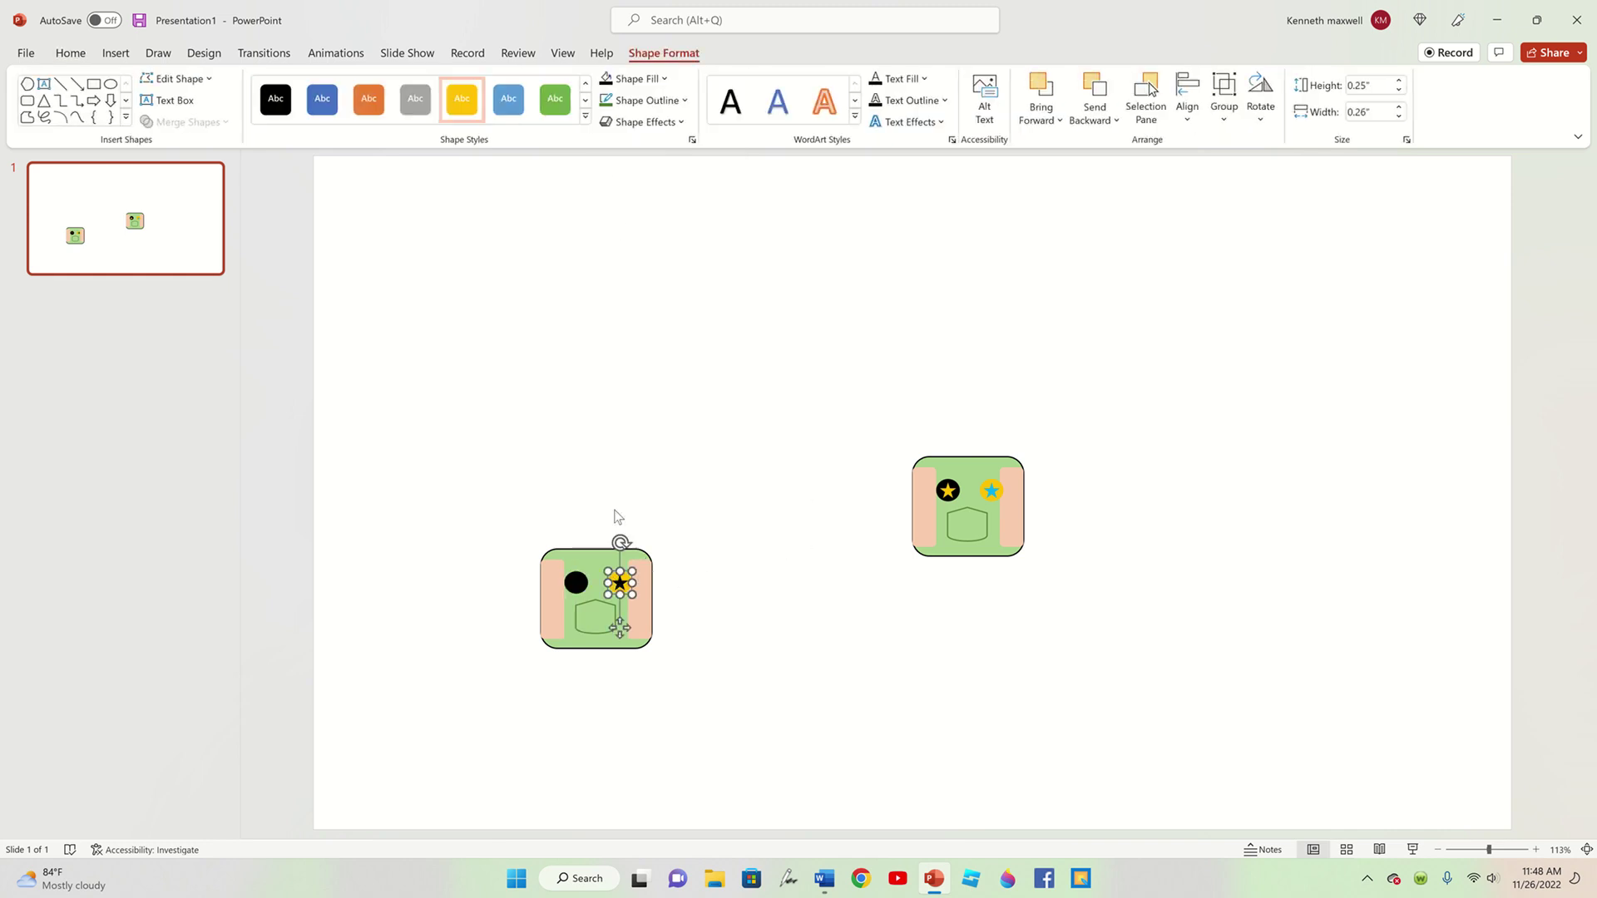
{"action": "left_click", "coordinate": [645, 77]}
{"action": "left_click", "coordinate": [618, 126]}
{"action": "left_click", "coordinate": [730, 528]}
{"action": "left_click", "coordinate": [575, 582]}
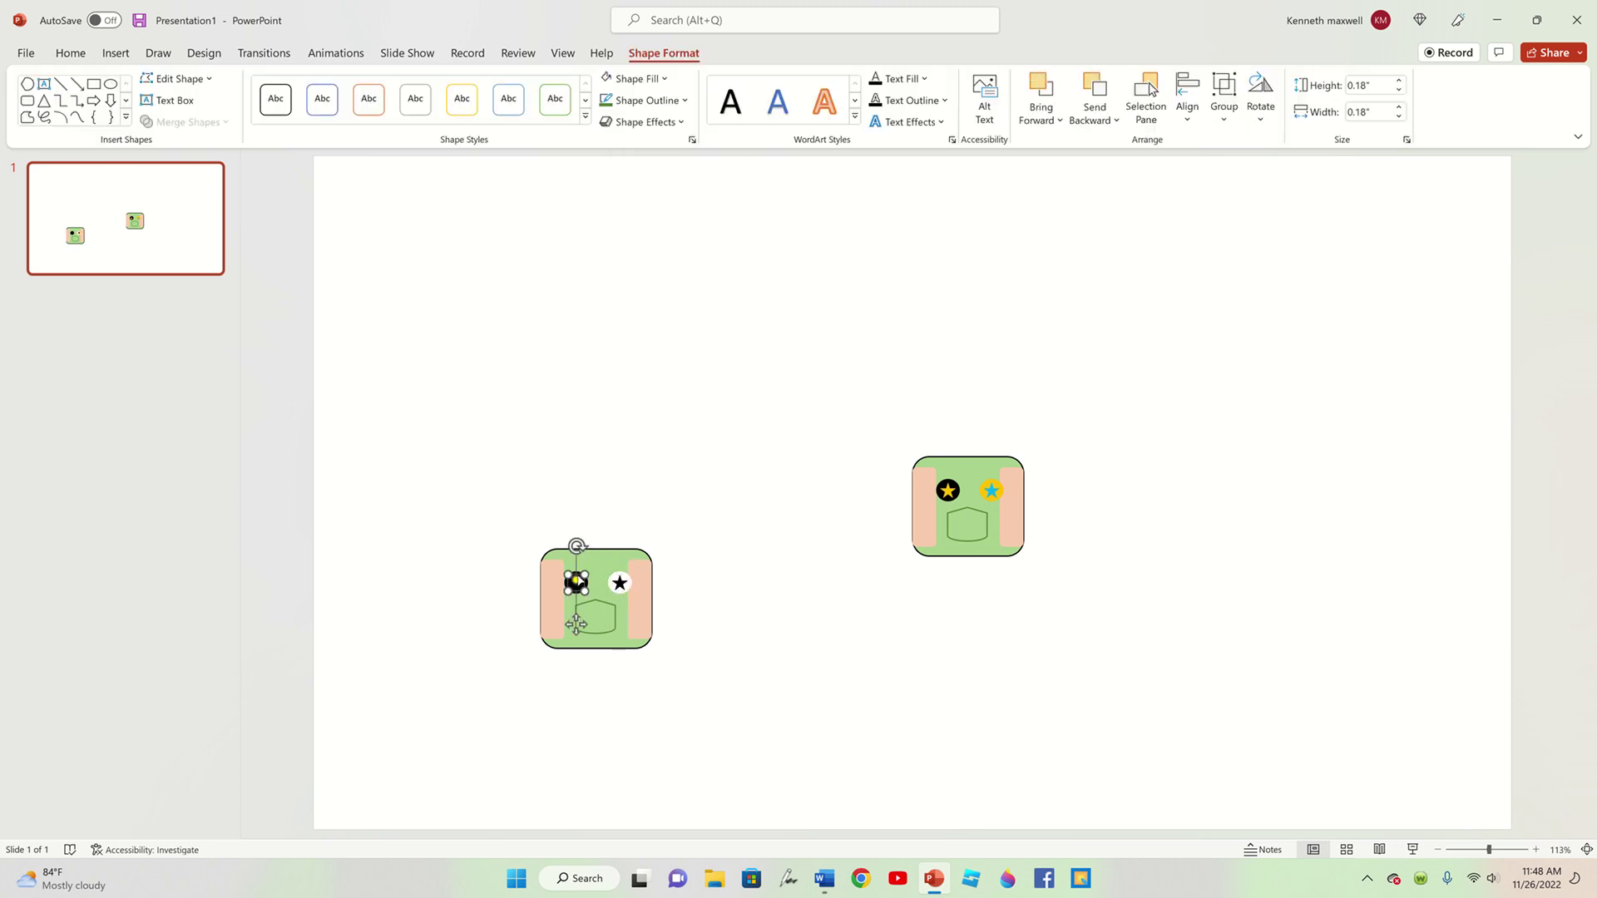
{"action": "left_click", "coordinate": [503, 545]}
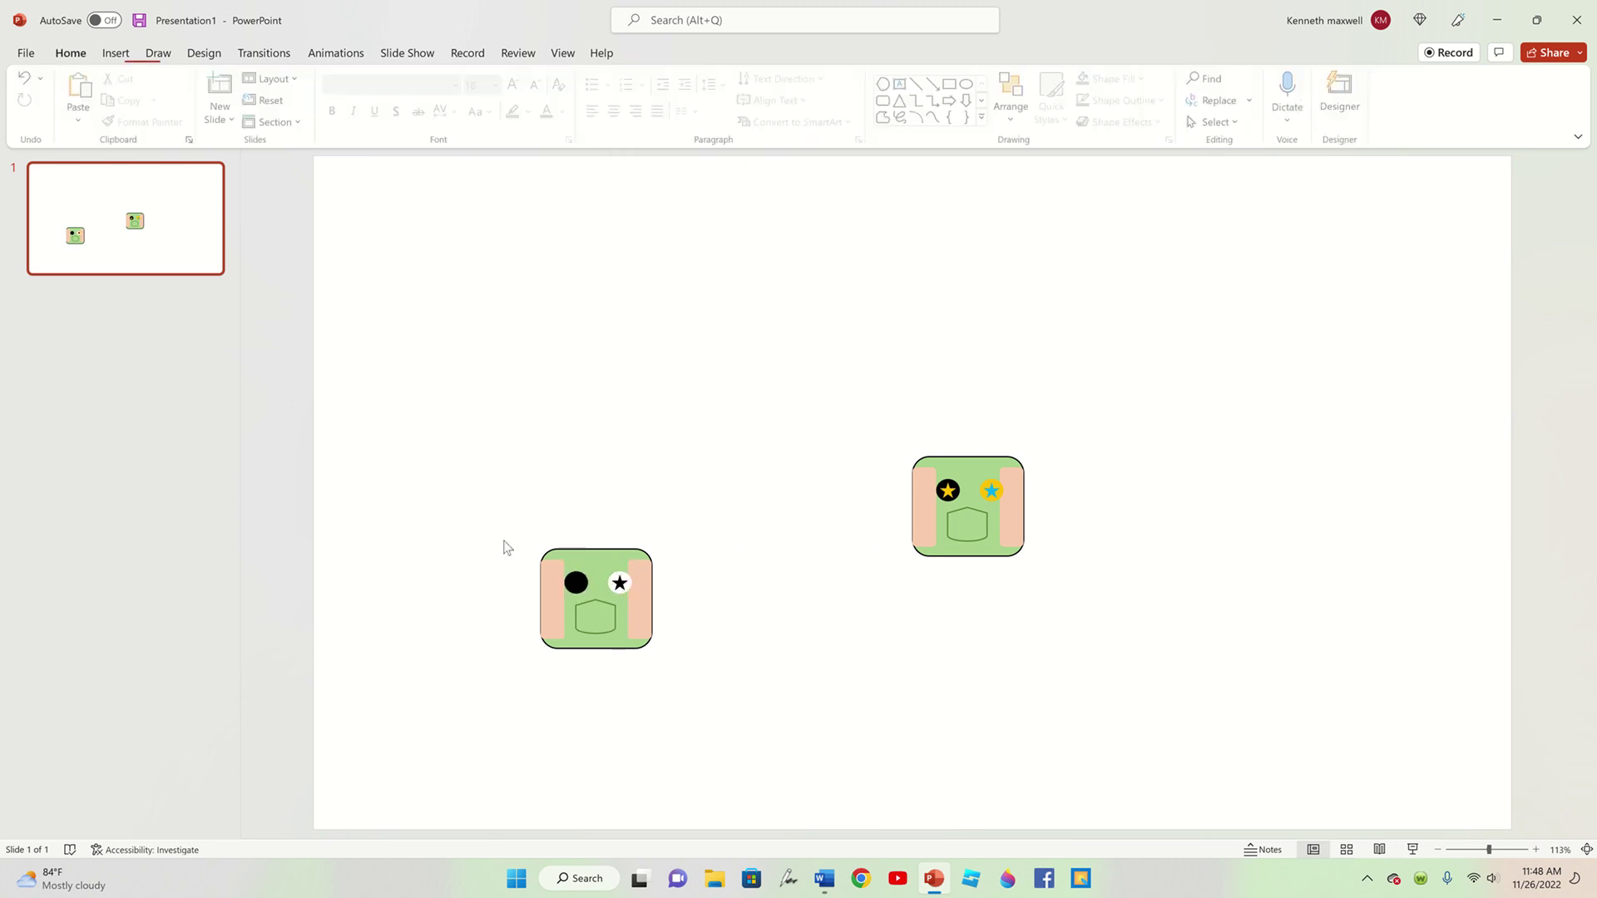
{"action": "left_click", "coordinate": [576, 580]}
{"action": "left_click", "coordinate": [611, 79]}
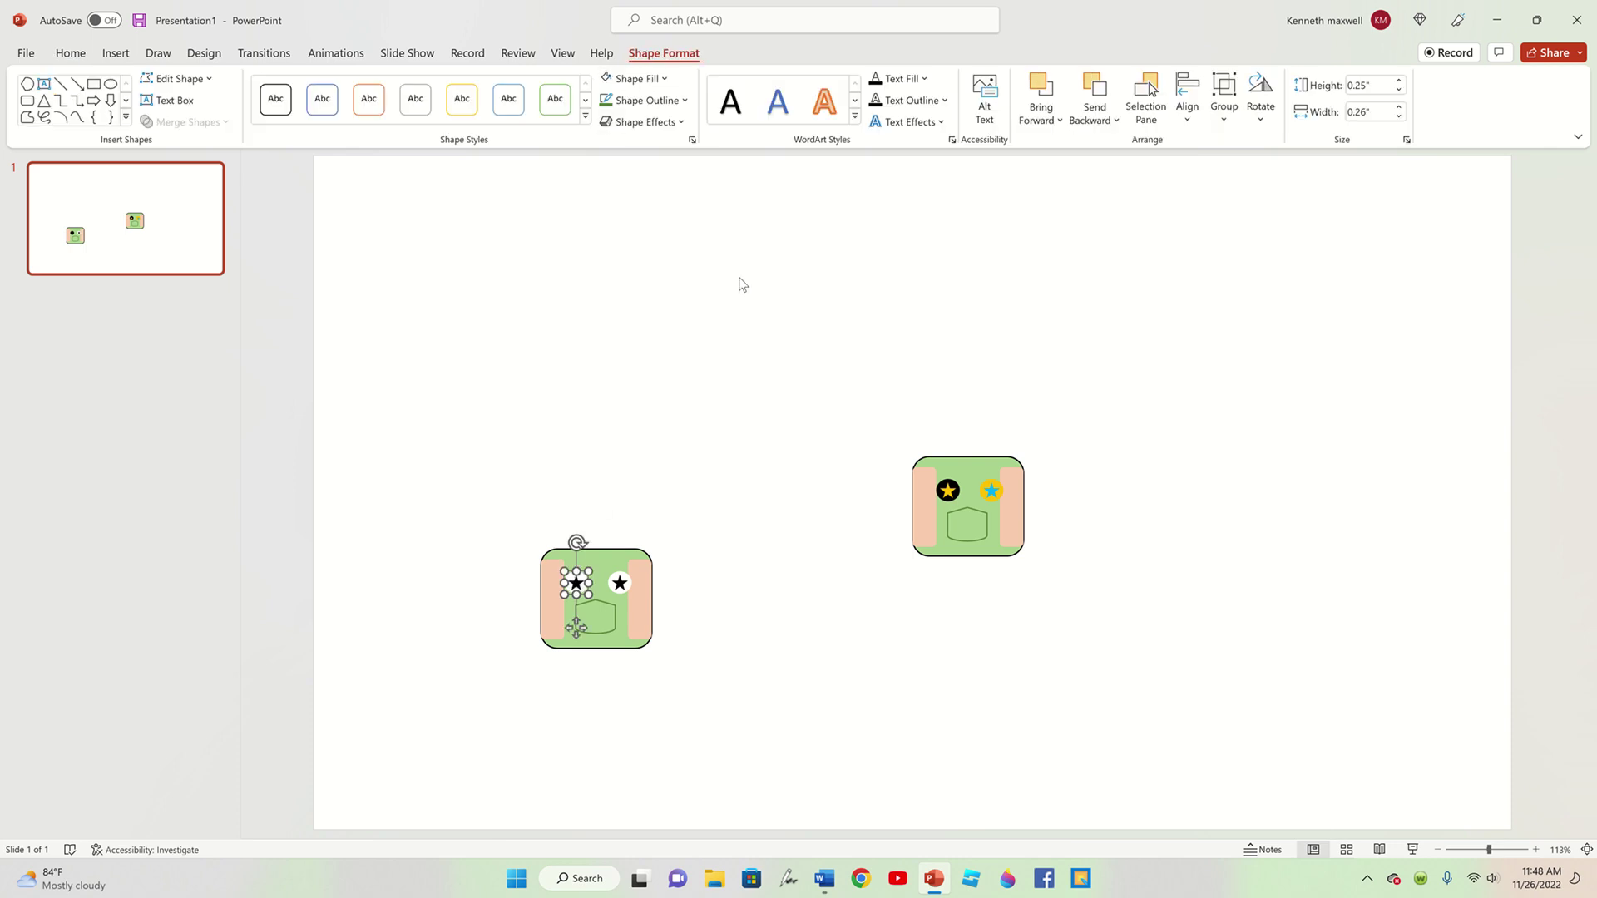
{"action": "left_click", "coordinate": [773, 358]}
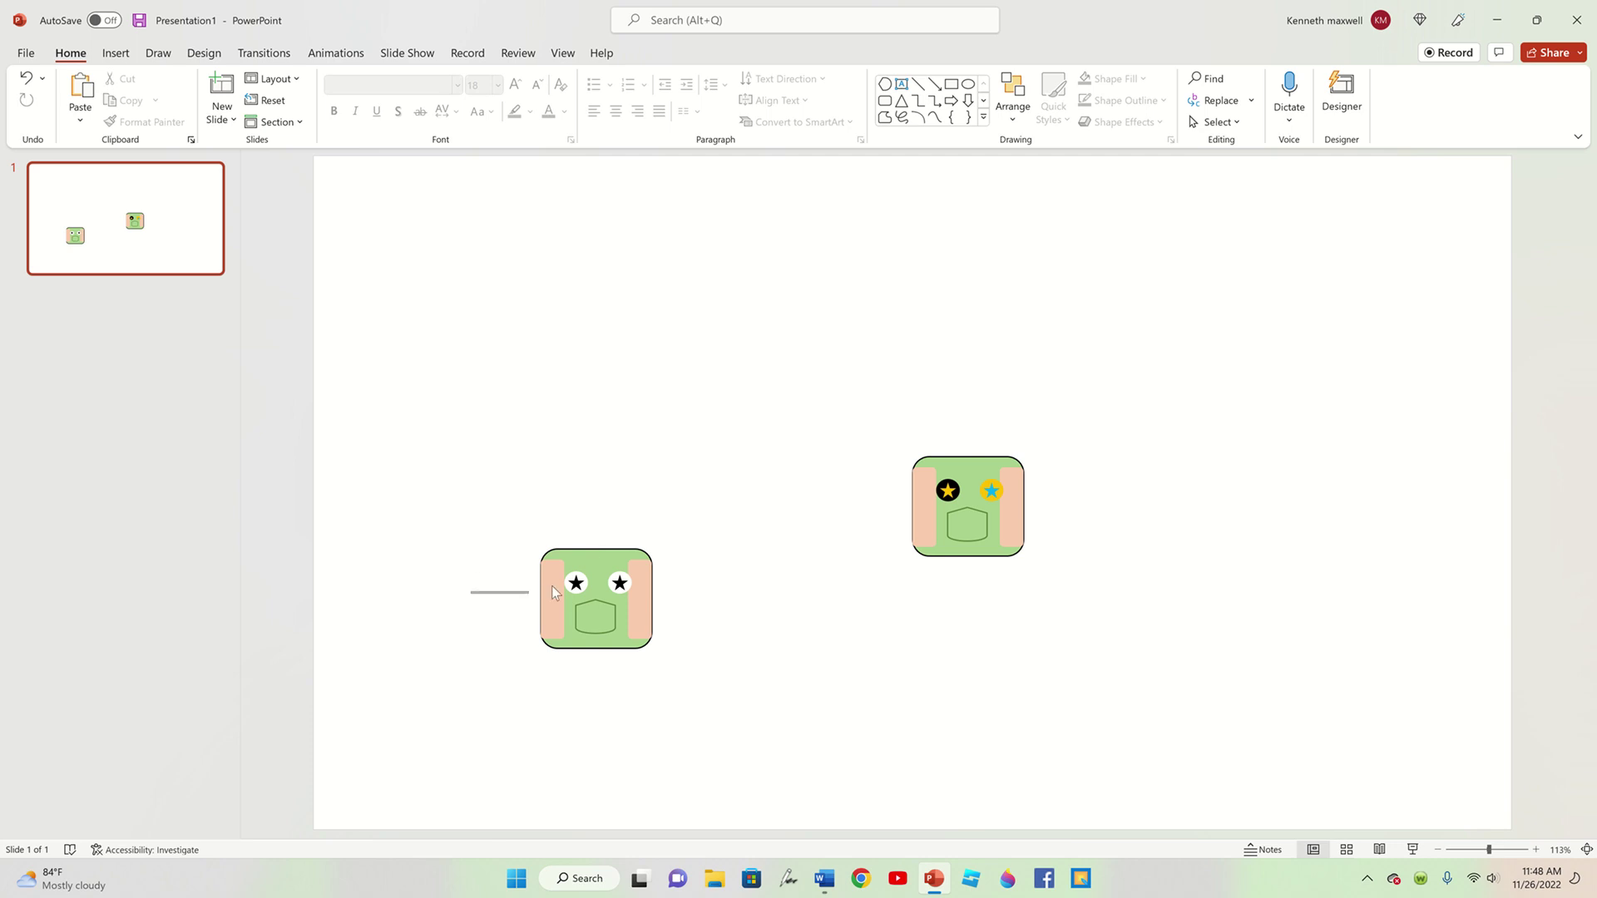
- Delete the stars from both eyes of the lower robot
{"action": "left_click_drag", "start_coordinate": [551, 592], "coordinate": [637, 569]}
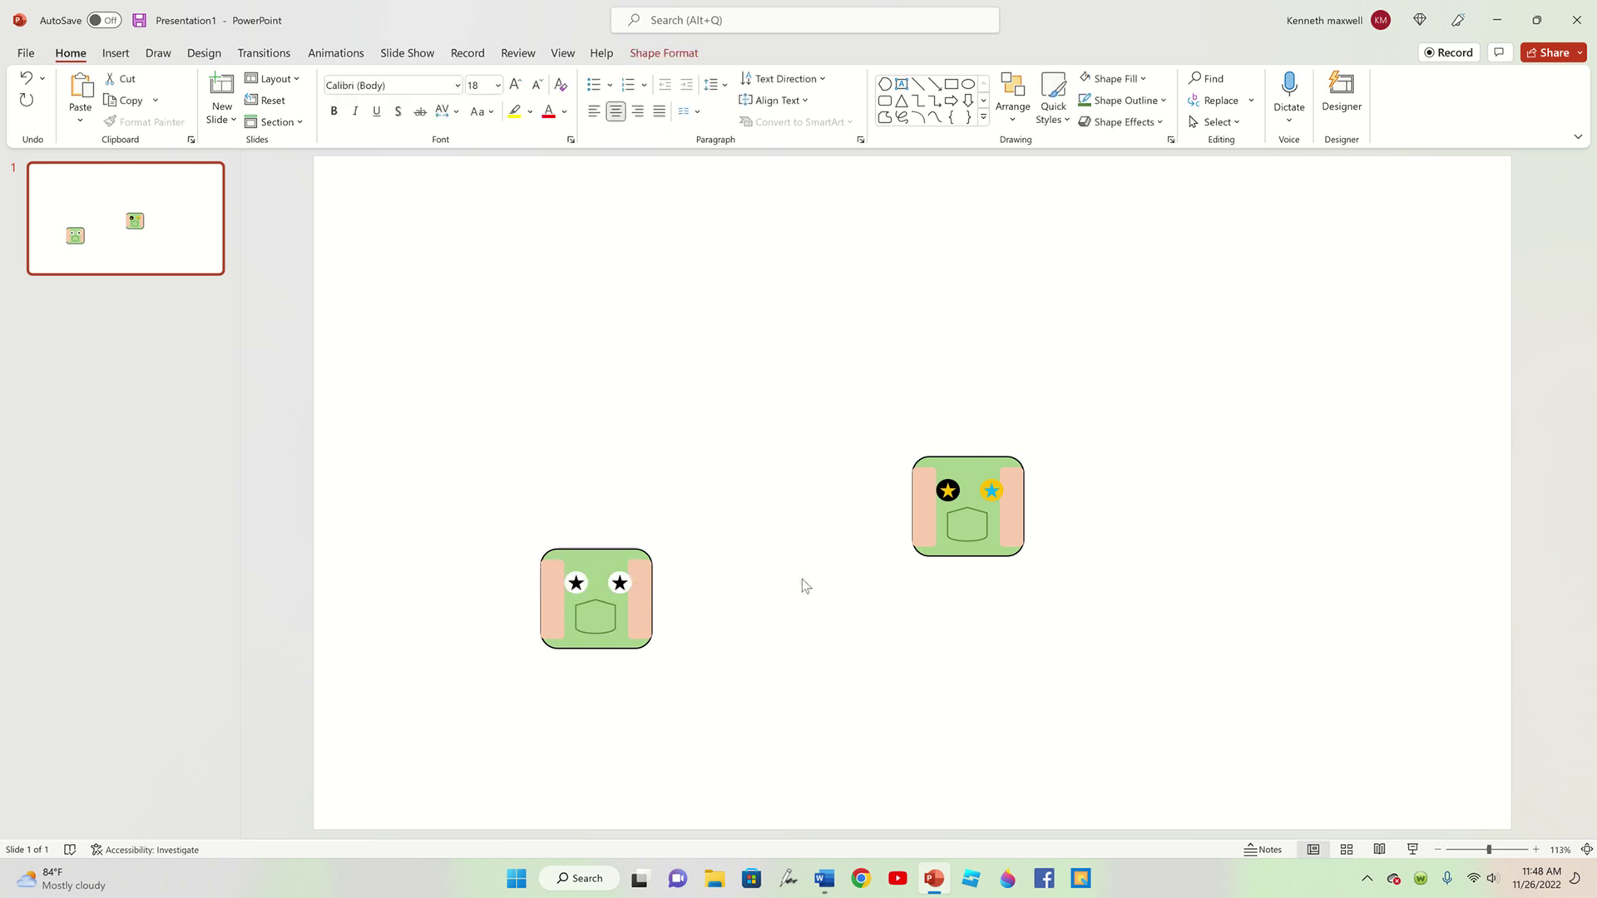
{"action": "left_click", "coordinate": [620, 583]}
{"action": "key", "text": "Delete"}
{"action": "left_click", "coordinate": [575, 582]}
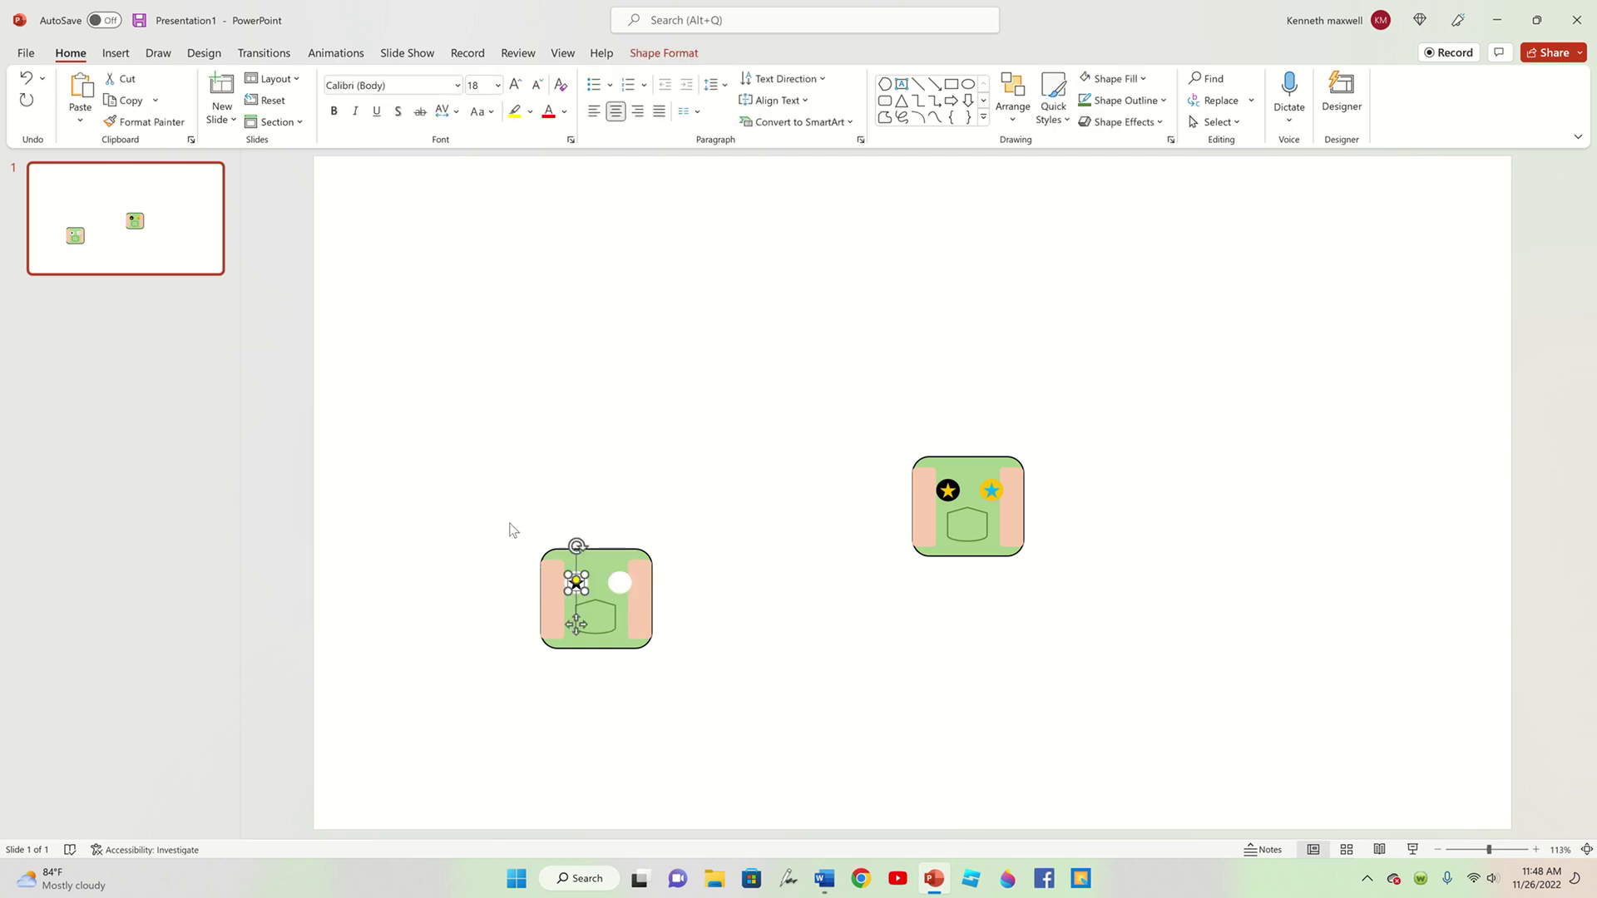
{"action": "key", "text": "Delete"}
- Draw a small oval pupil in the left eye with black outline and fill
{"action": "left_click", "coordinate": [114, 54]}
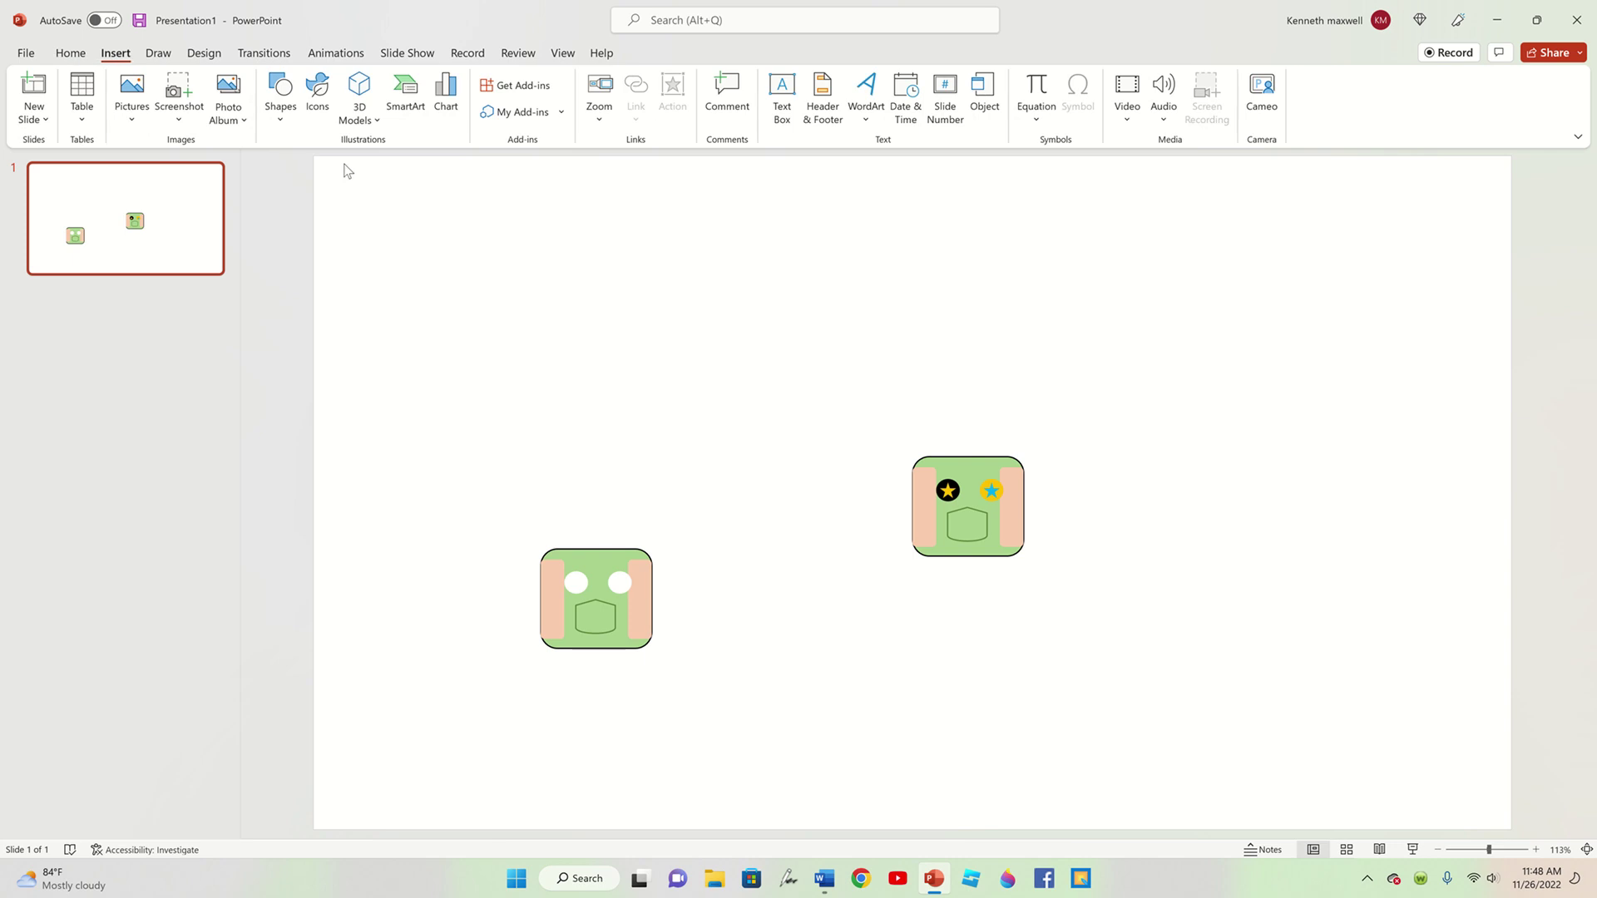
{"action": "left_click", "coordinate": [283, 116]}
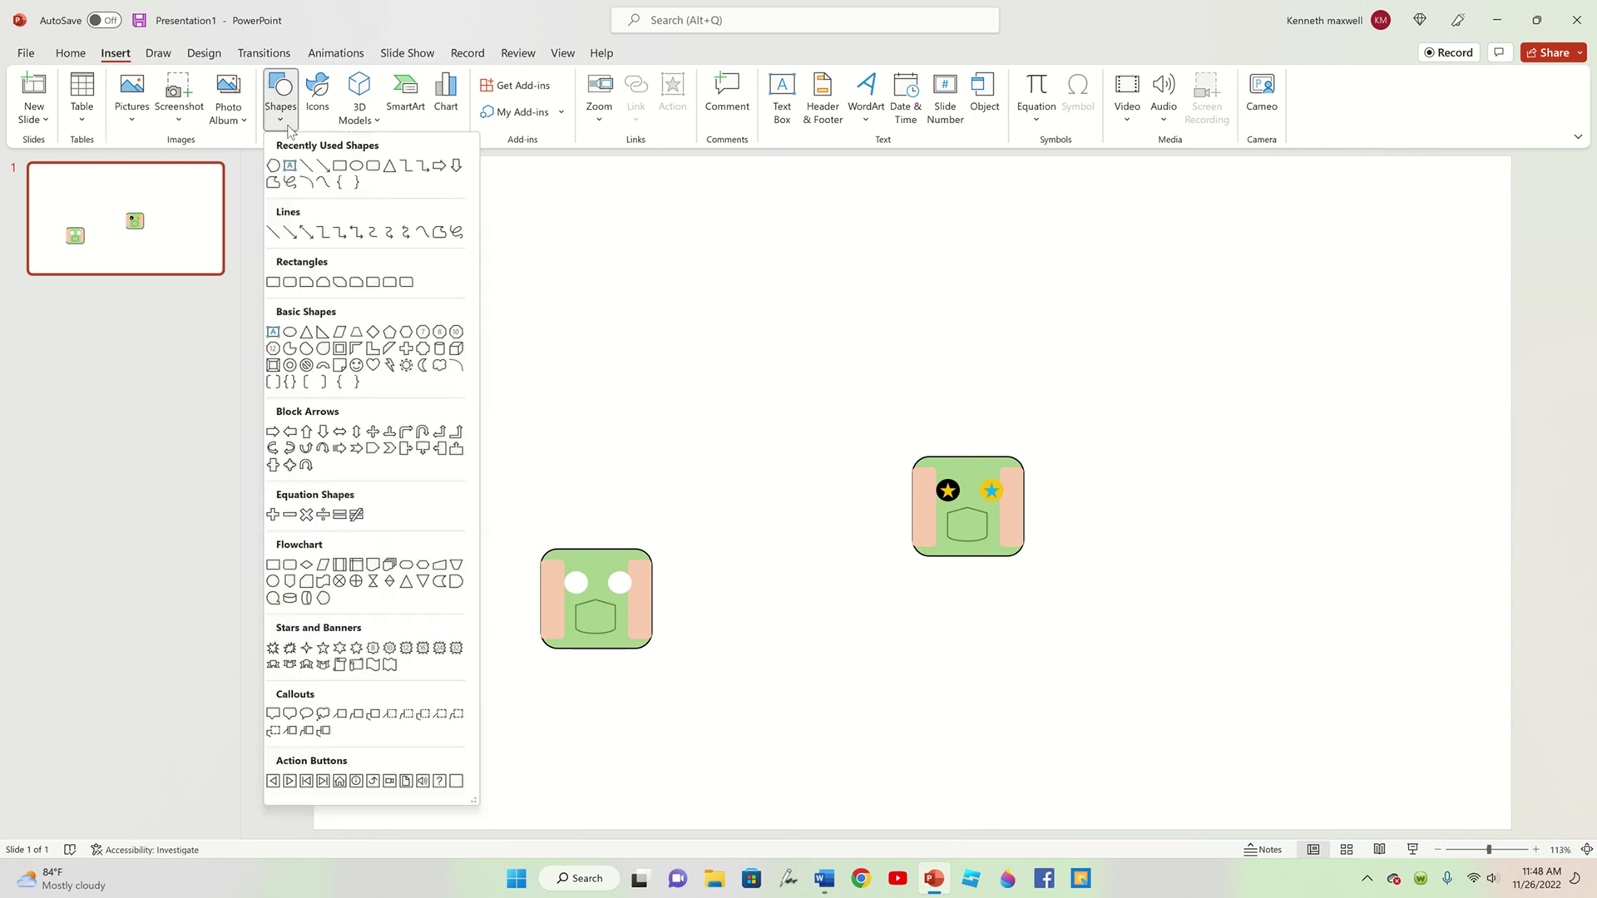
{"action": "left_click", "coordinate": [342, 174]}
{"action": "left_click_drag", "start_coordinate": [572, 577], "coordinate": [583, 590]}
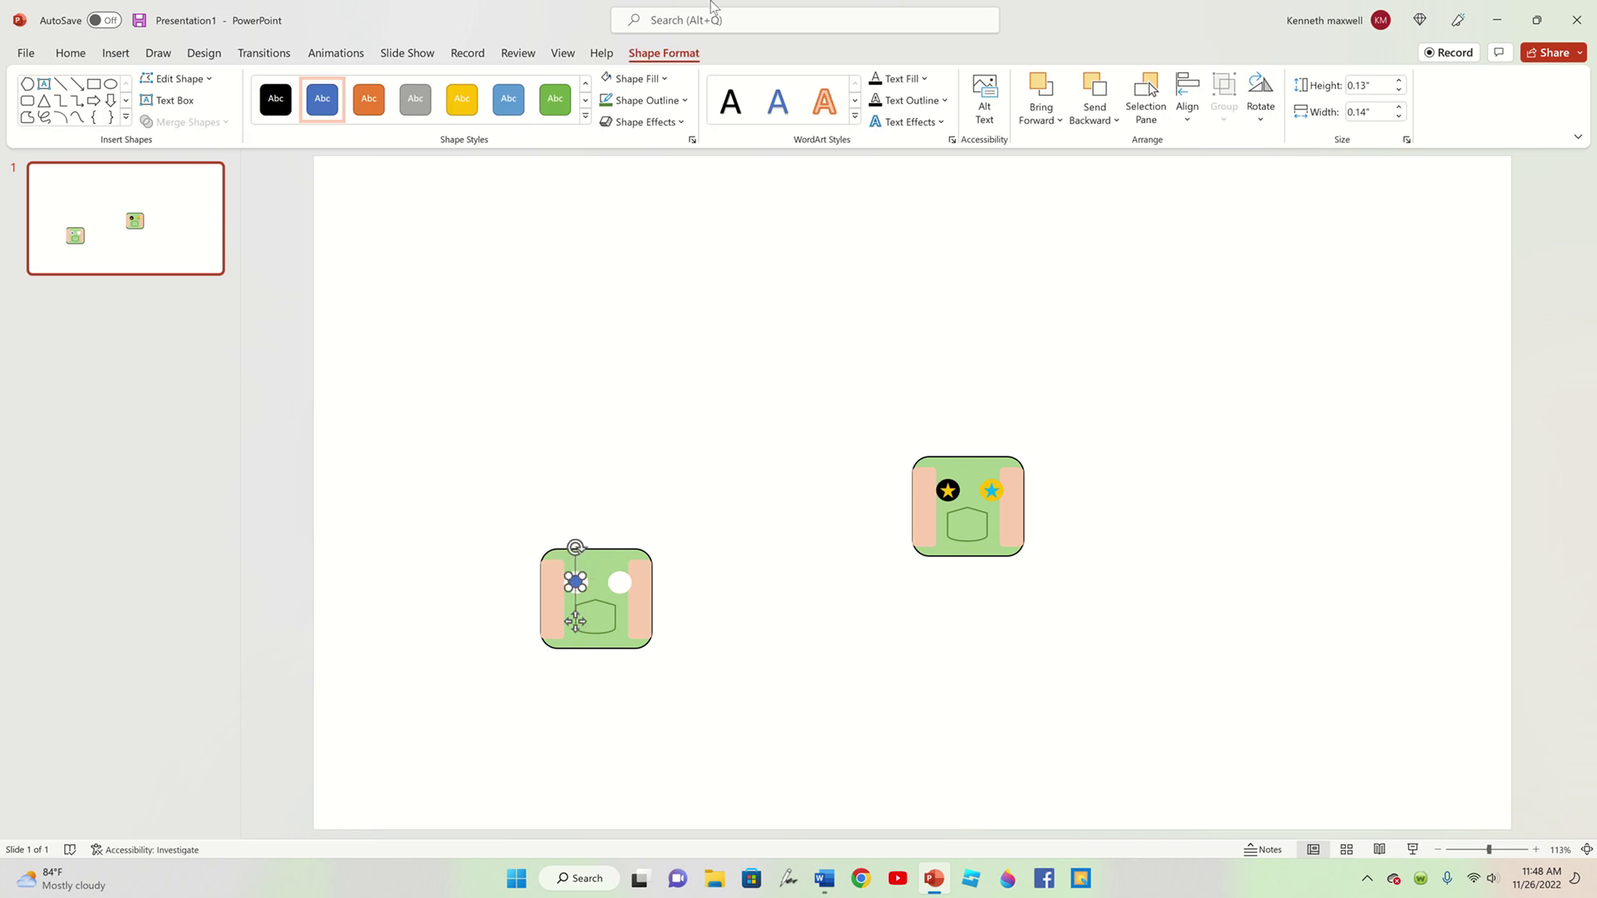
{"action": "left_click", "coordinate": [645, 100]}
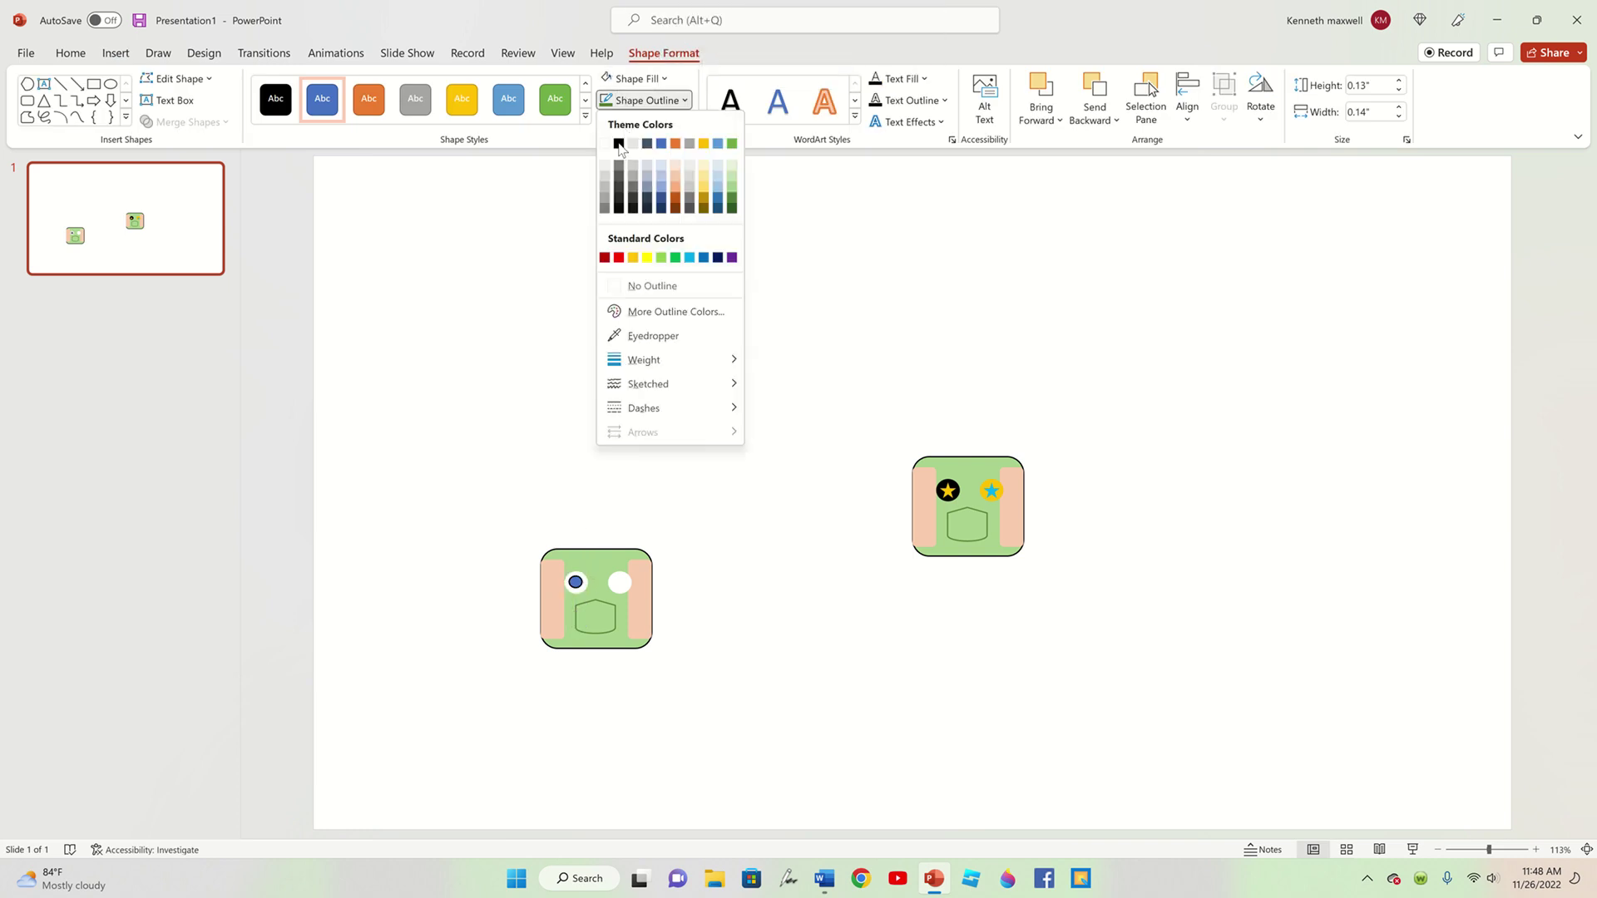
{"action": "left_click", "coordinate": [618, 144]}
{"action": "left_click", "coordinate": [637, 79]}
{"action": "left_click", "coordinate": [621, 123]}
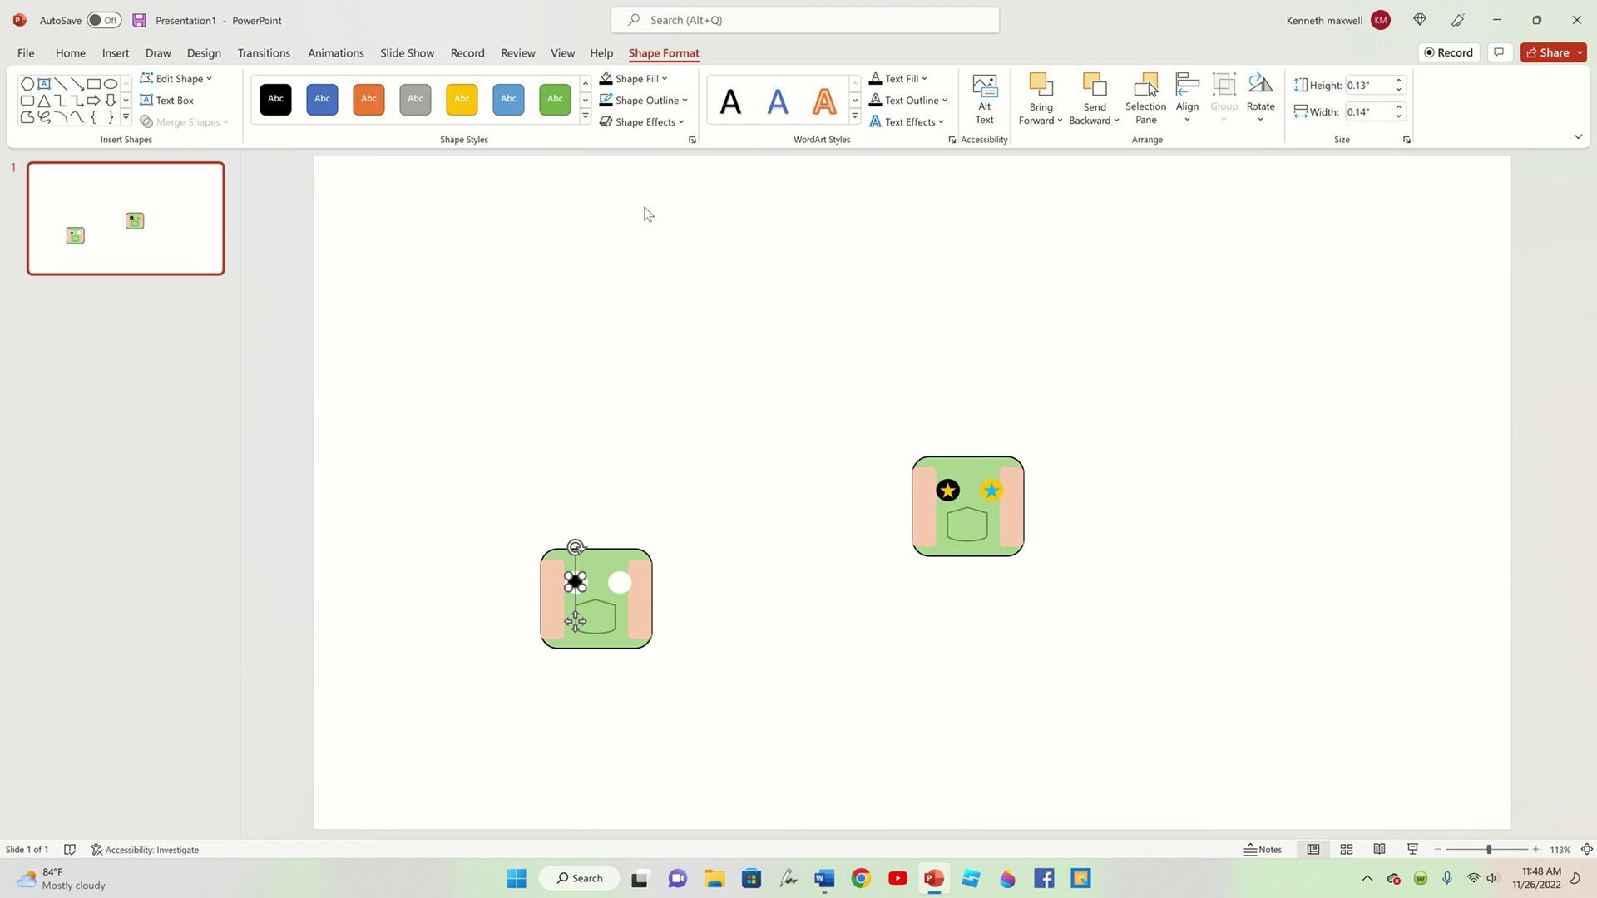
- Paste a copy of the black pupil into the right eye
{"action": "key", "text": "ctrl+v"}
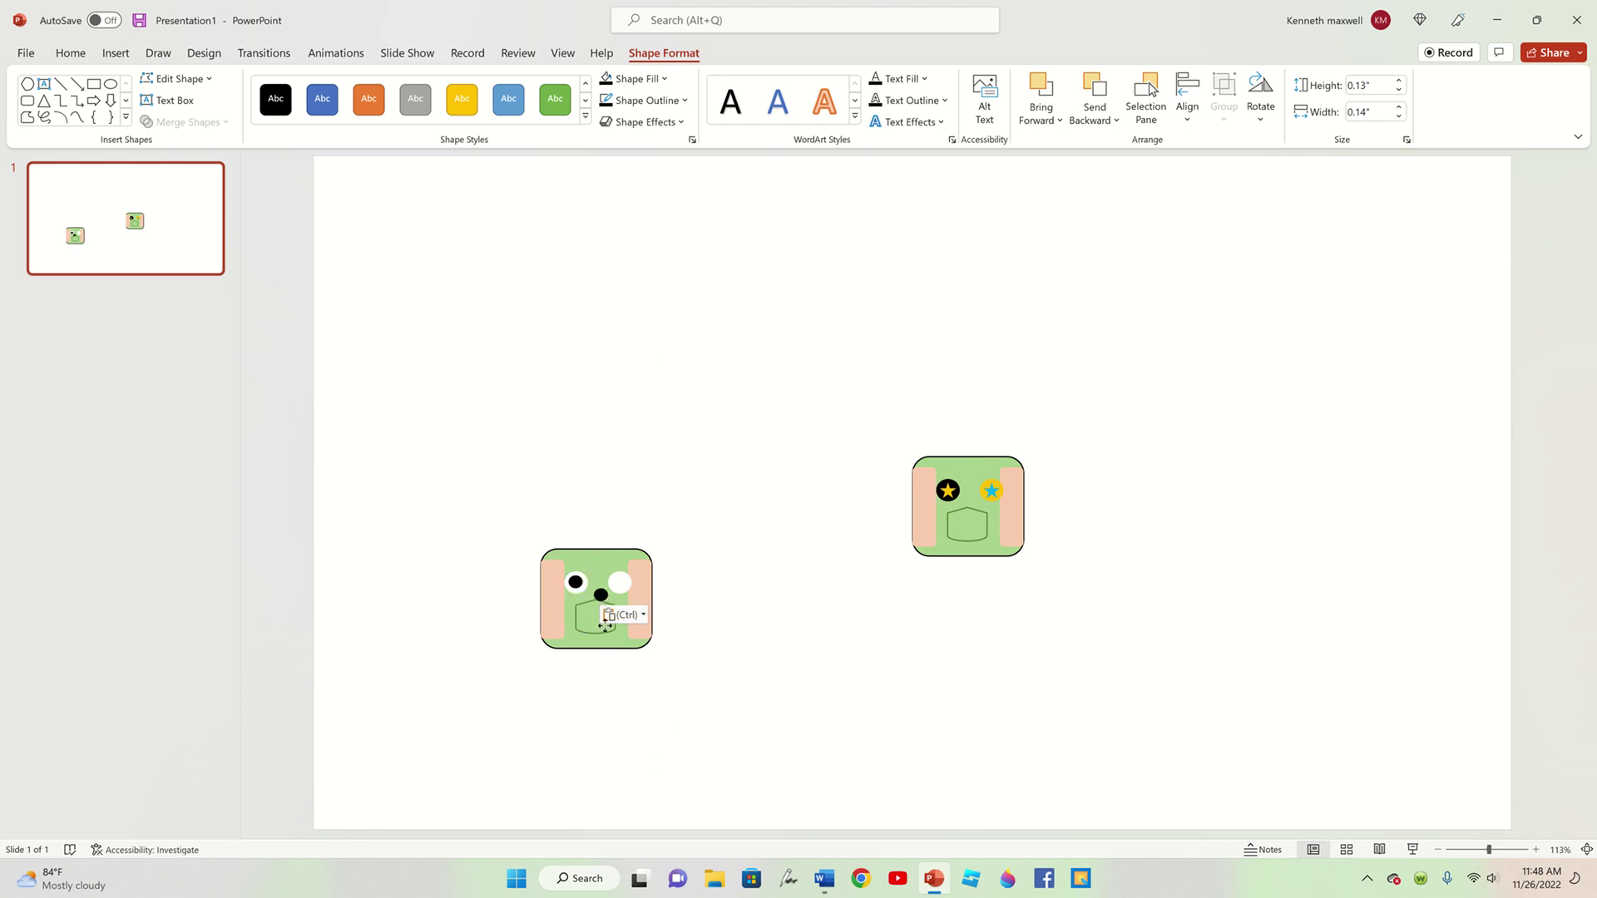
{"action": "left_click_drag", "start_coordinate": [589, 634], "coordinate": [616, 617]}
{"action": "left_click", "coordinate": [701, 623]}
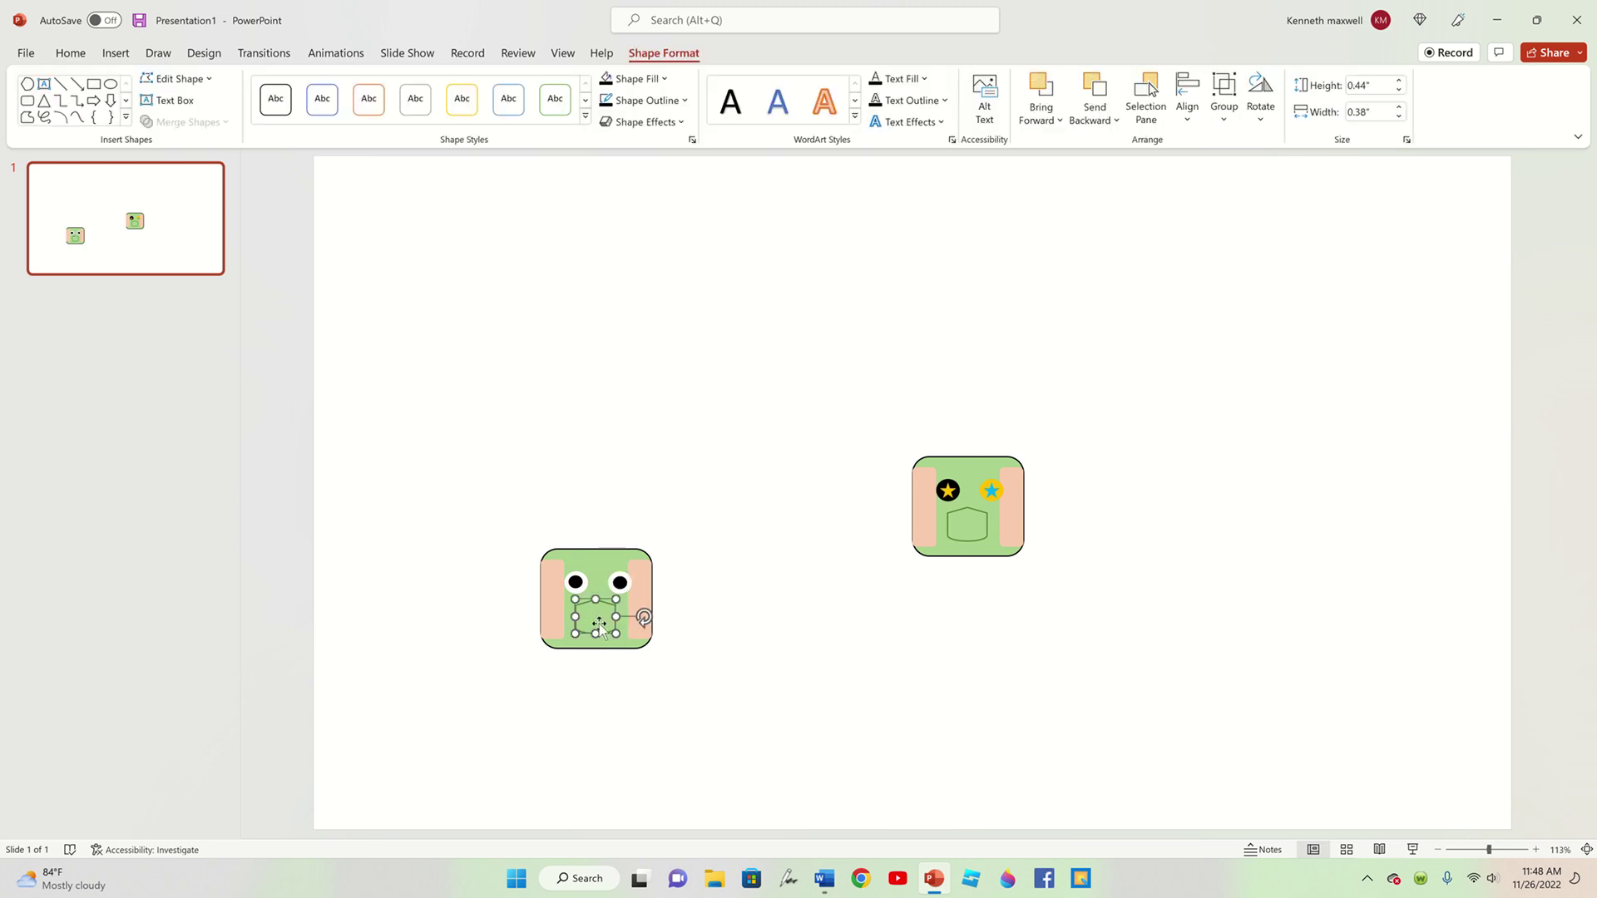
{"action": "left_click", "coordinate": [638, 562]}
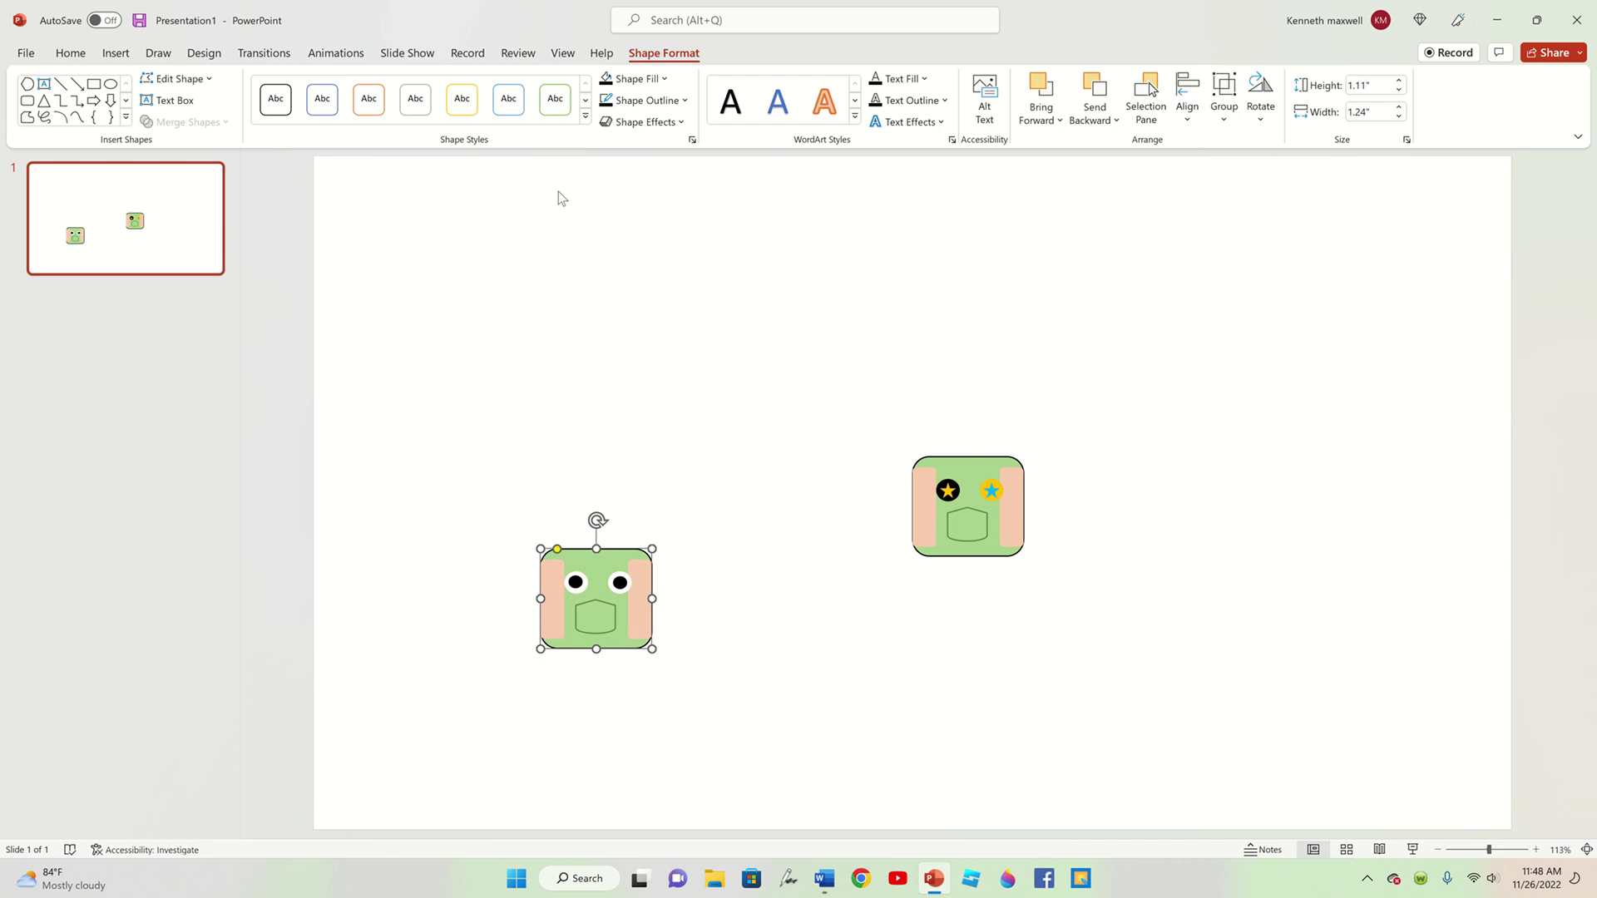
- Fill the lower robot face's main square light blue-grey, then select its right pink side panel
{"action": "left_click", "coordinate": [639, 76]}
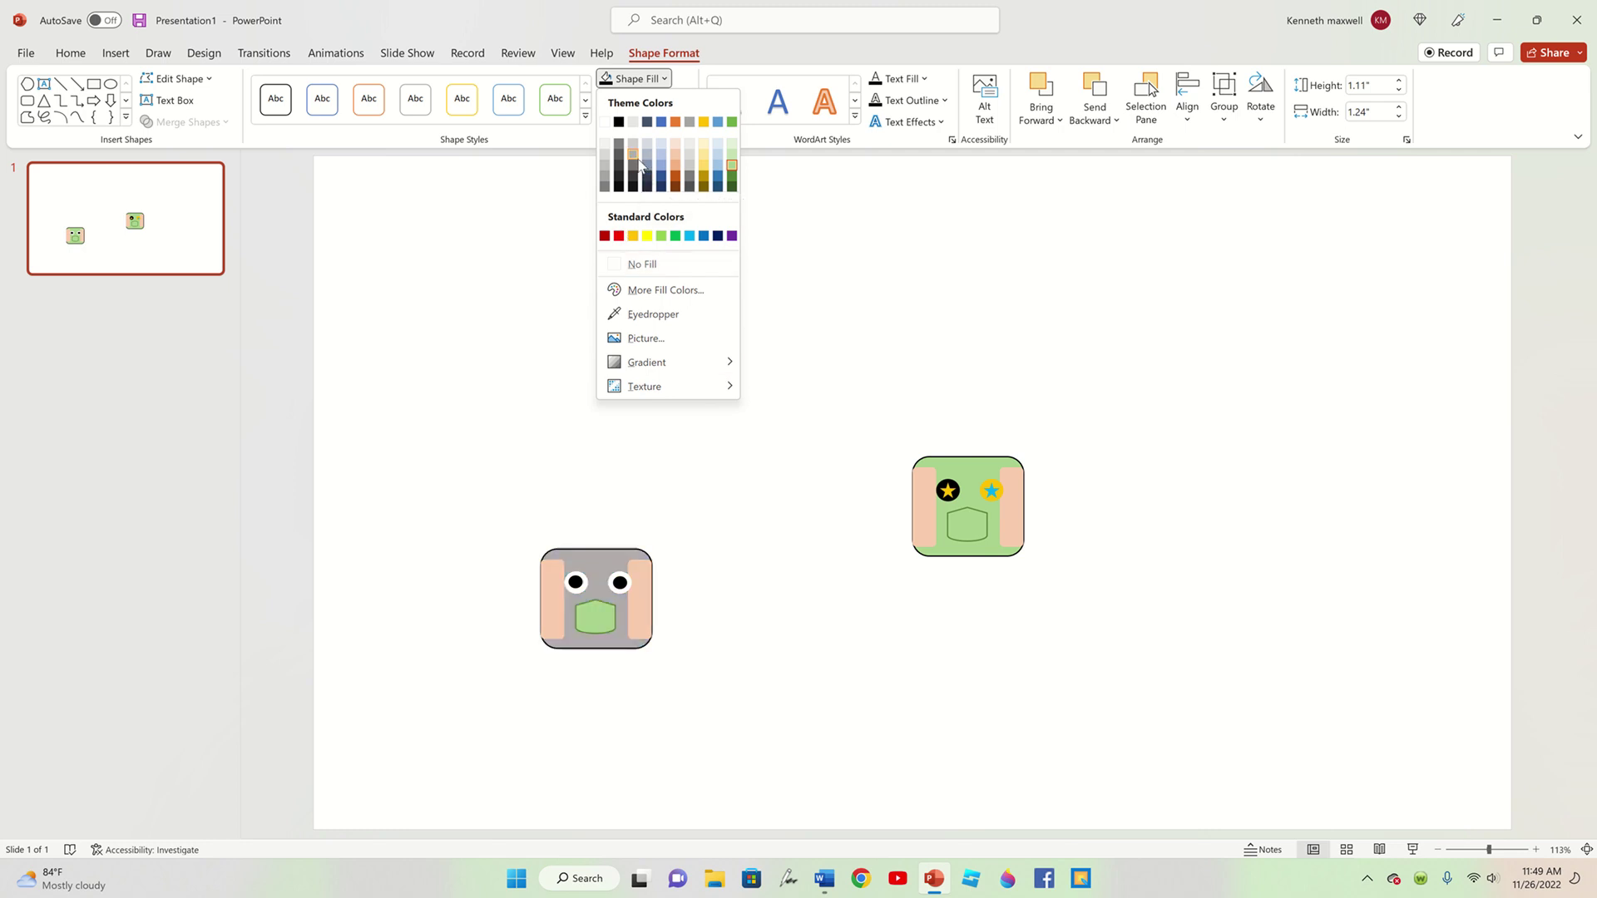
{"action": "left_click", "coordinate": [646, 162]}
{"action": "left_click", "coordinate": [683, 466]}
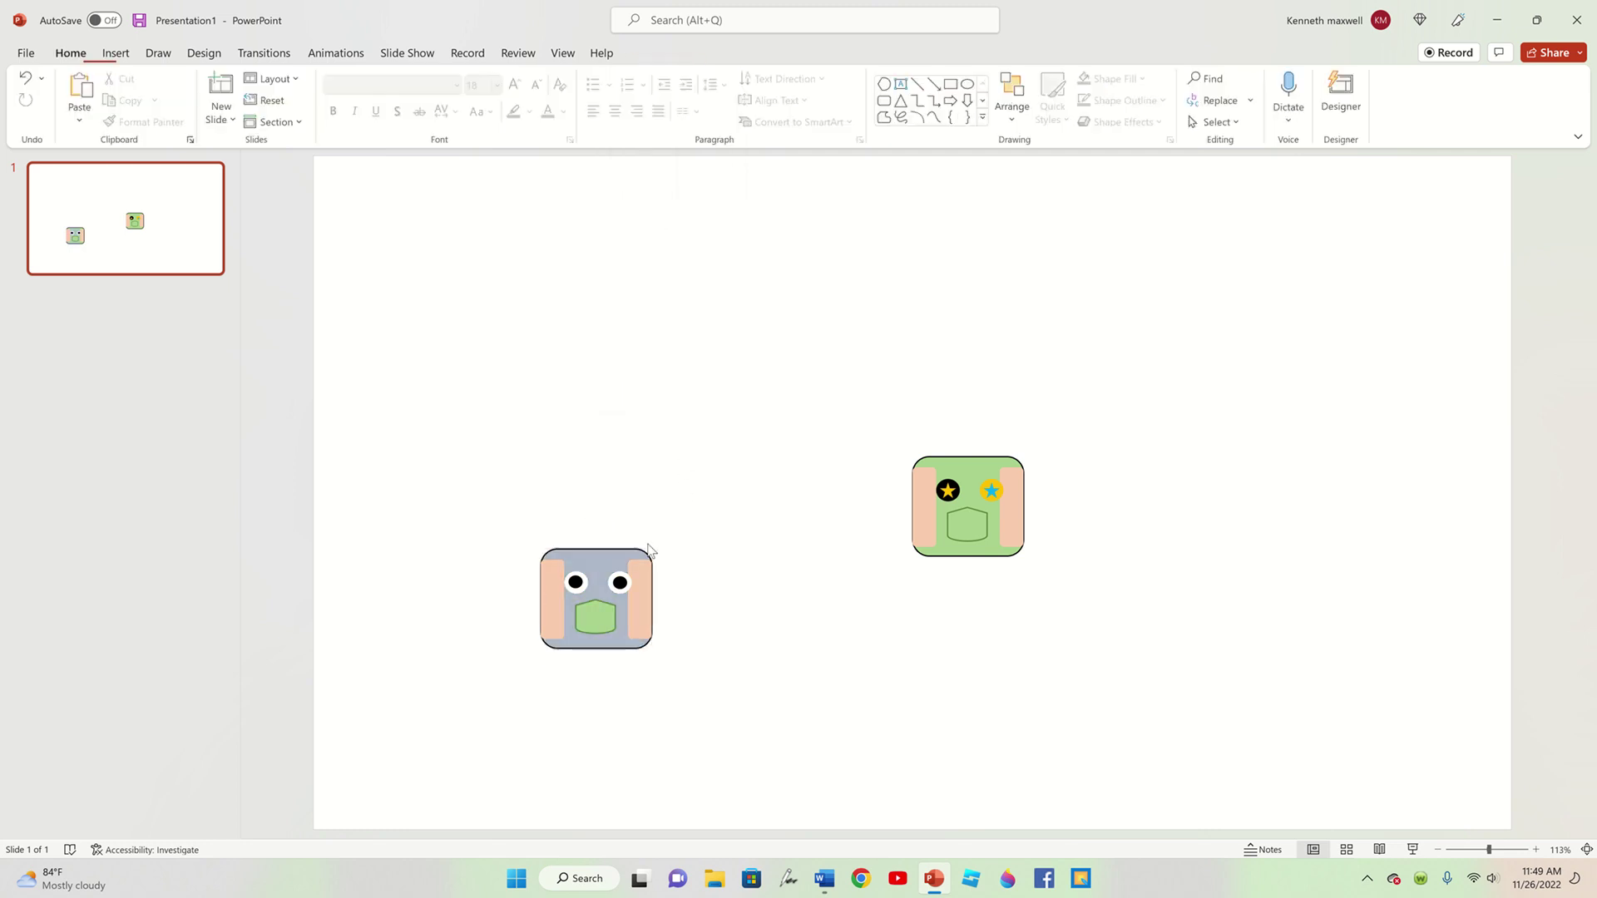
{"action": "left_click", "coordinate": [634, 611]}
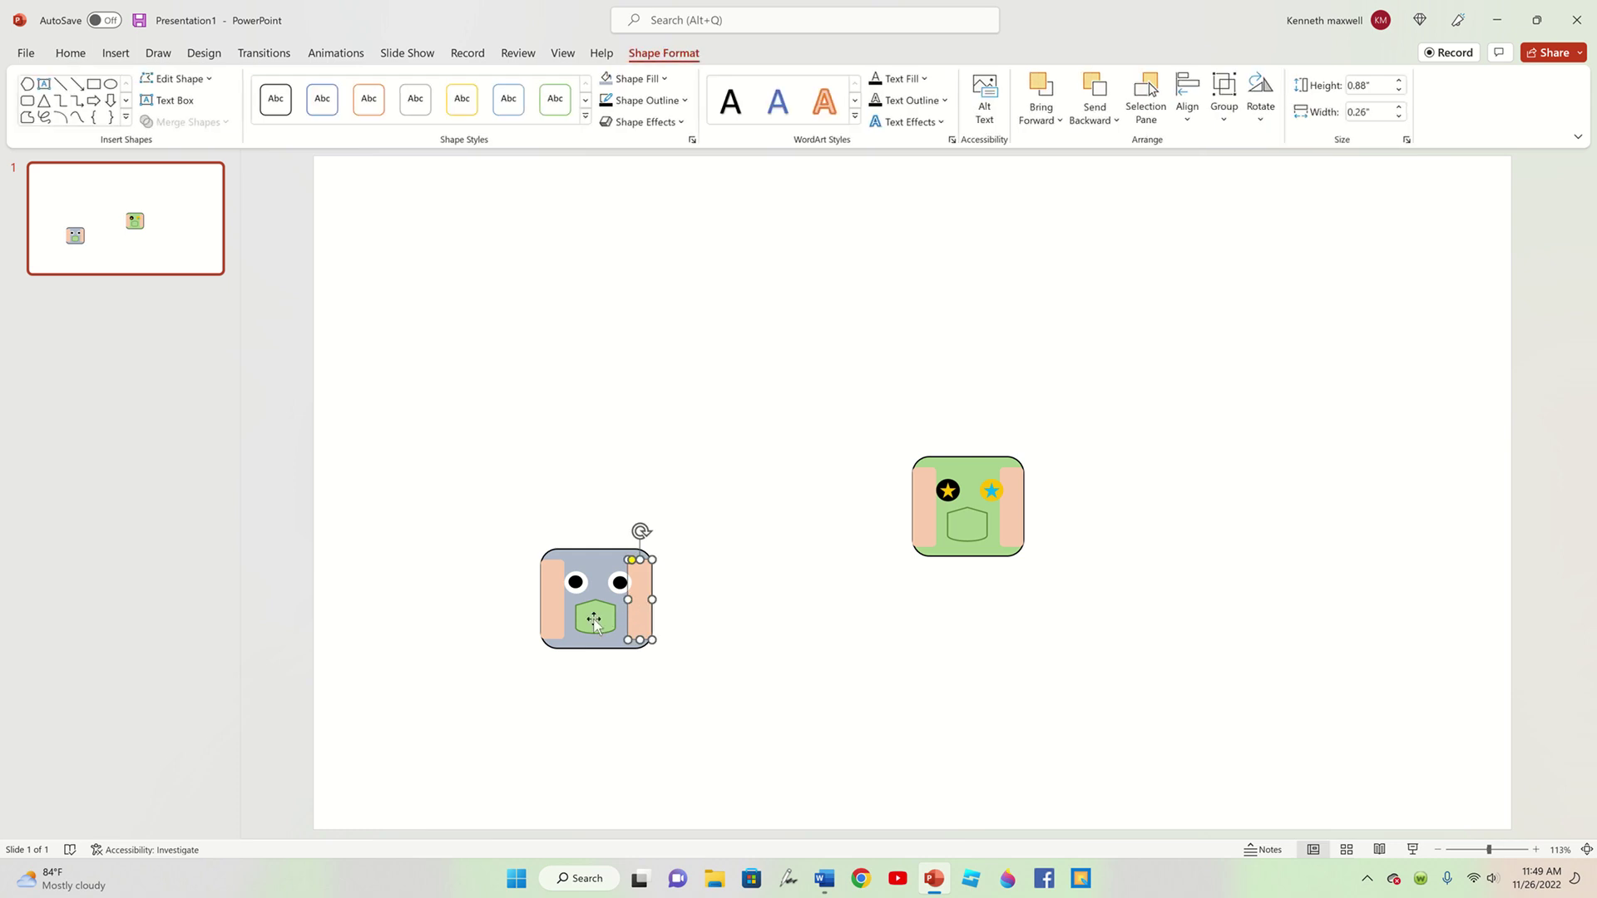
- Delete the pink side panel and set the green mouth shape to No Fill
{"action": "key", "text": "Delete"}
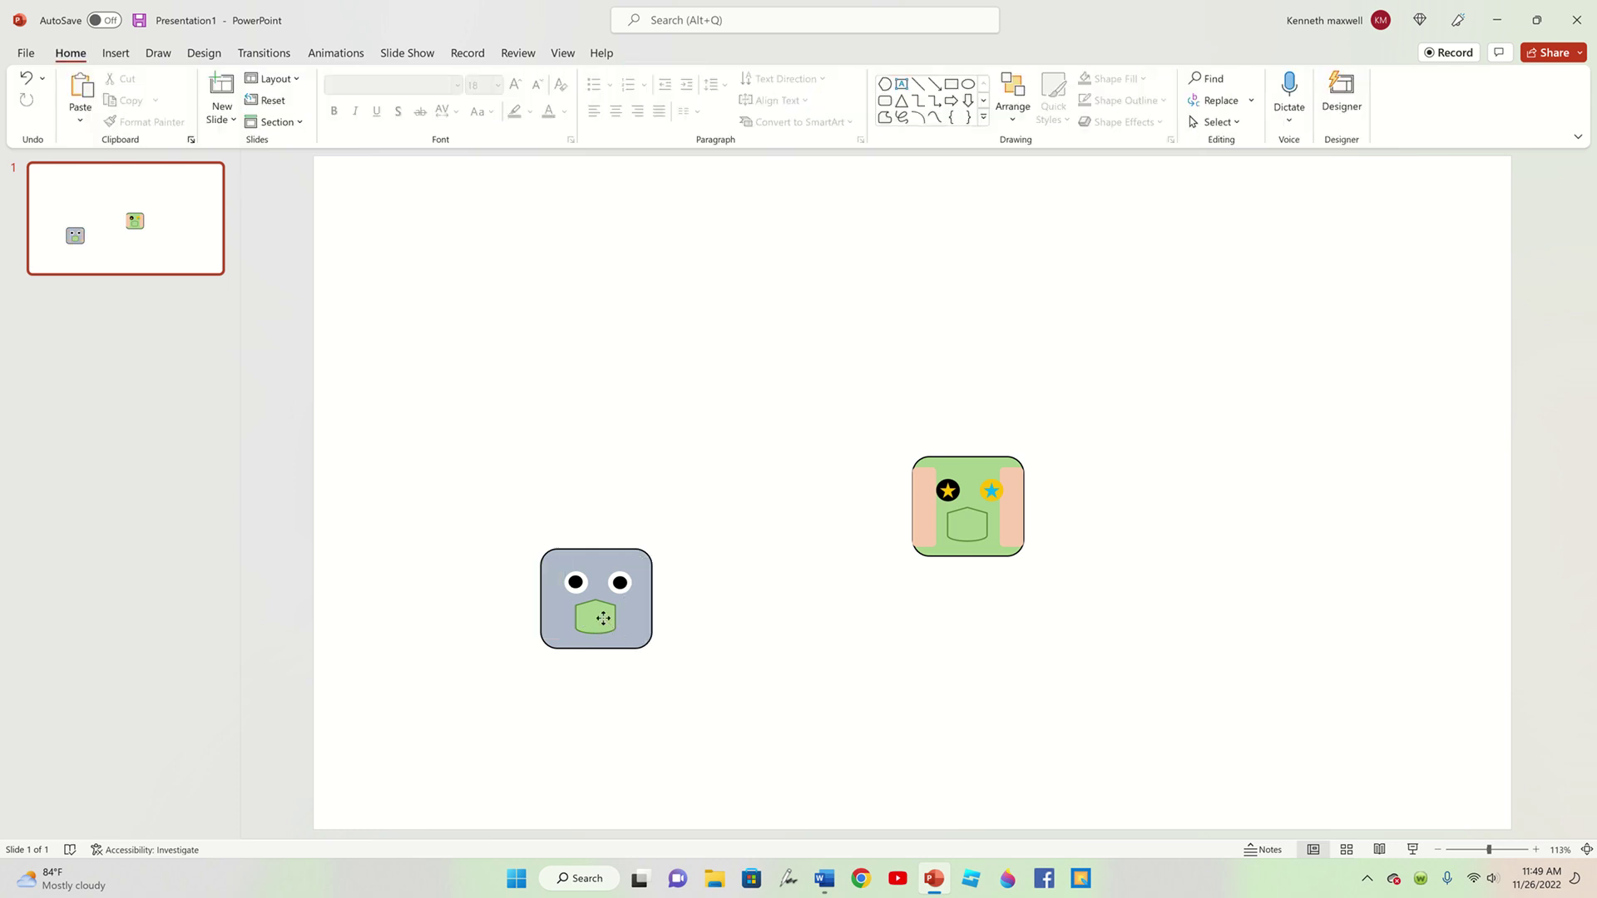
{"action": "left_click", "coordinate": [617, 624]}
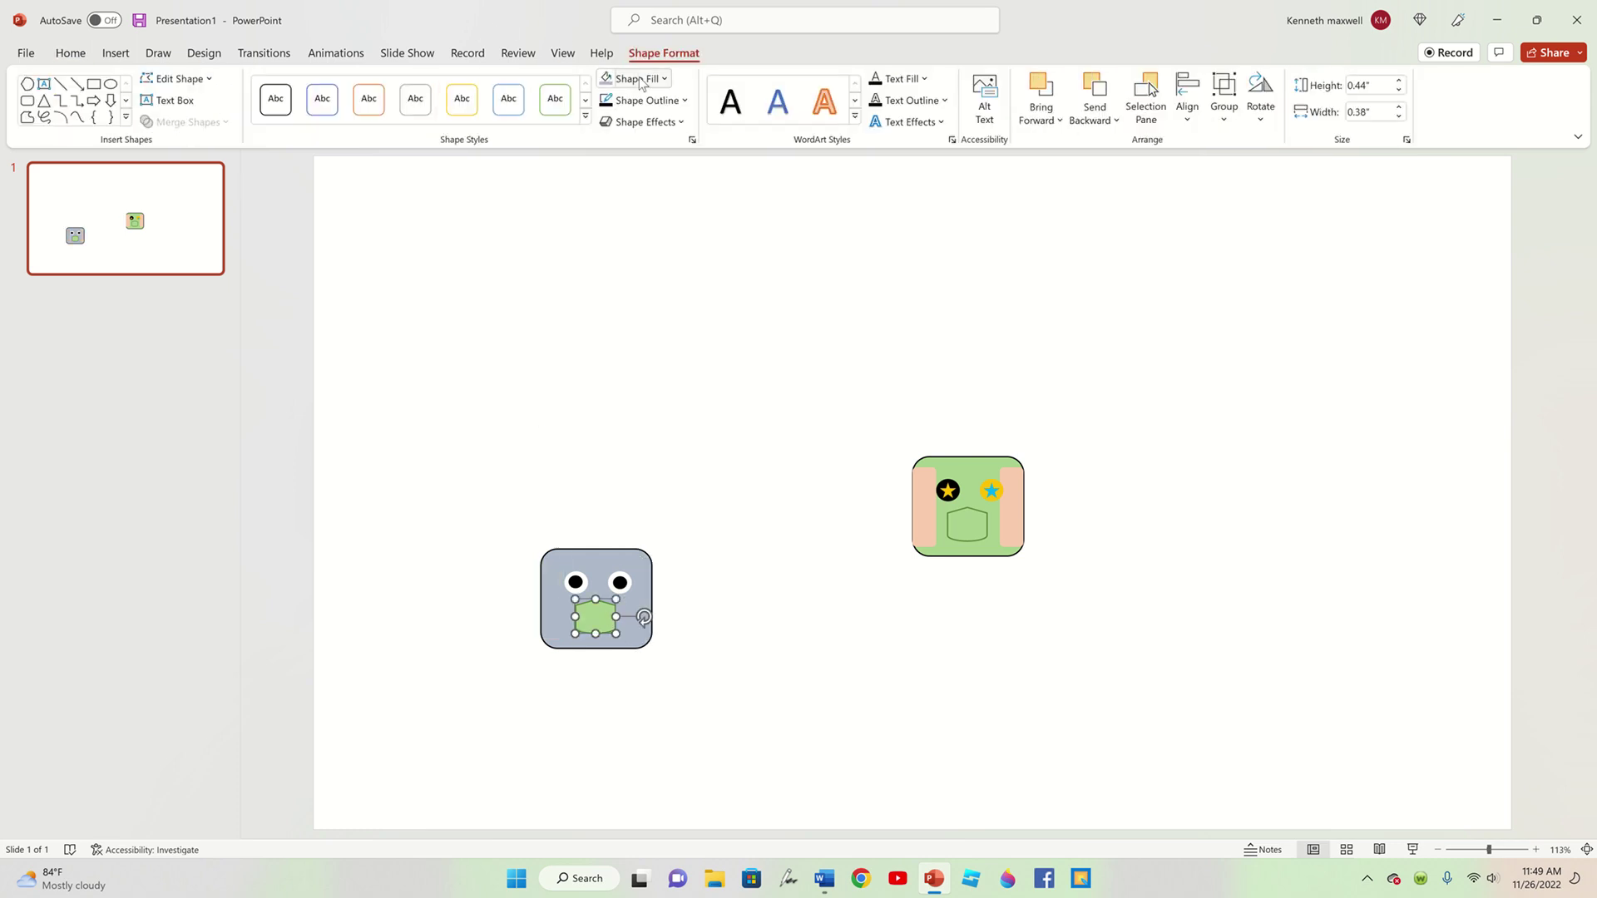
{"action": "left_click", "coordinate": [604, 80]}
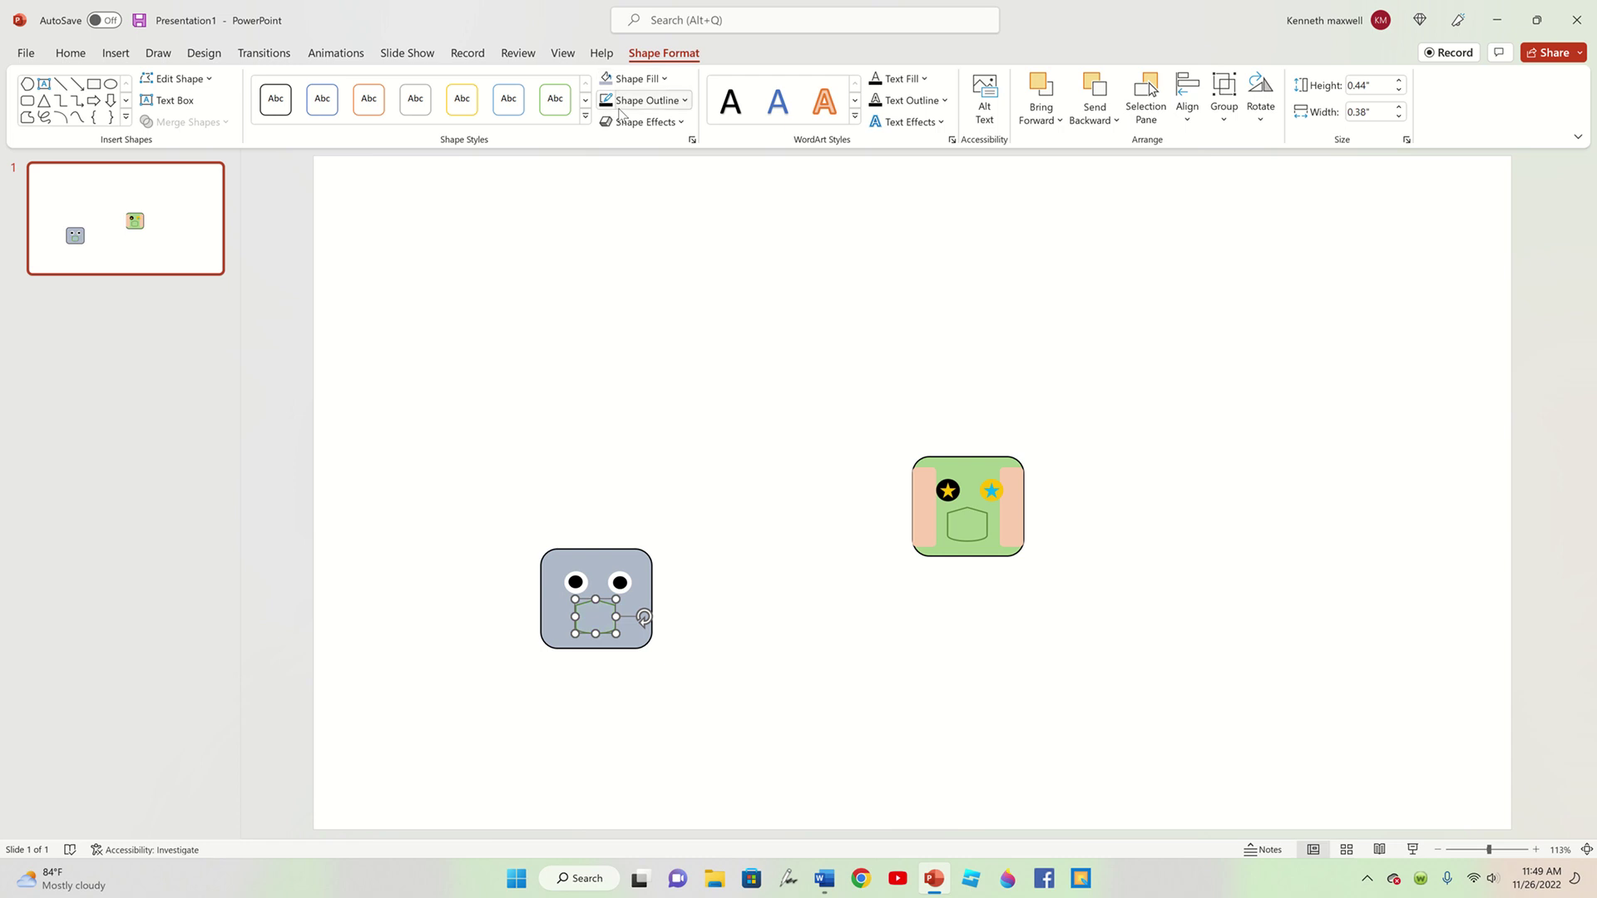
{"action": "left_click", "coordinate": [706, 329]}
- Give the unfilled mouth a blue outline
{"action": "left_click", "coordinate": [576, 616]}
{"action": "left_click", "coordinate": [645, 100]}
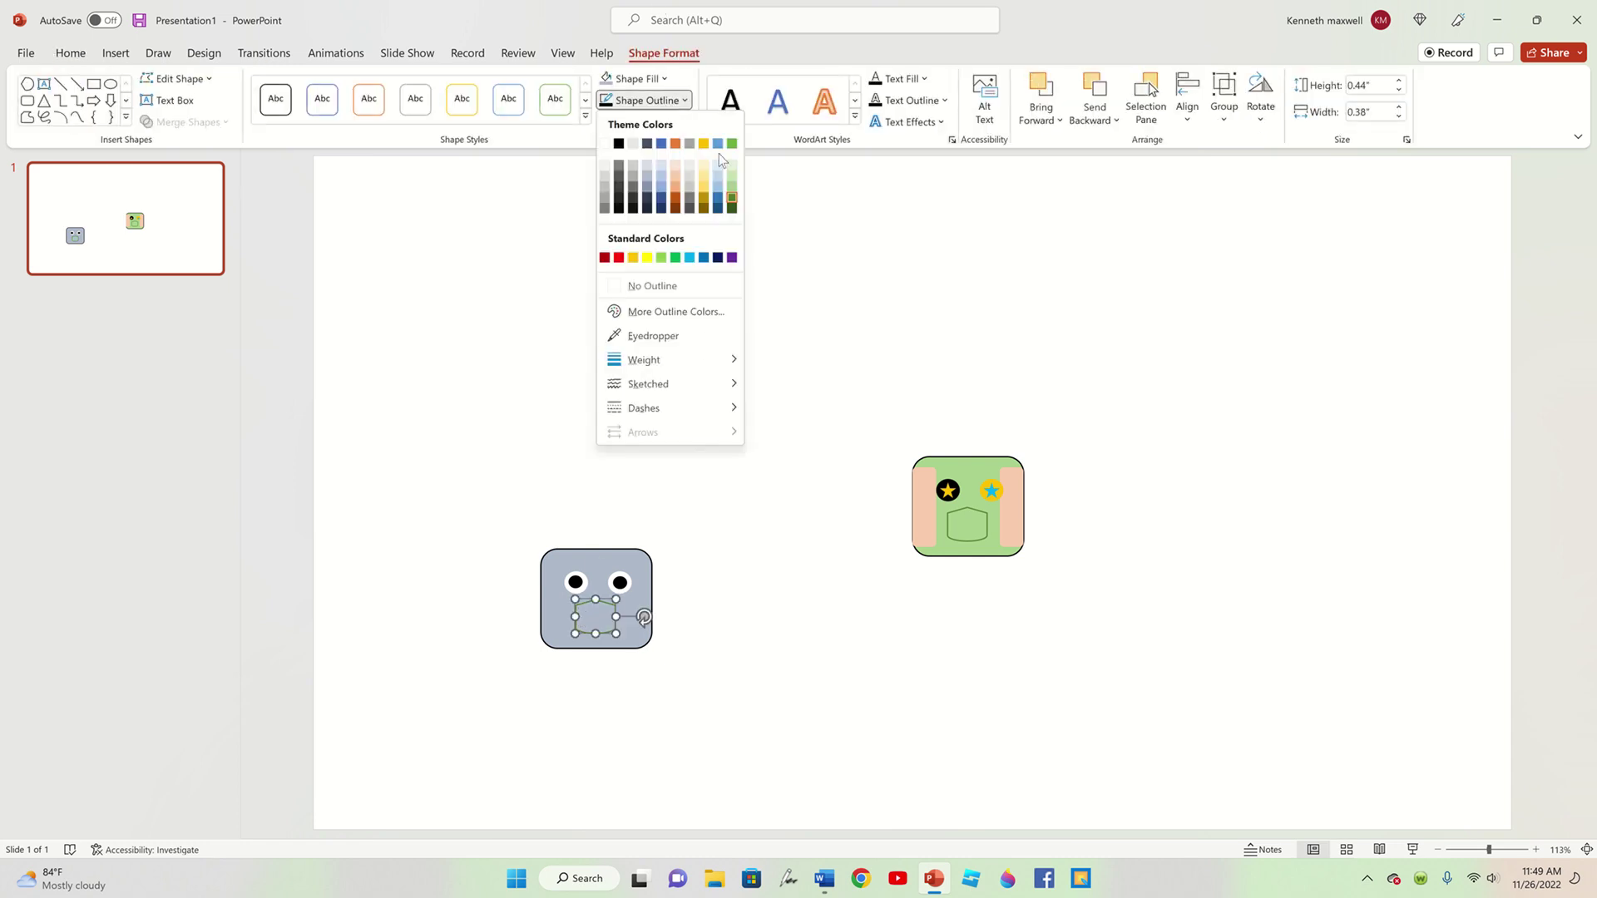
{"action": "left_click", "coordinate": [719, 208]}
{"action": "left_click", "coordinate": [754, 379]}
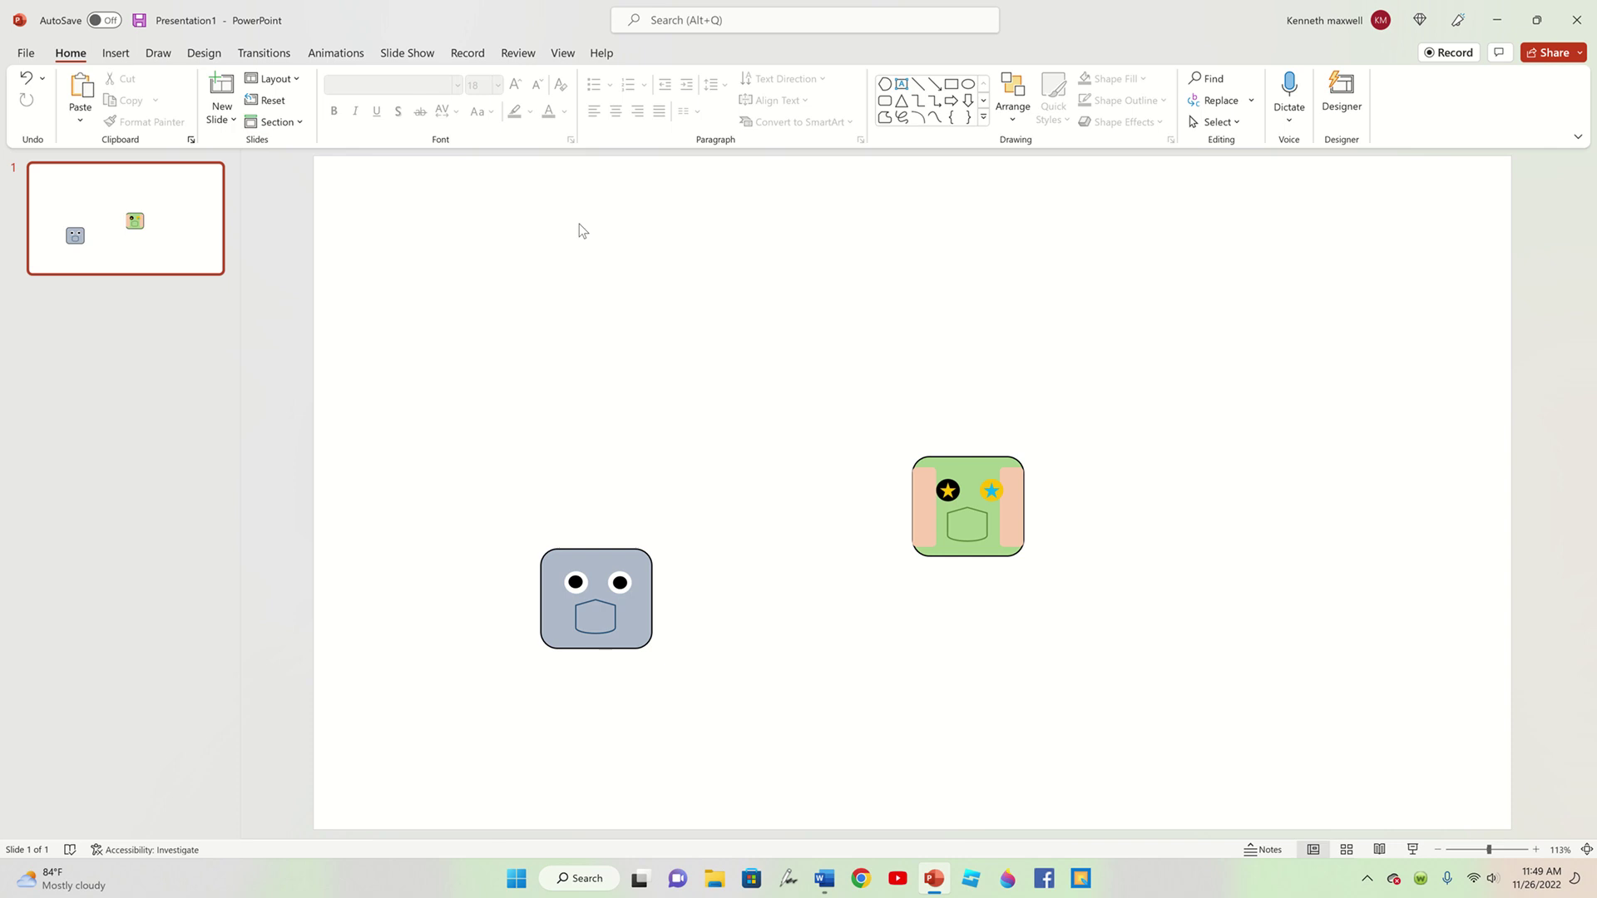
- Group the grey face's parts with Ctrl+G and move it level beside the green face
{"action": "left_click_drag", "start_coordinate": [433, 425], "coordinate": [776, 726]}
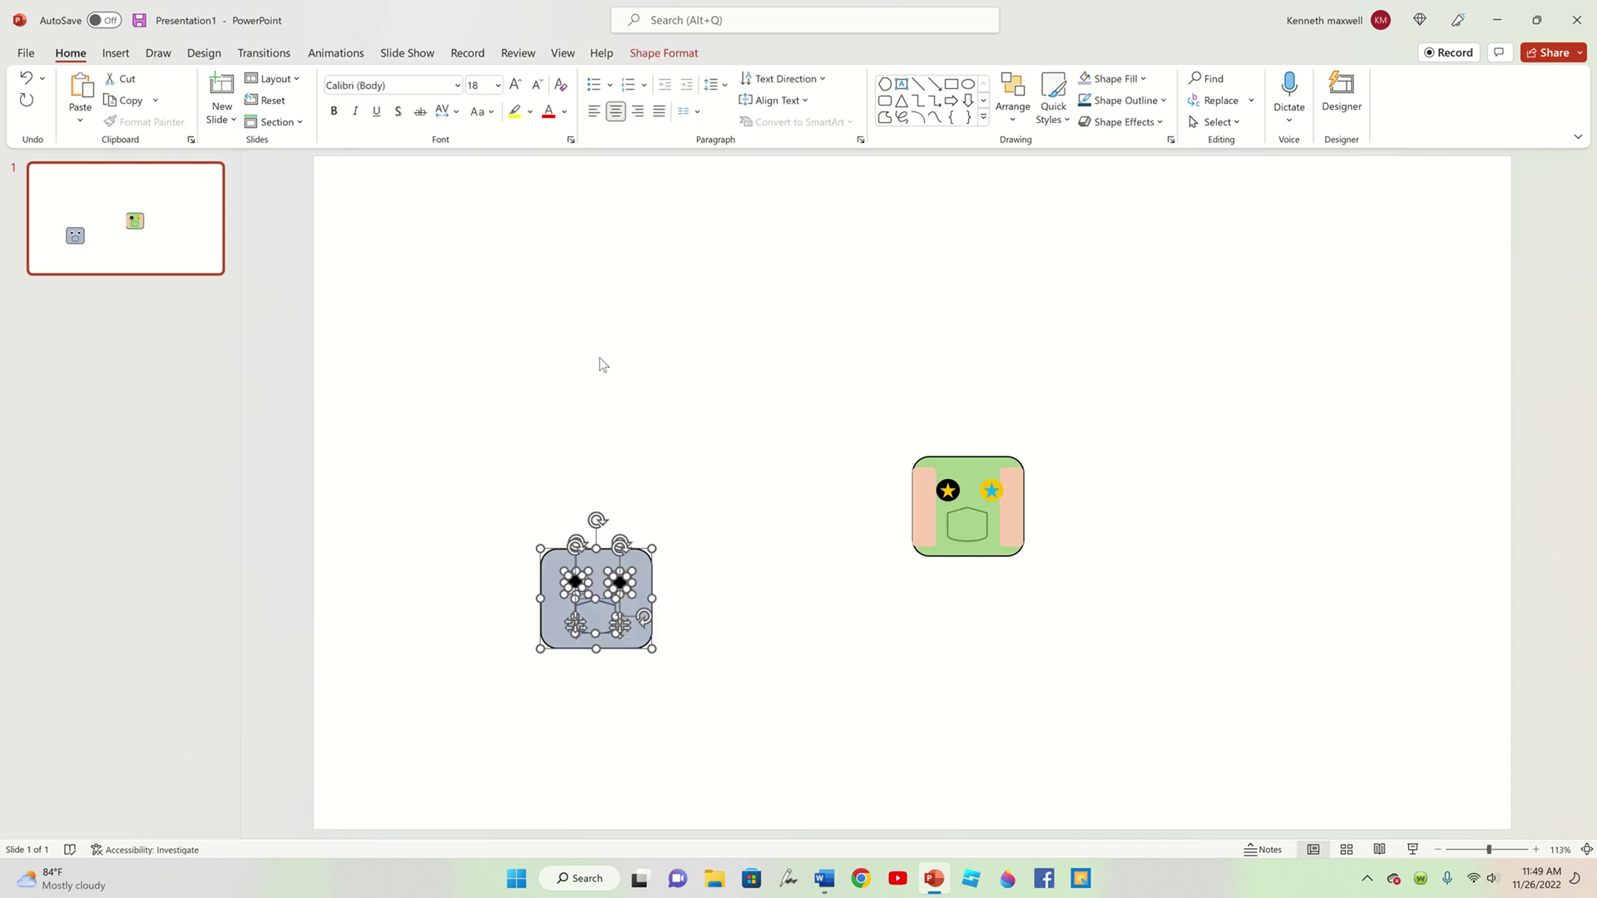
{"action": "key", "text": "ctrl+g"}
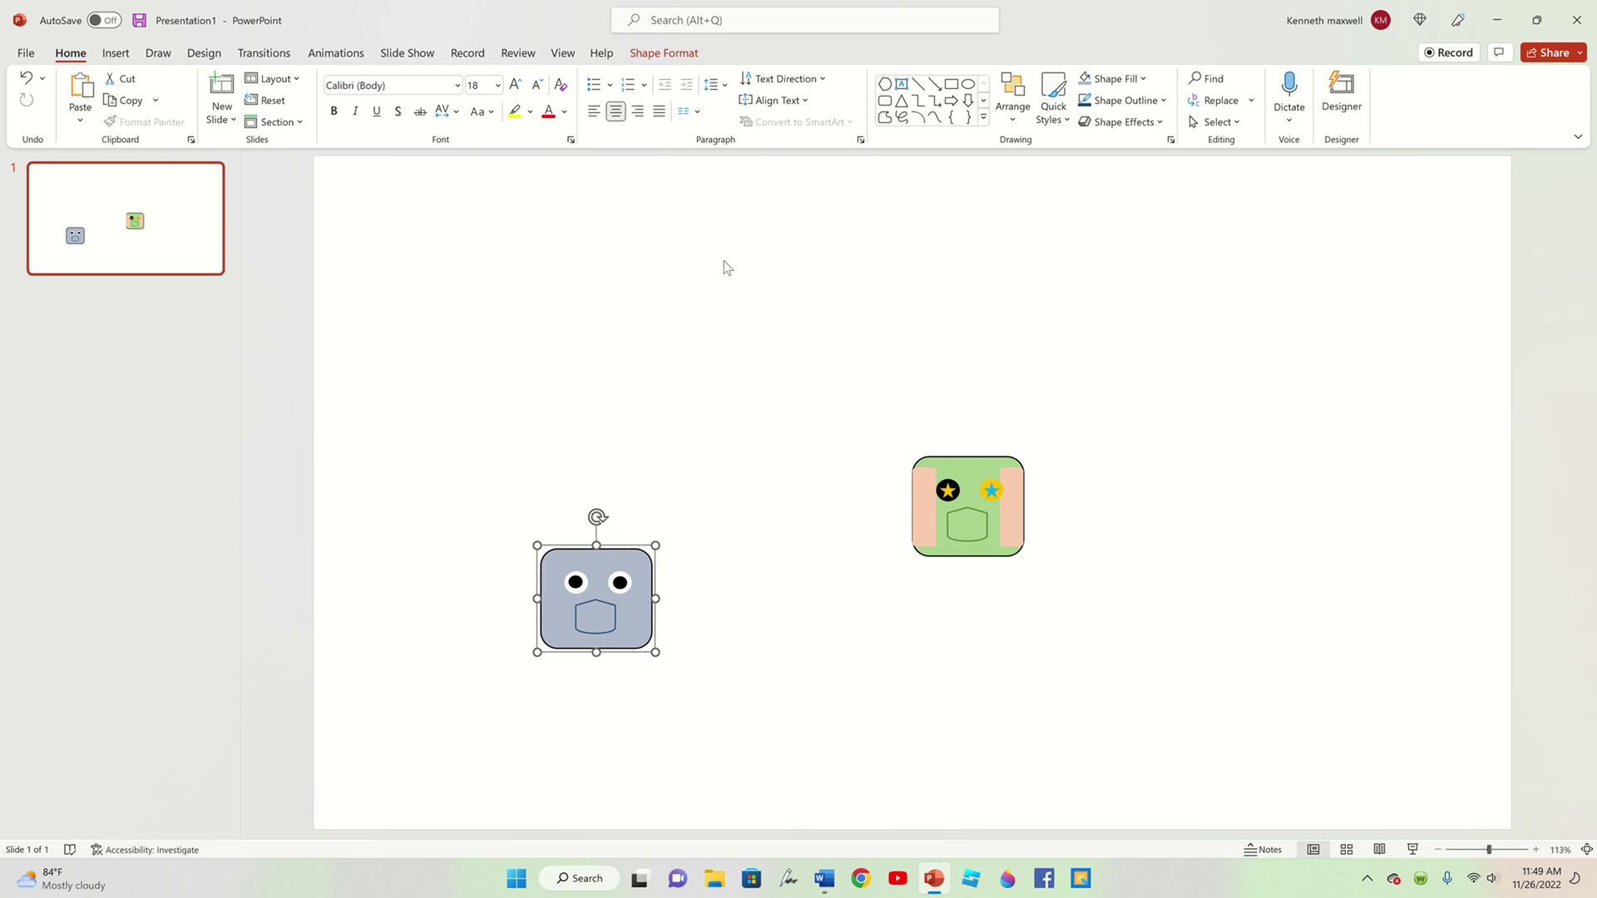
{"action": "left_click_drag", "start_coordinate": [628, 623], "coordinate": [767, 535]}
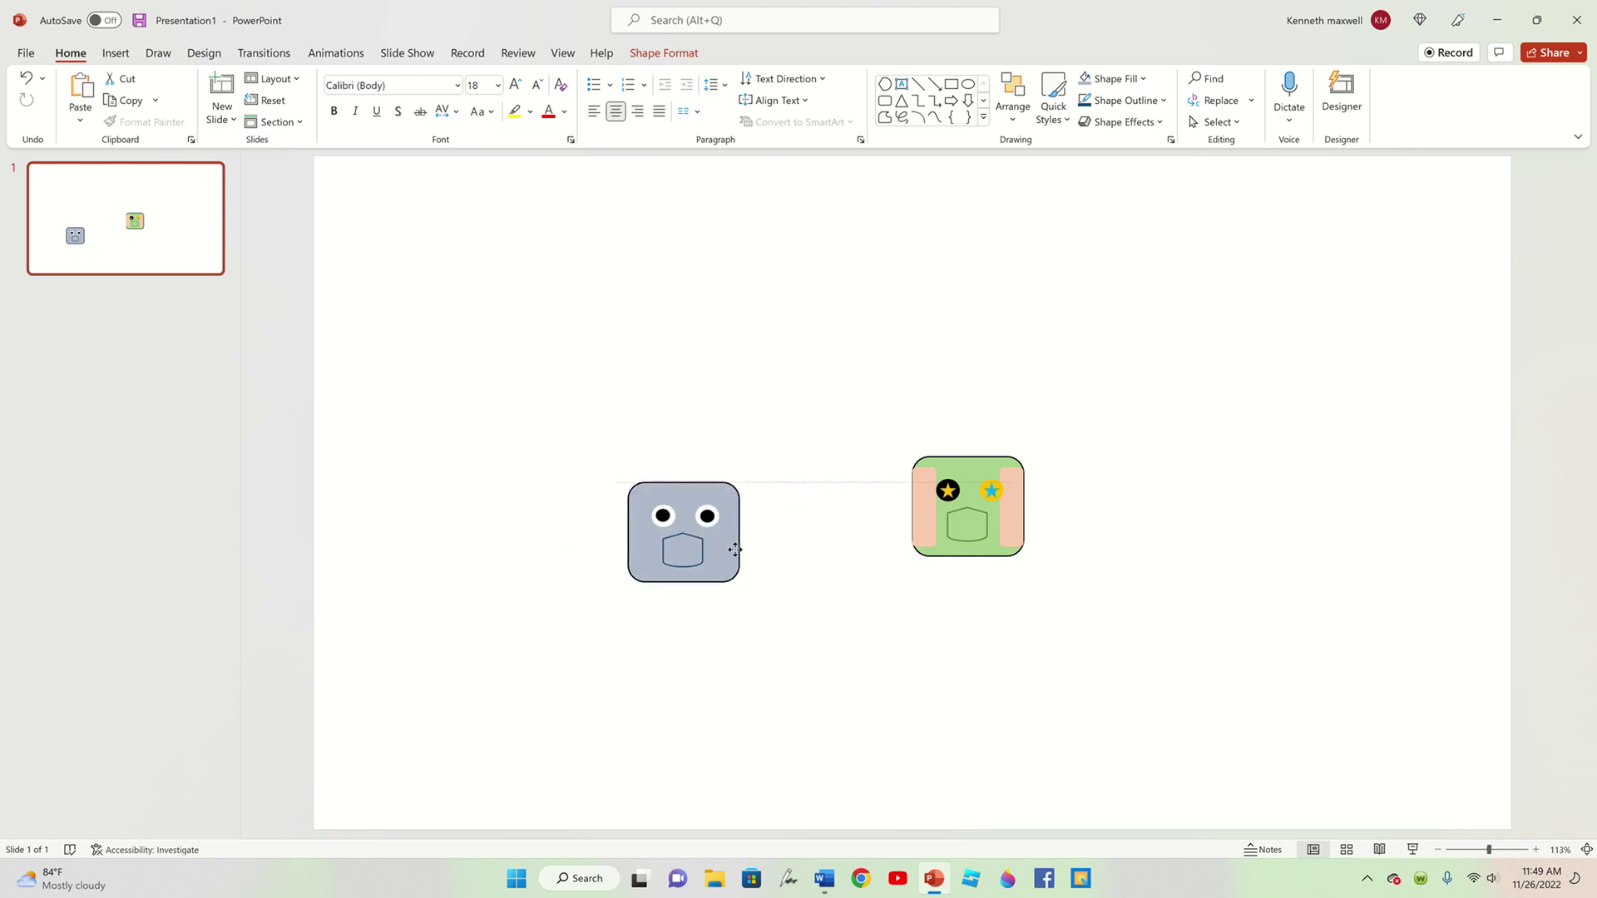
{"action": "left_click", "coordinate": [377, 356]}
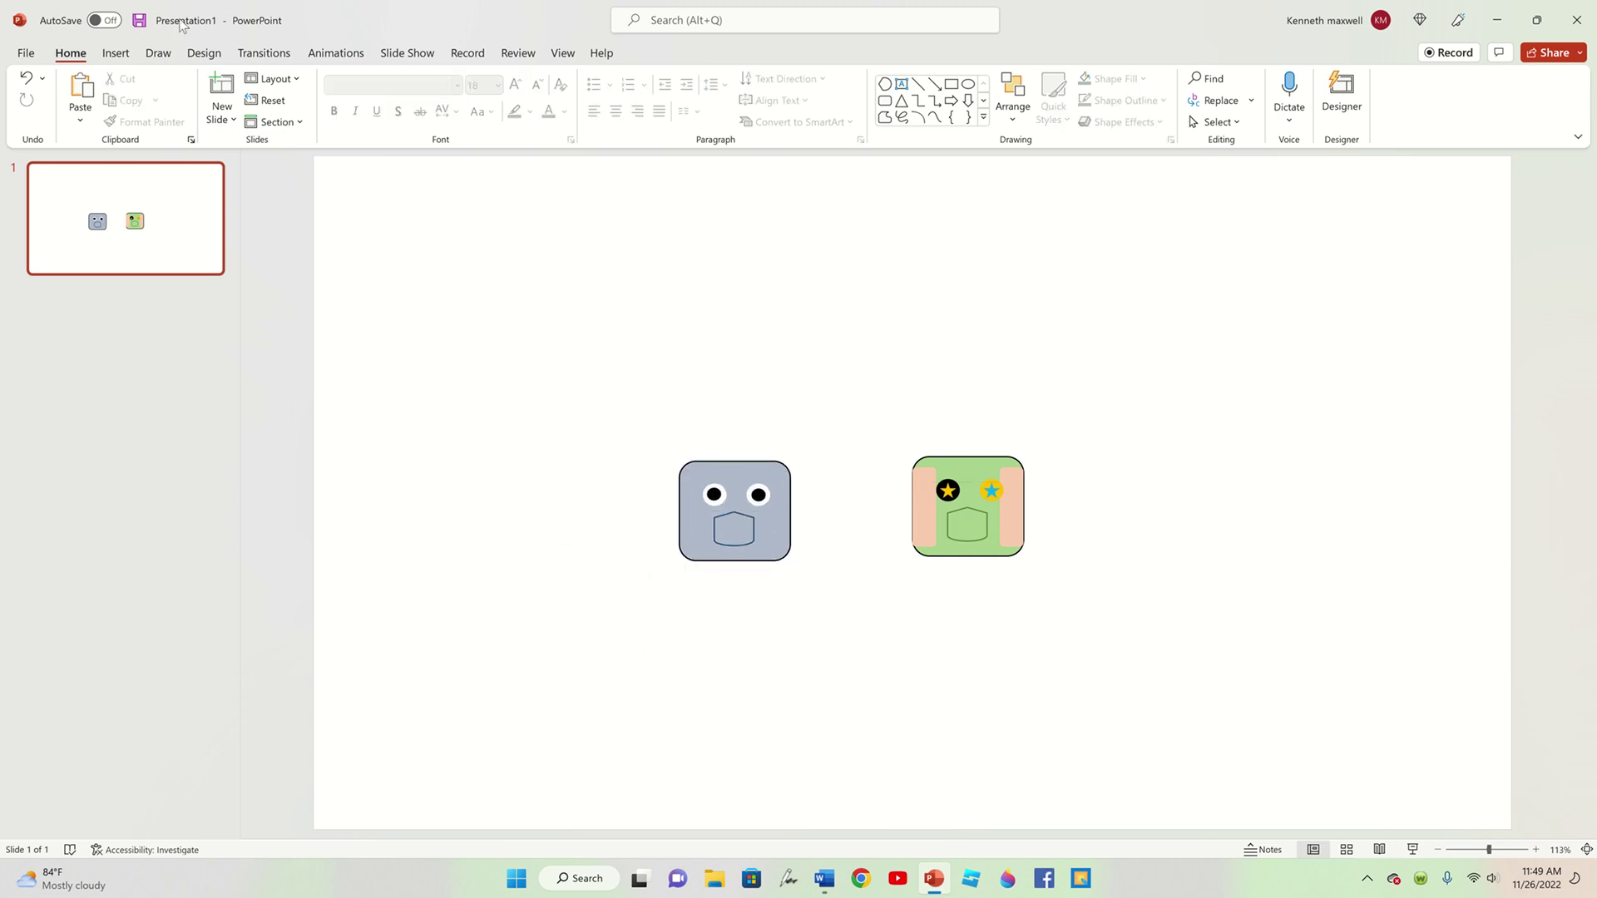
{"action": "left_click", "coordinate": [116, 52]}
{"action": "left_click", "coordinate": [280, 96]}
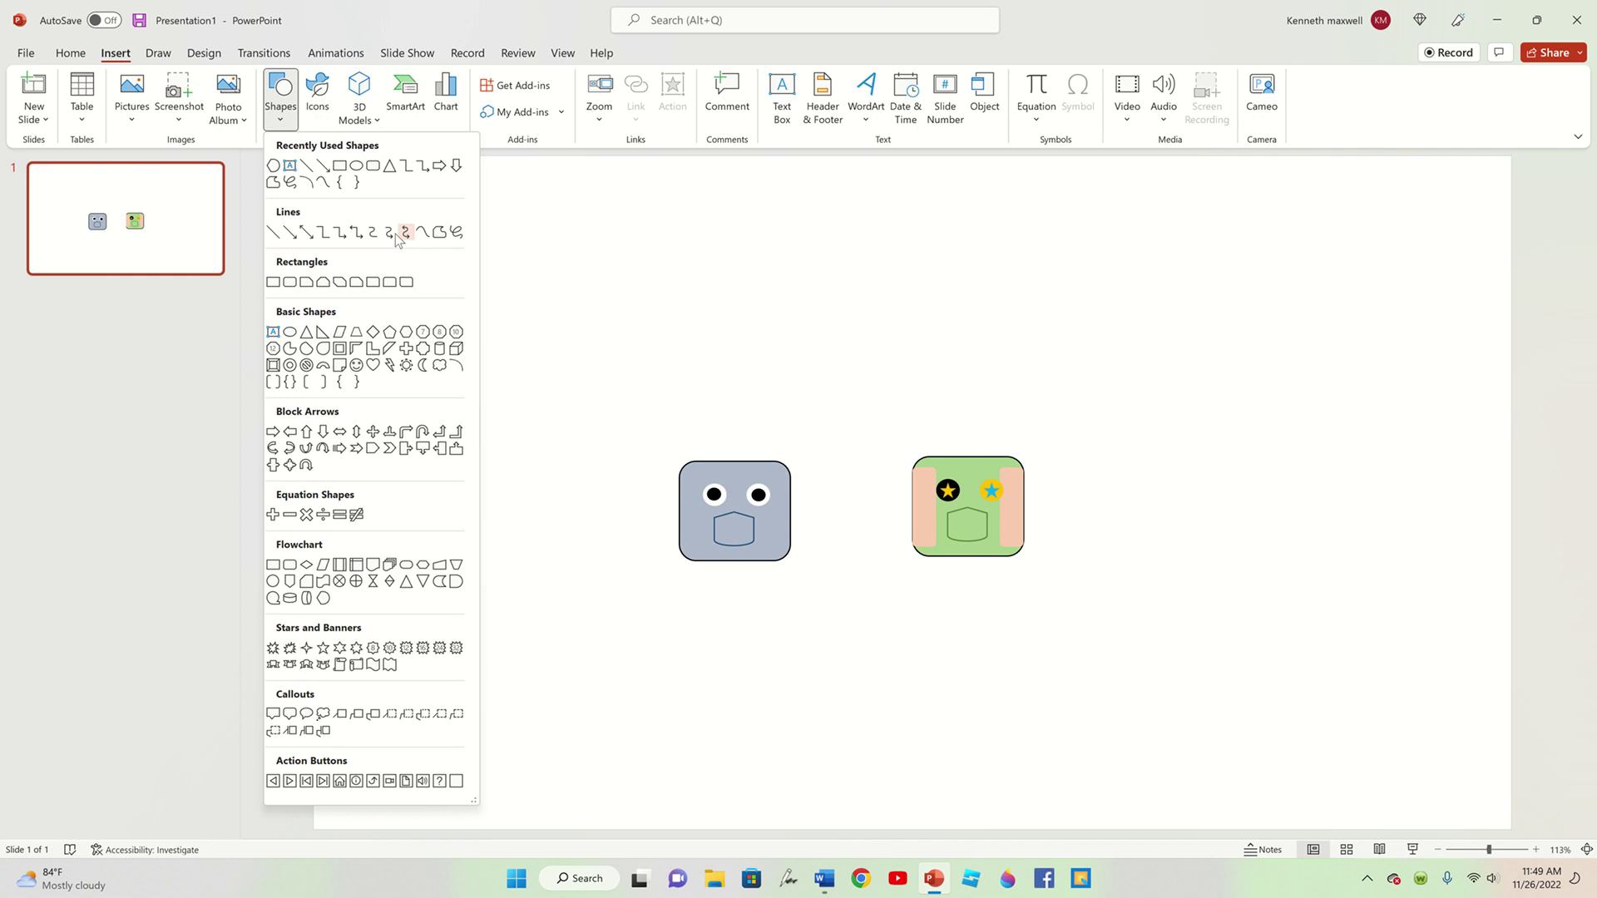
- Draw a brown-filled rounded rectangle at the slide's lower left
{"action": "left_click", "coordinate": [372, 172]}
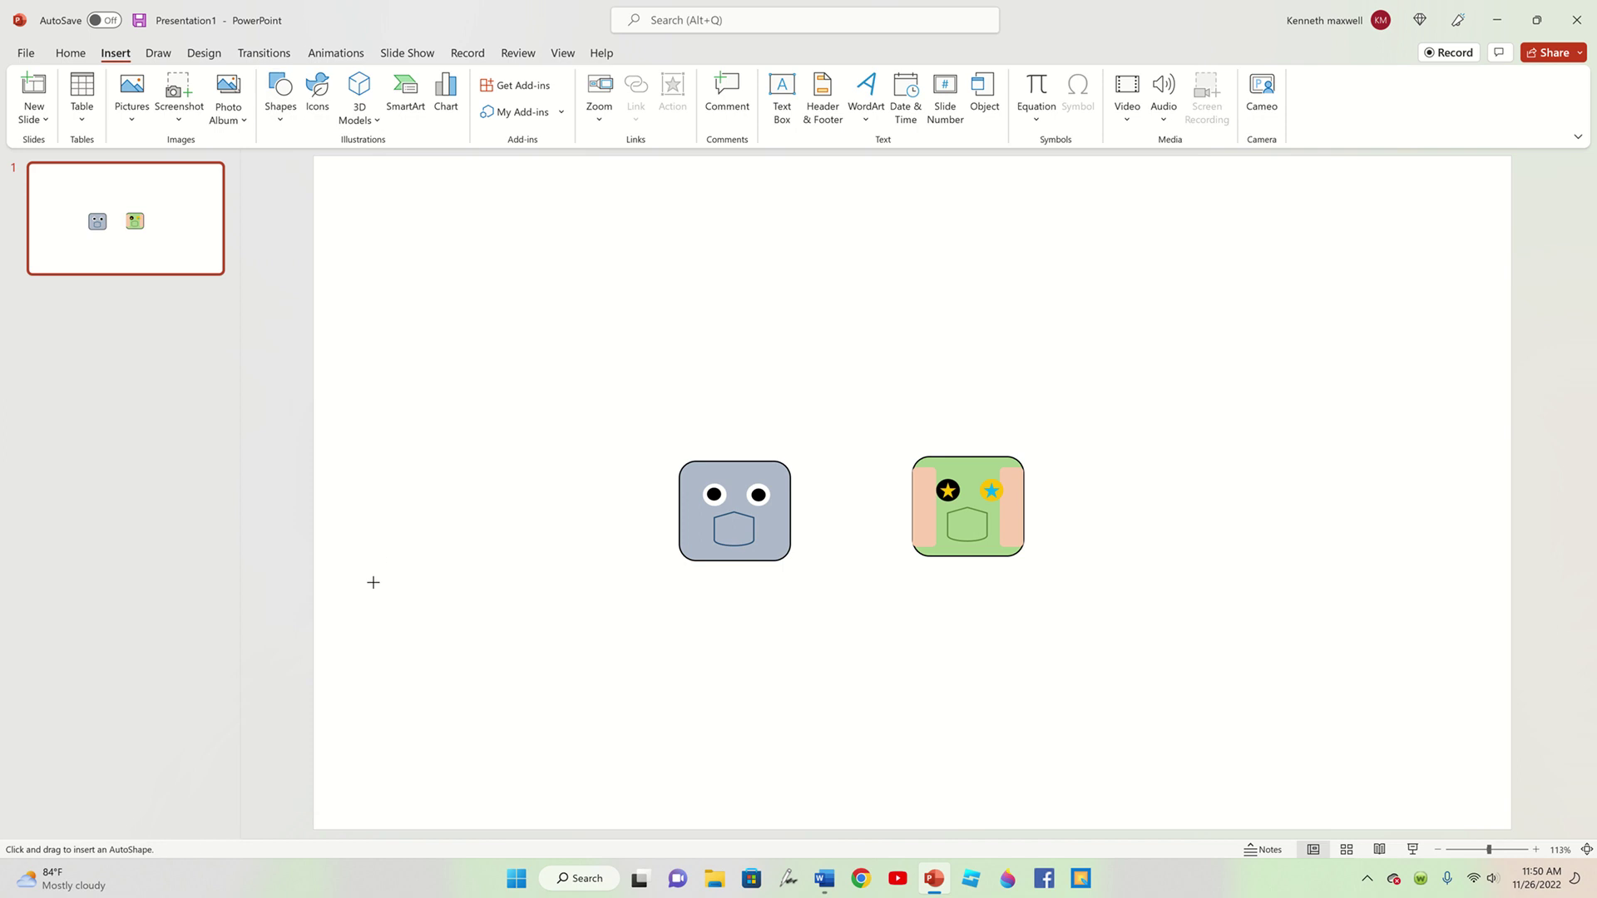
{"action": "left_click_drag", "start_coordinate": [382, 585], "coordinate": [542, 678]}
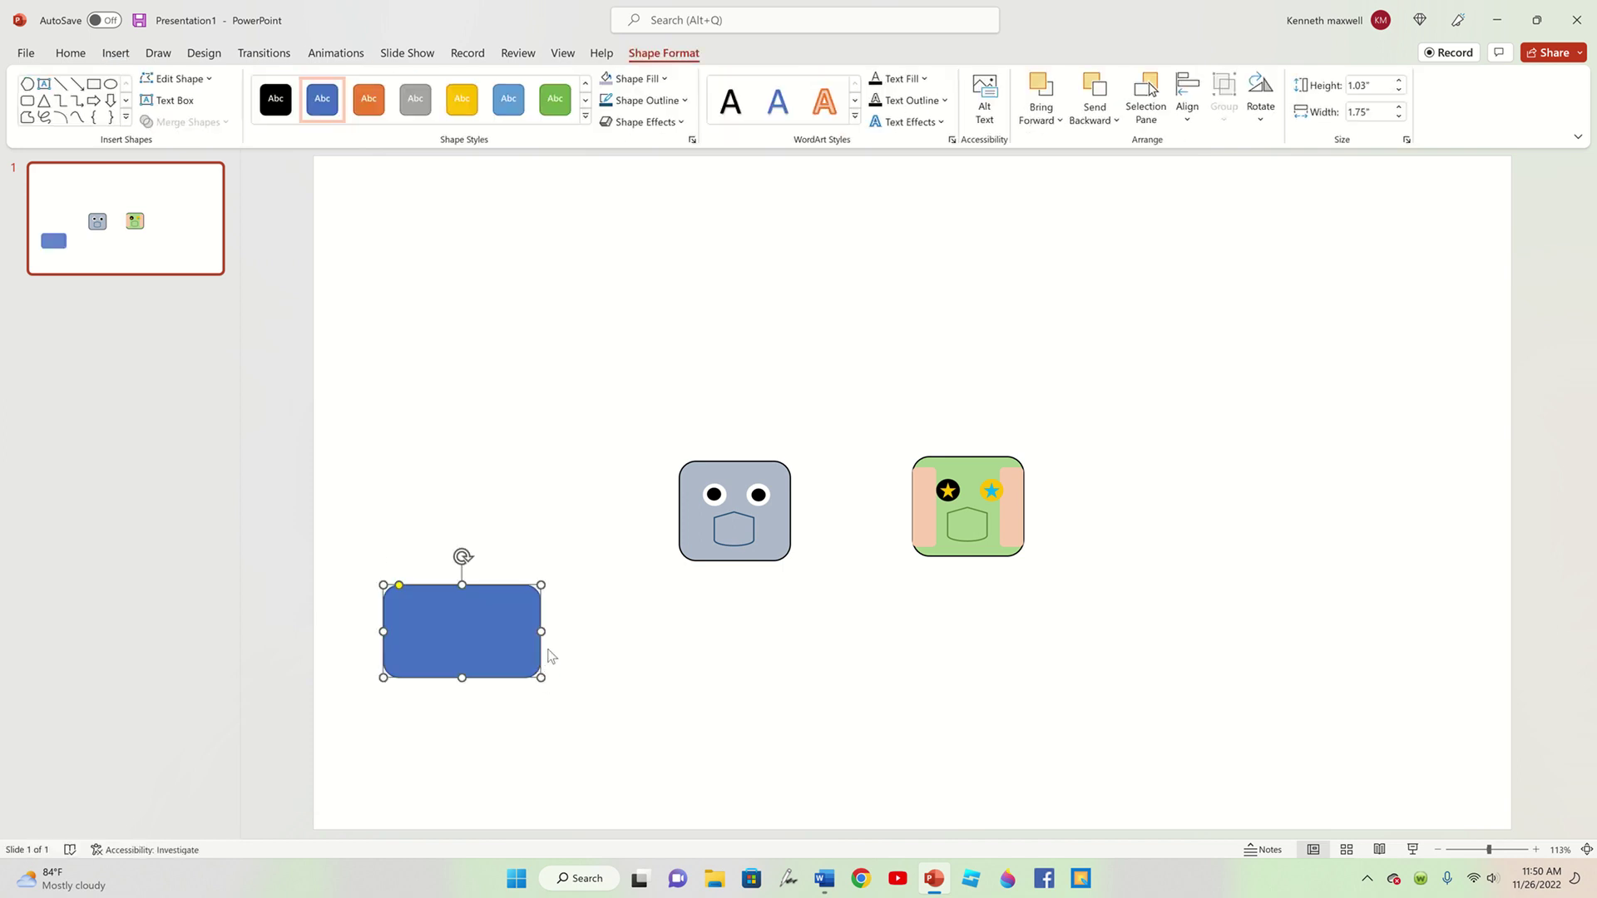
{"action": "left_click", "coordinate": [624, 101]}
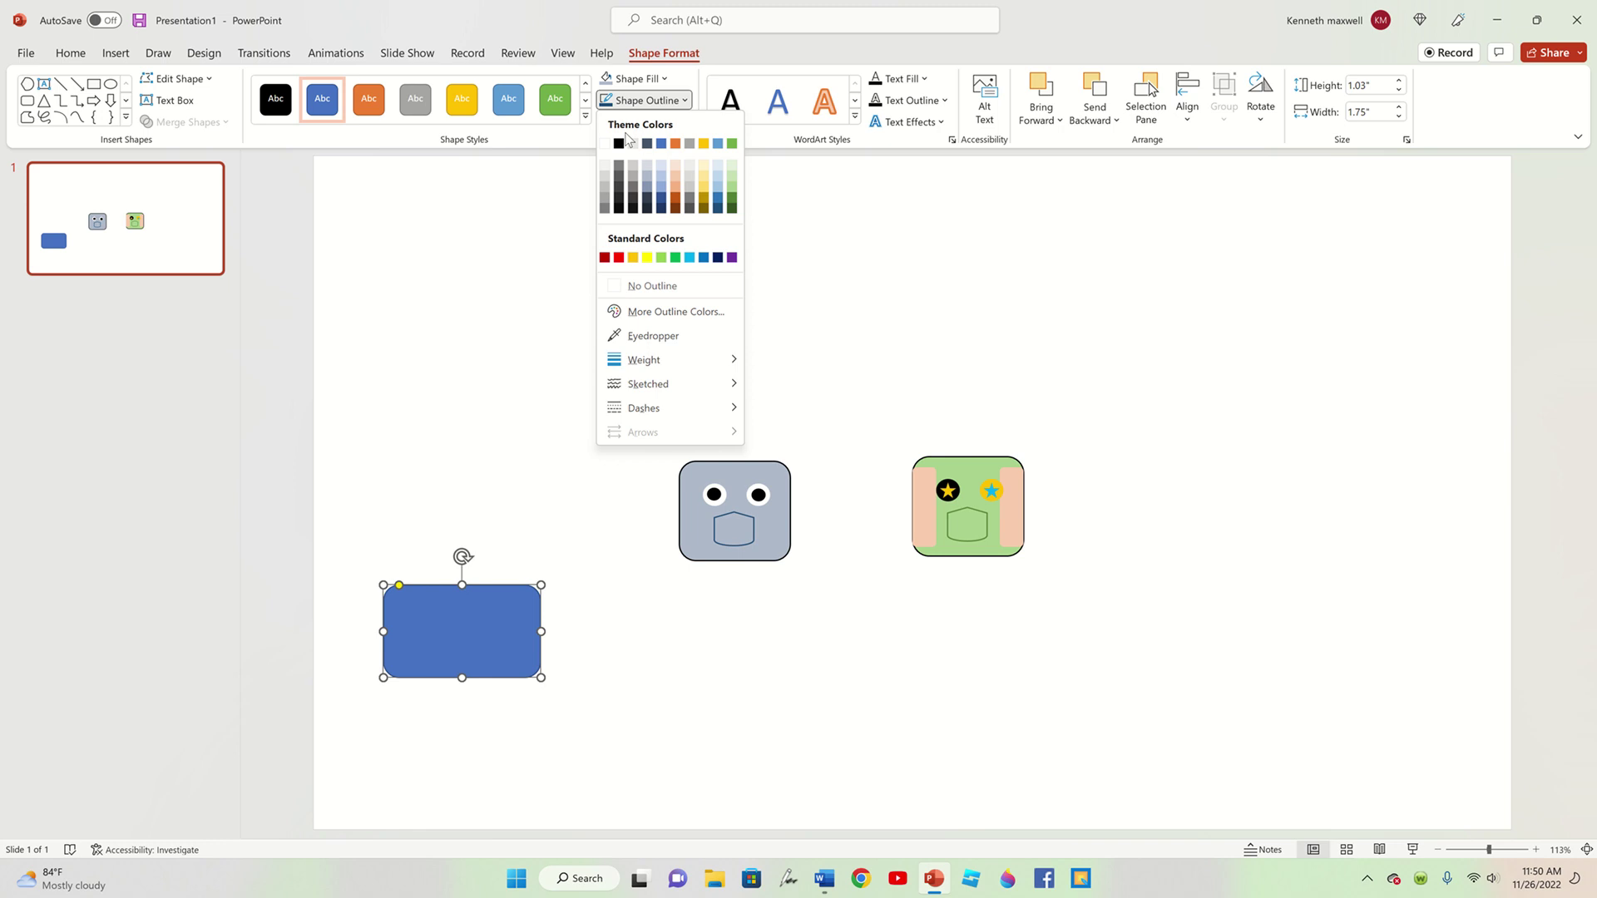
{"action": "left_click", "coordinate": [651, 100]}
{"action": "left_click", "coordinate": [637, 78]}
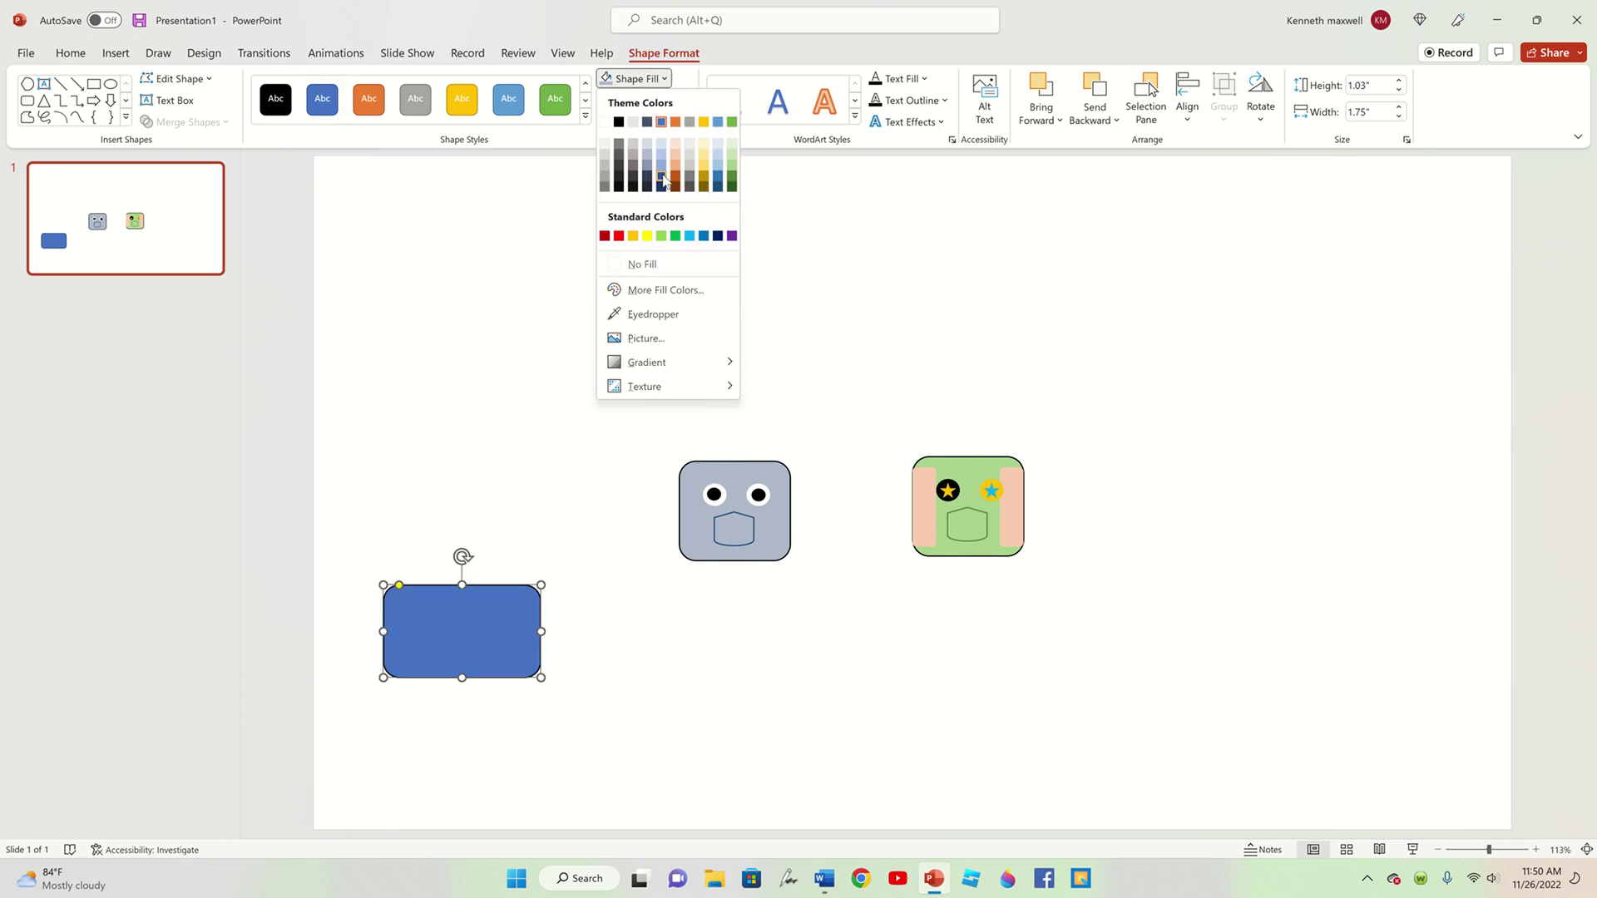
{"action": "left_click", "coordinate": [676, 185]}
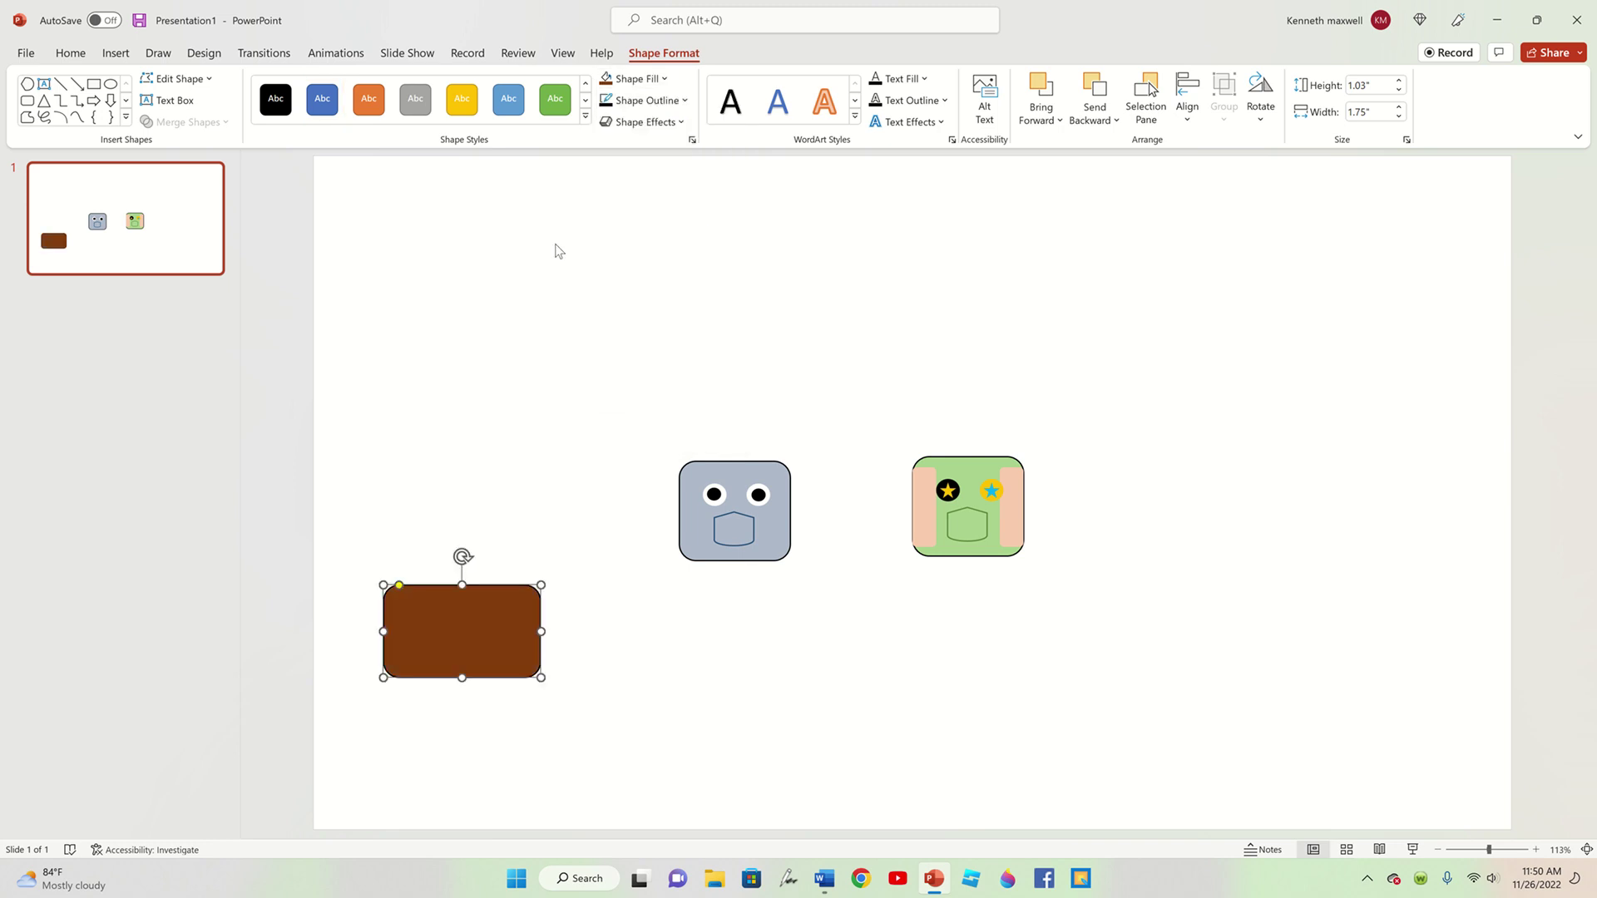
- Duplicate it as an outline-free dark orange copy, shrunk to sit inside the brown rectangle
{"action": "key", "text": "ctrl+d"}
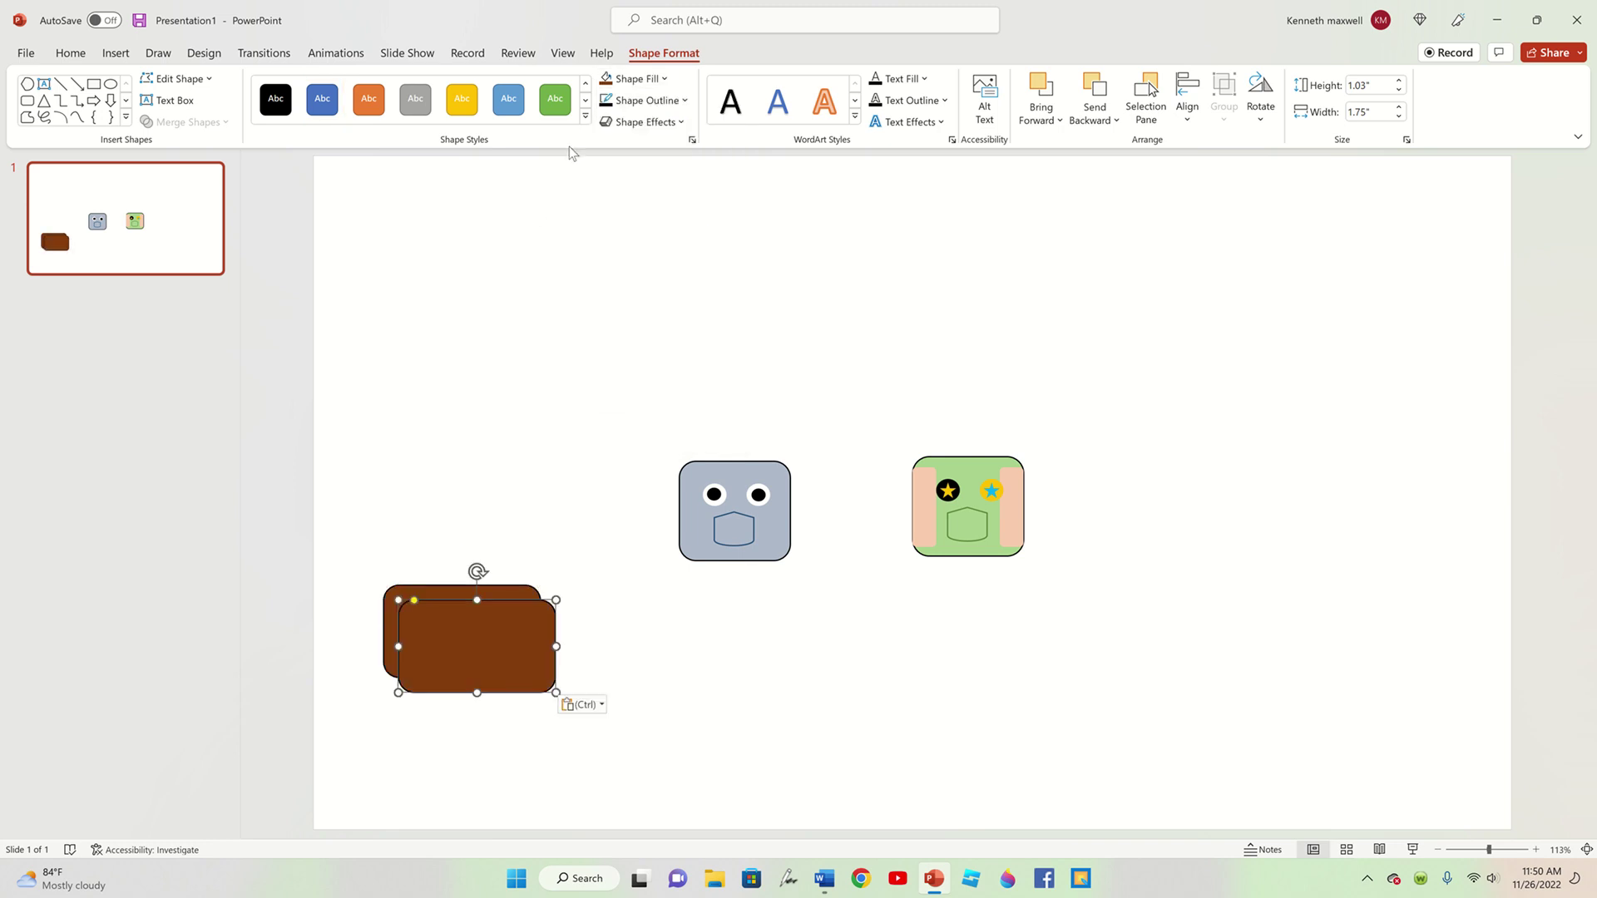
{"action": "left_click", "coordinate": [666, 100]}
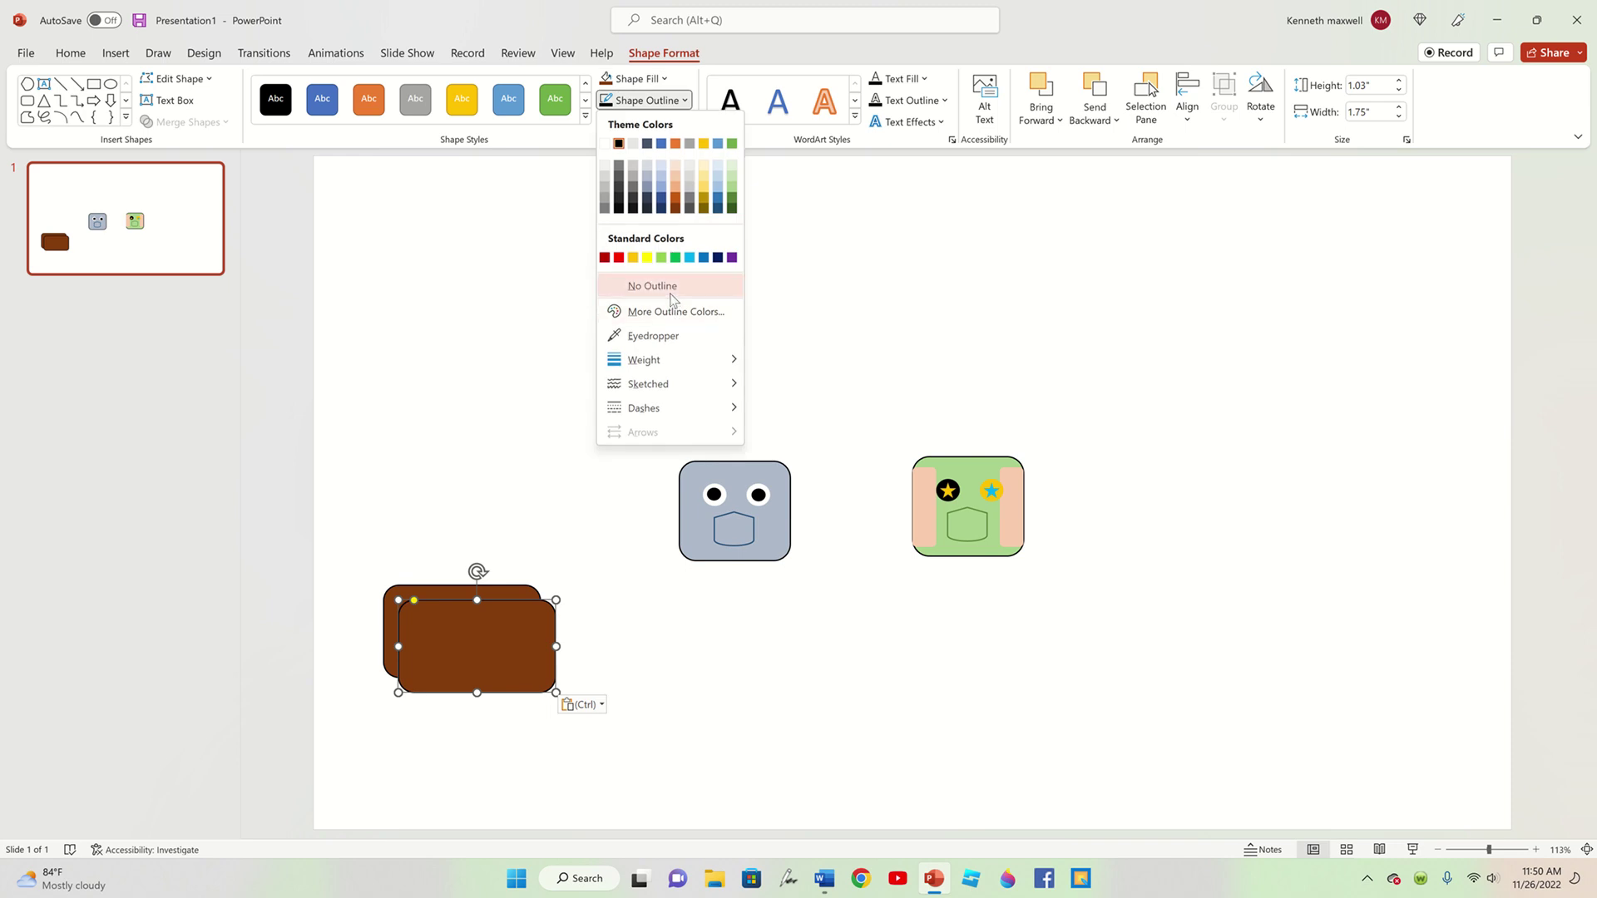
{"action": "left_click", "coordinate": [652, 285]}
{"action": "left_click", "coordinate": [636, 78]}
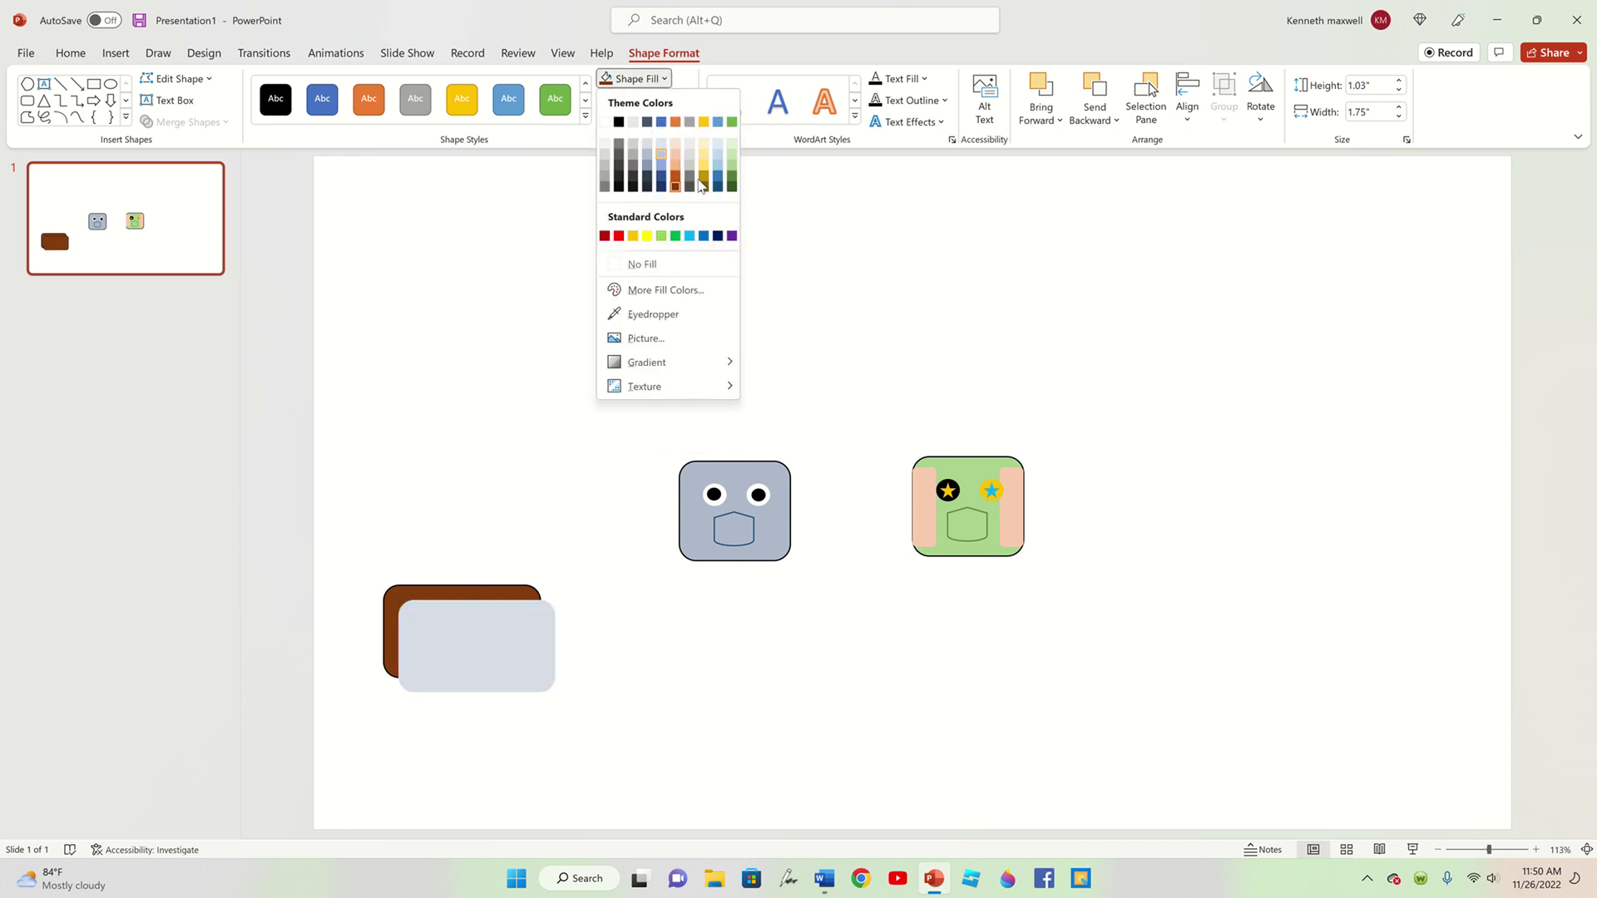
{"action": "left_click", "coordinate": [677, 183]}
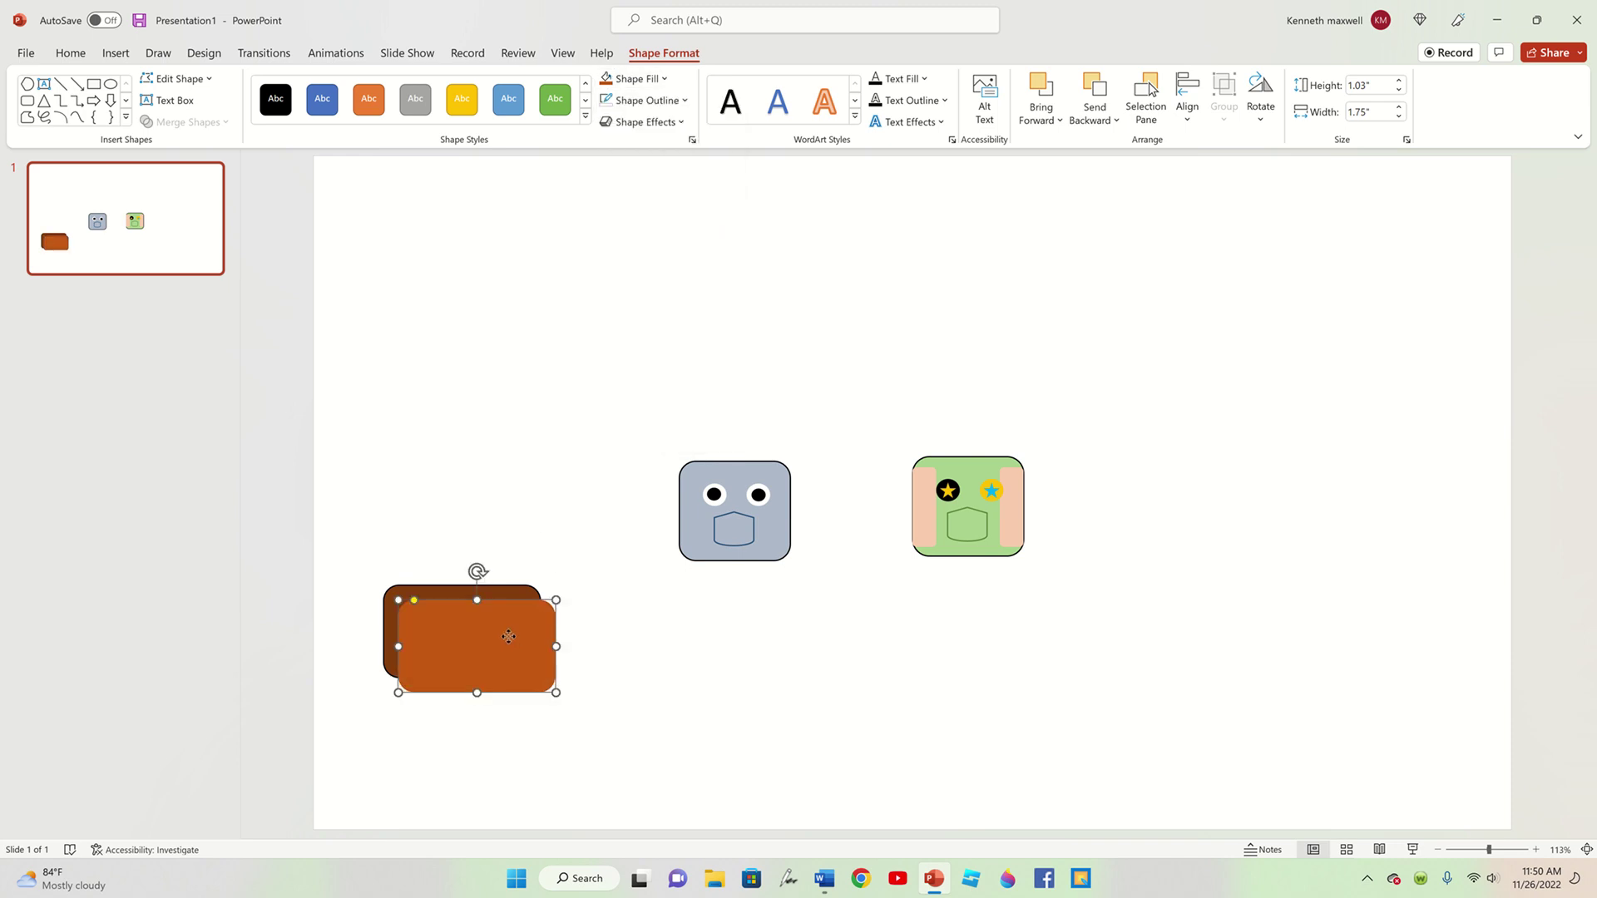
{"action": "left_click_drag", "start_coordinate": [556, 600], "coordinate": [504, 633]}
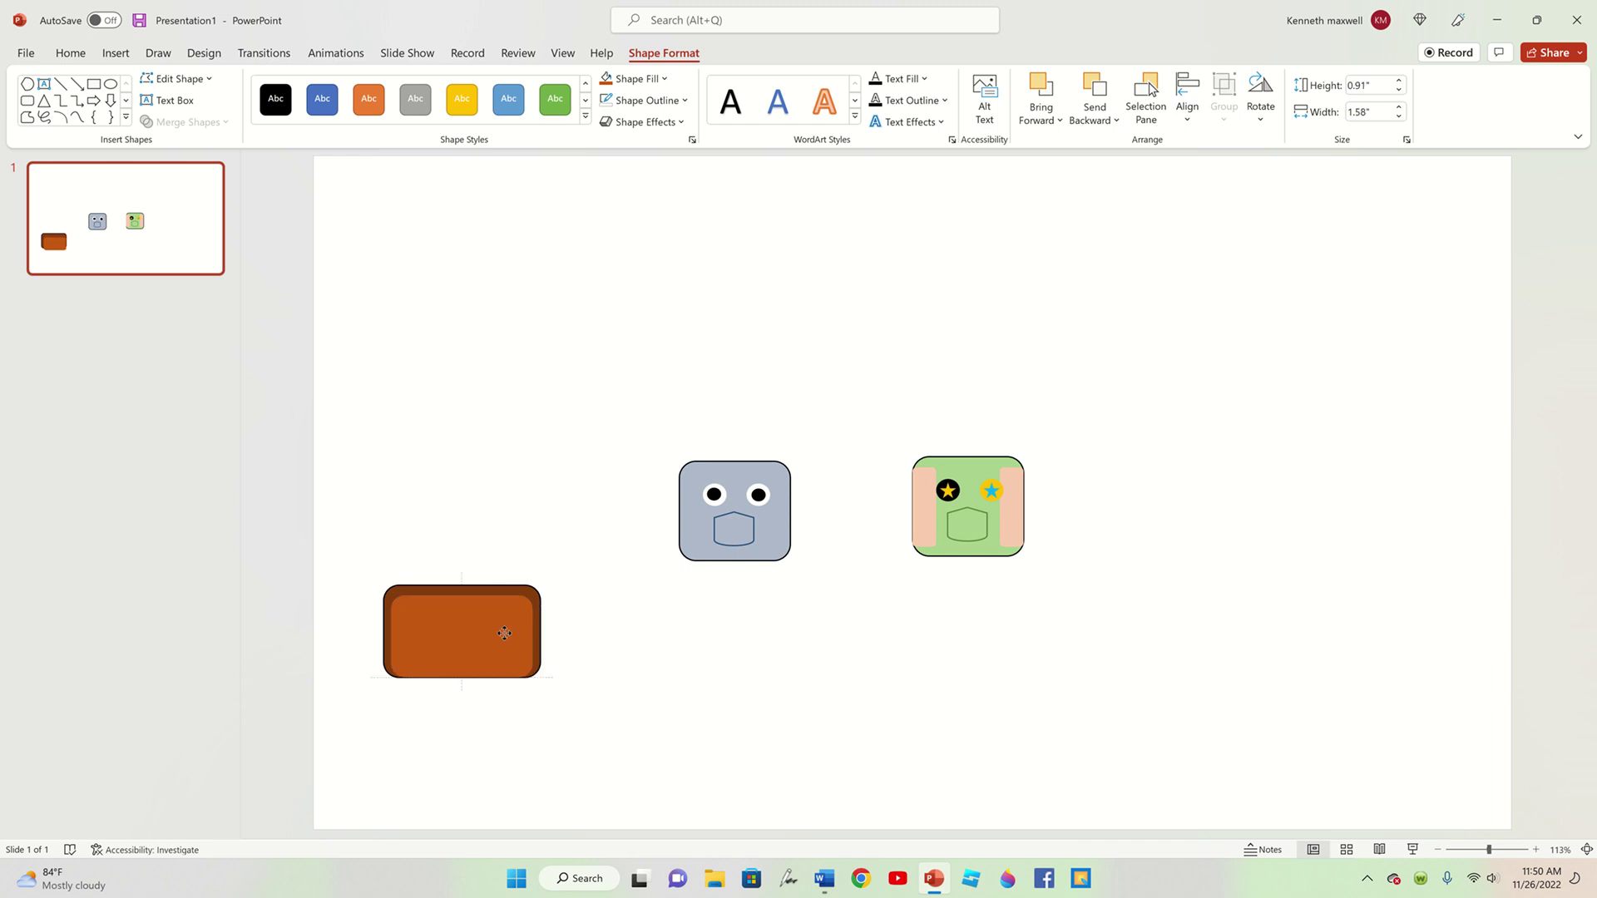
{"action": "left_click", "coordinate": [337, 517]}
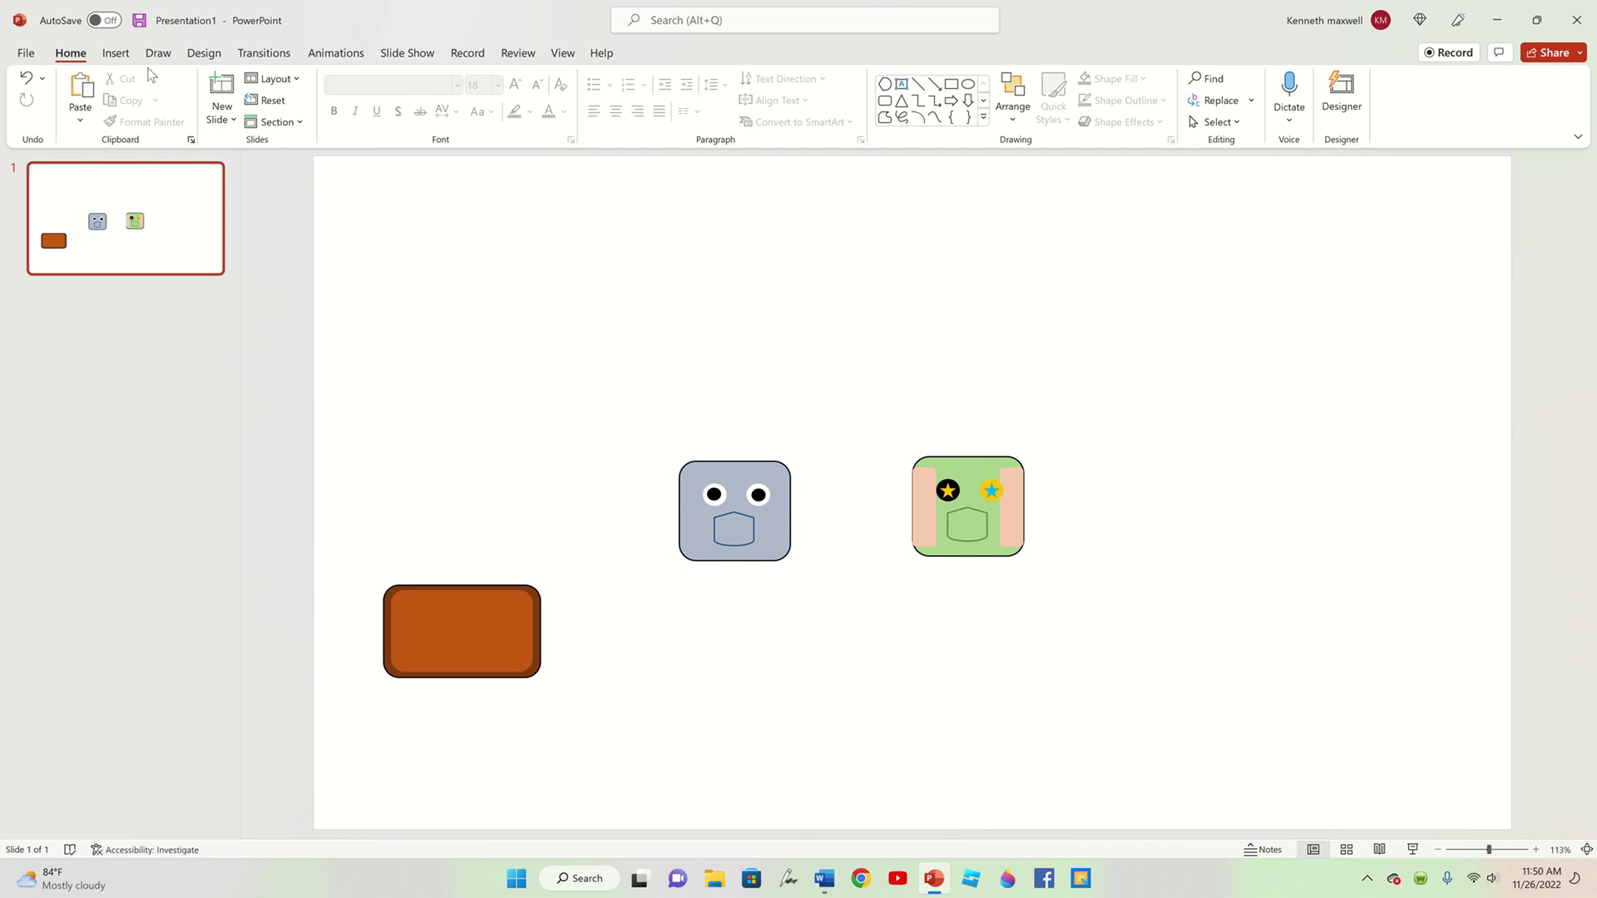
- Add a text box reading 'BOX' and centre it on the orange rectangle
{"action": "left_click", "coordinate": [115, 53]}
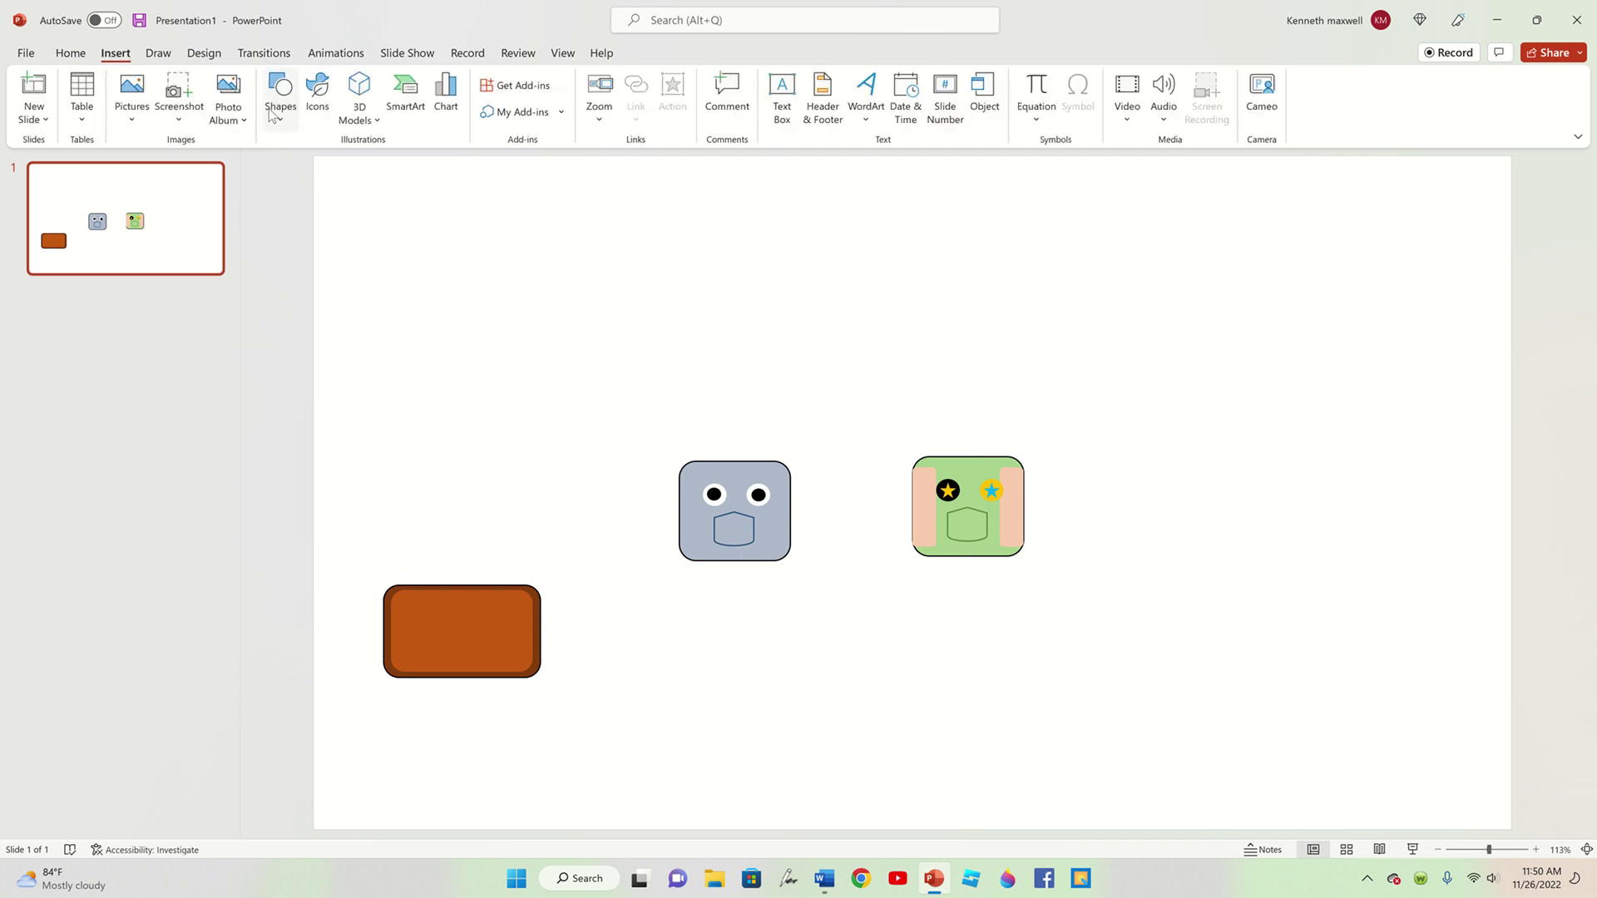
{"action": "left_click", "coordinate": [782, 104]}
{"action": "left_click", "coordinate": [605, 471]}
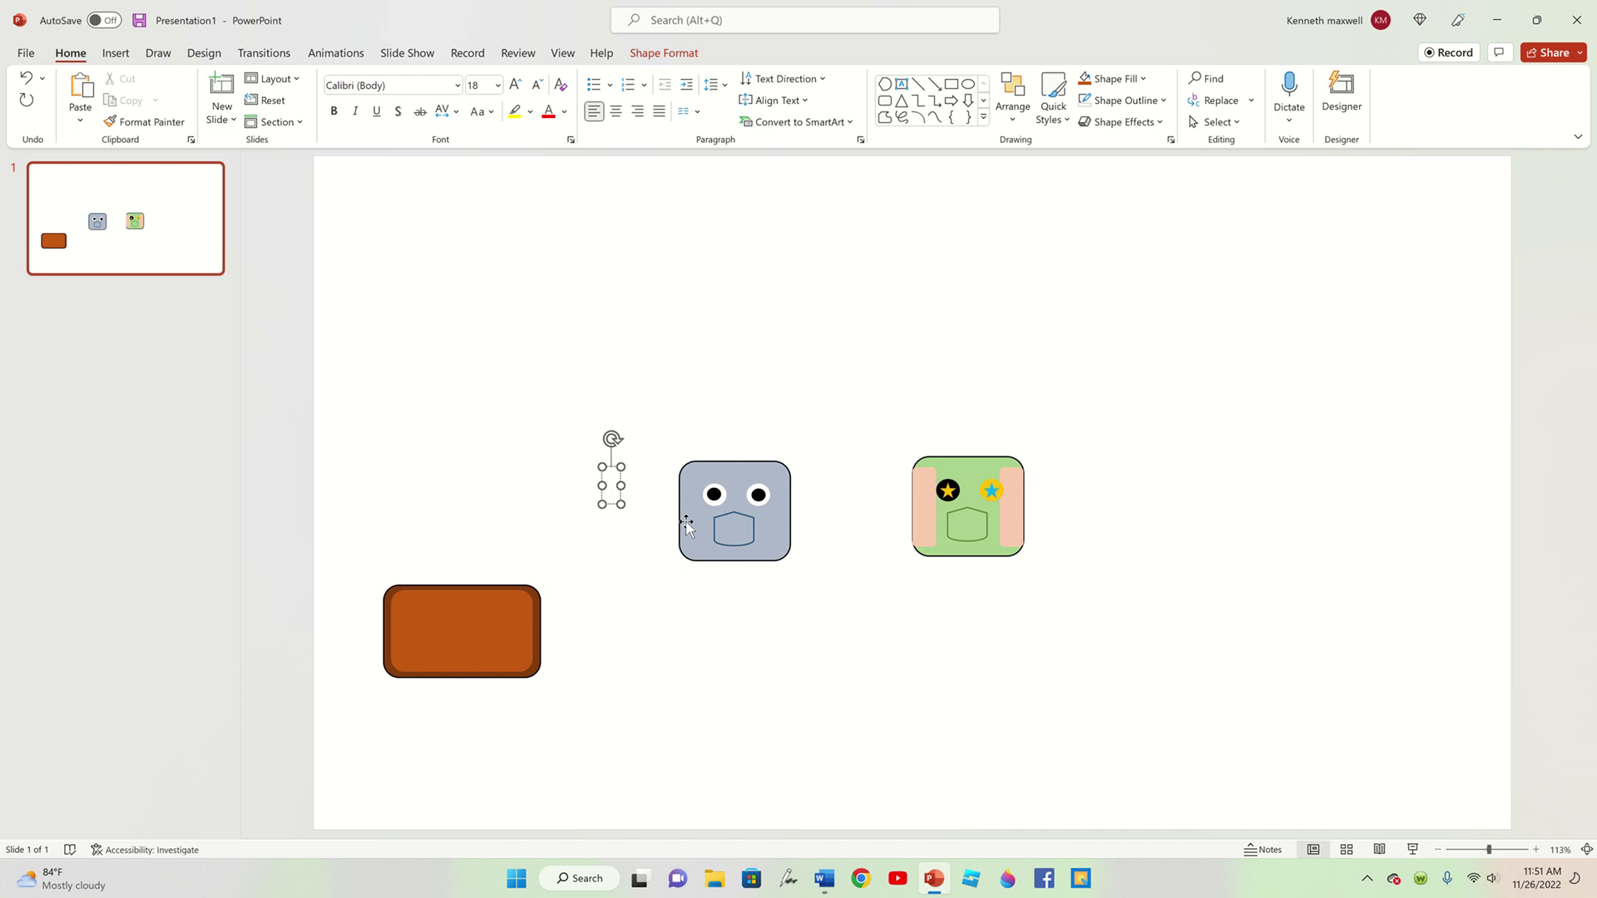
{"action": "type", "text": "BOX"}
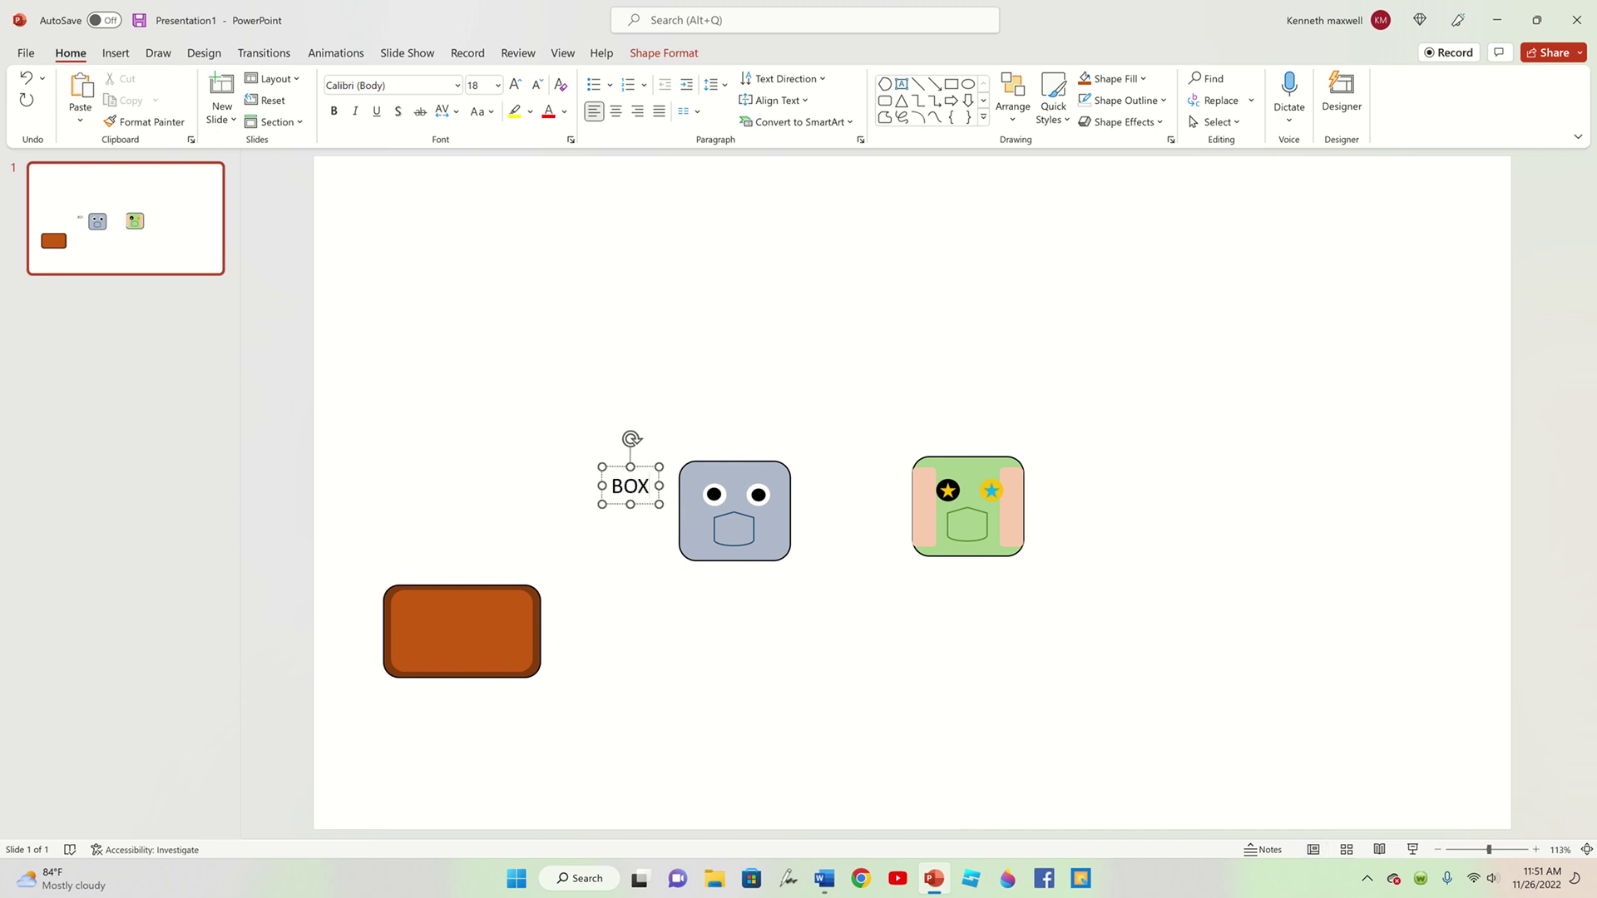
{"action": "left_click_drag", "start_coordinate": [646, 501], "coordinate": [562, 540]}
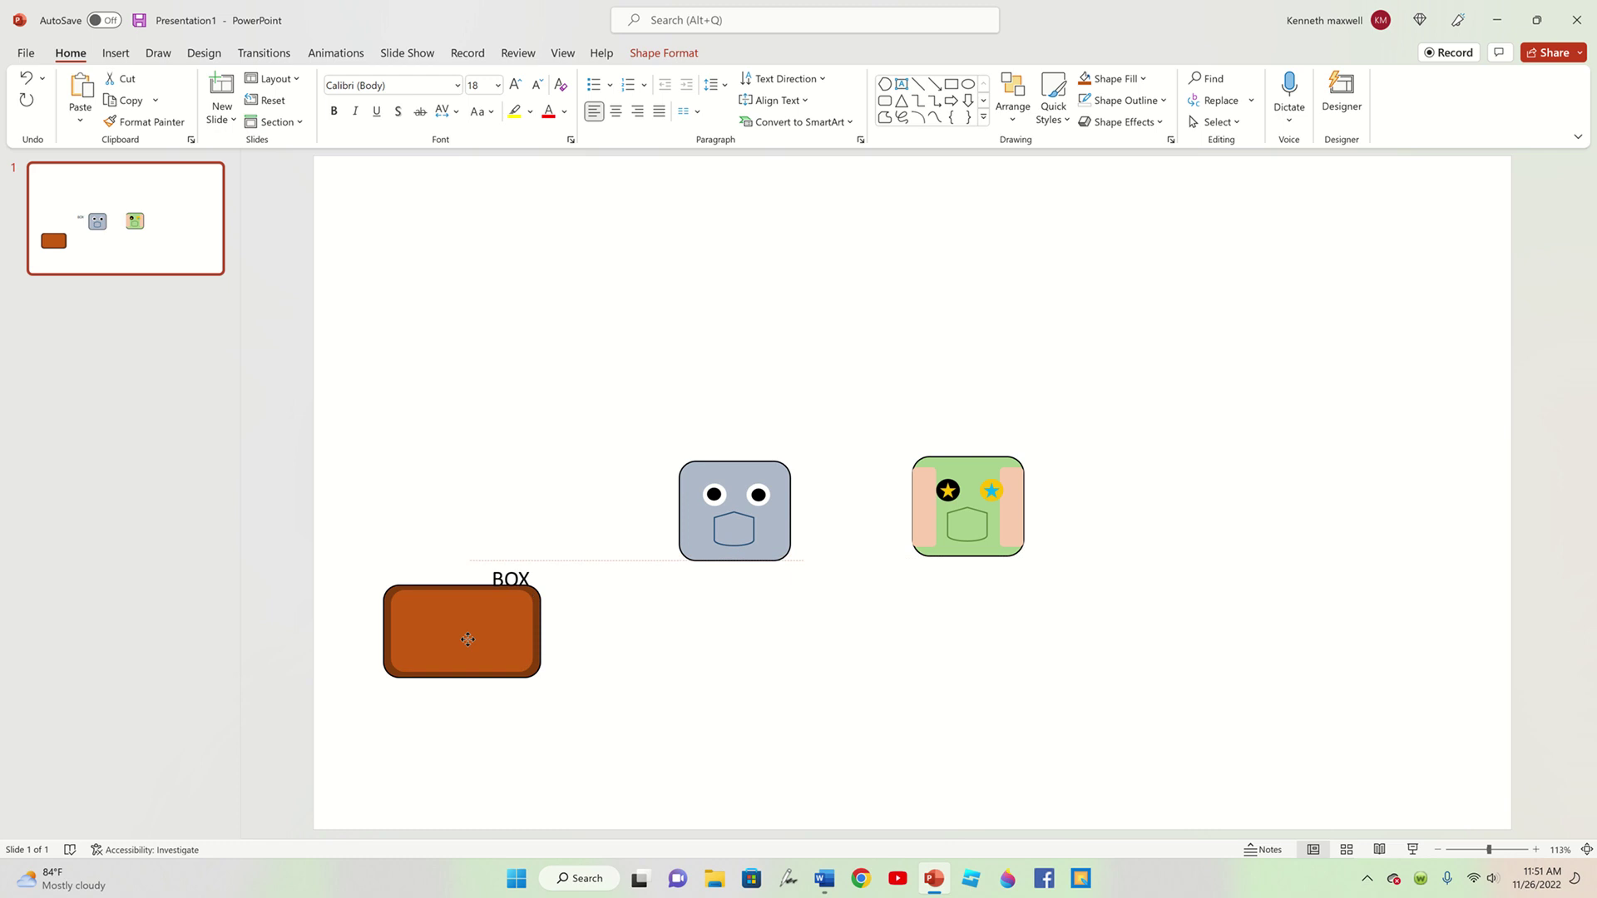
{"action": "left_click_drag", "start_coordinate": [563, 541], "coordinate": [479, 645]}
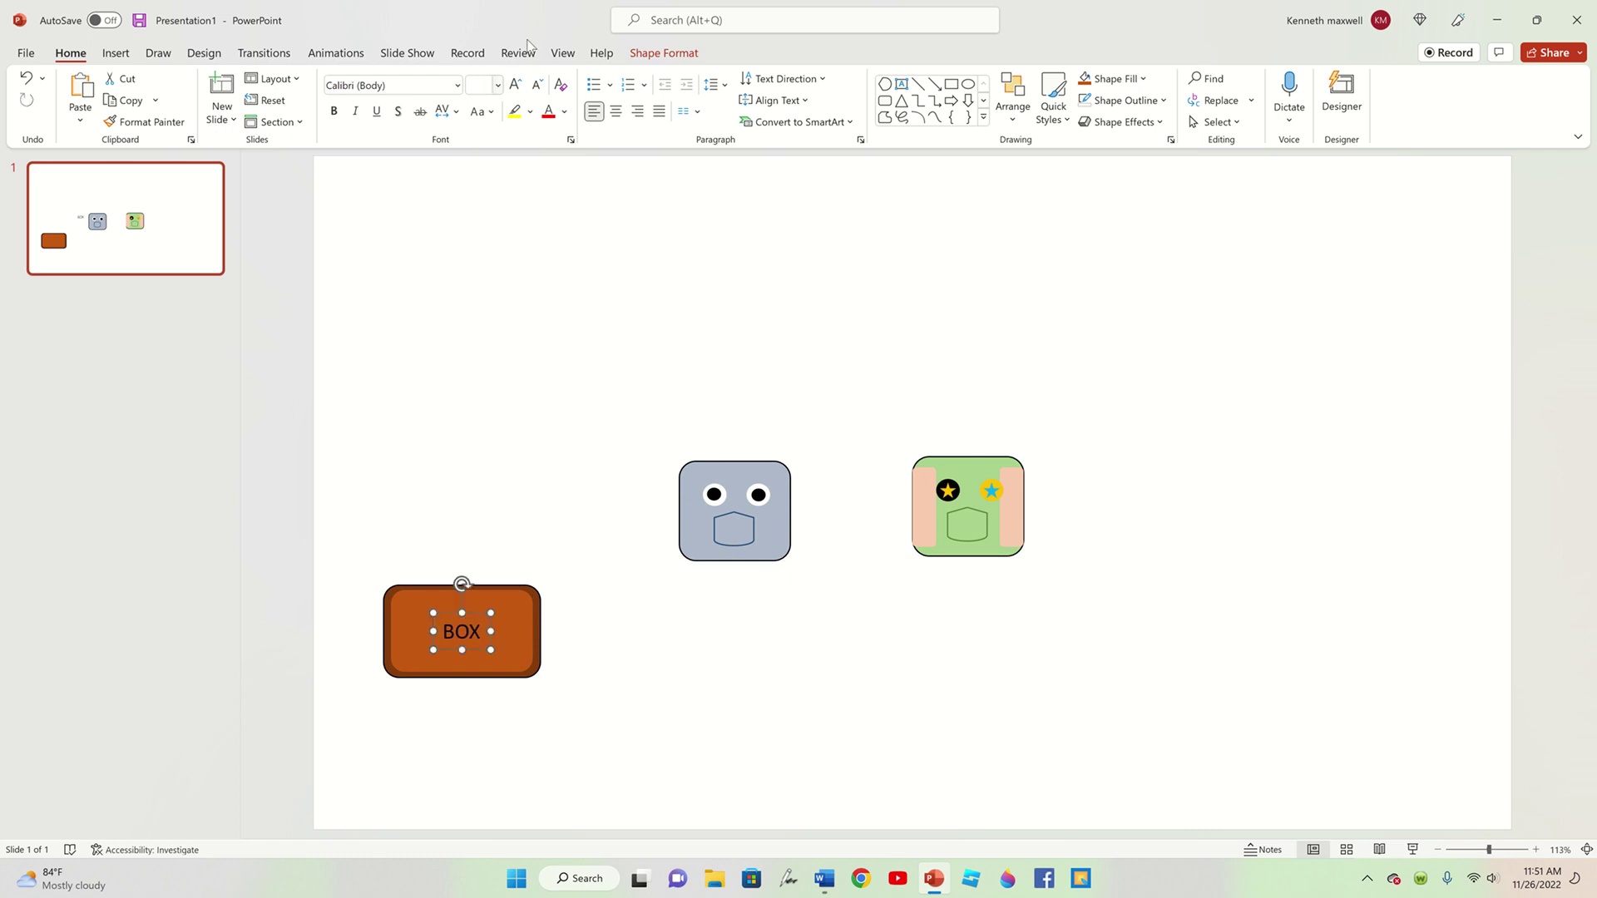
- Make the BOX text bold and gold, then group it with the rectangle
{"action": "left_click", "coordinate": [336, 110]}
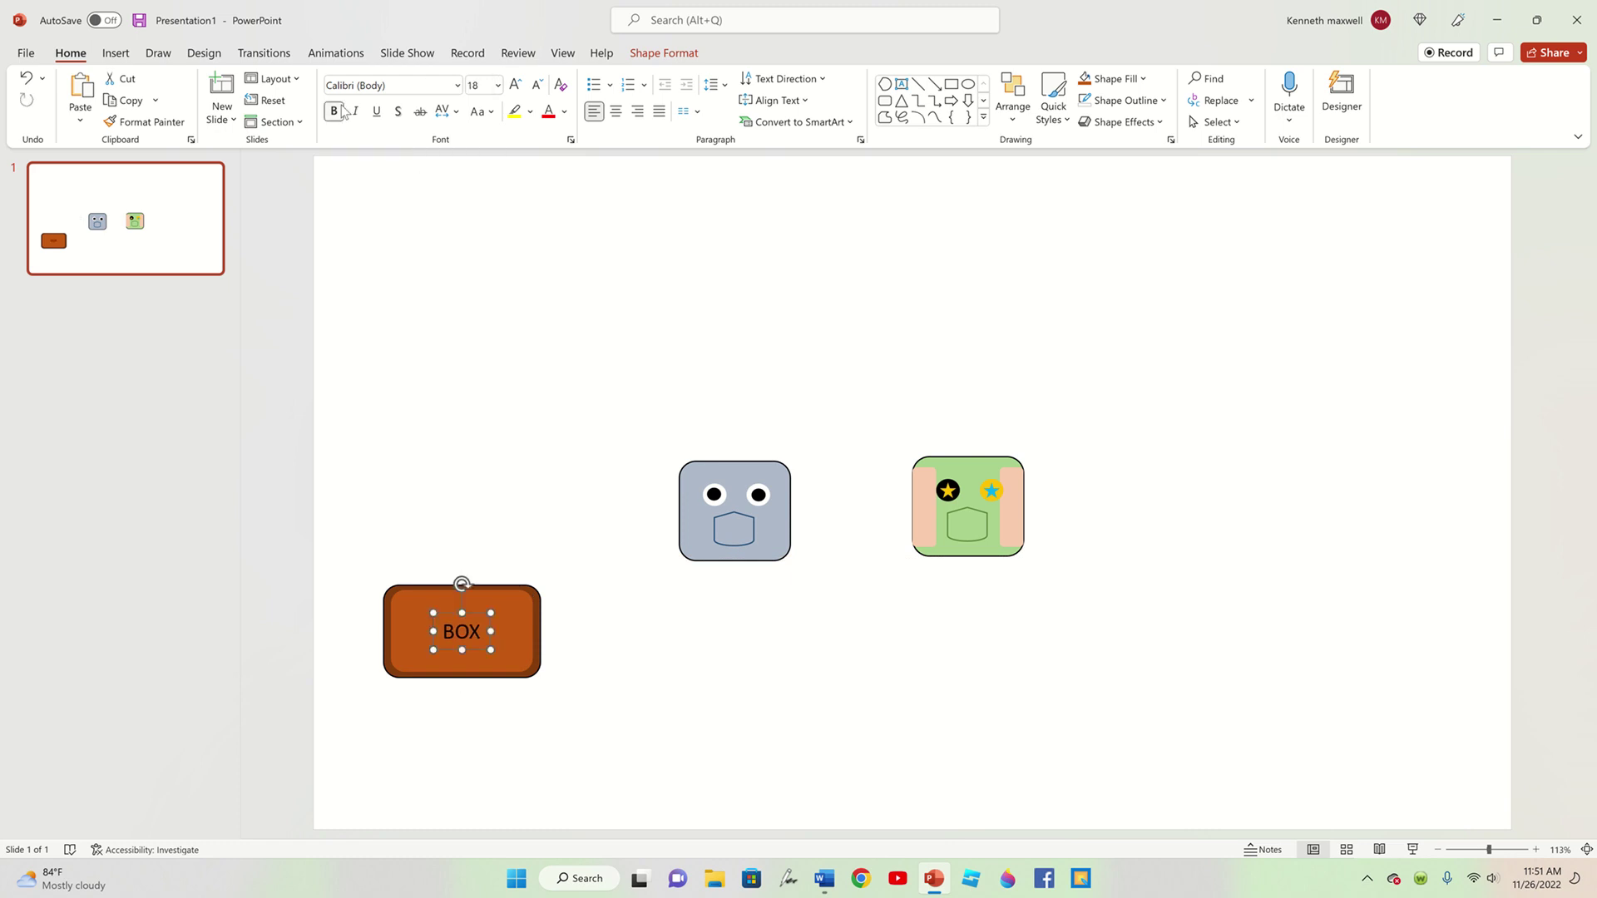
{"action": "left_click", "coordinate": [564, 115]}
{"action": "left_click", "coordinate": [580, 267]}
{"action": "left_click_drag", "start_coordinate": [296, 531], "coordinate": [646, 724]}
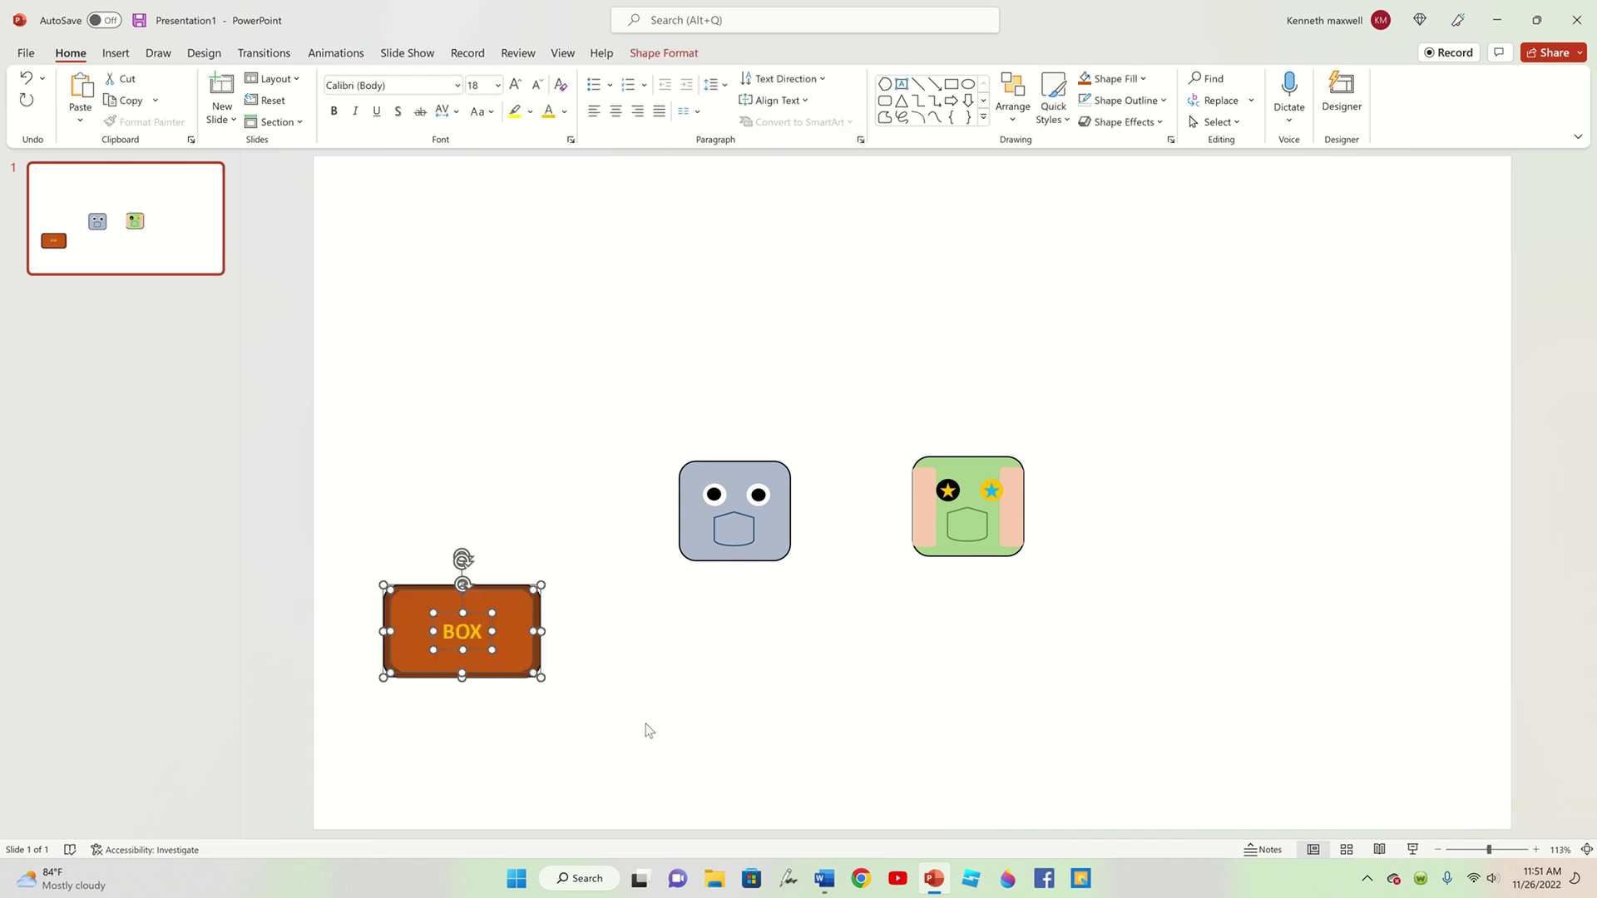
{"action": "key", "text": "ctrl+g"}
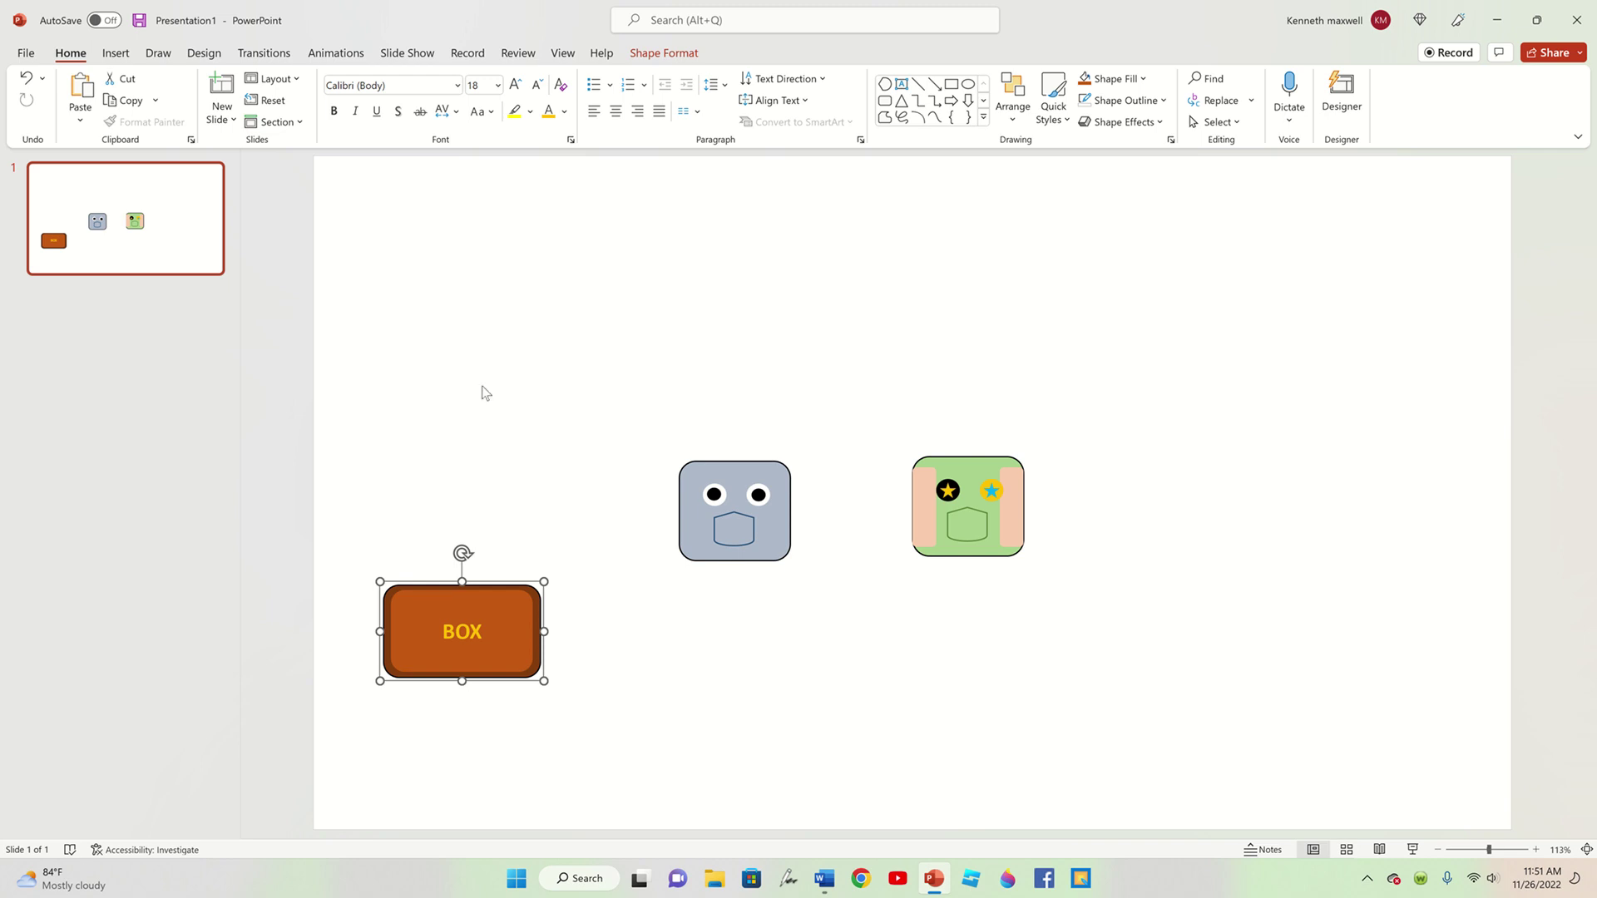
{"action": "left_click", "coordinate": [487, 321]}
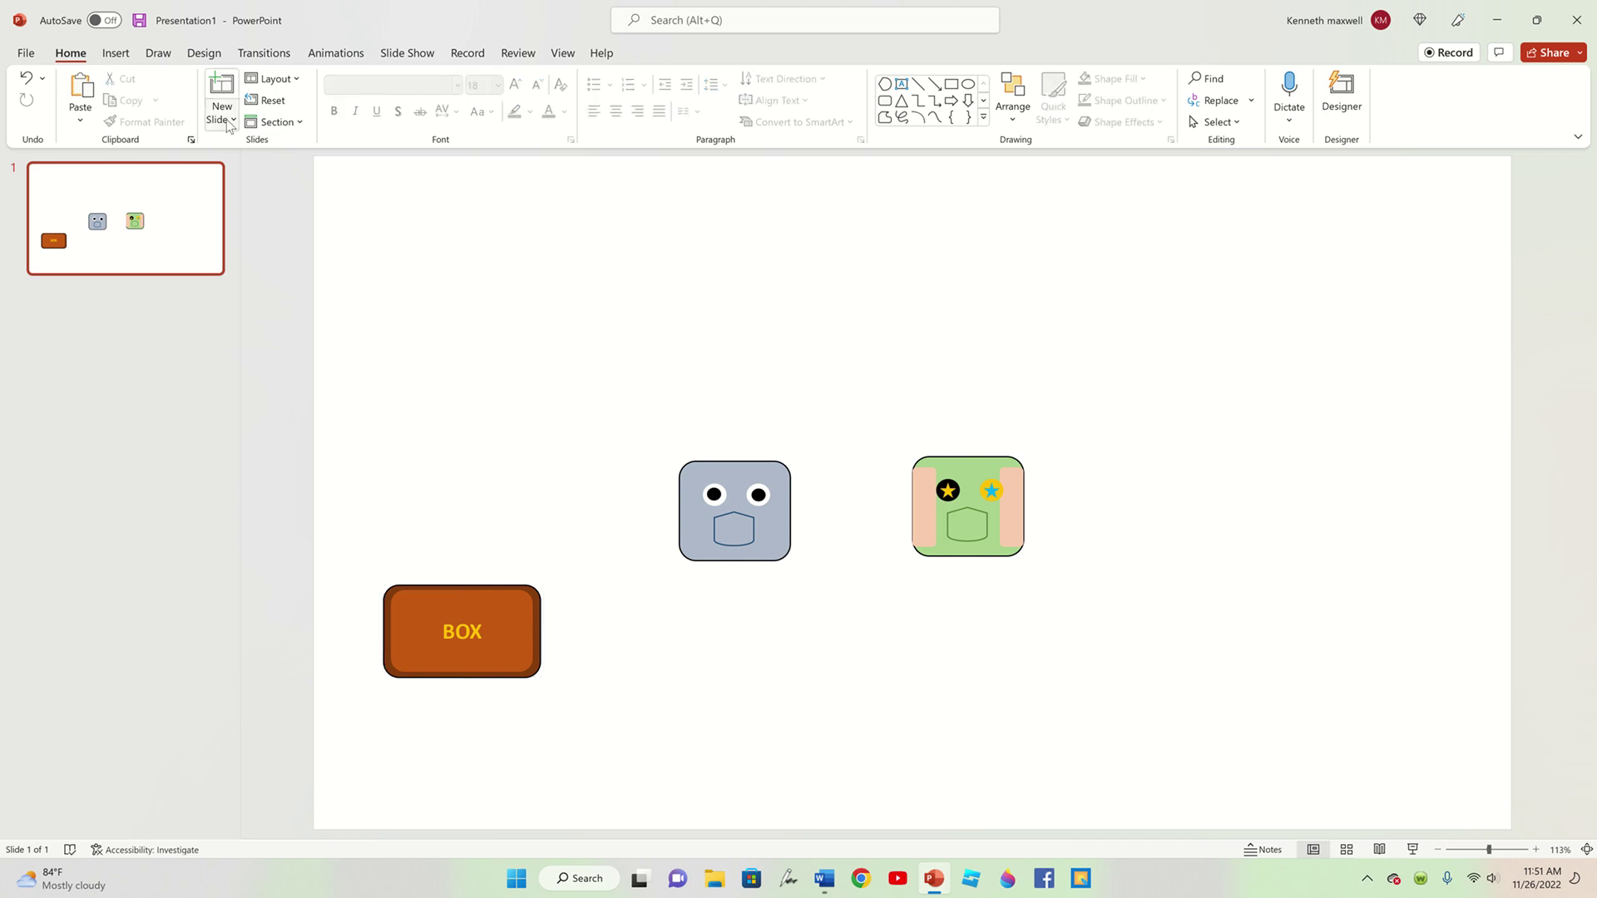
- Add a blank second slide and draw a rectangle covering the whole slide
{"action": "left_click", "coordinate": [229, 122]}
{"action": "left_click", "coordinate": [256, 346]}
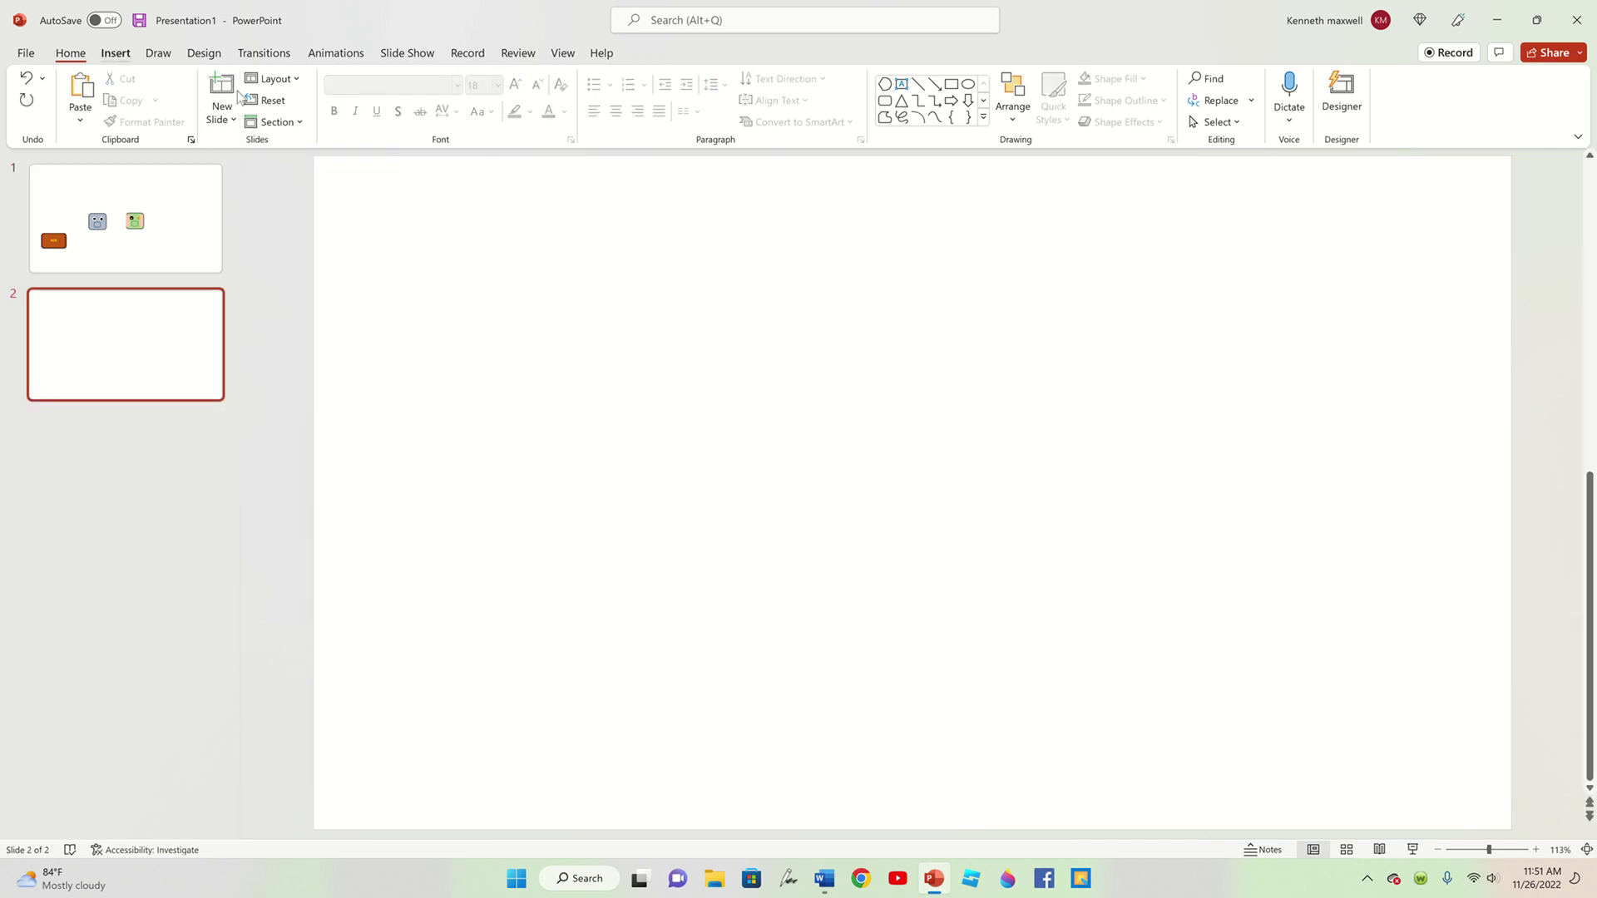
{"action": "left_click", "coordinate": [115, 52]}
{"action": "left_click", "coordinate": [281, 95]}
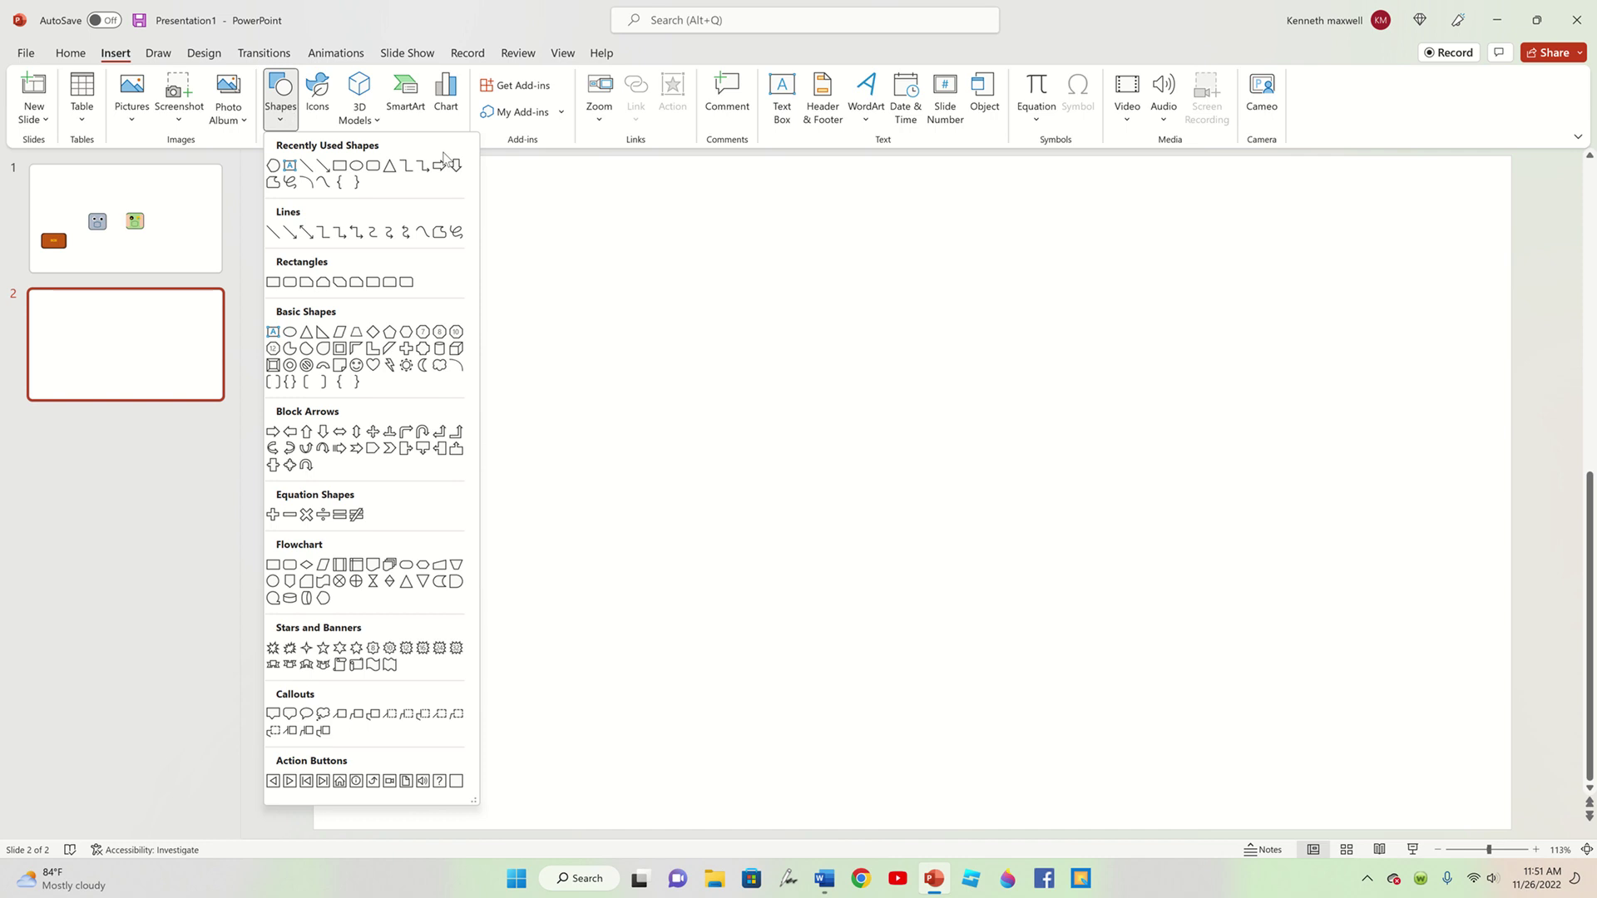
{"action": "left_click", "coordinate": [347, 166]}
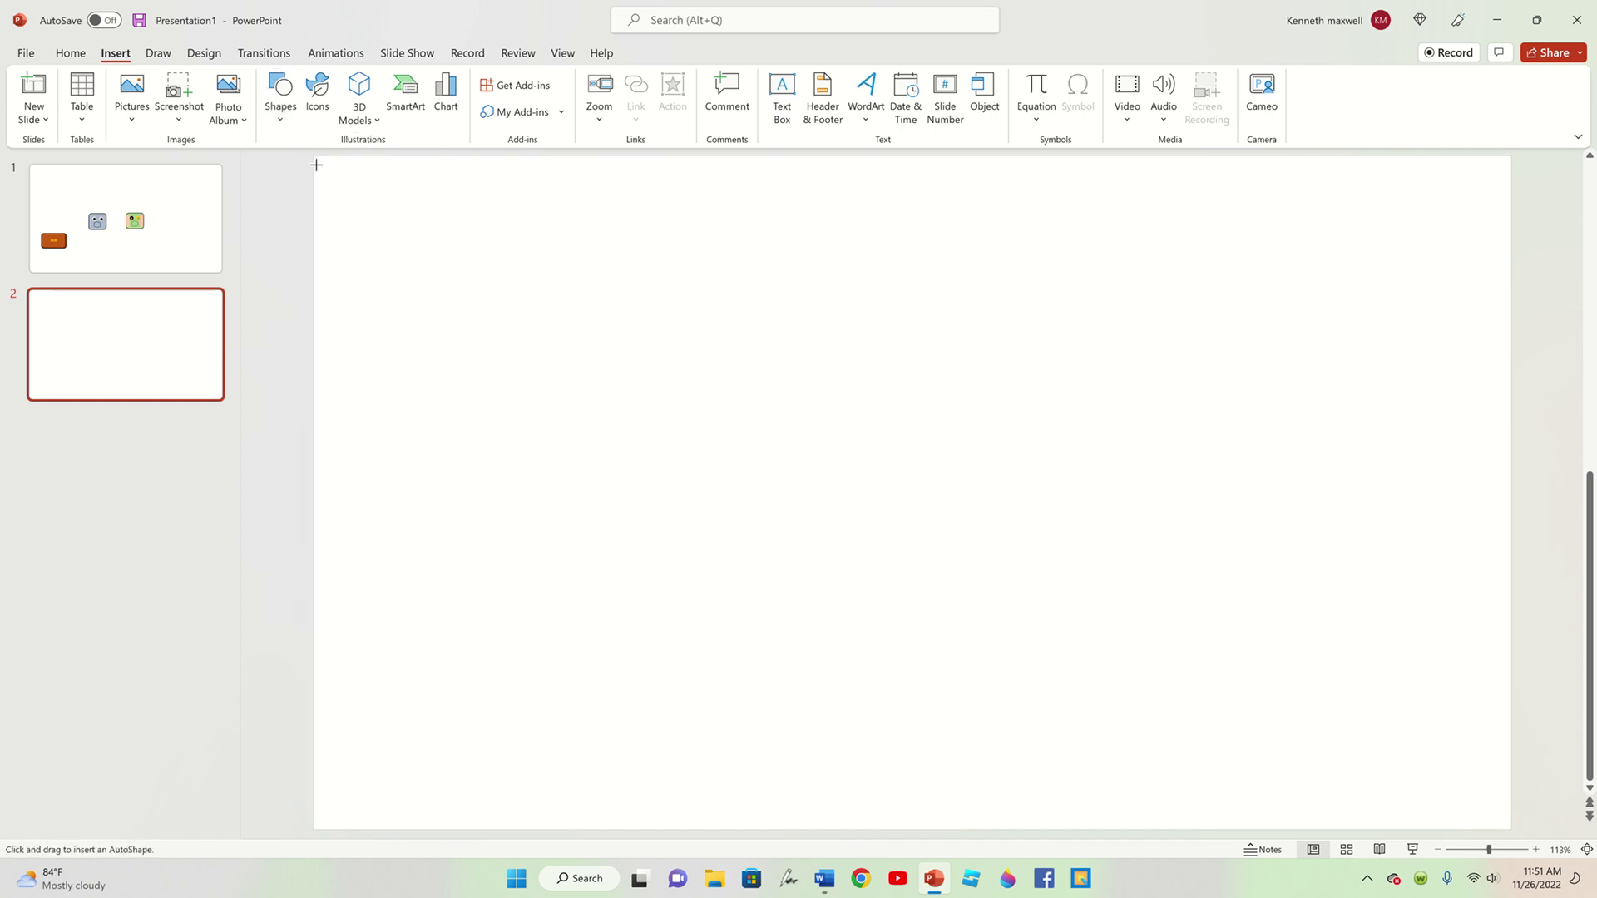
{"action": "mouse_move", "coordinate": [312, 155]}
{"action": "left_mouse_down"}
{"action": "mouse_move", "coordinate": [1283, 646]}
{"action": "mouse_move", "coordinate": [1511, 830]}
{"action": "left_mouse_up"}
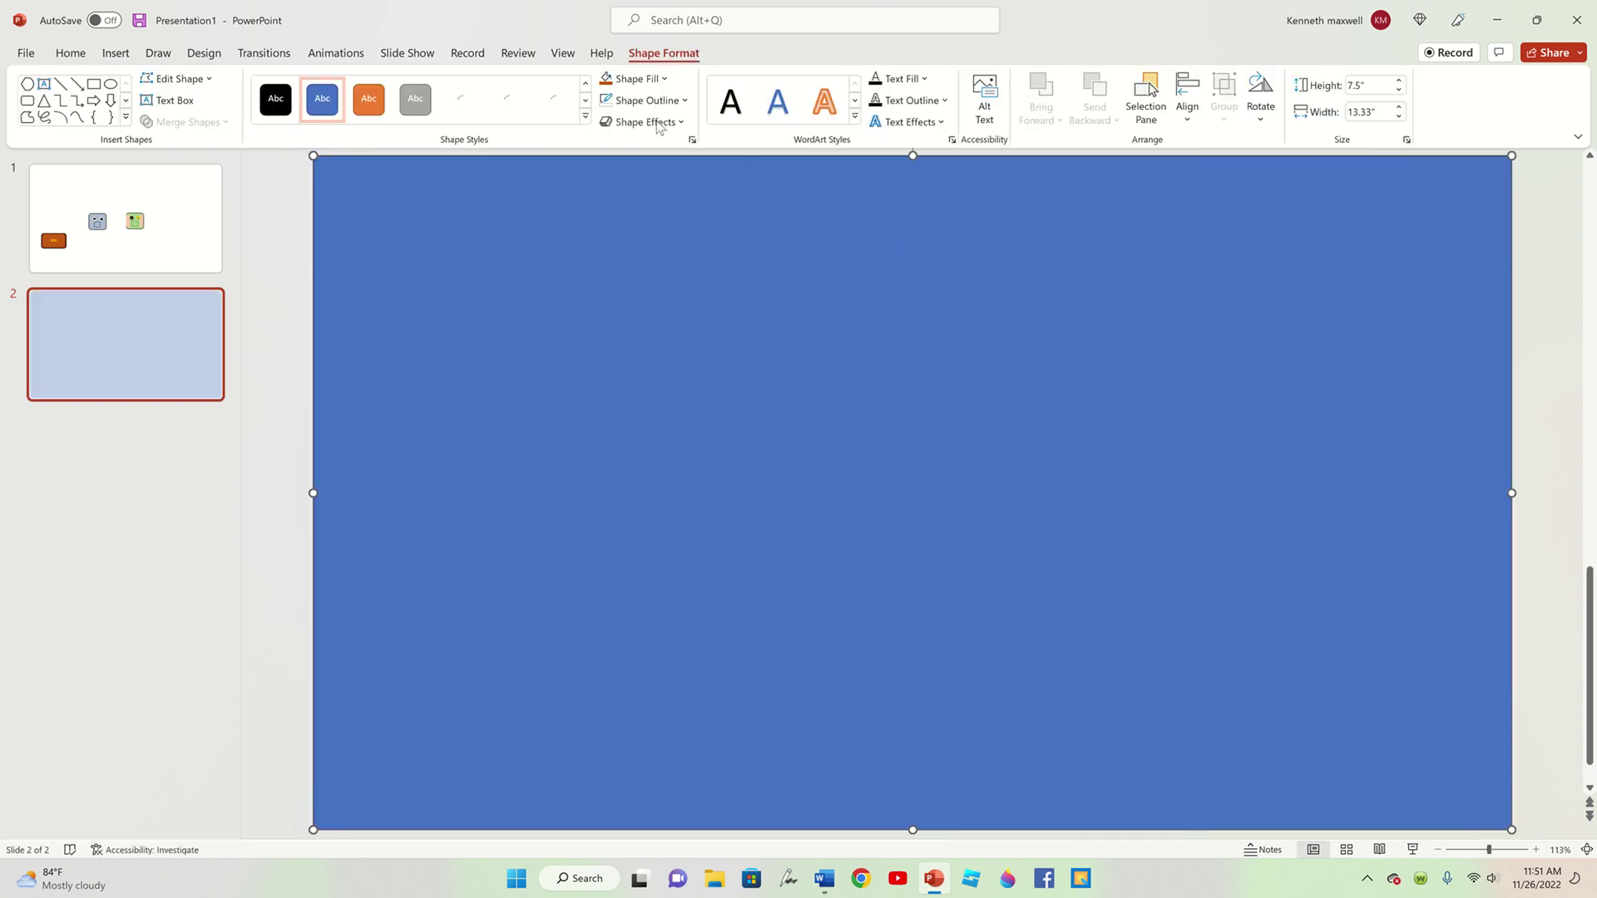
- Fill the slide-sized rectangle dark grey and paste a duplicate copy
{"action": "left_click", "coordinate": [614, 101]}
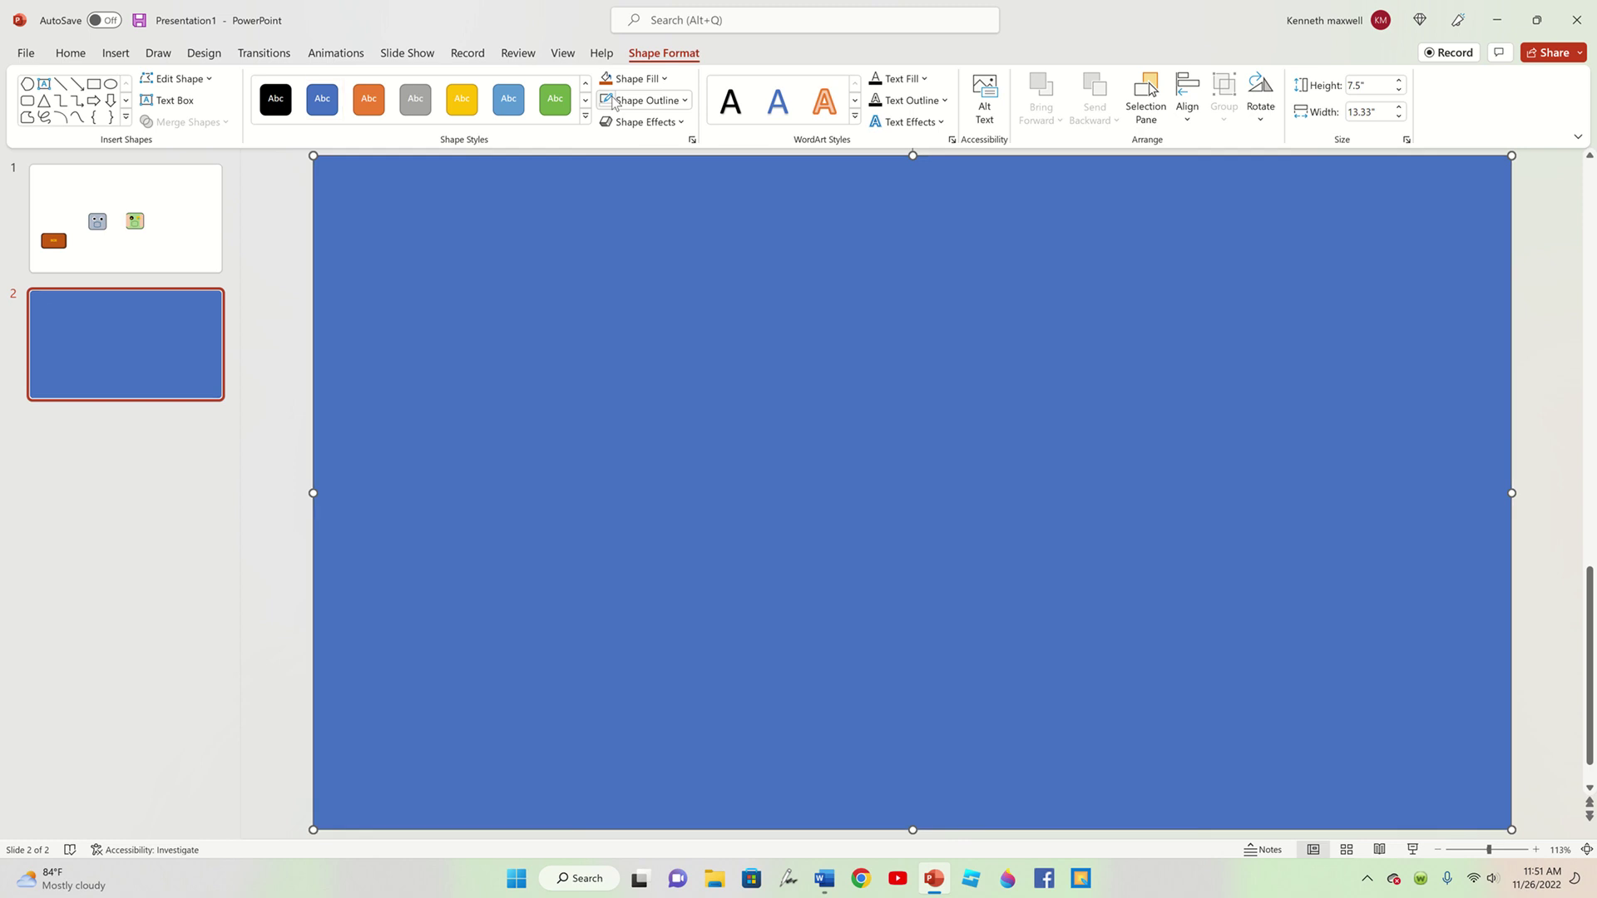
{"action": "left_click", "coordinate": [663, 79]}
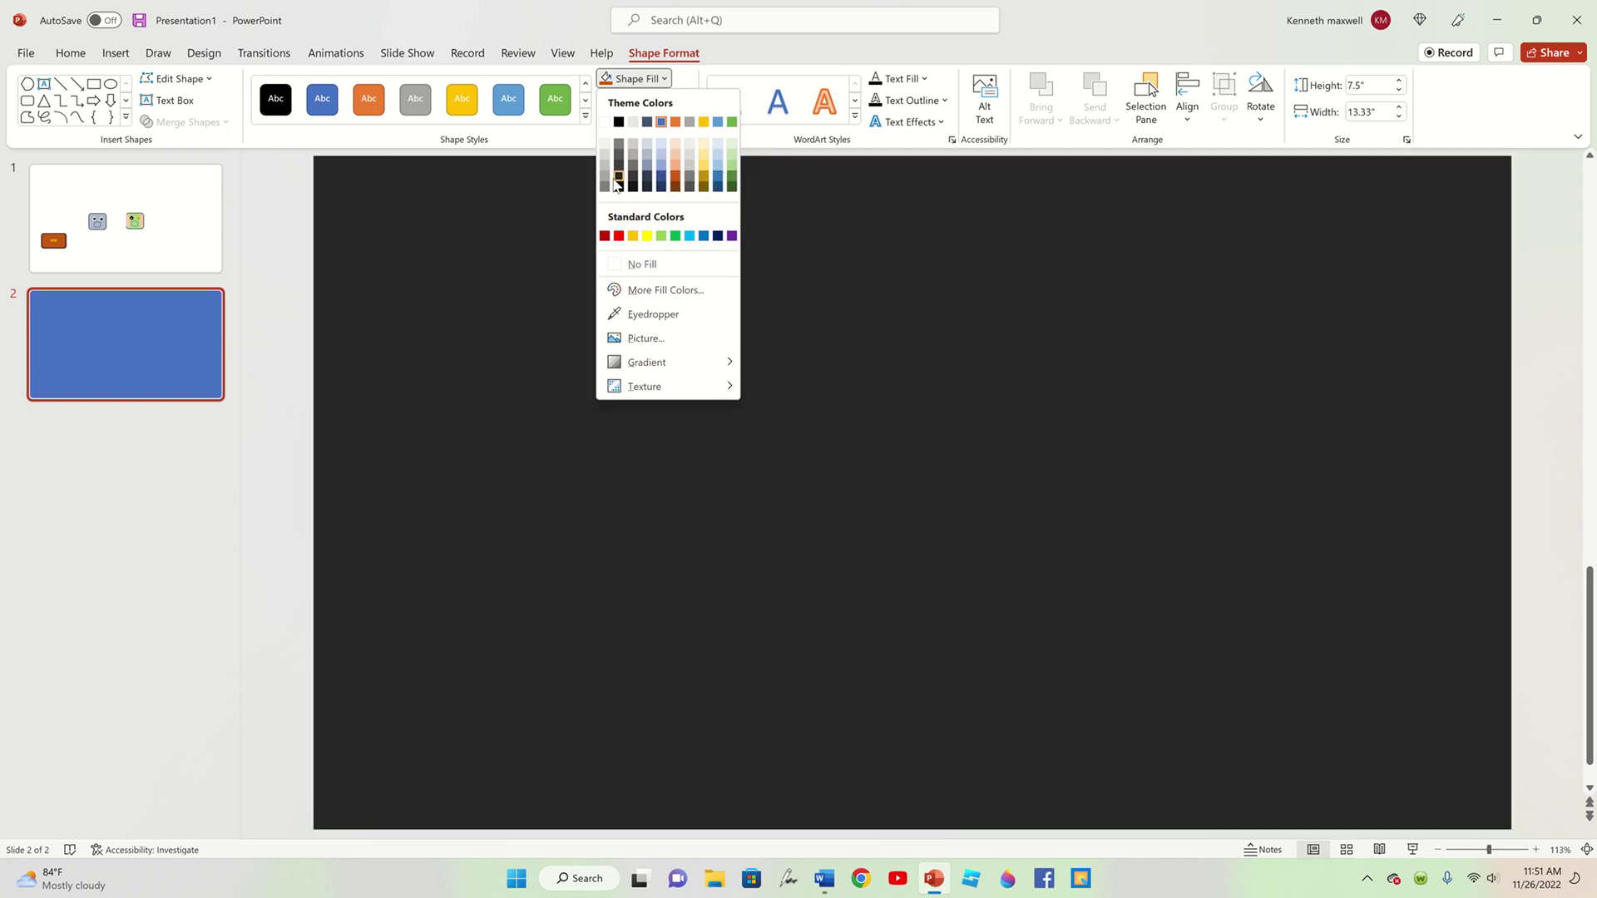
{"action": "left_click", "coordinate": [615, 179]}
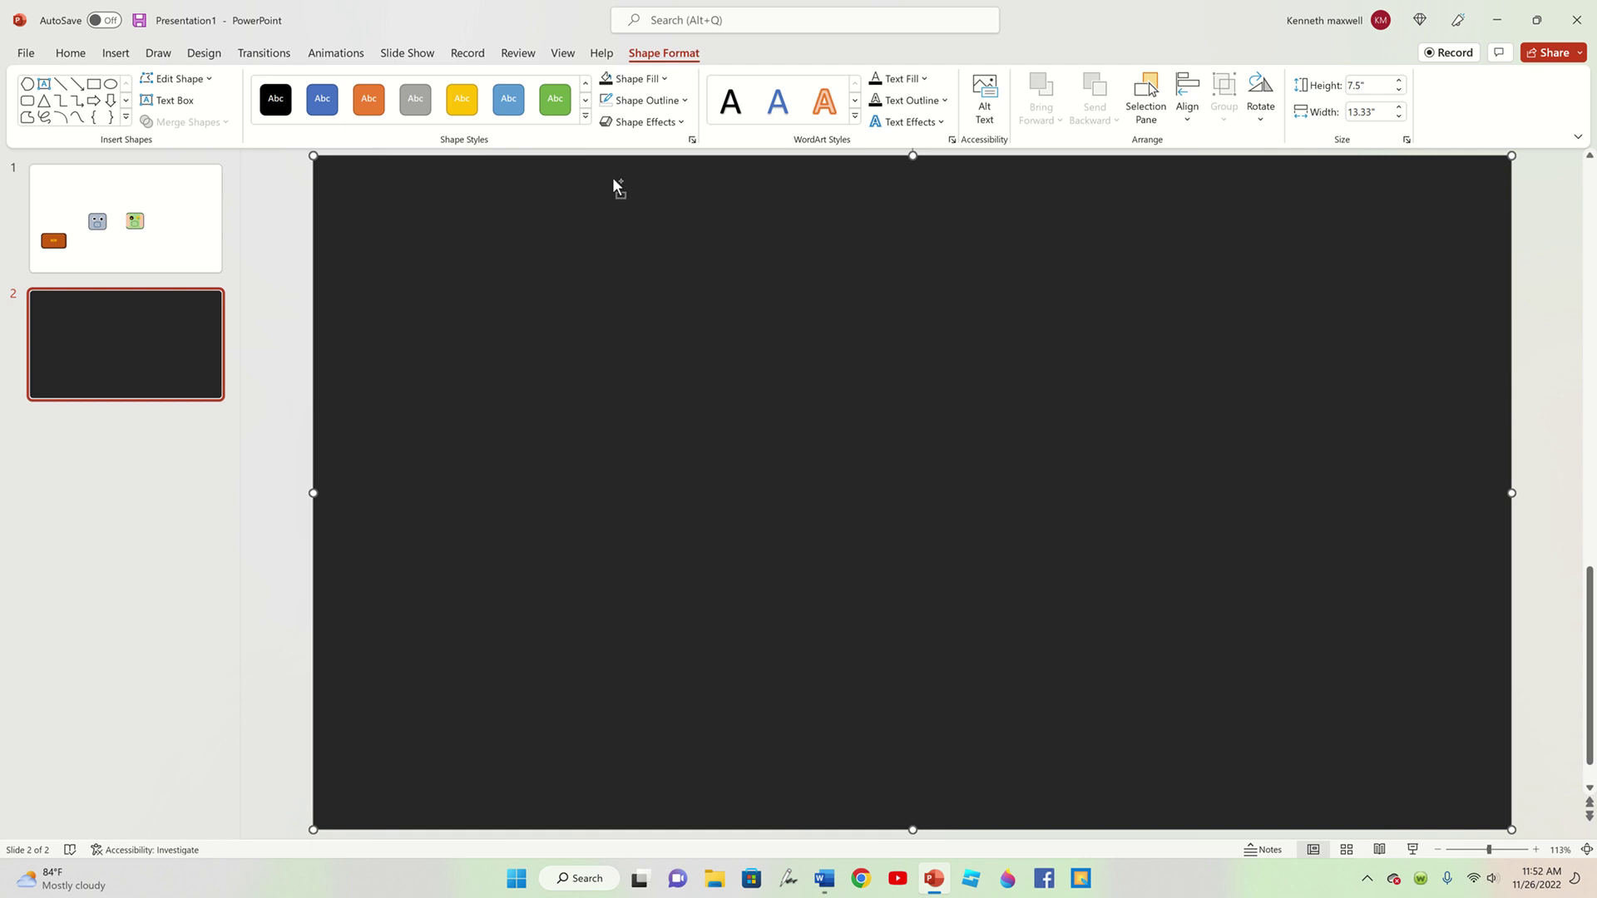
{"action": "key", "text": "ctrl+v"}
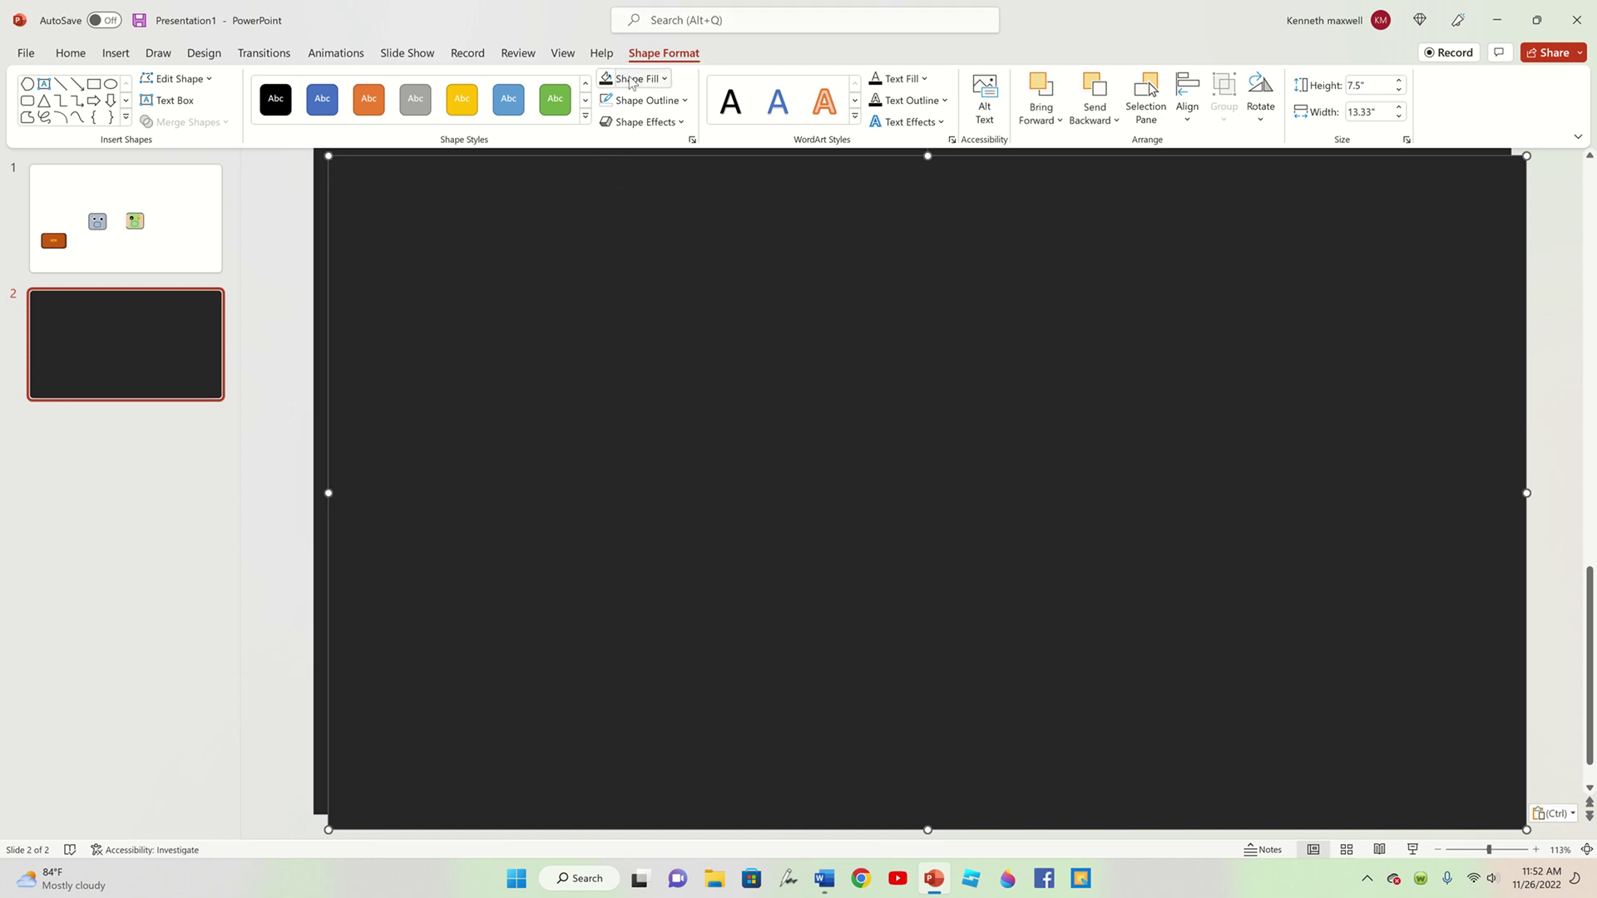
- Fill the copied rectangle blue-grey and make it partly transparent via More Fill Colors
{"action": "left_click", "coordinate": [630, 81]}
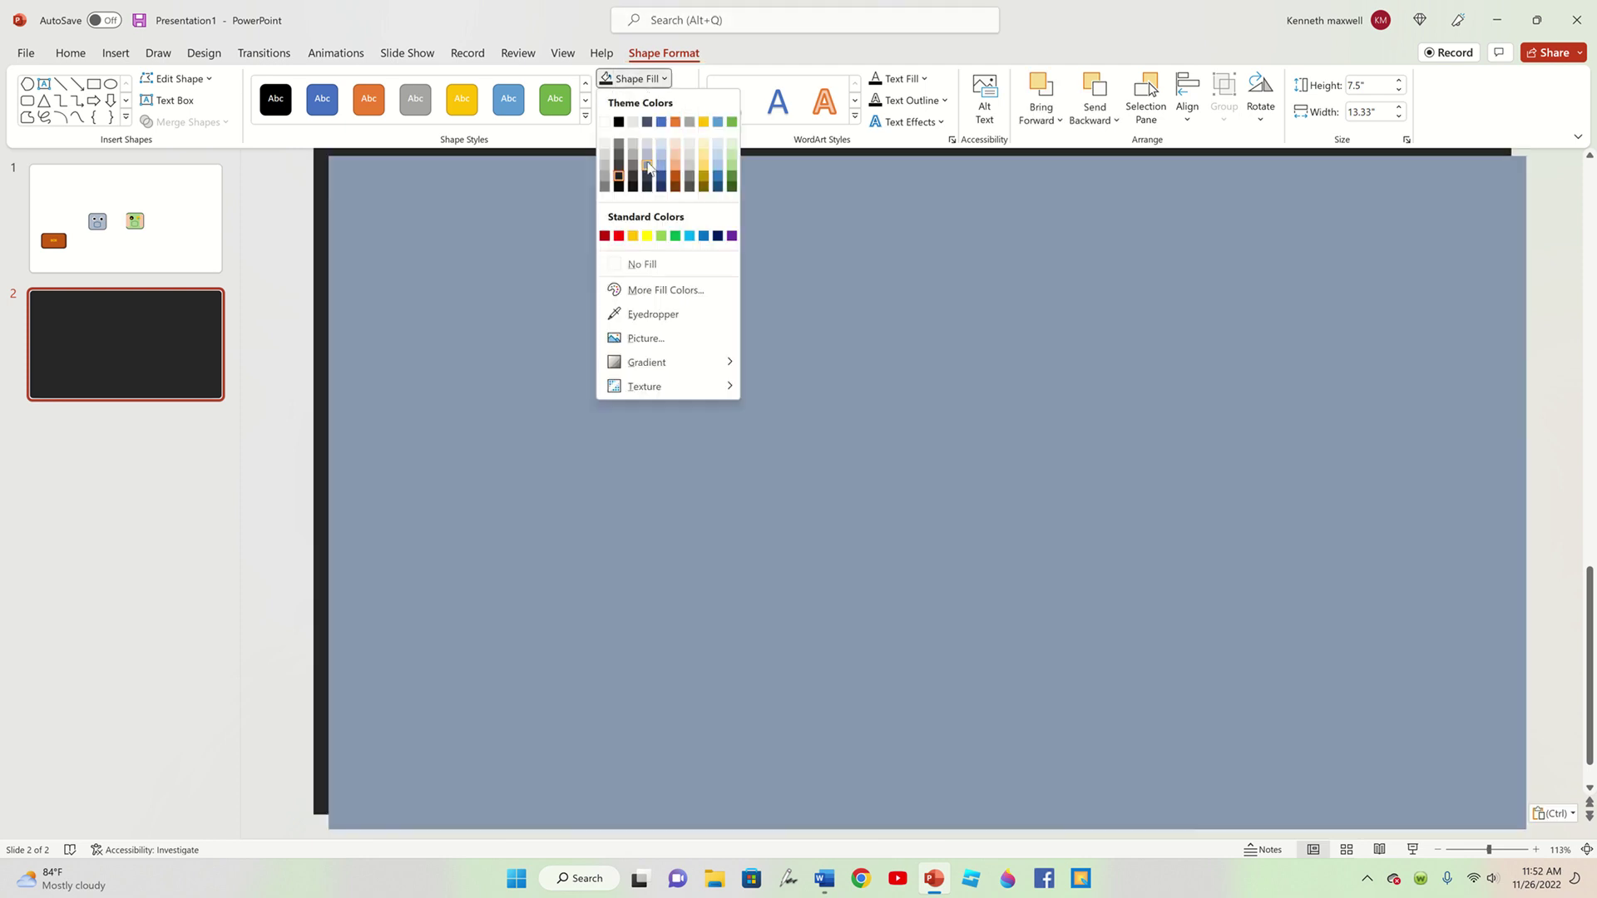
{"action": "left_click", "coordinate": [648, 166]}
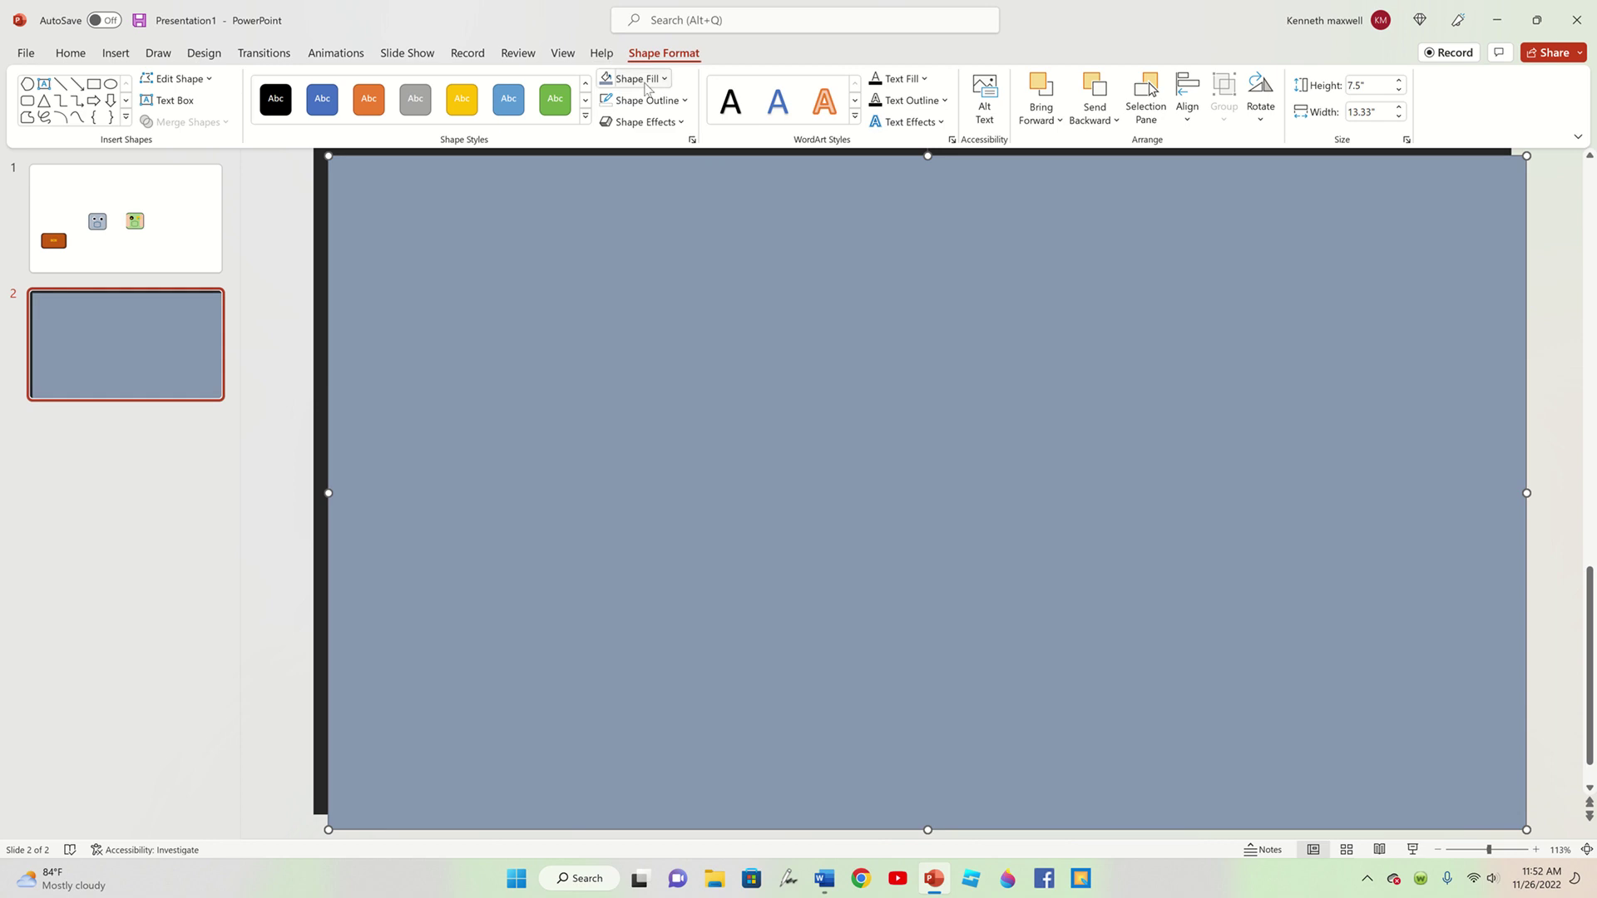
{"action": "left_click", "coordinate": [634, 79]}
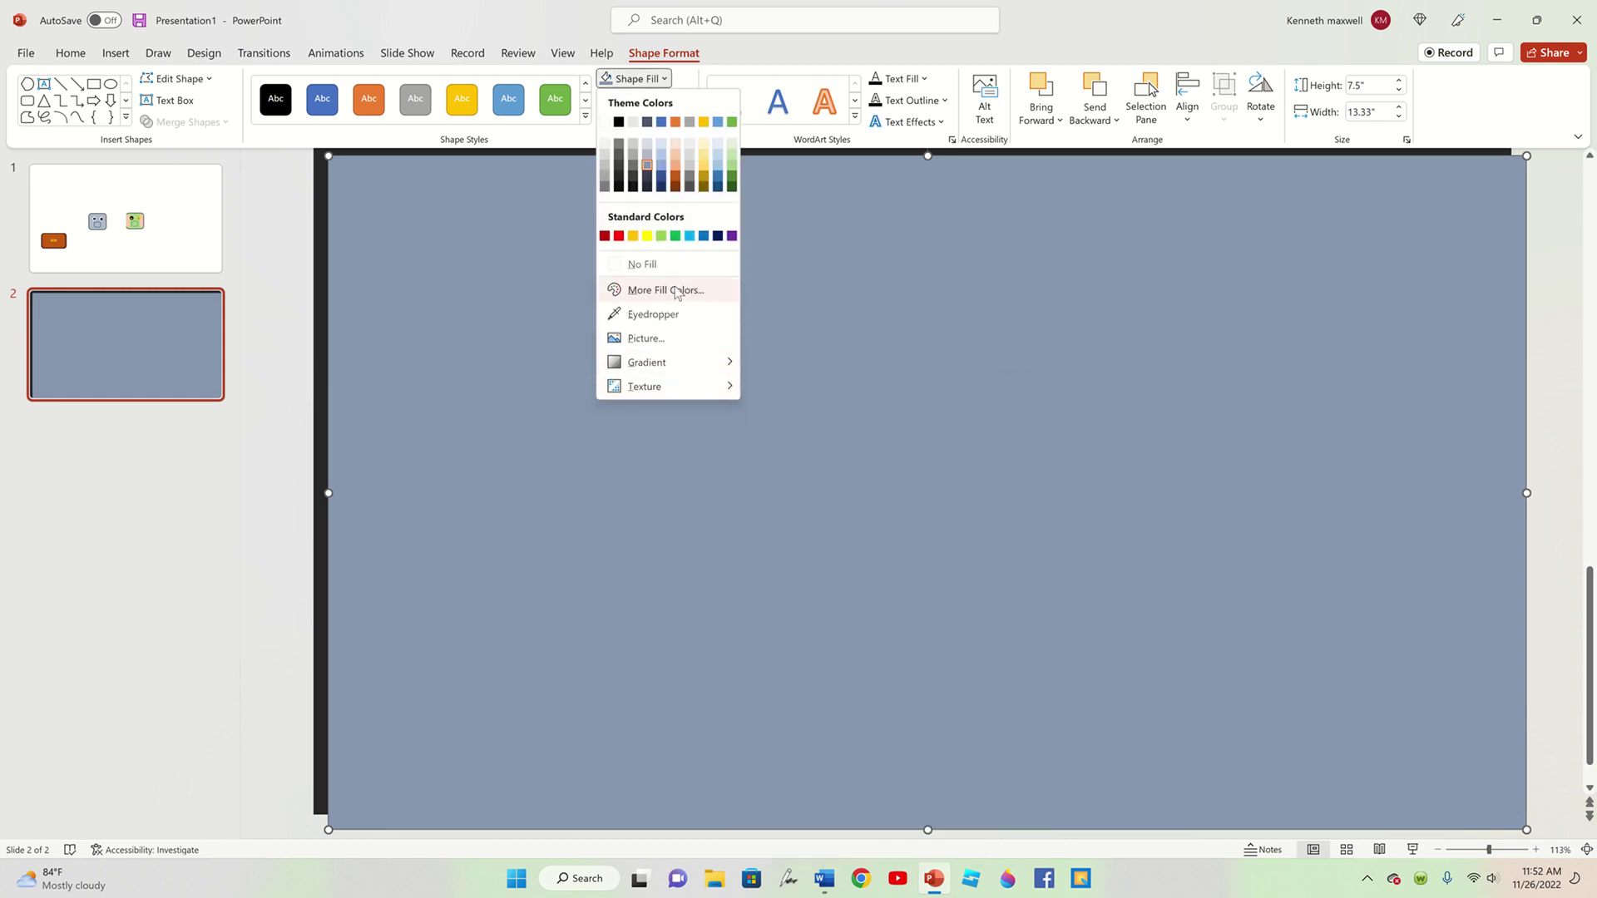
{"action": "left_click", "coordinate": [675, 290]}
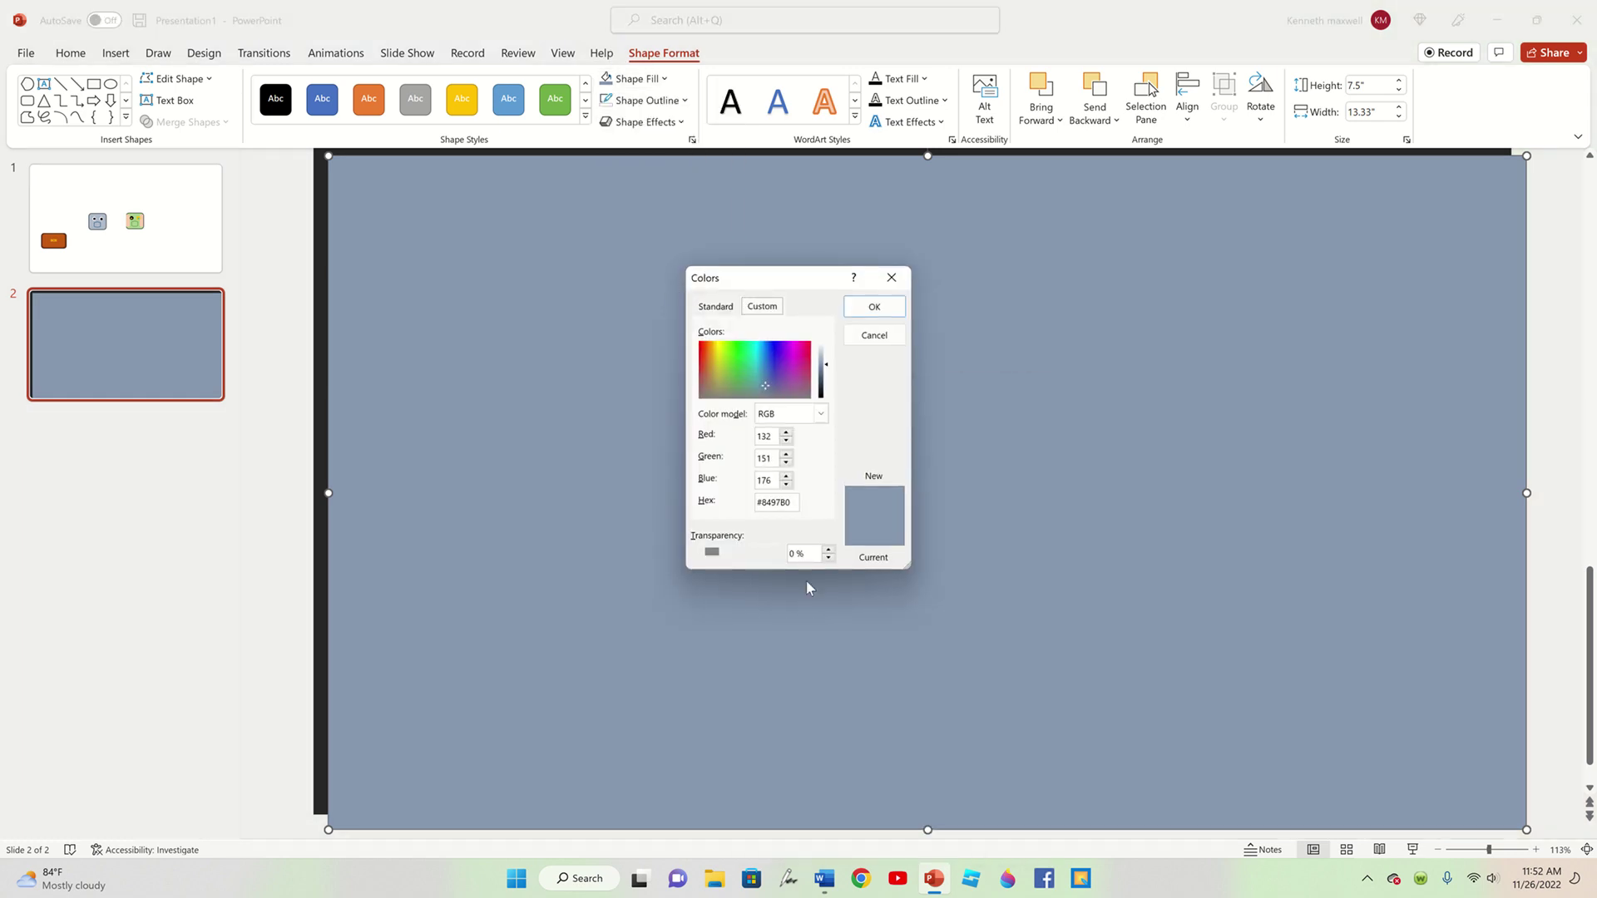
{"action": "mouse_move", "coordinate": [711, 551]}
{"action": "left_click_drag", "start_coordinate": [703, 553], "coordinate": [735, 553]}
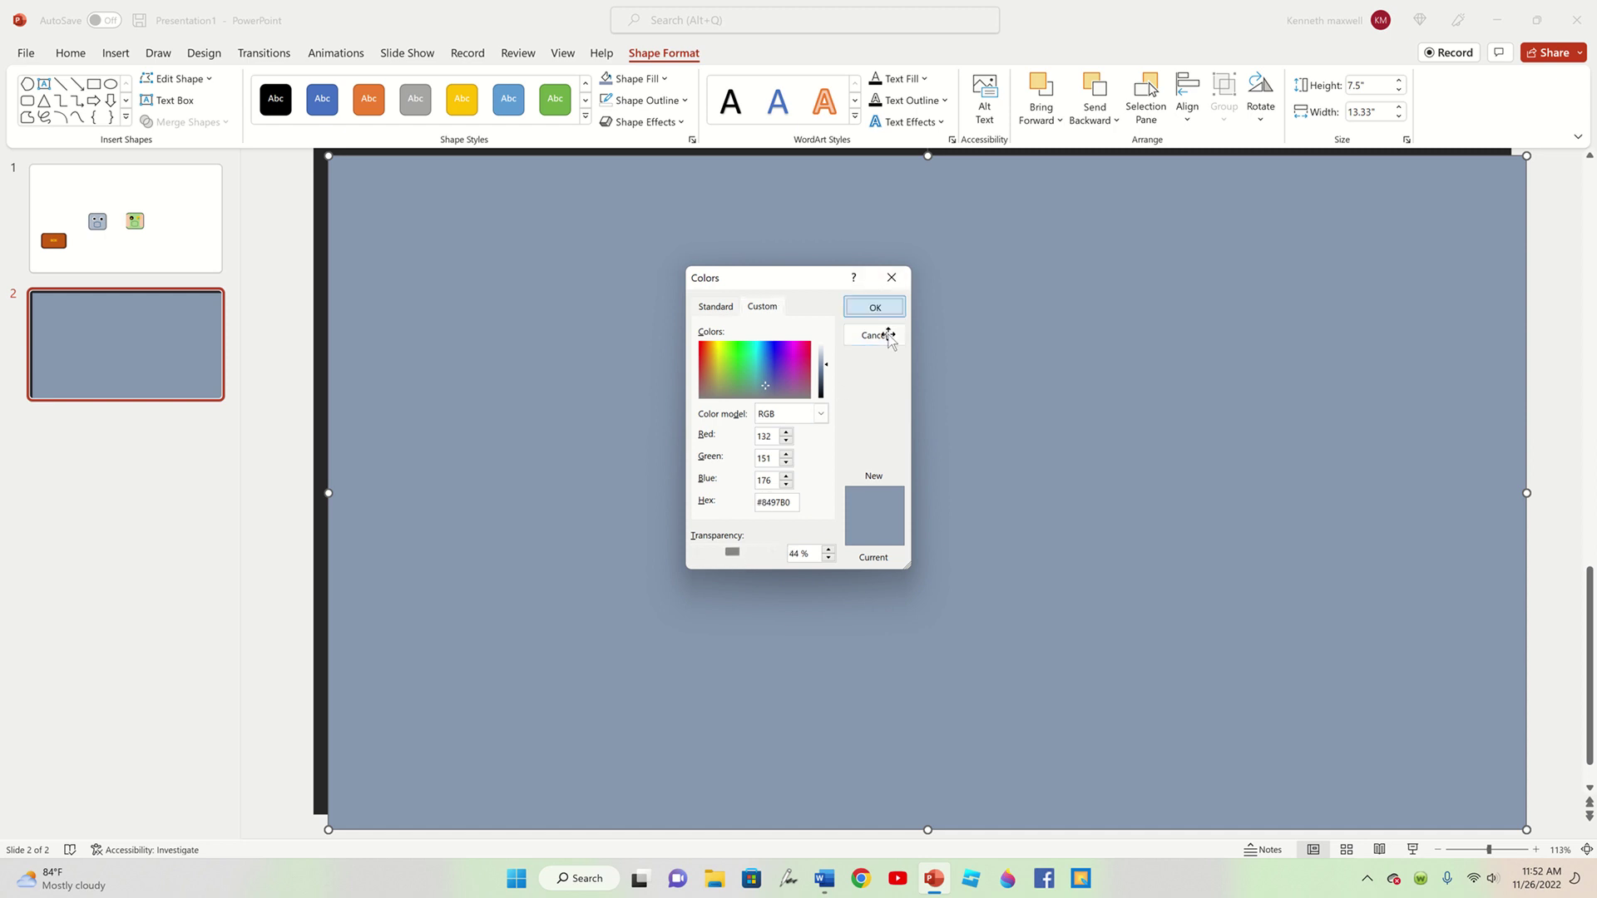
{"action": "left_click", "coordinate": [874, 308]}
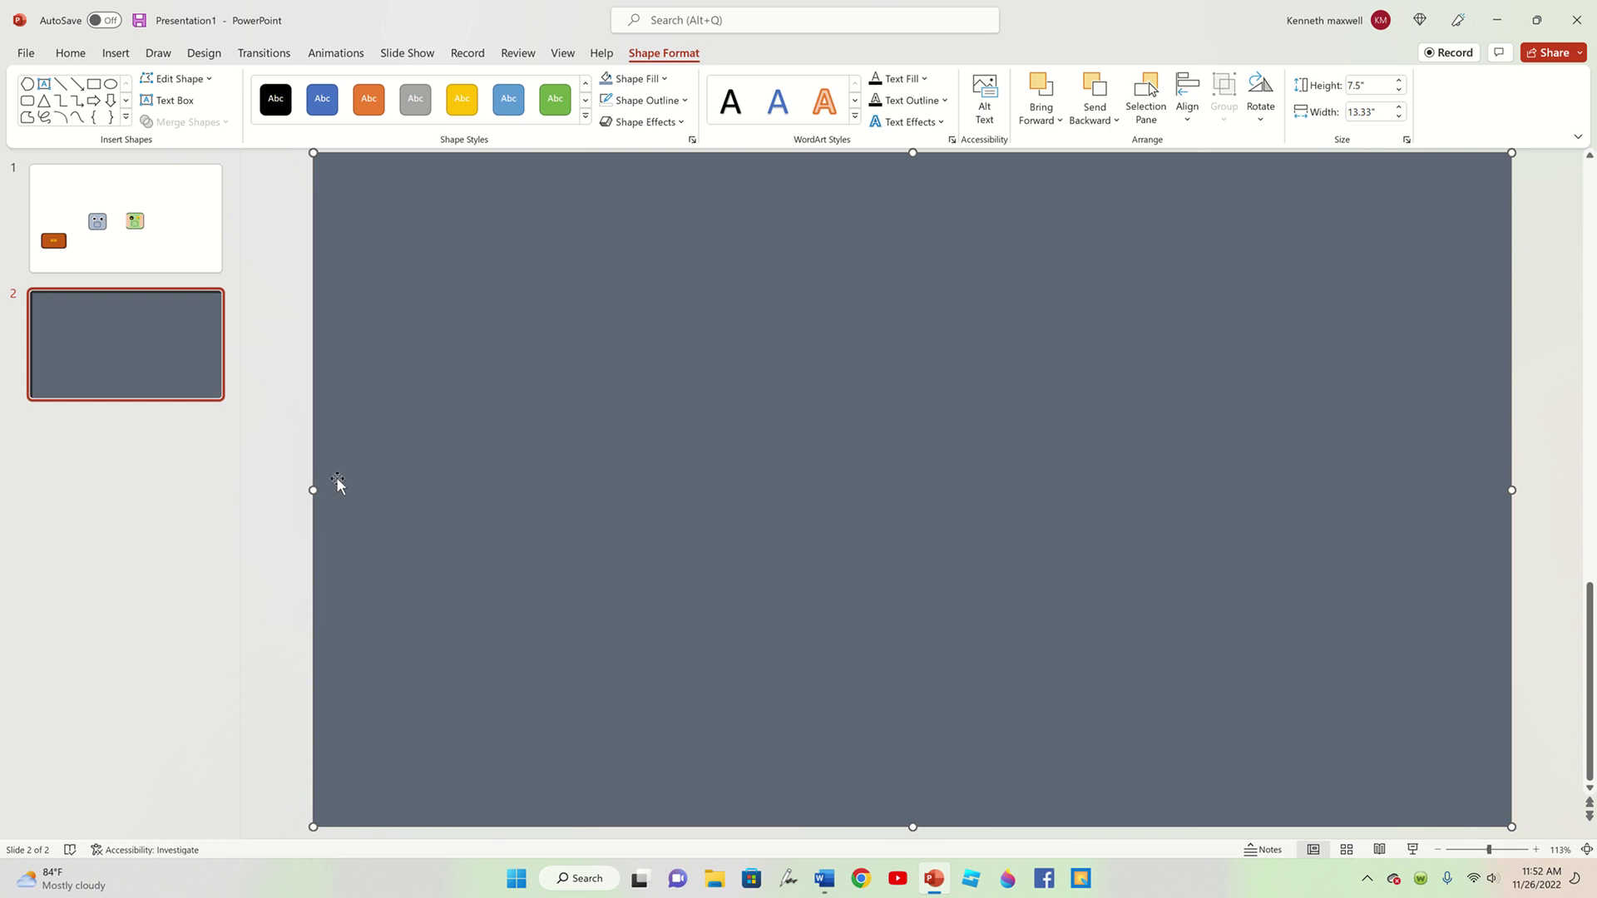
{"action": "left_click", "coordinate": [277, 427]}
- Change the rectangle's fill to standard dark blue and return to slide 2
{"action": "left_click", "coordinate": [317, 427]}
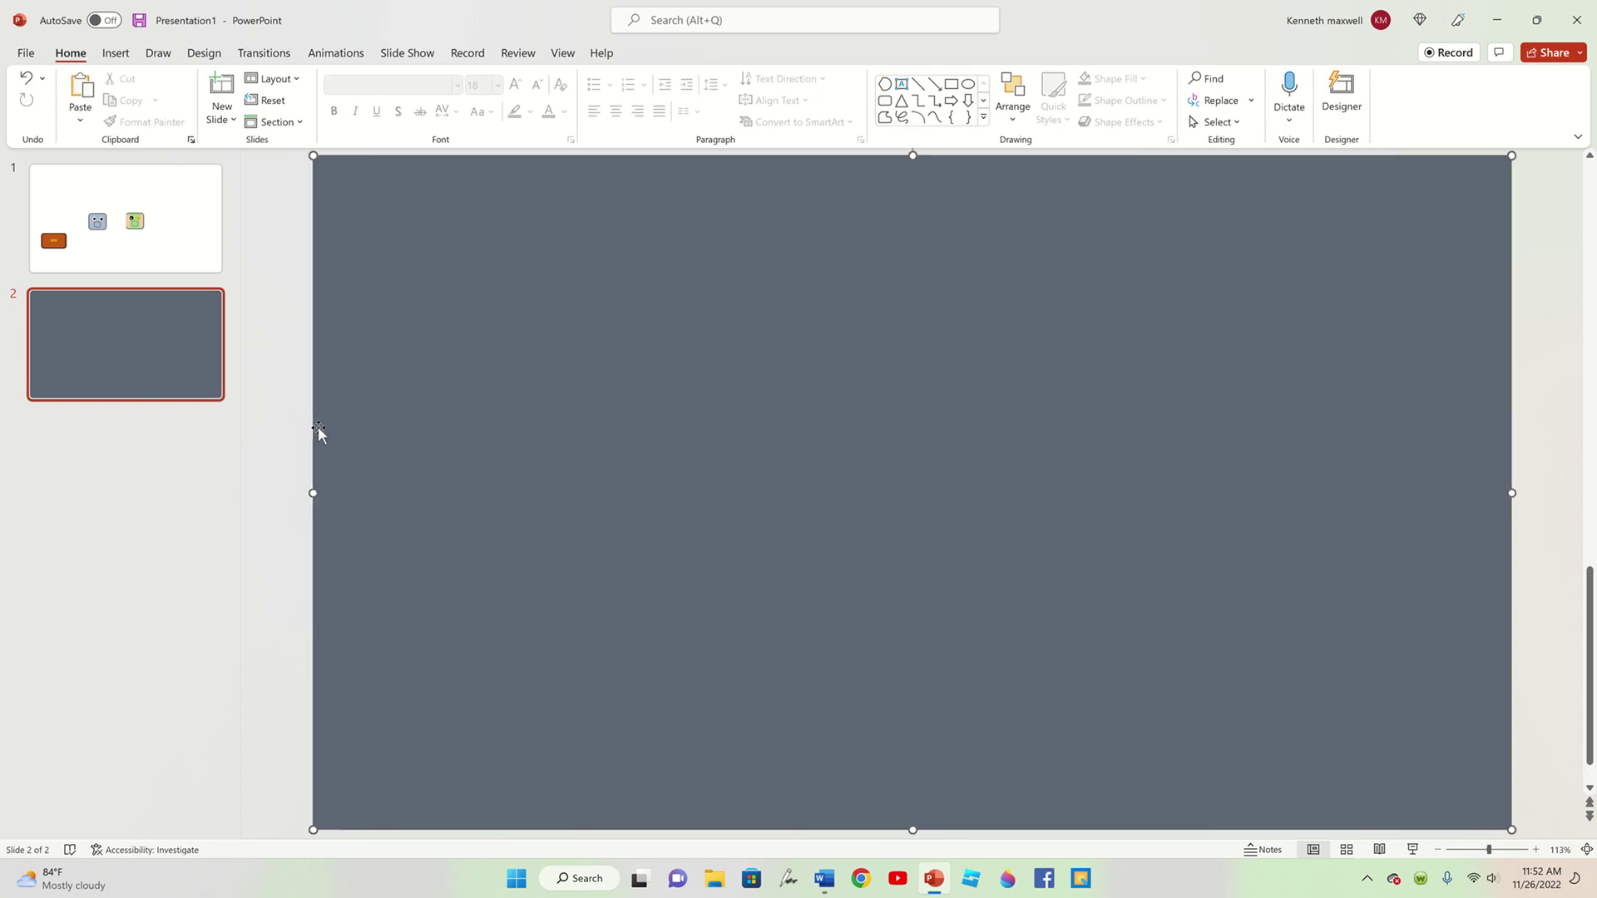
{"action": "left_click", "coordinate": [636, 78]}
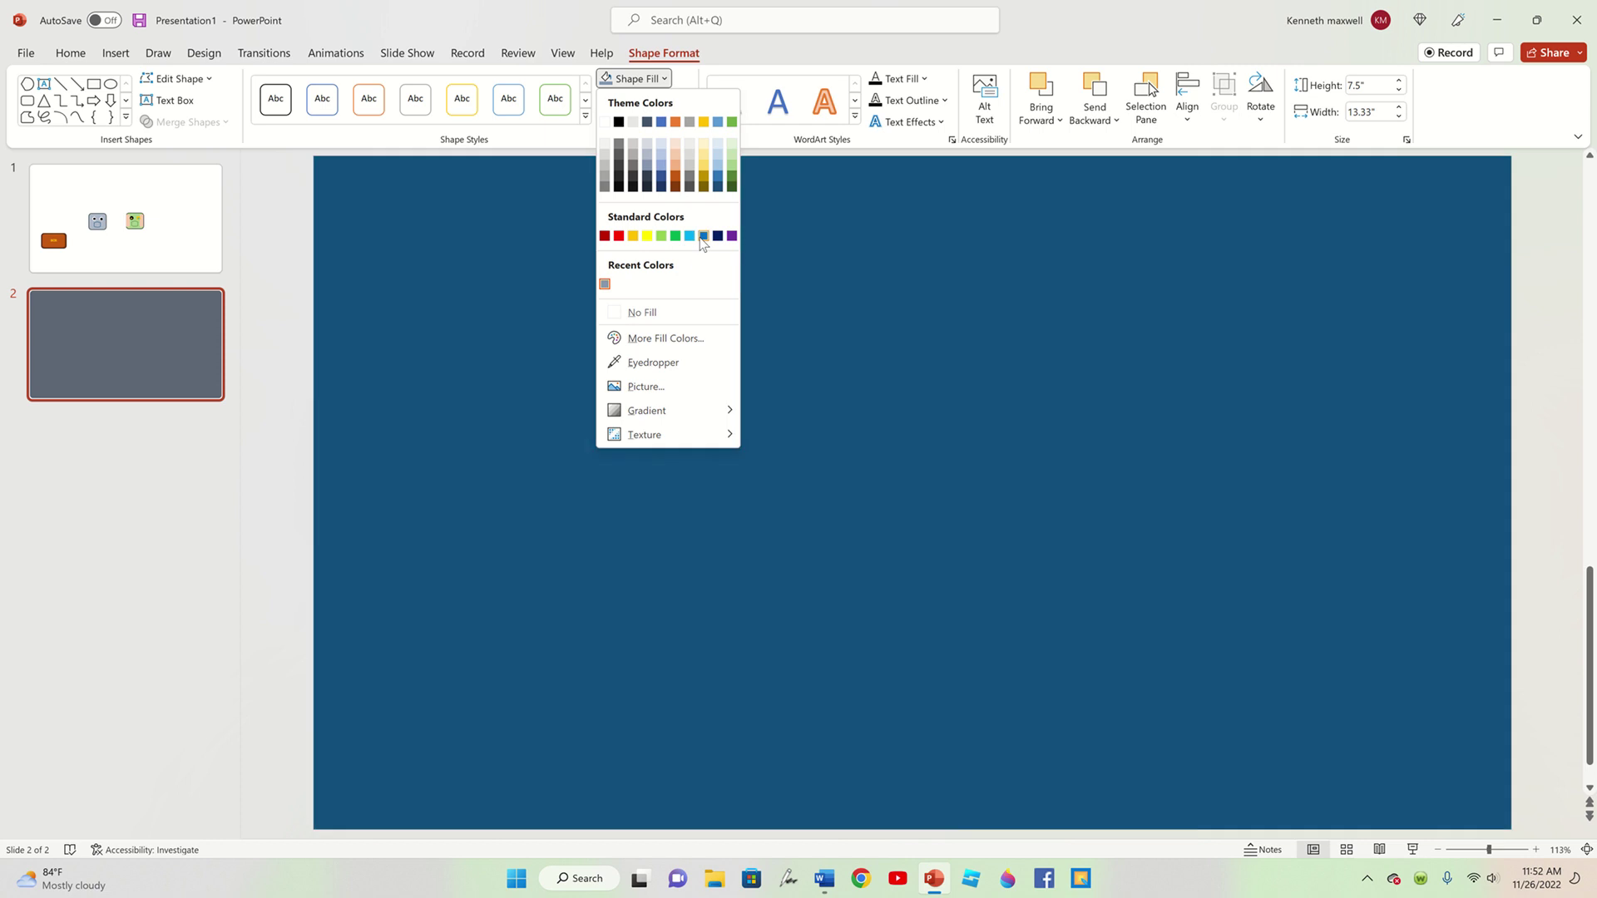
{"action": "left_click", "coordinate": [701, 238]}
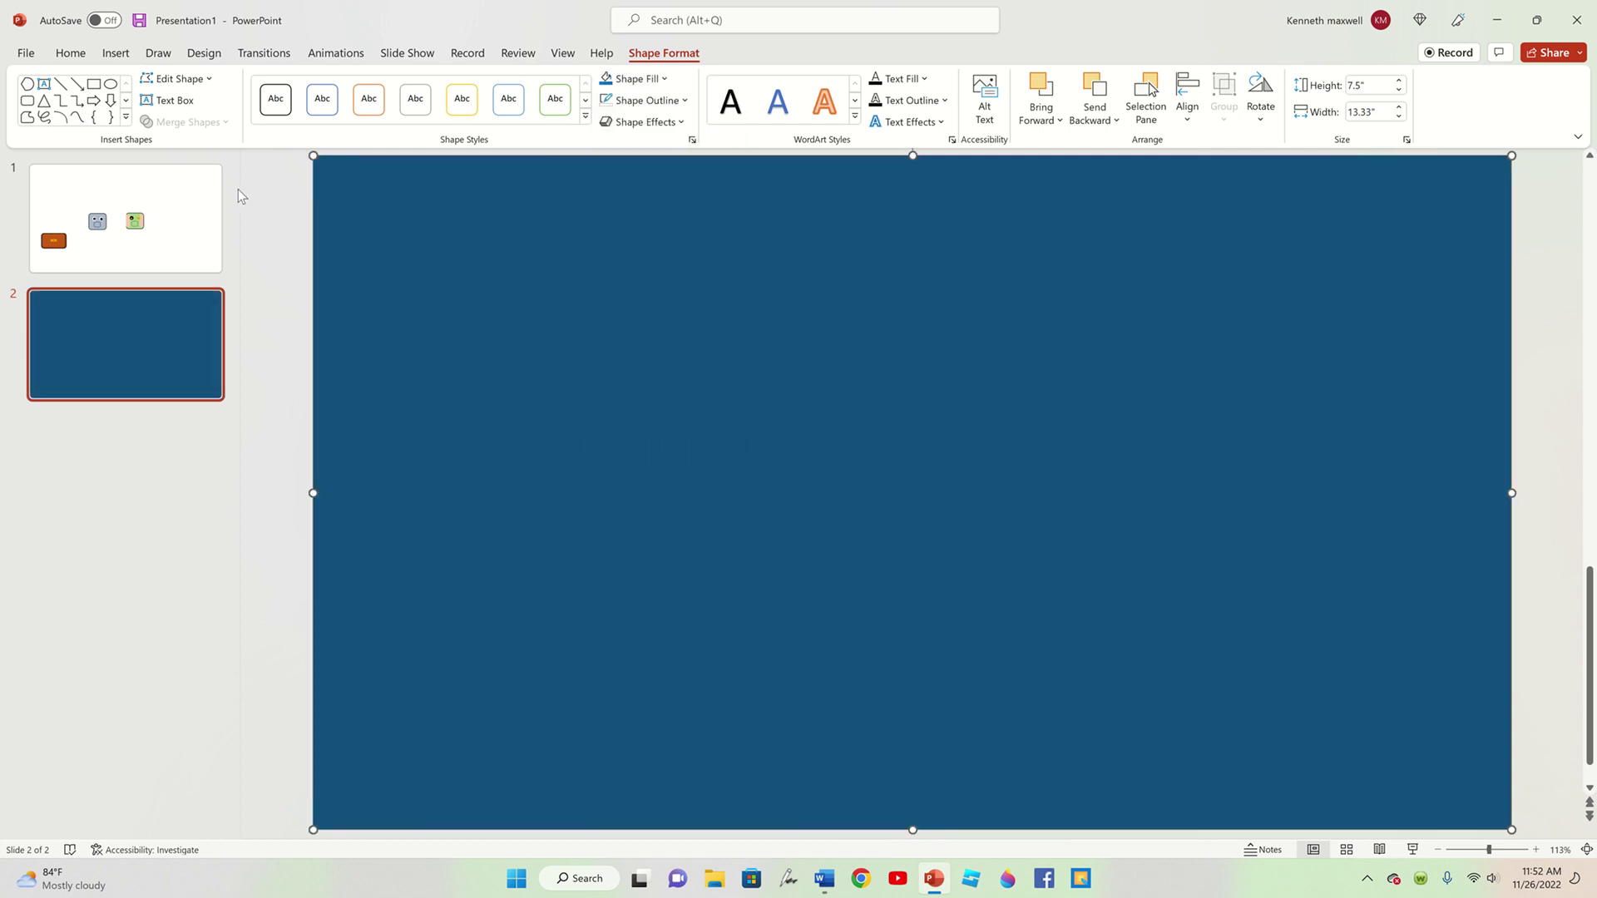
{"action": "key", "text": "Page_Up"}
{"action": "left_click", "coordinate": [203, 321]}
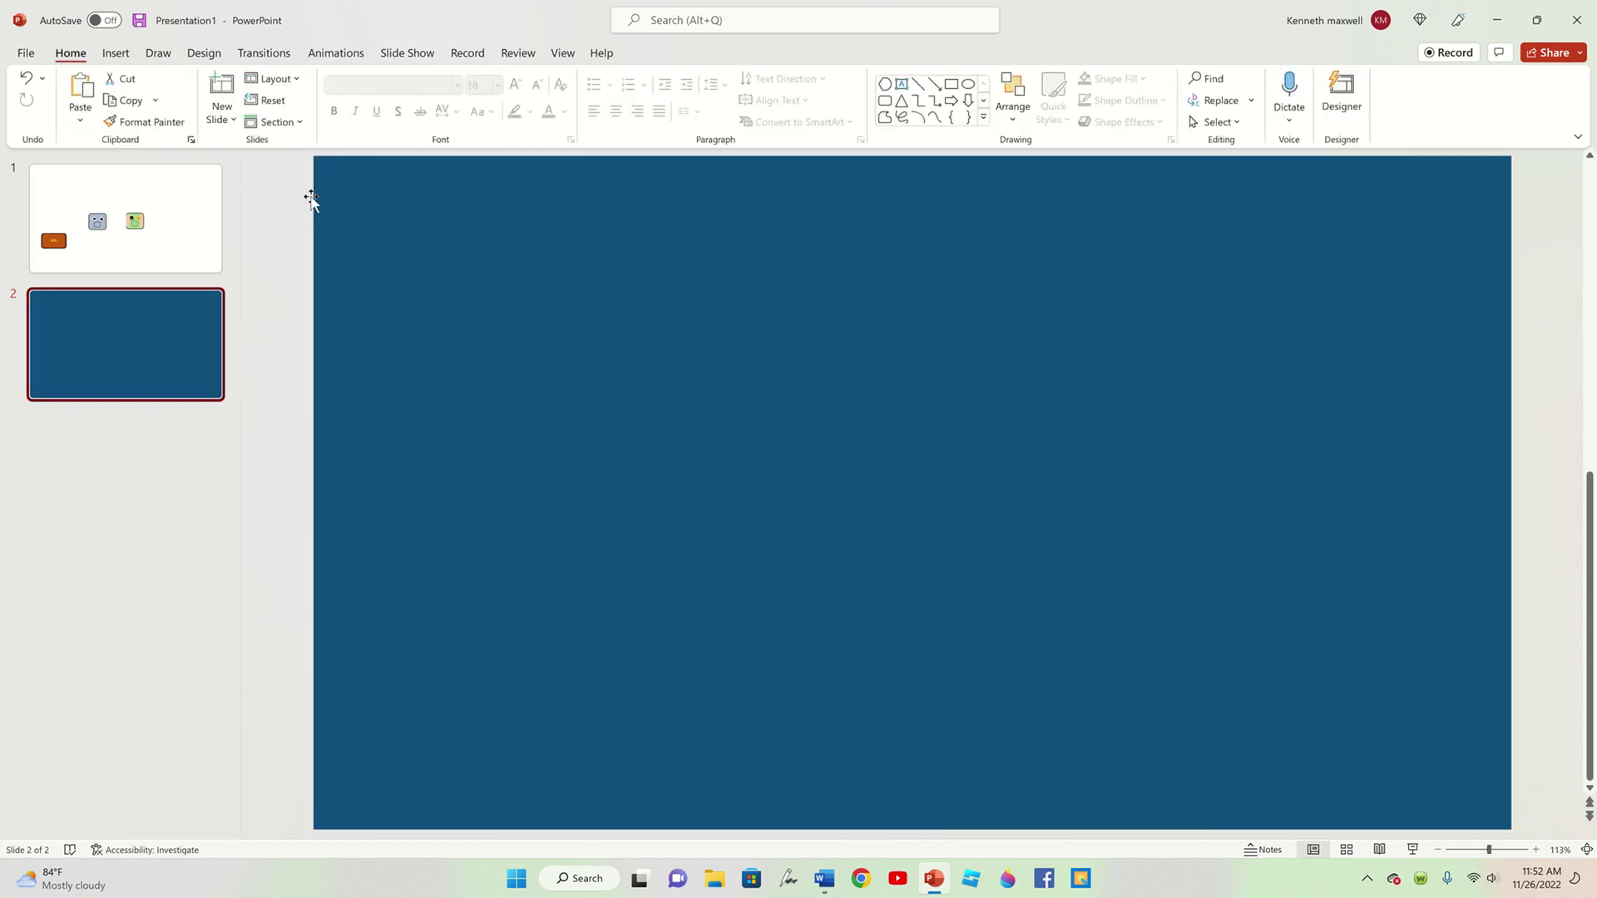
- Open the Insert tab's Shapes dropdown on the dark blue slide 2
{"action": "left_click", "coordinate": [116, 53]}
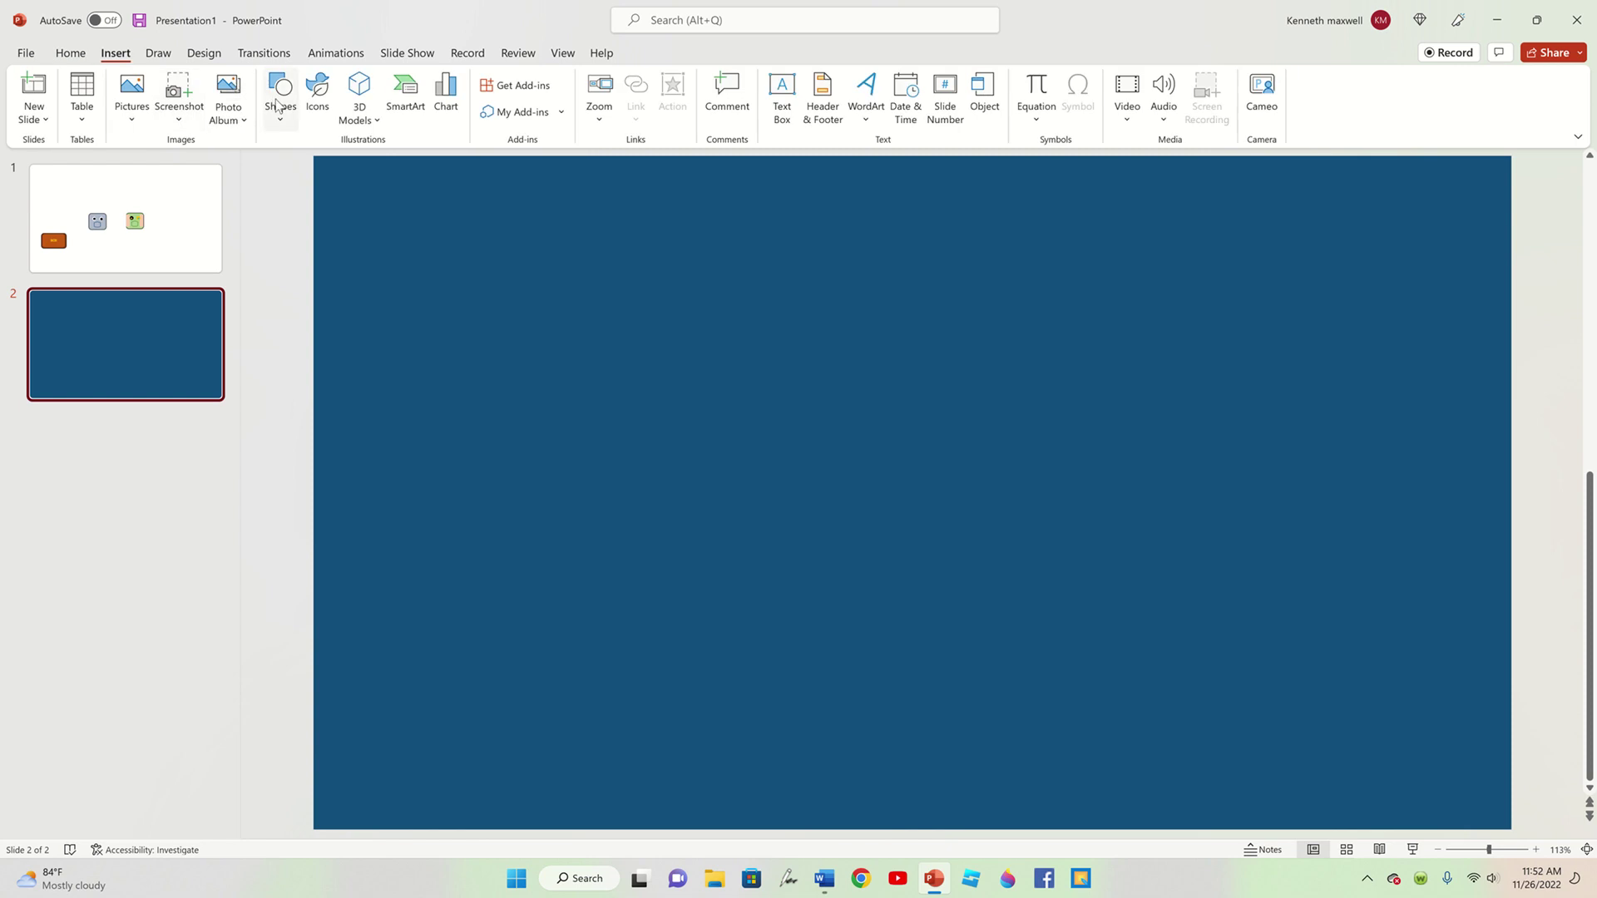
{"action": "left_click", "coordinate": [279, 95]}
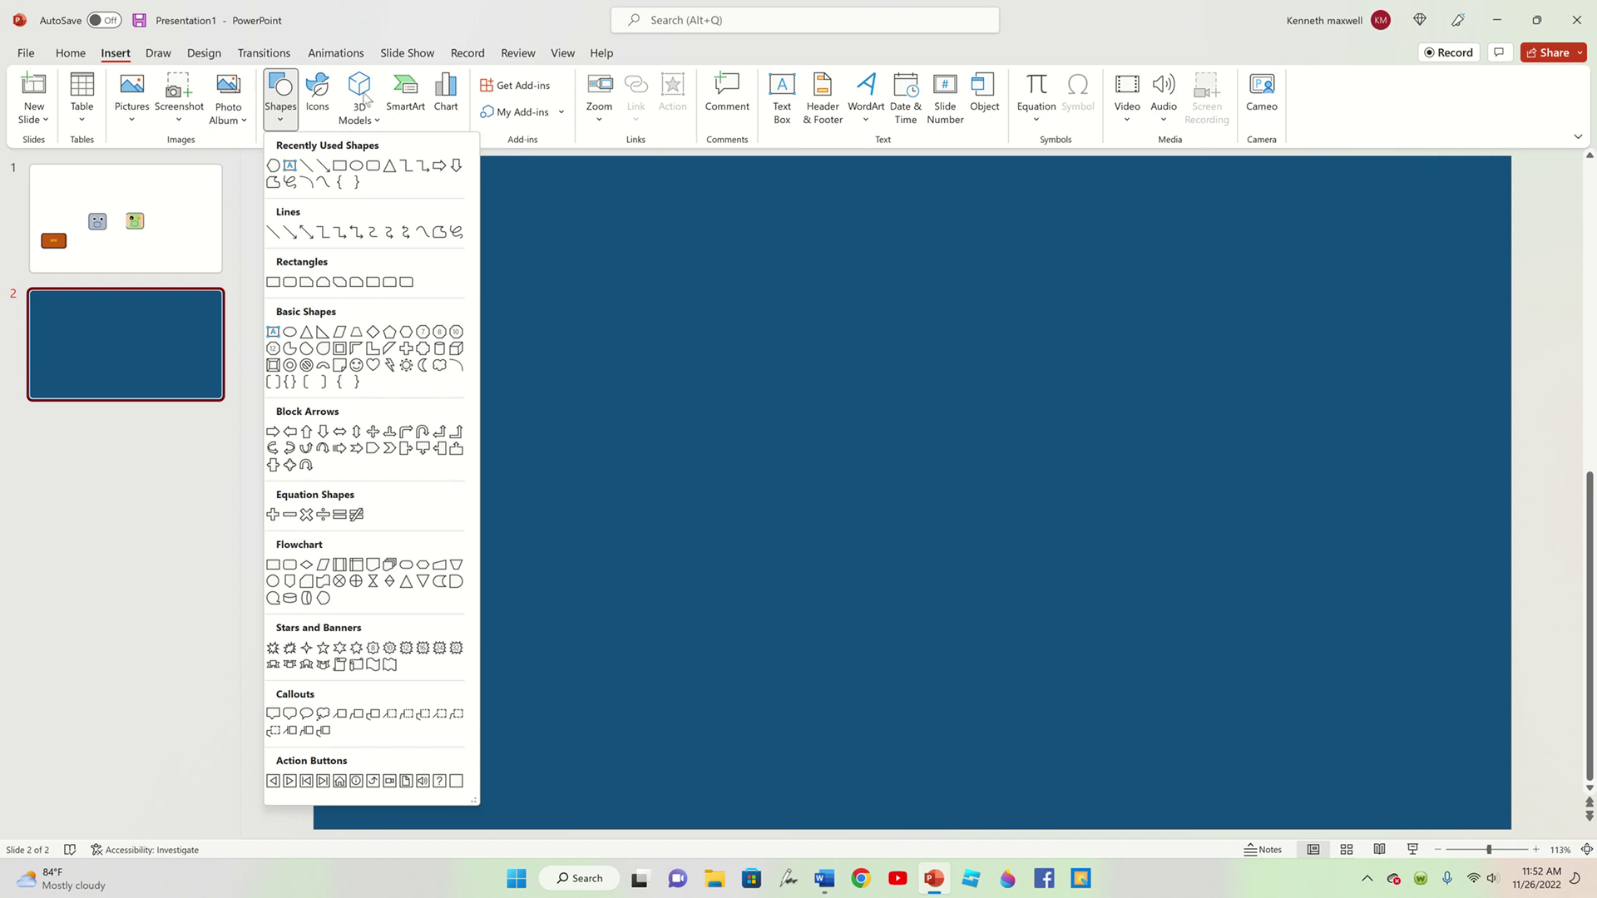
- Draw a Flowchart: Terminator shape and shrink it to a small size near the slide bottom
{"action": "left_click", "coordinate": [406, 565]}
{"action": "left_click_drag", "start_coordinate": [459, 647], "coordinate": [711, 626]}
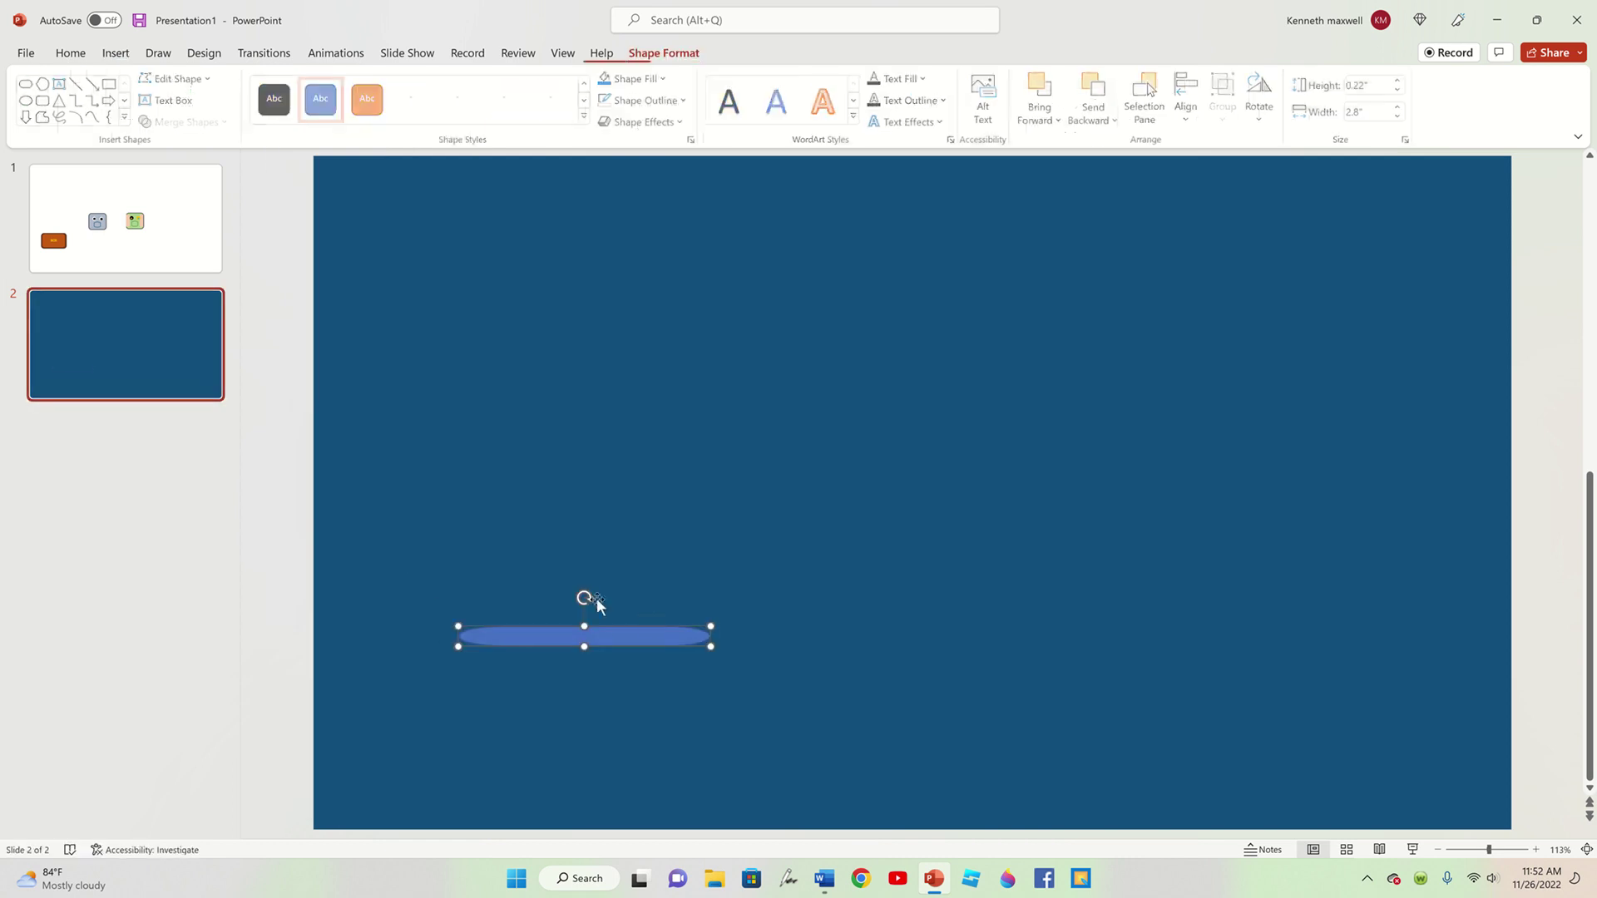
{"action": "left_click_drag", "start_coordinate": [602, 633], "coordinate": [517, 735]}
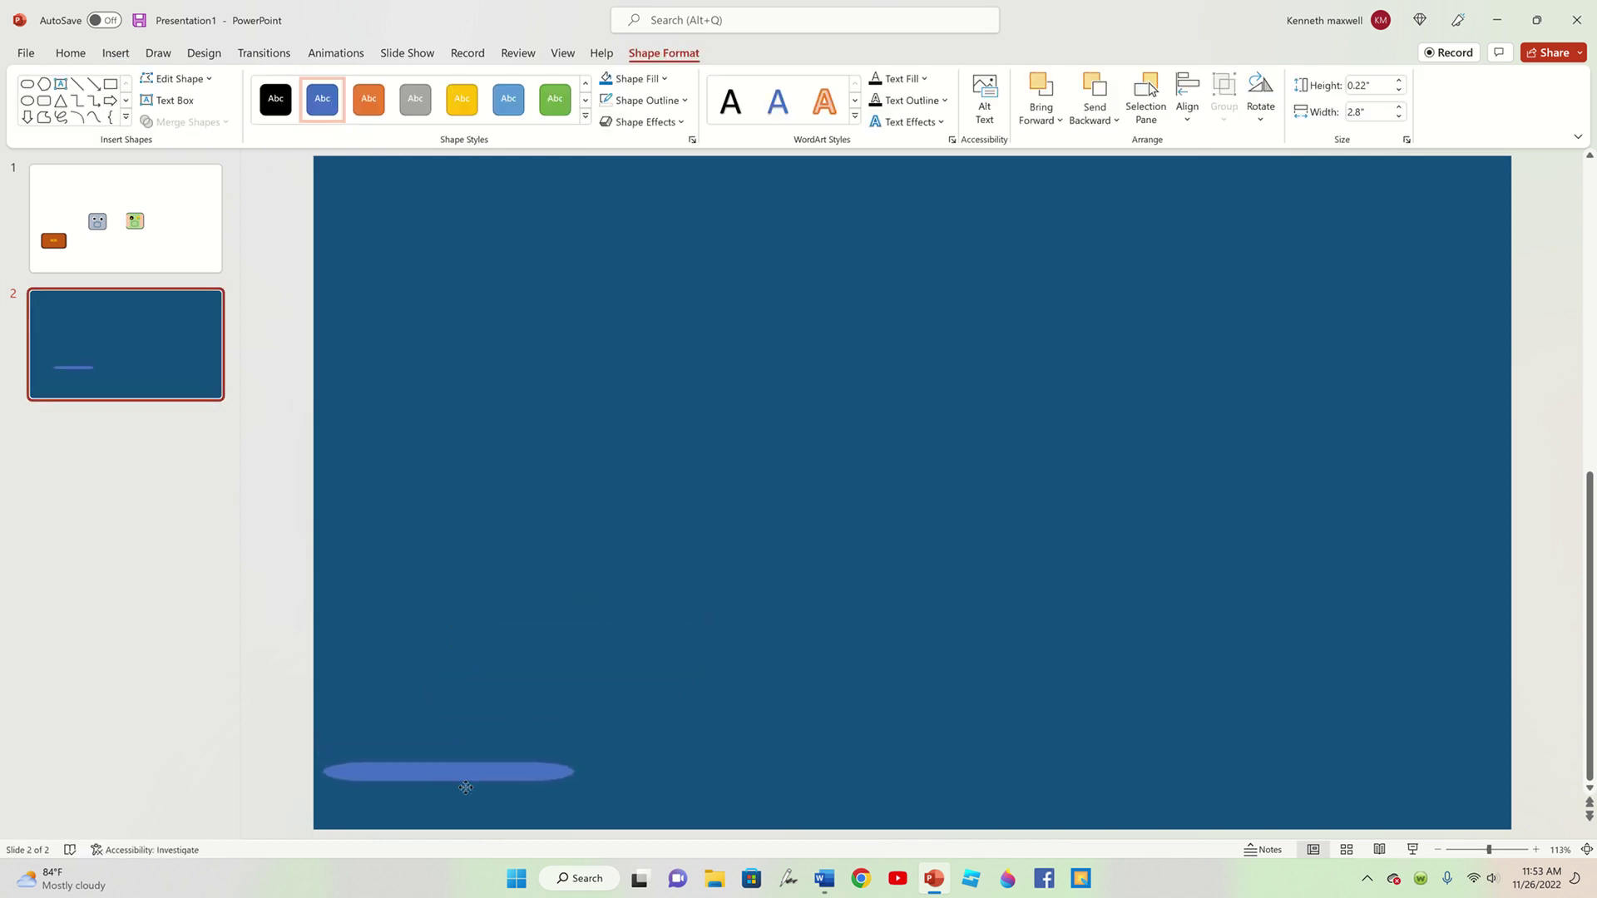
{"action": "left_click_drag", "start_coordinate": [518, 735], "coordinate": [436, 822]}
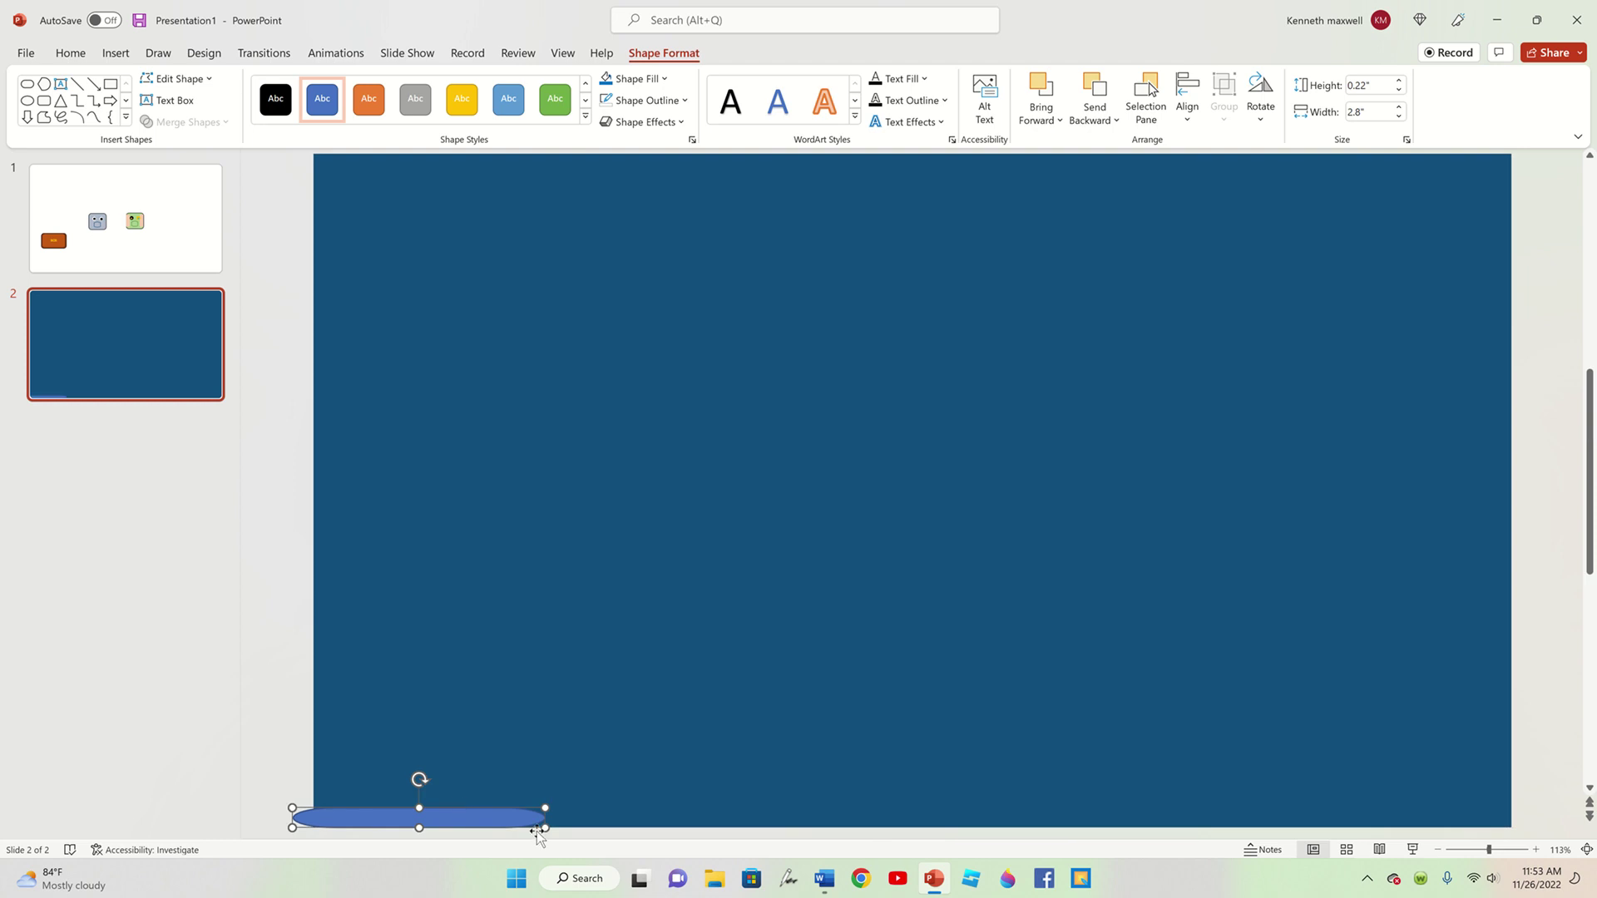
{"action": "left_click_drag", "start_coordinate": [545, 827], "coordinate": [318, 785]}
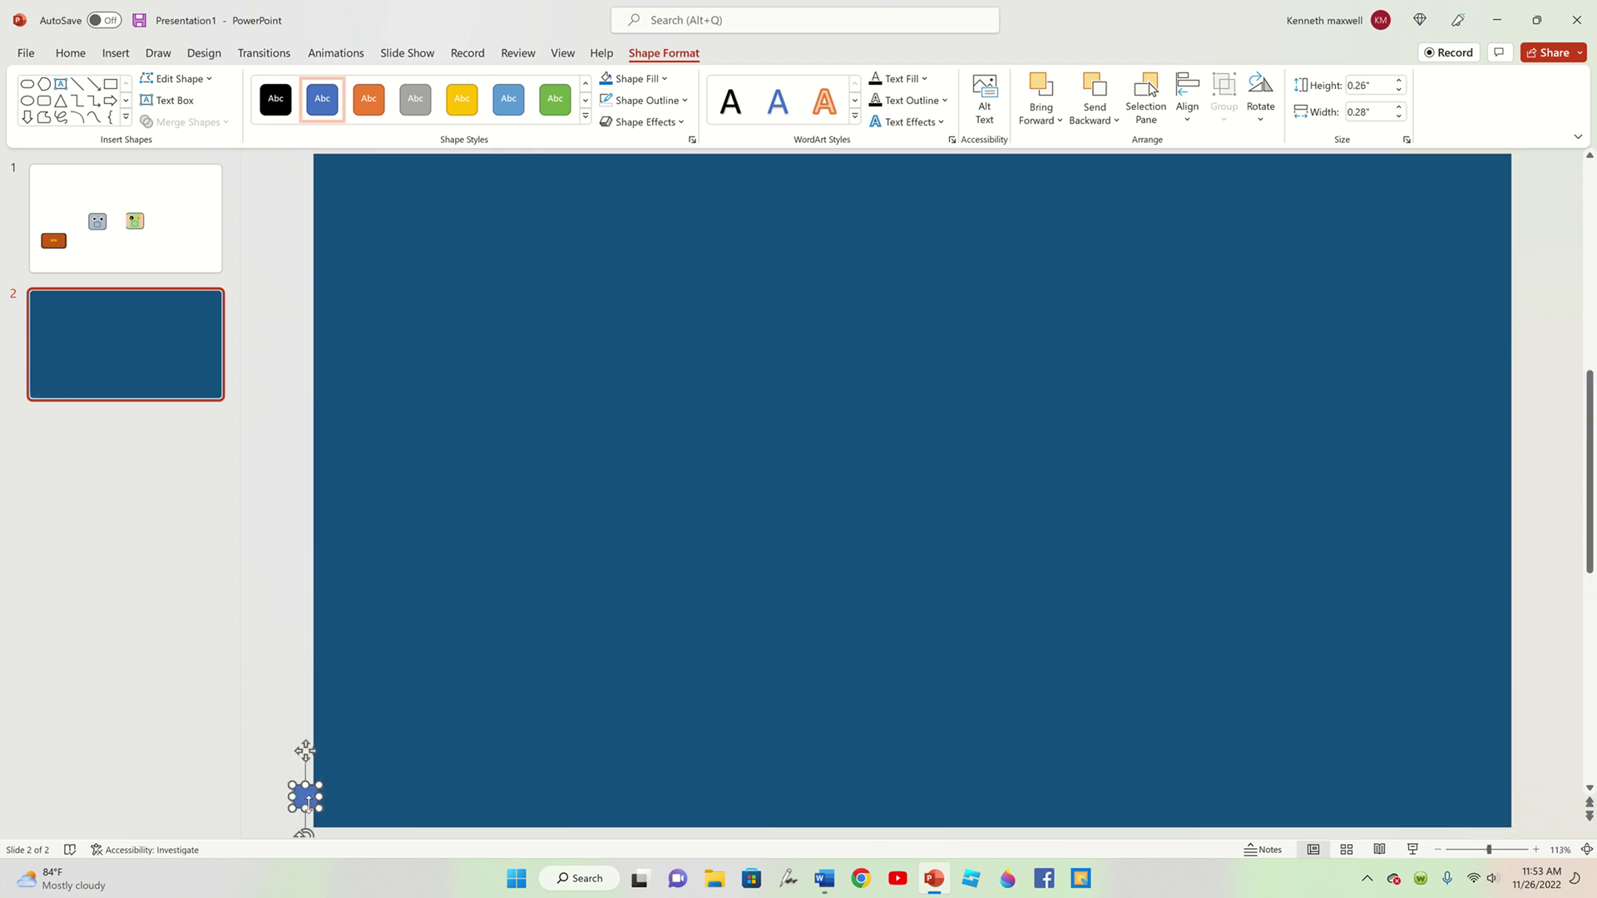
{"action": "left_click_drag", "start_coordinate": [307, 803], "coordinate": [468, 699]}
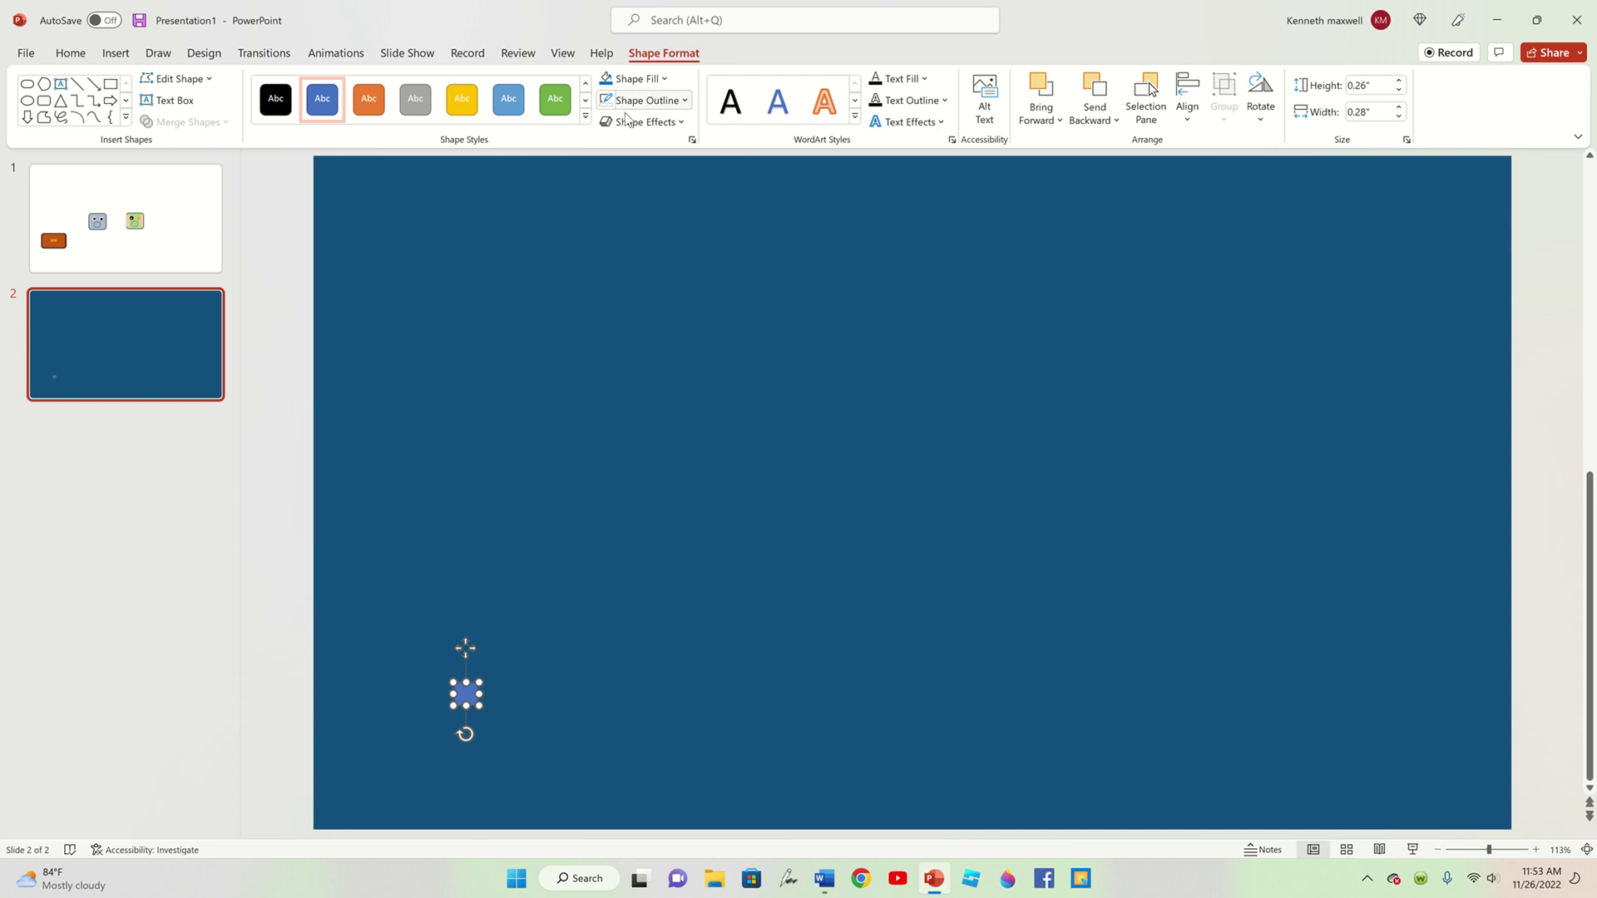
- Change the small terminator's outline and fill it black
{"action": "left_click", "coordinate": [645, 100]}
{"action": "left_click", "coordinate": [633, 332]}
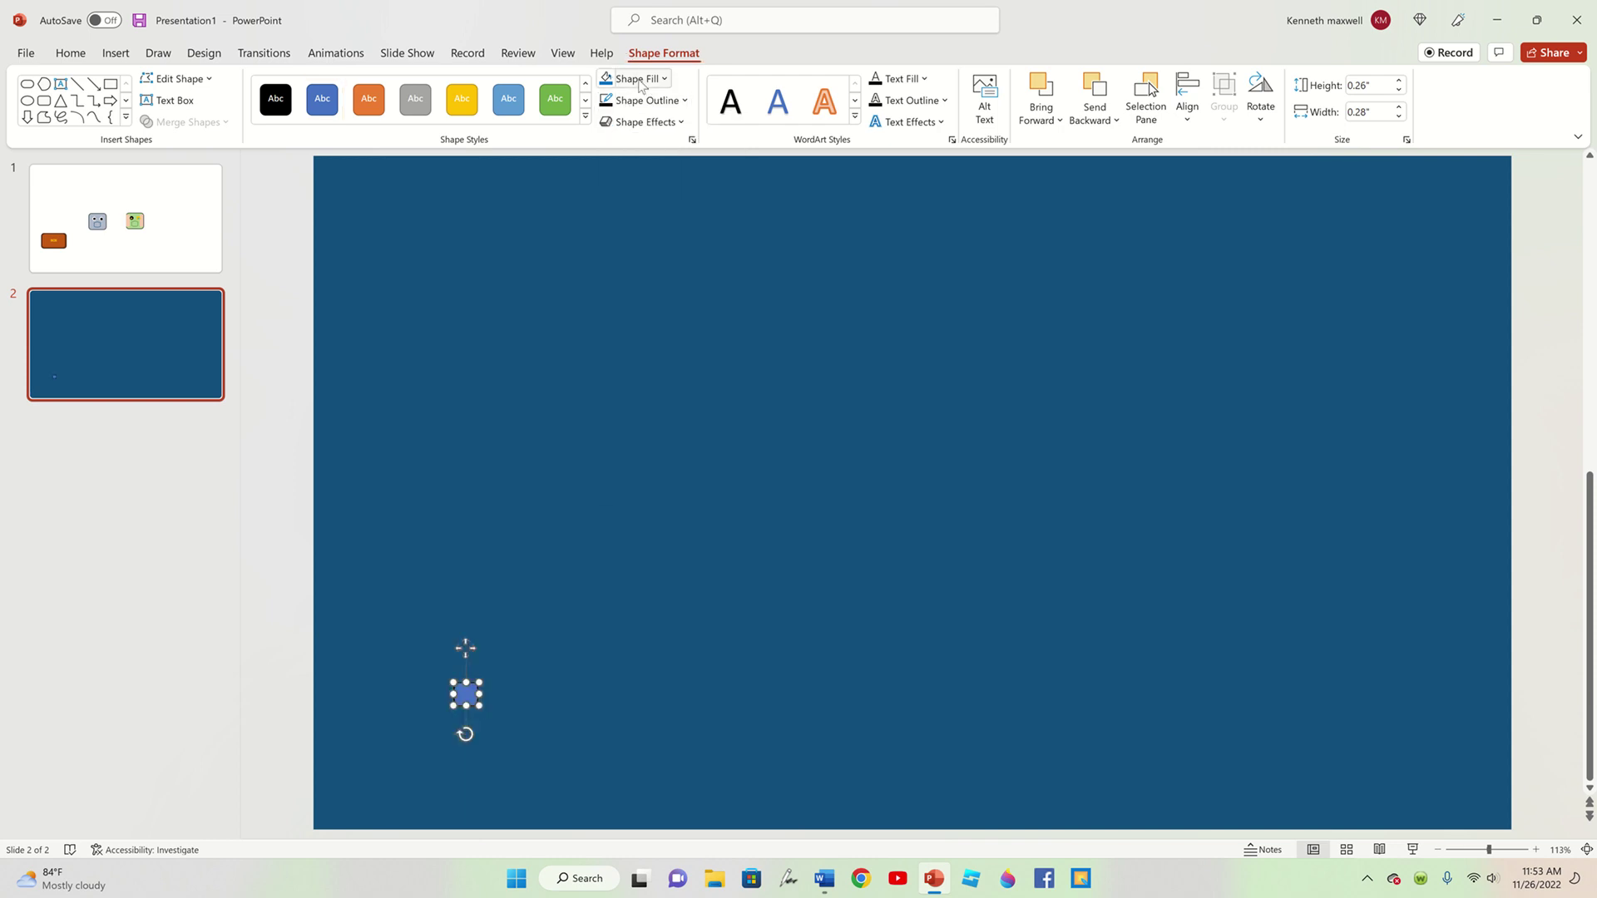
{"action": "left_click", "coordinate": [641, 79]}
{"action": "left_click", "coordinate": [625, 123]}
{"action": "left_click", "coordinate": [424, 720]}
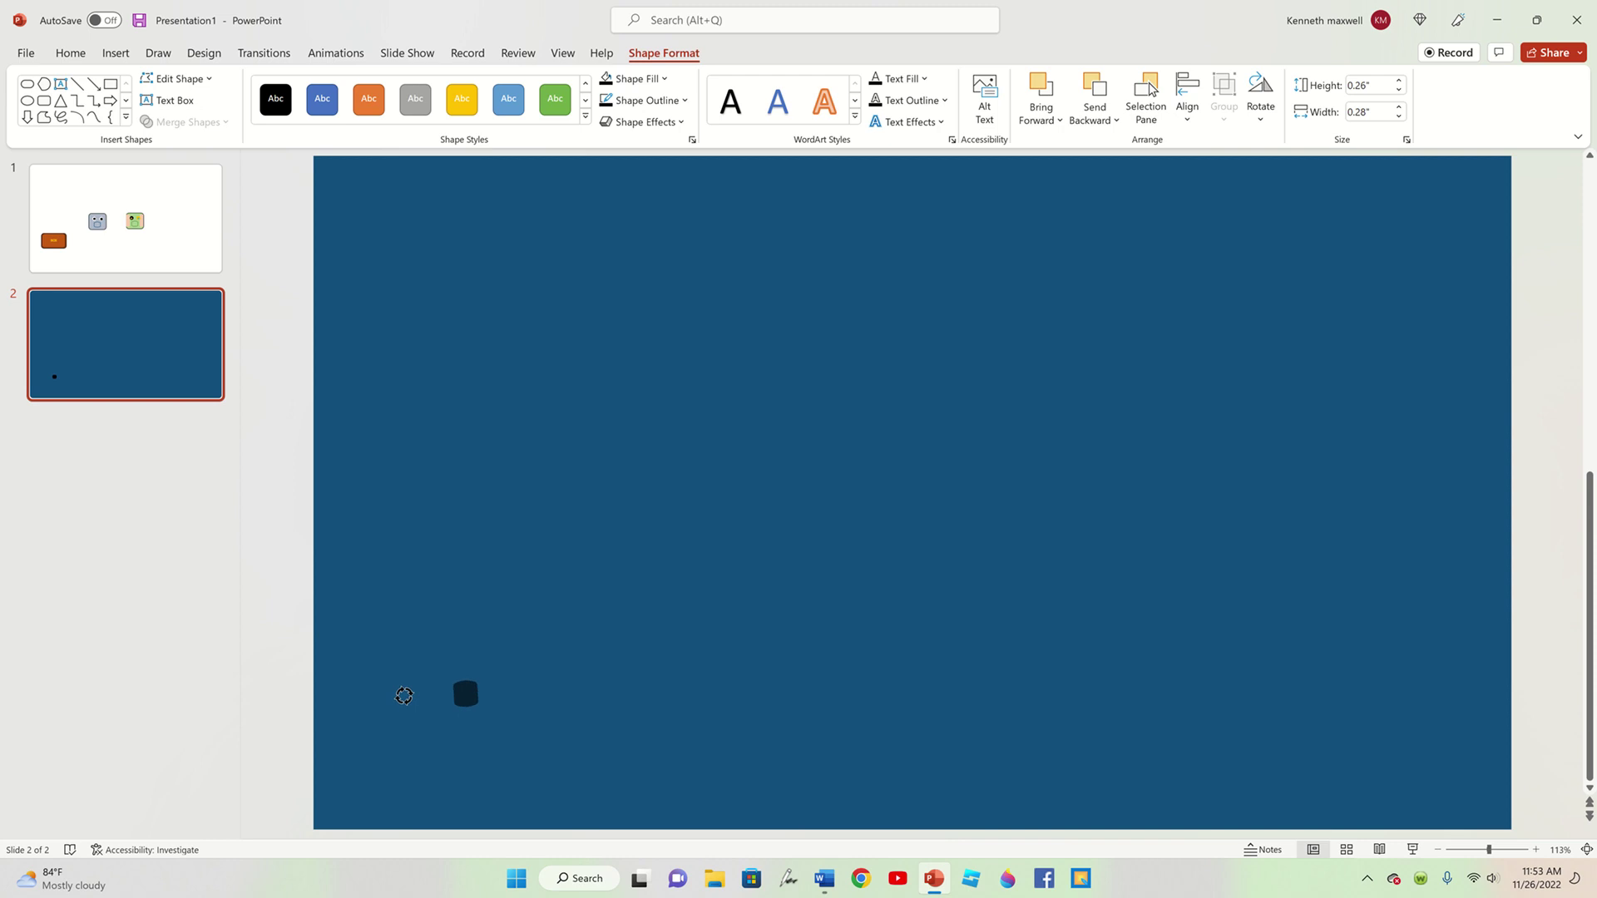
- Rotate the black shape and stretch it into a thin bar along the slide's bottom edge
{"action": "left_click", "coordinate": [465, 693]}
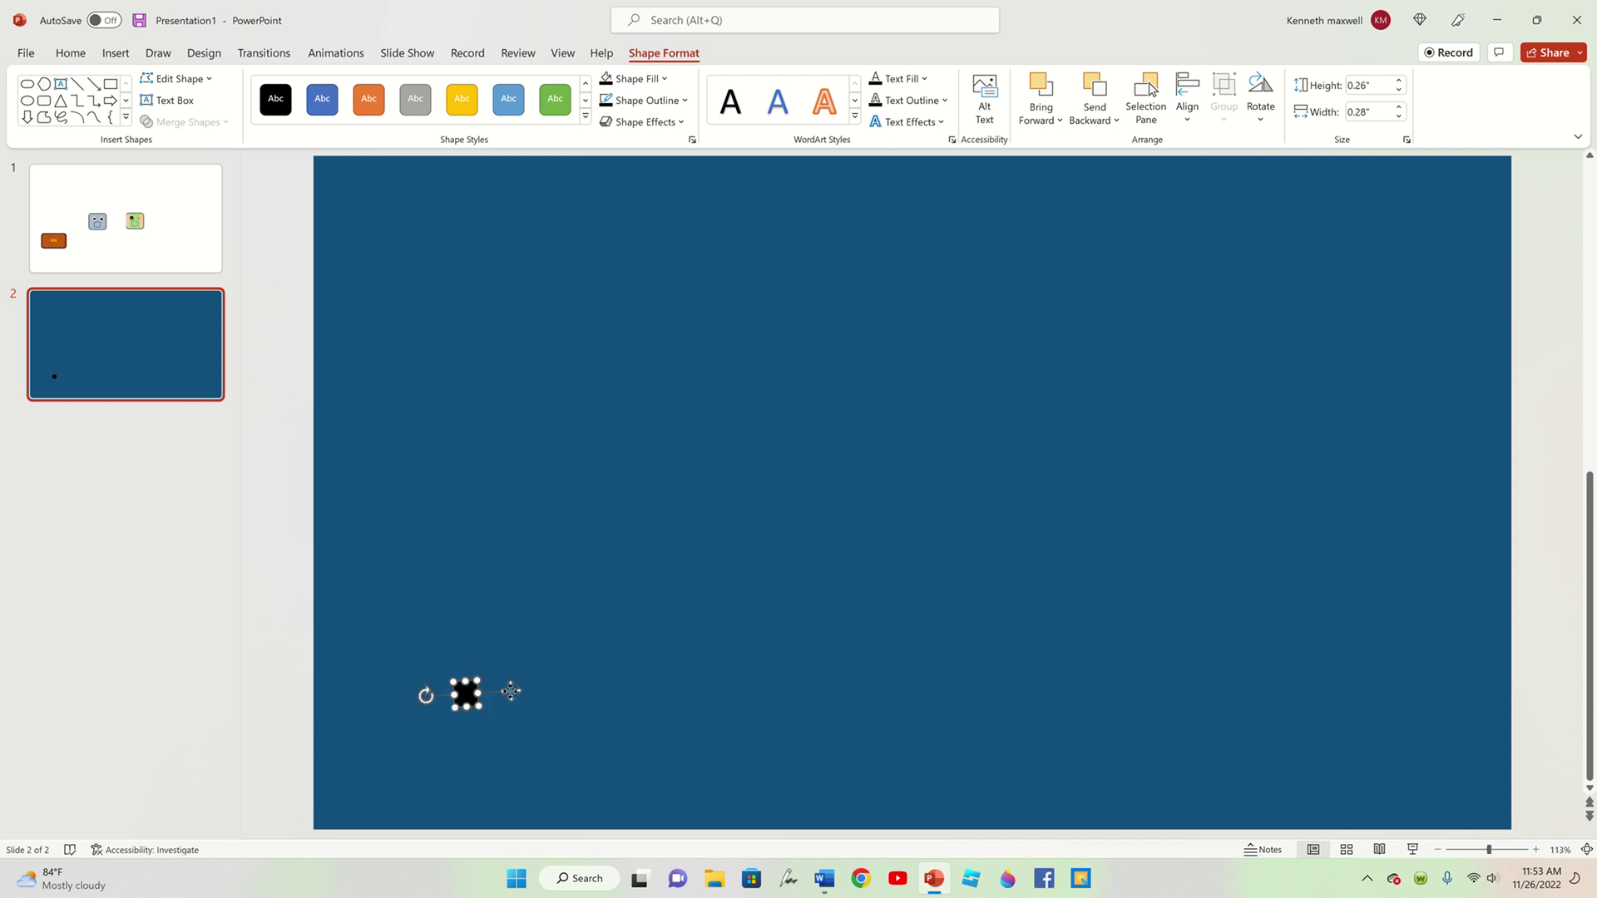
{"action": "left_click_drag", "start_coordinate": [473, 699], "coordinate": [364, 813]}
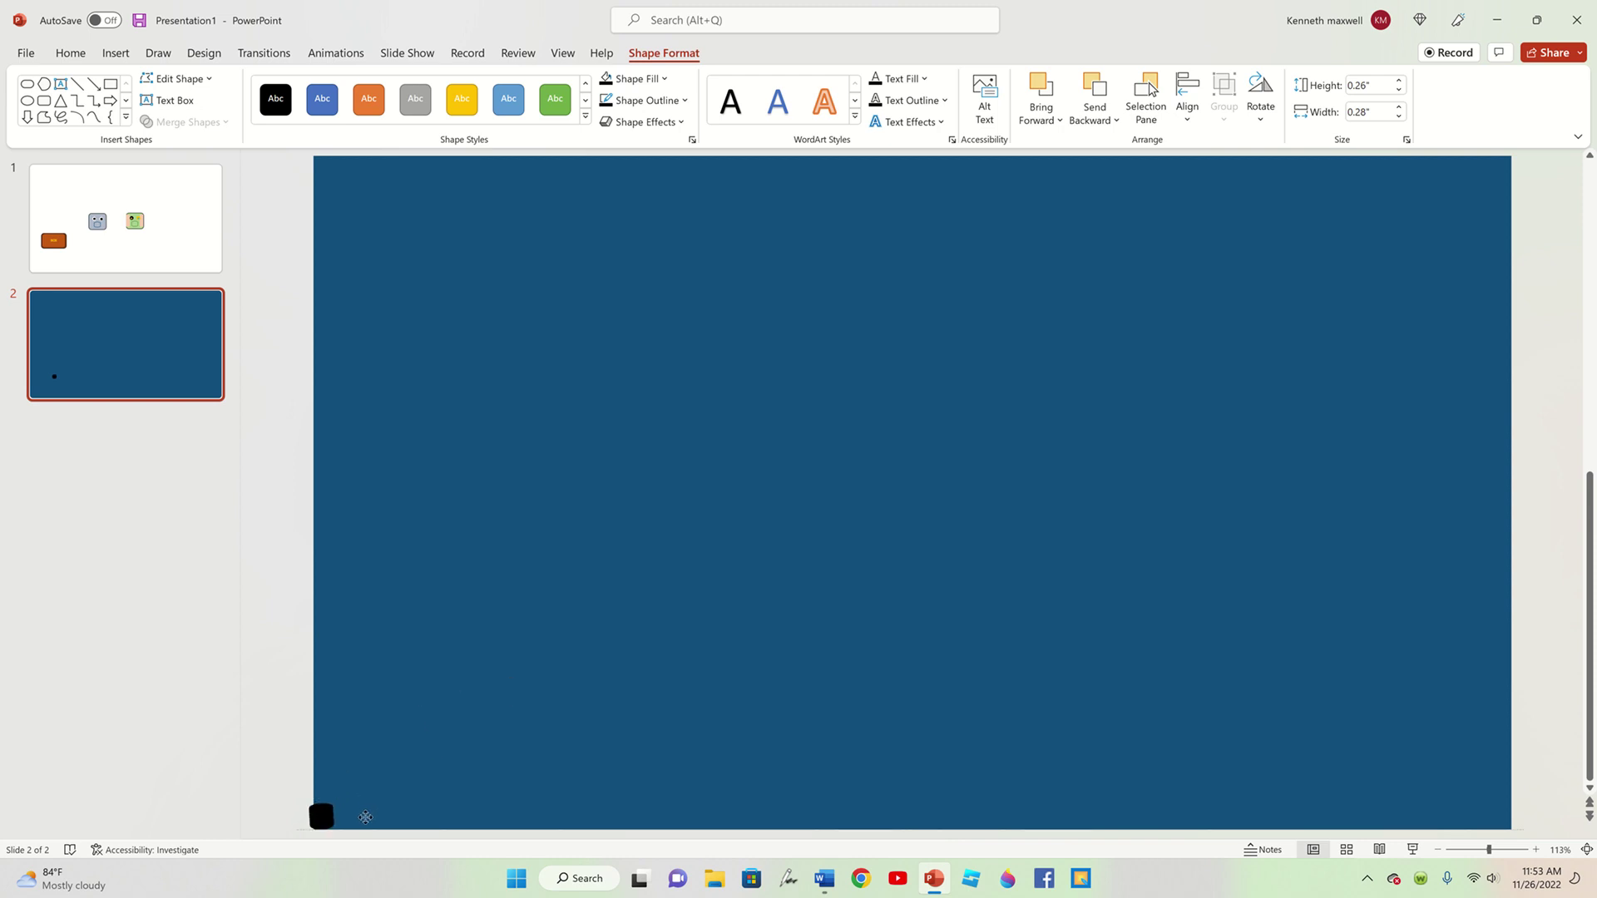
{"action": "left_click_drag", "start_coordinate": [280, 819], "coordinate": [277, 815]}
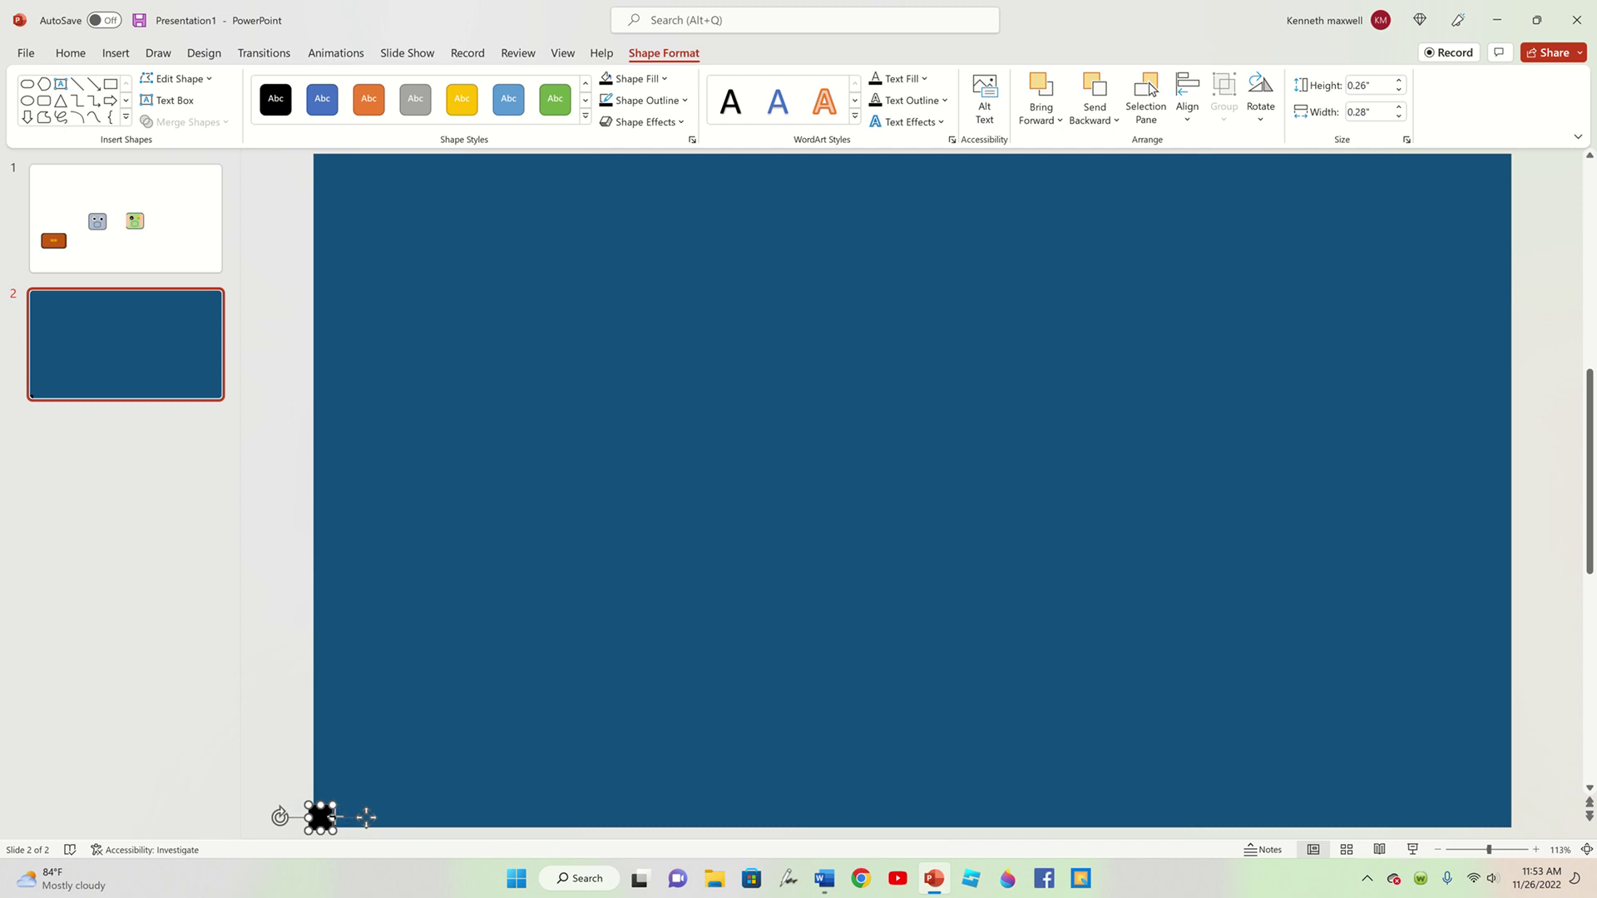
{"action": "left_click_drag", "start_coordinate": [336, 818], "coordinate": [1528, 755]}
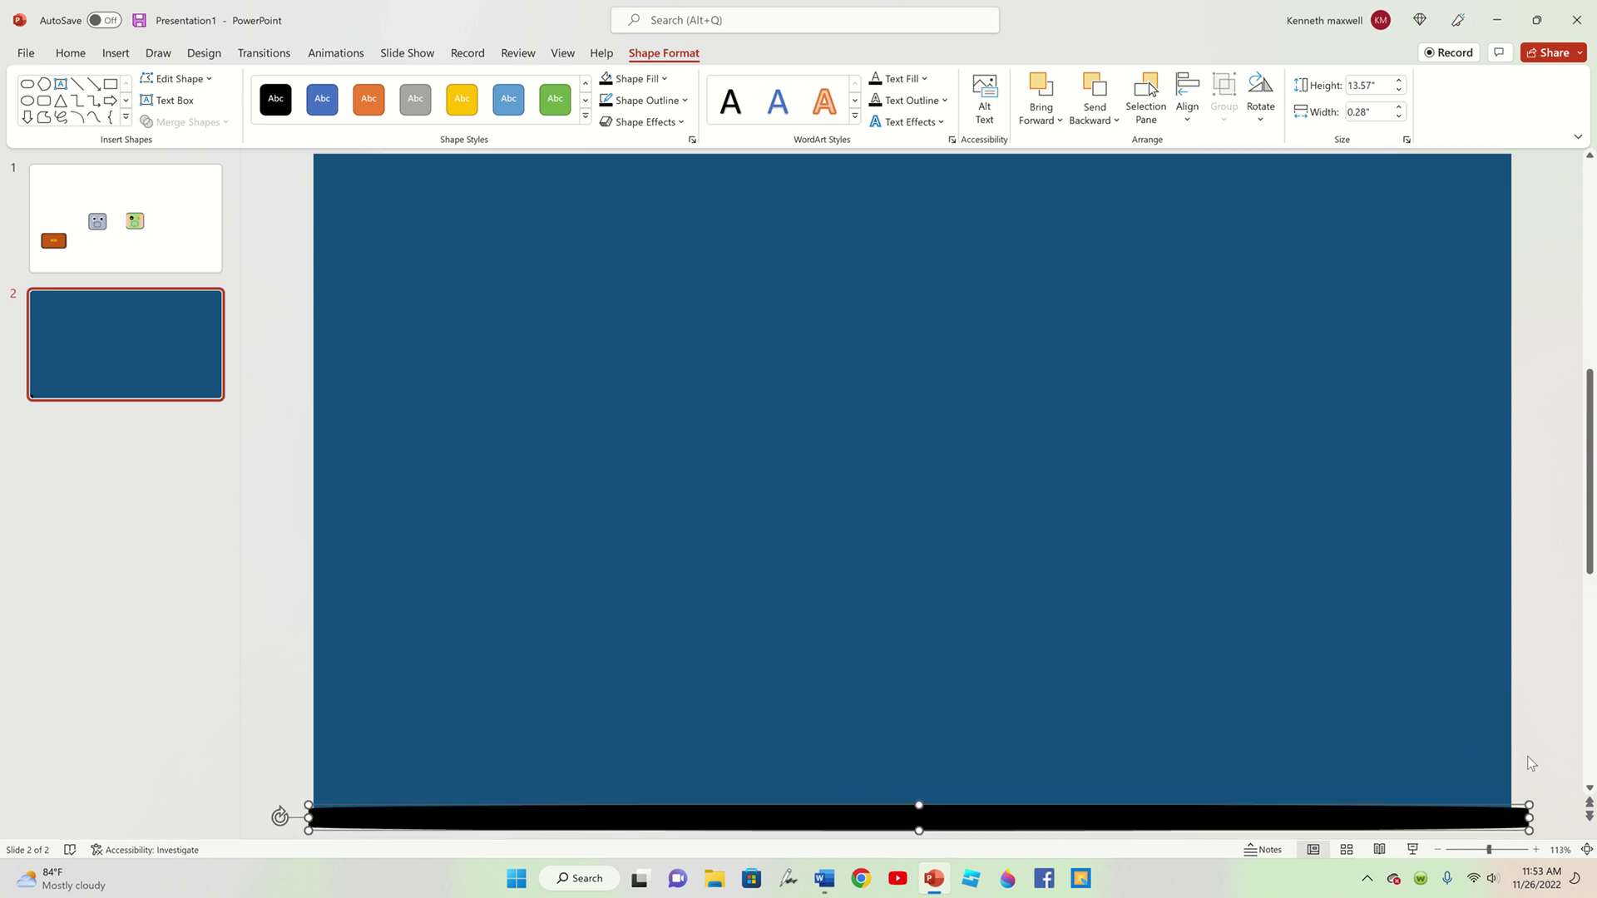
{"action": "left_click", "coordinate": [297, 417]}
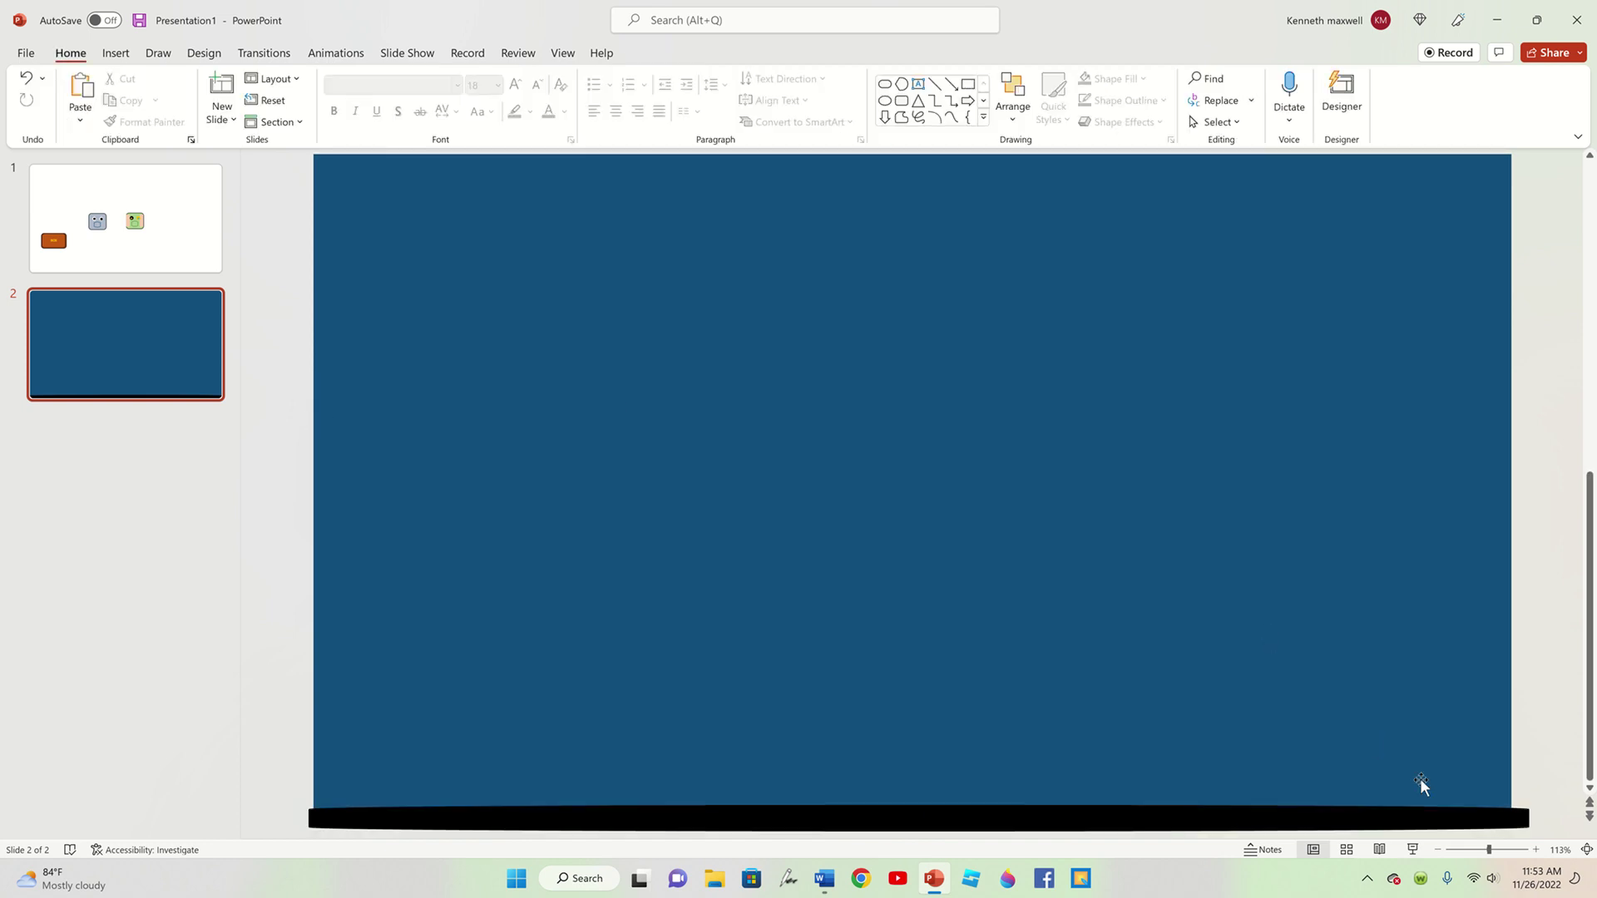
{"action": "left_click", "coordinate": [1482, 817]}
{"action": "left_click_drag", "start_coordinate": [1529, 817], "coordinate": [1513, 818]}
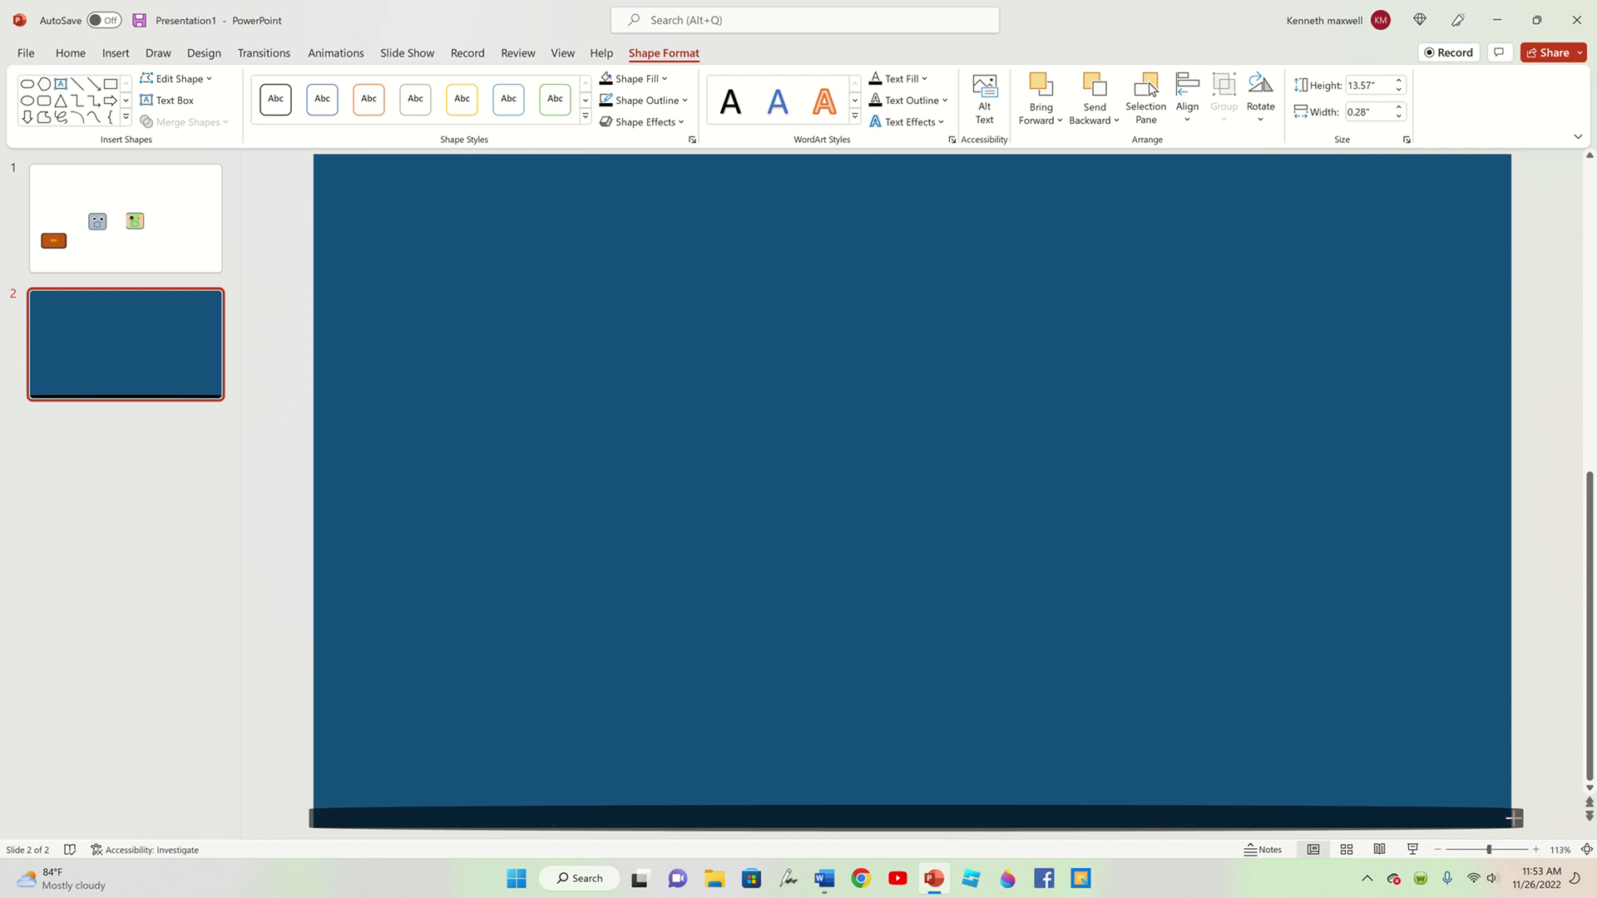
{"action": "left_click", "coordinate": [278, 813]}
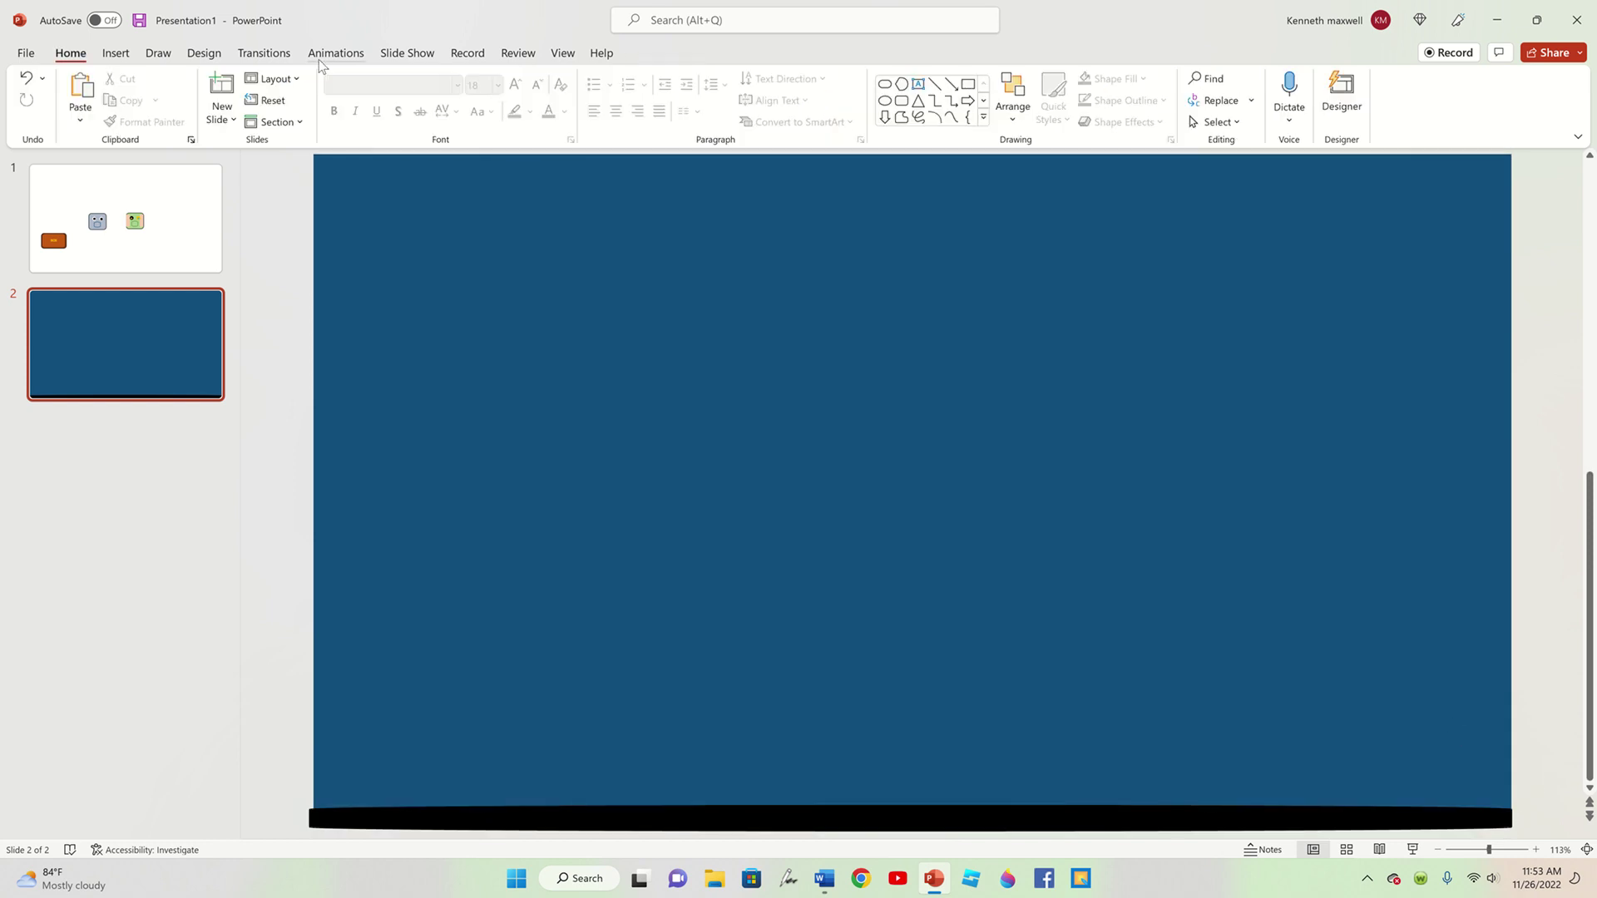
- Draw a tall grey rectangle door, 6.3" by 4.75", on the right reaching the slide bottom
{"action": "left_click", "coordinate": [133, 53]}
{"action": "left_click", "coordinate": [280, 98]}
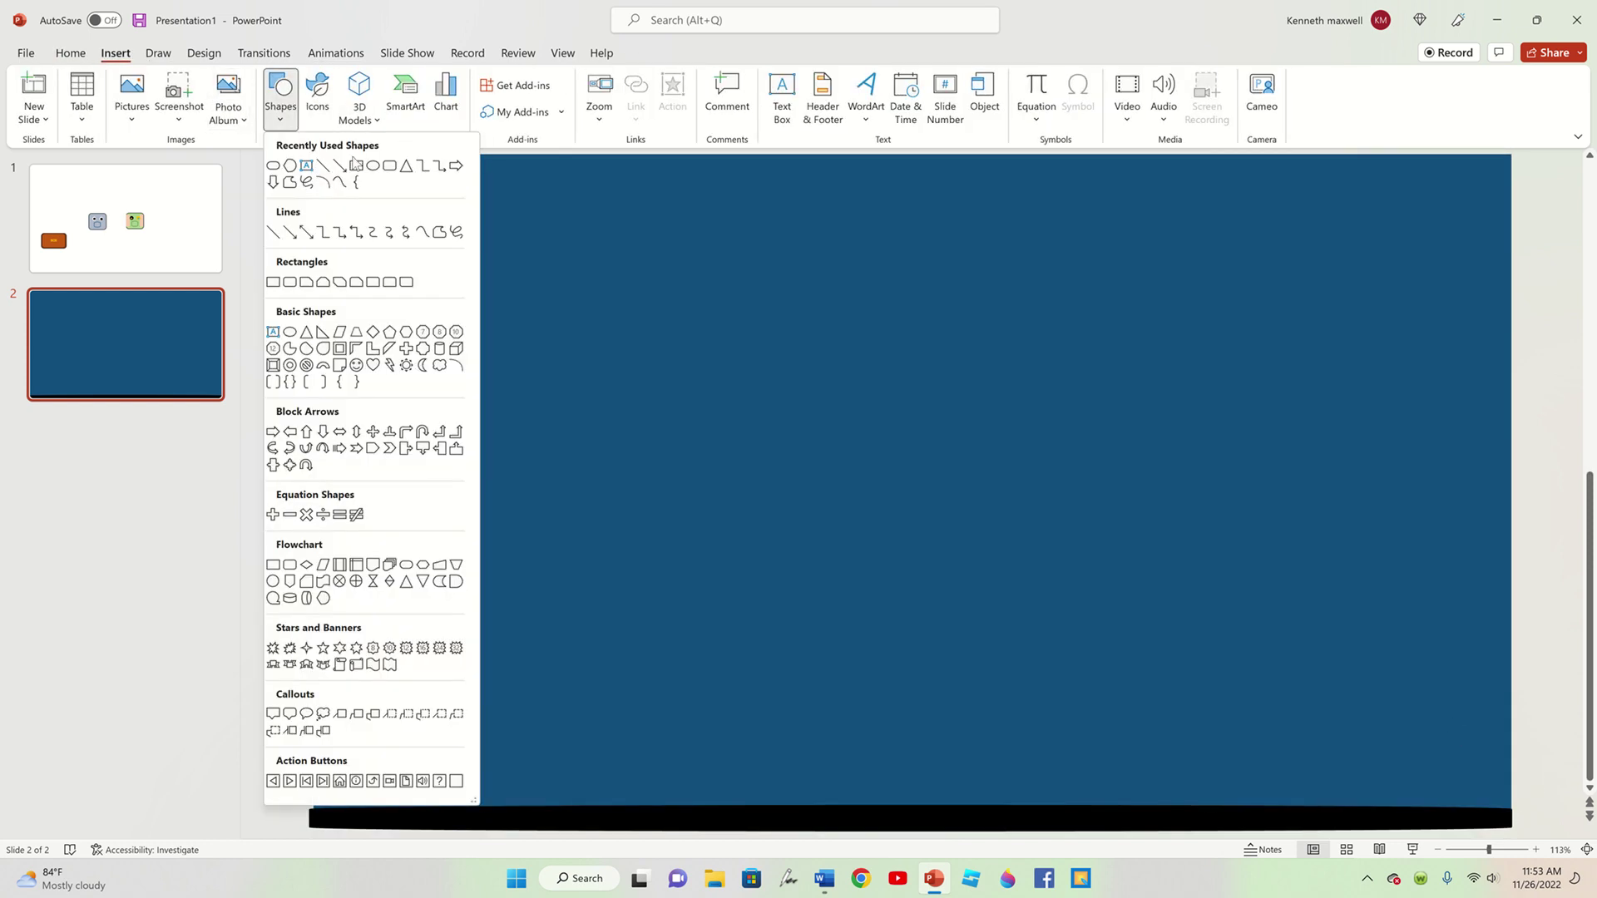
{"action": "left_click", "coordinate": [356, 166]}
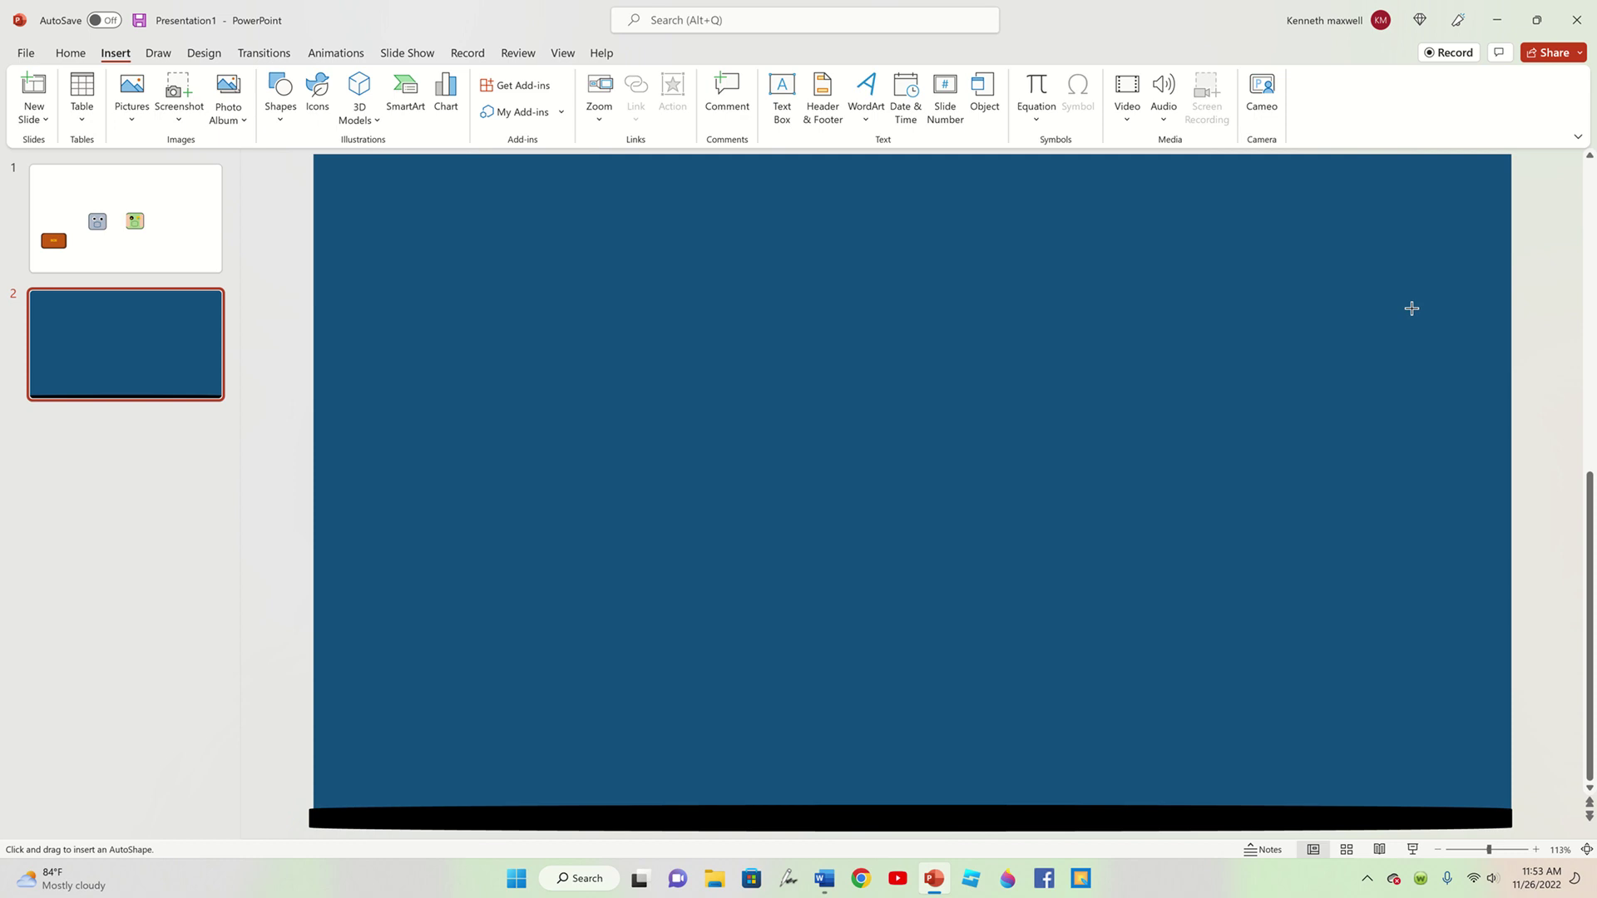
{"action": "left_click_drag", "start_coordinate": [1509, 263], "coordinate": [1082, 770]}
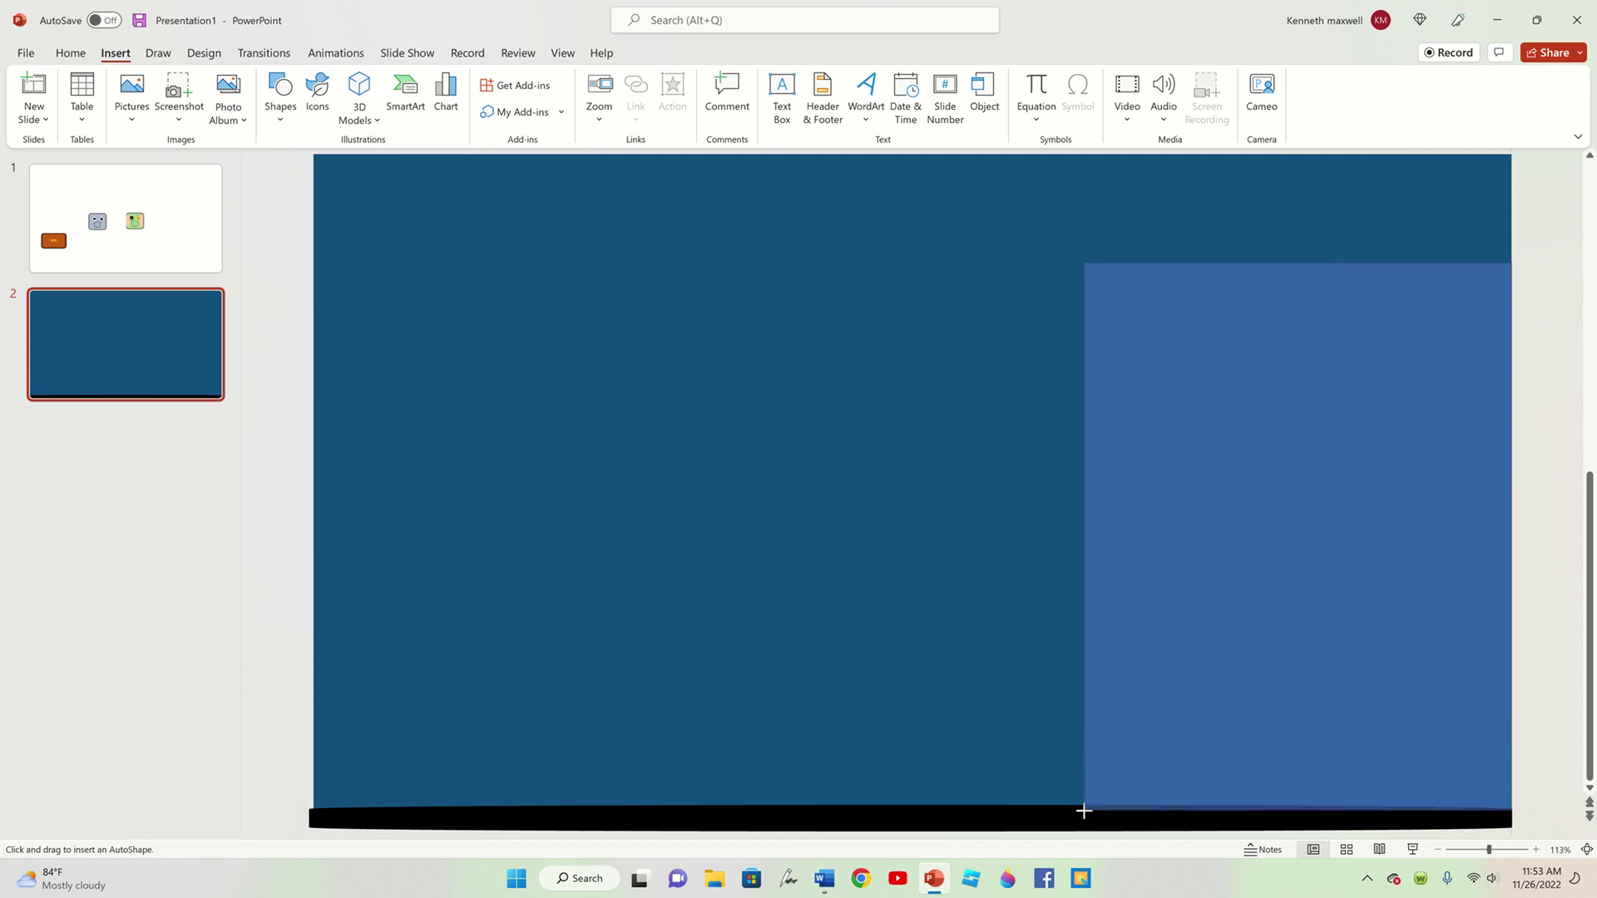
{"action": "left_click_drag", "start_coordinate": [1082, 770], "coordinate": [1085, 829]}
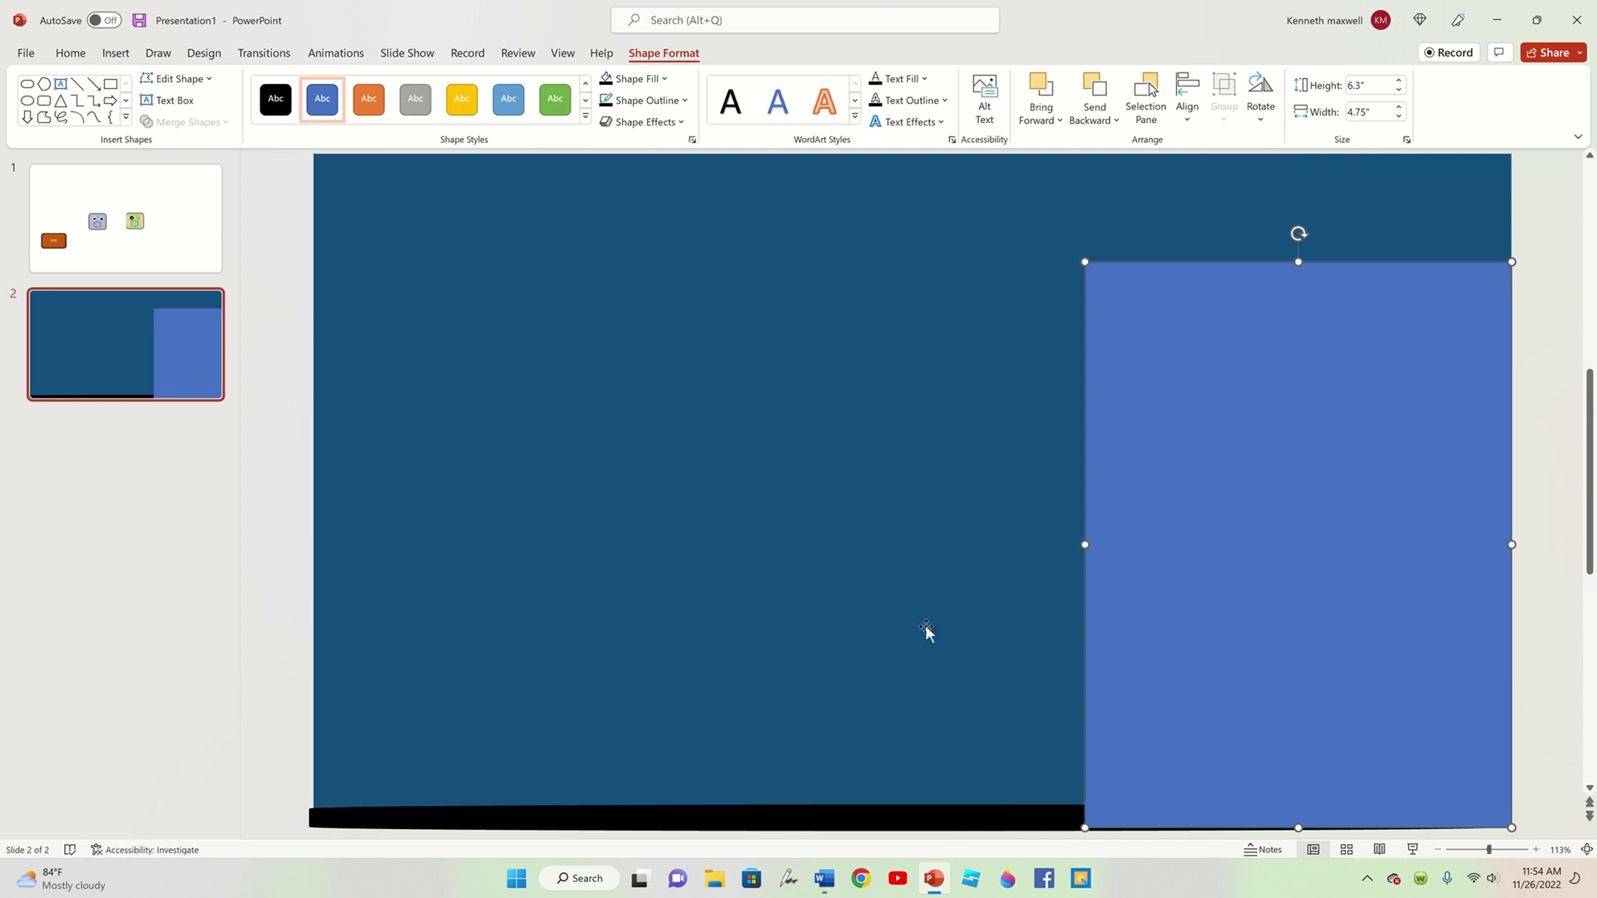
{"action": "left_click", "coordinate": [628, 87]}
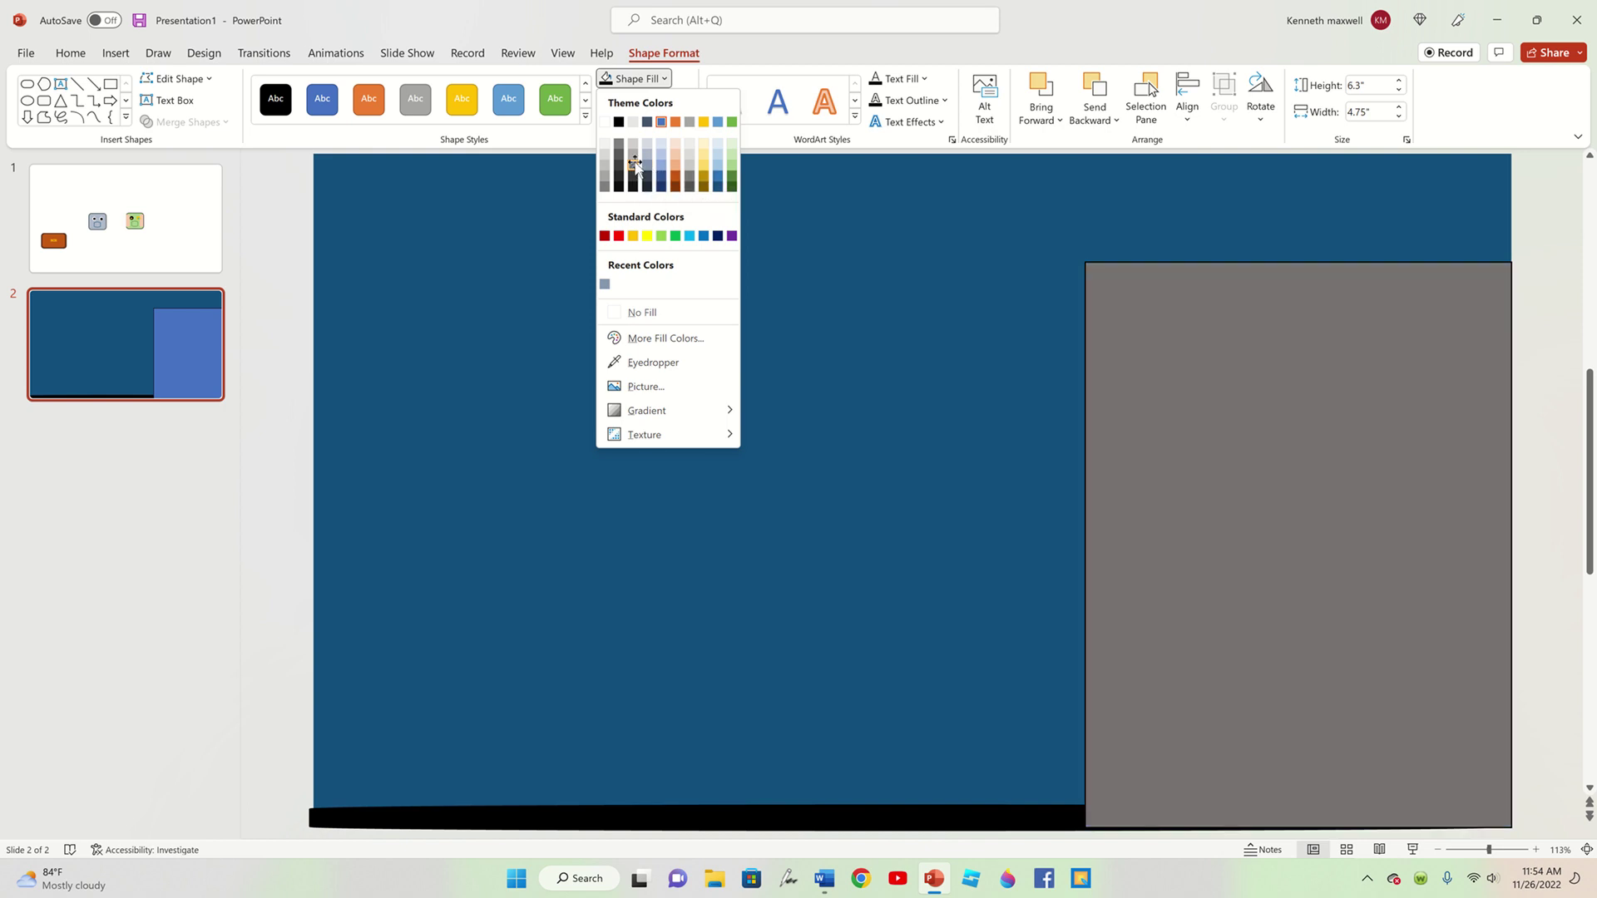
{"action": "left_click", "coordinate": [635, 166]}
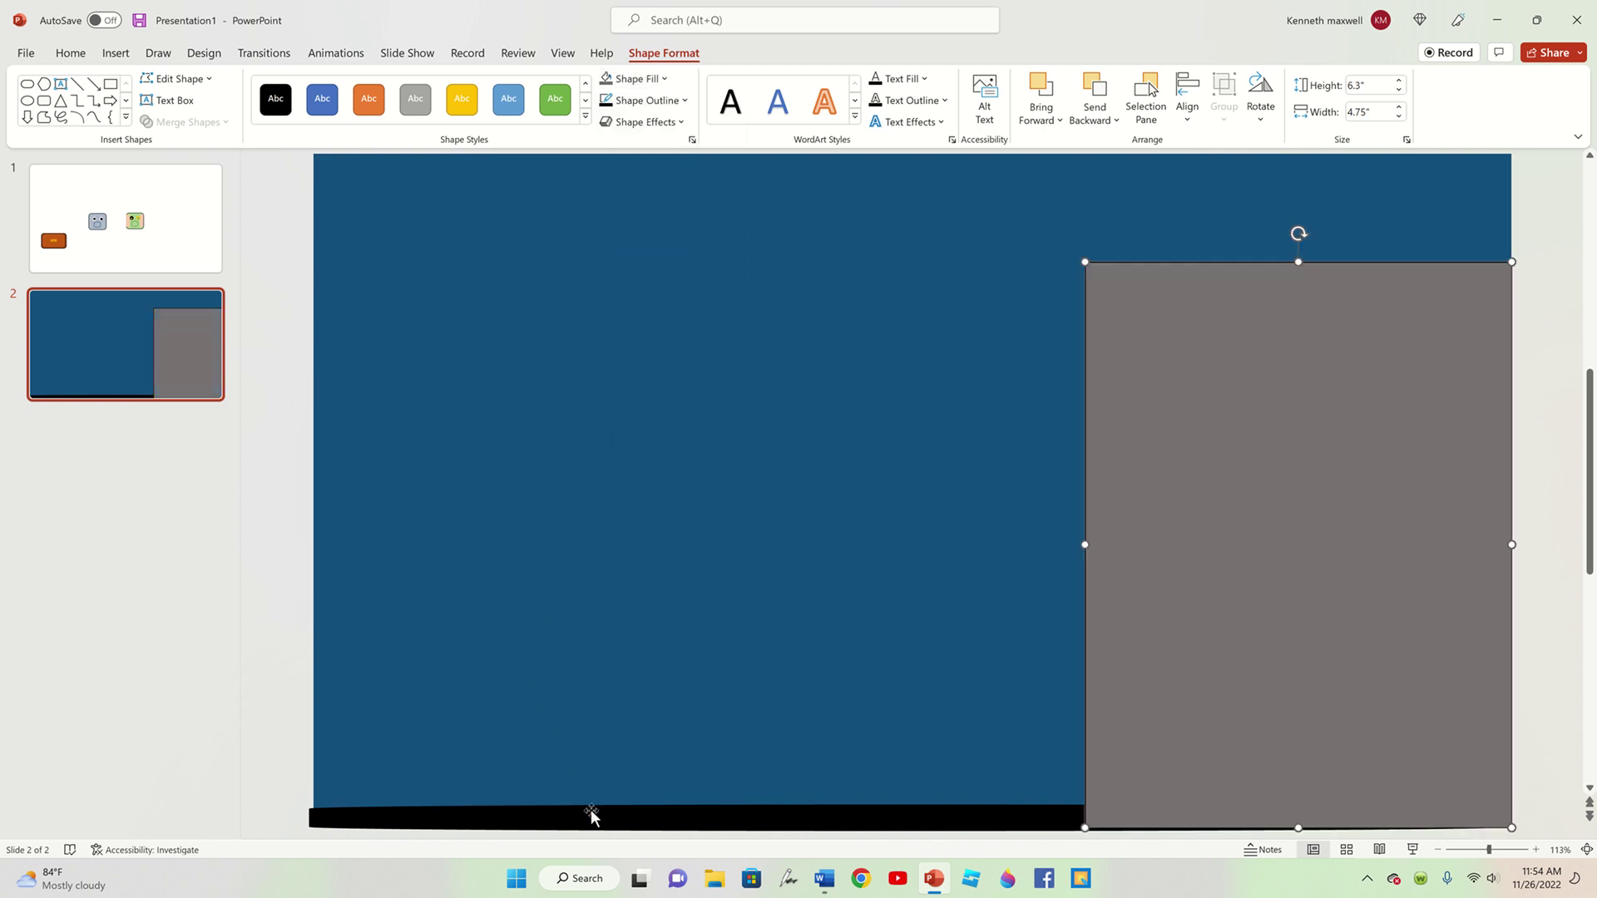
{"action": "left_click", "coordinate": [590, 815]}
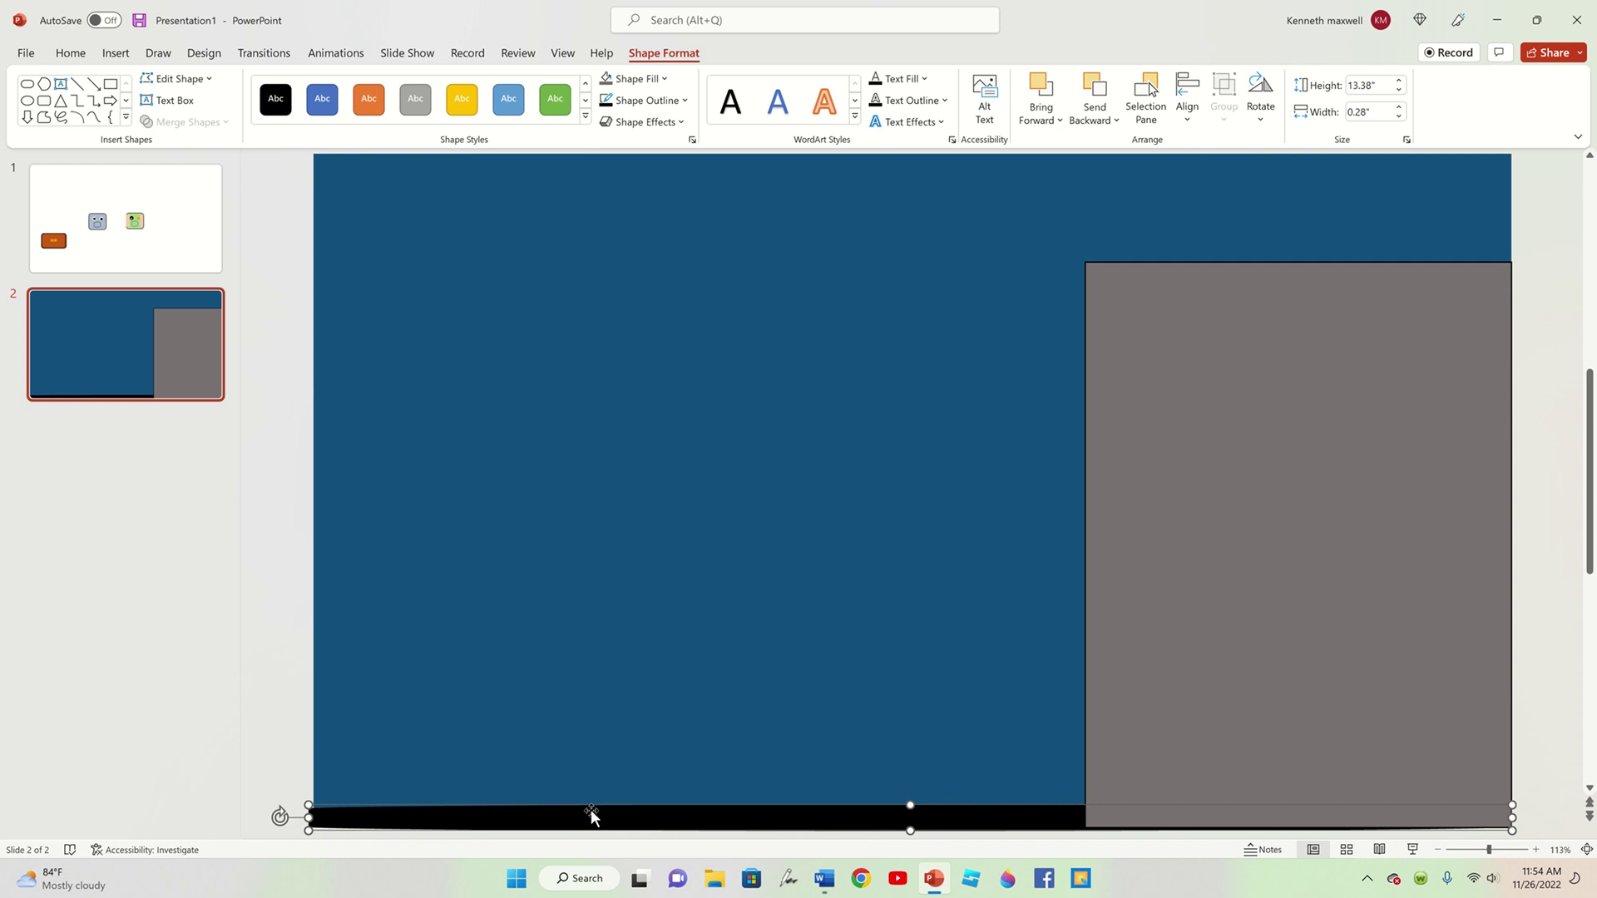
- Bring the black floor bar in front of the grey door by cutting and pasting it
{"action": "key", "text": "ctrl+x"}
{"action": "key", "text": "ctrl+v"}
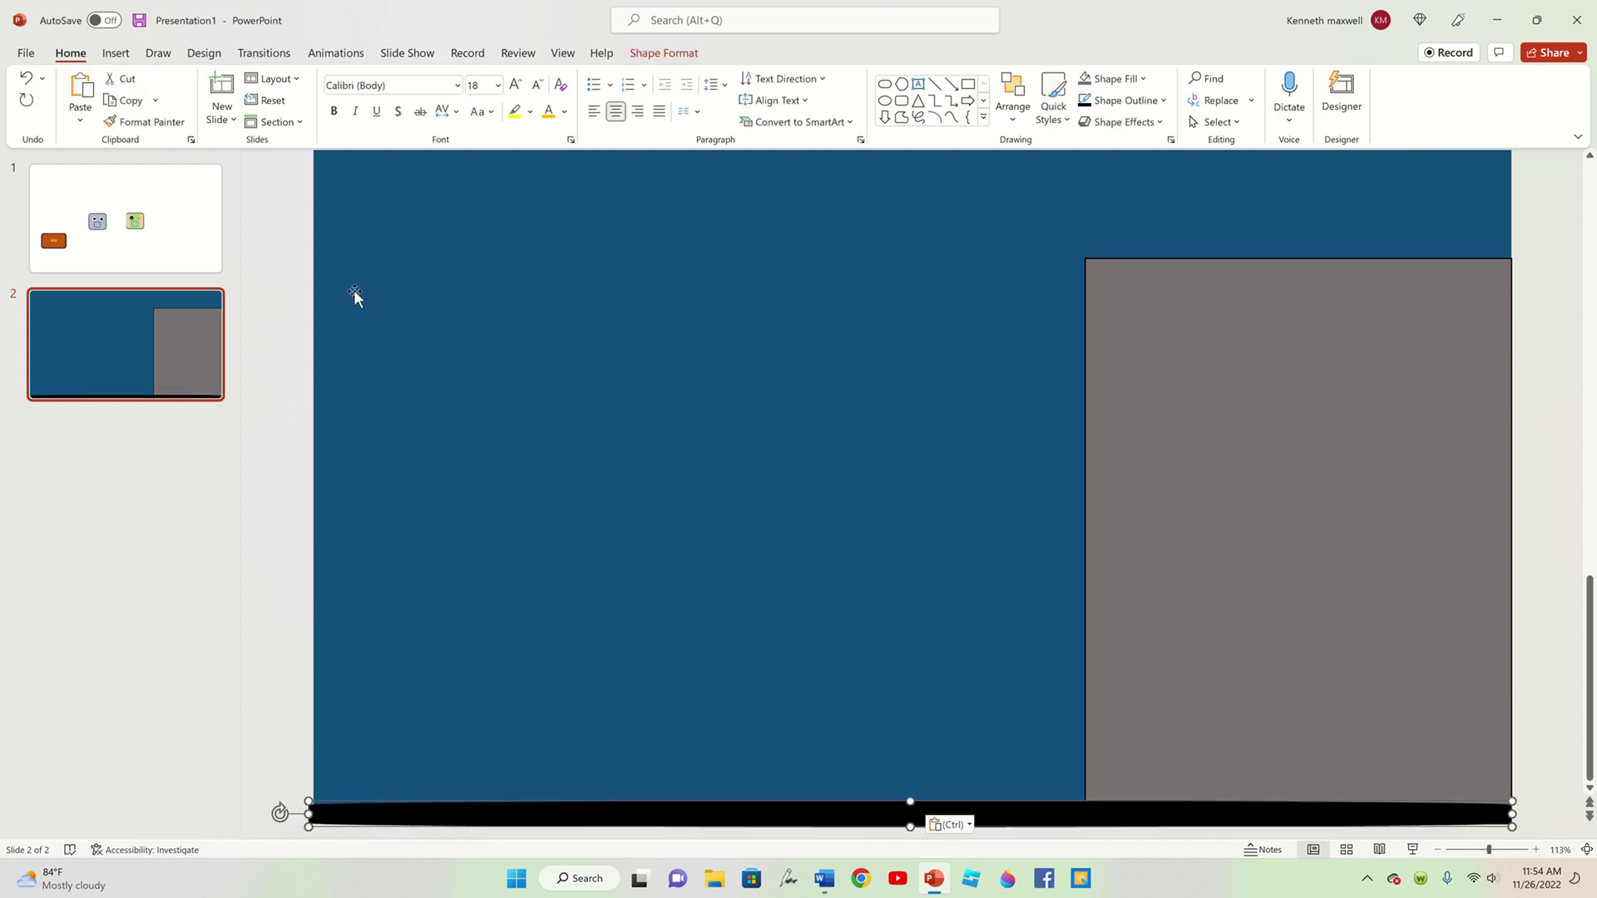
{"action": "left_click", "coordinate": [285, 302]}
- Draw a dark grey 2.57" by 4.55" rectangle in the door's upper part as a window
{"action": "left_click", "coordinate": [115, 52]}
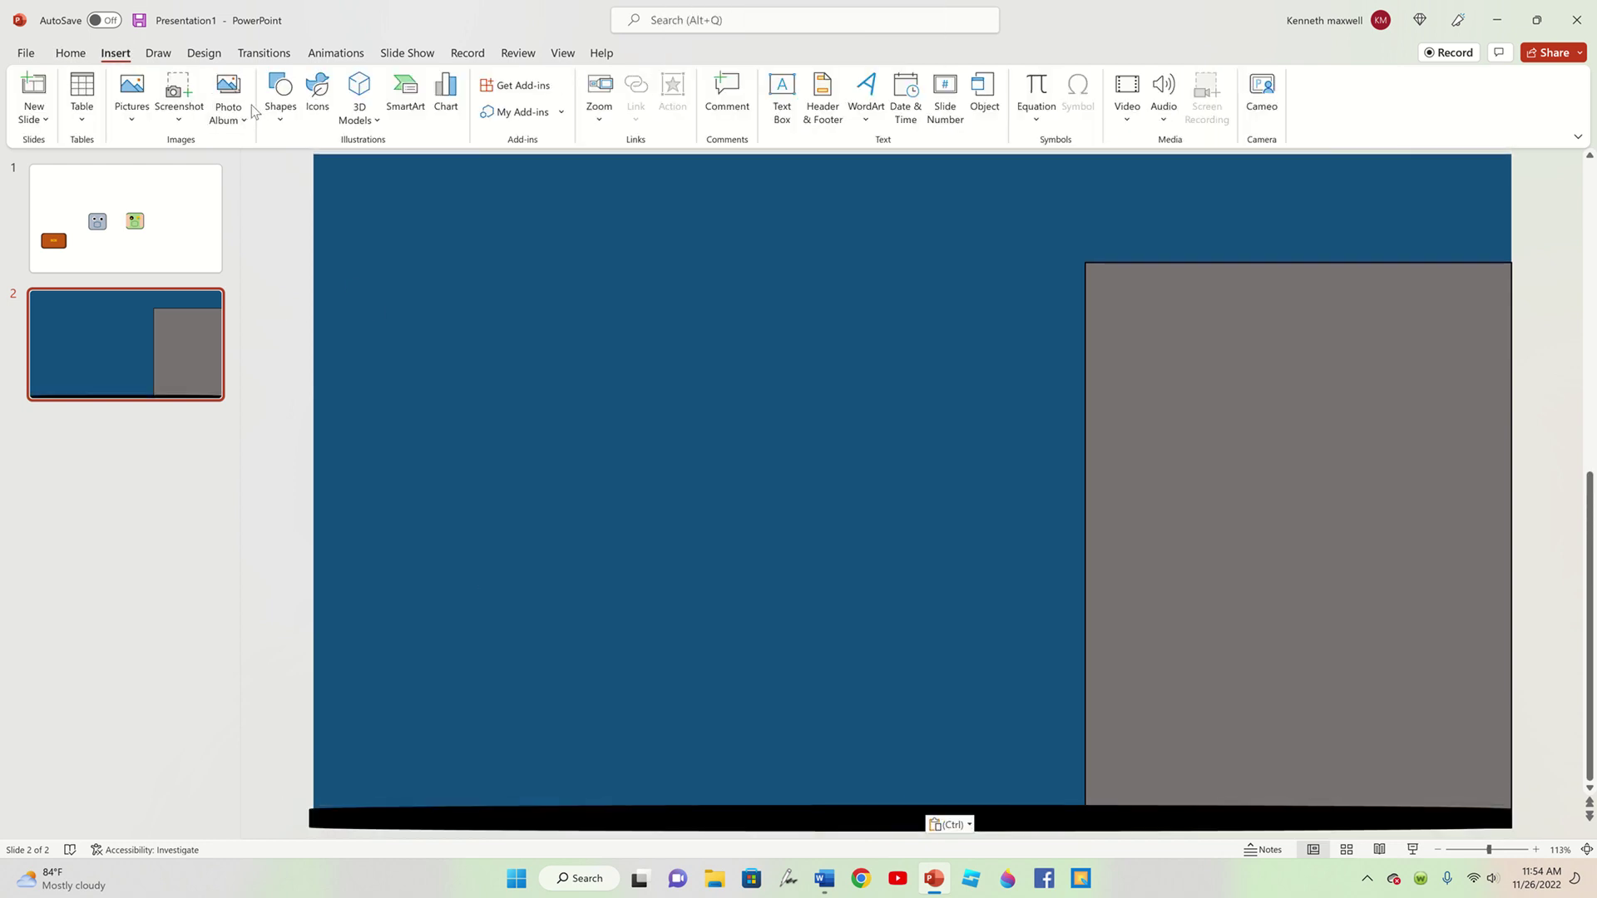
{"action": "left_click", "coordinate": [279, 98]}
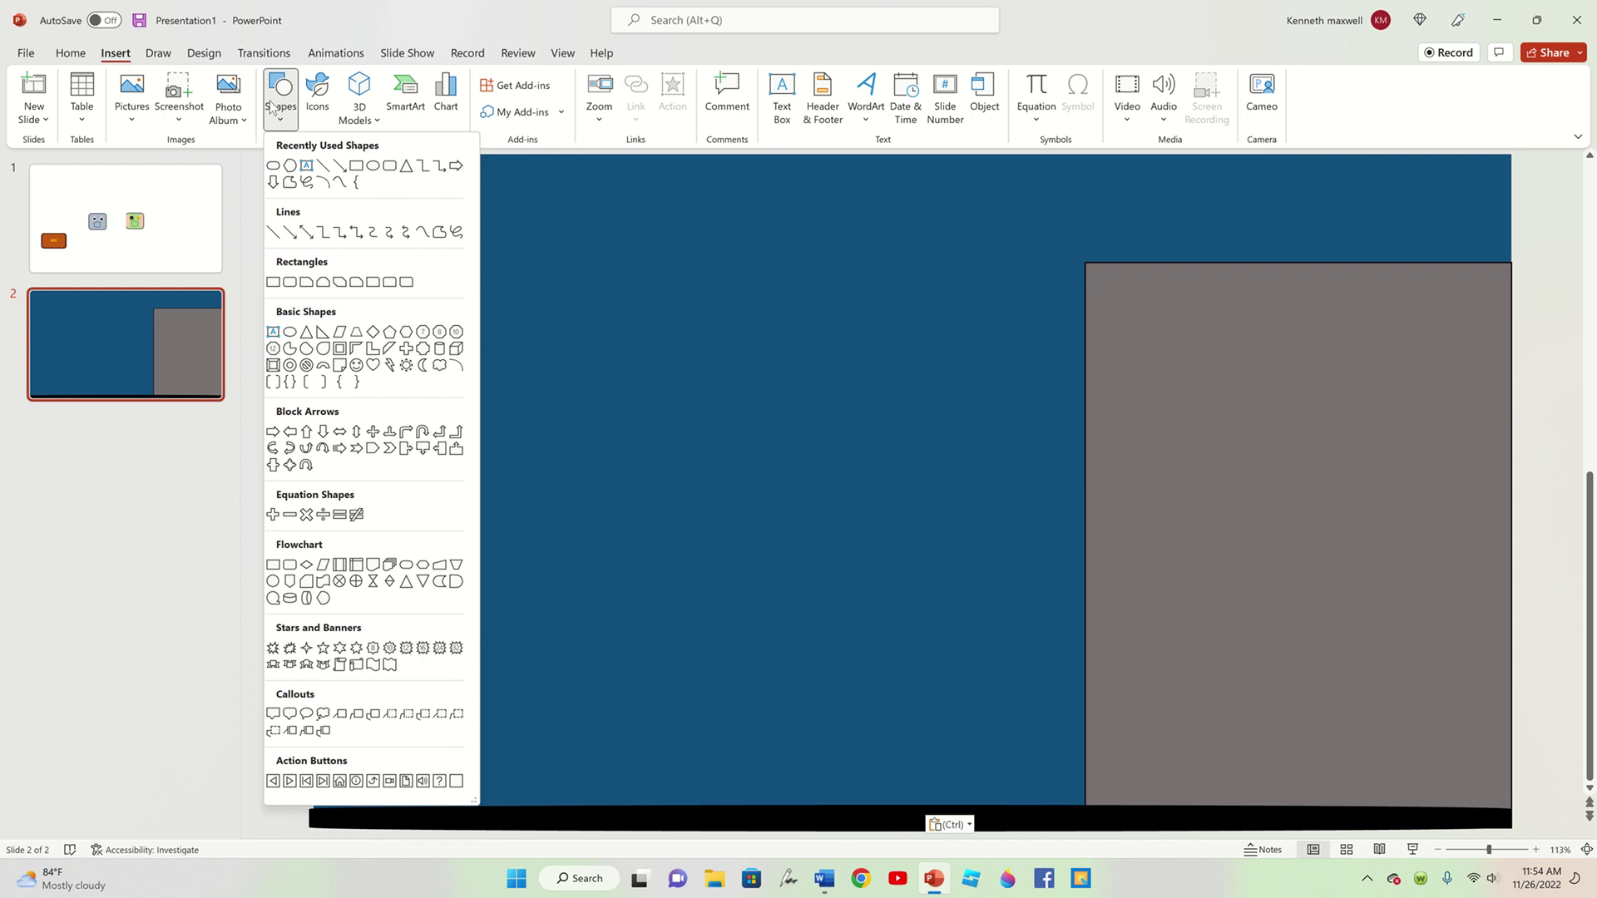
{"action": "left_click", "coordinate": [357, 165]}
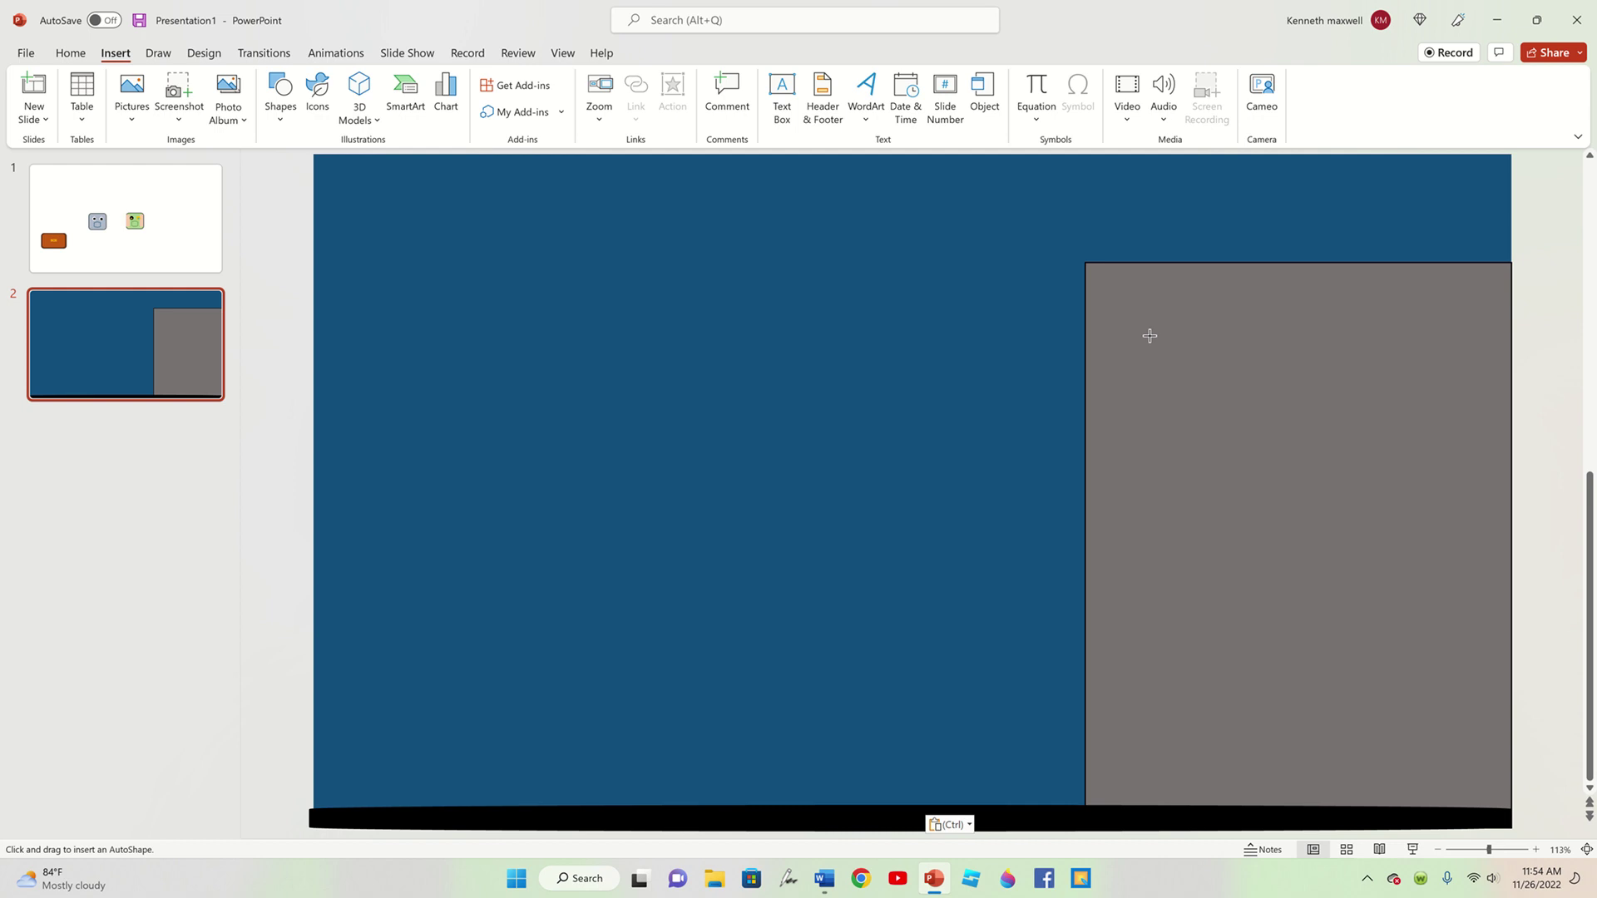
{"action": "left_click_drag", "start_coordinate": [1117, 308], "coordinate": [1474, 544]}
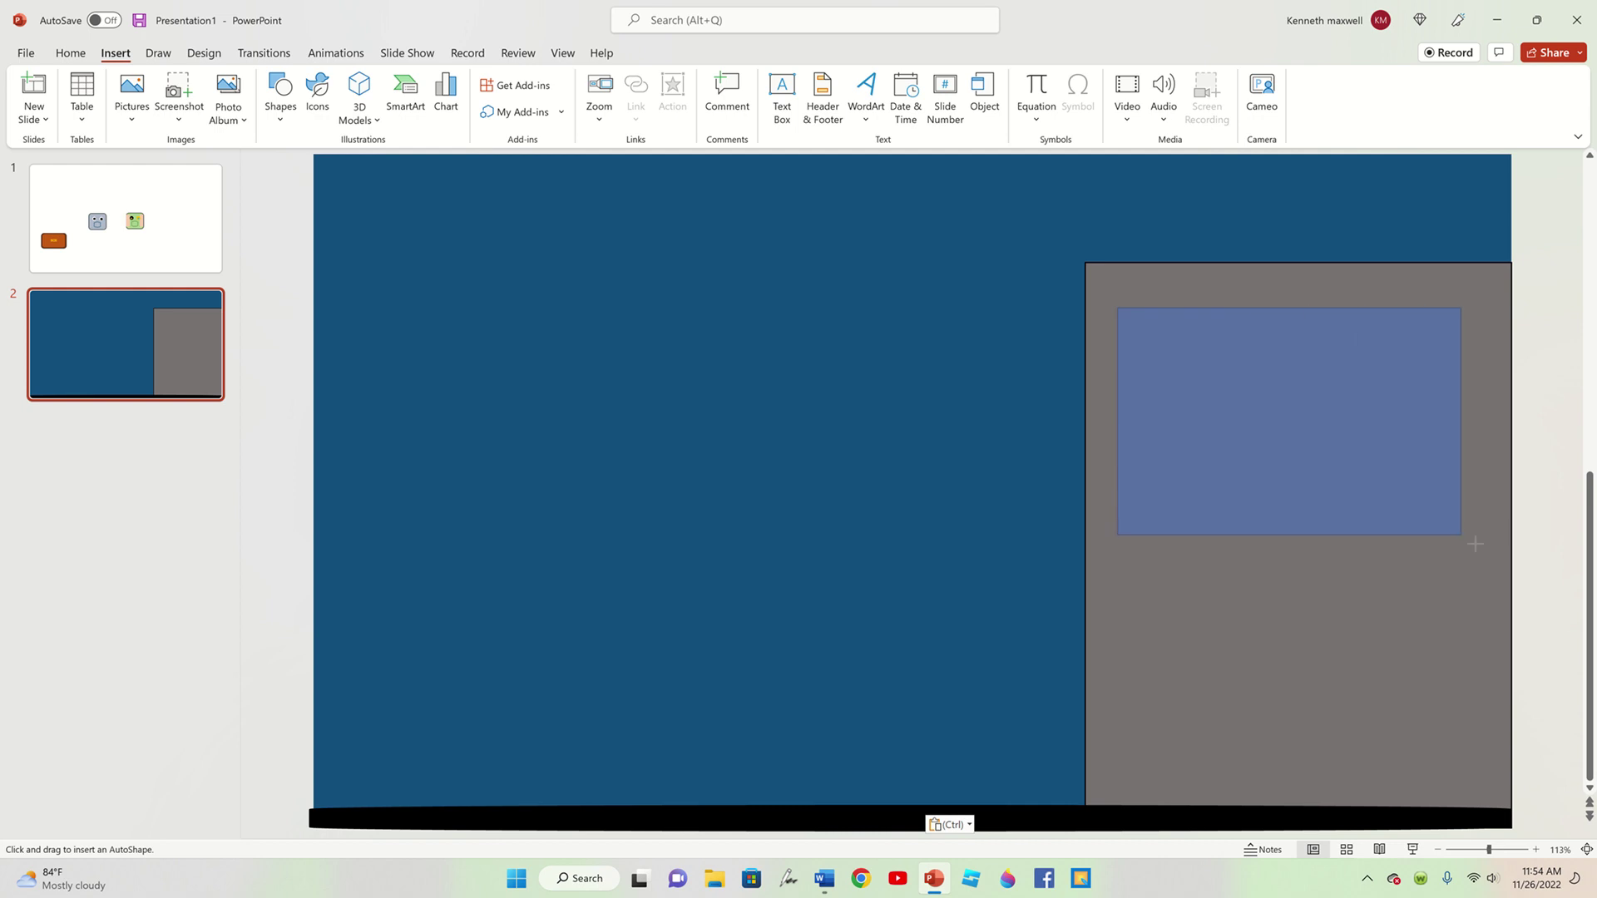
{"action": "left_click_drag", "start_coordinate": [1475, 544], "coordinate": [1522, 551]}
{"action": "left_click_drag", "start_coordinate": [1461, 502], "coordinate": [1409, 489]}
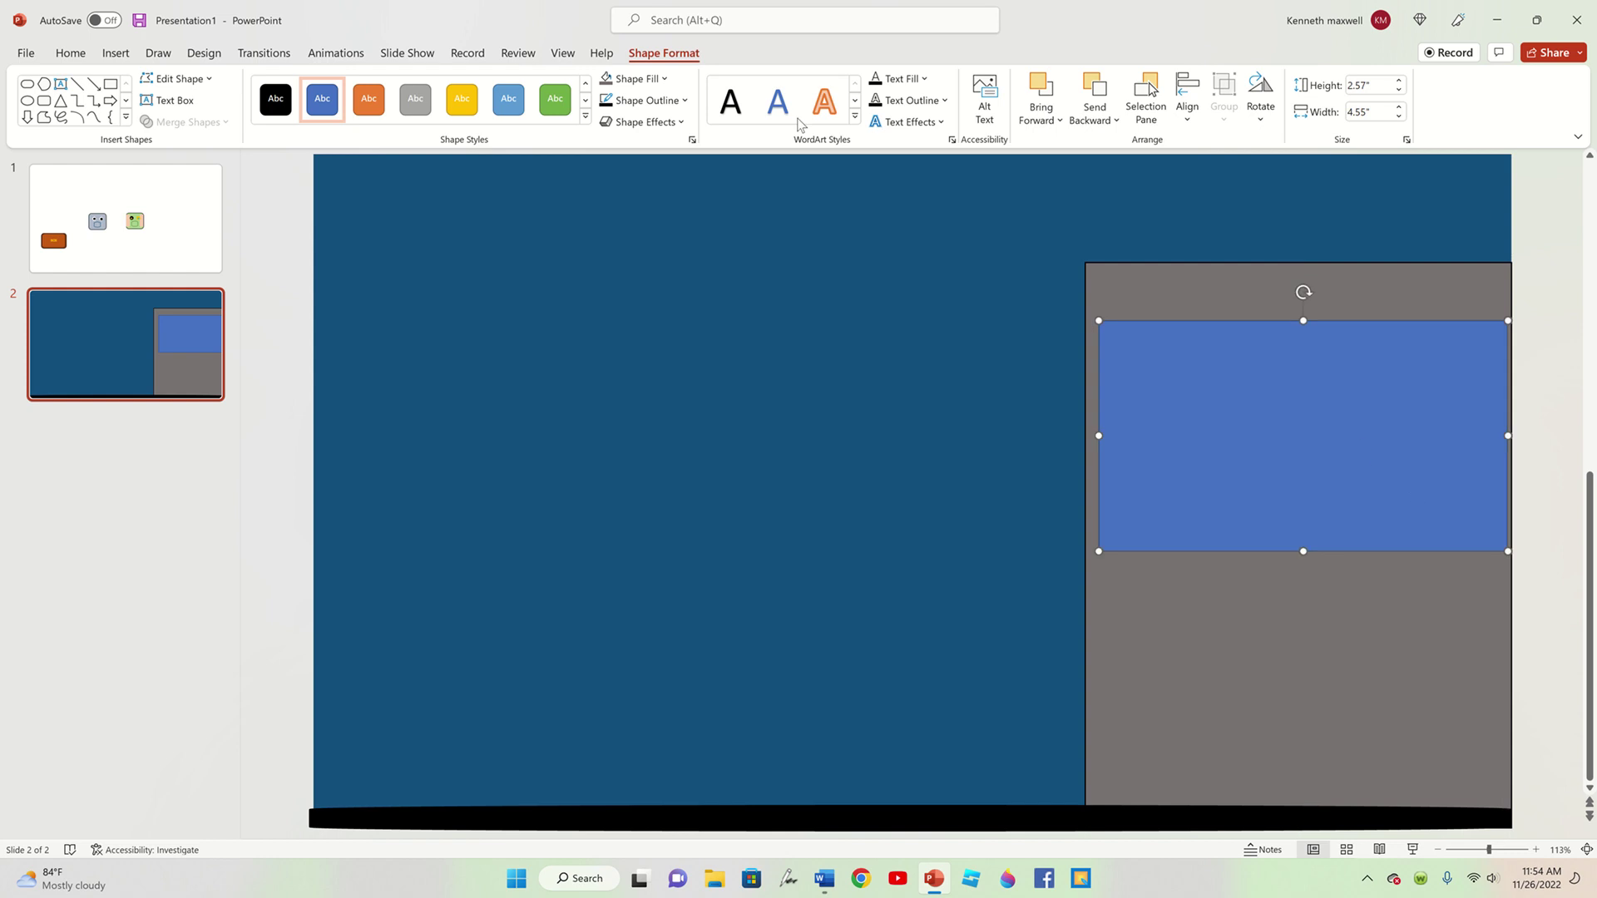
{"action": "left_click", "coordinate": [628, 83]}
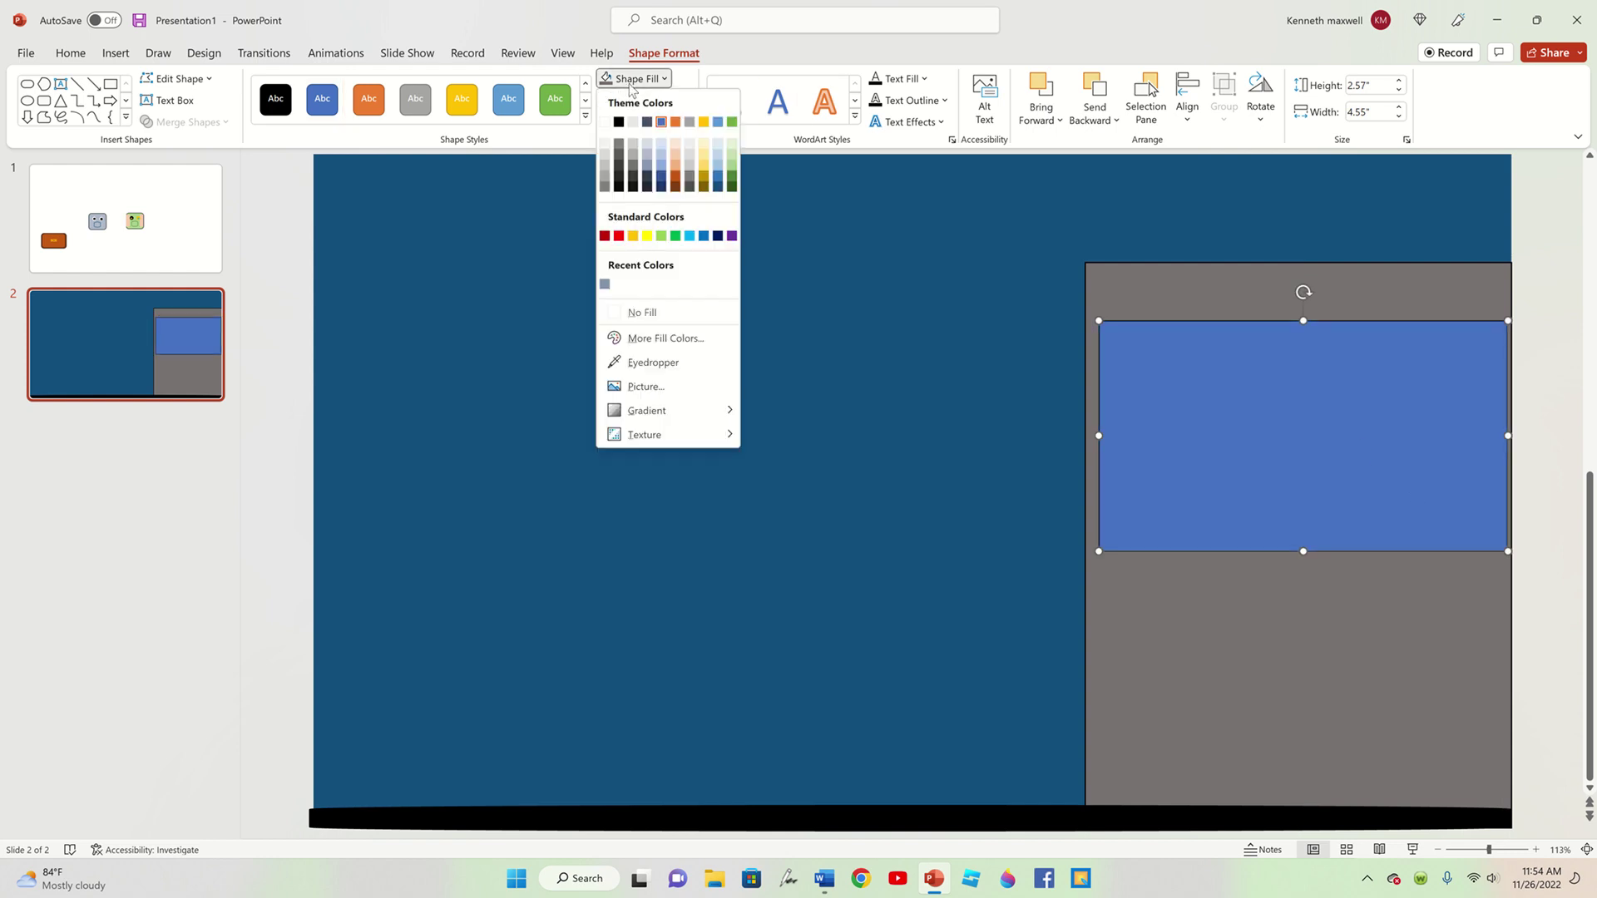
{"action": "left_click", "coordinate": [619, 176]}
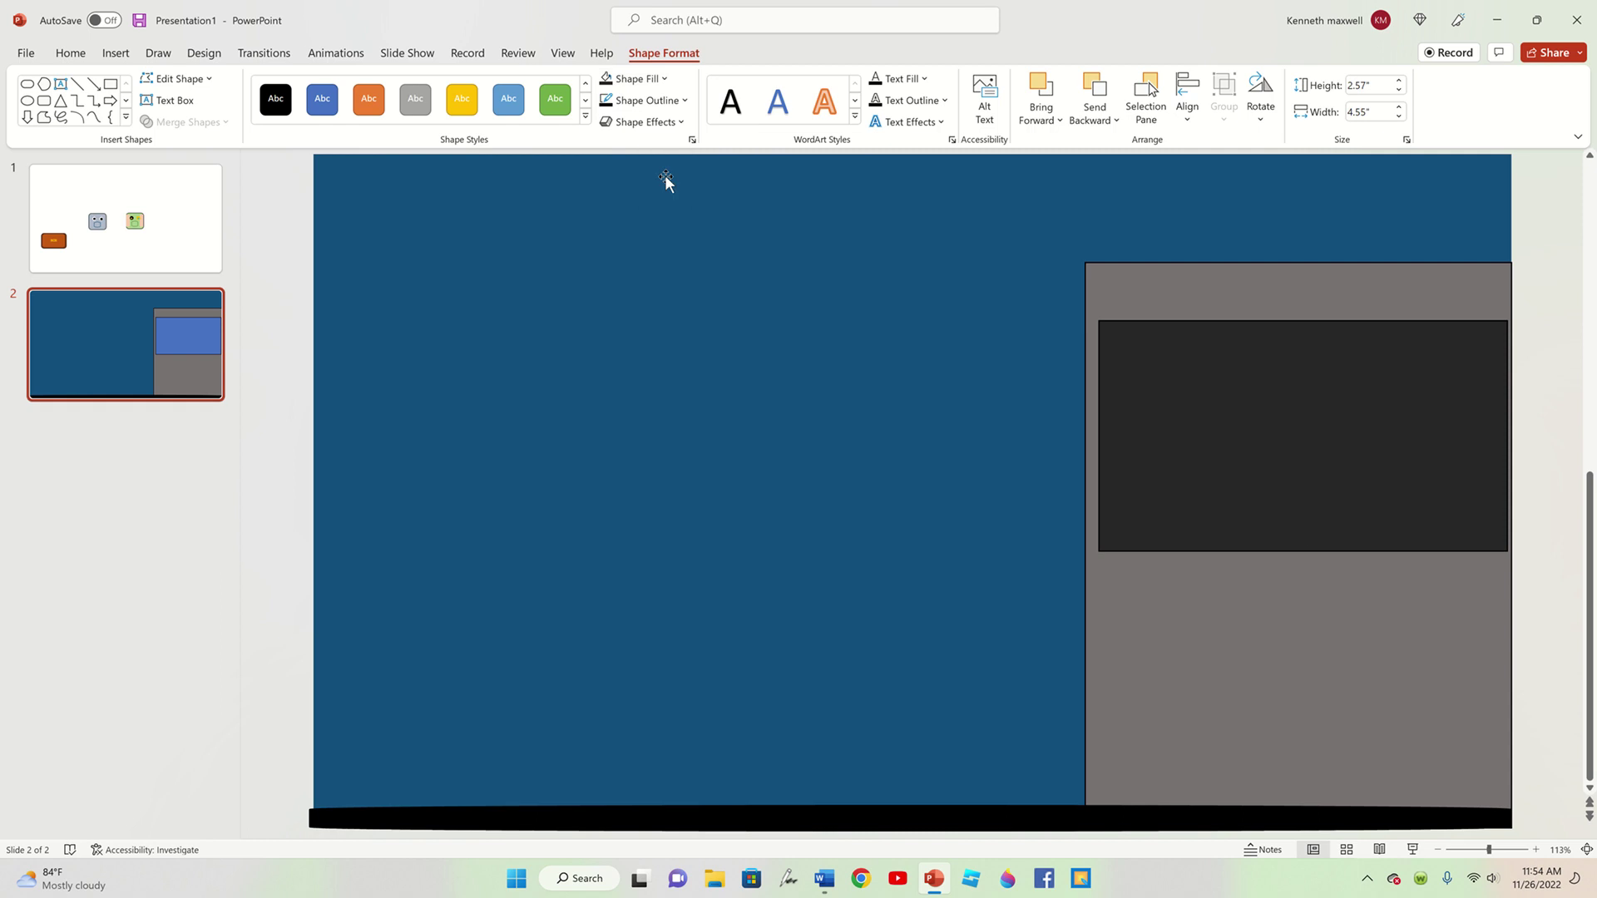
{"action": "left_click", "coordinate": [72, 54]}
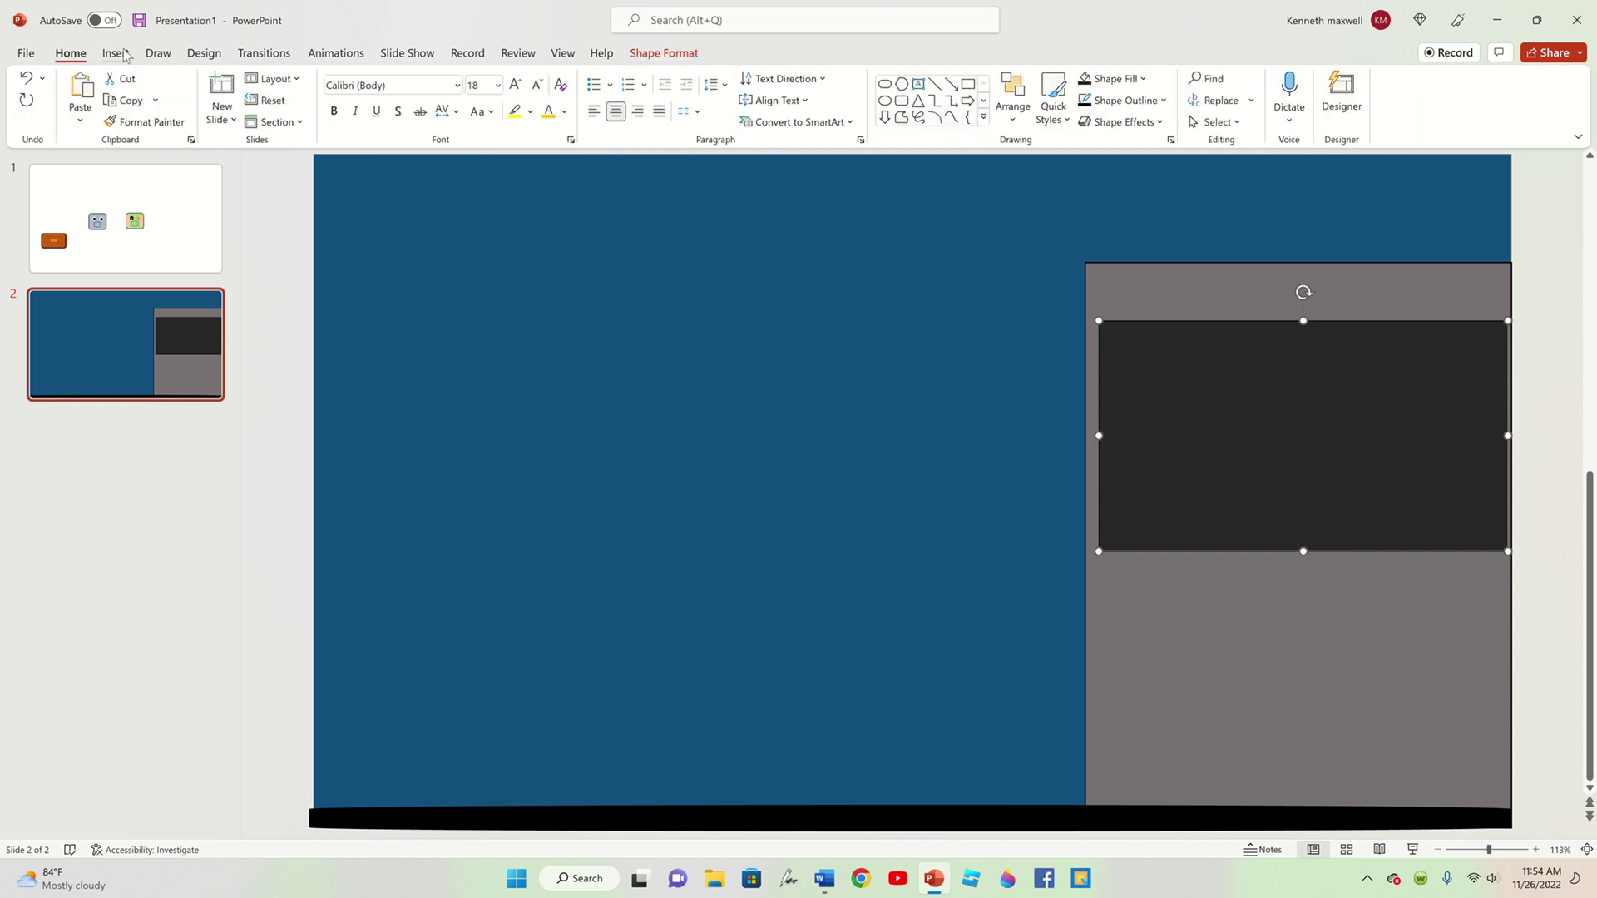
{"action": "left_click", "coordinate": [123, 54]}
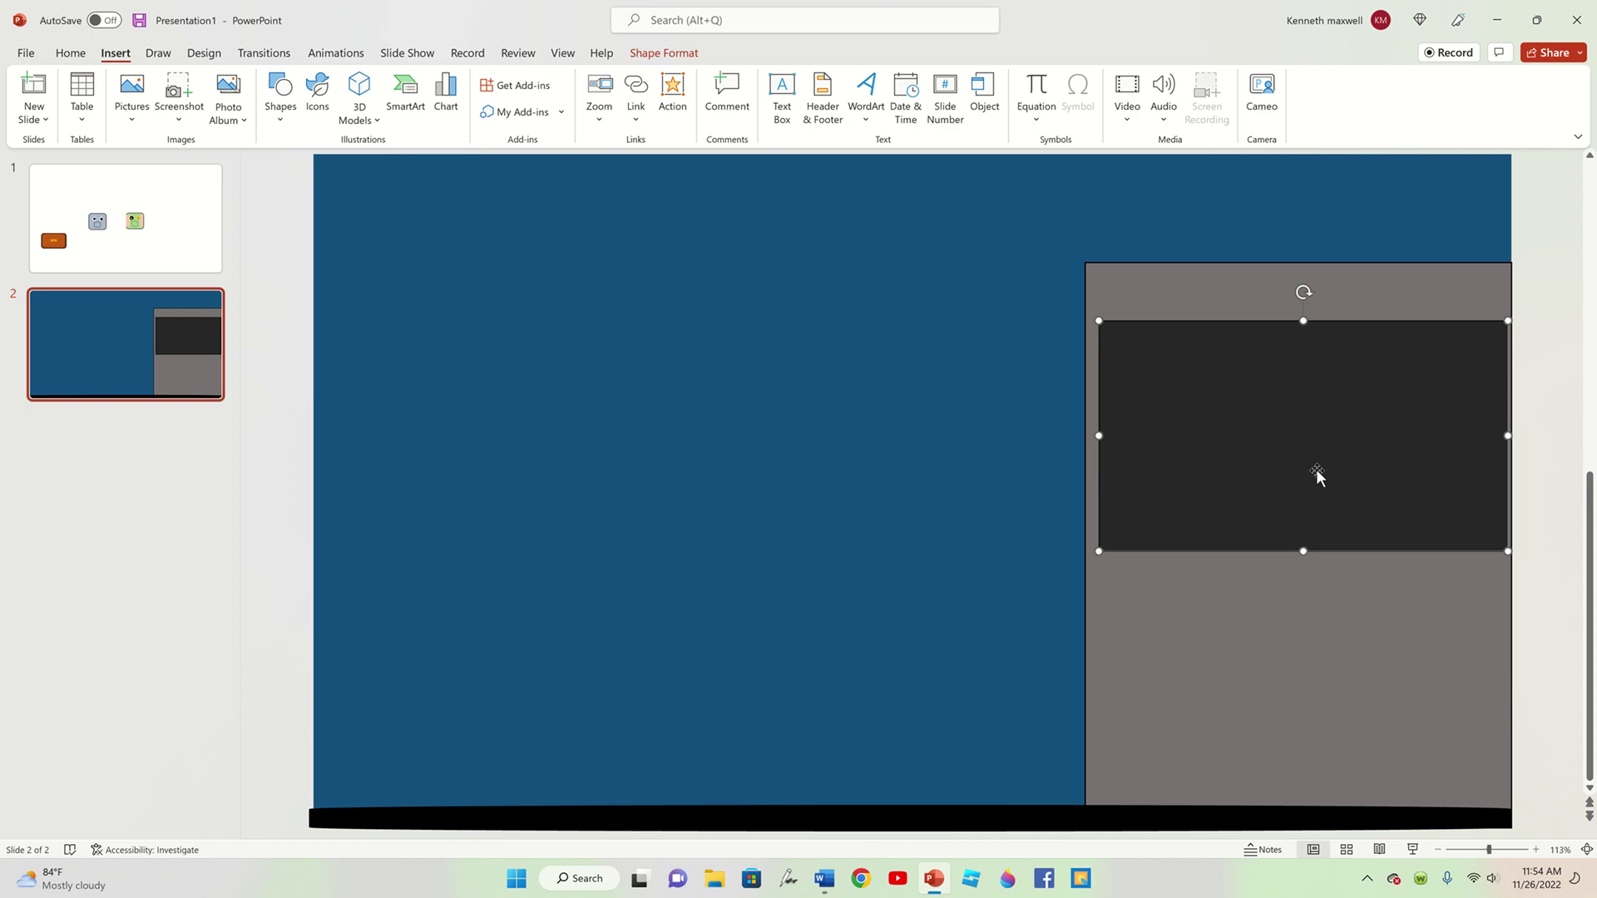
- Duplicate the window panel and turn the copy into a thin dark gold vertical strip
{"action": "key", "text": "ctrl+c"}
{"action": "key", "text": "ctrl+v"}
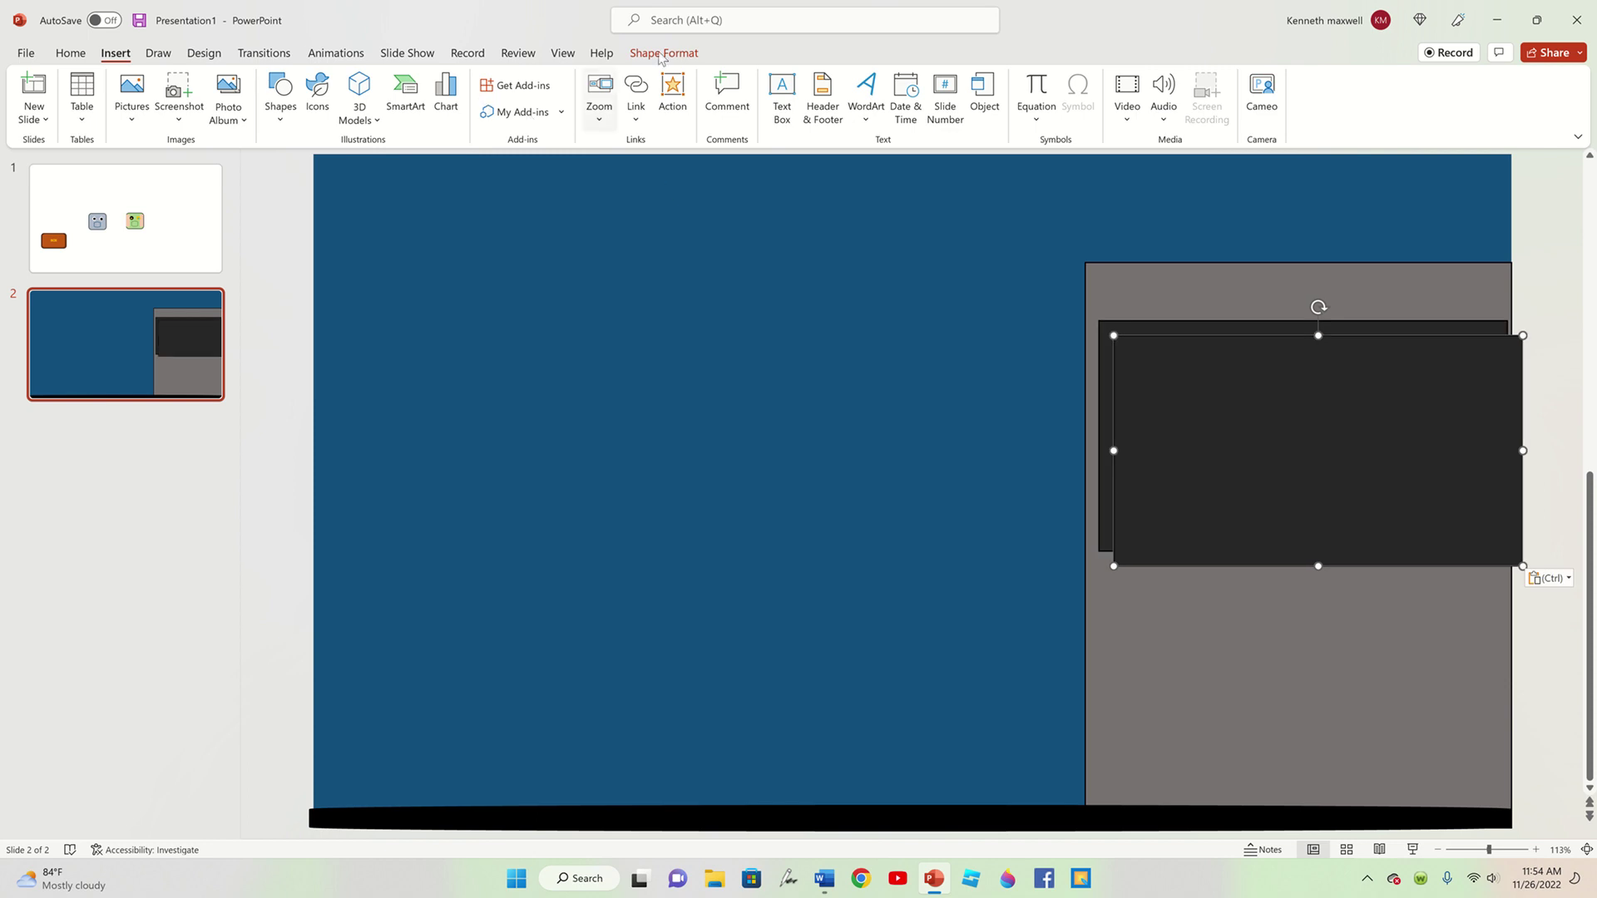
{"action": "left_click", "coordinate": [663, 53]}
{"action": "left_click", "coordinate": [648, 75]}
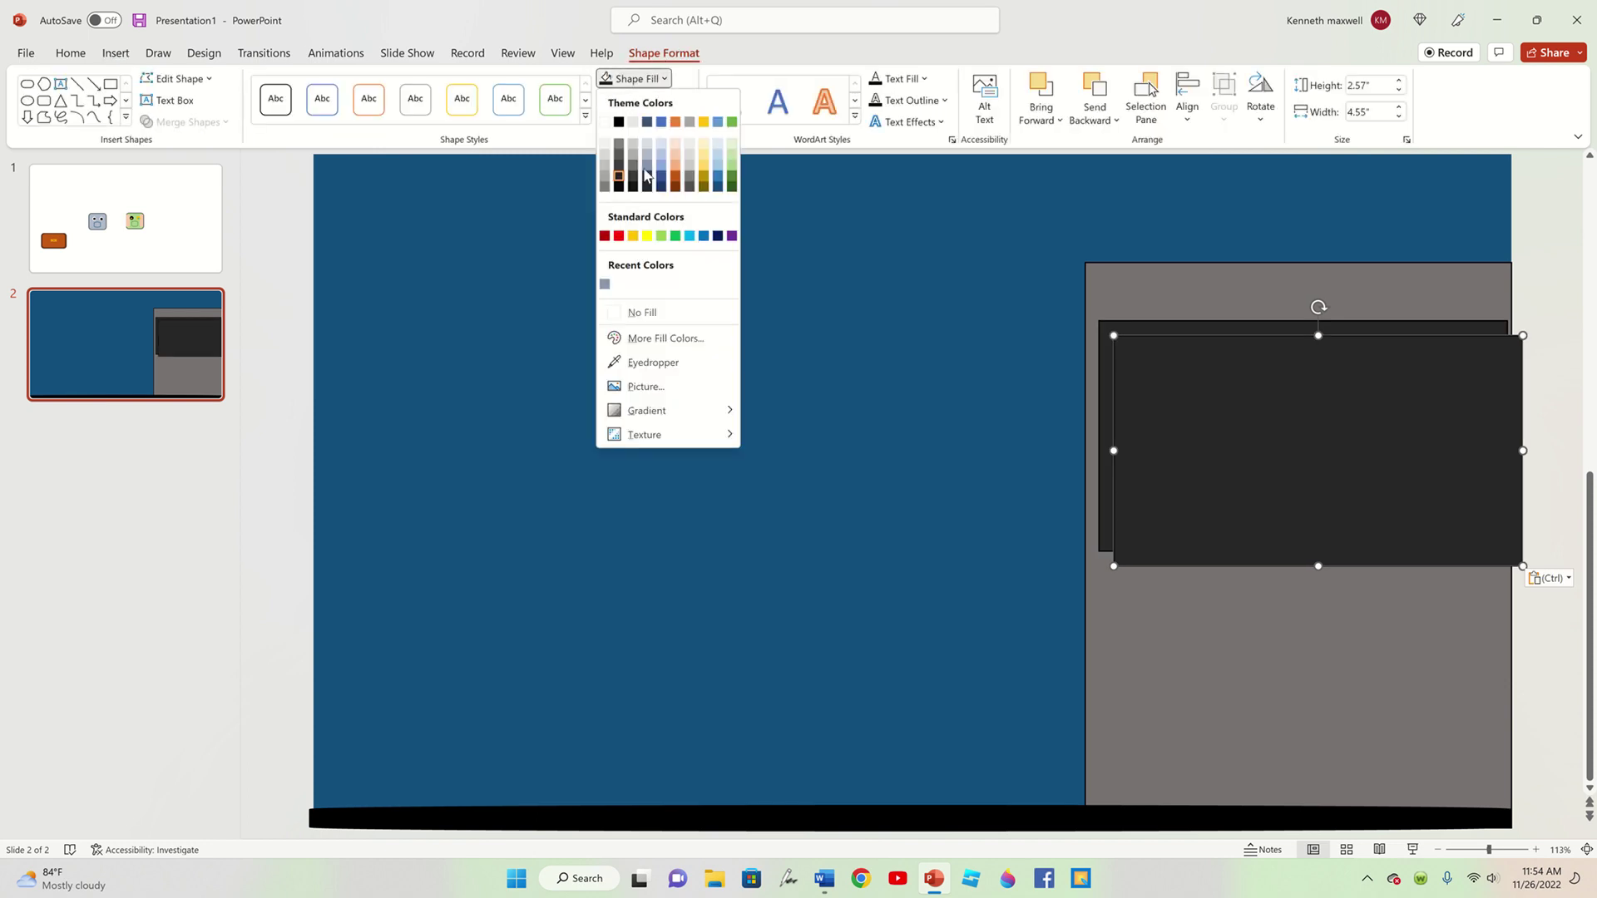
{"action": "left_click", "coordinate": [704, 155]}
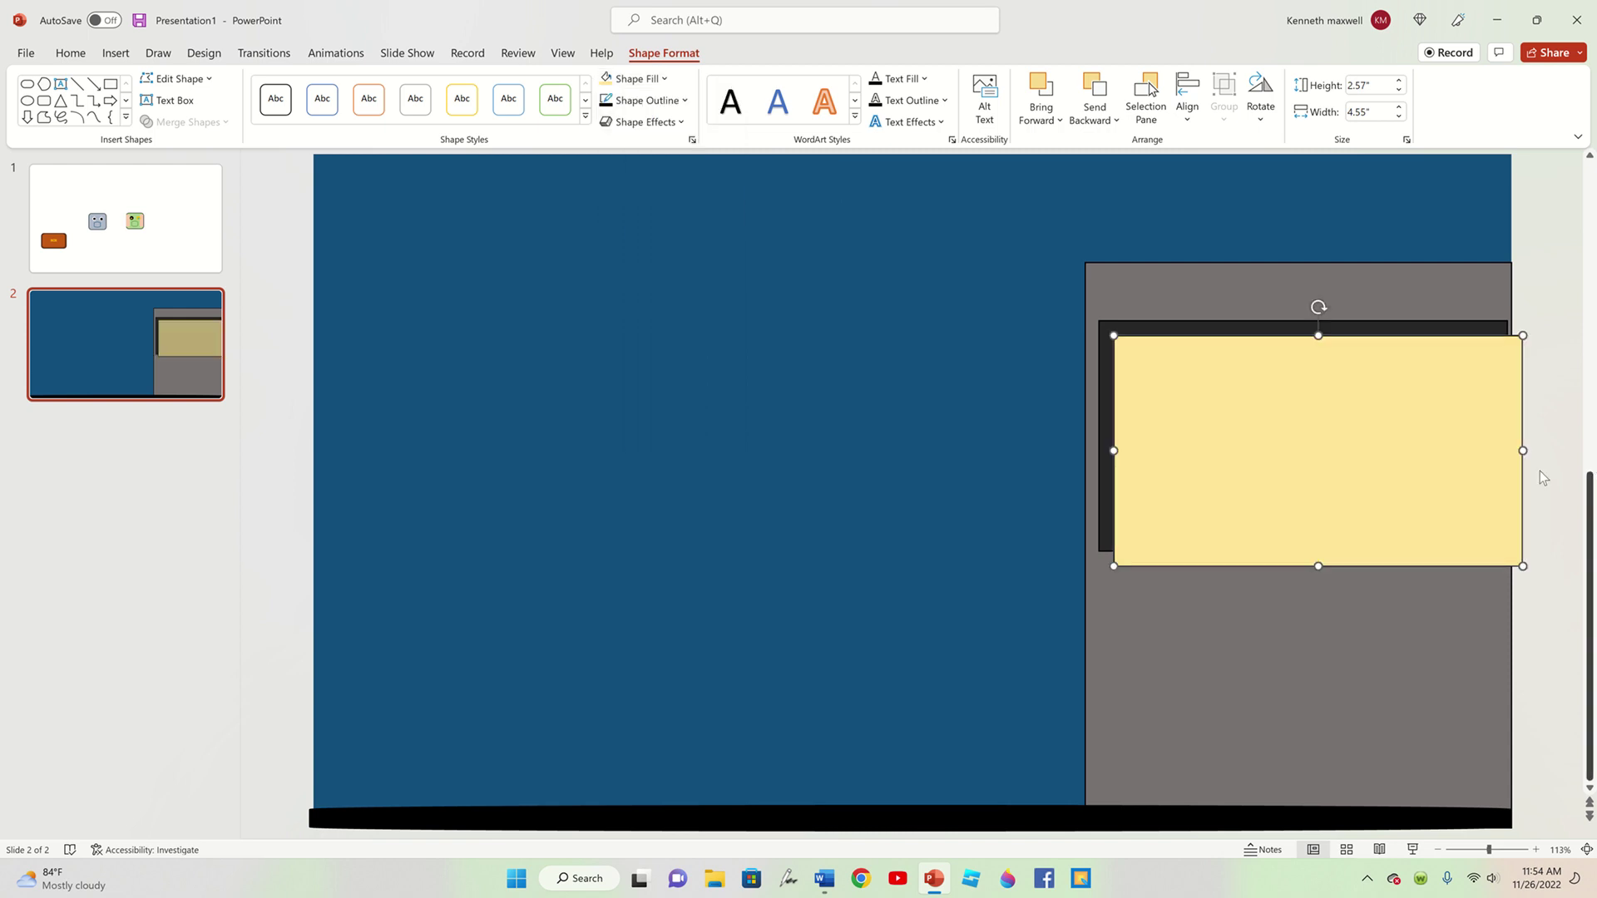
{"action": "mouse_move", "coordinate": [1522, 451]}
{"action": "left_mouse_down"}
{"action": "mouse_move", "coordinate": [1148, 478]}
{"action": "mouse_move", "coordinate": [1300, 508]}
{"action": "left_mouse_up"}
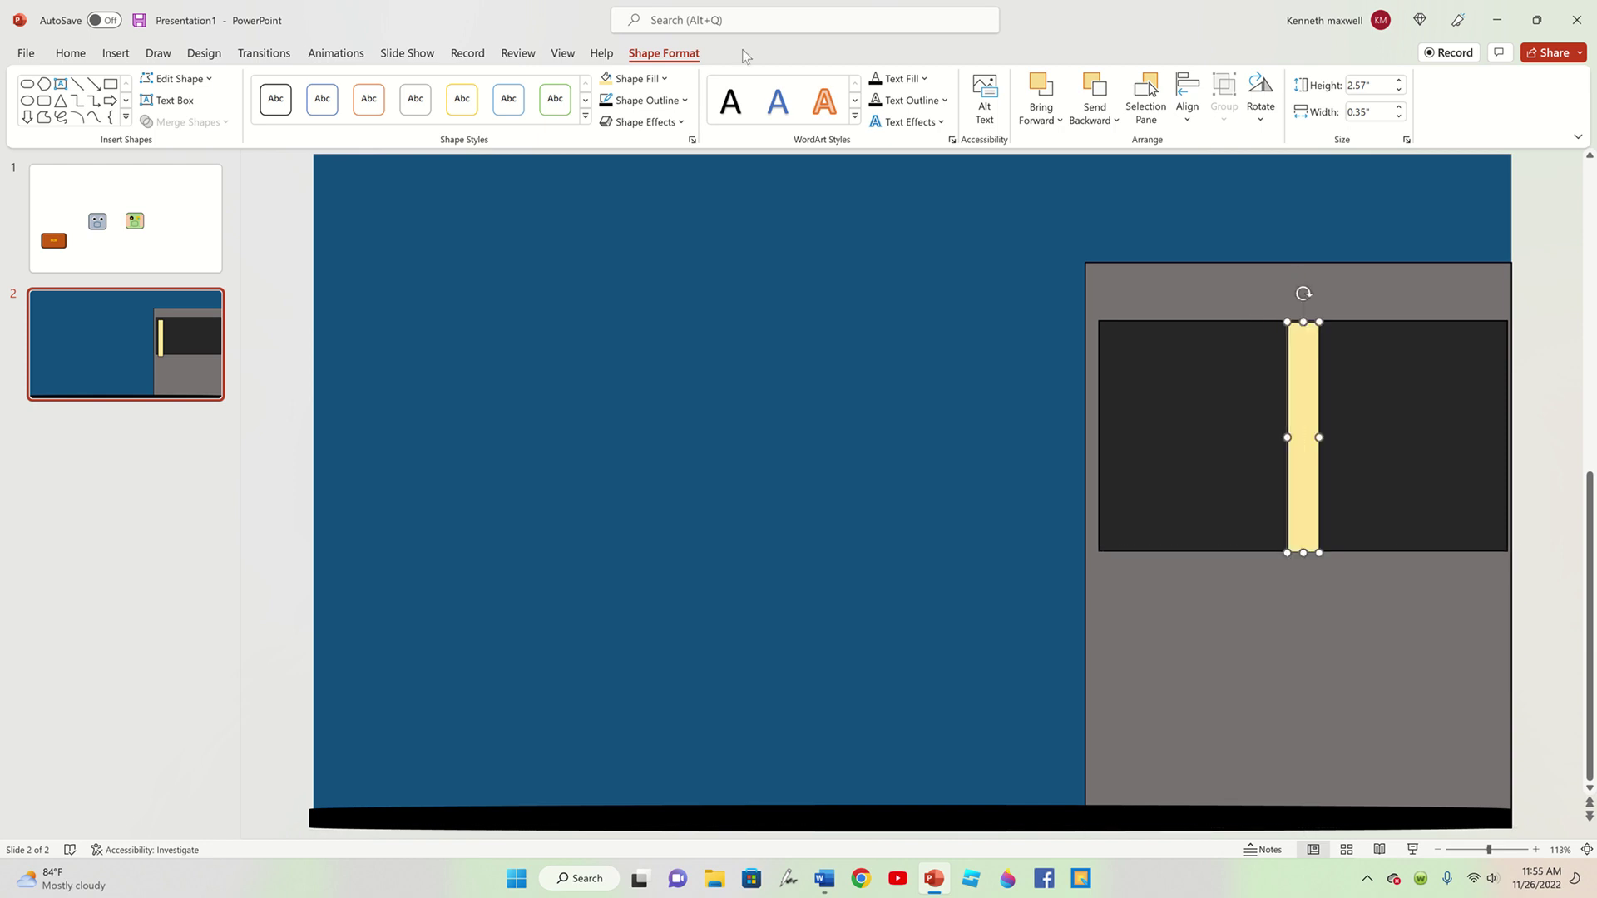
{"action": "left_click", "coordinate": [636, 78]}
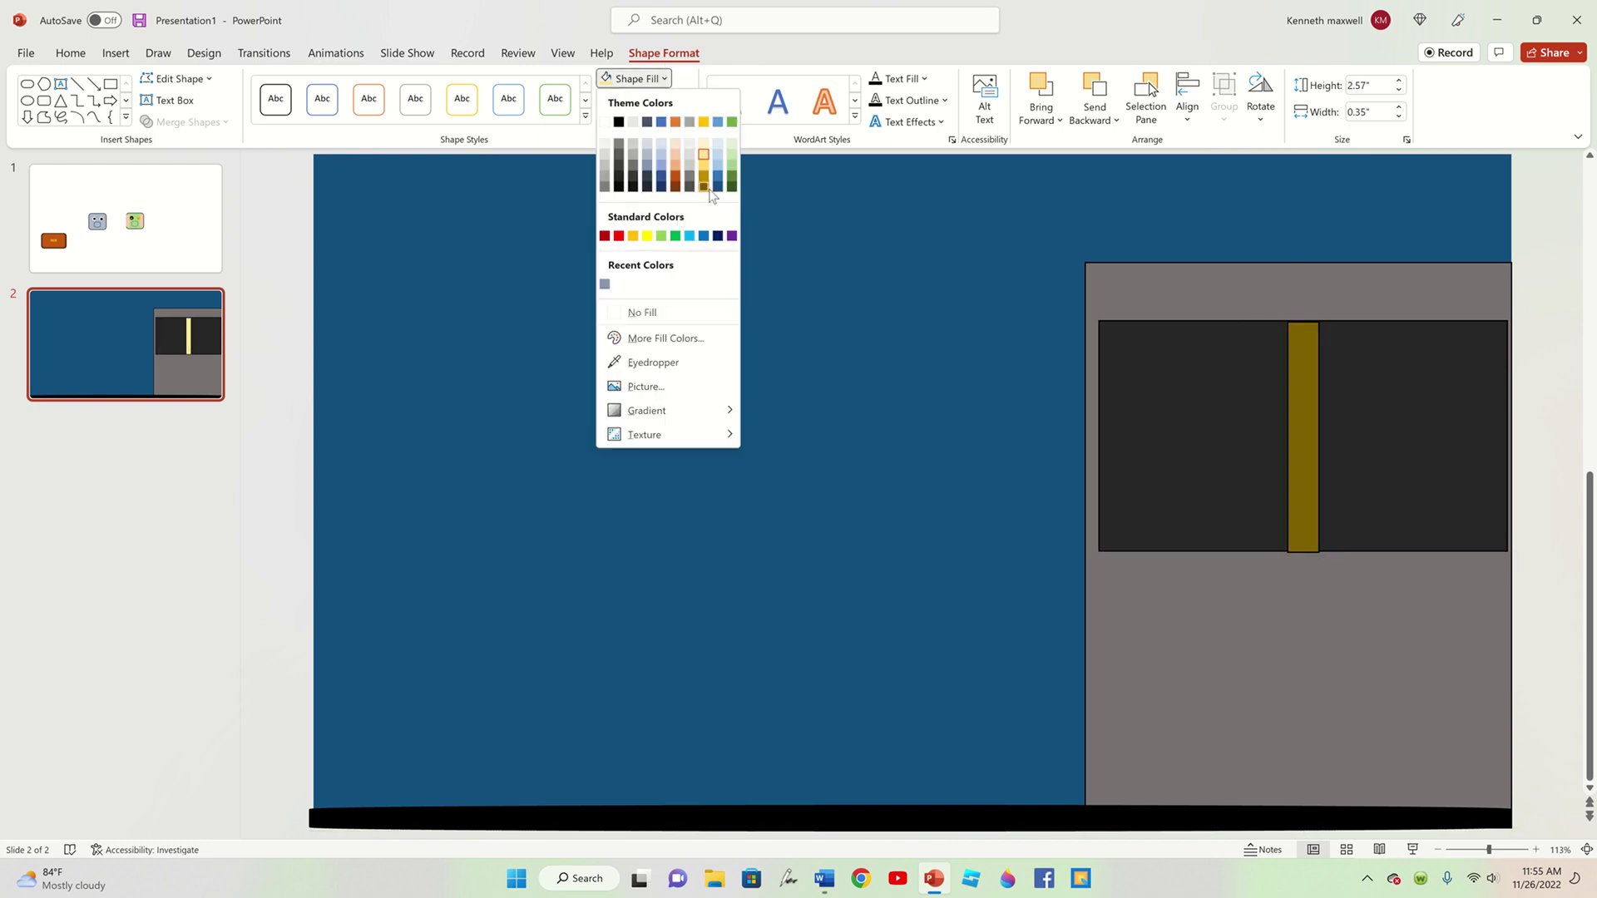
{"action": "left_click", "coordinate": [709, 191]}
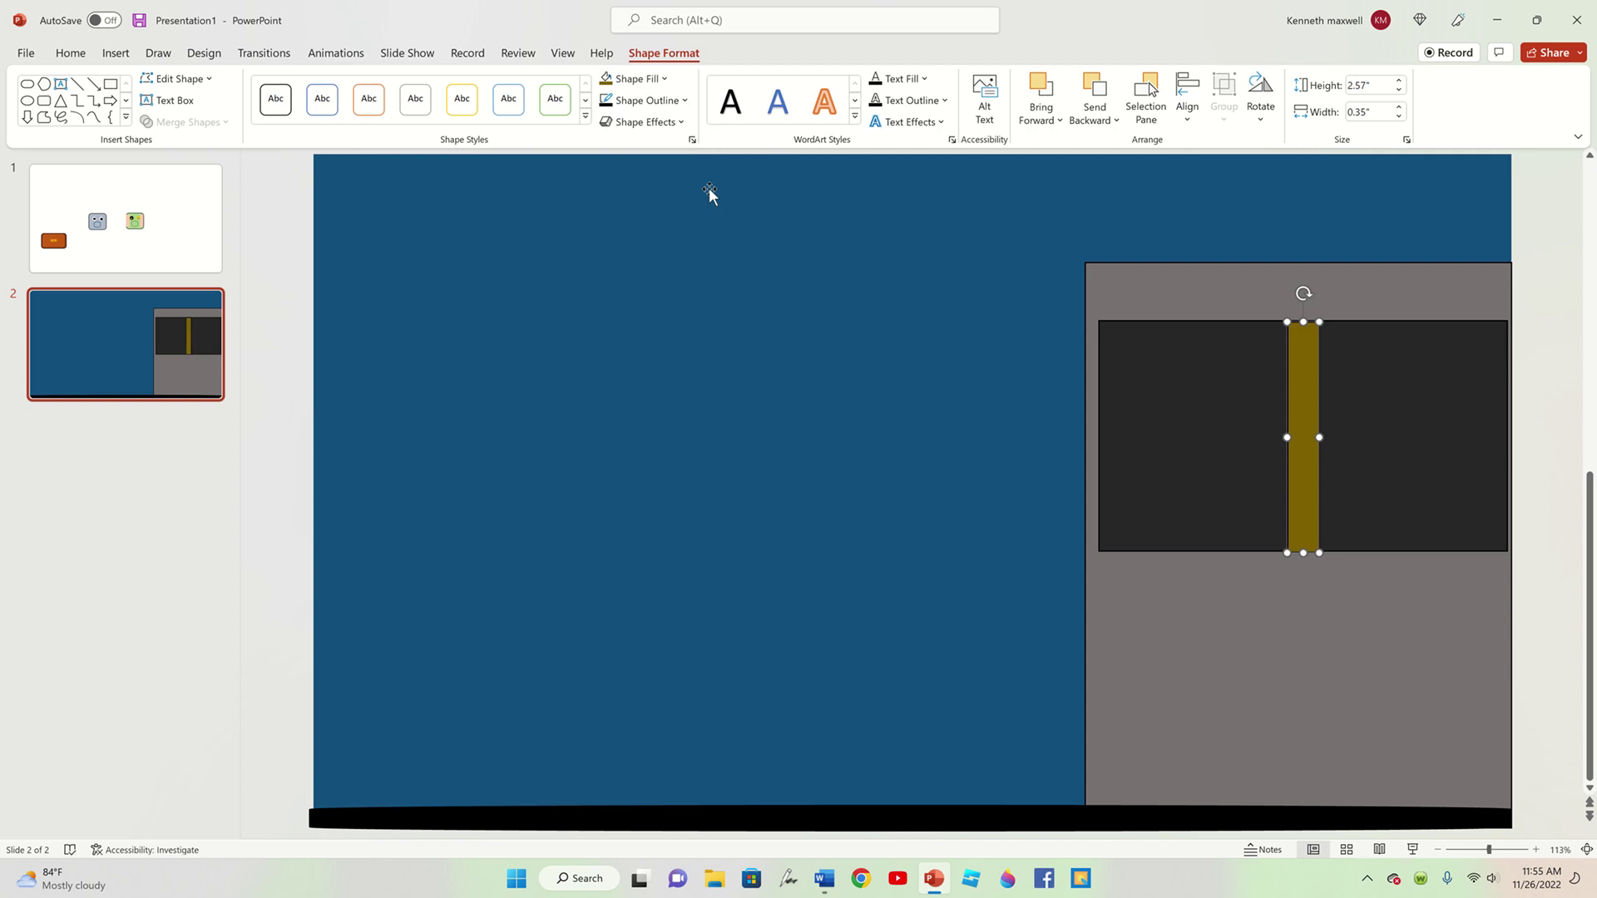
- Duplicate the gold strip, rotate it horizontal and stretch it across the panel
{"action": "key", "text": "ctrl+d"}
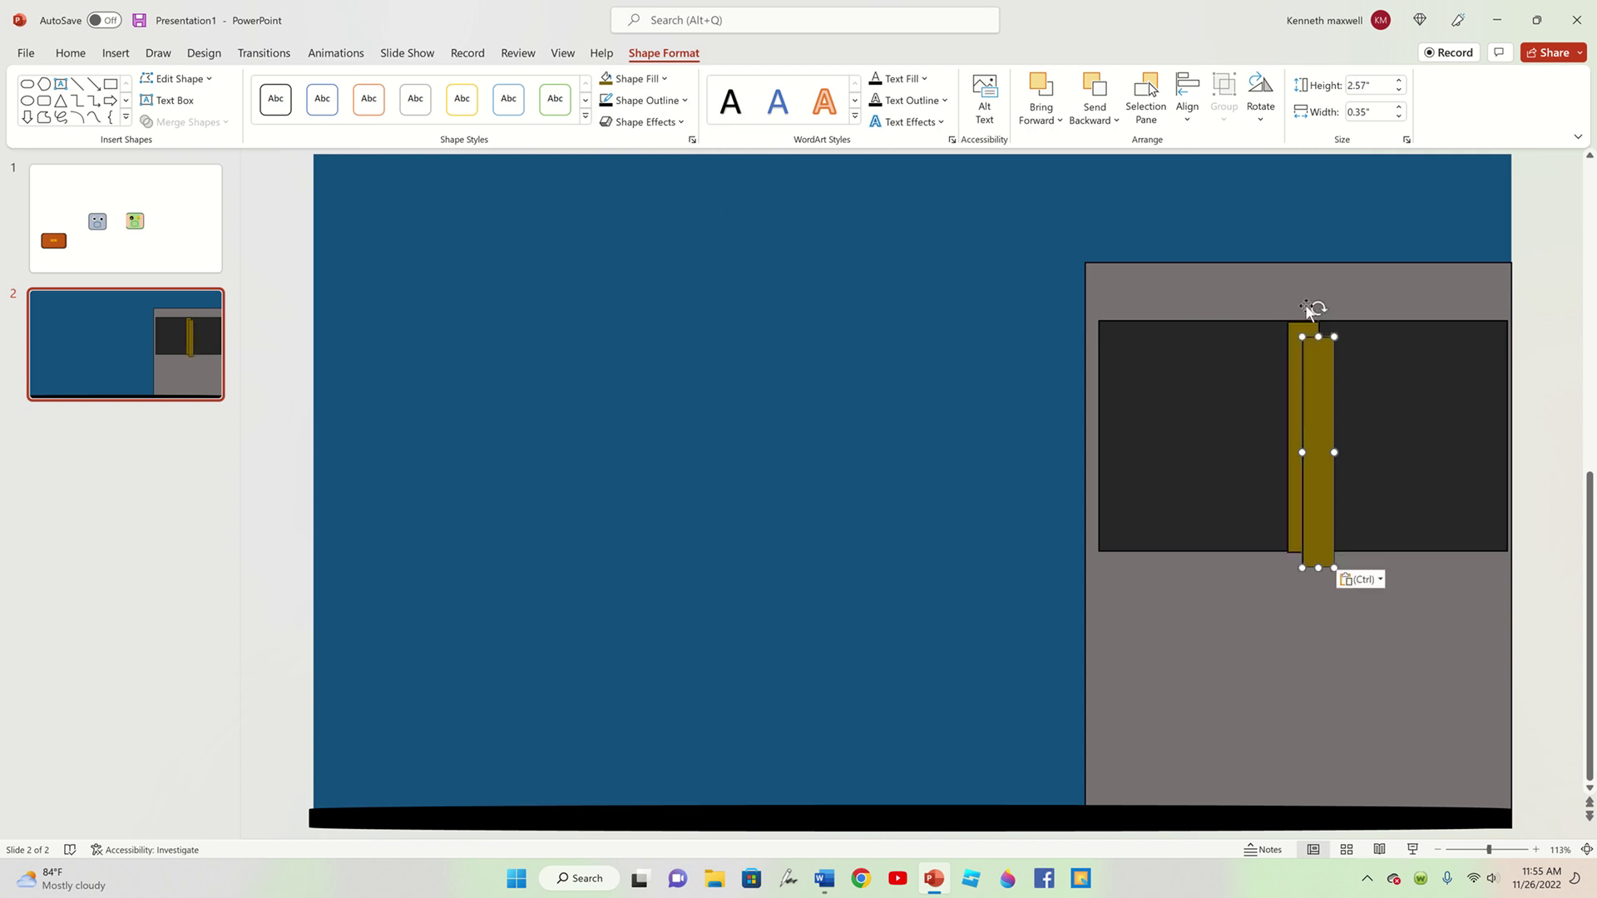
{"action": "mouse_move", "coordinate": [1322, 304]}
{"action": "left_mouse_down"}
{"action": "mouse_move", "coordinate": [1211, 450]}
{"action": "mouse_move", "coordinate": [1133, 451]}
{"action": "left_mouse_up"}
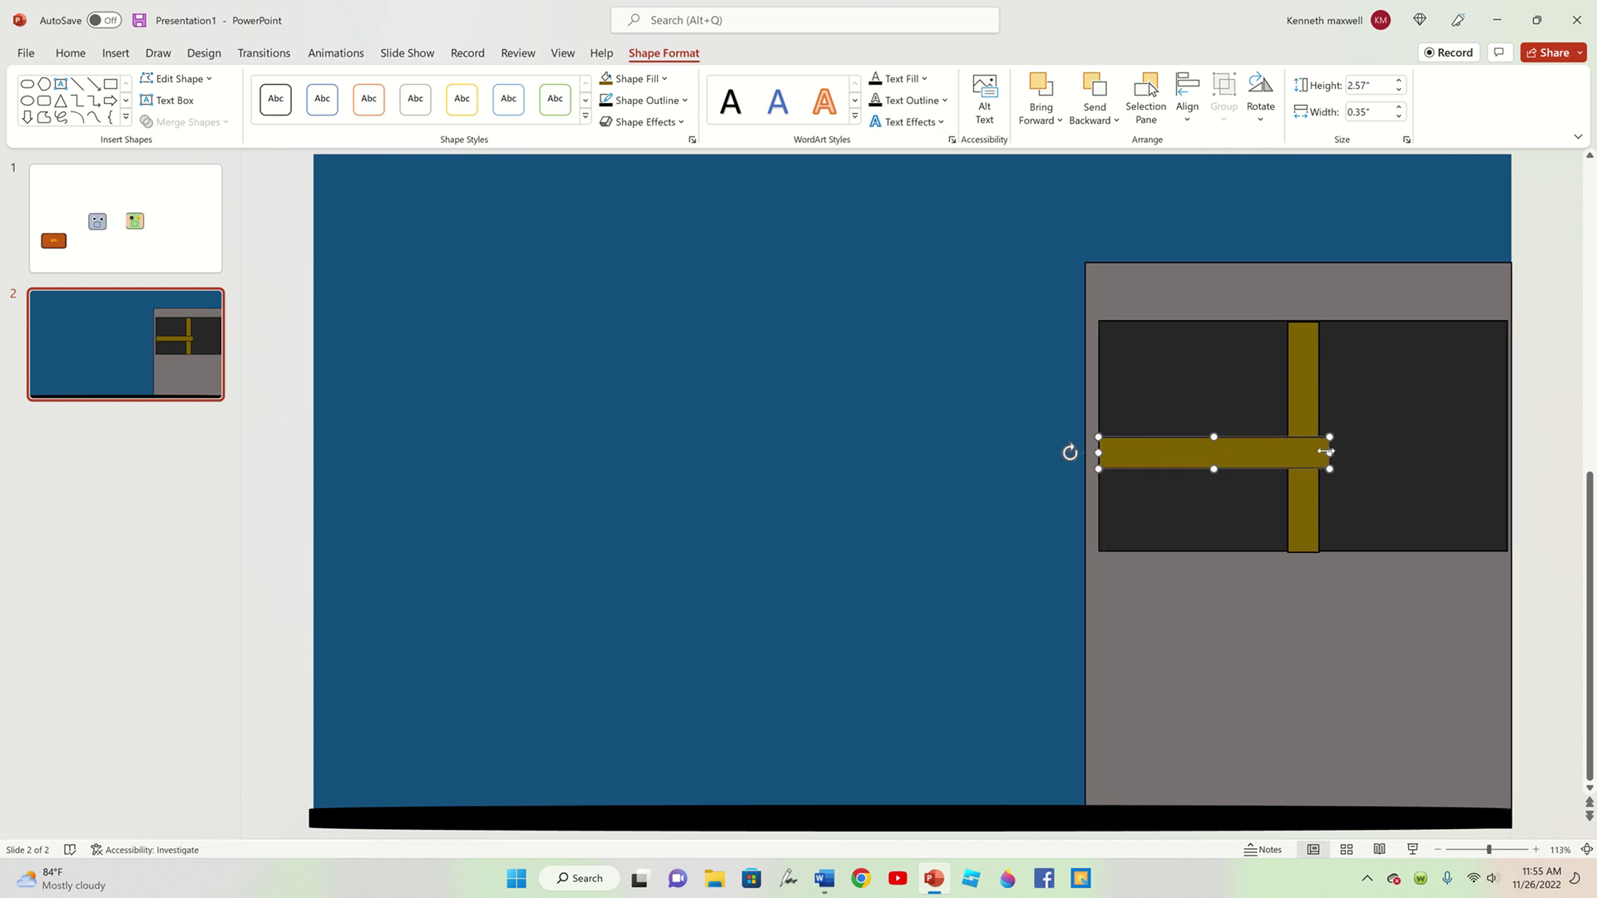
{"action": "left_click_drag", "start_coordinate": [1328, 453], "coordinate": [1511, 437]}
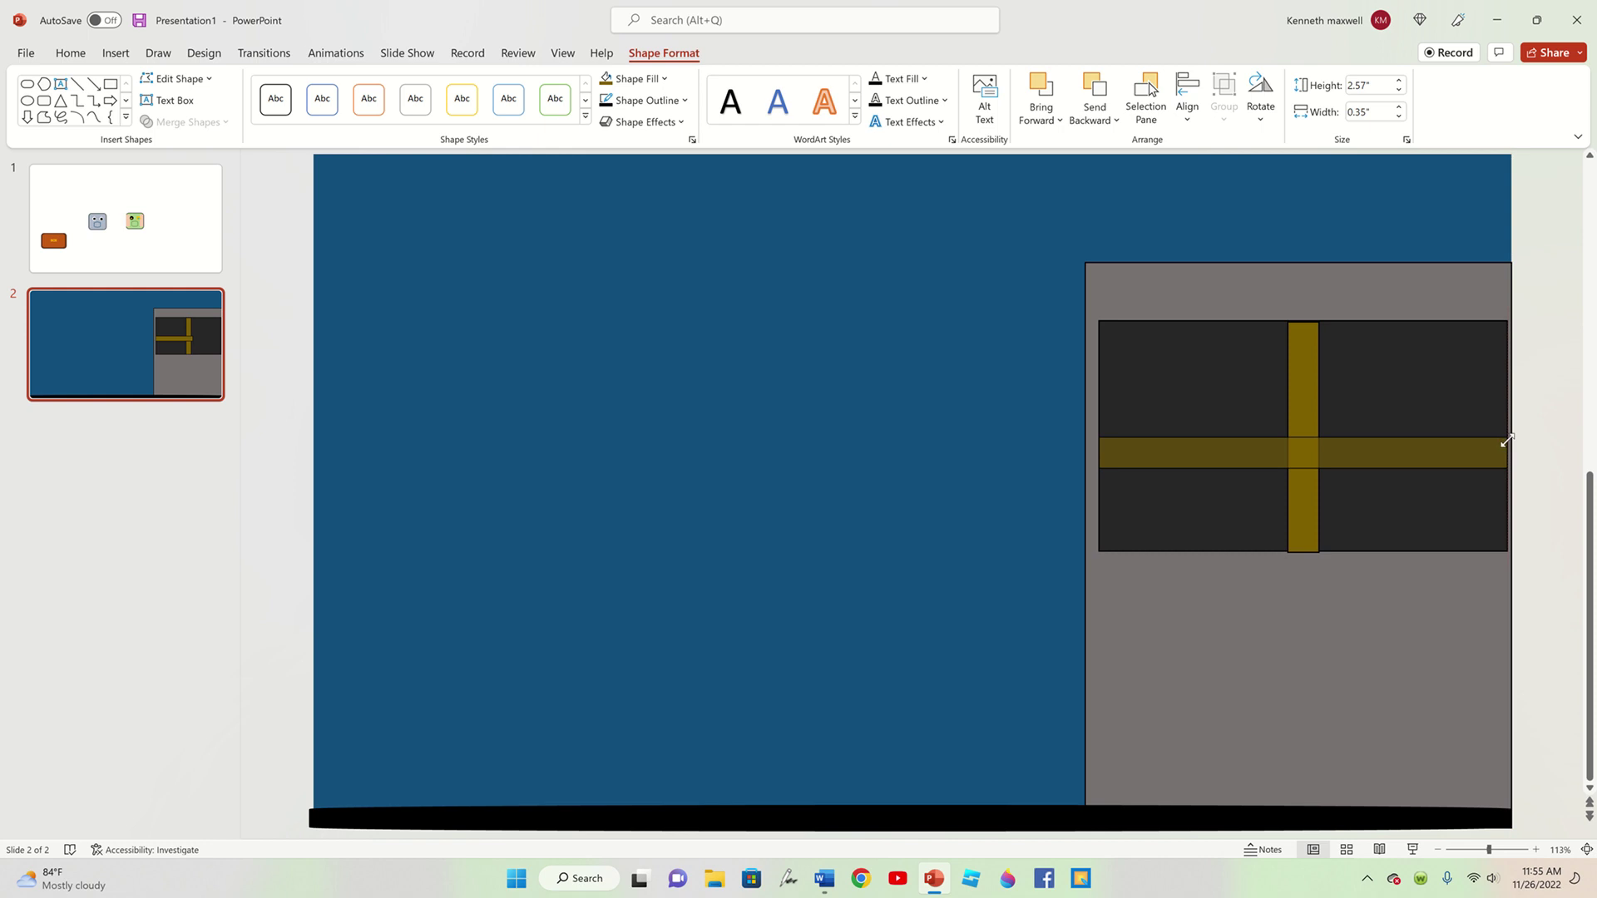
{"action": "left_click_drag", "start_coordinate": [1507, 441], "coordinate": [1466, 438]}
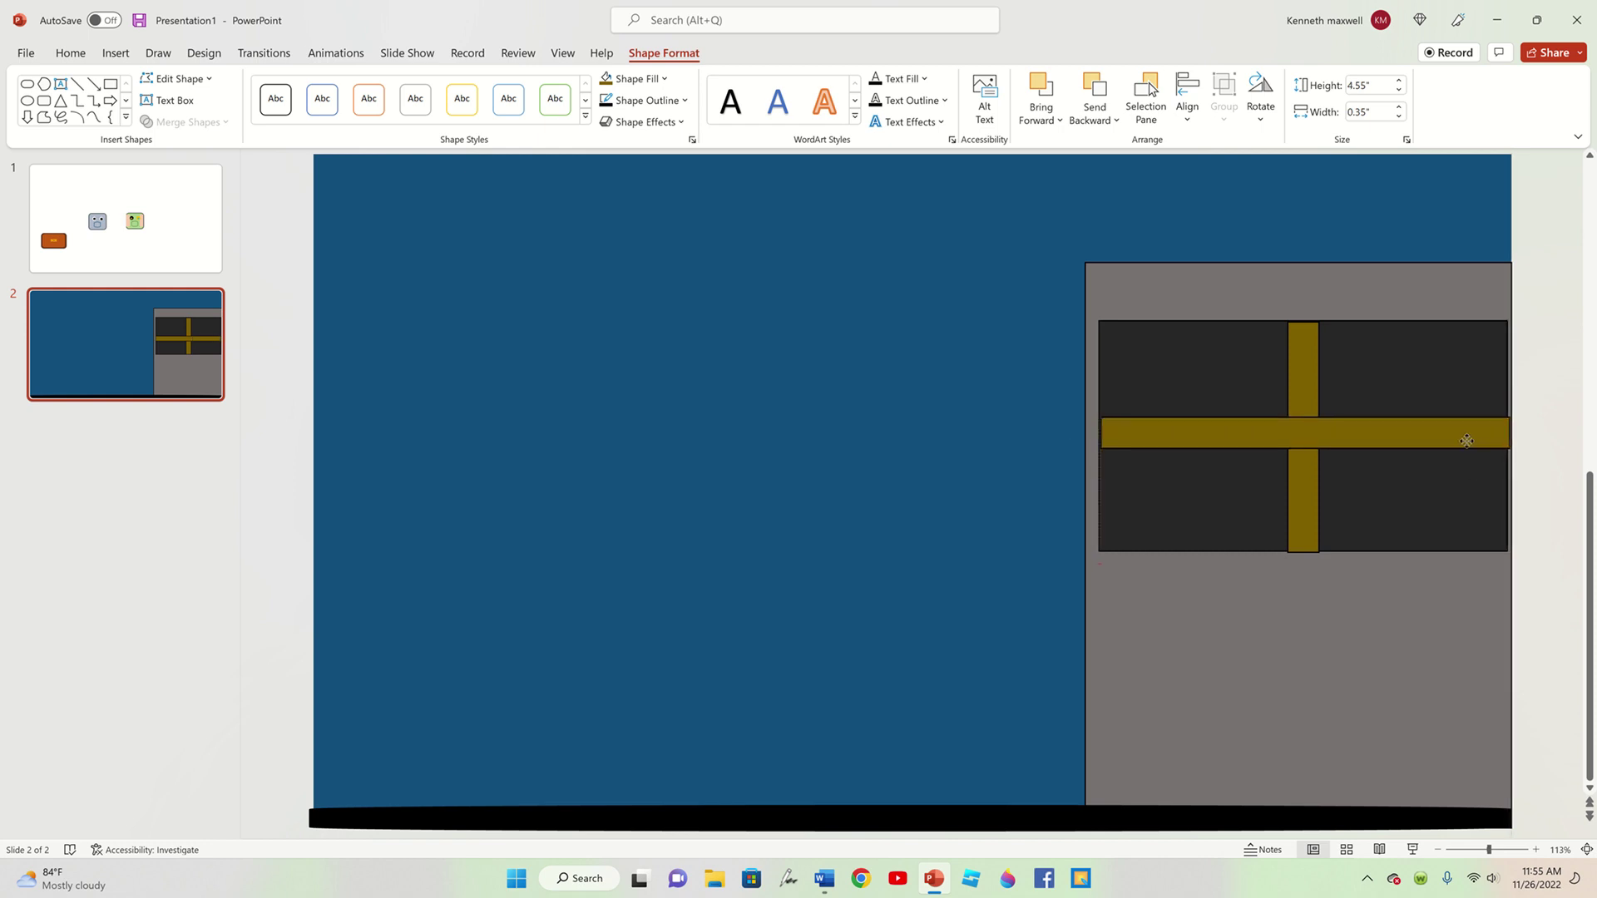
{"action": "left_click", "coordinate": [1547, 316]}
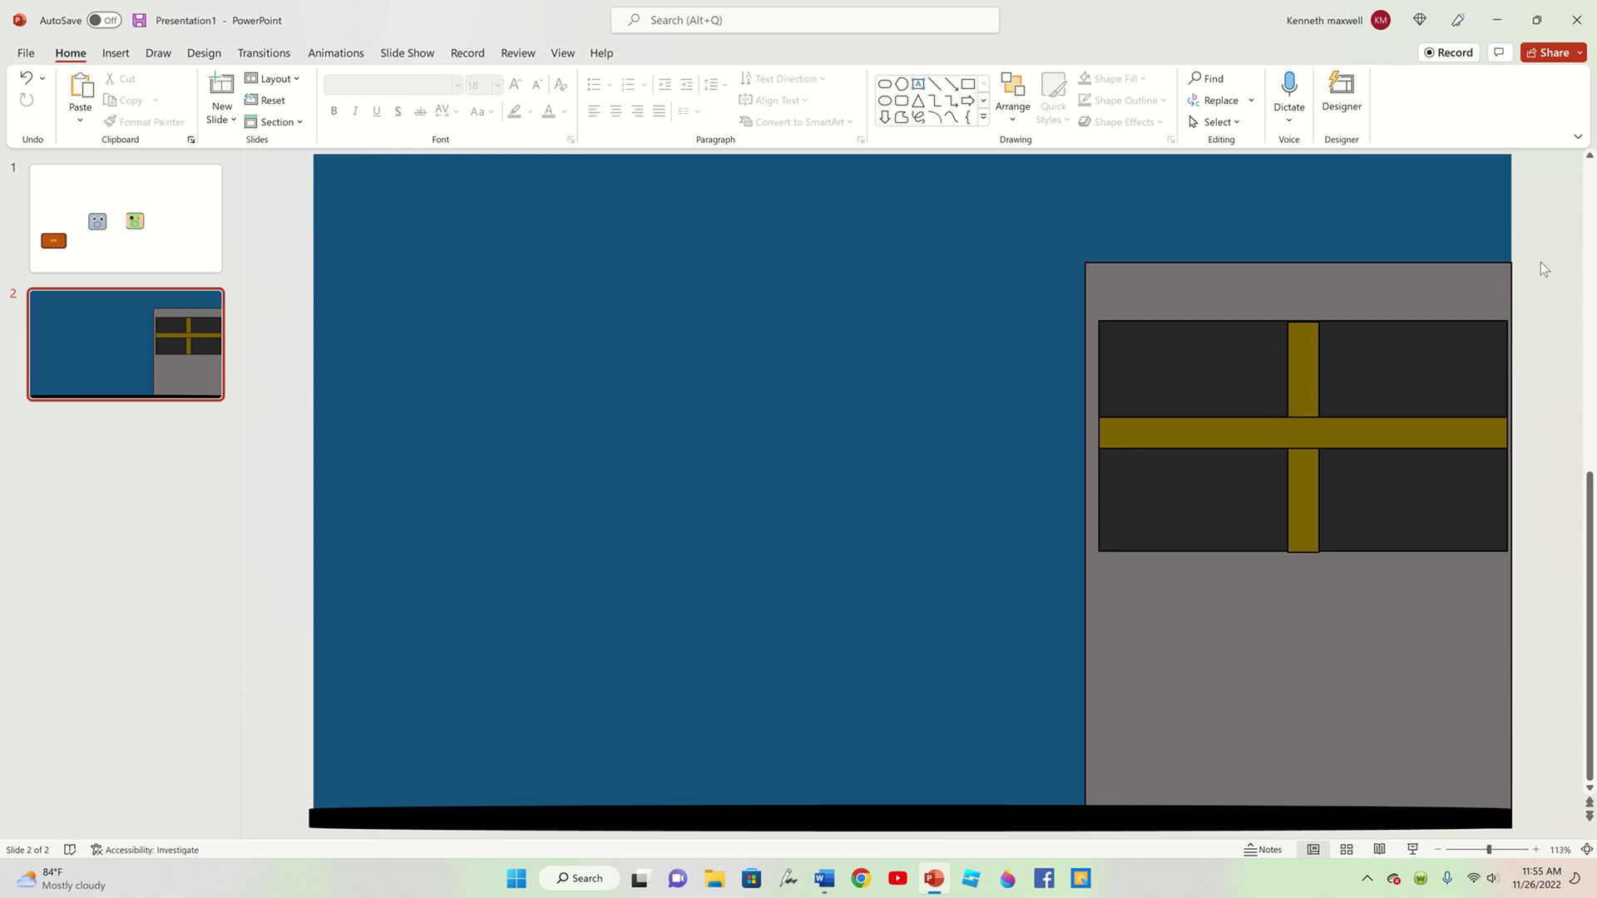
- Draw a rotated flowchart Delay shape as a dome, fill it dark orange-brown and enlarge it
{"action": "left_click", "coordinate": [115, 53]}
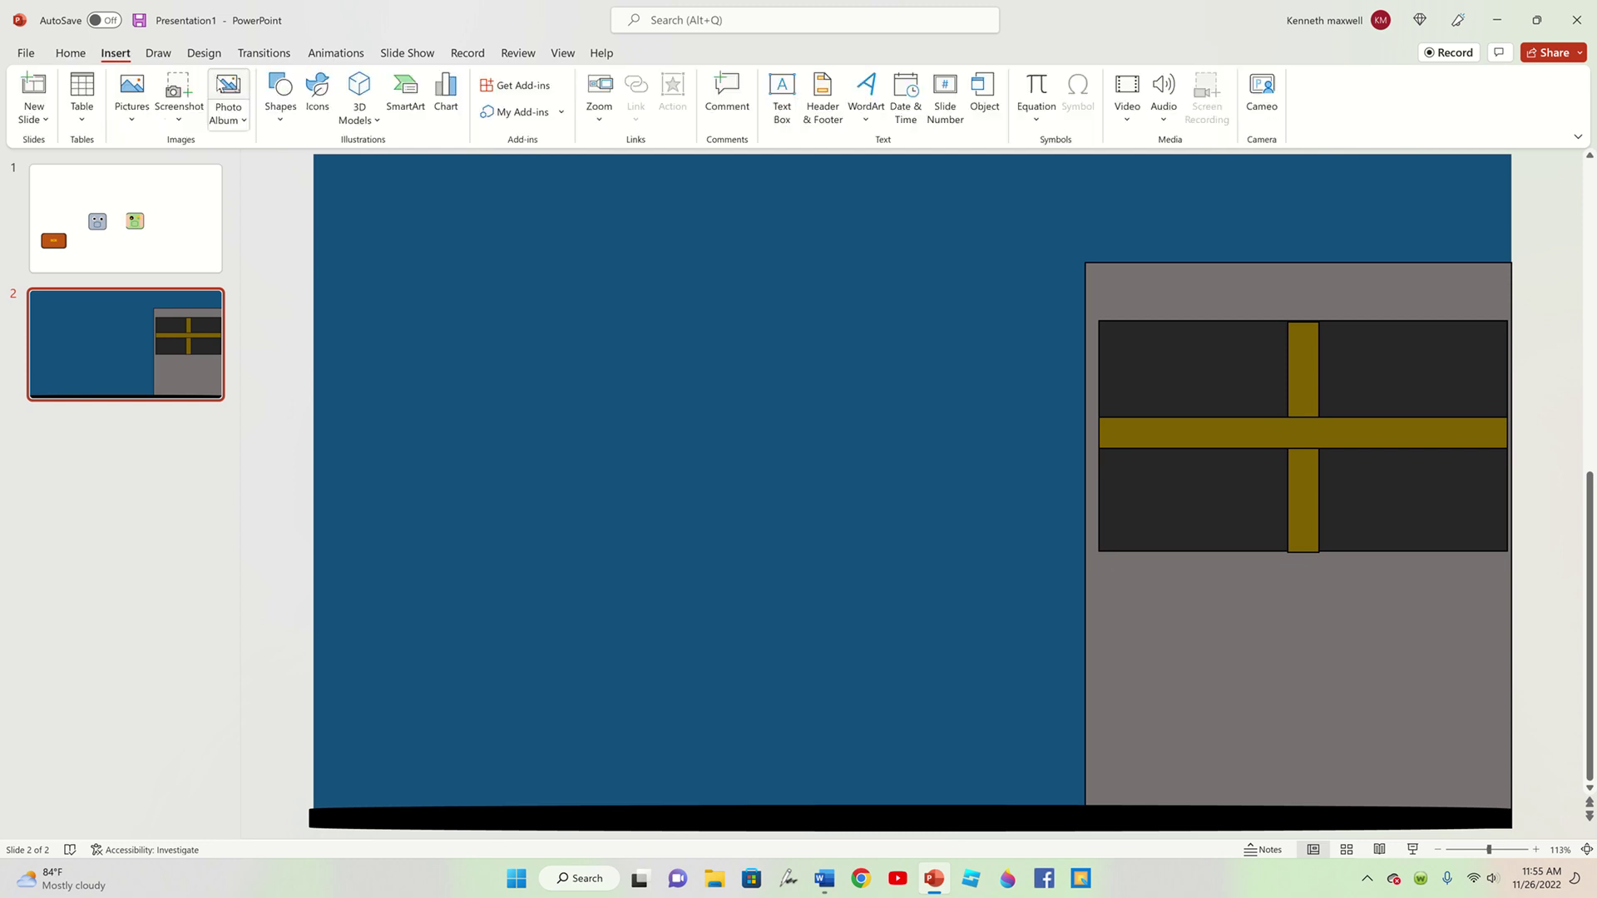
{"action": "left_click", "coordinate": [279, 96]}
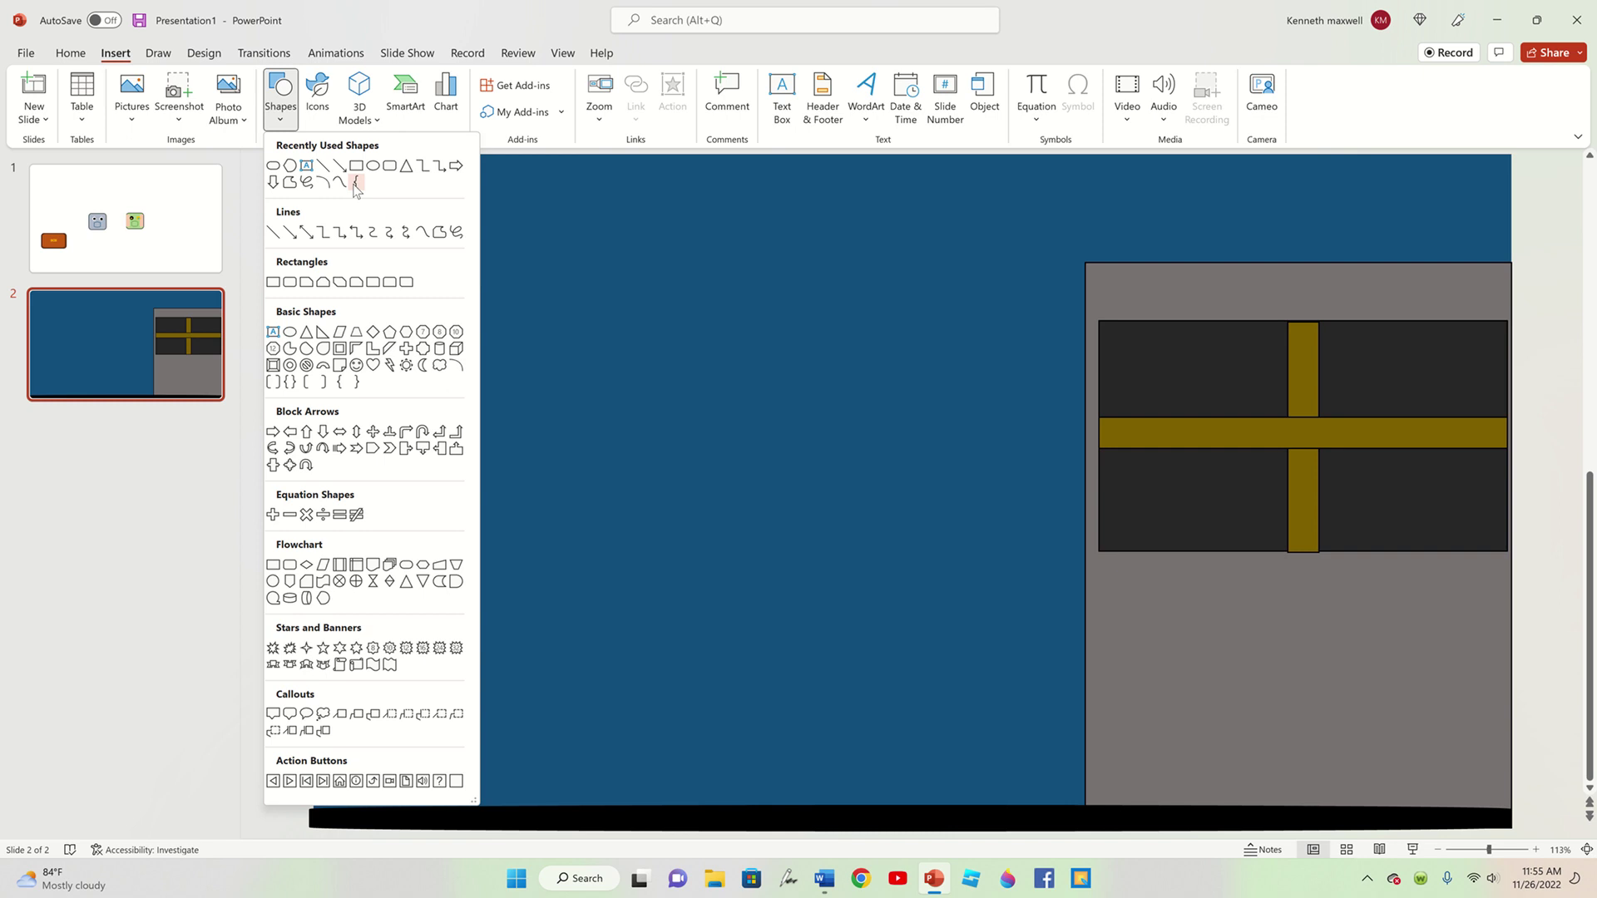
{"action": "left_click", "coordinate": [456, 583]}
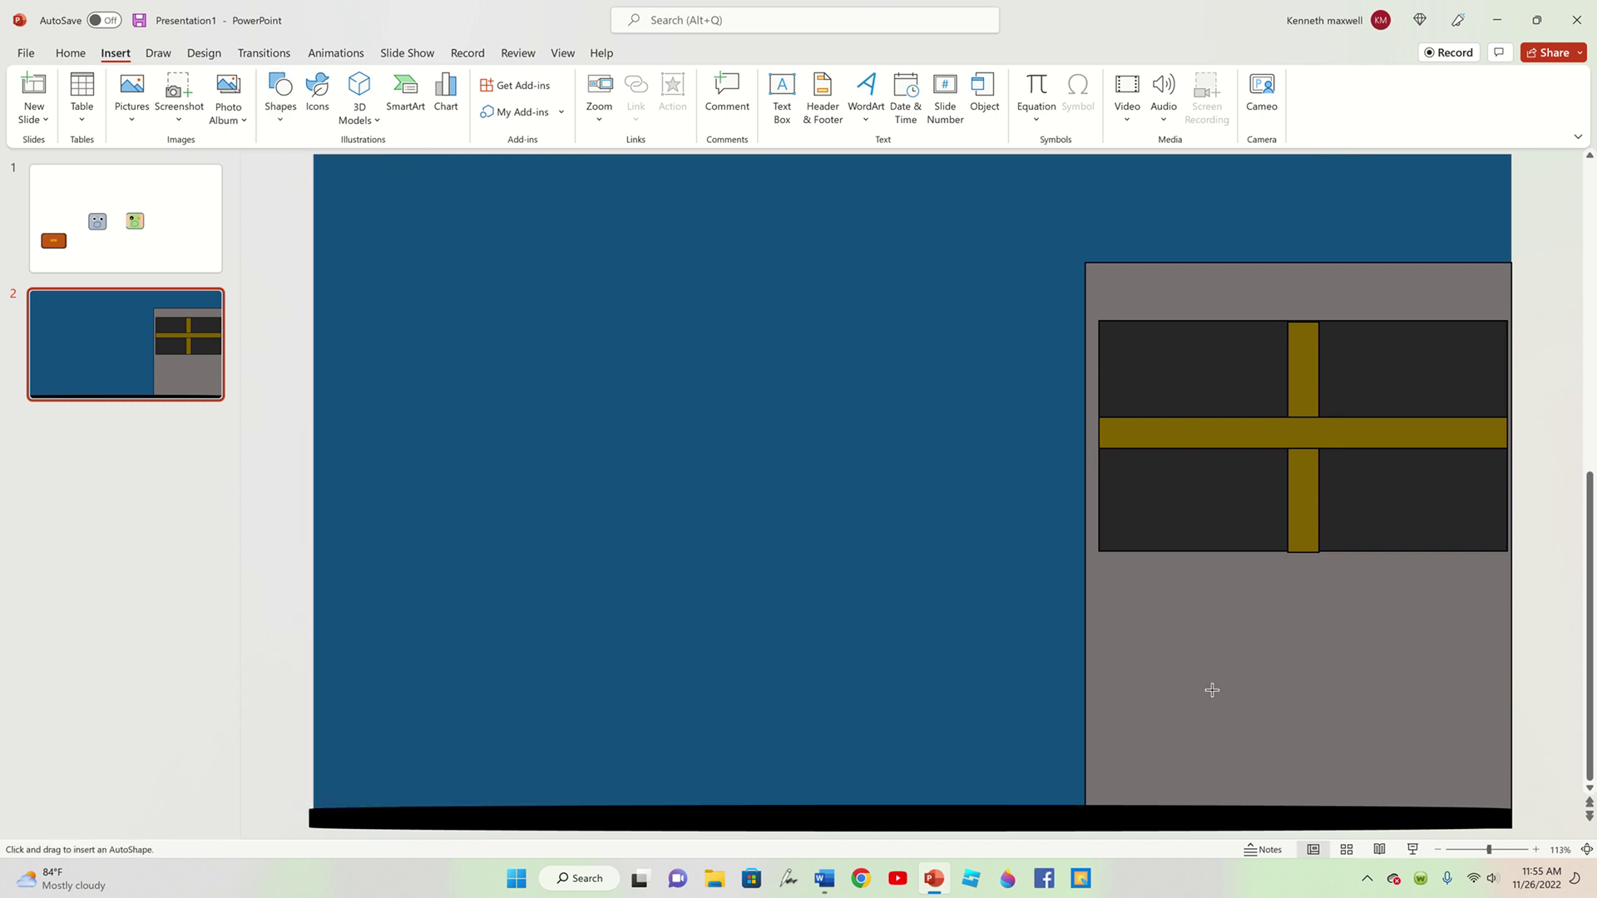
{"action": "left_click_drag", "start_coordinate": [1212, 690], "coordinate": [1297, 763]}
{"action": "left_click_drag", "start_coordinate": [1255, 661], "coordinate": [1164, 726]}
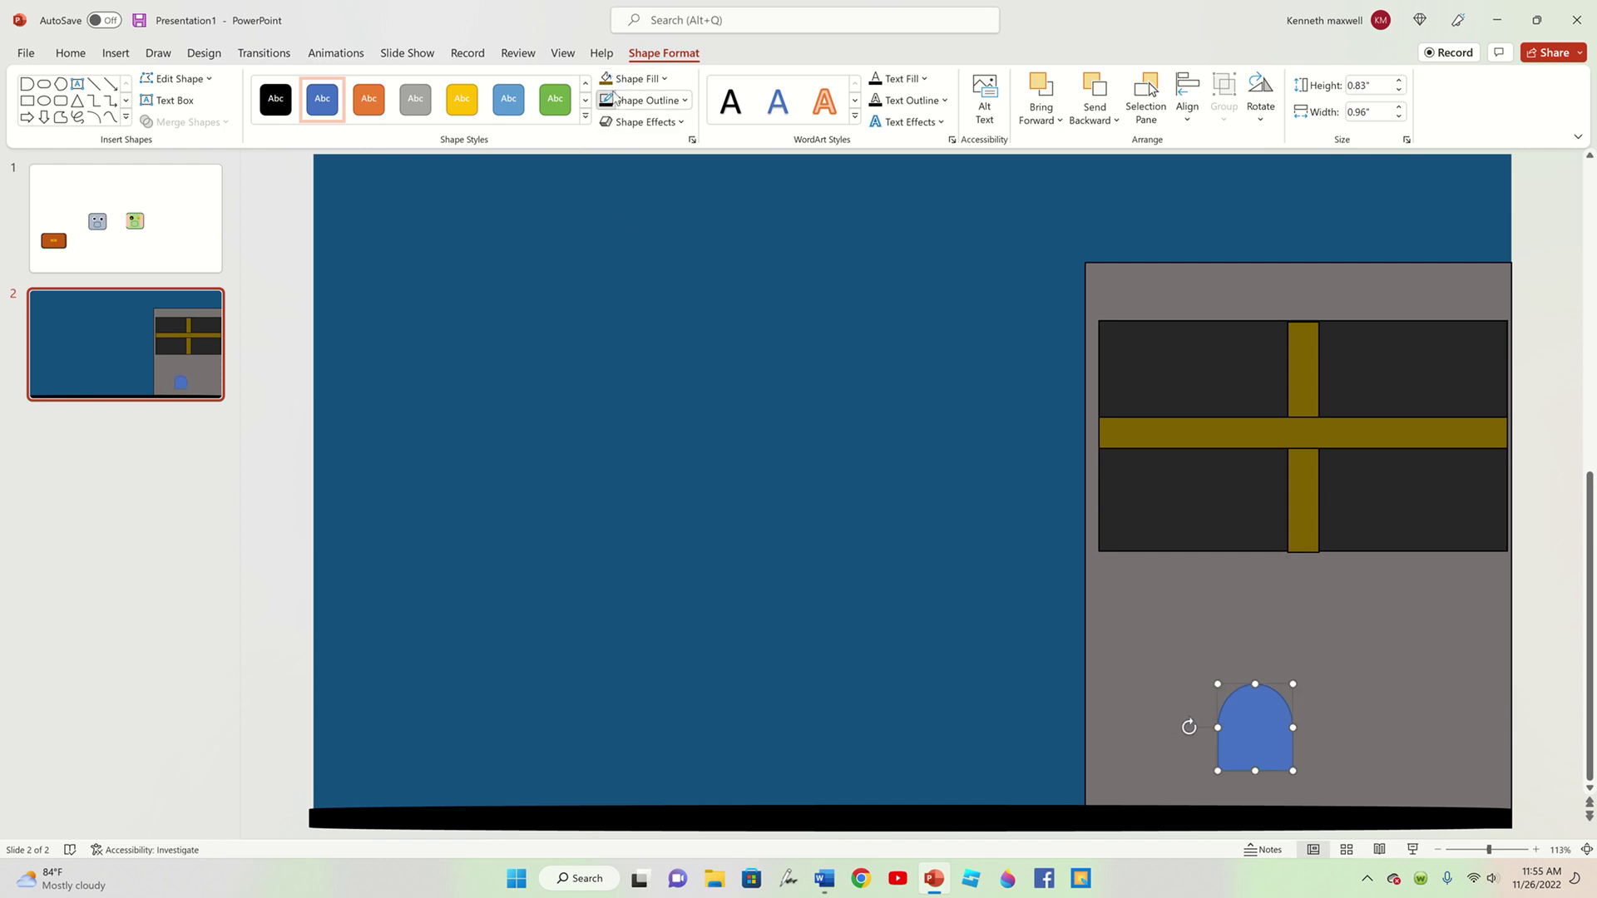
{"action": "left_click", "coordinate": [636, 79]}
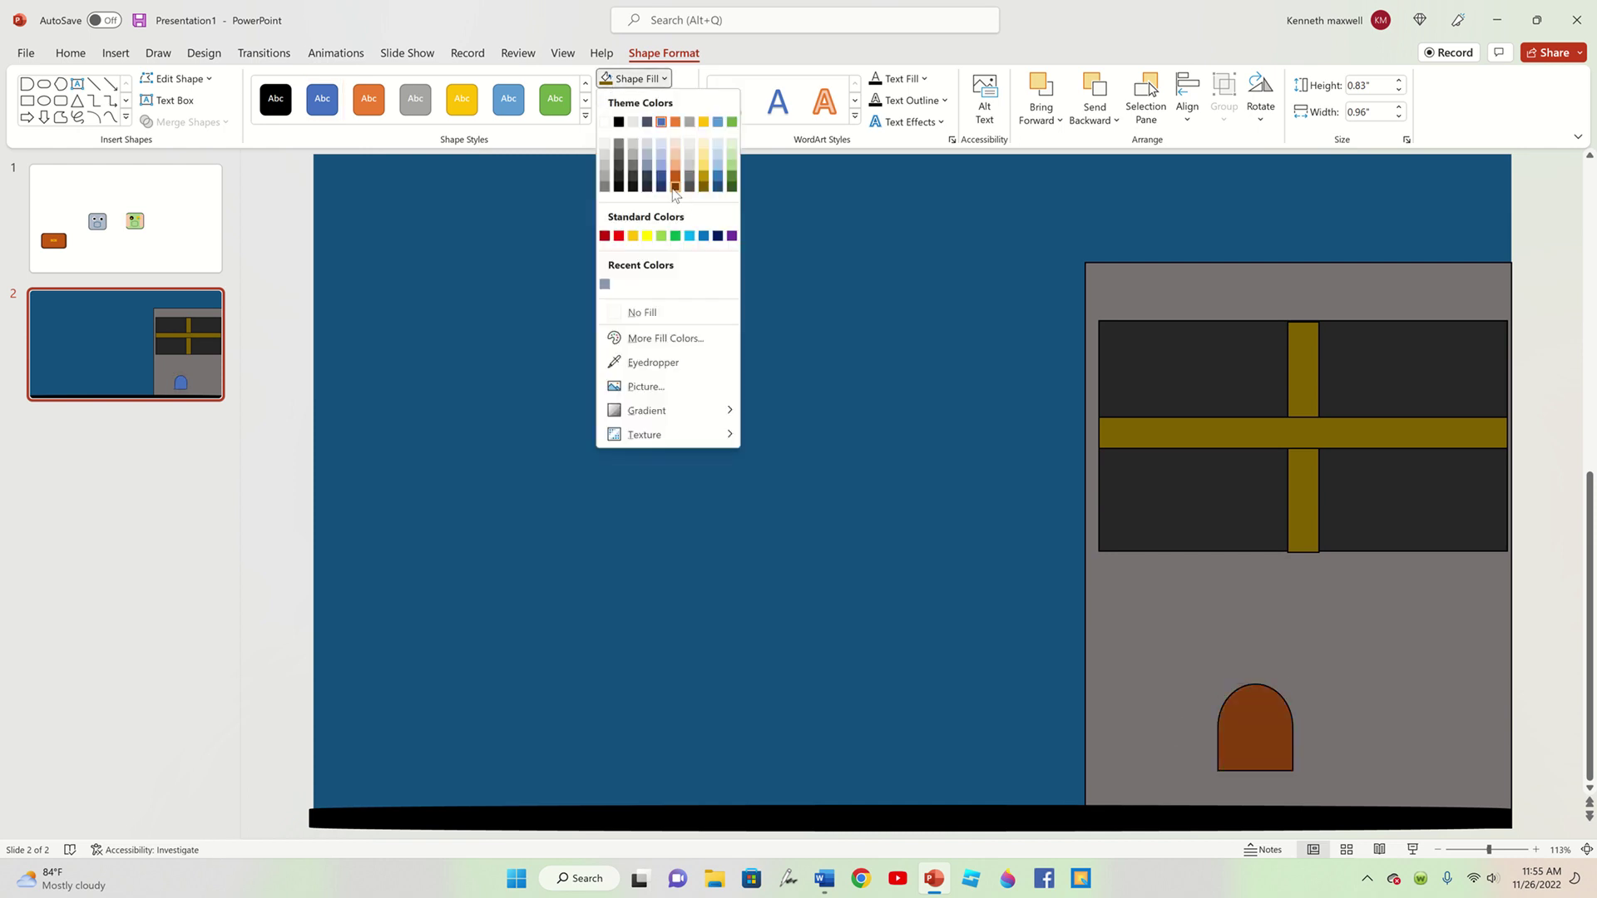
{"action": "left_click", "coordinate": [675, 186]}
{"action": "mouse_move", "coordinate": [1265, 733]}
{"action": "left_mouse_down"}
{"action": "mouse_move", "coordinate": [1267, 765]}
{"action": "mouse_move", "coordinate": [1320, 701]}
{"action": "left_mouse_up"}
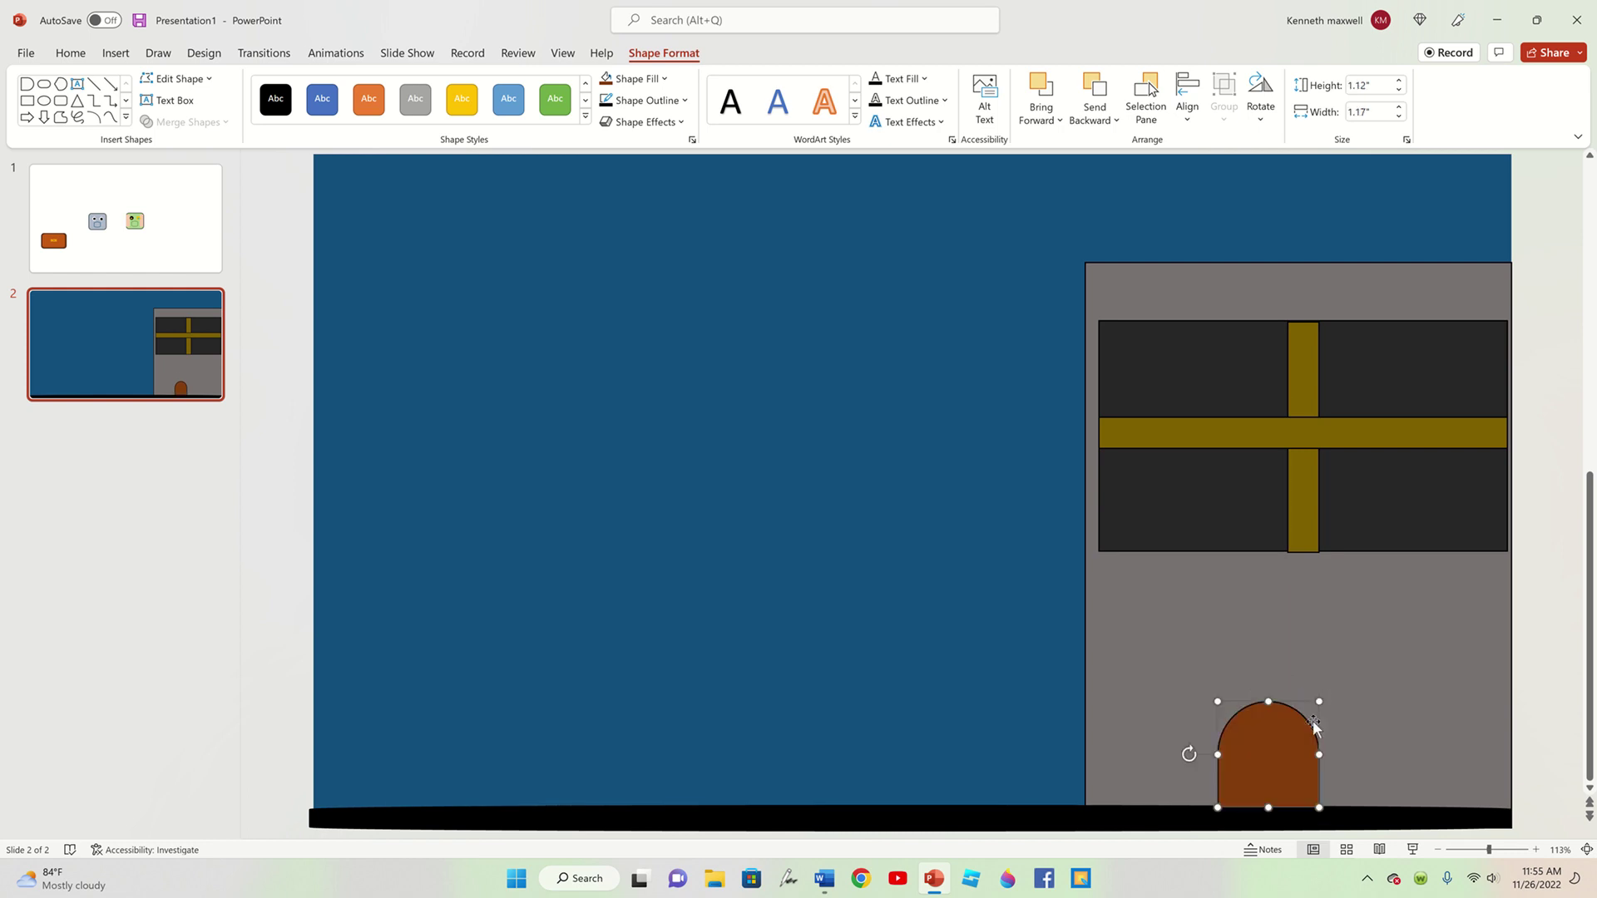
{"action": "left_click_drag", "start_coordinate": [1279, 781], "coordinate": [781, 645]}
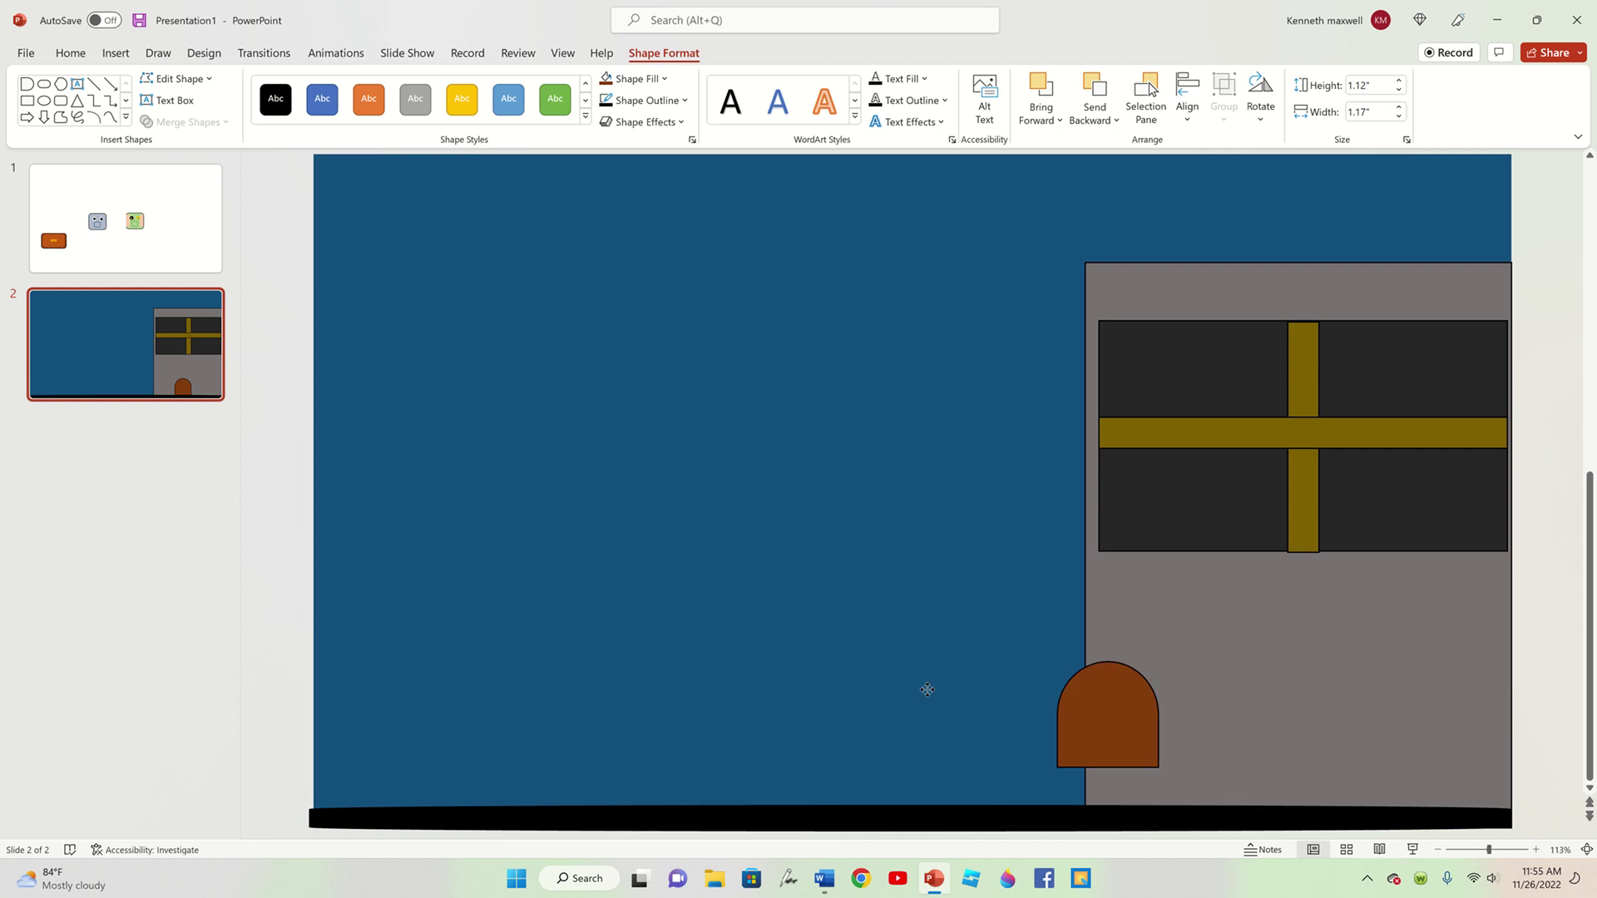
- Add a small gold oval inside the dome as a door knob
{"action": "left_click", "coordinate": [116, 52]}
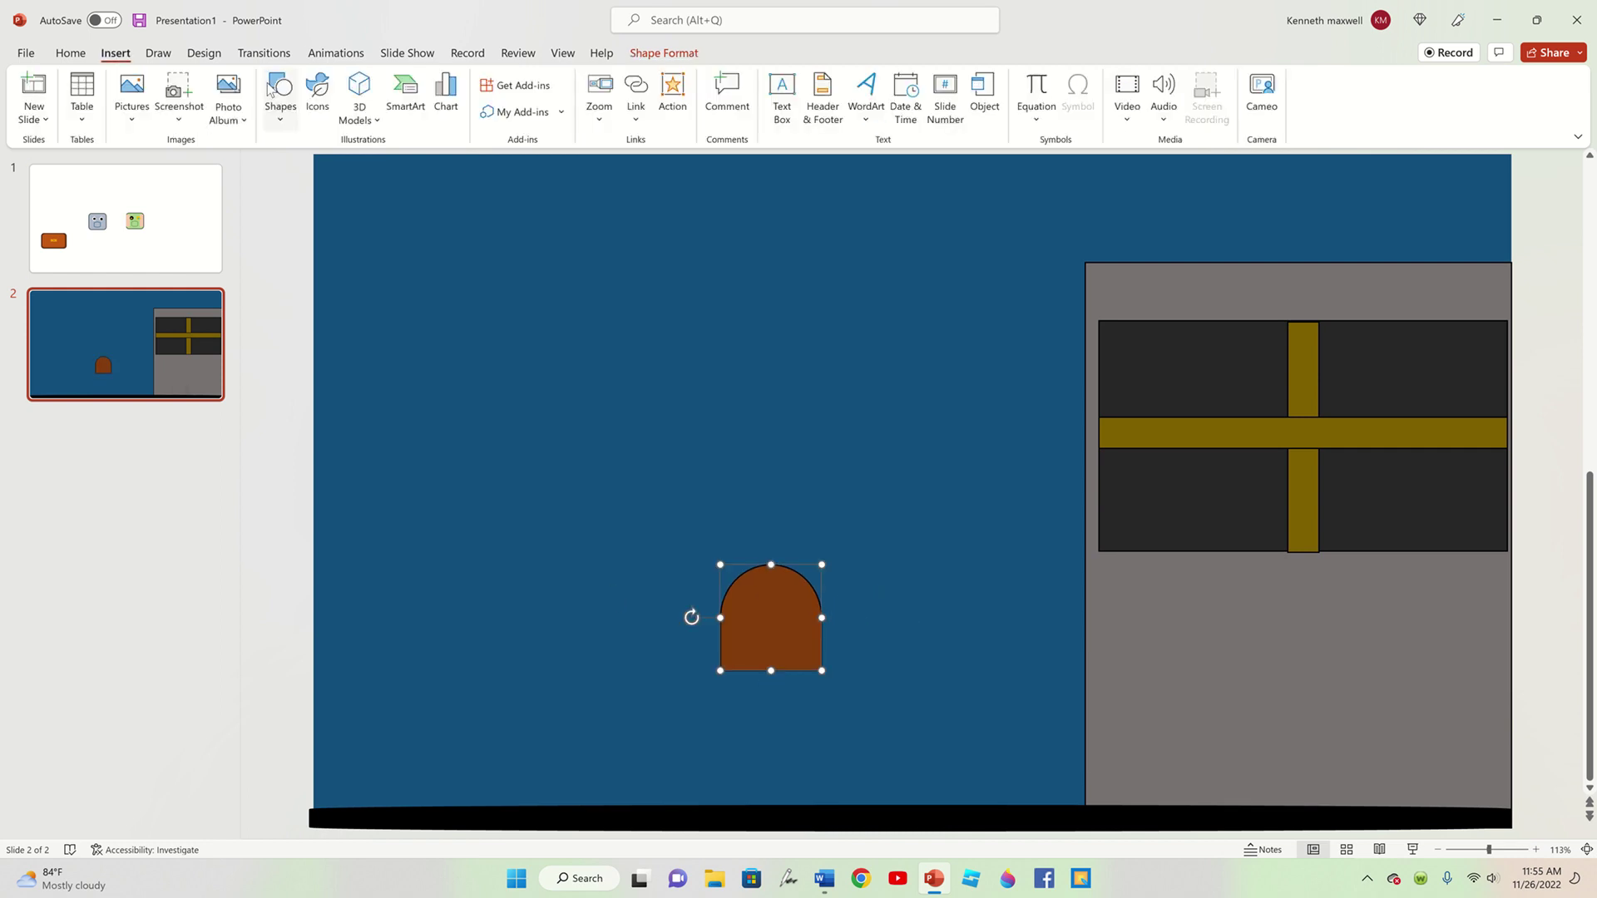
{"action": "left_click", "coordinate": [277, 90]}
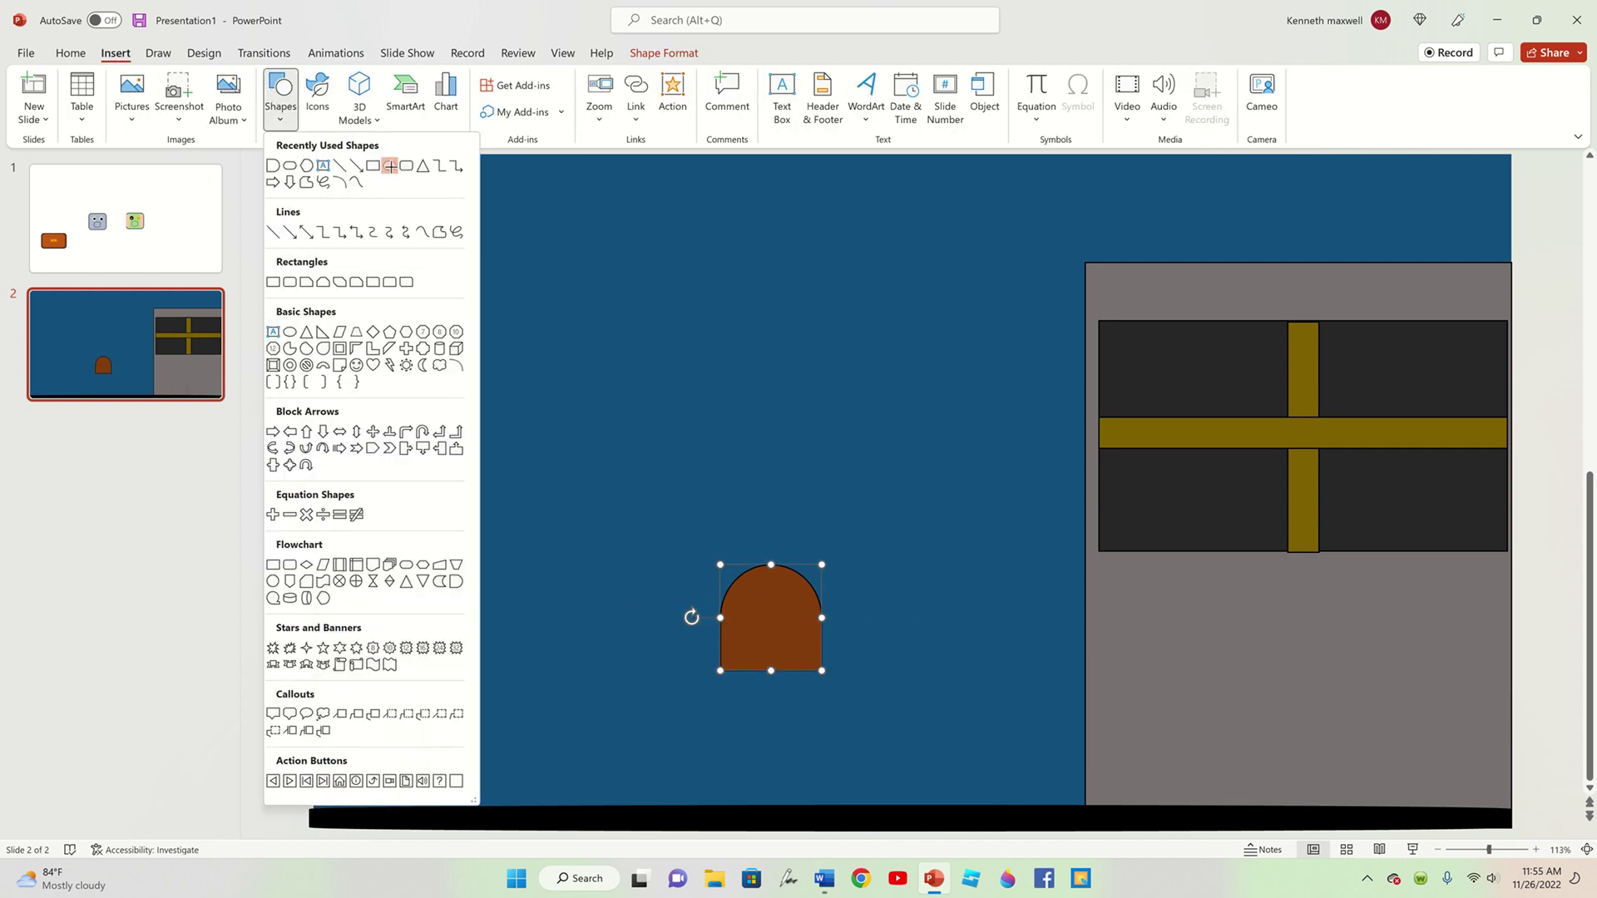
{"action": "left_click", "coordinate": [389, 165]}
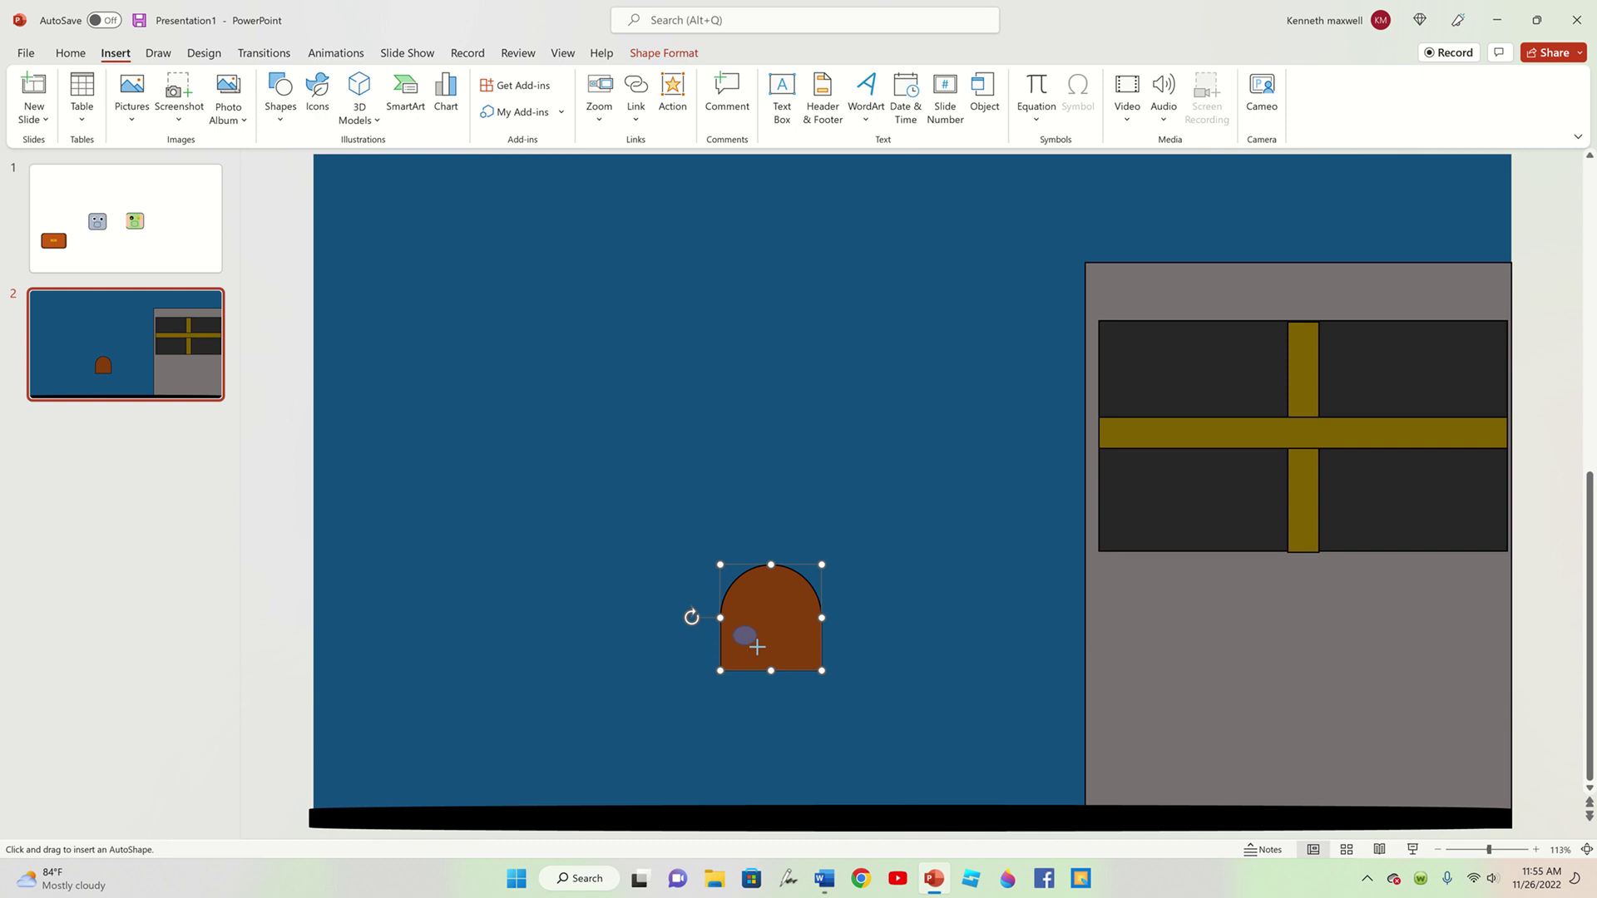
{"action": "left_click_drag", "start_coordinate": [749, 642], "coordinate": [756, 652]}
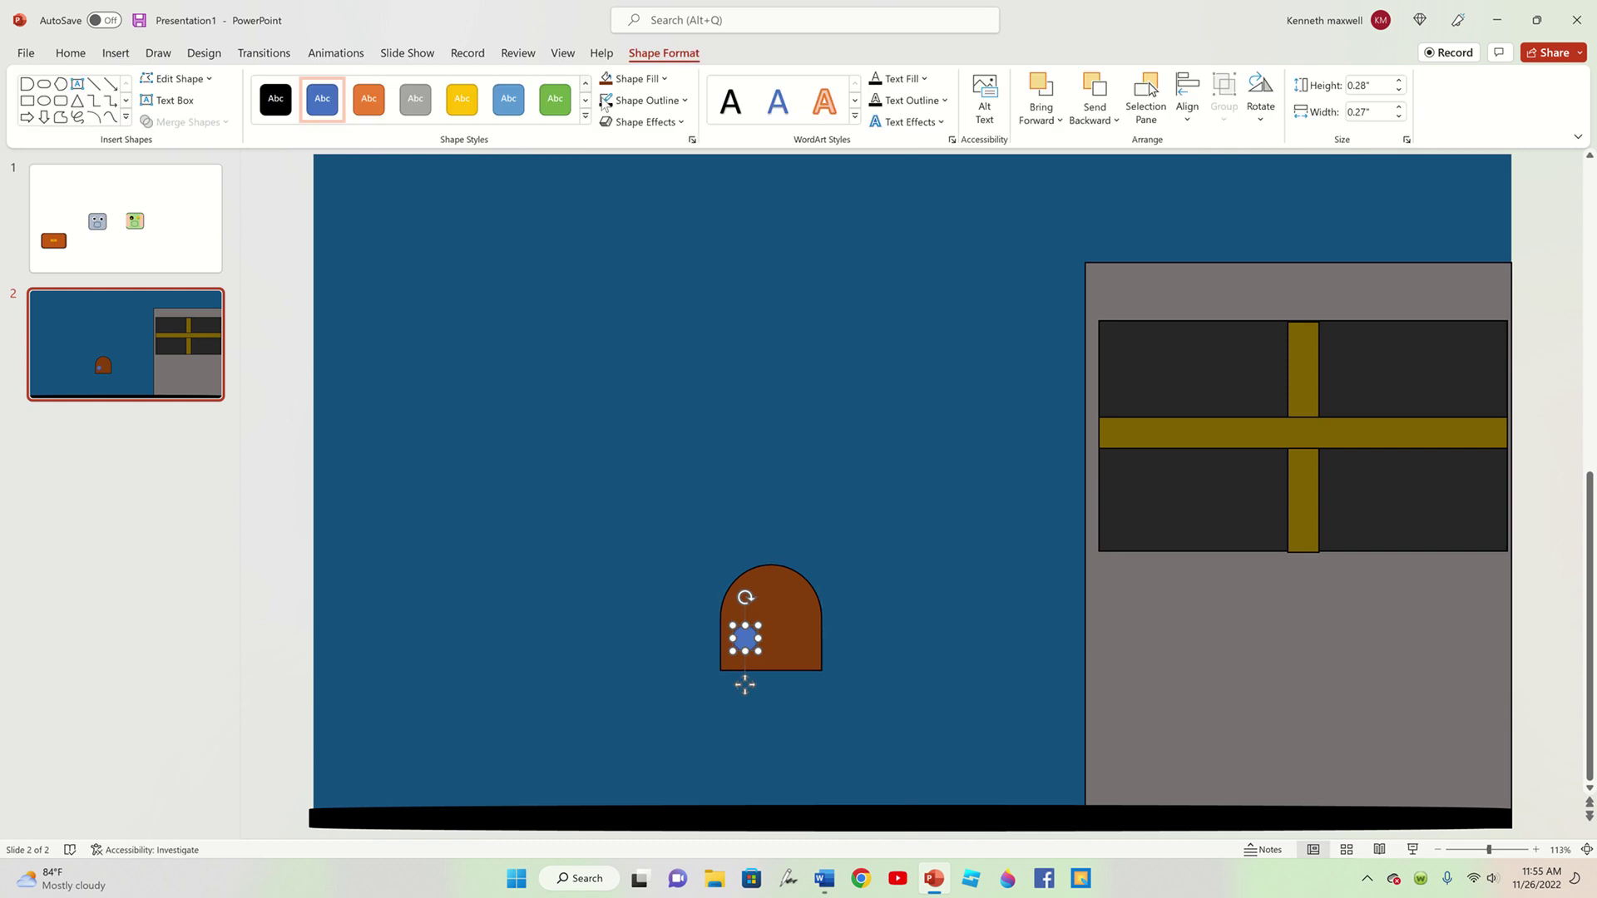
{"action": "left_click", "coordinate": [635, 78]}
{"action": "left_click", "coordinate": [633, 235]}
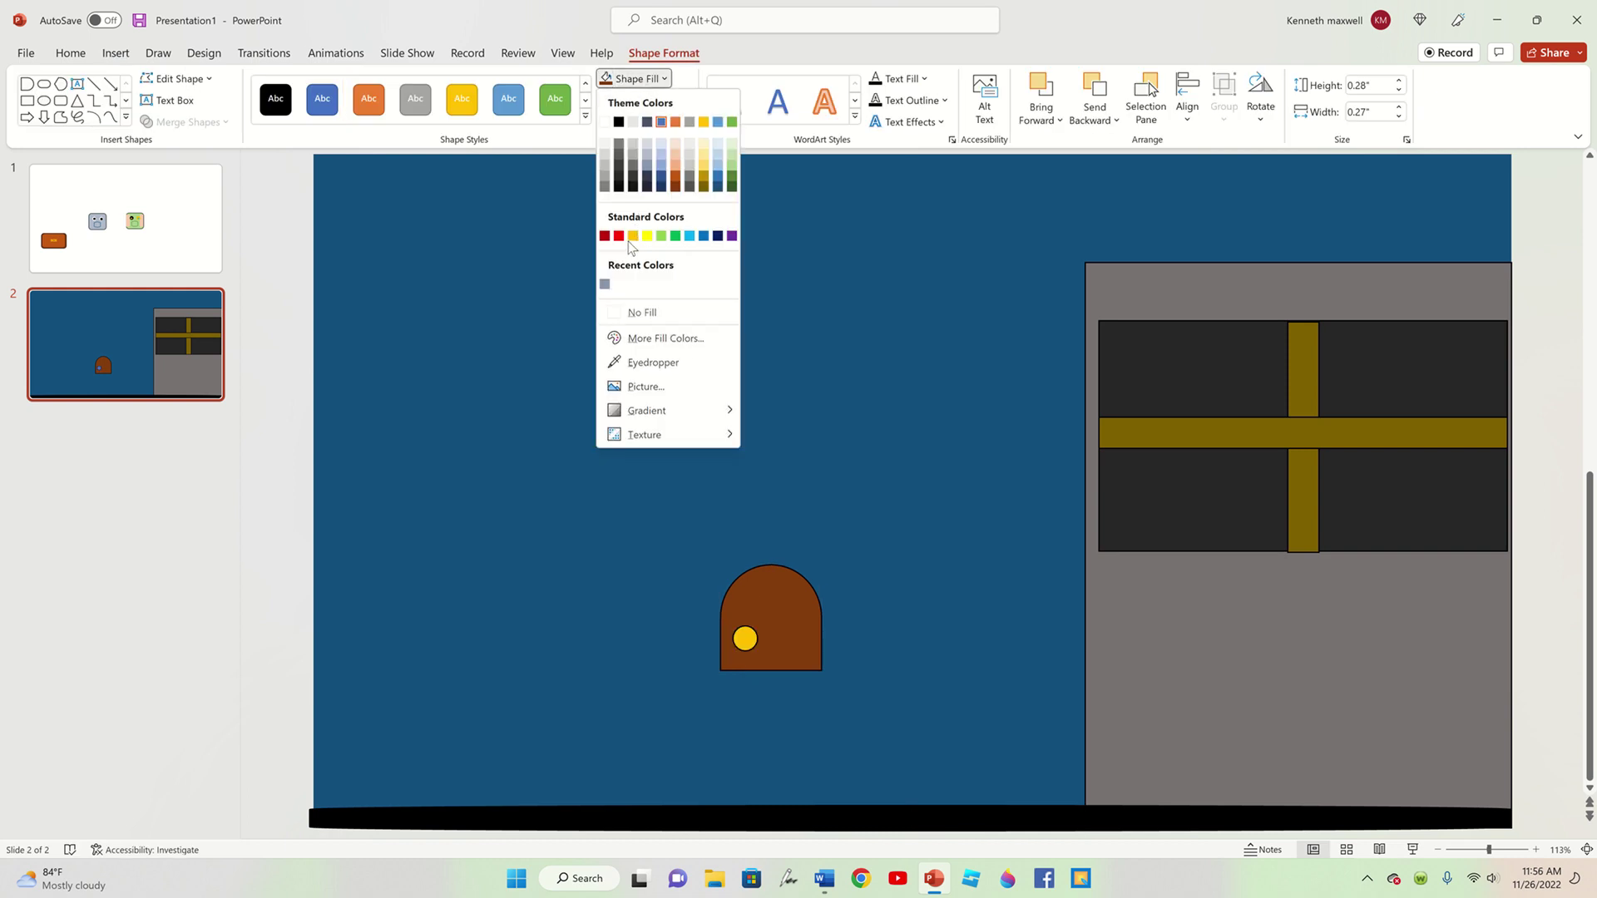
{"action": "left_click", "coordinate": [636, 240]}
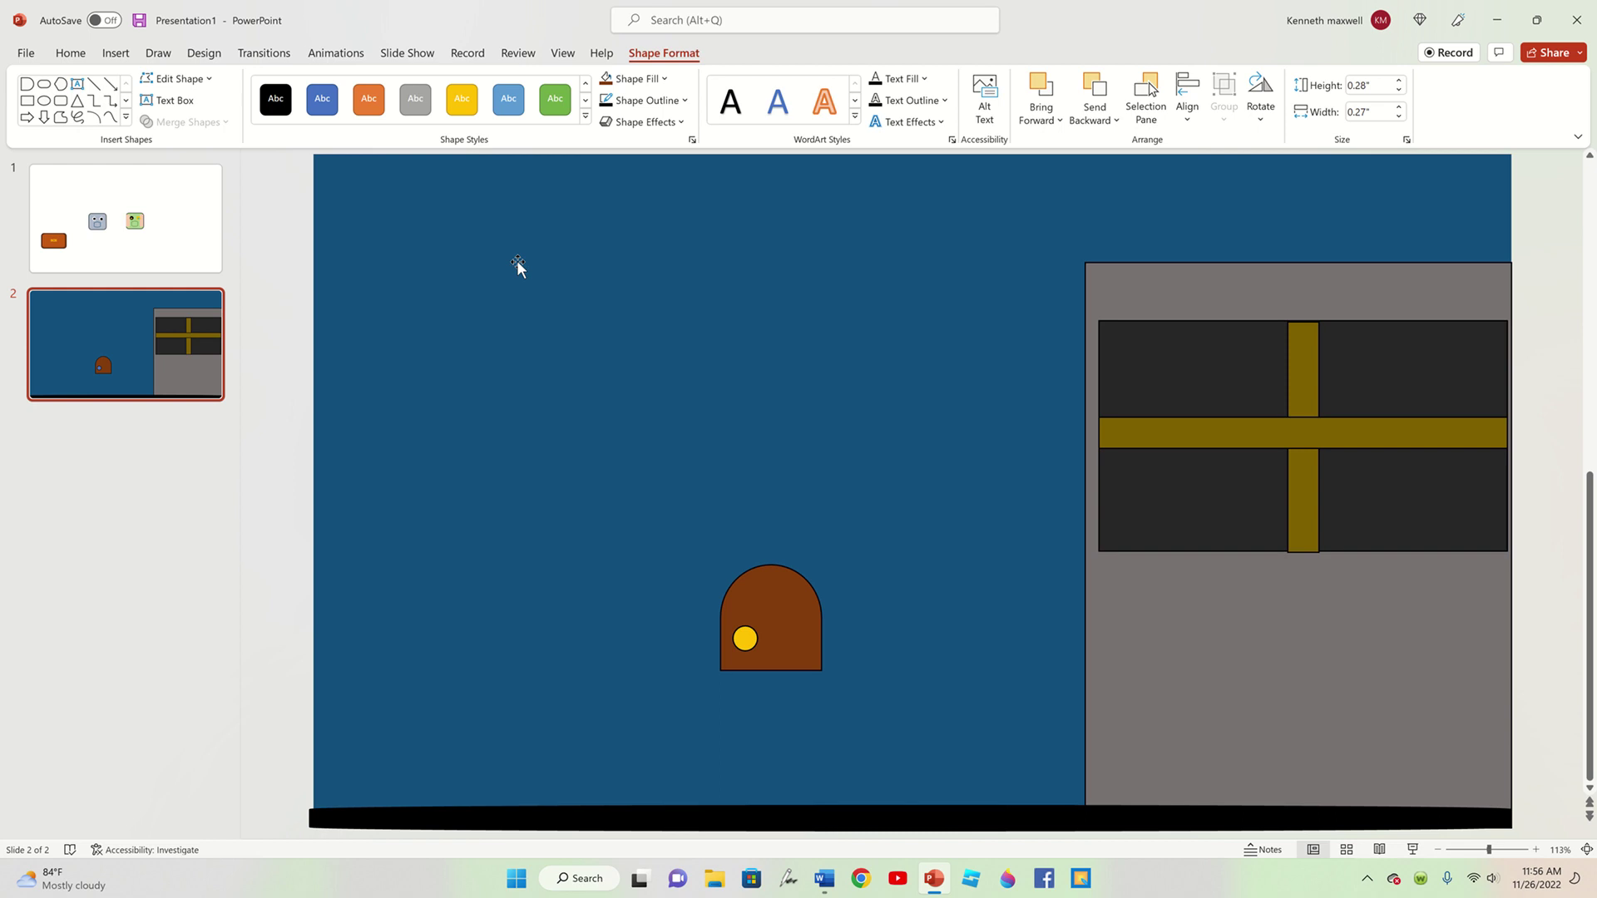
- Group the dome and knob into a door and place it at the building's base
{"action": "mouse_move", "coordinate": [297, 252]}
{"action": "left_mouse_down"}
{"action": "mouse_move", "coordinate": [787, 677]}
{"action": "mouse_move", "coordinate": [900, 753]}
{"action": "left_mouse_up"}
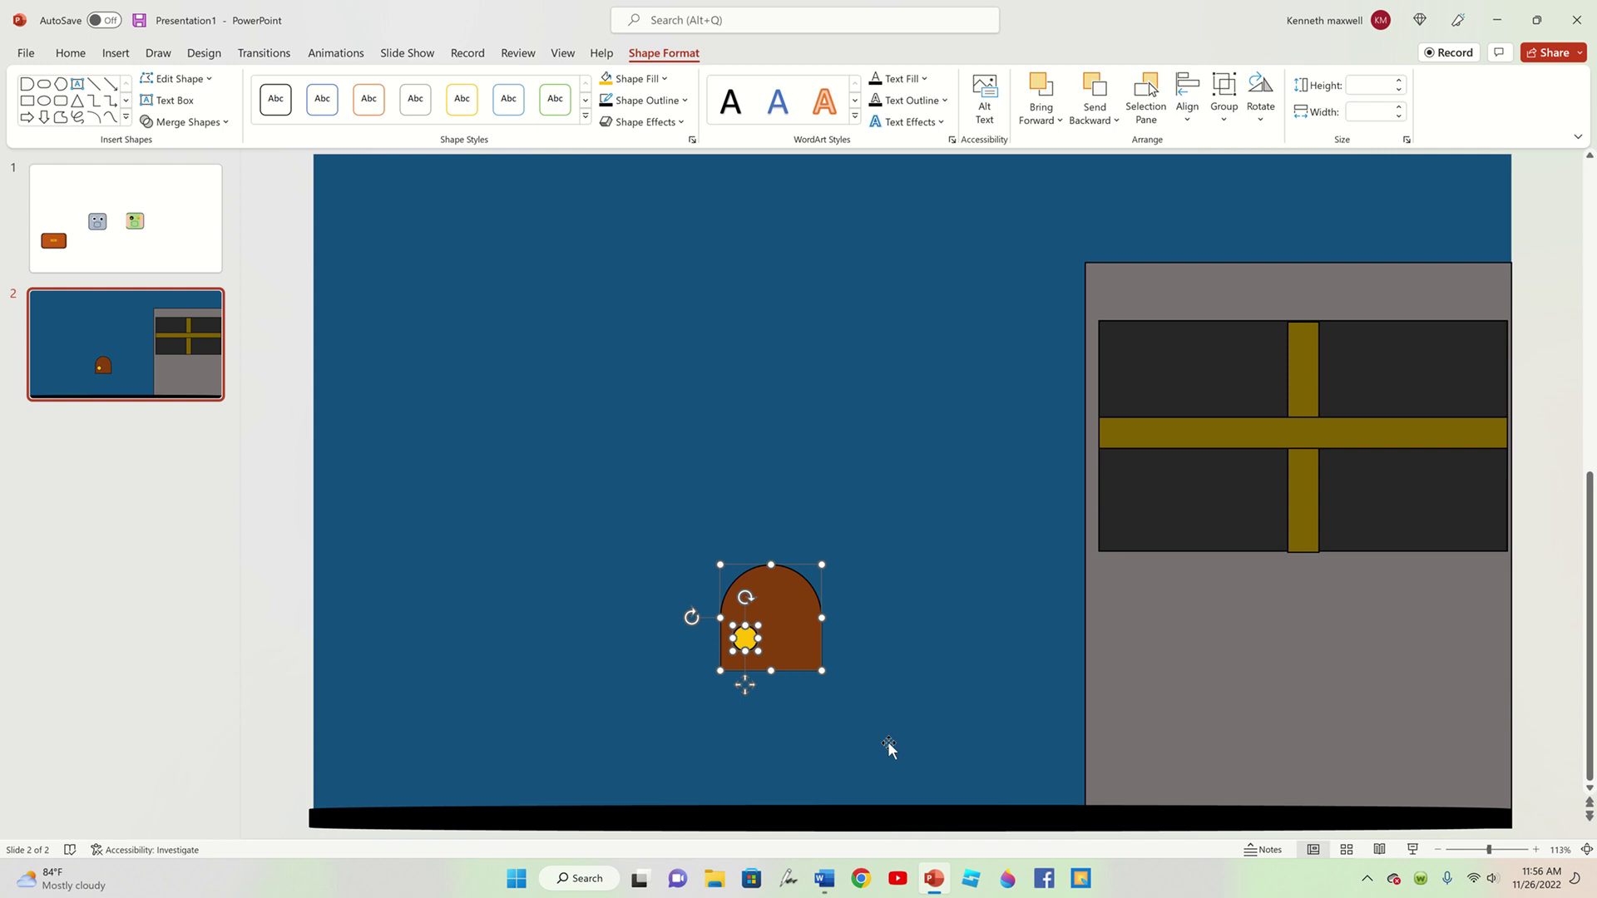
{"action": "key", "text": "ctrl+g"}
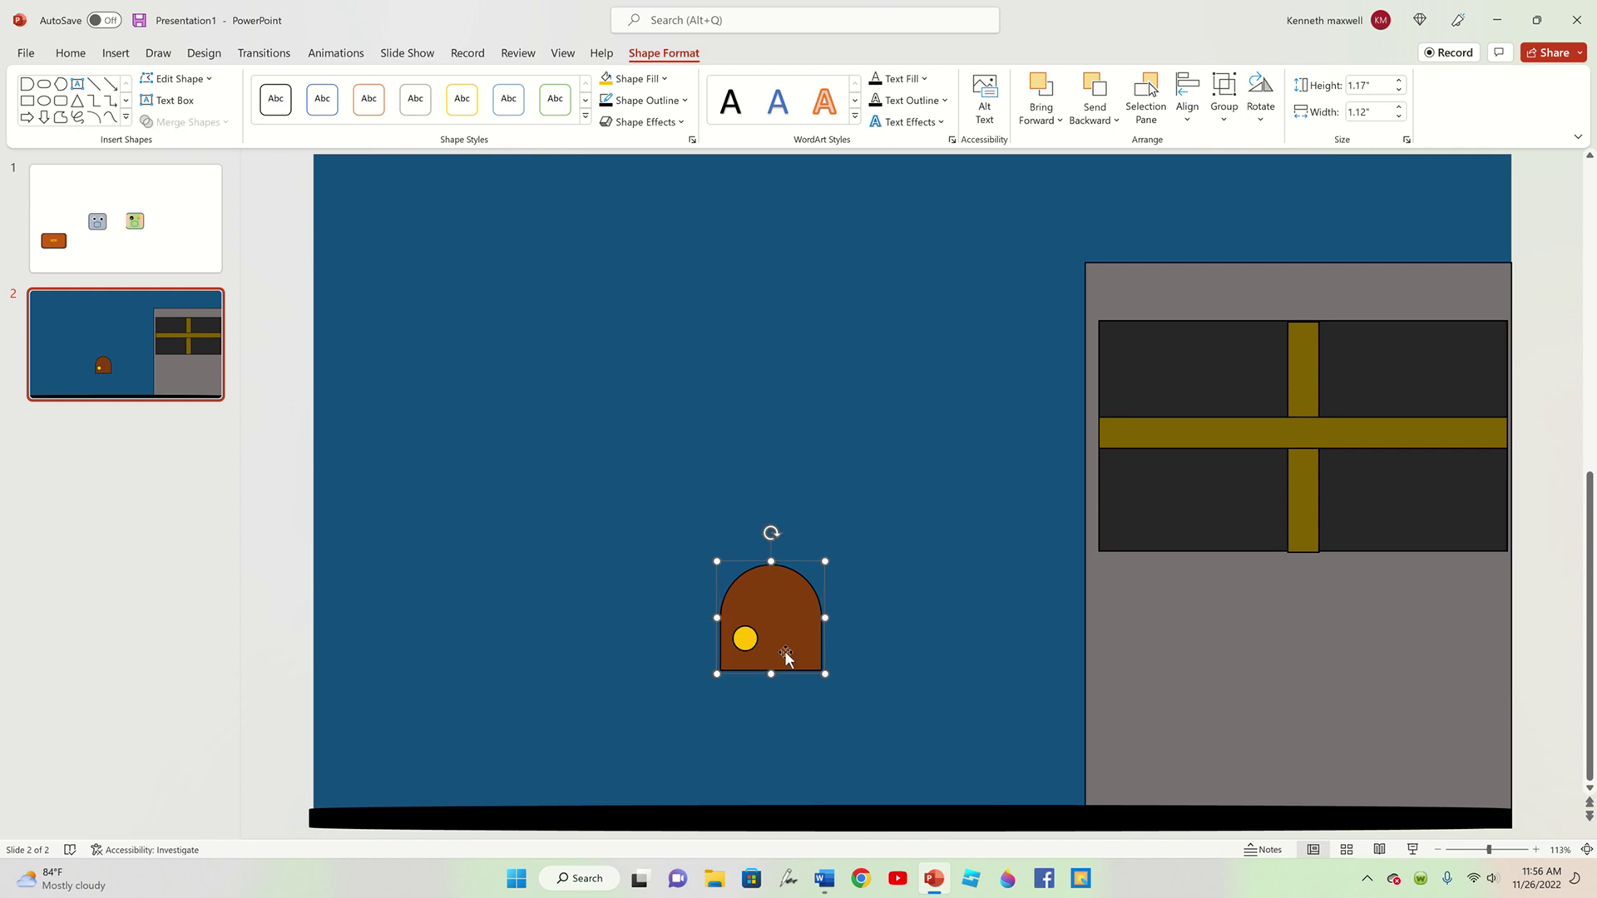
{"action": "left_click_drag", "start_coordinate": [786, 650], "coordinate": [1310, 783]}
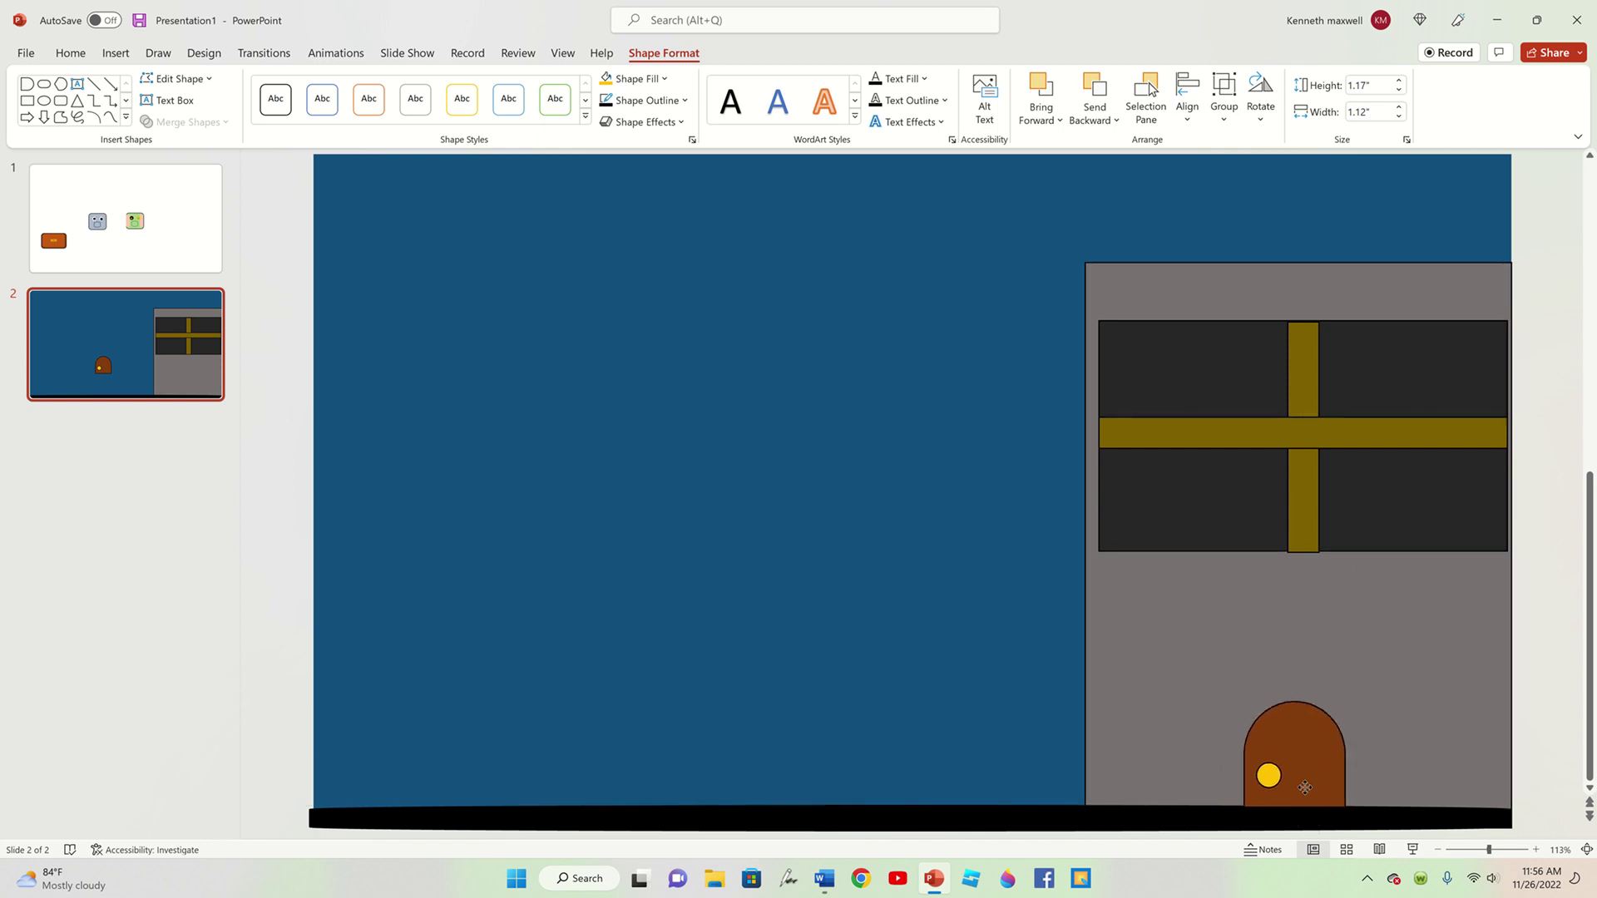
{"action": "left_click", "coordinate": [1539, 196]}
{"action": "mouse_move", "coordinate": [1554, 193]}
{"action": "left_mouse_down"}
{"action": "mouse_move", "coordinate": [1084, 632]}
{"action": "mouse_move", "coordinate": [970, 825]}
{"action": "left_mouse_up"}
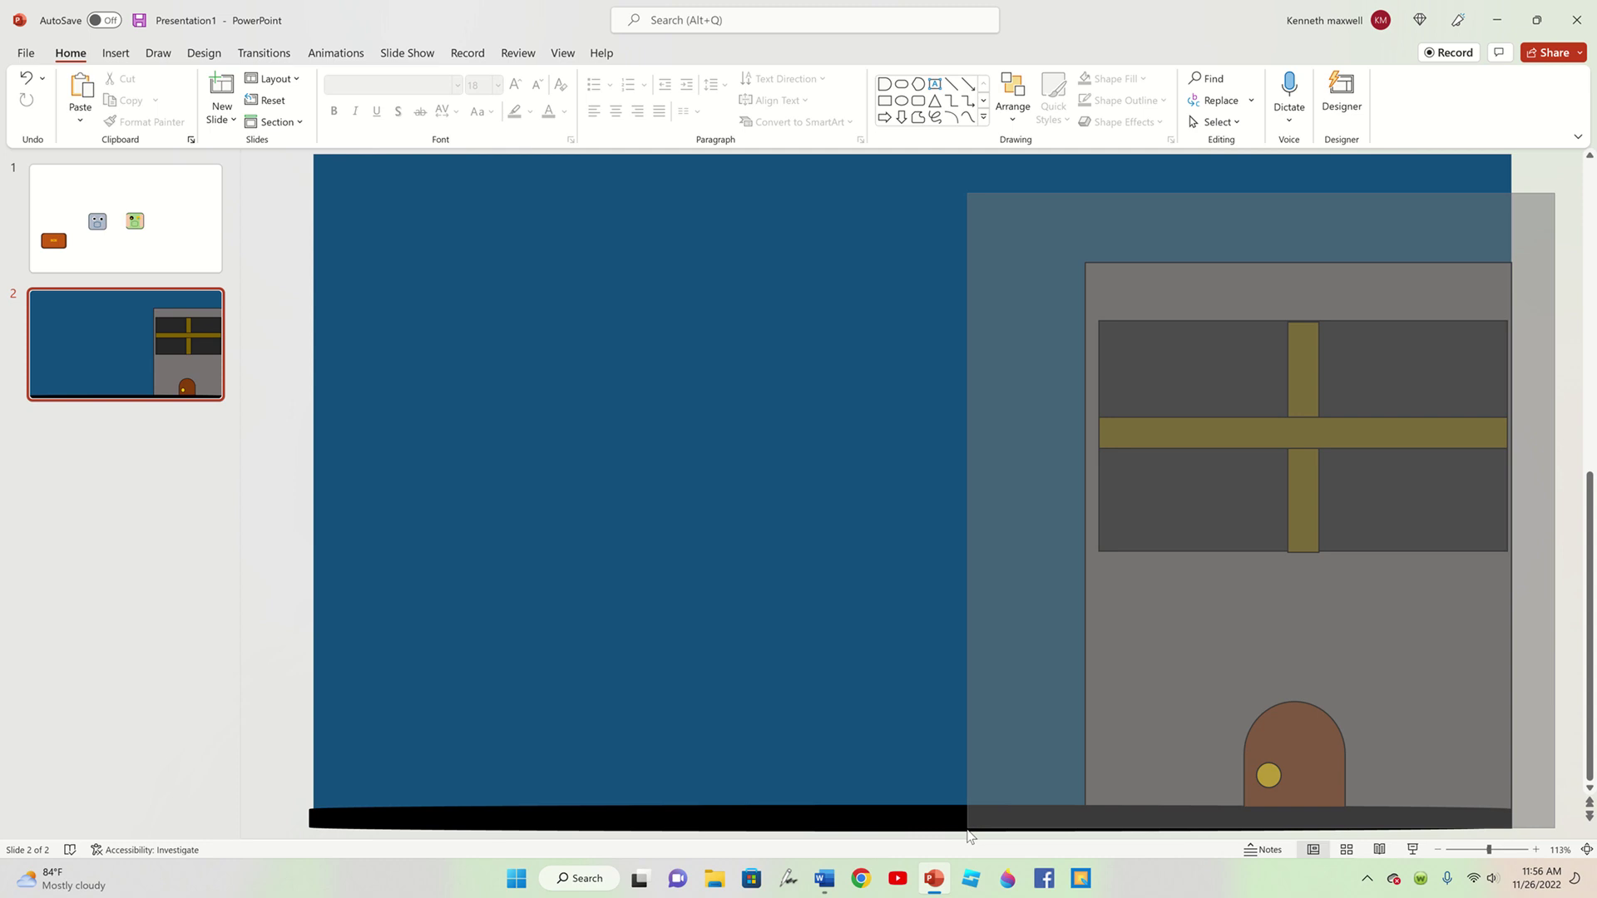
- Group the building with its window and door, and bring the black ground strip forward
{"action": "left_click_drag", "start_coordinate": [969, 825], "coordinate": [969, 825]}
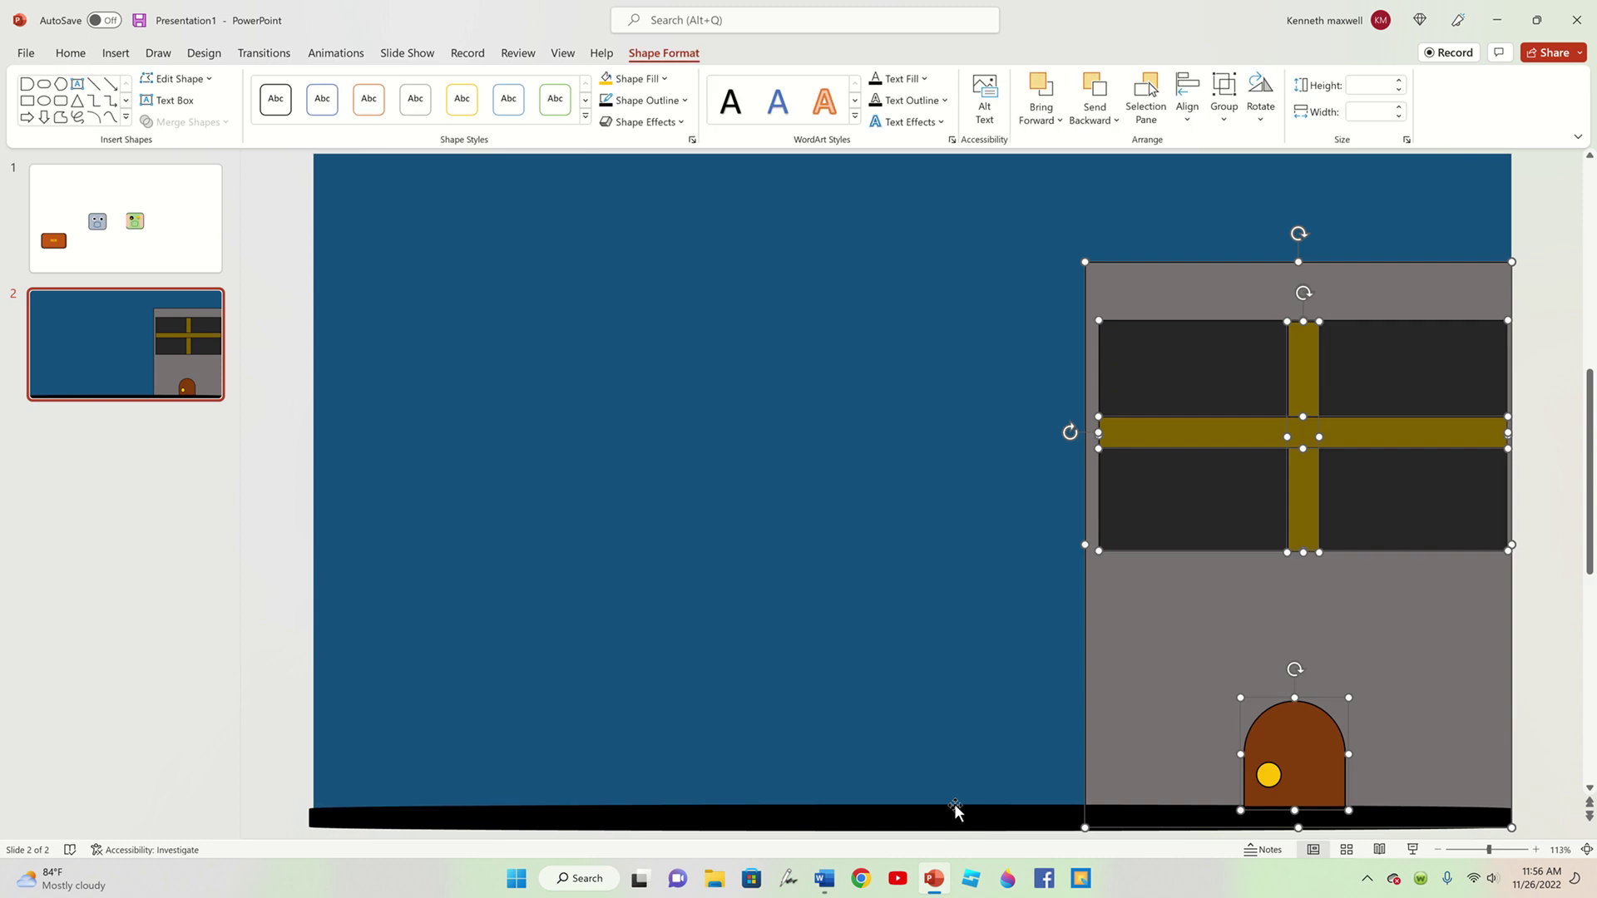
{"action": "key", "text": "ctrl+g"}
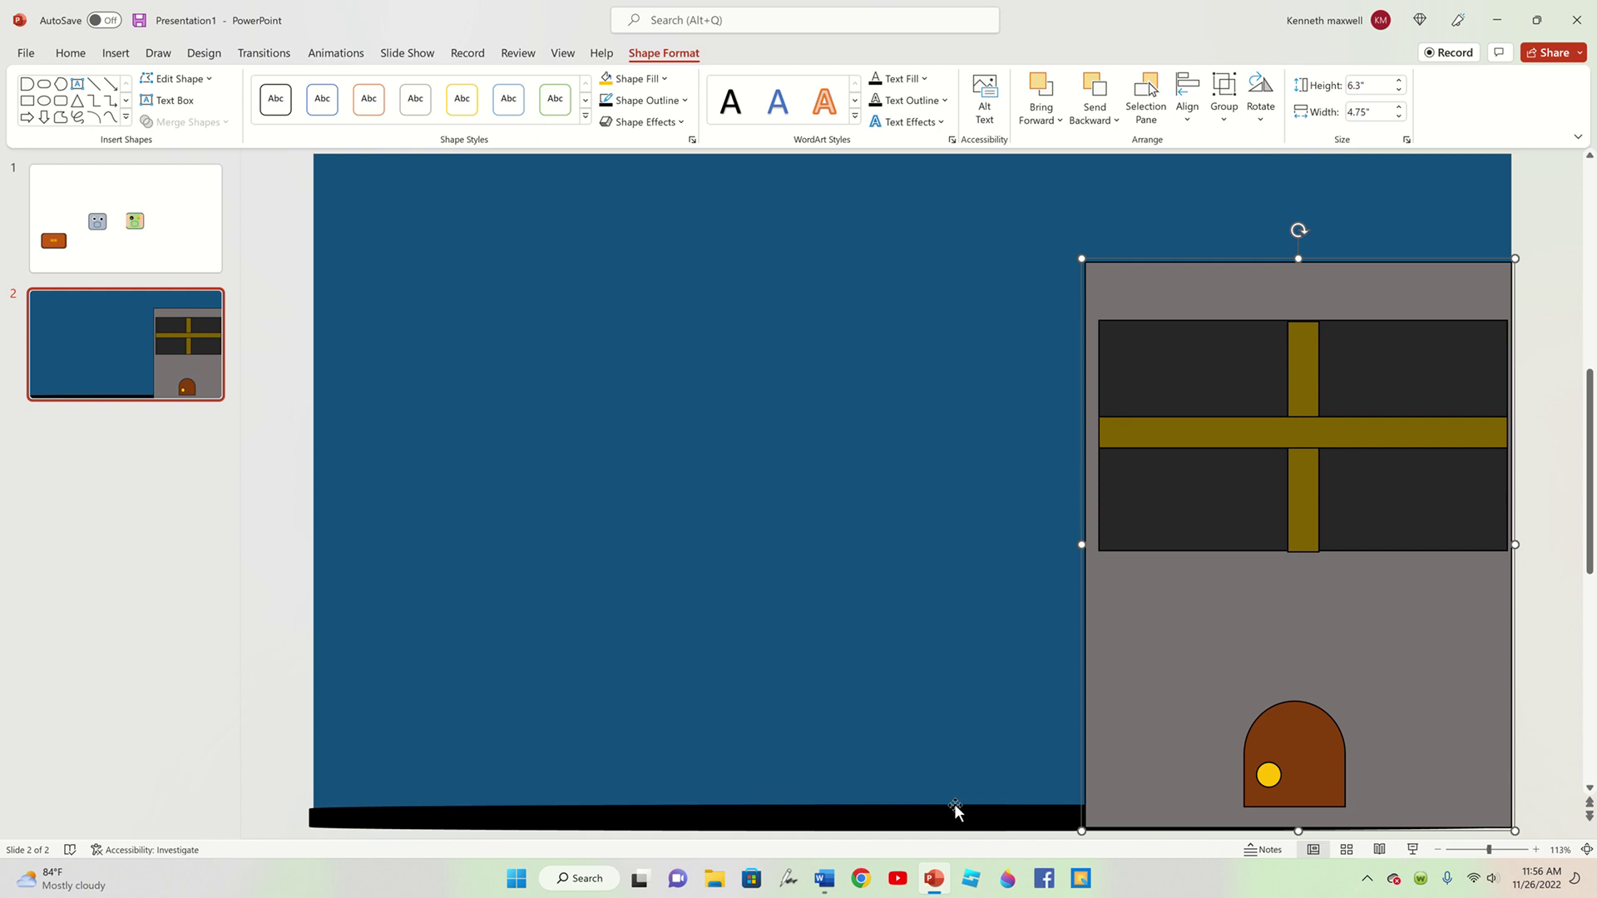
{"action": "left_click", "coordinate": [955, 811]}
{"action": "key", "text": "ctrl+x"}
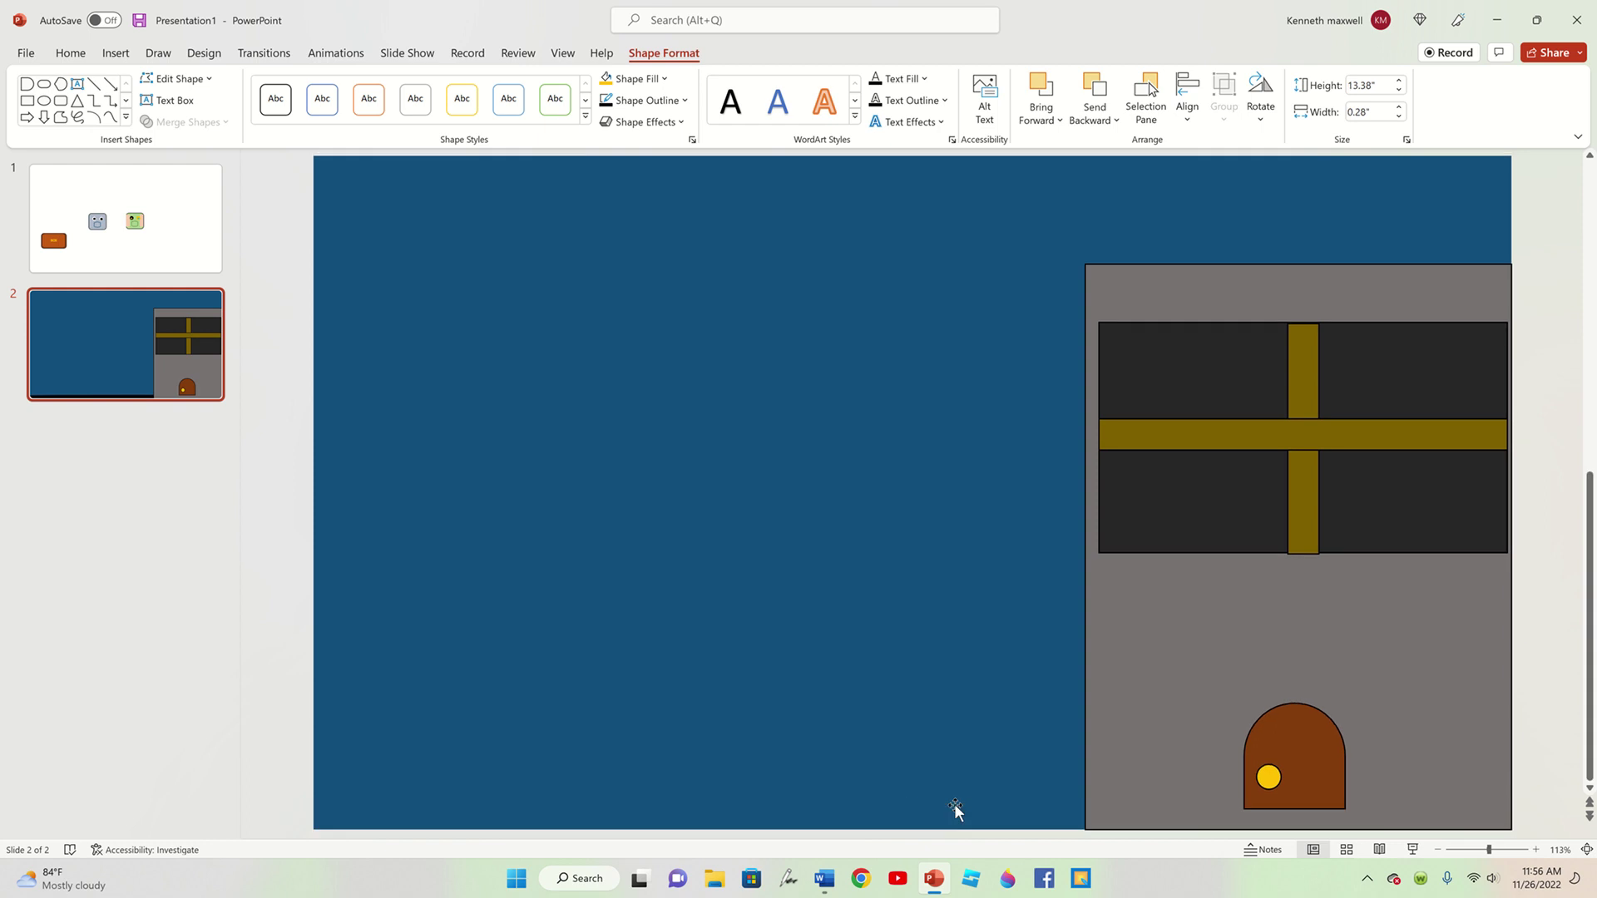
{"action": "key", "text": "ctrl+v"}
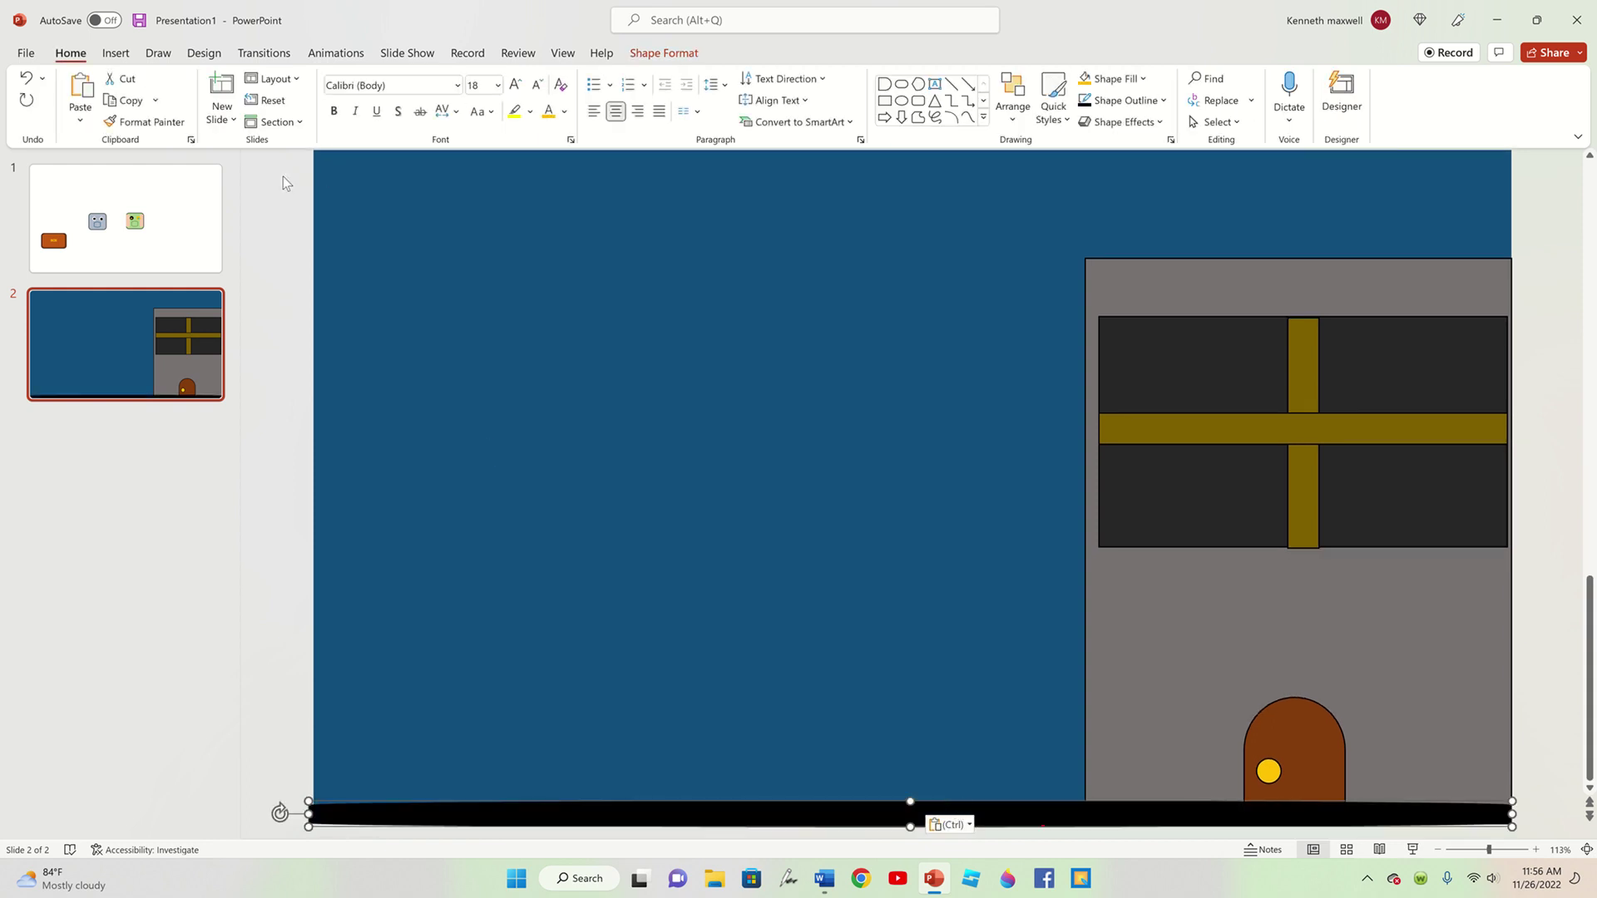
{"action": "left_click", "coordinate": [278, 188]}
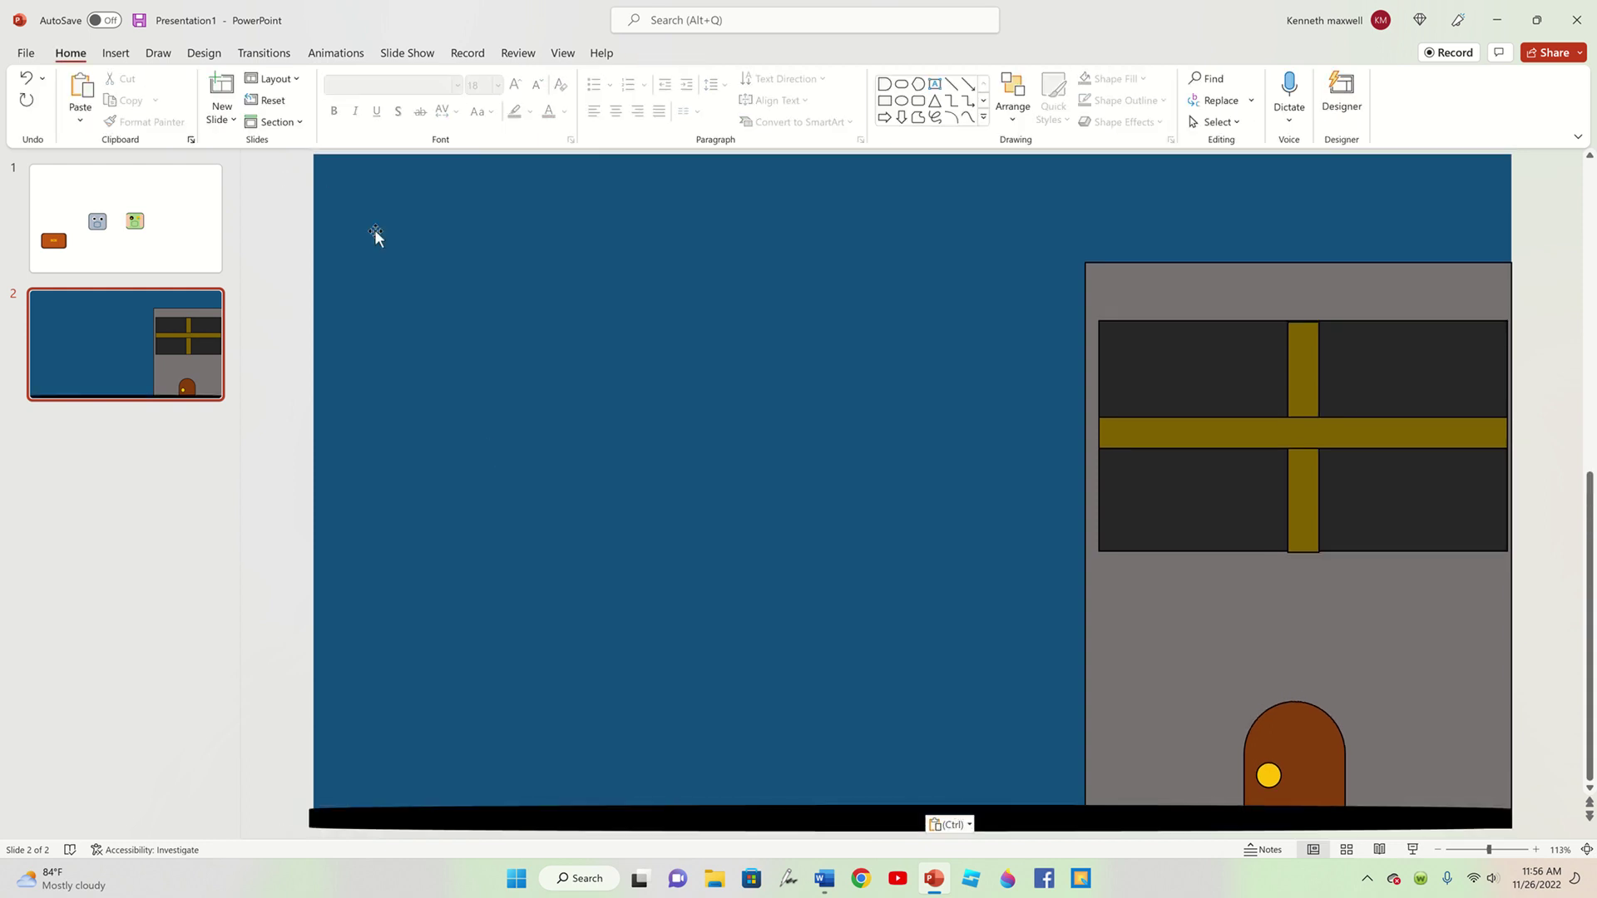
{"action": "left_click", "coordinate": [125, 53]}
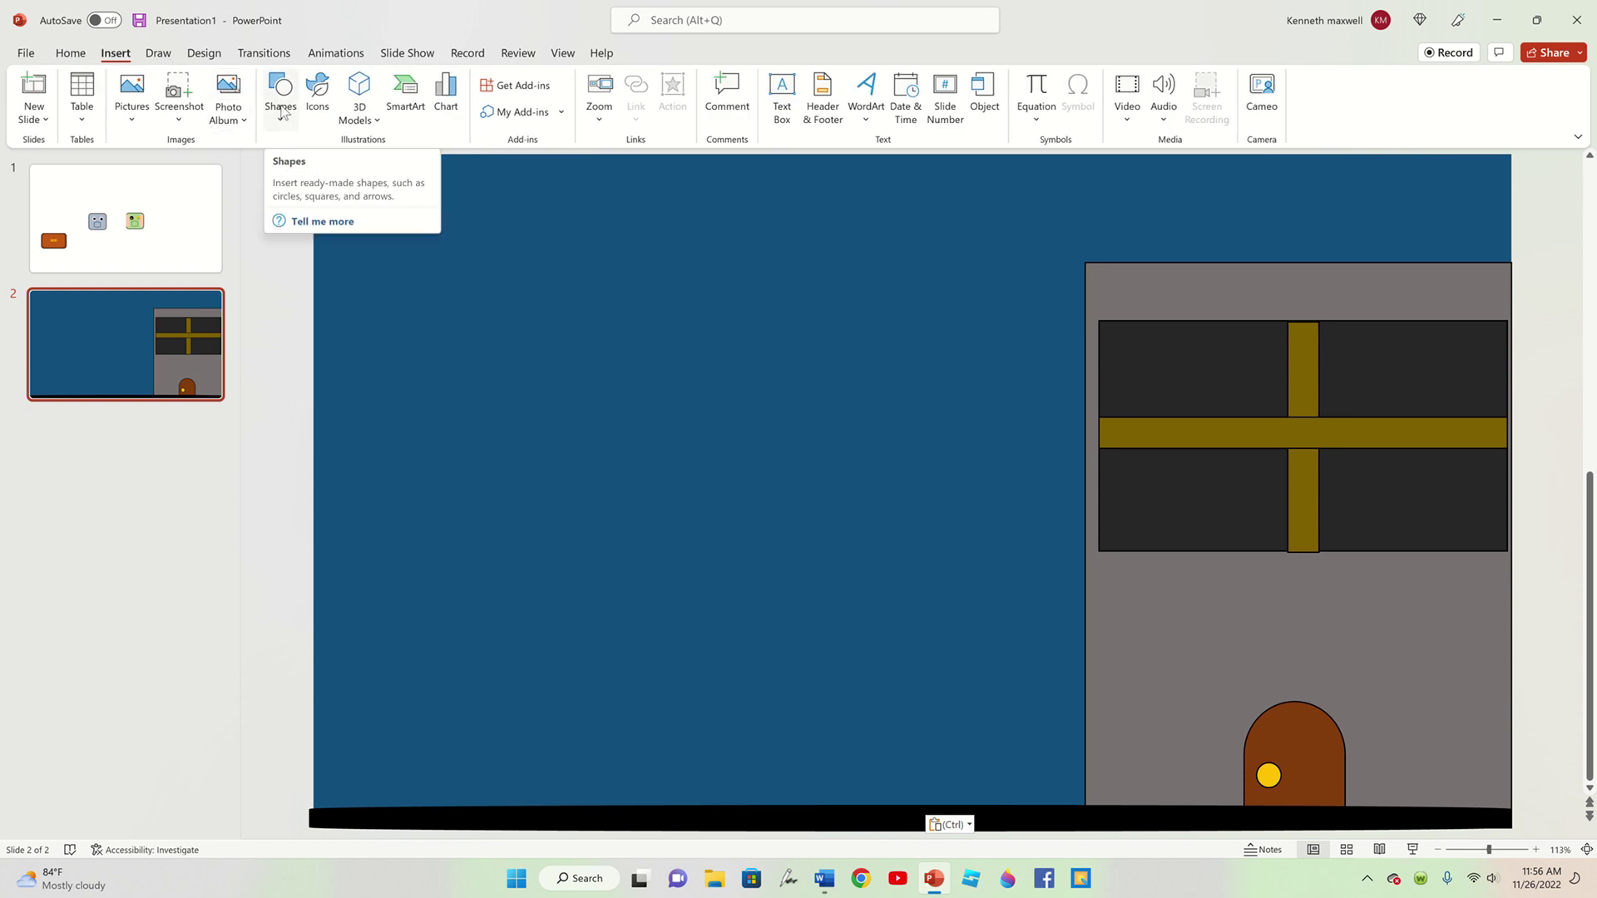
{"action": "left_click", "coordinate": [281, 93]}
{"action": "left_click", "coordinate": [151, 406]}
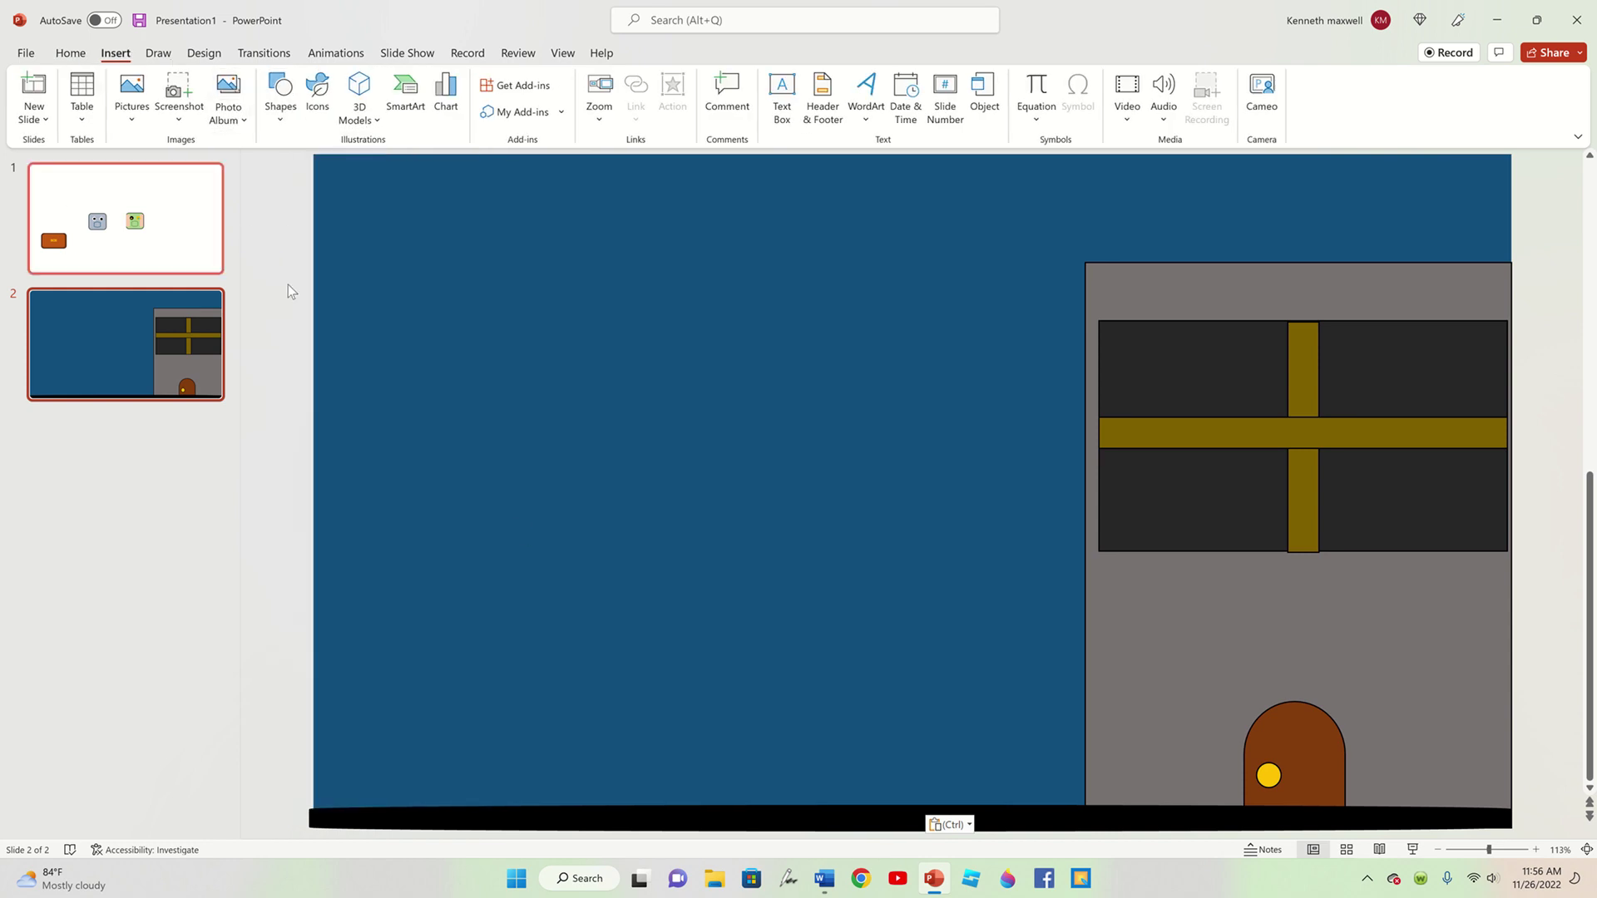
- Copy the grey robot face from slide 1 onto slide 2's lower left
{"action": "left_click", "coordinate": [103, 256]}
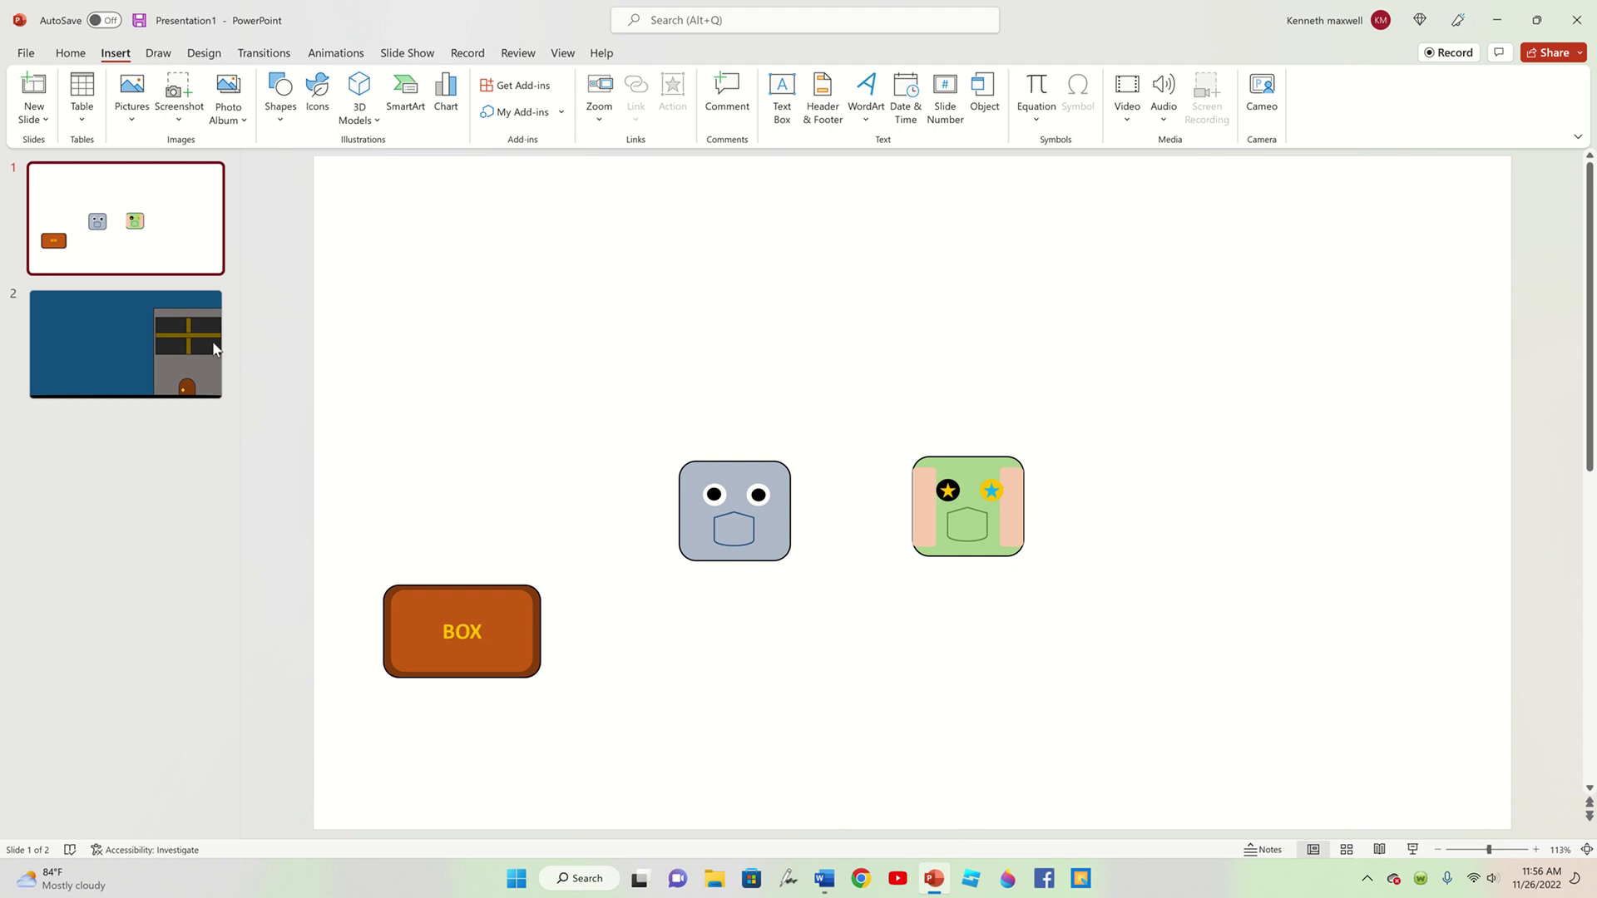
{"action": "mouse_move", "coordinate": [606, 447]}
{"action": "left_mouse_down"}
{"action": "mouse_move", "coordinate": [834, 570]}
{"action": "mouse_move", "coordinate": [811, 558]}
{"action": "left_mouse_up"}
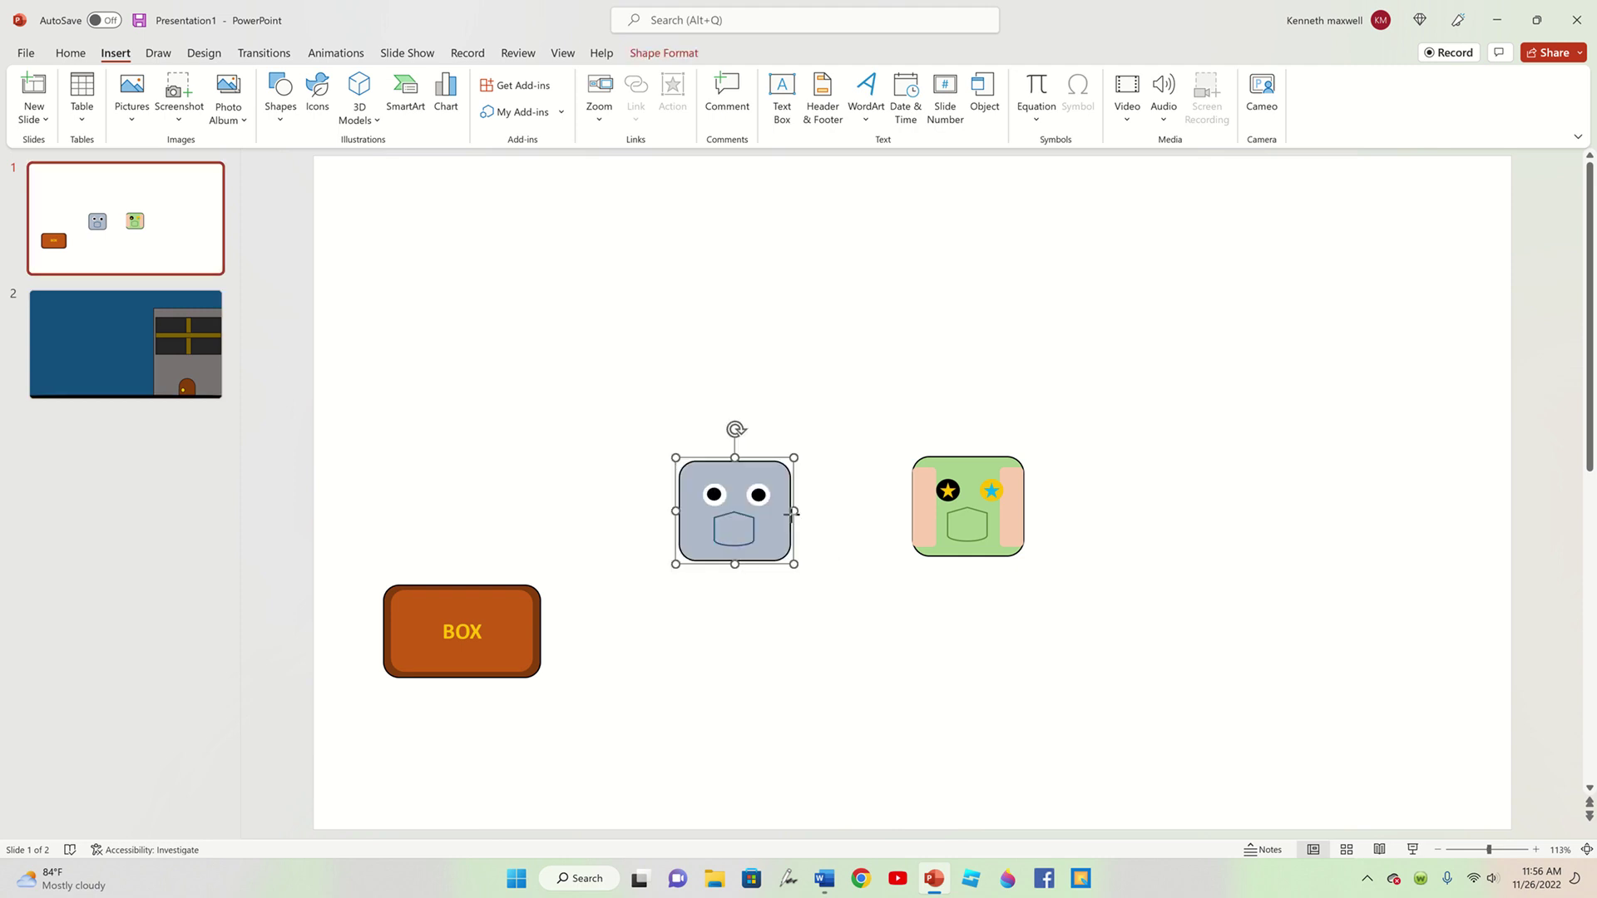
{"action": "right_click", "coordinate": [791, 512]}
{"action": "left_click", "coordinate": [823, 193]}
{"action": "left_click", "coordinate": [124, 344]}
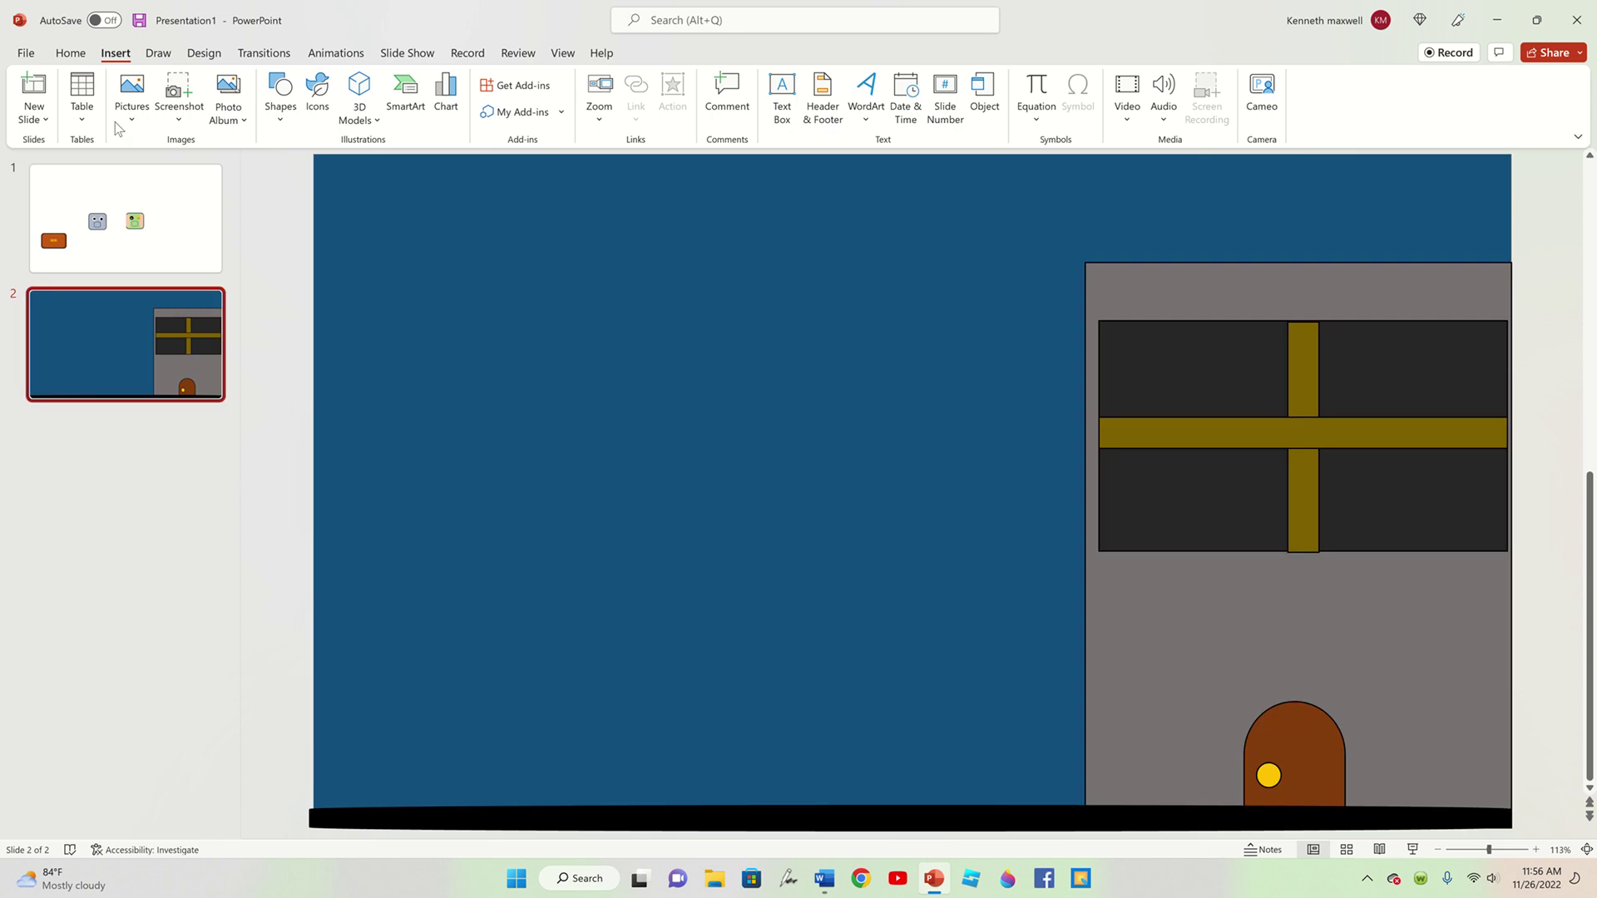
{"action": "left_click", "coordinate": [71, 52]}
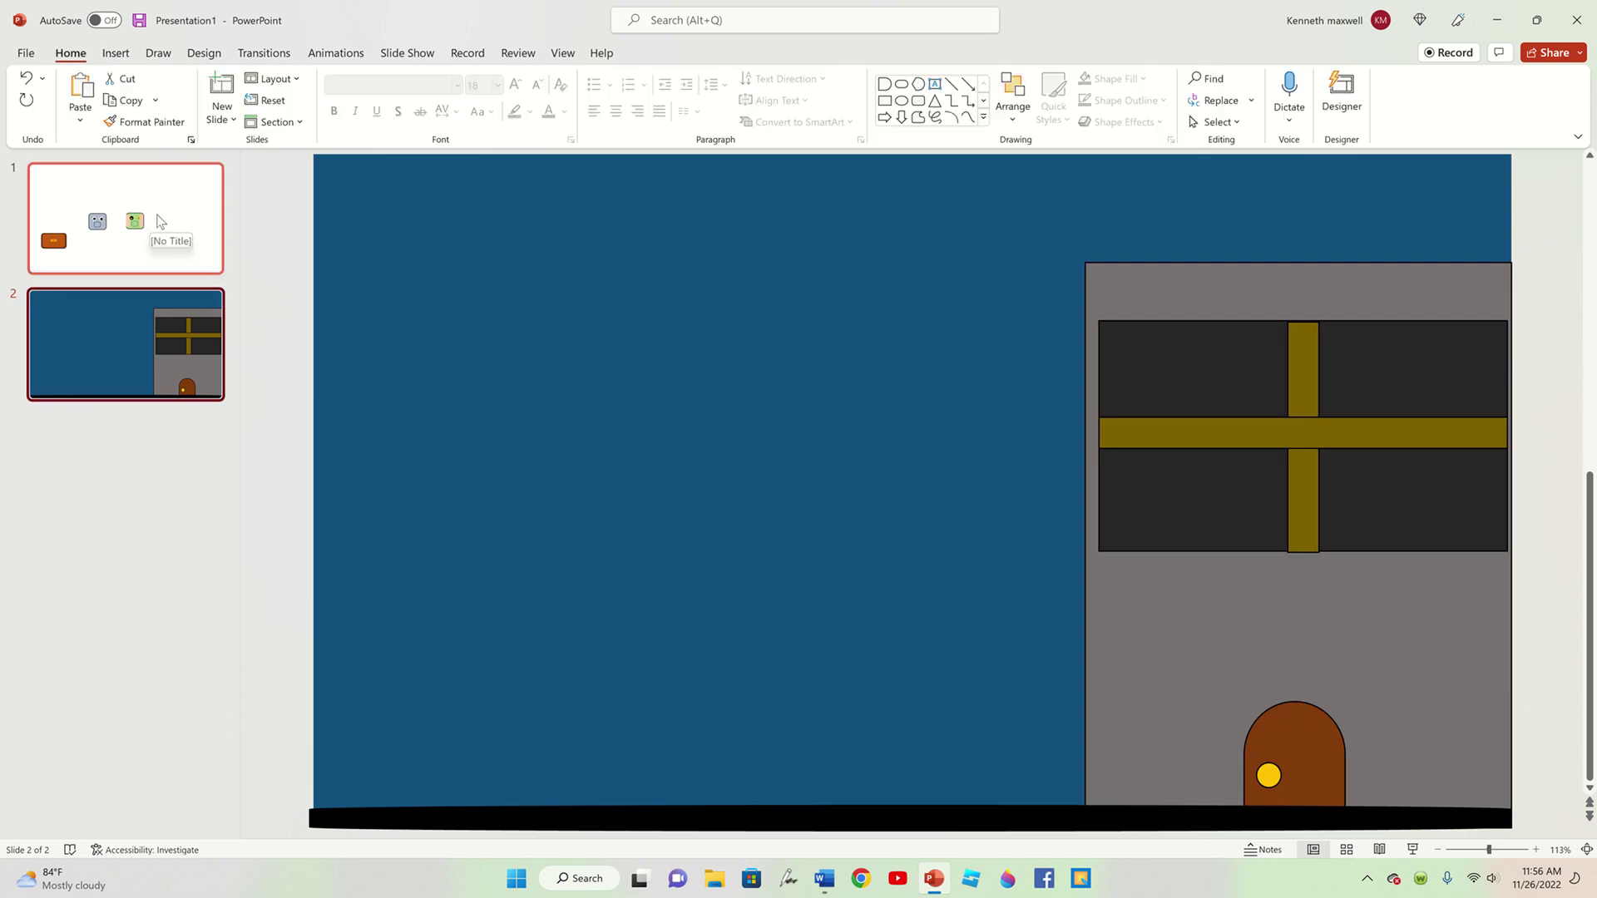
{"action": "key", "text": "ctrl+v"}
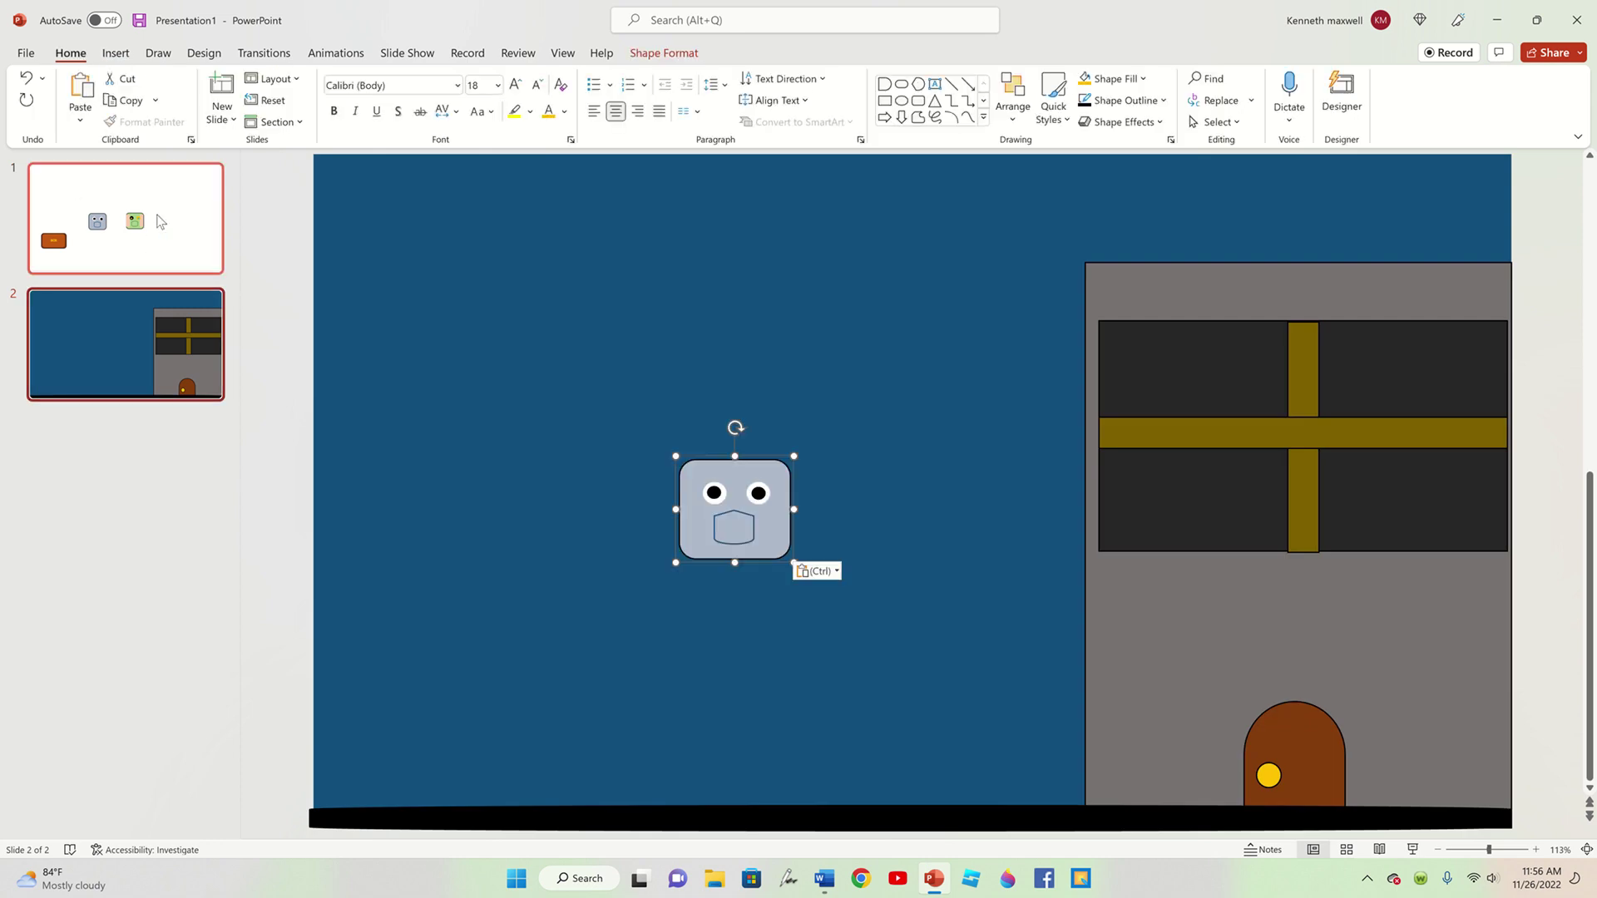
{"action": "left_click_drag", "start_coordinate": [766, 520], "coordinate": [282, 757]}
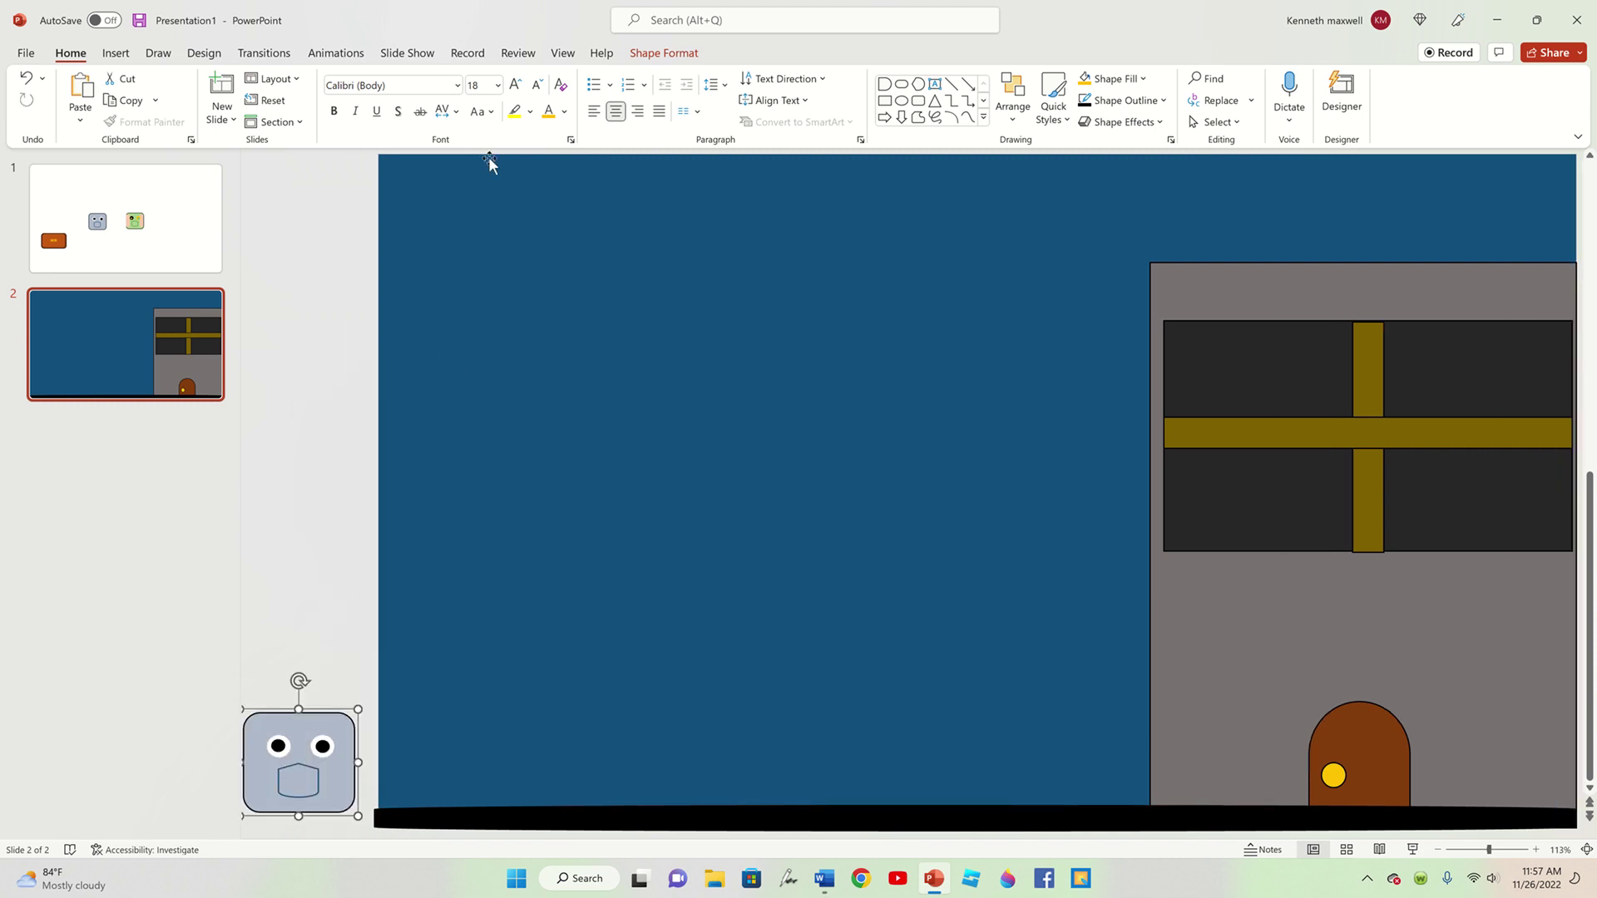
- Give the robot face a custom motion path running right along the ground to the door
{"action": "left_click", "coordinate": [336, 54]}
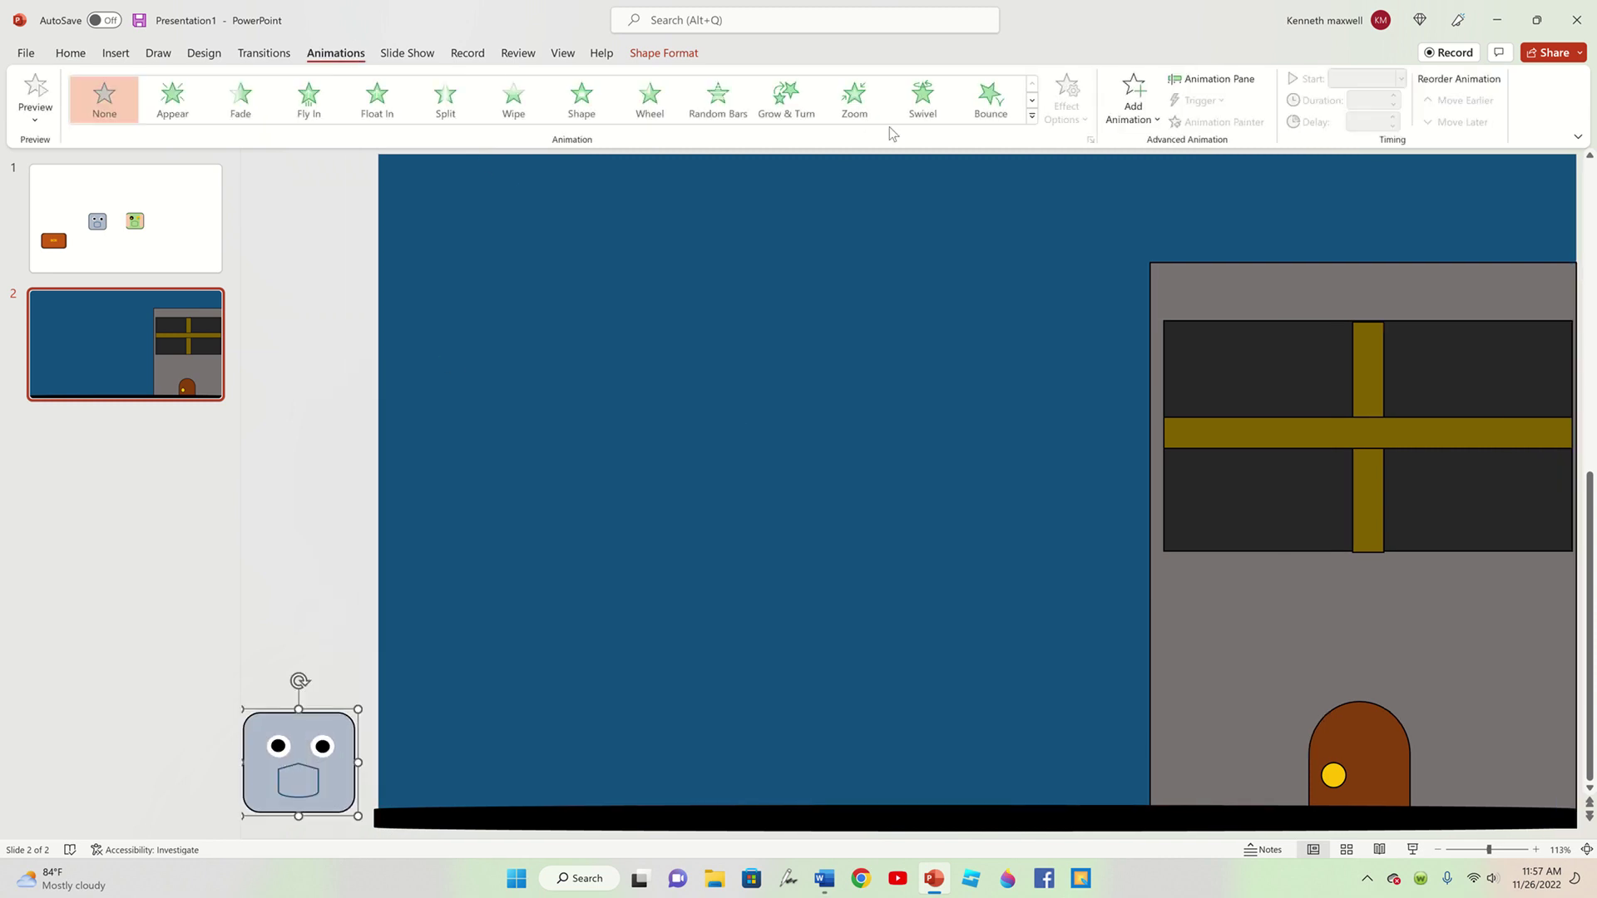
{"action": "left_click", "coordinate": [1036, 125]}
{"action": "left_click", "coordinate": [444, 486]}
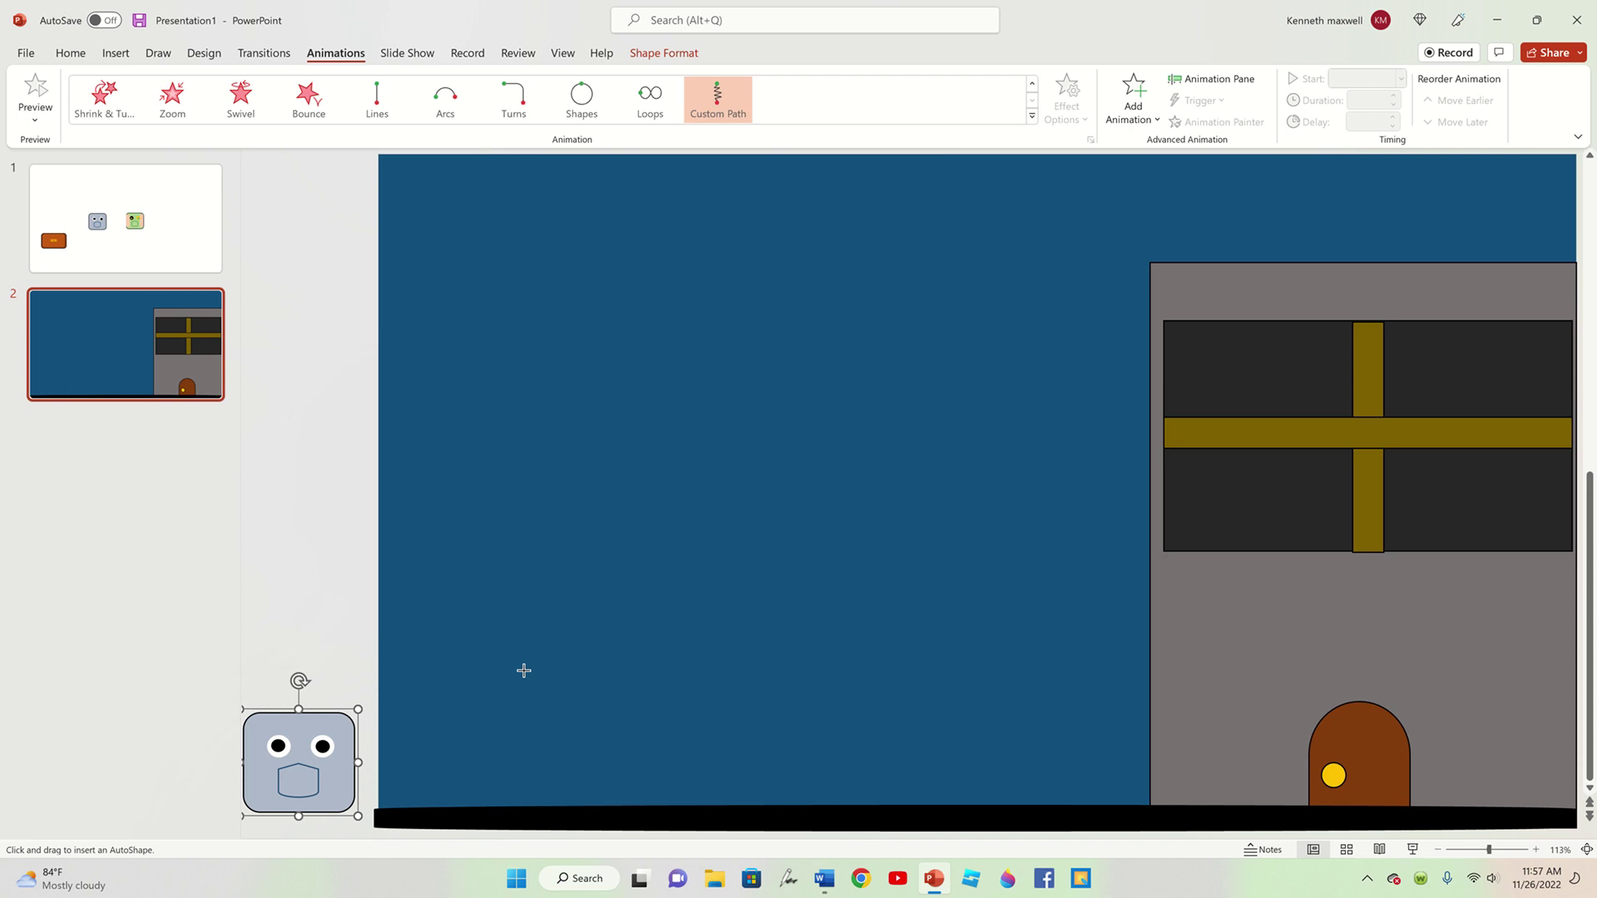
{"action": "left_click", "coordinate": [320, 780]}
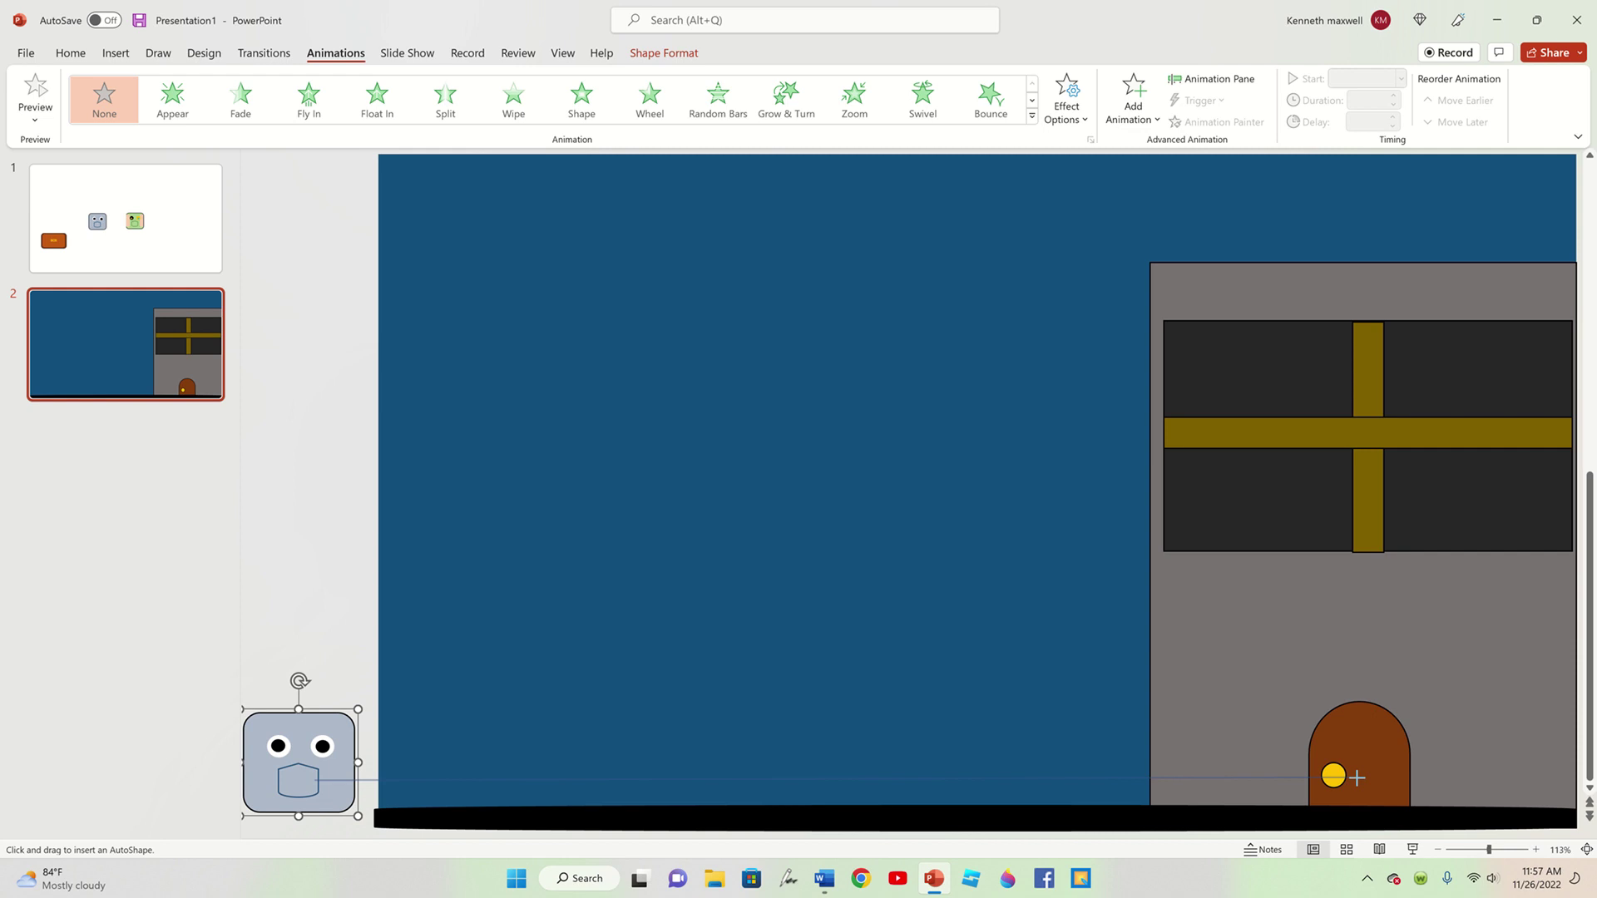
{"action": "double_click", "coordinate": [1356, 778]}
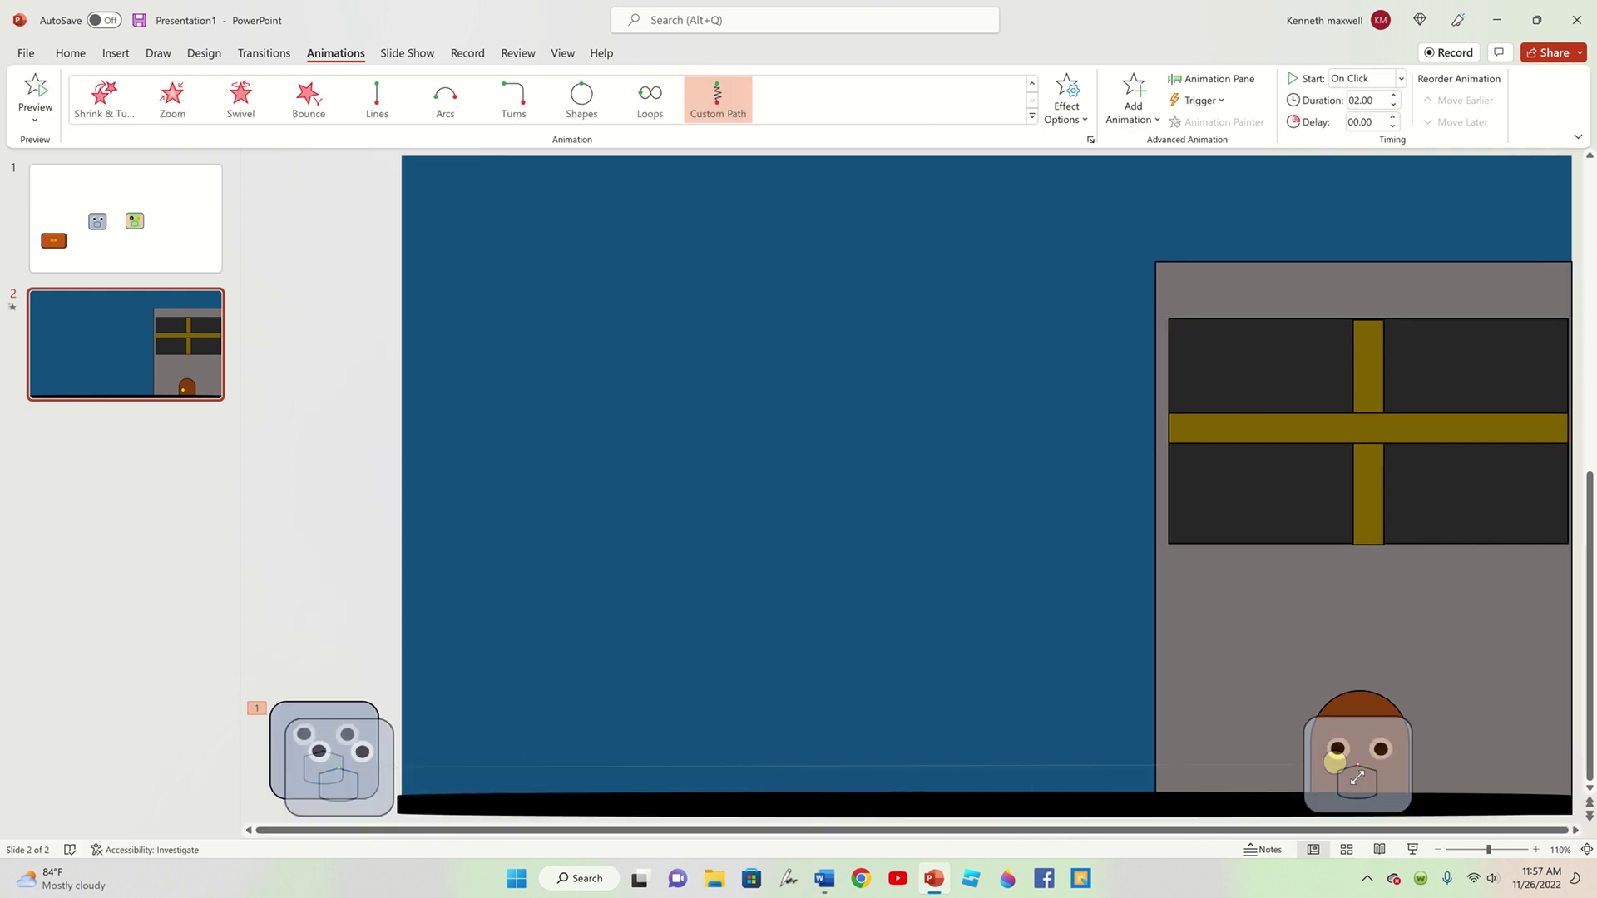
- Add an exit effect to the robot face and preview the animation
{"action": "left_click", "coordinate": [1133, 108]}
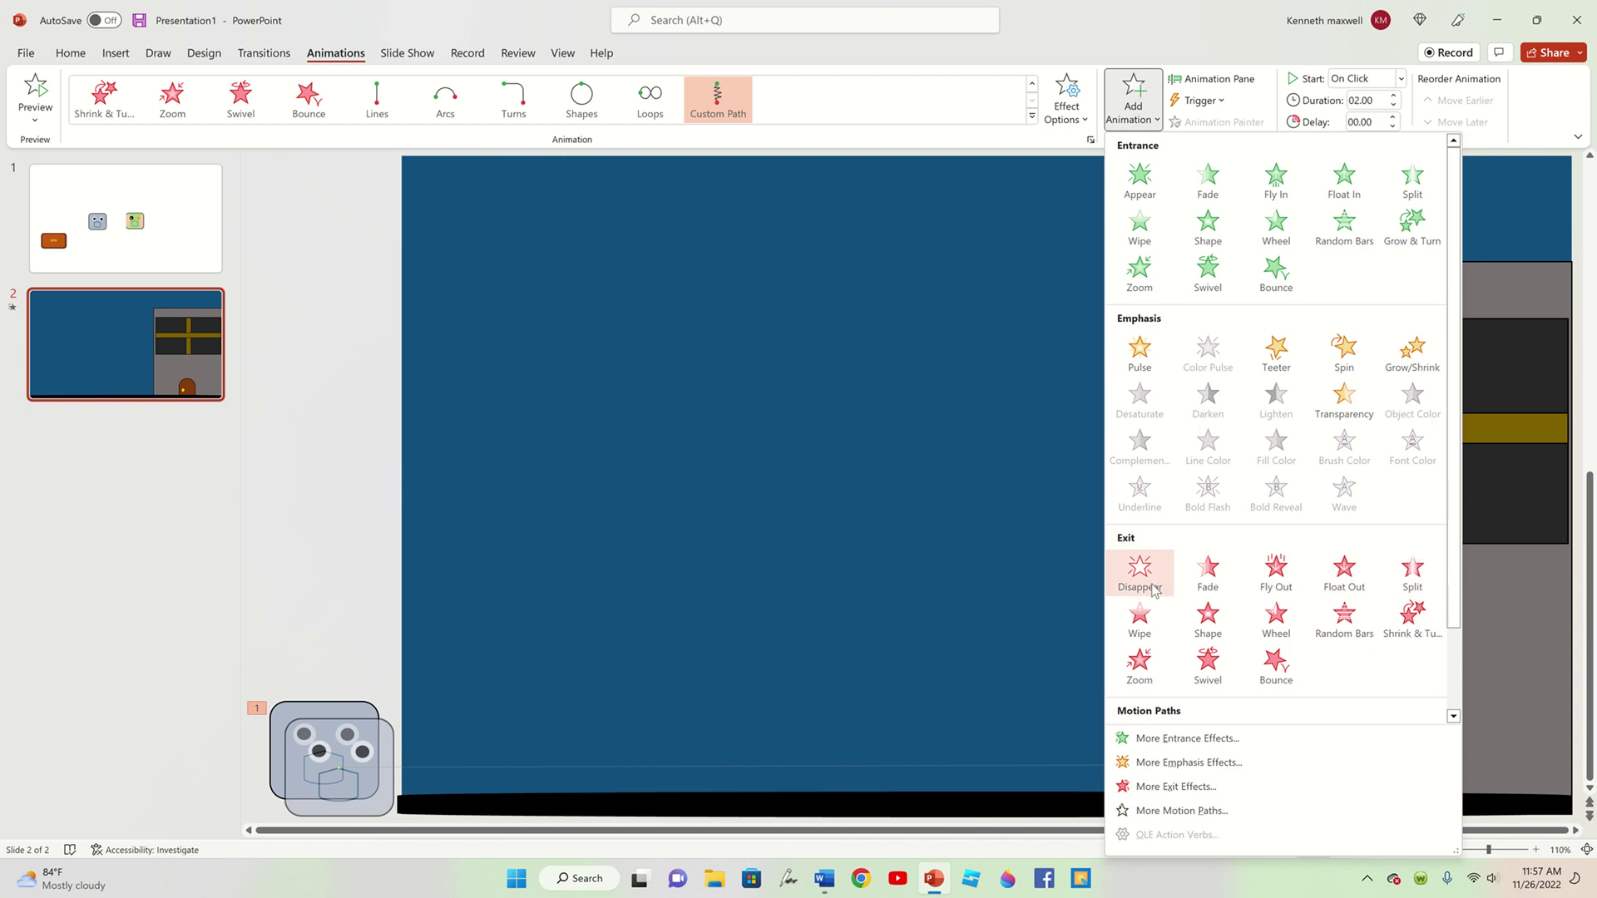
{"action": "left_click", "coordinate": [1140, 620]}
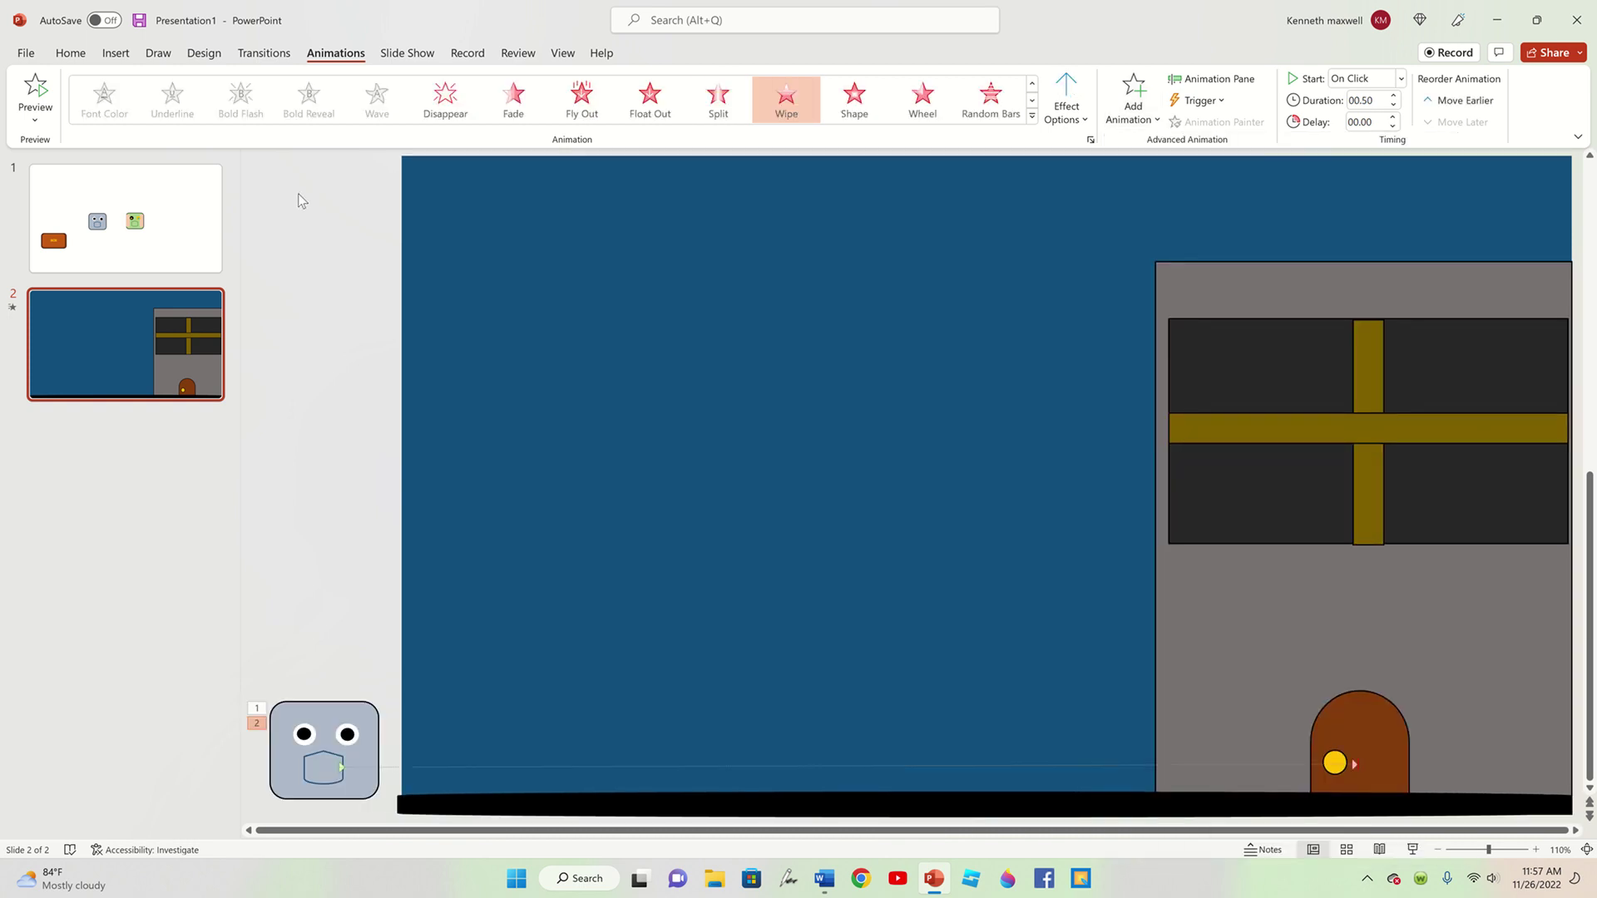
{"action": "left_click", "coordinate": [25, 90]}
- Duplicate slide 2 as slide 3 and delete the robot face from the copy
{"action": "right_click", "coordinate": [170, 335]}
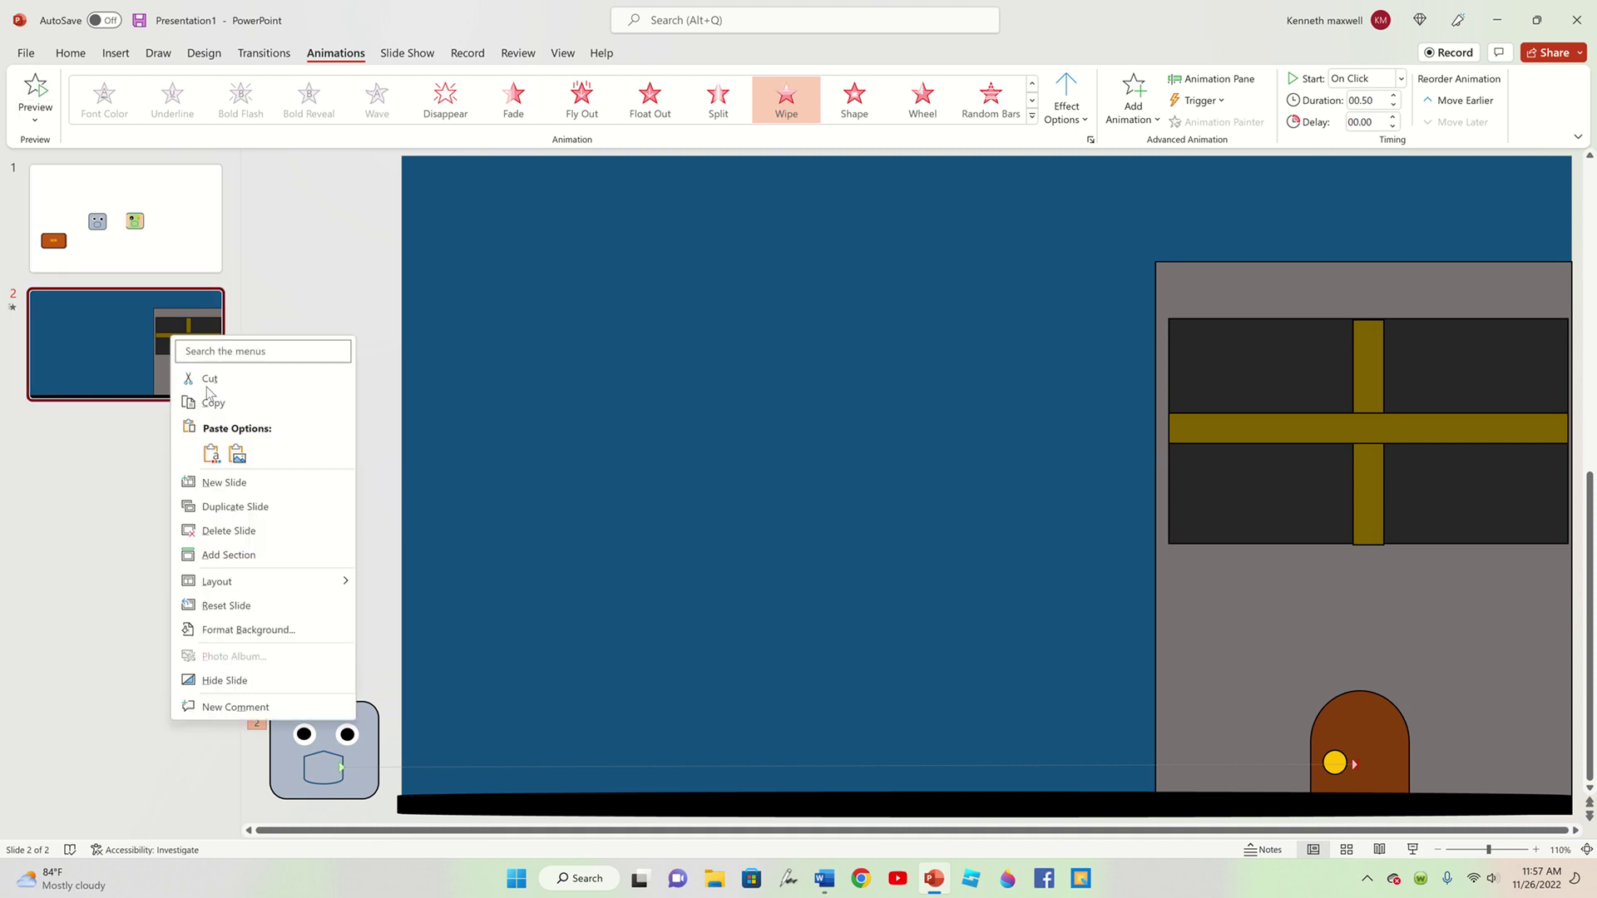
{"action": "left_click", "coordinate": [213, 403]}
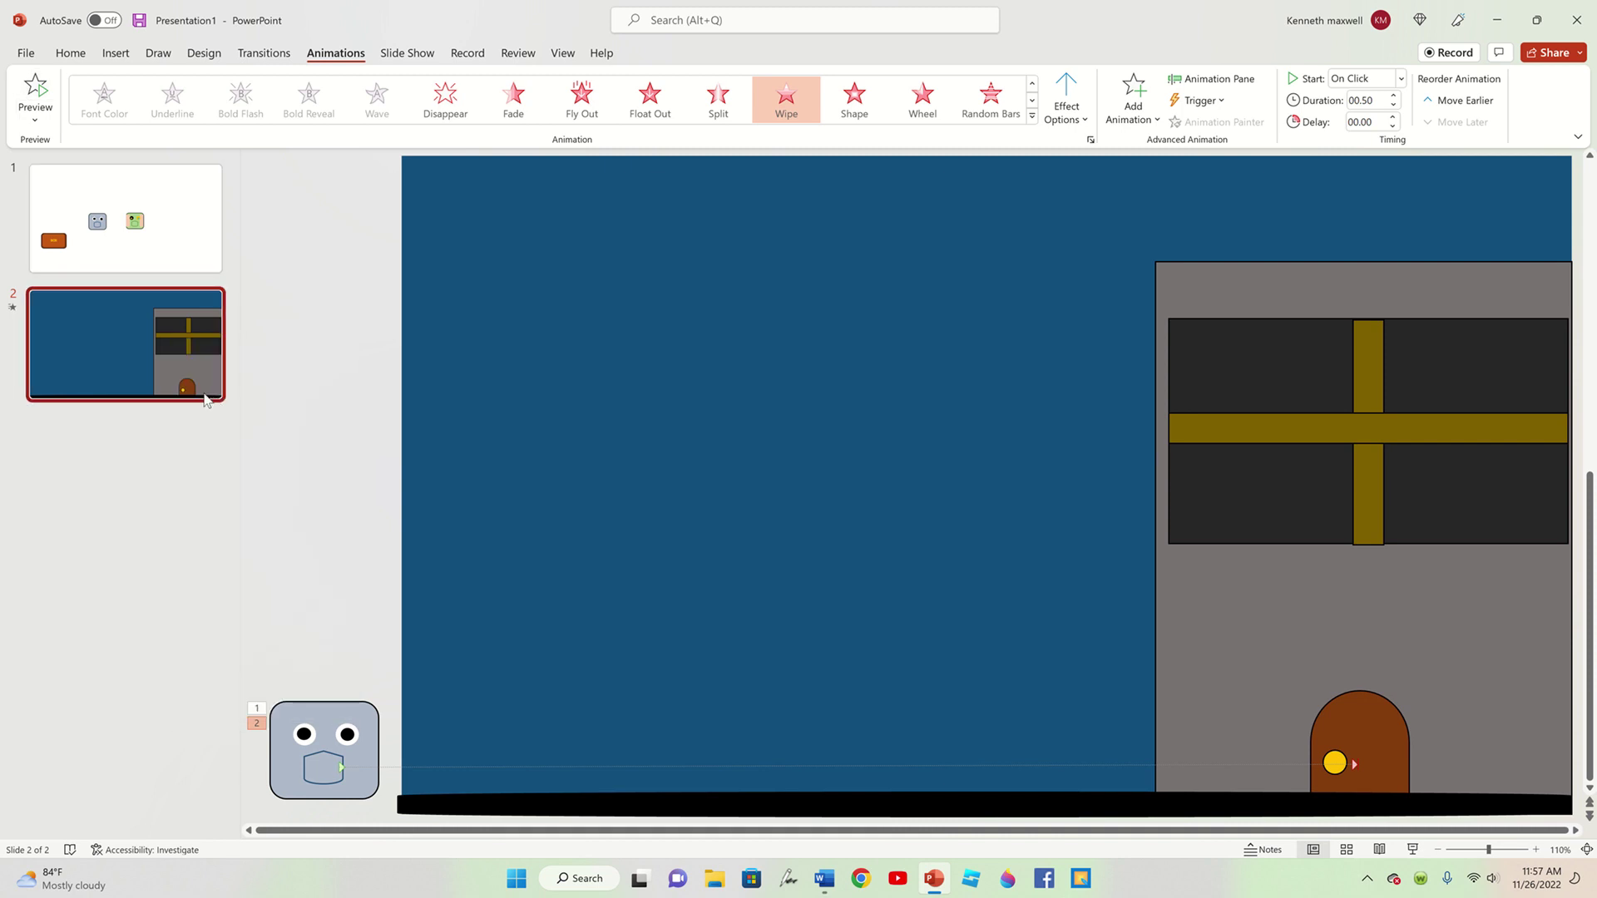
{"action": "key", "text": "ctrl+v"}
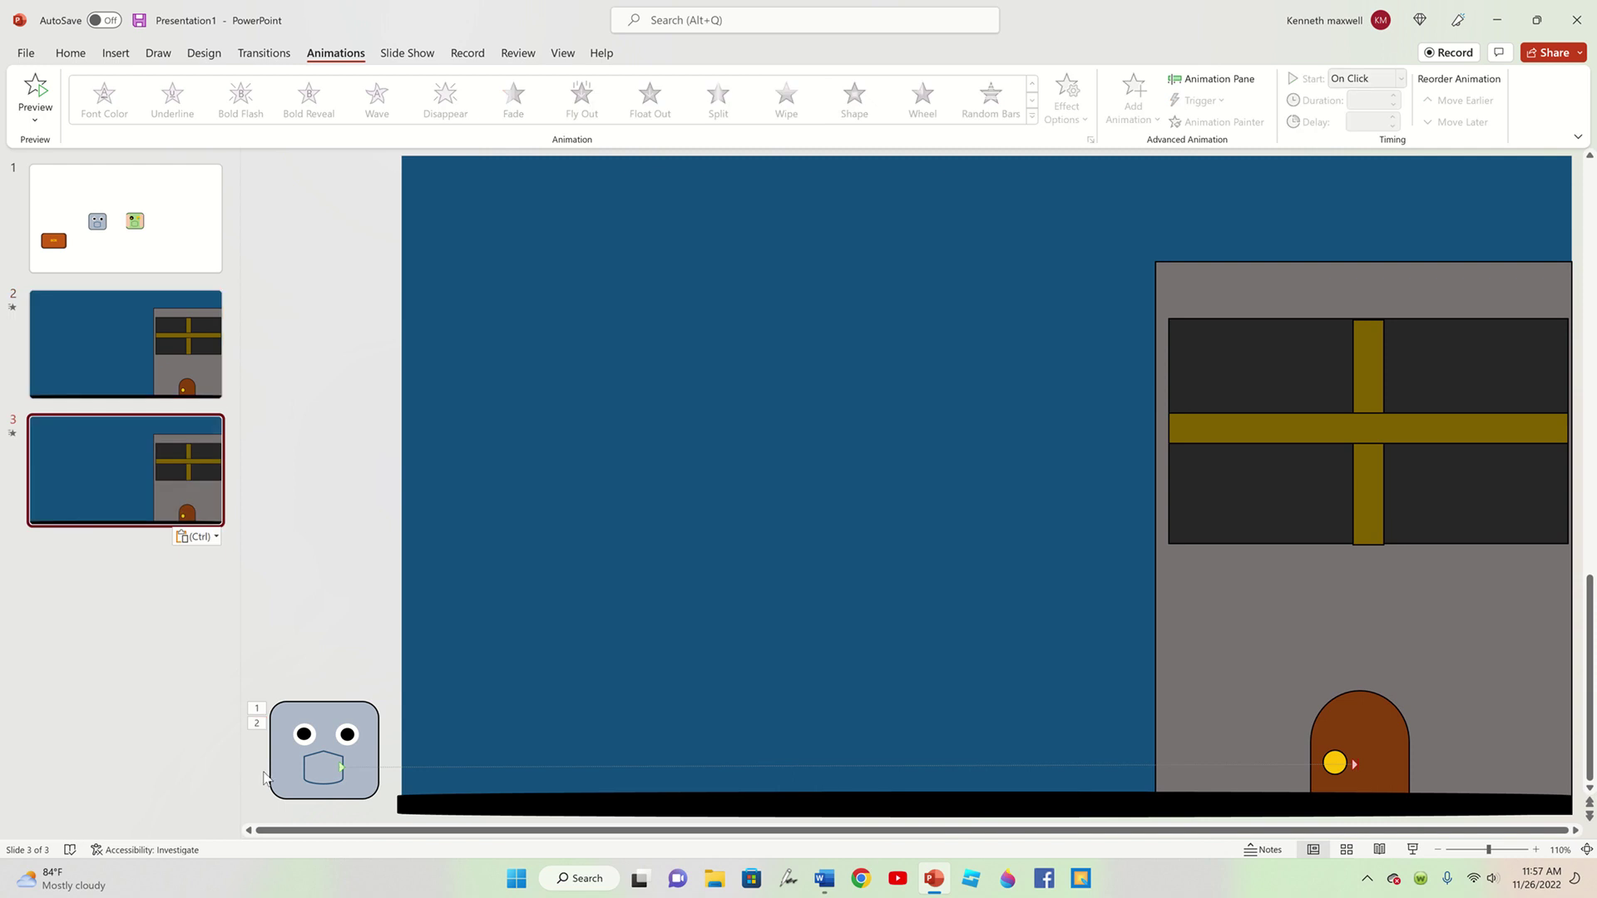
{"action": "left_click", "coordinate": [275, 771]}
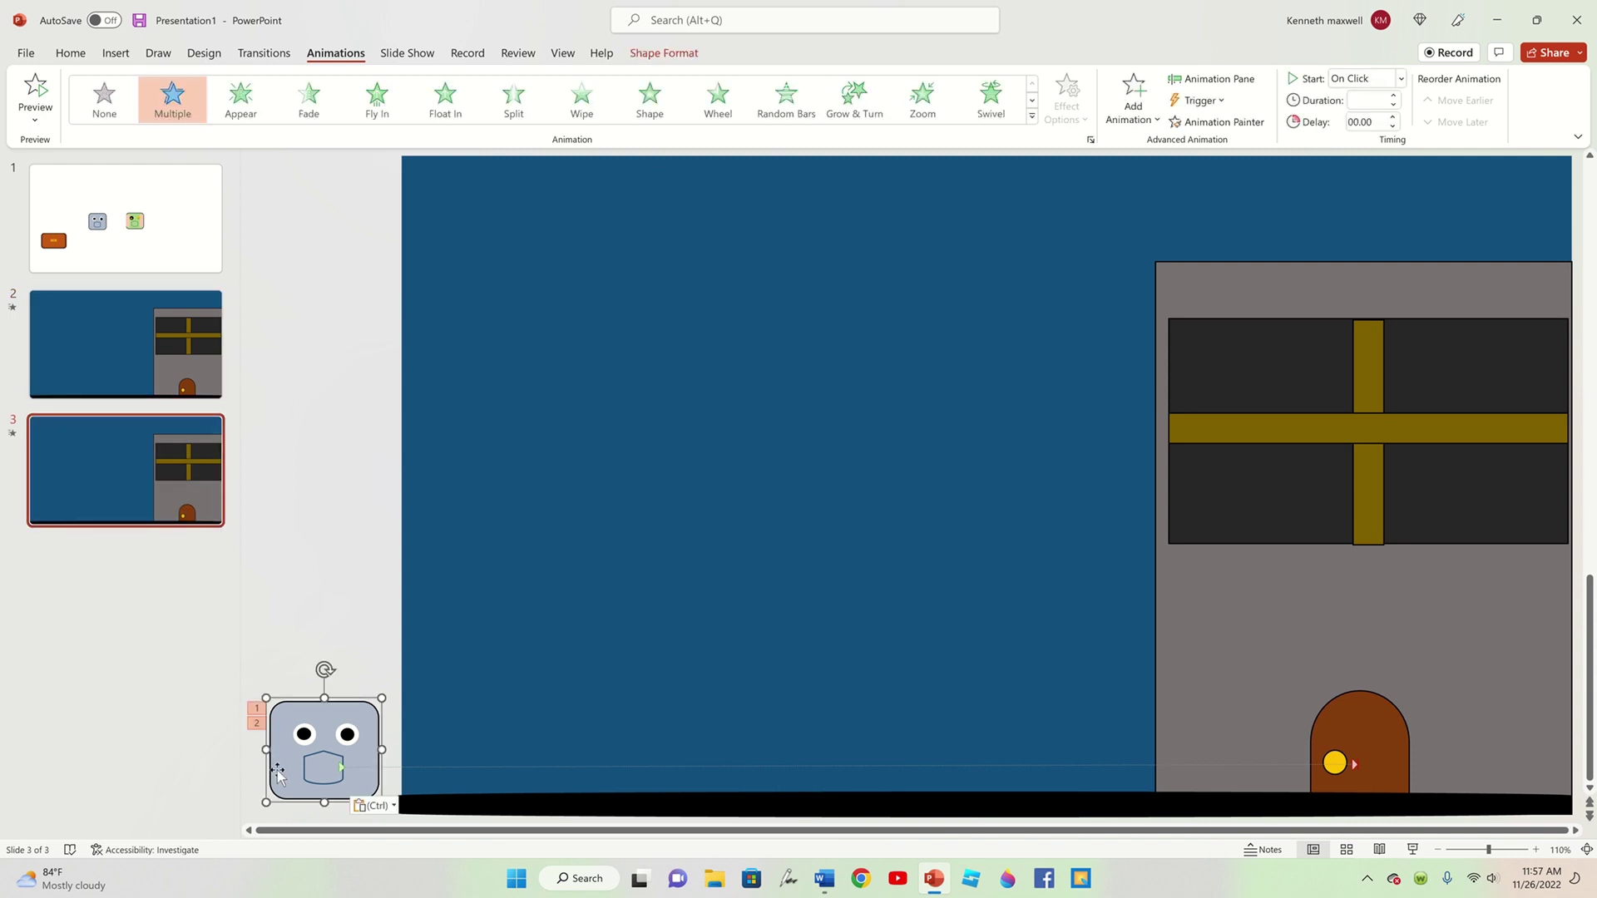
{"action": "key", "text": "Delete"}
- Select the green robot face on slide 1, then delete the trial slide 3
{"action": "left_click", "coordinate": [143, 251]}
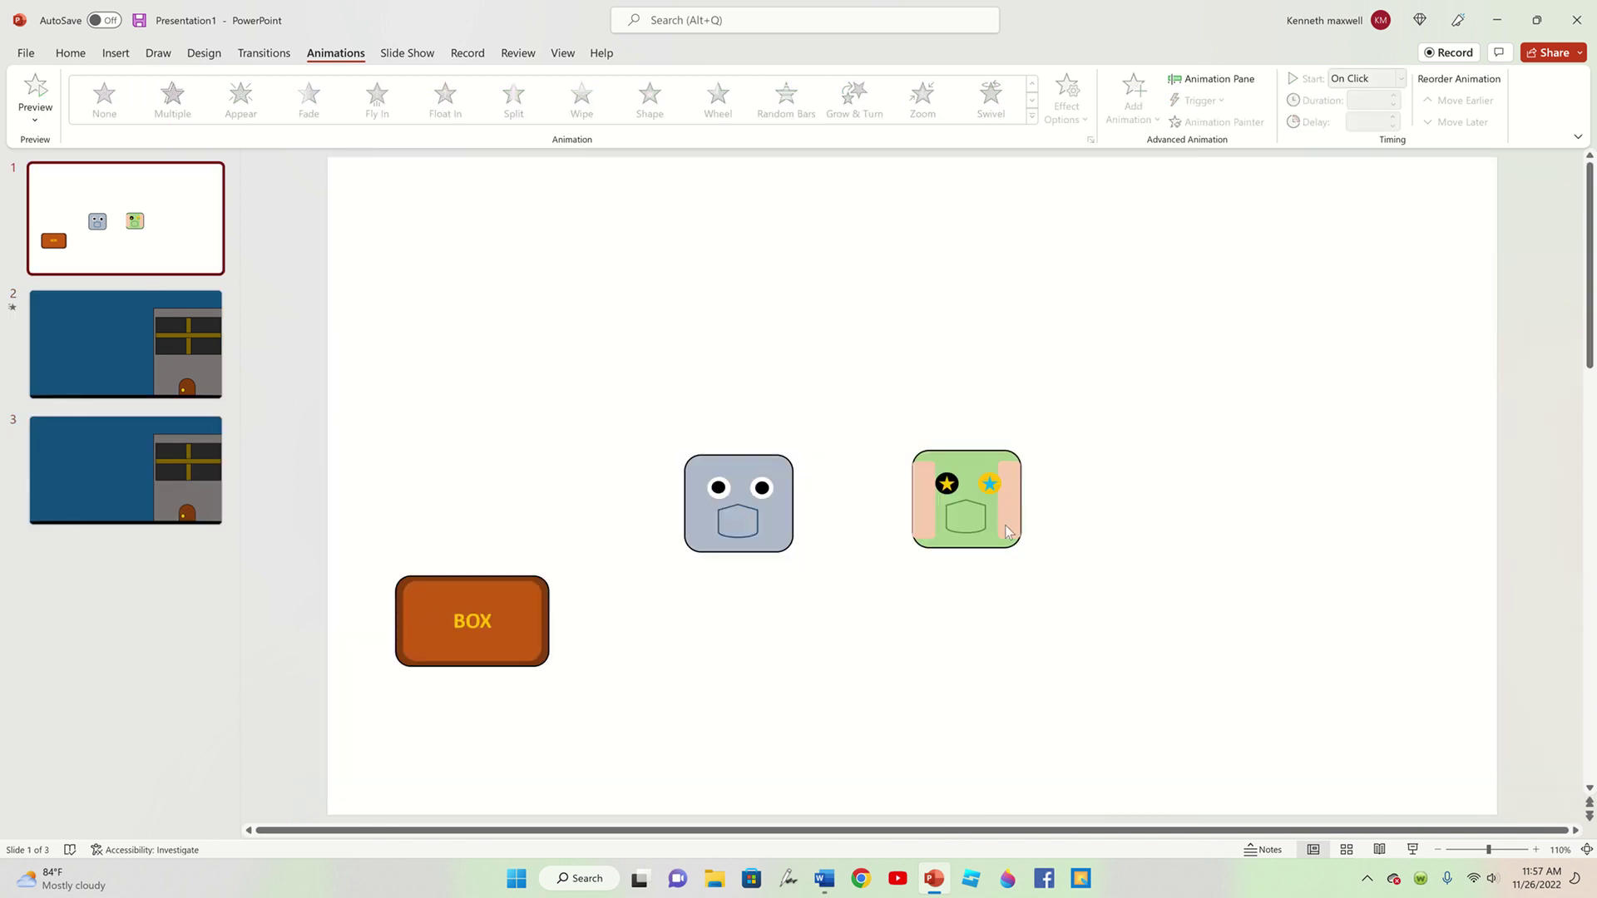
{"action": "left_click_drag", "start_coordinate": [909, 366], "coordinate": [1153, 639]}
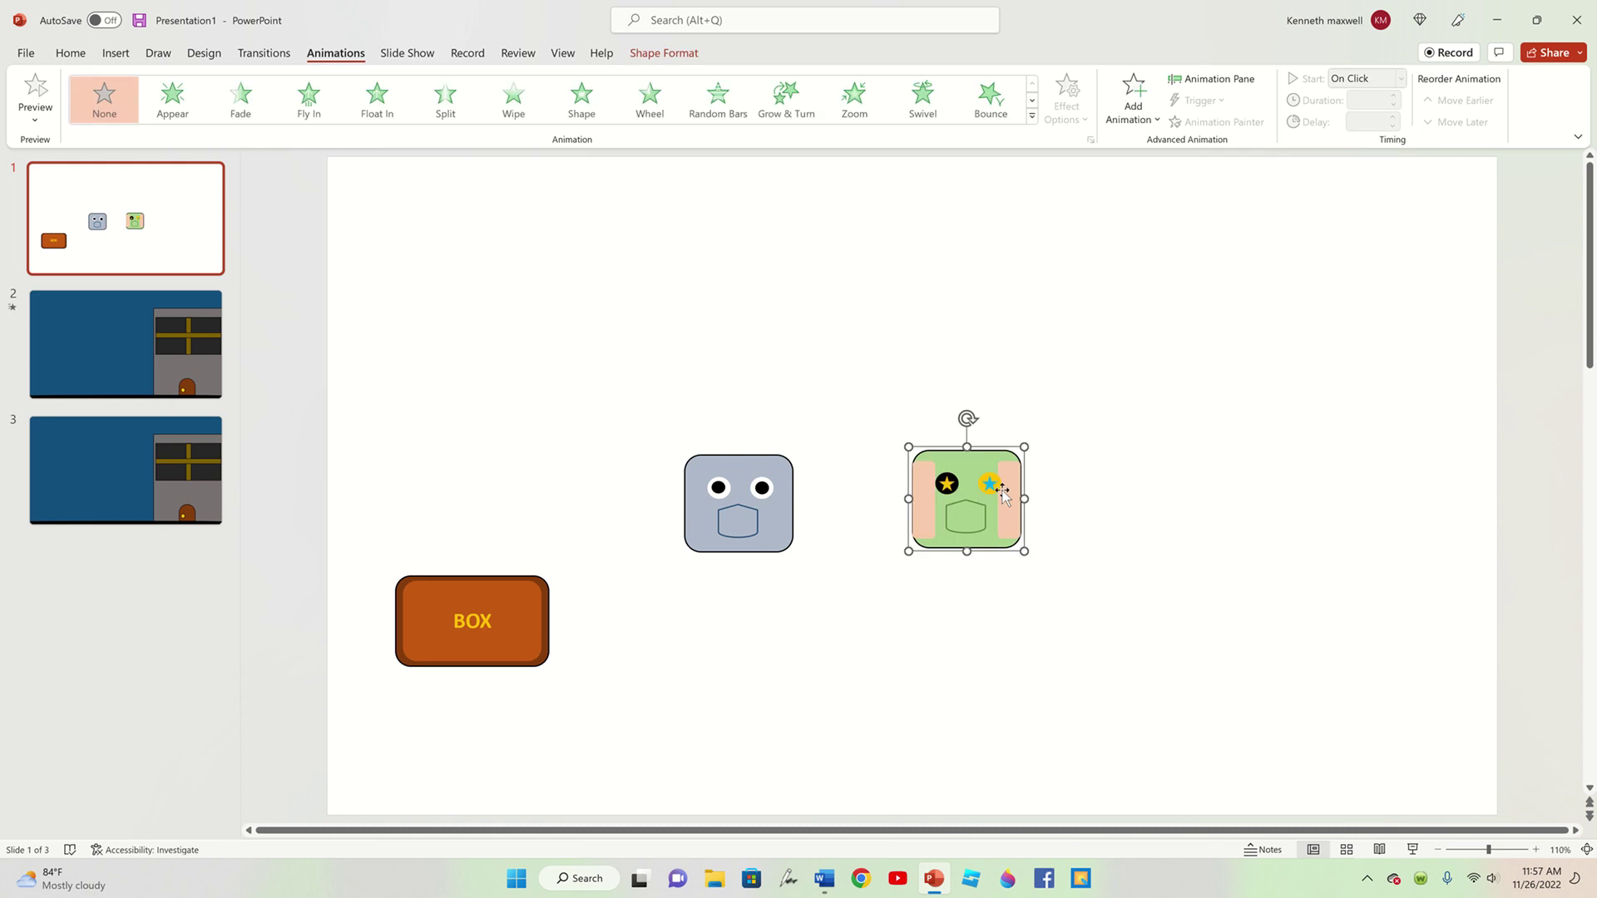
{"action": "right_click", "coordinate": [1021, 502]}
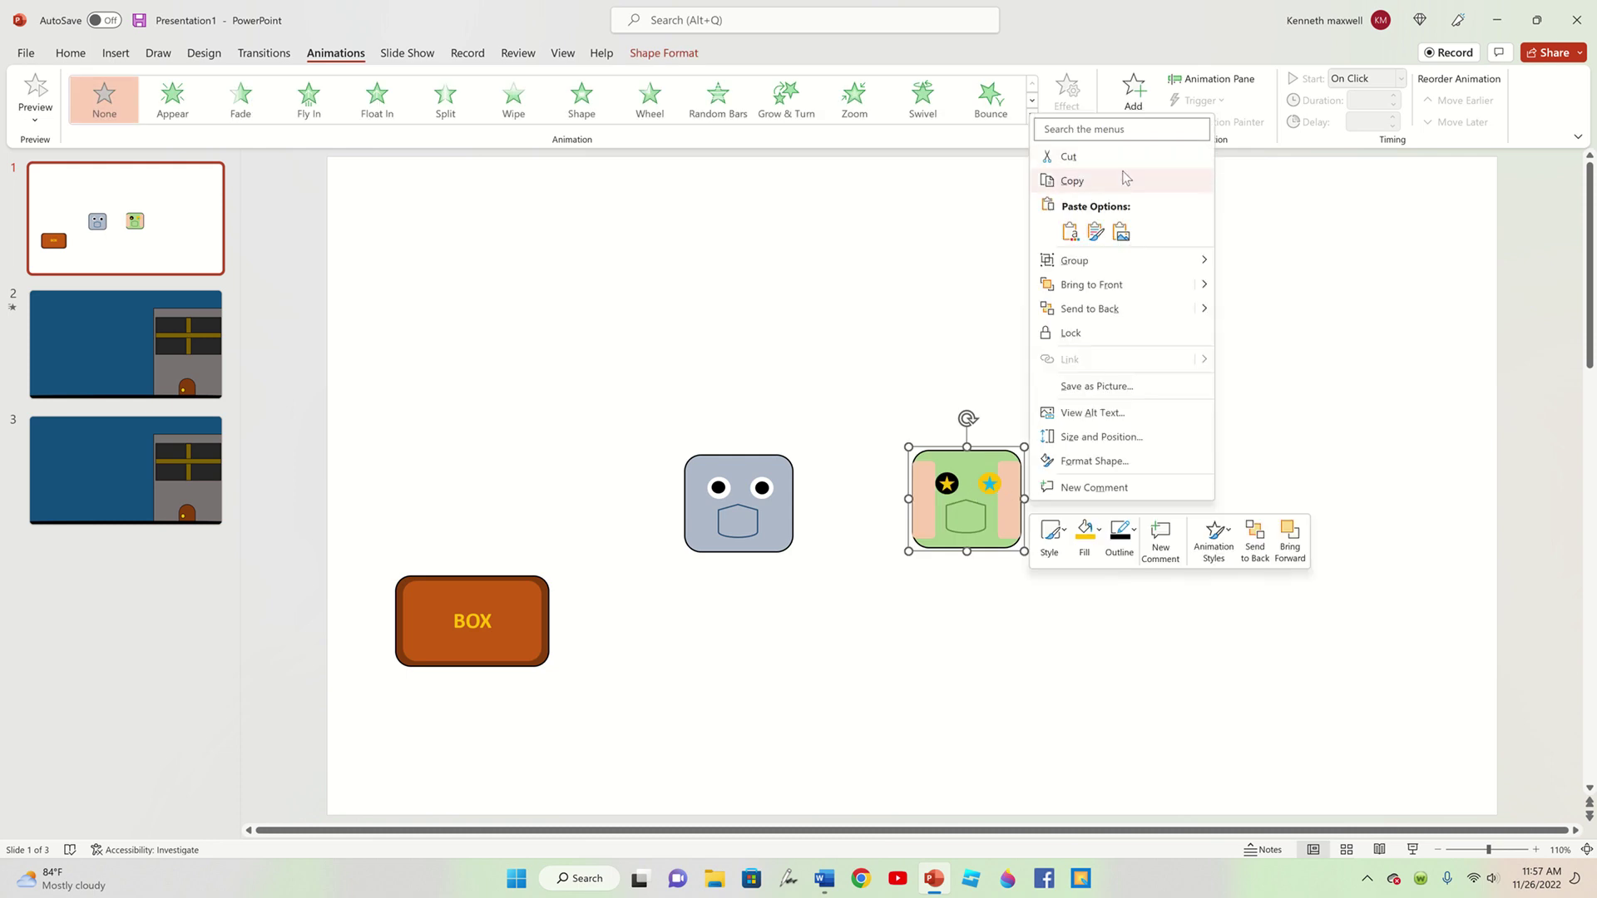
{"action": "key", "text": "Escape"}
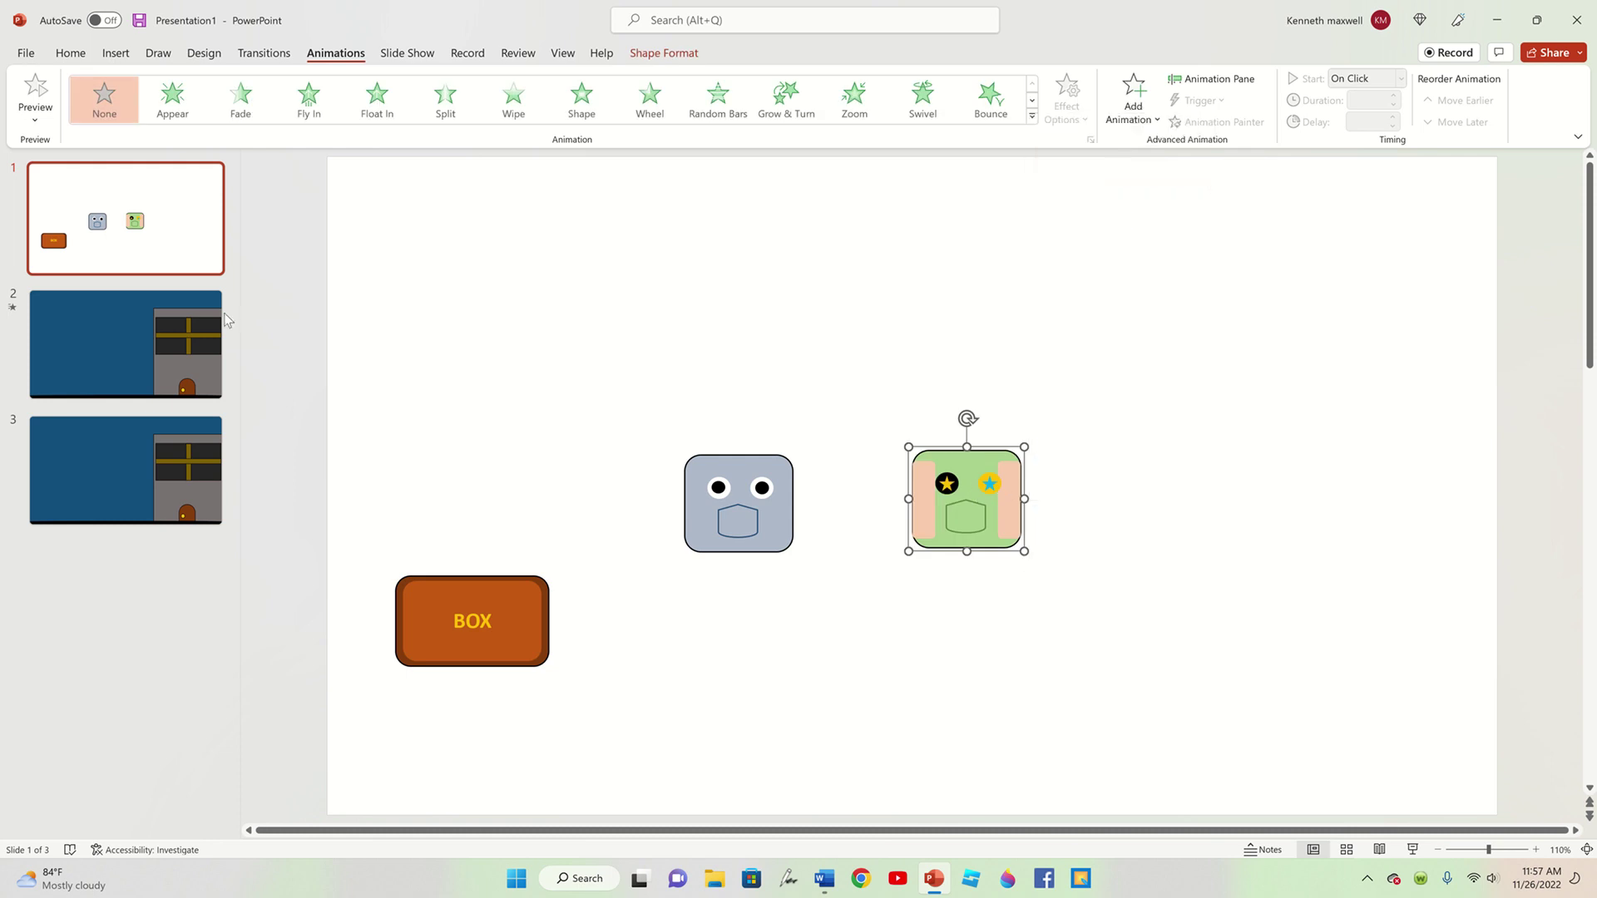
{"action": "right_click", "coordinate": [156, 474]}
{"action": "left_click", "coordinate": [167, 286]}
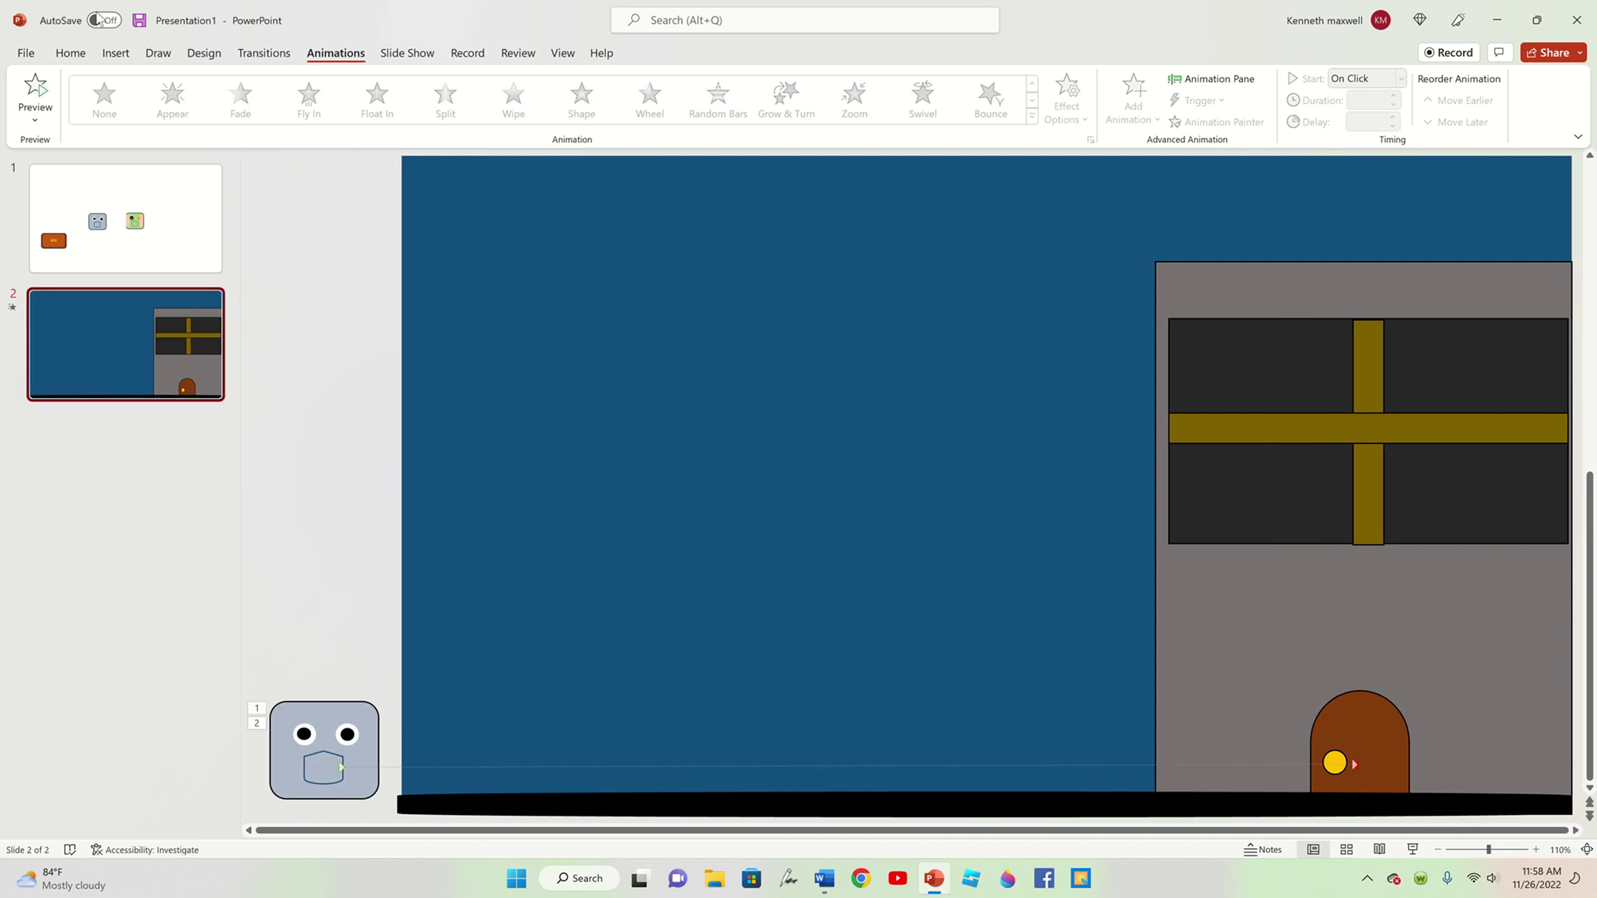
{"action": "left_click", "coordinate": [115, 52]}
{"action": "left_click", "coordinate": [270, 112]}
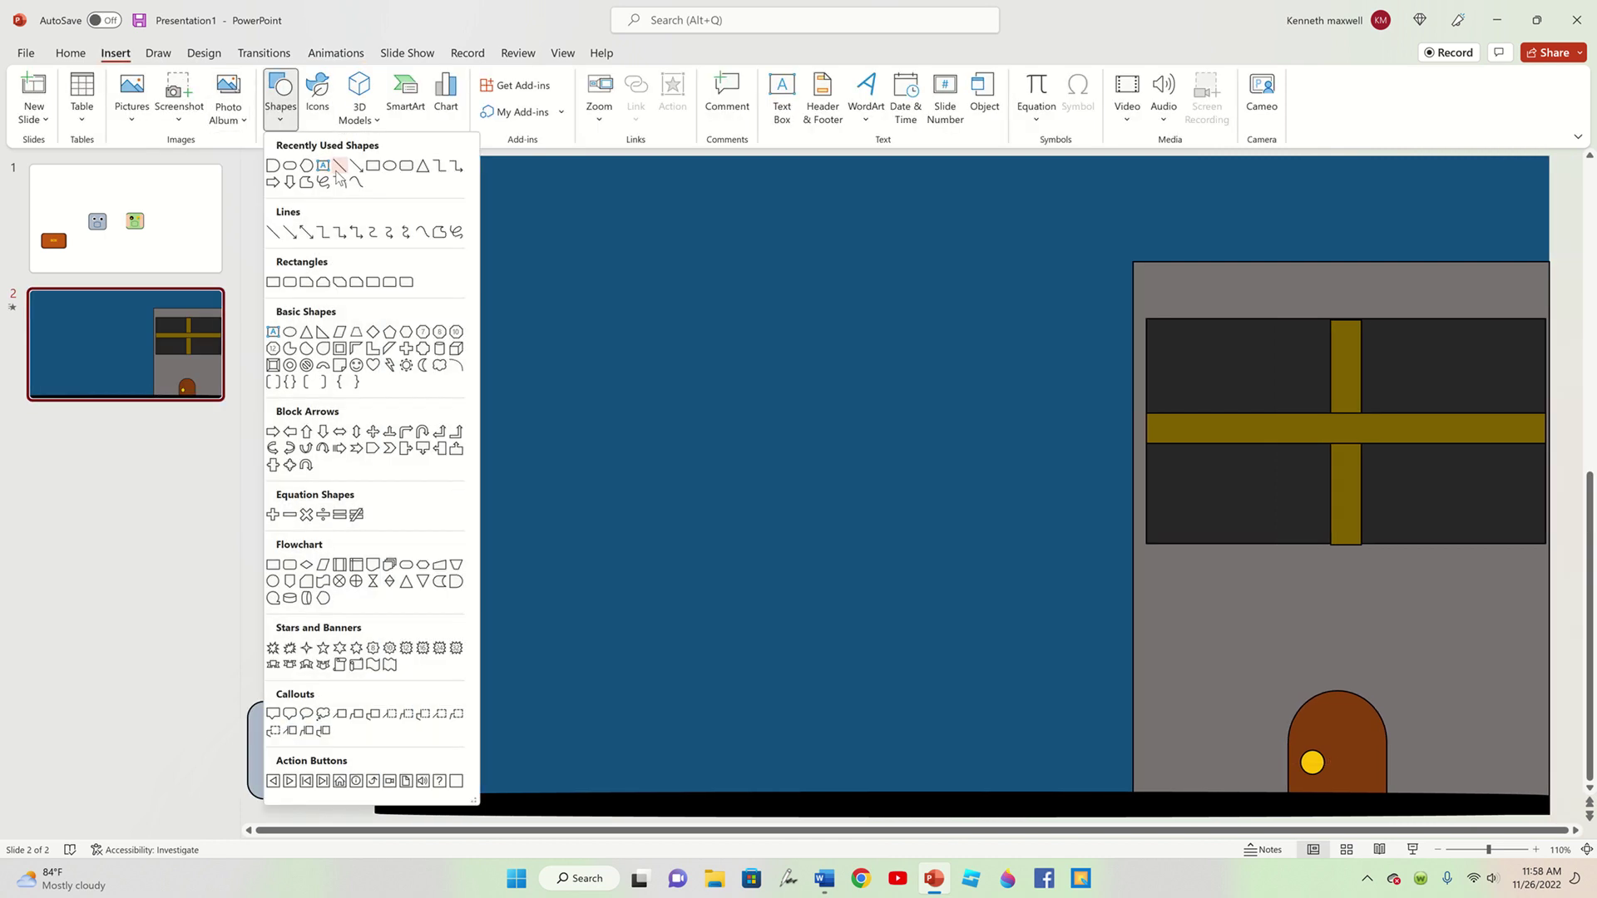
- Draw a black rectangle covering the whole of slide 2
{"action": "left_click", "coordinate": [374, 169]}
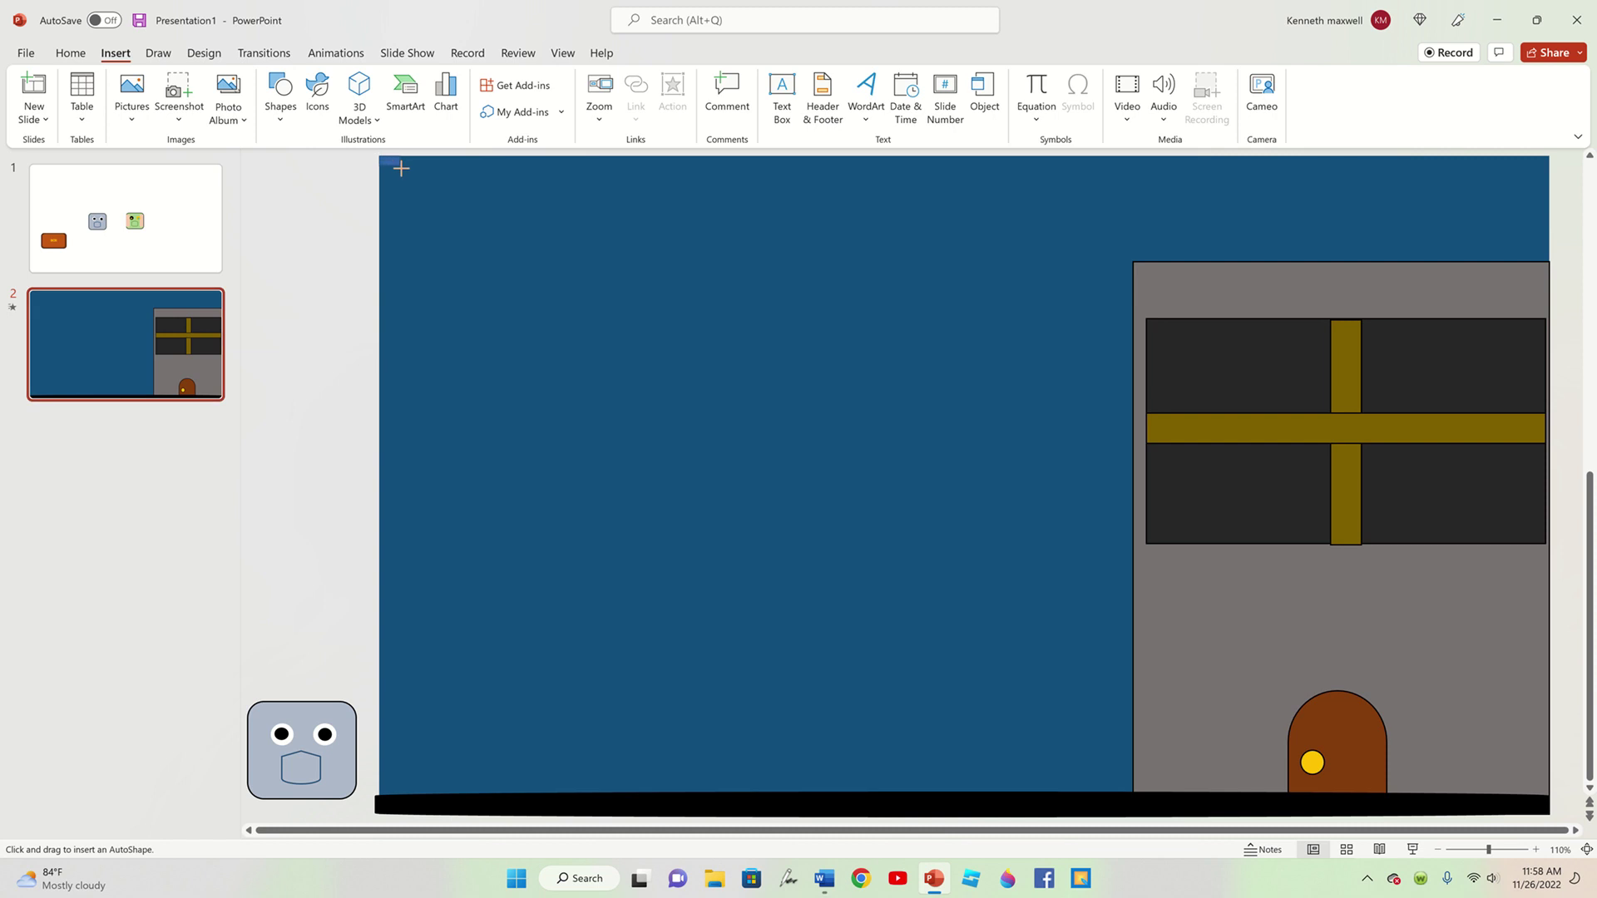
{"action": "left_click_drag", "start_coordinate": [790, 372], "coordinate": [1530, 805]}
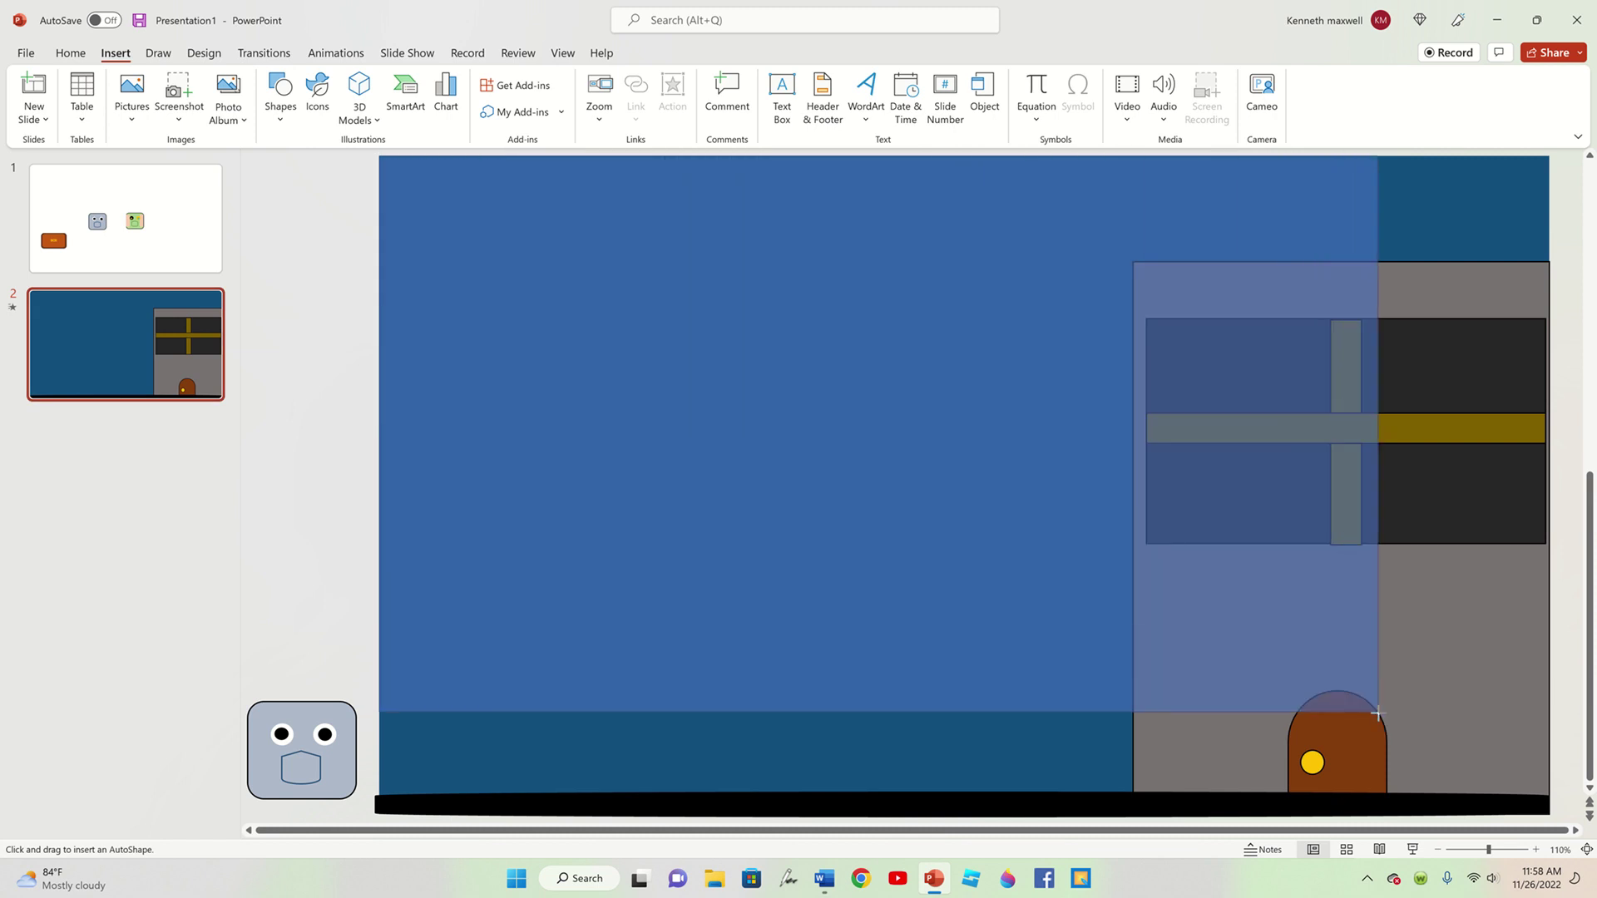
{"action": "left_click_drag", "start_coordinate": [1530, 805], "coordinate": [1549, 815]}
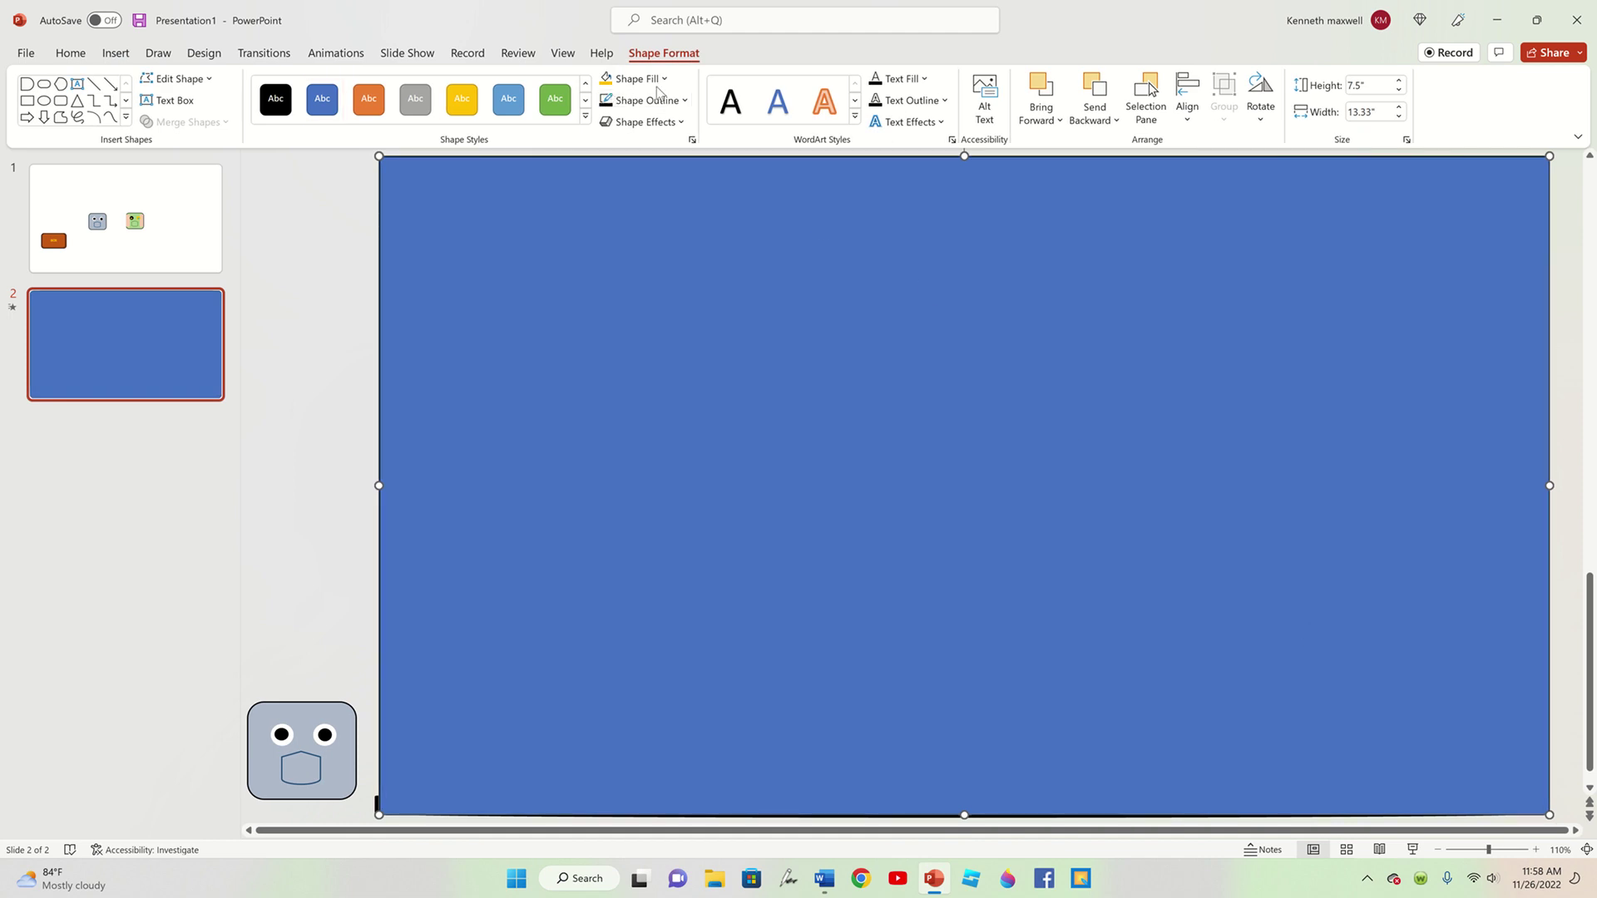
{"action": "left_click", "coordinate": [665, 79]}
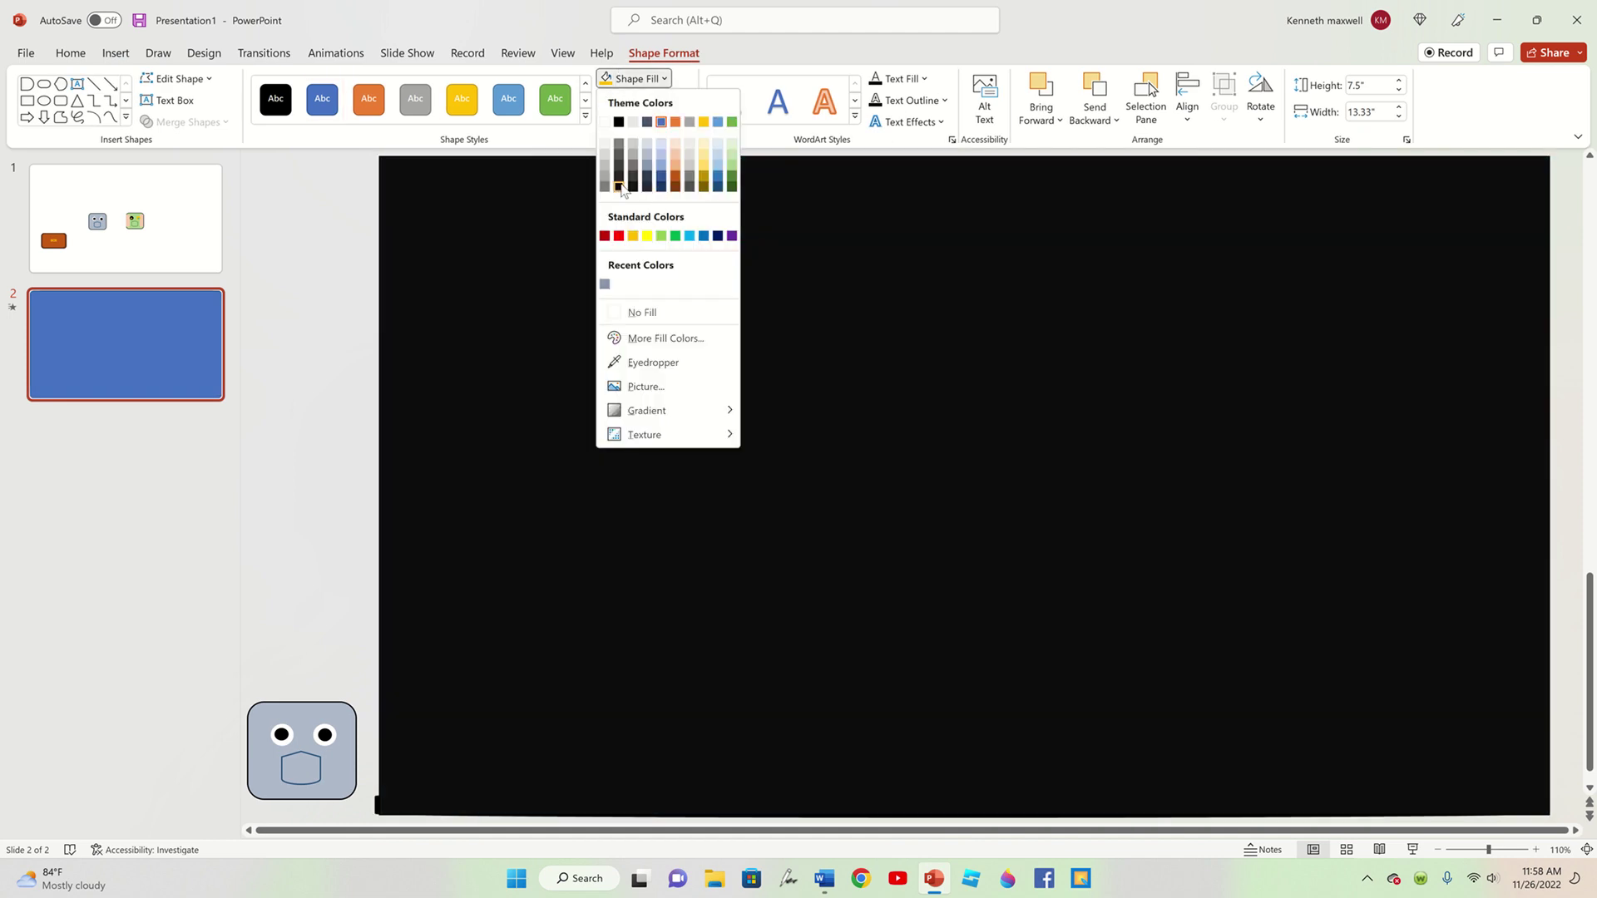
{"action": "left_click", "coordinate": [620, 187]}
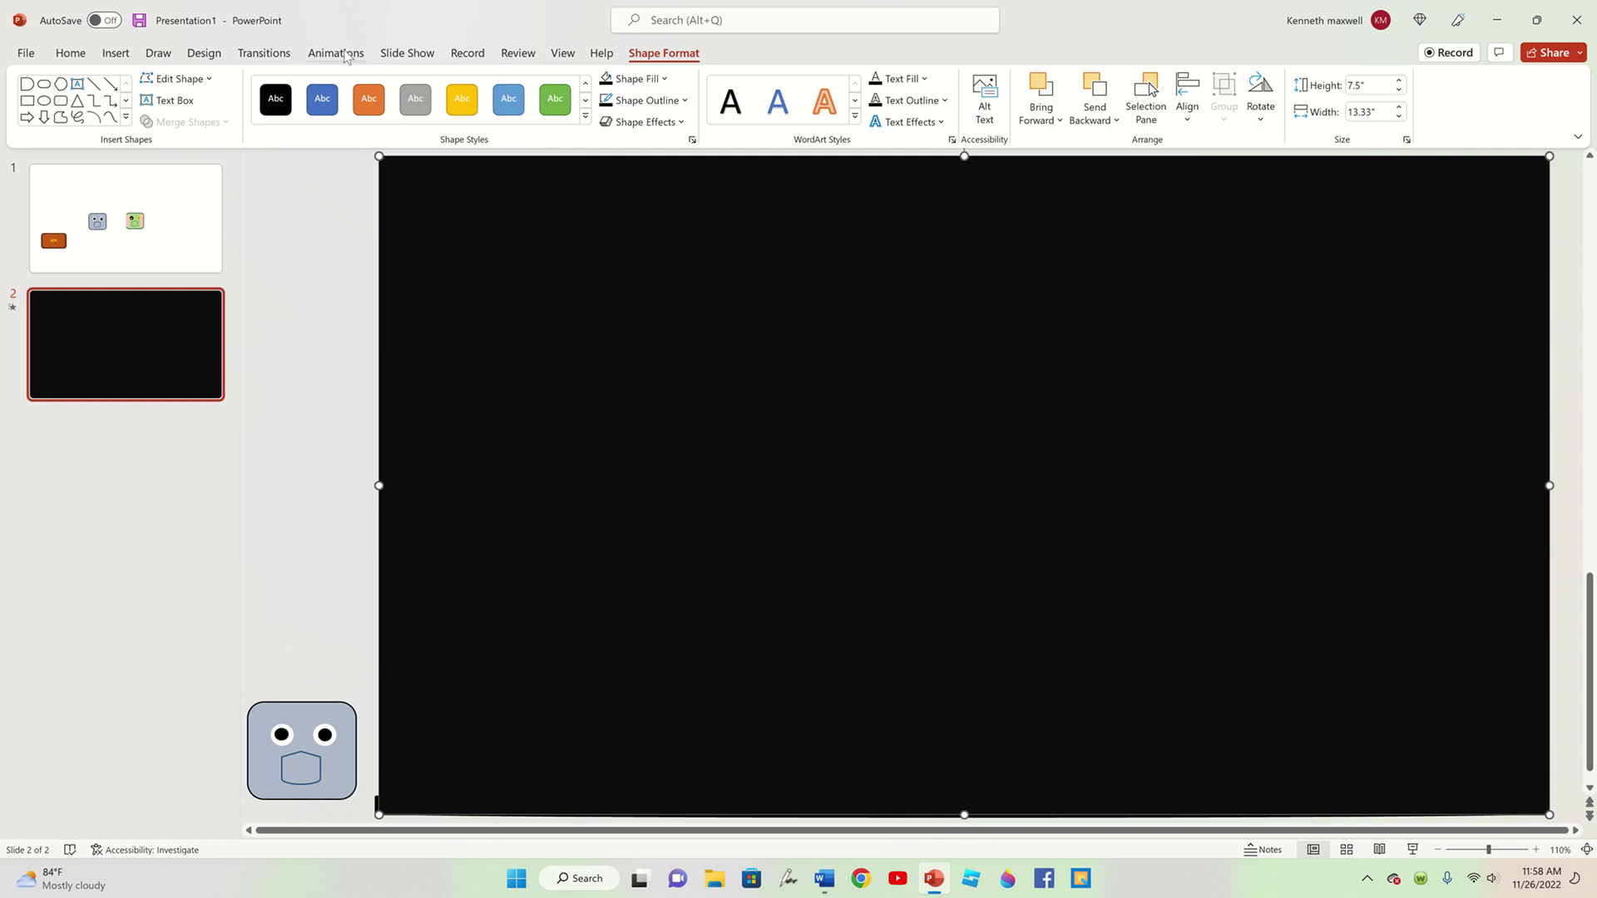
- Give the black rectangle the Appear animation and reselect it
{"action": "left_click", "coordinate": [336, 52]}
{"action": "left_click", "coordinate": [165, 114]}
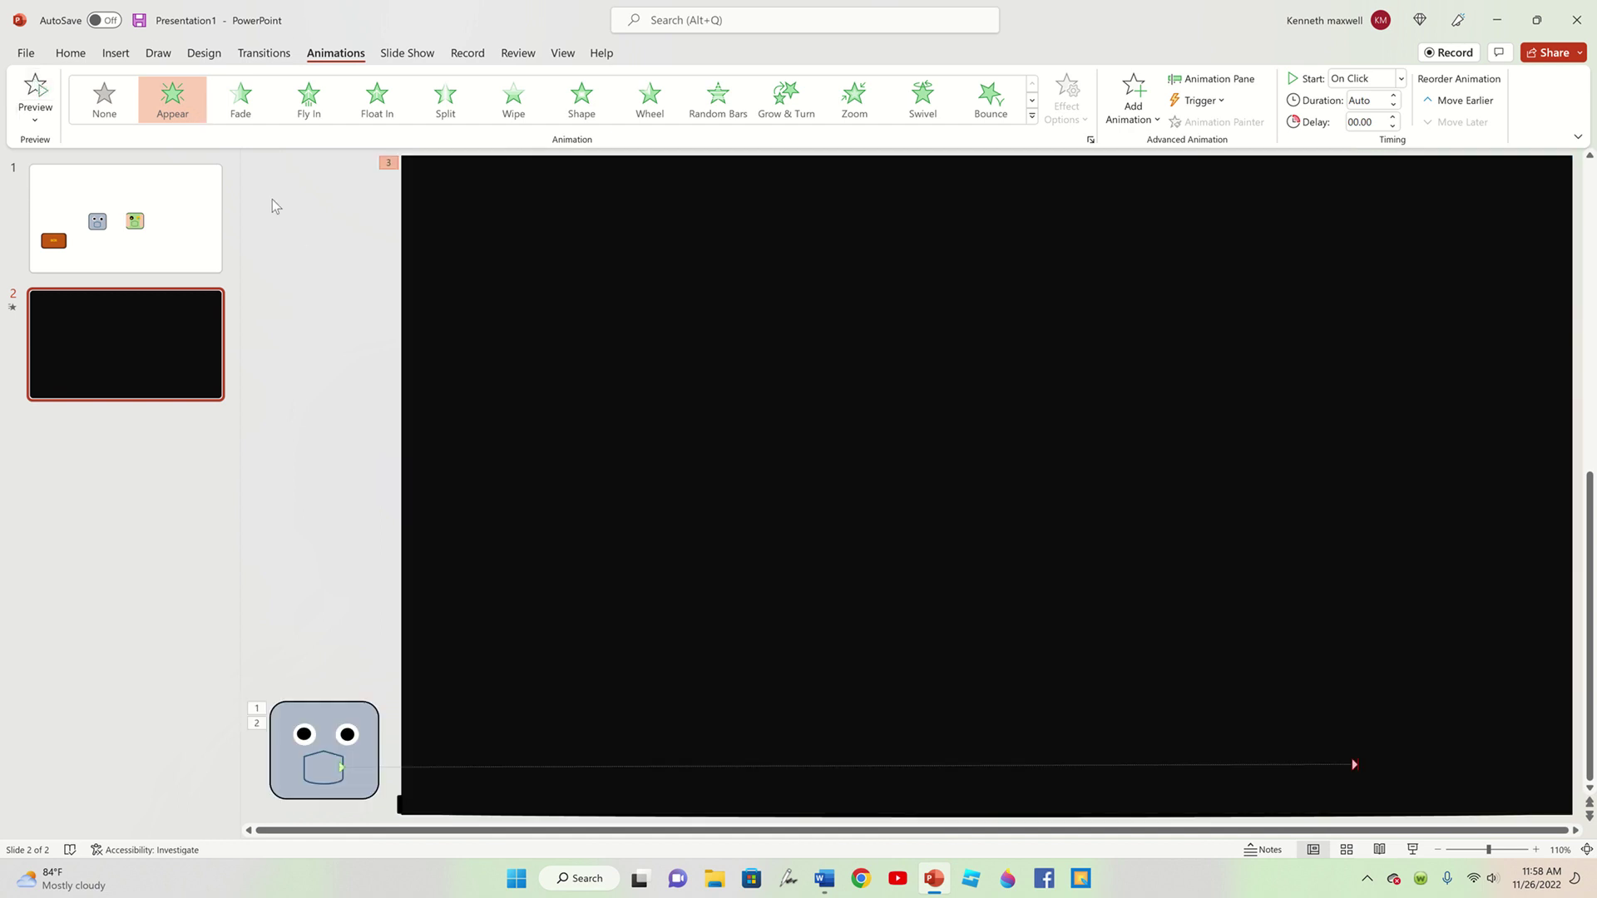
{"action": "left_click", "coordinate": [116, 53]}
{"action": "left_click", "coordinate": [782, 371]}
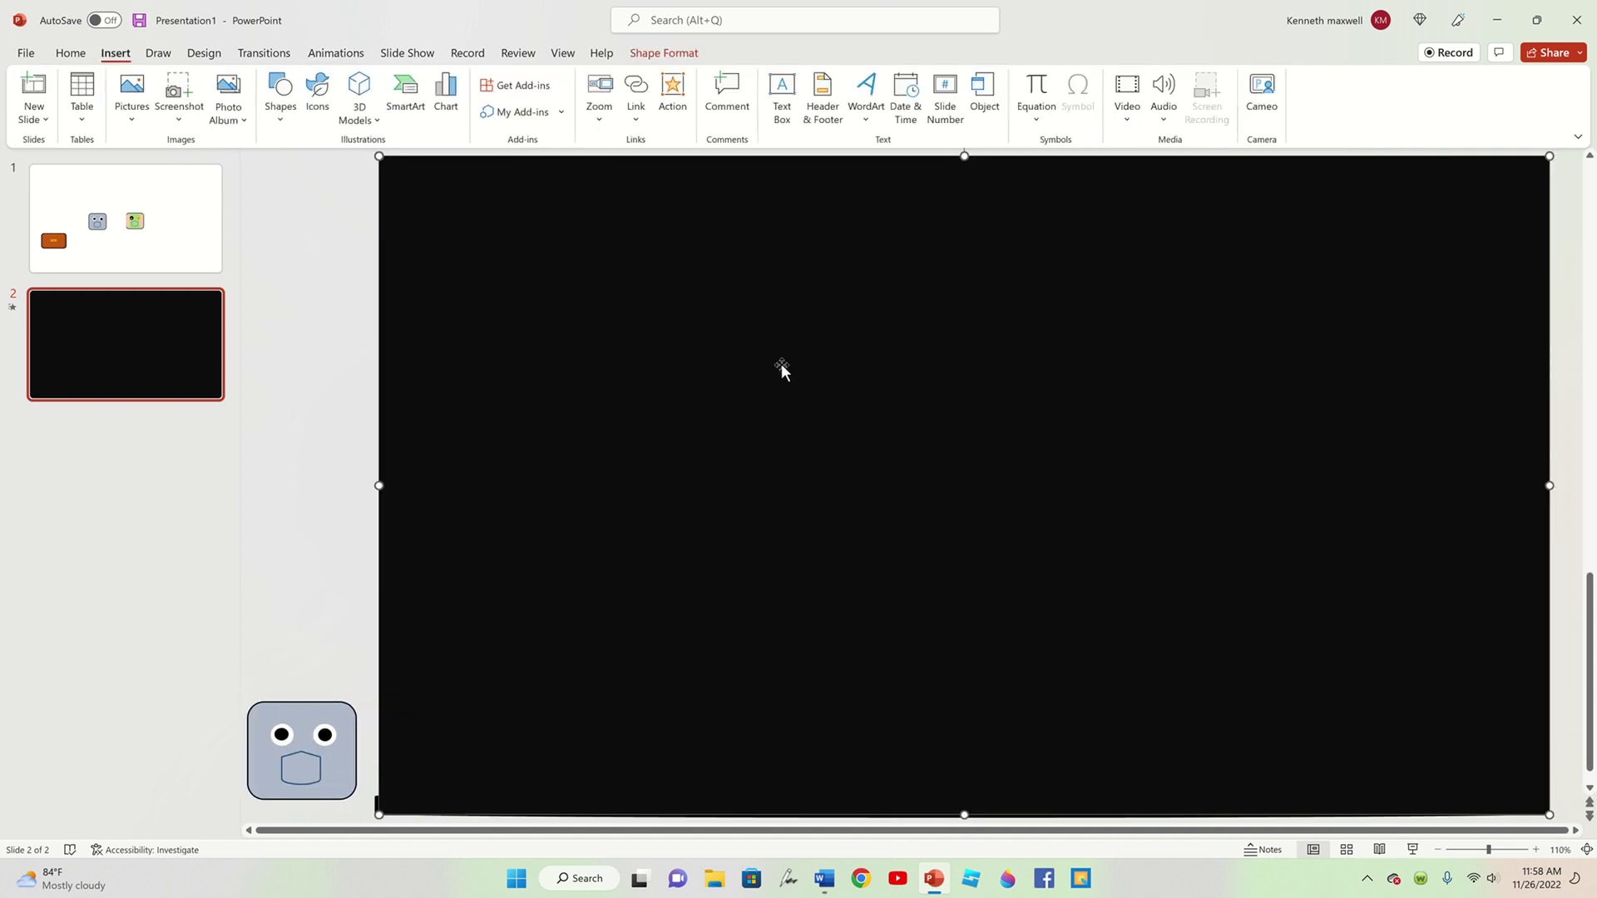
- Set the black rectangle's click action to hyperlink to the Next Slide
{"action": "left_click", "coordinate": [669, 117]}
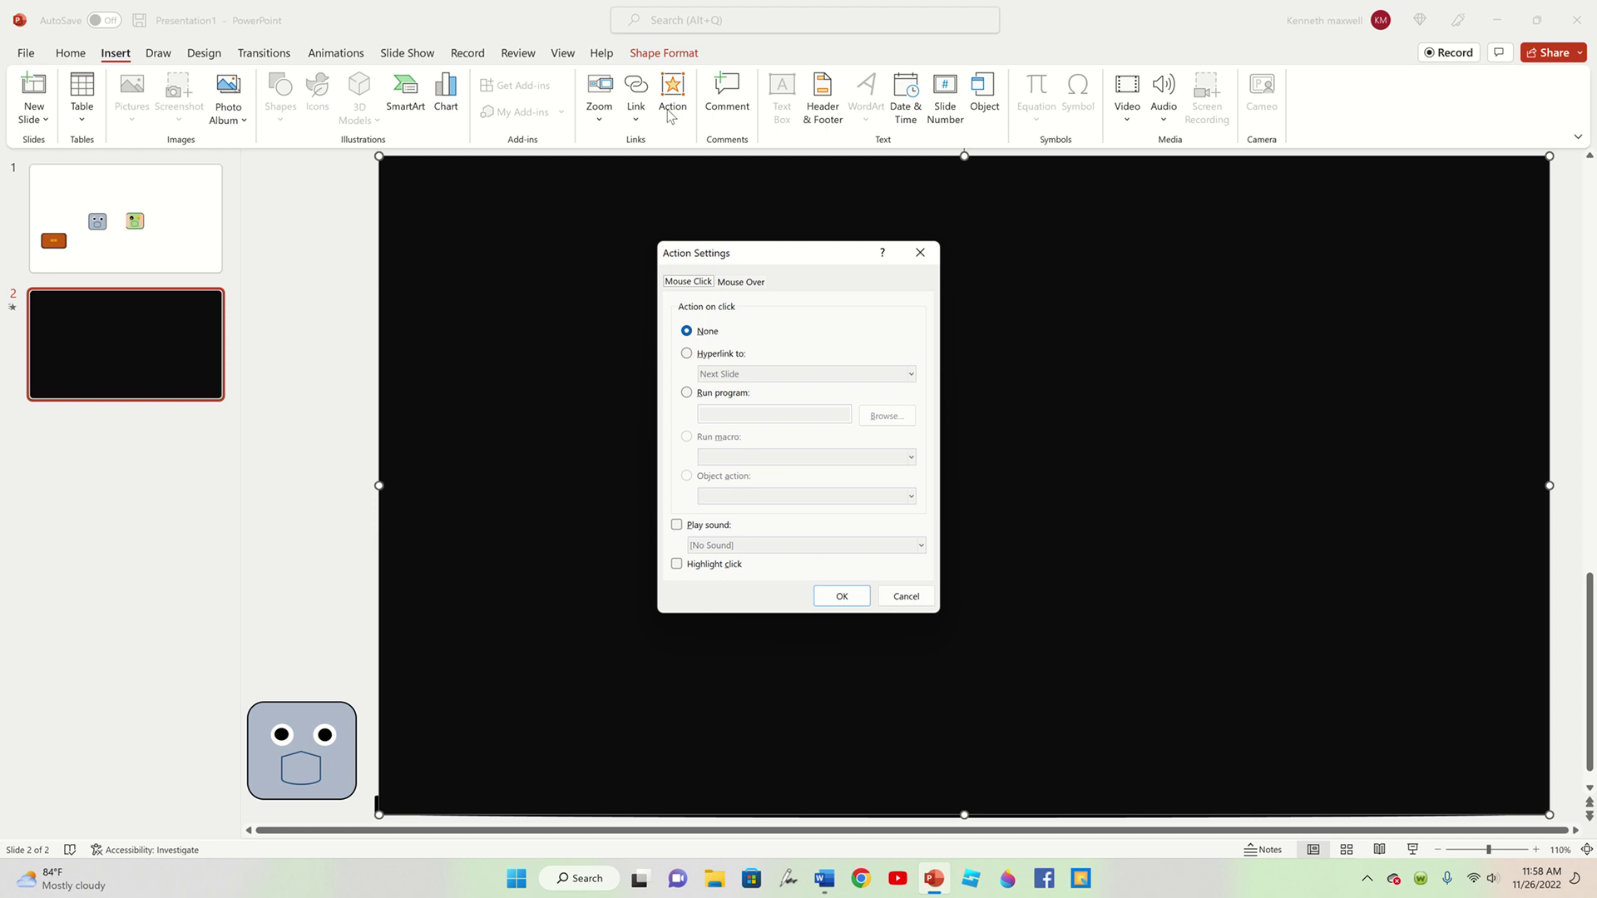
{"action": "left_click", "coordinate": [686, 354]}
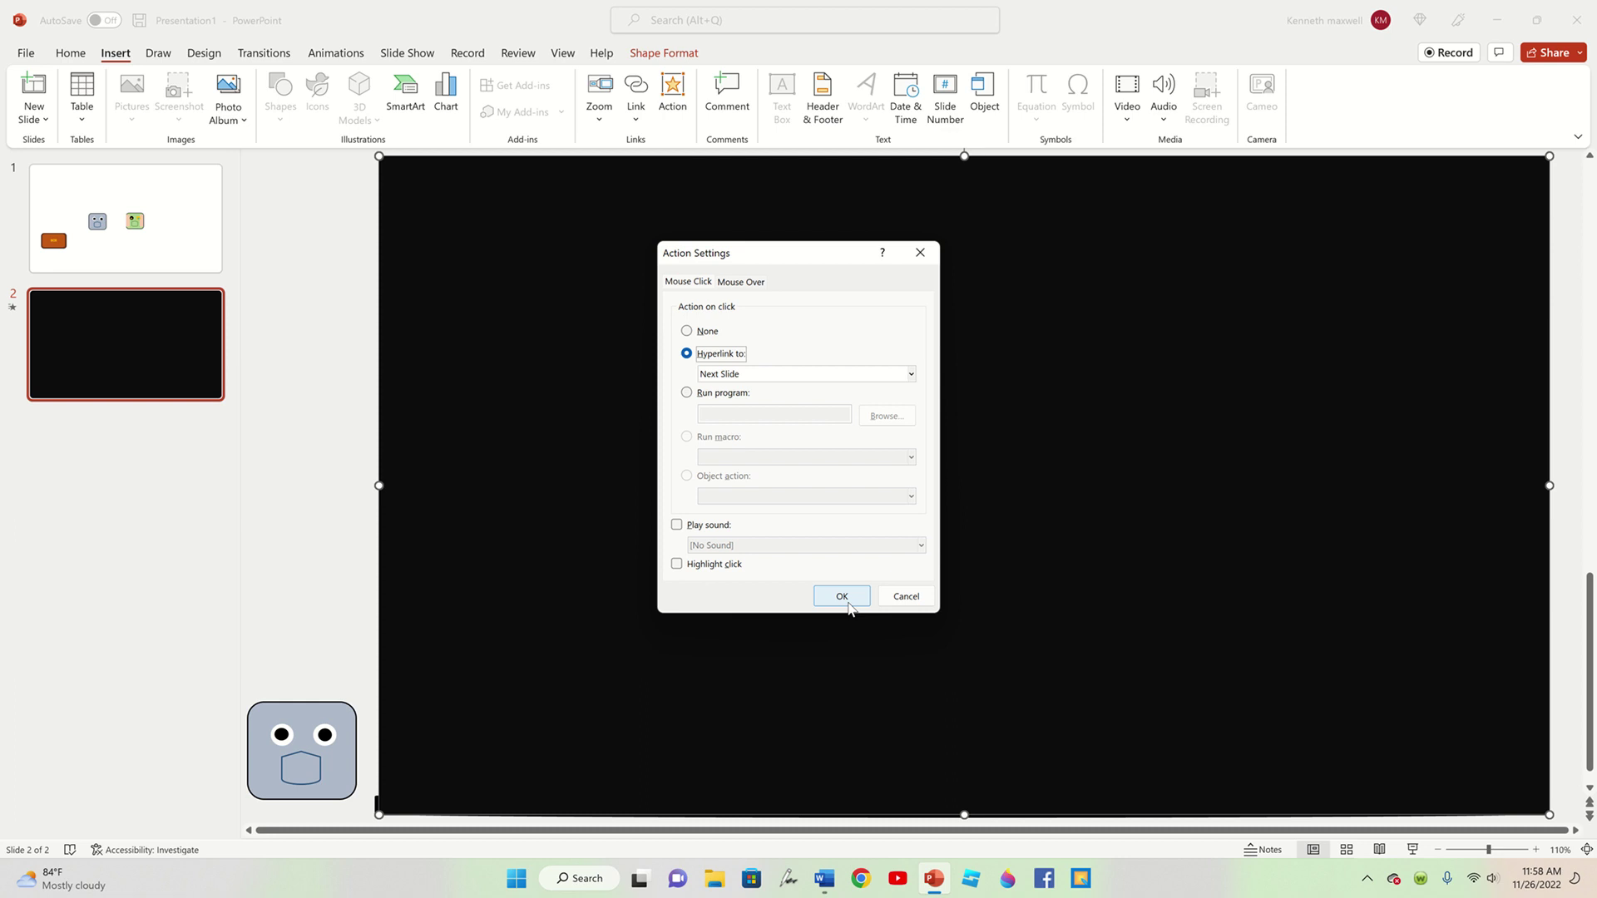
{"action": "left_click", "coordinate": [841, 596]}
- Duplicate slide 2 as slide 3 and remove the black cover from the copy
{"action": "right_click", "coordinate": [178, 359]}
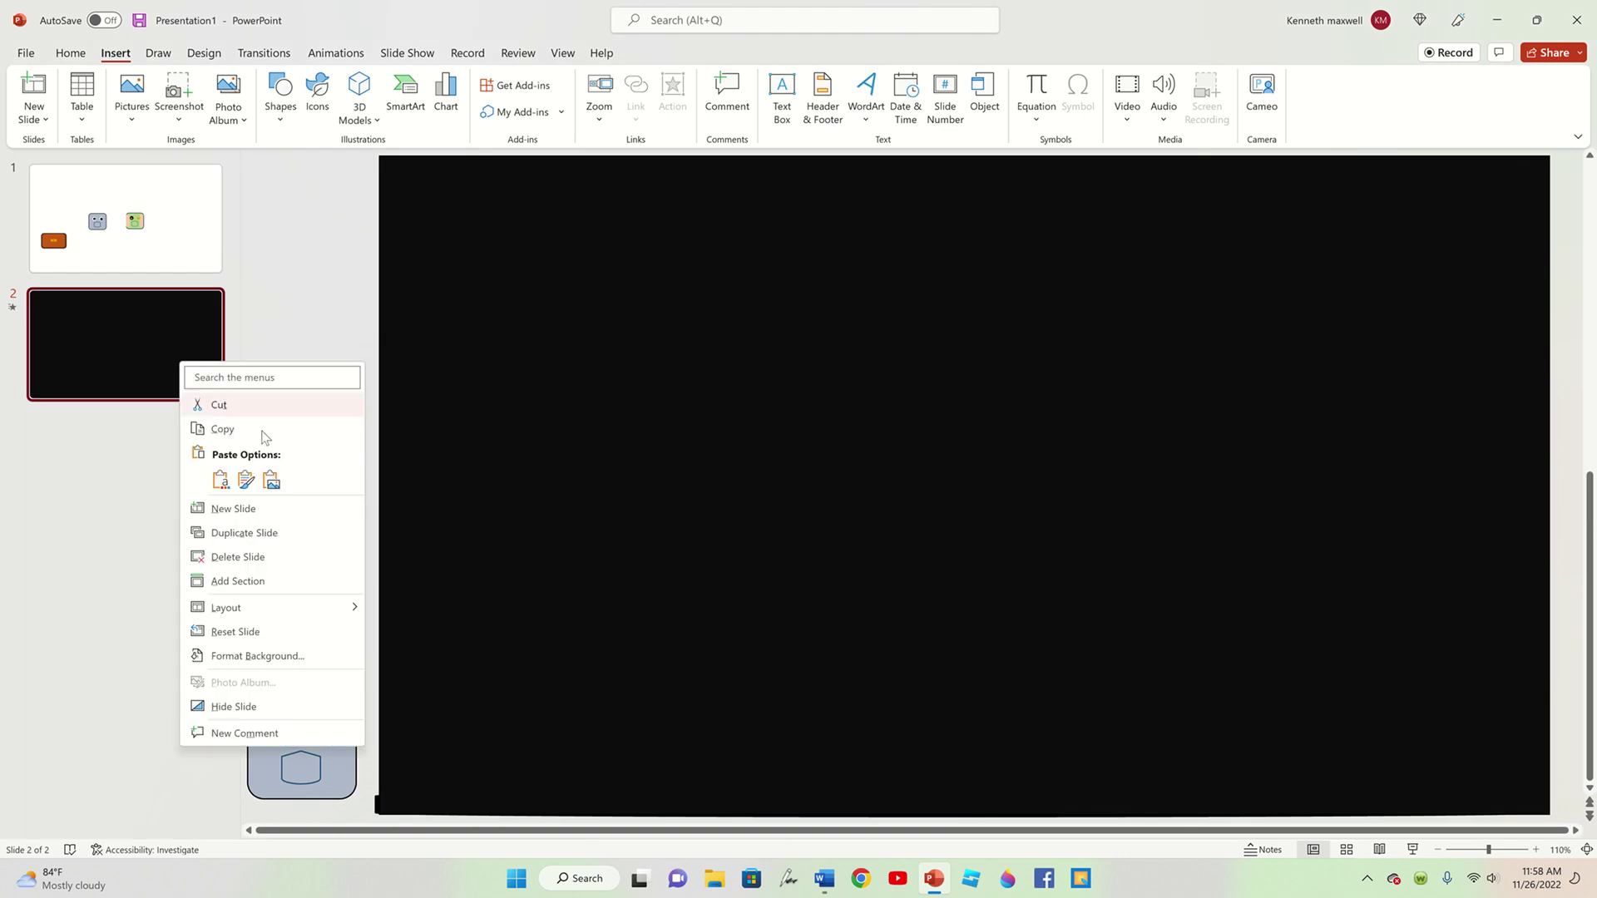
{"action": "left_click", "coordinate": [263, 433]}
{"action": "key", "text": "ctrl+v"}
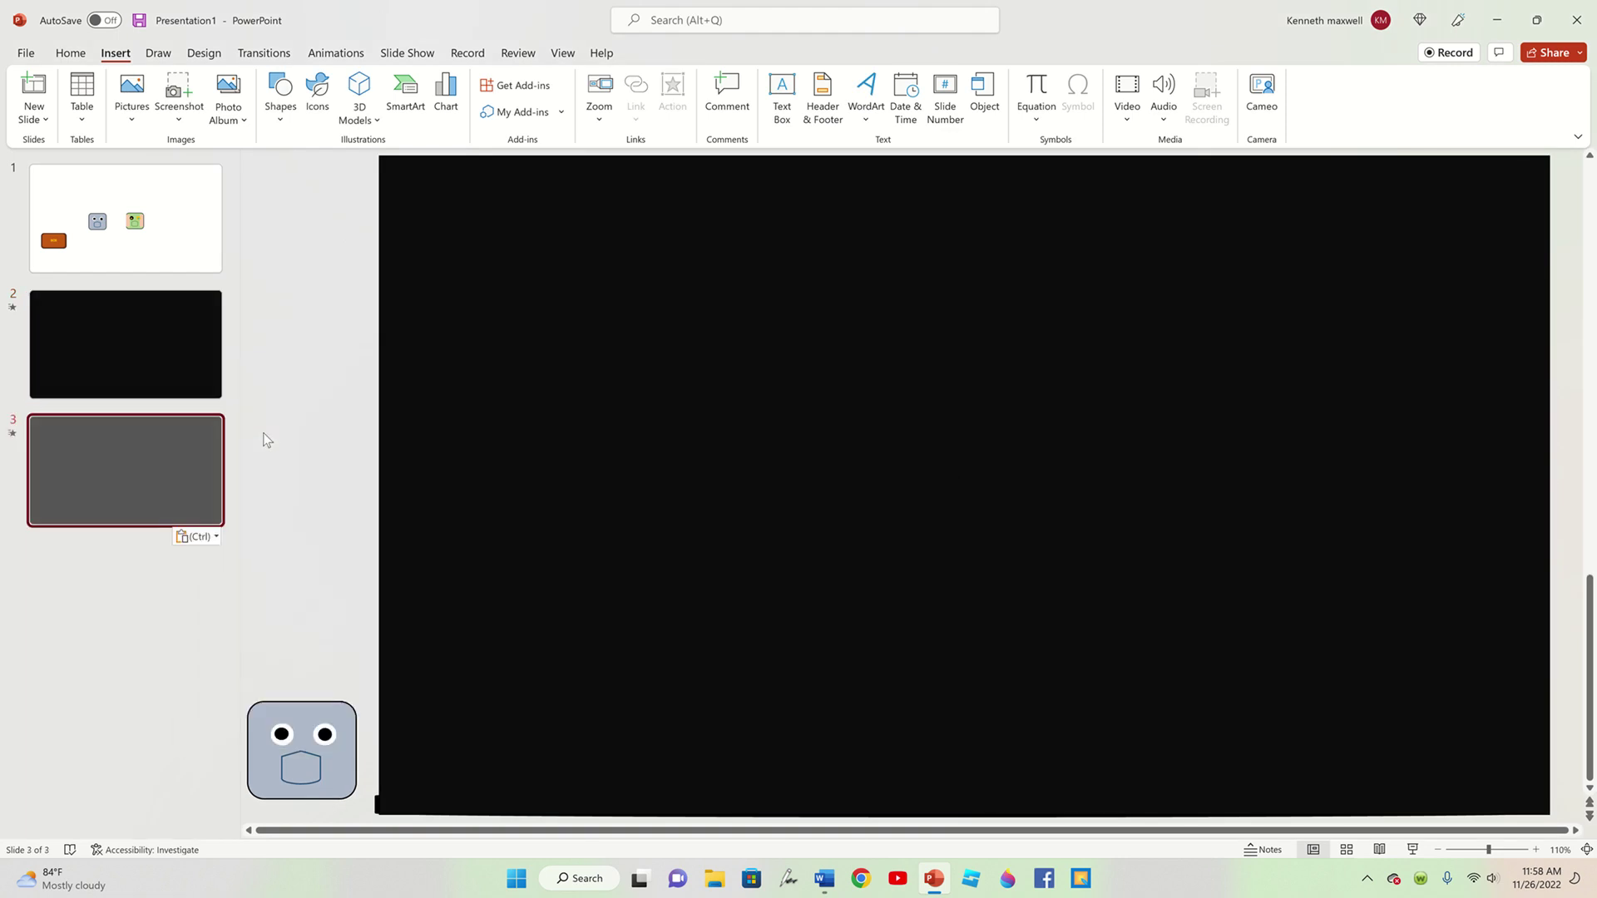
{"action": "left_click", "coordinate": [978, 593]}
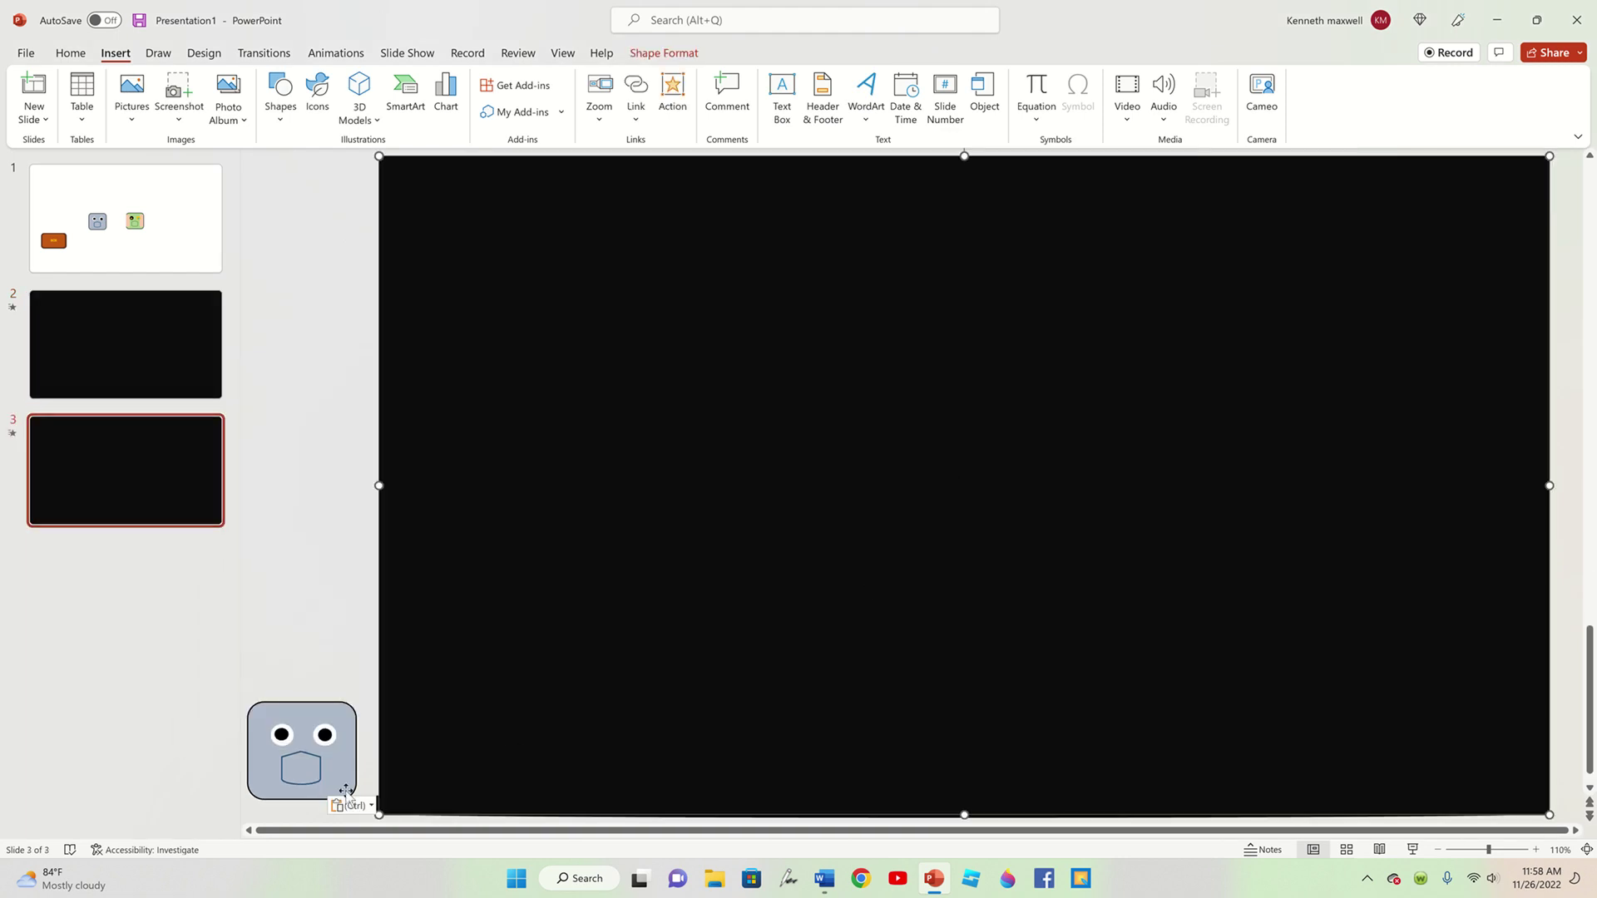
{"action": "key", "text": "Delete"}
{"action": "left_click", "coordinate": [169, 383]}
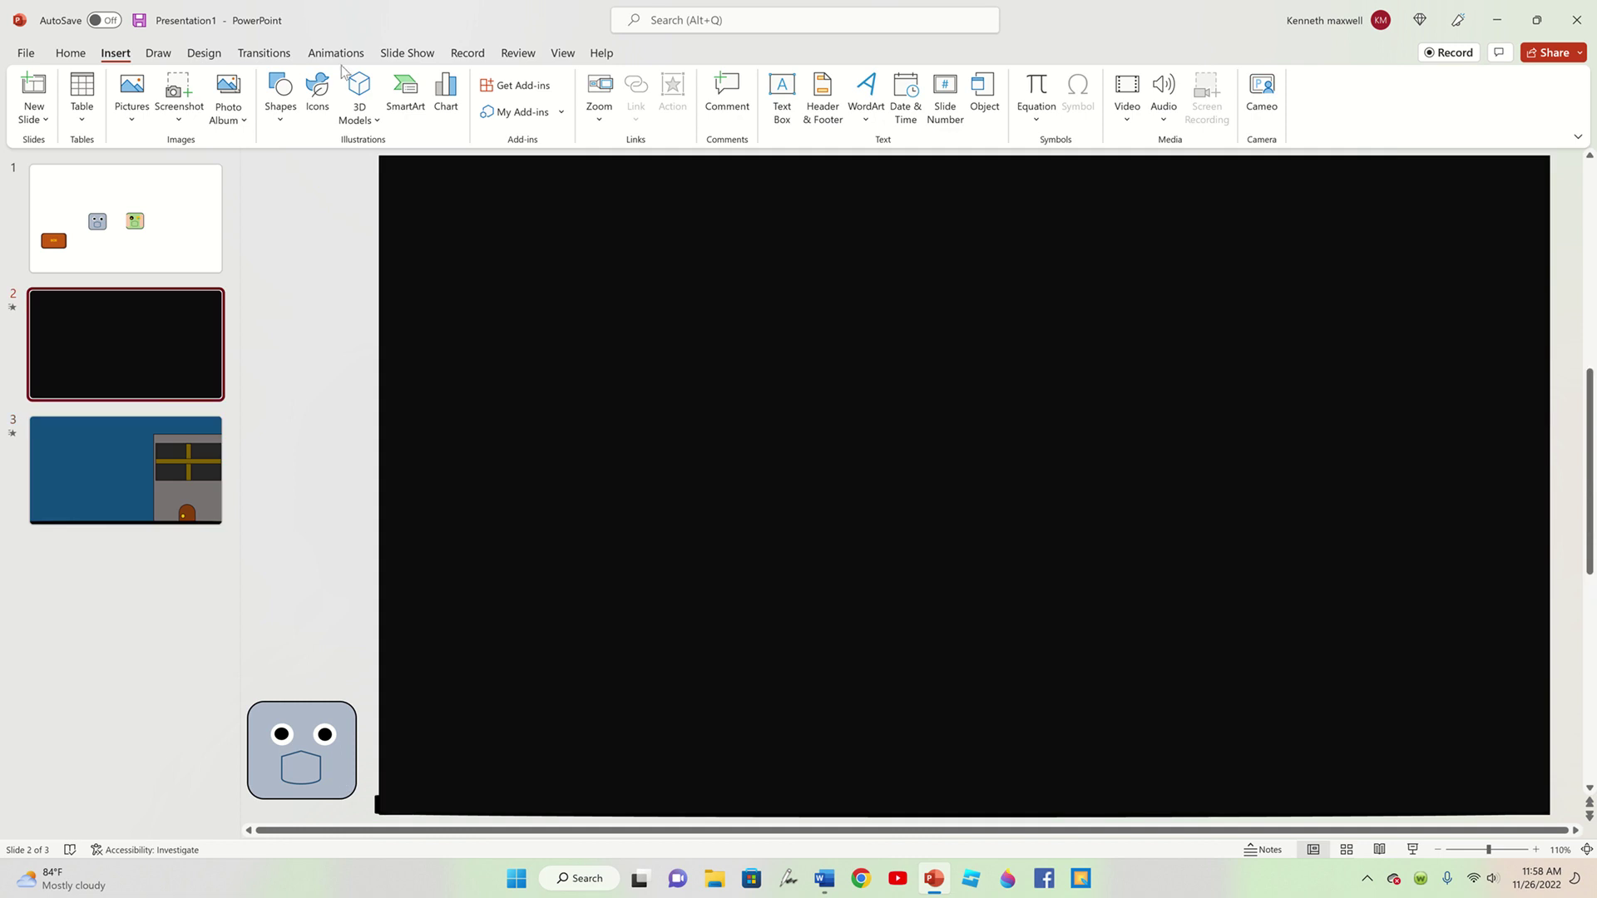
{"action": "left_click", "coordinate": [412, 53]}
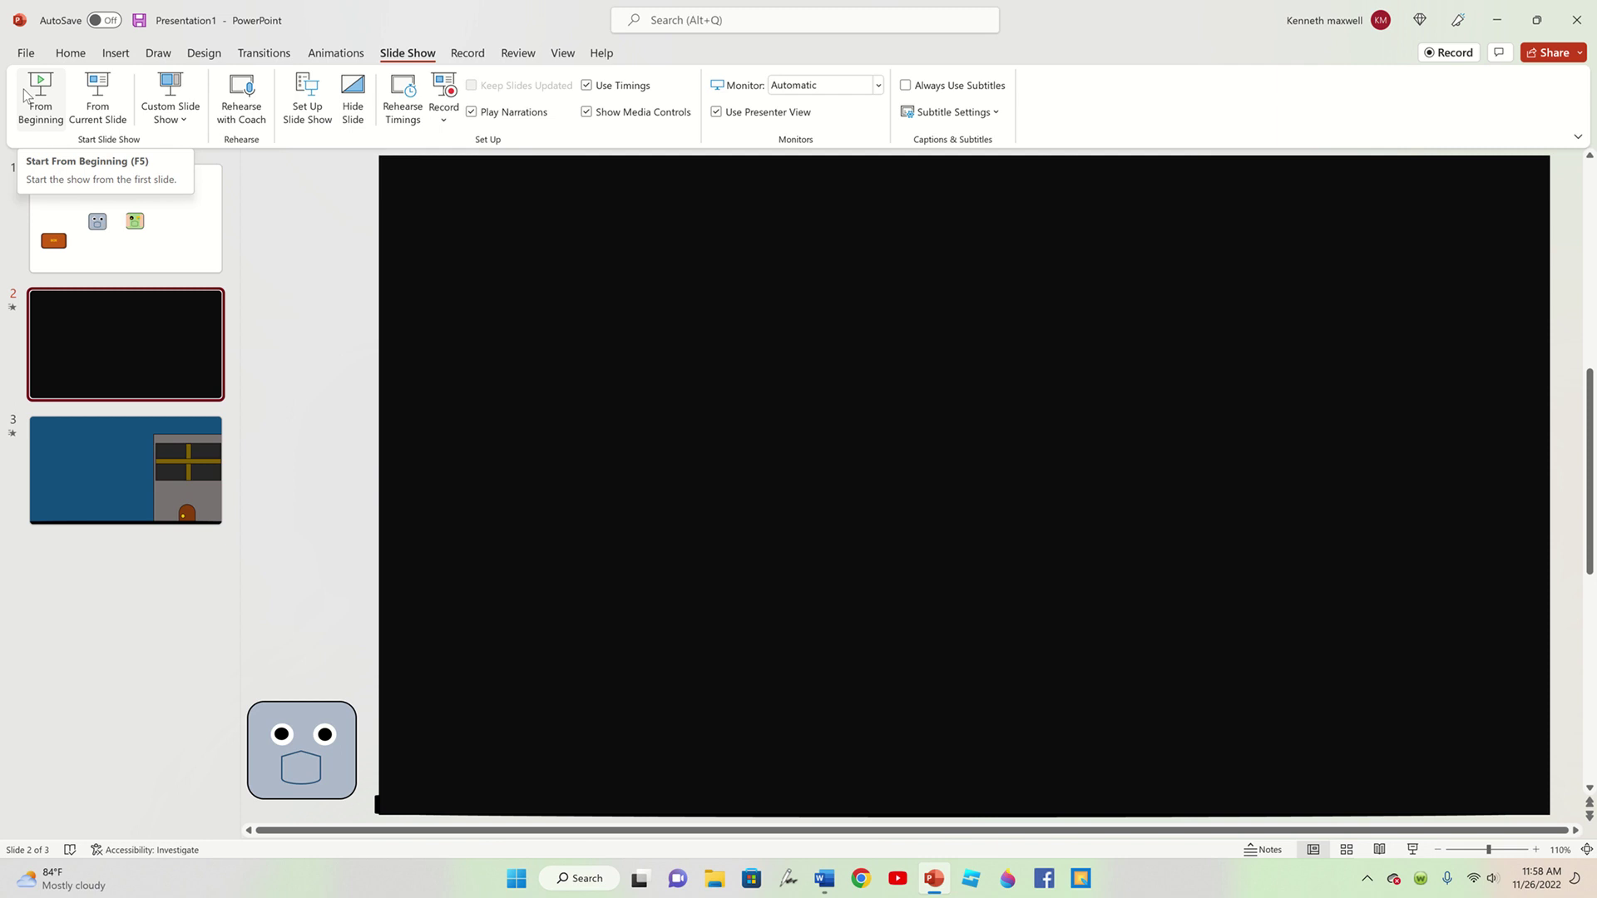
{"action": "left_click", "coordinate": [98, 99]}
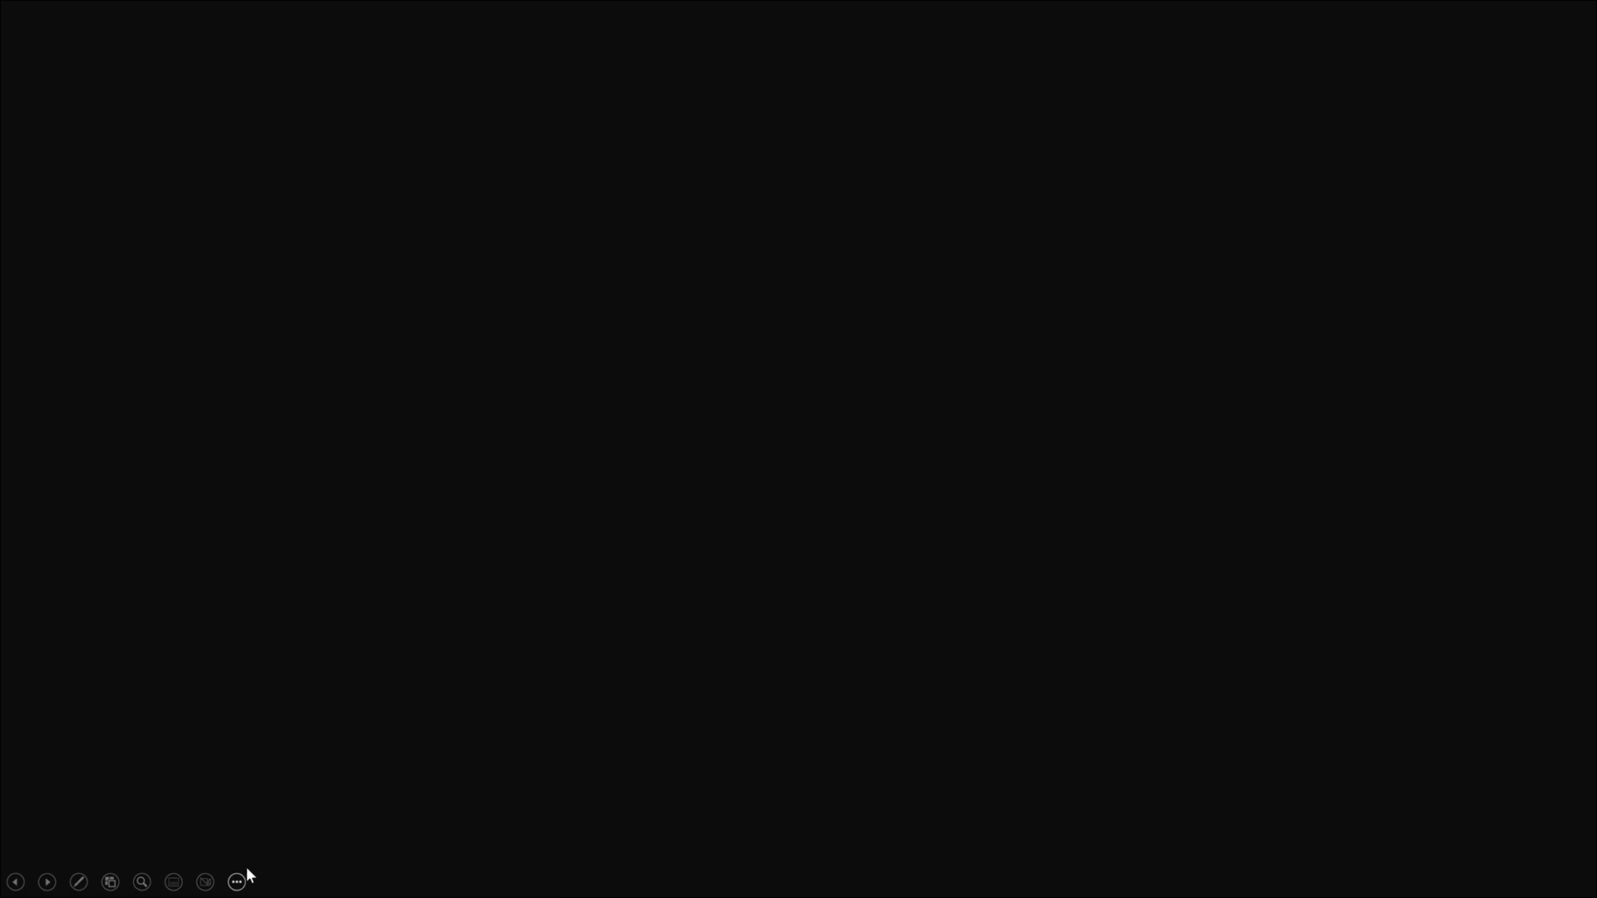
{"action": "left_click", "coordinate": [237, 880]}
{"action": "left_click", "coordinate": [235, 846]}
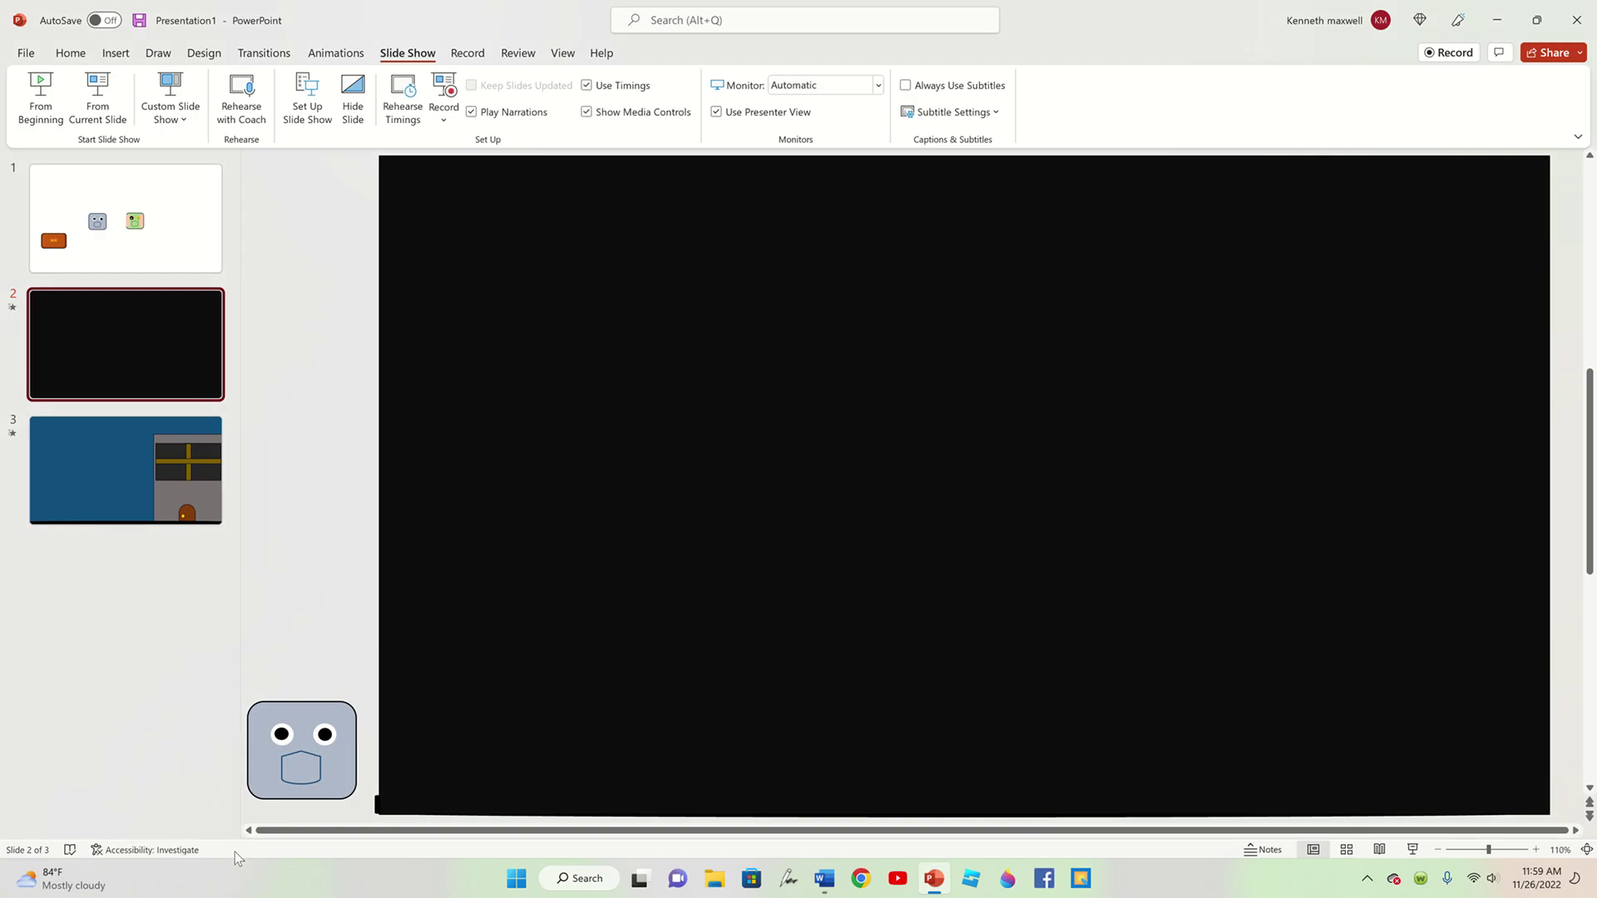
{"action": "left_click", "coordinate": [625, 431]}
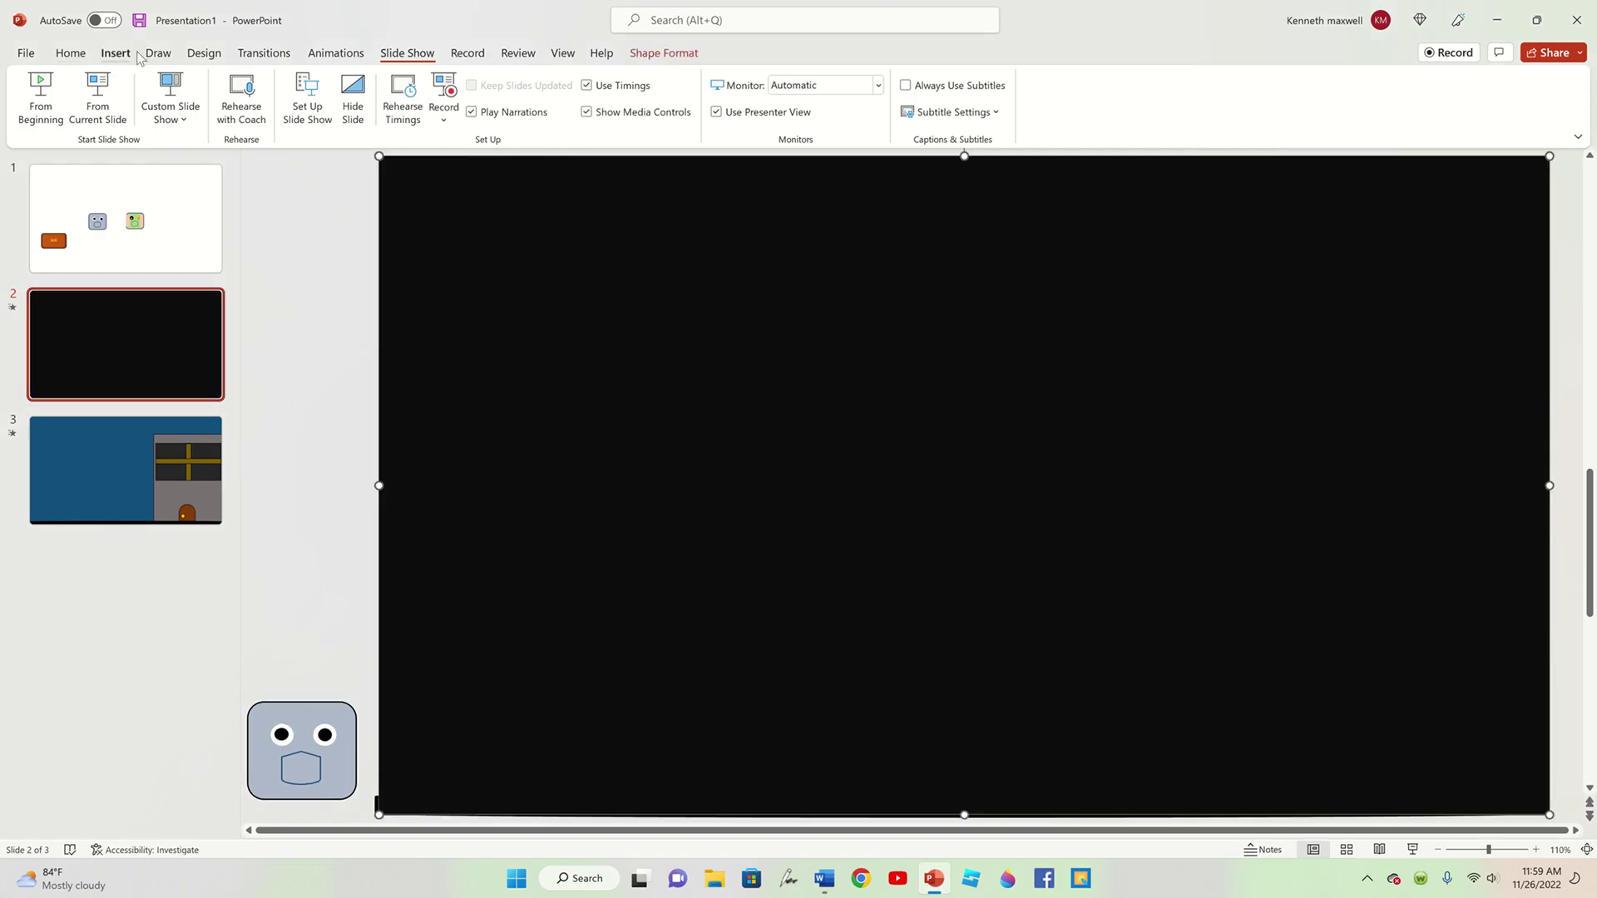
- Make the black cover hyperlink to the Next Slide on mouse-over, then run the show from here
{"action": "left_click", "coordinate": [116, 52]}
{"action": "left_click", "coordinate": [687, 101]}
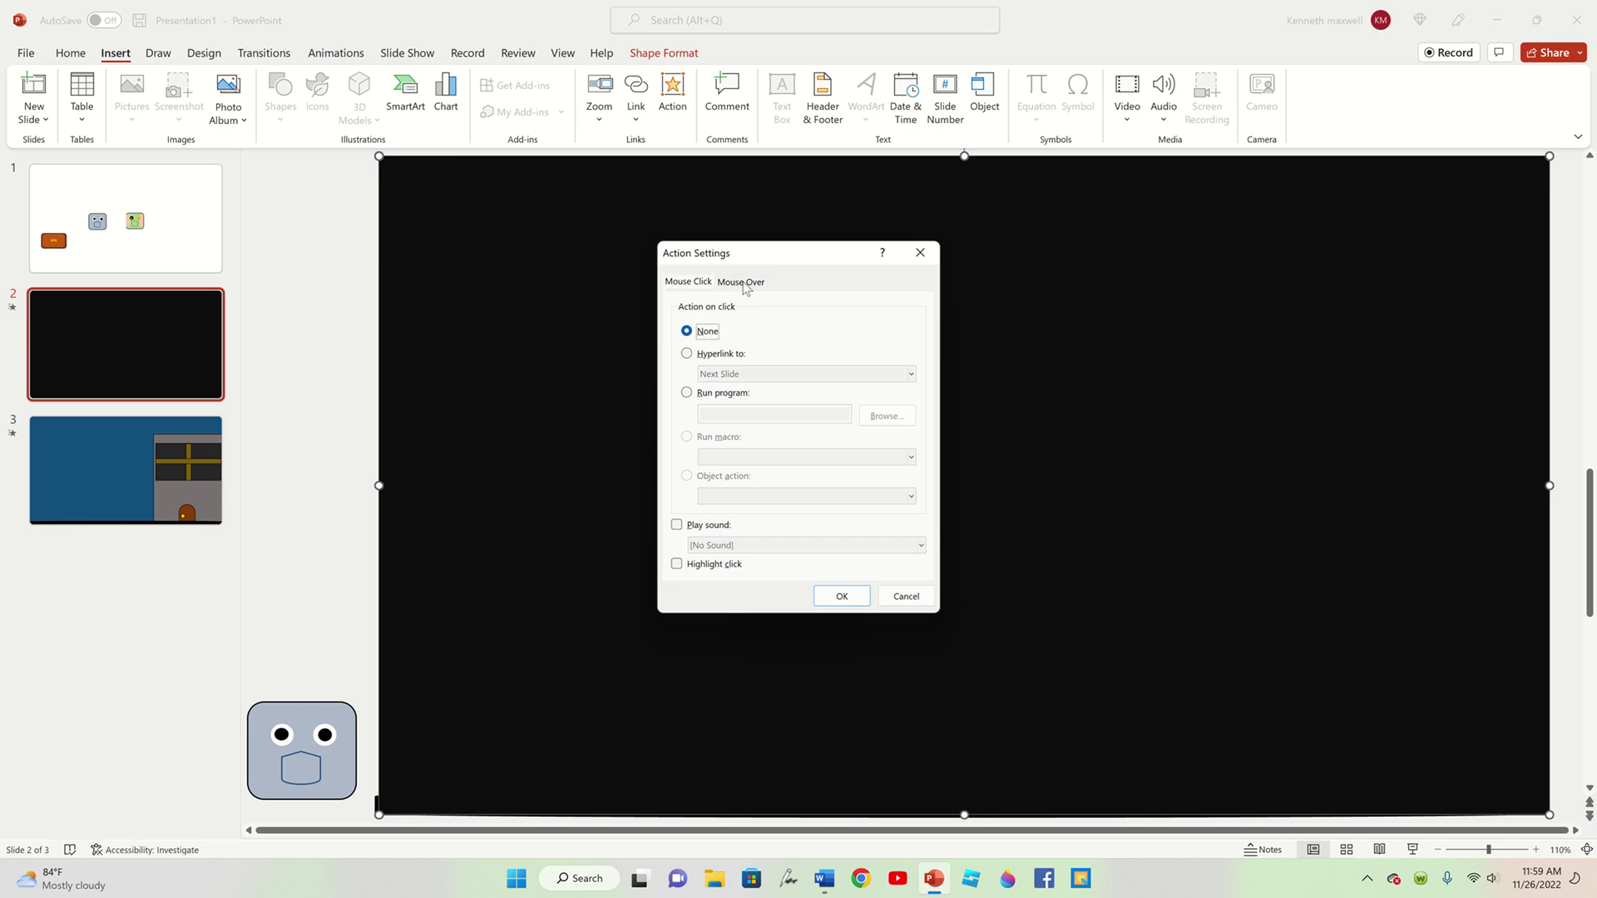
{"action": "left_click", "coordinate": [741, 282]}
{"action": "left_click", "coordinate": [707, 356]}
{"action": "left_click", "coordinate": [841, 597]}
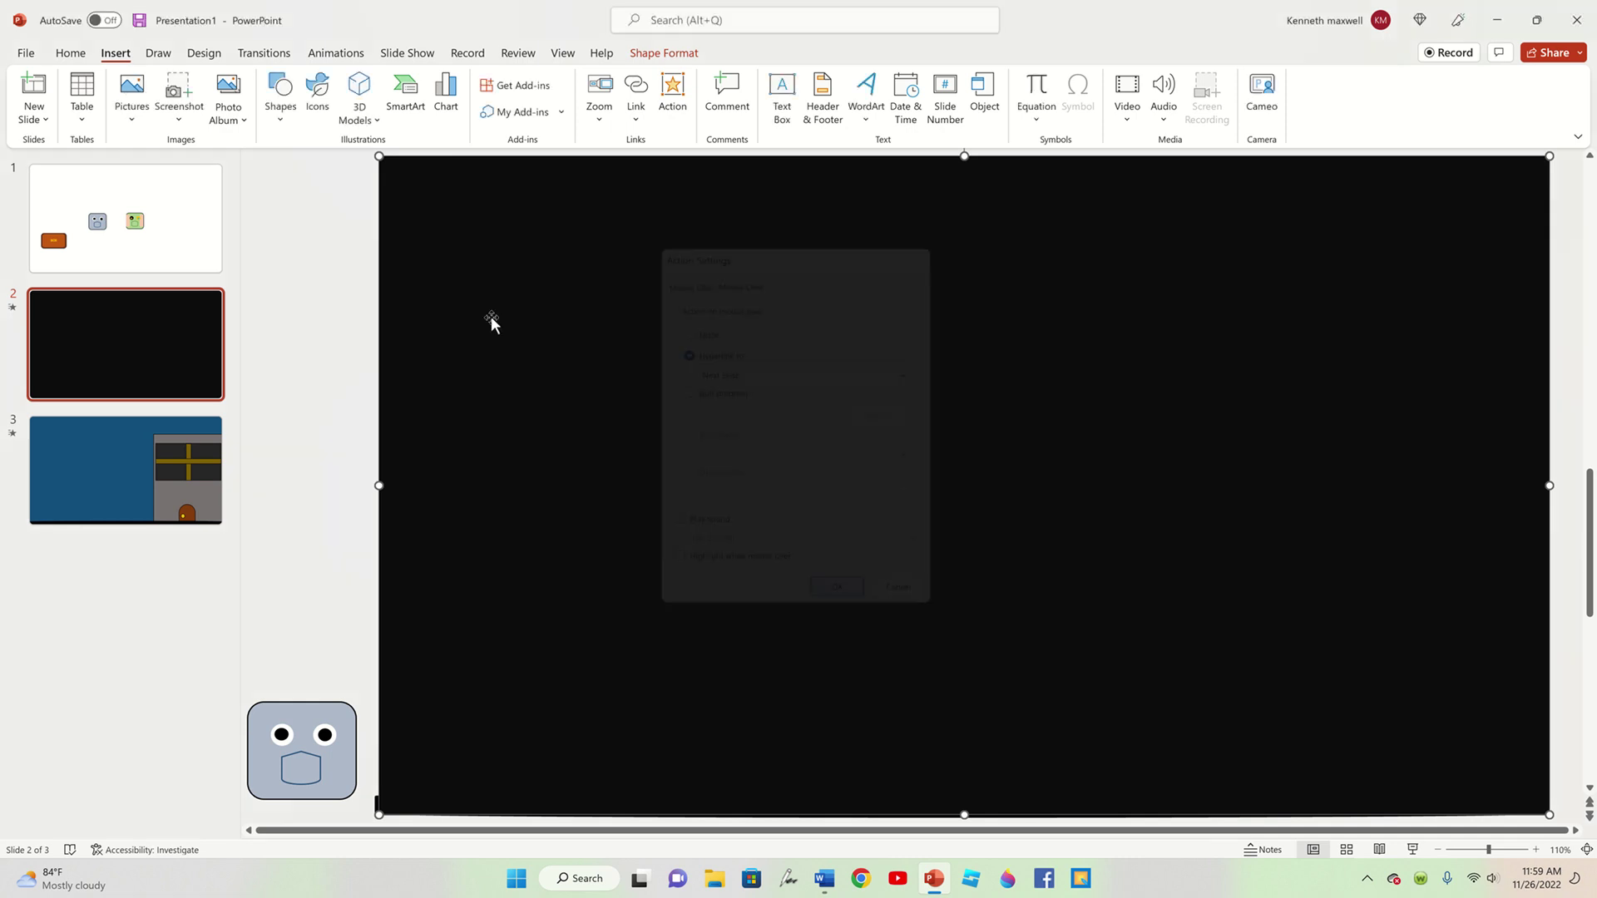
{"action": "left_click", "coordinate": [408, 53]}
{"action": "left_click", "coordinate": [98, 98]}
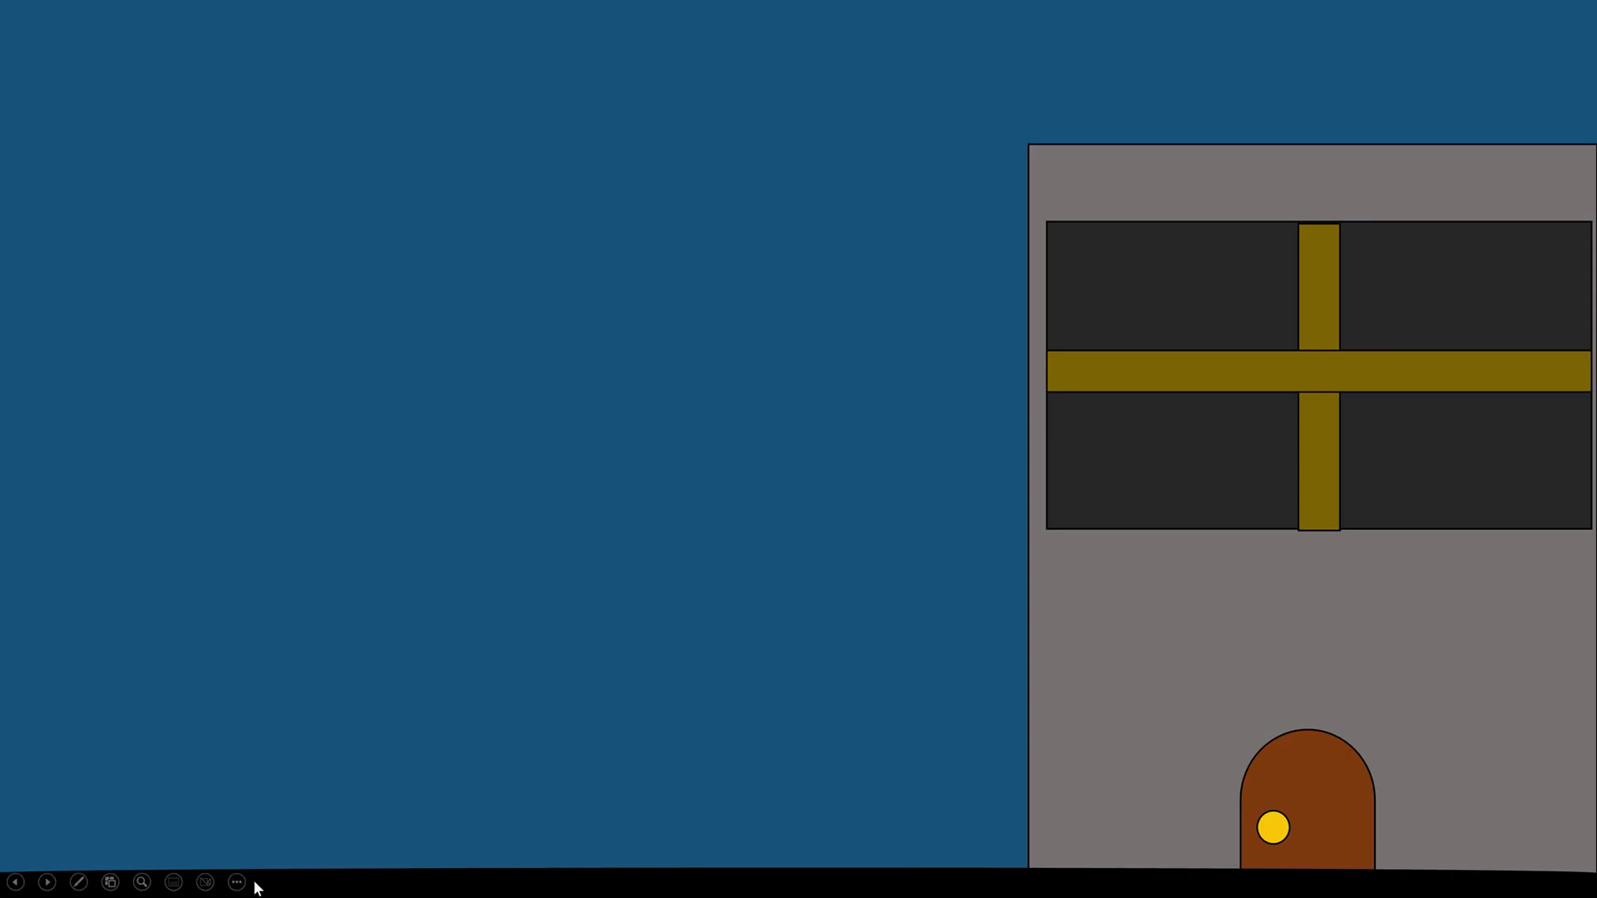
- End the slide show and delete the stray placement on the slide
{"action": "left_click", "coordinate": [237, 881]}
{"action": "left_click", "coordinate": [208, 843]}
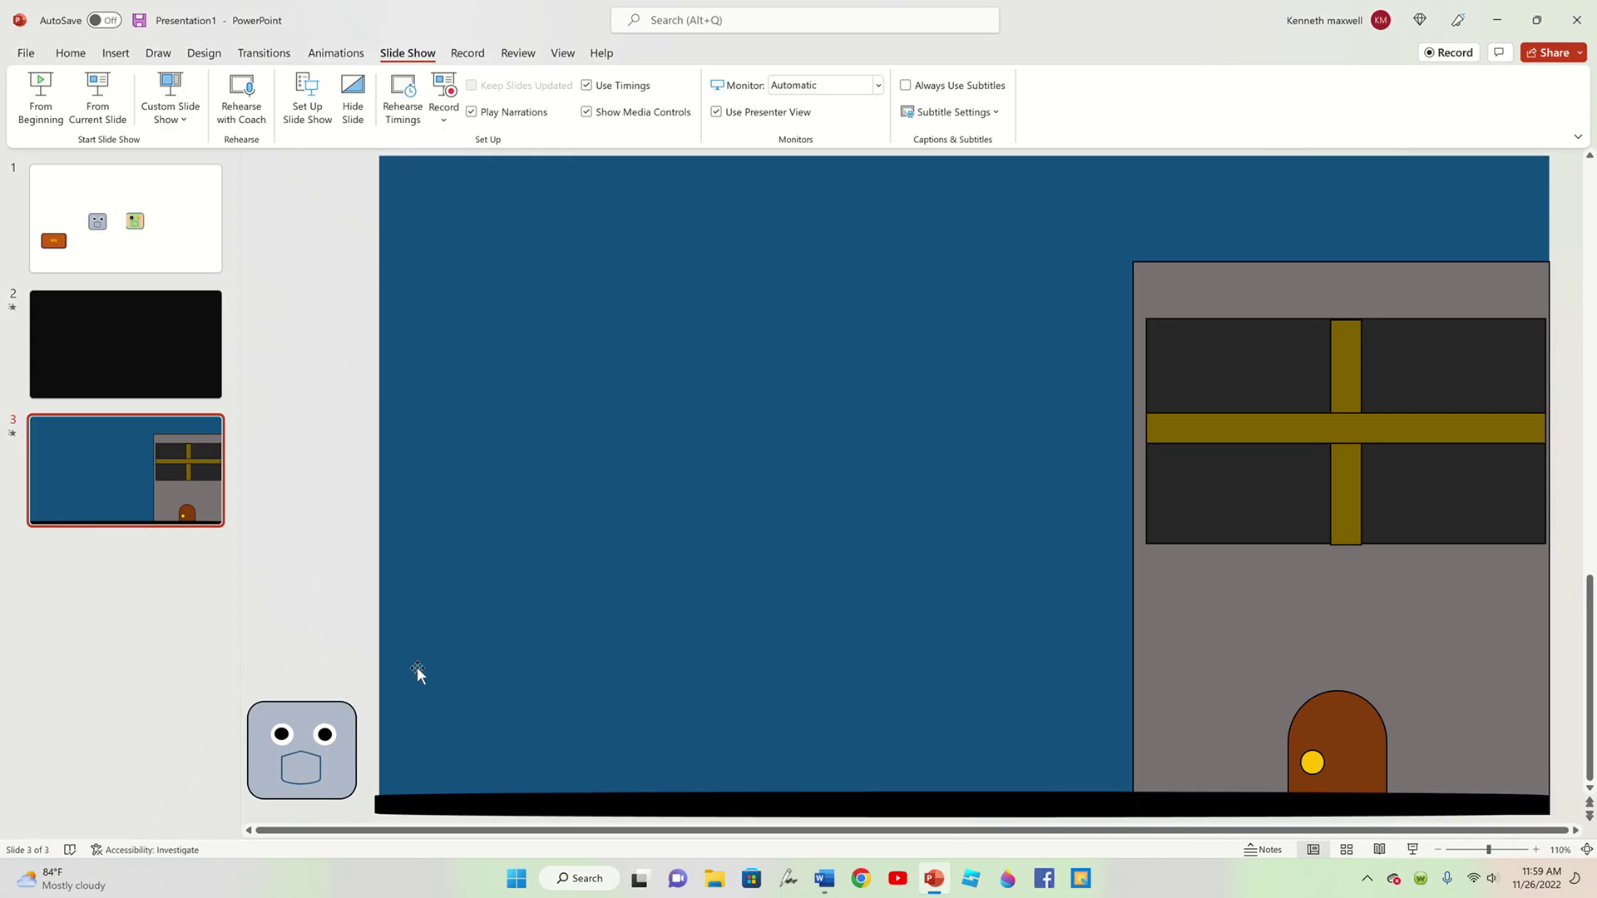
{"action": "left_click_drag", "start_coordinate": [341, 738], "coordinate": [588, 707]}
{"action": "key", "text": "Delete"}
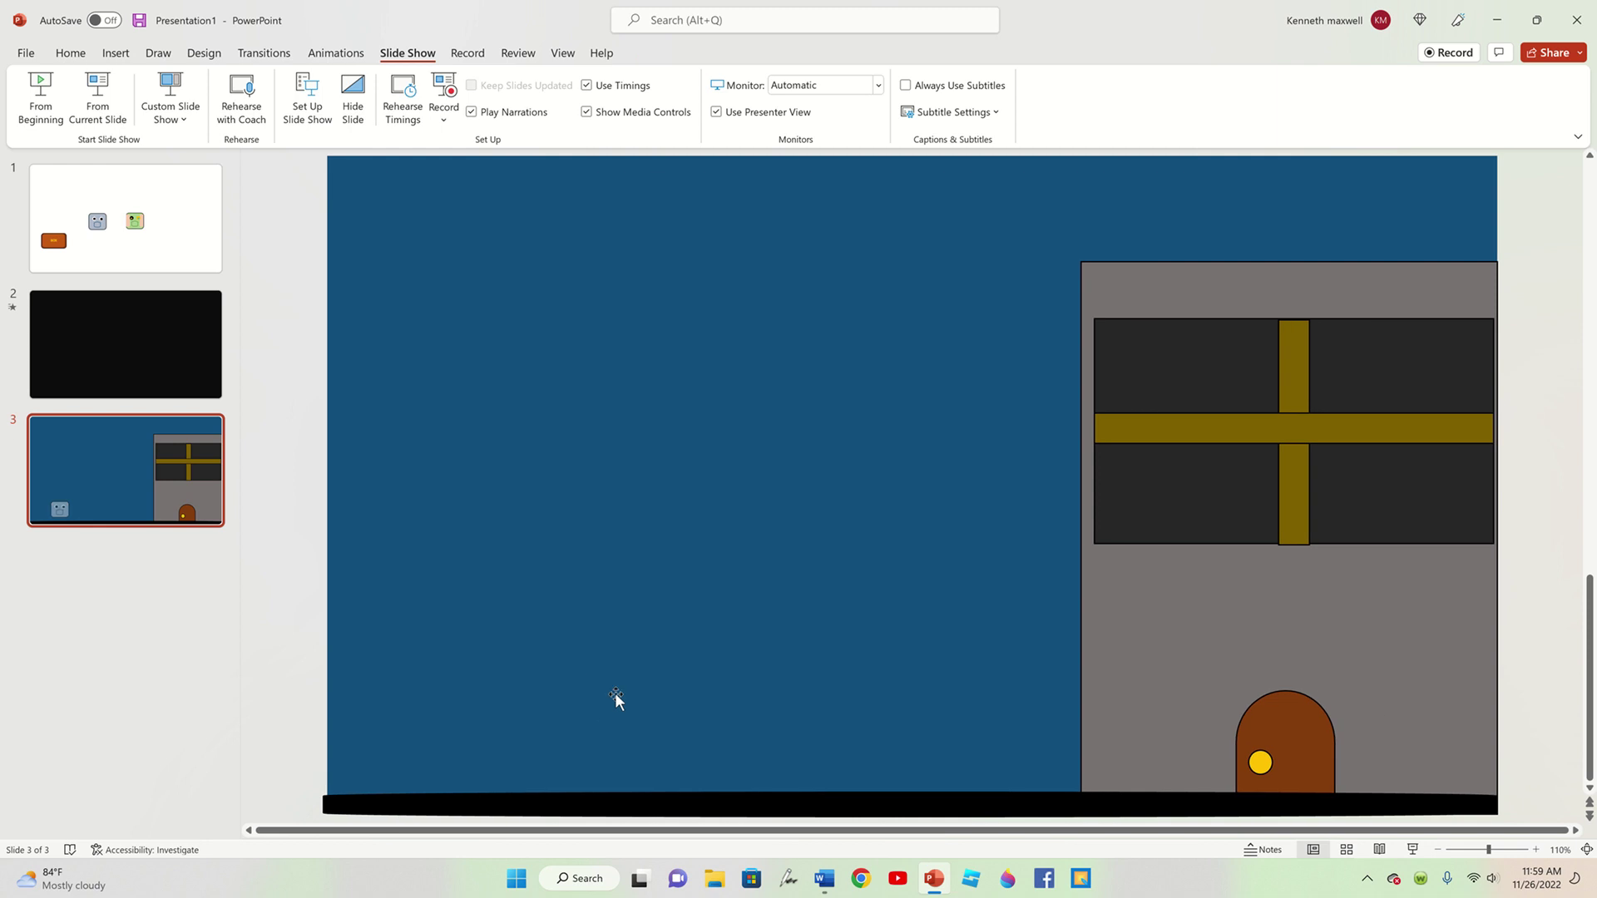
- Copy the green robot from slide 1 and return to the door slide 3
{"action": "left_click", "coordinate": [60, 222]}
{"action": "left_click_drag", "start_coordinate": [798, 432], "coordinate": [1039, 582]}
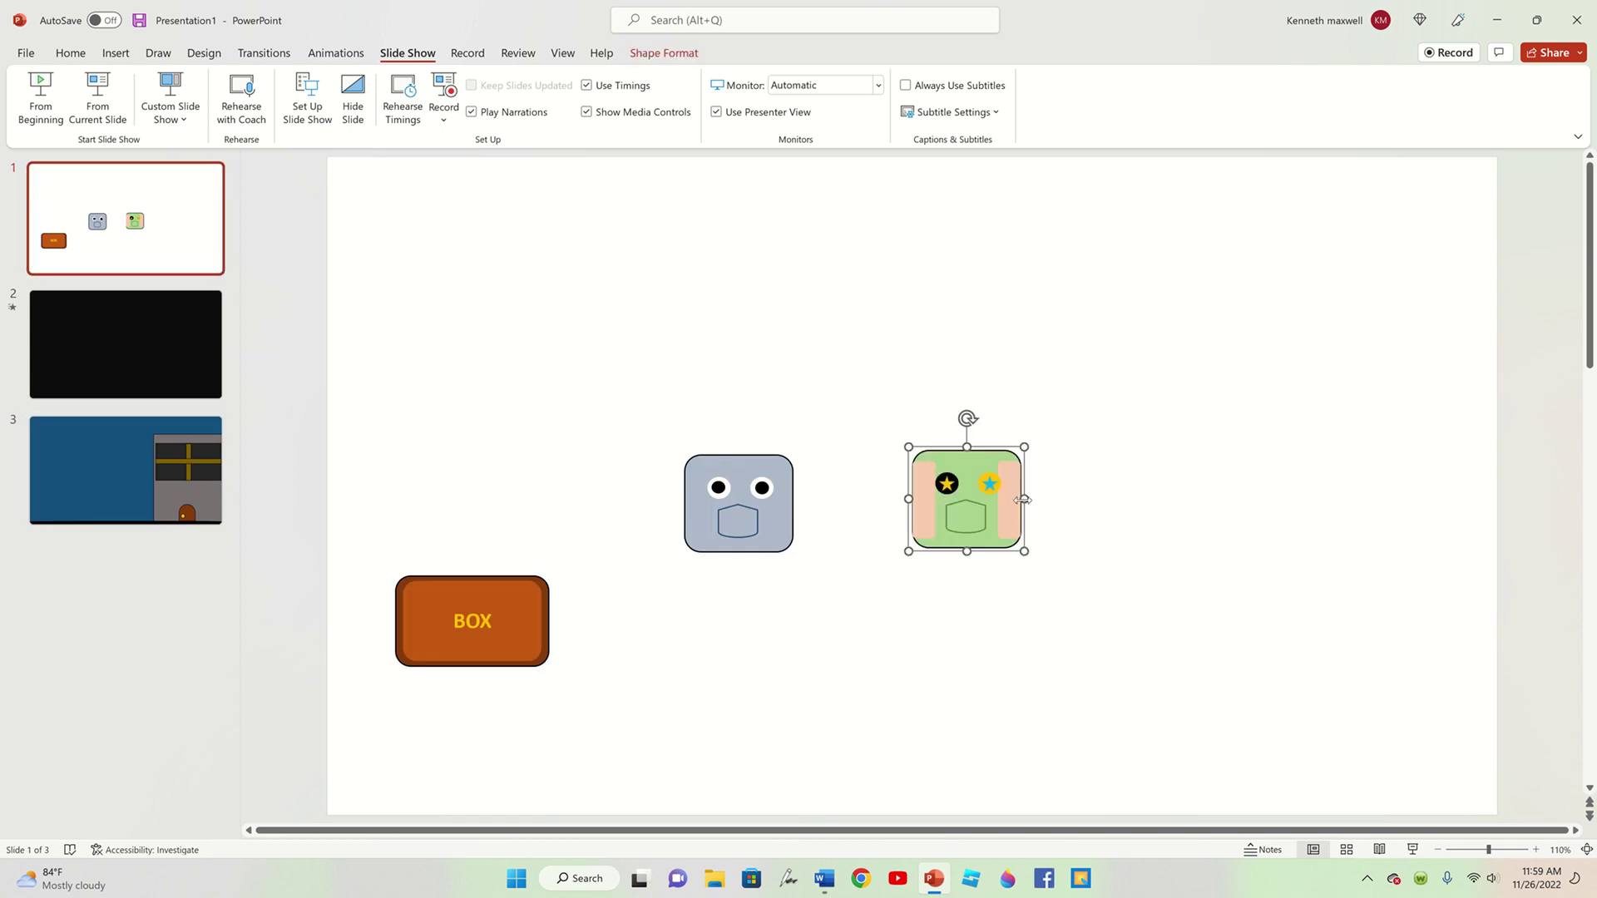
{"action": "right_click", "coordinate": [1023, 499]}
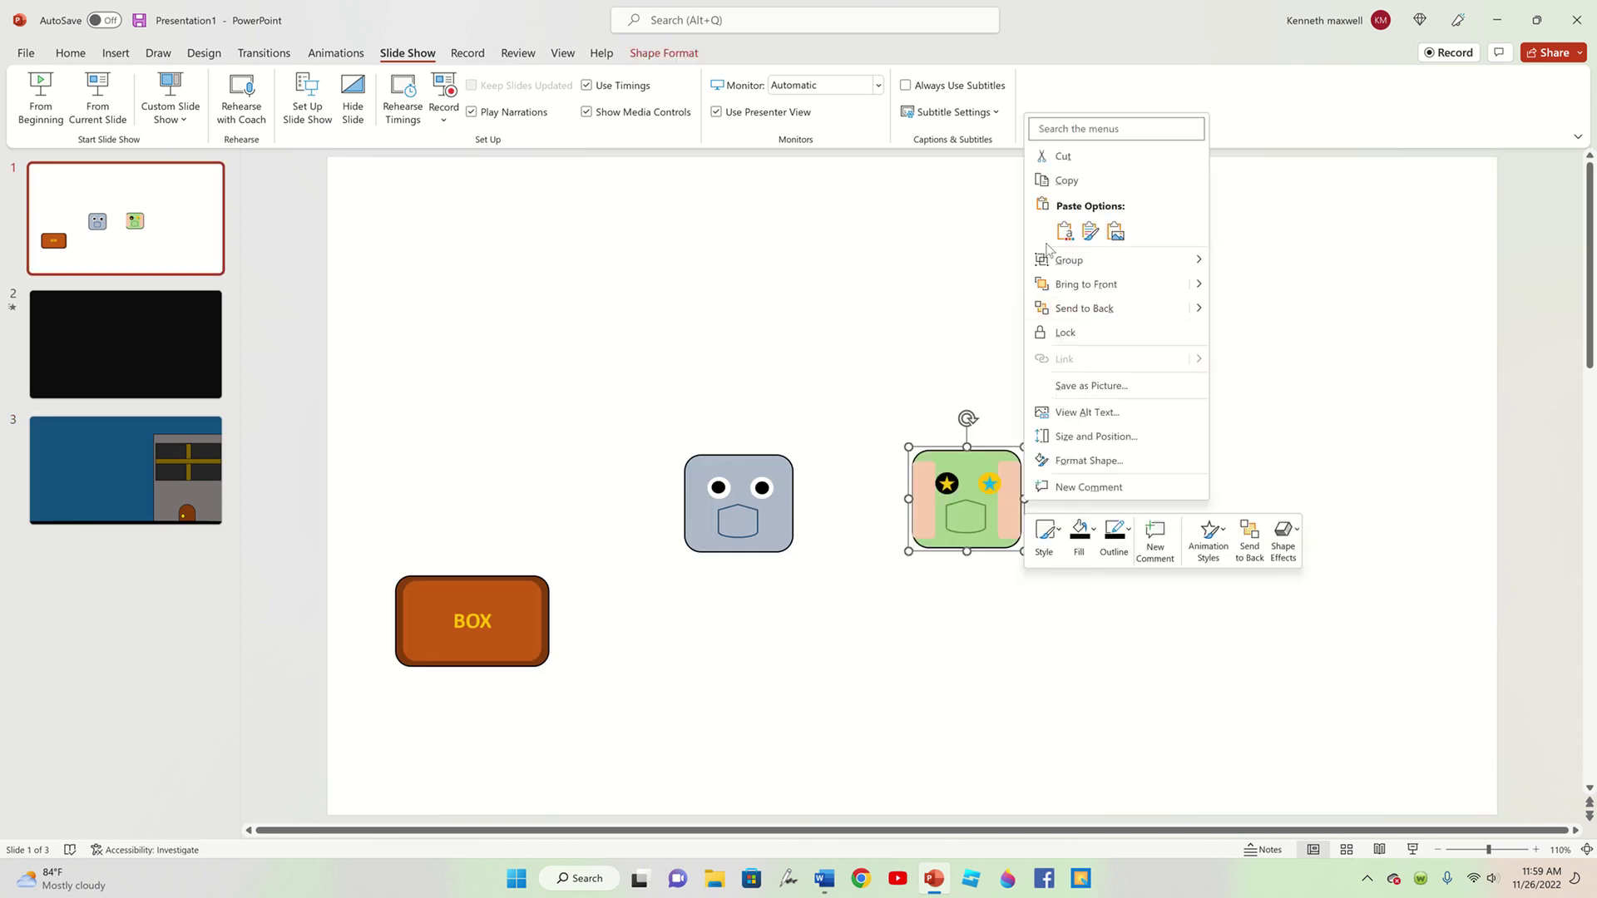
{"action": "left_click", "coordinate": [1091, 182]}
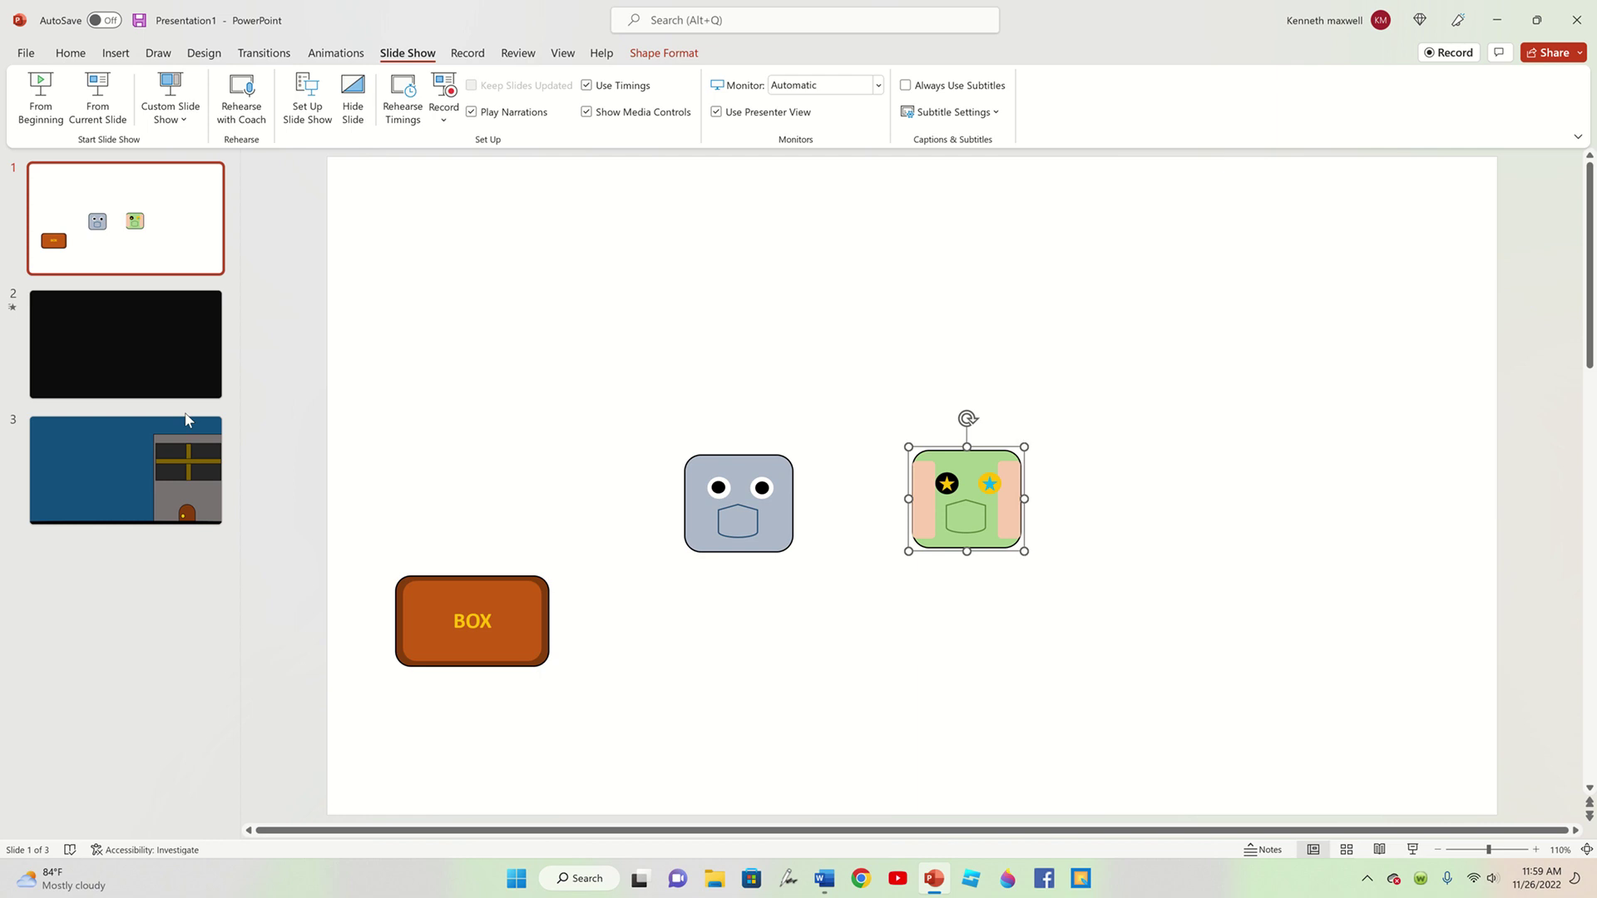
{"action": "left_click", "coordinate": [97, 475]}
{"action": "left_click", "coordinate": [96, 473]}
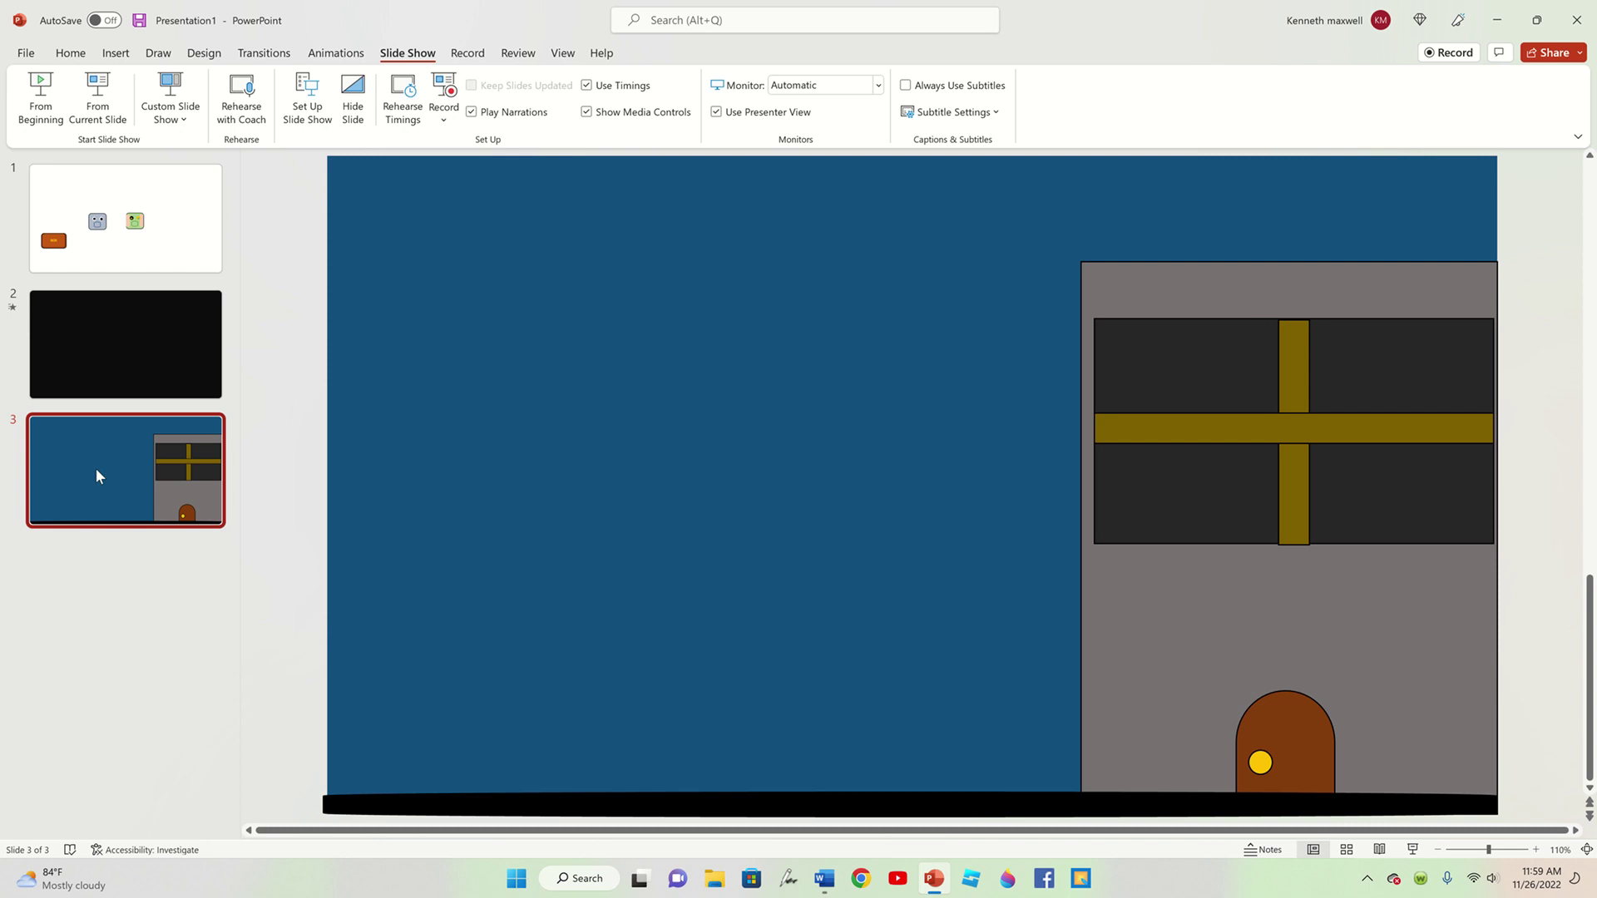
- Paste the green robot onto the door slide and duplicate it into a row of four
{"action": "key", "text": "ctrl+v"}
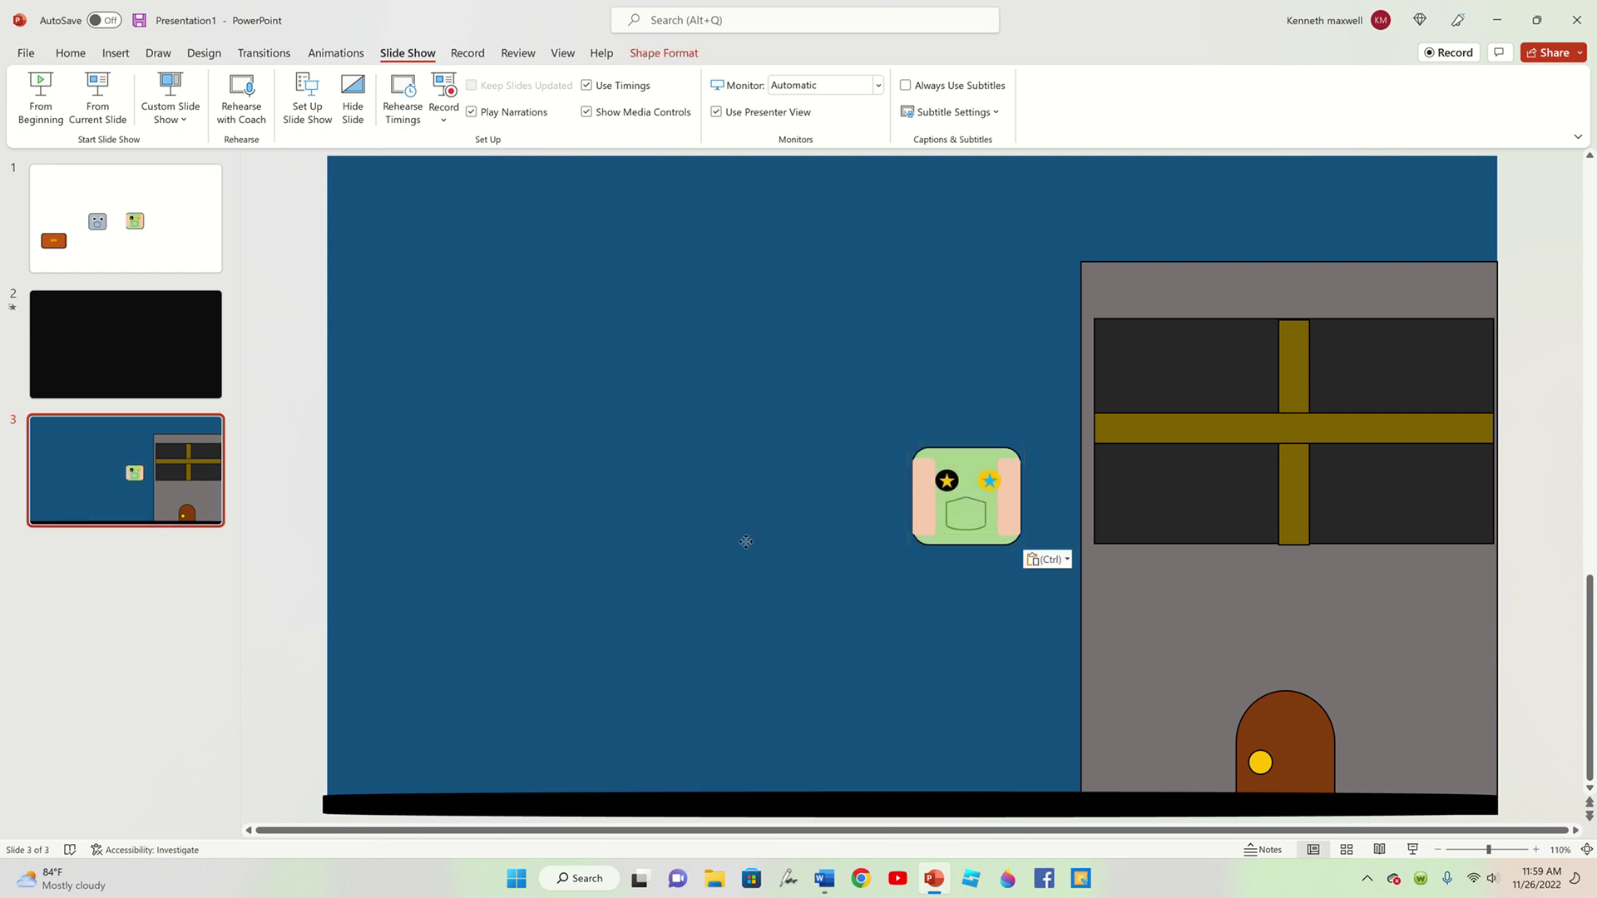
{"action": "left_click_drag", "start_coordinate": [942, 526], "coordinate": [734, 540]}
{"action": "key", "text": "ctrl+v"}
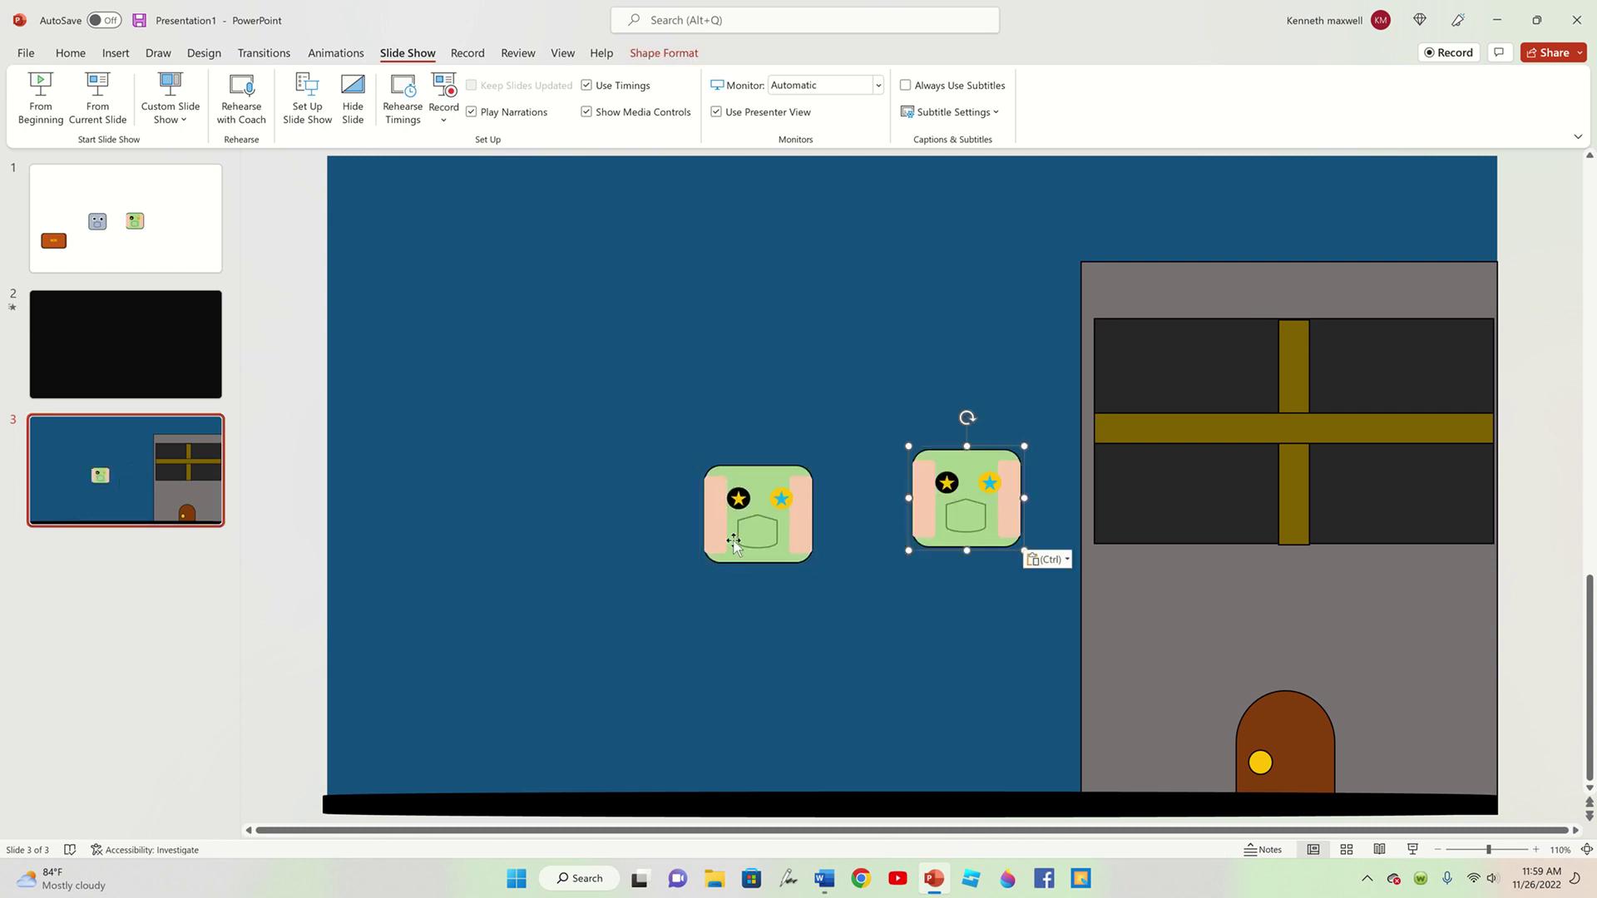
{"action": "left_click_drag", "start_coordinate": [977, 536], "coordinate": [682, 553]}
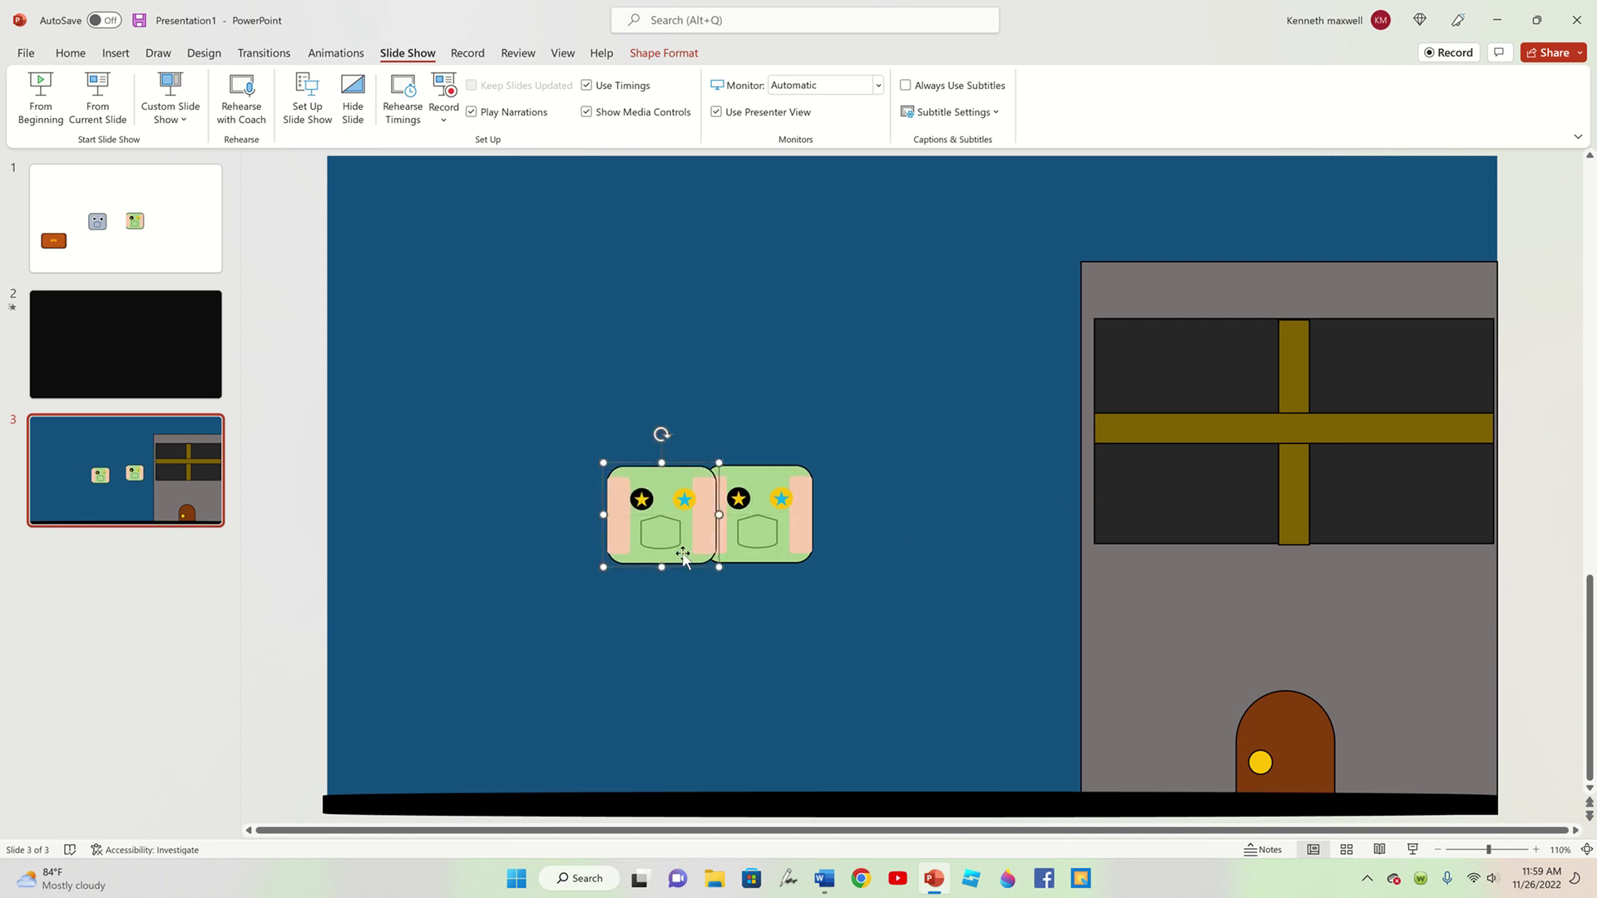
{"action": "left_click", "coordinate": [496, 418]}
{"action": "left_click_drag", "start_coordinate": [280, 342], "coordinate": [985, 651]}
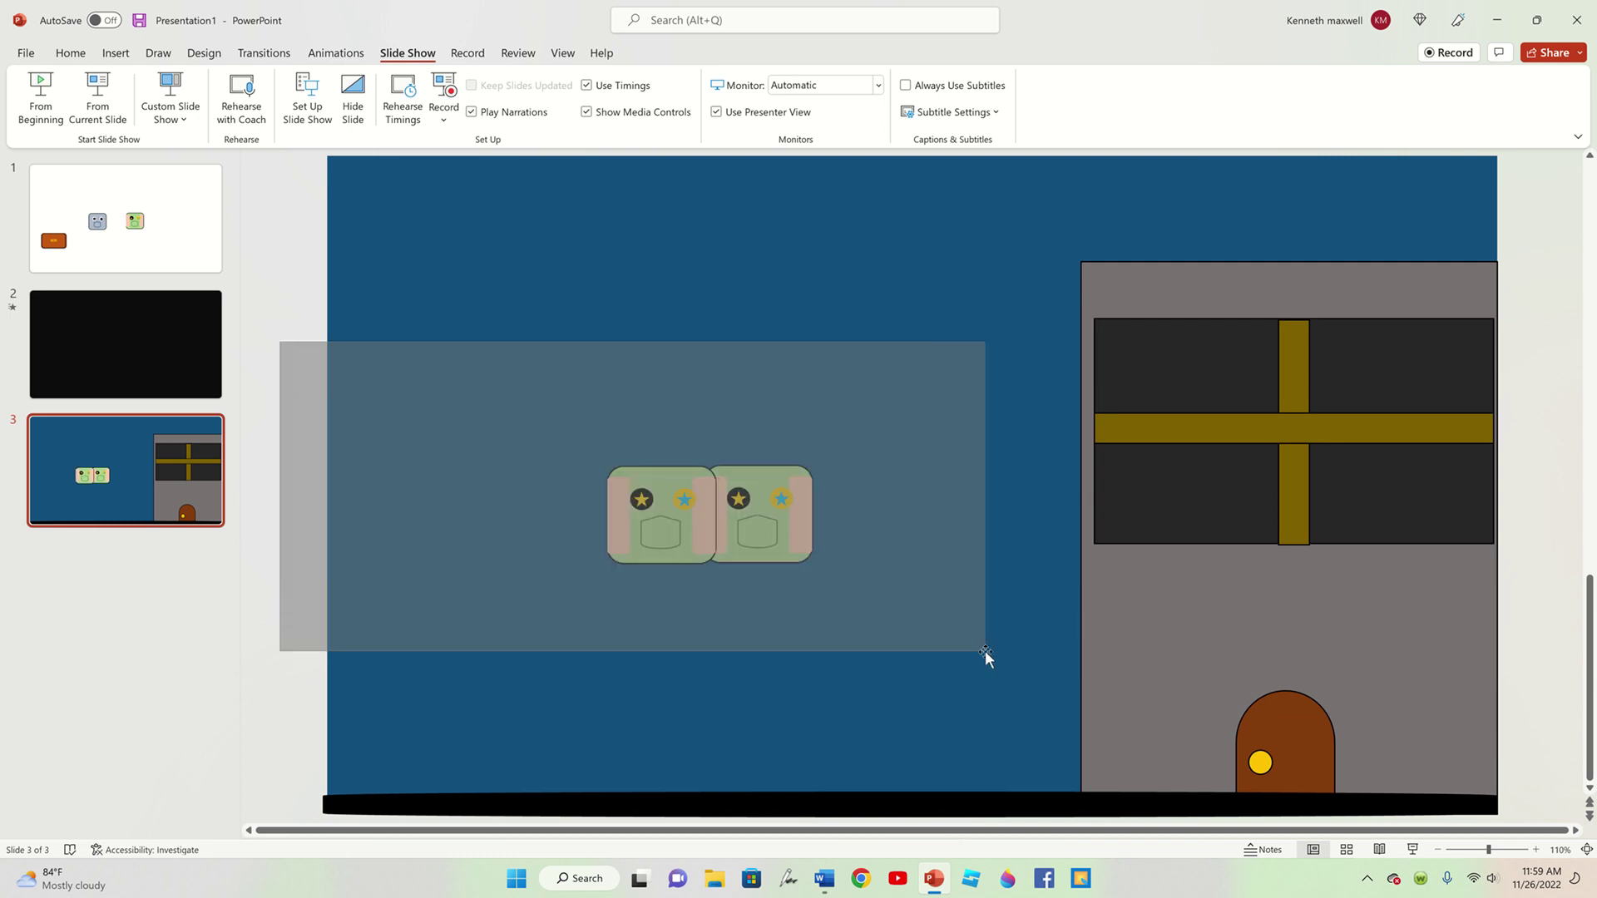
{"action": "key", "text": "ctrl+v"}
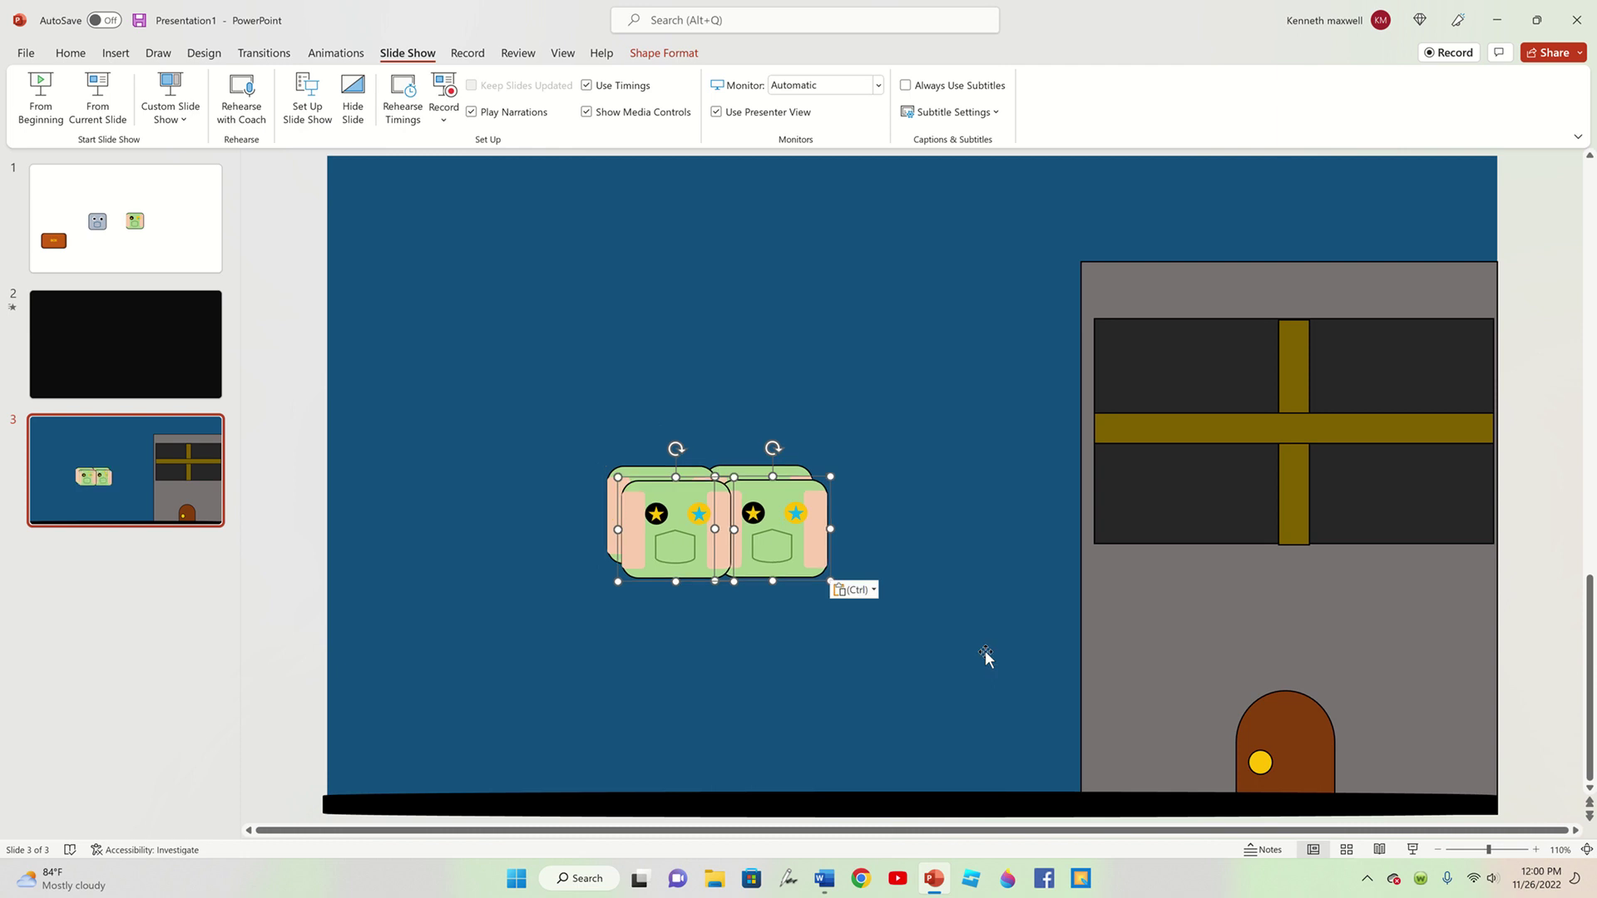
{"action": "mouse_move", "coordinate": [801, 569]}
{"action": "left_mouse_down"}
{"action": "mouse_move", "coordinate": [704, 513]}
{"action": "mouse_move", "coordinate": [574, 567]}
{"action": "left_mouse_up"}
- Group the four robots and move the row onto the ground at bottom-left
{"action": "left_click_drag", "start_coordinate": [291, 413], "coordinate": [947, 616]}
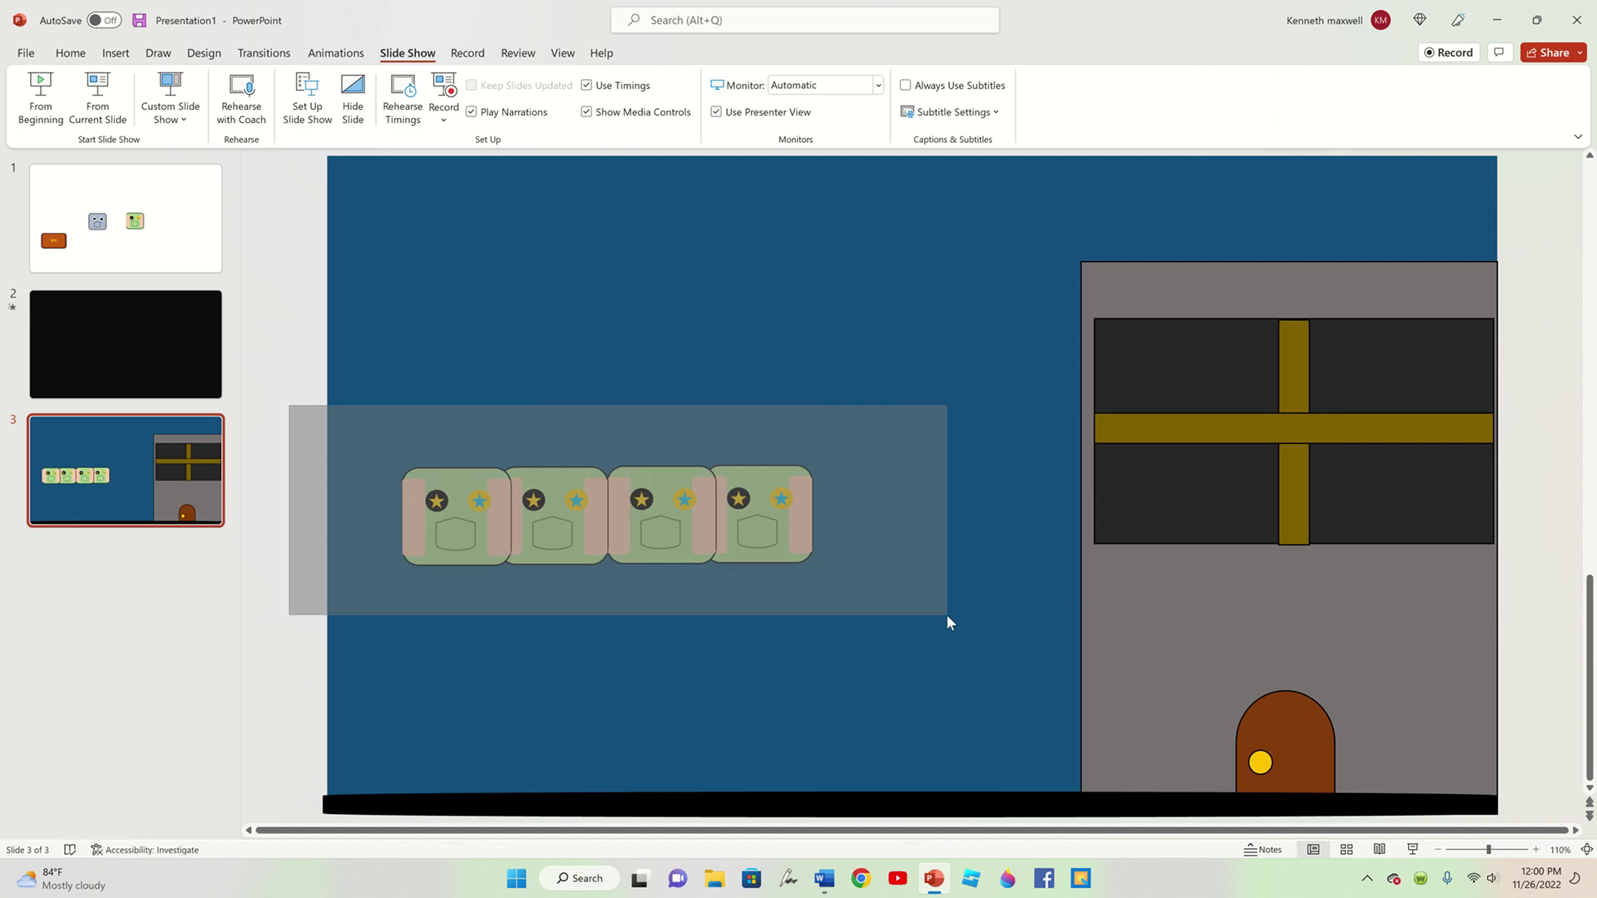
{"action": "key", "text": "ctrl+g"}
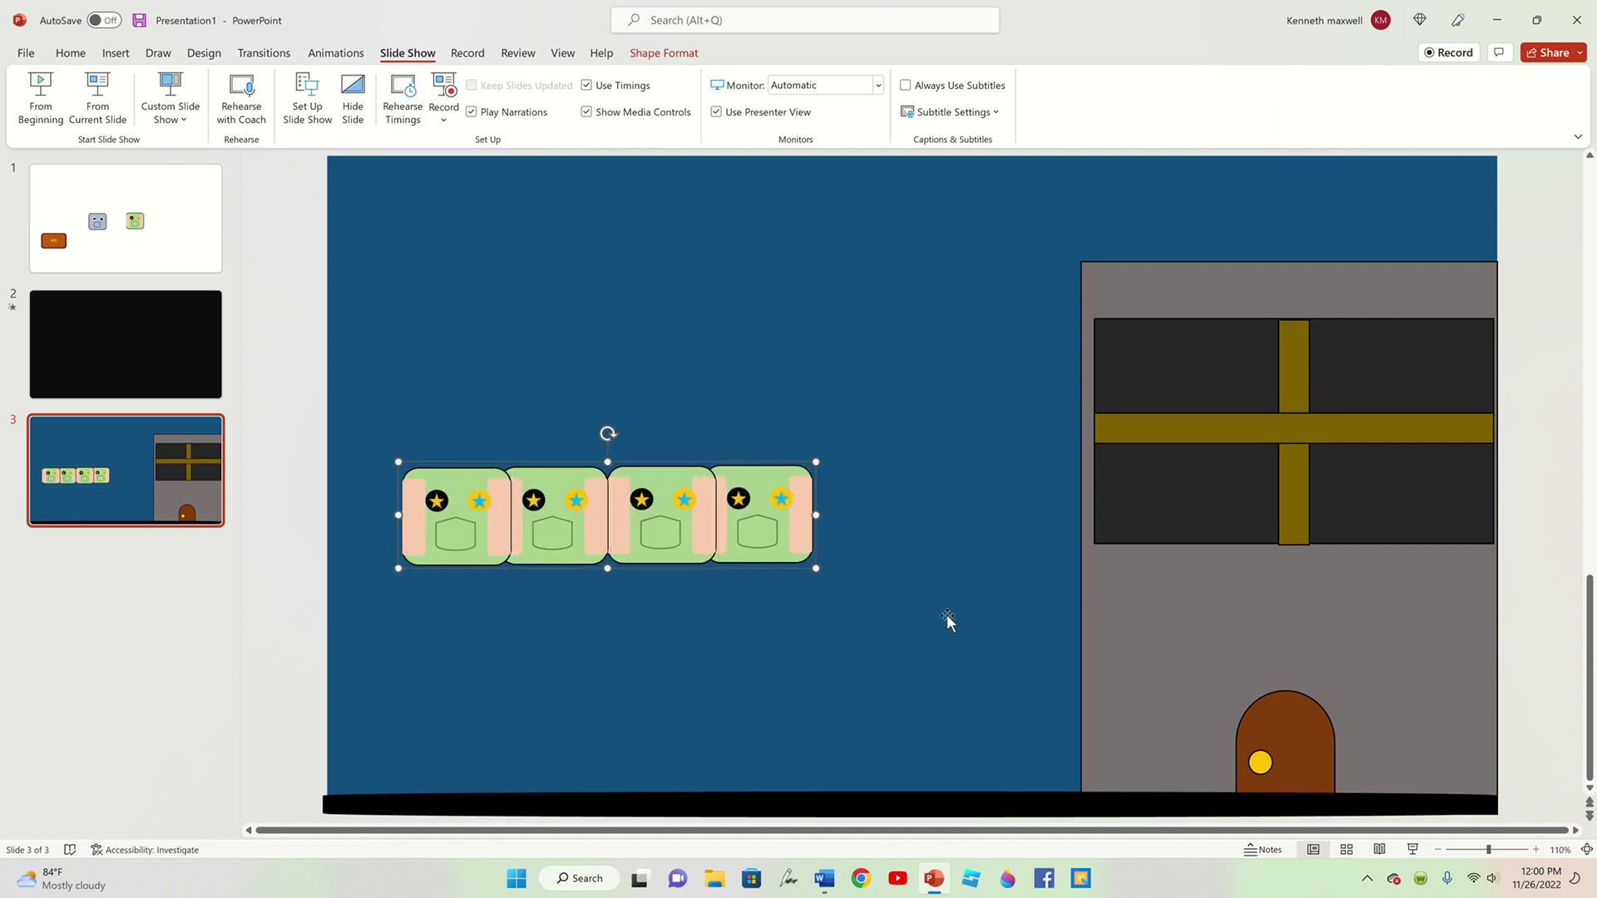
{"action": "mouse_move", "coordinate": [579, 576]}
{"action": "left_mouse_down"}
{"action": "mouse_move", "coordinate": [135, 717]}
{"action": "mouse_move", "coordinate": [487, 752]}
{"action": "mouse_move", "coordinate": [798, 720]}
{"action": "mouse_move", "coordinate": [688, 753]}
{"action": "mouse_move", "coordinate": [751, 757]}
{"action": "left_mouse_up"}
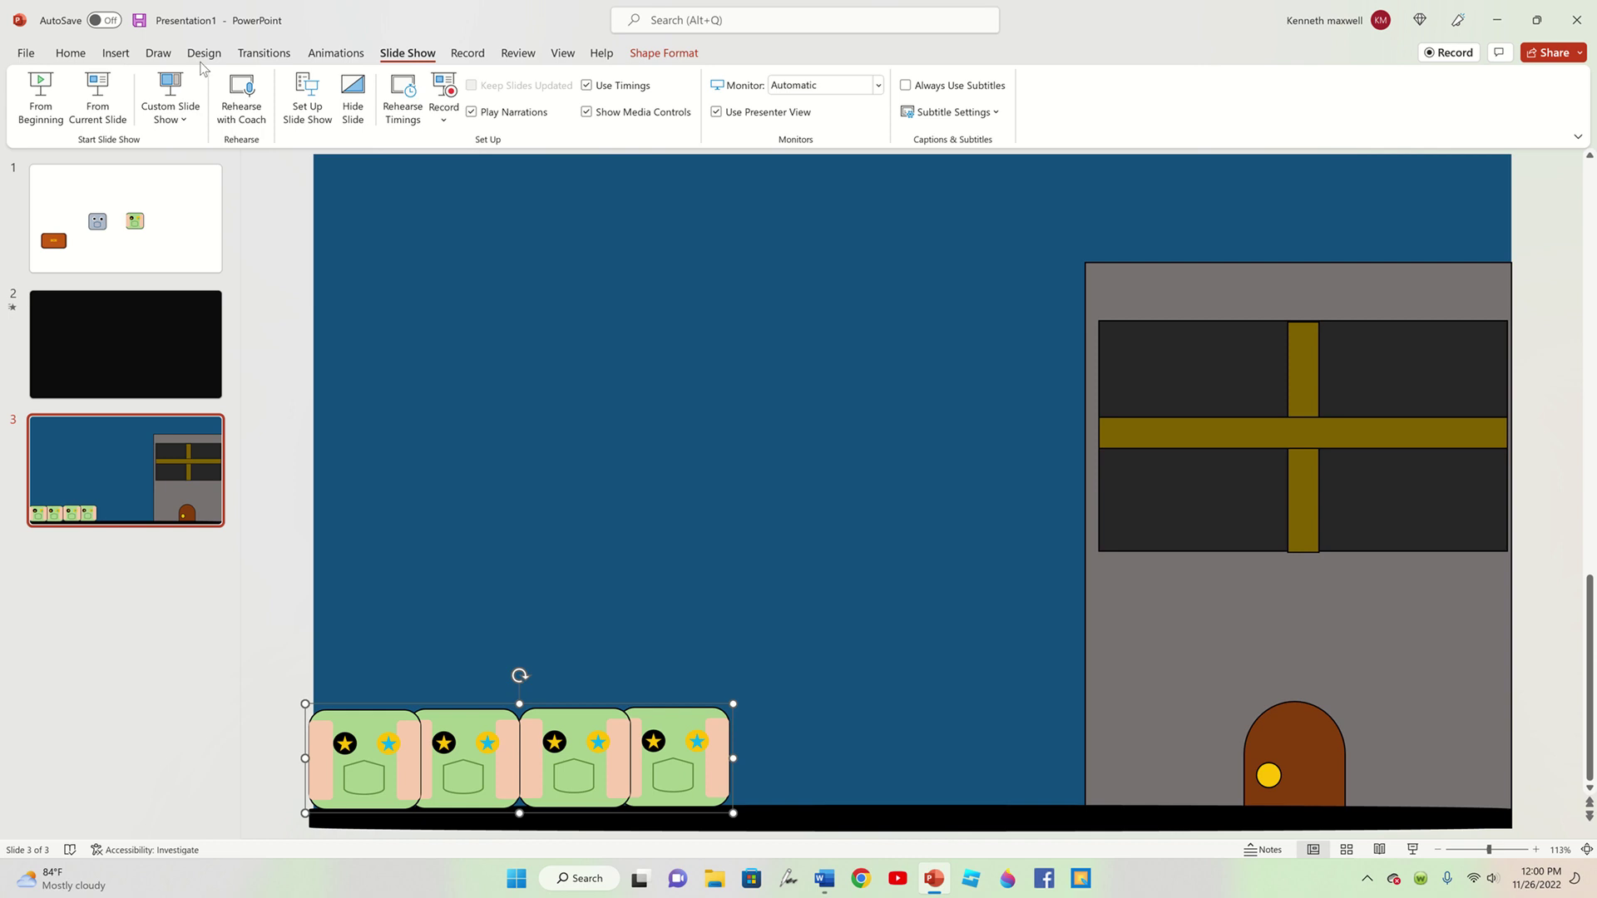
- Give the robot group an Appear entrance animation
{"action": "left_click", "coordinate": [335, 53]}
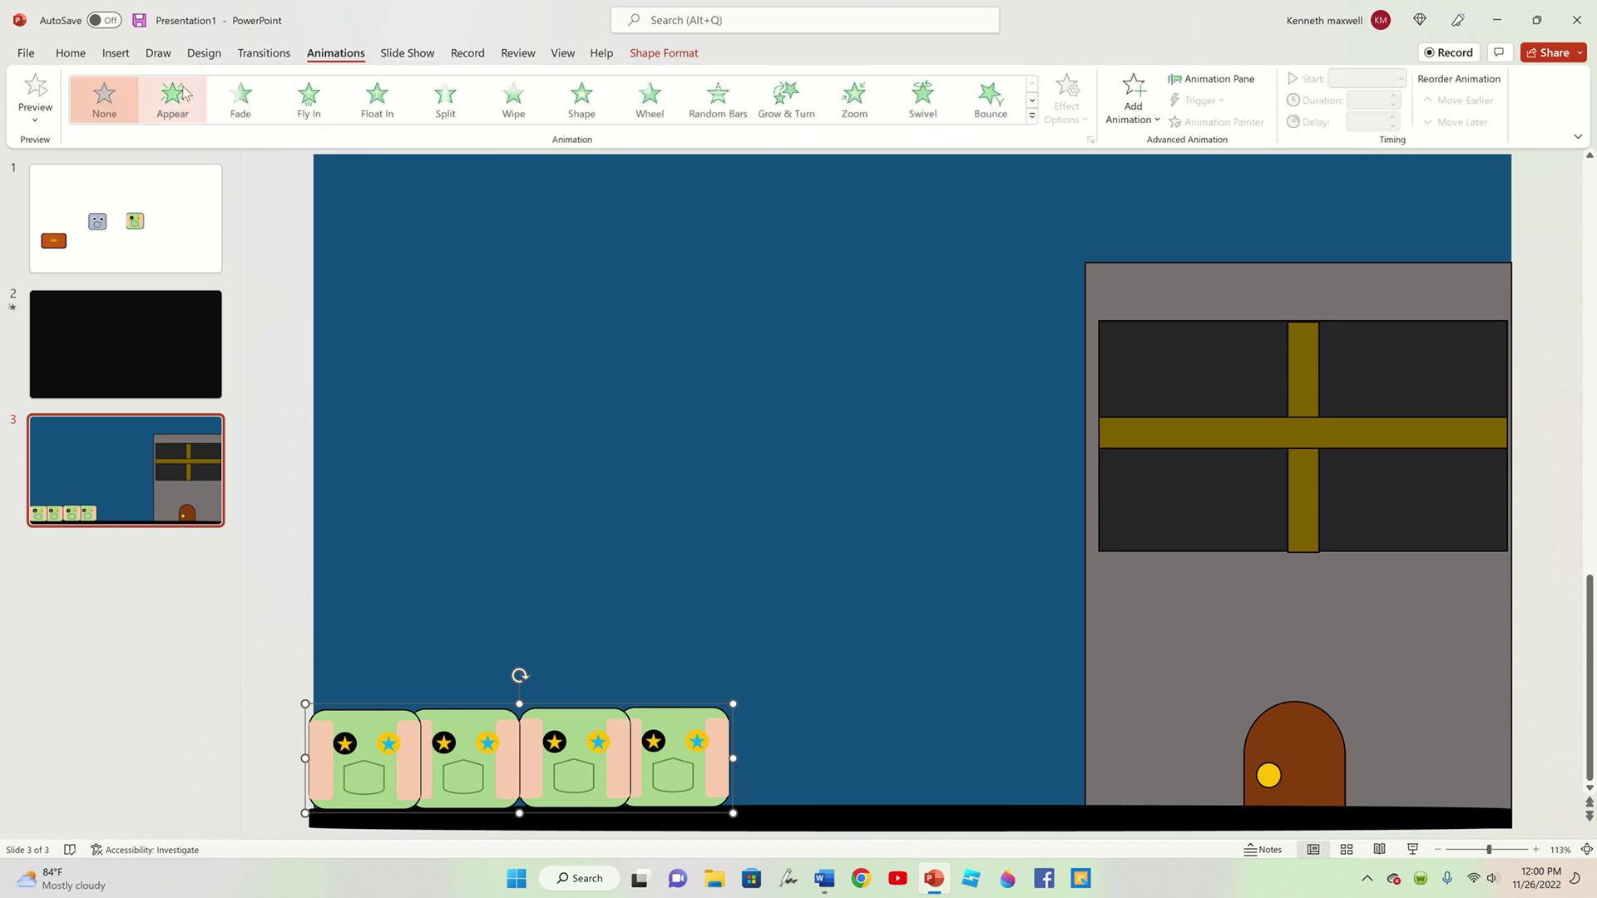
{"action": "left_click", "coordinate": [185, 93]}
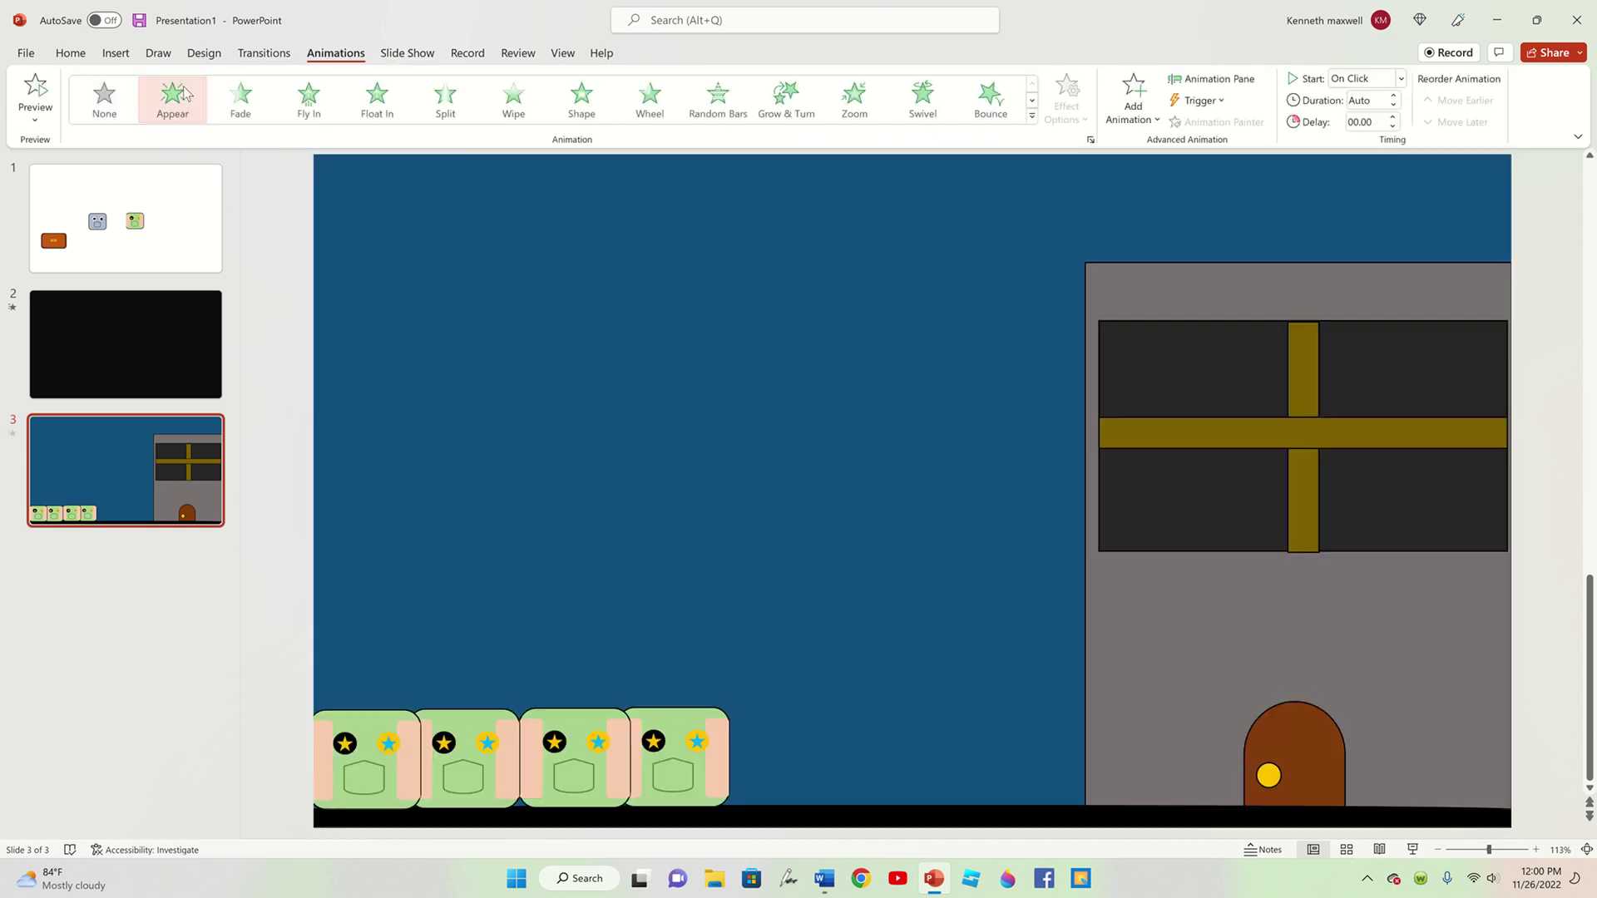
{"action": "left_click", "coordinate": [499, 717]}
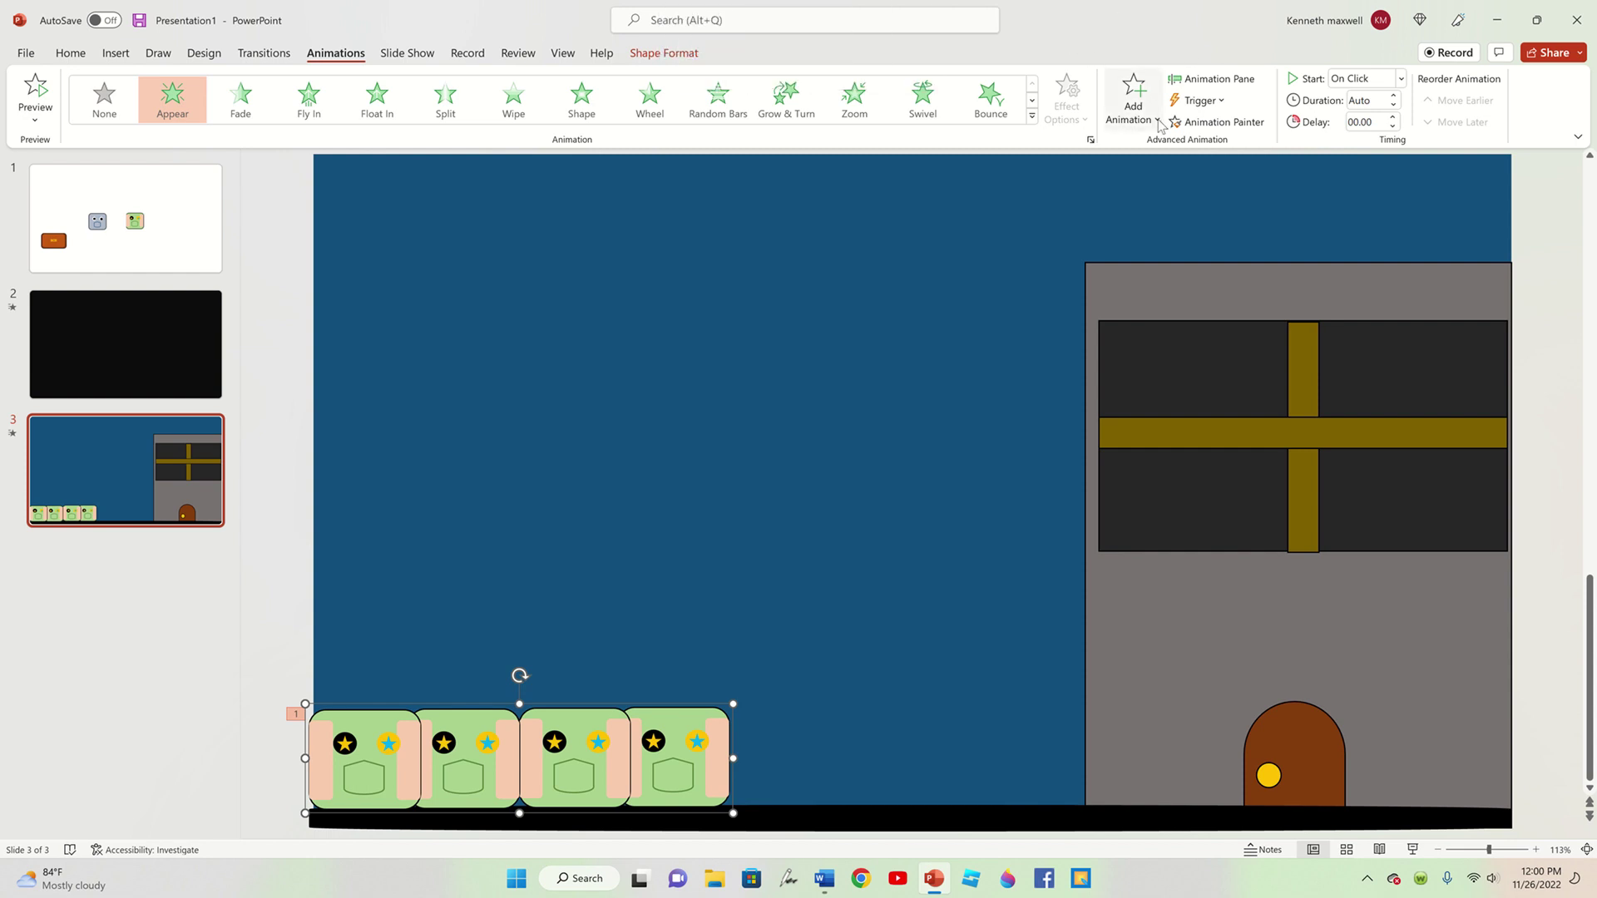
- Add a 2-second custom motion path drawn from the robots over to the brown door
{"action": "left_click", "coordinate": [1118, 104]}
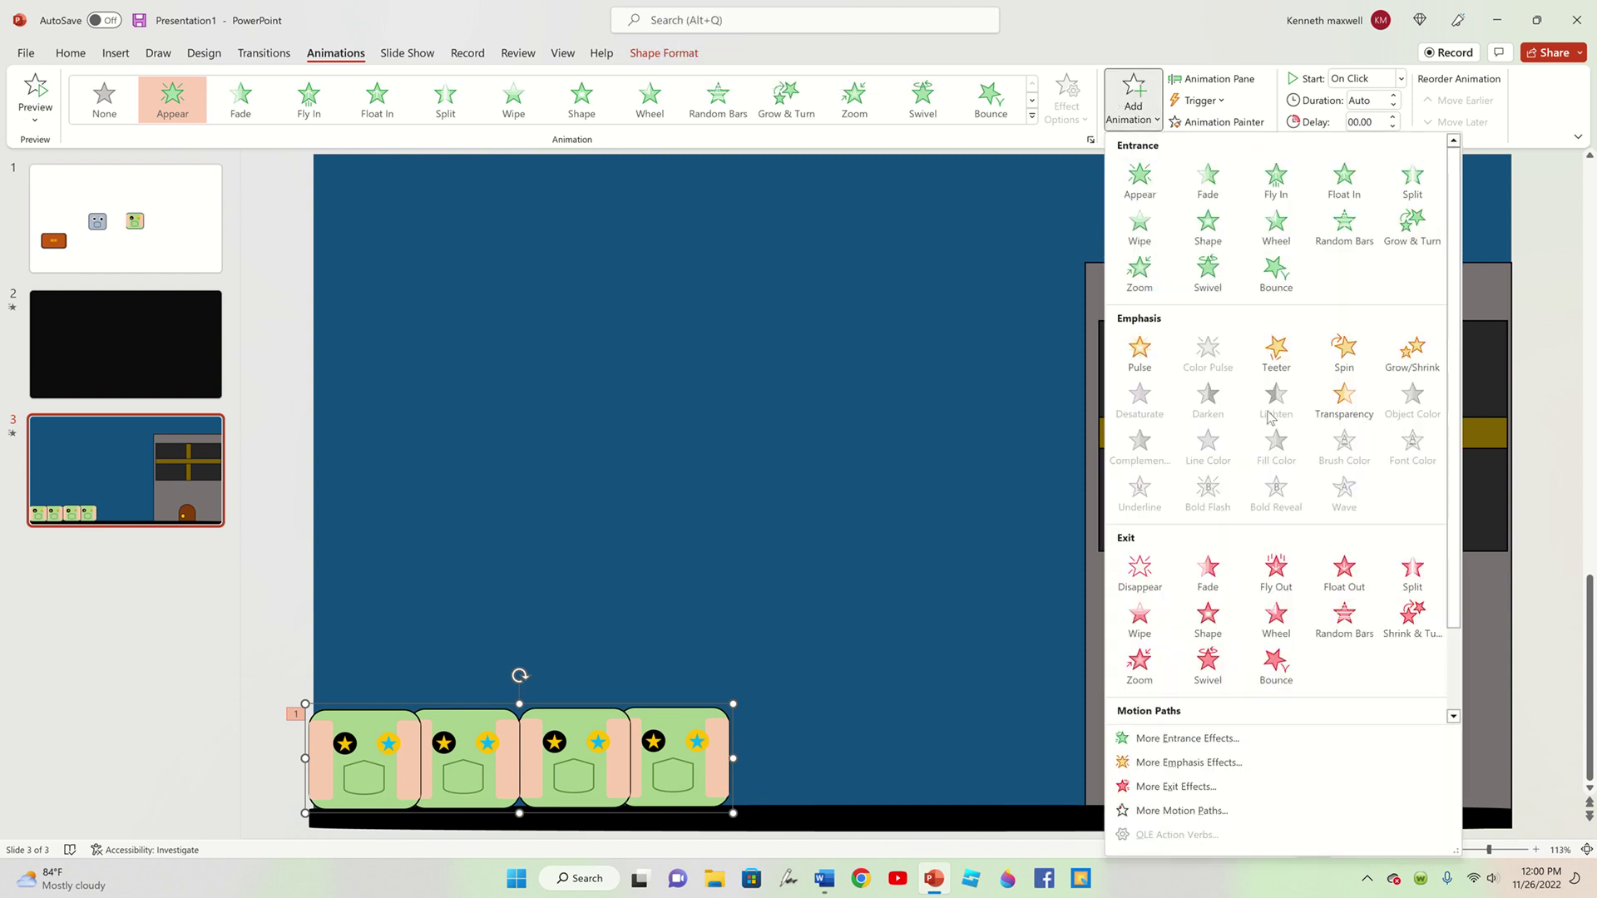
{"action": "scroll", "coordinate": [1286, 661], "scroll_direction": "down", "scroll_amount": 2}
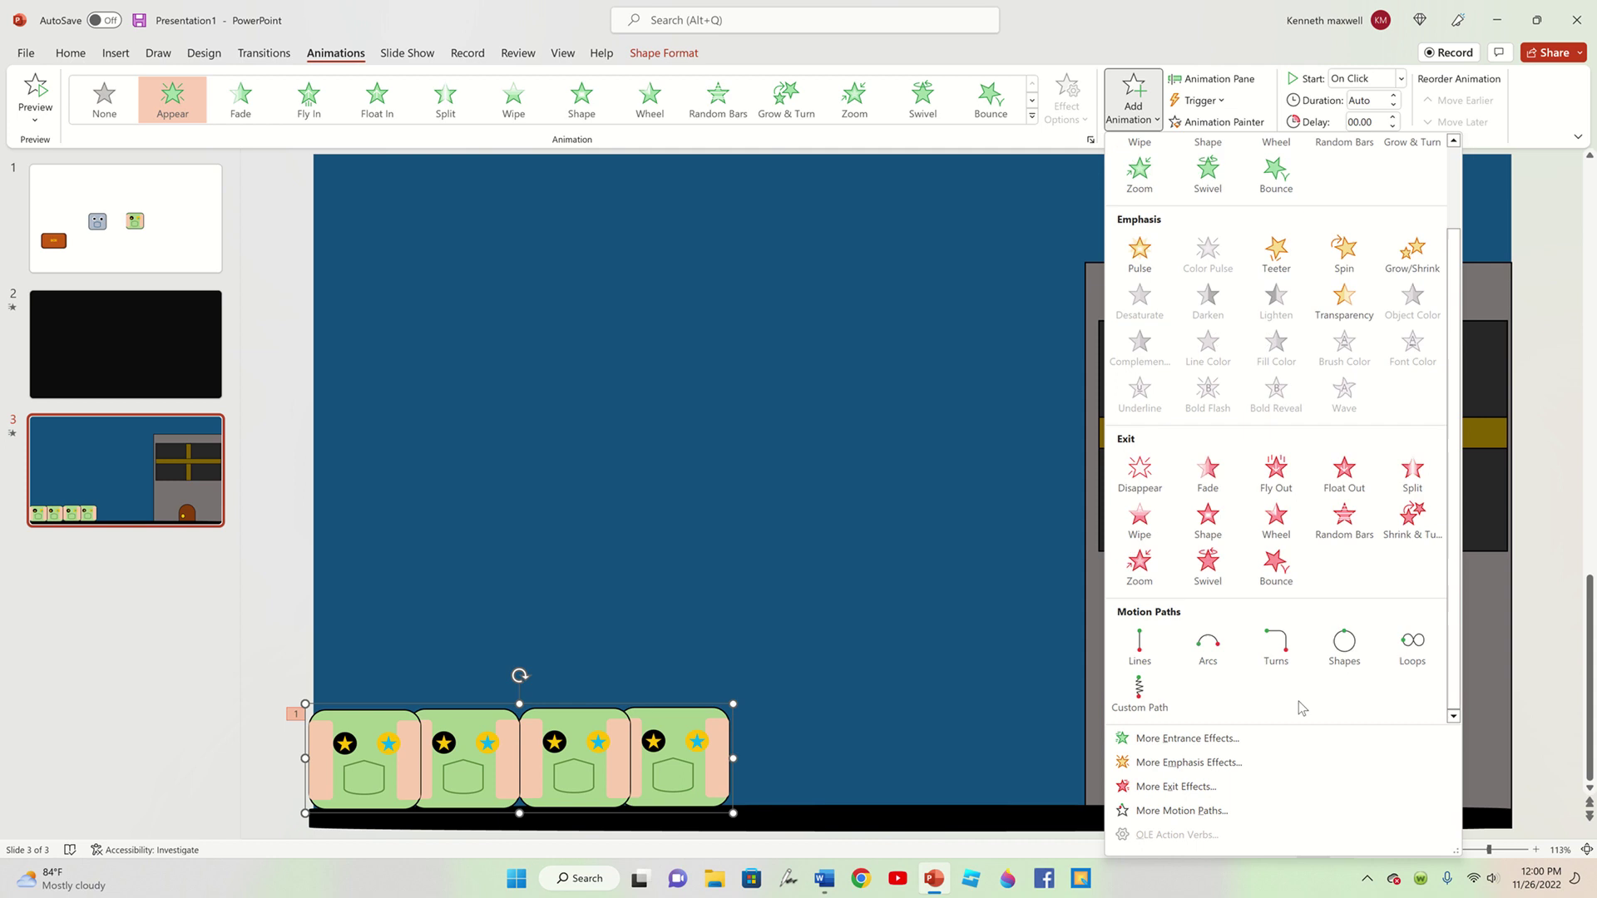
{"action": "left_click", "coordinate": [1154, 702]}
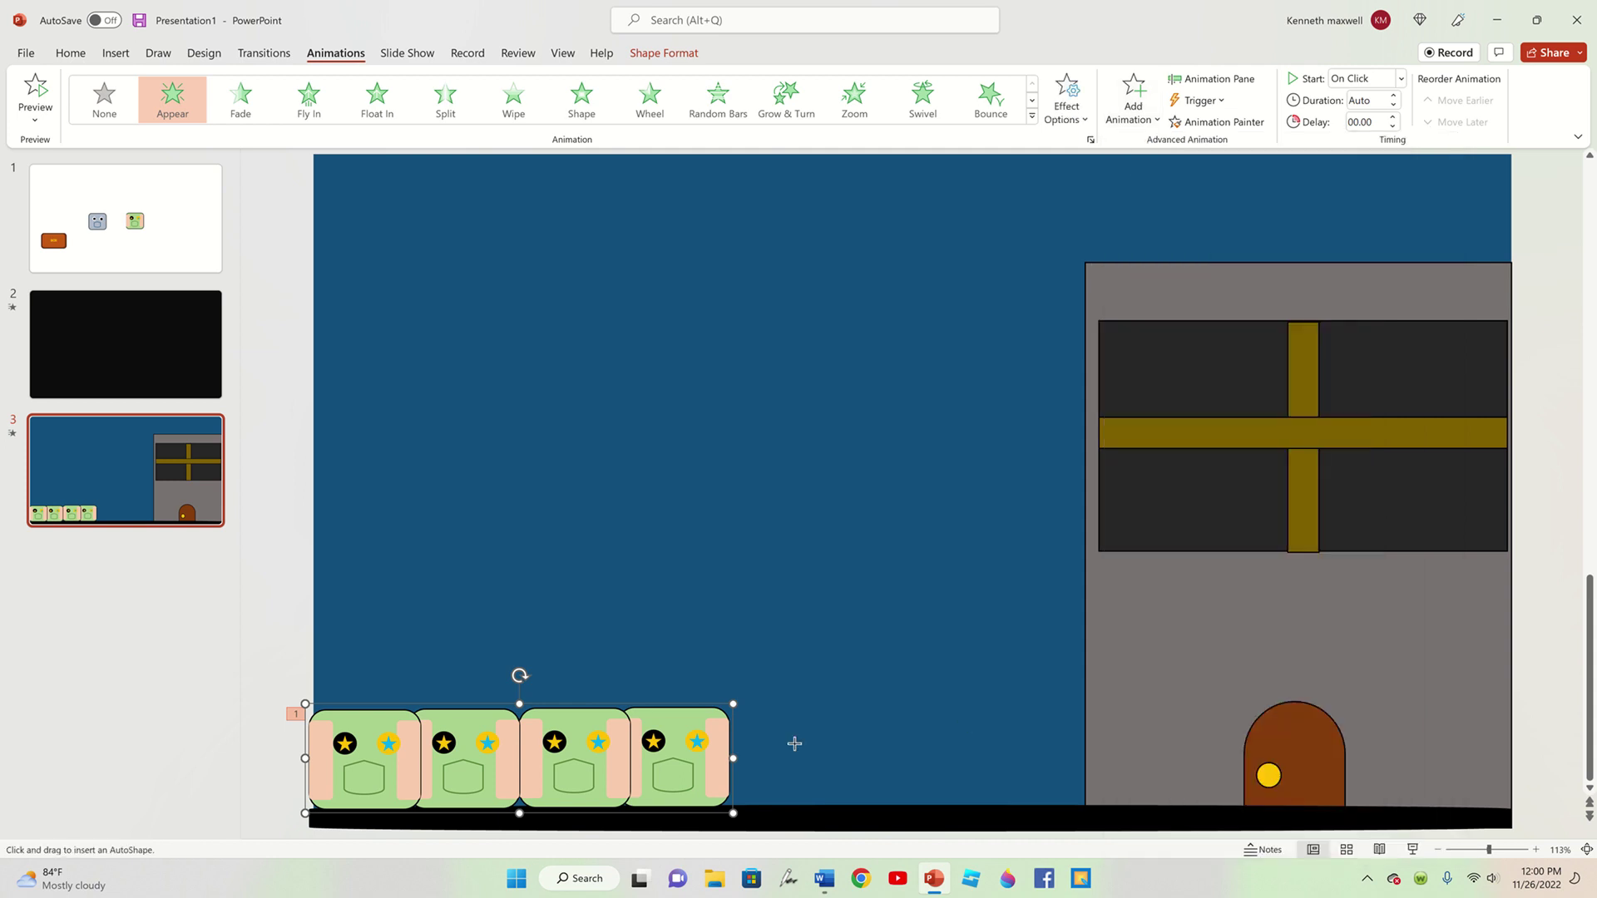
{"action": "left_click", "coordinate": [619, 760]}
{"action": "left_click_drag", "start_coordinate": [1163, 762], "coordinate": [1360, 694]}
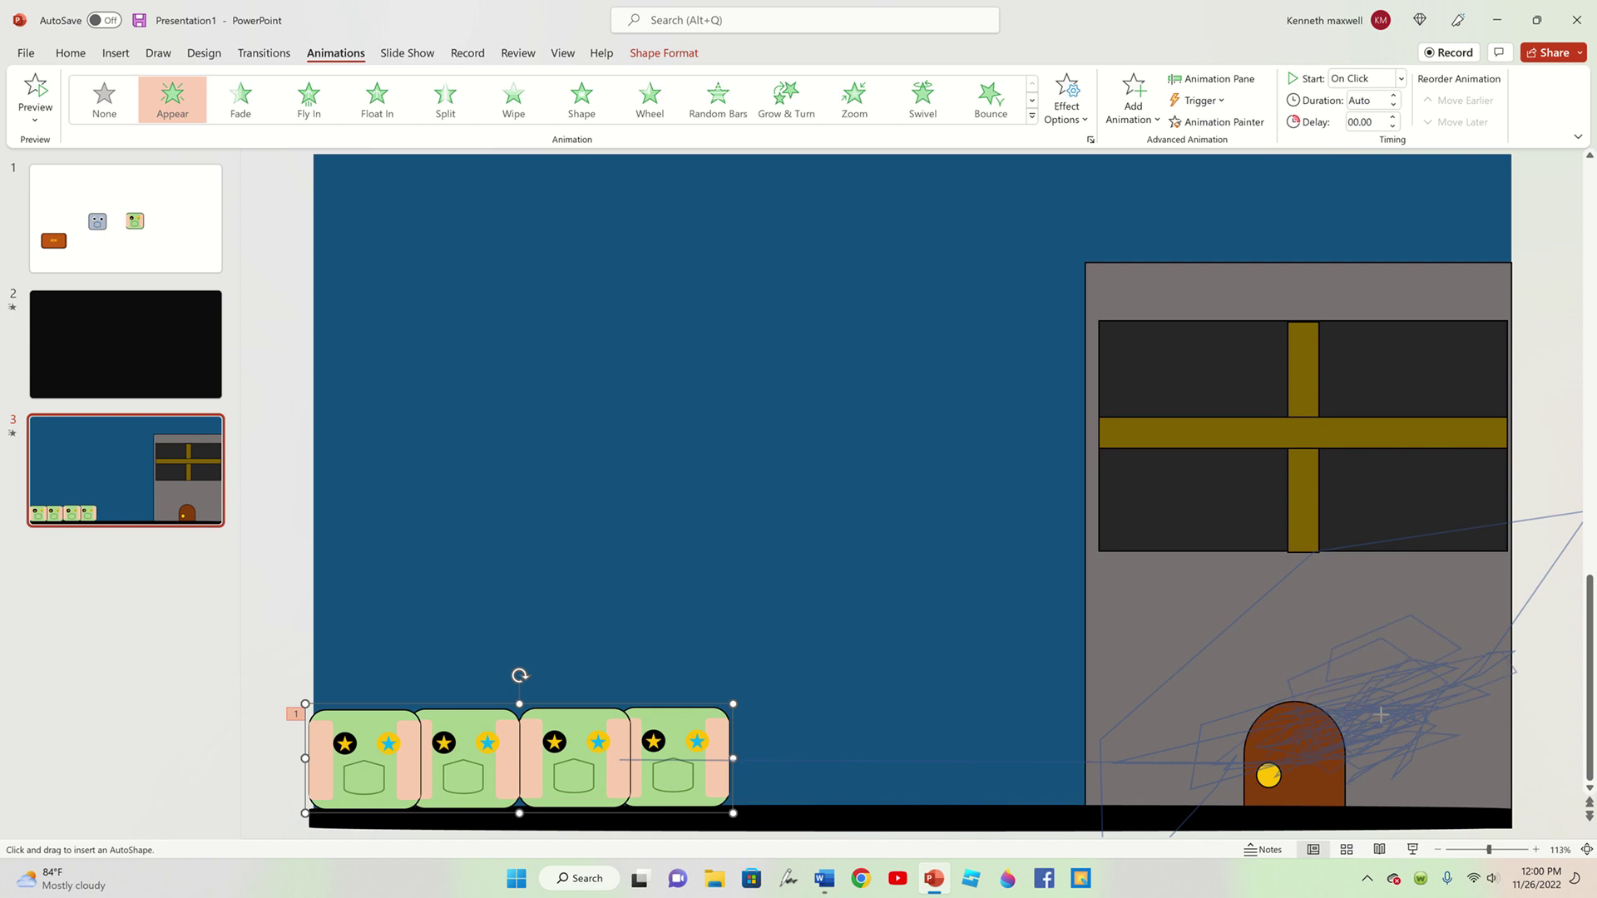
{"action": "double_click", "coordinate": [1377, 735]}
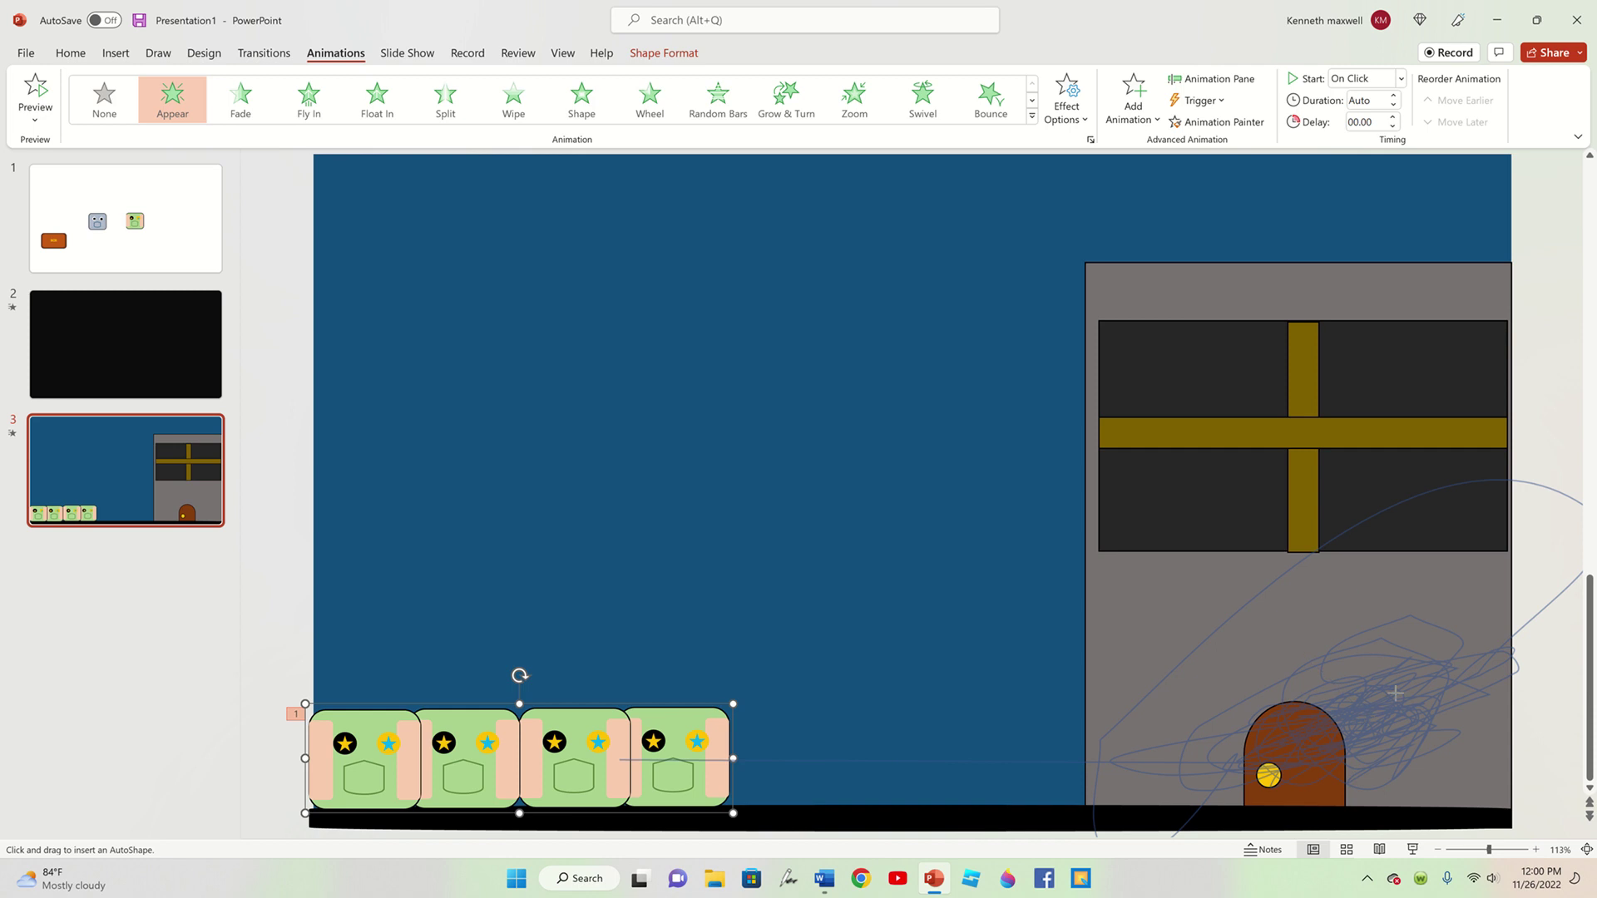
{"action": "double_click", "coordinate": [1395, 693]}
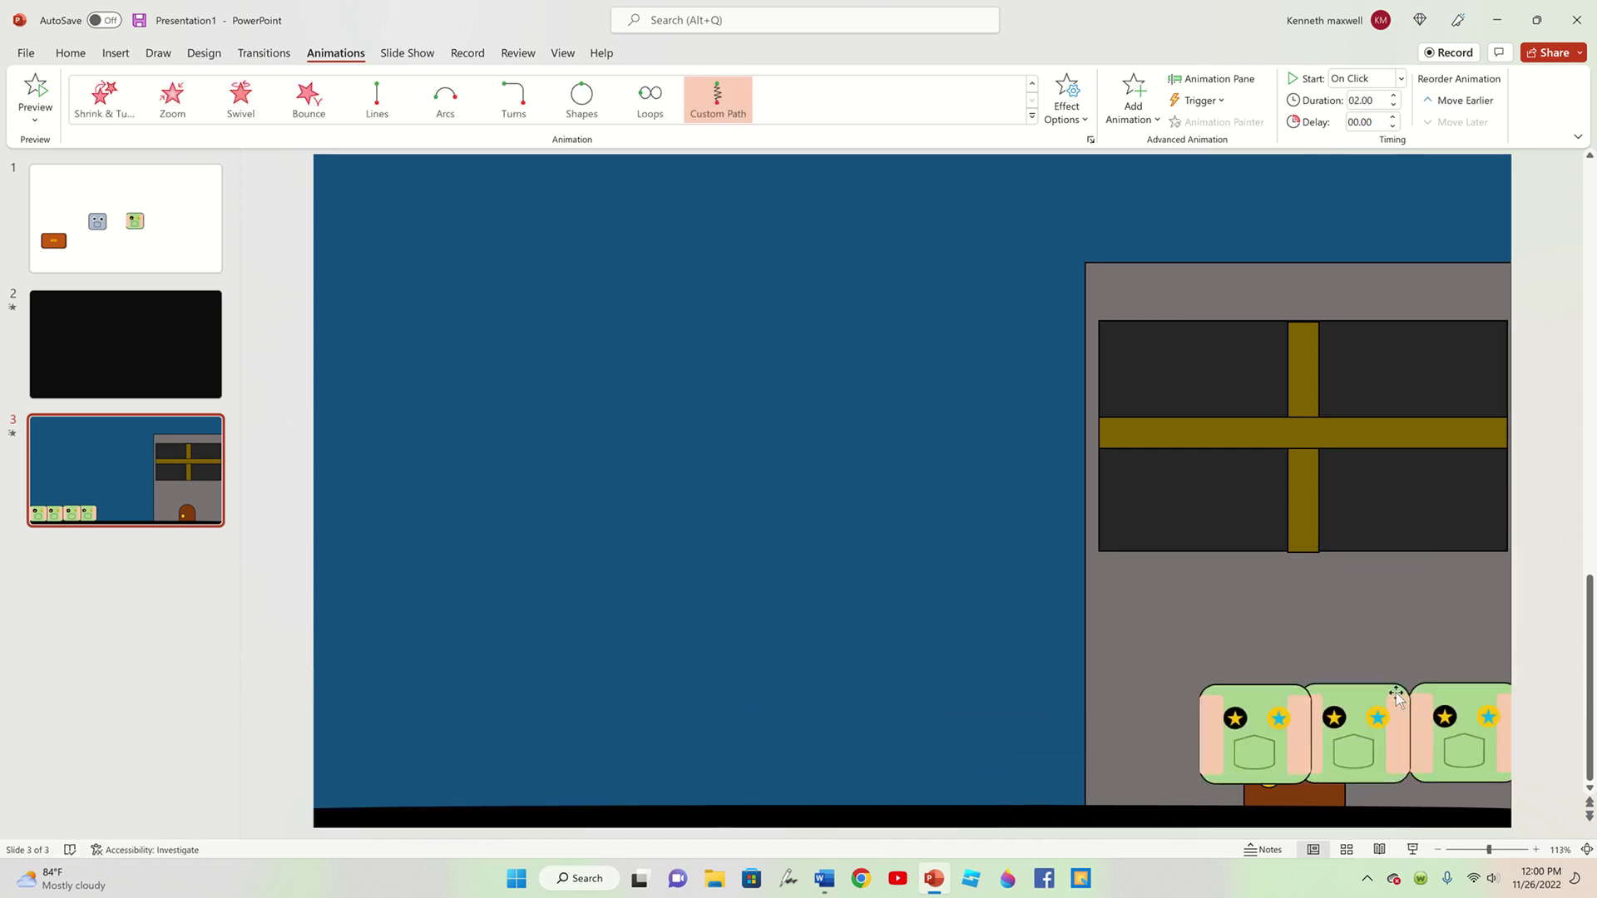
- Preview the robots' animation moving into the door on slide 3
{"action": "left_click", "coordinate": [125, 343]}
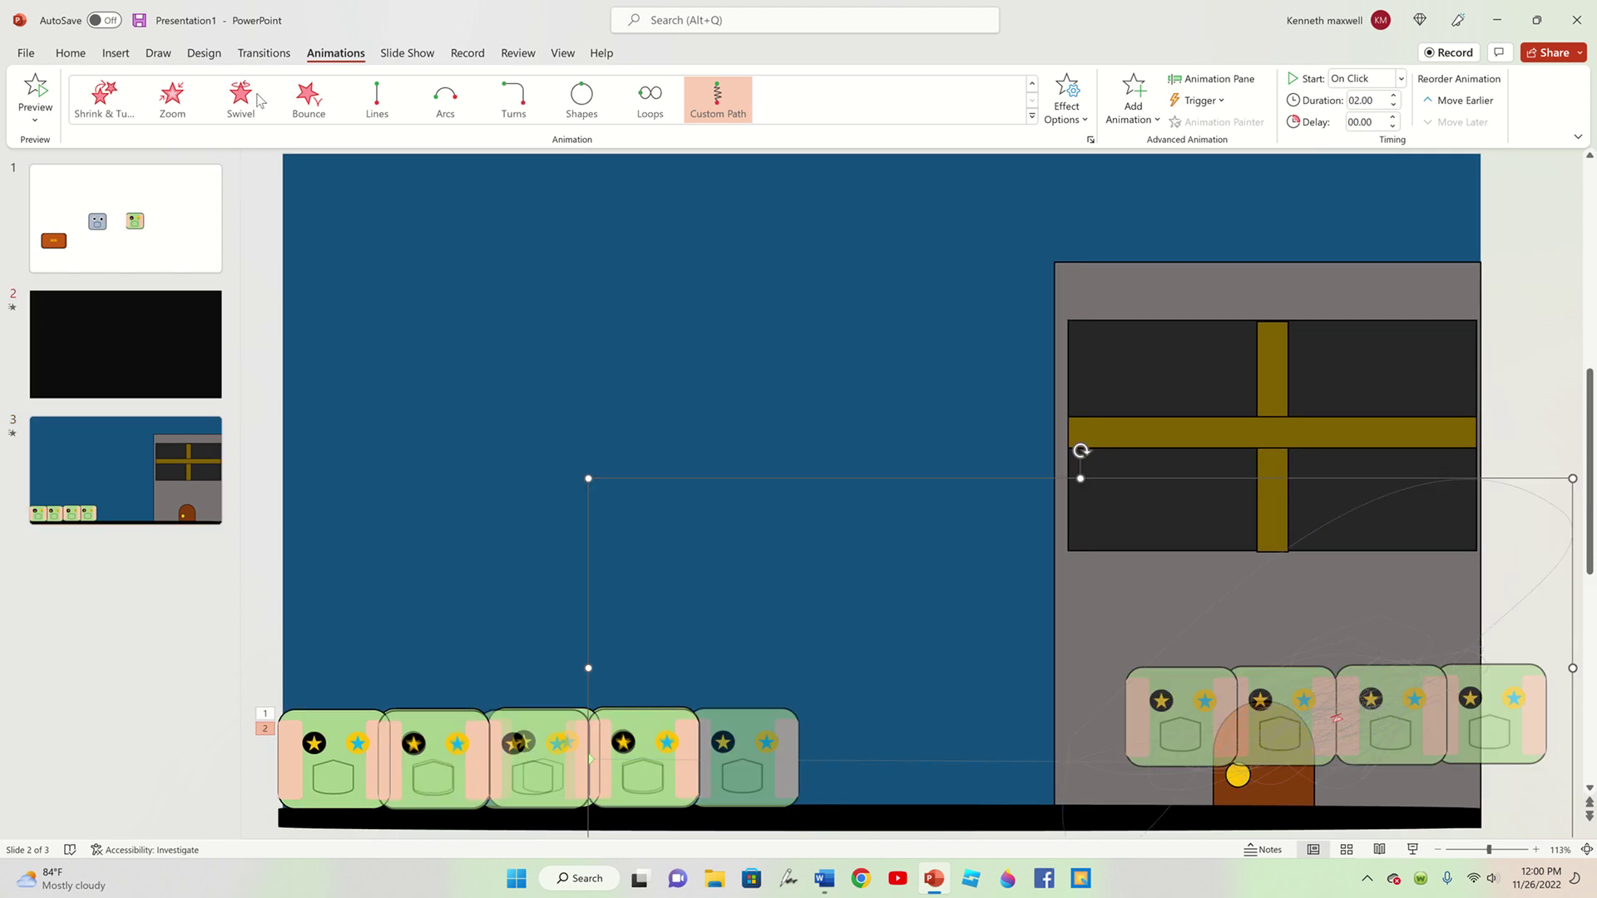
{"action": "left_click", "coordinate": [407, 52]}
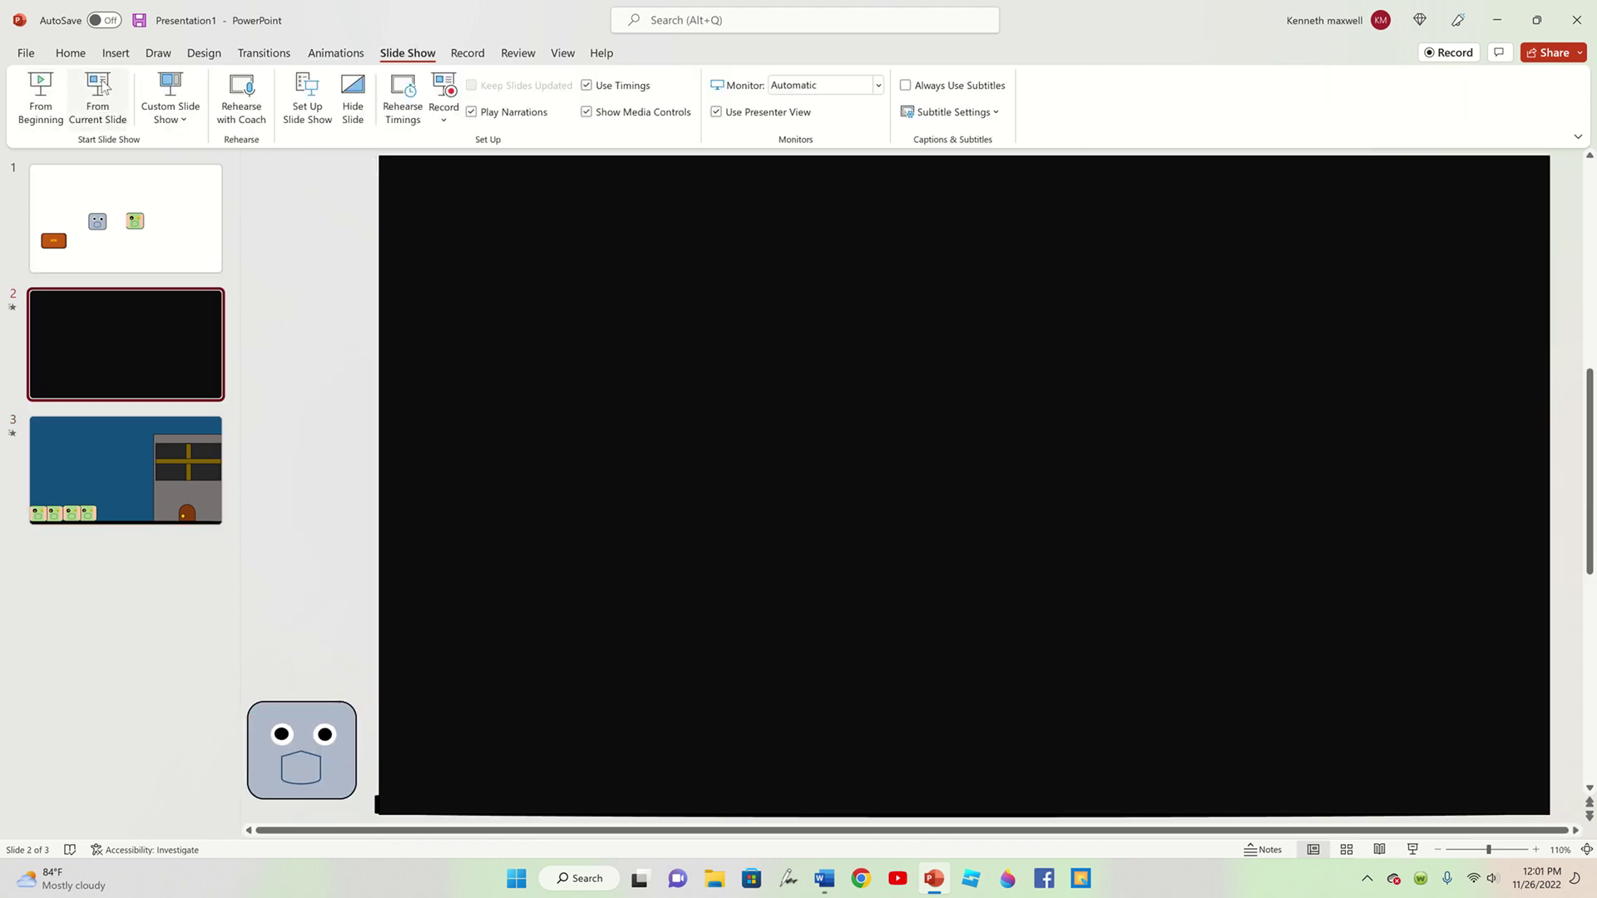
{"action": "left_click", "coordinate": [85, 447]}
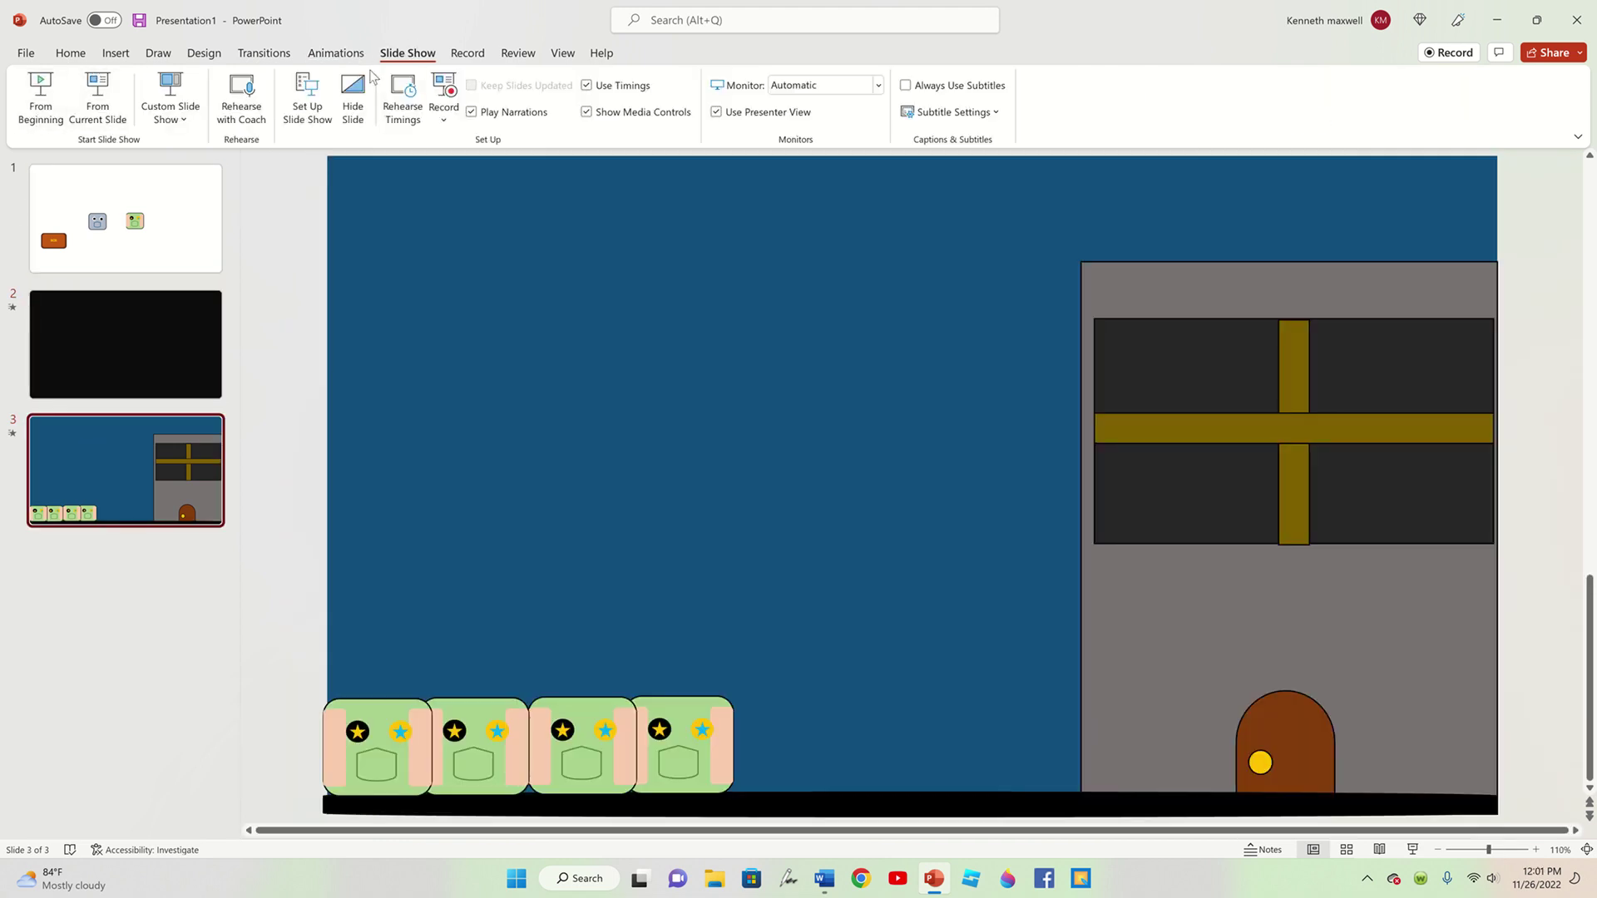
{"action": "left_click", "coordinate": [335, 52]}
{"action": "left_click", "coordinate": [53, 108]}
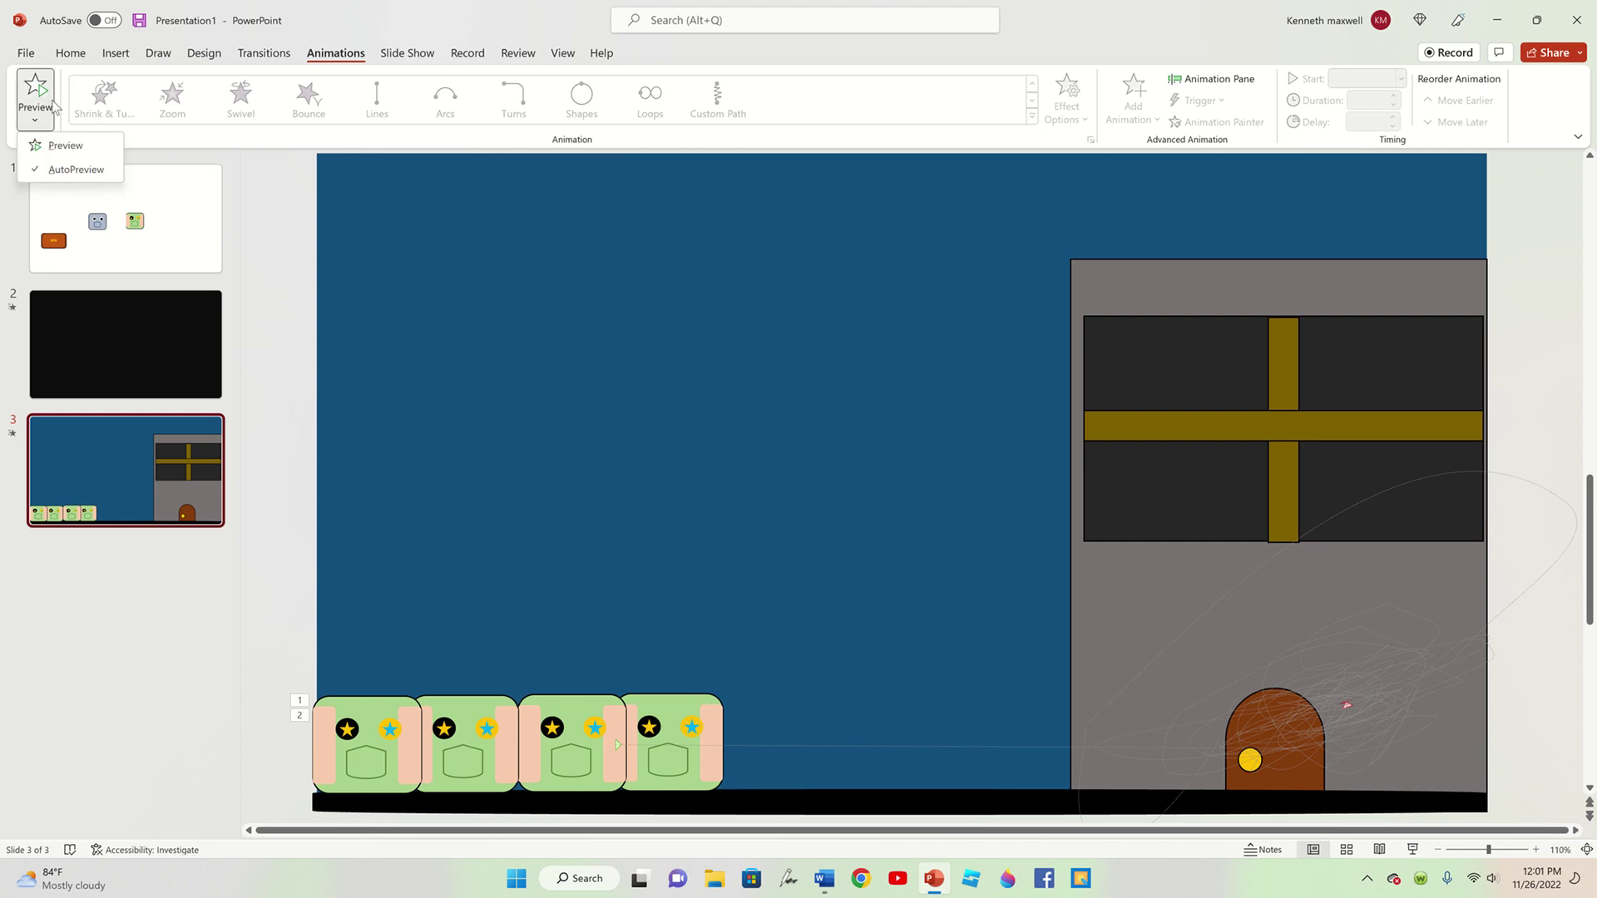
{"action": "left_click", "coordinate": [34, 87]}
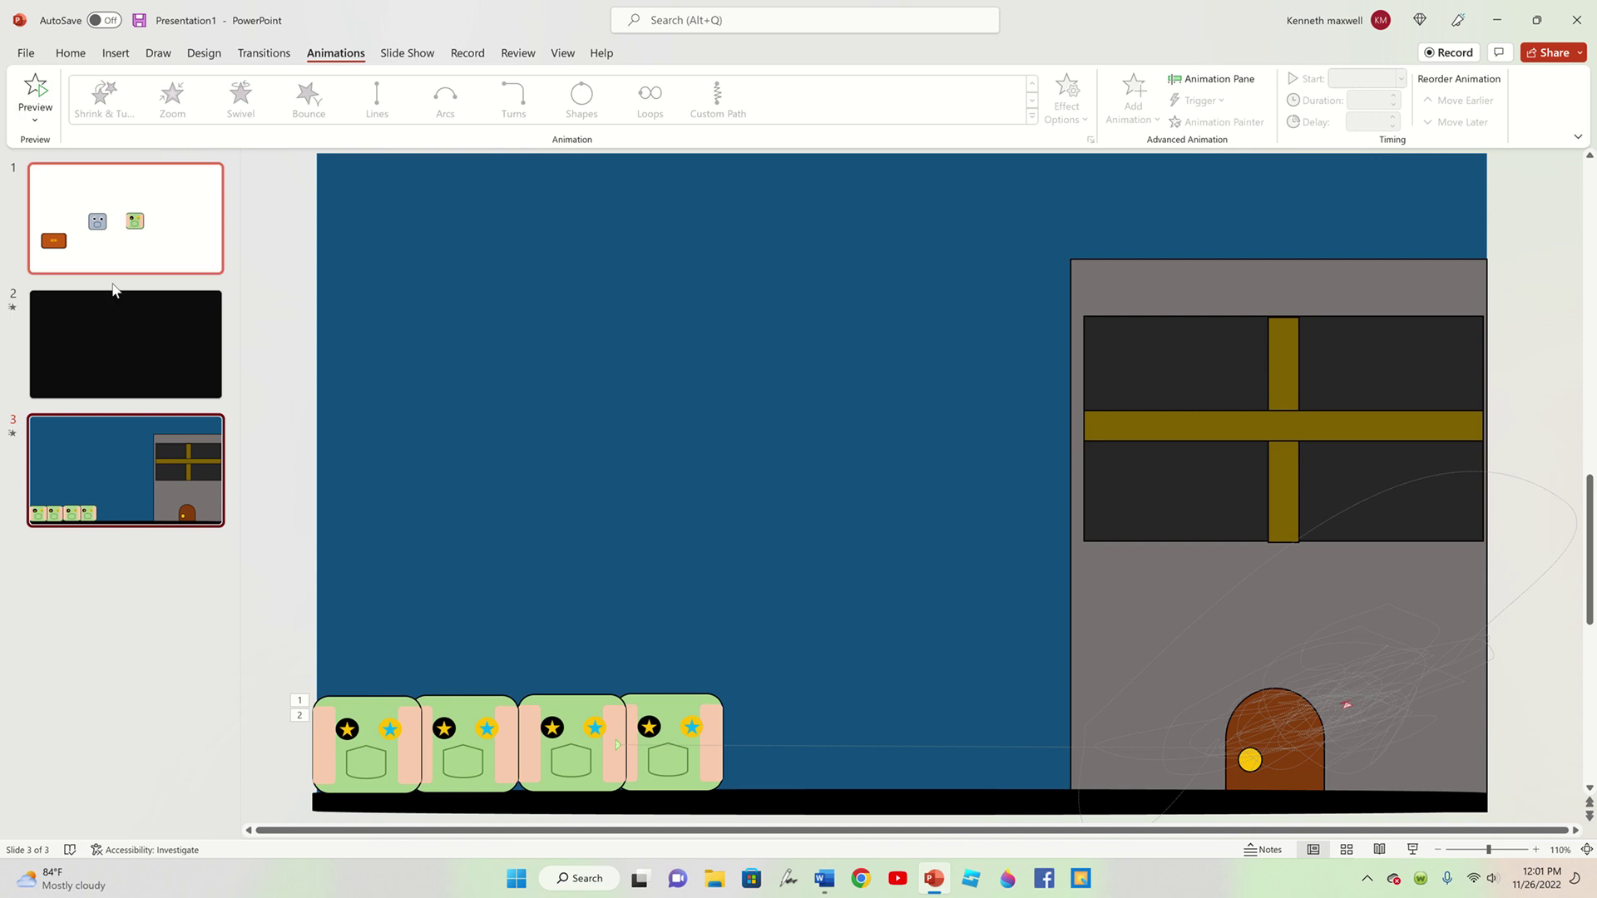
- Start the slide show from the black slide 2 through to the door scene
{"action": "left_click", "coordinate": [144, 367]}
{"action": "left_click", "coordinate": [407, 52]}
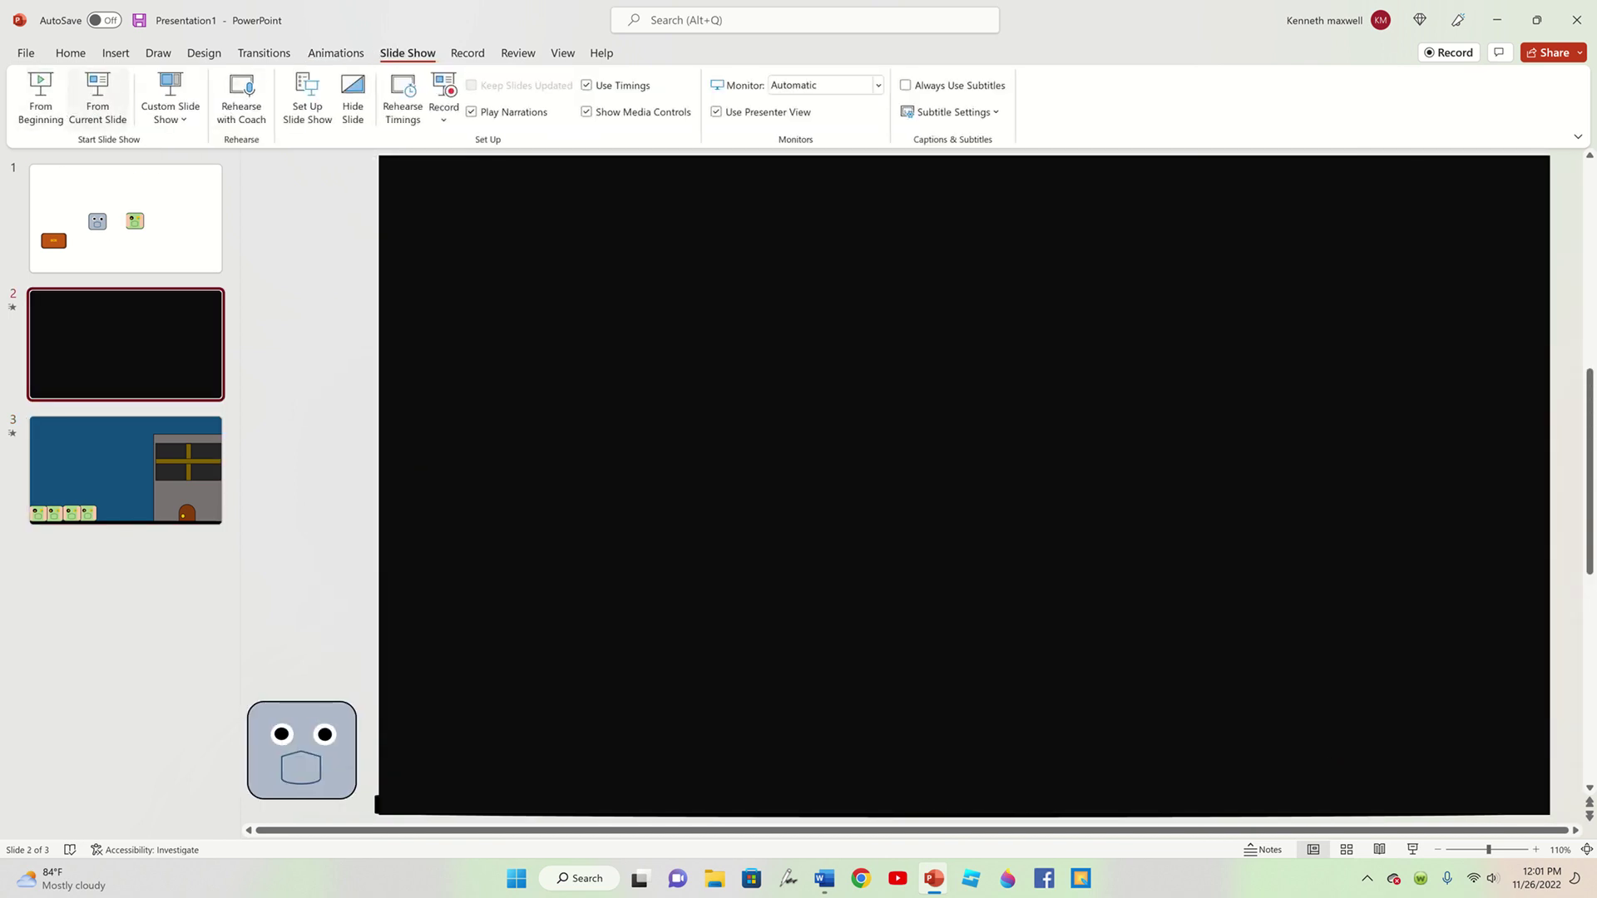
{"action": "left_click", "coordinate": [97, 98]}
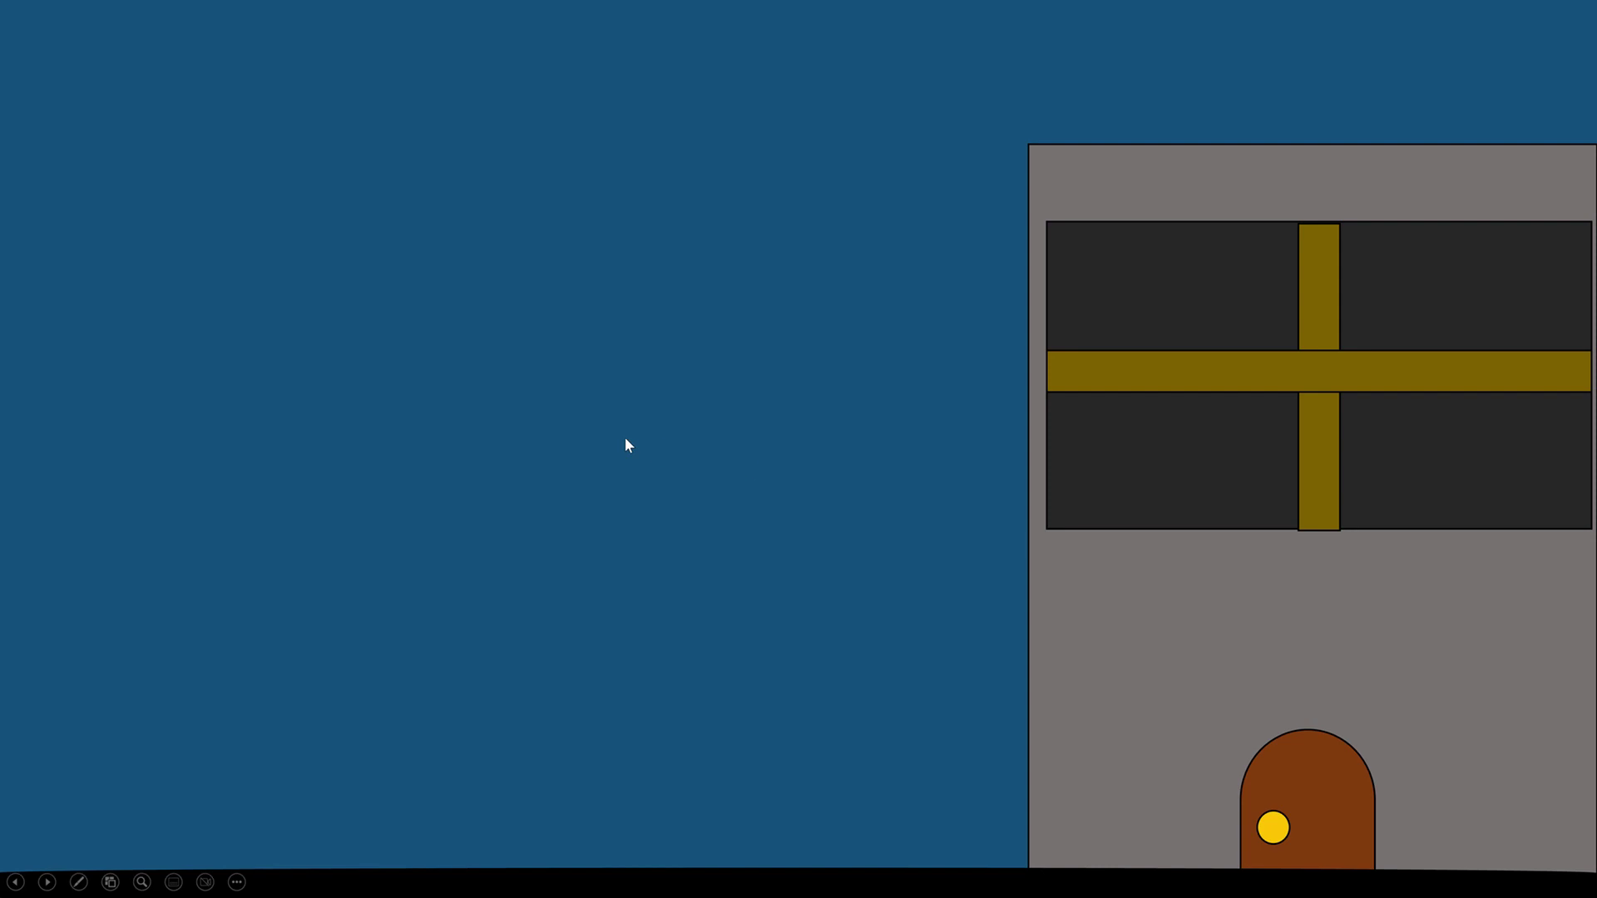
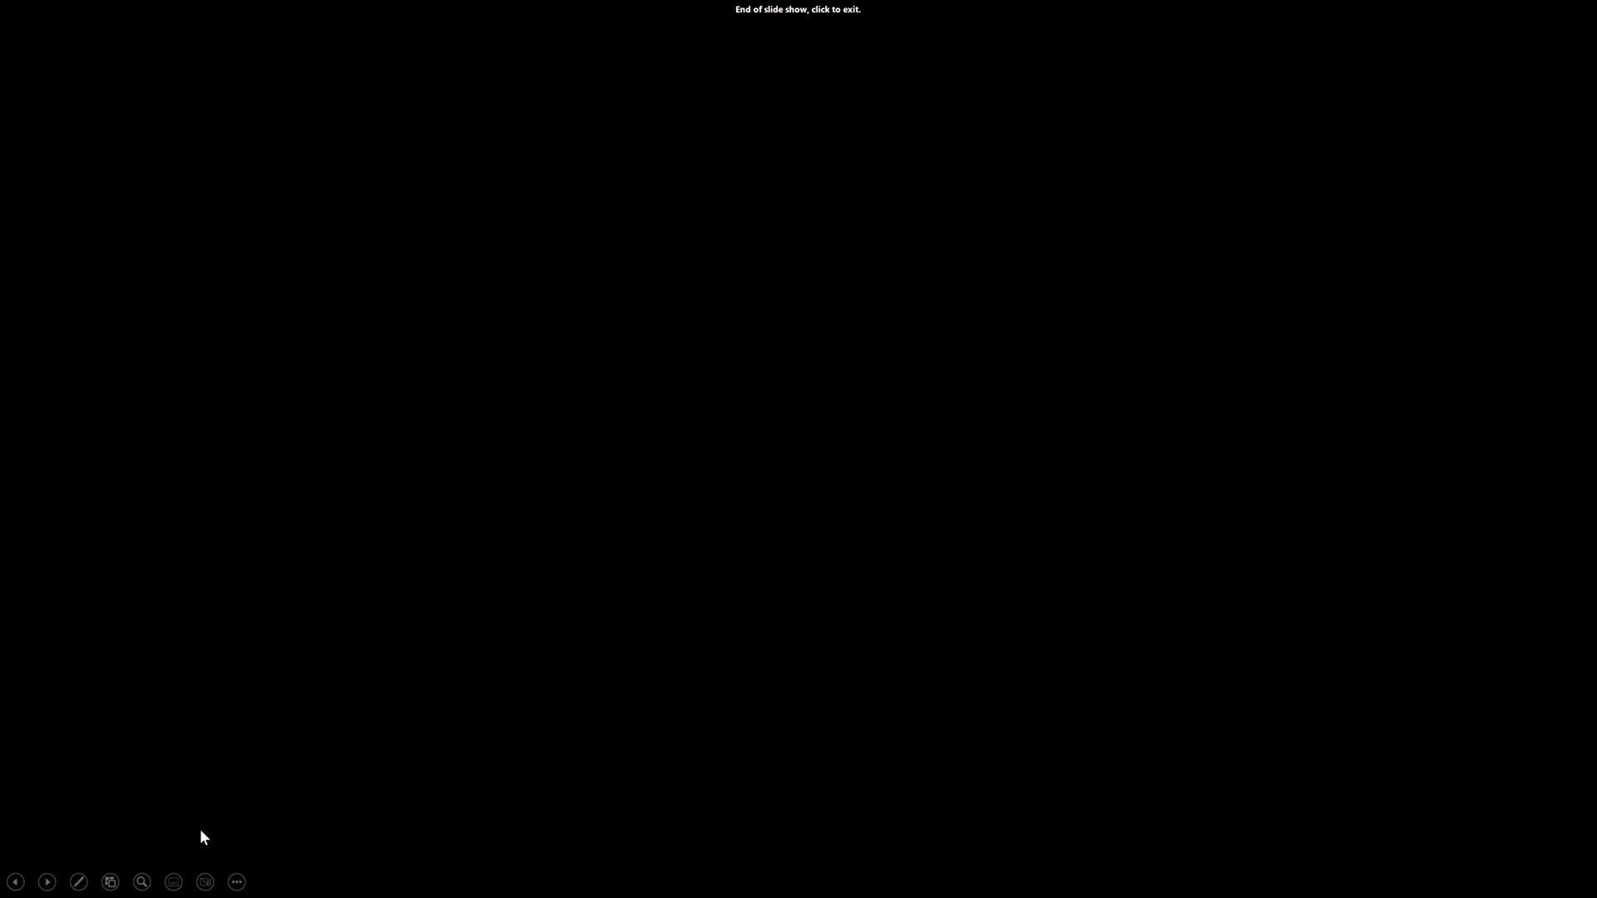
- Leave the slide show and copy slide 2's black full-slide rectangle
{"action": "left_click", "coordinate": [237, 882]}
{"action": "left_click", "coordinate": [208, 845]}
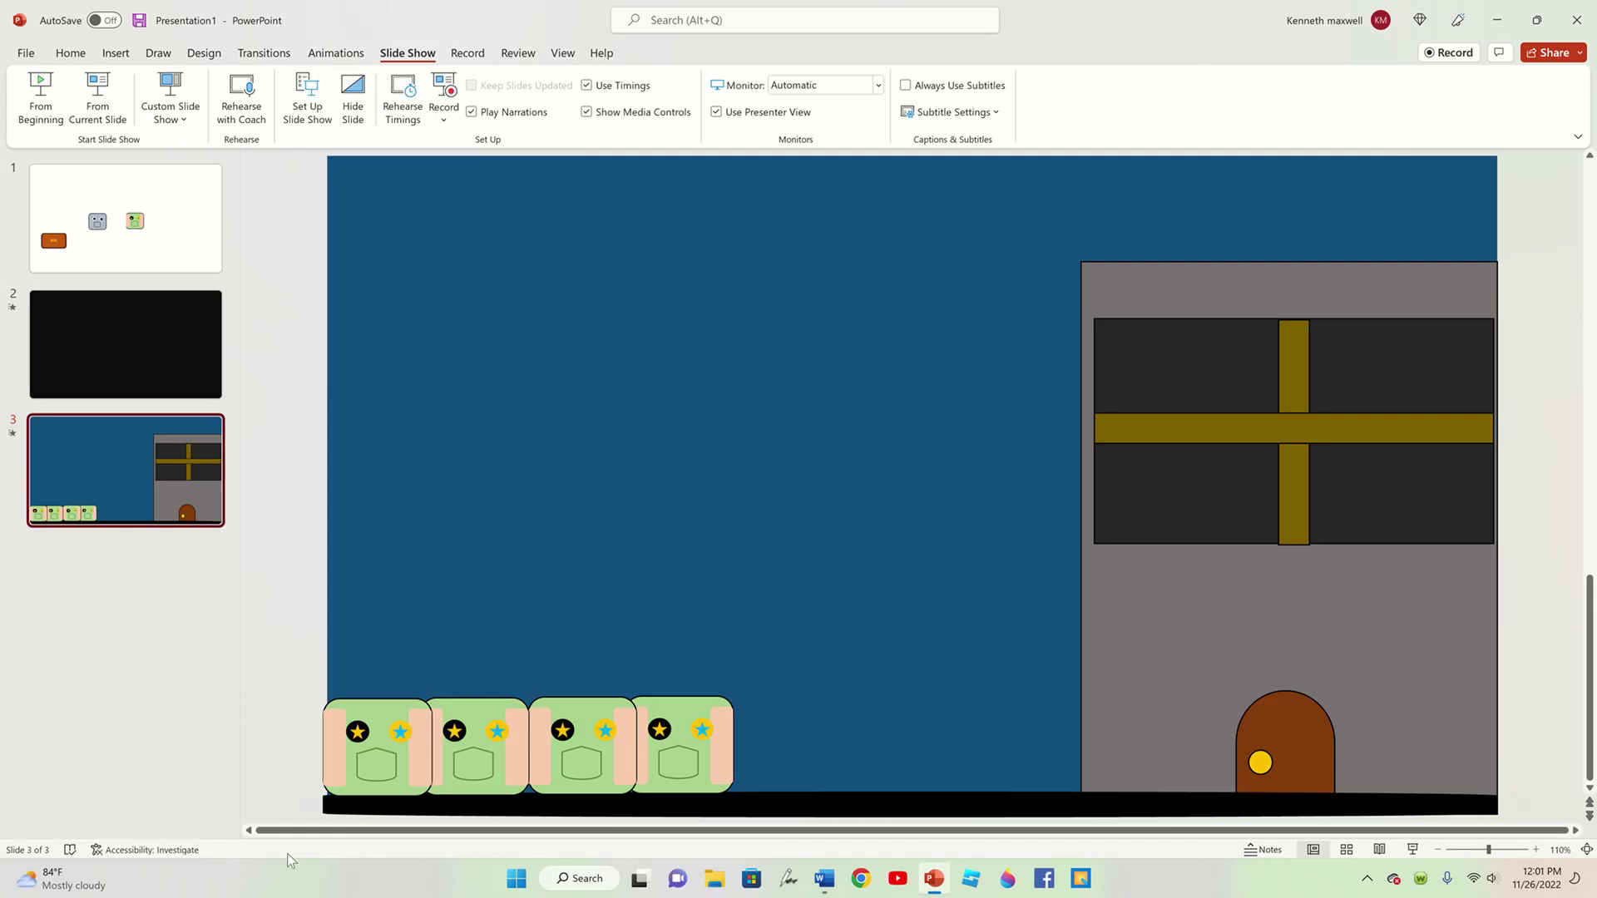
{"action": "left_click", "coordinate": [96, 392]}
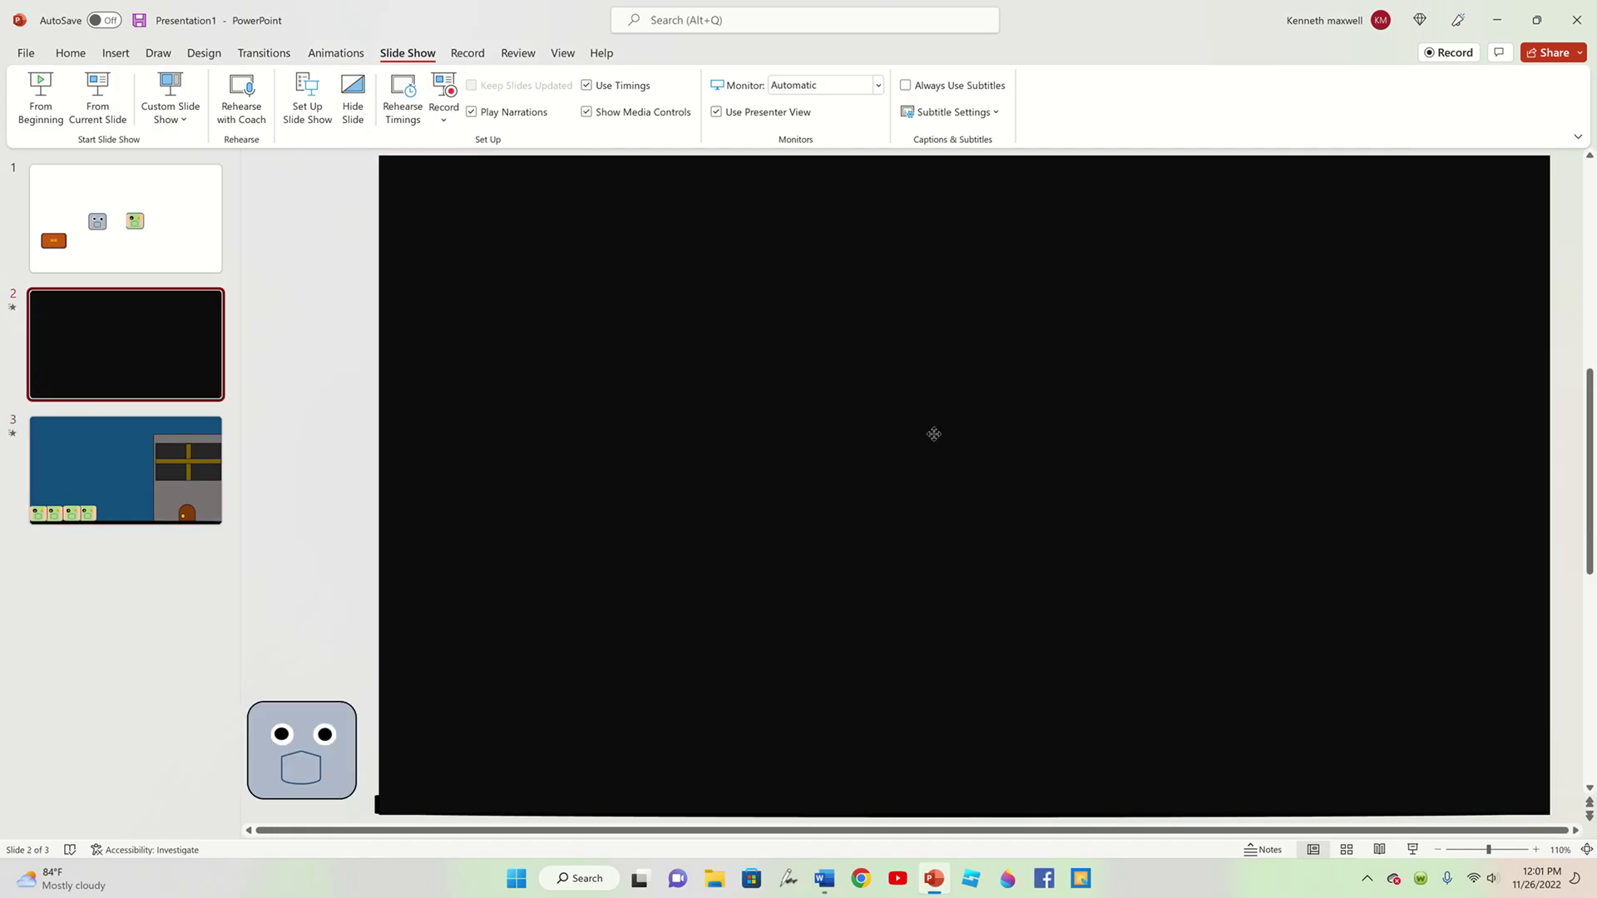
{"action": "right_click", "coordinate": [934, 435]}
{"action": "left_click", "coordinate": [978, 335]}
- Paste the black rectangle onto slide 3, aligned to the slide's top-left corner
{"action": "left_click", "coordinate": [33, 476]}
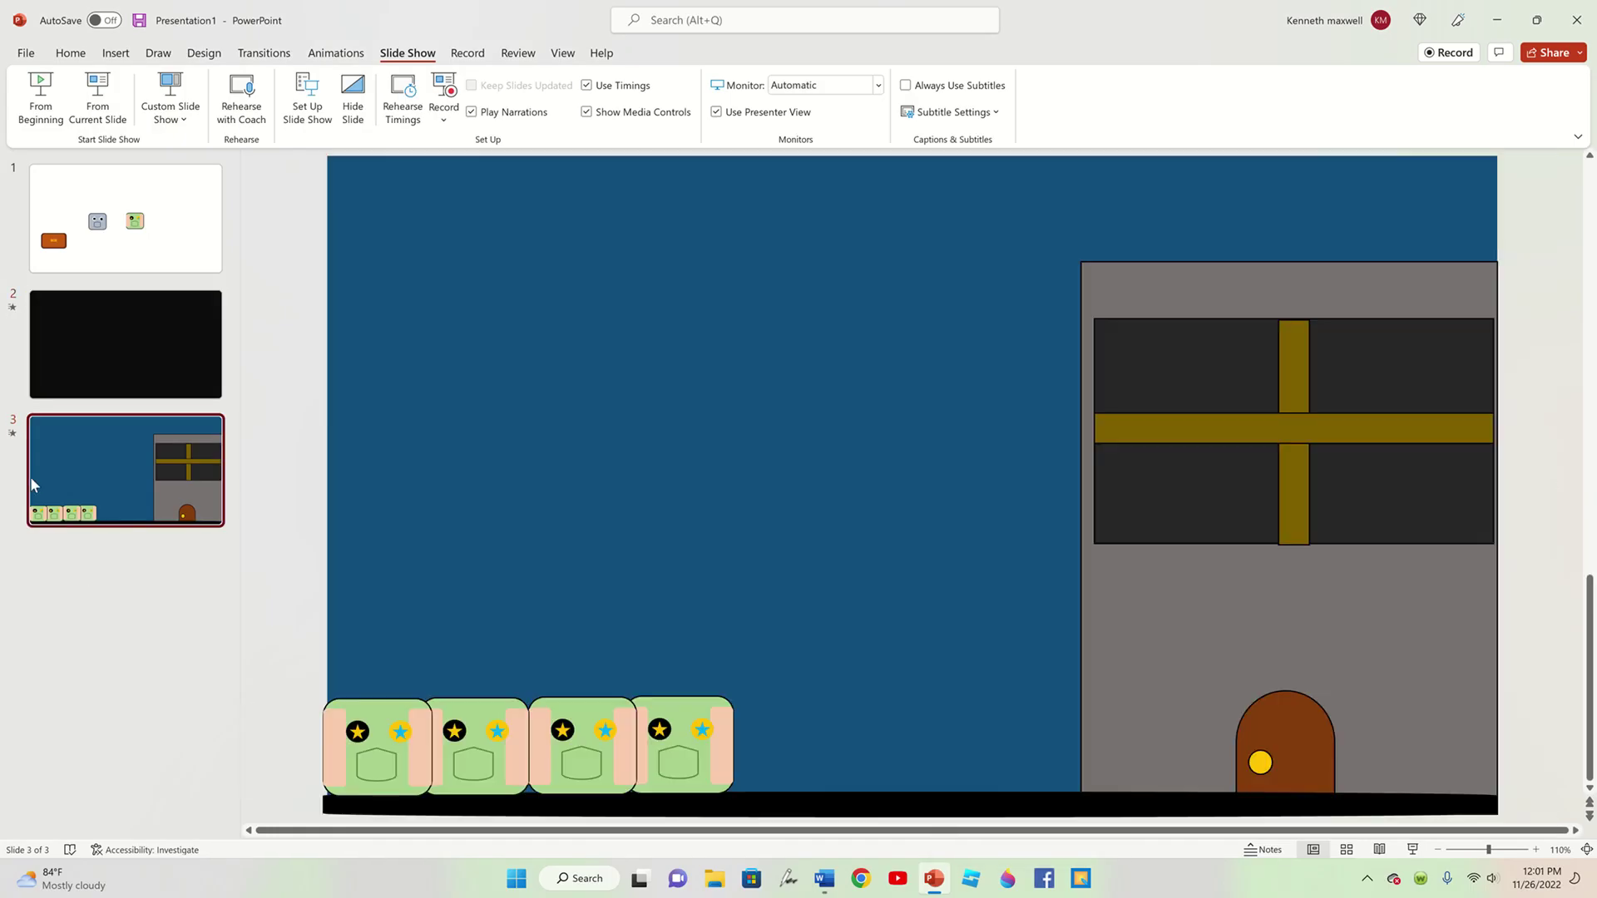
{"action": "key", "text": "ctrl+v"}
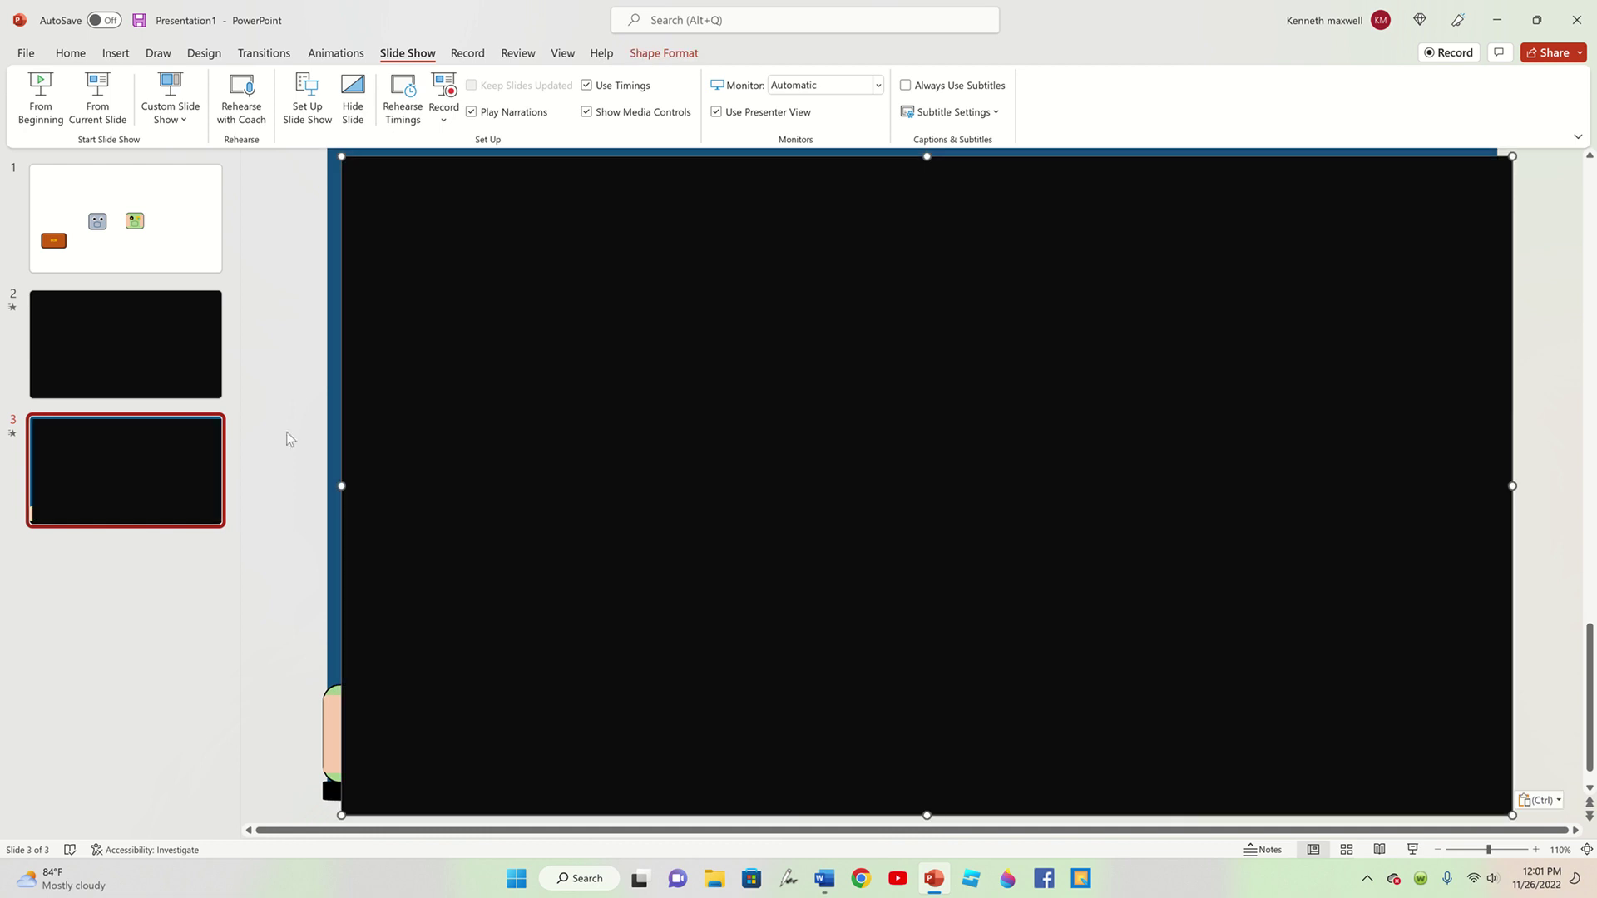
{"action": "left_click_drag", "start_coordinate": [521, 694], "coordinate": [501, 685]}
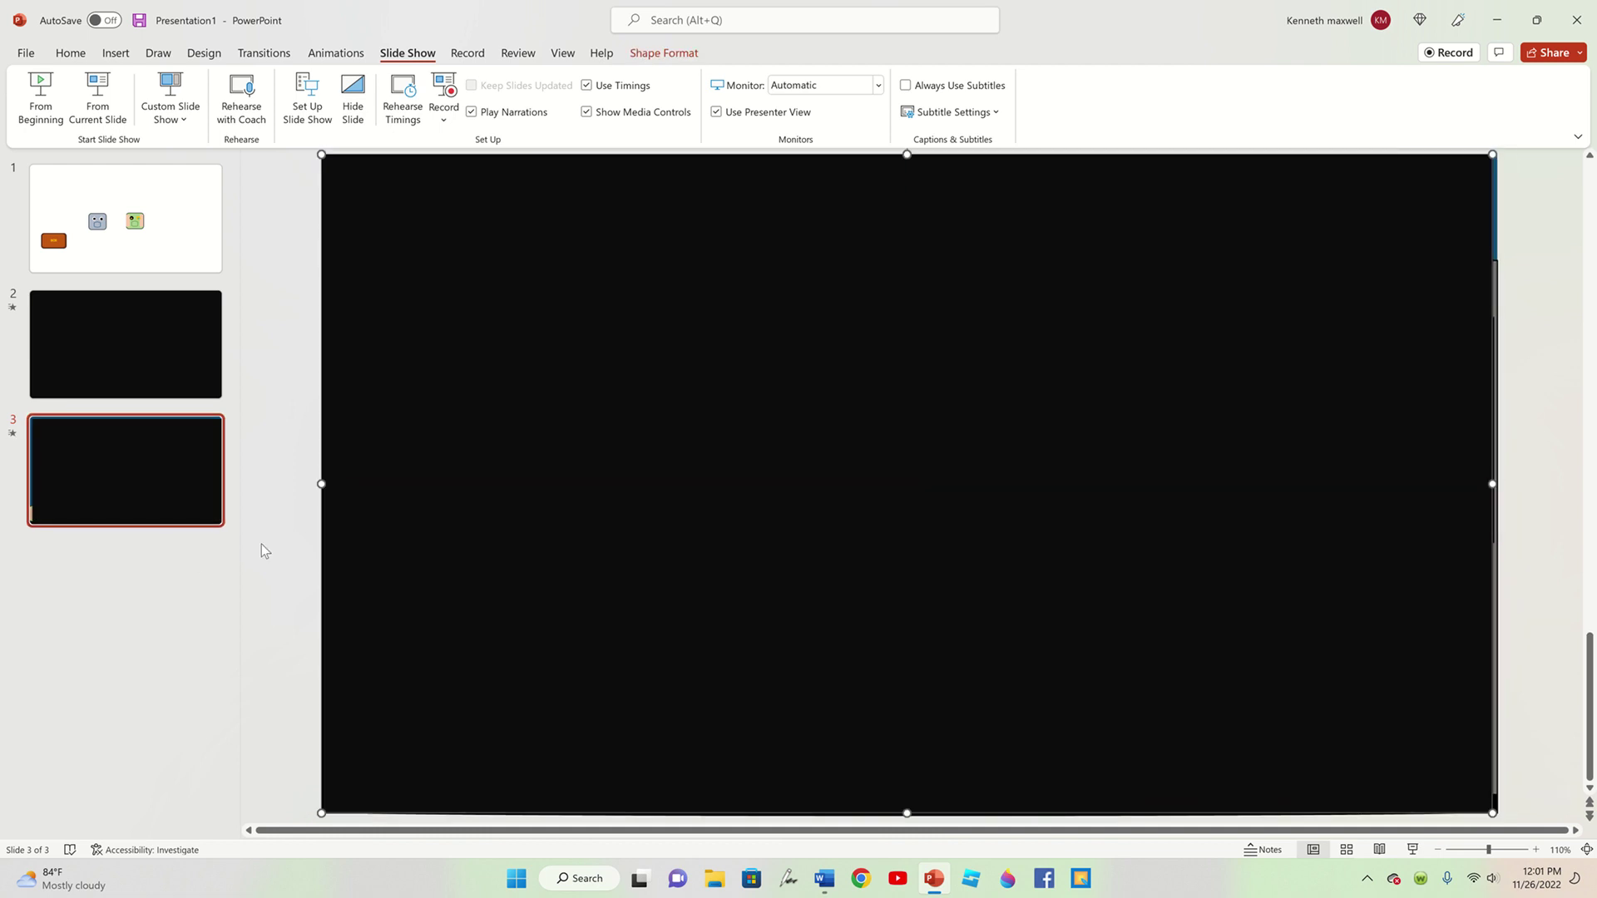
{"action": "left_click", "coordinate": [266, 541]}
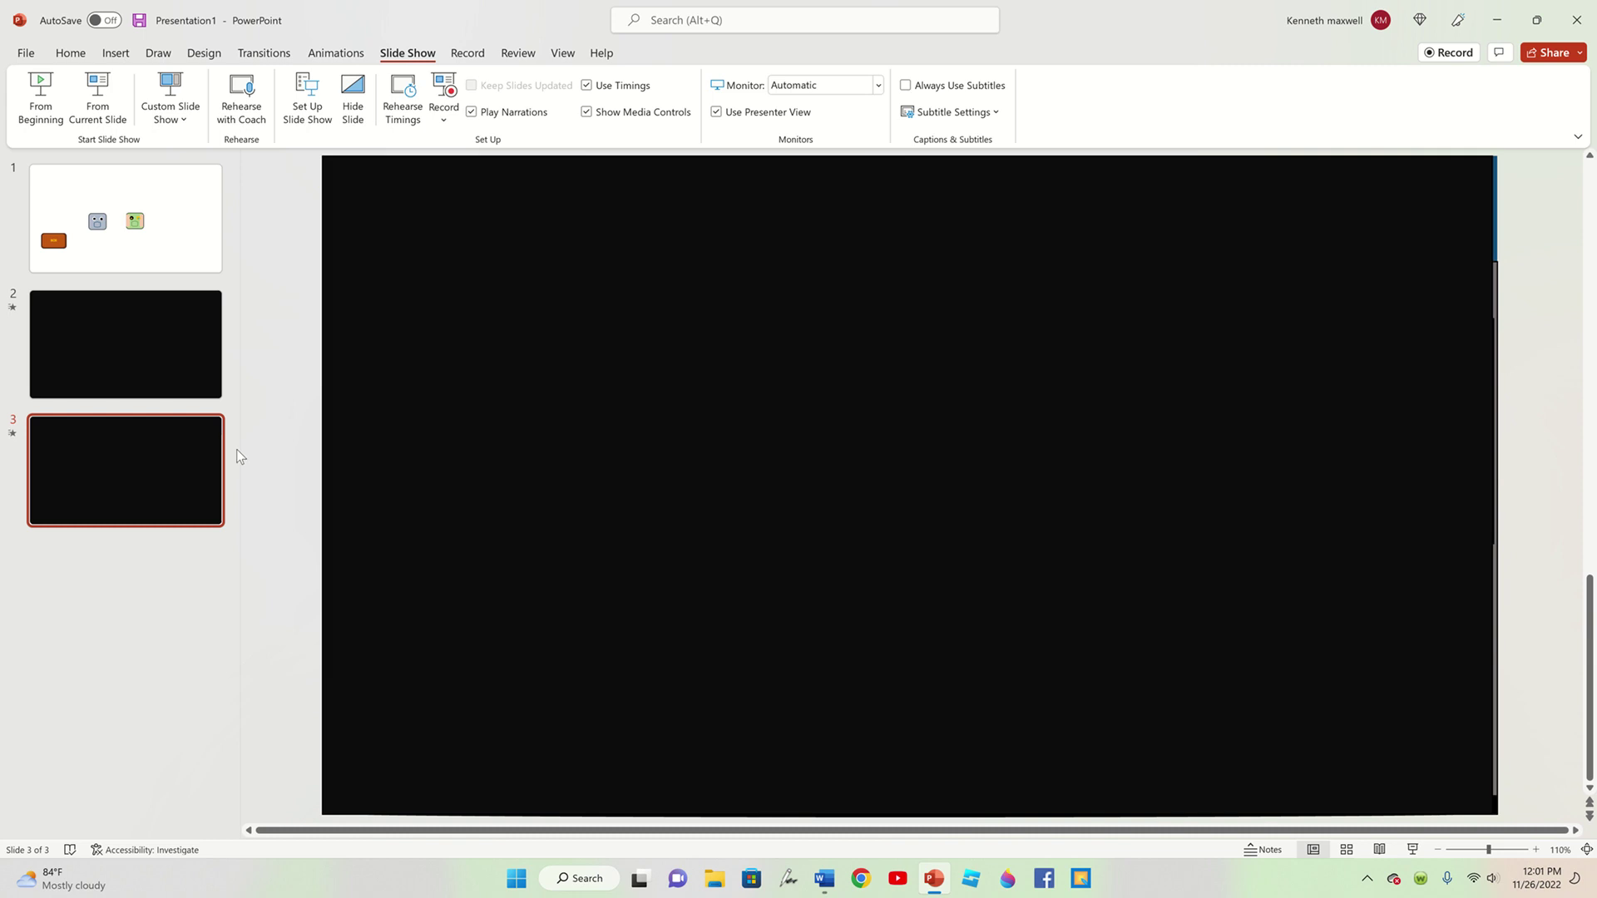
{"action": "left_click", "coordinate": [70, 55]}
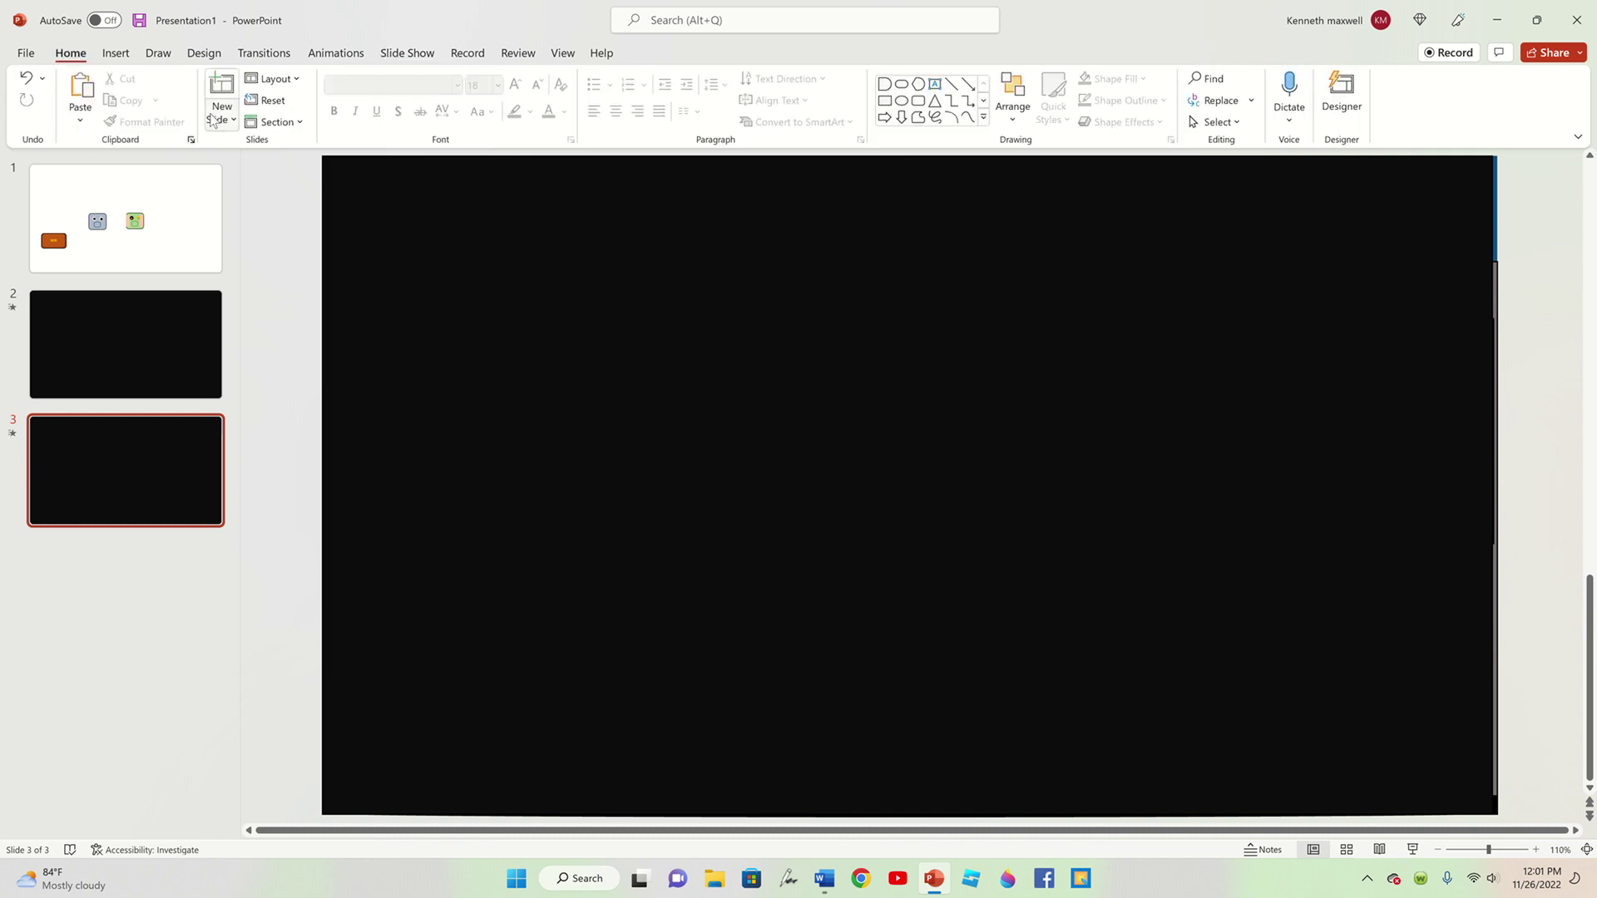
- Add a blank slide 4 and draw a rectangle covering the whole slide
{"action": "left_click", "coordinate": [221, 112]}
{"action": "left_click", "coordinate": [229, 346]}
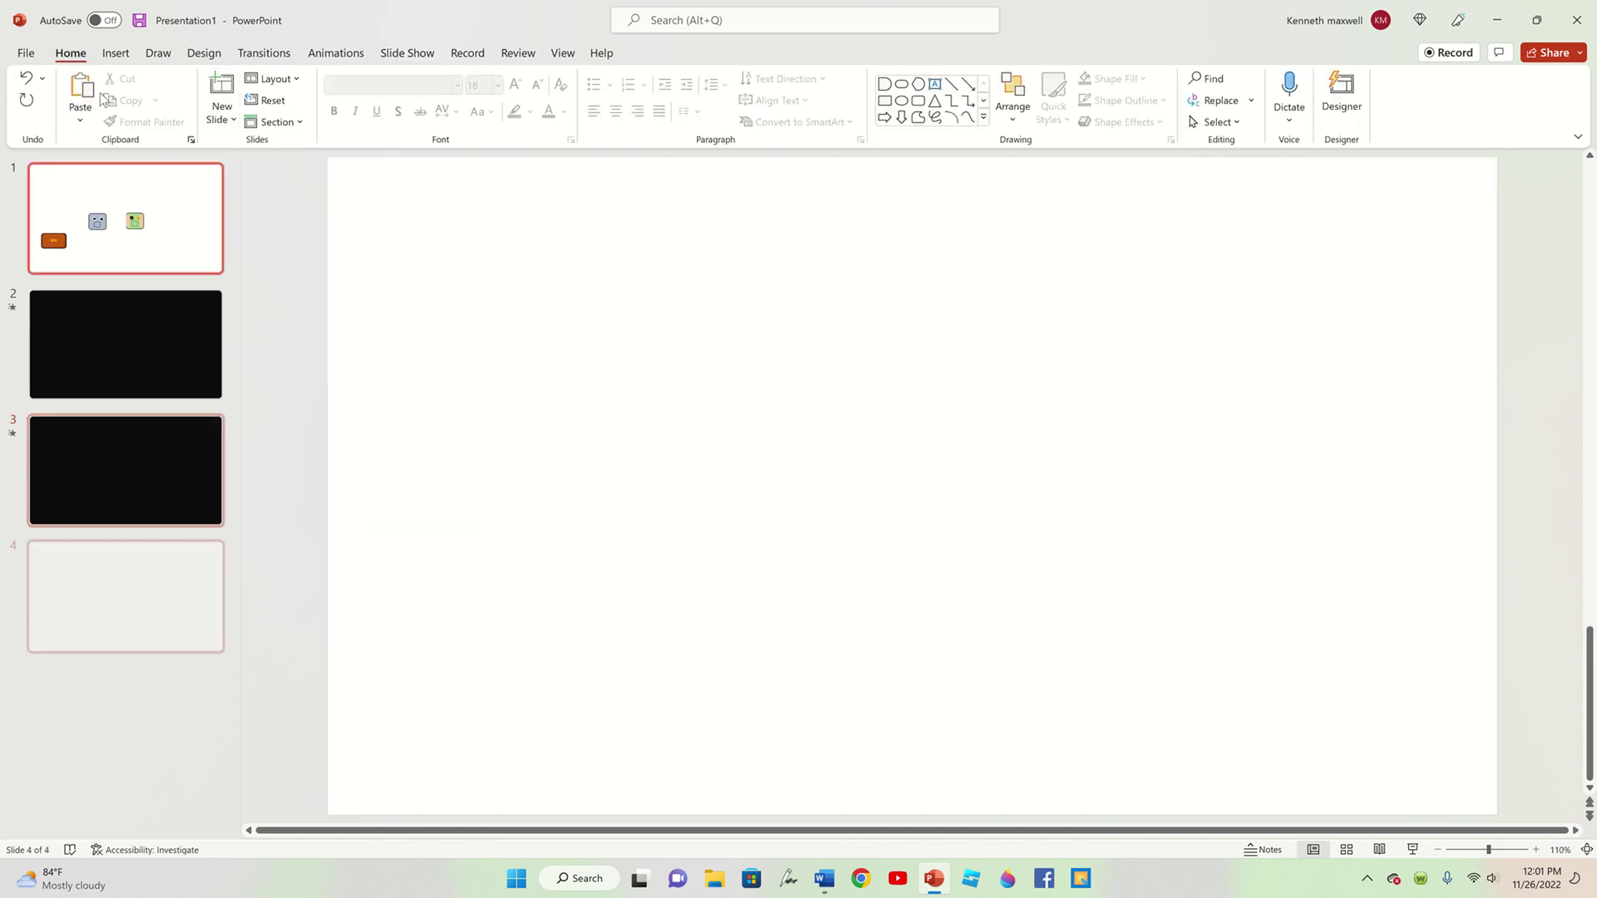
{"action": "left_click", "coordinate": [116, 52]}
{"action": "left_click", "coordinate": [296, 116]}
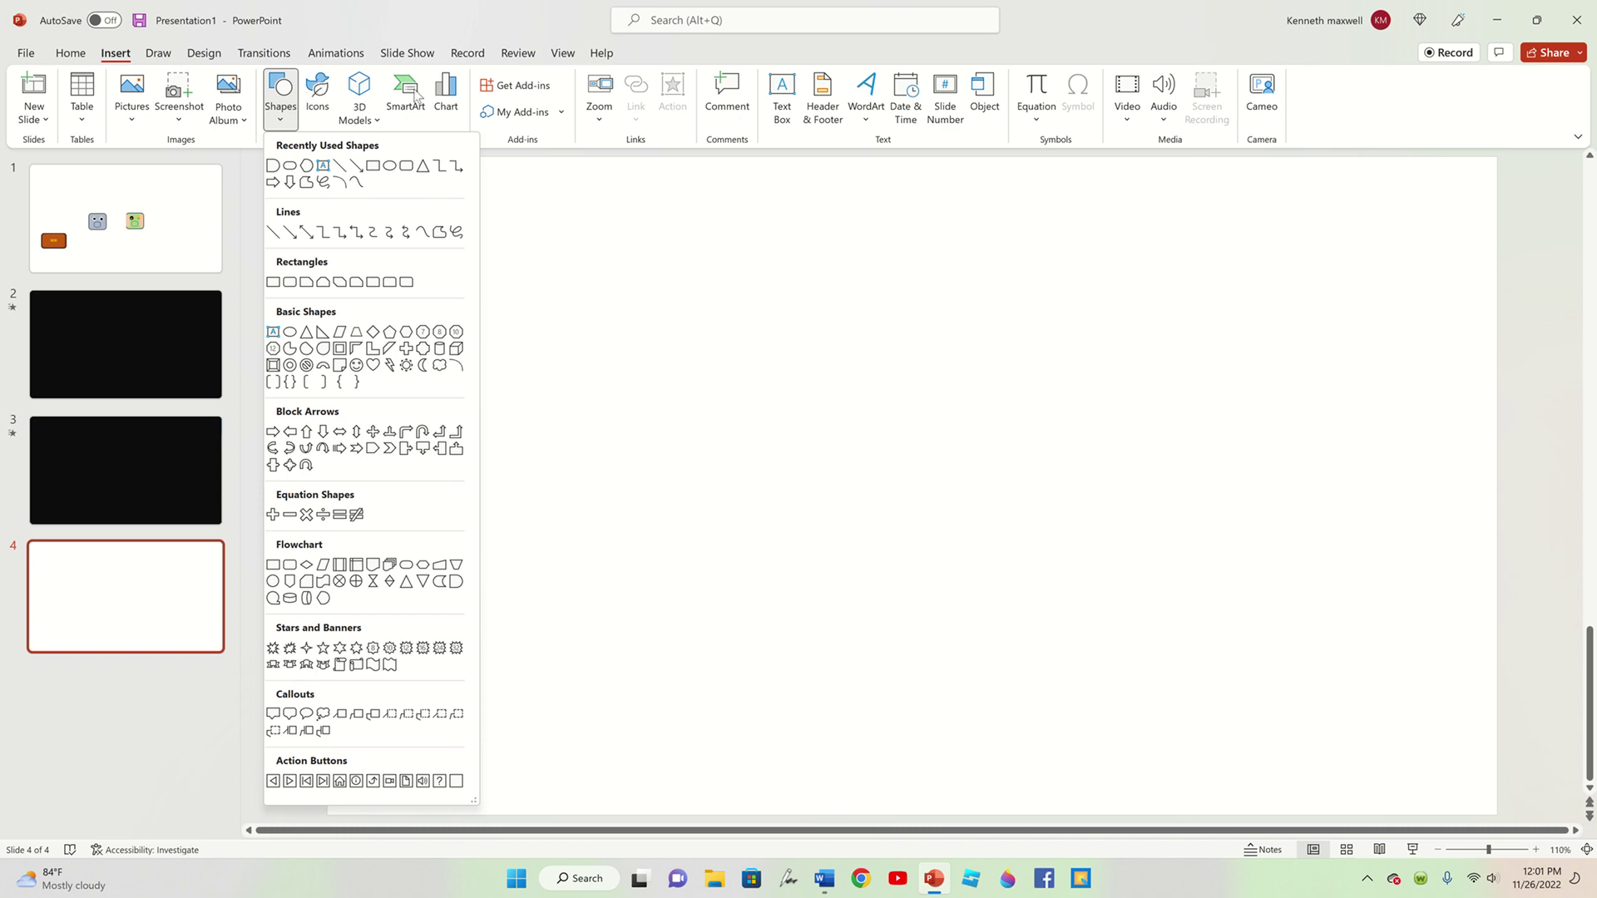
{"action": "left_click", "coordinate": [371, 166]}
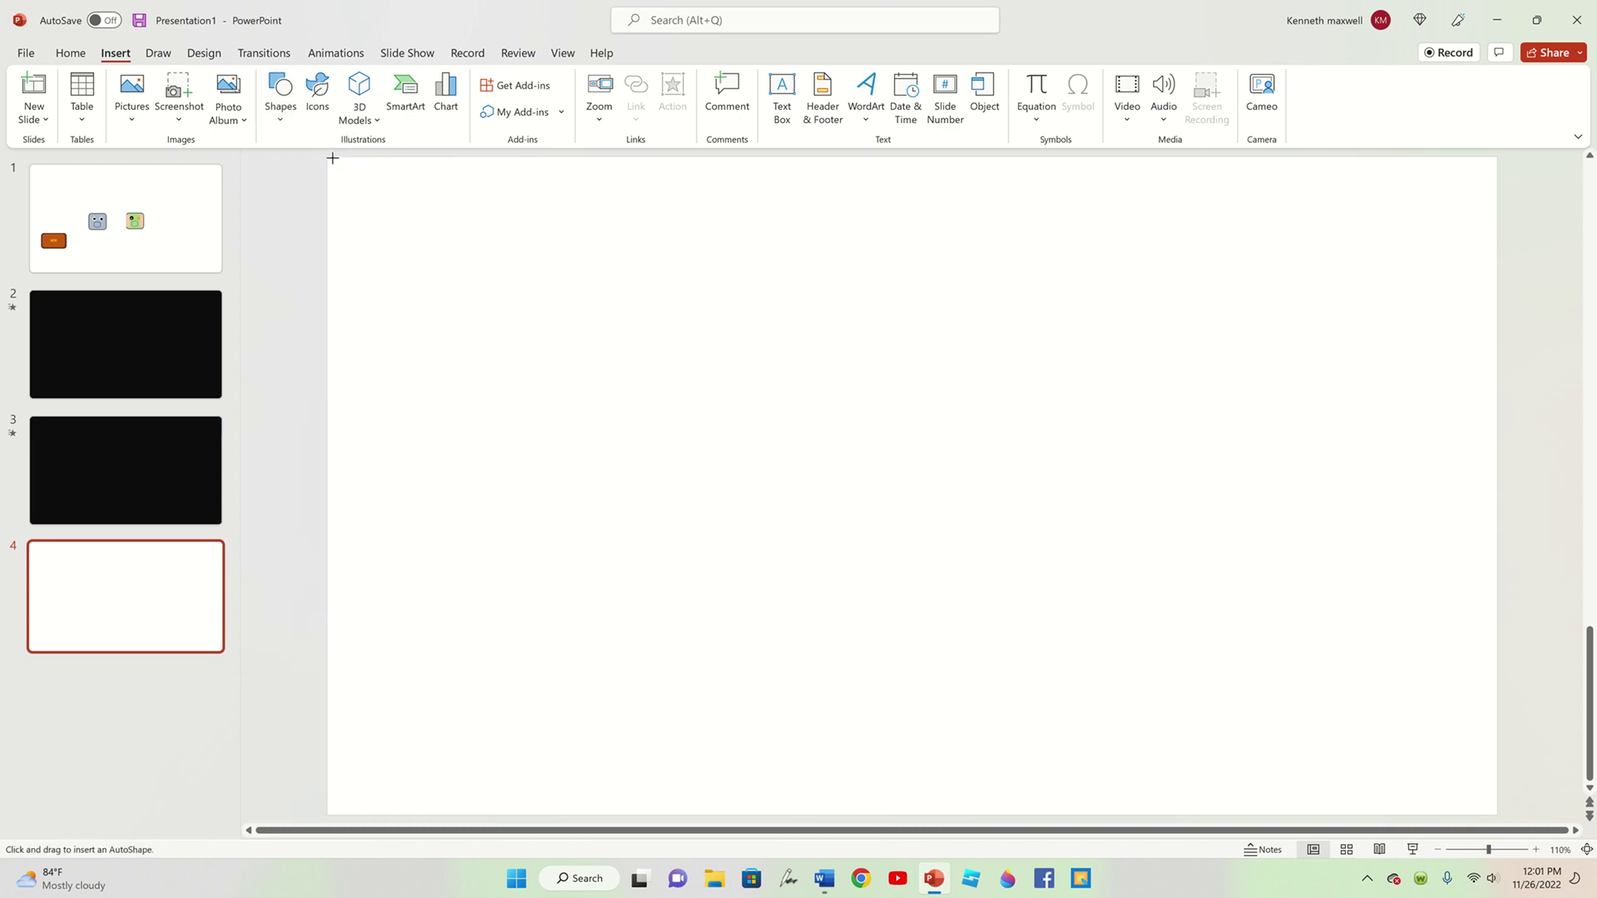
{"action": "left_click_drag", "start_coordinate": [329, 158], "coordinate": [974, 459]}
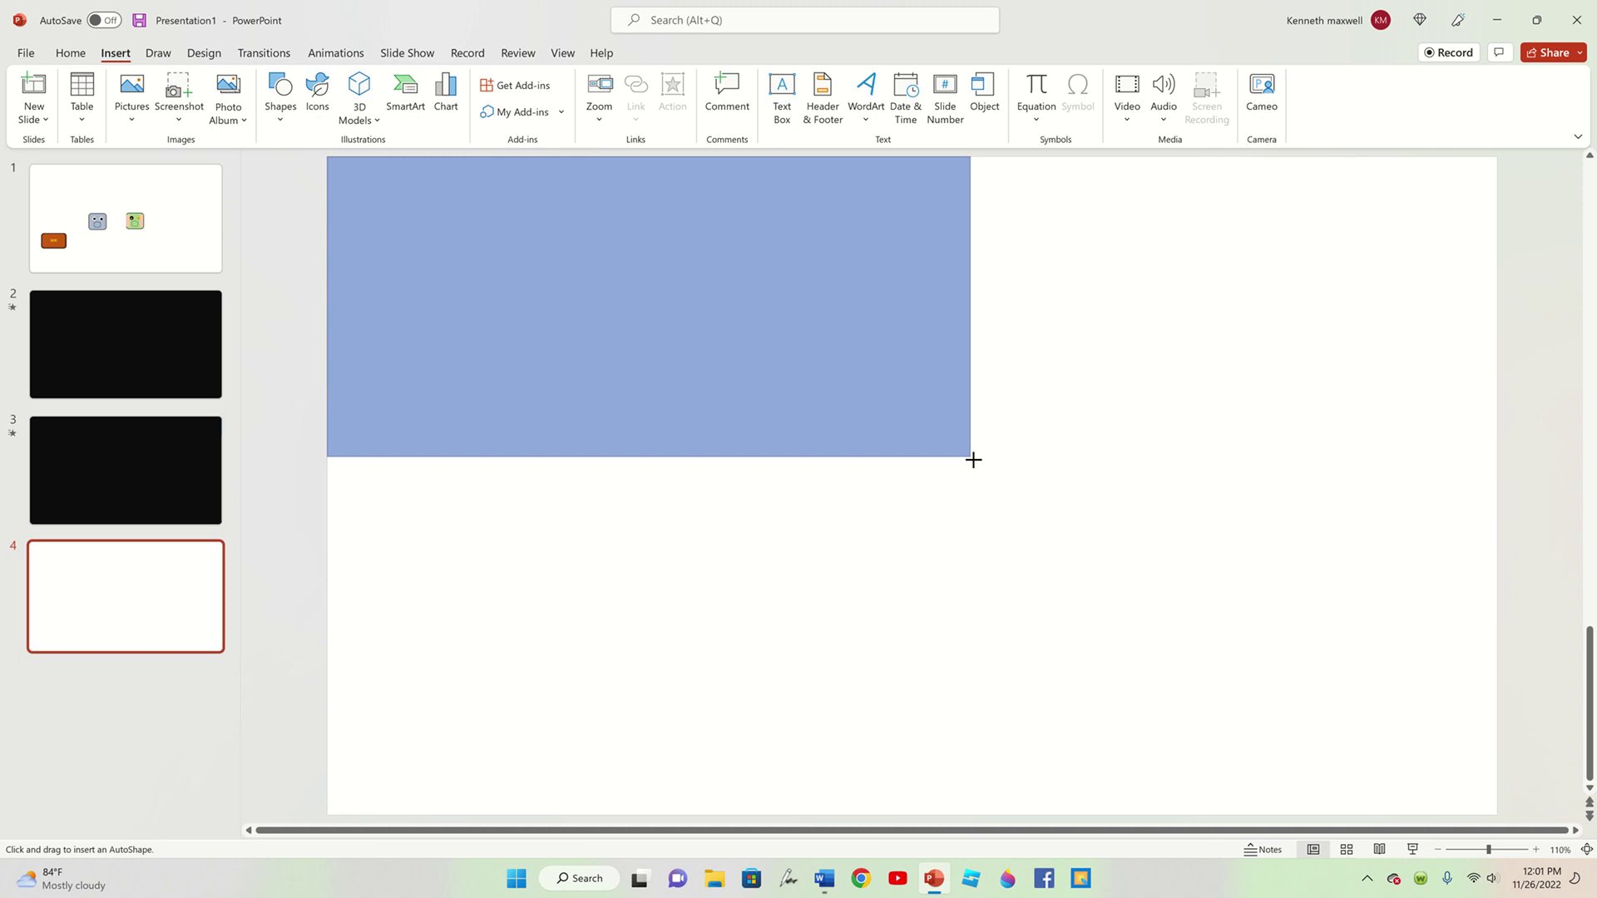
{"action": "left_click_drag", "start_coordinate": [973, 460], "coordinate": [1493, 811]}
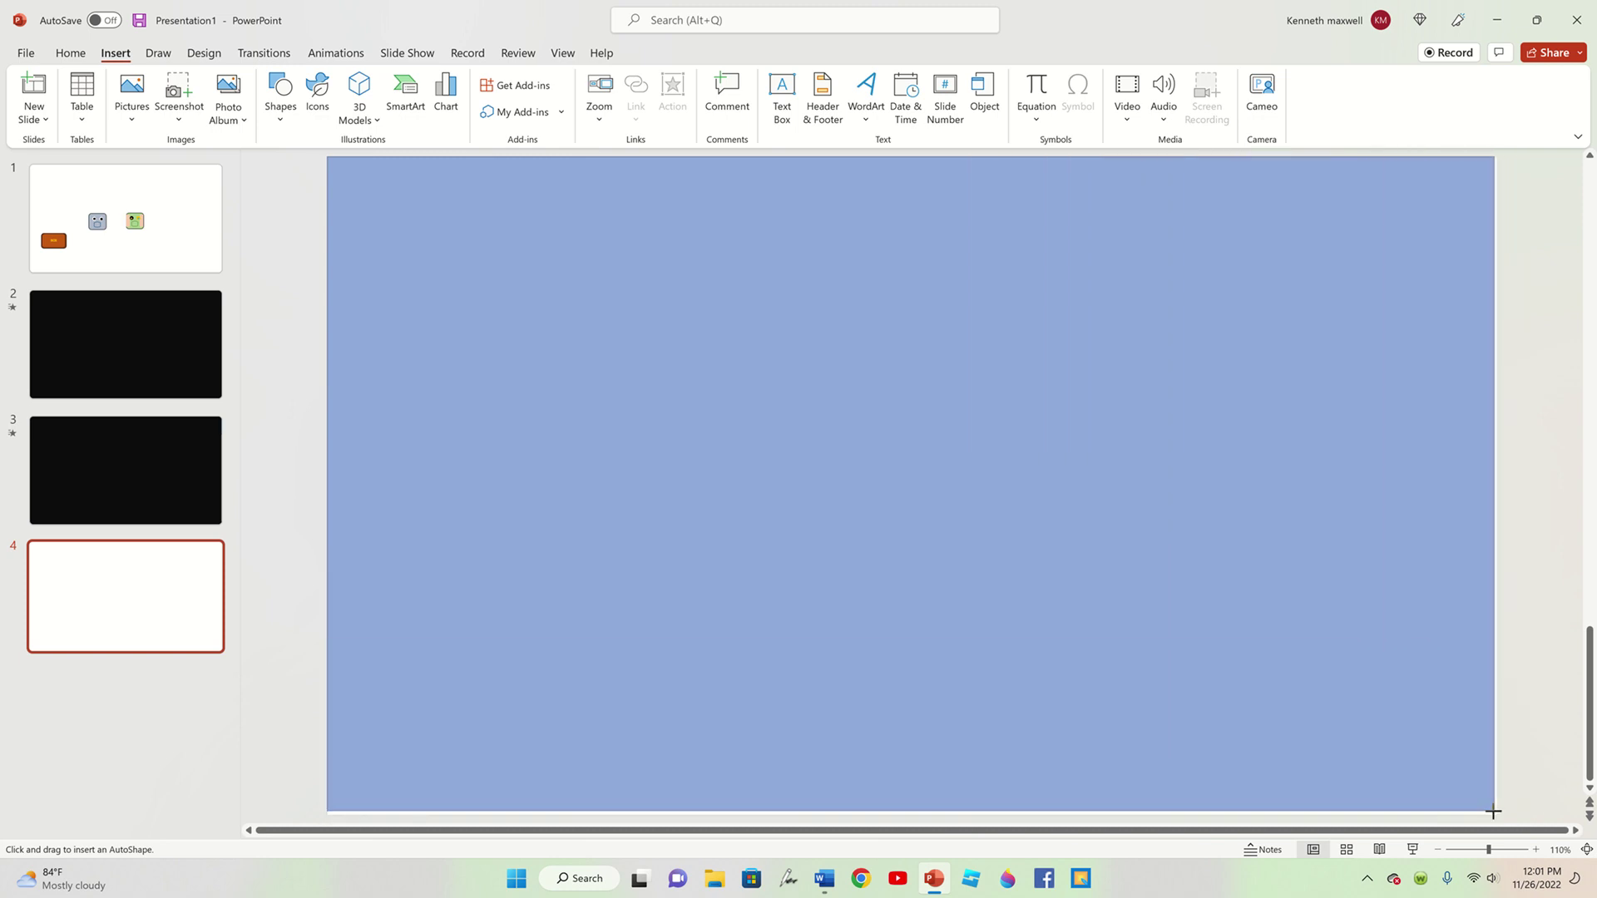
{"action": "left_click_drag", "start_coordinate": [1493, 811], "coordinate": [1497, 815]}
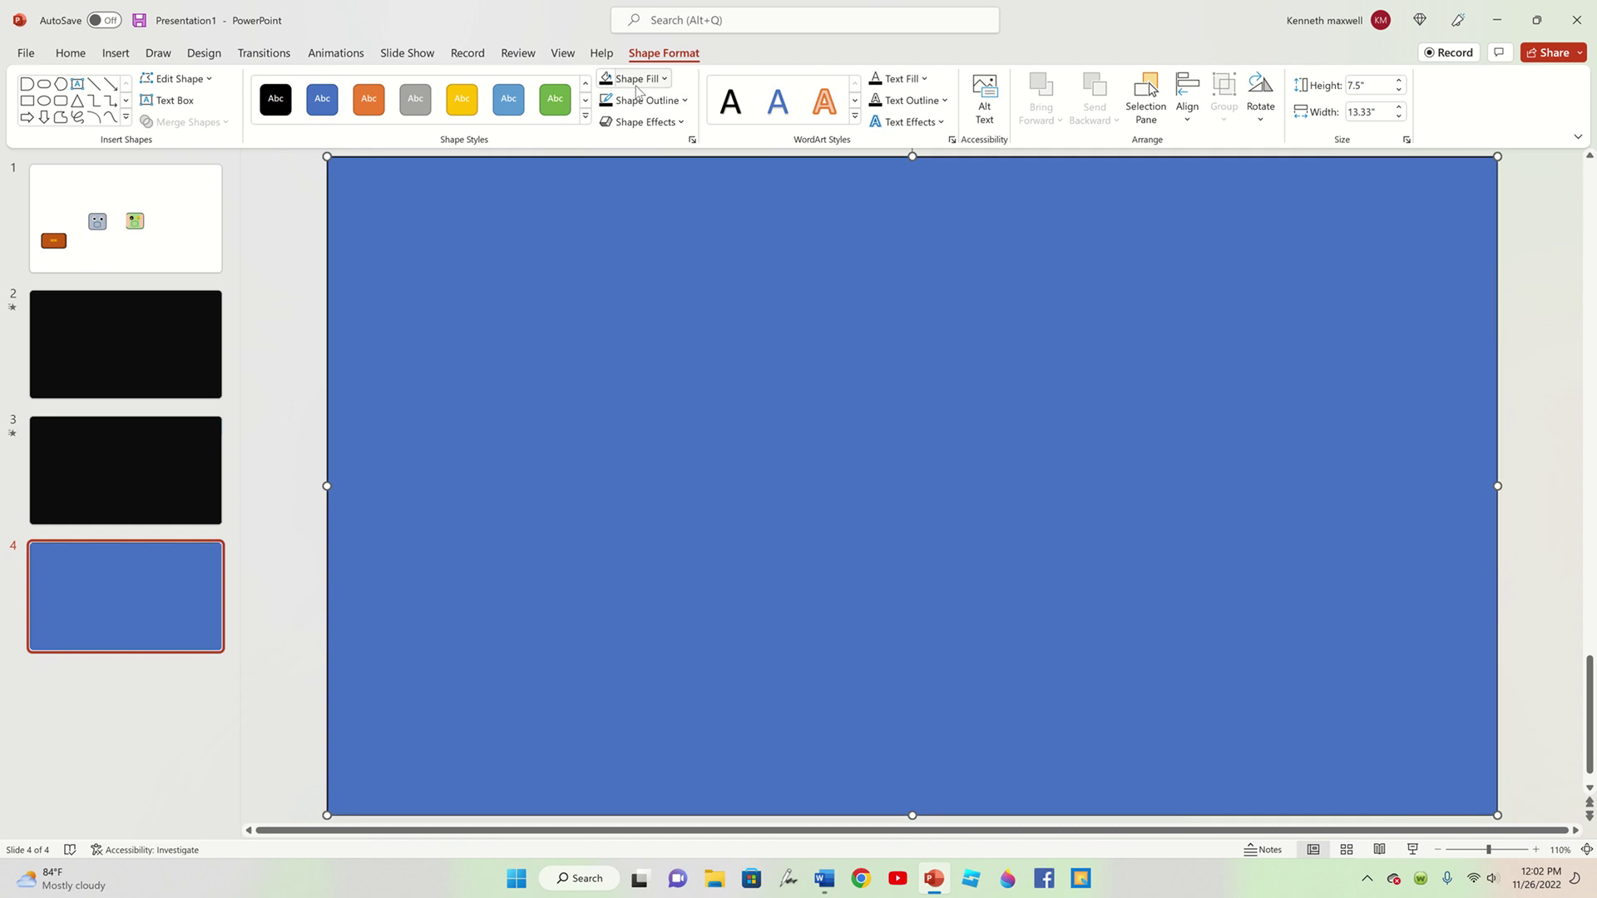
- Fill the full-slide rectangle light grey with a dark gradient variation
{"action": "left_click", "coordinate": [637, 86]}
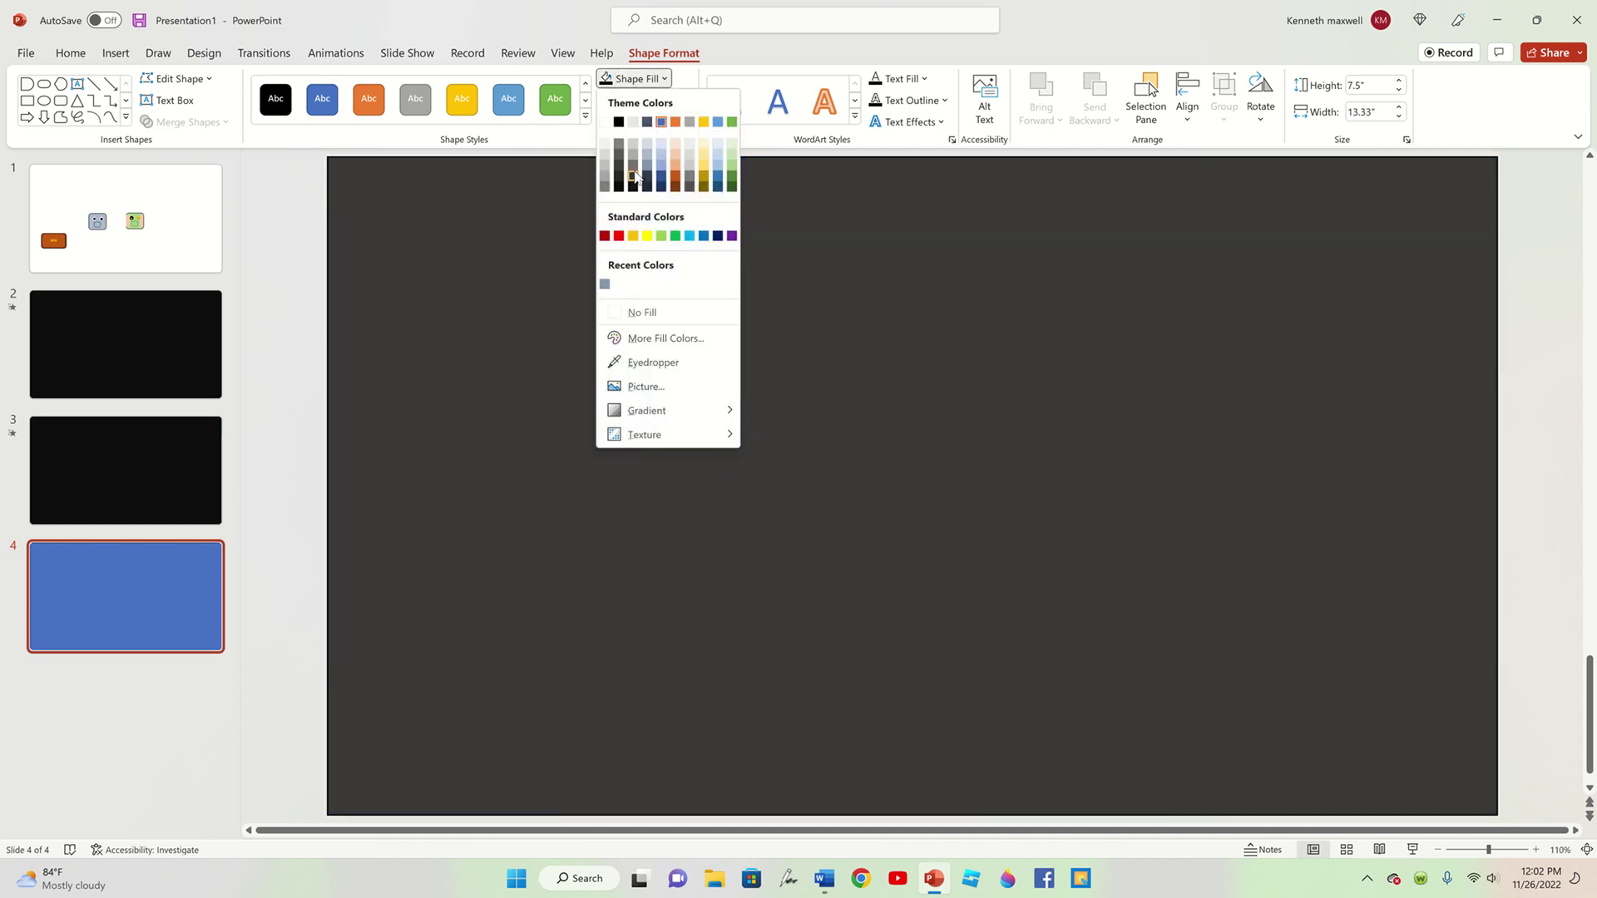
{"action": "left_click", "coordinate": [636, 176]}
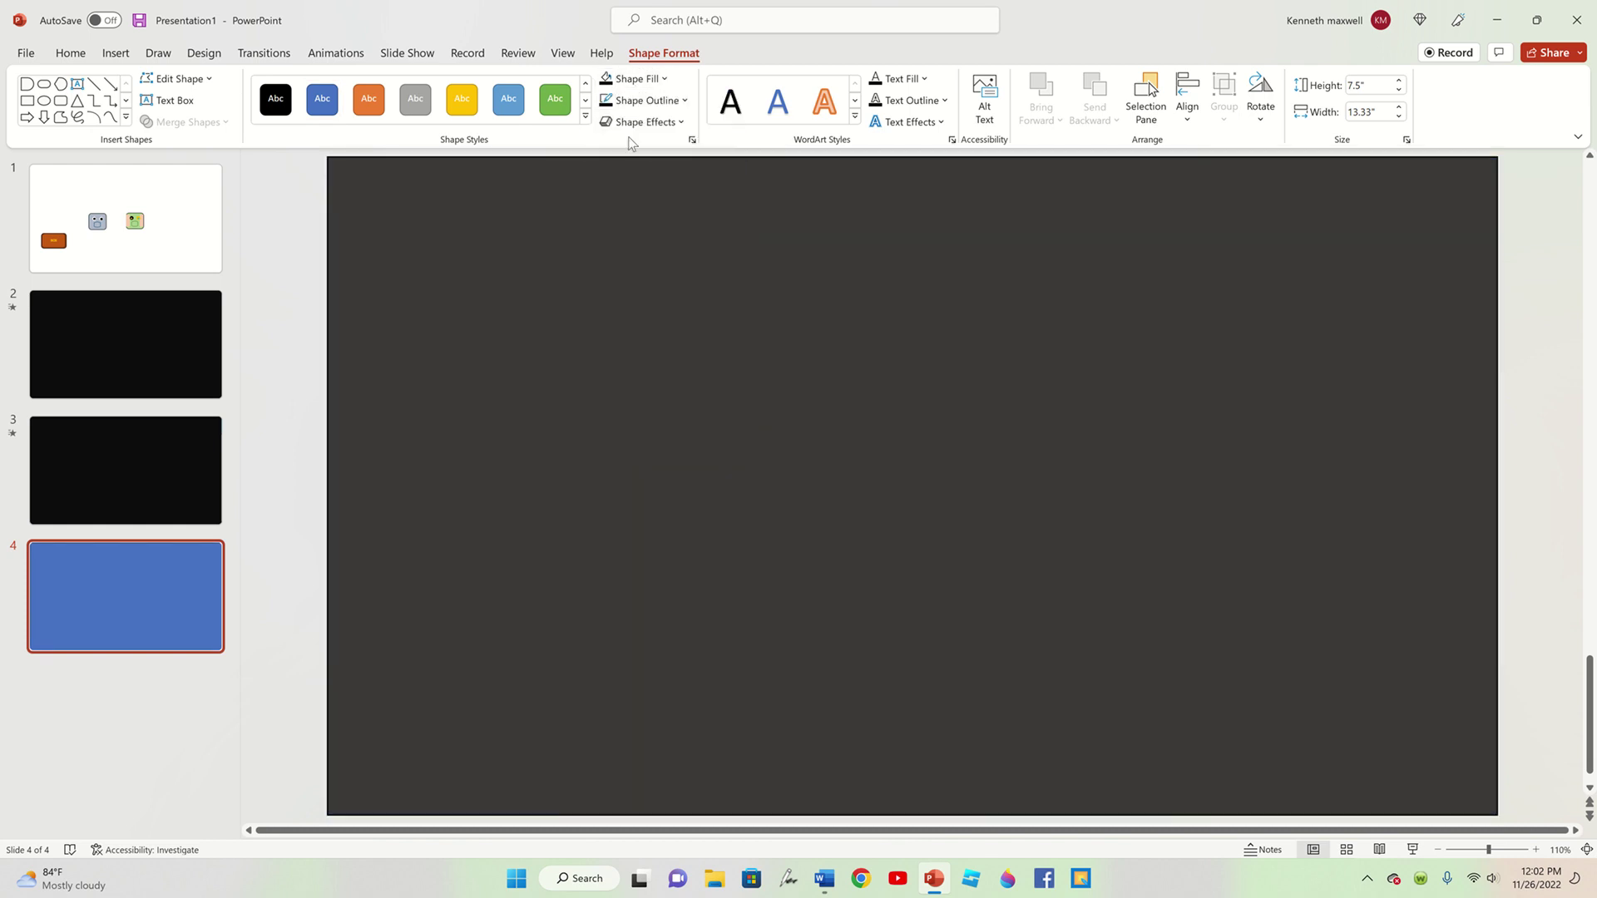
{"action": "left_click", "coordinate": [640, 77]}
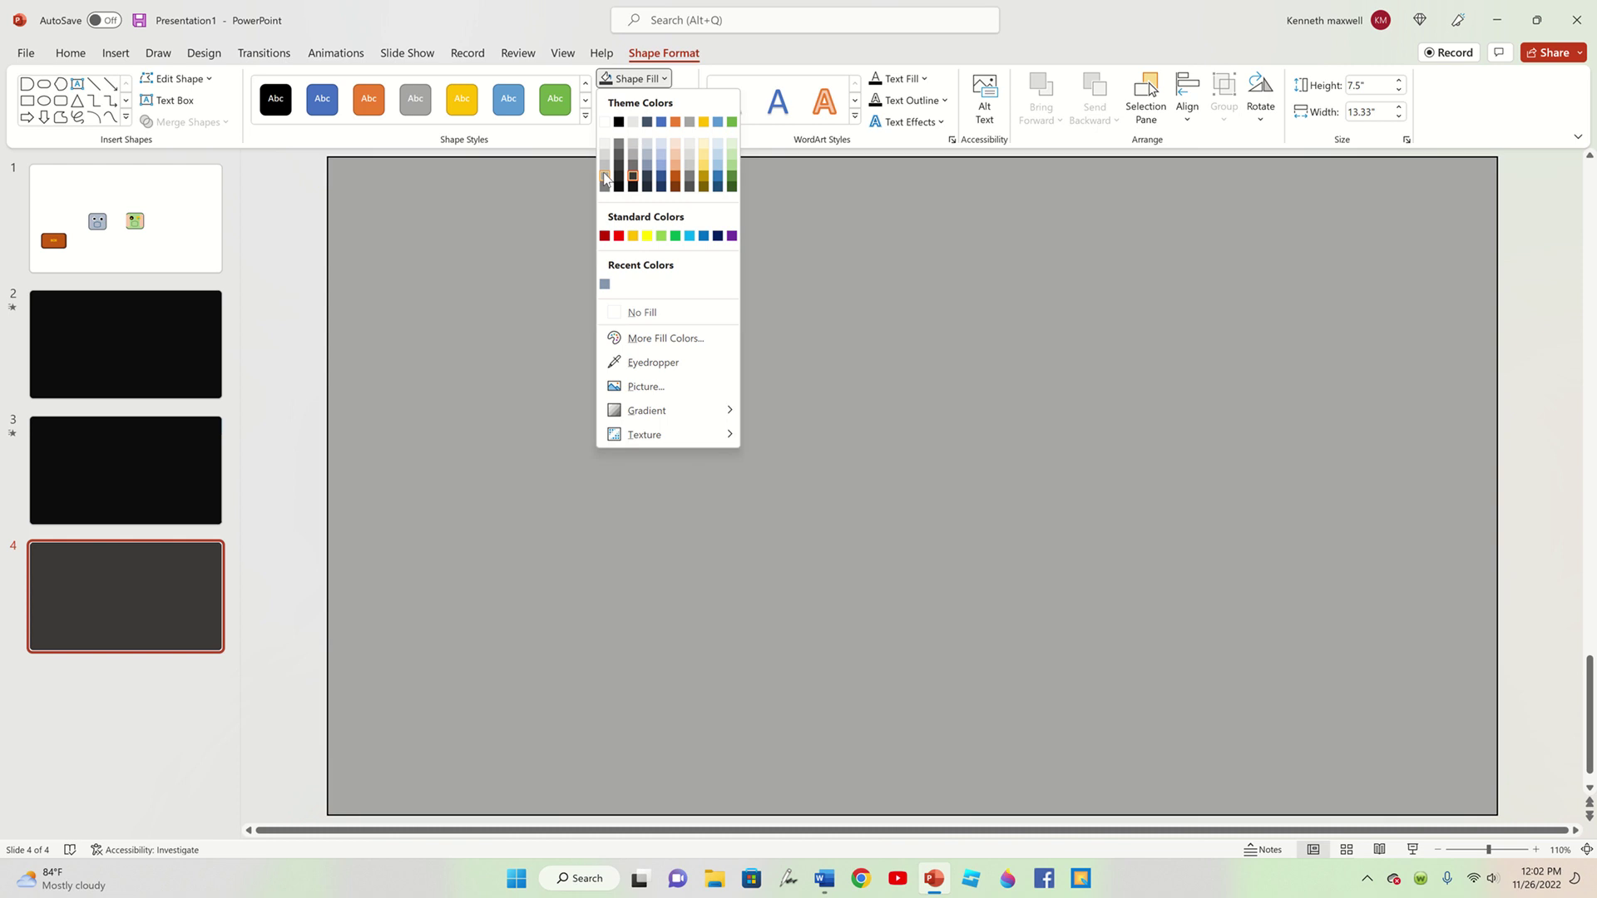
{"action": "left_click", "coordinate": [605, 177]}
{"action": "left_click", "coordinate": [637, 78]}
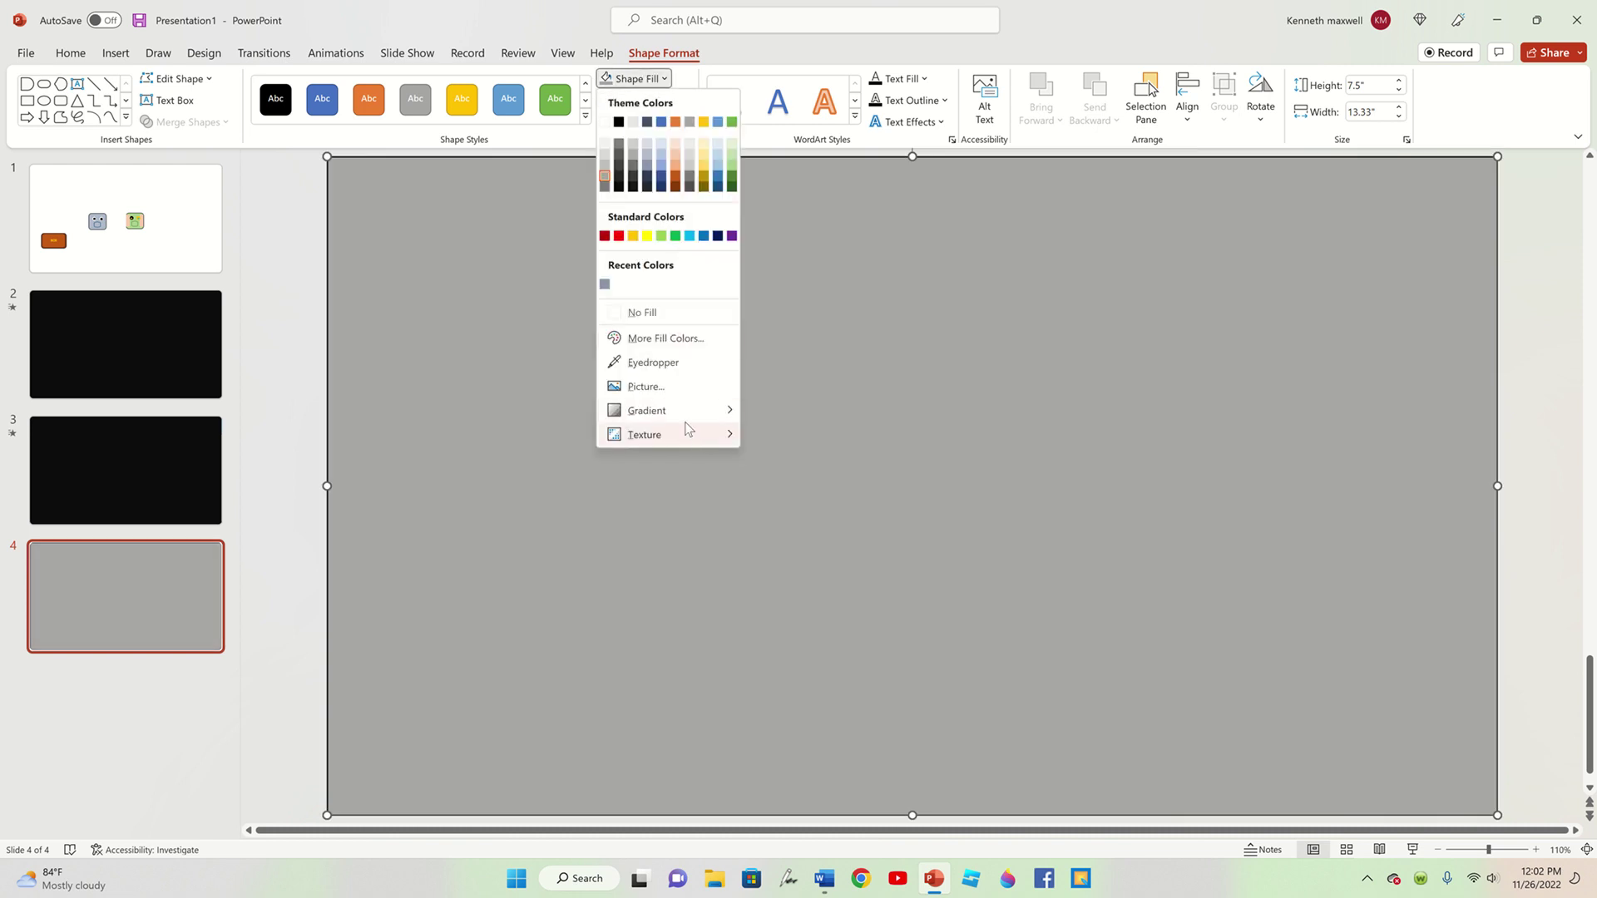
{"action": "mouse_move", "coordinate": [647, 411]}
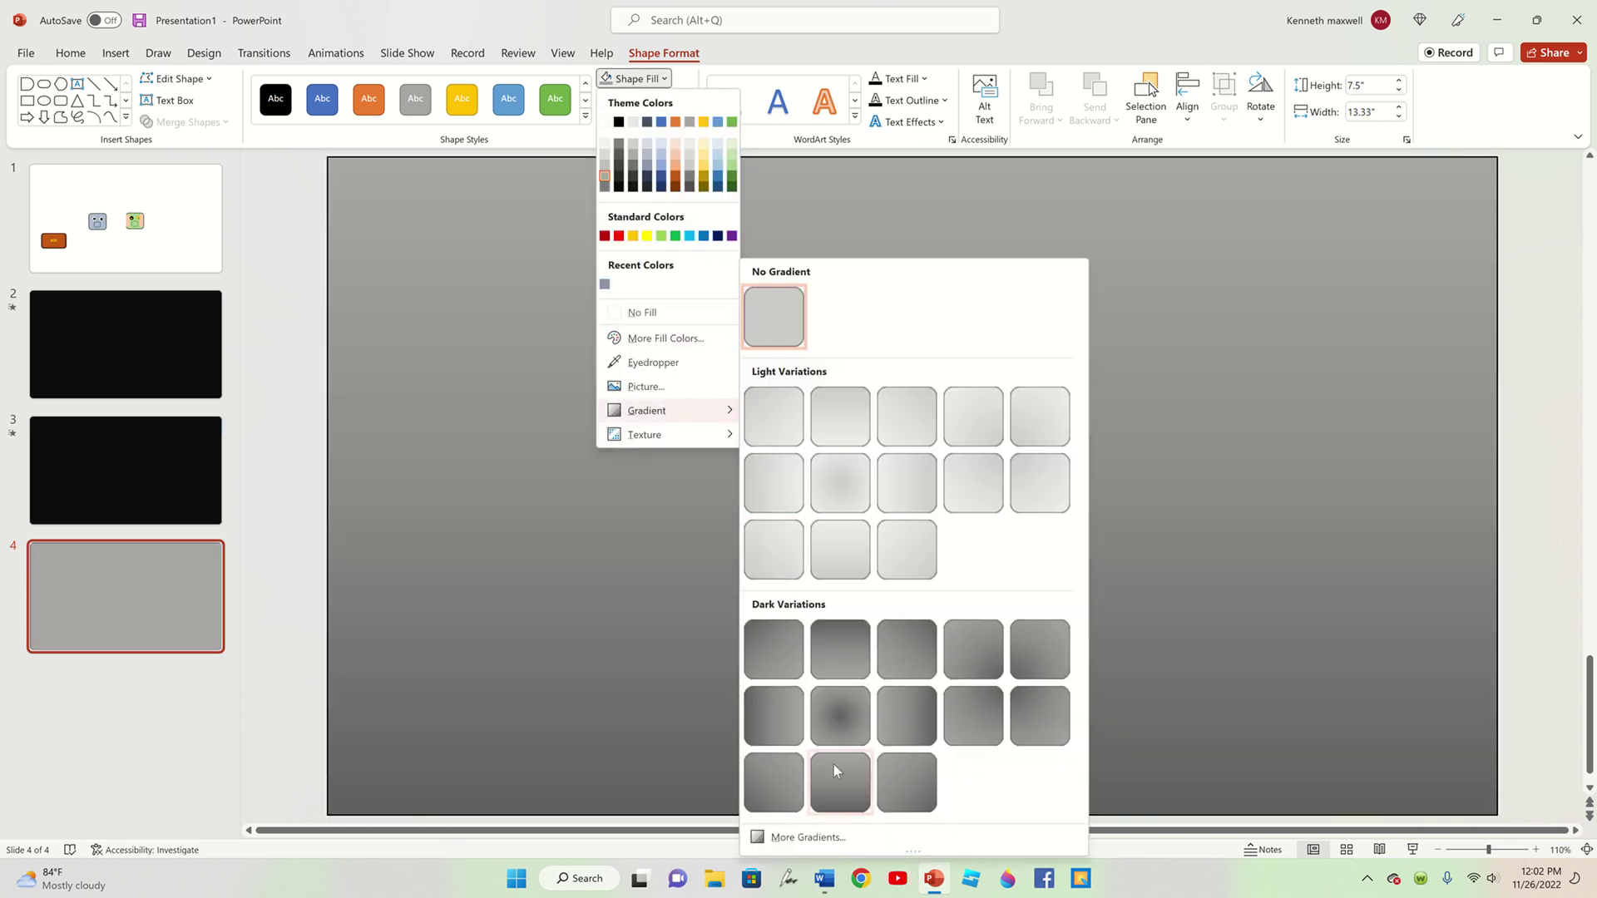
{"action": "left_click", "coordinate": [833, 765]}
{"action": "left_click", "coordinate": [272, 352]}
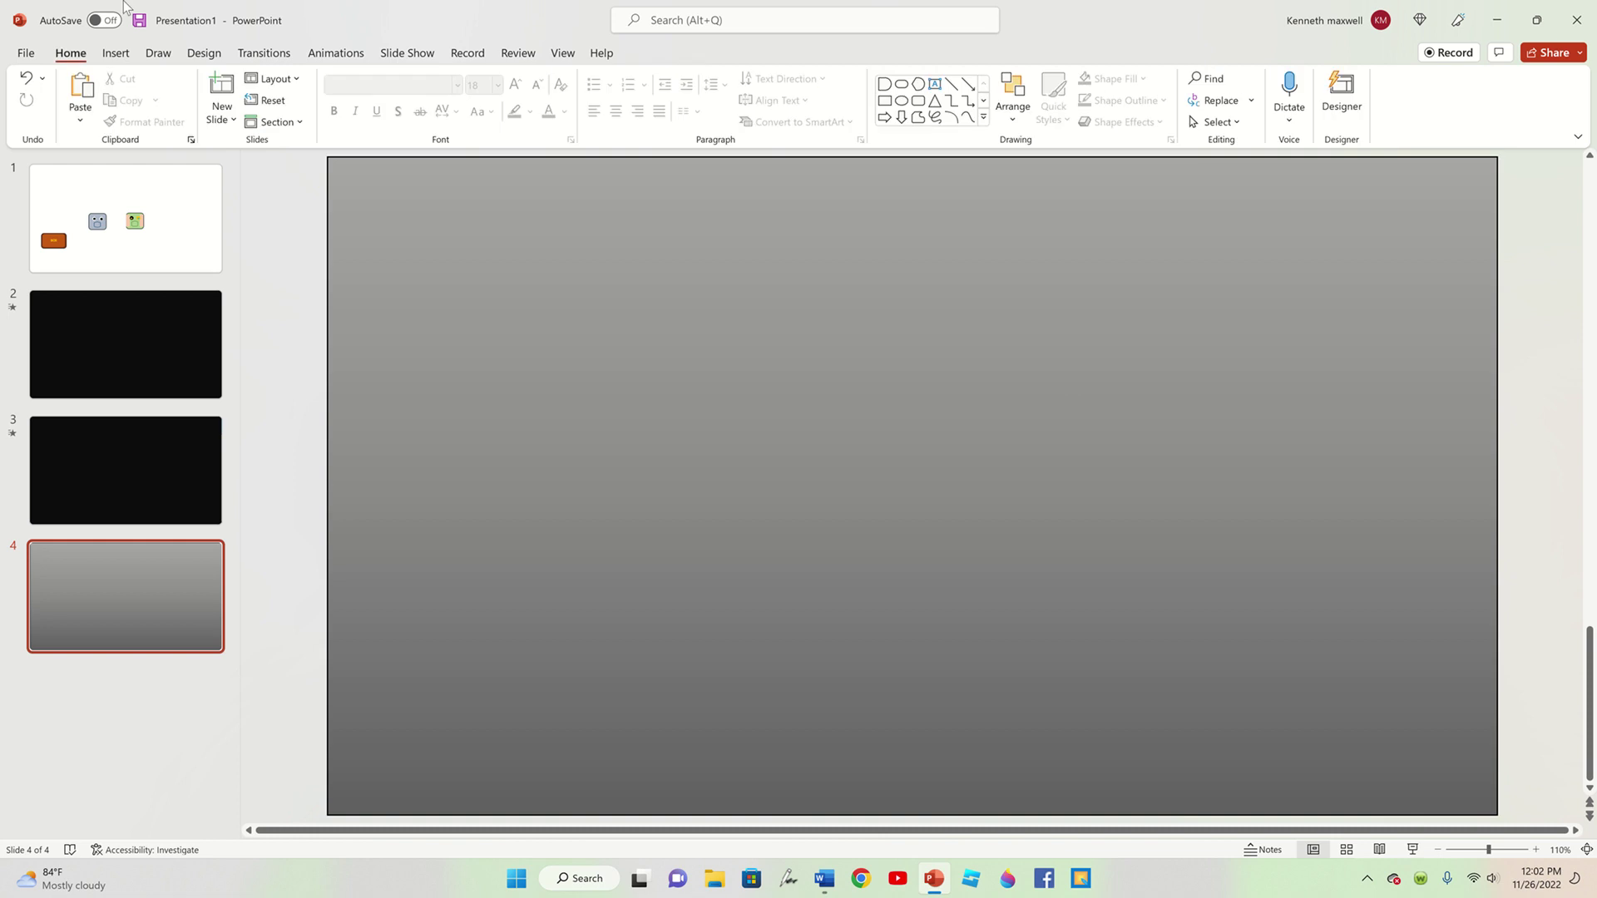
{"action": "left_click", "coordinate": [117, 53]}
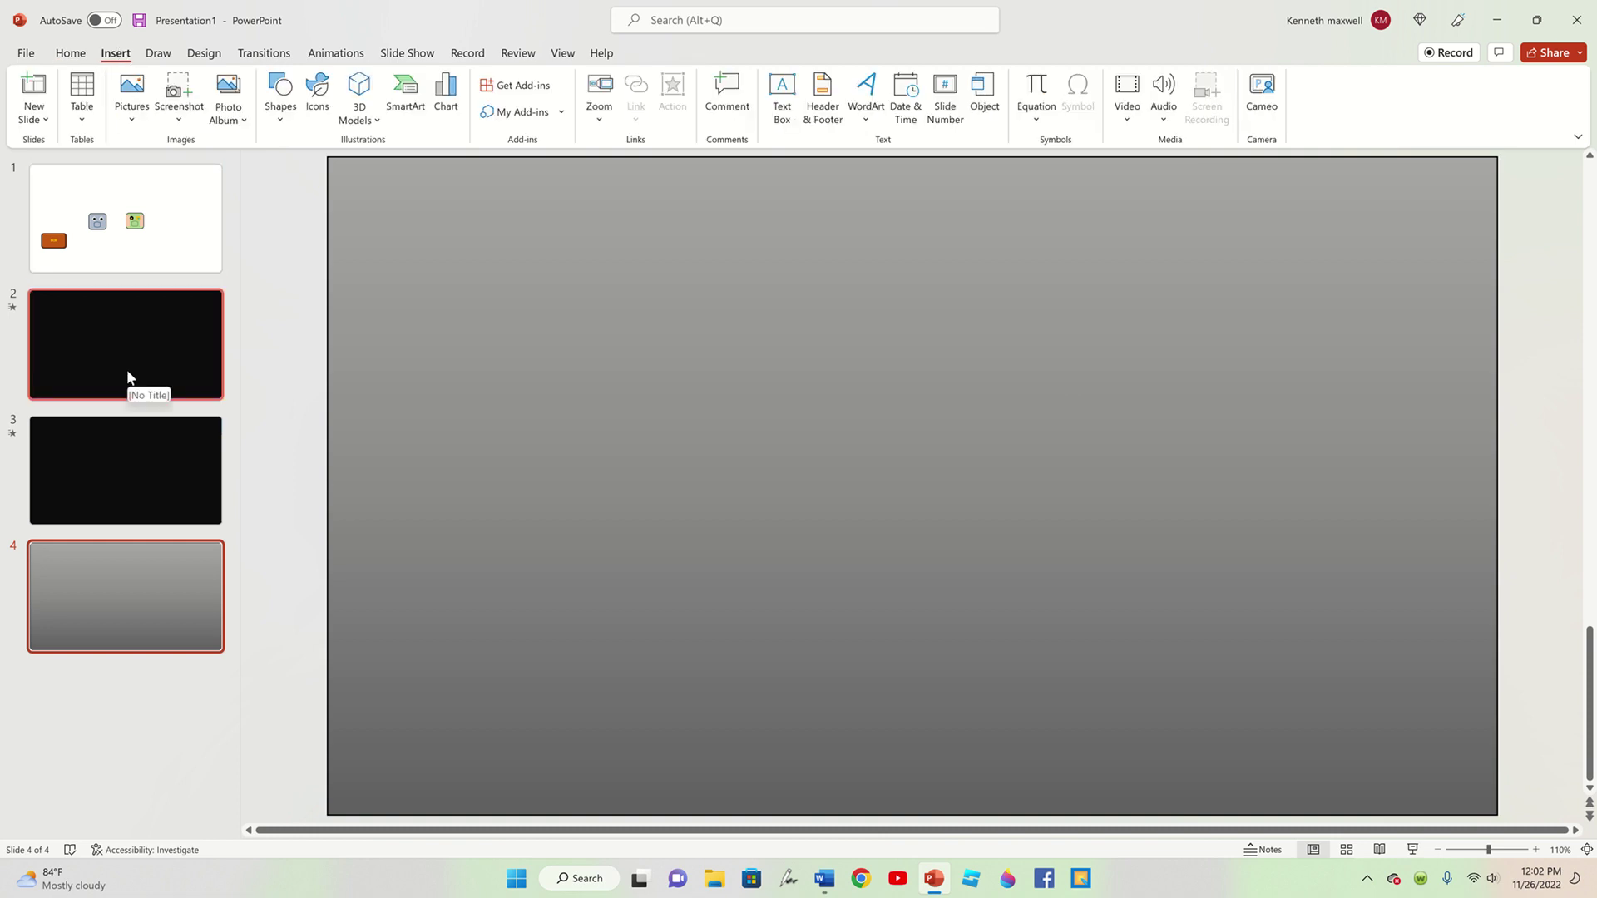
- Copy the window-and-door building from slide 2 and paste it at slide 4's centre
{"action": "left_click", "coordinate": [164, 352]}
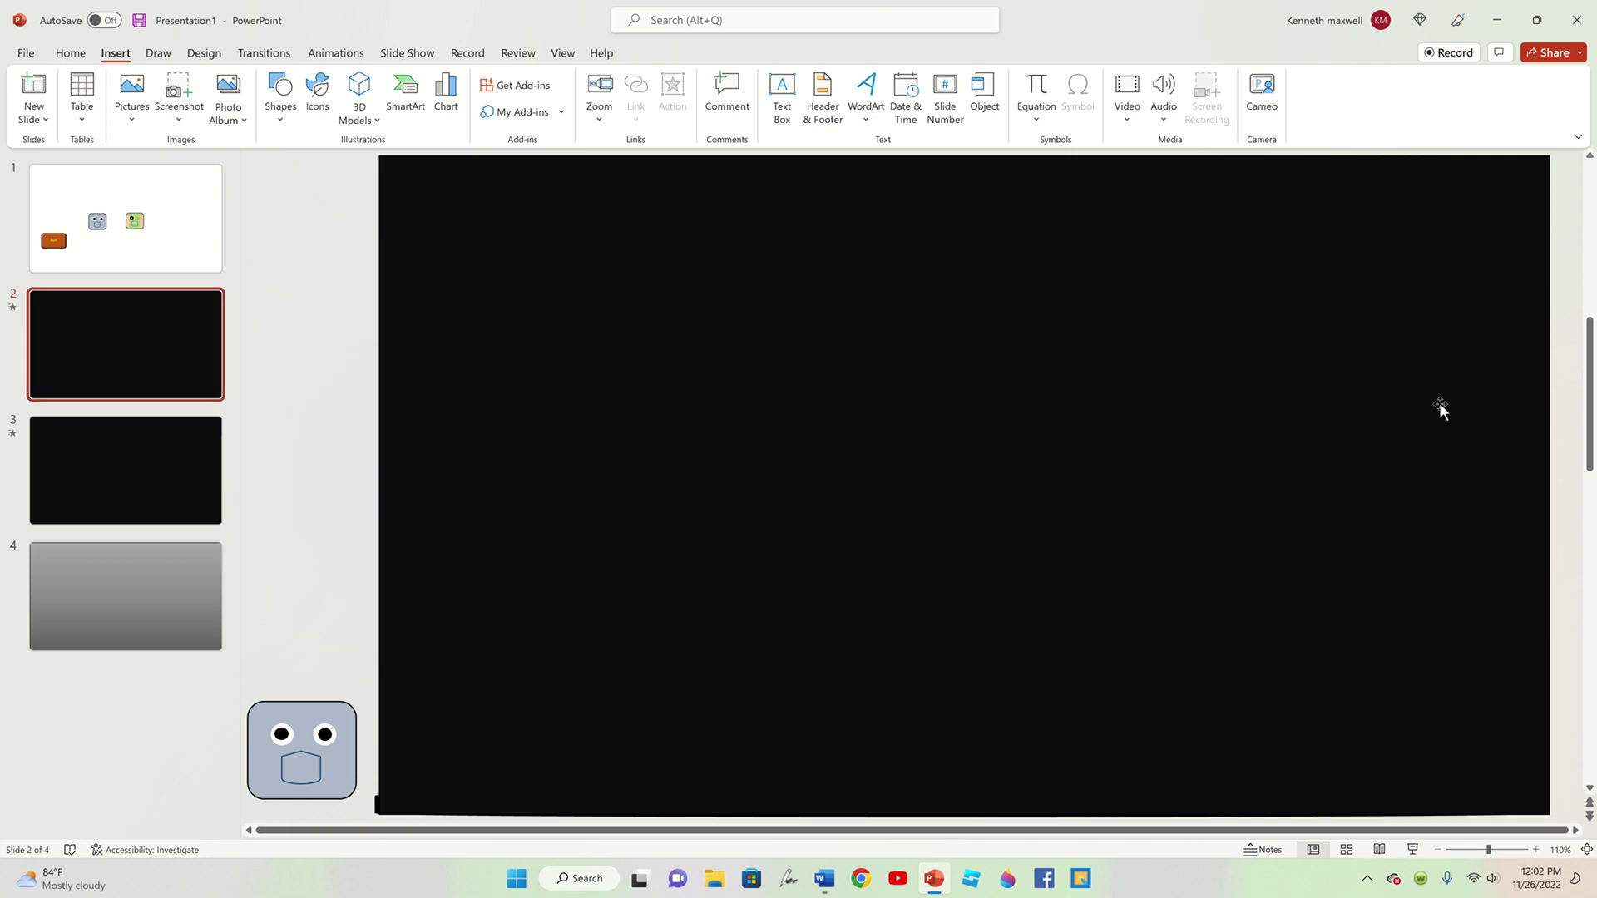
{"action": "left_click_drag", "start_coordinate": [1569, 158], "coordinate": [982, 828]}
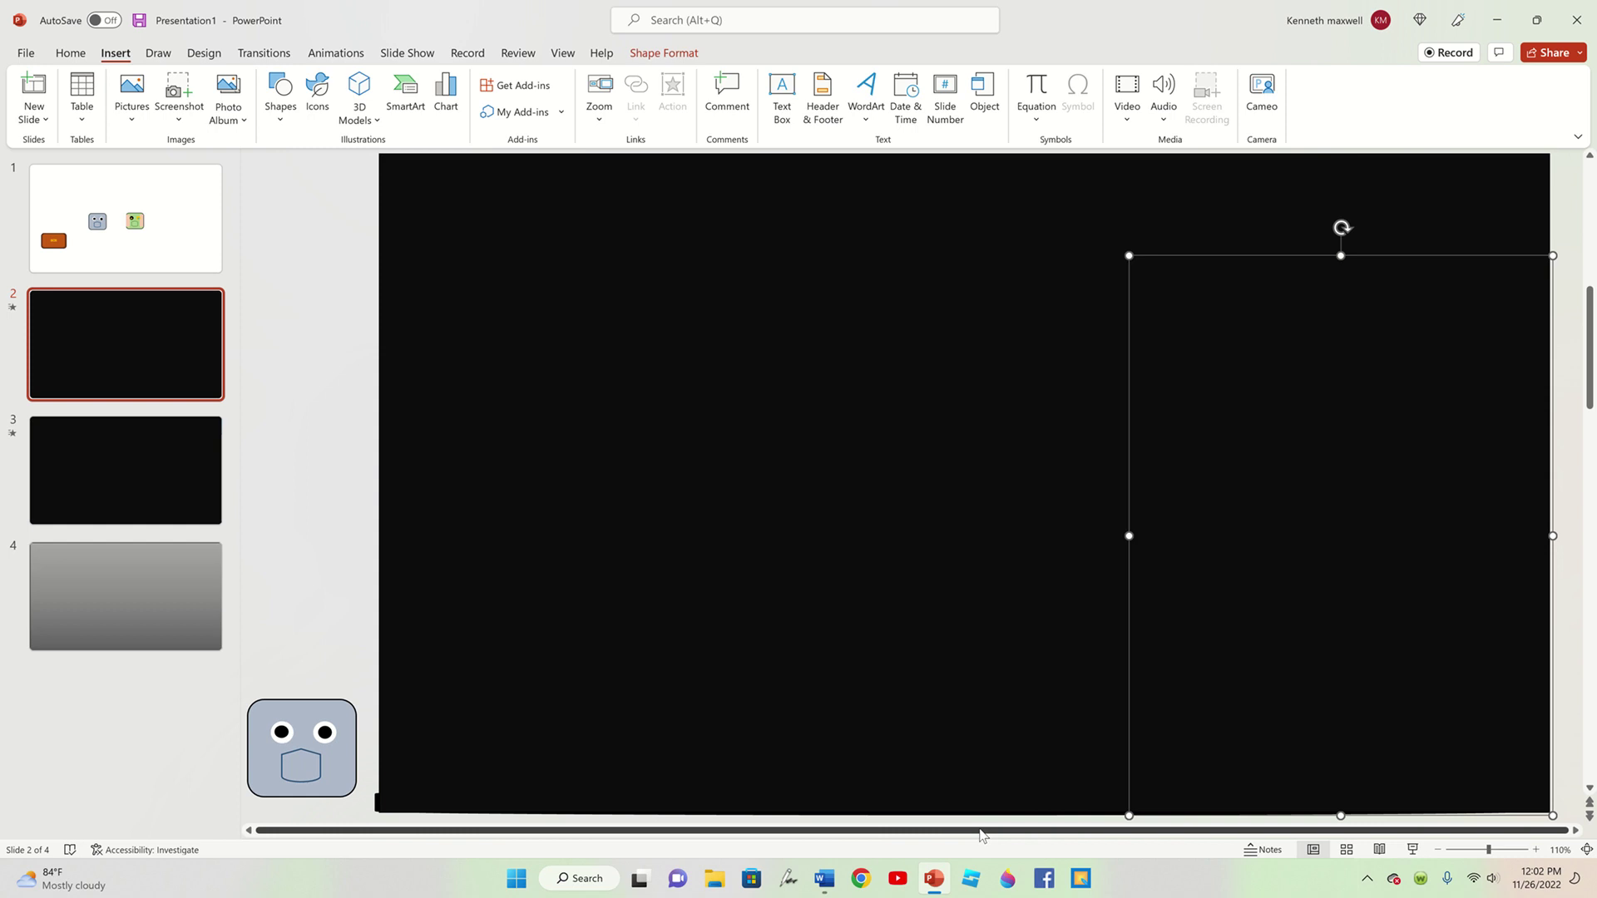
{"action": "right_click", "coordinate": [1126, 256]}
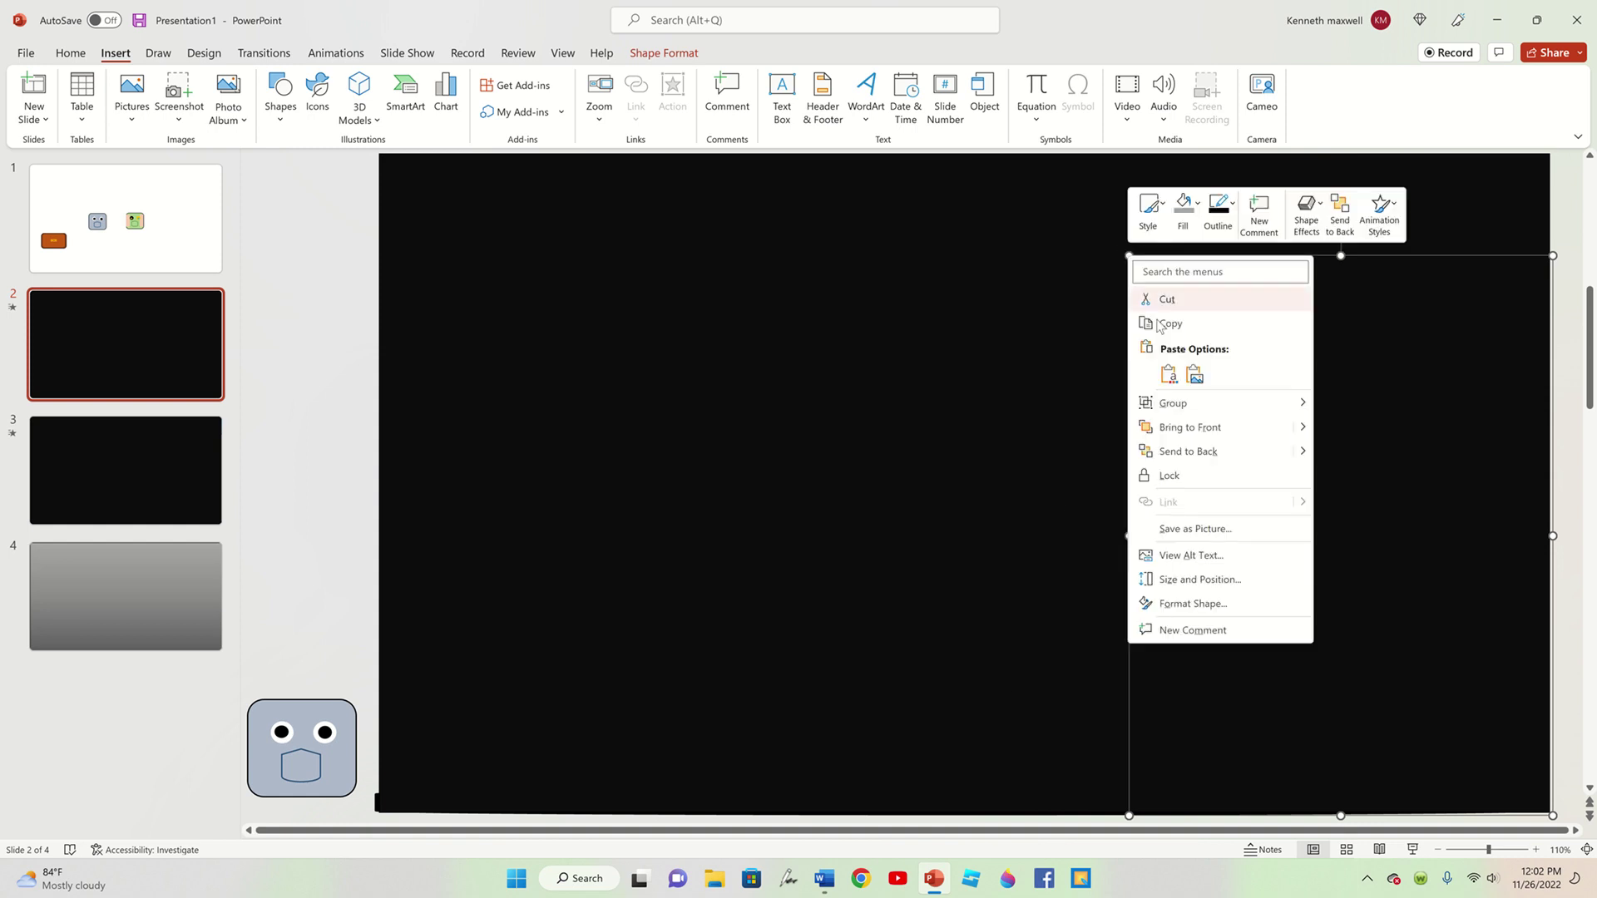
{"action": "left_click", "coordinate": [128, 622]}
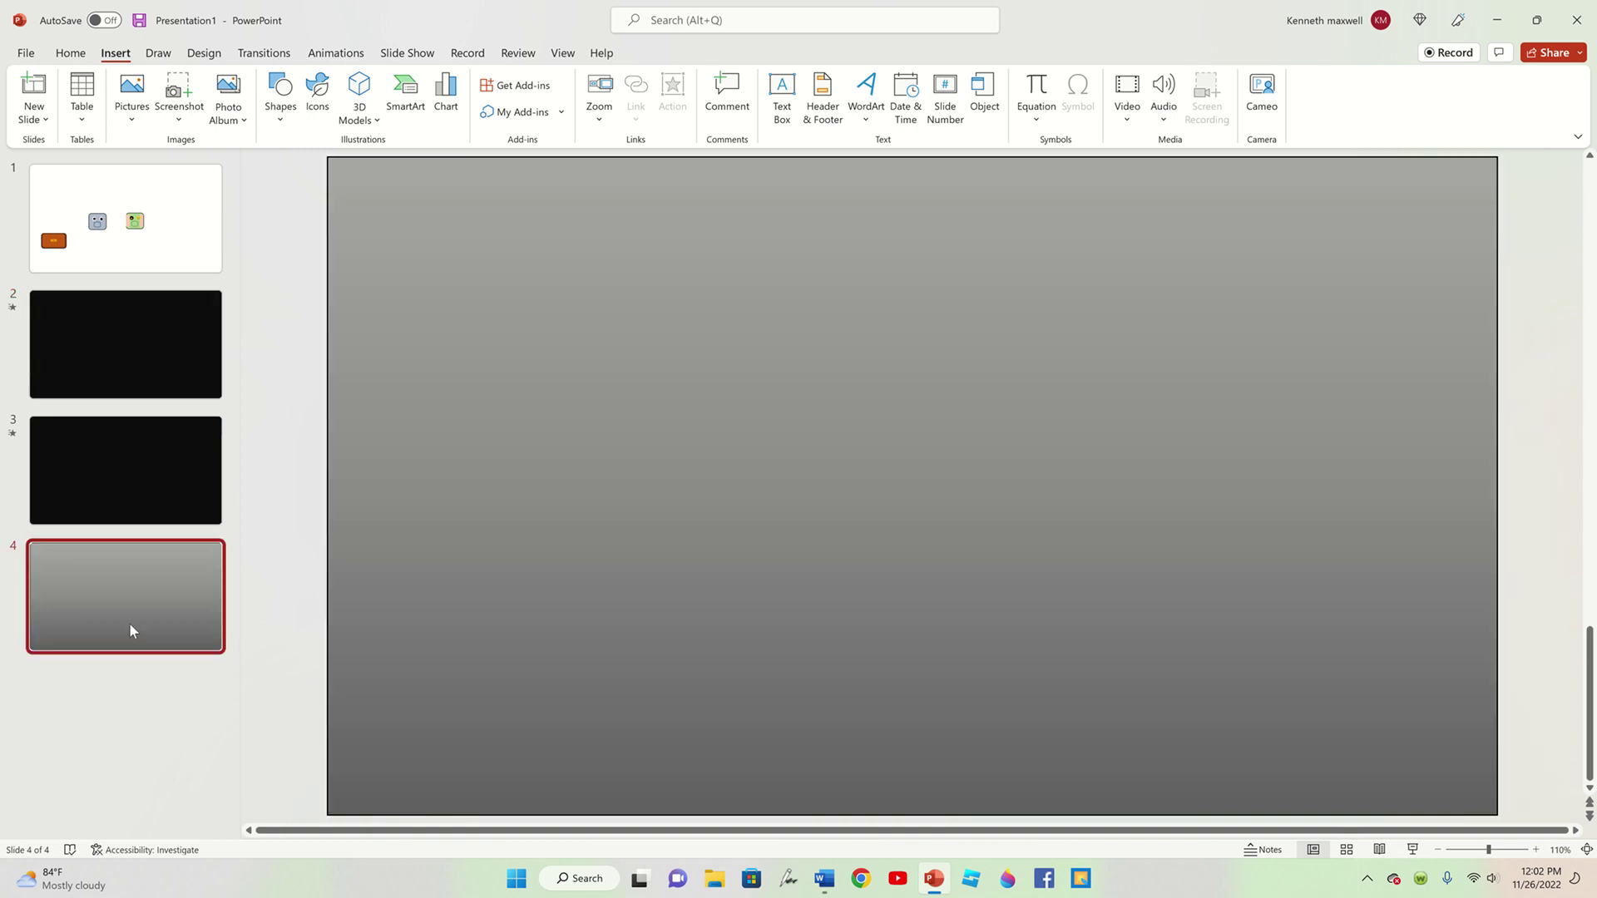
{"action": "key", "text": "ctrl+v"}
{"action": "left_click_drag", "start_coordinate": [1315, 659], "coordinate": [927, 601]}
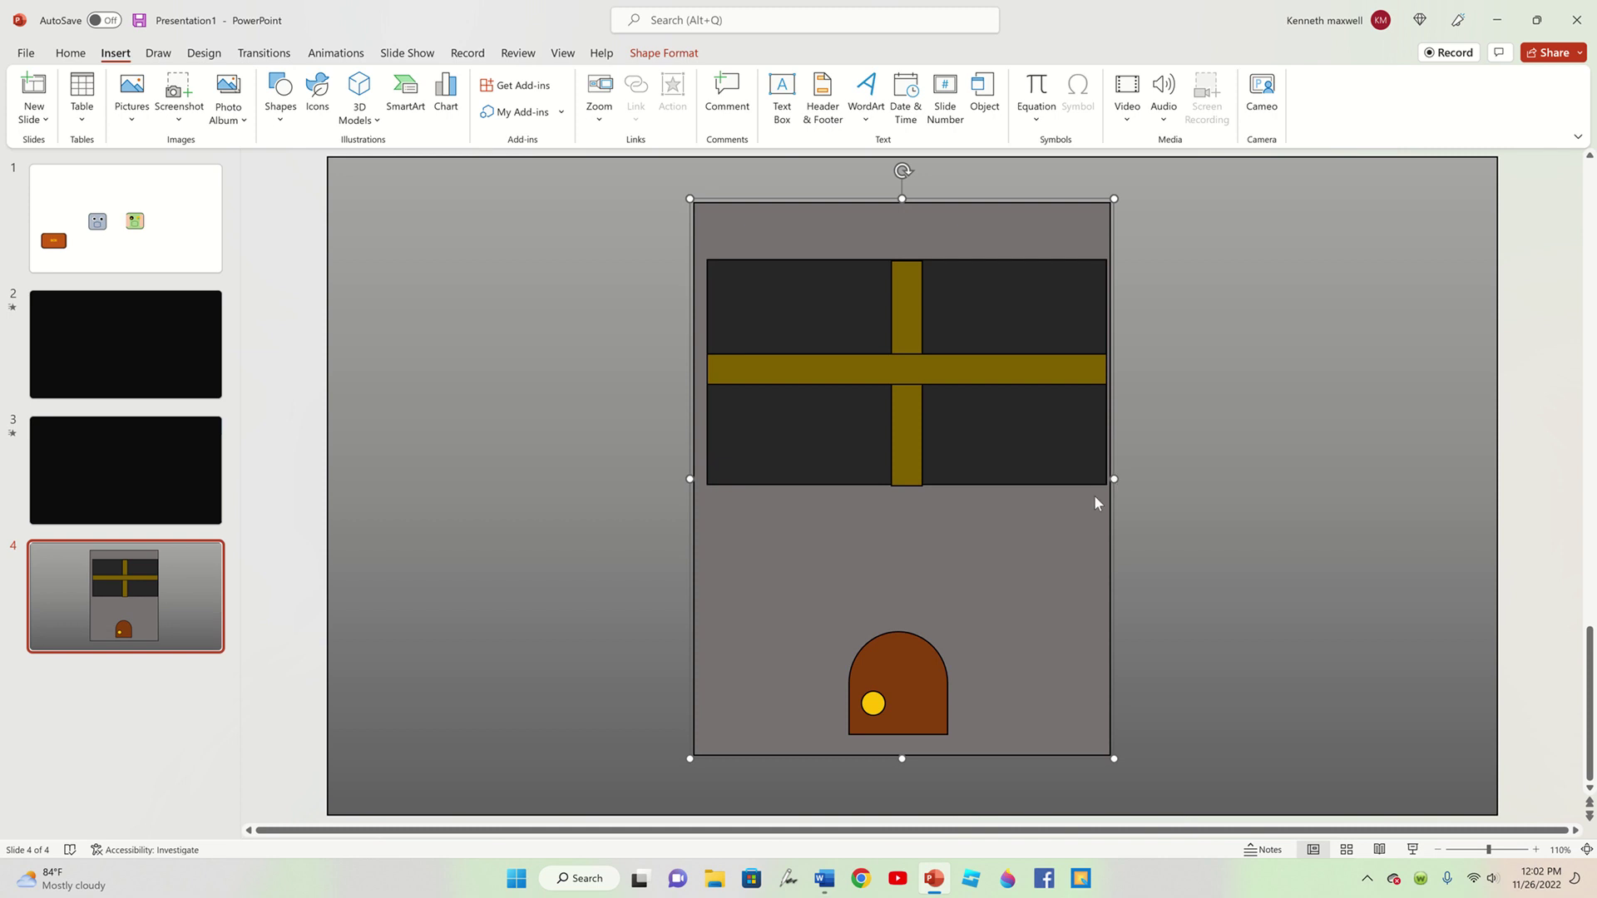
- Ungroup the building and delete the window panes, backing rectangle and cross bars
{"action": "right_click", "coordinate": [1096, 504]}
{"action": "left_click", "coordinate": [1325, 314]}
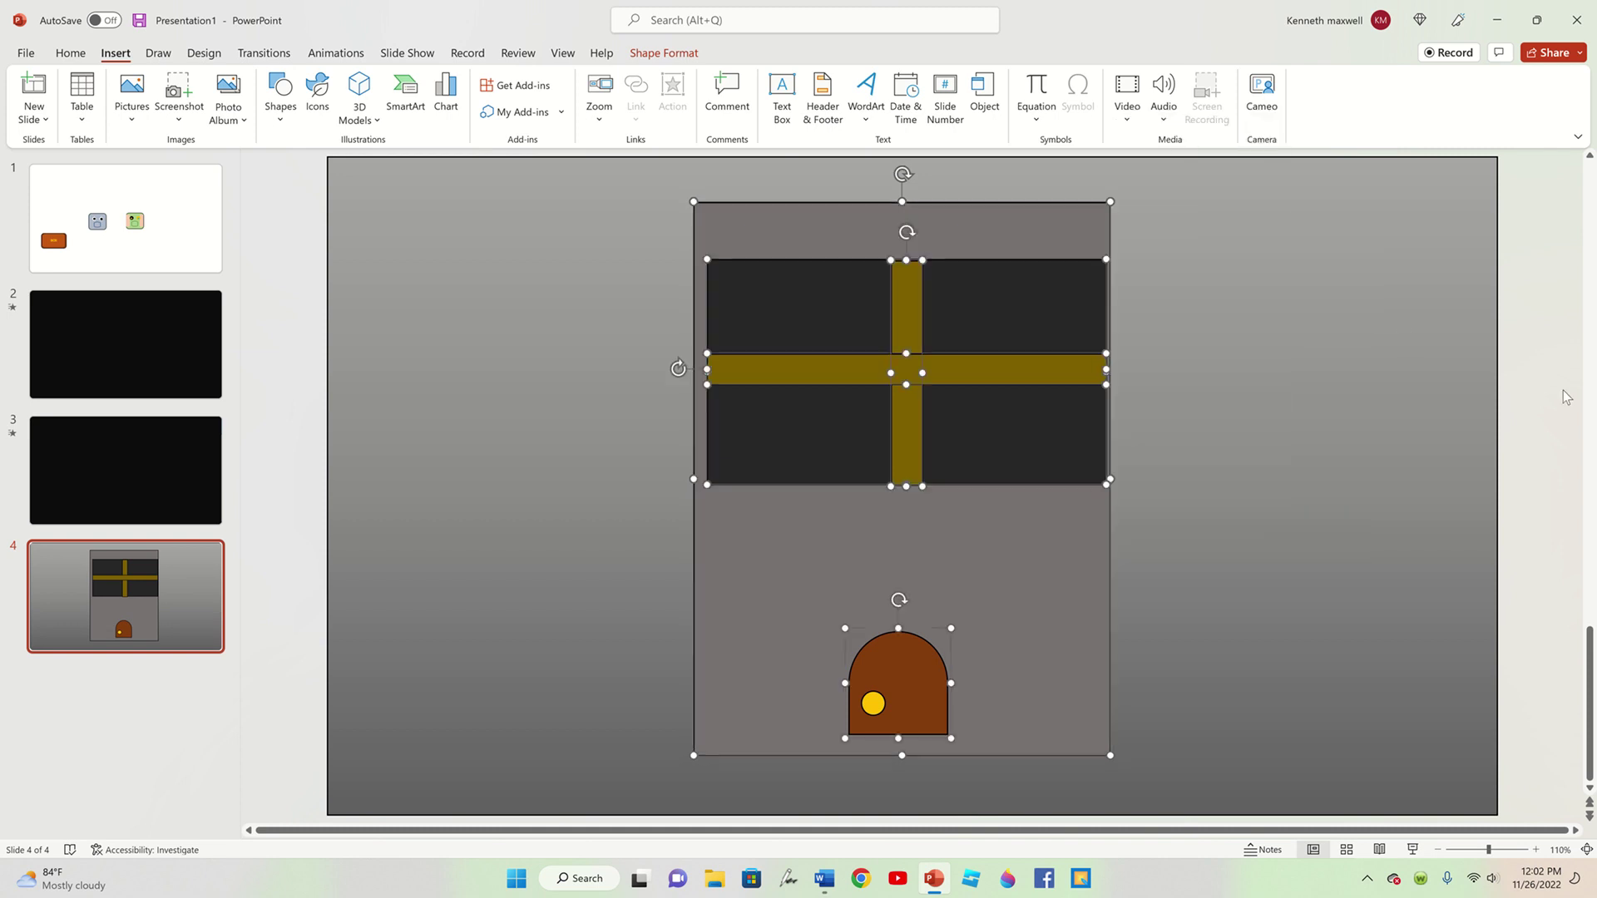
{"action": "left_click", "coordinate": [1567, 397]}
{"action": "left_click", "coordinate": [1050, 481]}
{"action": "key", "text": "Delete"}
{"action": "left_click", "coordinate": [1051, 480]}
{"action": "key", "text": "Delete"}
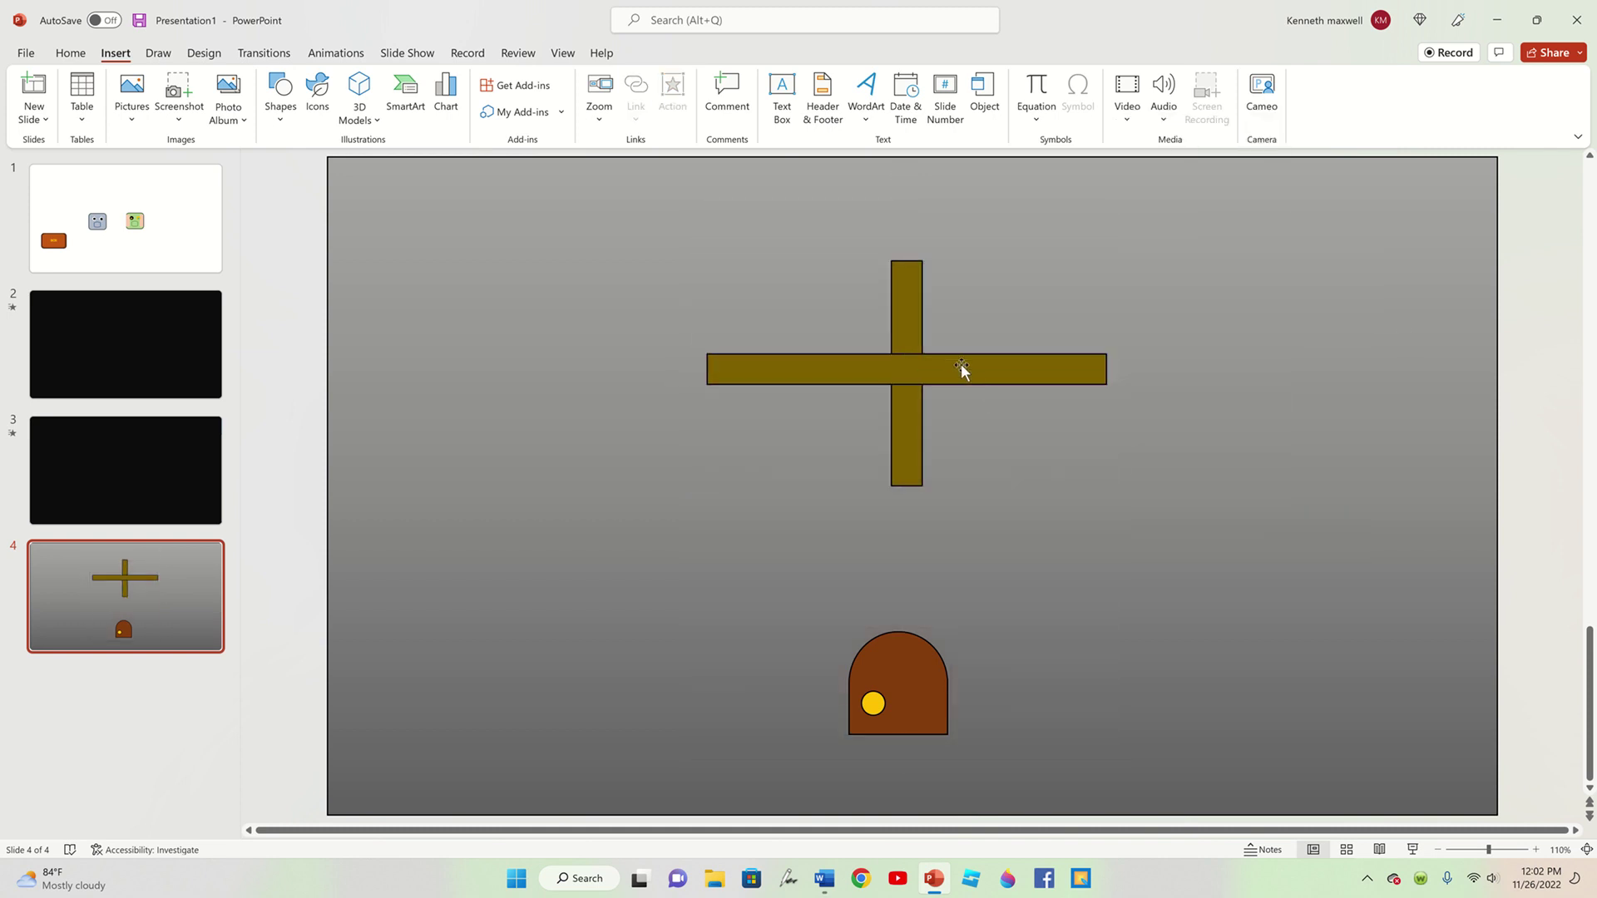
{"action": "left_click", "coordinate": [951, 360]}
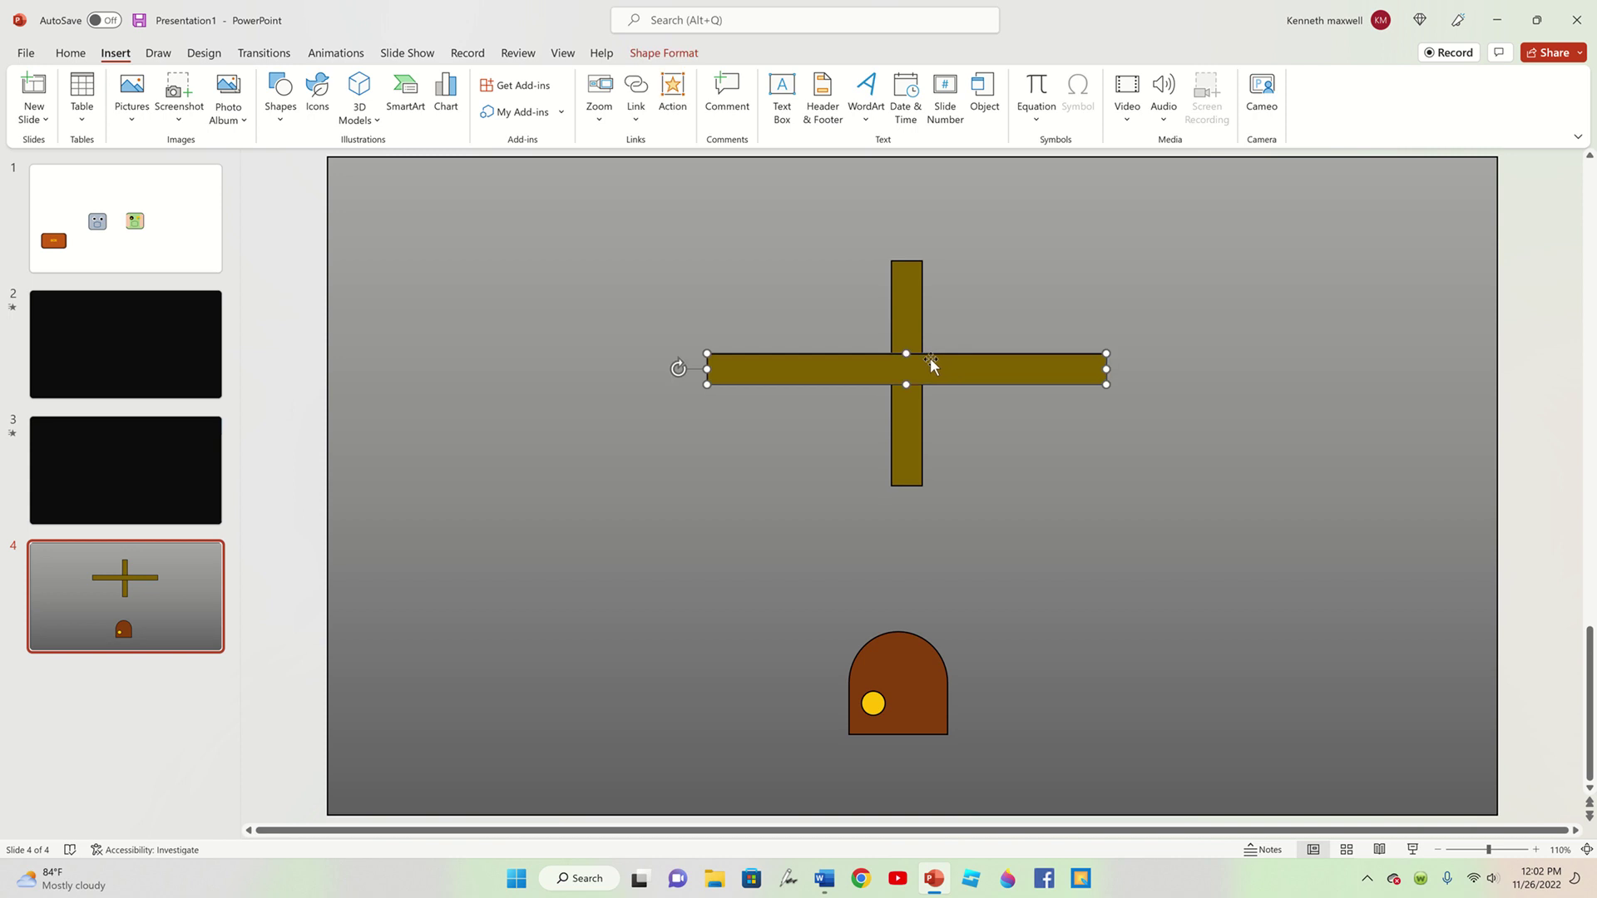
{"action": "key", "text": "Delete"}
{"action": "left_click", "coordinate": [906, 339]}
{"action": "key", "text": "Delete"}
- Set the brown door at the slide's bottom, enlarged and shifted slightly right
{"action": "mouse_move", "coordinate": [923, 684]}
{"action": "left_mouse_down"}
{"action": "mouse_move", "coordinate": [783, 747]}
{"action": "mouse_move", "coordinate": [801, 757]}
{"action": "left_mouse_up"}
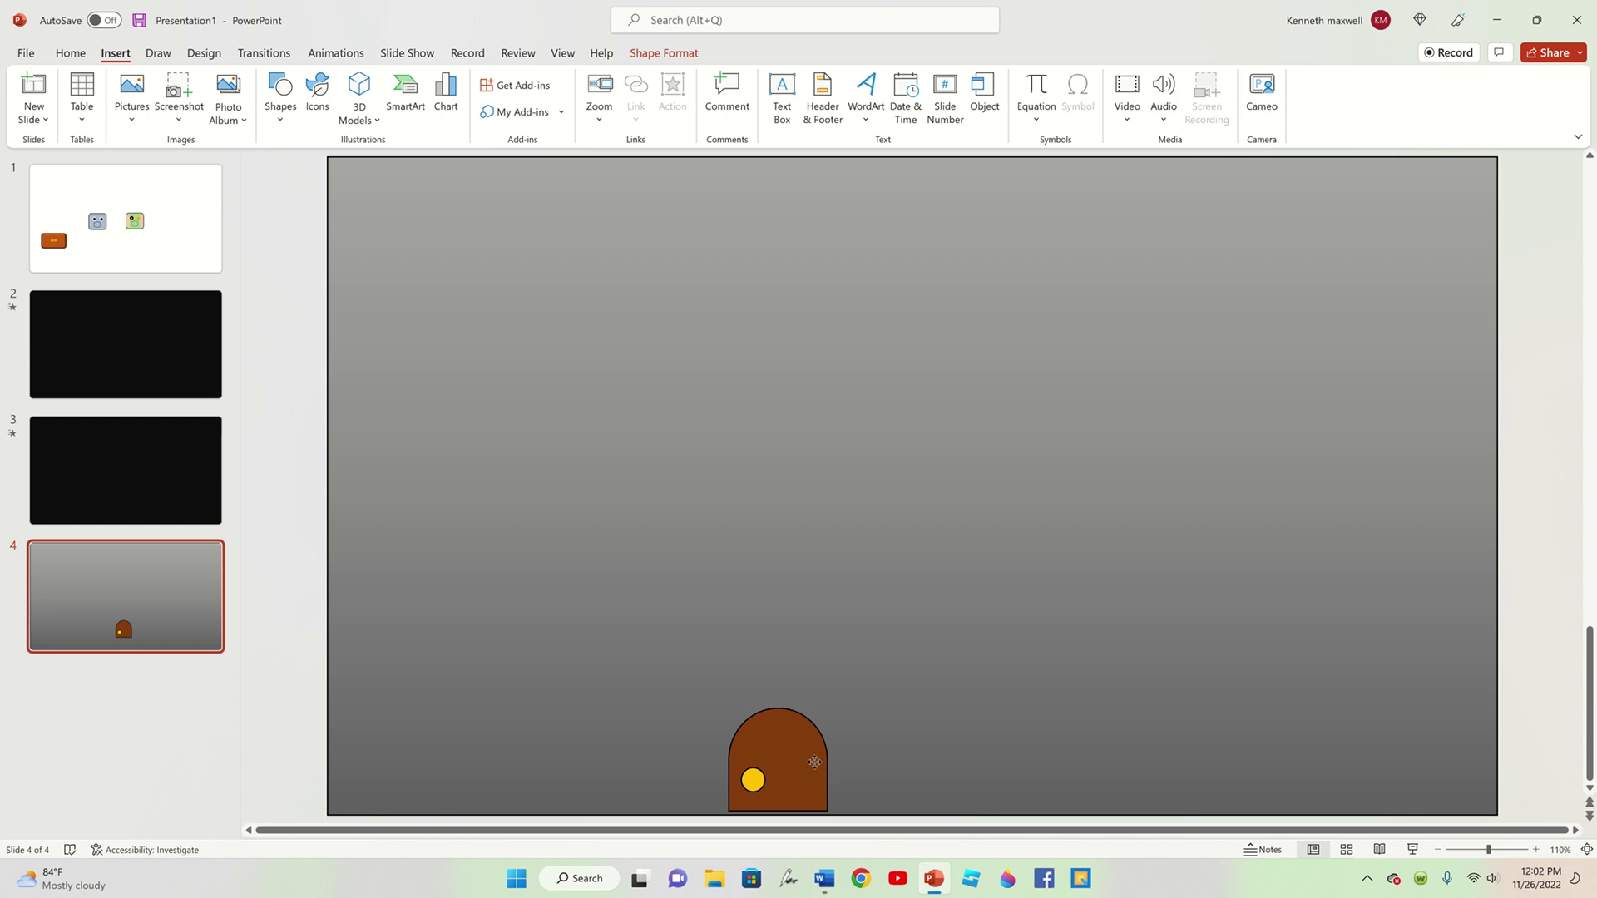
{"action": "left_click_drag", "start_coordinate": [801, 757], "coordinate": [818, 761]}
{"action": "left_click", "coordinate": [849, 705]}
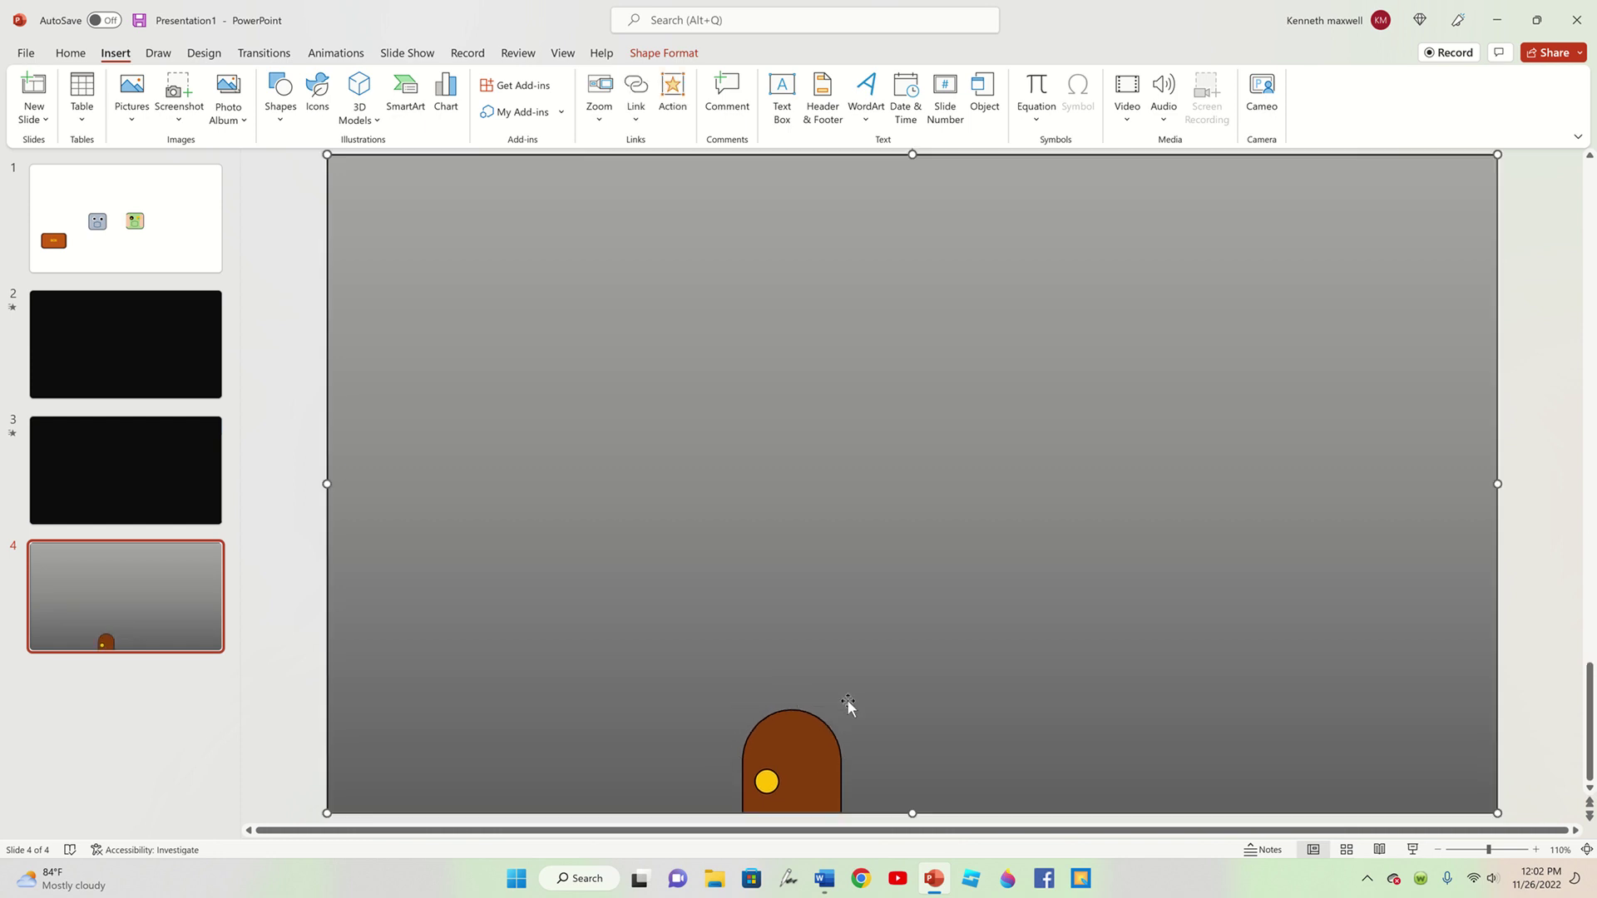
{"action": "left_click", "coordinate": [819, 732]}
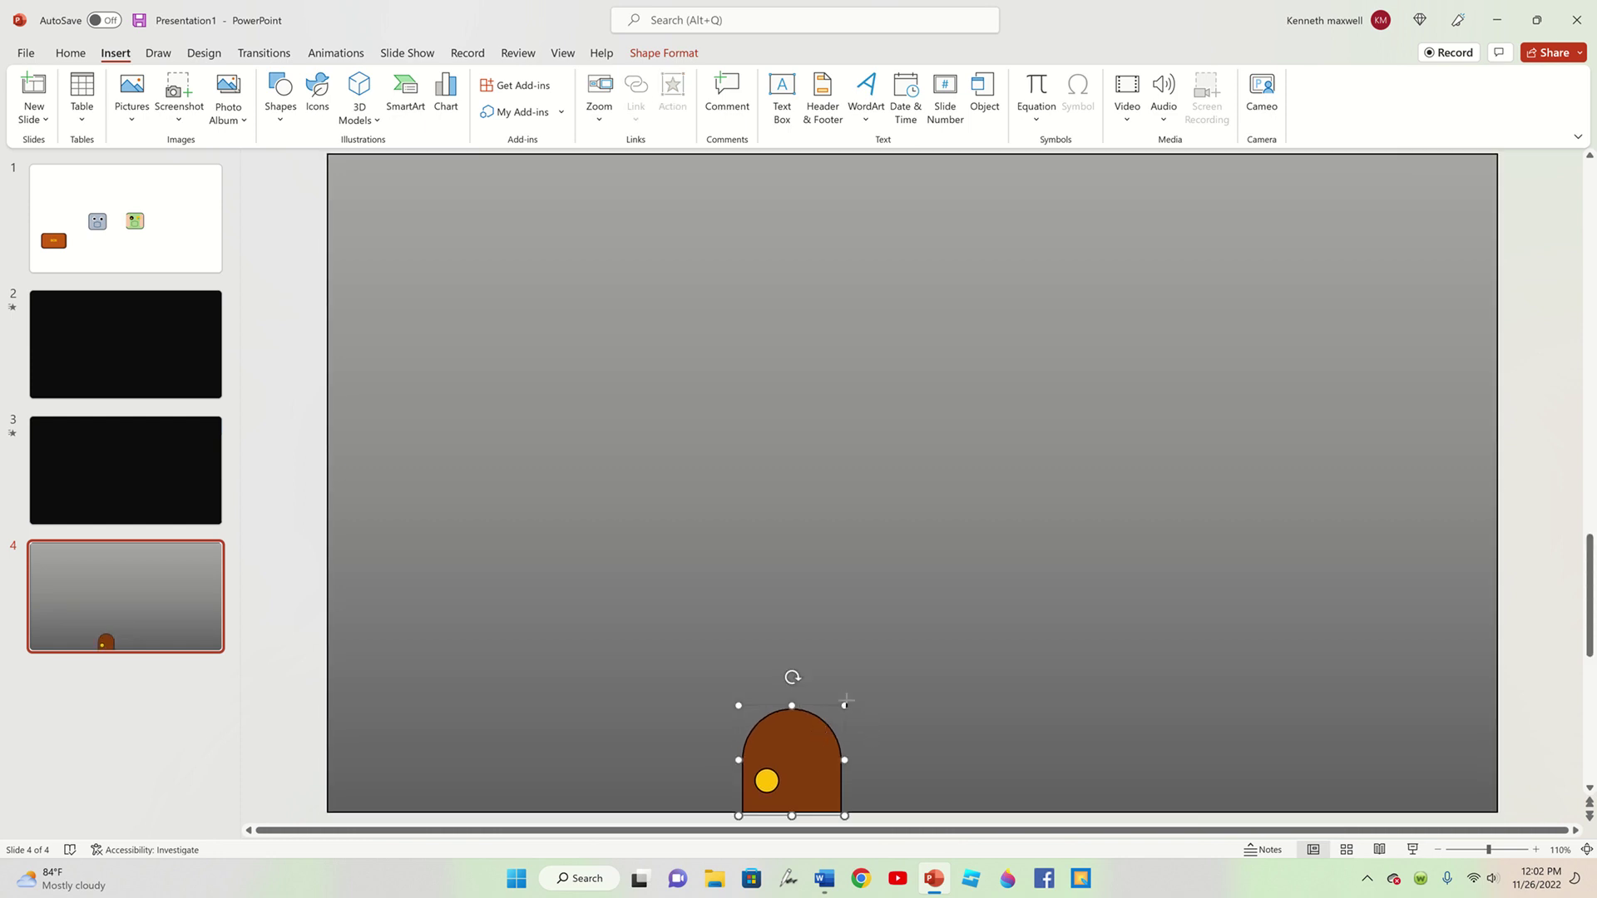
{"action": "left_click_drag", "start_coordinate": [845, 704], "coordinate": [948, 620]}
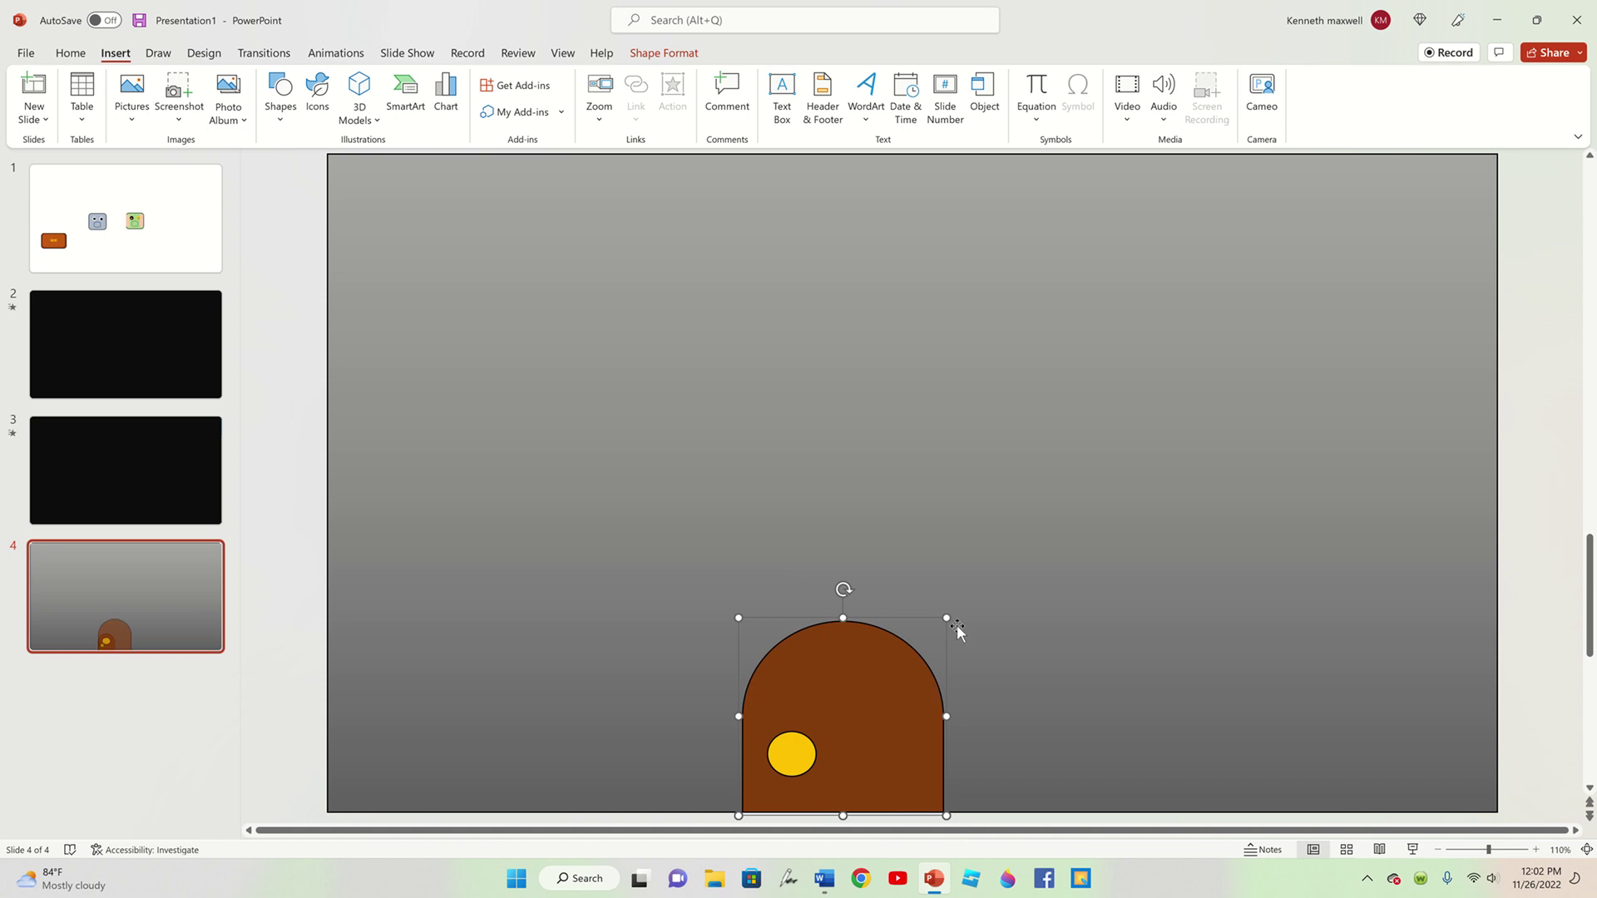
{"action": "left_click_drag", "start_coordinate": [949, 617], "coordinate": [907, 644]}
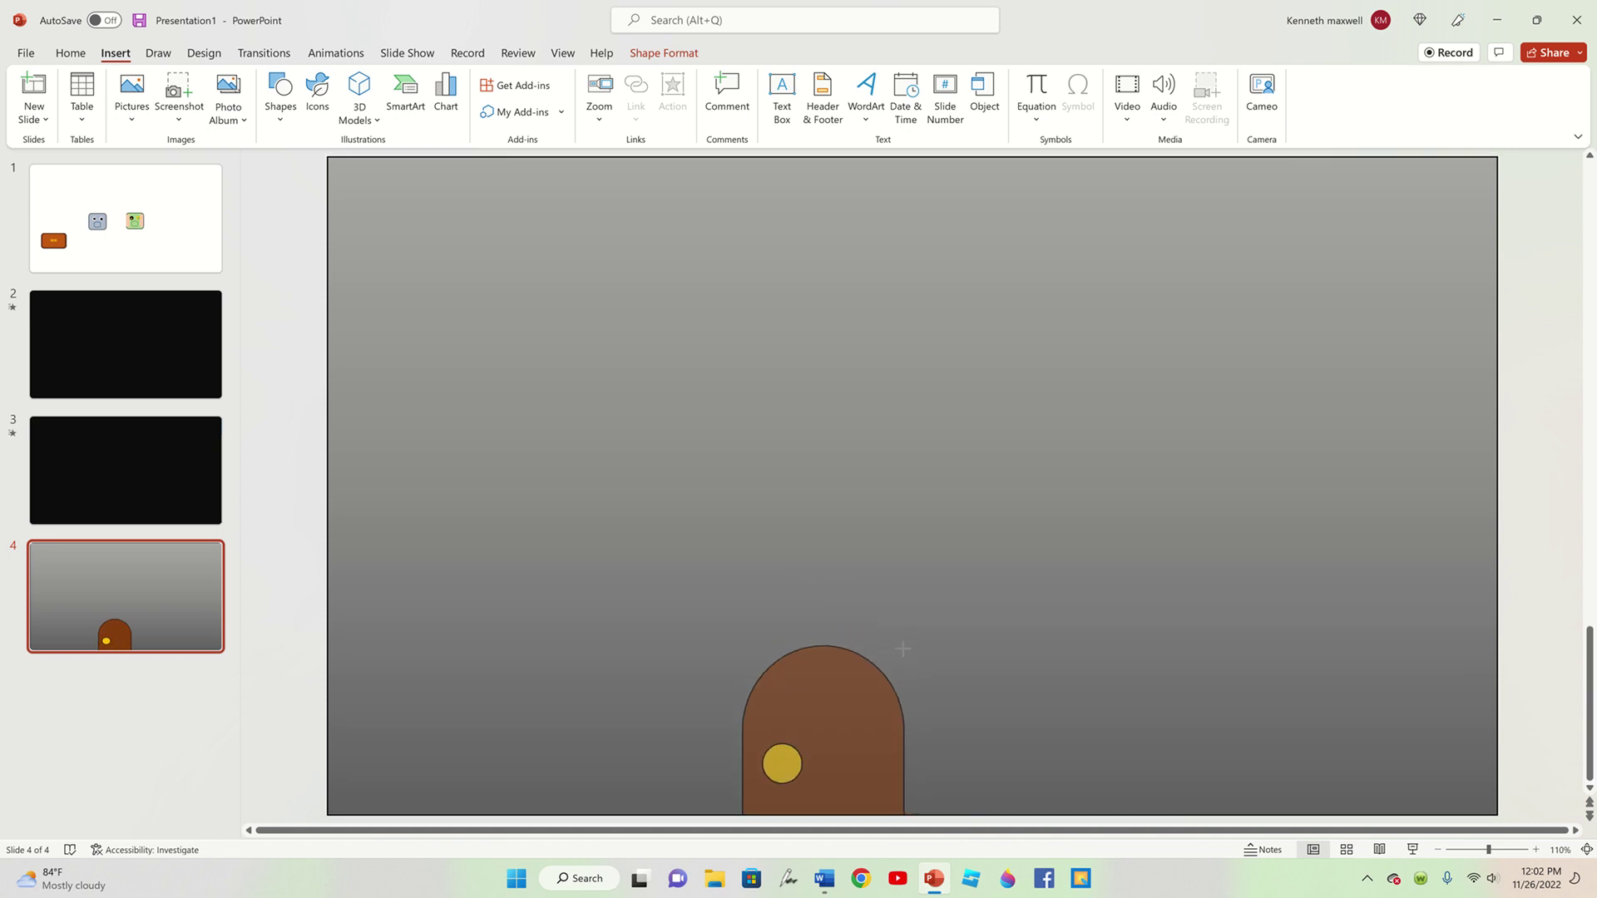
{"action": "left_click_drag", "start_coordinate": [887, 748], "coordinate": [908, 744]}
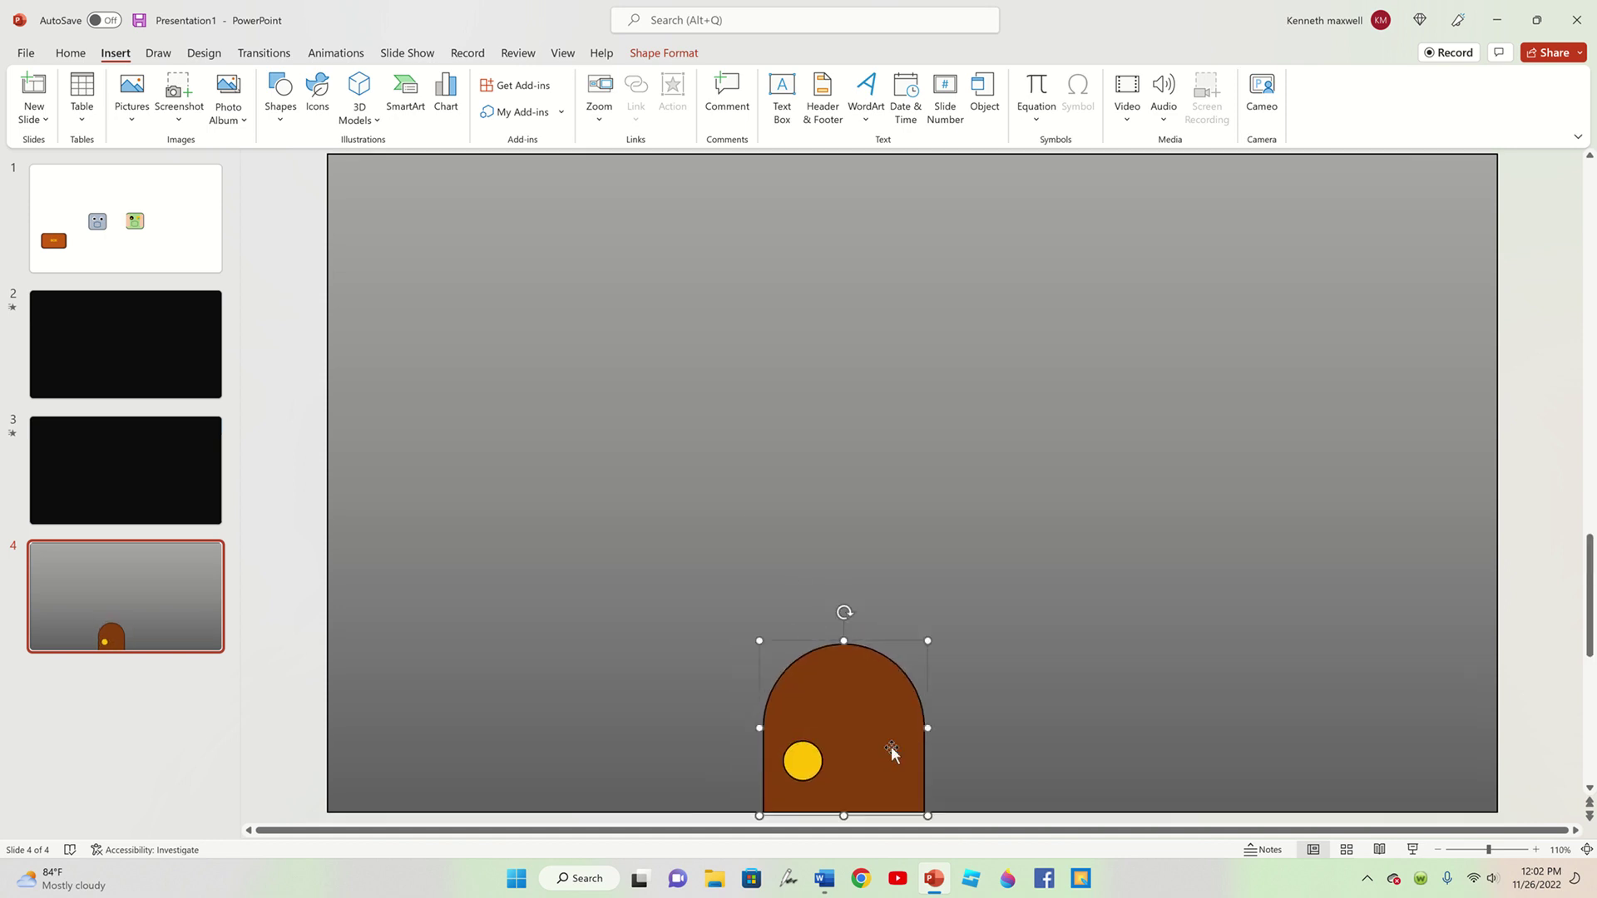
- Remove an accidentally placed rectangle from slide 4
{"action": "left_click", "coordinate": [280, 96]}
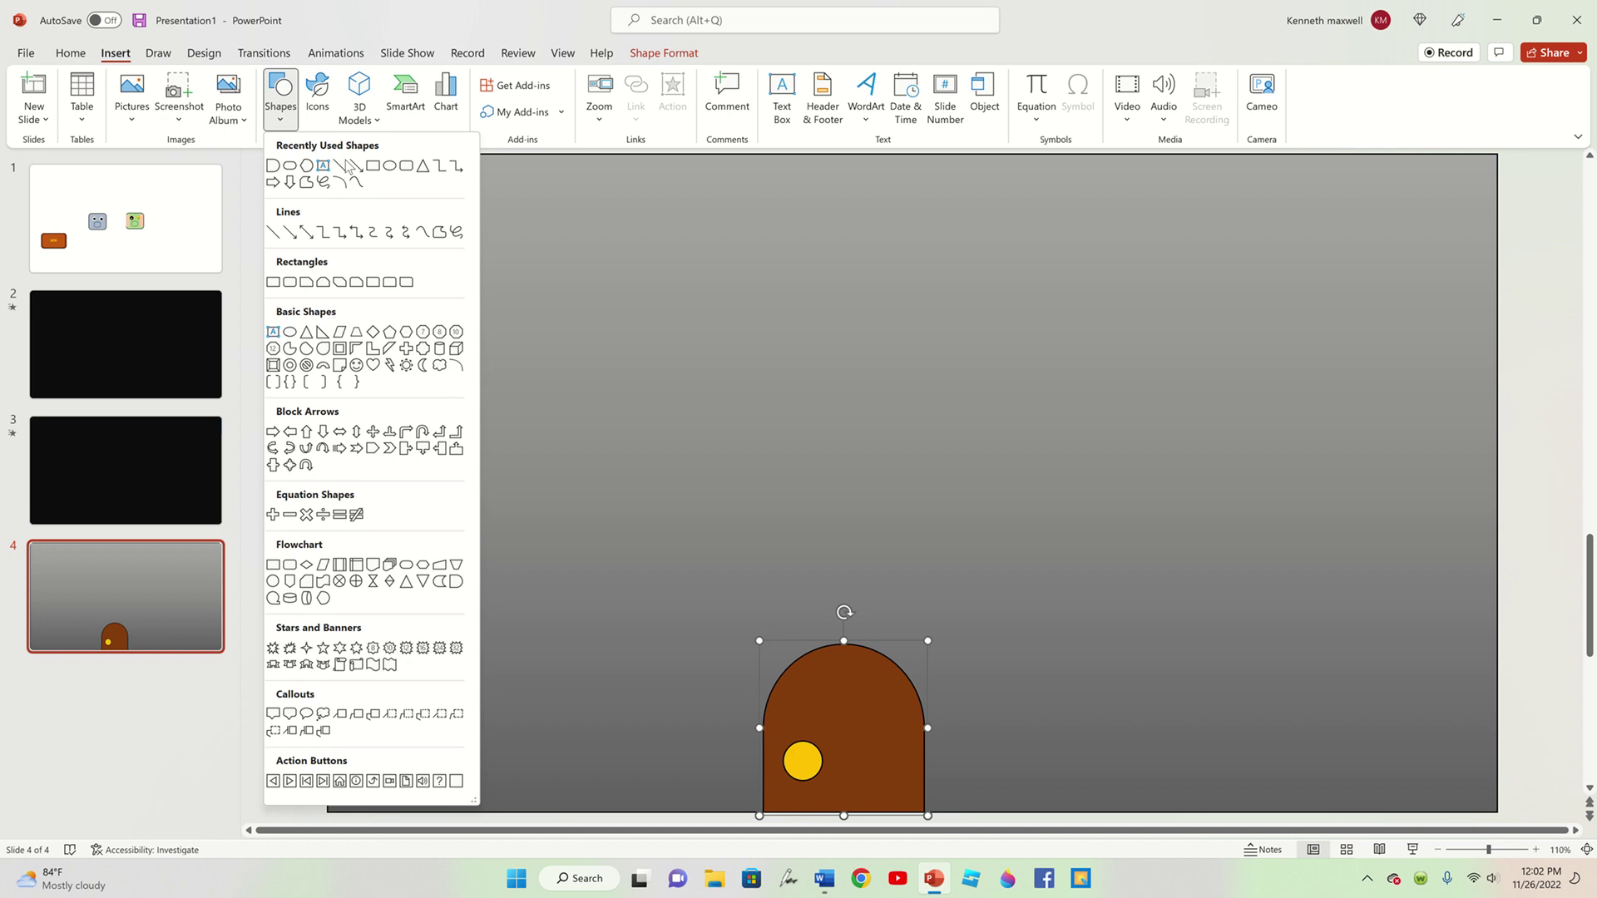
{"action": "left_click", "coordinate": [403, 167]}
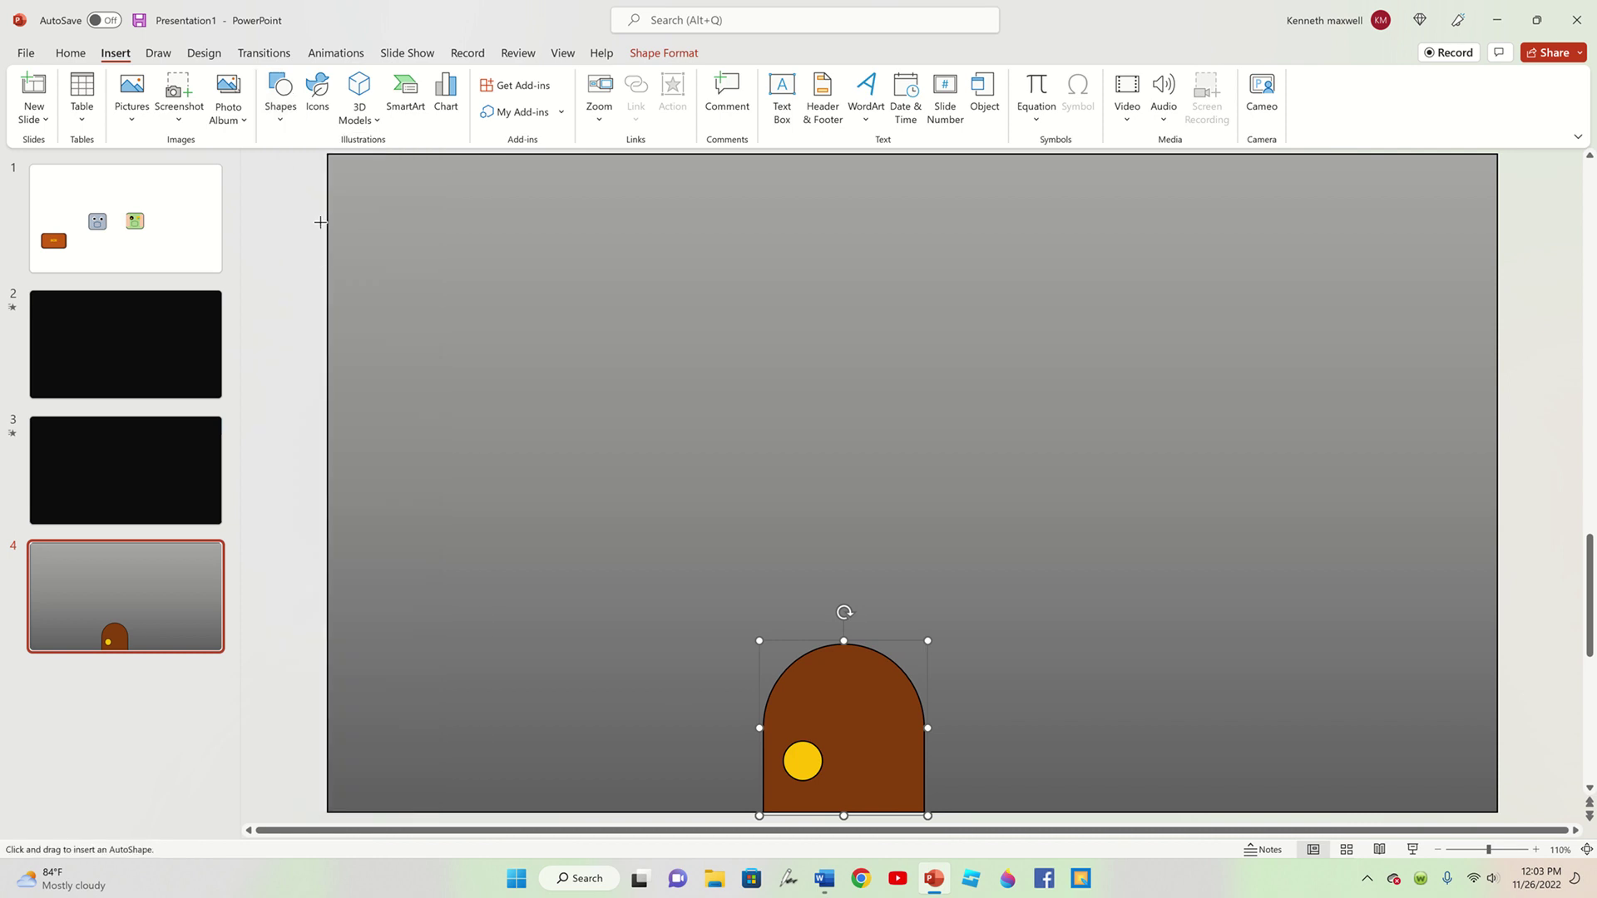
{"action": "left_click", "coordinate": [308, 276]}
{"action": "key", "text": "Delete"}
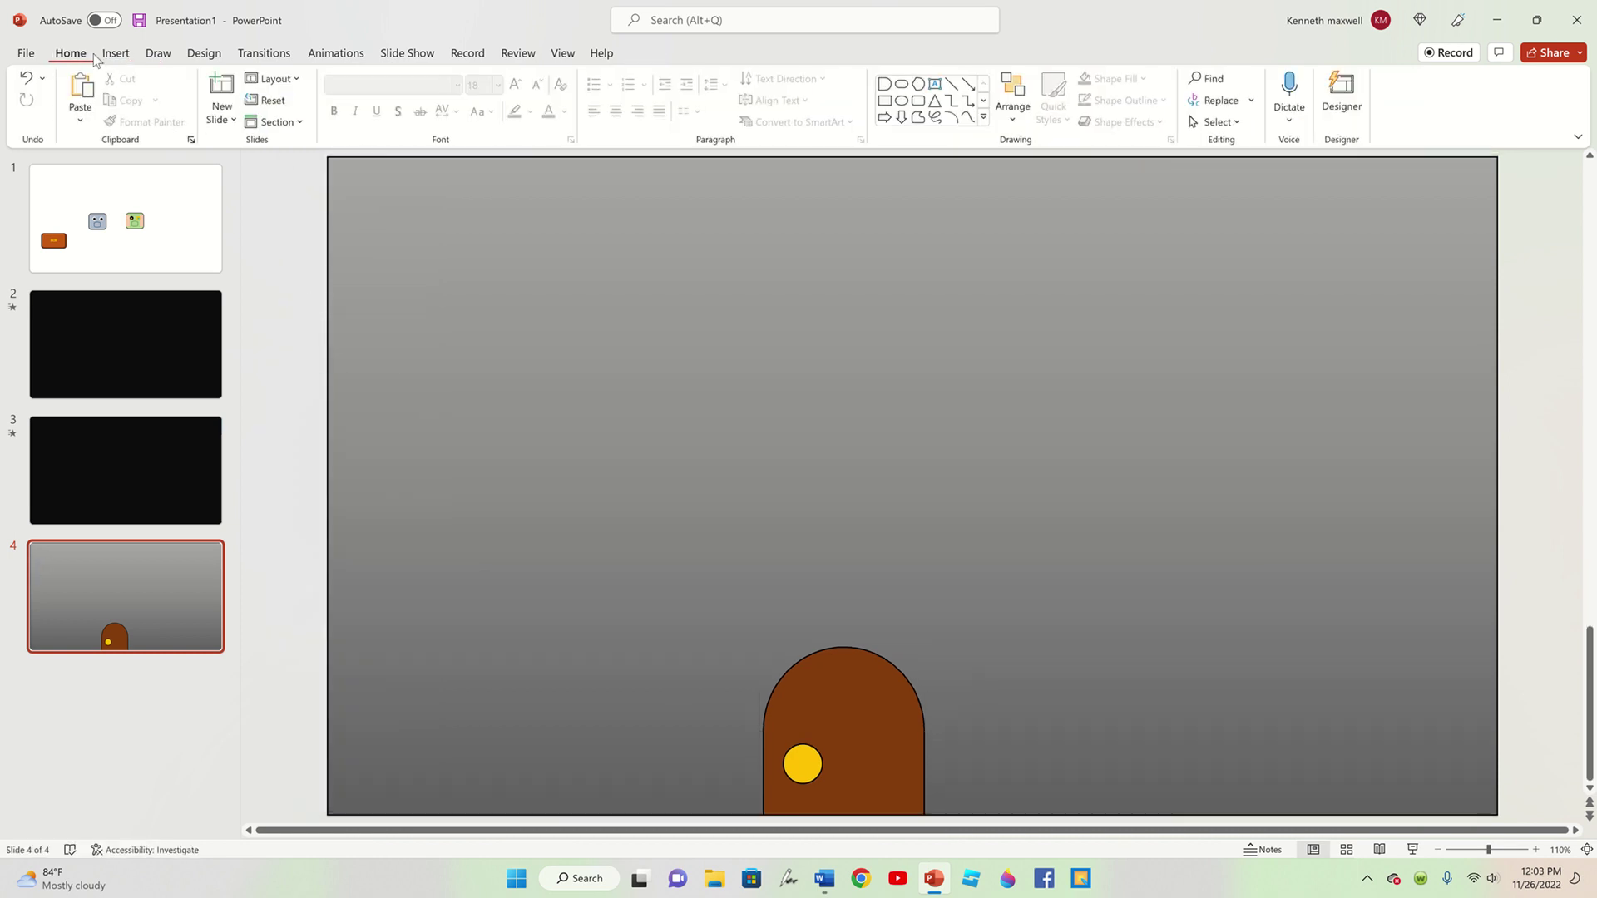
{"action": "left_click", "coordinate": [118, 54]}
- Draw a full-width bar near the top of slide 4, filled dark grey, nudged slightly down
{"action": "left_click", "coordinate": [281, 96]}
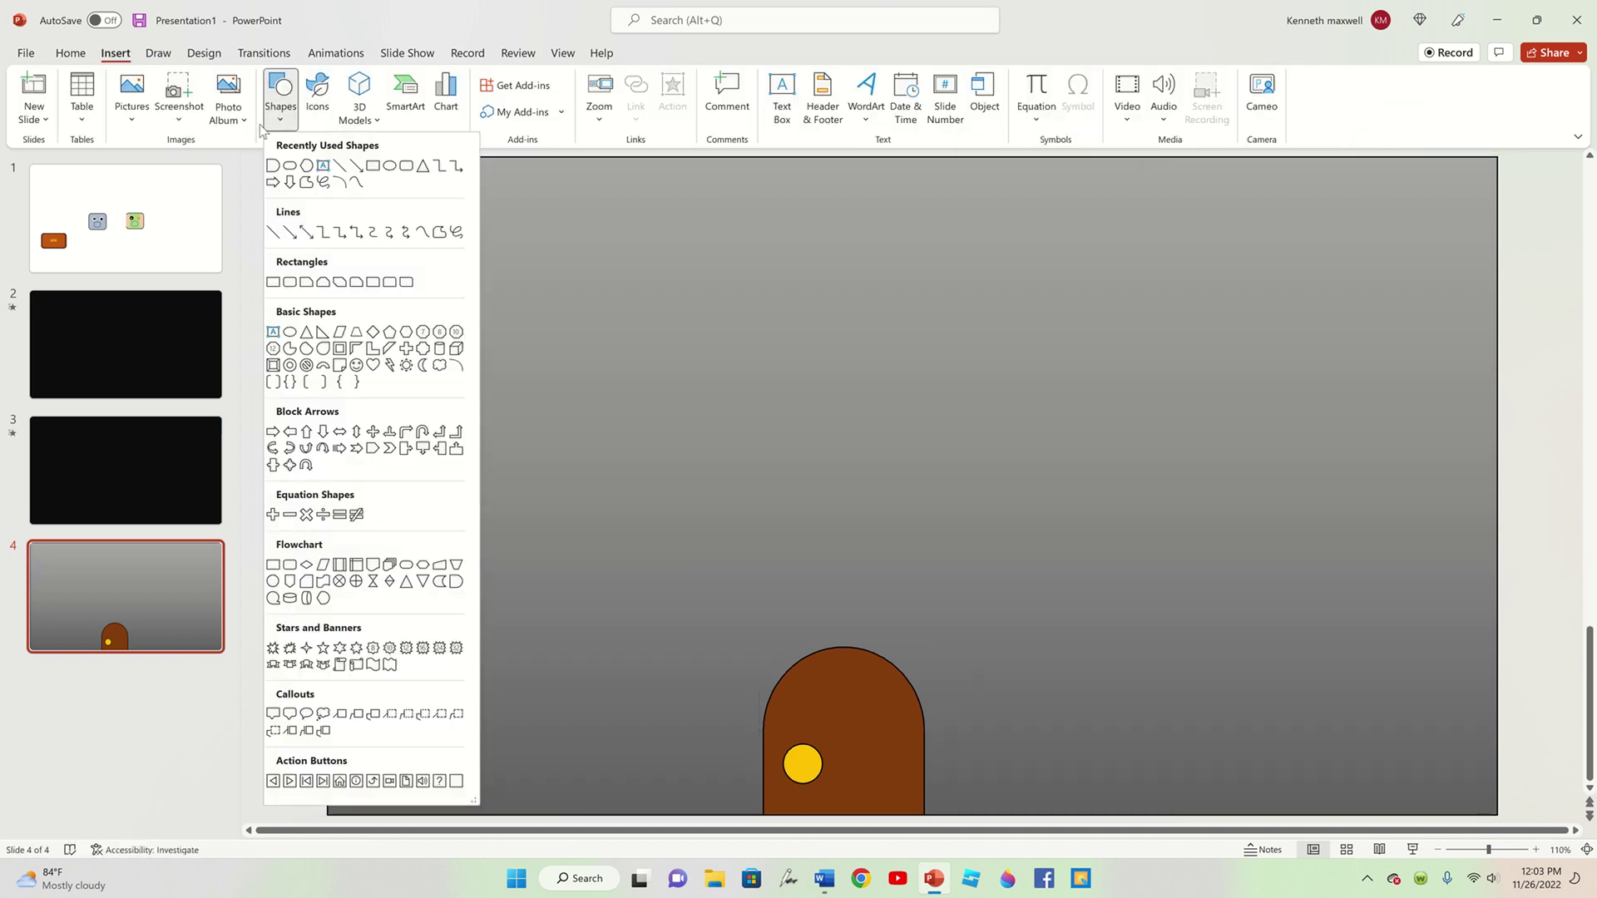
{"action": "left_click", "coordinate": [371, 166]}
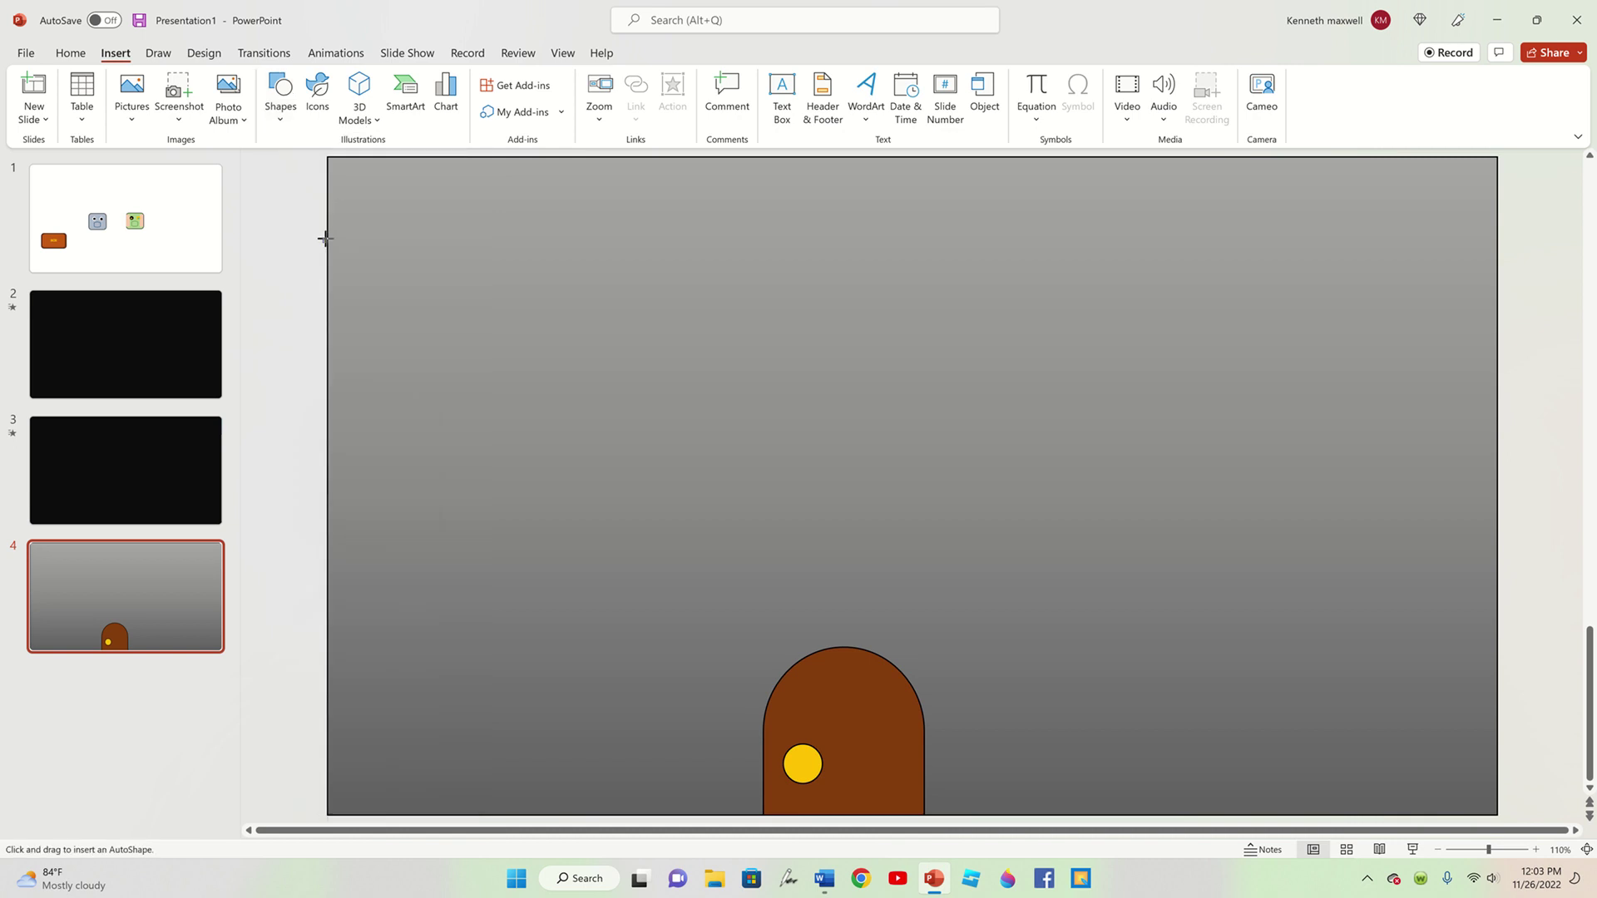
{"action": "left_click_drag", "start_coordinate": [325, 238], "coordinate": [1489, 306]}
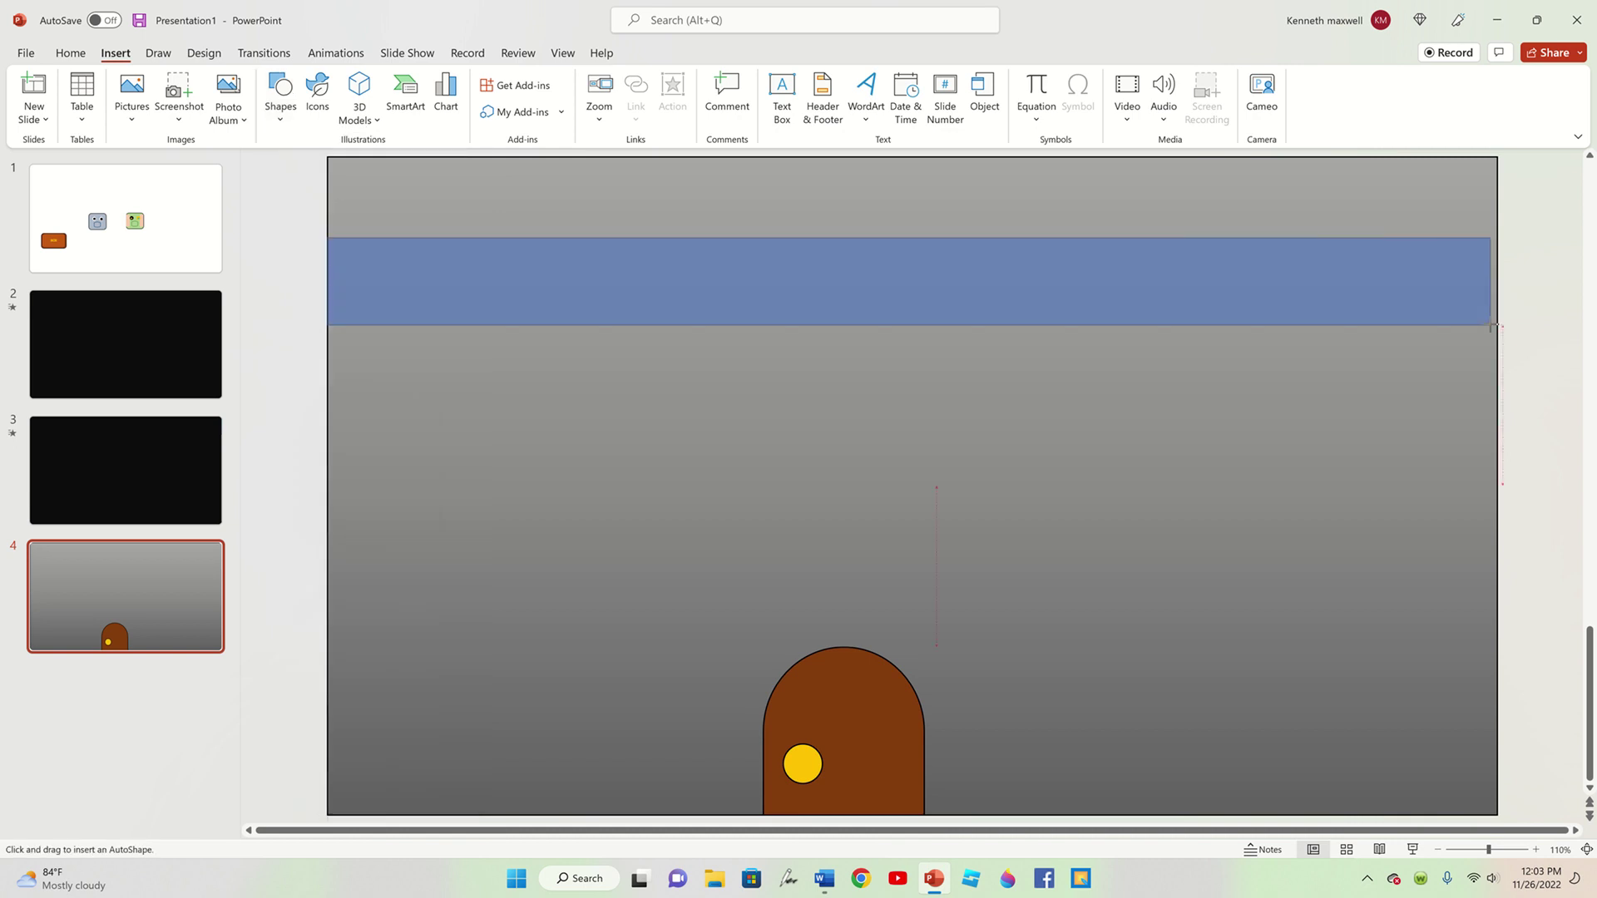
{"action": "left_click_drag", "start_coordinate": [1489, 306], "coordinate": [1497, 287]}
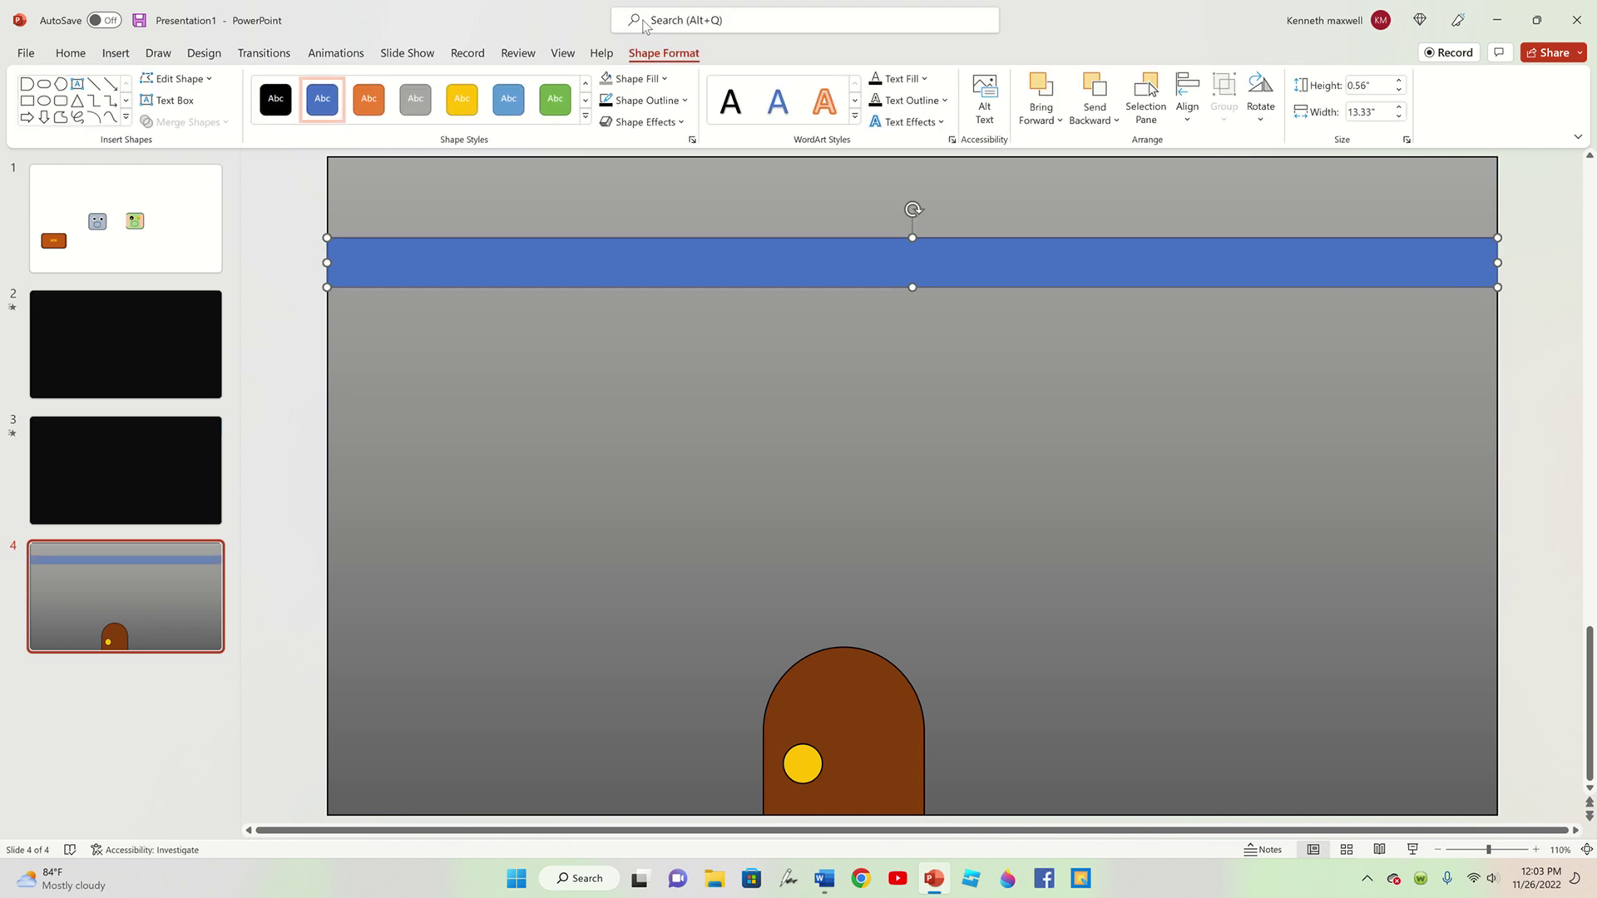
{"action": "left_click", "coordinate": [636, 78]}
{"action": "left_click", "coordinate": [623, 180]}
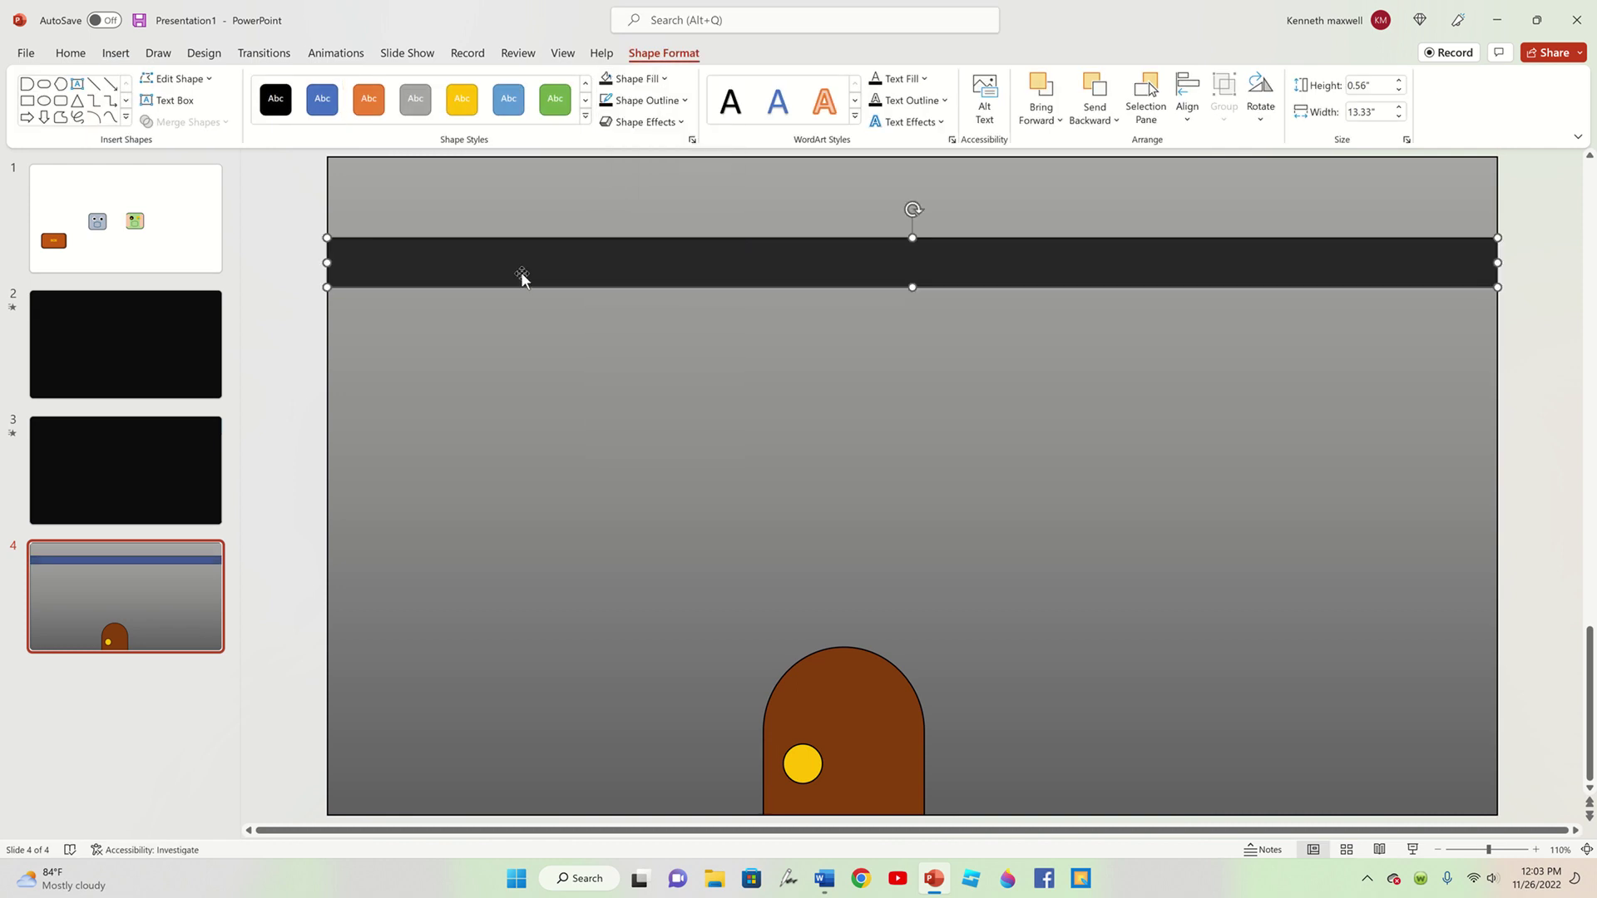
{"action": "left_click_drag", "start_coordinate": [520, 274], "coordinate": [524, 290]}
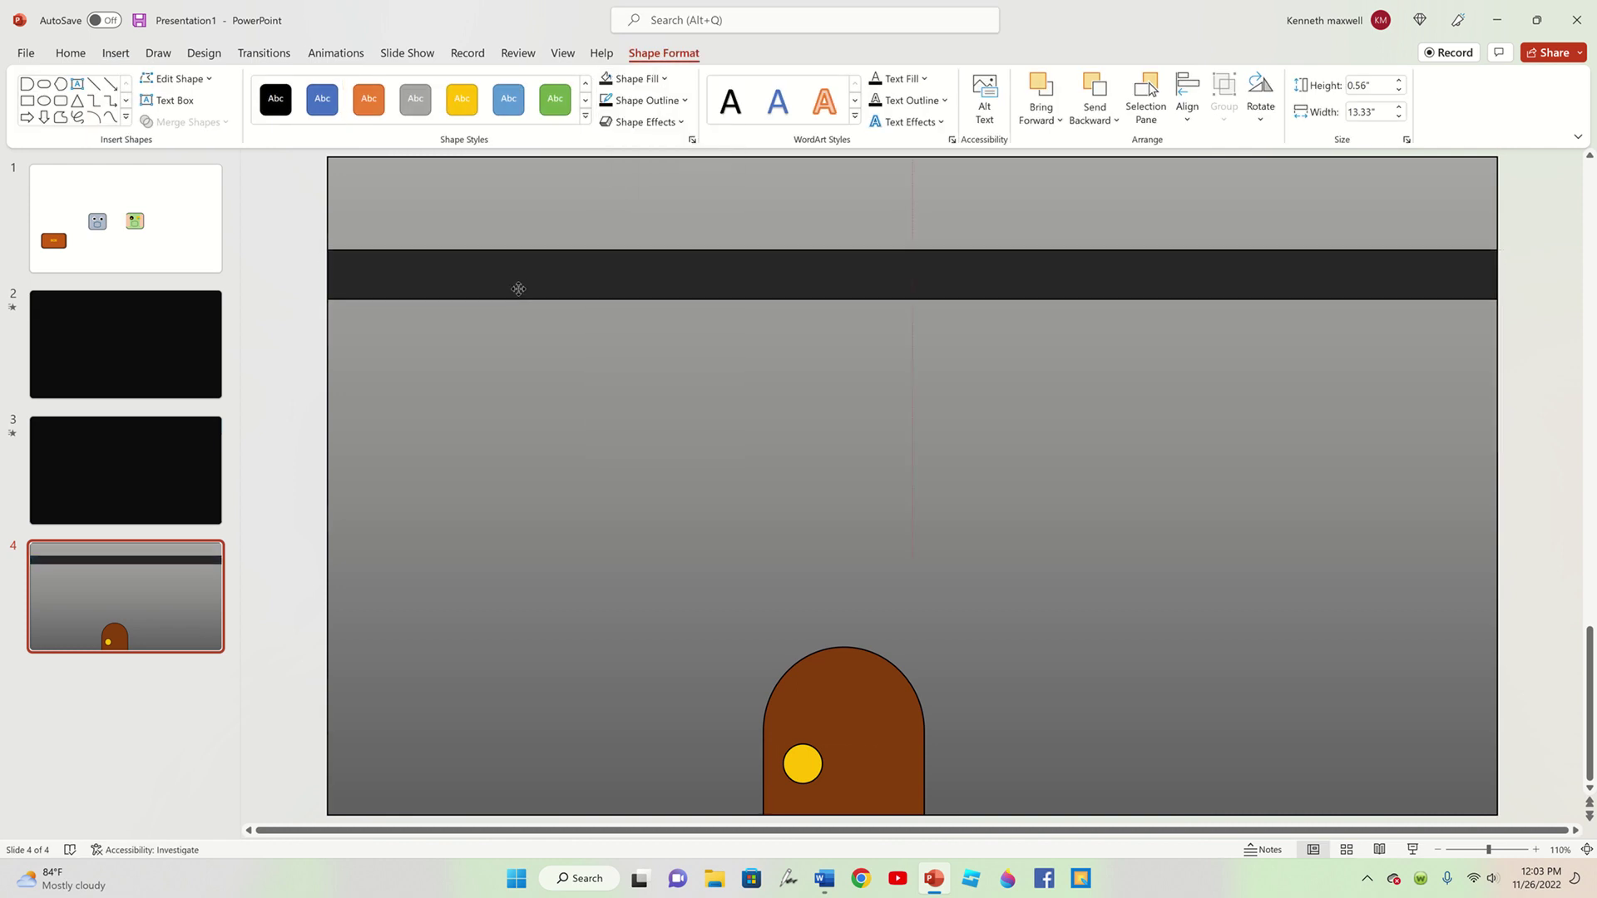
- Draw a second rectangle across the slide over the dark bar
{"action": "left_click", "coordinate": [116, 52]}
{"action": "left_click", "coordinate": [280, 98]}
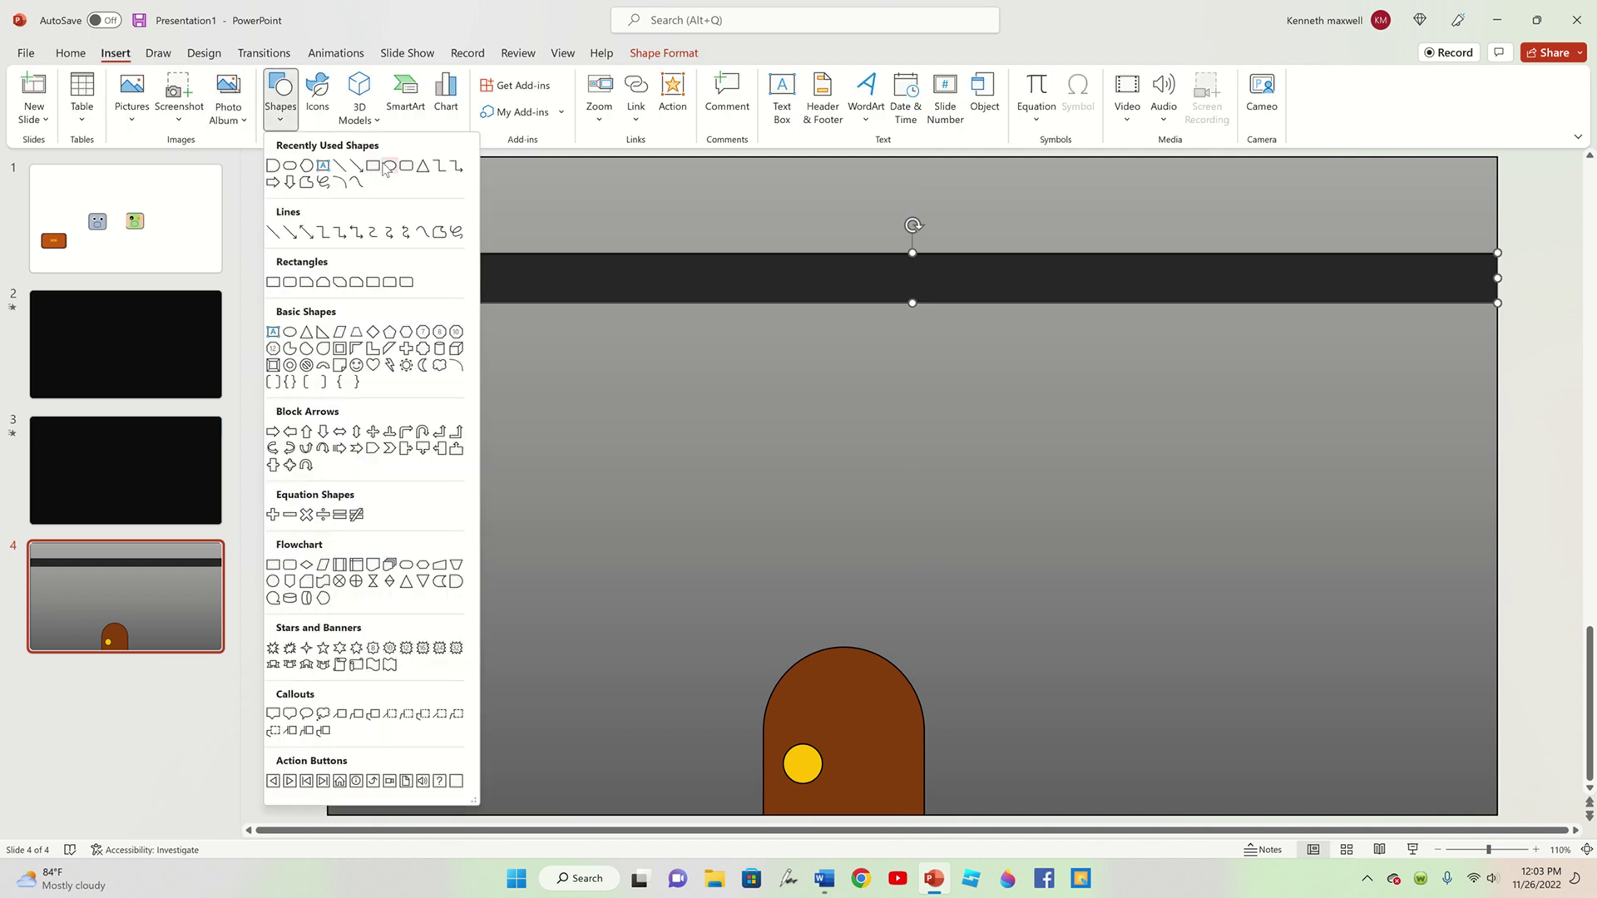
{"action": "left_click", "coordinate": [406, 166]}
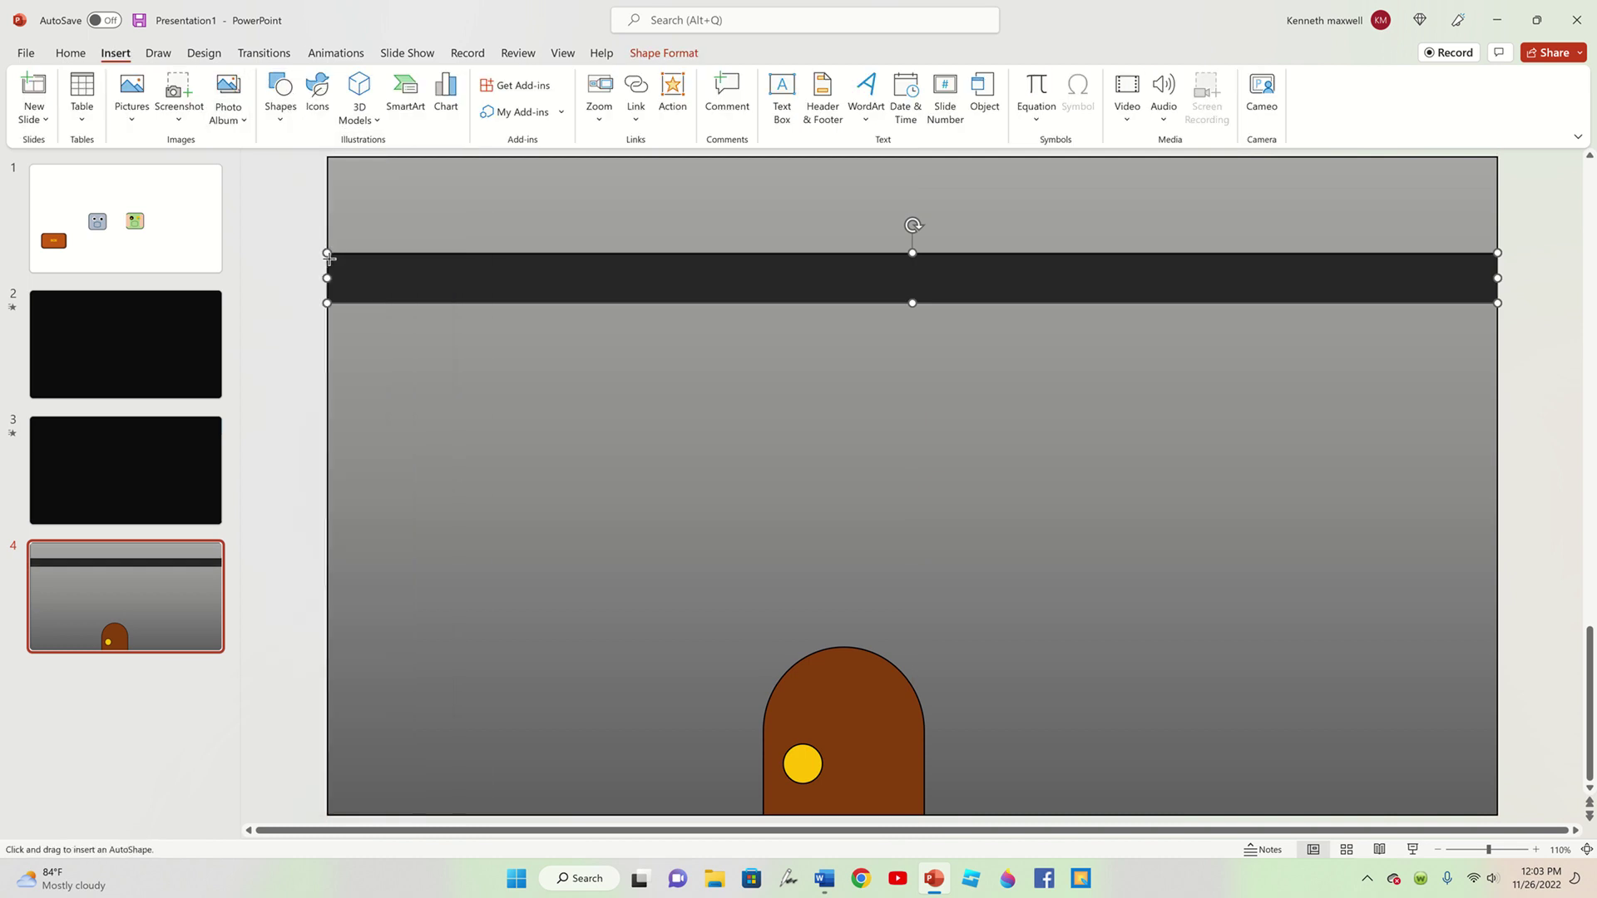
{"action": "left_click_drag", "start_coordinate": [328, 258], "coordinate": [1502, 304]}
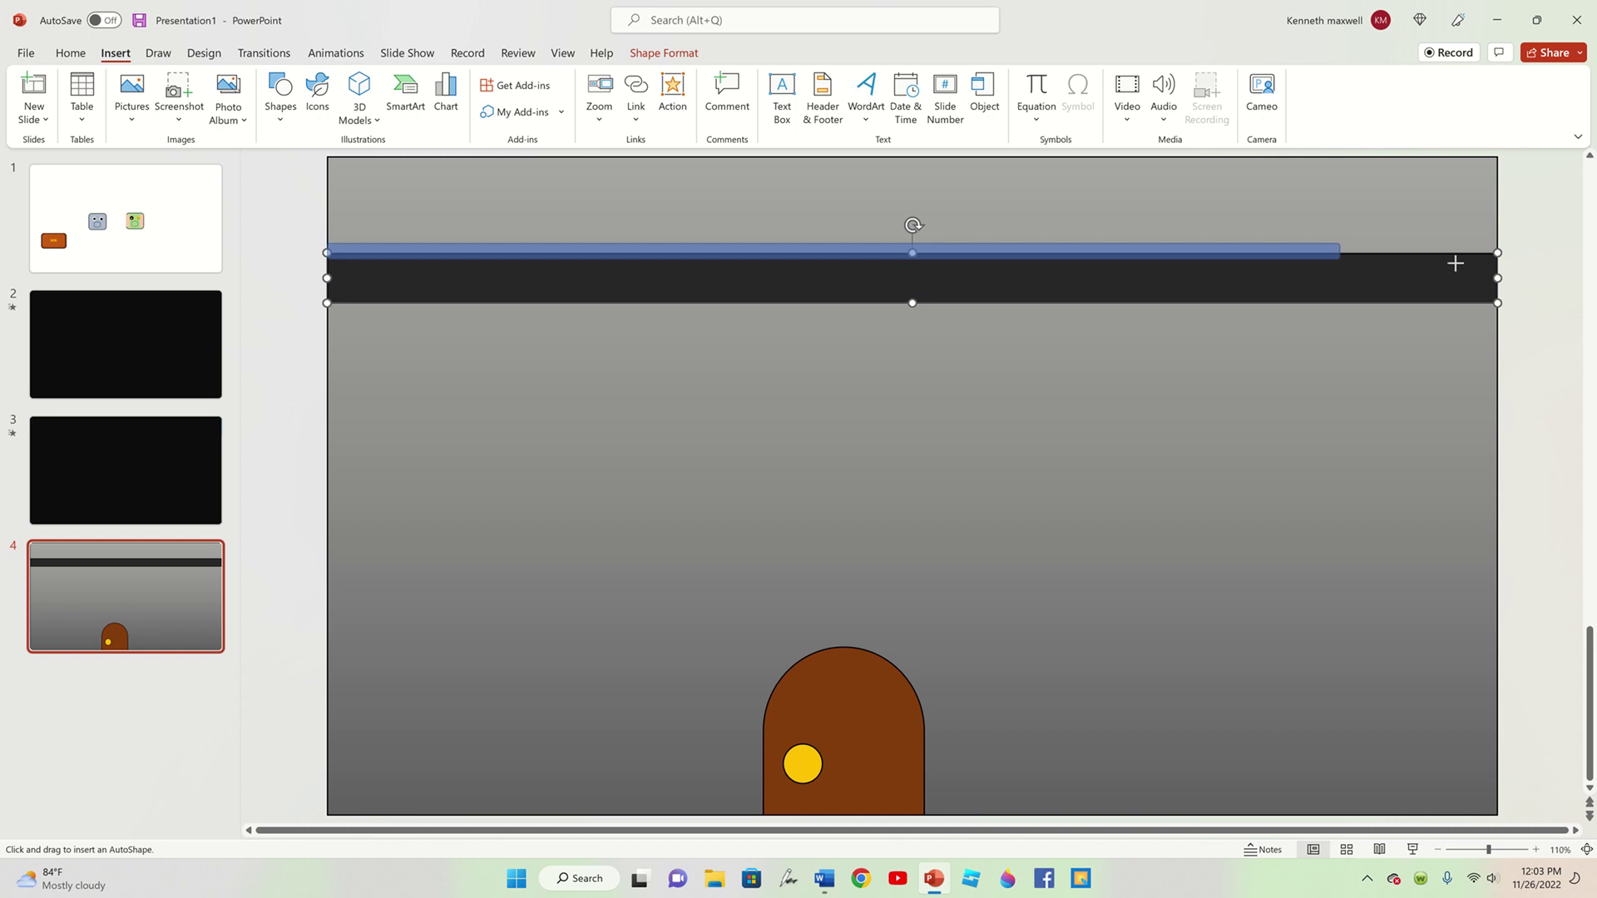
- Fill the second bar light grey, leaving a thin dark edge showing above it
{"action": "left_click_drag", "start_coordinate": [1502, 304], "coordinate": [1500, 306]}
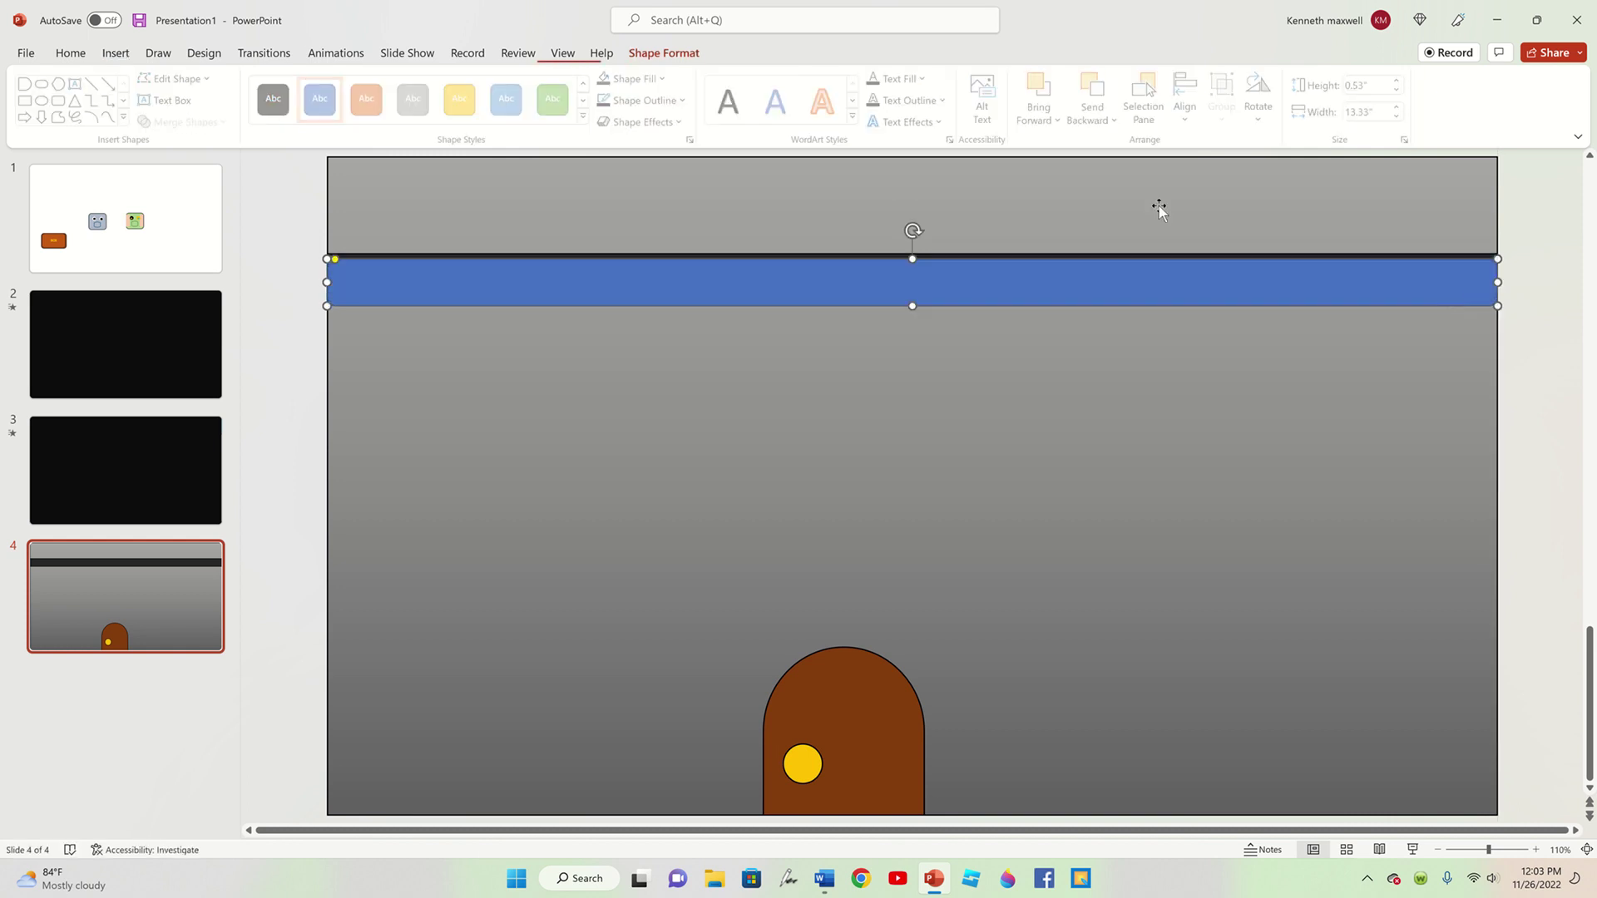
{"action": "left_click", "coordinate": [632, 78]}
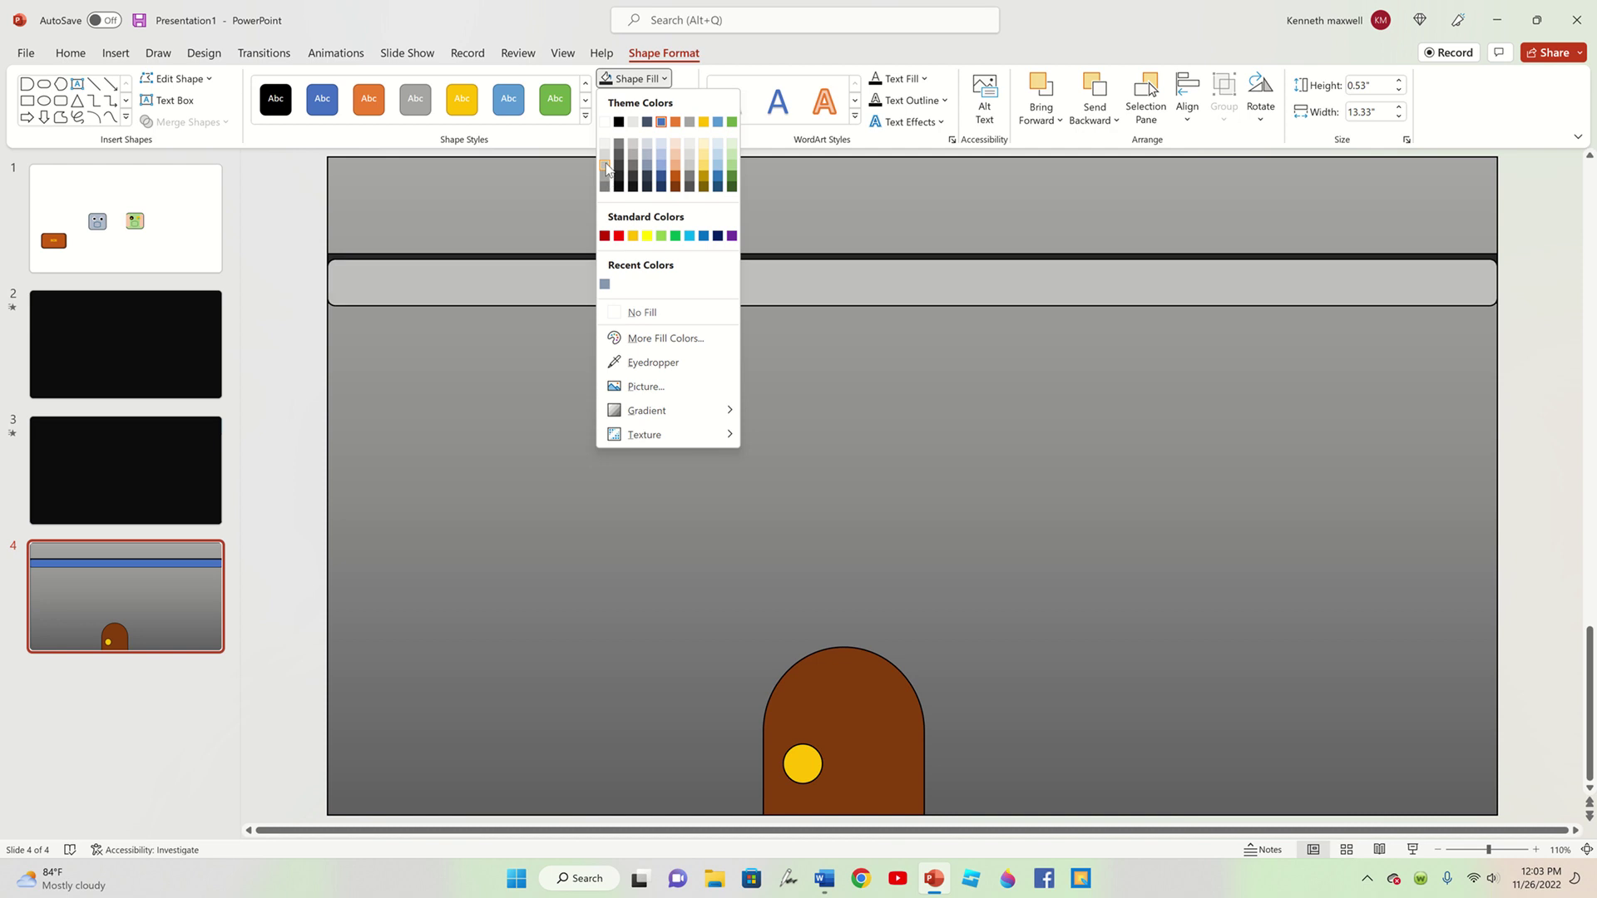
{"action": "left_click", "coordinate": [605, 165]}
{"action": "left_click", "coordinate": [287, 226]}
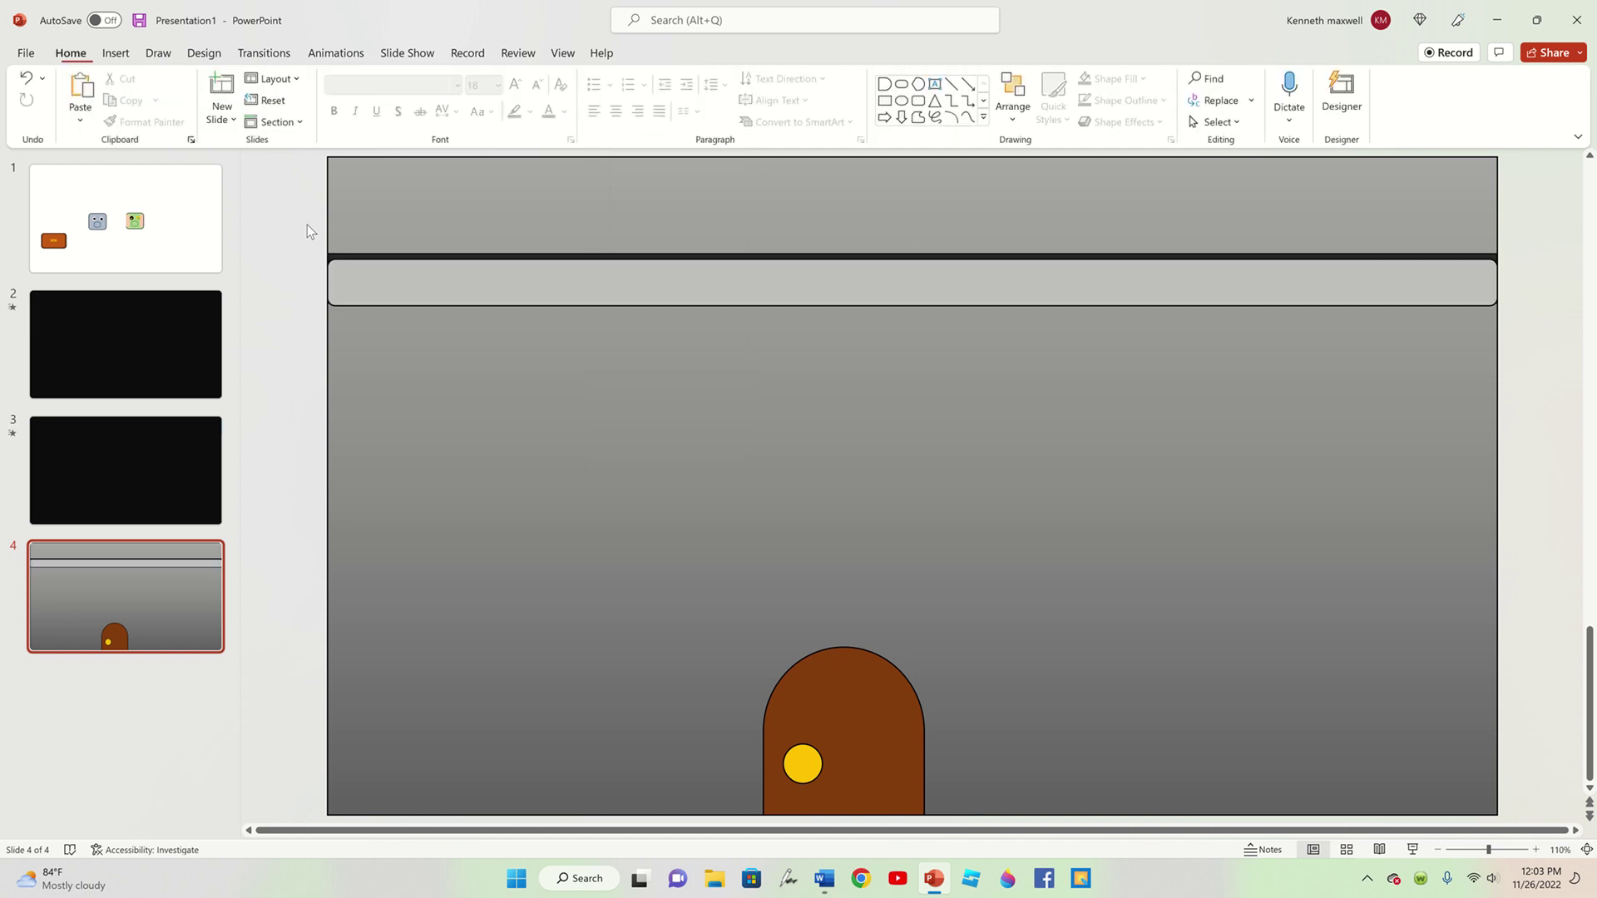
- Group the dark and light bars into a single shelf shape
{"action": "left_click_drag", "start_coordinate": [307, 225], "coordinate": [1569, 333]}
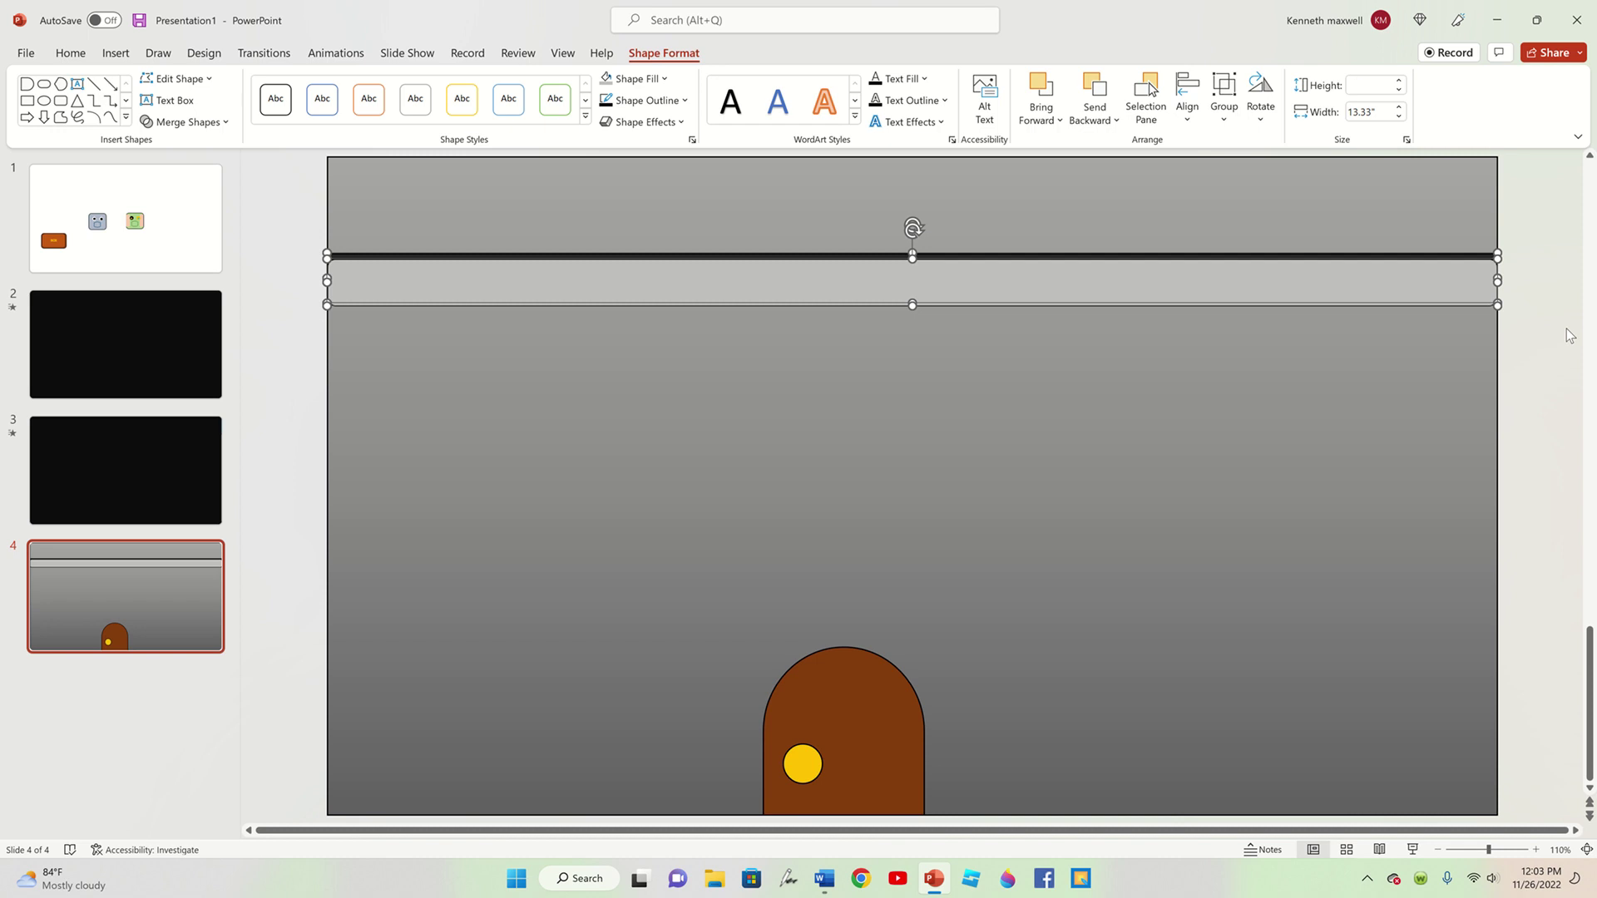
{"action": "key", "text": "ctrl+g"}
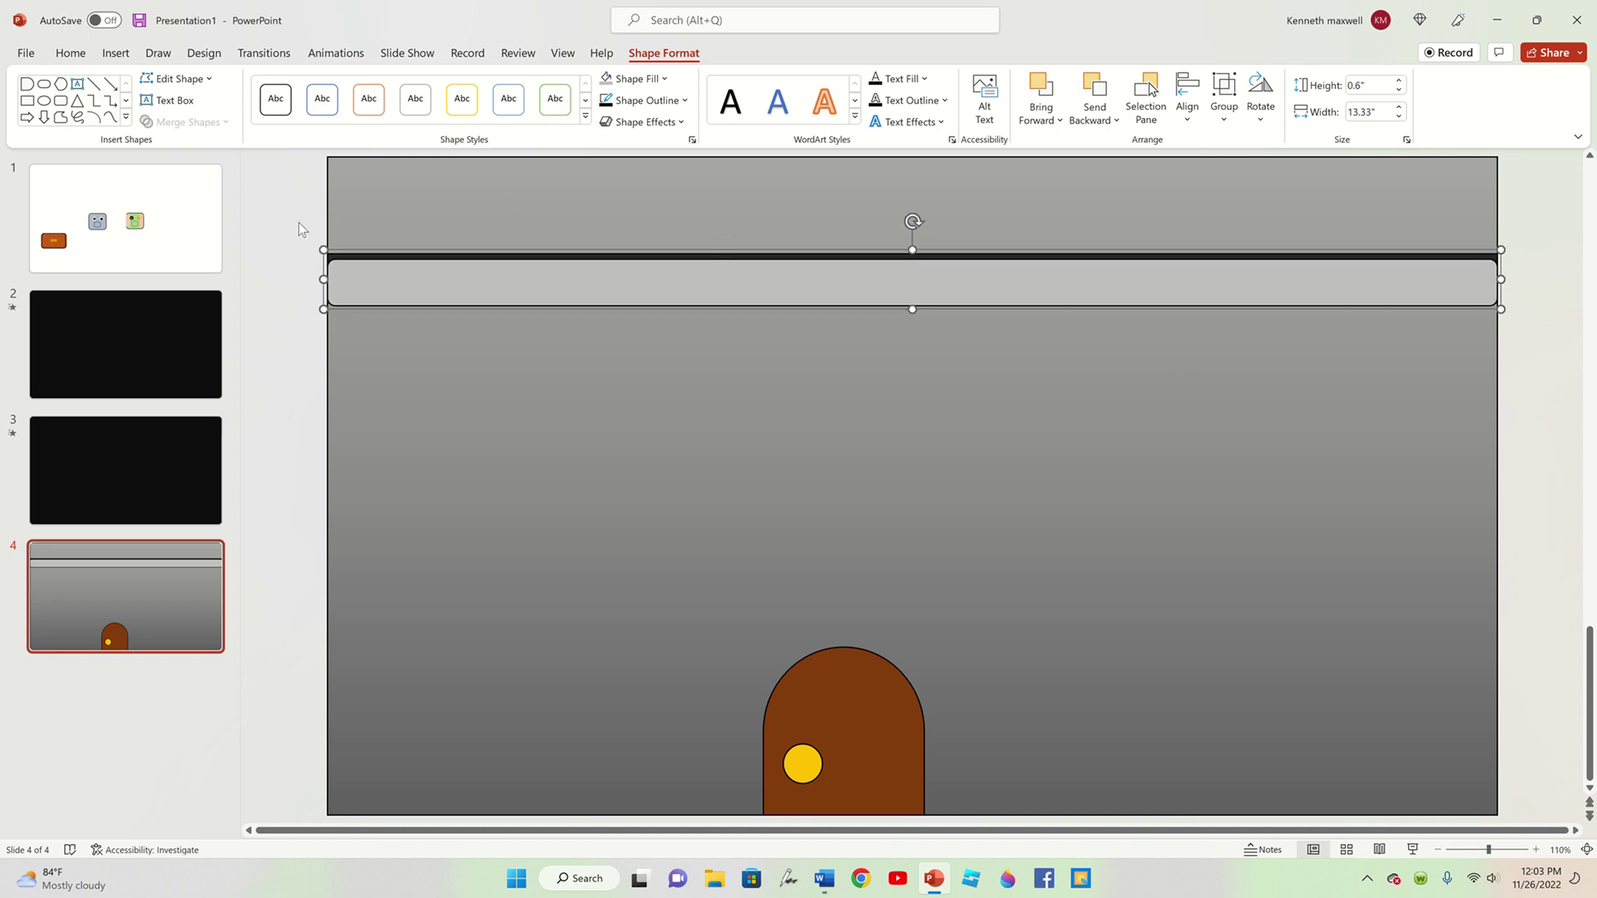
{"action": "left_click", "coordinate": [298, 222]}
- Copy the orange BOX crate from slide 1 and set it on slide 4's shelf
{"action": "left_click", "coordinate": [125, 218]}
{"action": "left_click", "coordinate": [460, 581]}
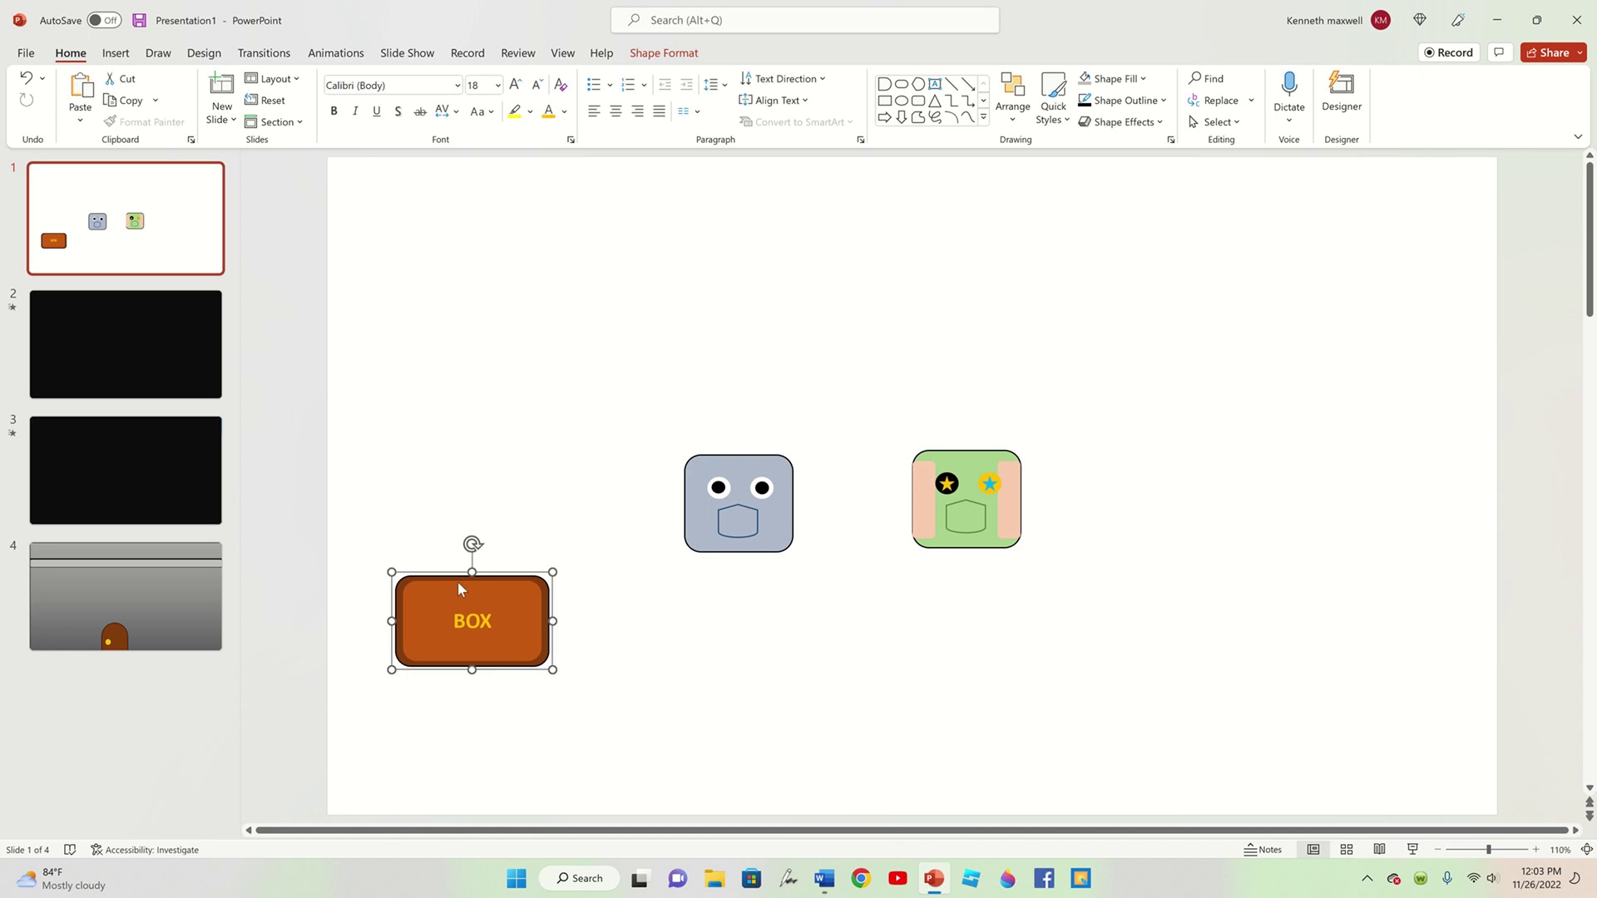
{"action": "right_click", "coordinate": [458, 588]}
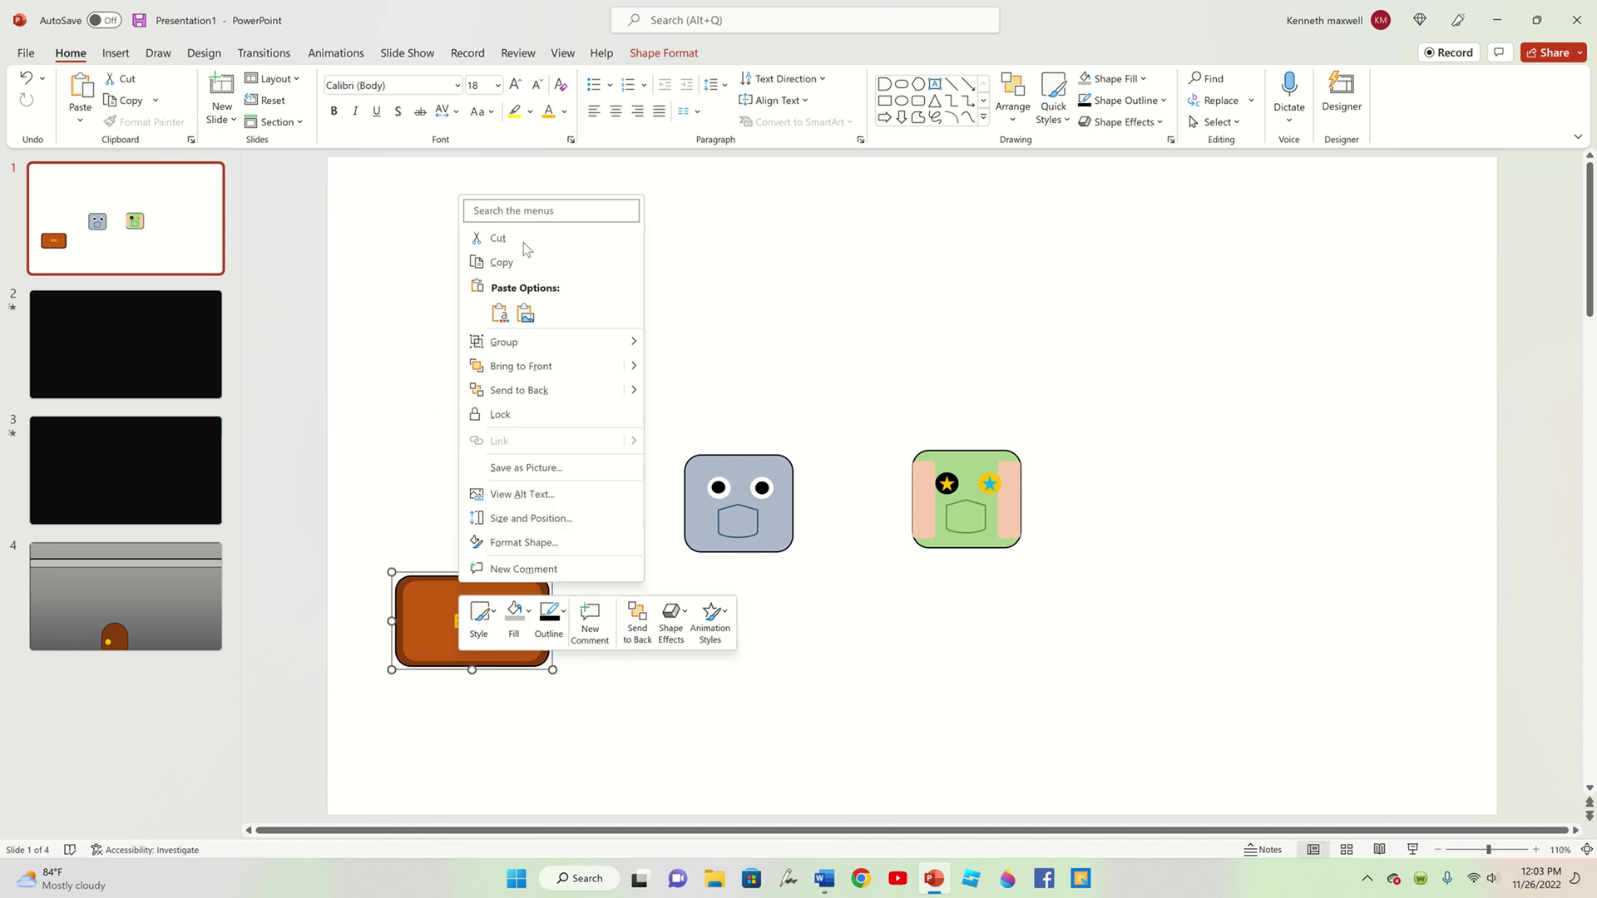
{"action": "left_click", "coordinate": [572, 263]}
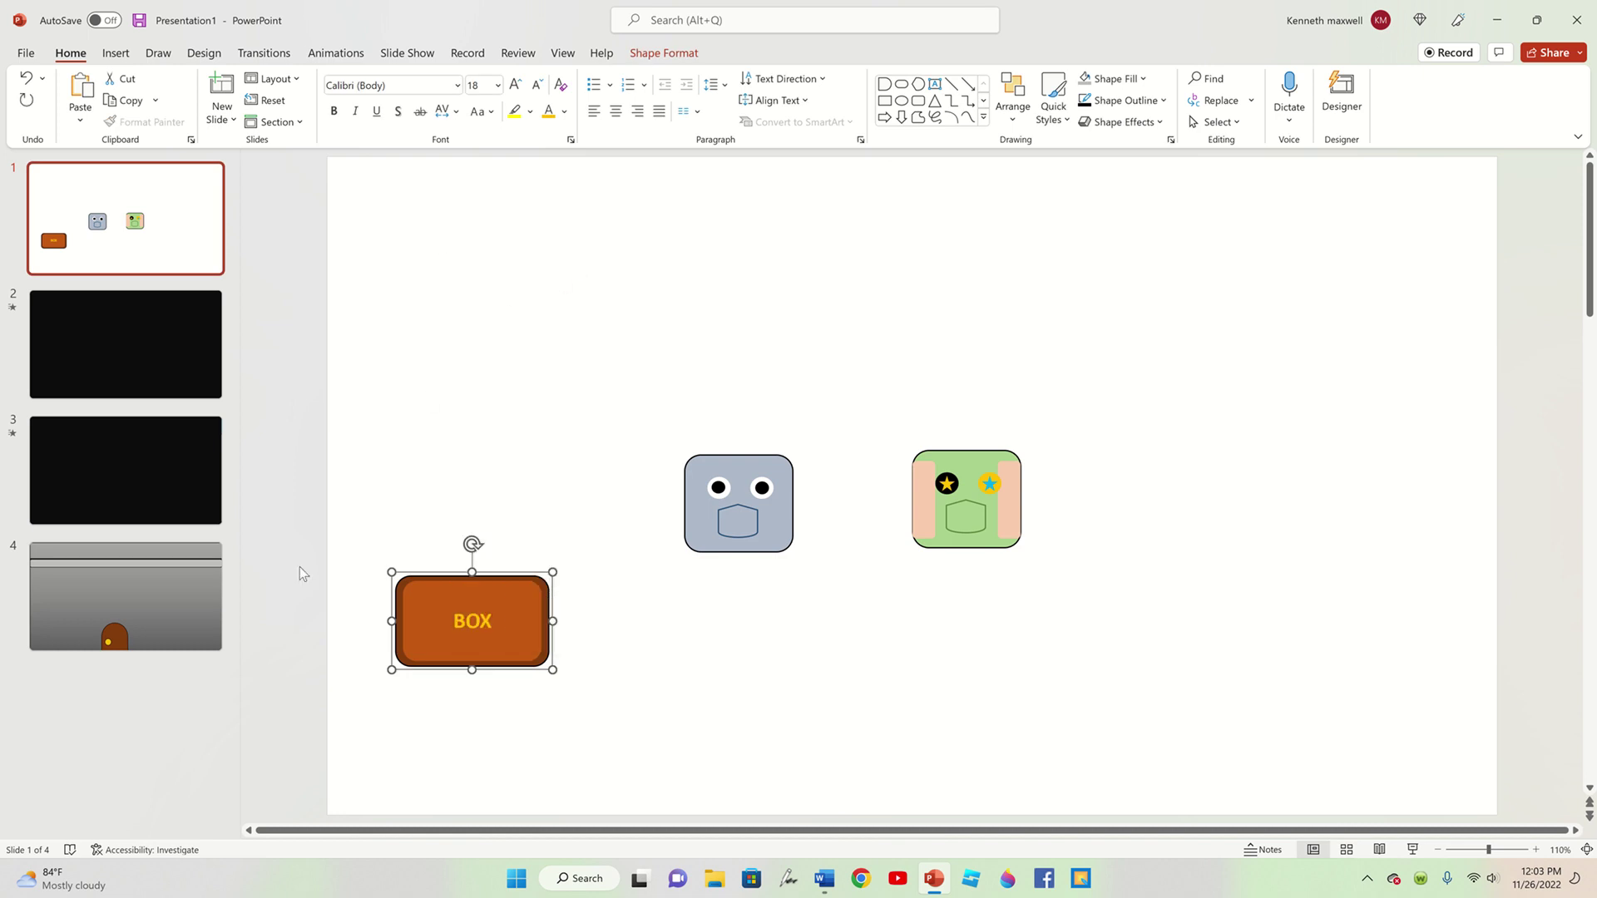
{"action": "left_click", "coordinate": [77, 673]}
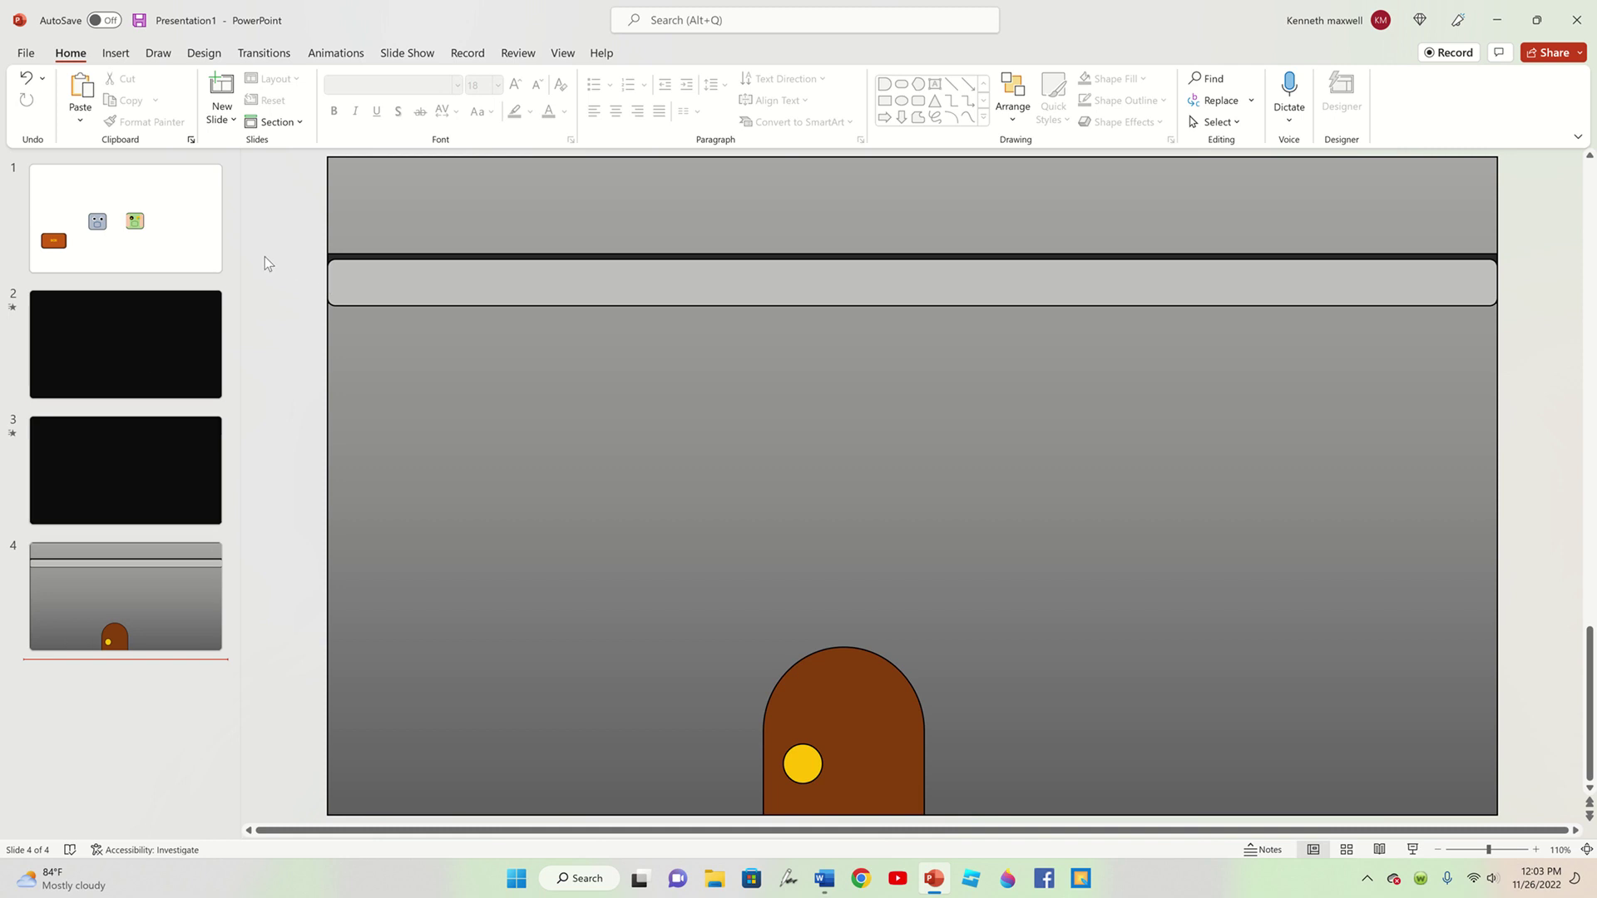
{"action": "key", "text": "ctrl+v"}
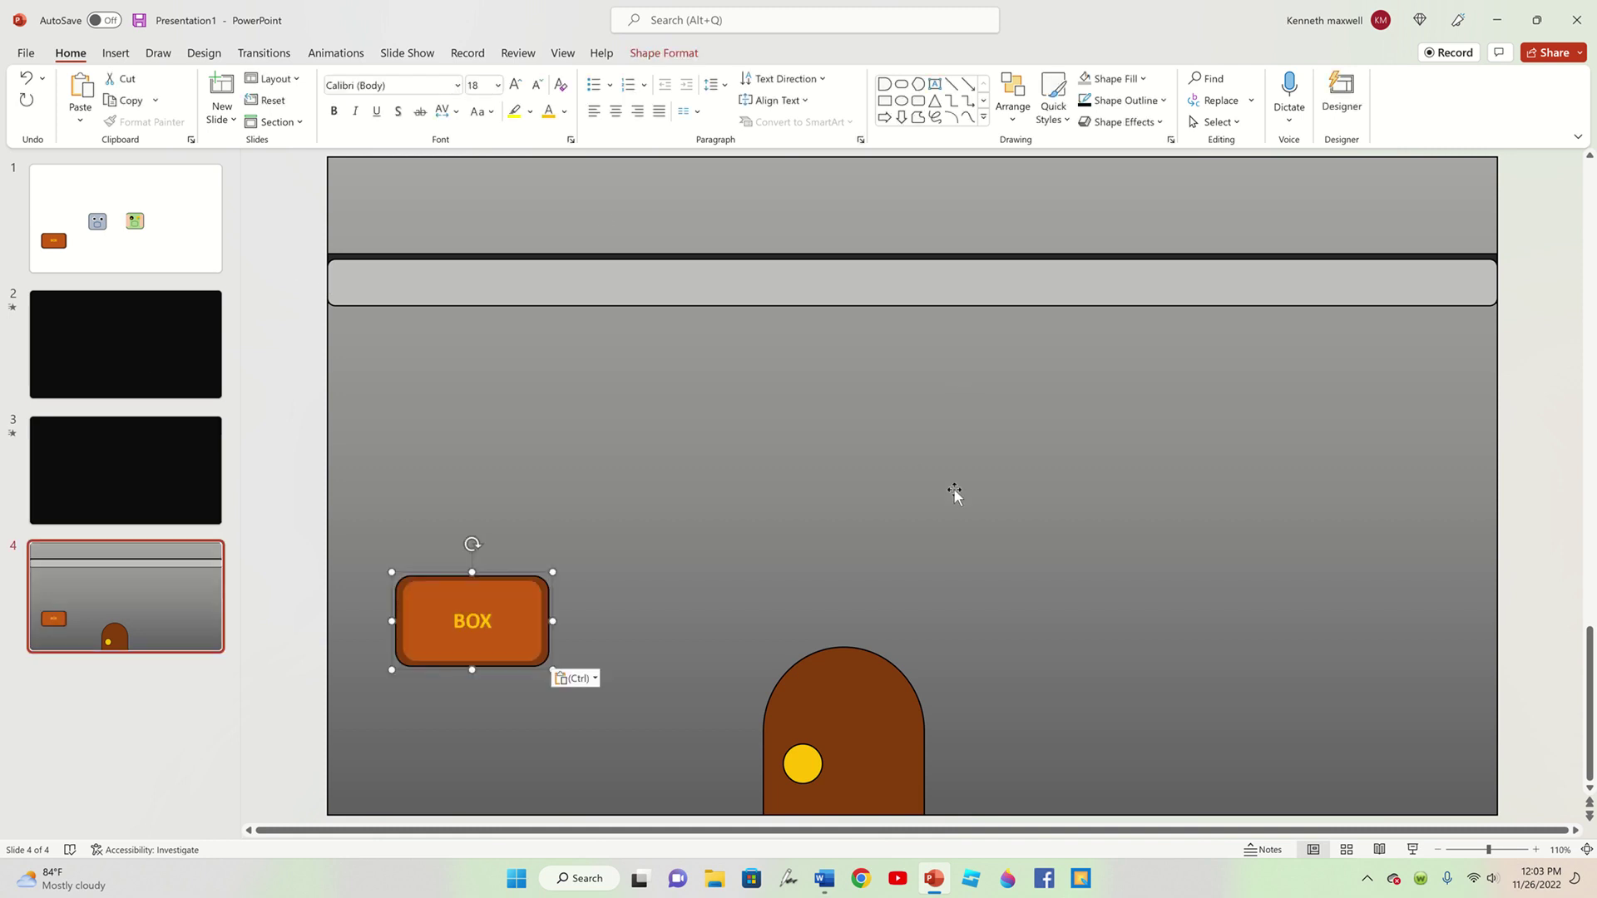
{"action": "left_click_drag", "start_coordinate": [533, 601], "coordinate": [560, 205]}
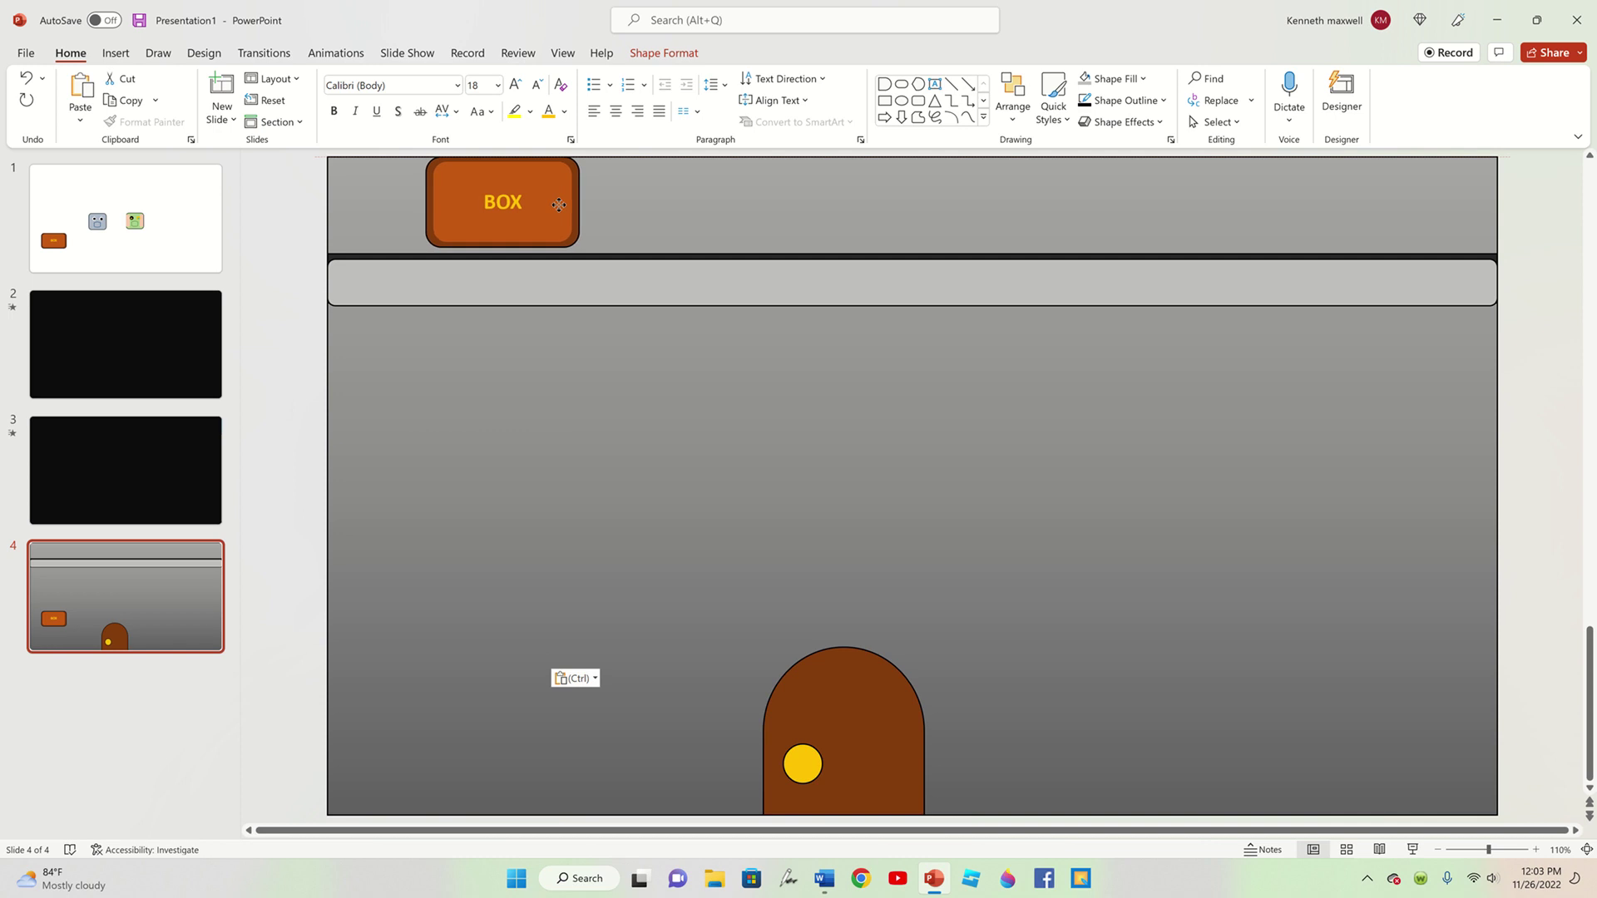
{"action": "left_click_drag", "start_coordinate": [559, 206], "coordinate": [559, 208]}
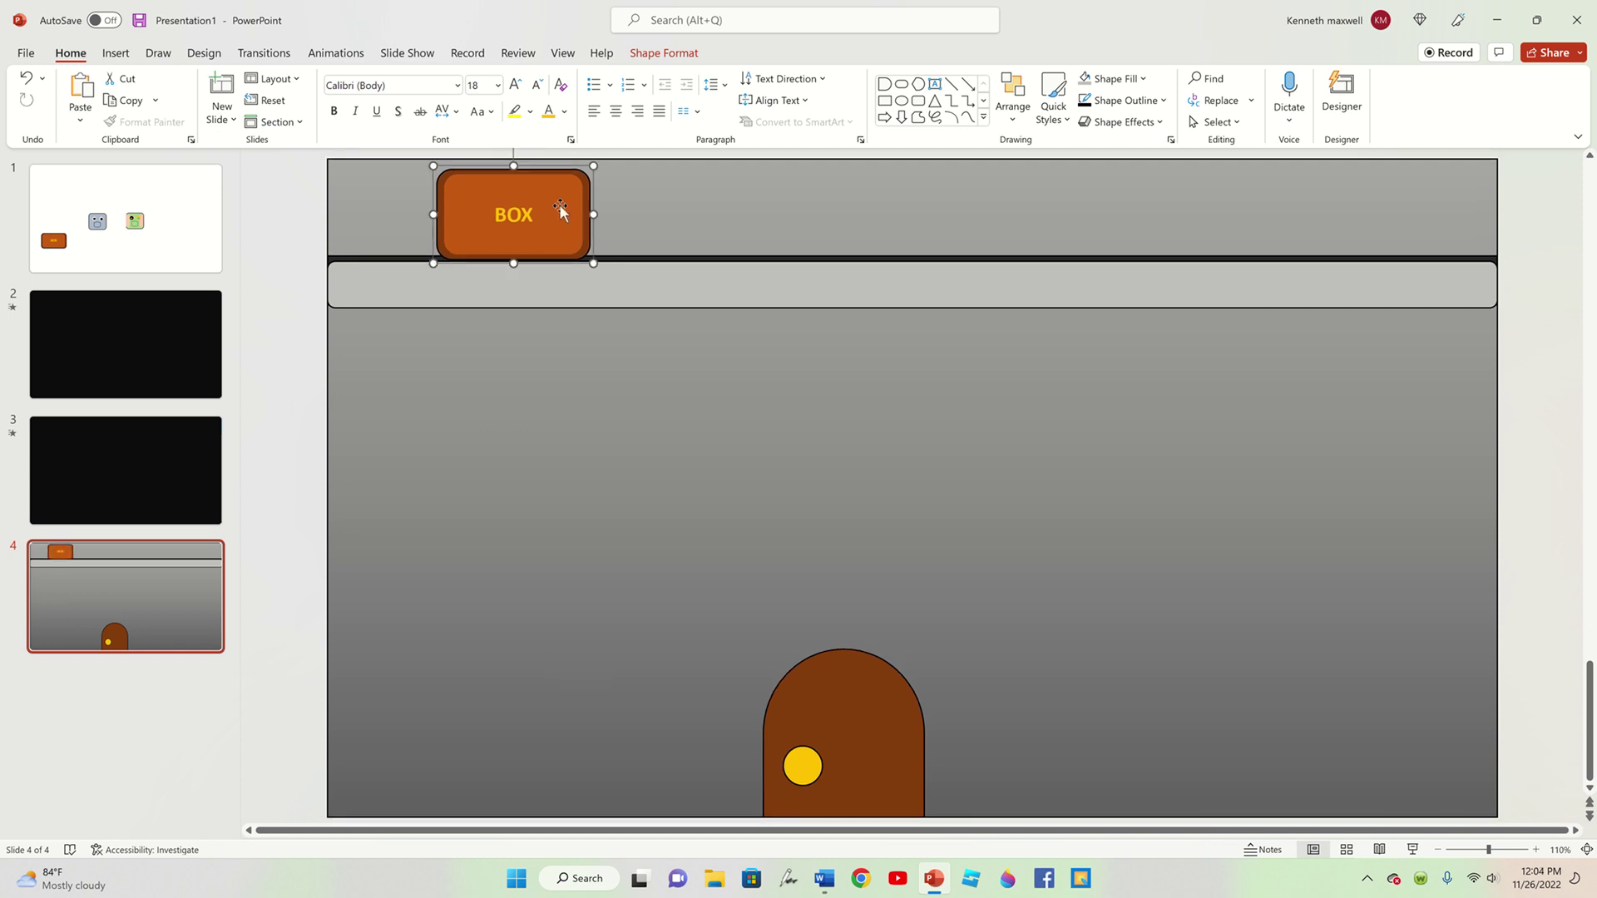
- Place a second BOX on the shelf right of the first and align it
{"action": "key", "text": "ctrl+v"}
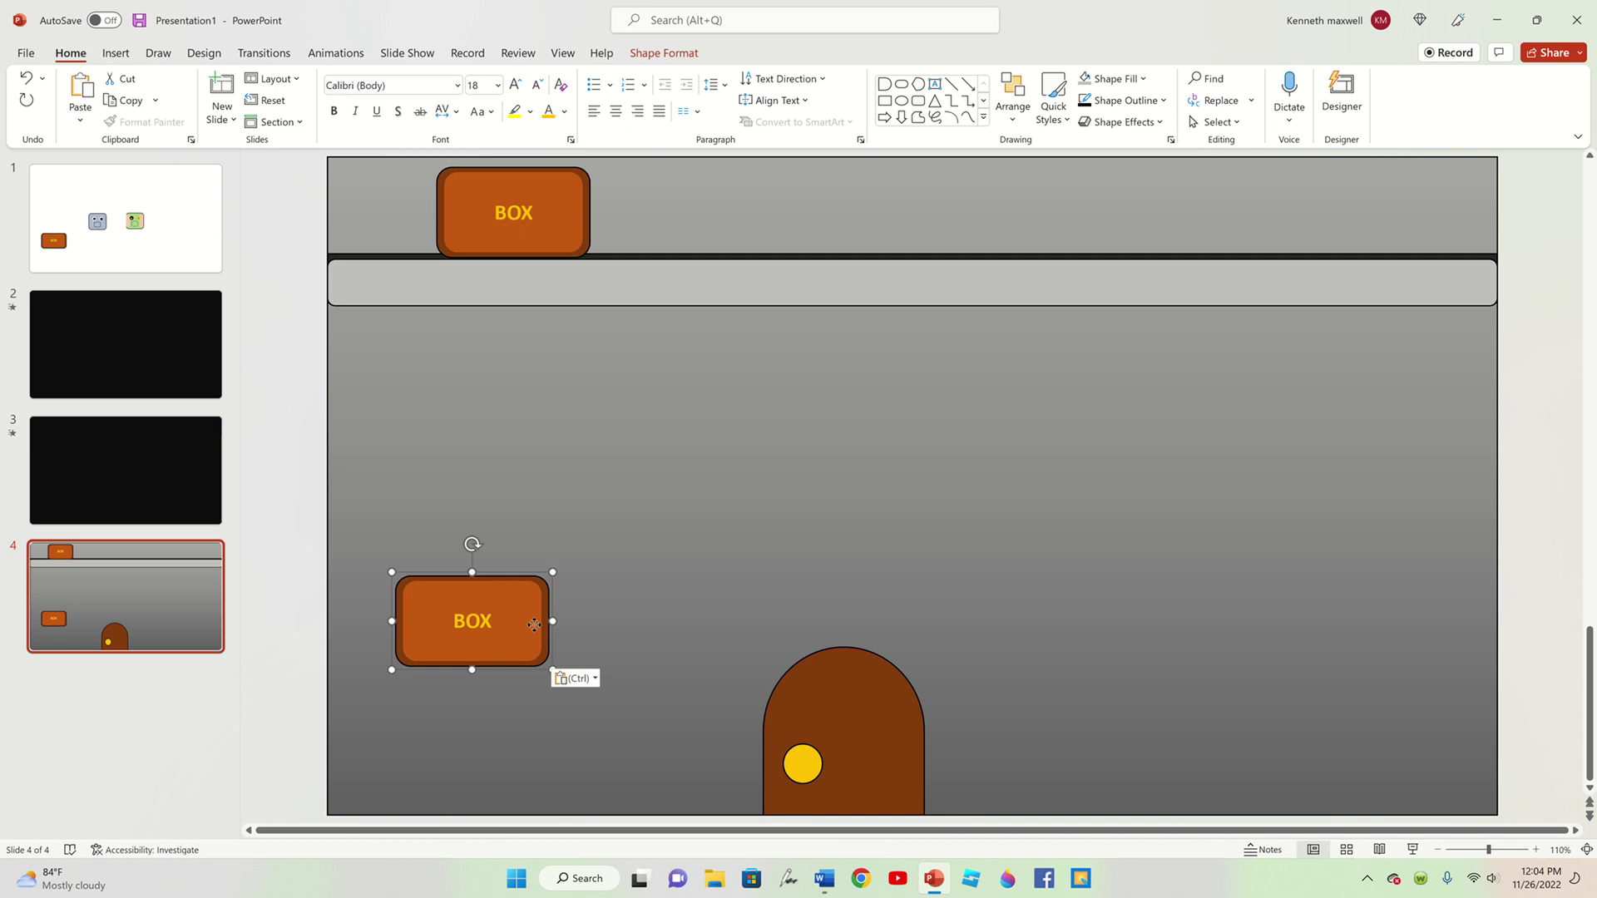
{"action": "left_click_drag", "start_coordinate": [534, 625], "coordinate": [917, 230]}
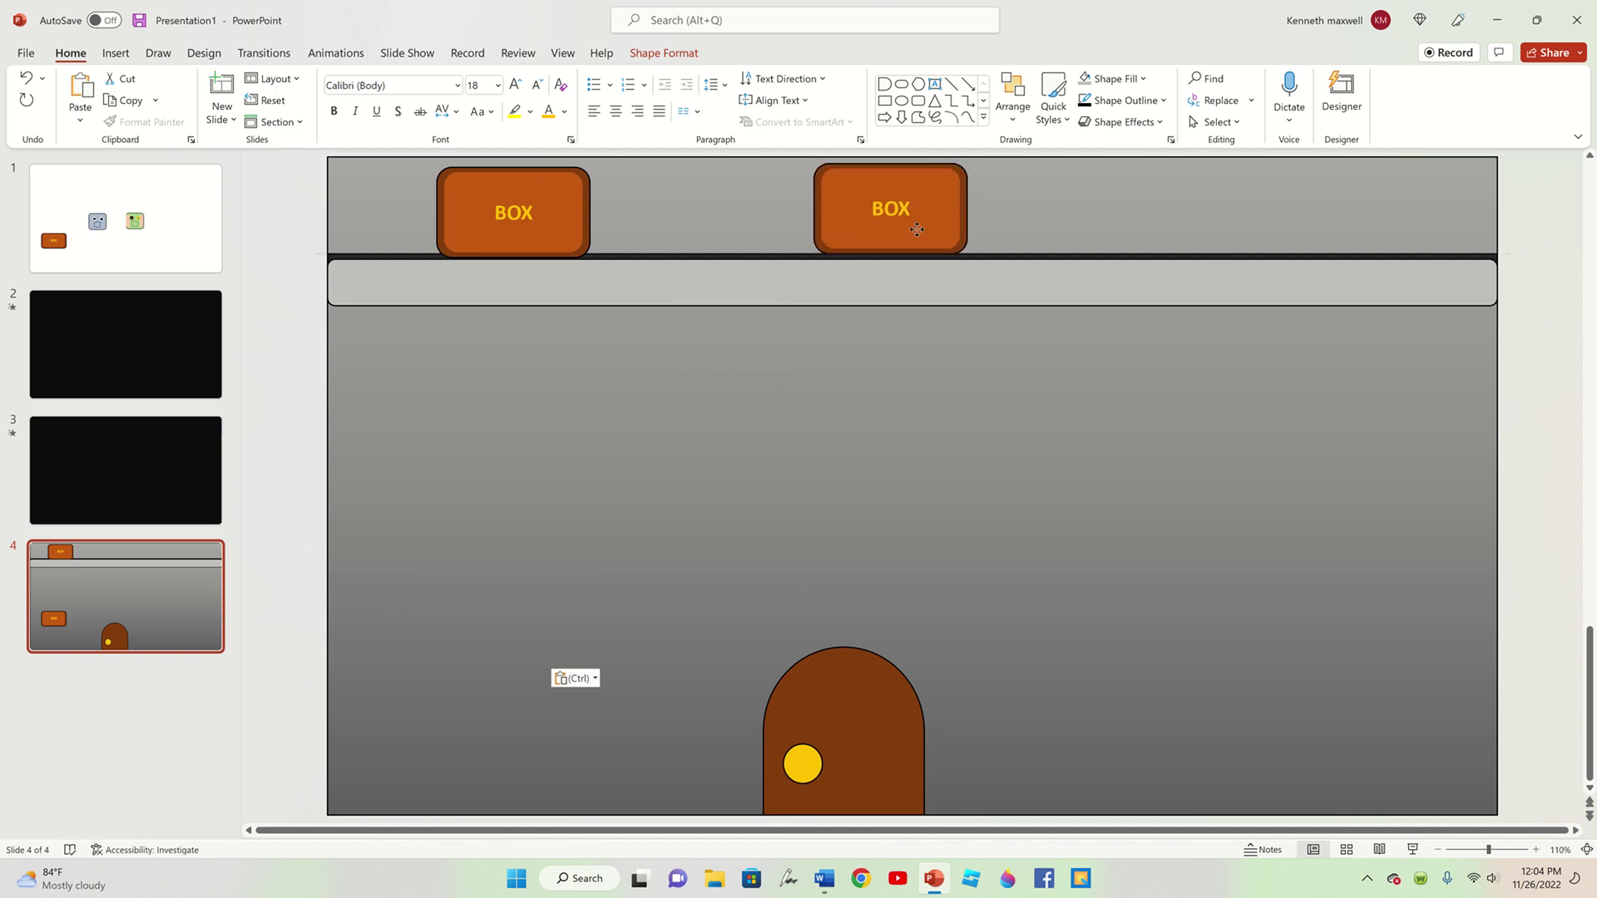
{"action": "left_click", "coordinate": [308, 251]}
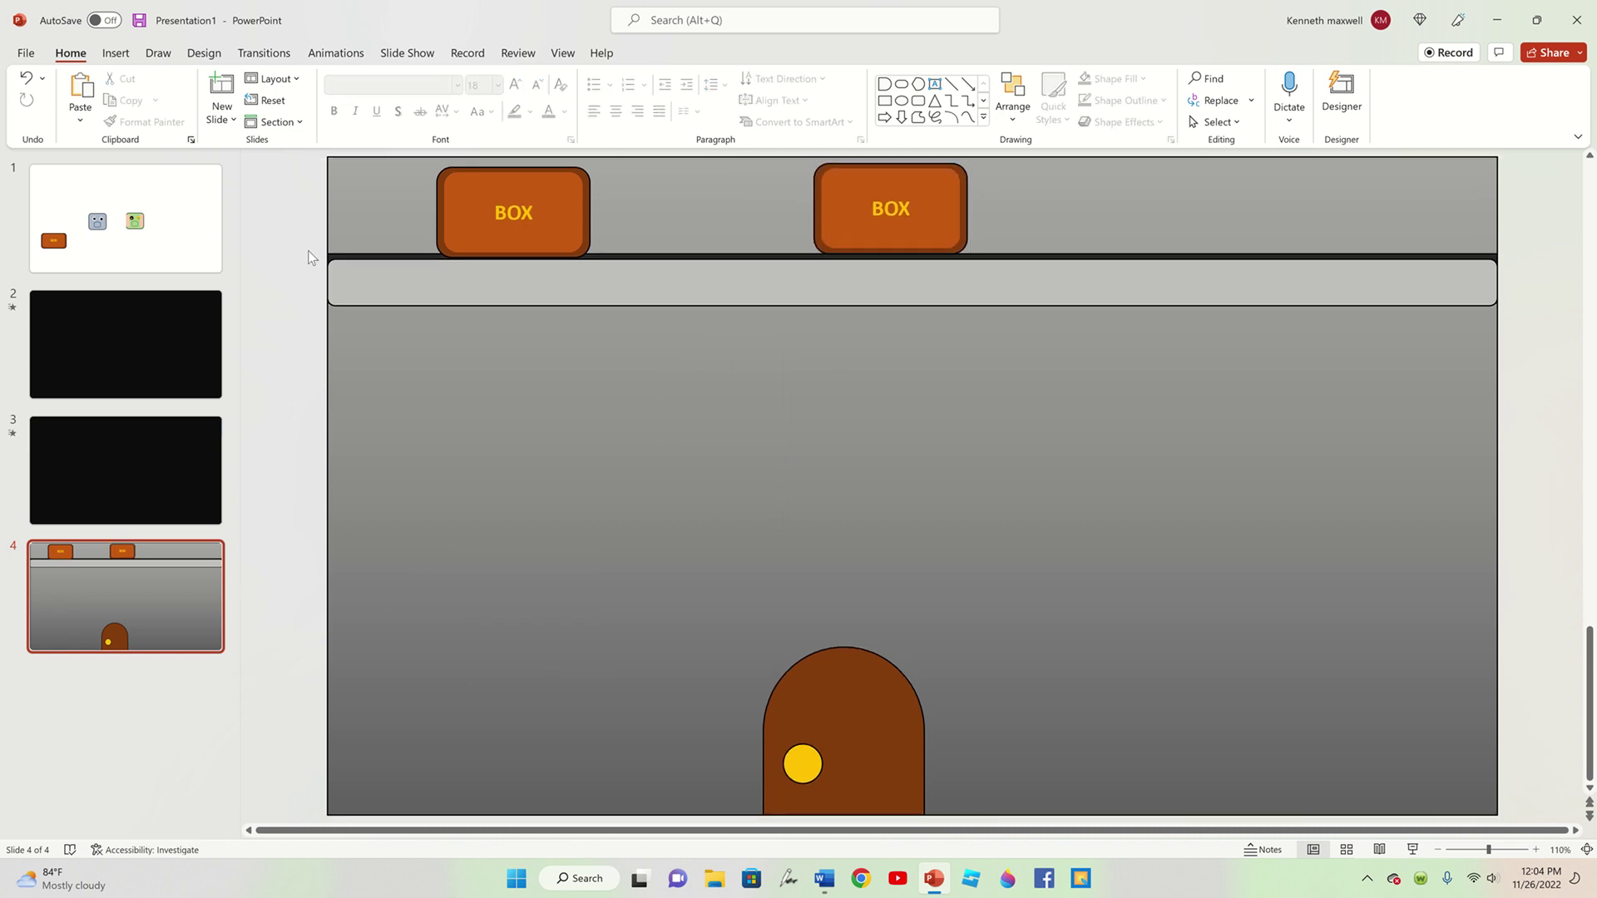
{"action": "left_click", "coordinate": [888, 223]}
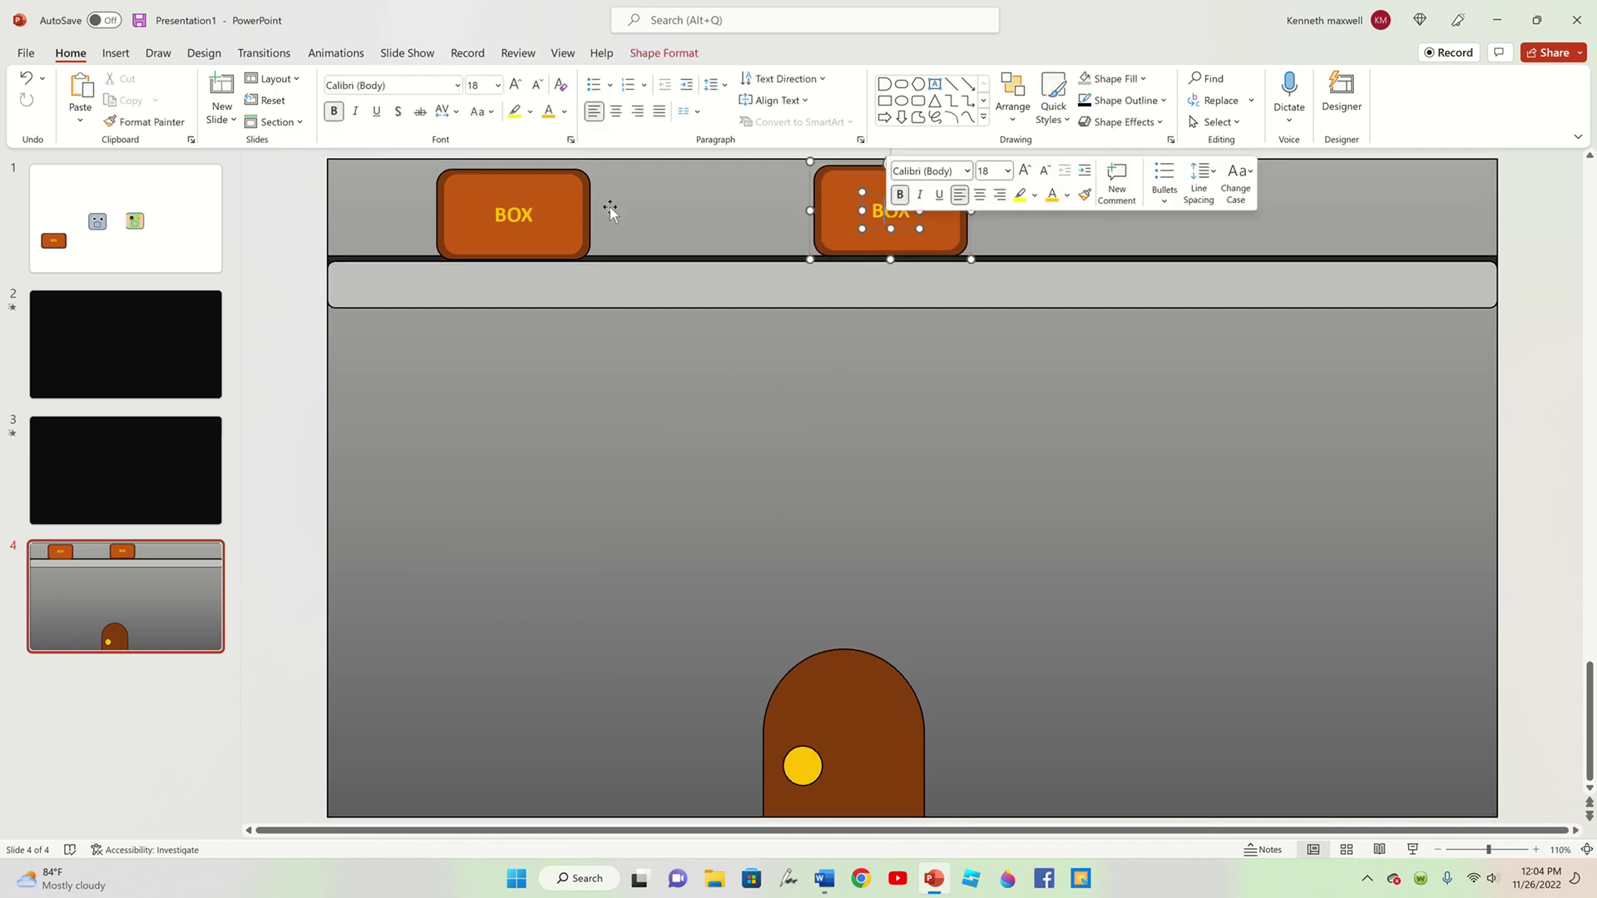
{"action": "left_click", "coordinate": [794, 250]}
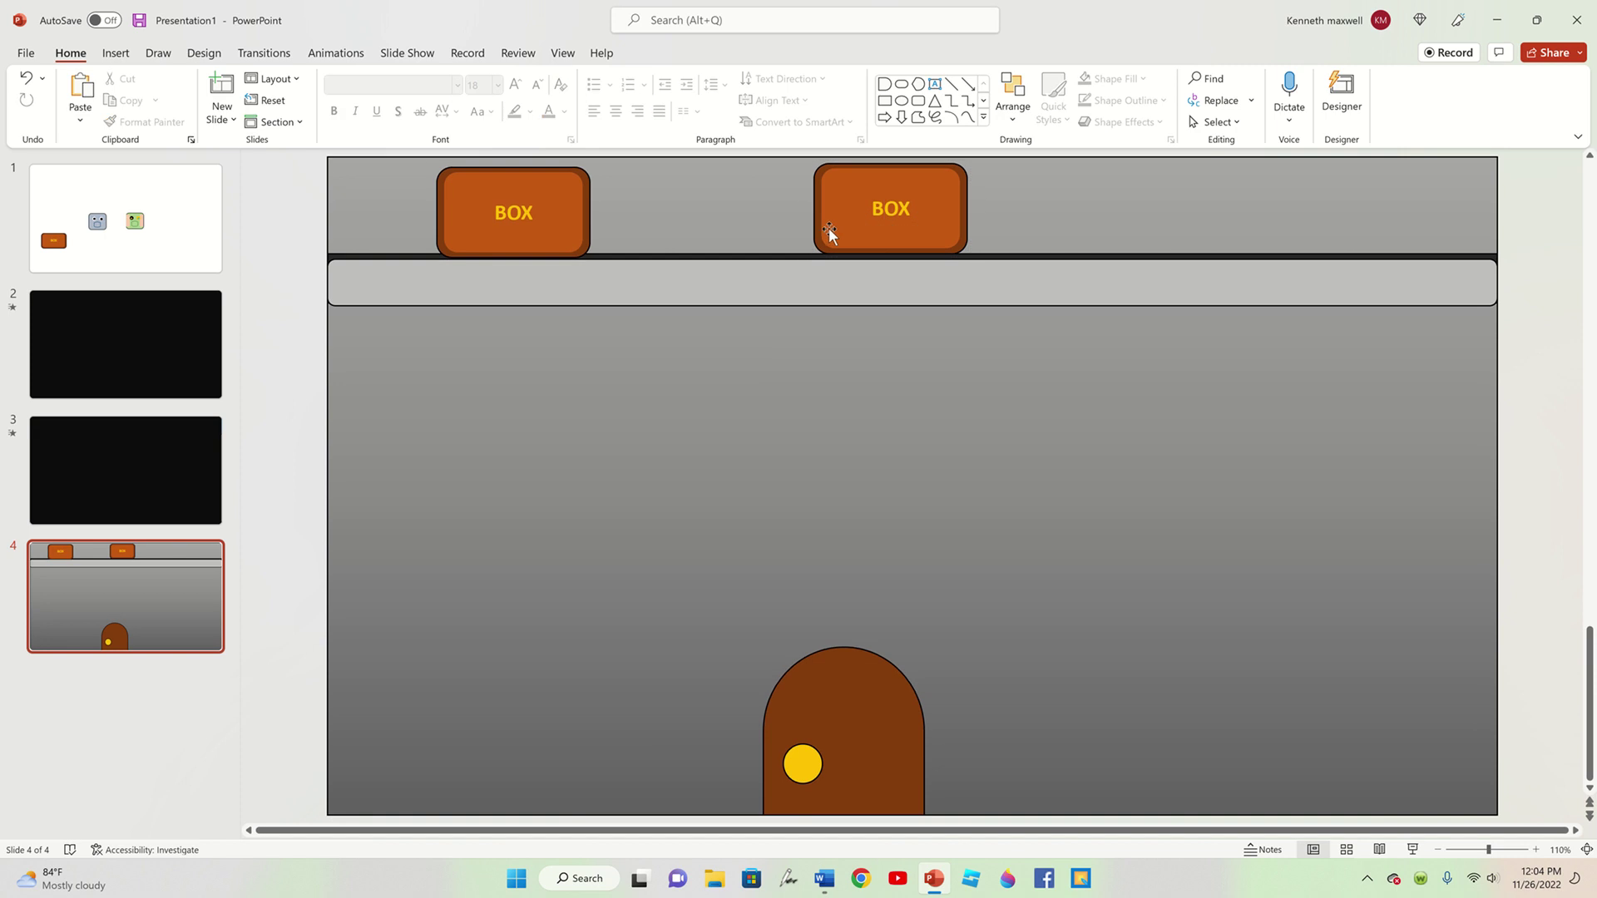
{"action": "left_click_drag", "start_coordinate": [816, 232], "coordinate": [834, 234]}
{"action": "left_click_drag", "start_coordinate": [831, 234], "coordinate": [830, 234]}
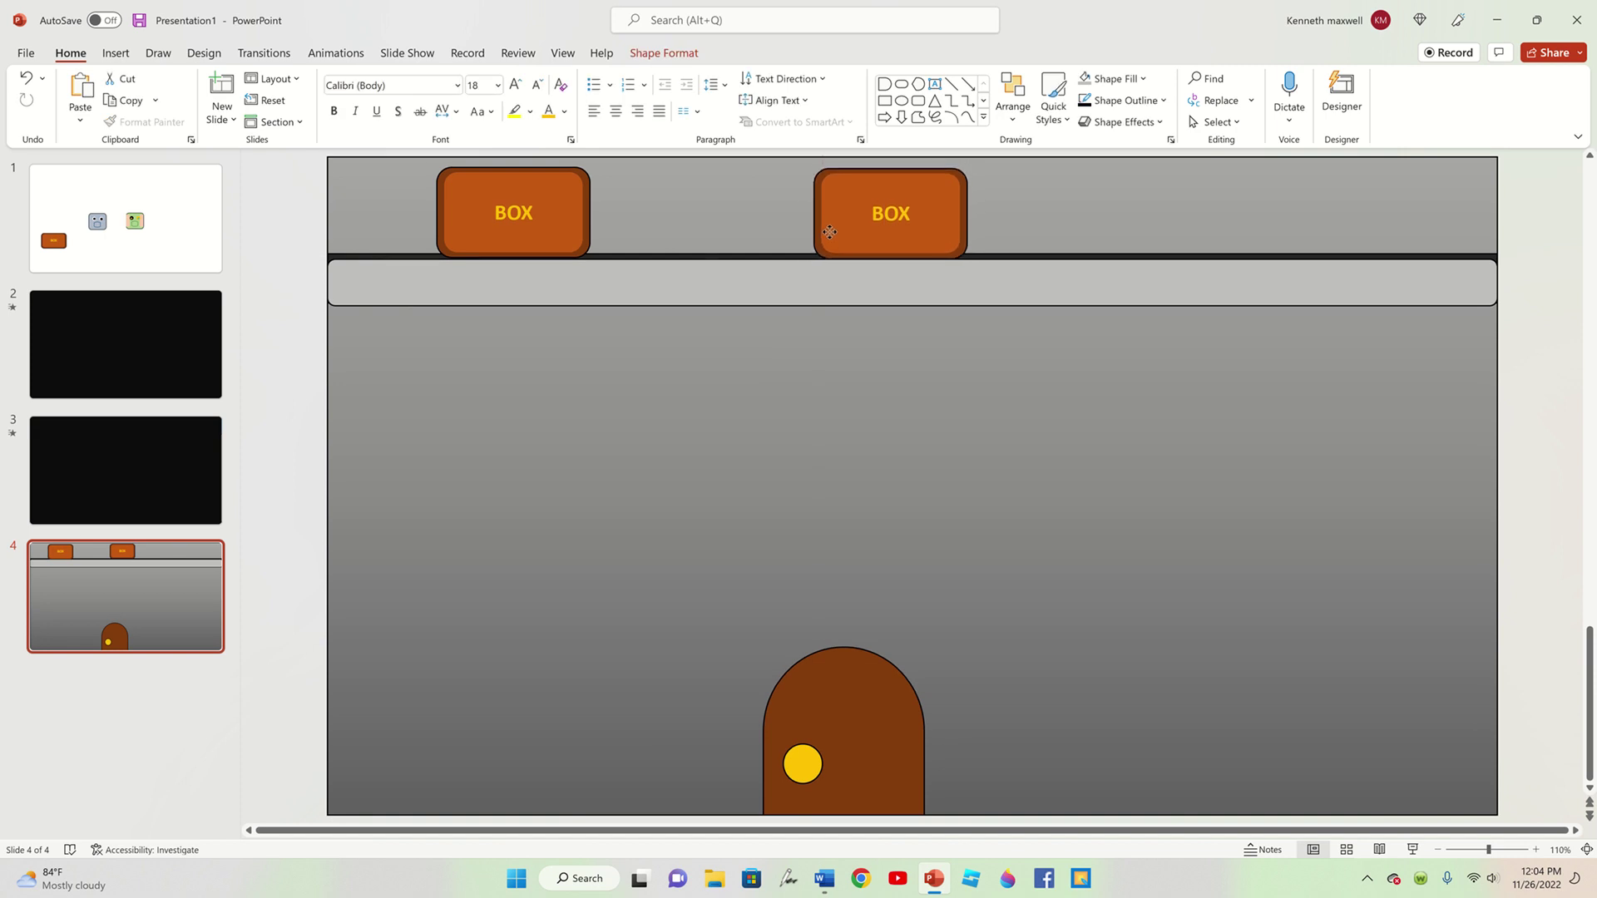
- Add a third BOX at the top right of the wall, then return to slide 1
{"action": "left_click", "coordinate": [265, 223]}
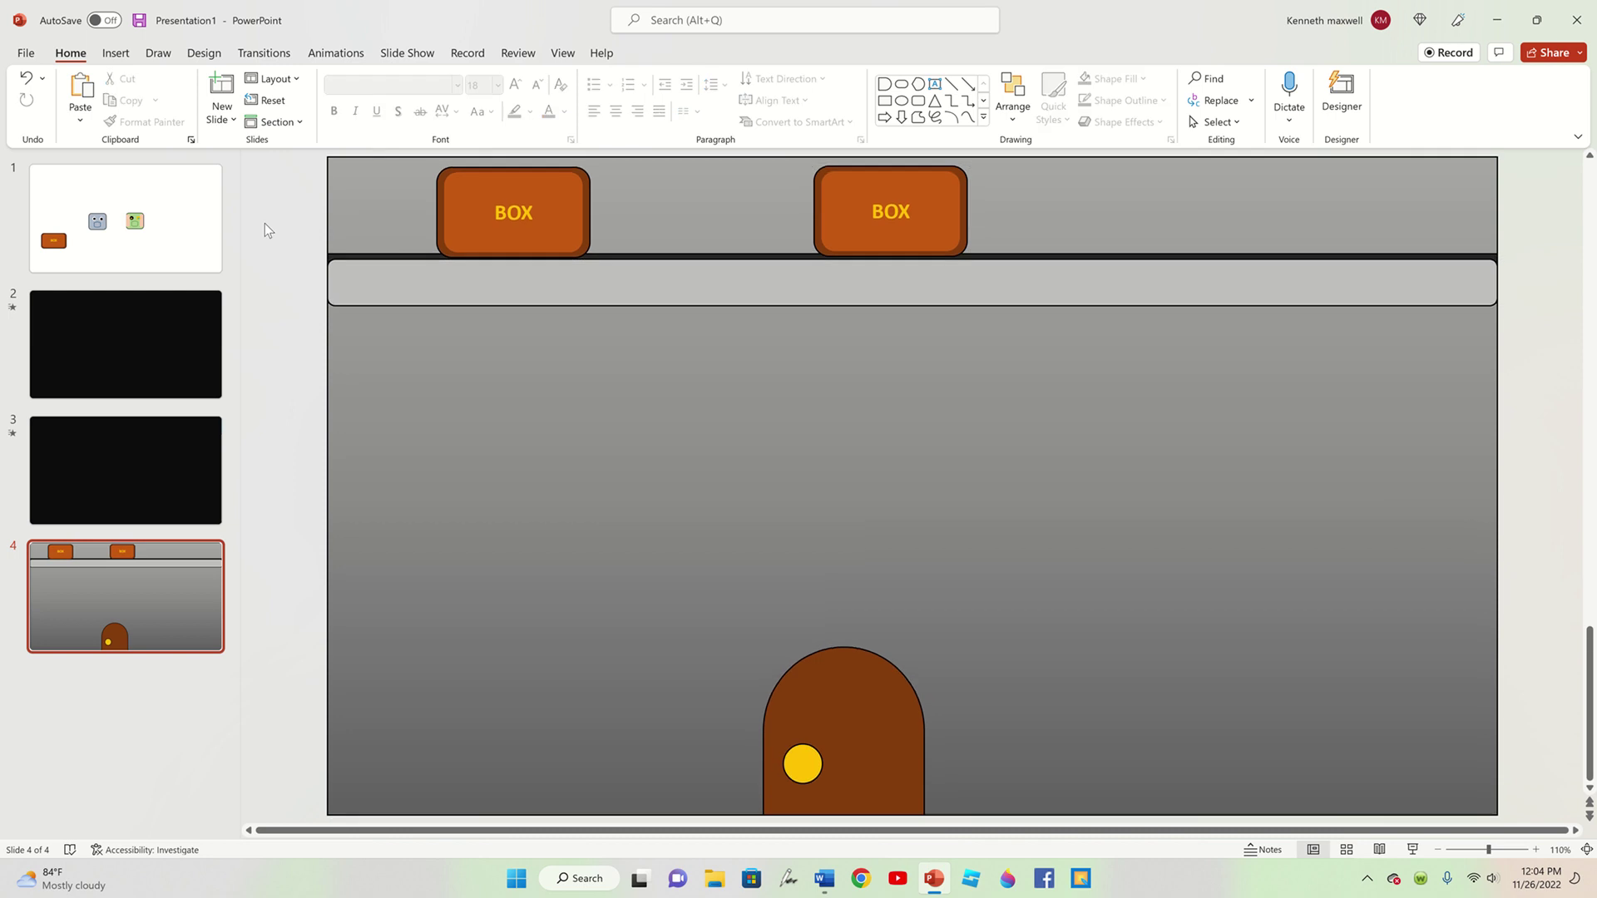
{"action": "key", "text": "ctrl+v"}
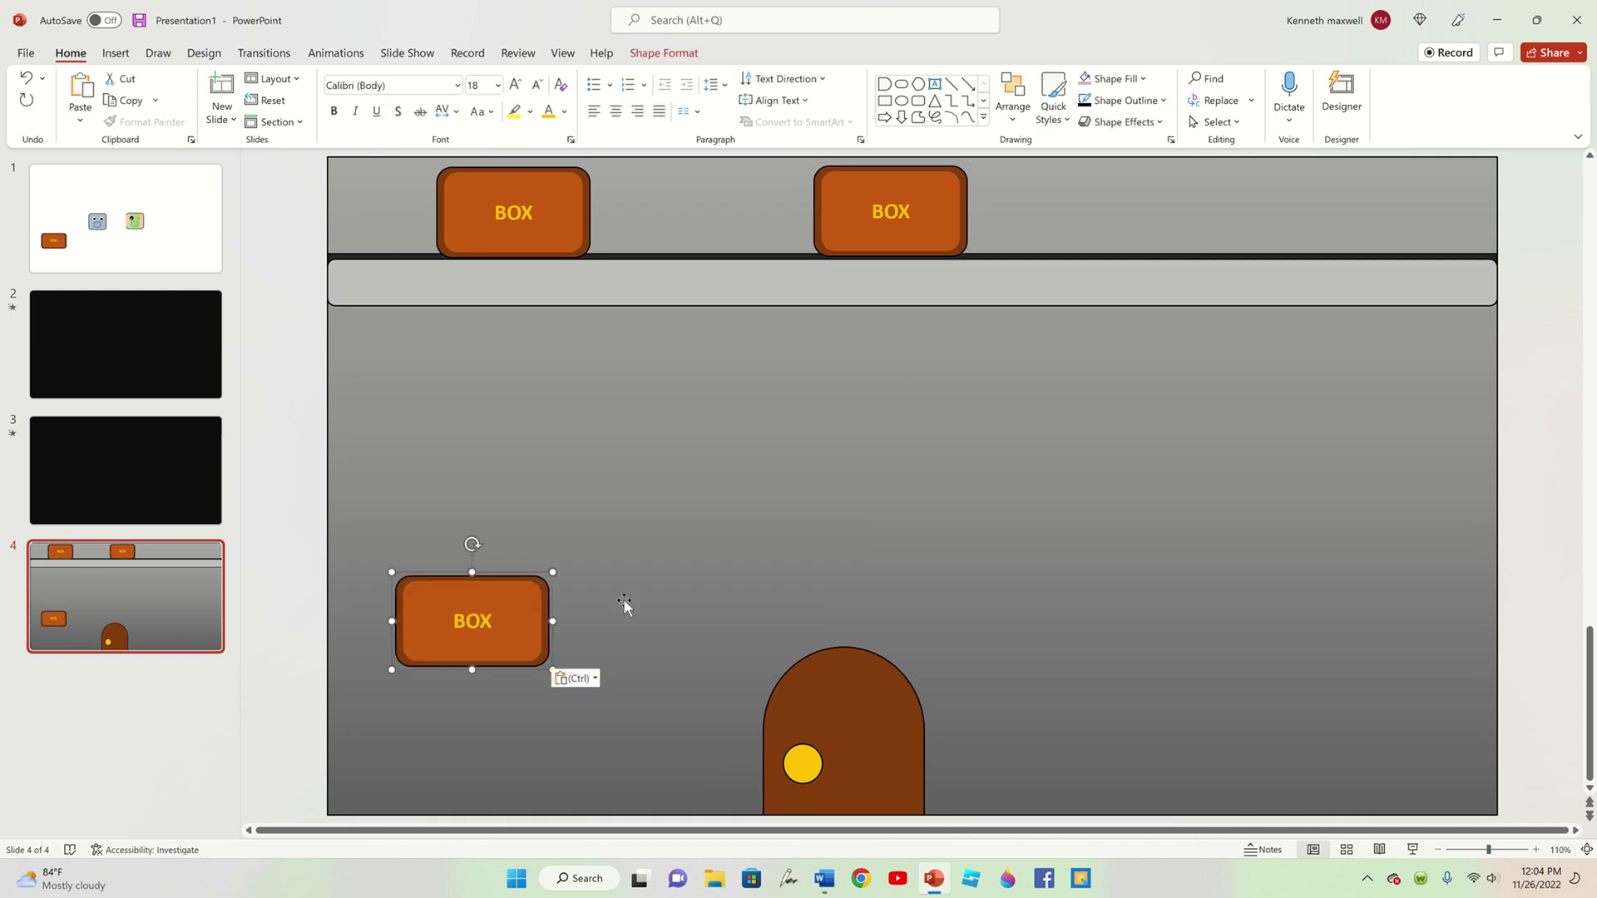
{"action": "left_click_drag", "start_coordinate": [500, 661], "coordinate": [1367, 249]}
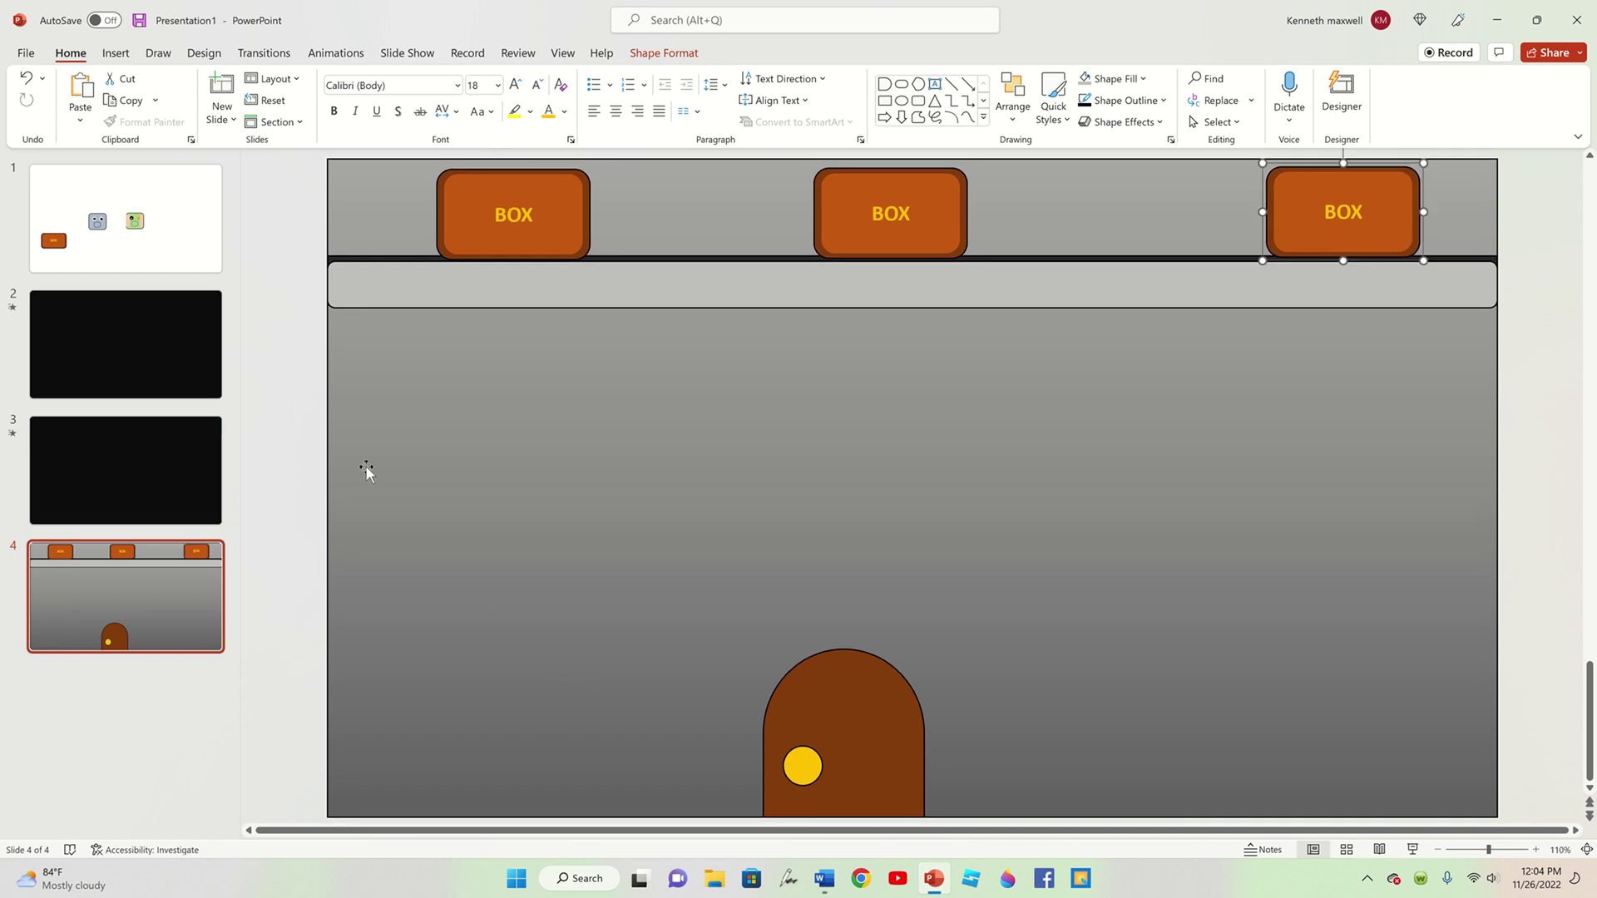
{"action": "left_click", "coordinate": [126, 243]}
{"action": "left_click_drag", "start_coordinate": [570, 422], "coordinate": [913, 634]}
- Paste a copy of slide 1's grey robot face onto slide 4 in front of the brown door
{"action": "right_click", "coordinate": [797, 503]}
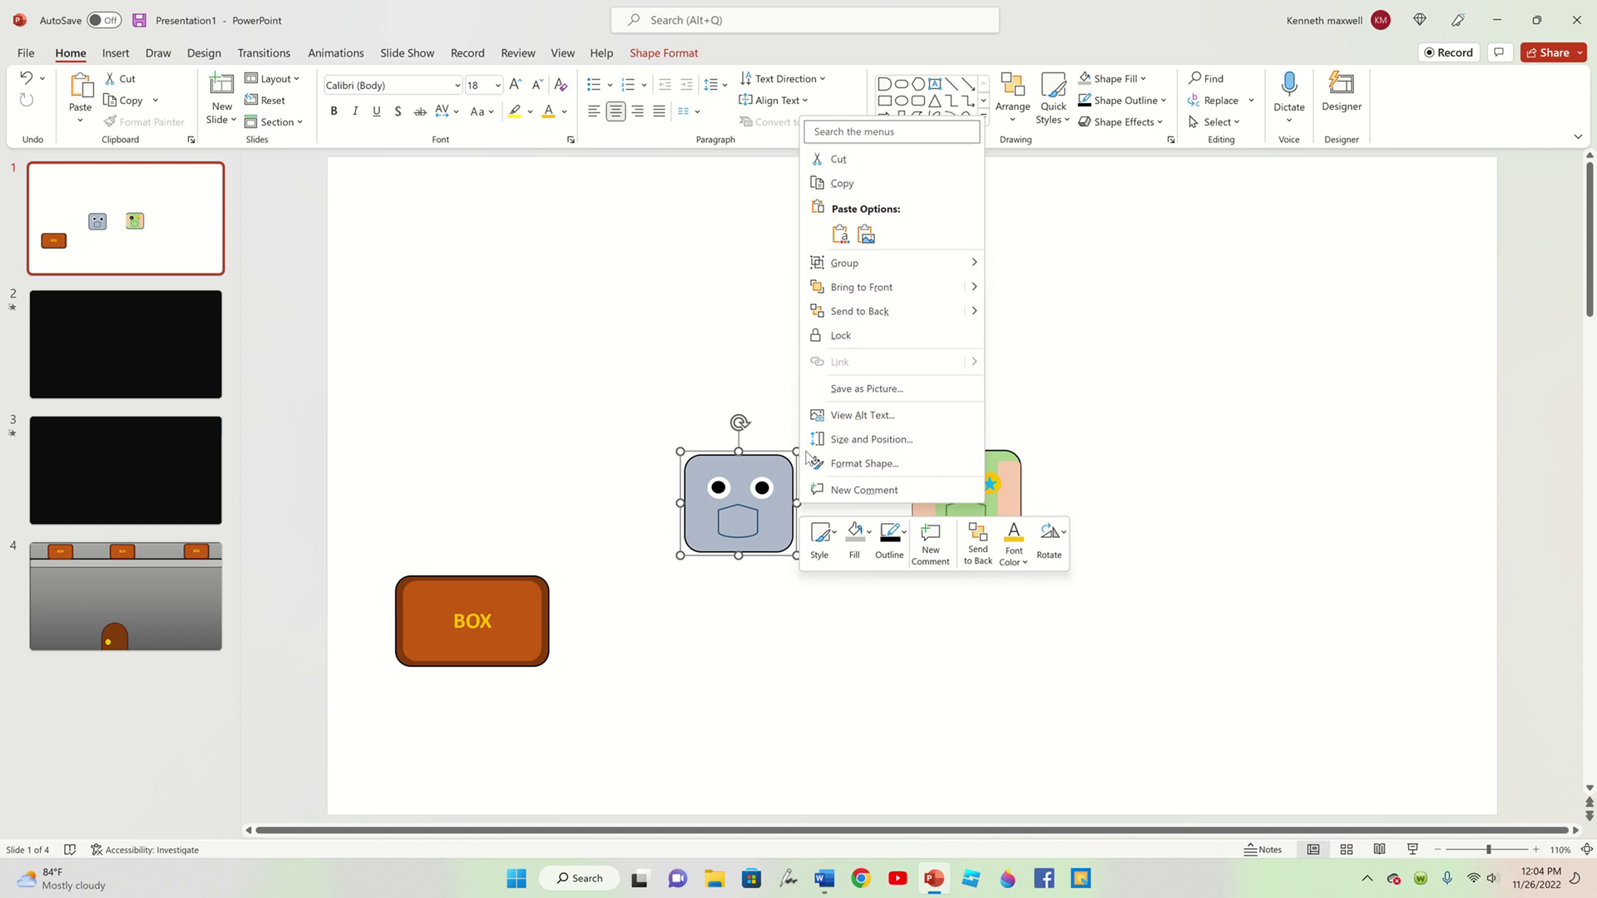
{"action": "left_click", "coordinate": [856, 183]}
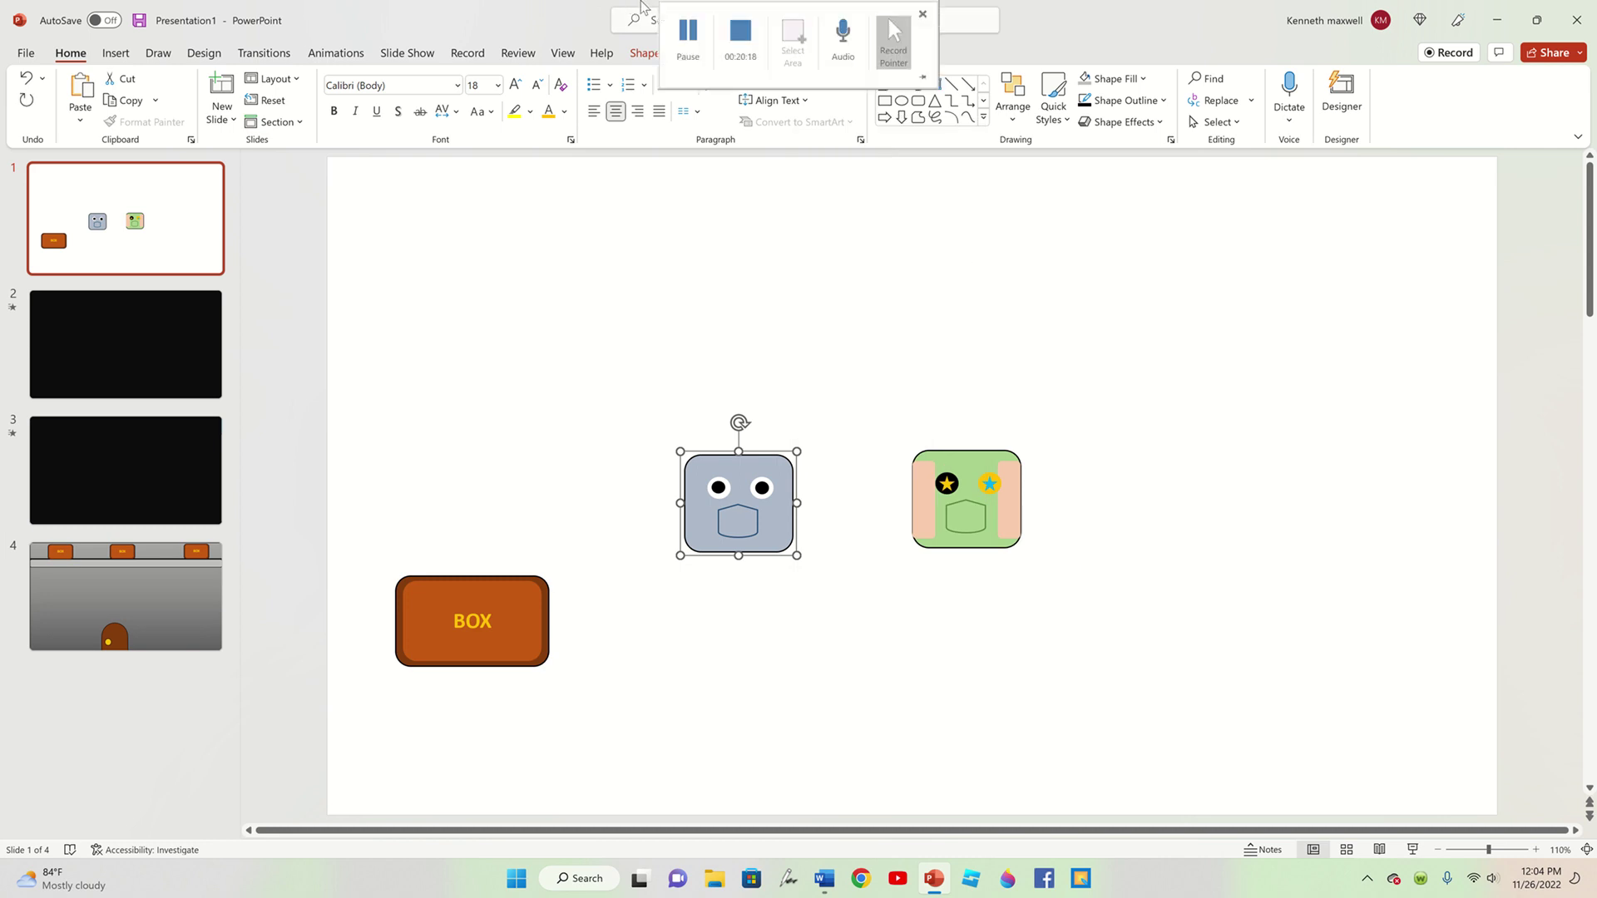
{"action": "left_click", "coordinate": [140, 640]}
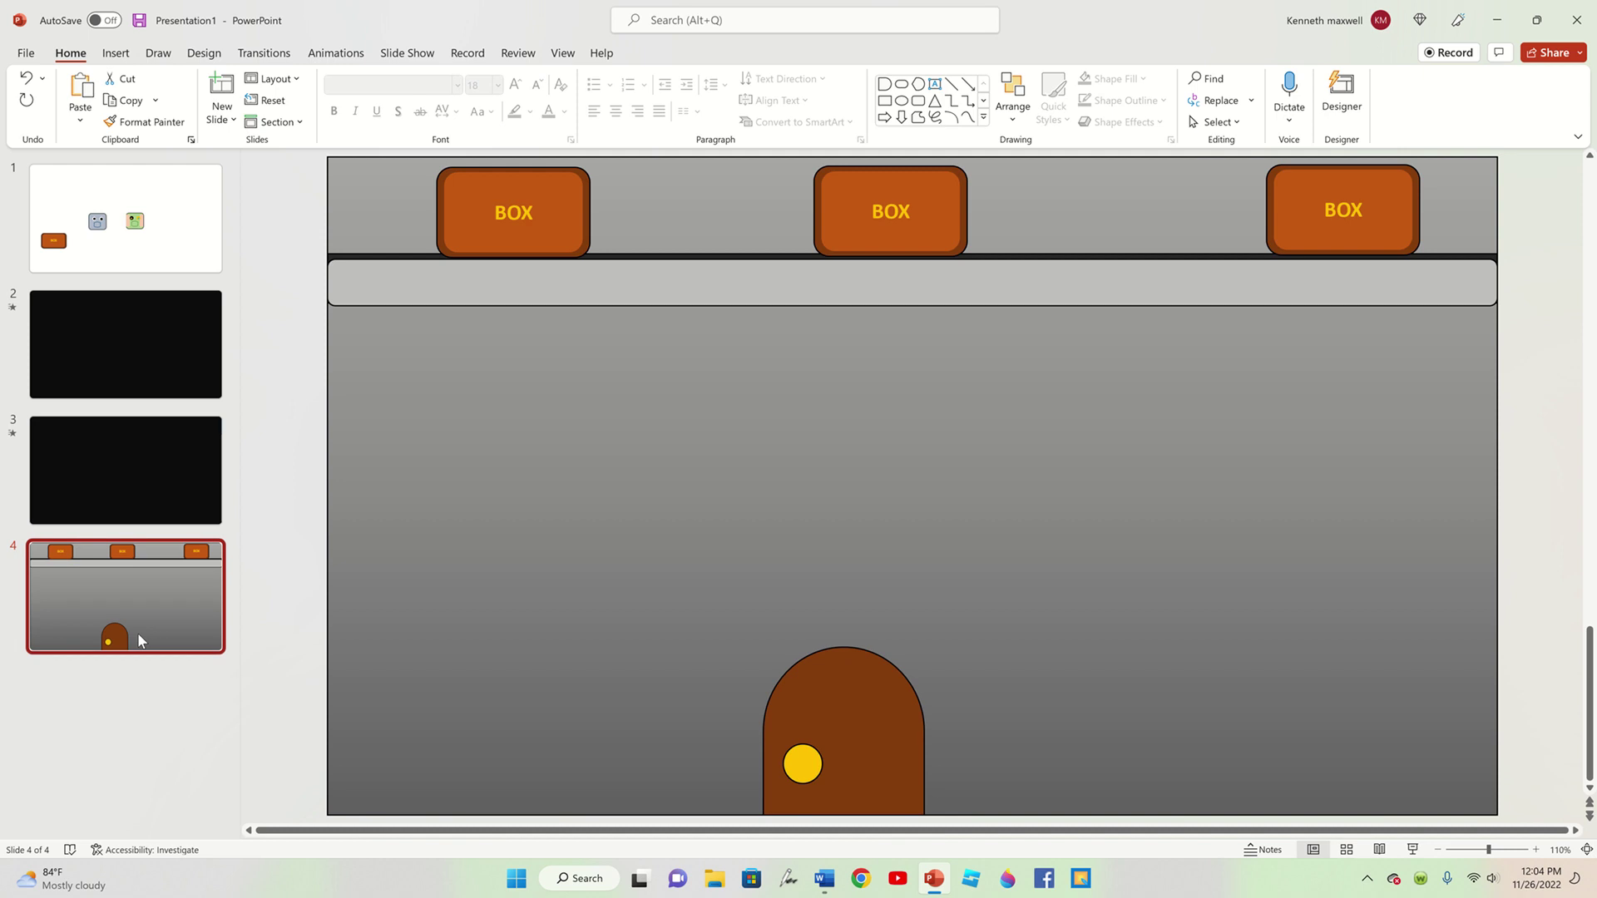
{"action": "key", "text": "ctrl+v"}
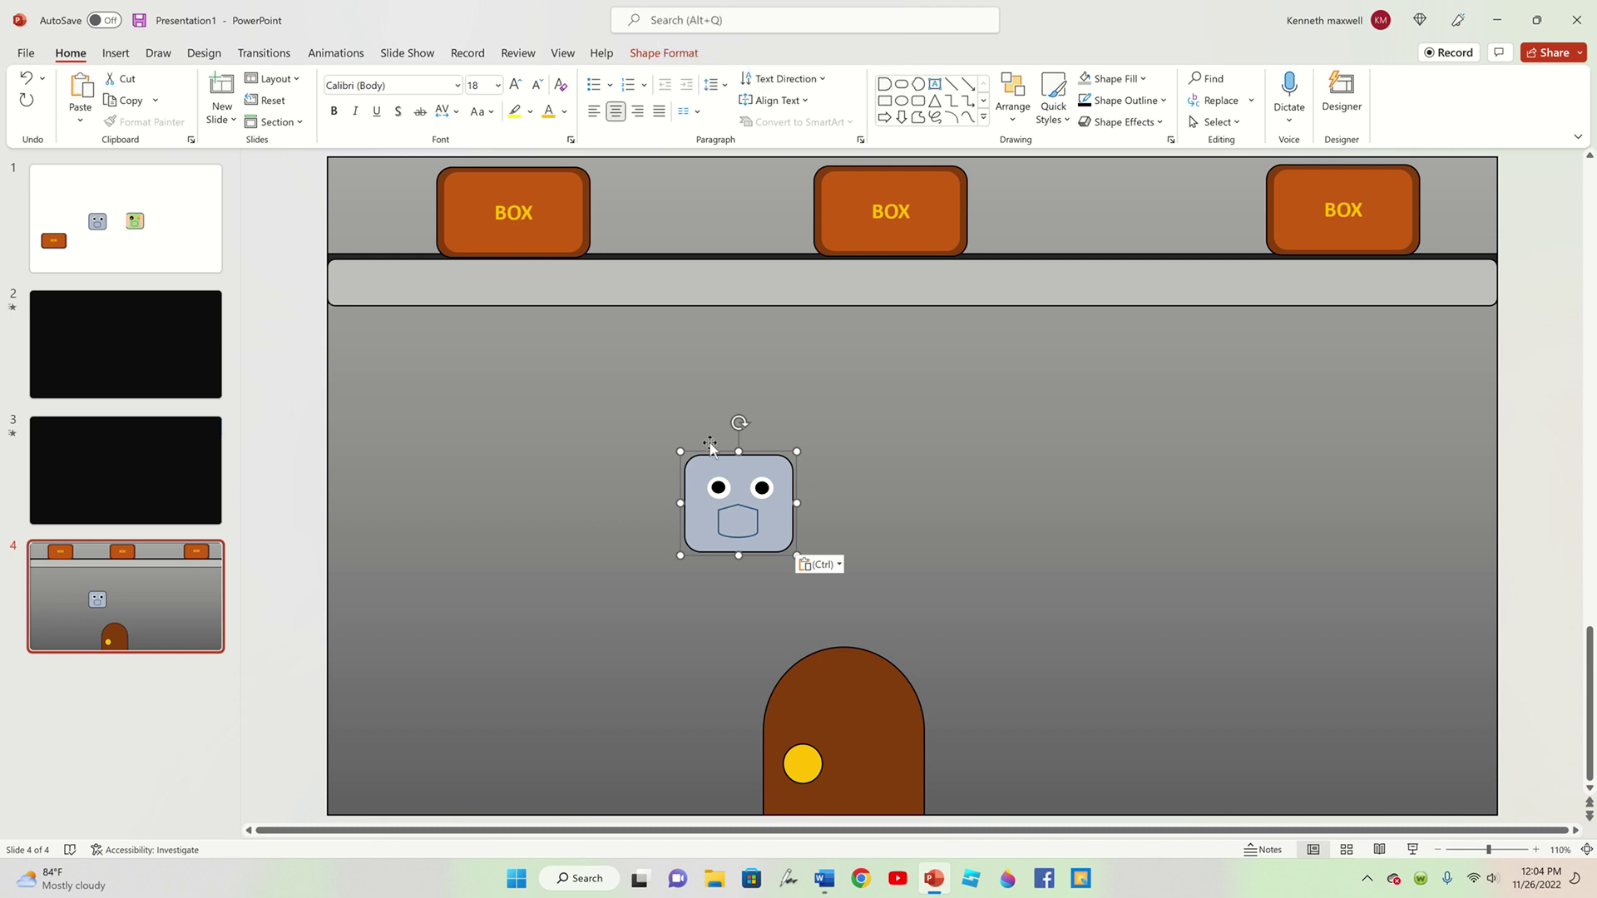
{"action": "left_click_drag", "start_coordinate": [762, 537], "coordinate": [874, 795]}
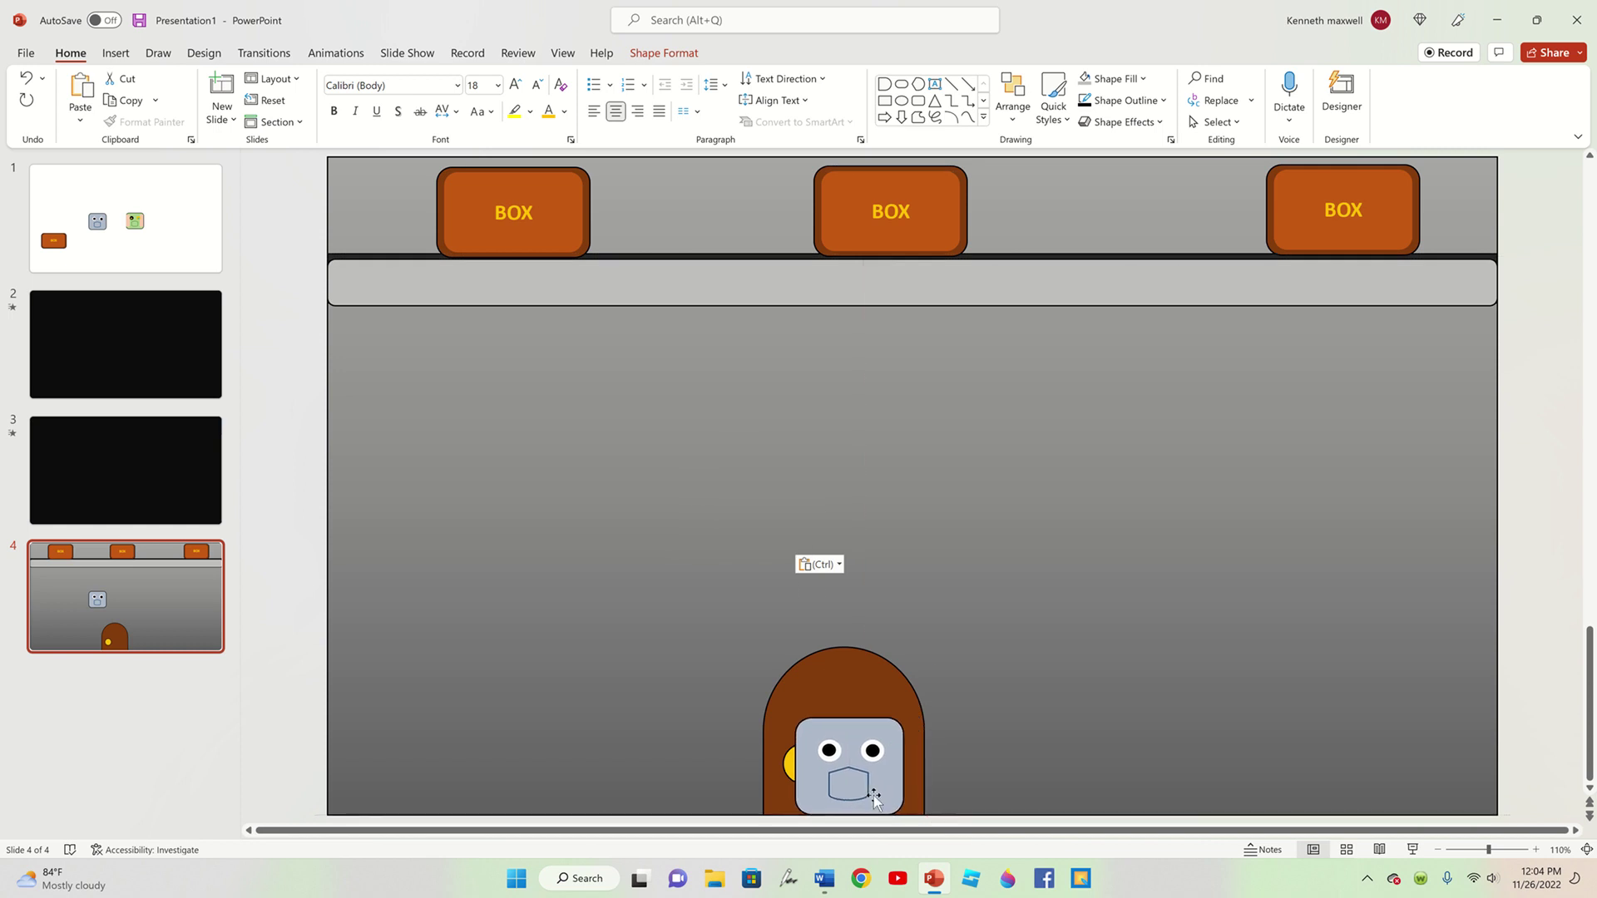
{"action": "left_click", "coordinate": [282, 324]}
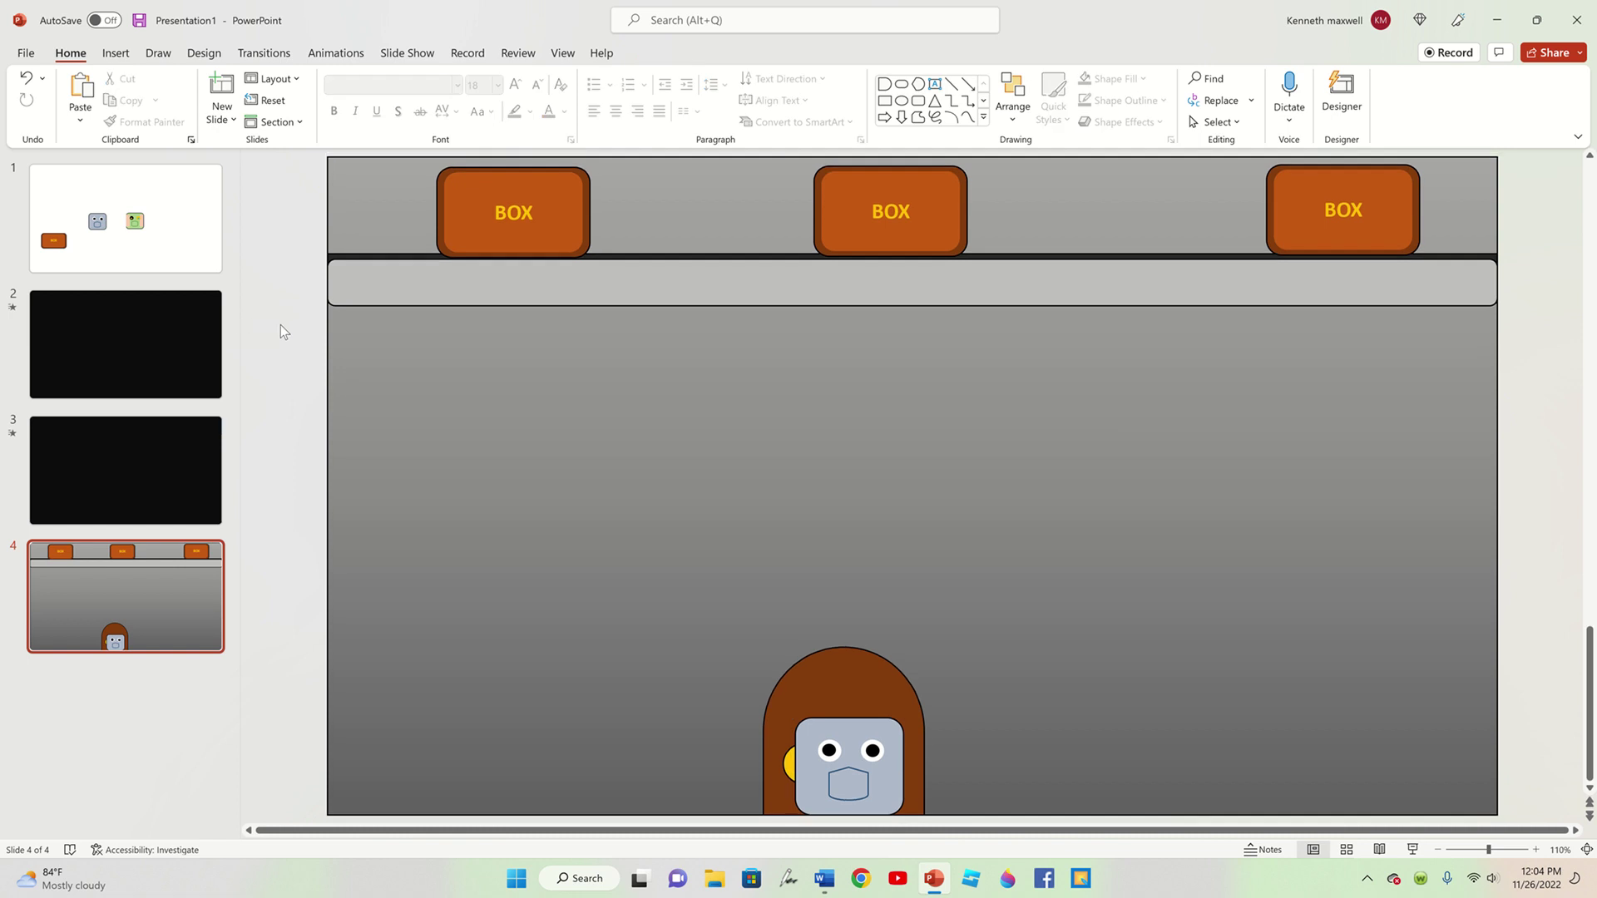
- Draw a dark grey rounded rectangle above the robot and resize it
{"action": "left_click", "coordinate": [116, 52]}
{"action": "left_click", "coordinate": [278, 92]}
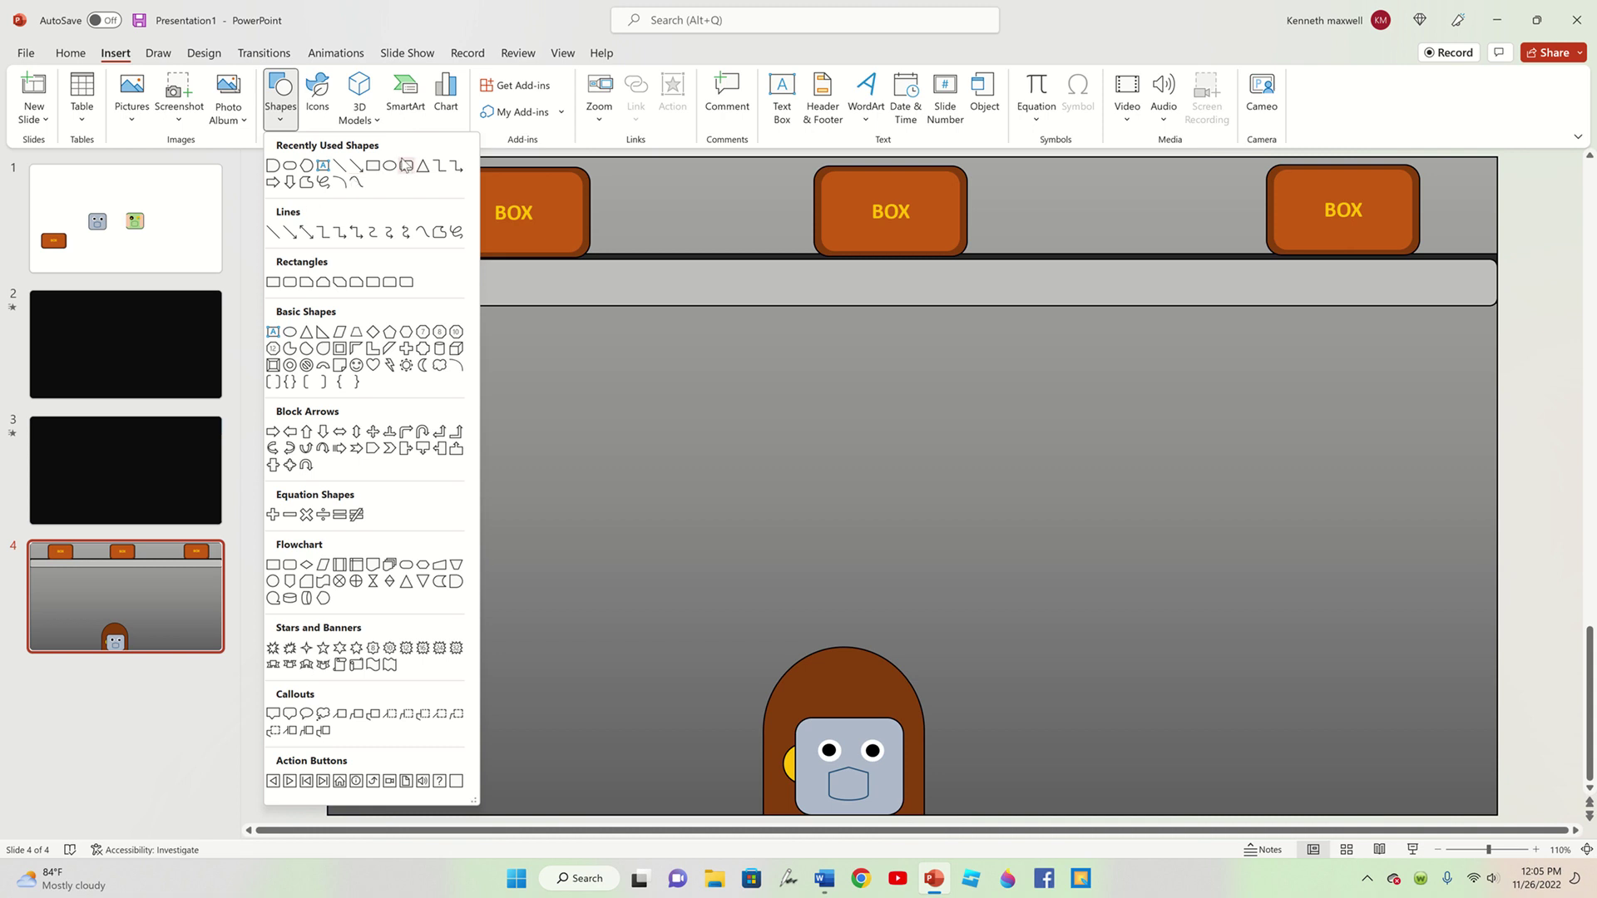
{"action": "left_click", "coordinate": [406, 164]}
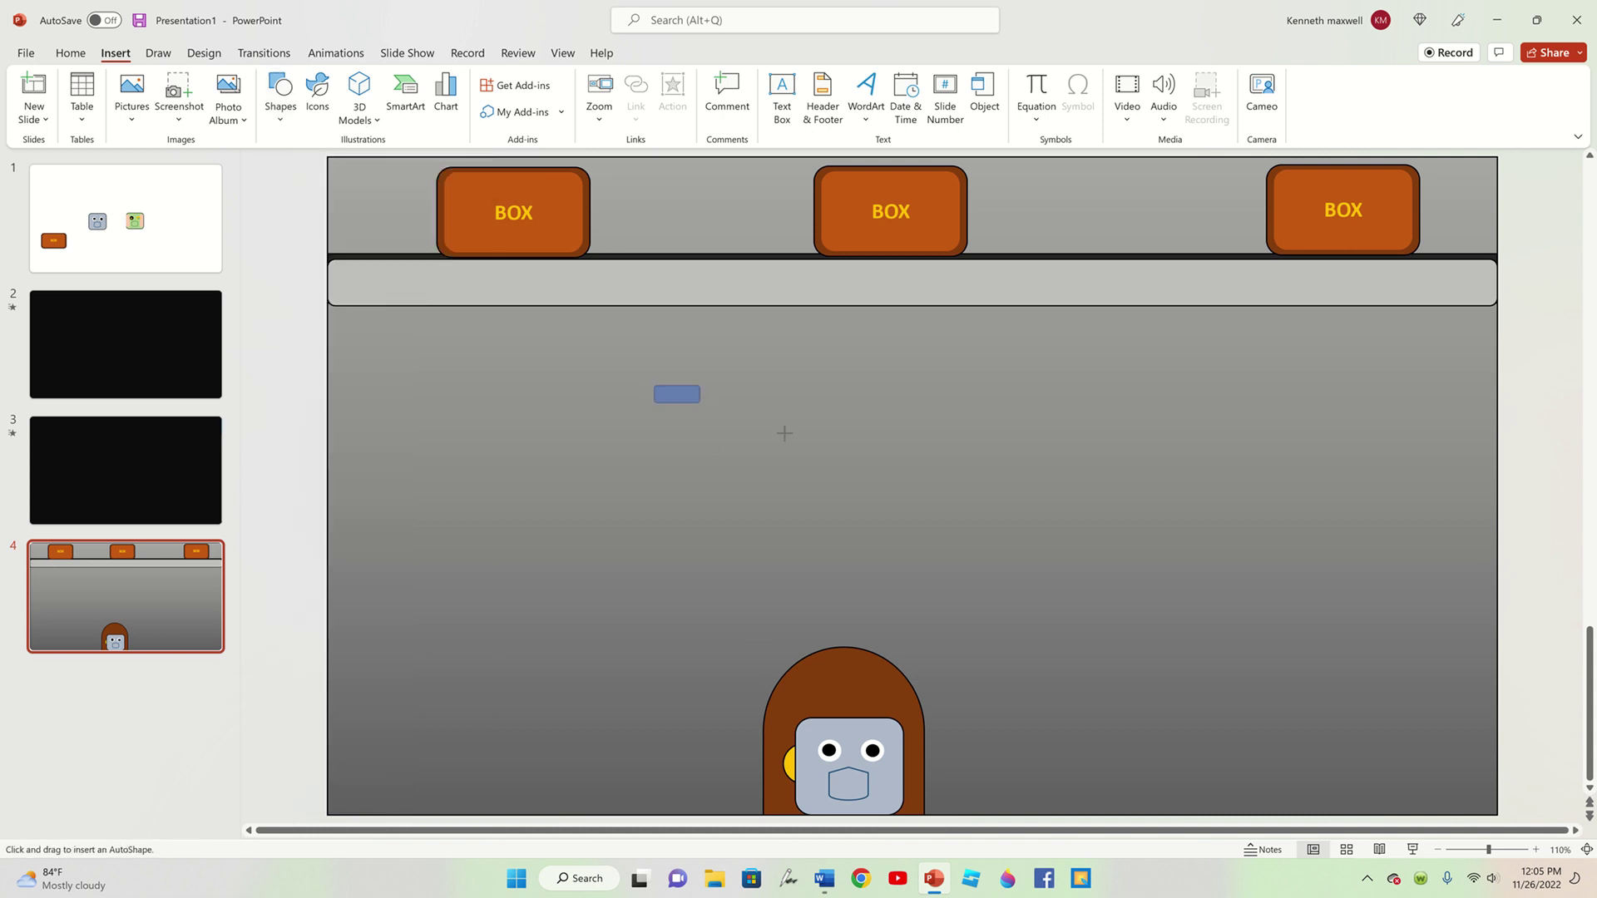
{"action": "left_click_drag", "start_coordinate": [784, 433], "coordinate": [893, 485]}
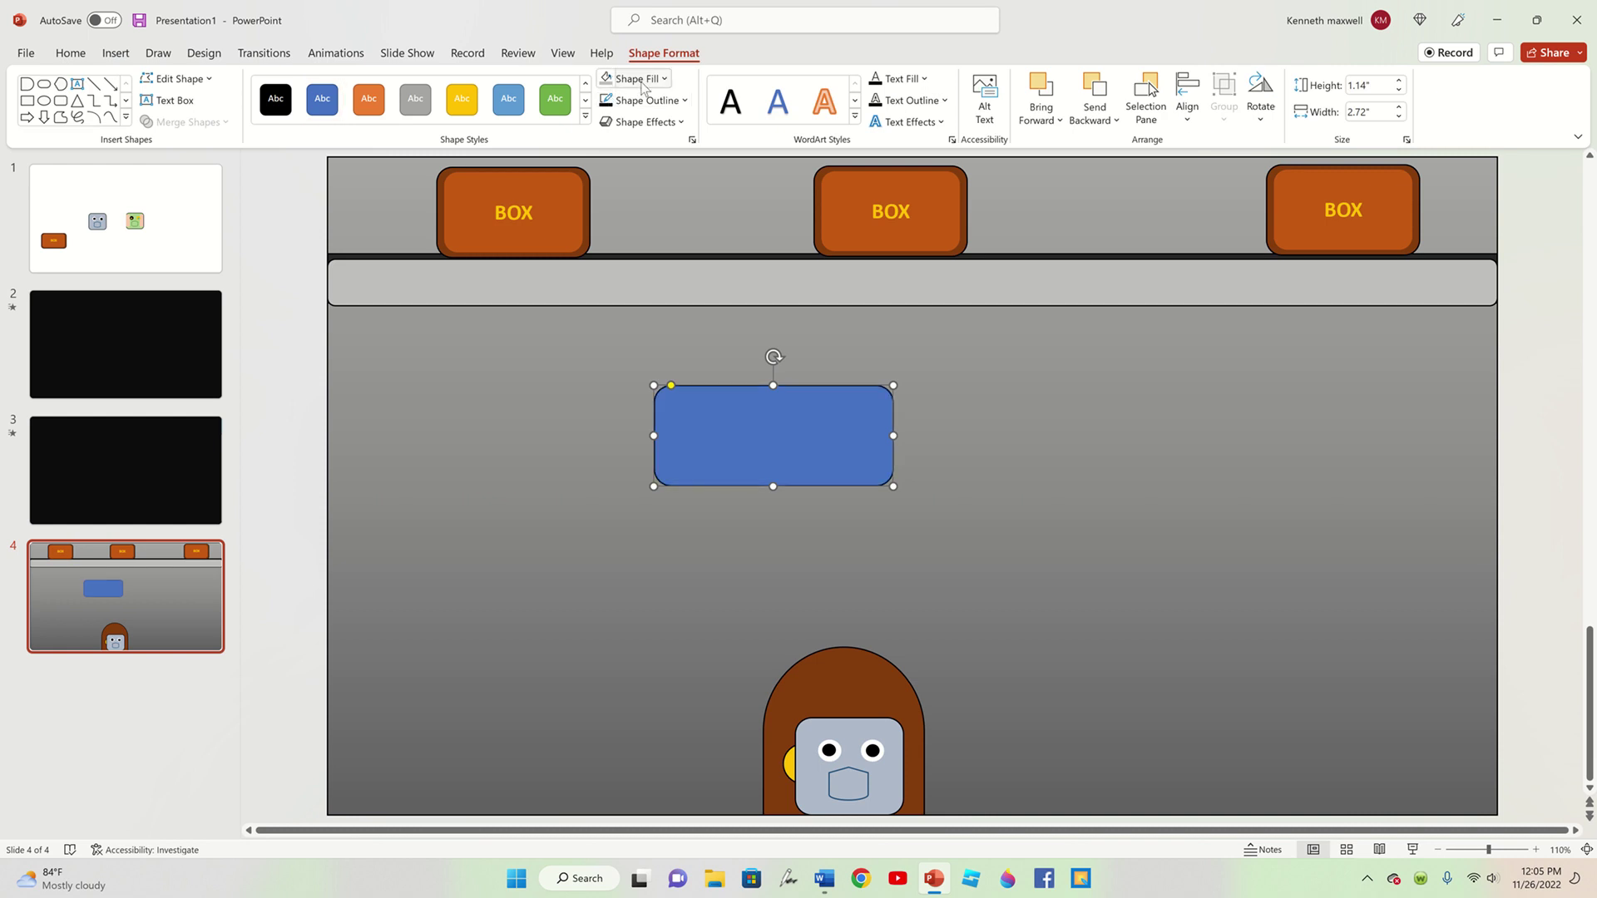
{"action": "left_click", "coordinate": [644, 86]}
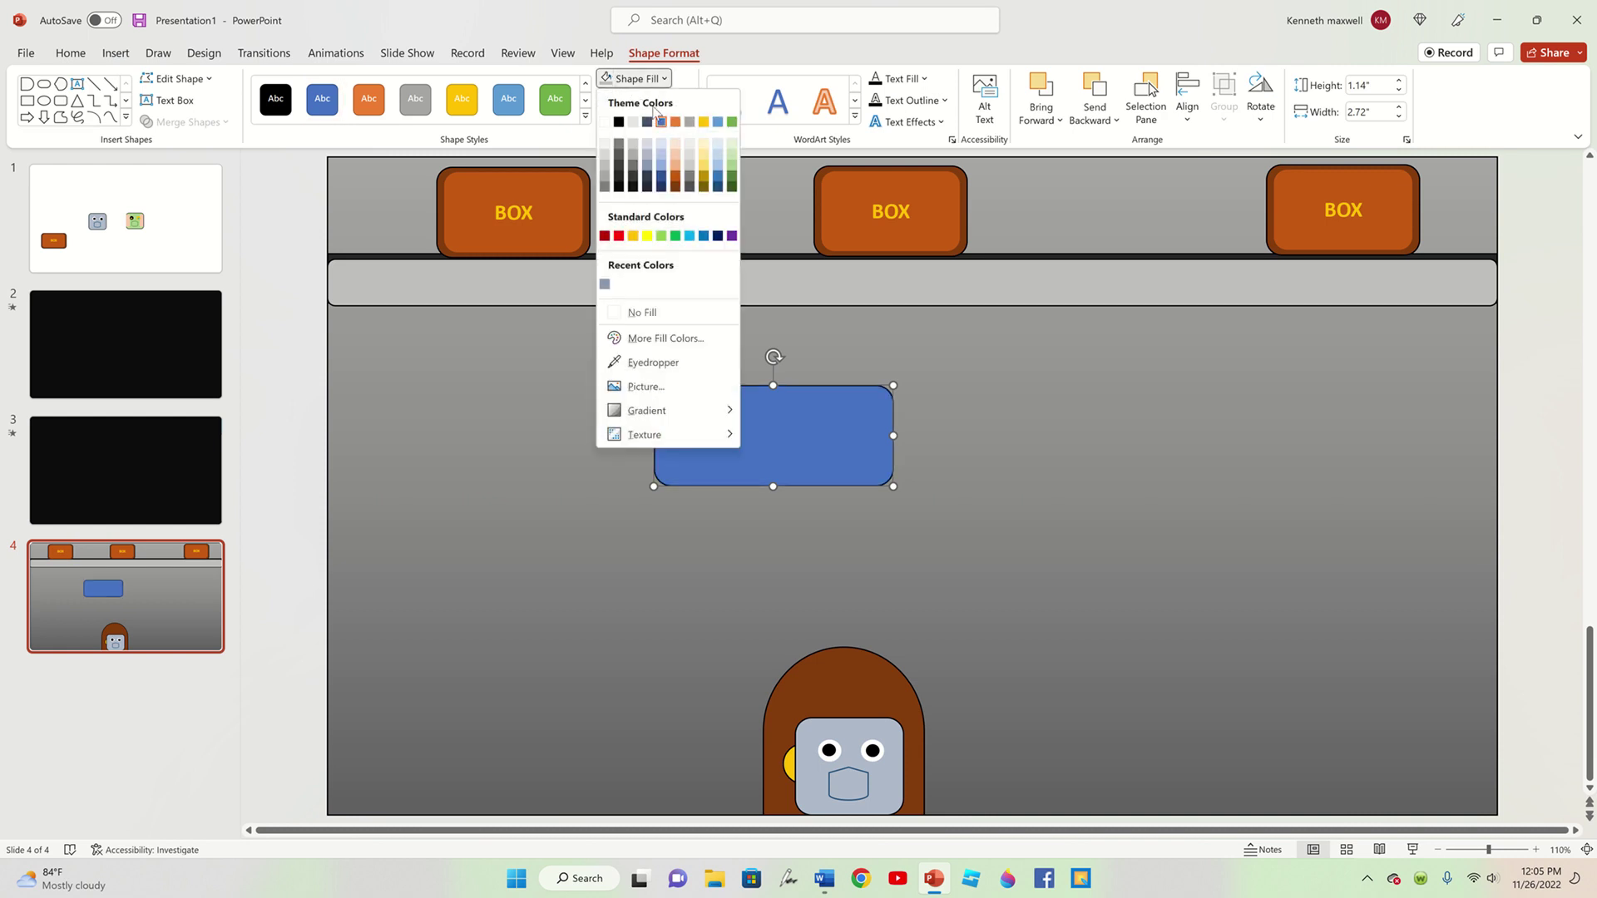
{"action": "left_click", "coordinate": [619, 164]}
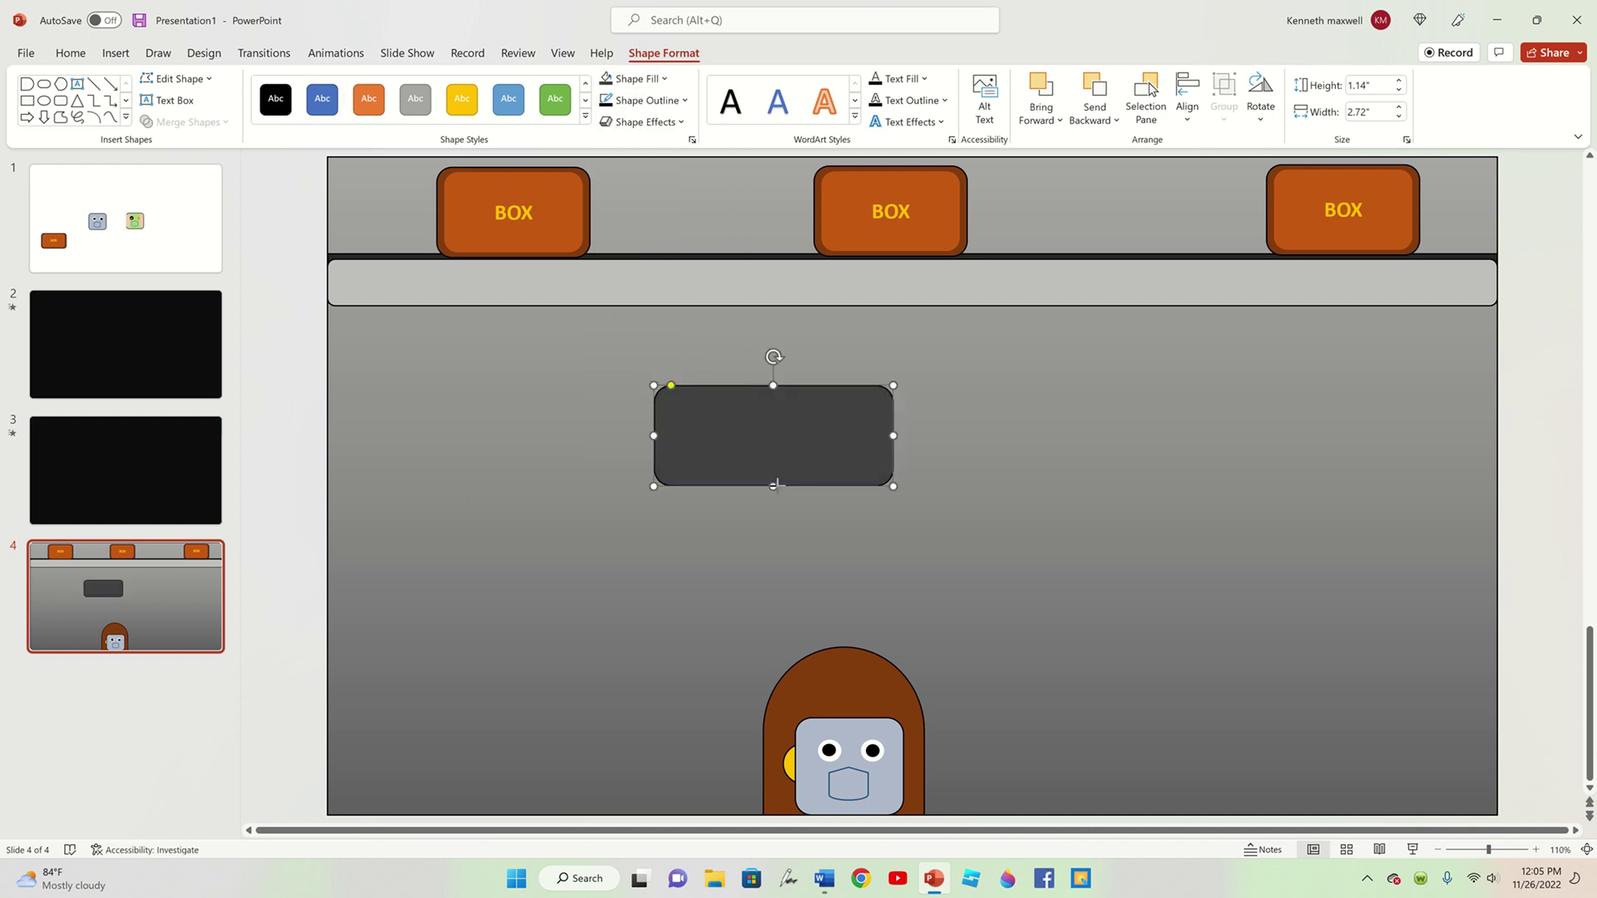
{"action": "left_click_drag", "start_coordinate": [774, 485], "coordinate": [774, 453]}
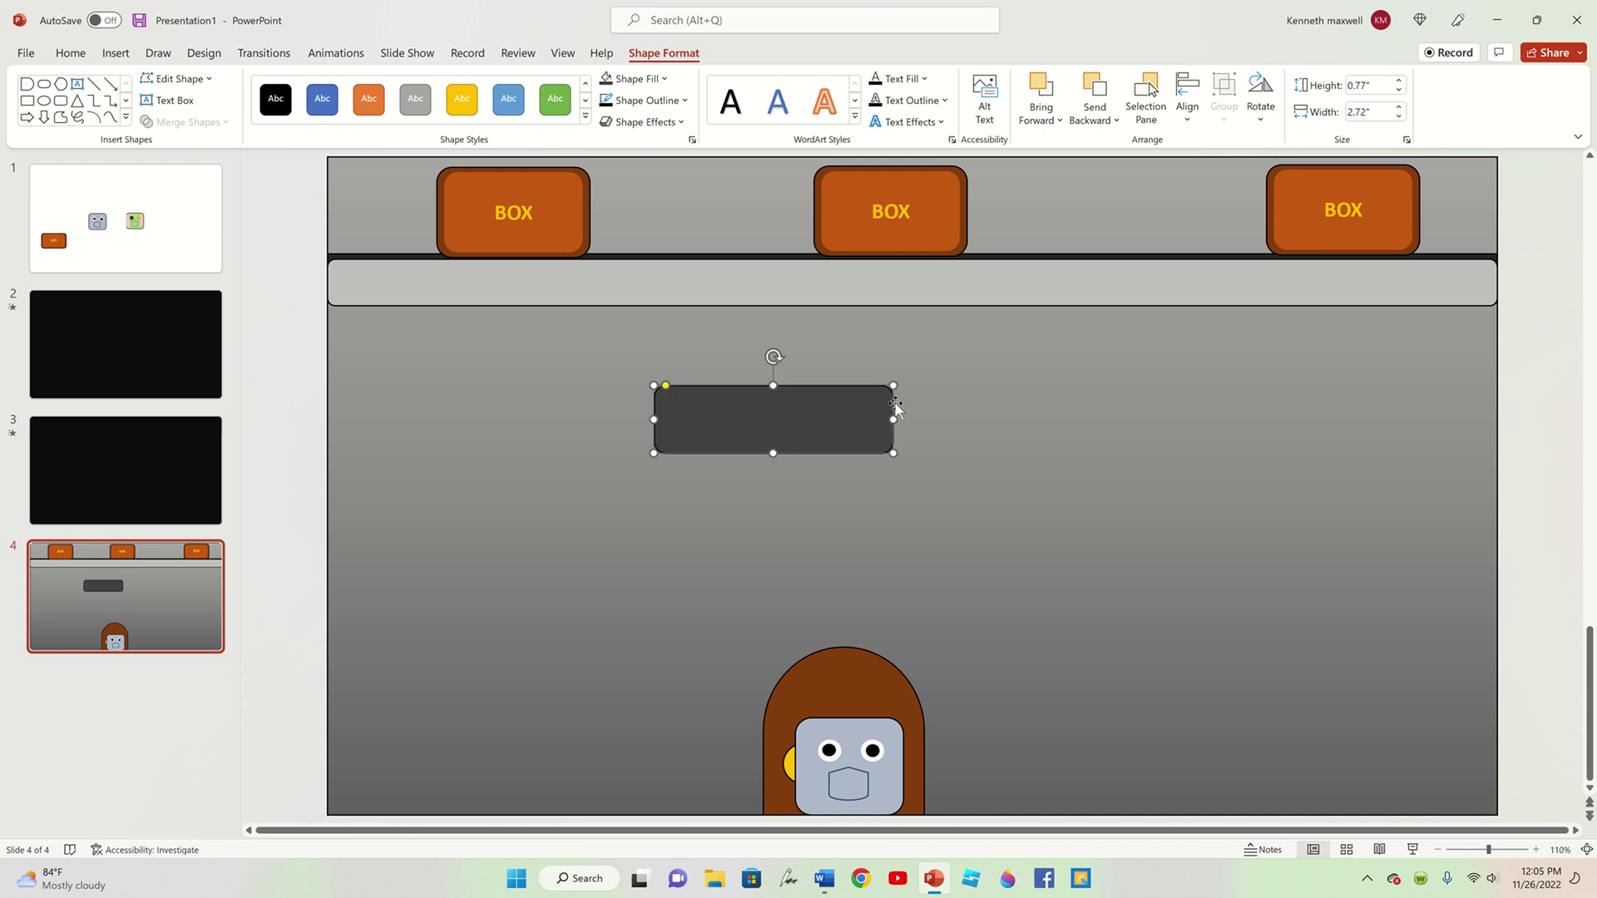
{"action": "left_click_drag", "start_coordinate": [894, 385], "coordinate": [948, 368]}
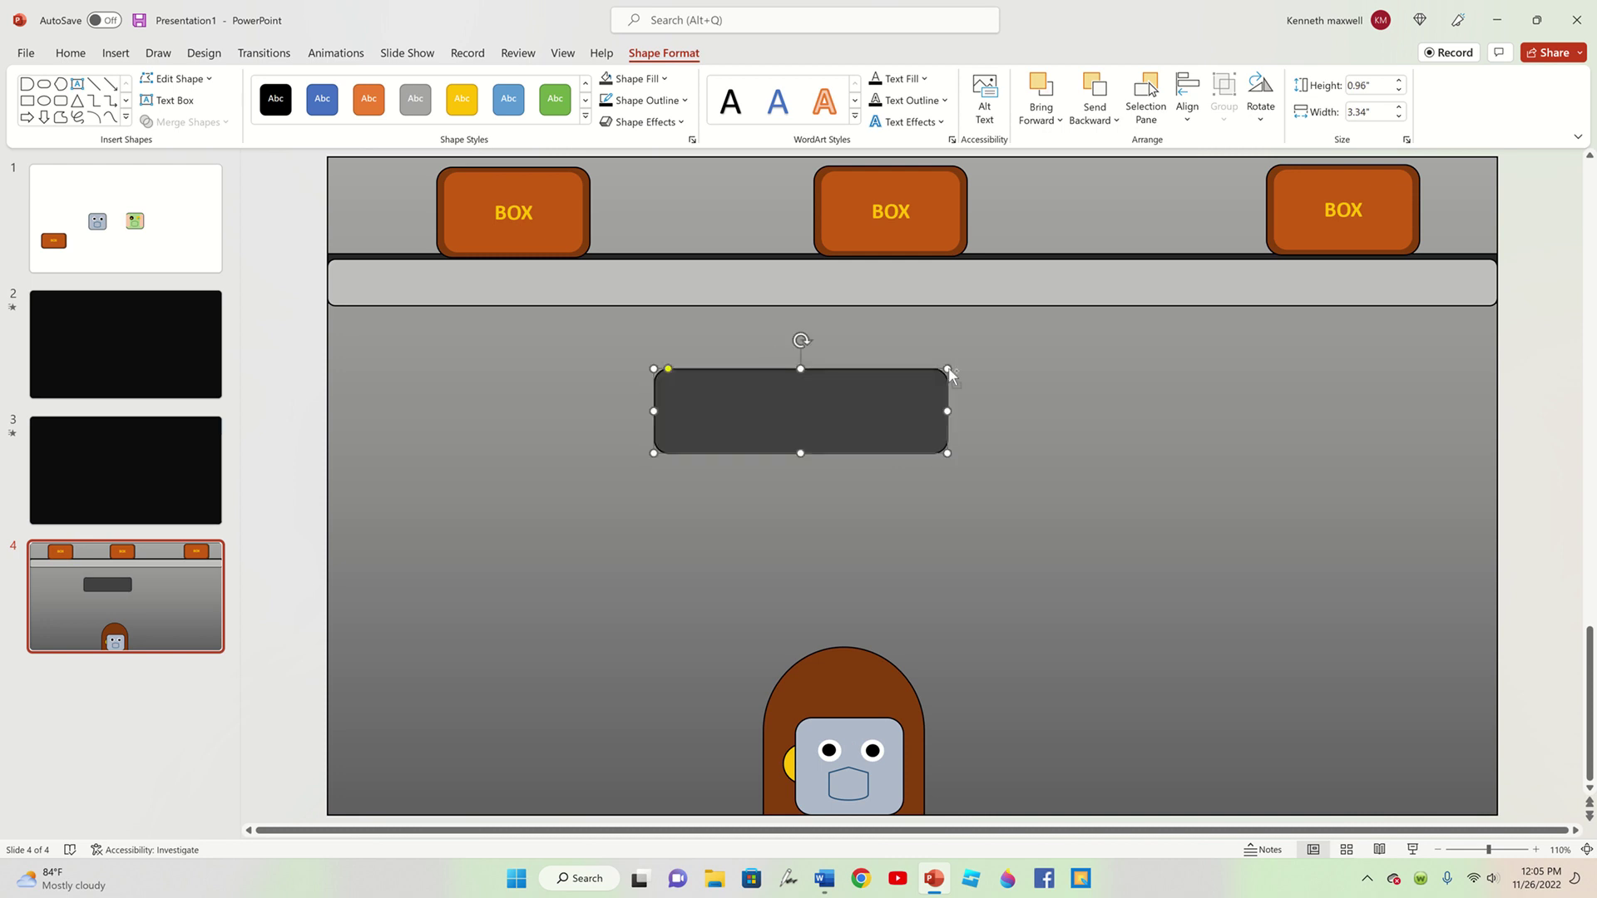
- Duplicate it, fill the copy light grey, and fit it inside the dark frame
{"action": "key", "text": "ctrl+d"}
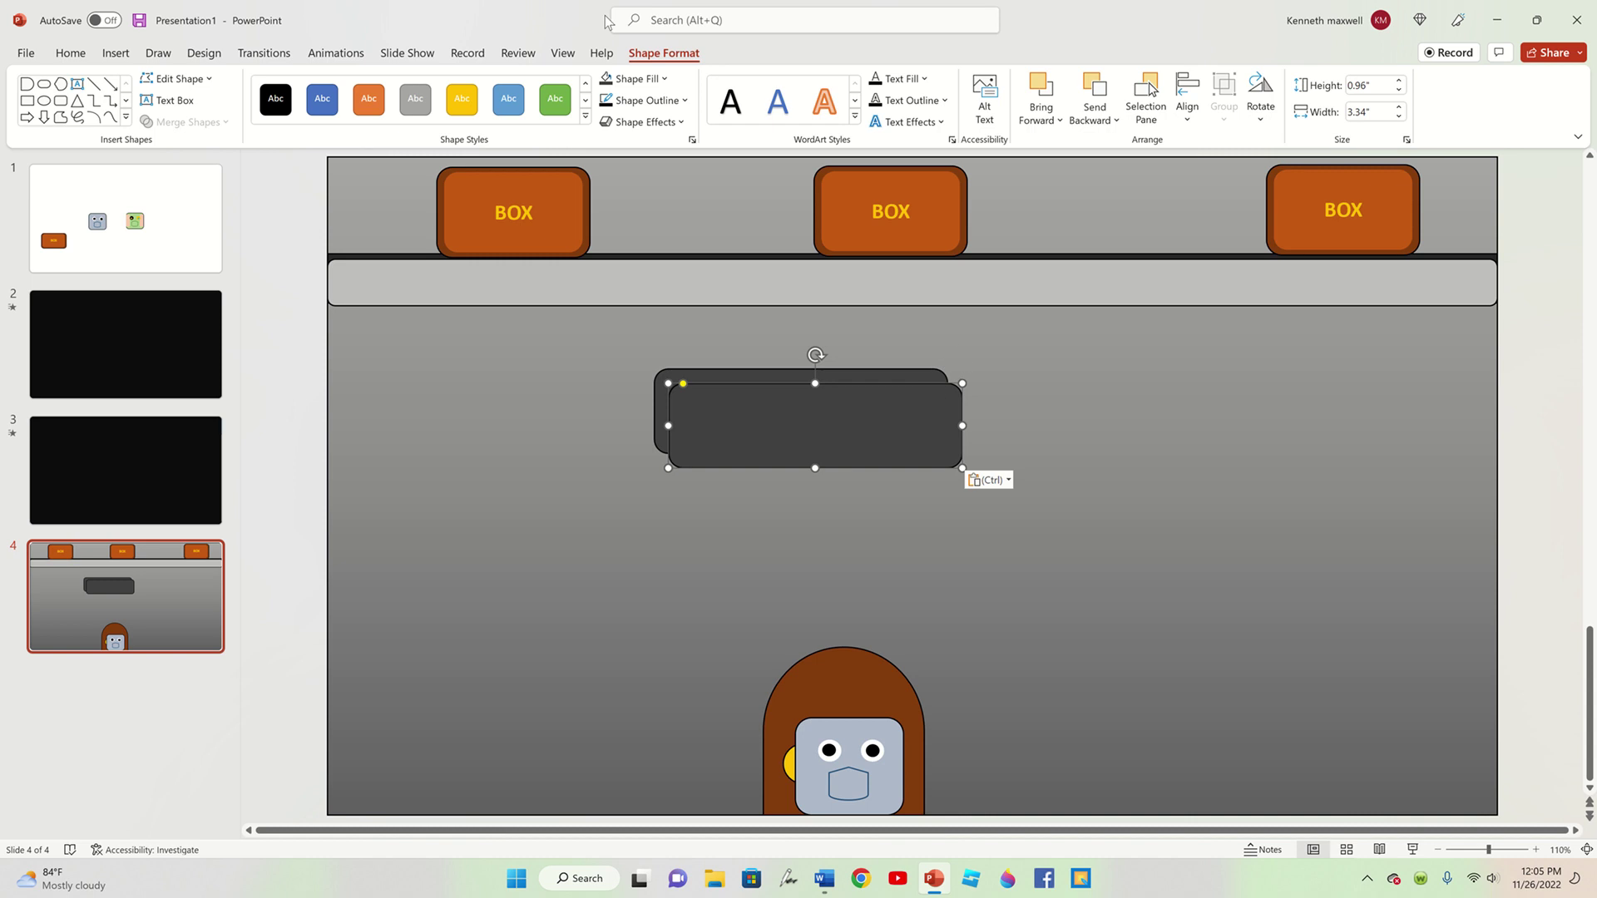
{"action": "left_click", "coordinate": [664, 78]}
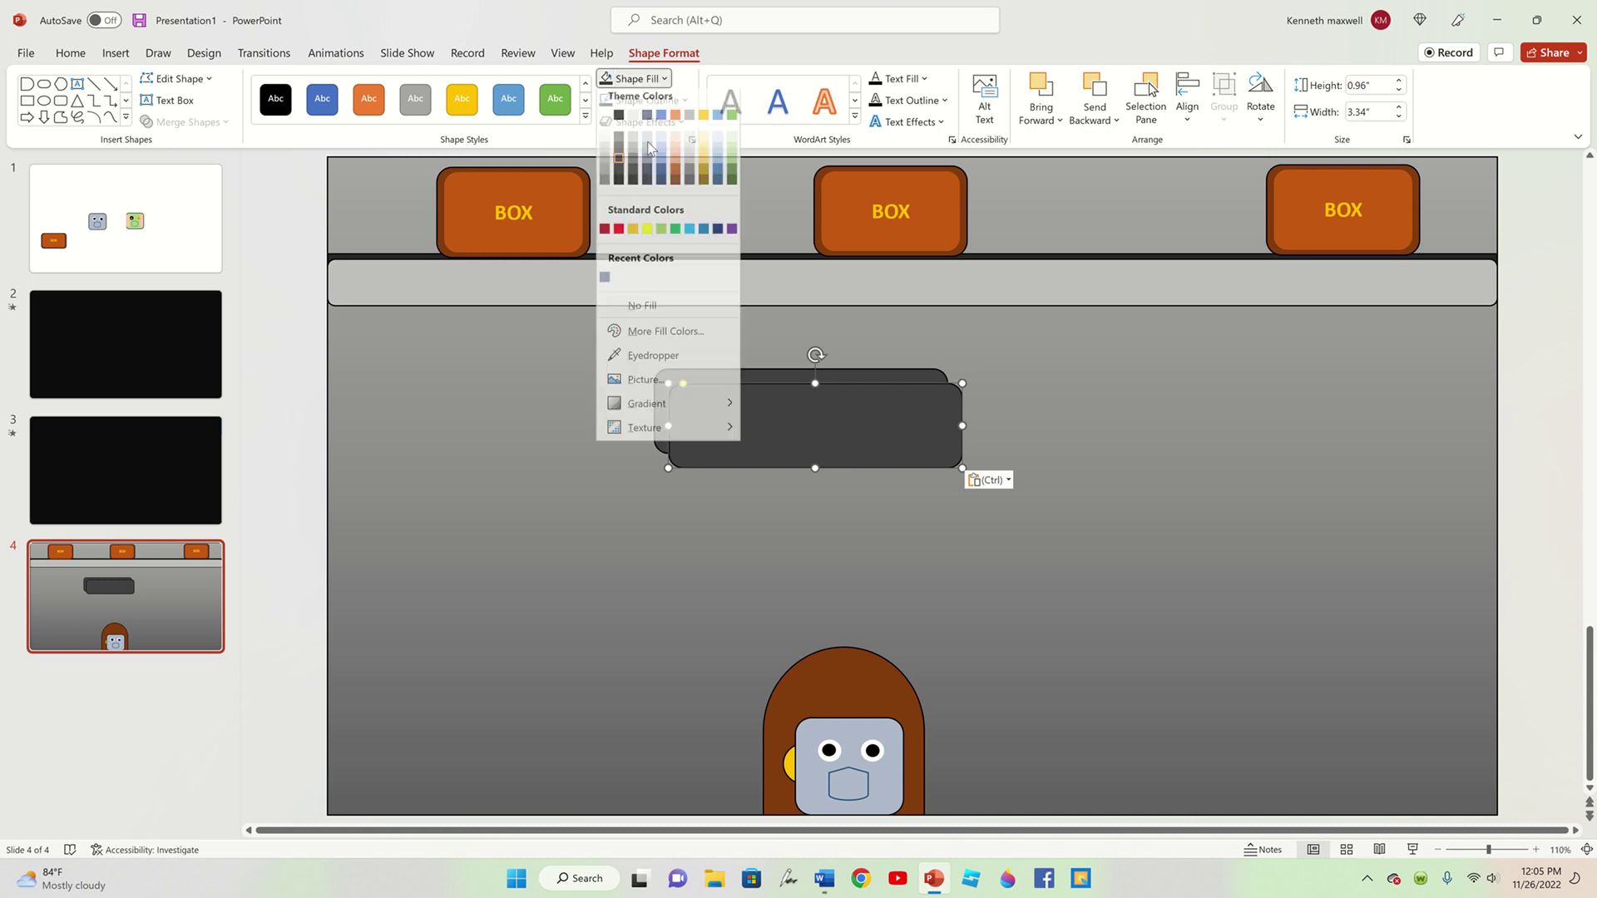
{"action": "left_click", "coordinate": [605, 166]}
{"action": "left_click_drag", "start_coordinate": [962, 384], "coordinate": [891, 424]}
{"action": "left_click_drag", "start_coordinate": [802, 383], "coordinate": [802, 376]}
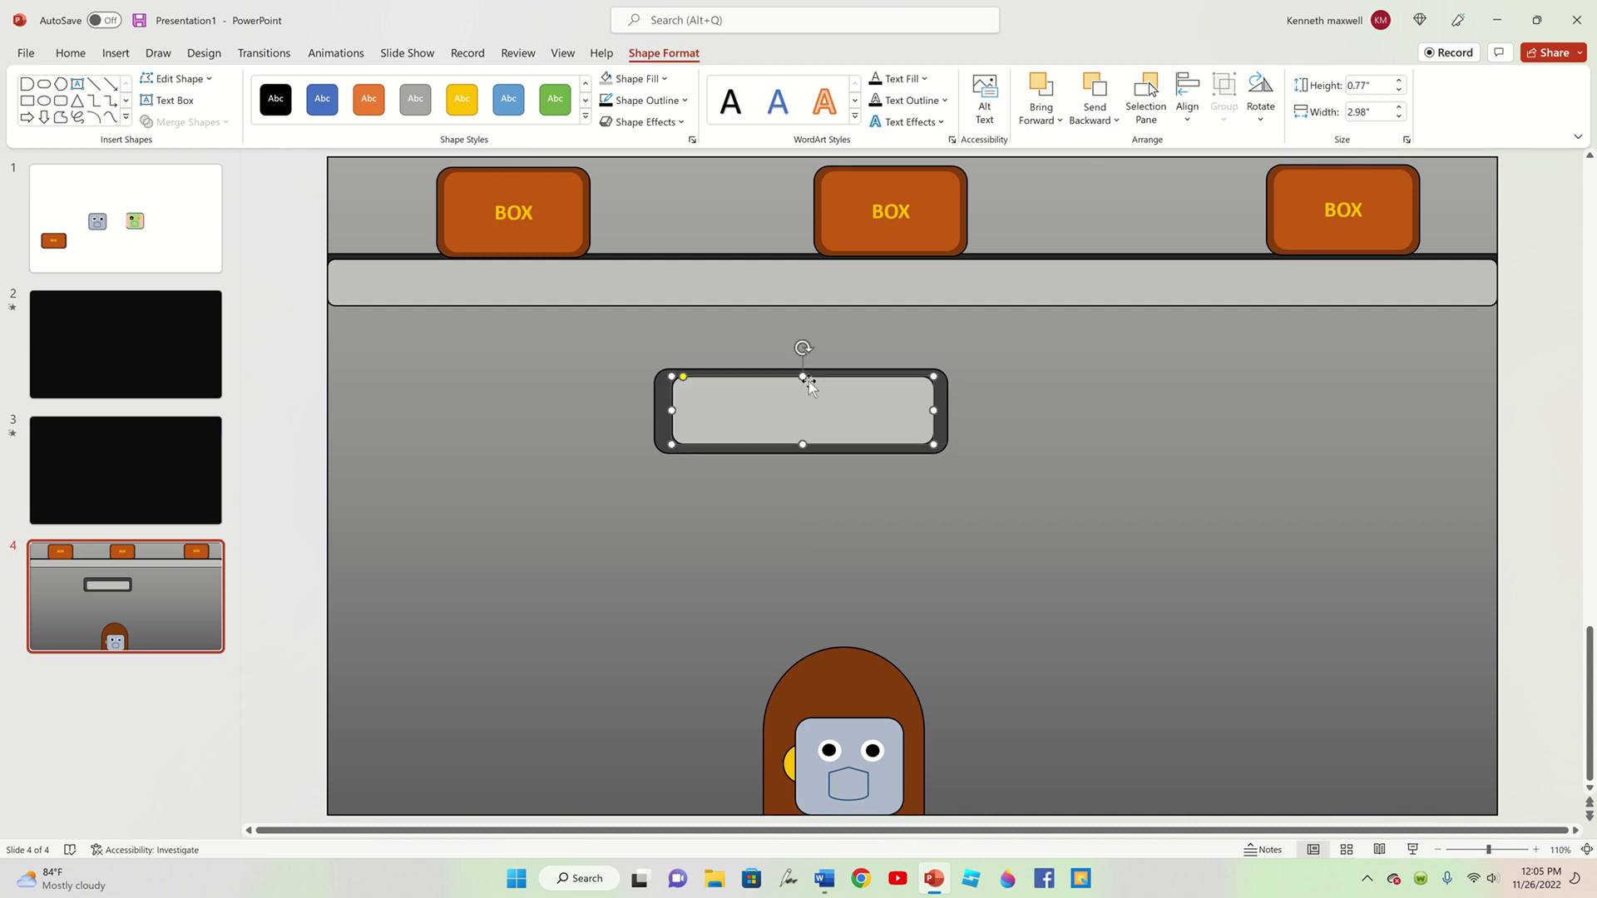
{"action": "left_click_drag", "start_coordinate": [672, 409], "coordinate": [662, 409]}
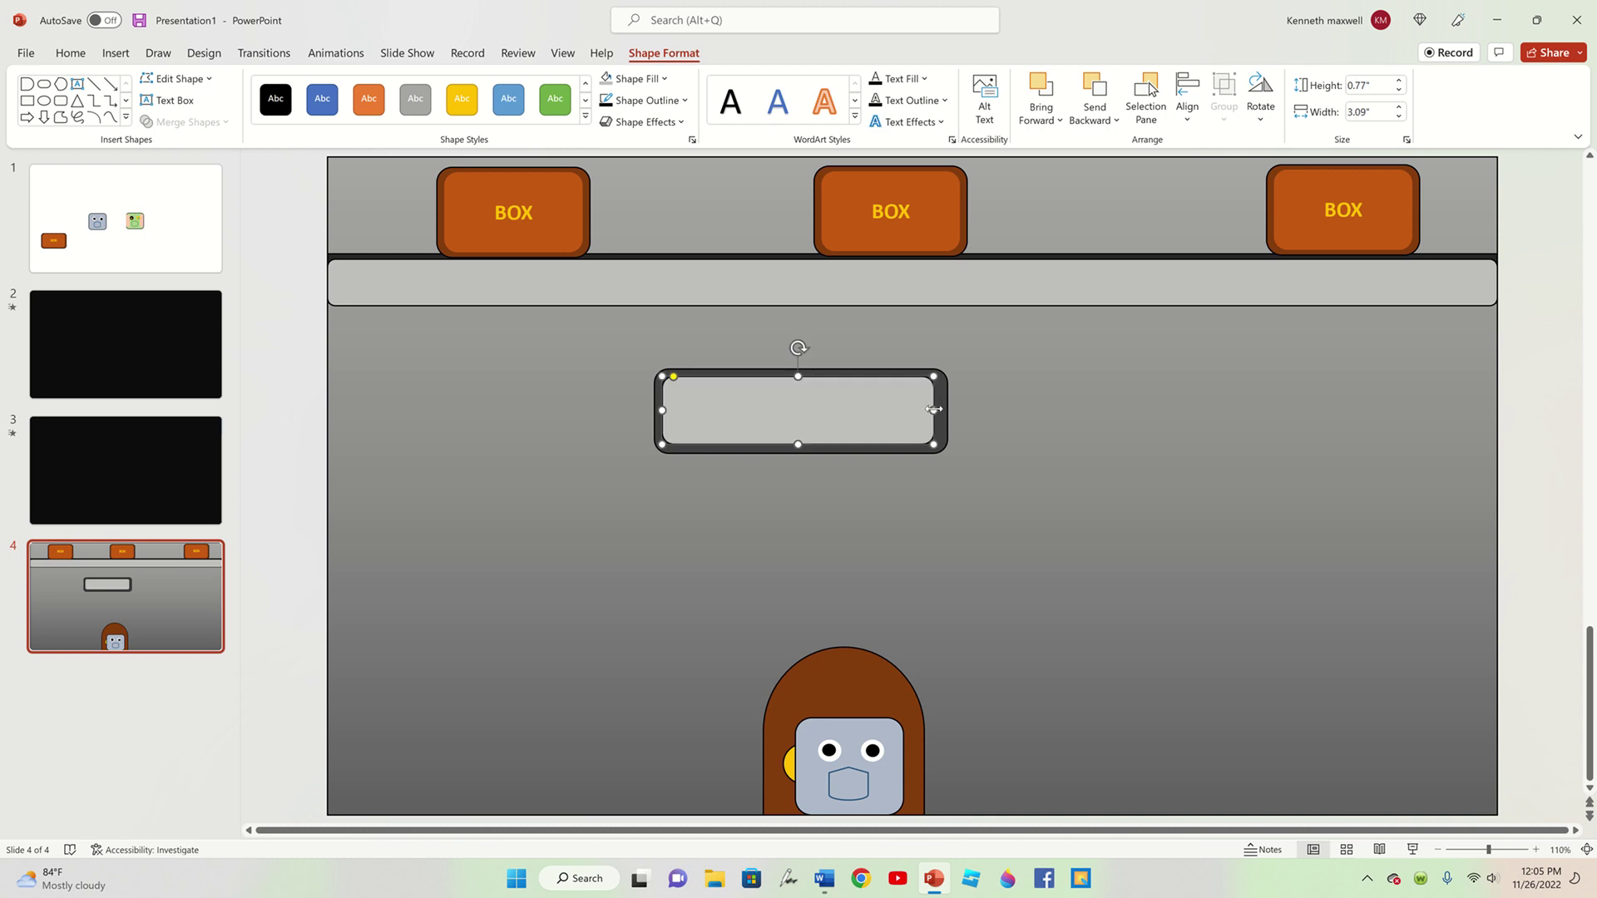
{"action": "left_click_drag", "start_coordinate": [933, 410], "coordinate": [943, 410]}
{"action": "left_click", "coordinate": [261, 264]}
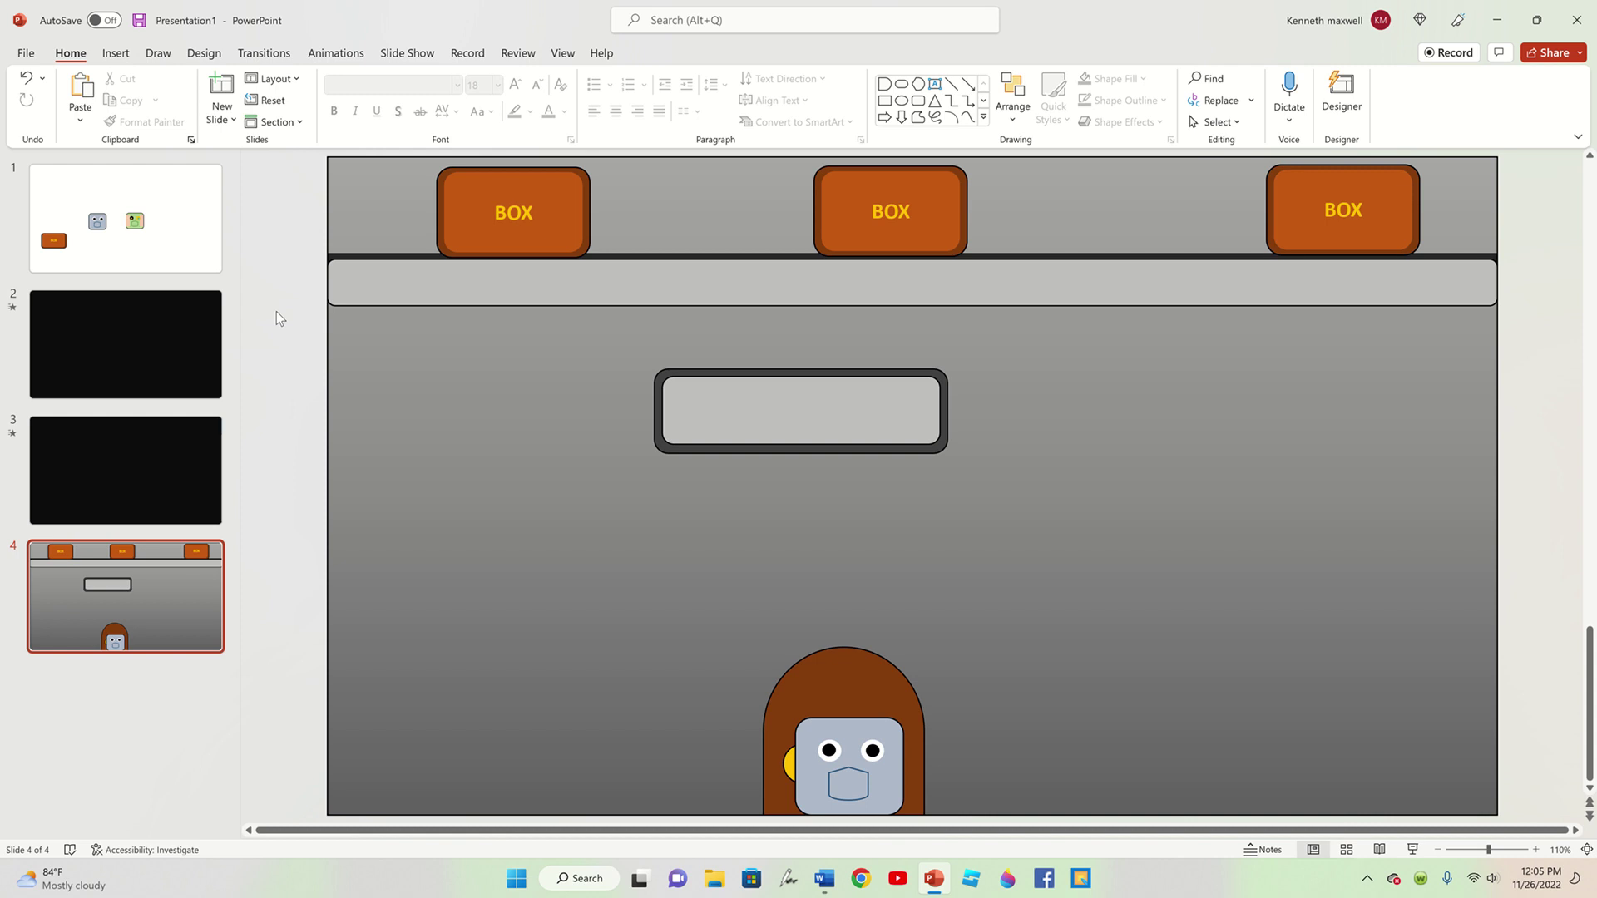
{"action": "left_click_drag", "start_coordinate": [276, 311], "coordinate": [313, 406]}
- Add a text box reading 'Ah! What was that?!' inside the inner grey rectangle
{"action": "left_click", "coordinate": [118, 60]}
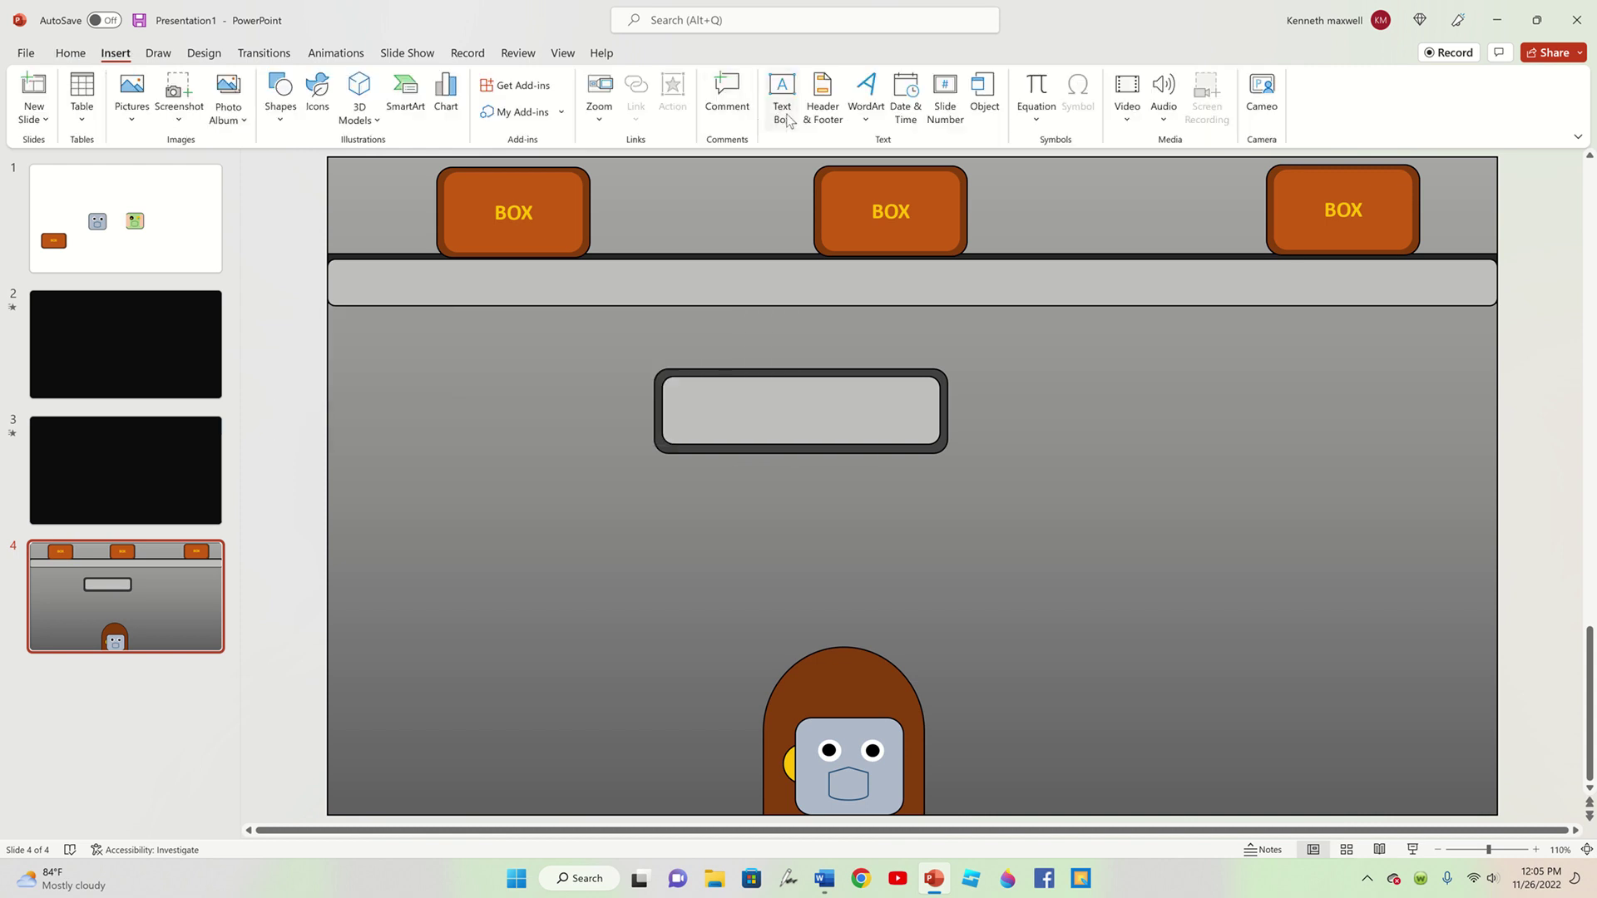
{"action": "left_click", "coordinate": [789, 121]}
{"action": "left_click", "coordinate": [817, 418]}
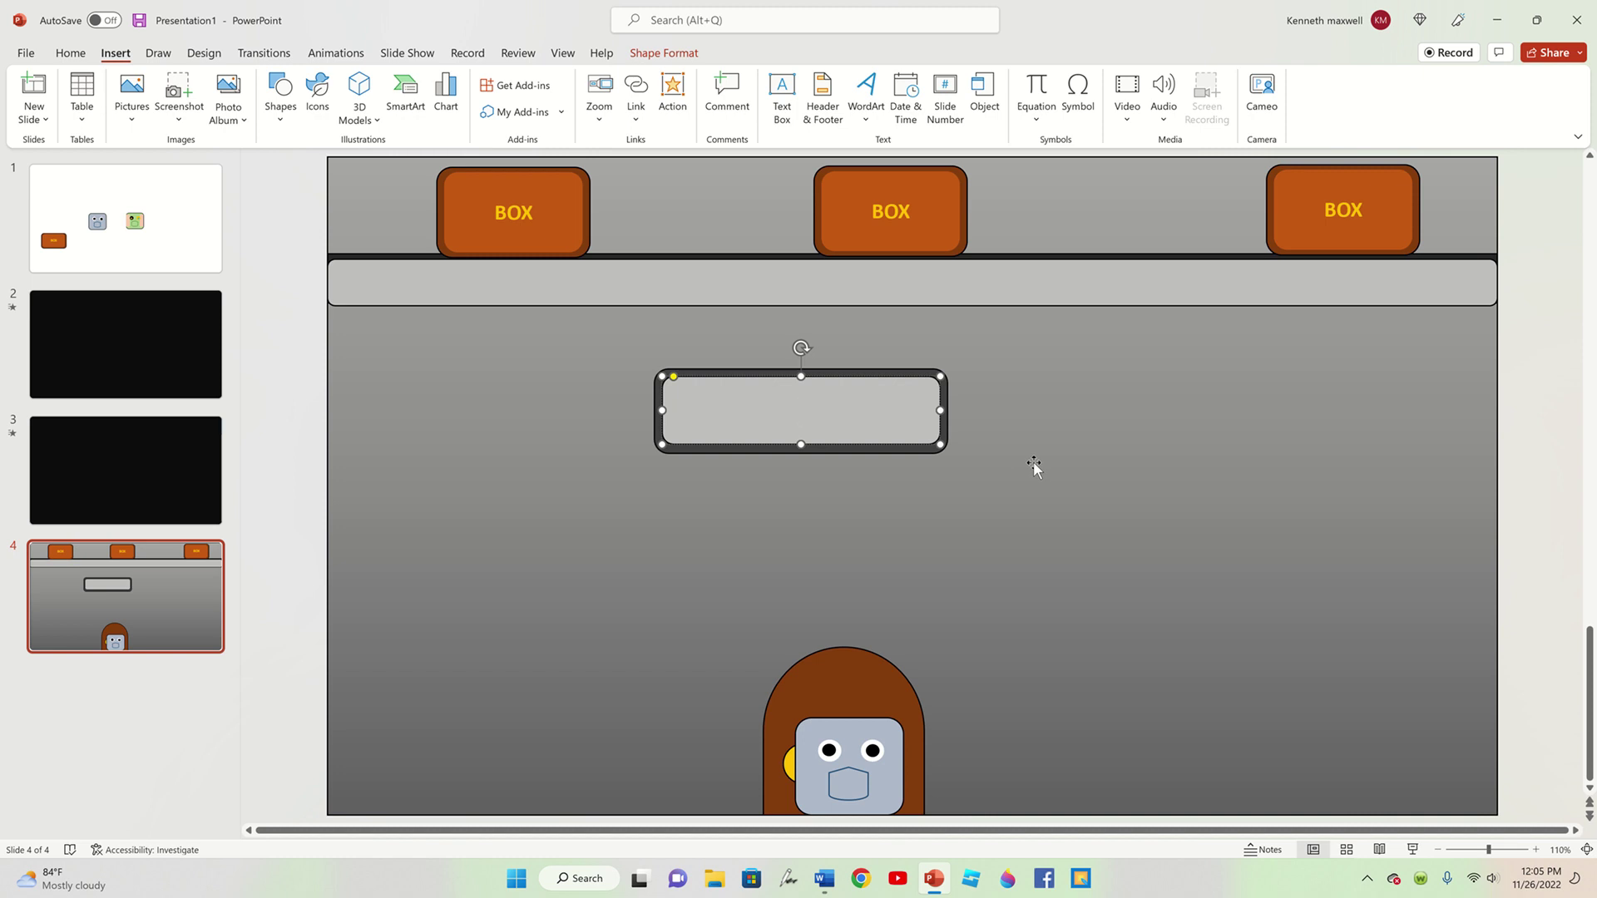
{"action": "type", "text": "Ah! "}
{"action": "type", "text": "W"}
{"action": "type", "text": "hat"}
{"action": "type", "text": " was tha"}
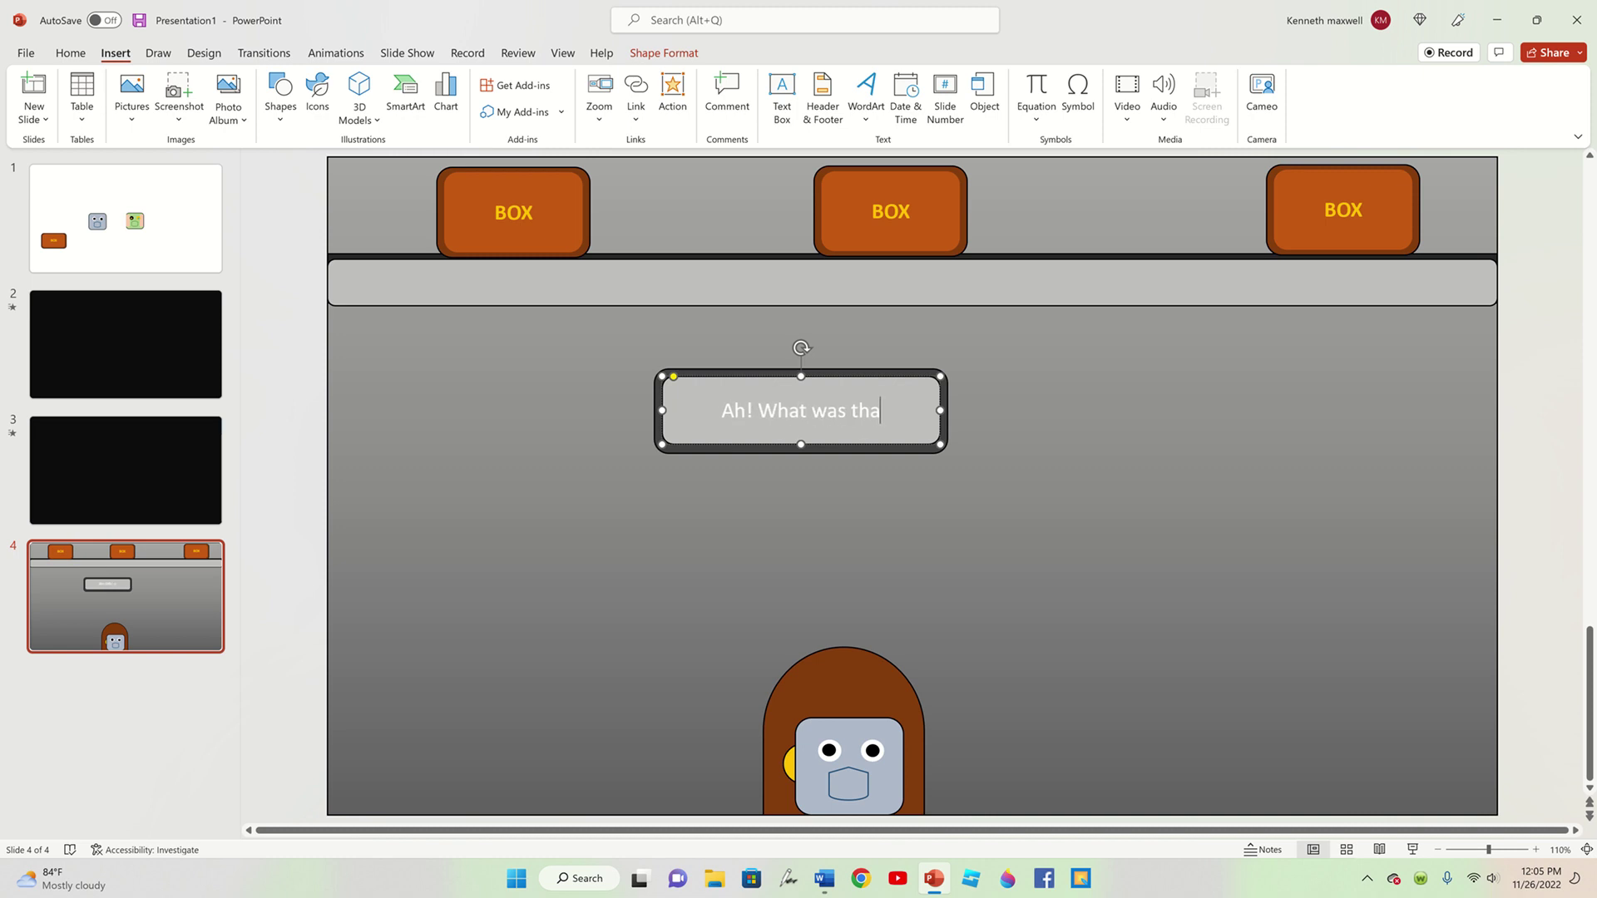
{"action": "type", "text": "t?!"}
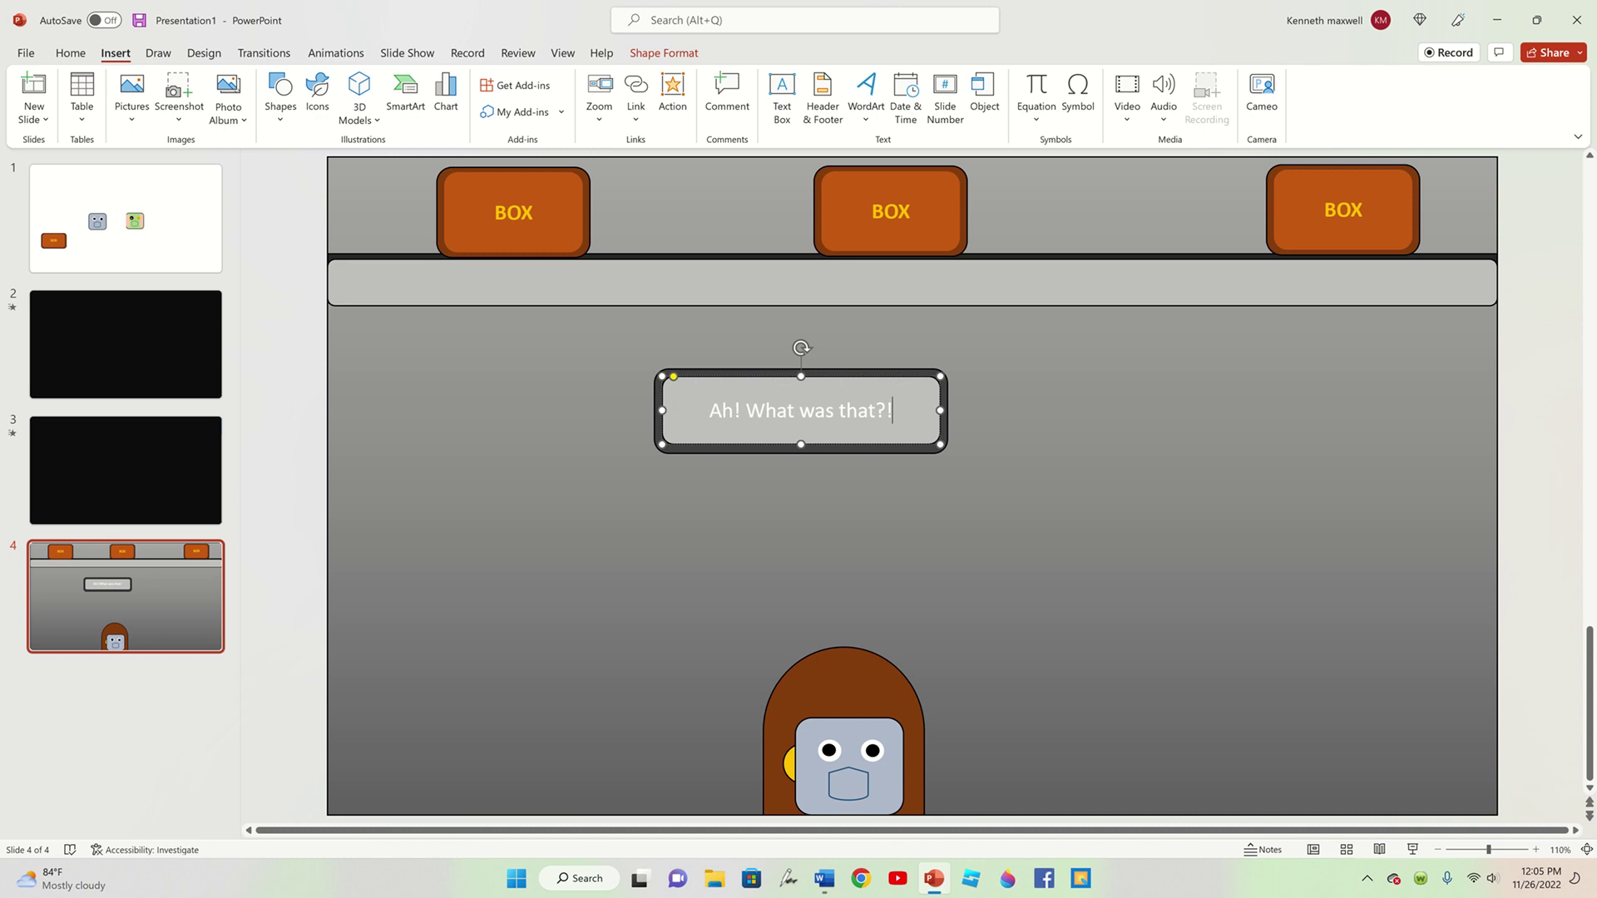
{"action": "left_click", "coordinate": [657, 412]}
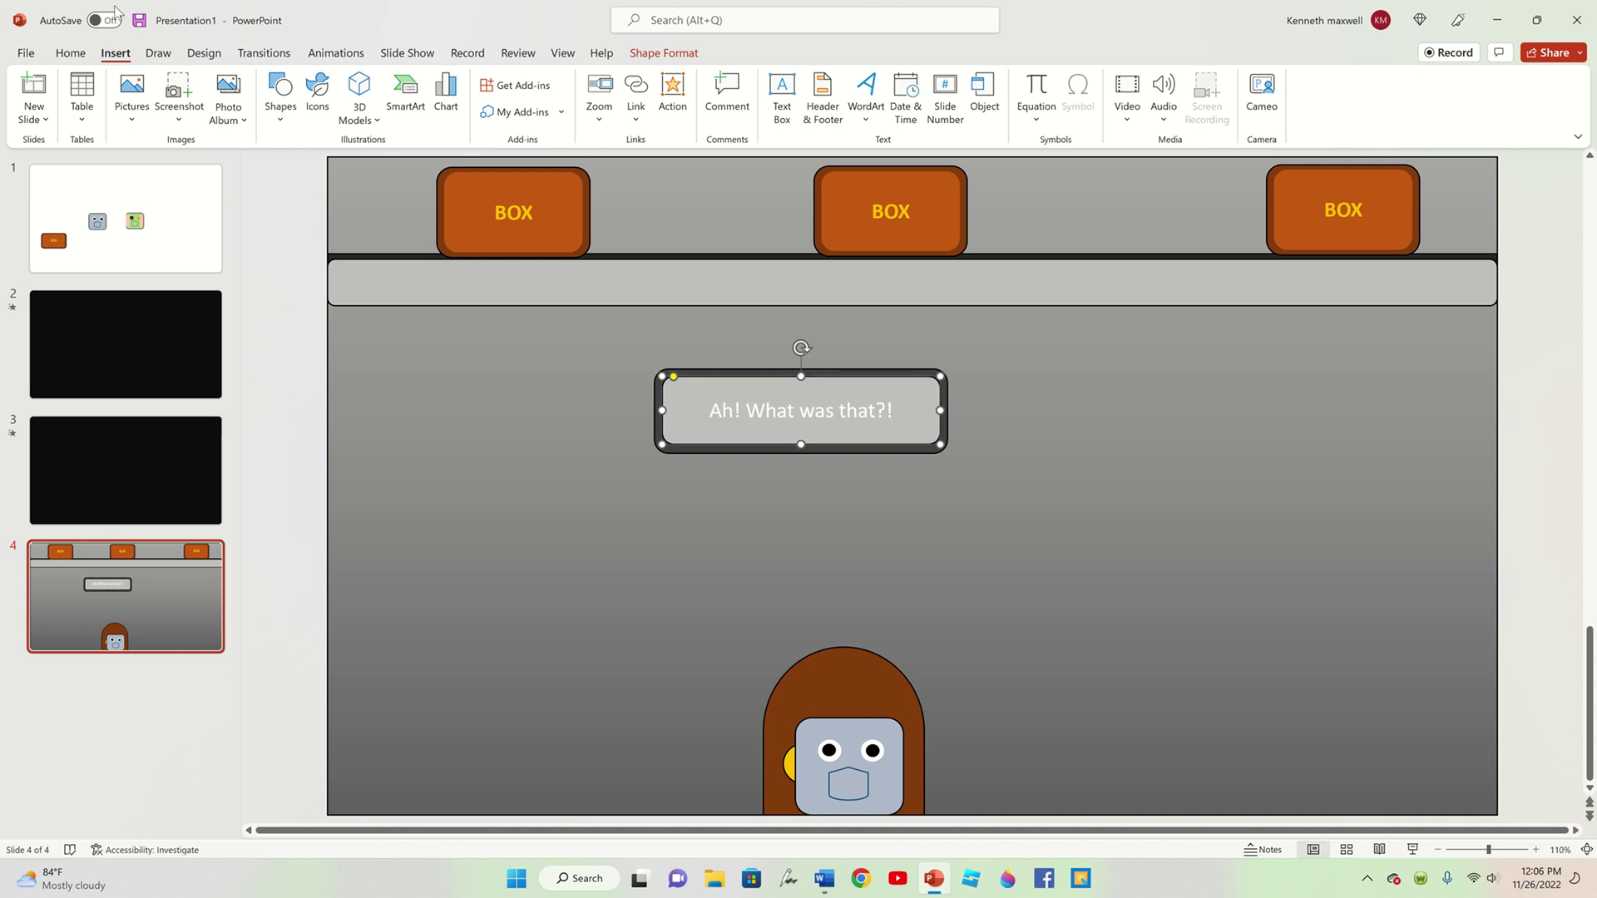
{"action": "left_click", "coordinate": [79, 52]}
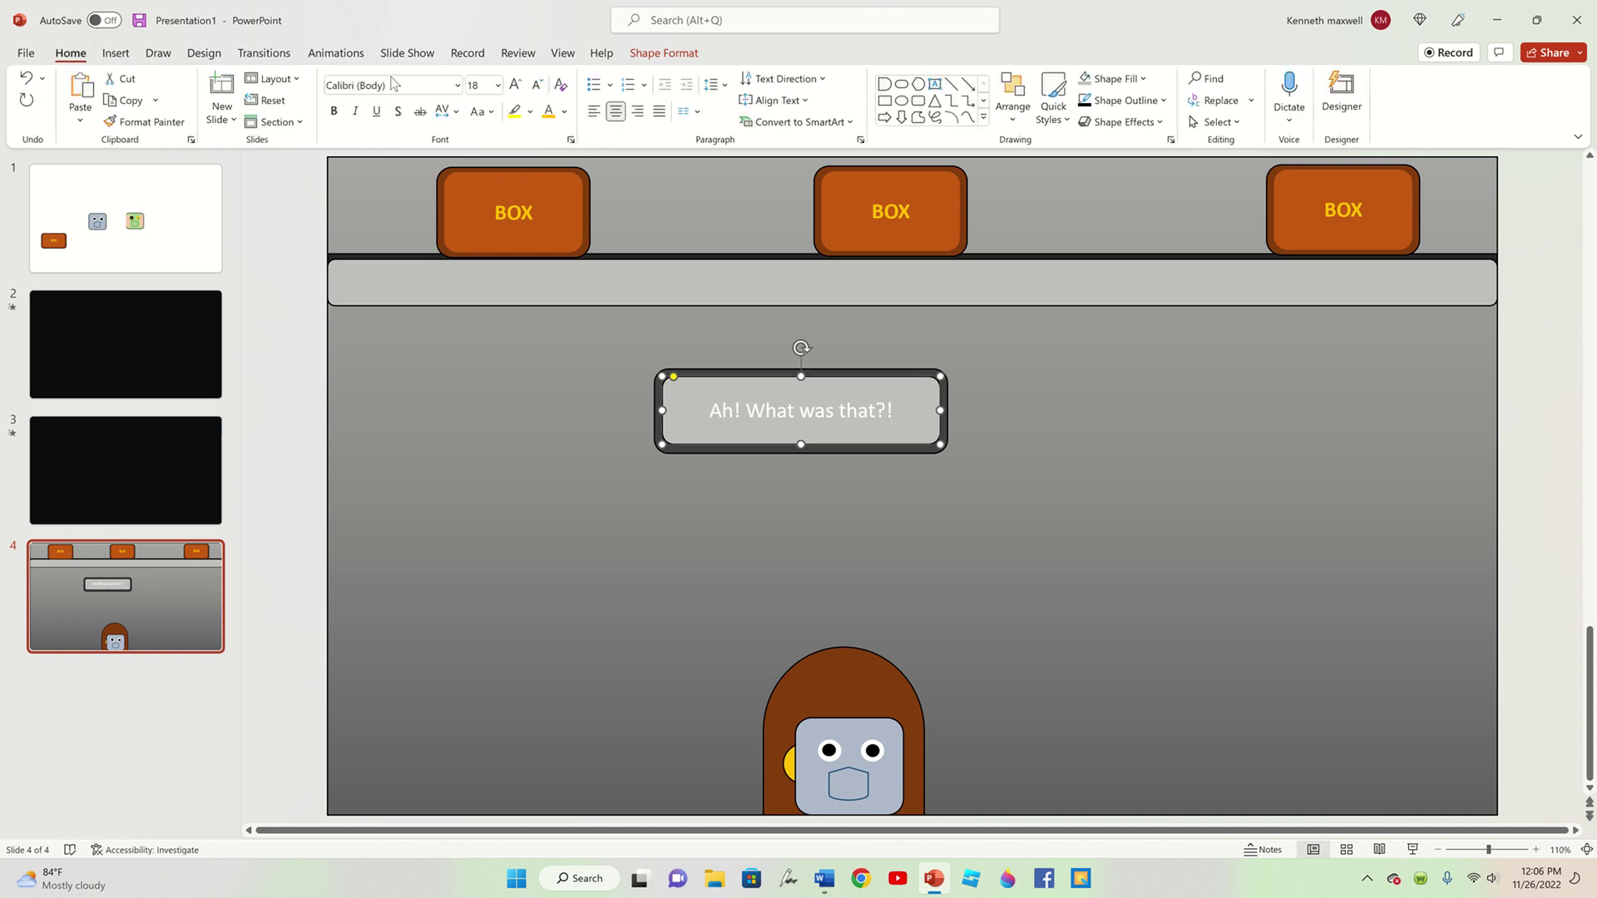
- Change the 'Ah! What was that?!' text colour to black
{"action": "left_click", "coordinate": [564, 111]}
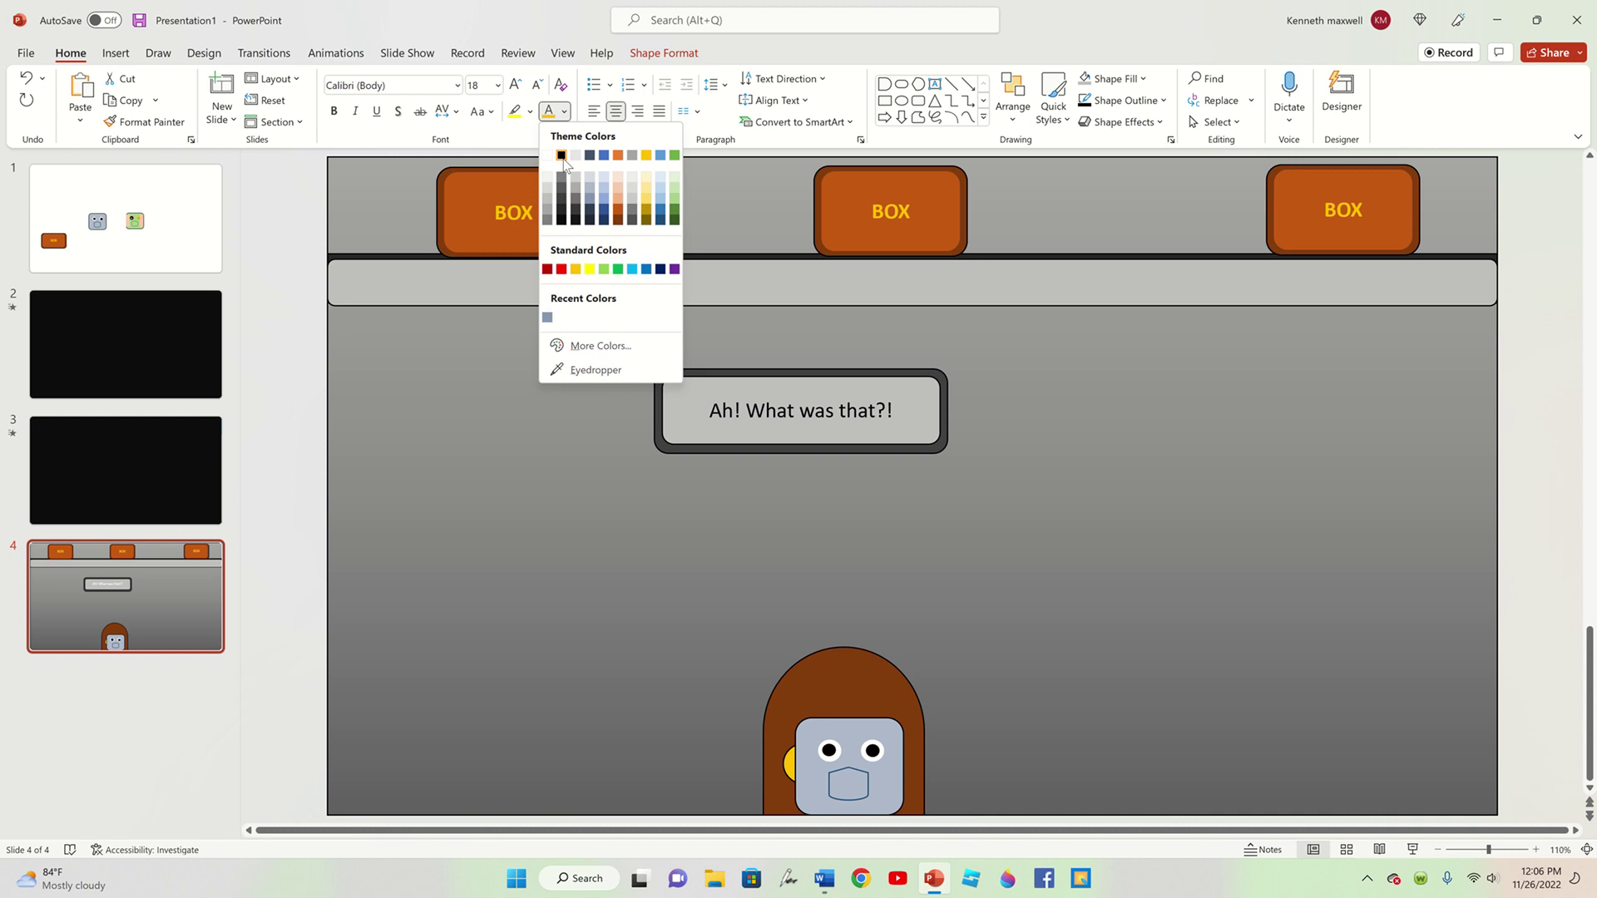
{"action": "left_click", "coordinate": [562, 155]}
{"action": "left_click", "coordinate": [319, 371]}
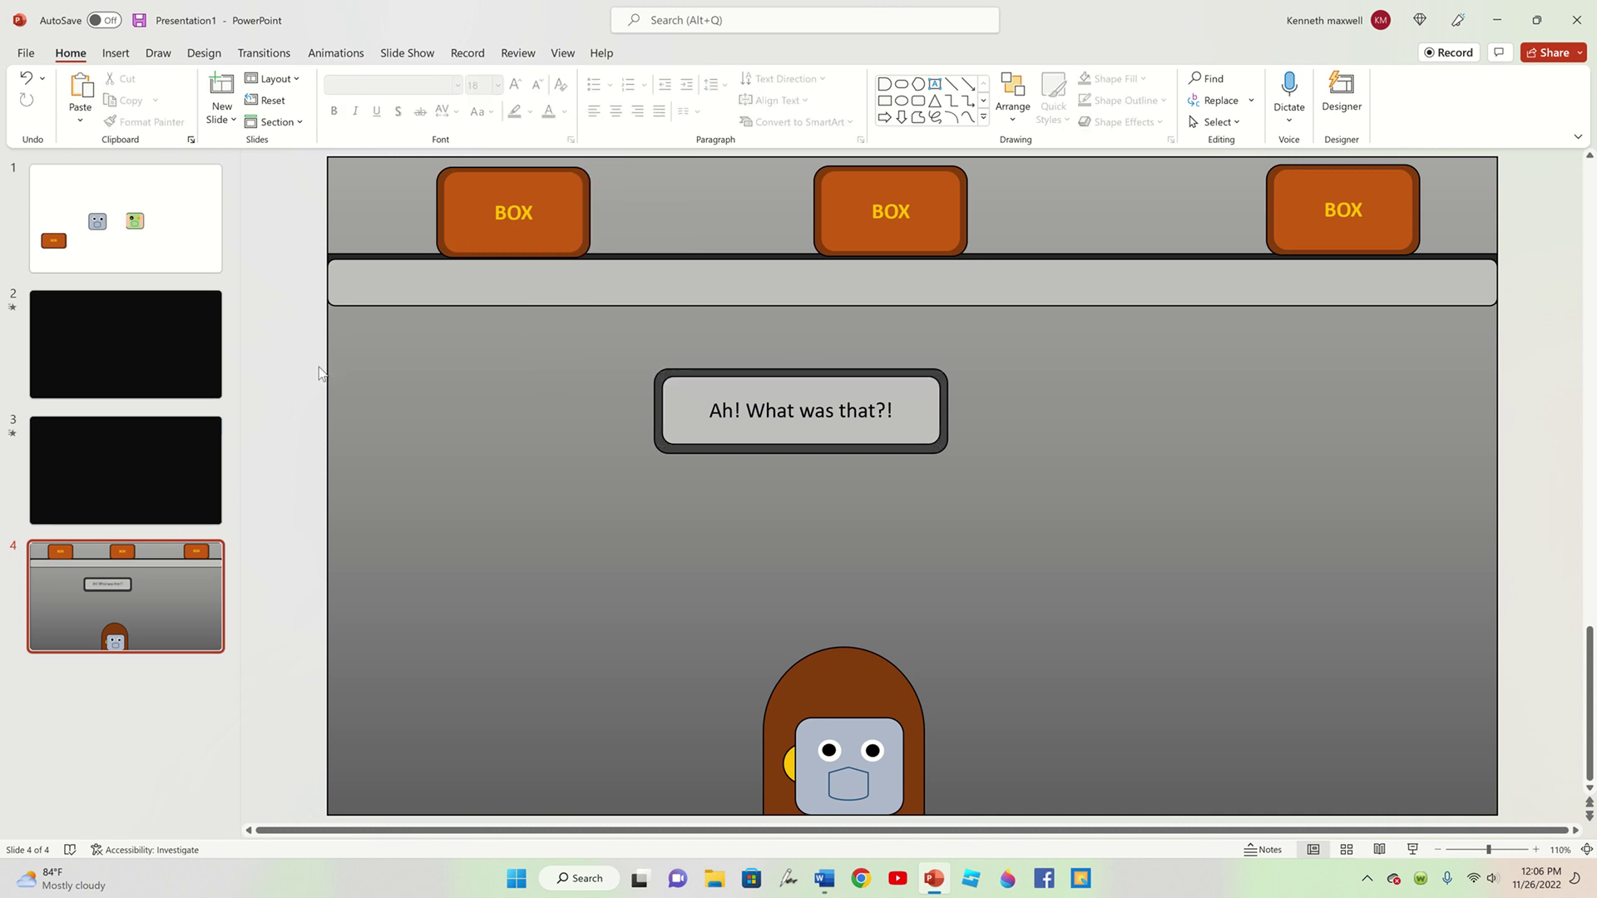
- Group the speech box shapes and move the group down over the robot's head
{"action": "left_click_drag", "start_coordinate": [292, 319], "coordinate": [1146, 577]}
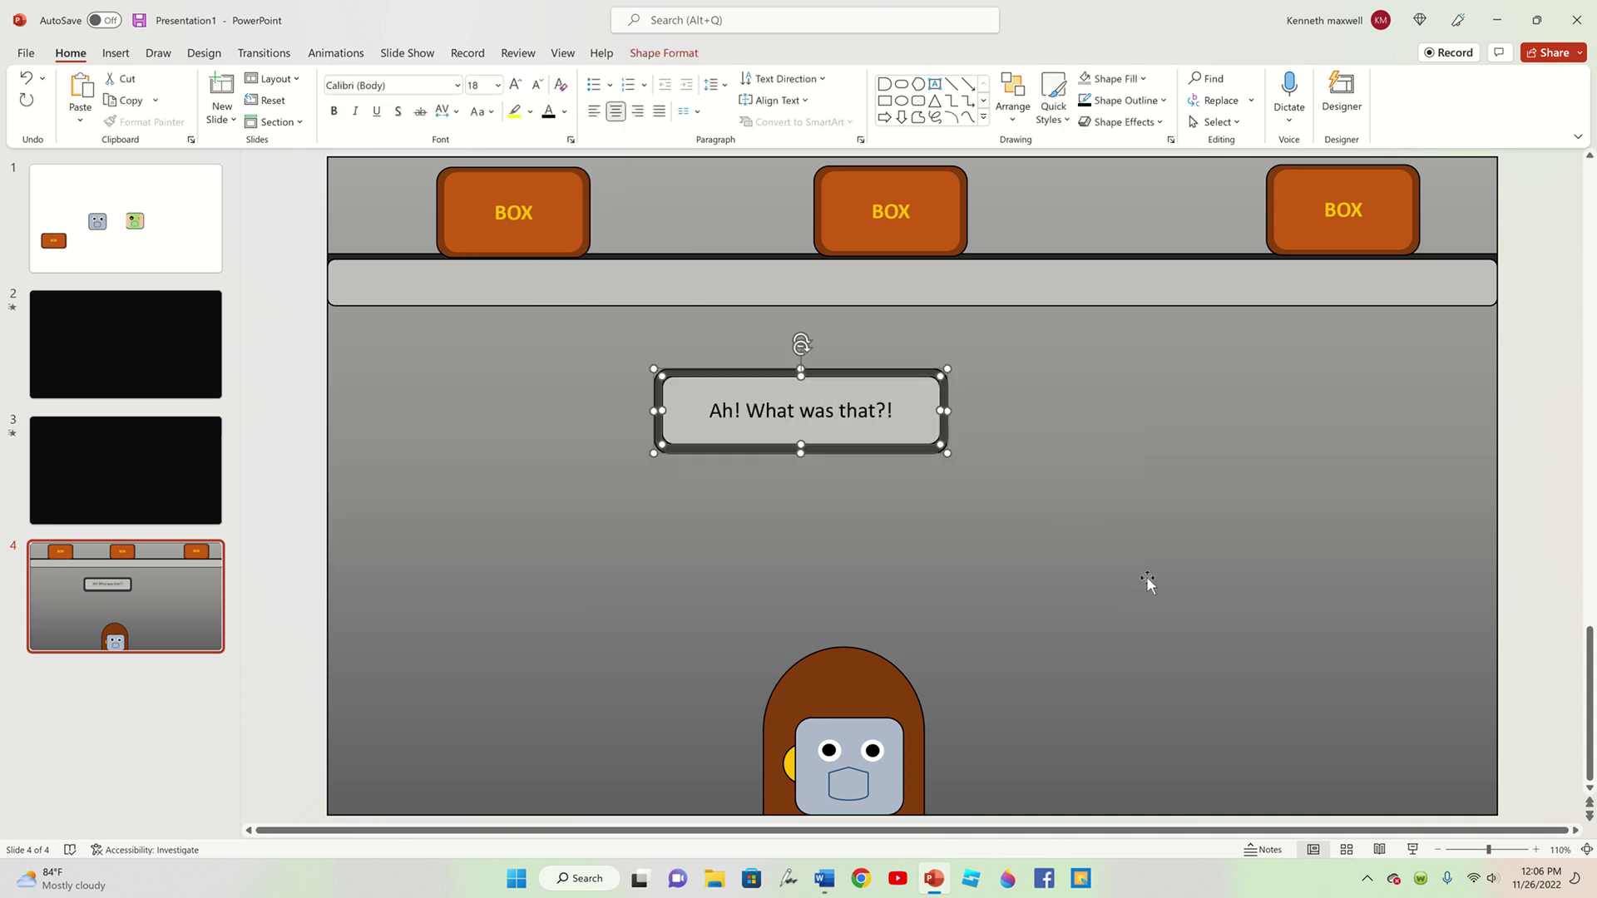
{"action": "key", "text": "ctrl+g"}
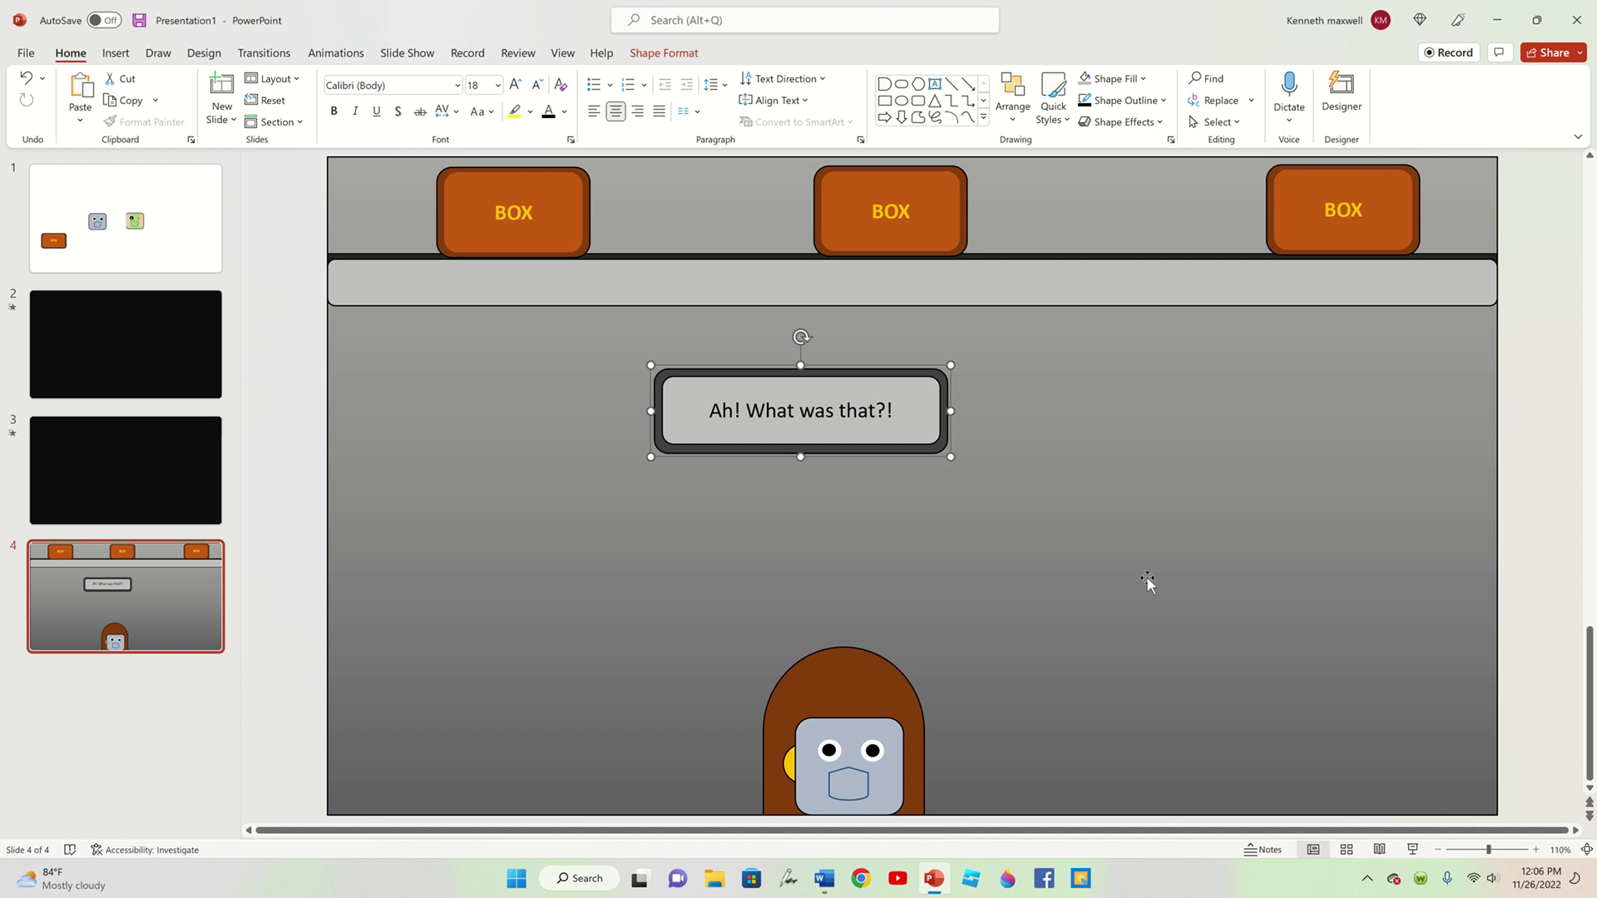
{"action": "left_click_drag", "start_coordinate": [696, 445], "coordinate": [765, 524]}
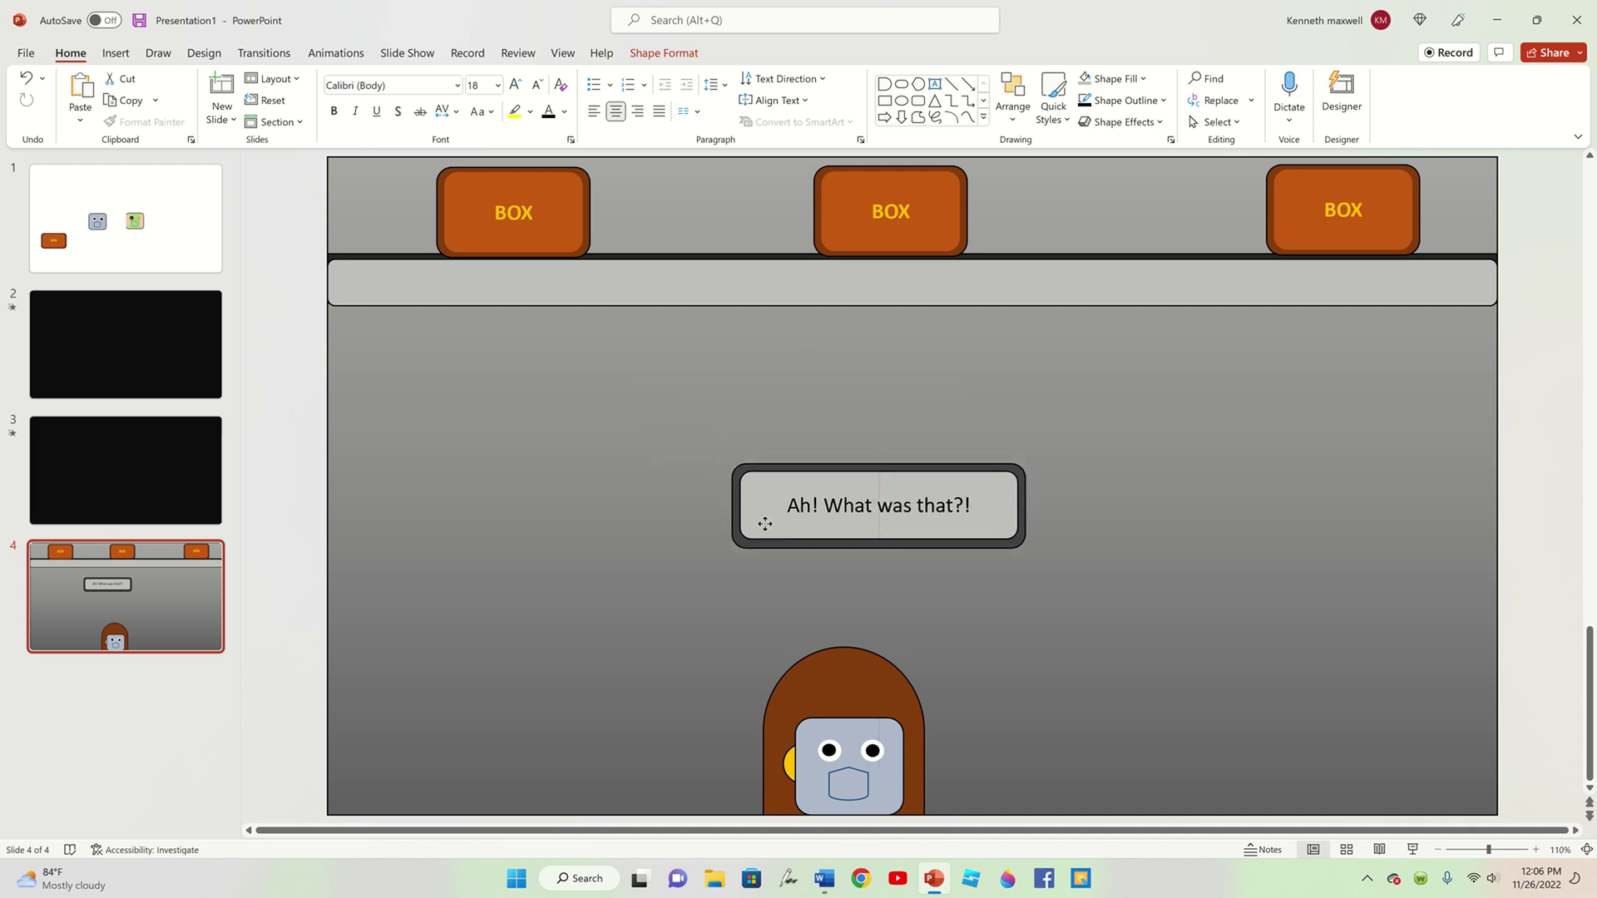
{"action": "left_click_drag", "start_coordinate": [765, 524], "coordinate": [894, 665]}
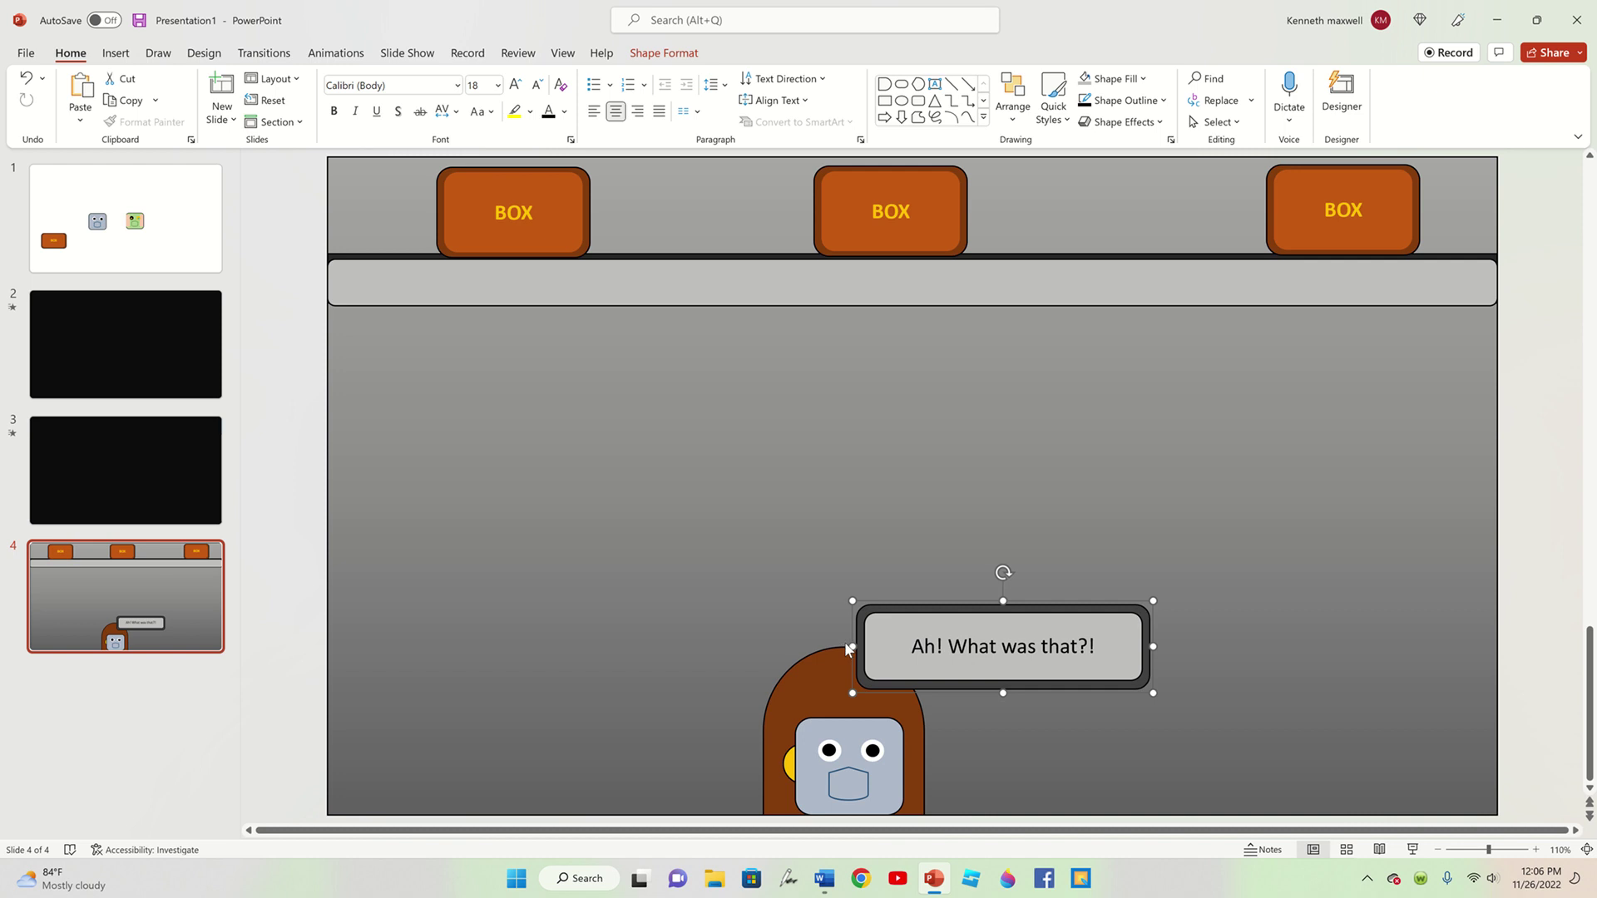
{"action": "left_click_drag", "start_coordinate": [301, 404], "coordinate": [340, 530]}
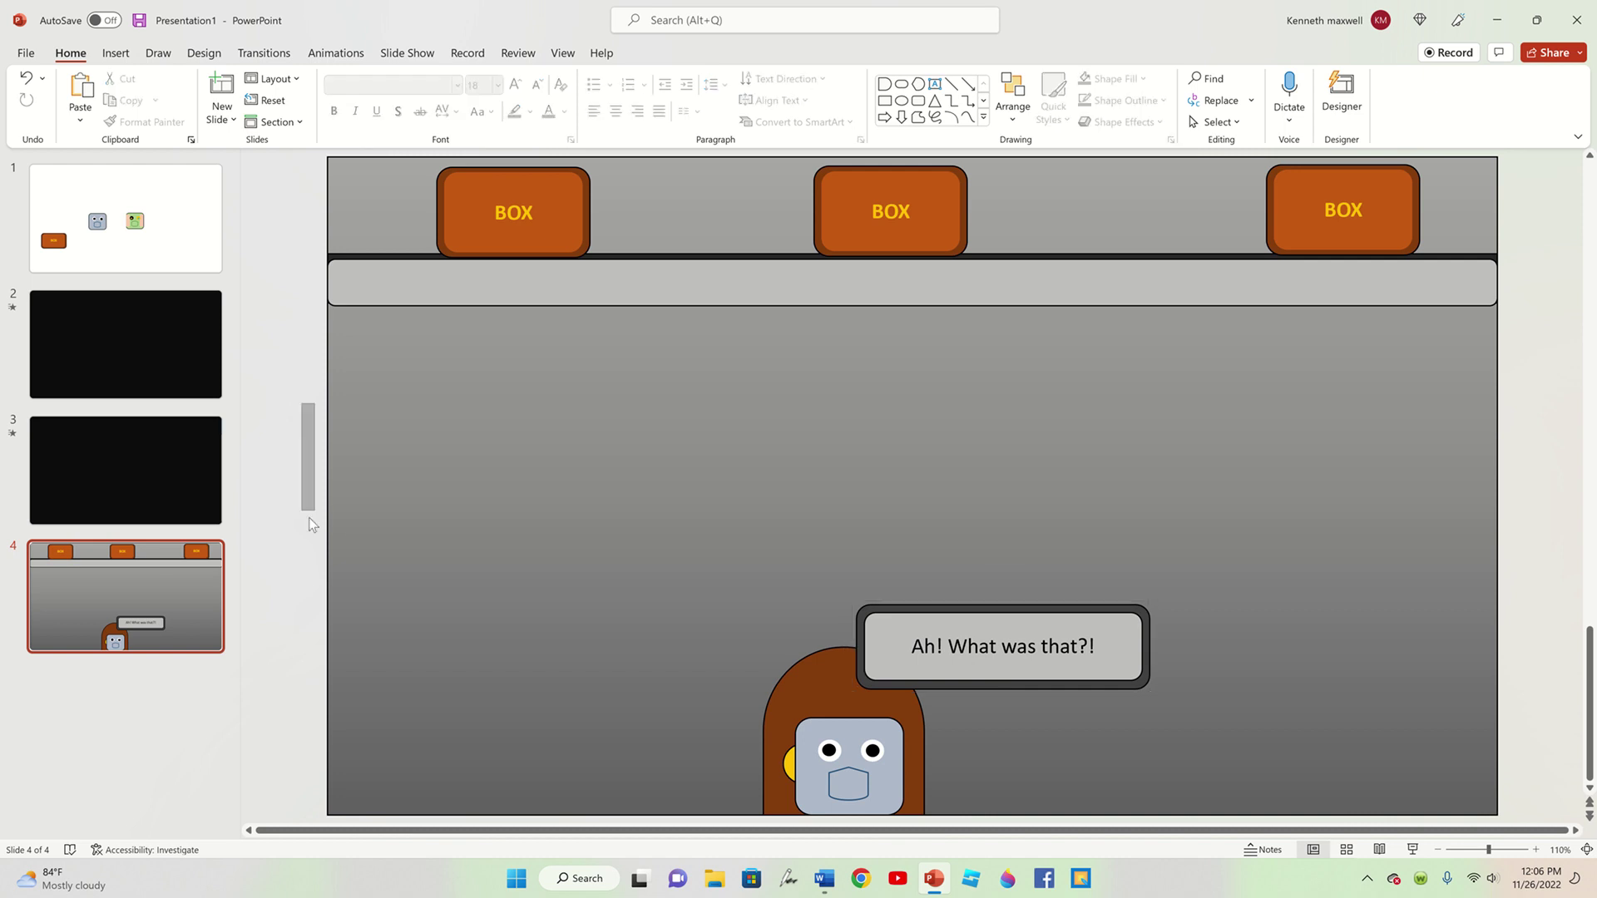
{"action": "left_click", "coordinate": [862, 665]}
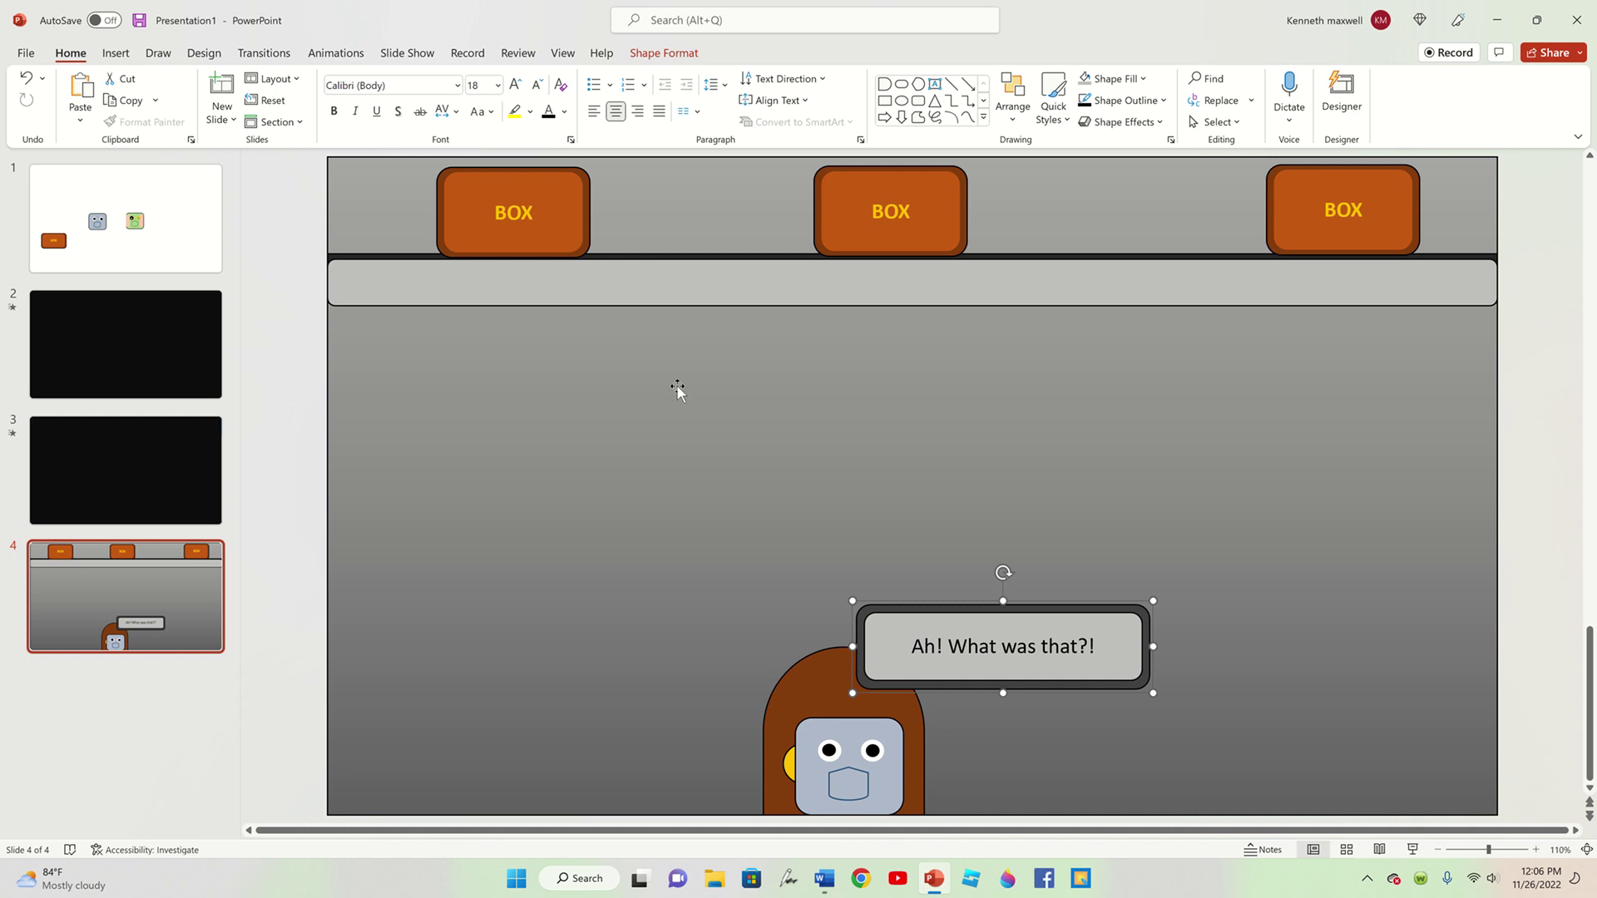
- Give the 'Ah! What was that?!' speech box on slide 4 a Split exit effect, replacing an initial Fade
{"action": "left_click", "coordinate": [336, 53]}
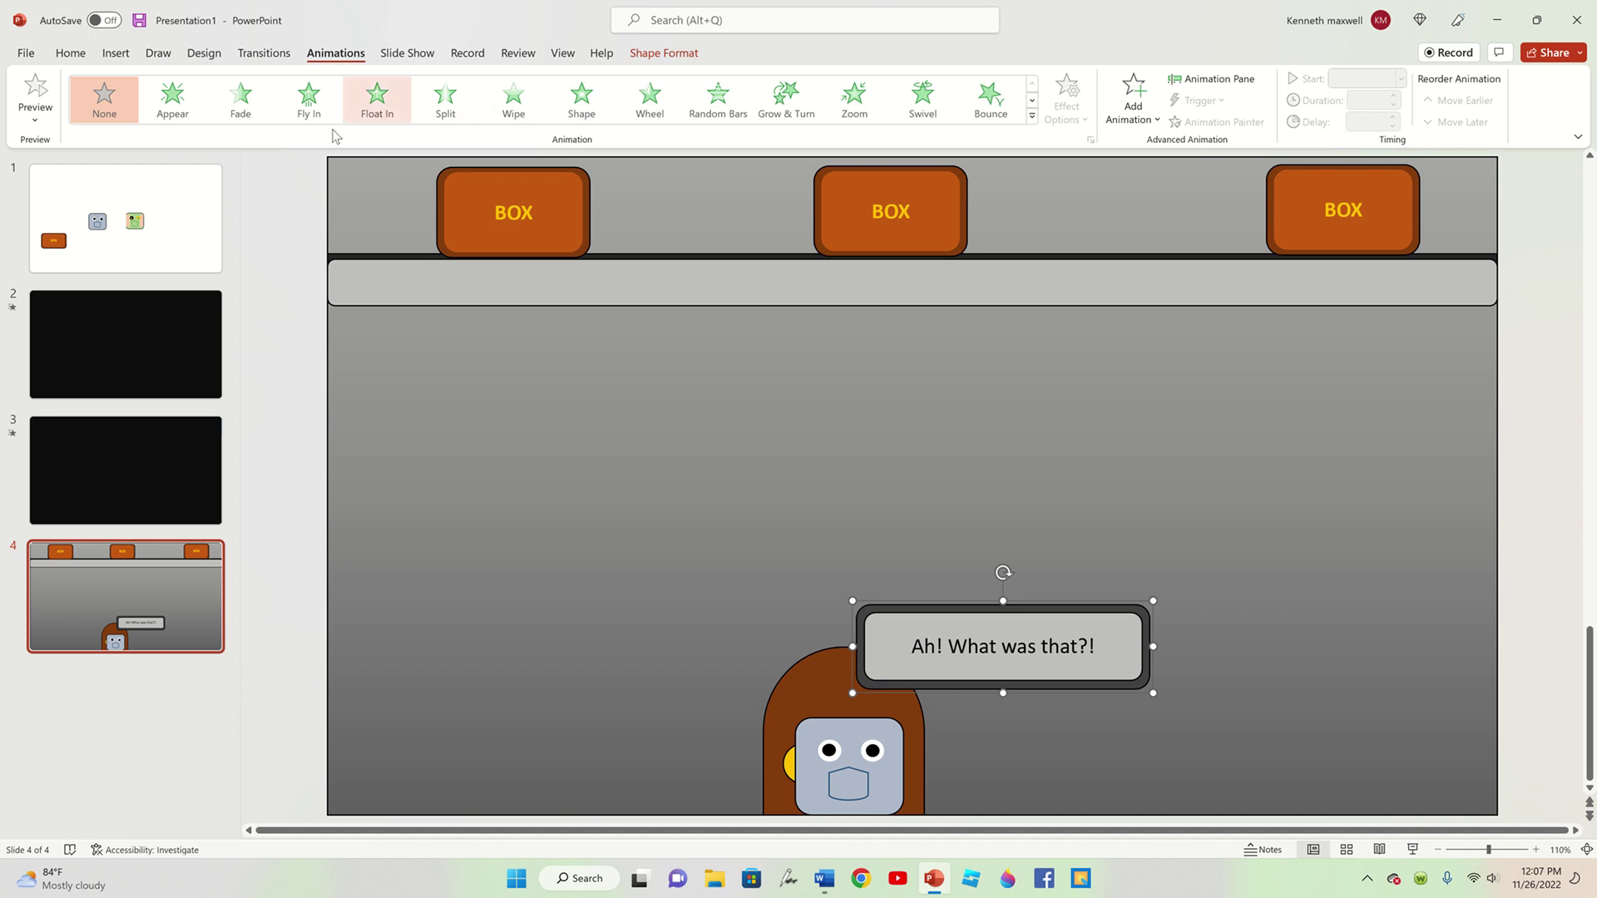
{"action": "left_click", "coordinate": [1031, 117]}
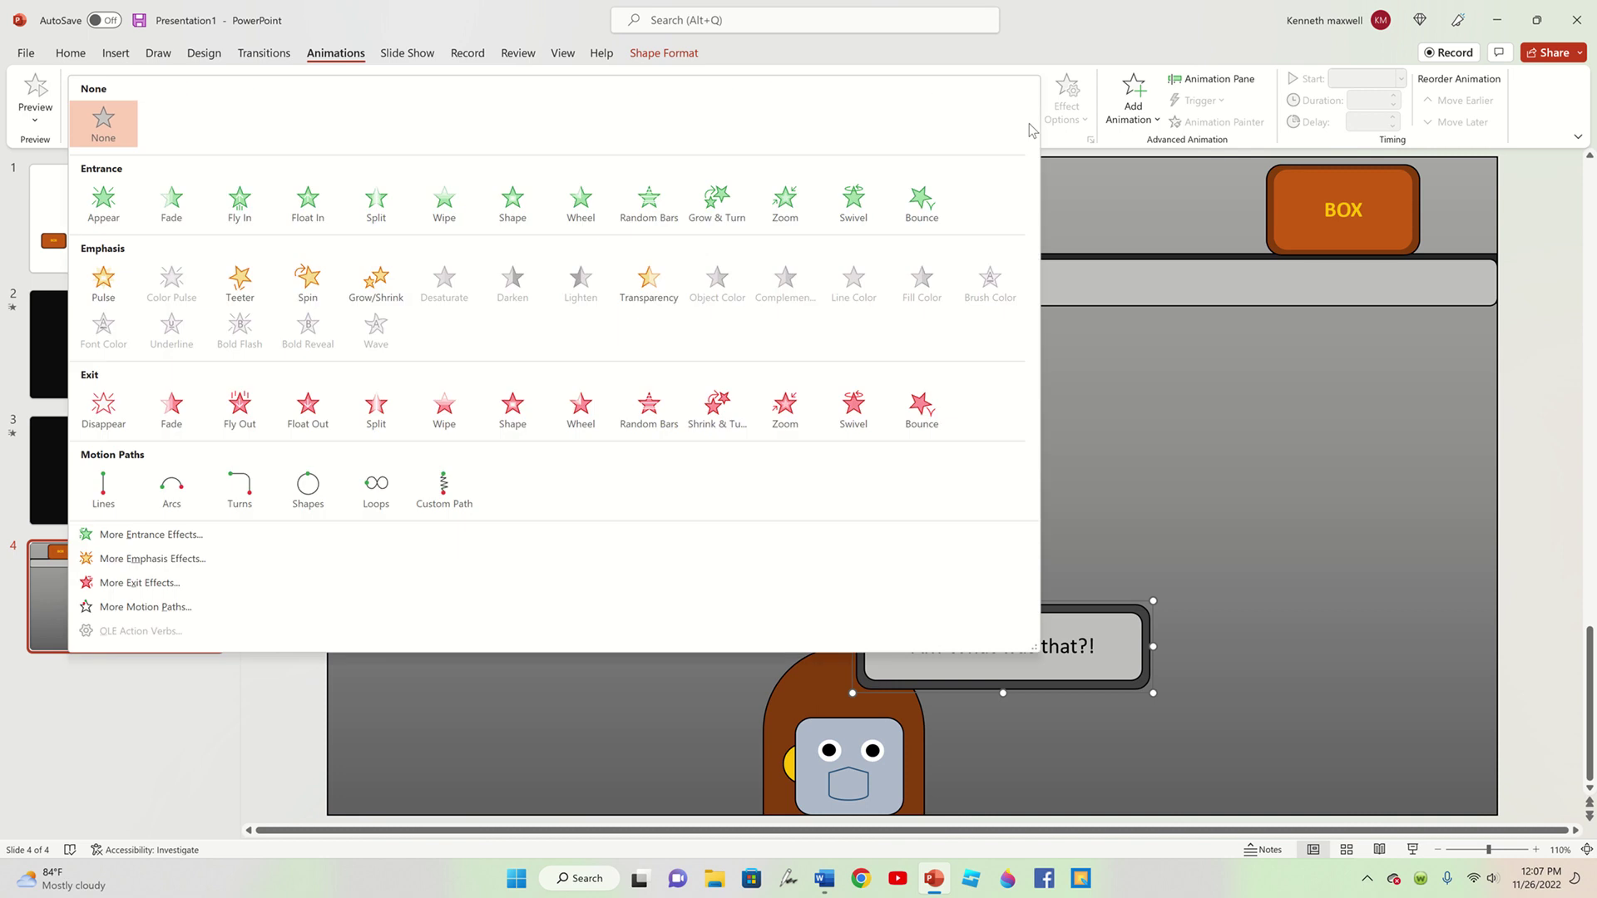
{"action": "left_click", "coordinate": [172, 408]}
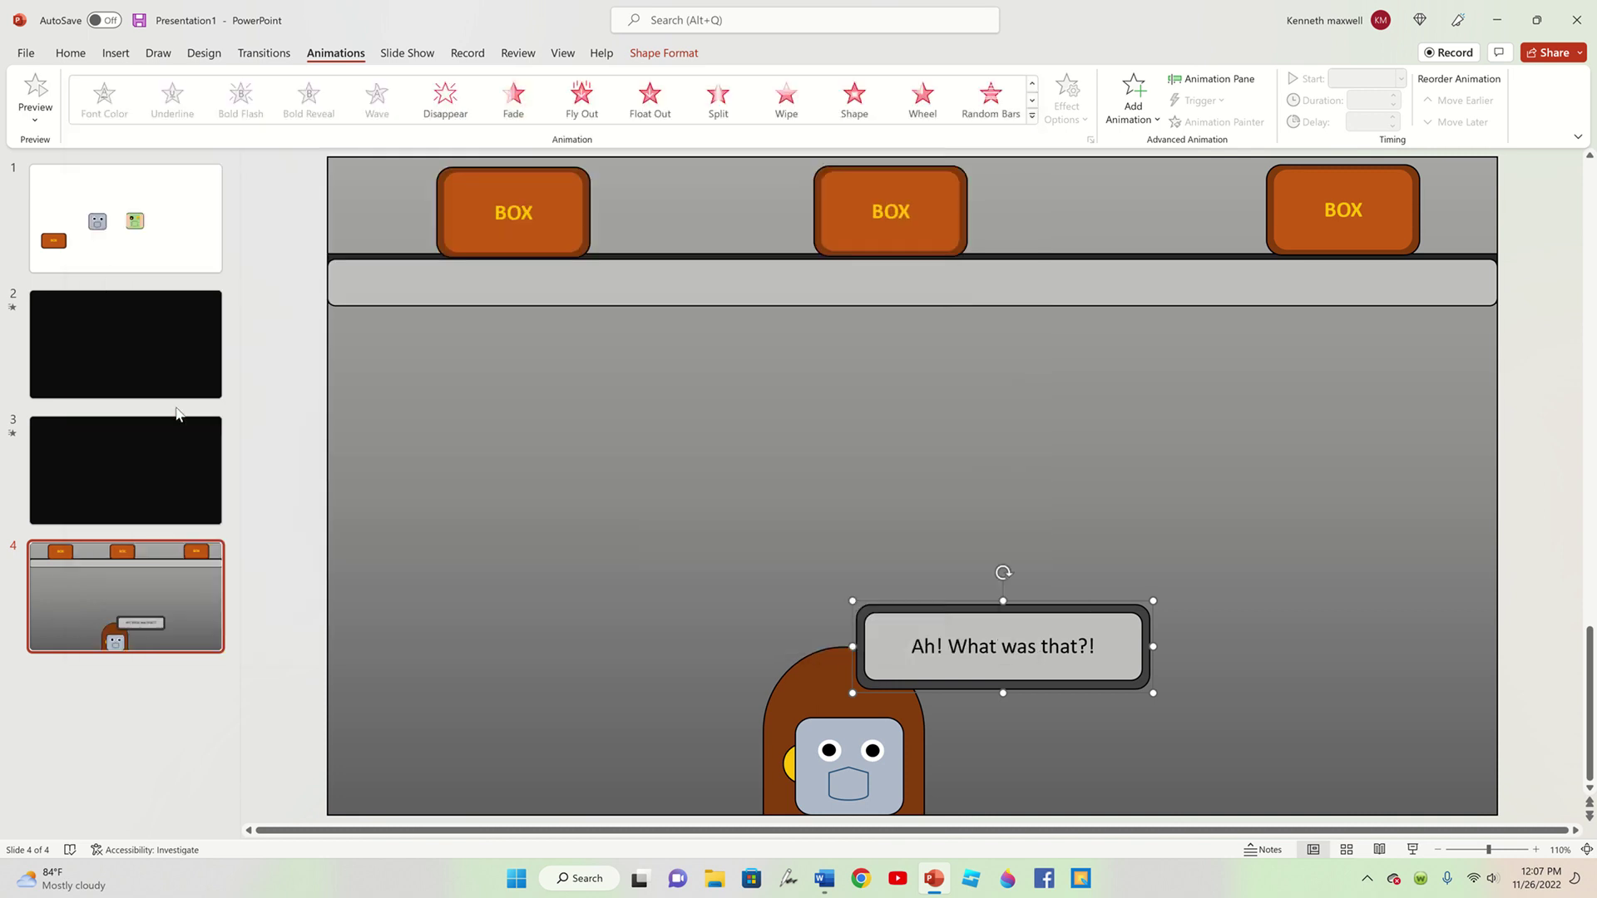
{"action": "left_click", "coordinate": [289, 381]}
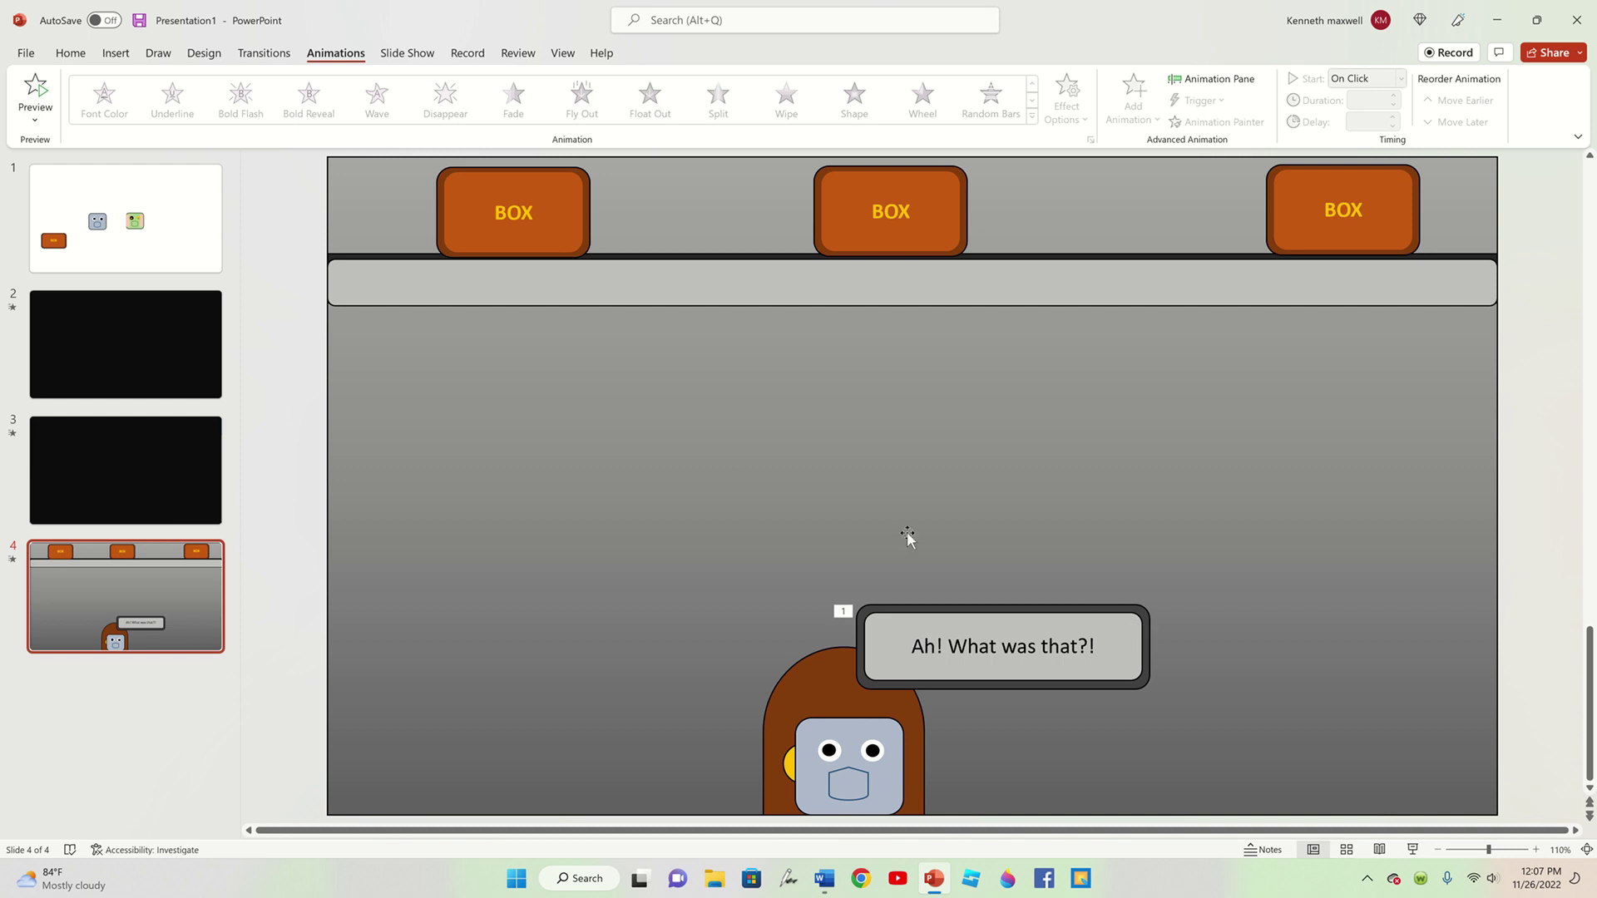
{"action": "left_click", "coordinate": [1034, 679]}
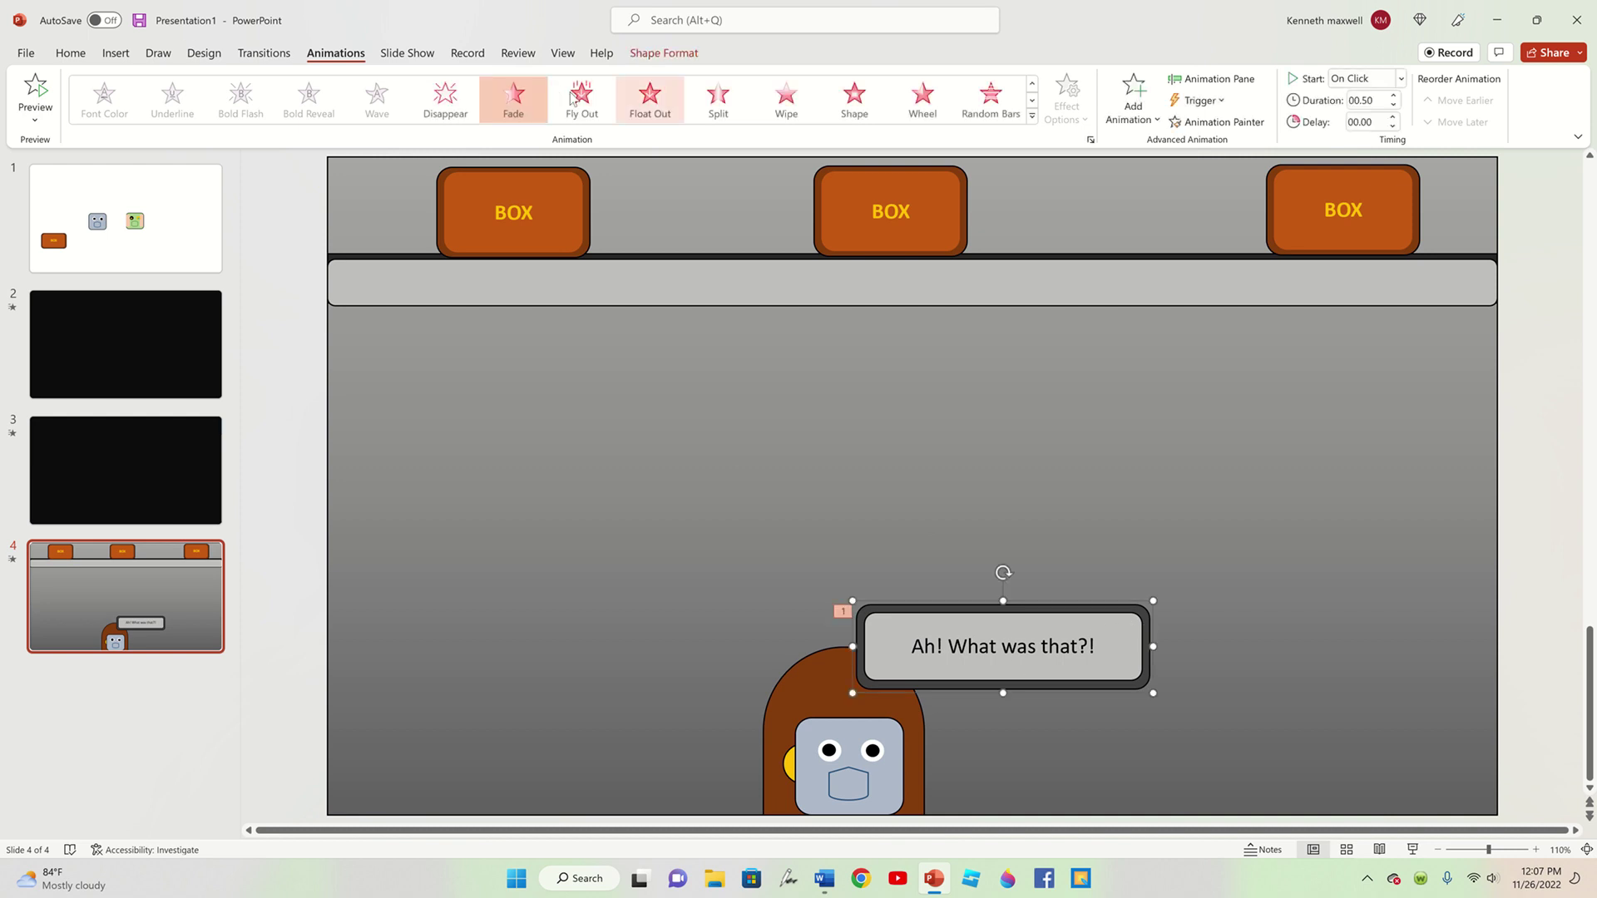
{"action": "left_click", "coordinate": [718, 99]}
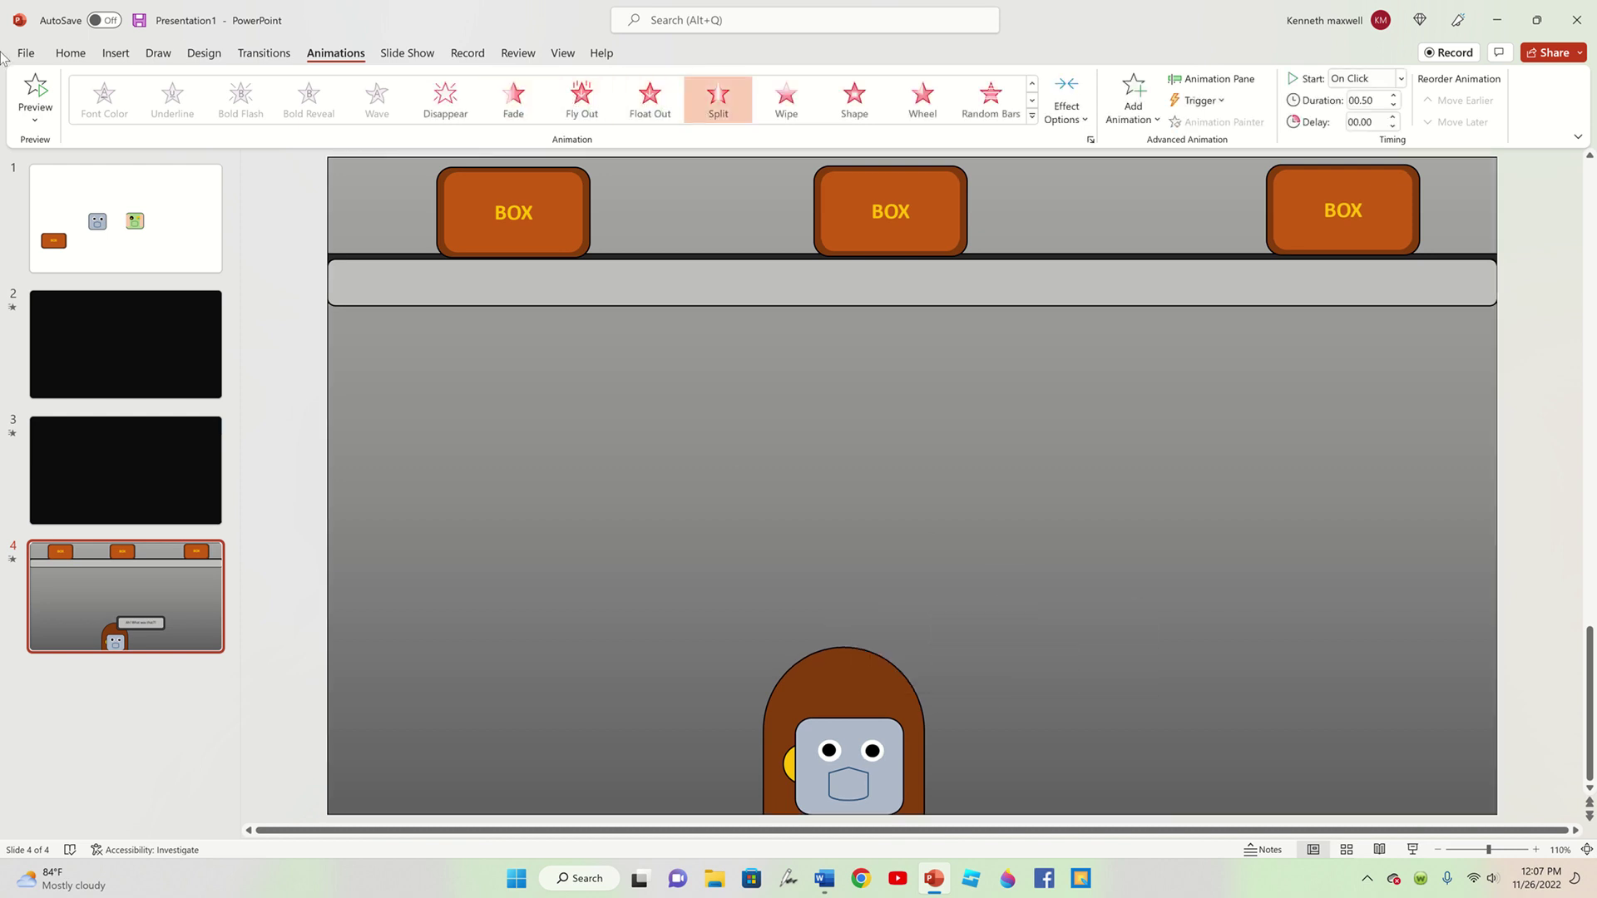
{"action": "left_click", "coordinate": [257, 248]}
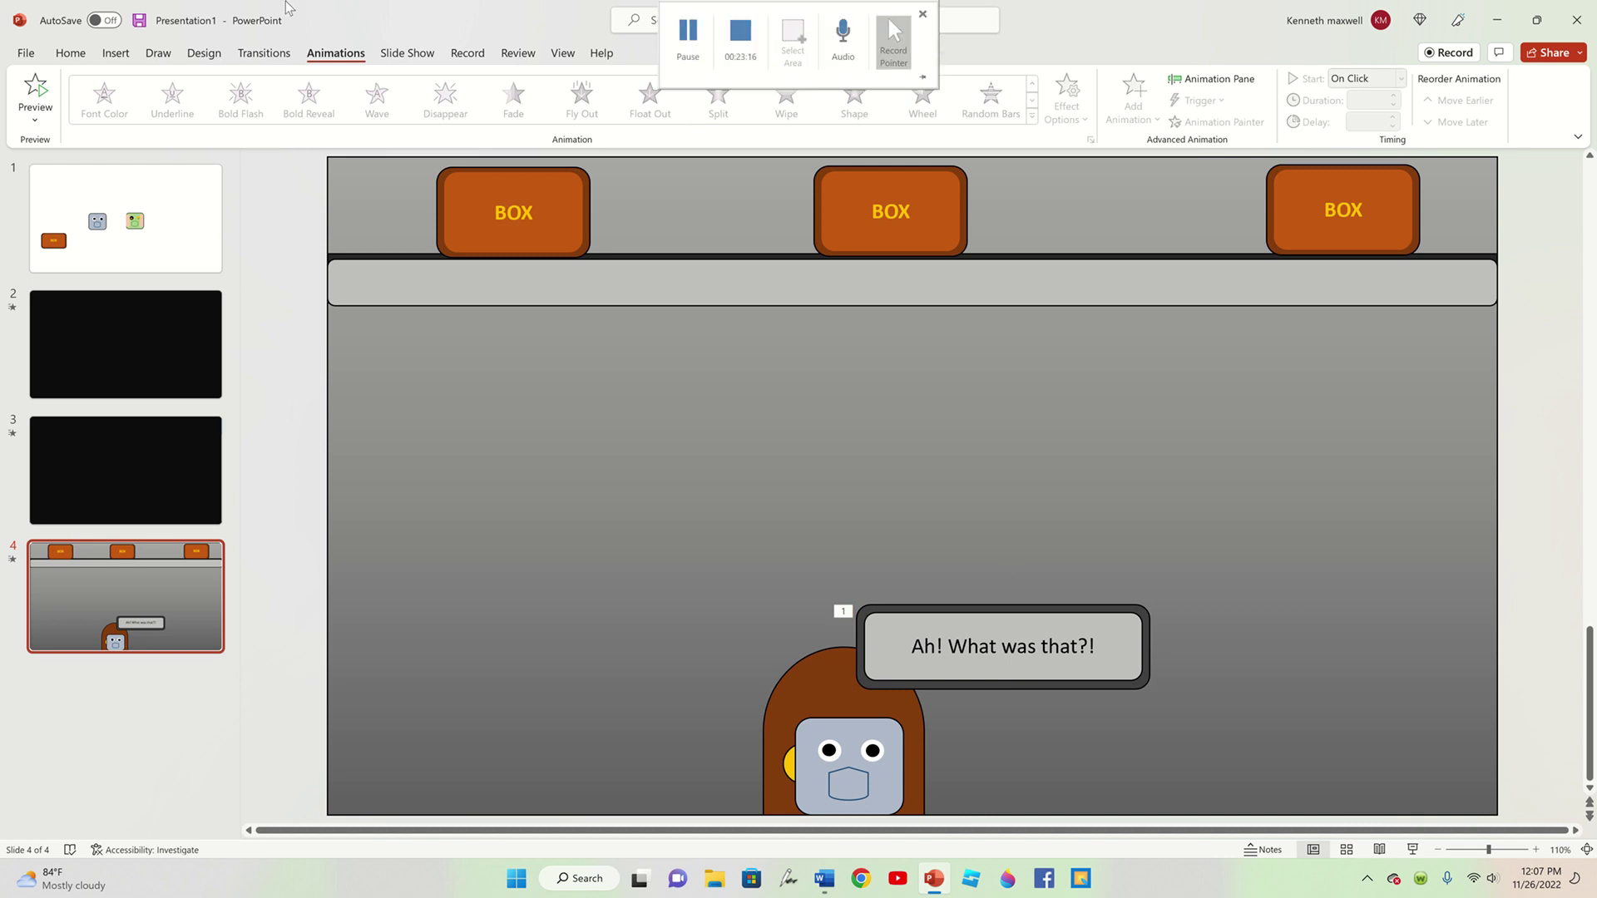
- Copy the black full-slide cover from slide 3 and paste it onto slide 4
{"action": "left_click", "coordinate": [144, 476]}
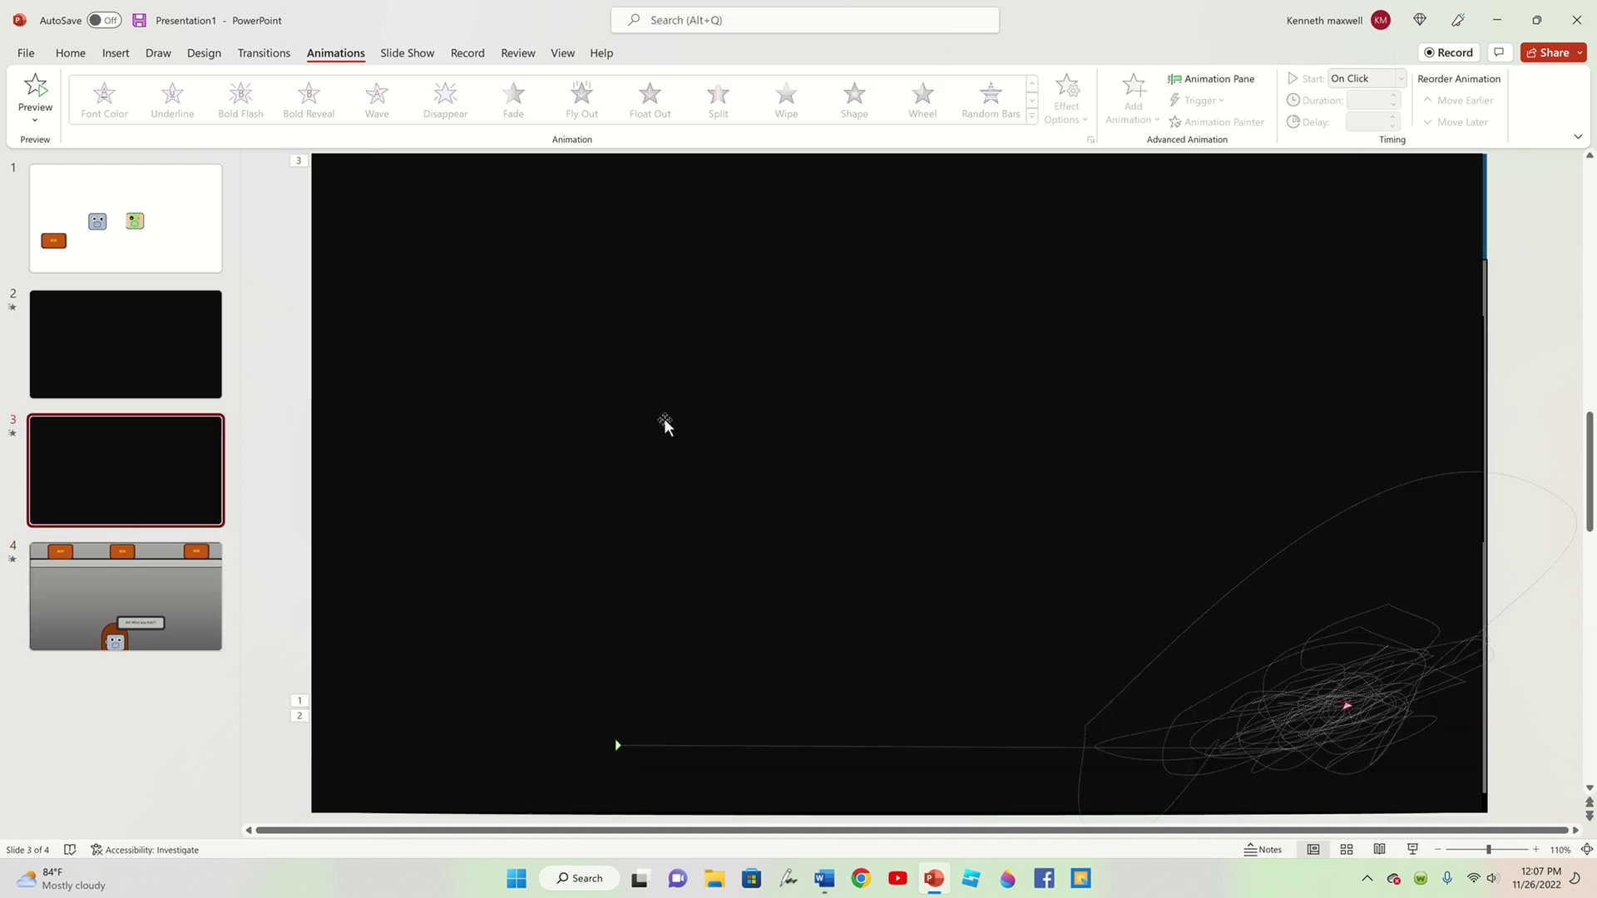
{"action": "right_click", "coordinate": [663, 424]}
{"action": "left_click", "coordinate": [708, 335]}
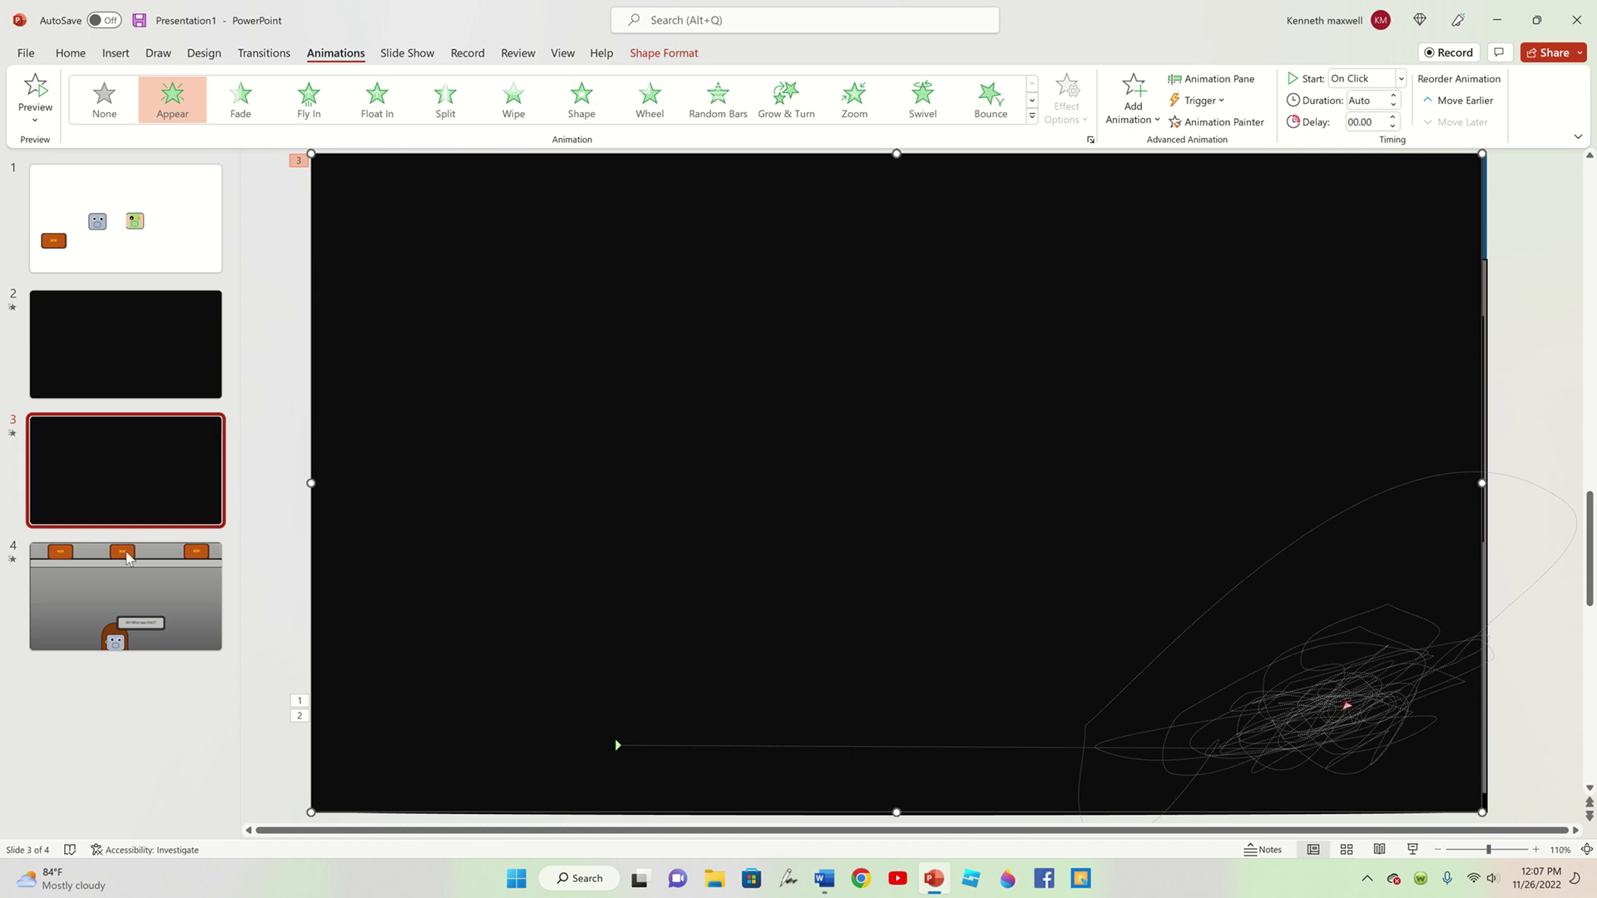
{"action": "left_click", "coordinate": [137, 617]}
{"action": "key", "text": "ctrl+v"}
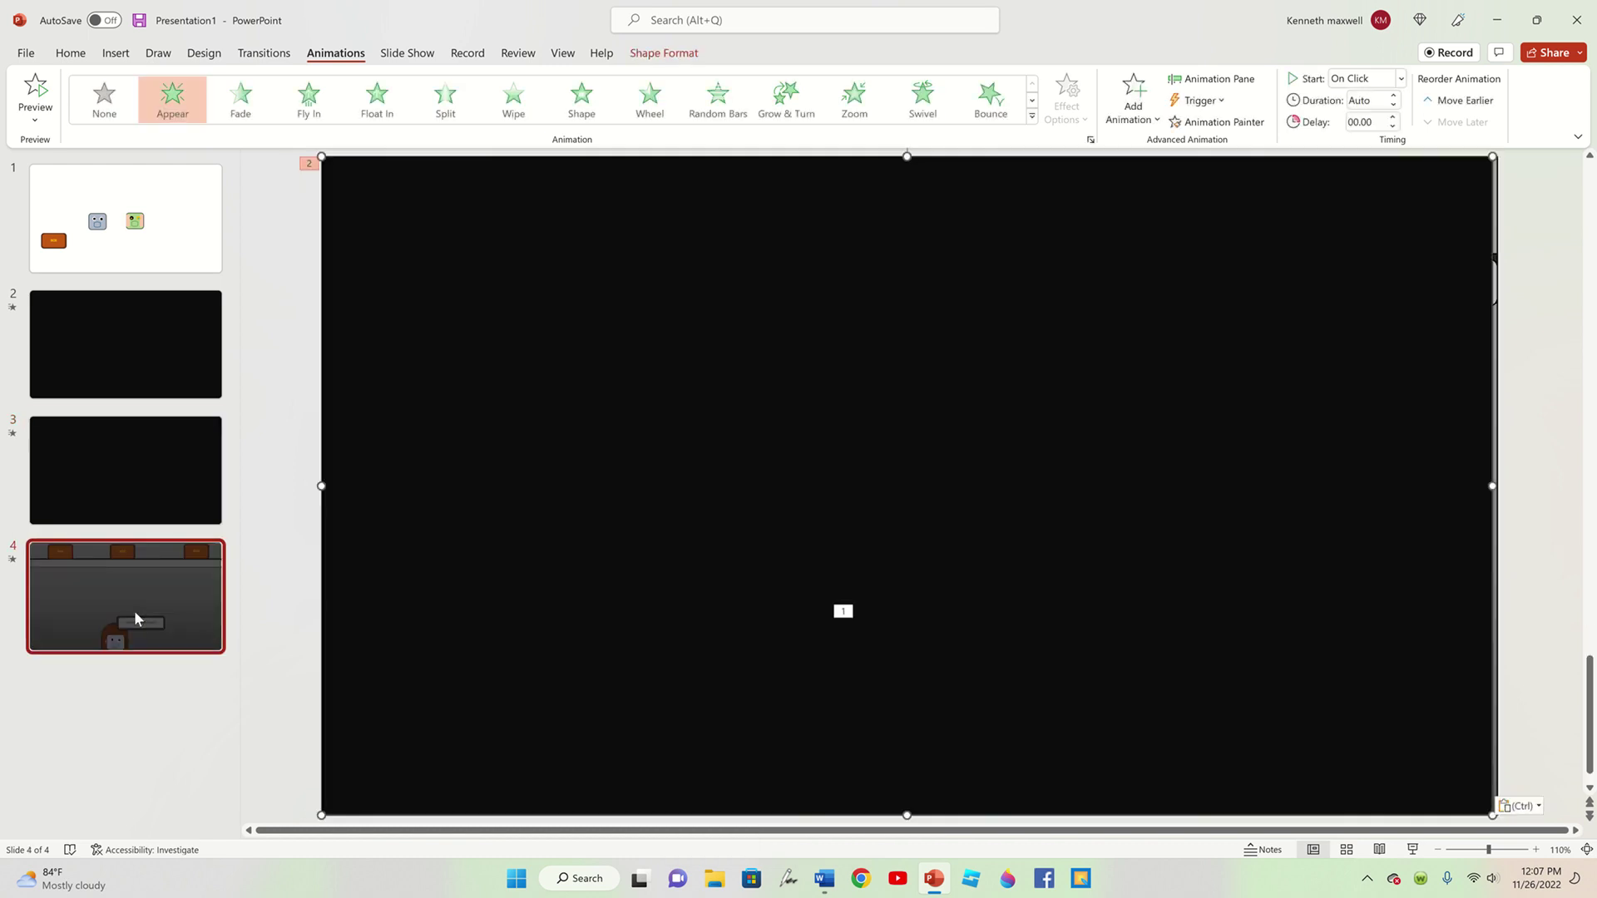
{"action": "left_click", "coordinate": [267, 217]}
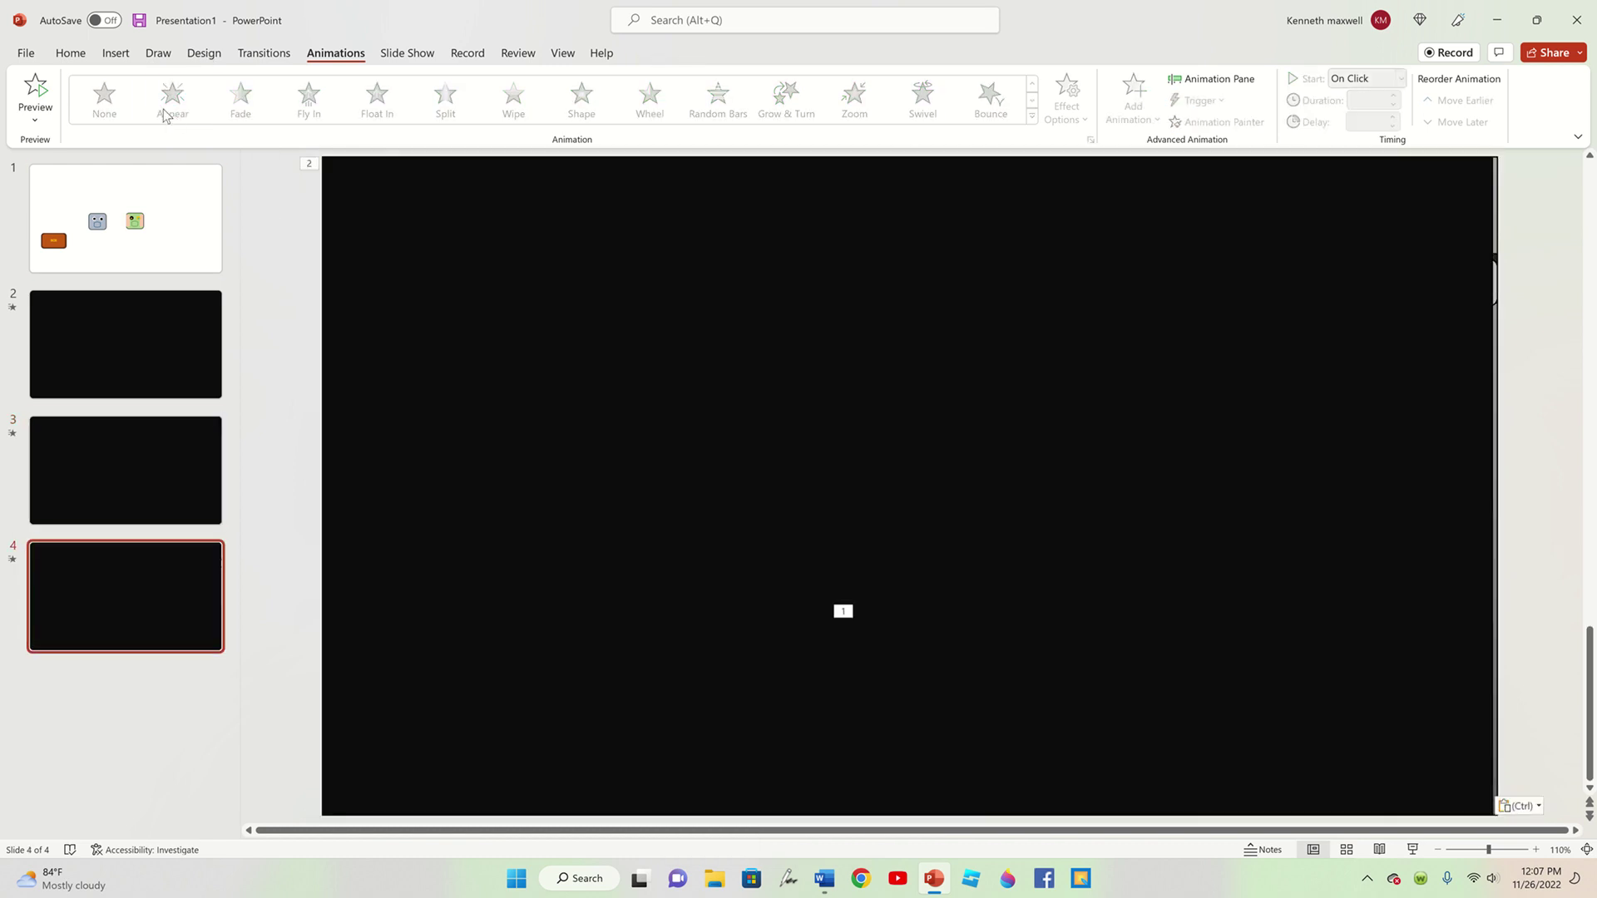
- Duplicate the covered slide 4 as a new slide 5
{"action": "left_click", "coordinate": [70, 53]}
{"action": "right_click", "coordinate": [123, 568]}
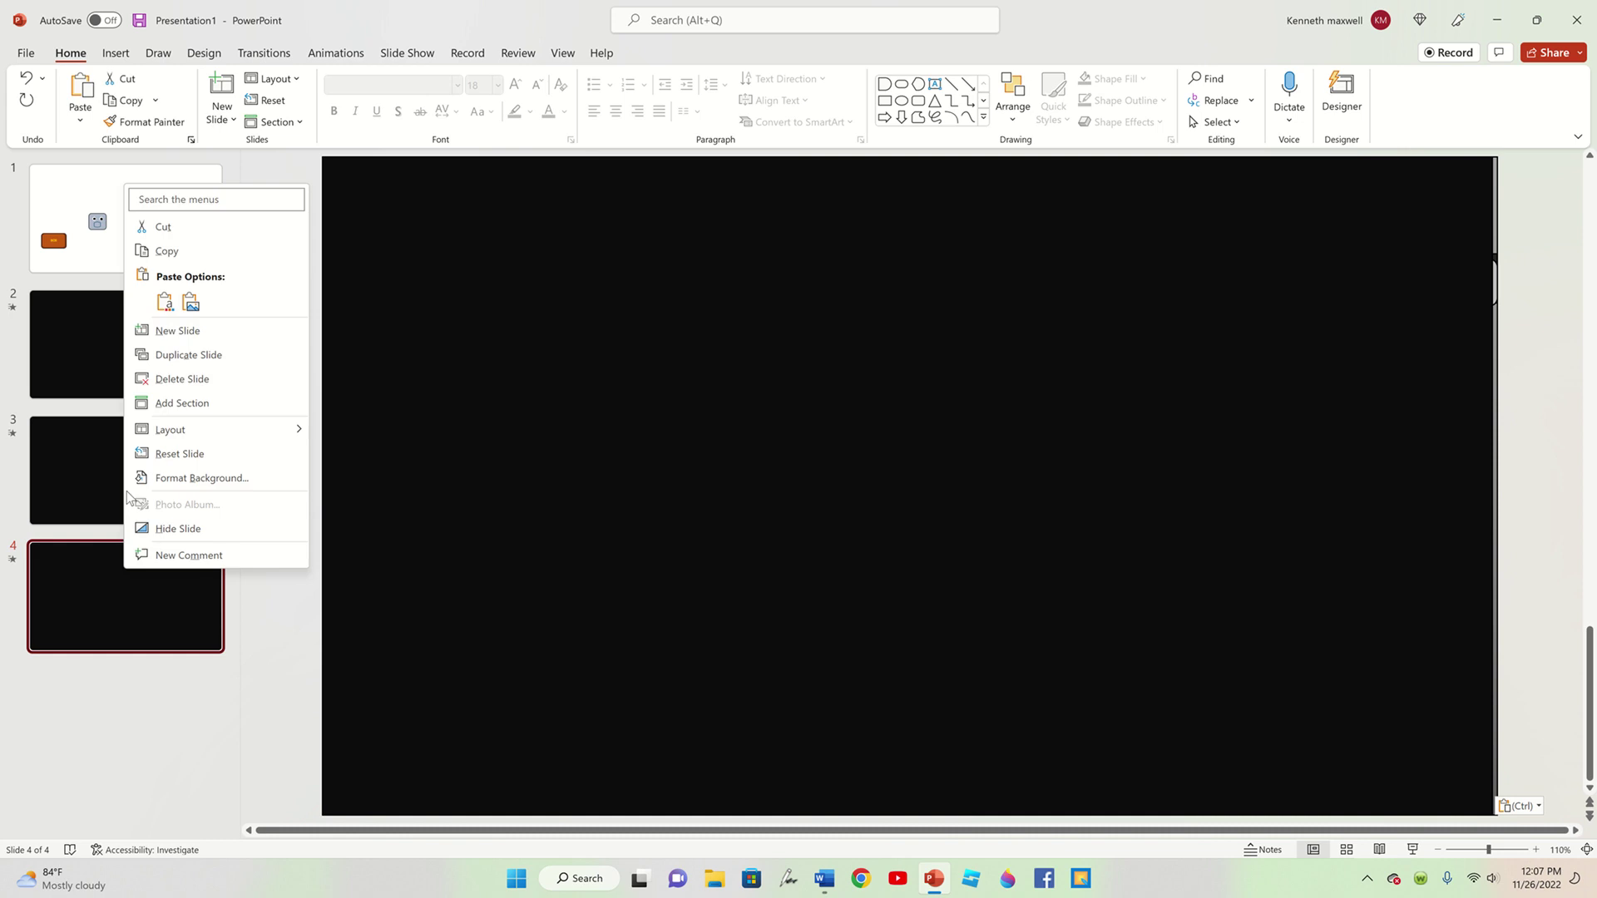
{"action": "left_click", "coordinate": [194, 252]}
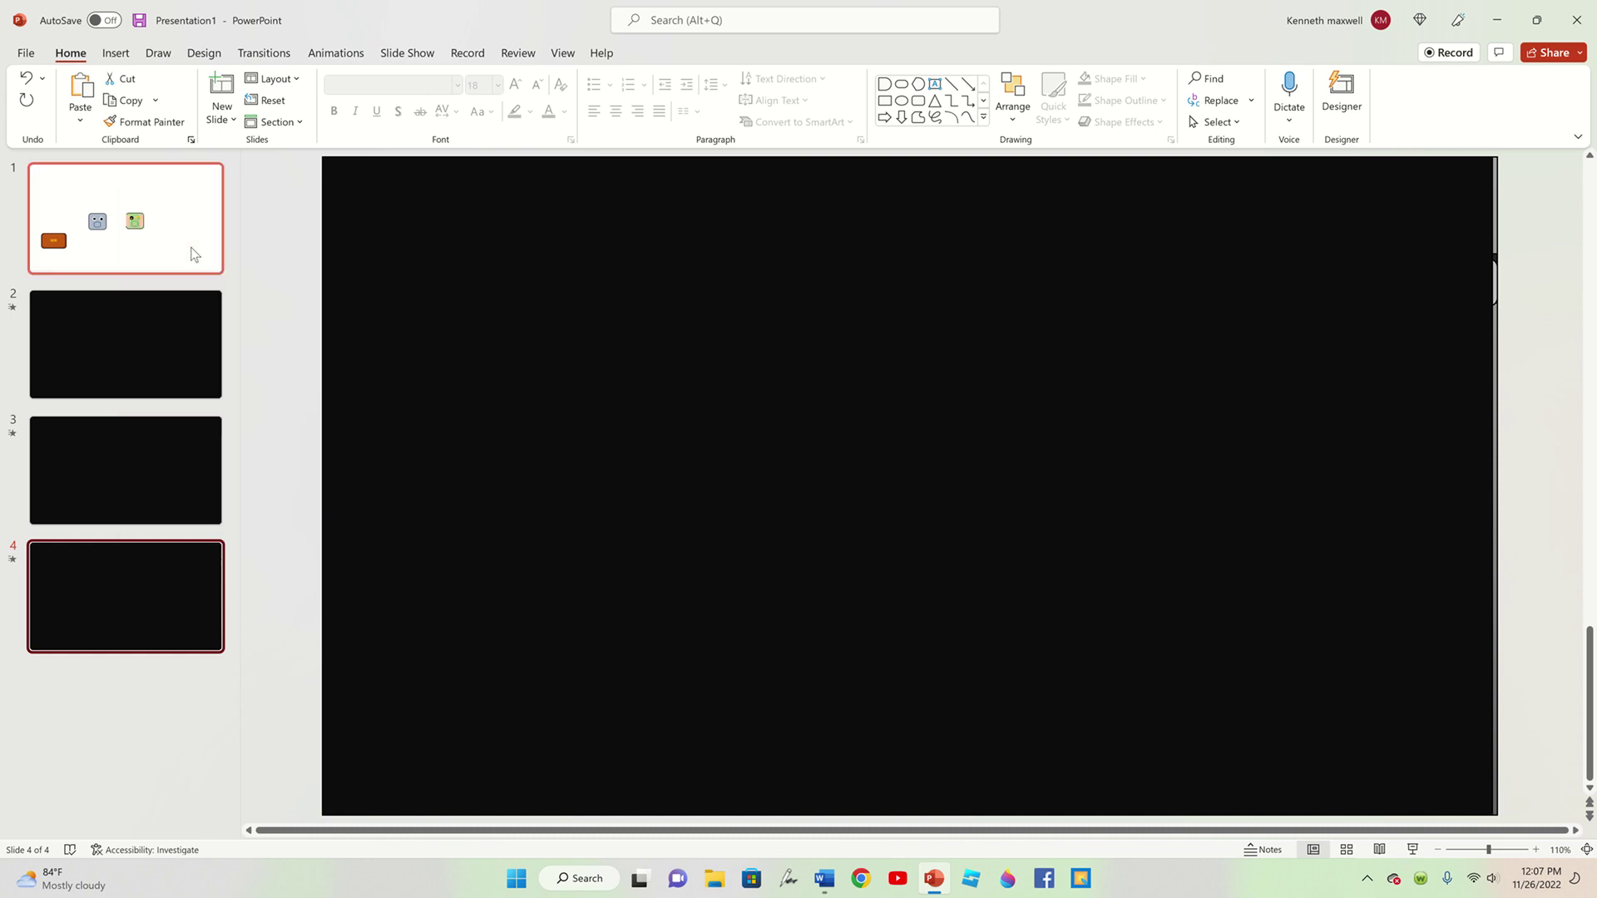
{"action": "key", "text": "ctrl+v"}
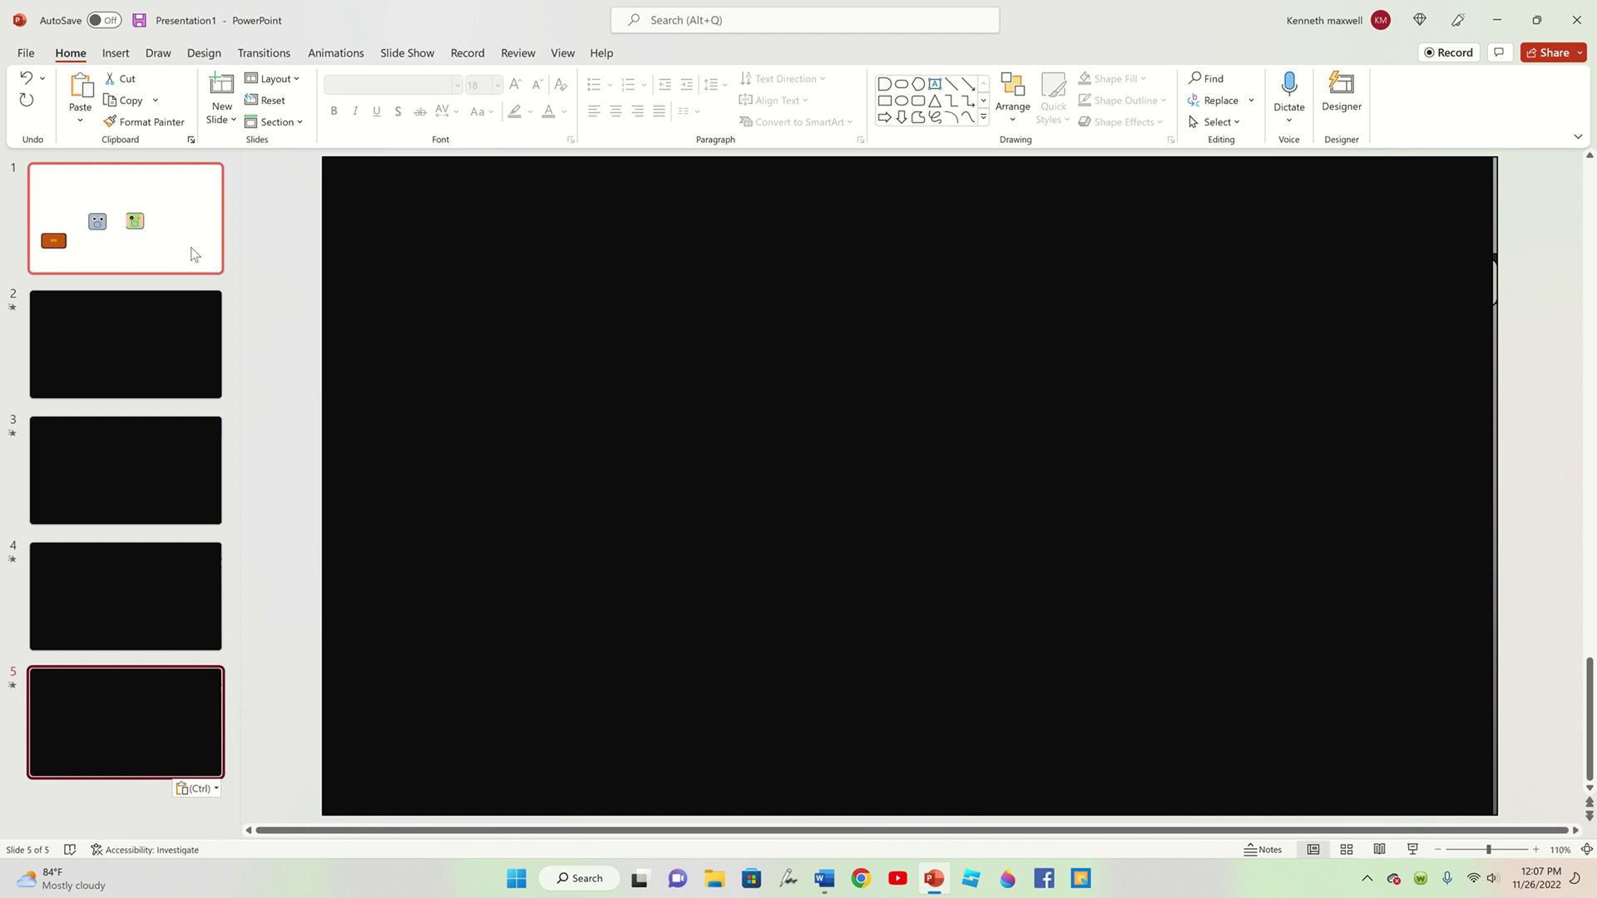
{"action": "left_click", "coordinate": [752, 532]}
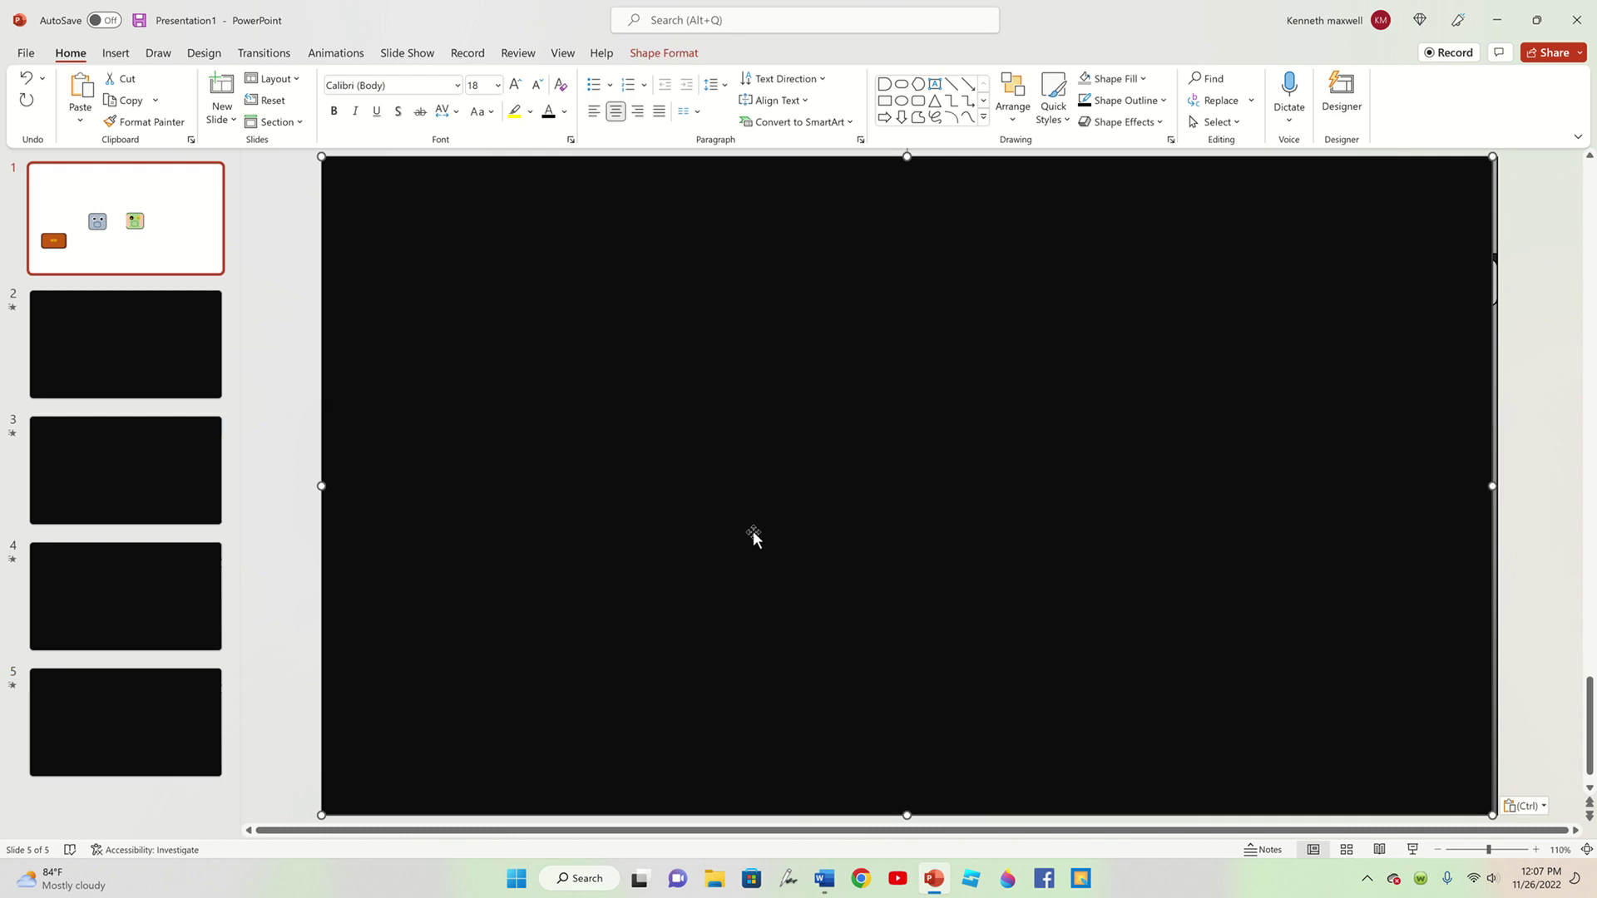
- Delete the black cover, speech box and robot face from slide 5, keeping the brown body
{"action": "key", "text": "Delete"}
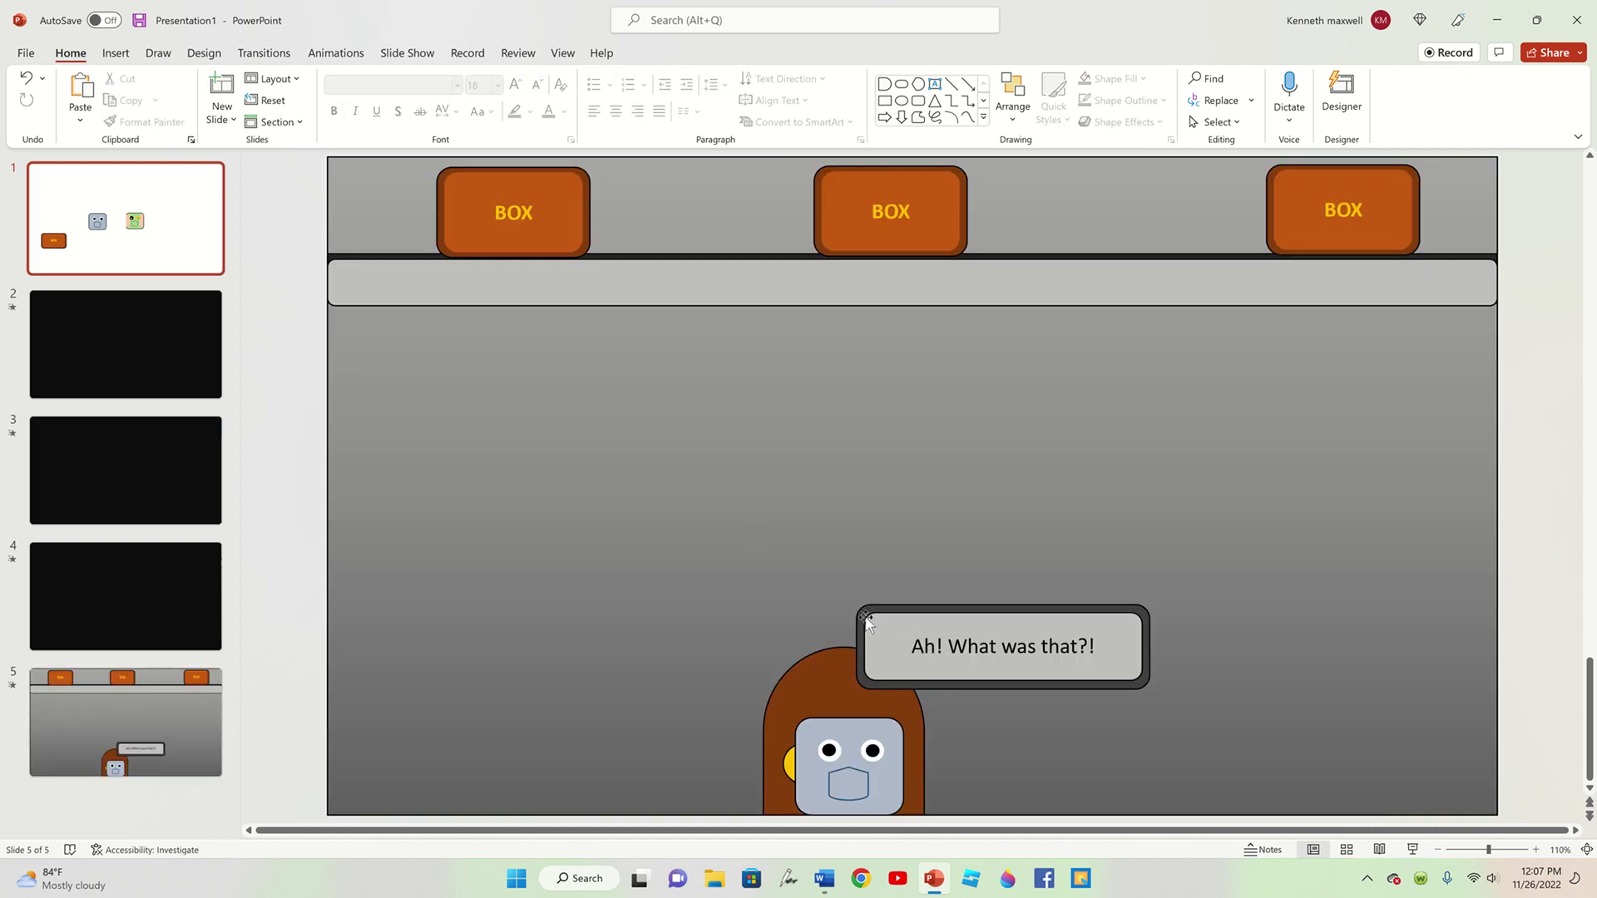
{"action": "left_click", "coordinate": [868, 620]}
{"action": "left_click_drag", "start_coordinate": [852, 634], "coordinate": [639, 592]}
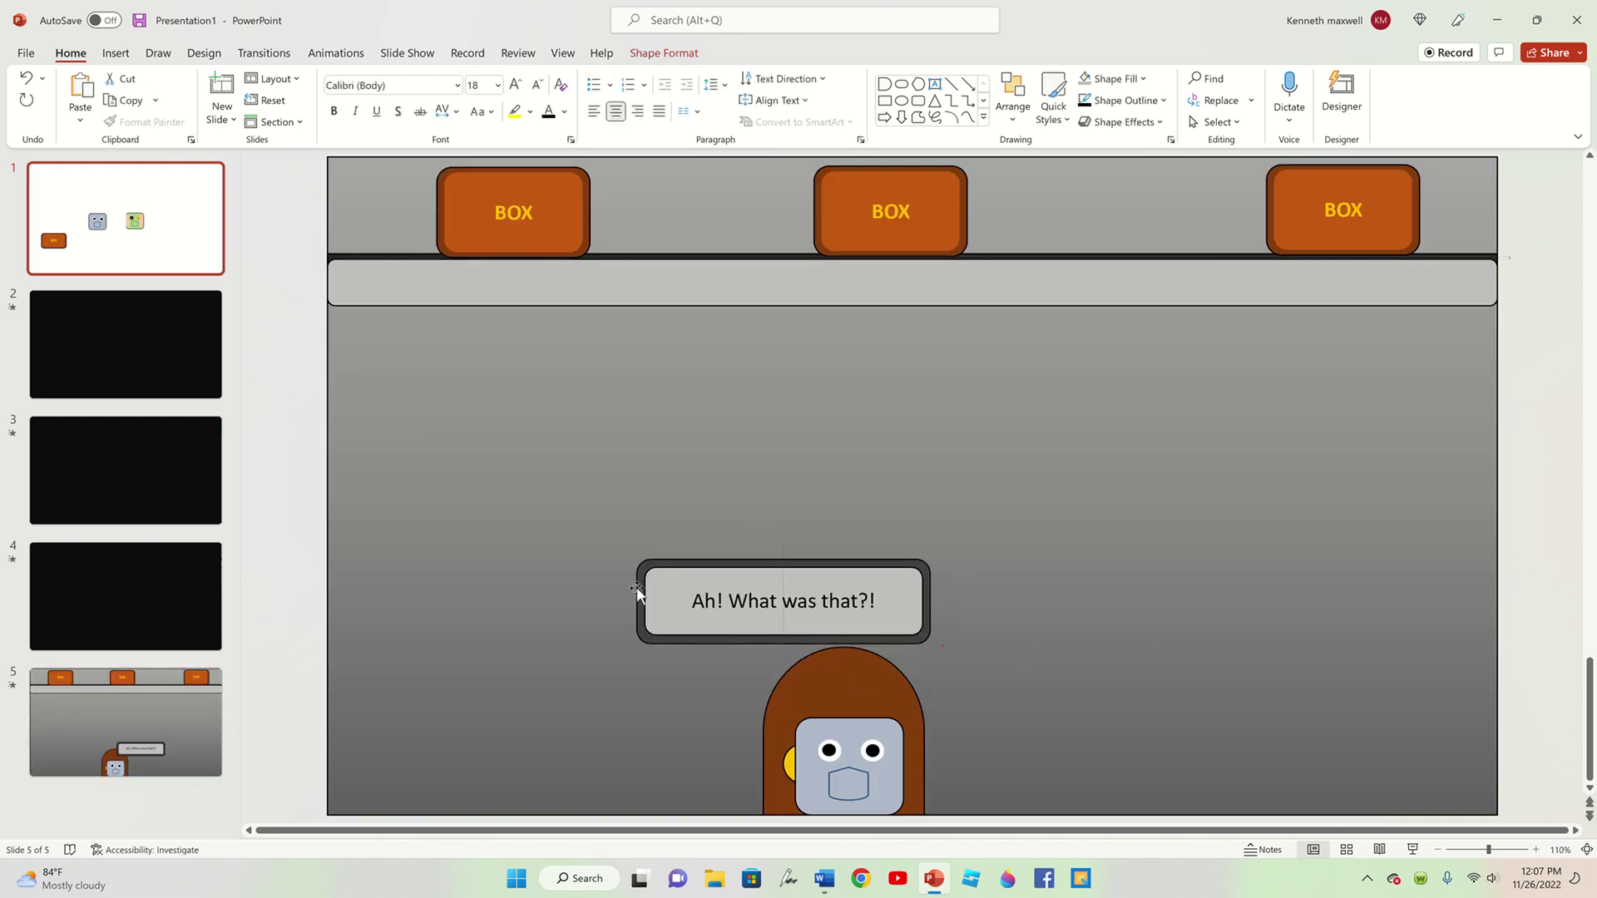
{"action": "key", "text": "Delete"}
{"action": "left_click", "coordinate": [777, 688]}
{"action": "key", "text": "Delete"}
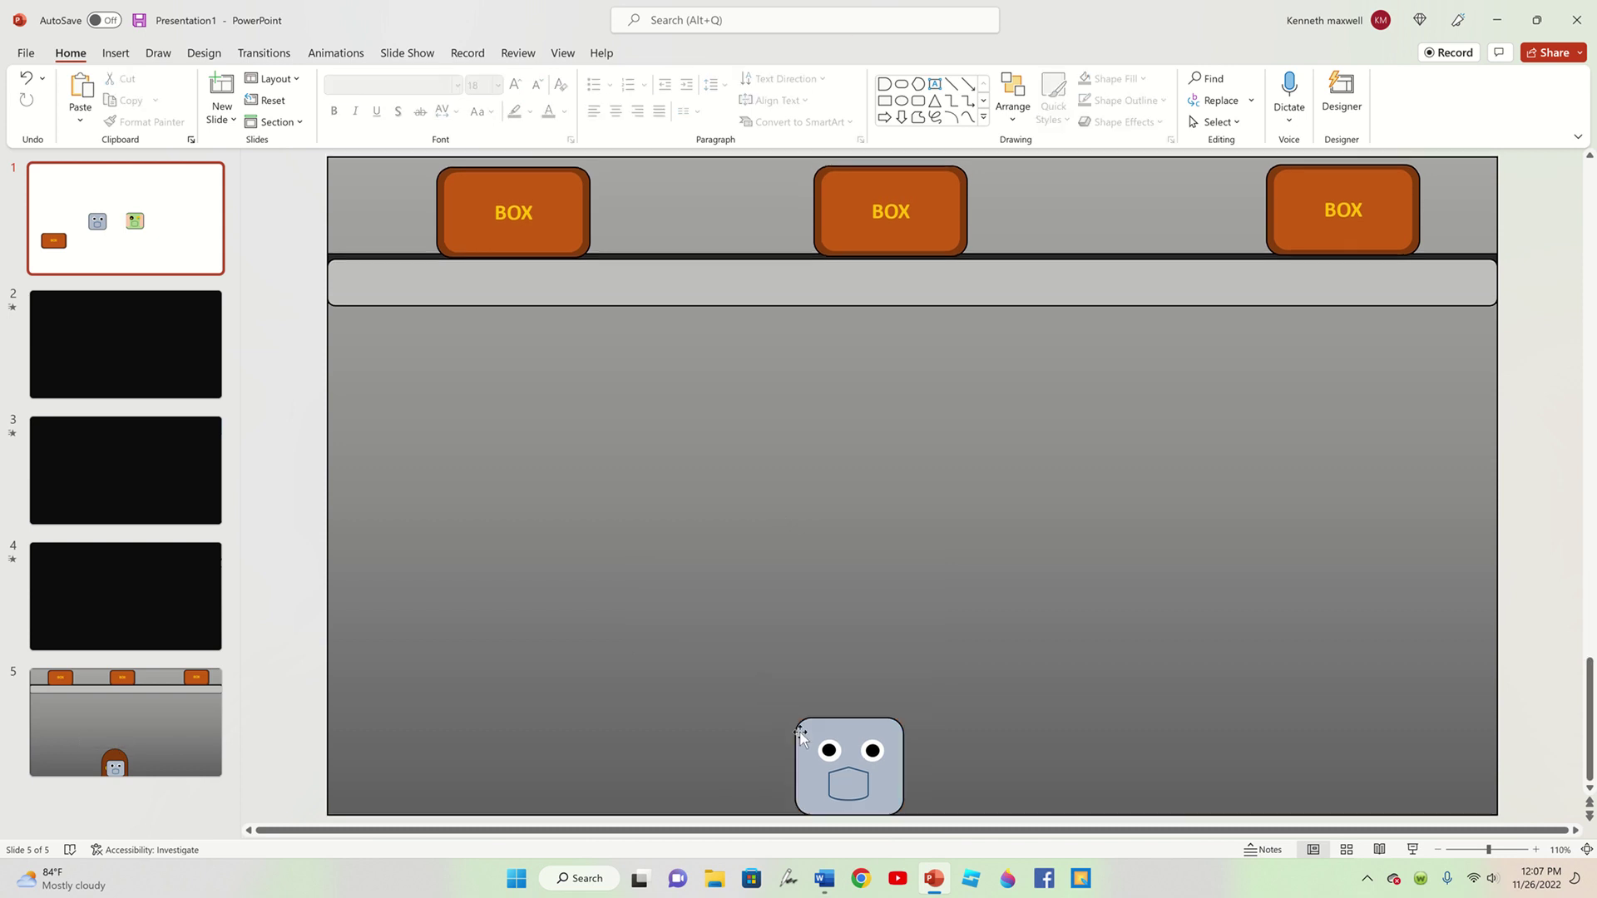
{"action": "left_click", "coordinate": [800, 732]}
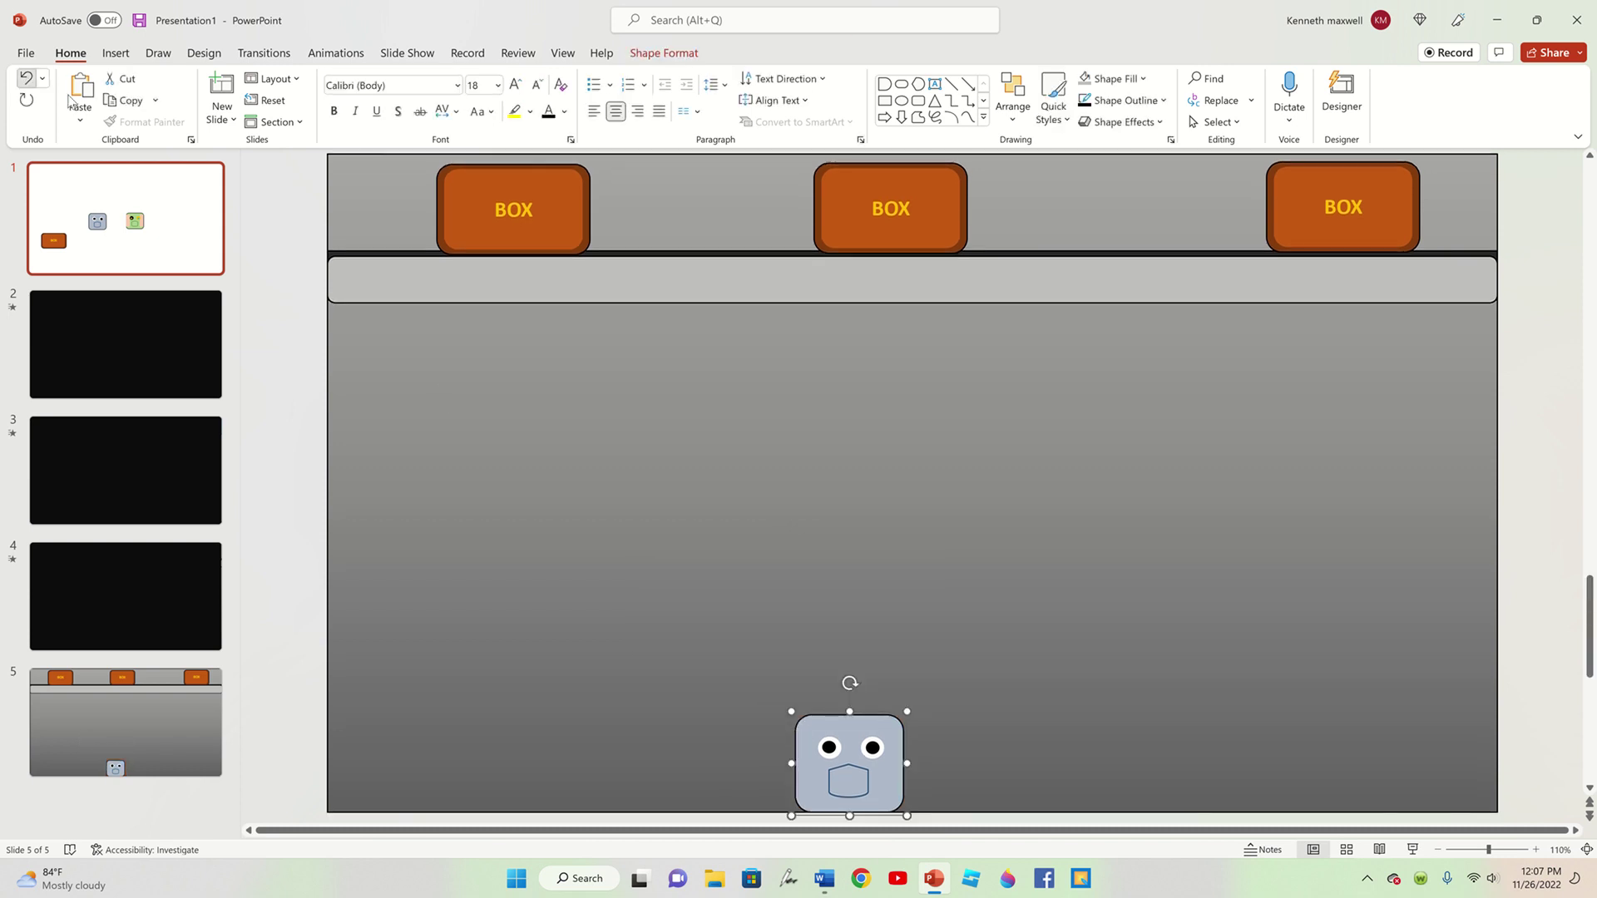
{"action": "left_click", "coordinate": [27, 78]}
{"action": "left_click", "coordinate": [846, 769]}
{"action": "key", "text": "Delete"}
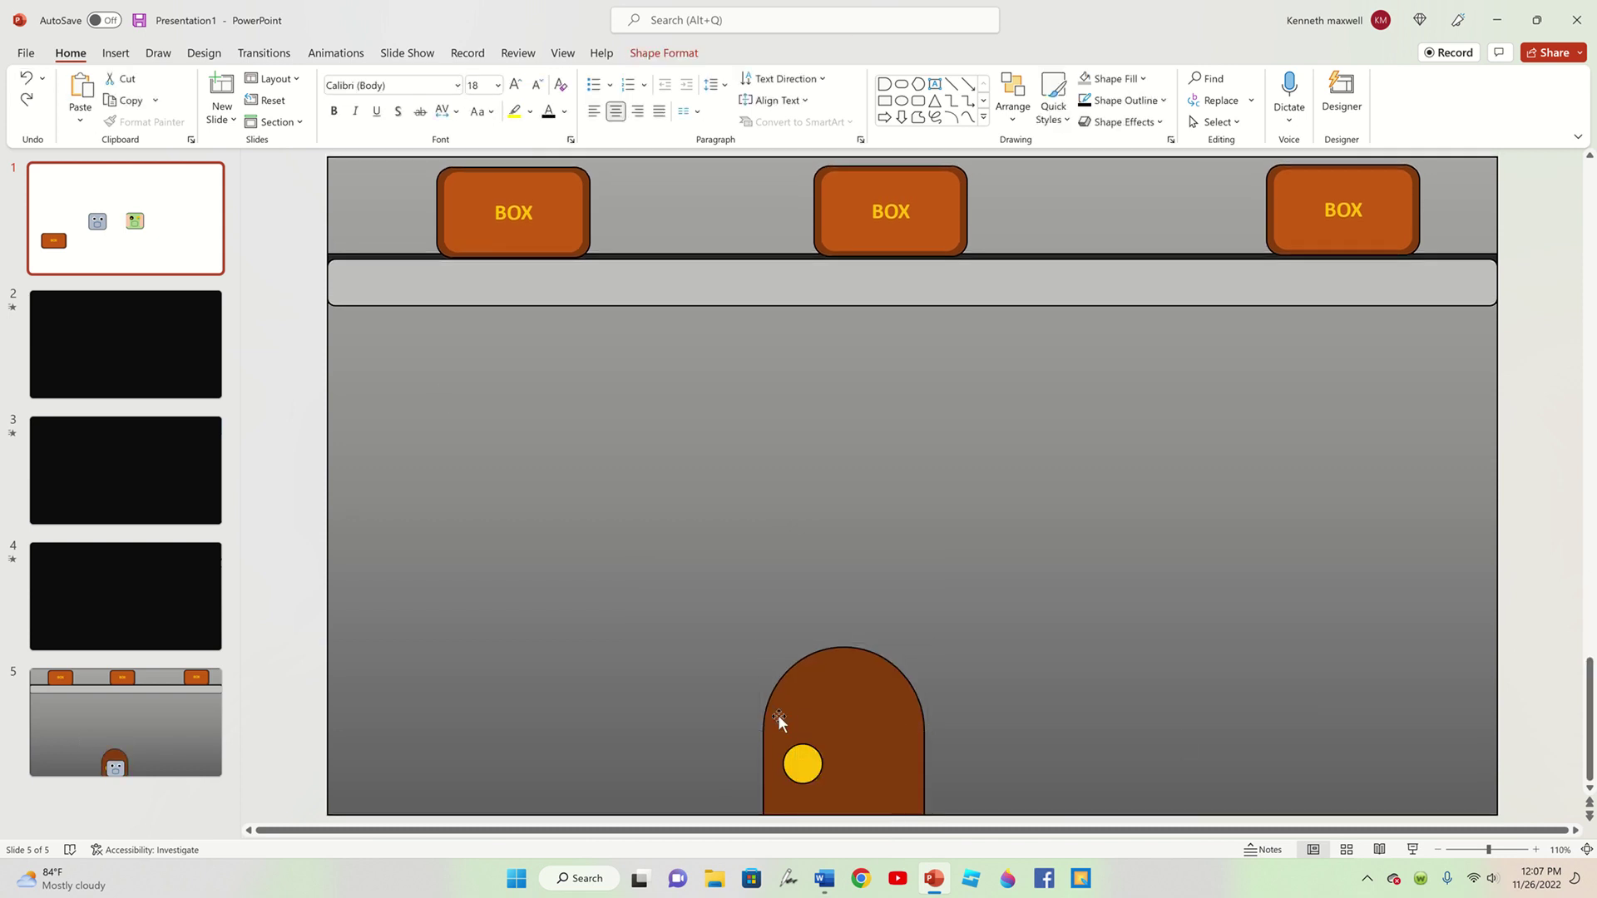
- Delete the left, middle and right BOX buttons, leaving the brown door
{"action": "left_click", "coordinate": [485, 238]}
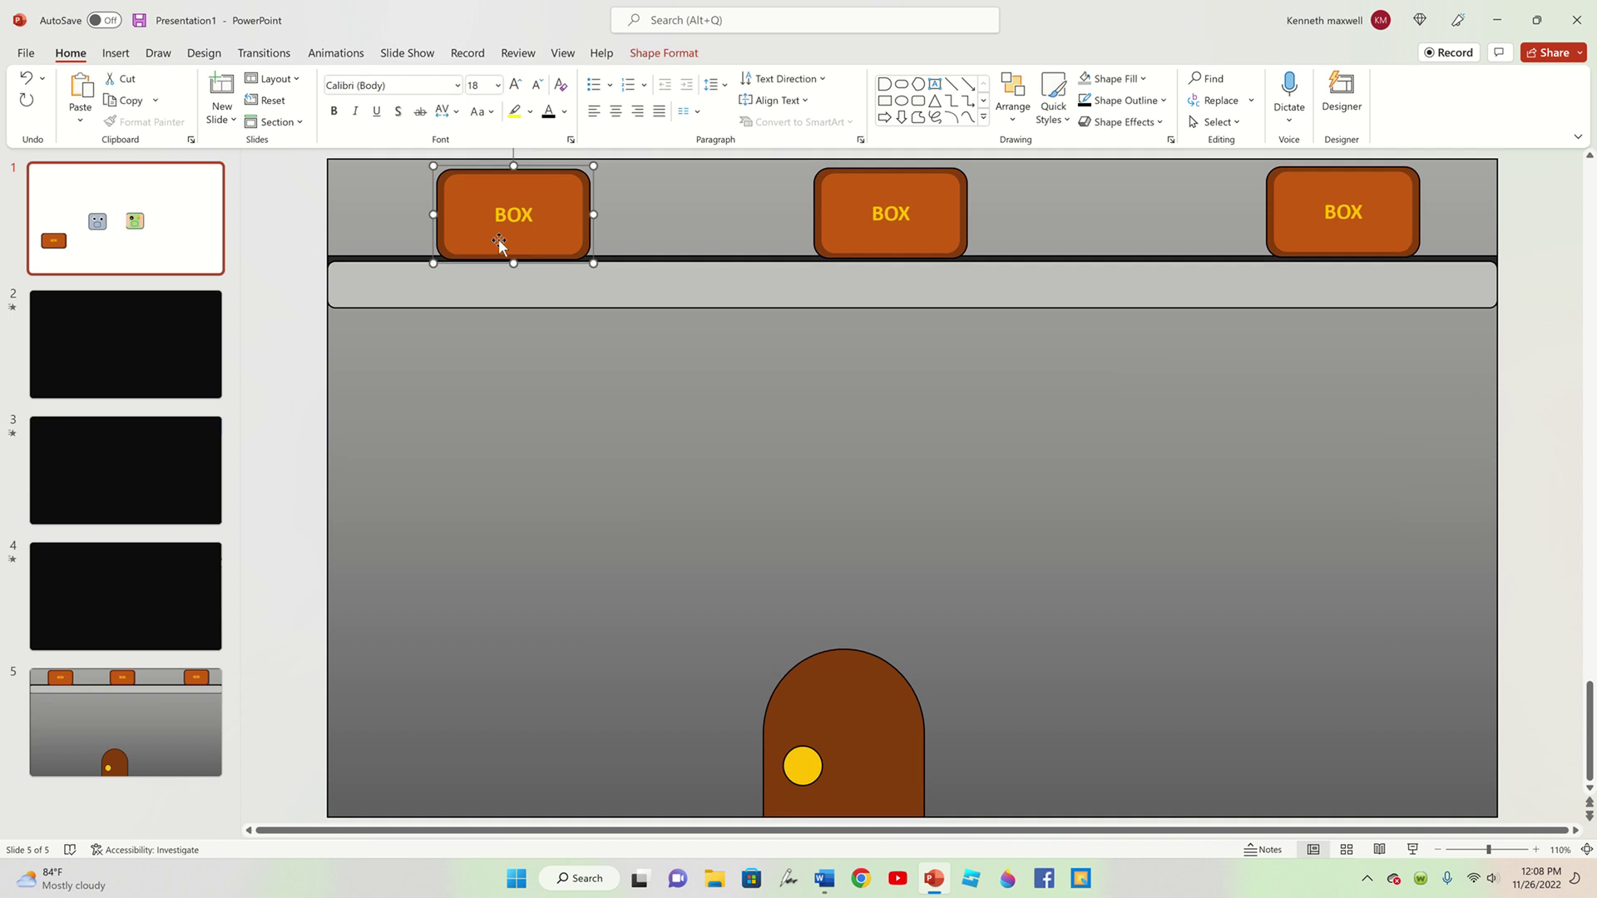
{"action": "key", "text": "Delete"}
{"action": "left_click", "coordinate": [865, 243]}
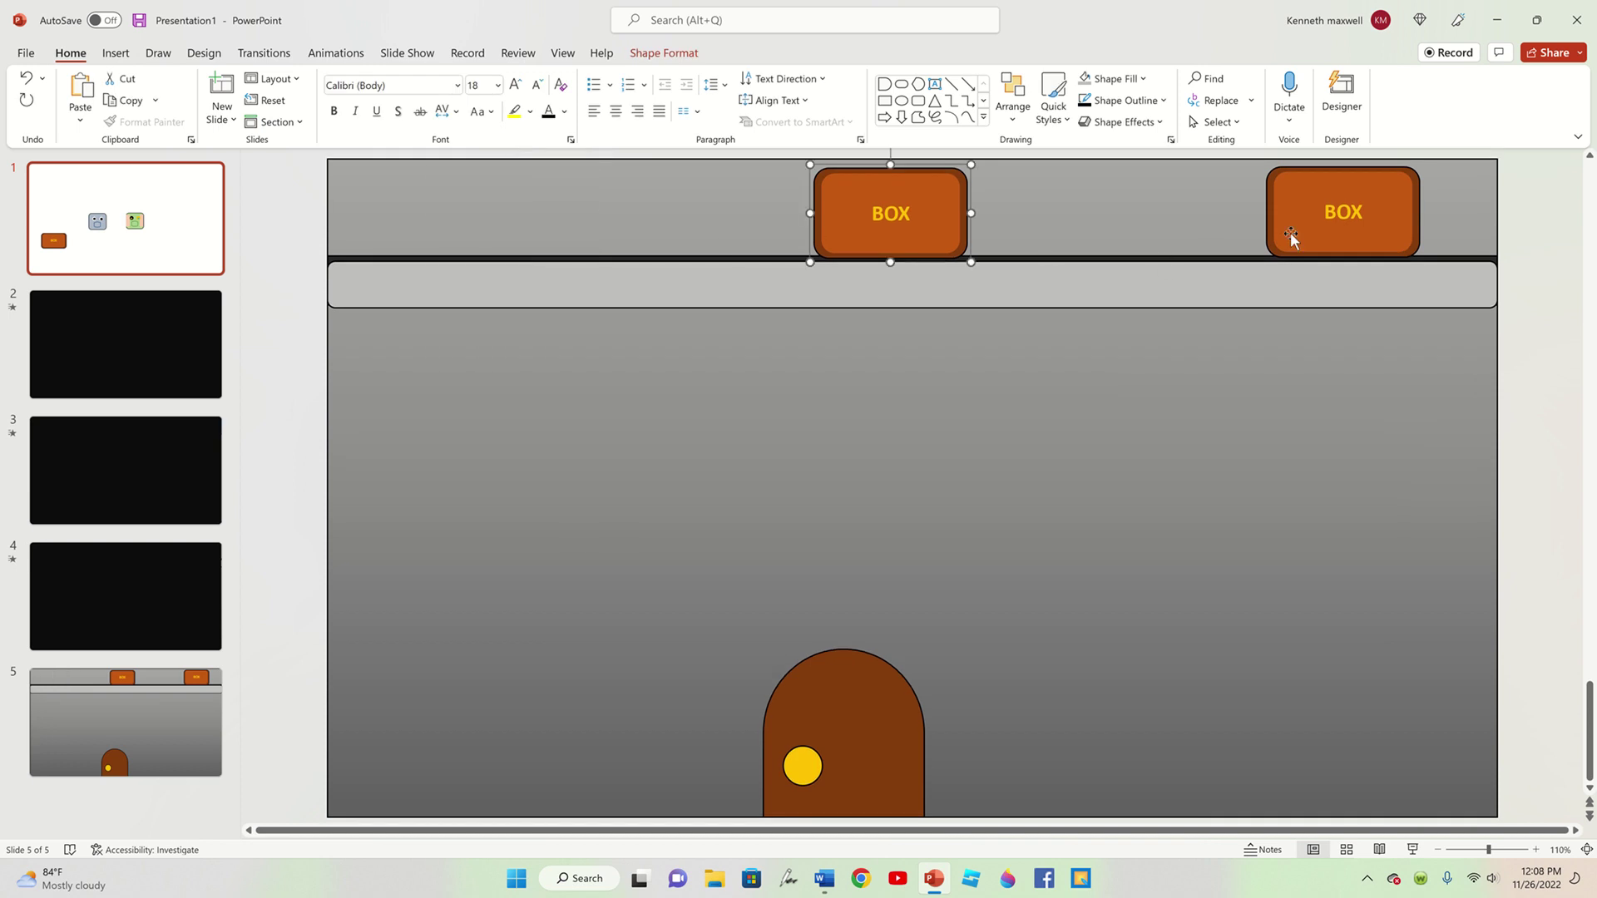
{"action": "key", "text": "Delete"}
{"action": "left_click", "coordinate": [1317, 230]}
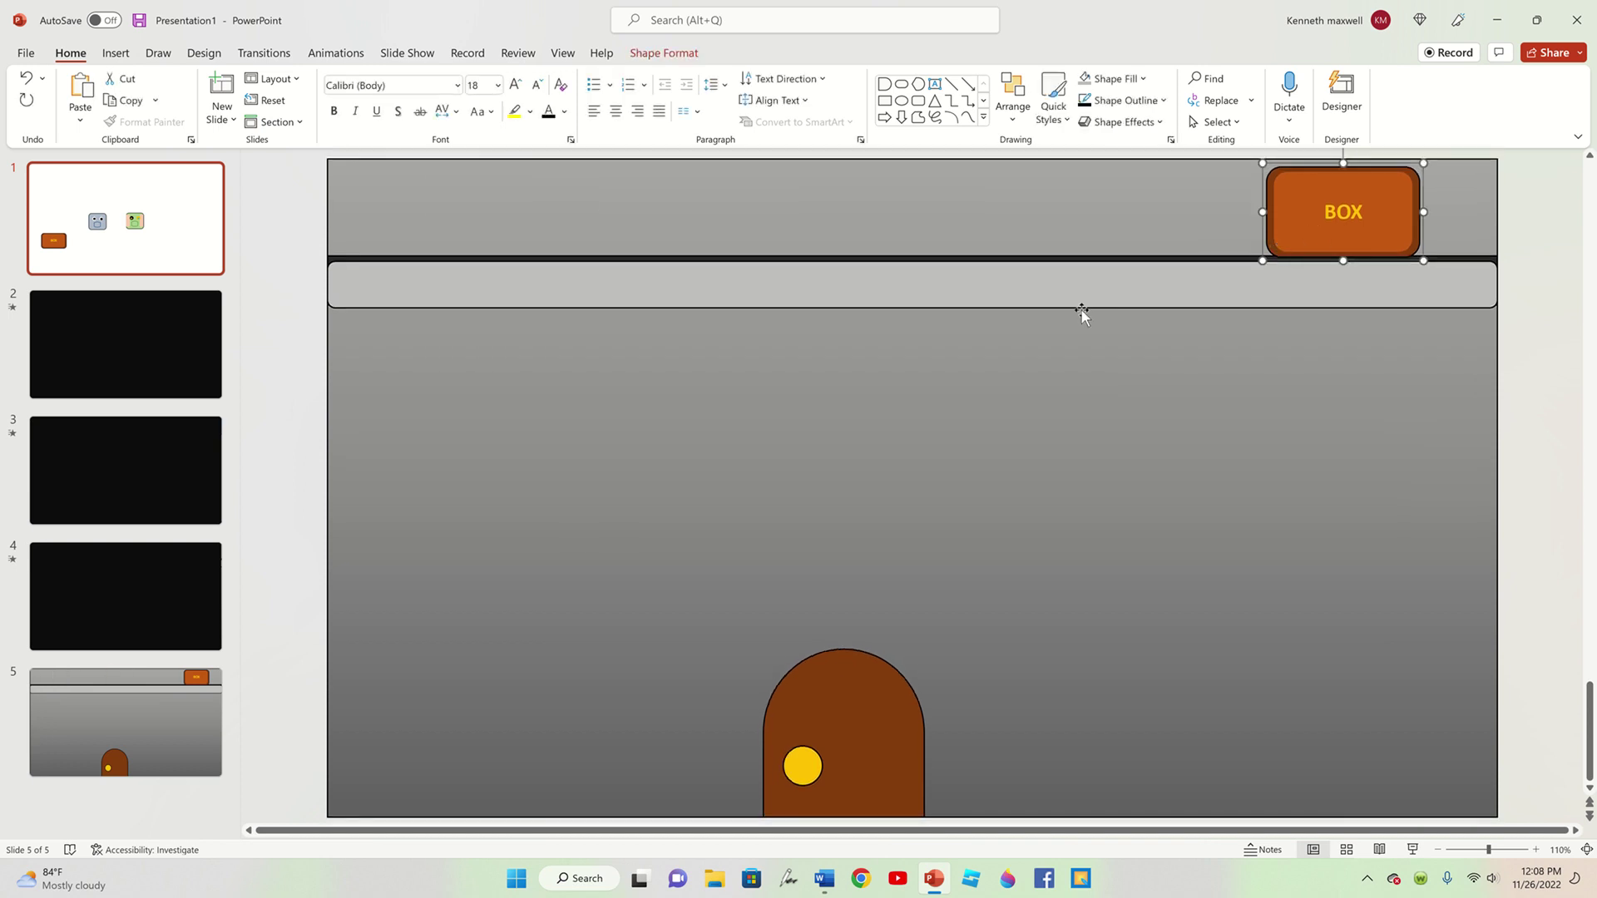
{"action": "key", "text": "Delete"}
{"action": "left_click", "coordinate": [881, 804]}
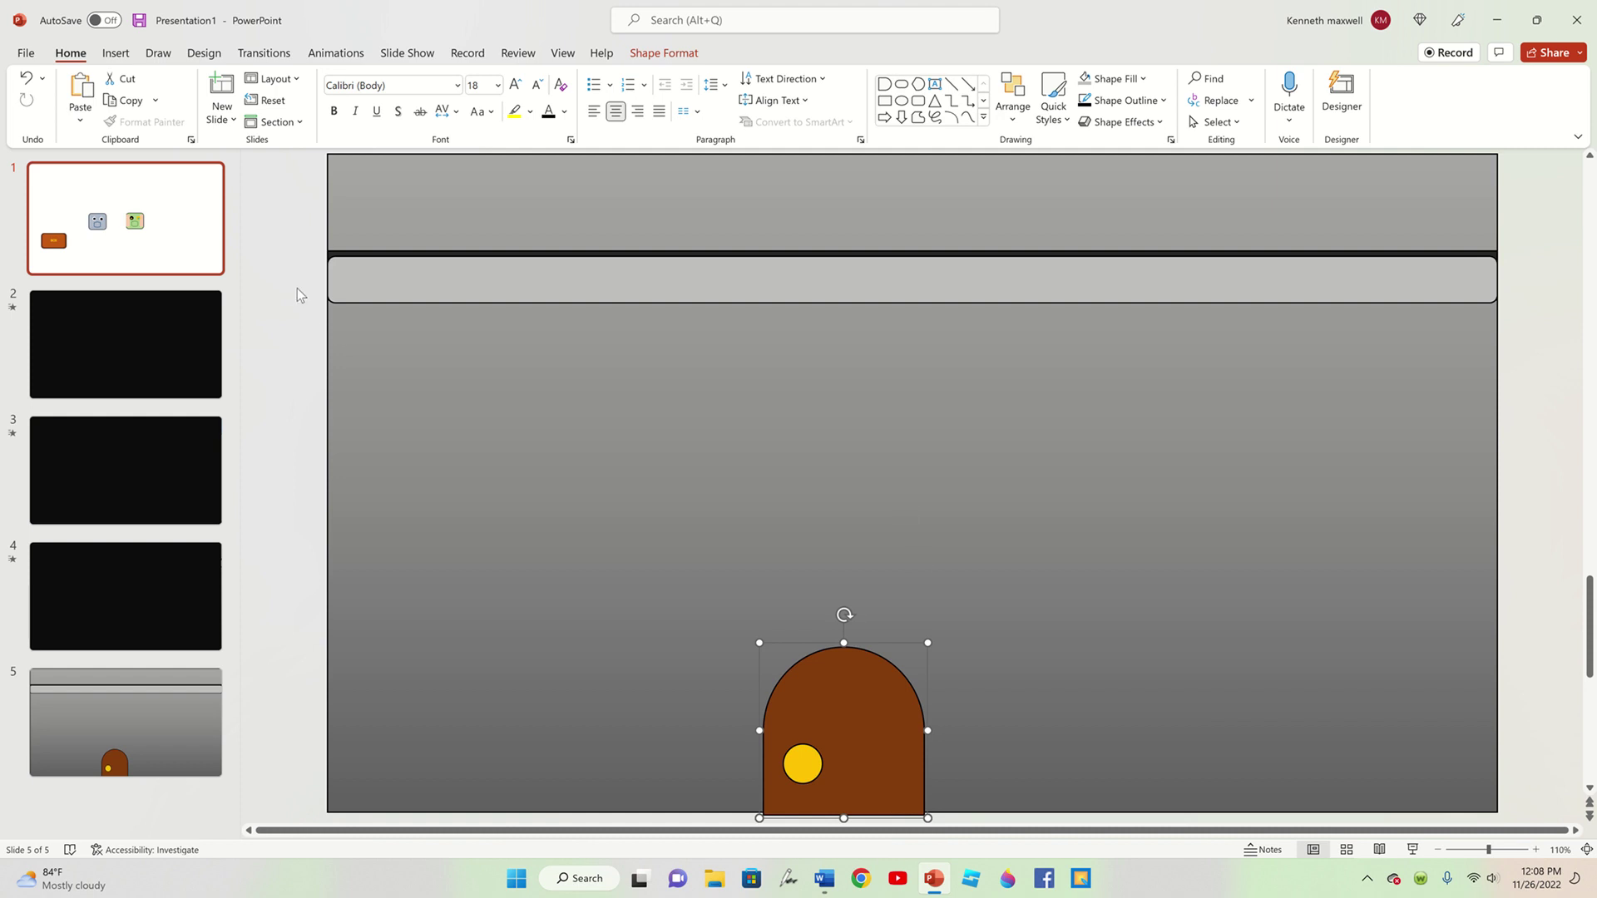
- Draw a dark grey rounded rectangle panel above the door
{"action": "left_click", "coordinate": [266, 246]}
{"action": "left_click", "coordinate": [116, 52]}
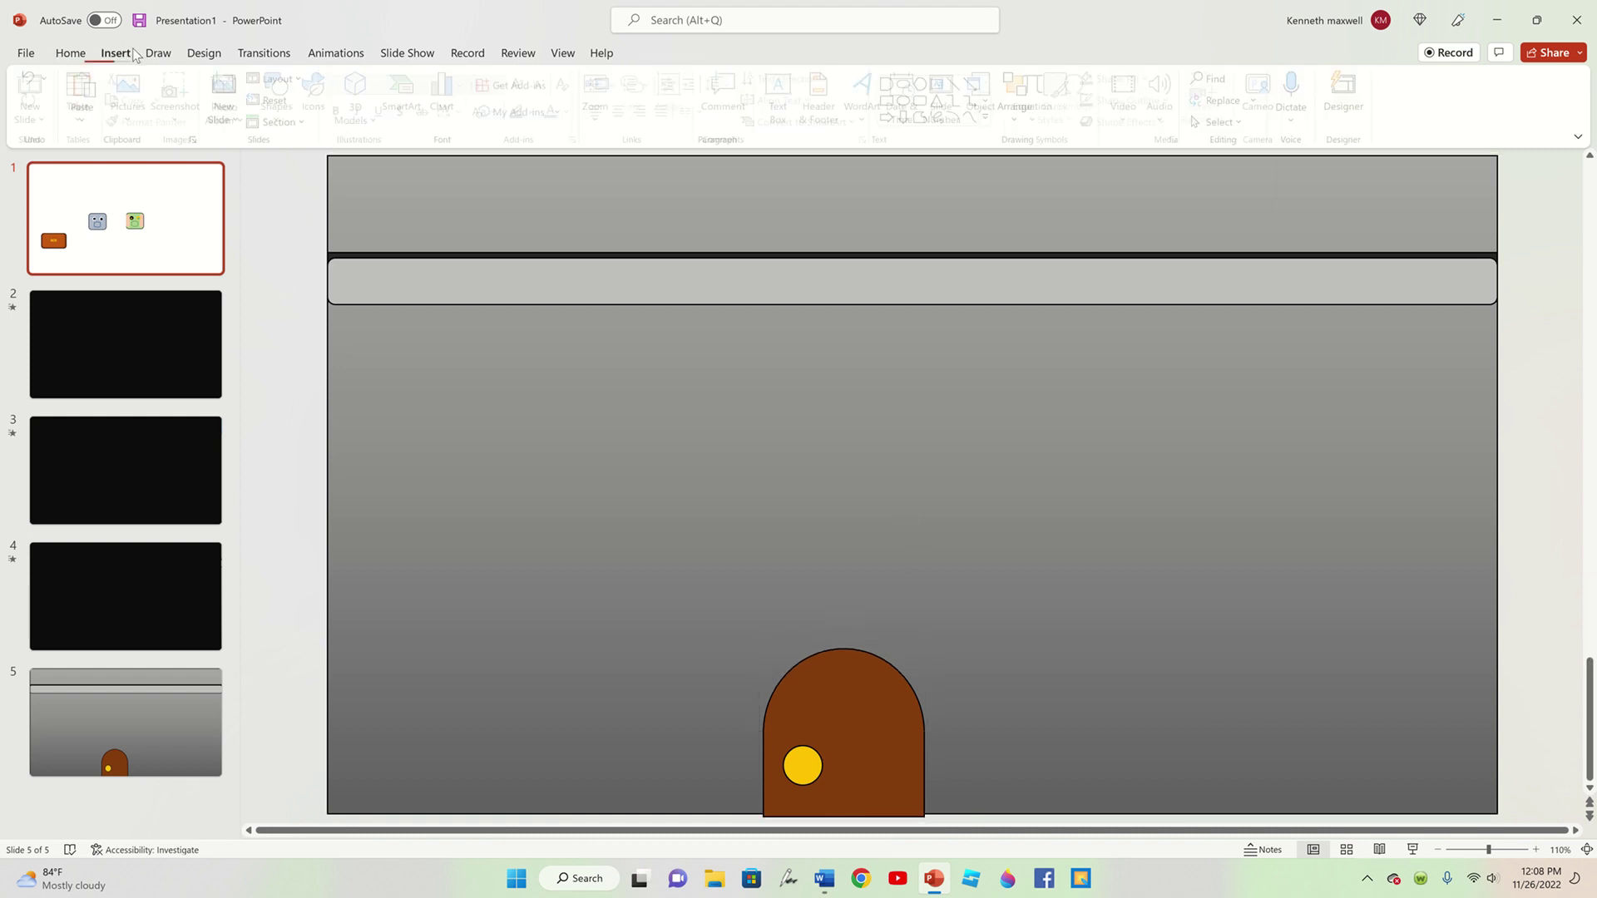
{"action": "left_click", "coordinate": [281, 98]}
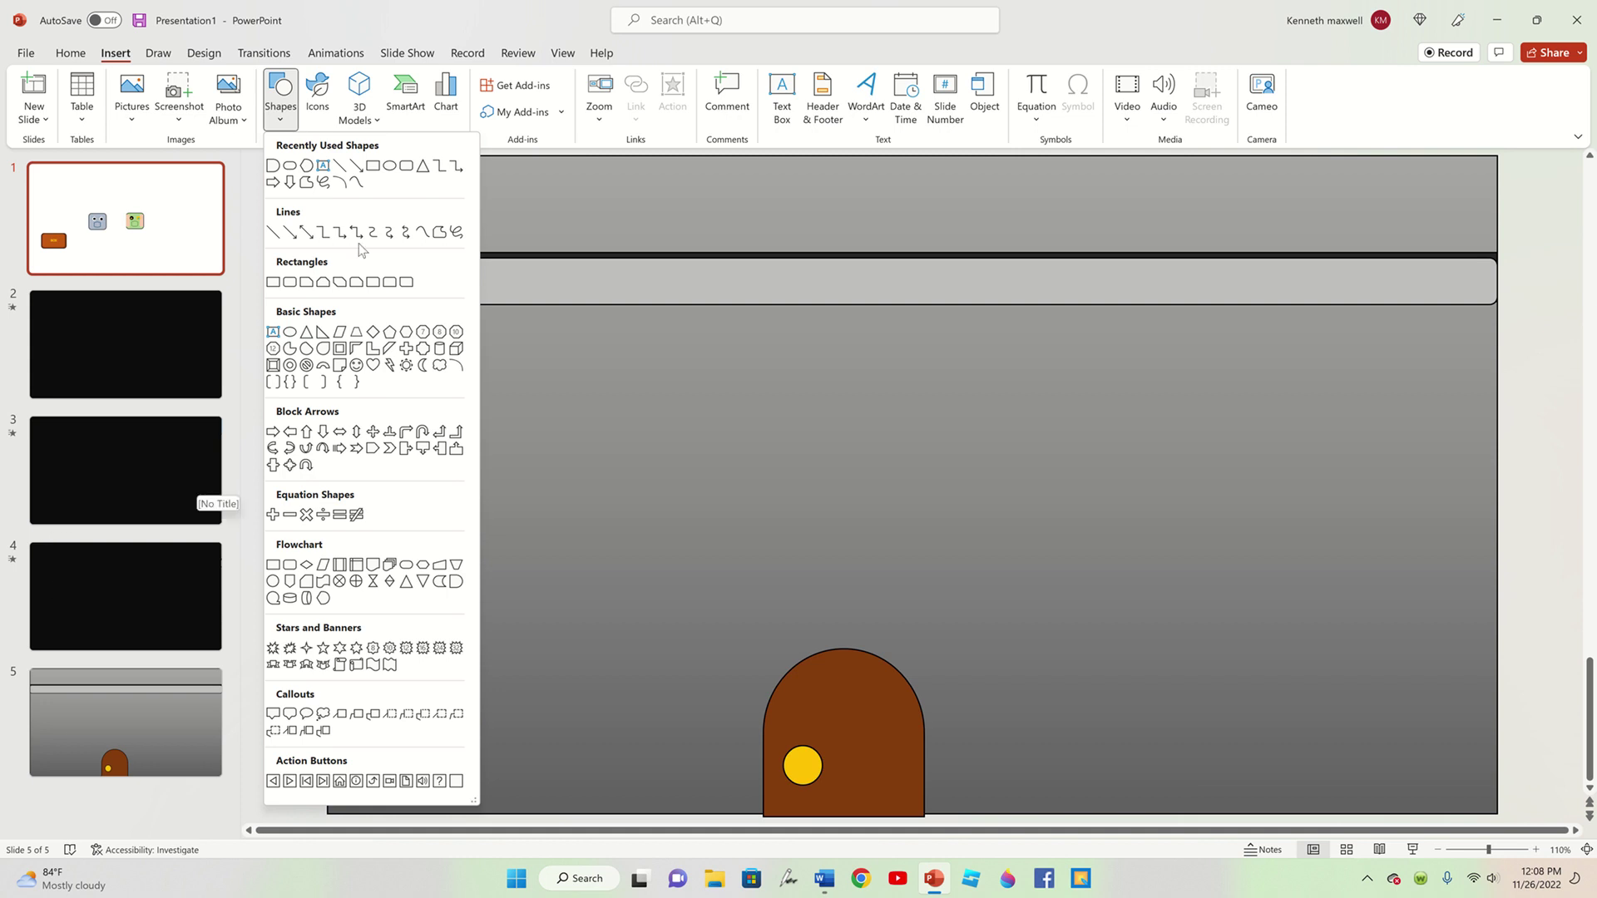
{"action": "left_click", "coordinate": [407, 168]}
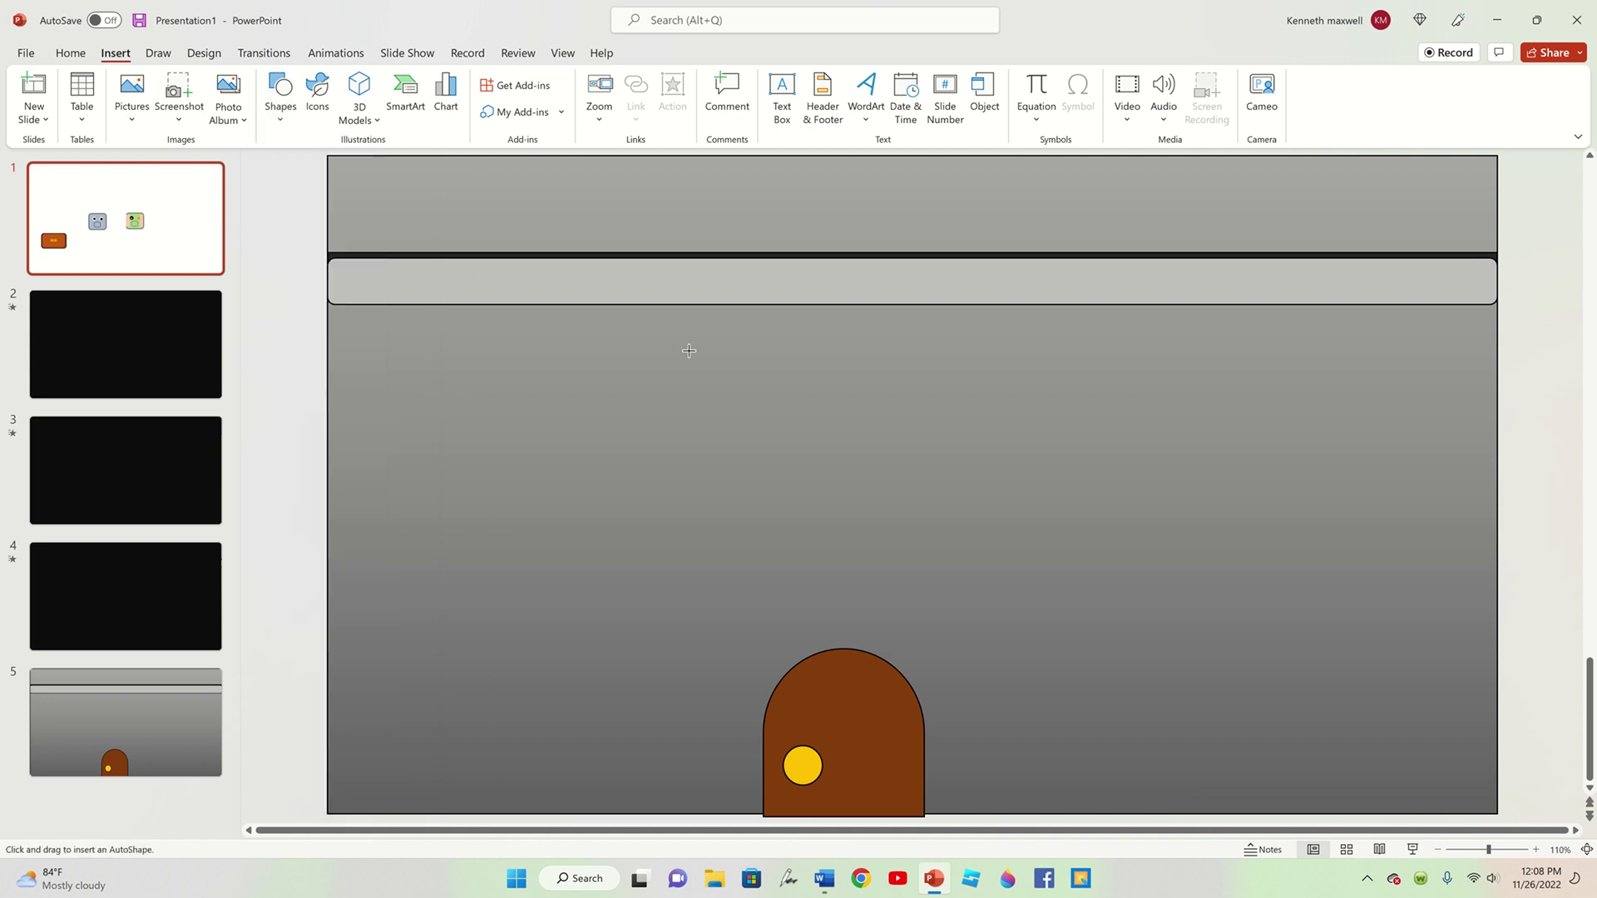
{"action": "left_click_drag", "start_coordinate": [809, 410], "coordinate": [1156, 612]}
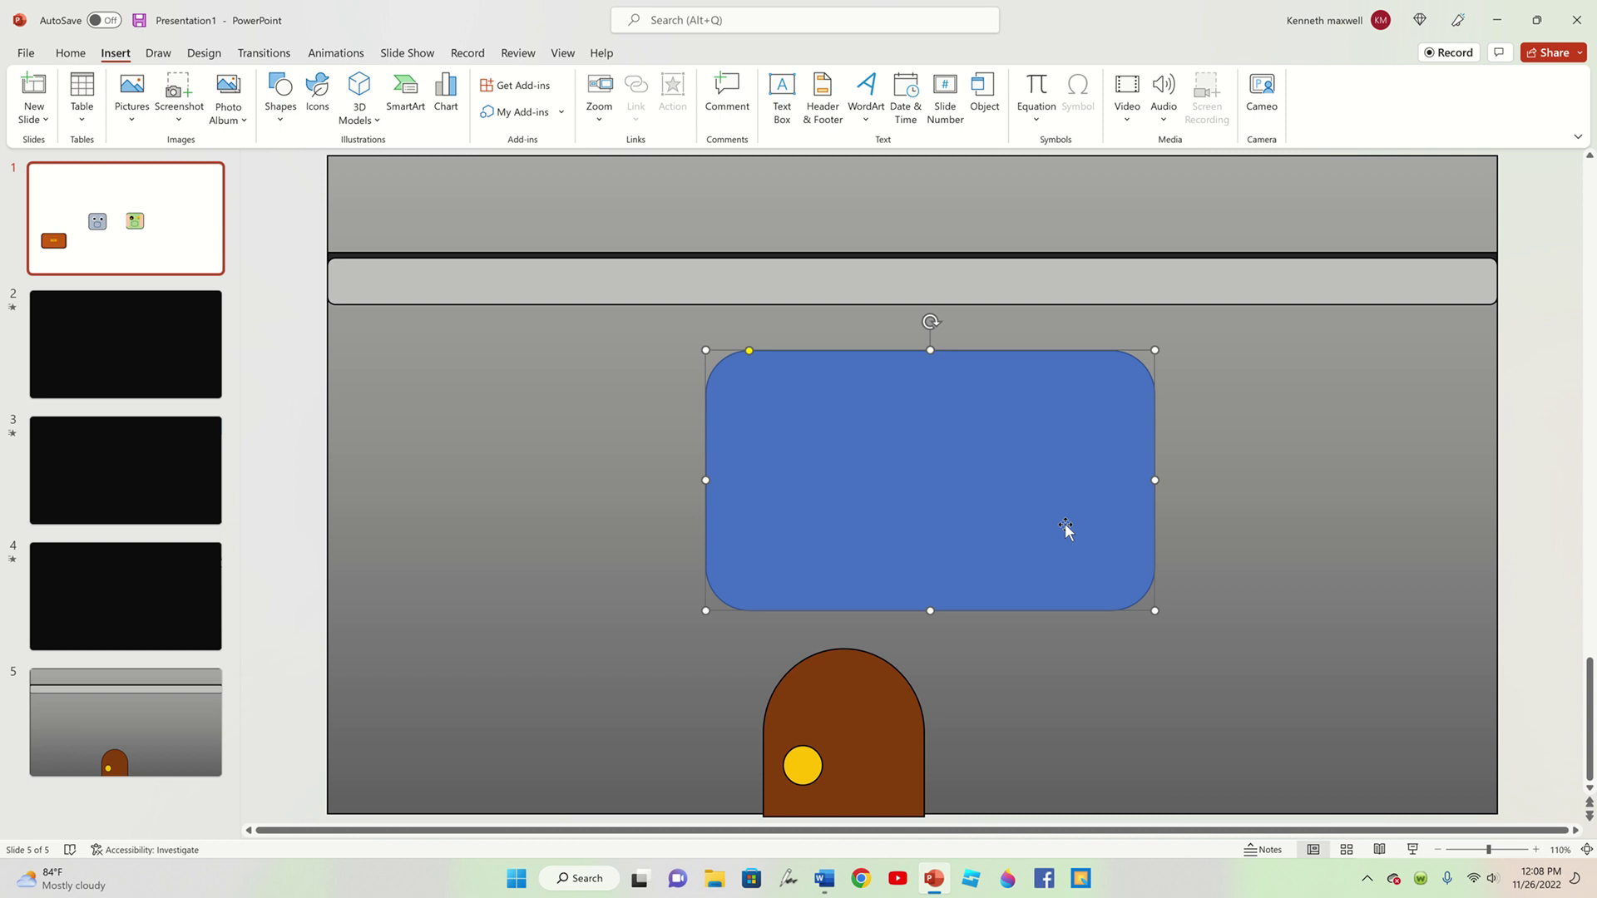
{"action": "left_click_drag", "start_coordinate": [1027, 504], "coordinate": [940, 475]}
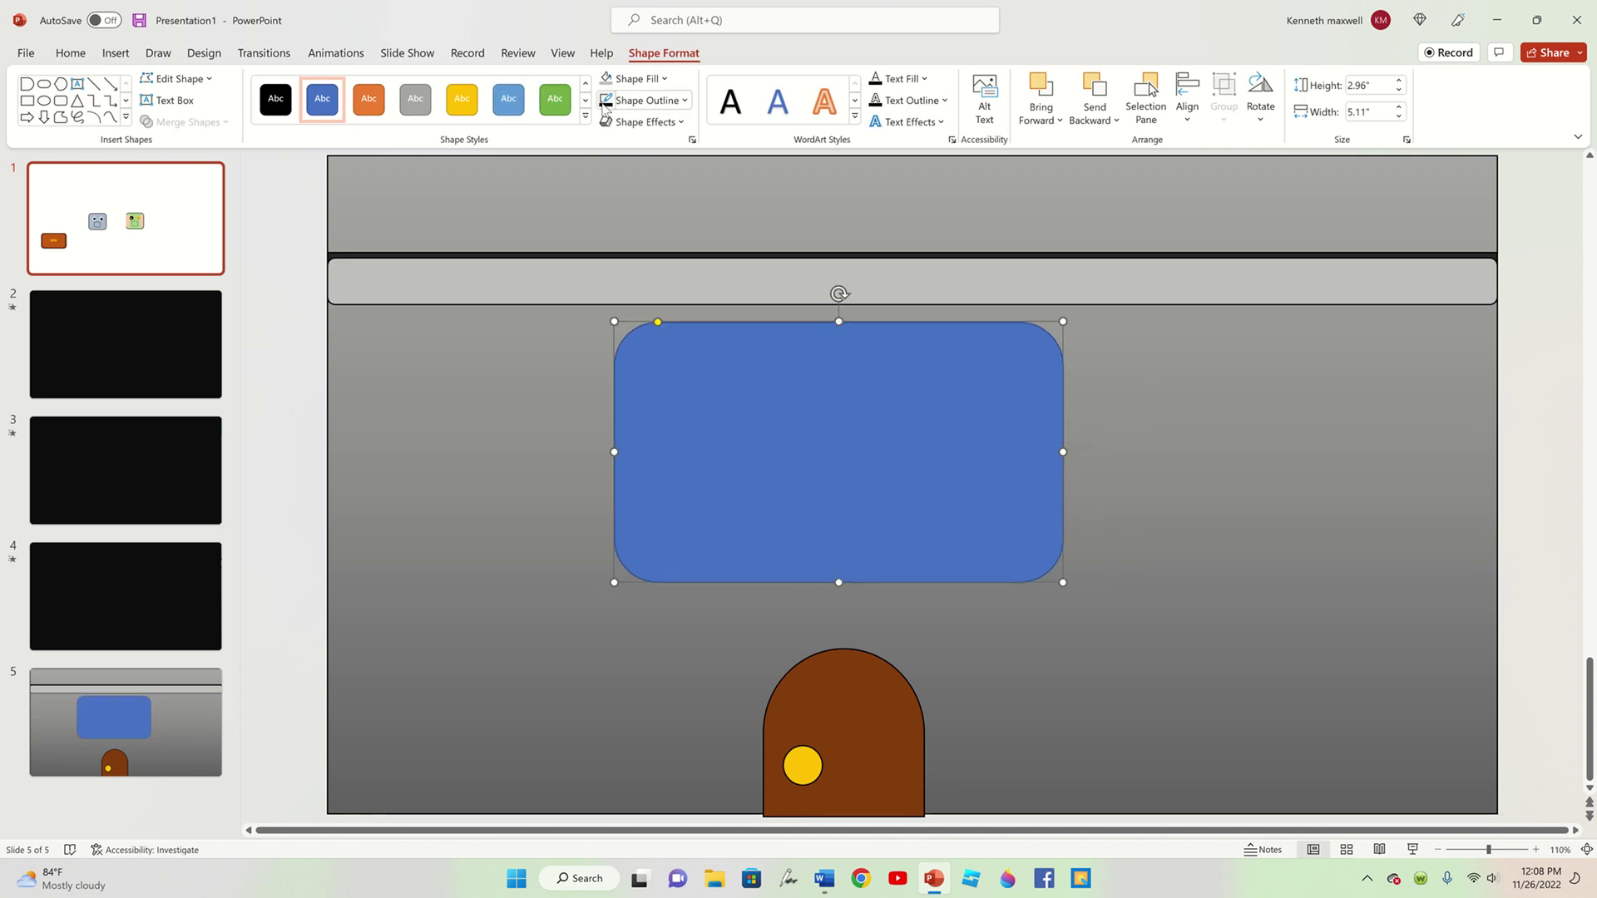
{"action": "left_click", "coordinate": [664, 79]}
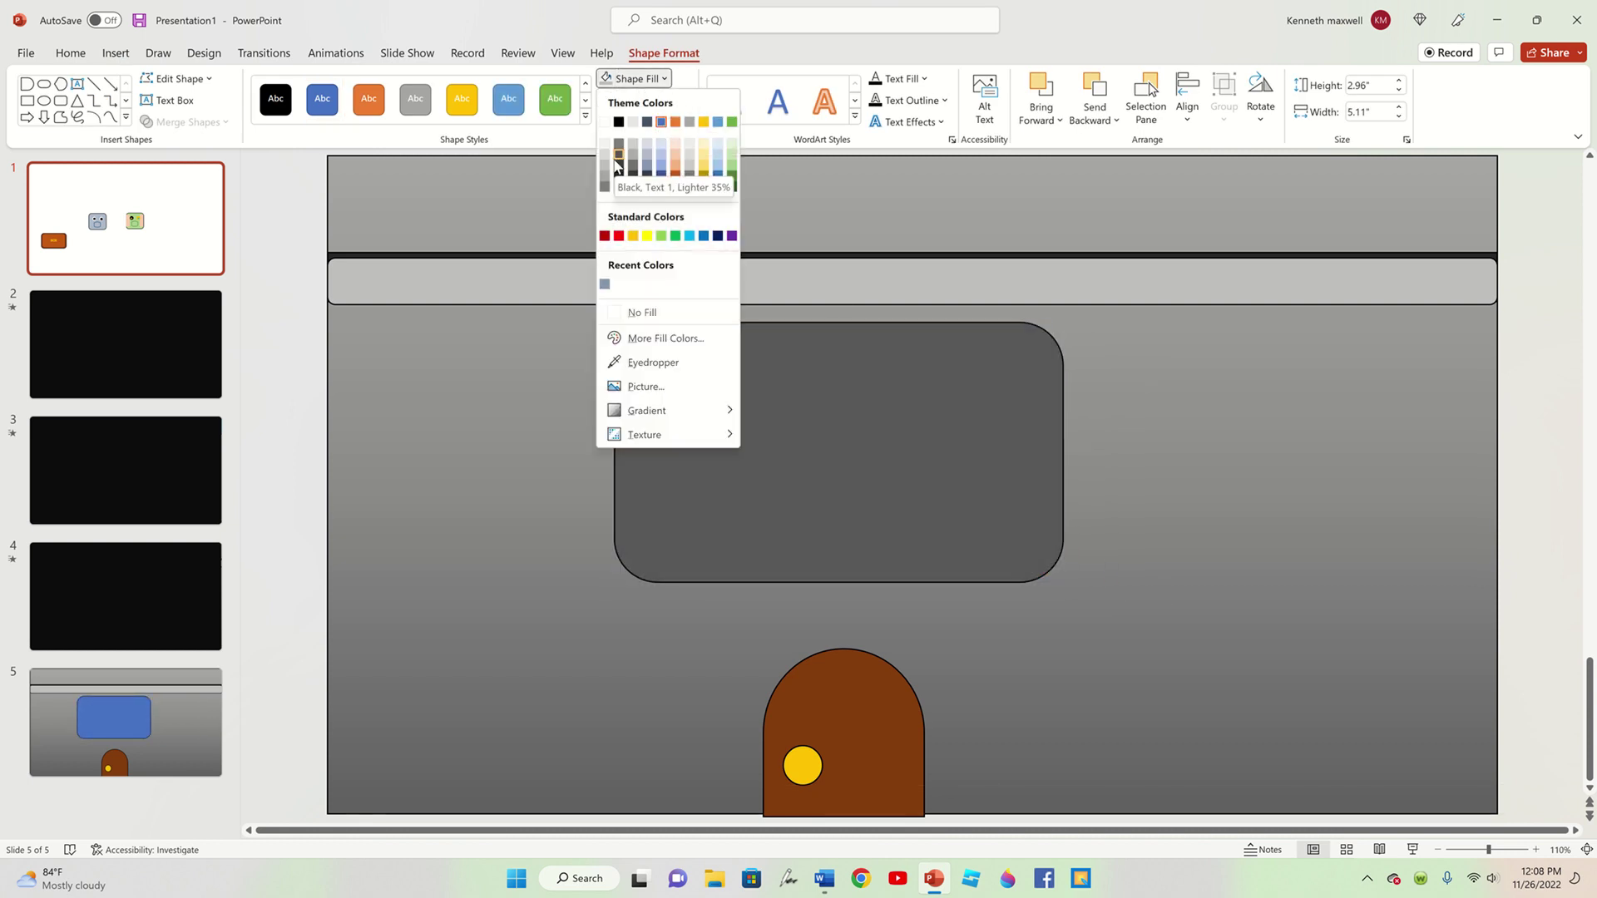
{"action": "left_click", "coordinate": [617, 155]}
{"action": "left_click_drag", "start_coordinate": [919, 446], "coordinate": [940, 447]}
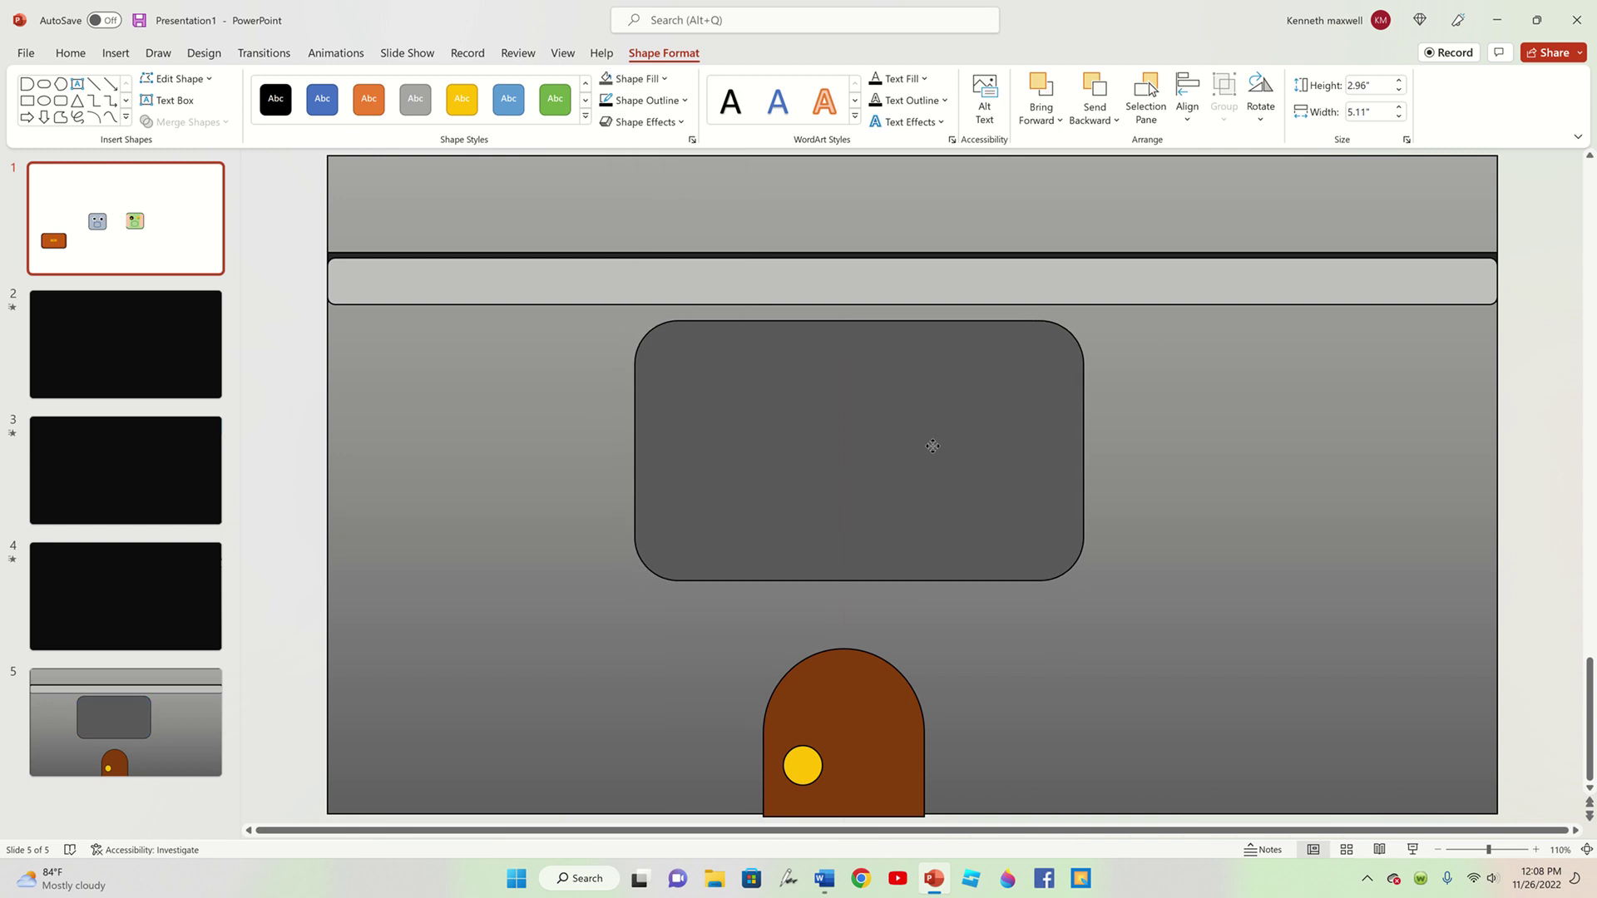
- Draw a grey-filled rectangle inset inside the dark grey panel
{"action": "left_click", "coordinate": [116, 52]}
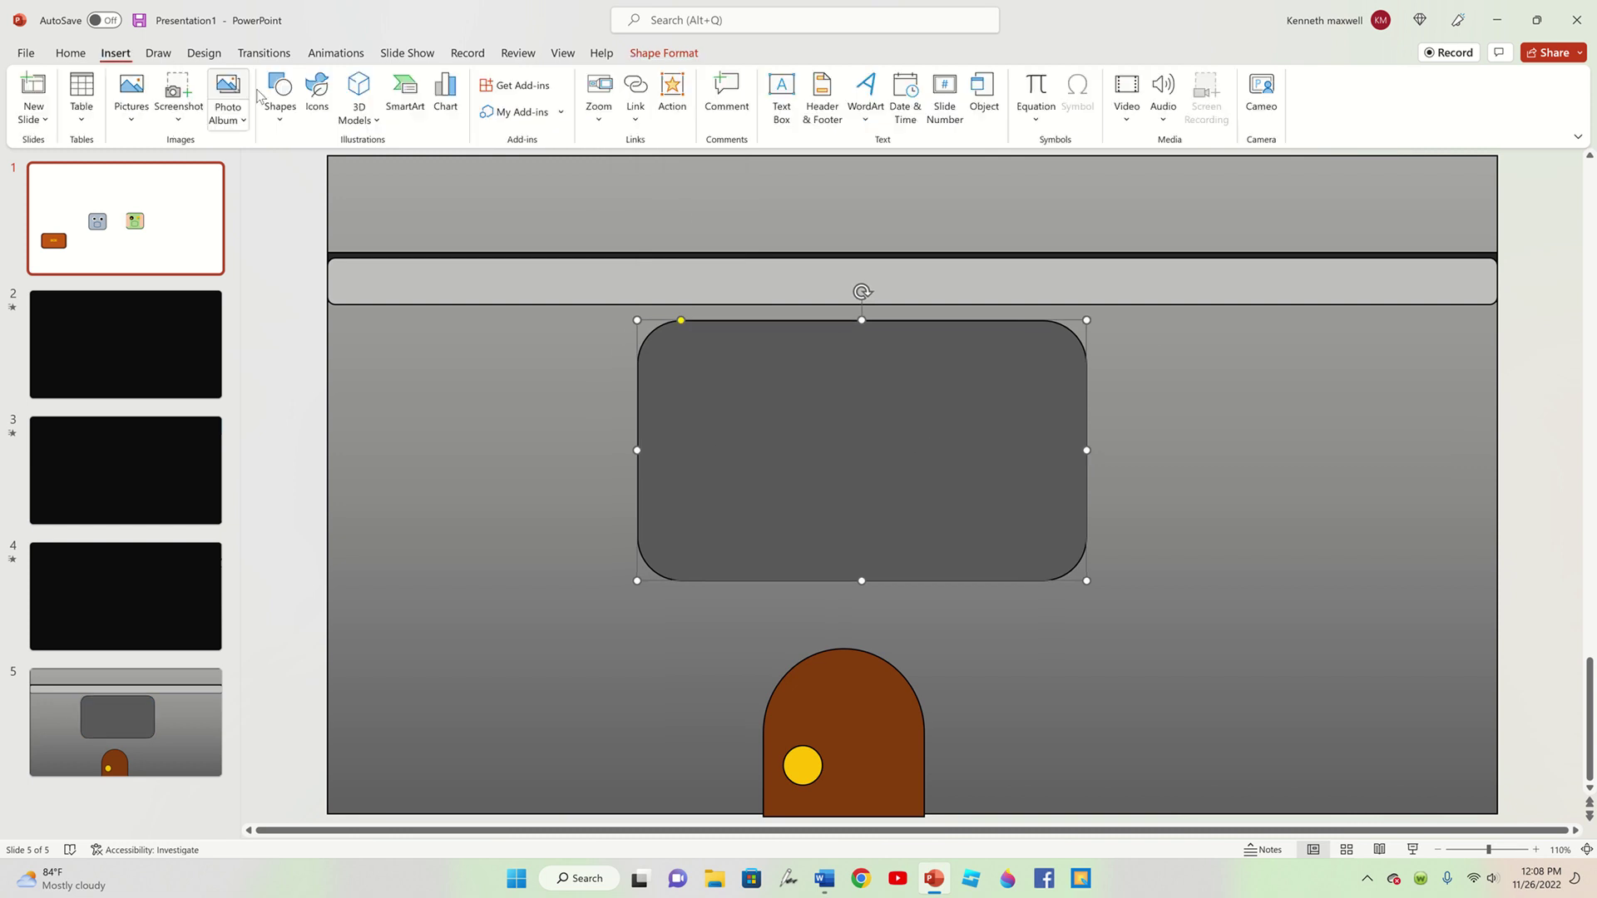
{"action": "left_click", "coordinate": [281, 99]}
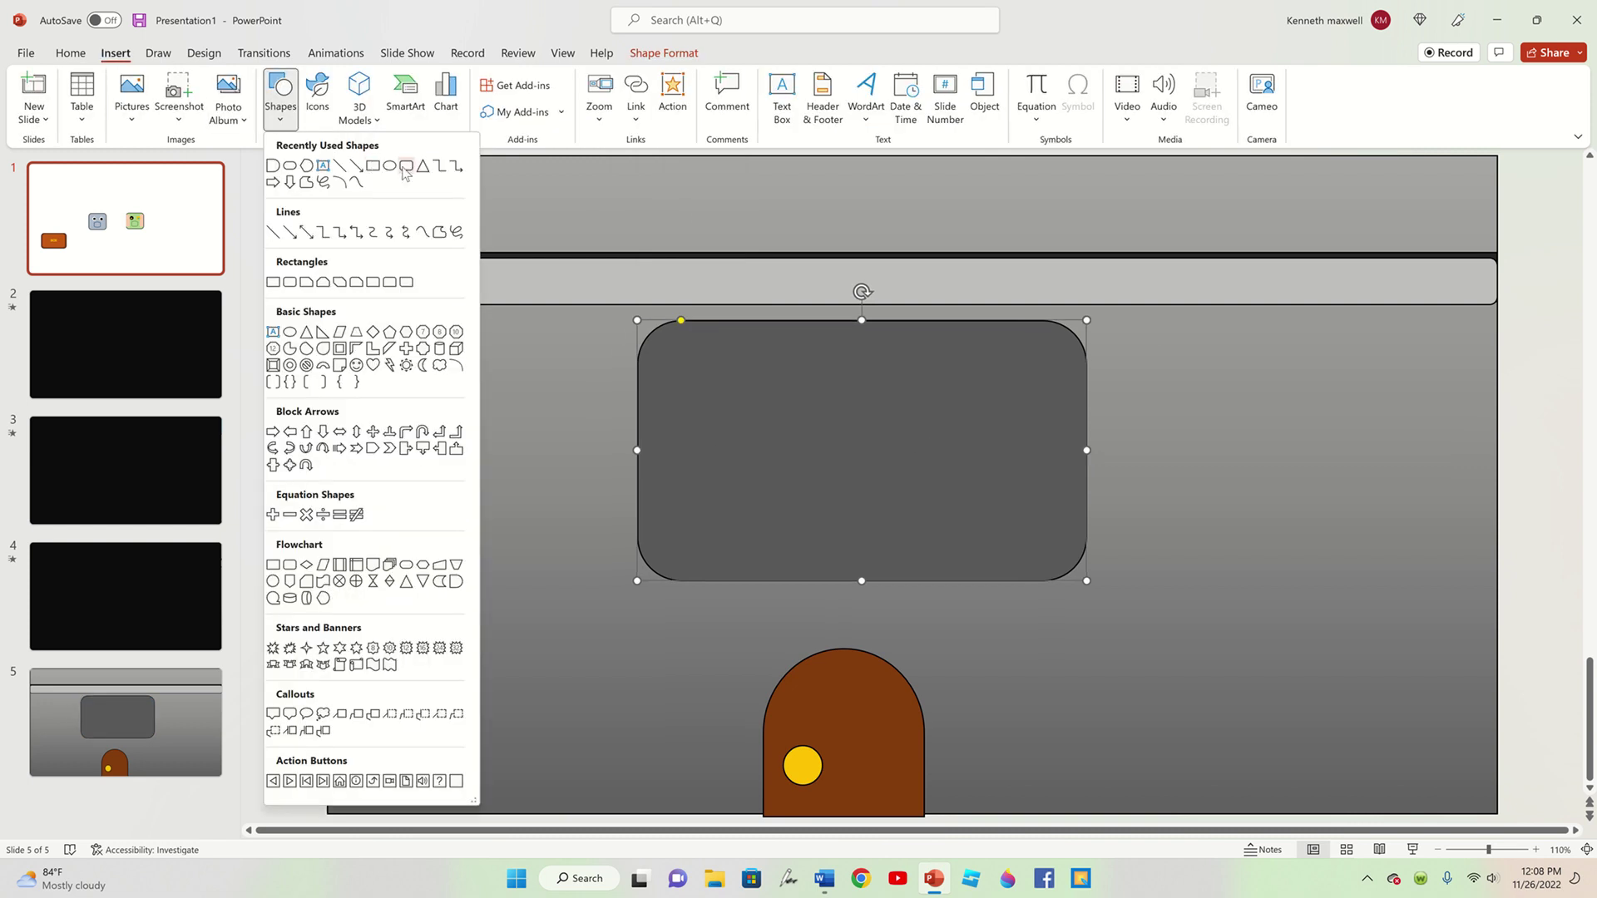
{"action": "left_click", "coordinate": [375, 166]}
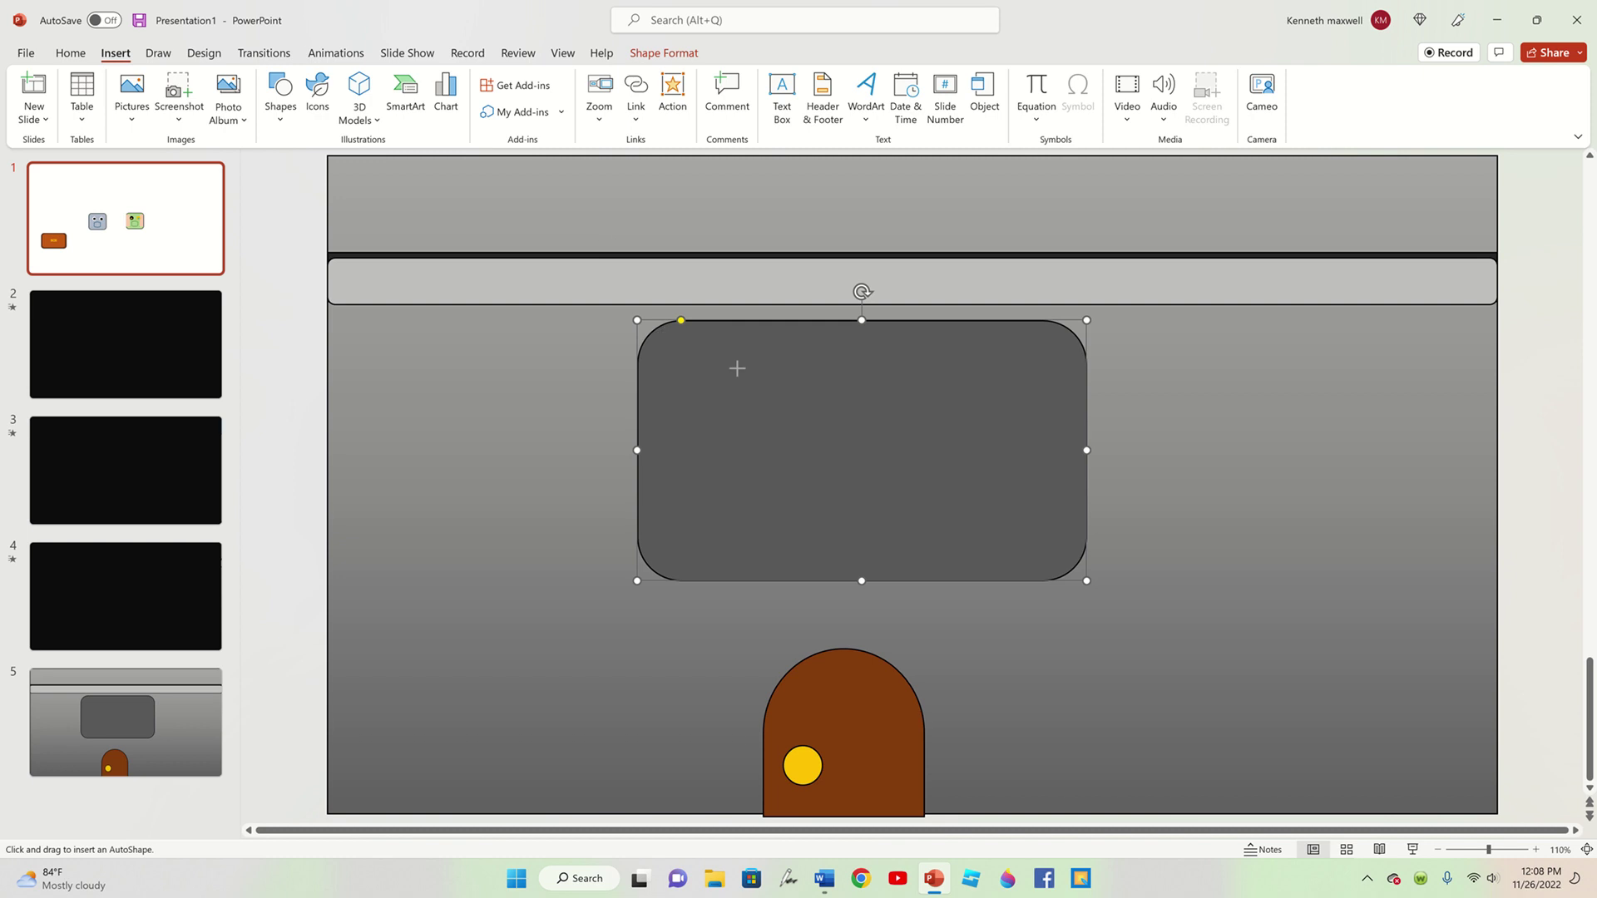
{"action": "mouse_move", "coordinate": [663, 334]}
{"action": "left_mouse_down"}
{"action": "mouse_move", "coordinate": [817, 401]}
{"action": "mouse_move", "coordinate": [1062, 566]}
{"action": "left_mouse_up"}
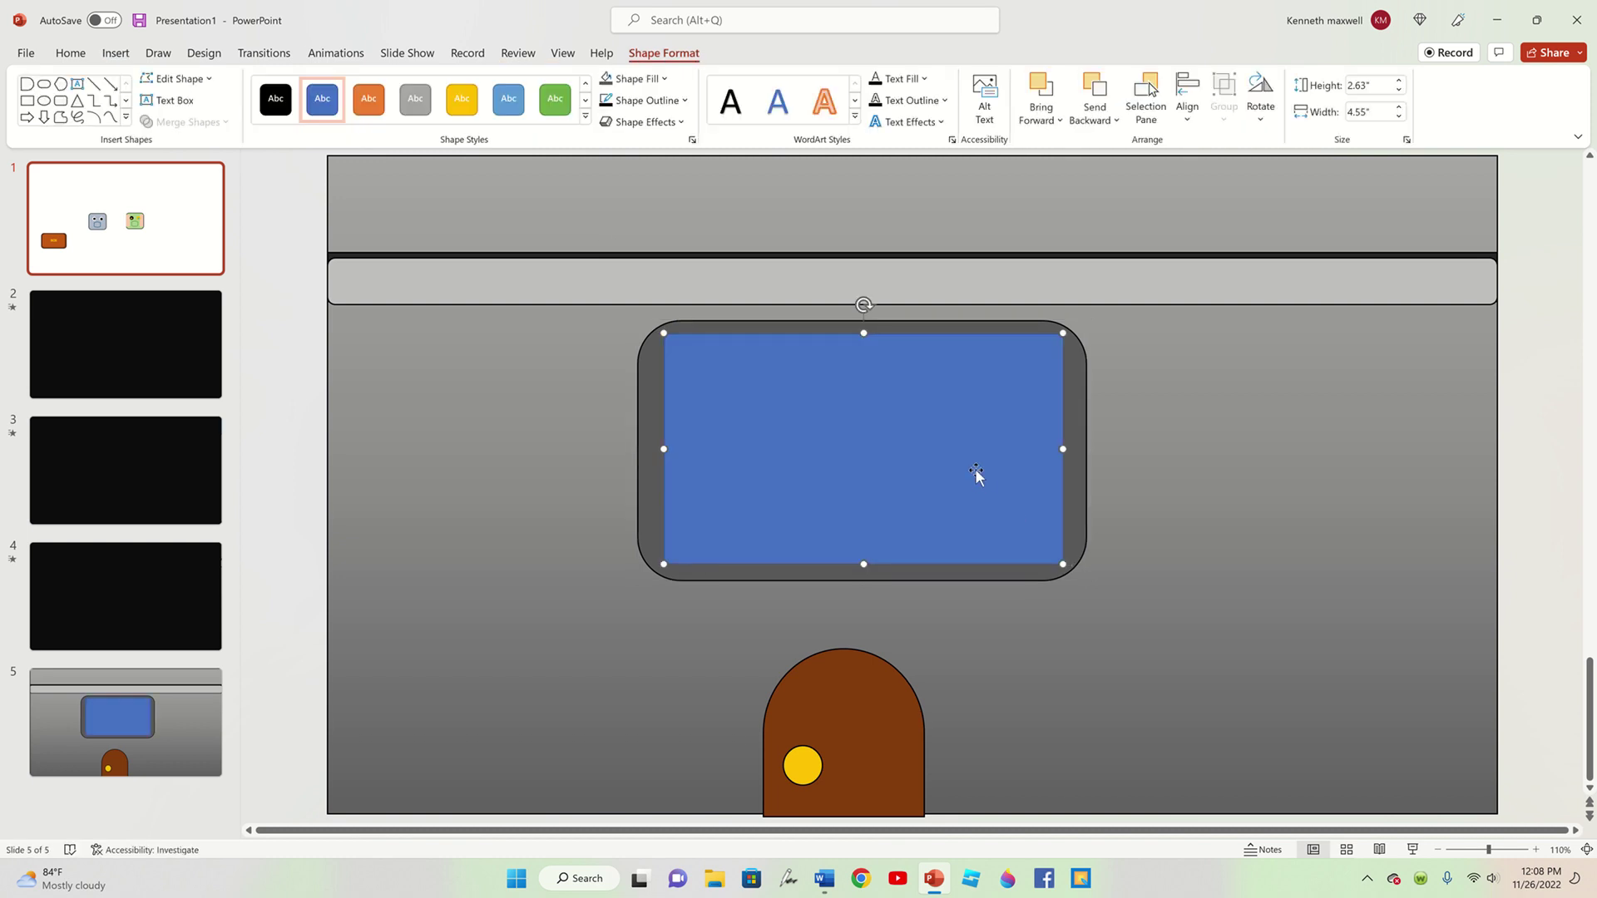
{"action": "left_click", "coordinate": [635, 78]}
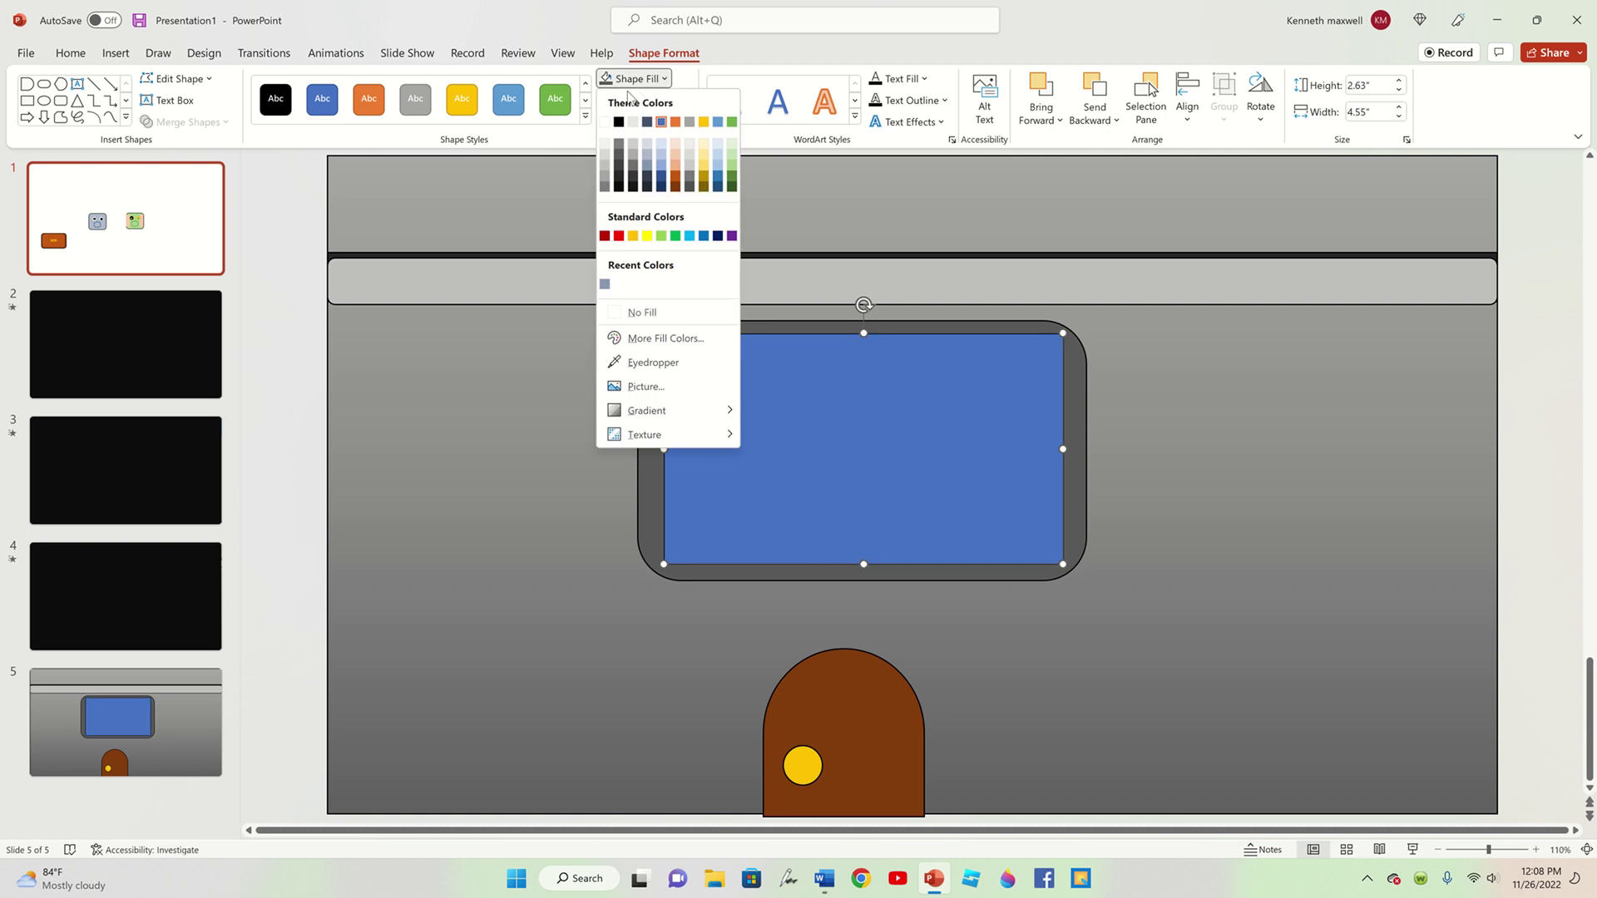
{"action": "left_click", "coordinate": [635, 166]}
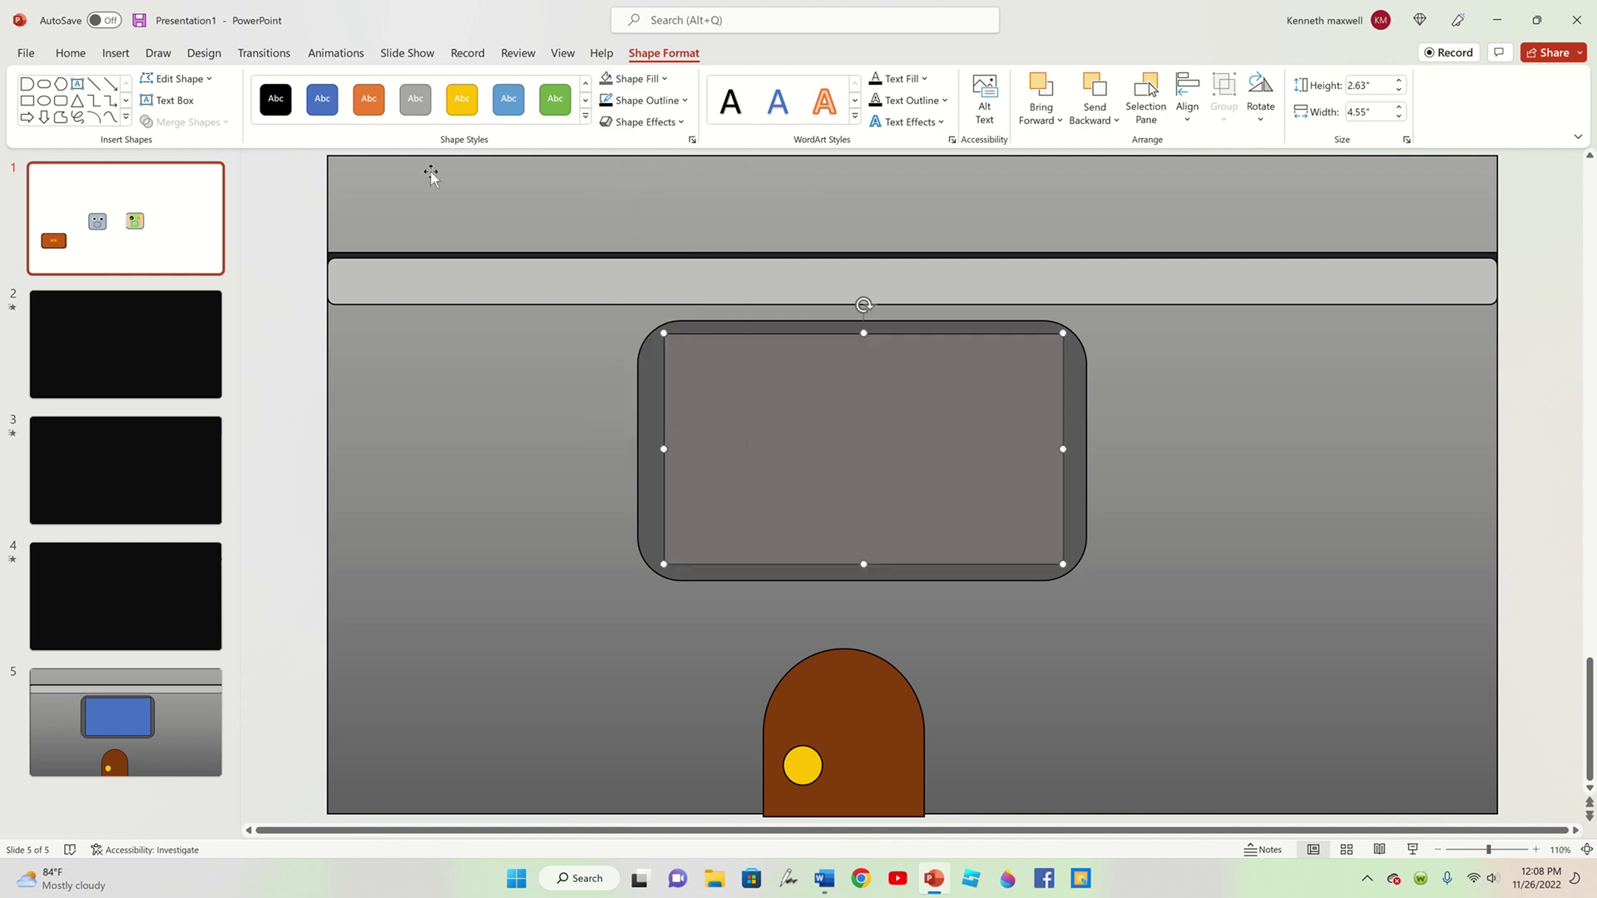
{"action": "left_click", "coordinate": [293, 179]}
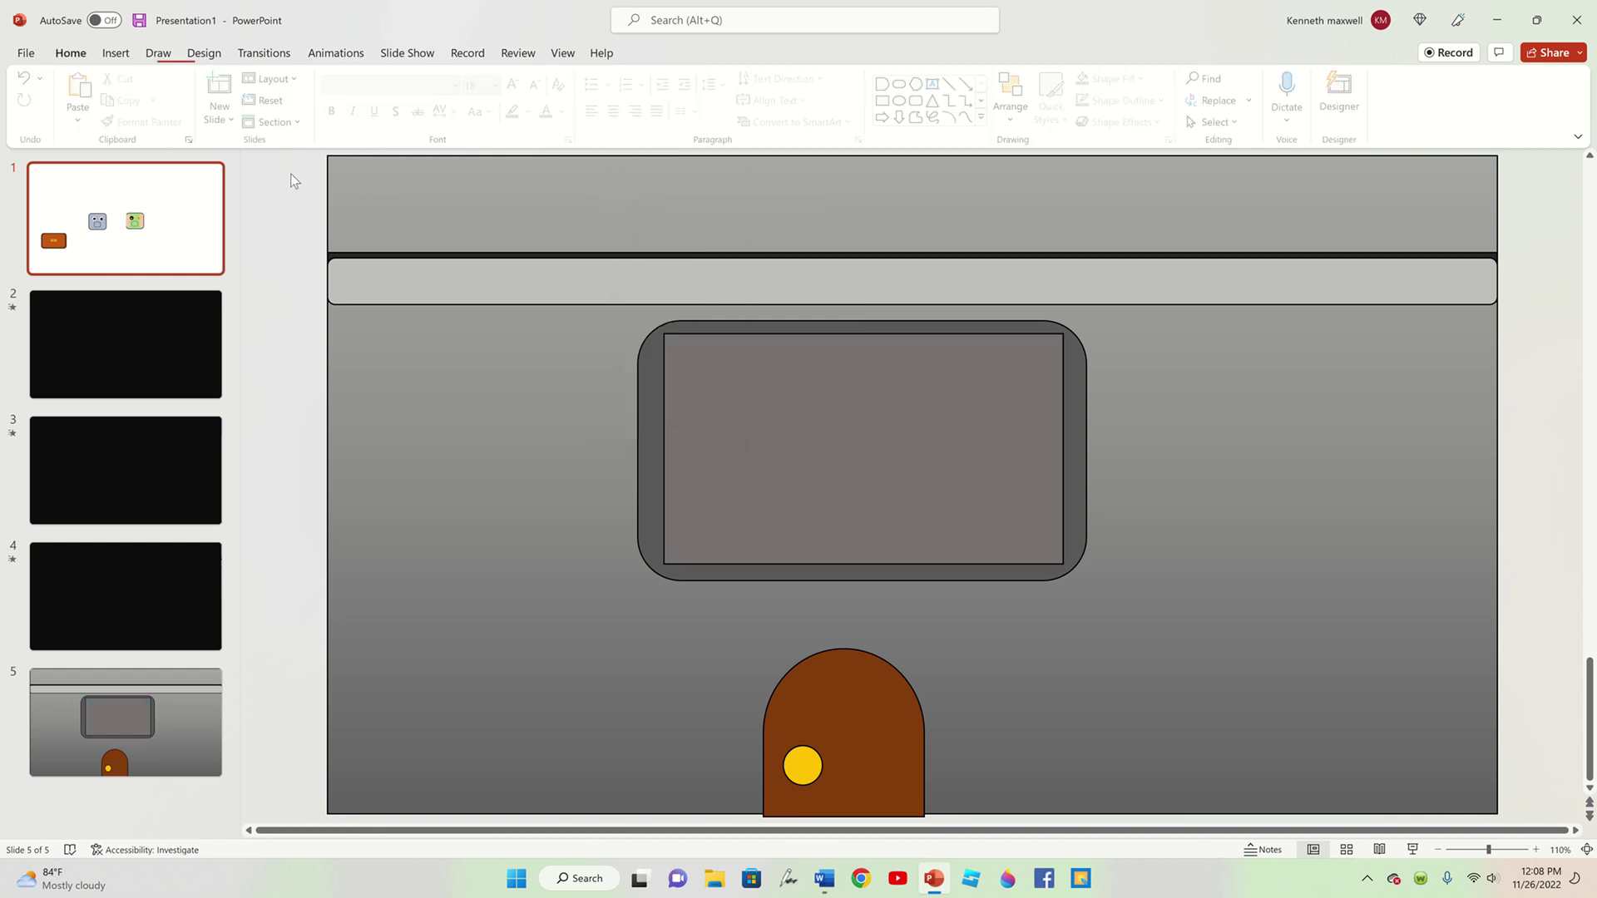
- Return to slide 1
{"action": "left_click", "coordinate": [117, 53]}
{"action": "left_click", "coordinate": [270, 96]}
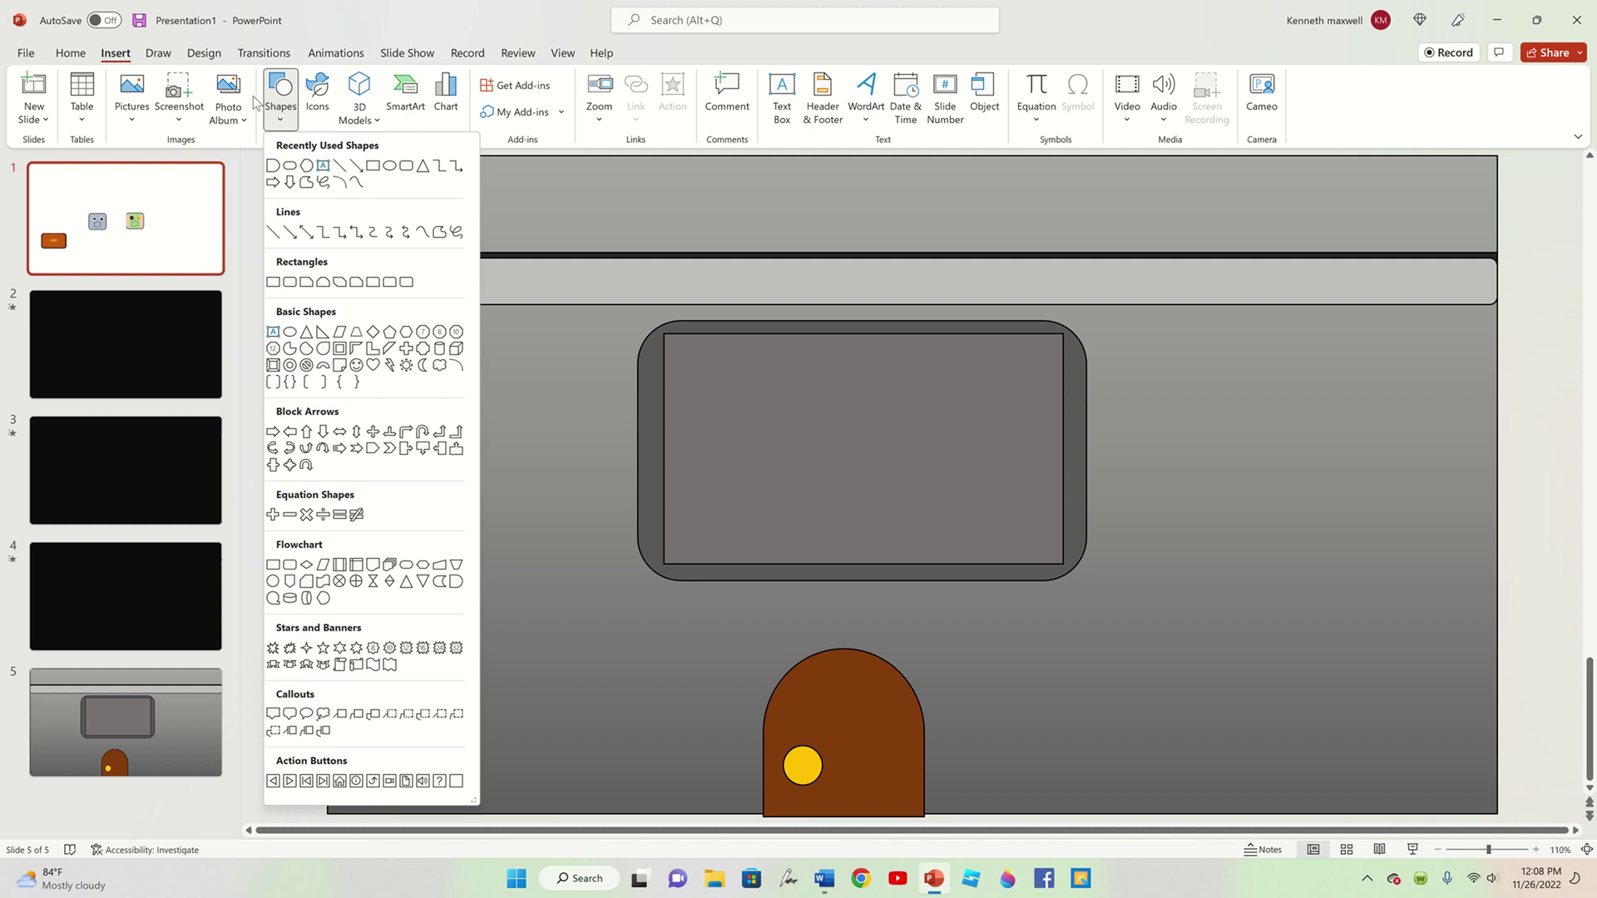
{"action": "left_click", "coordinate": [133, 221]}
{"action": "left_click", "coordinate": [133, 220]}
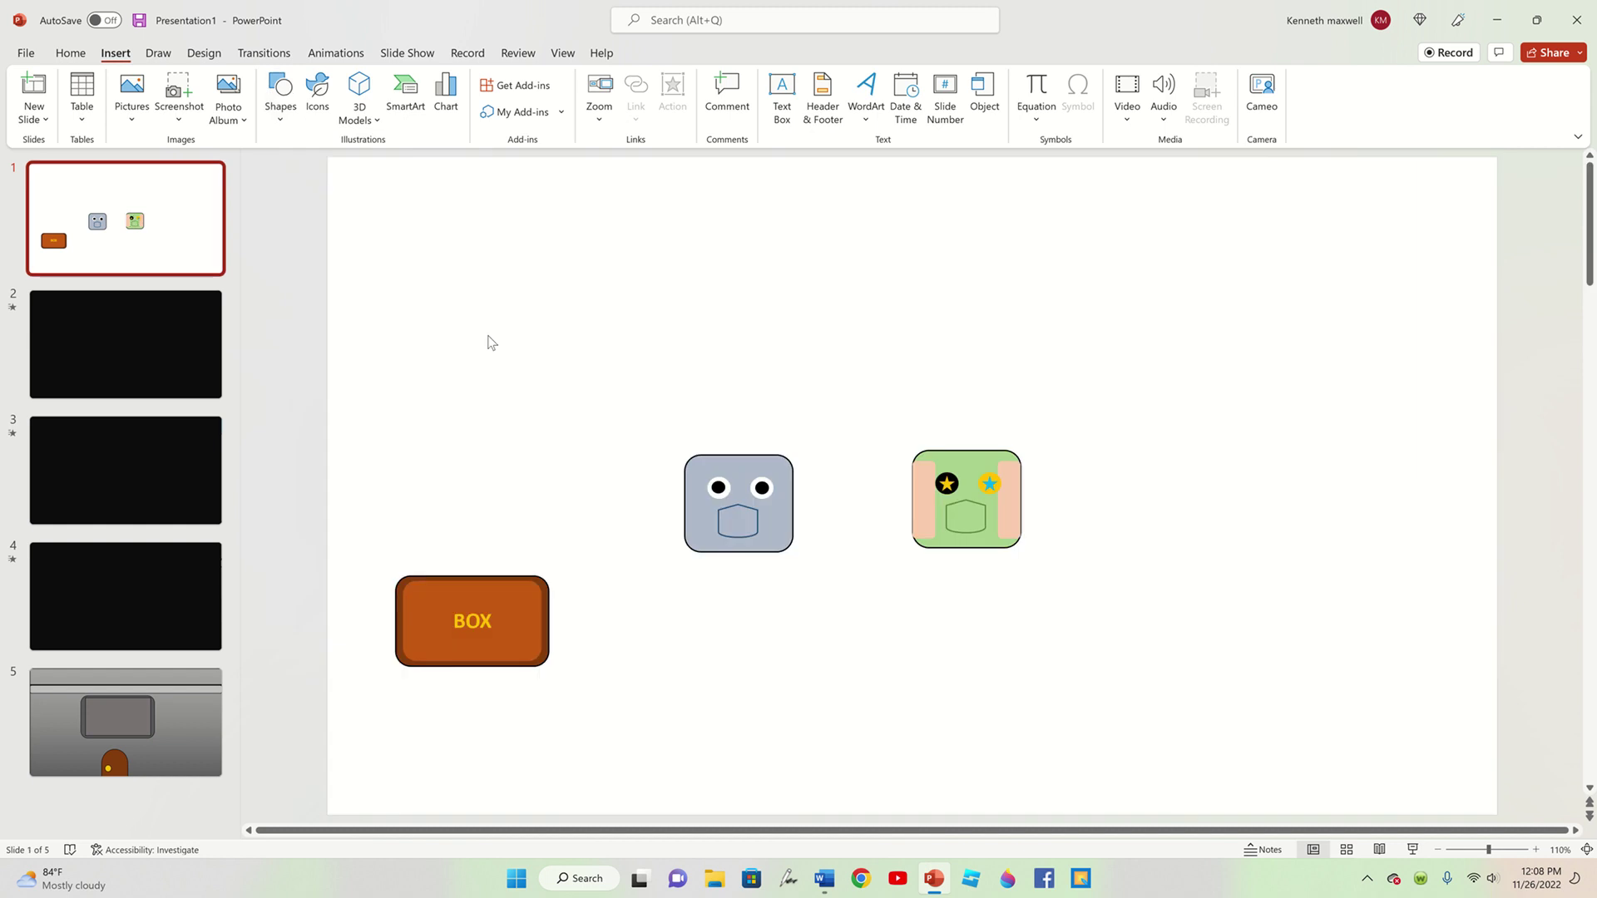
- Duplicate the grey robot face, place the copy lower right and move the green face up
{"action": "left_click", "coordinate": [765, 497]}
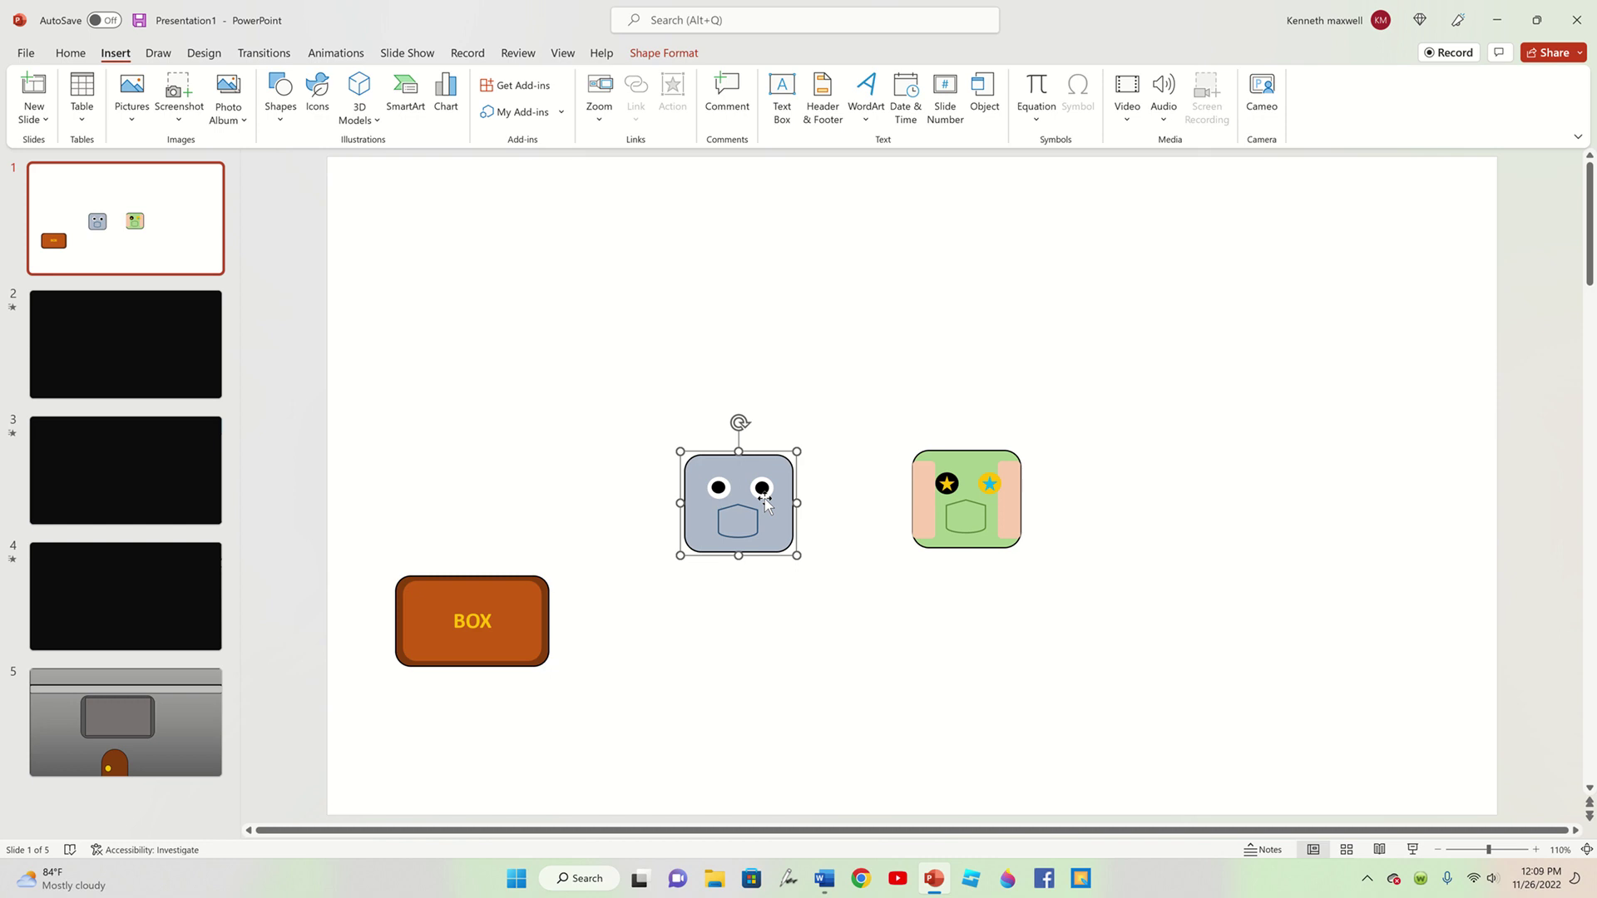
{"action": "key", "text": "ctrl+d"}
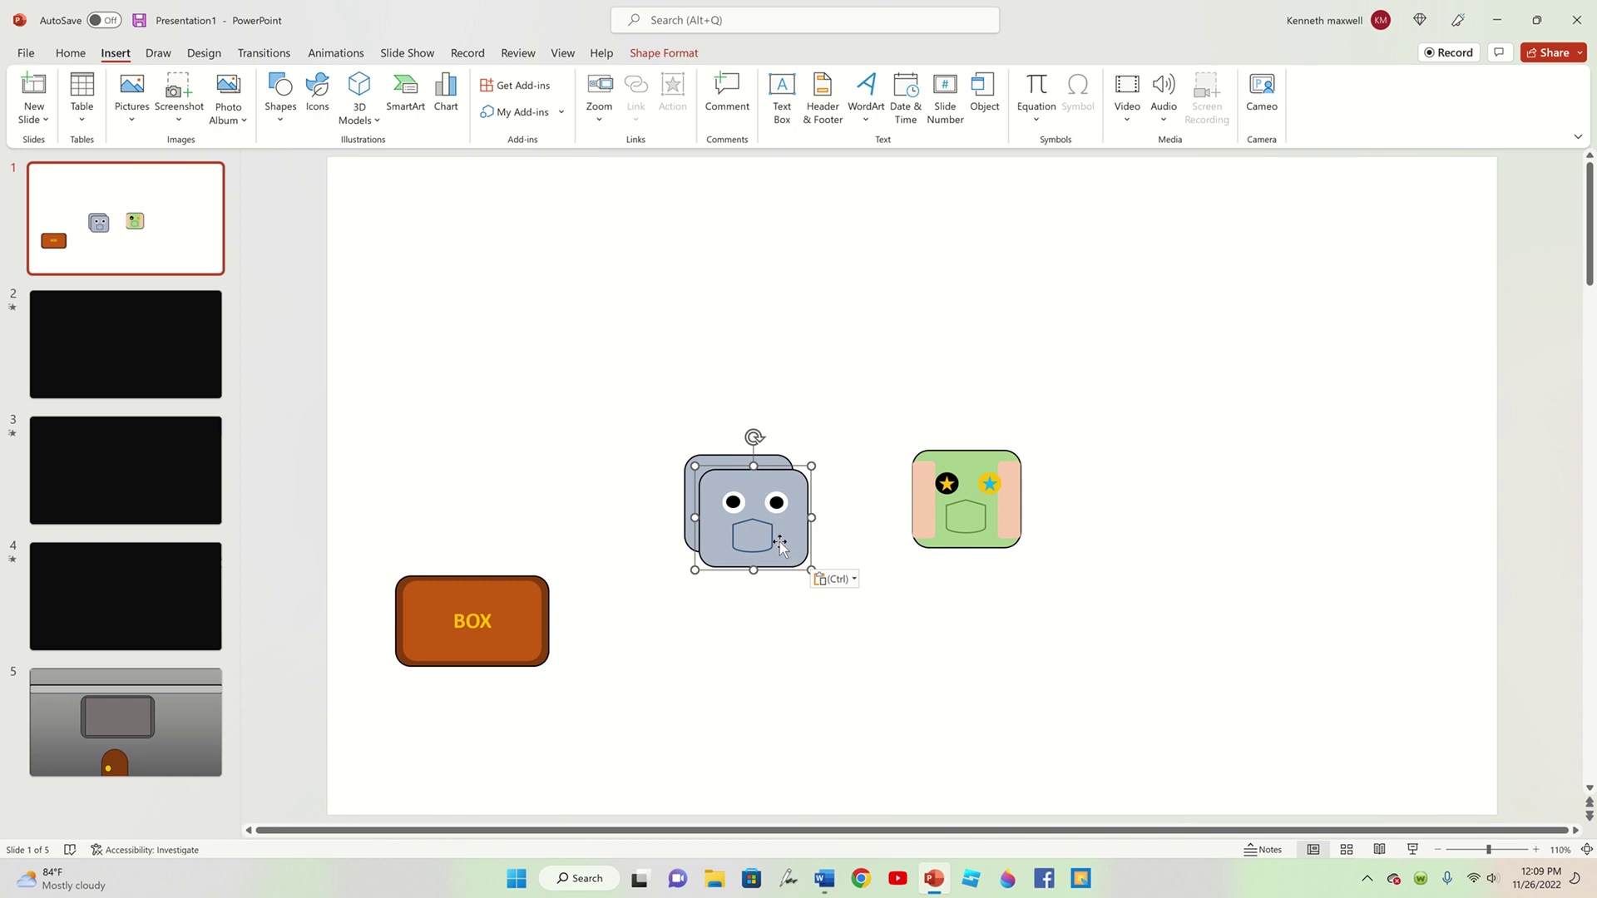
{"action": "left_click_drag", "start_coordinate": [780, 545], "coordinate": [1178, 669]}
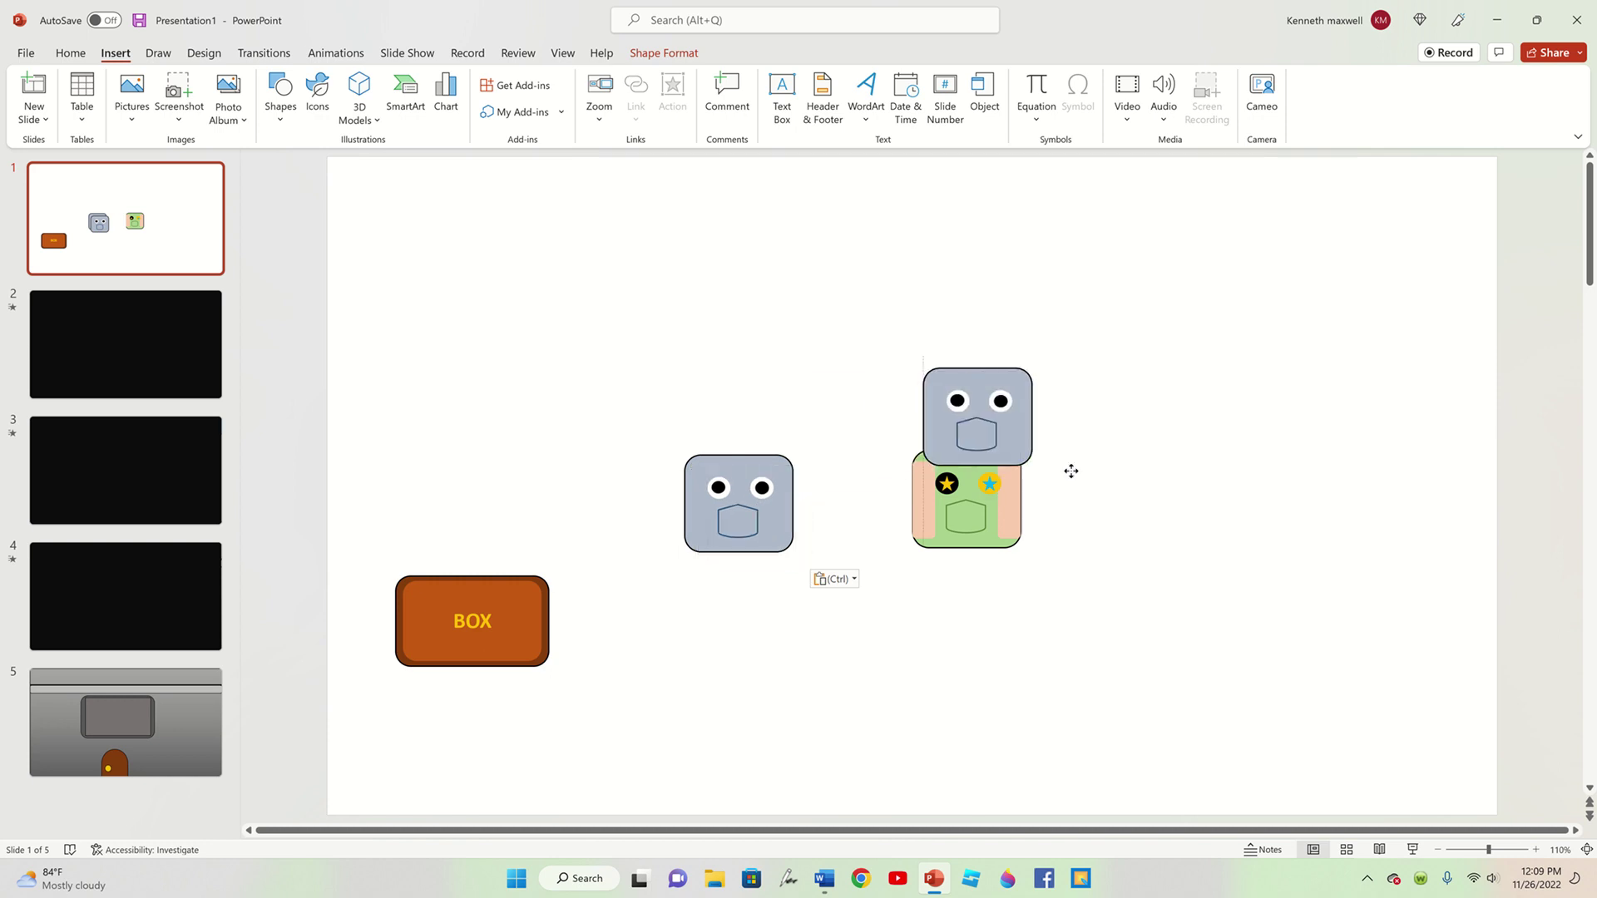
{"action": "left_click_drag", "start_coordinate": [994, 509], "coordinate": [825, 350]}
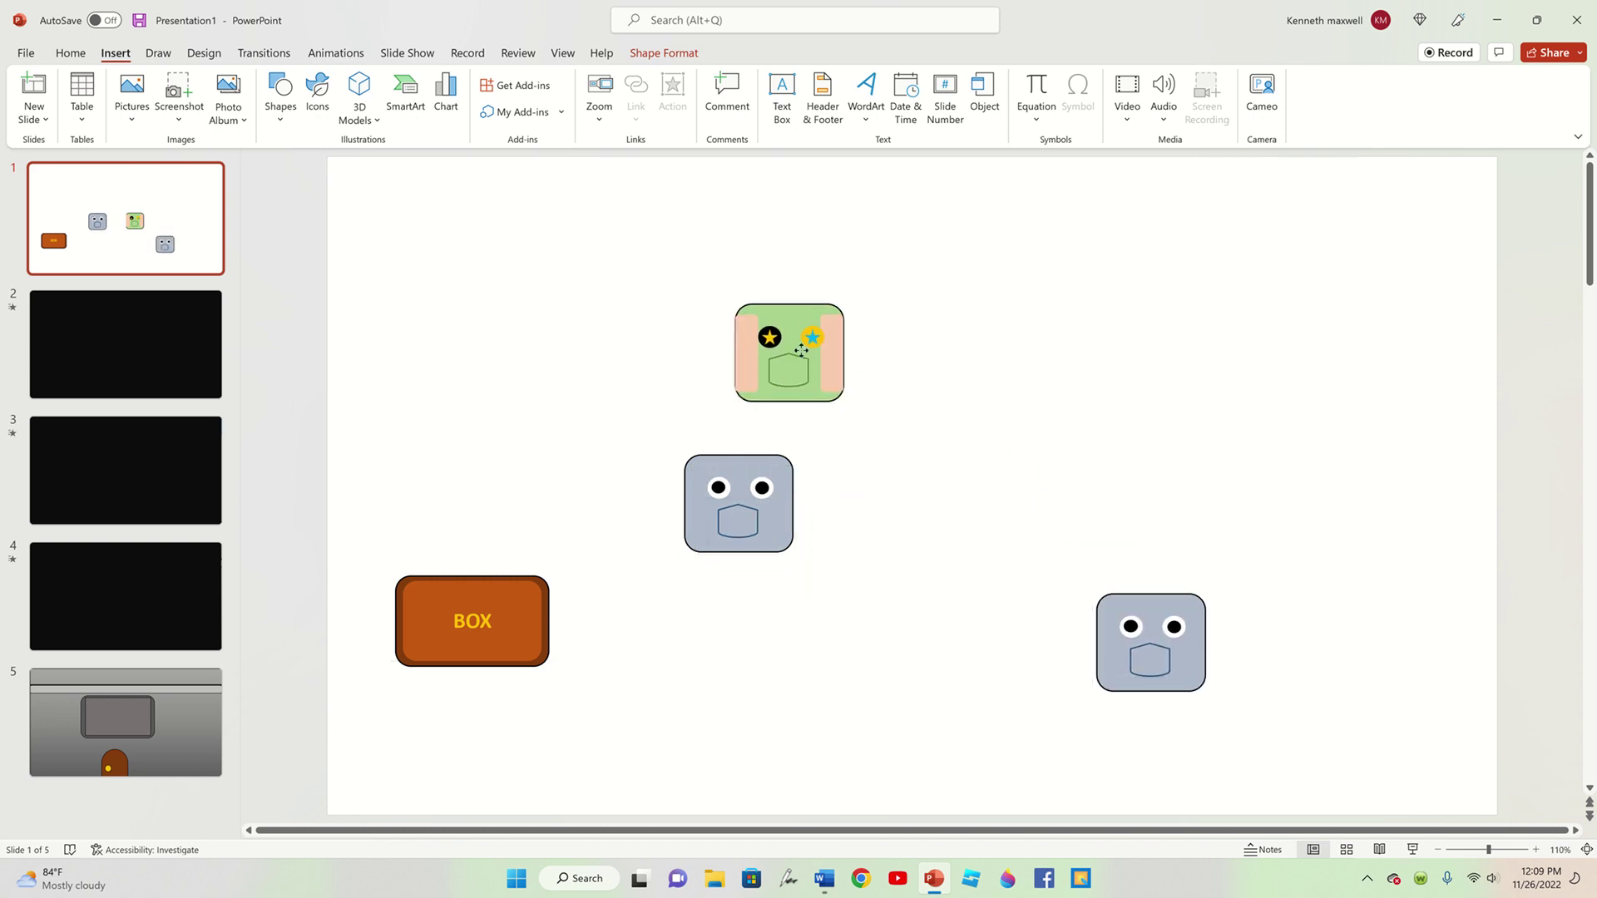
{"action": "left_click_drag", "start_coordinate": [1205, 646], "coordinate": [1179, 648]}
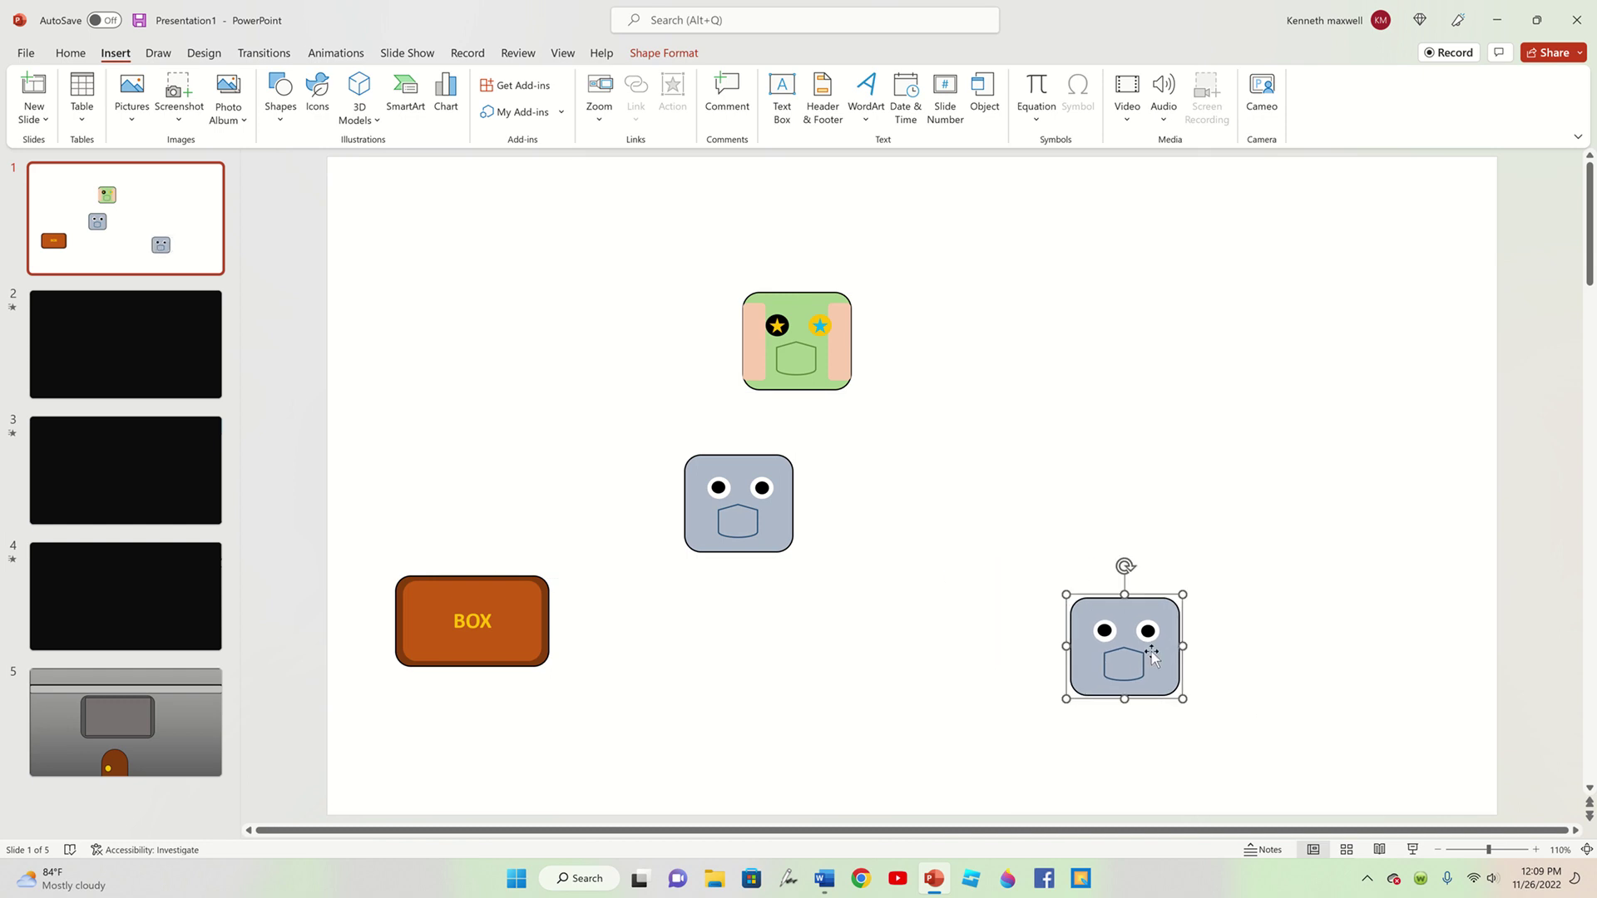
- Ungroup the copied robot face into its separate parts
{"action": "right_click", "coordinate": [1177, 654]}
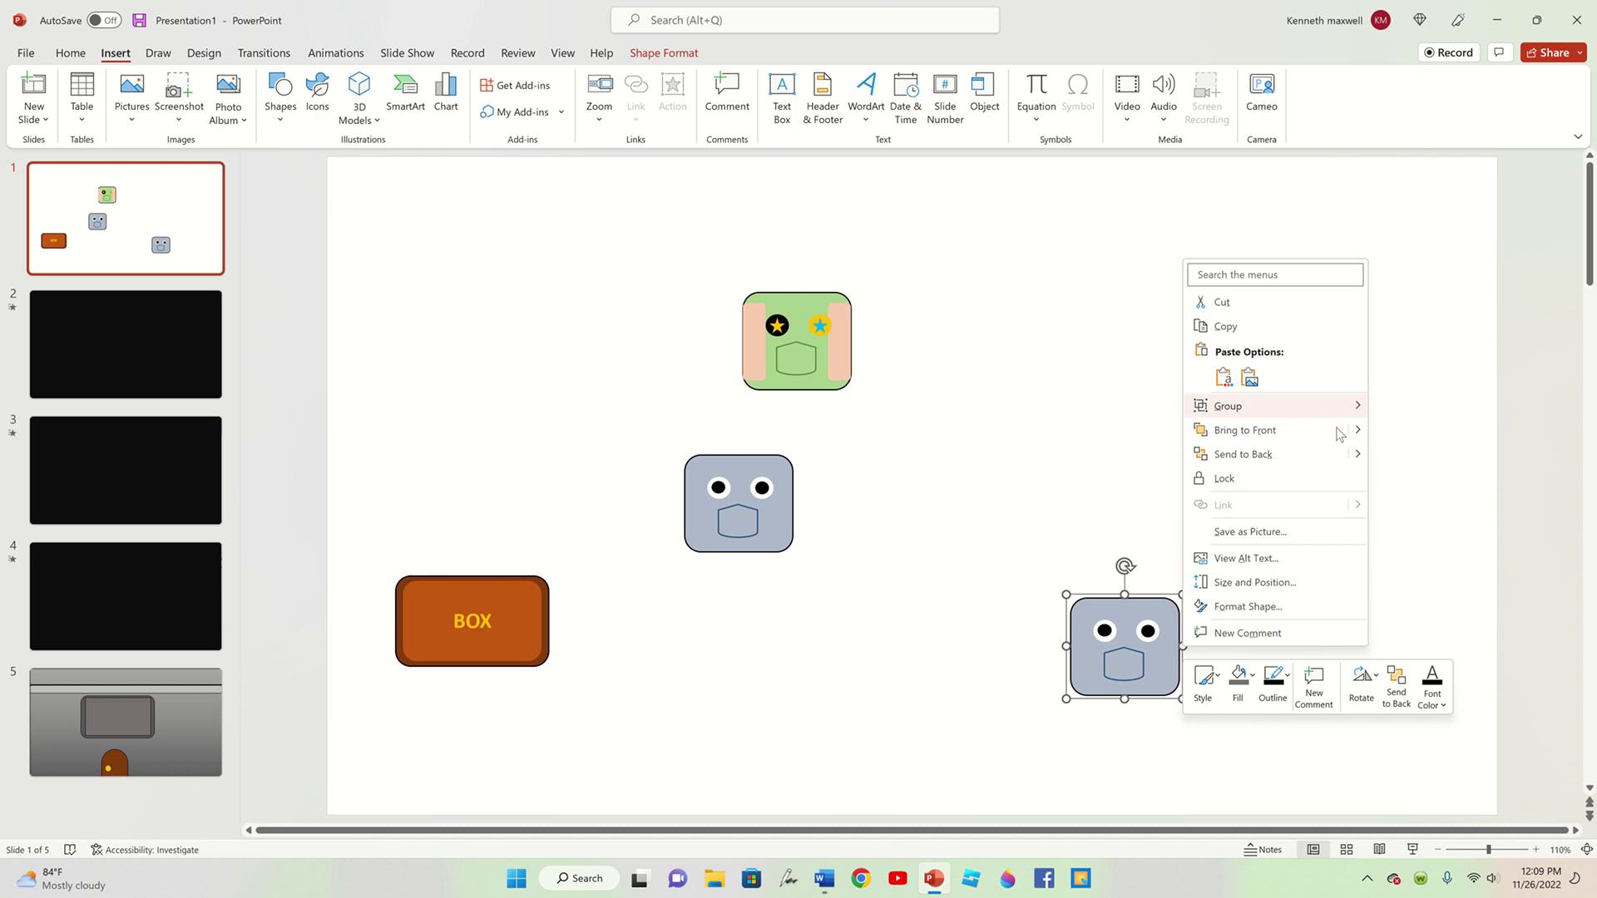
{"action": "left_click", "coordinate": [1408, 457]}
{"action": "left_click", "coordinate": [1231, 659]}
{"action": "left_click", "coordinate": [1112, 680]}
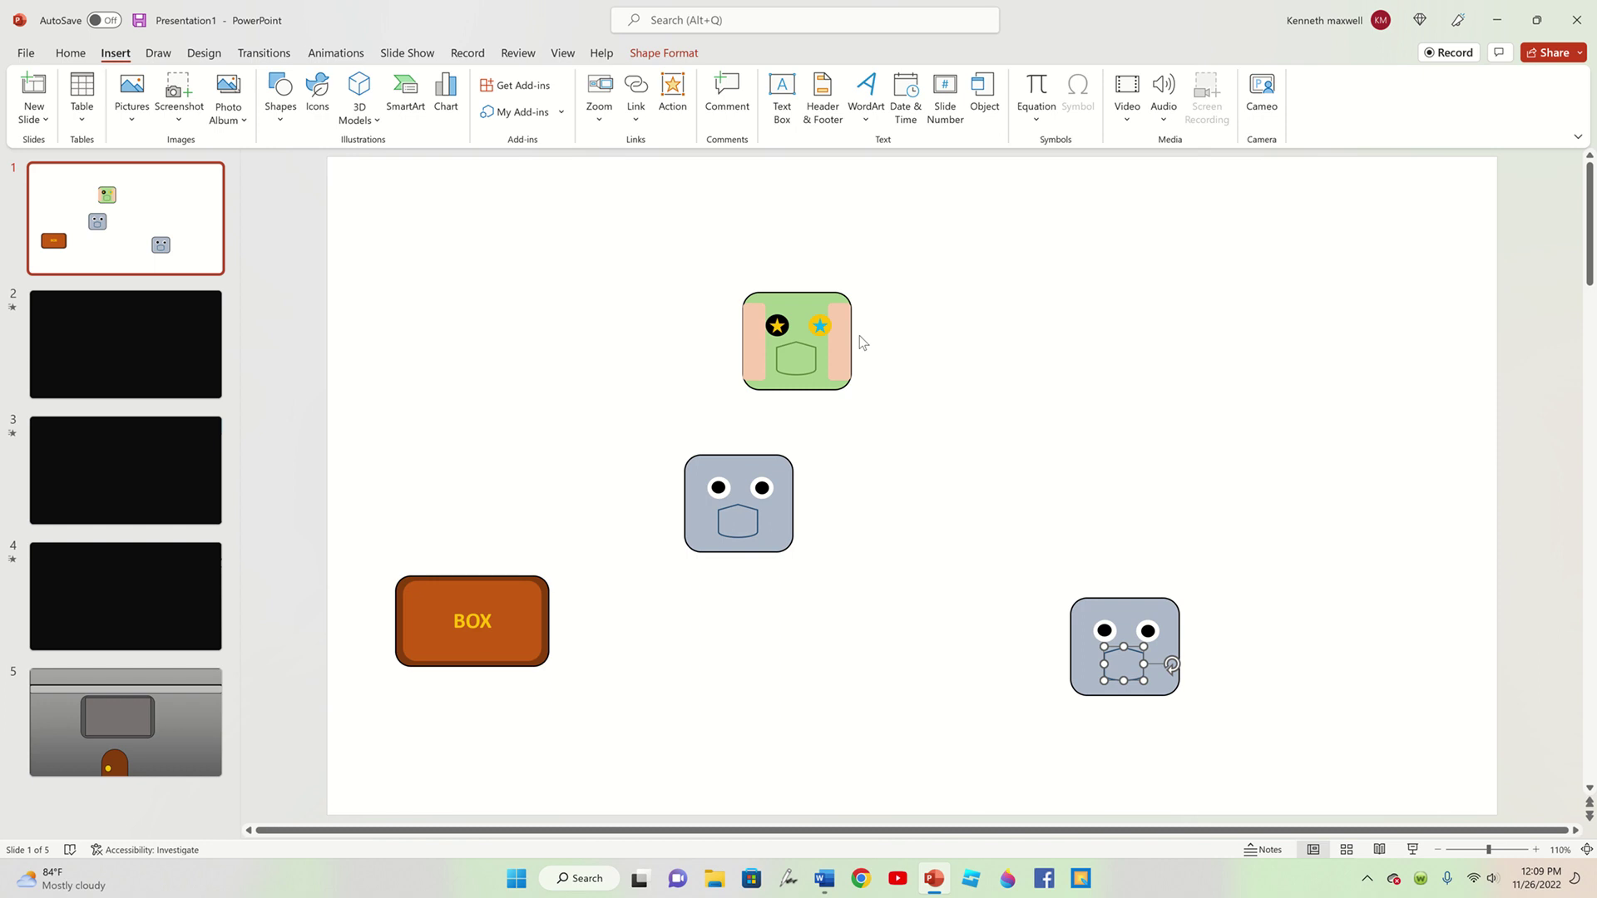
- Paste another mouth shape, fill it black and place it on the lower-right robot face
{"action": "key", "text": "ctrl+v"}
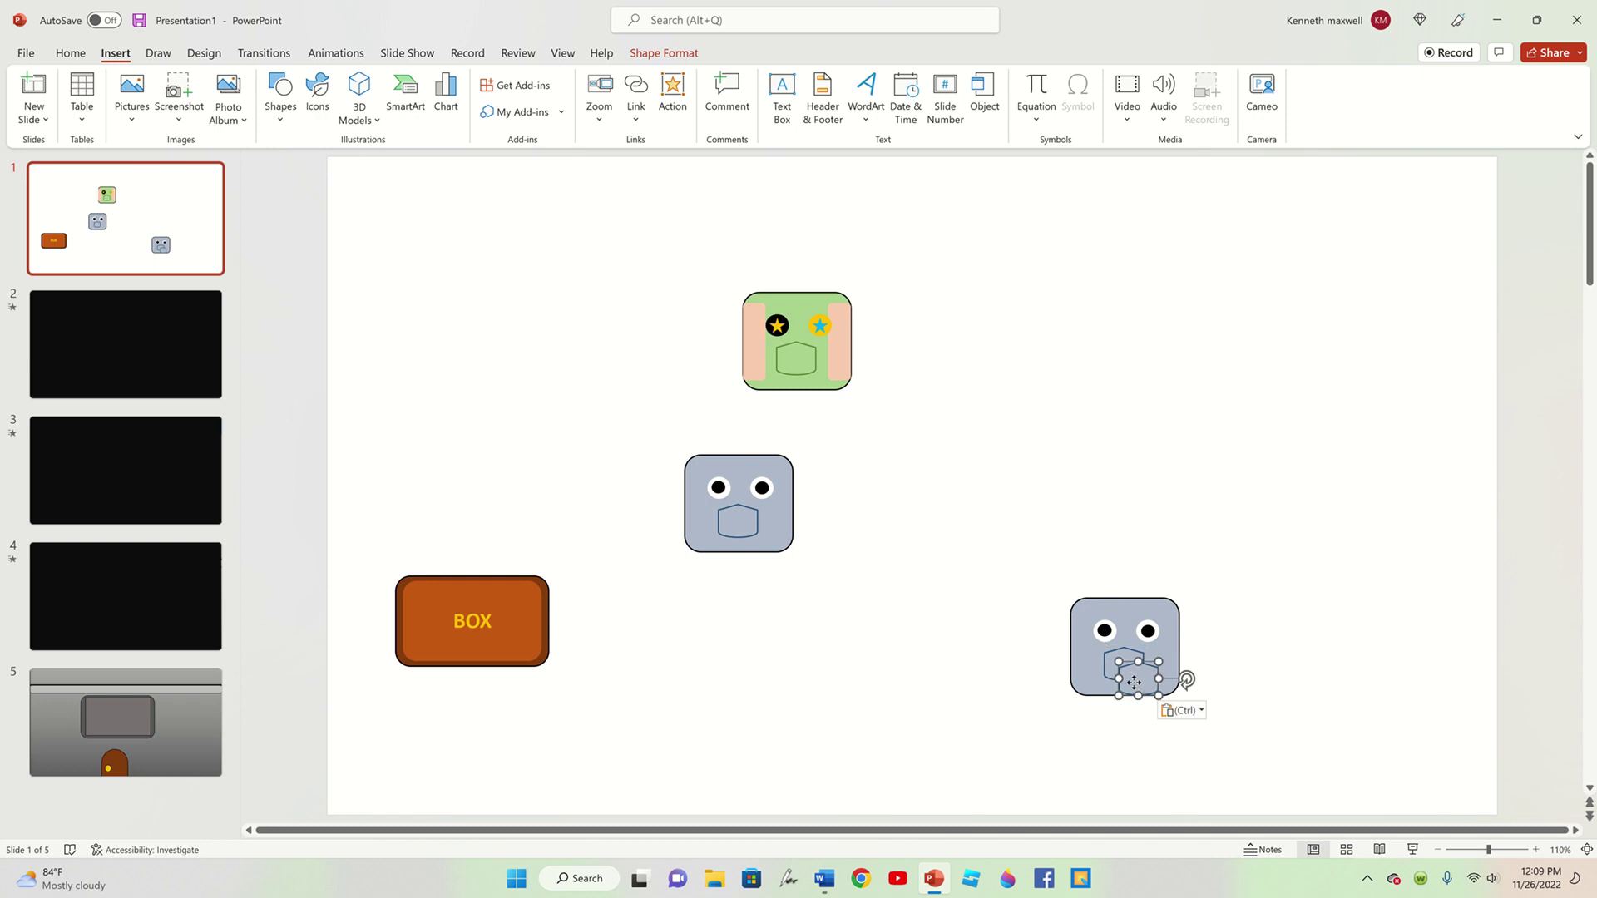
{"action": "left_click_drag", "start_coordinate": [1118, 659], "coordinate": [1237, 635]}
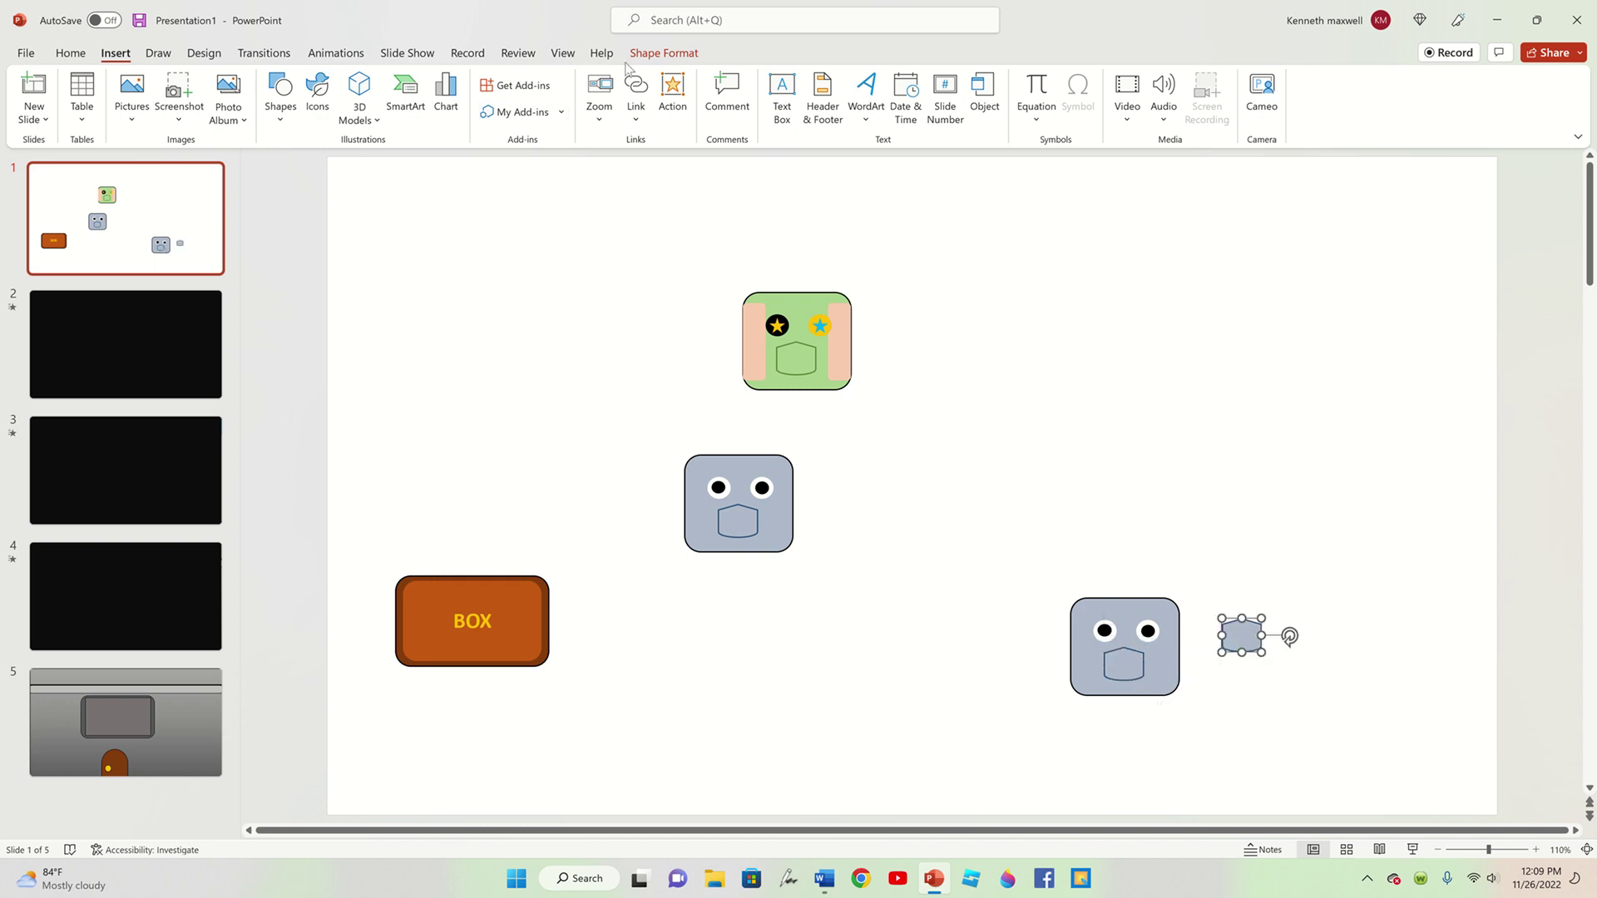
{"action": "left_click", "coordinate": [664, 53]}
{"action": "left_click", "coordinate": [633, 78]}
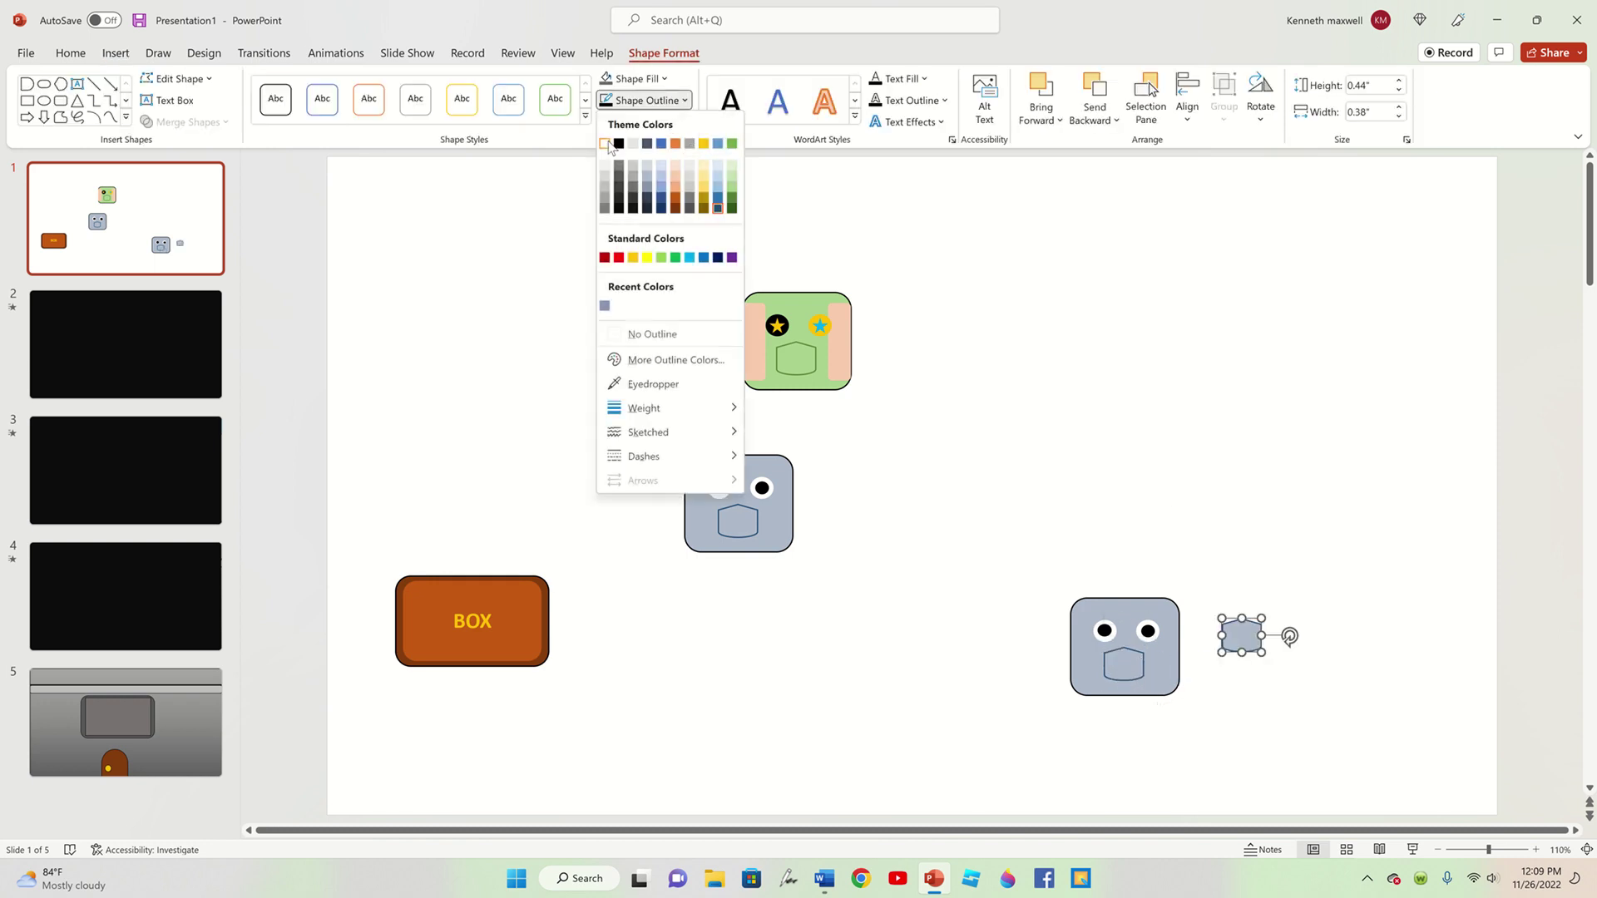
{"action": "left_click", "coordinate": [634, 79]}
{"action": "left_click", "coordinate": [633, 82]}
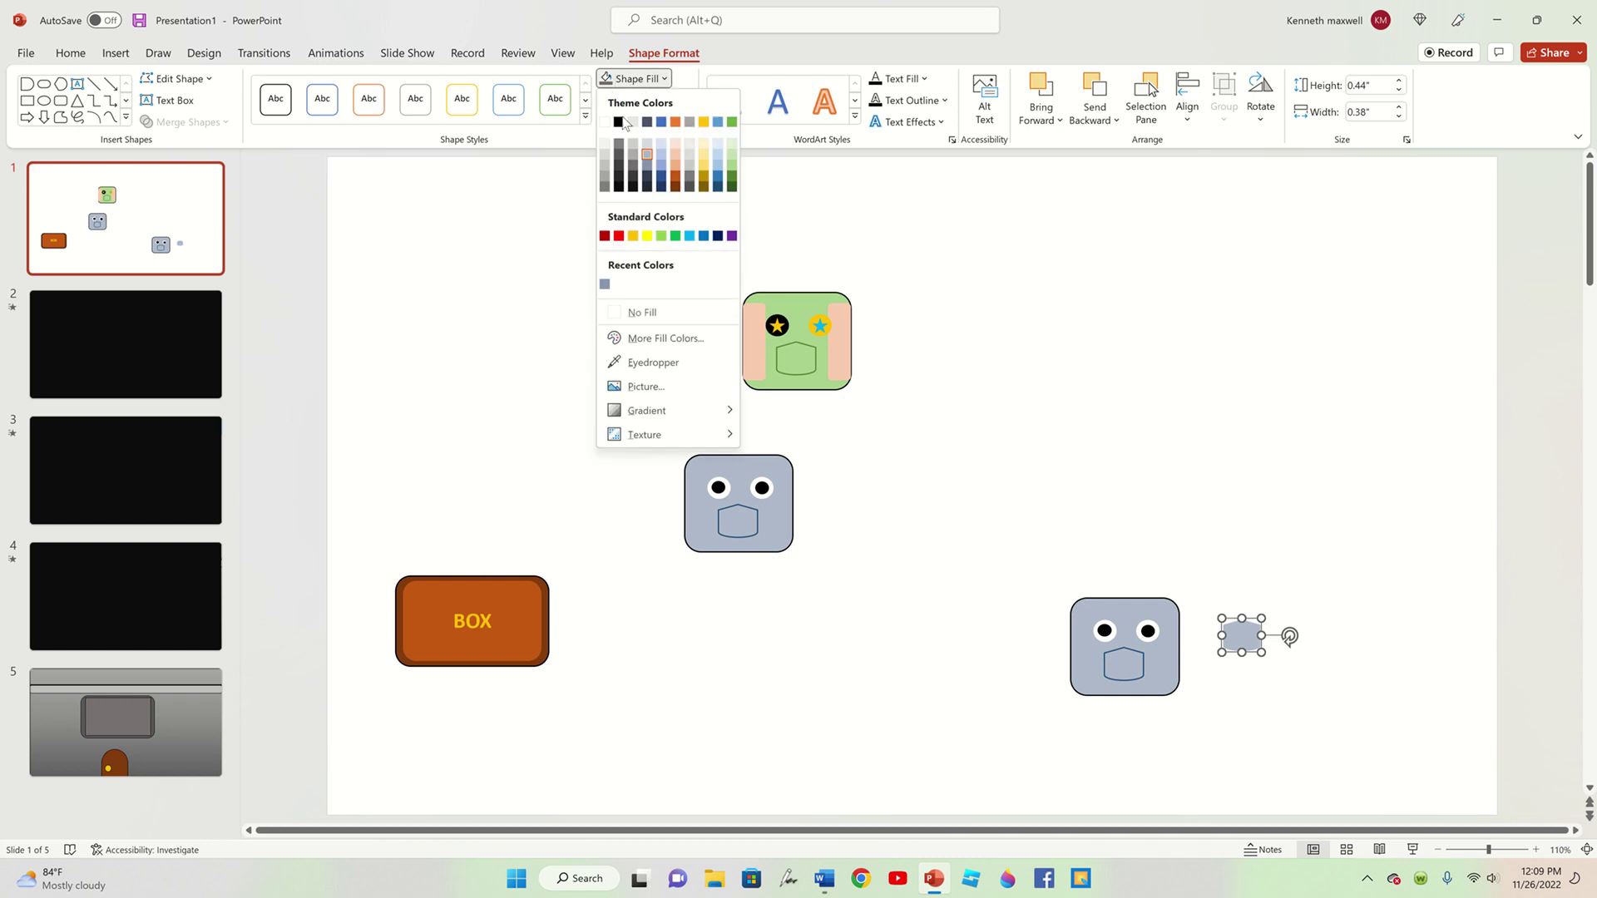
{"action": "left_click", "coordinate": [619, 121]}
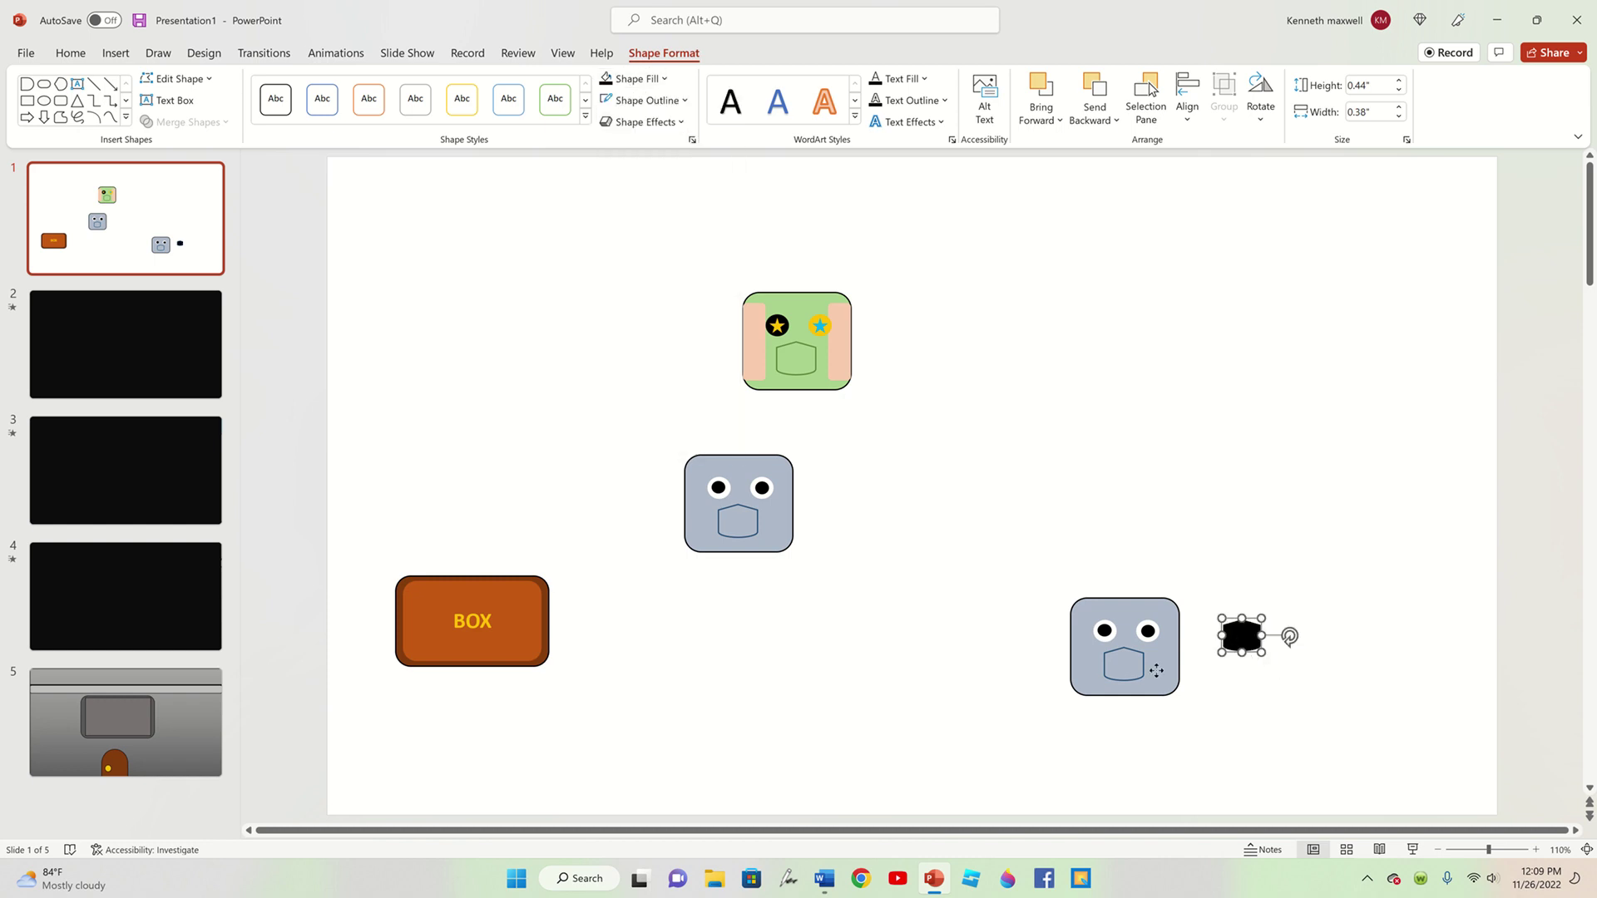
{"action": "left_click_drag", "start_coordinate": [1156, 671], "coordinate": [1135, 672]}
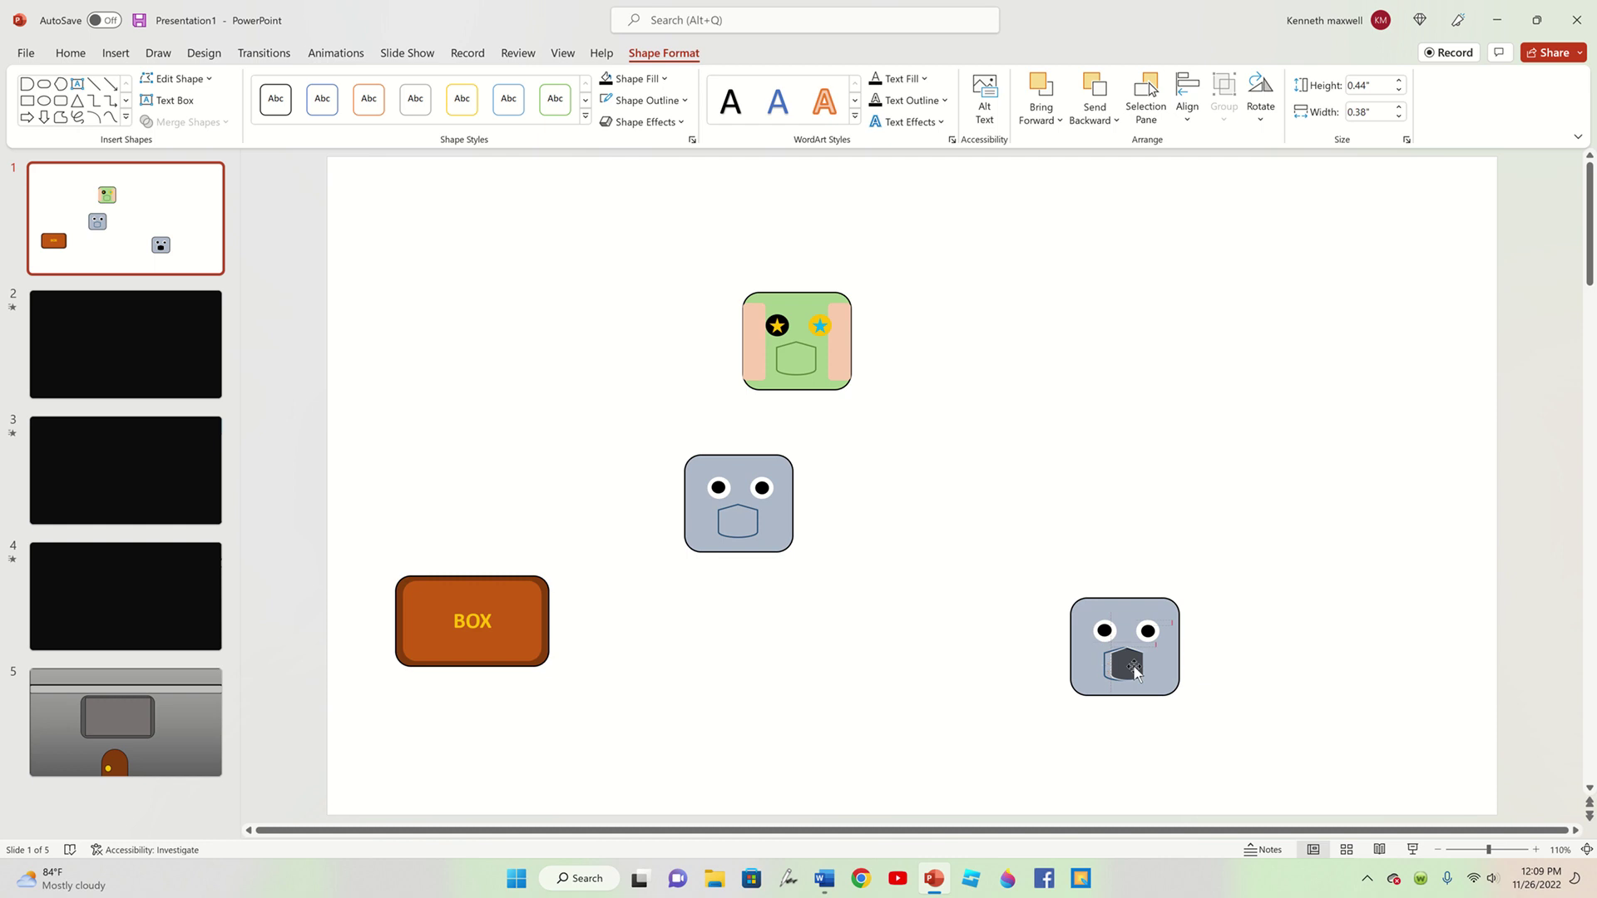
{"action": "left_click", "coordinate": [1509, 631]}
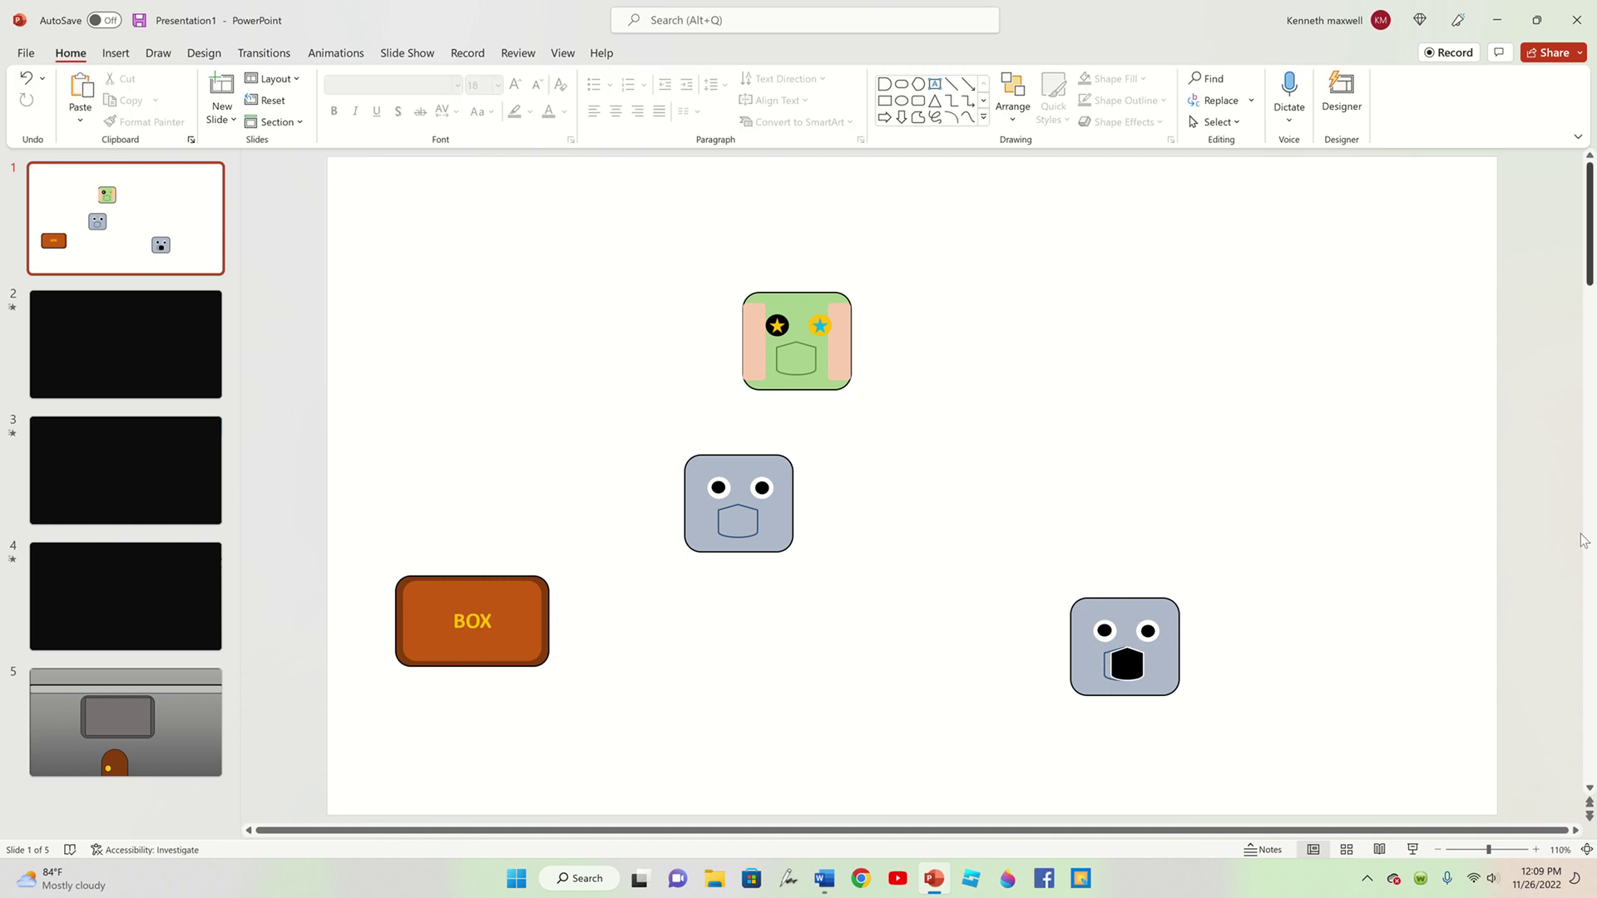
- Delete the right eye from the lower-right robot face
{"action": "left_click_drag", "start_coordinate": [1547, 529], "coordinate": [1068, 666]}
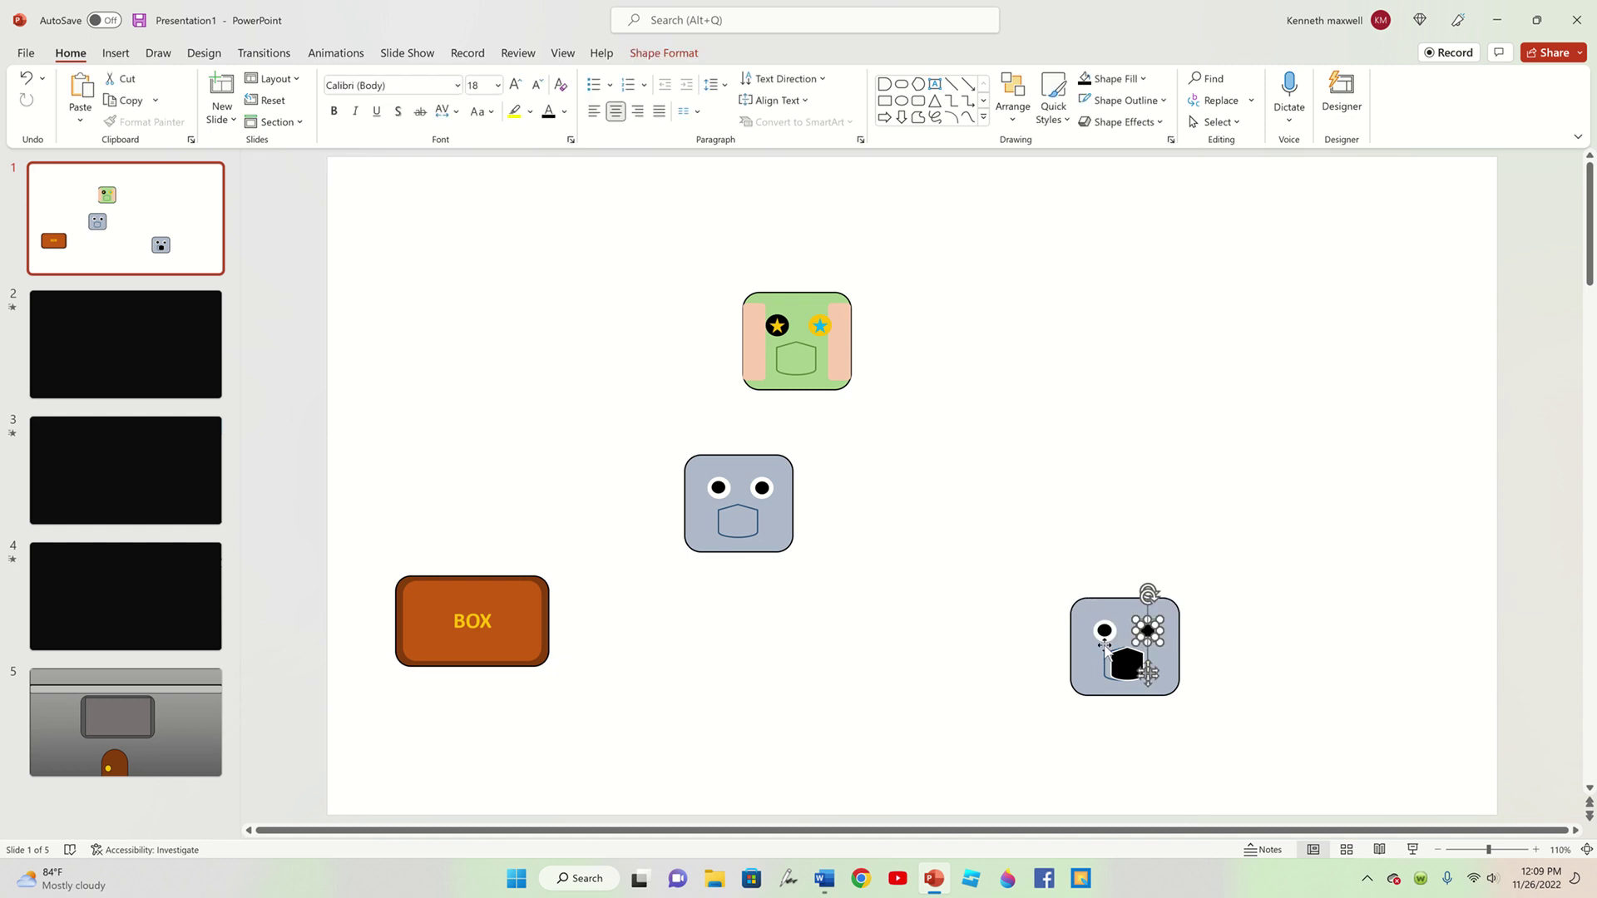
{"action": "key", "text": "Delete"}
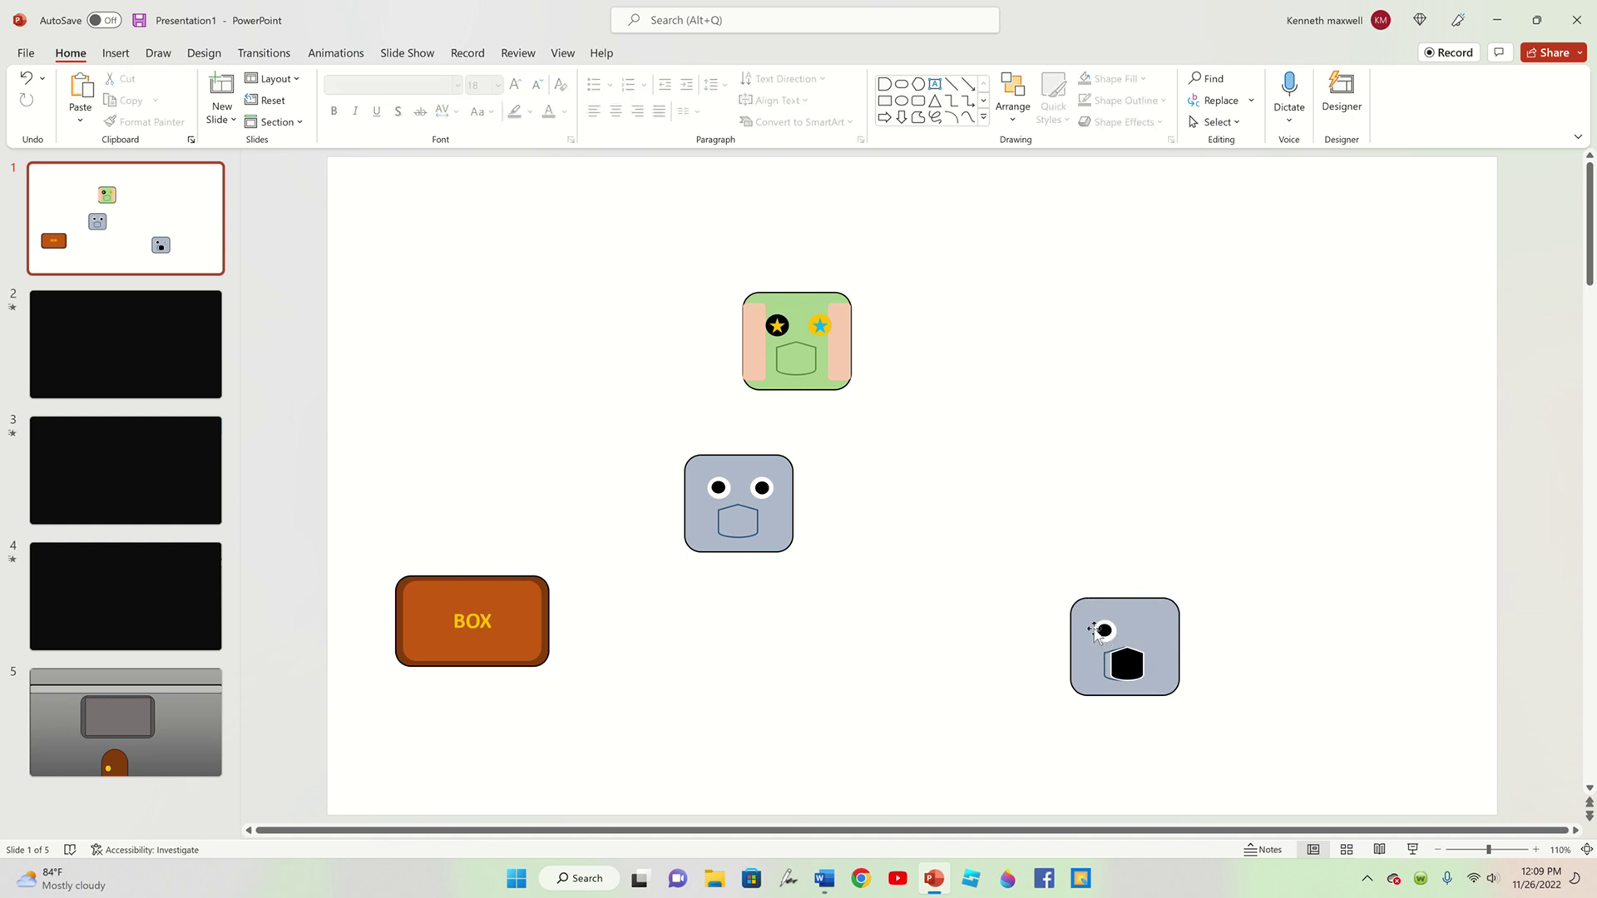
{"action": "left_click", "coordinate": [114, 53]}
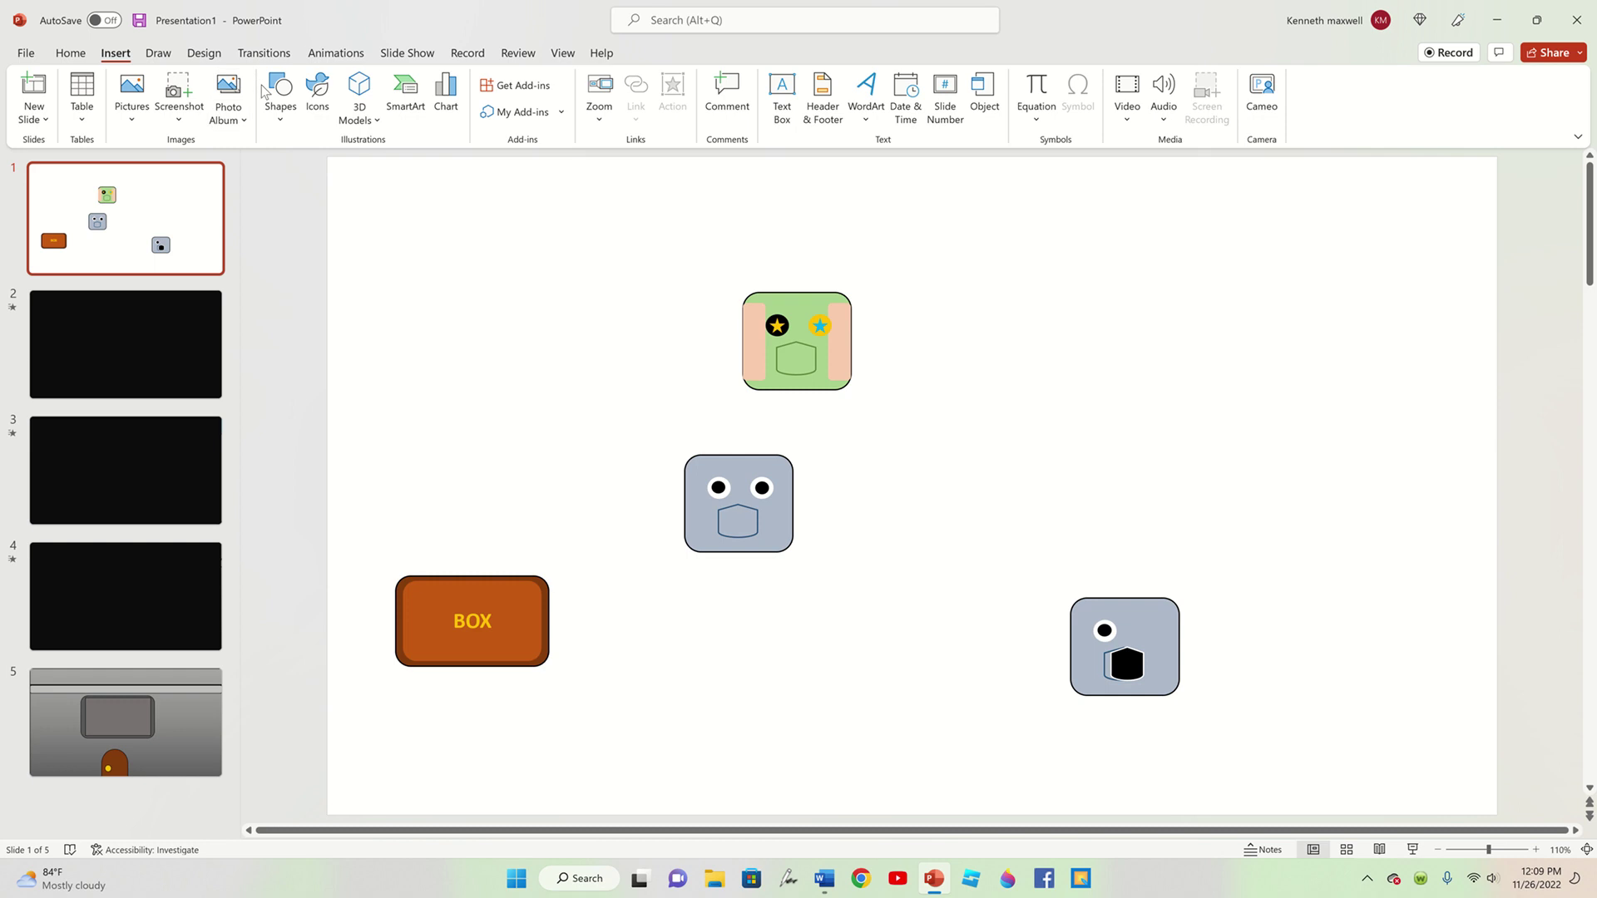
- Draw a black-filled rectangle over the right half of the lower-right robot face
{"action": "left_click", "coordinate": [277, 98]}
{"action": "left_click", "coordinate": [406, 165]}
{"action": "left_click_drag", "start_coordinate": [1132, 601], "coordinate": [1177, 696]}
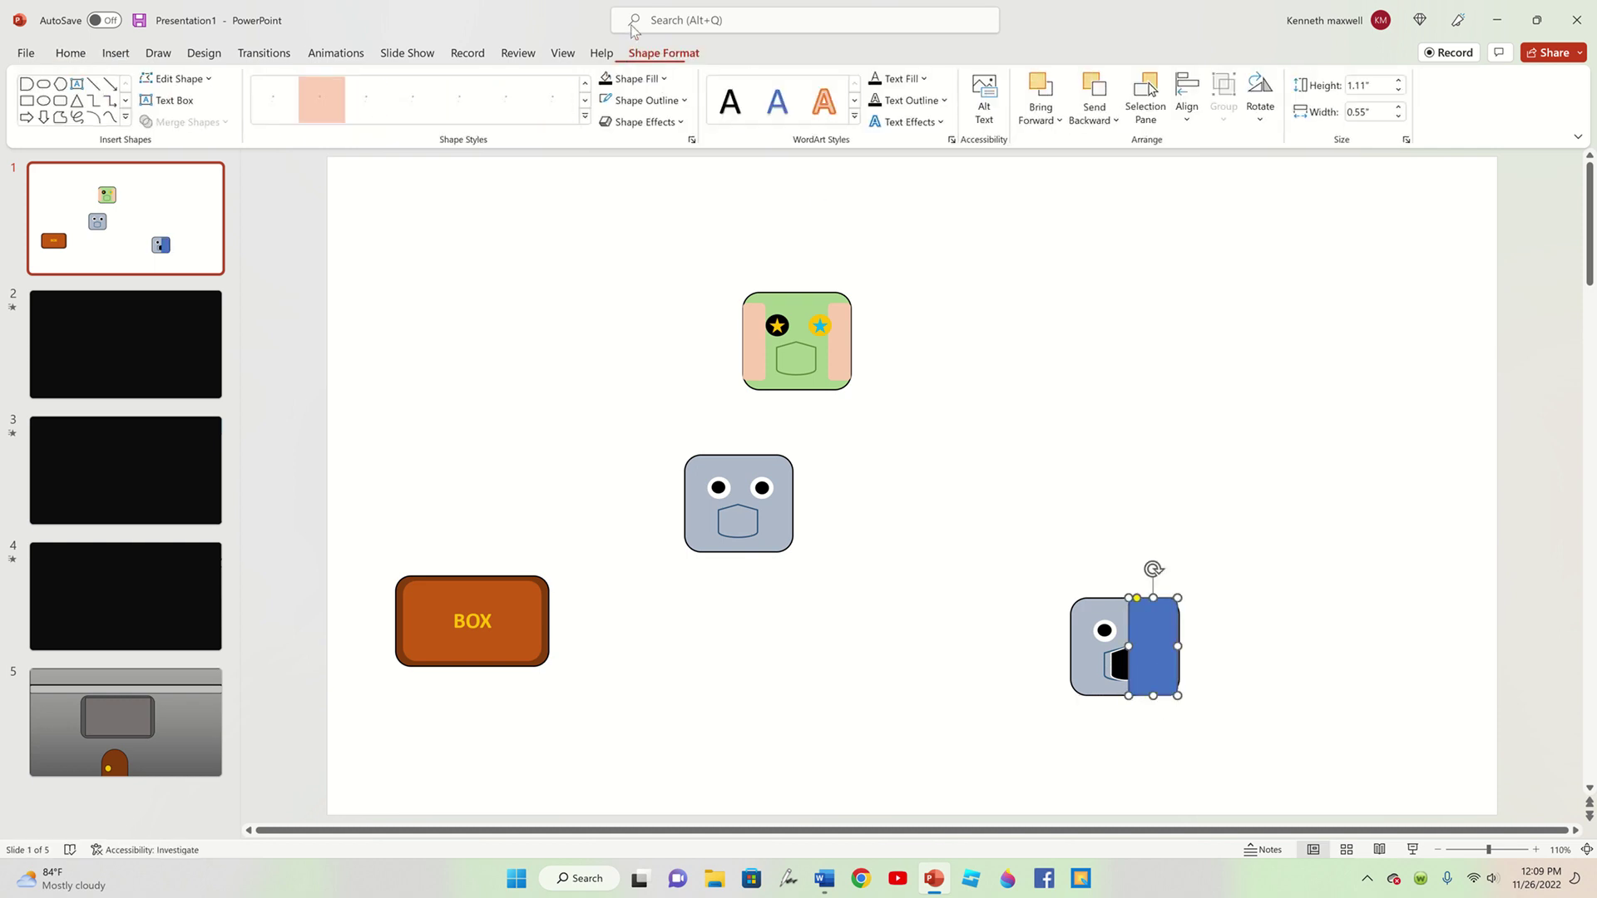
{"action": "left_click", "coordinate": [616, 83]}
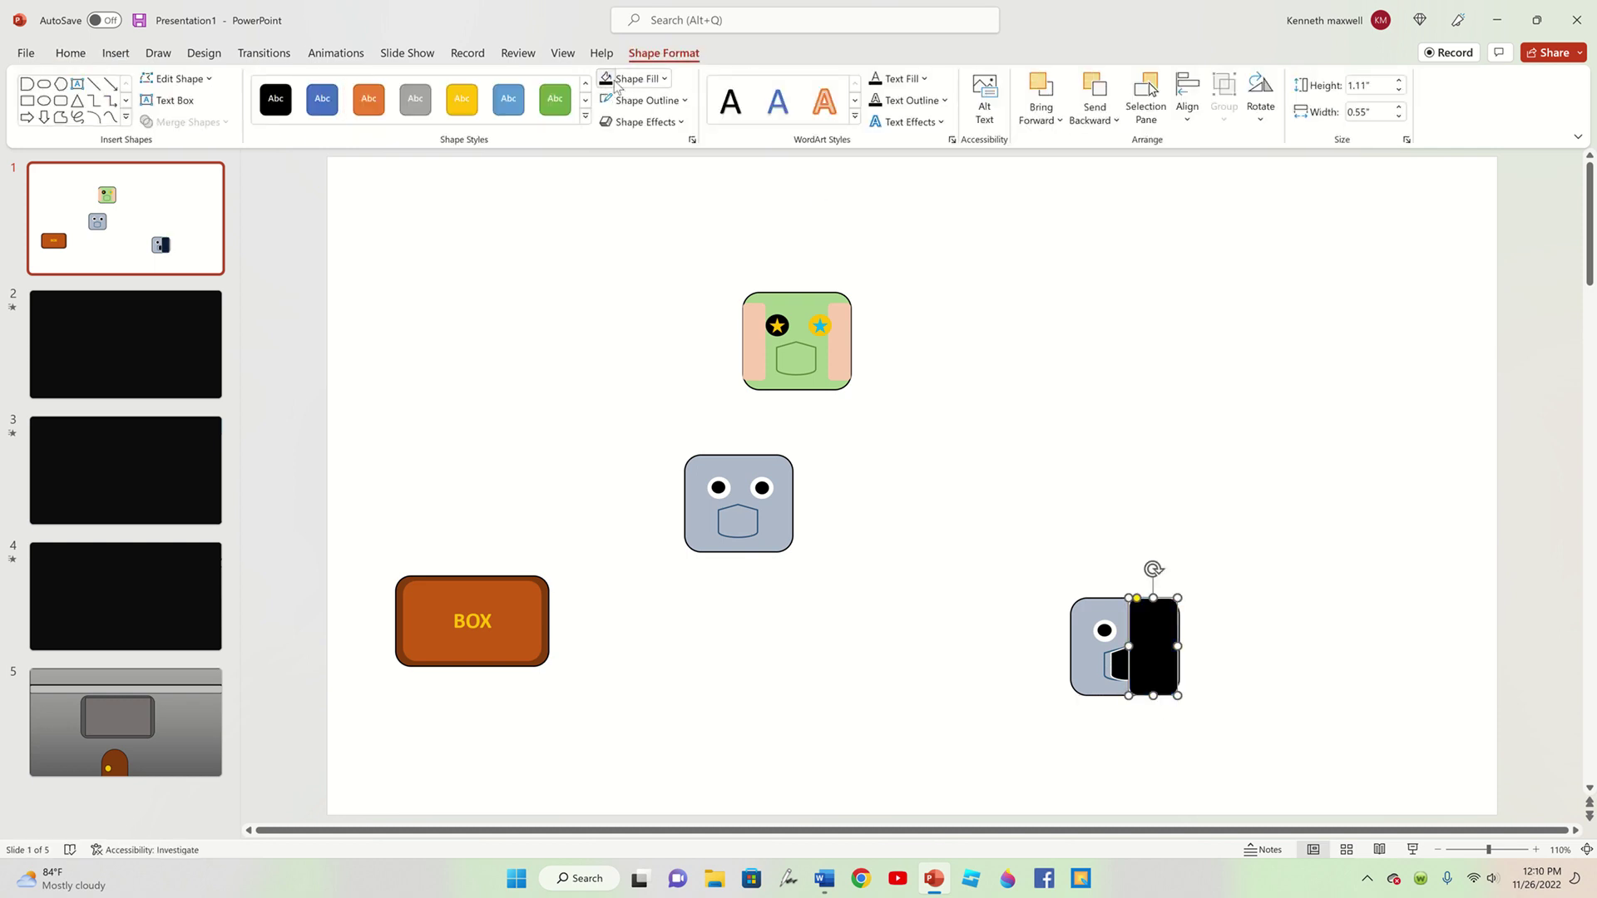
{"action": "left_click", "coordinate": [1489, 481]}
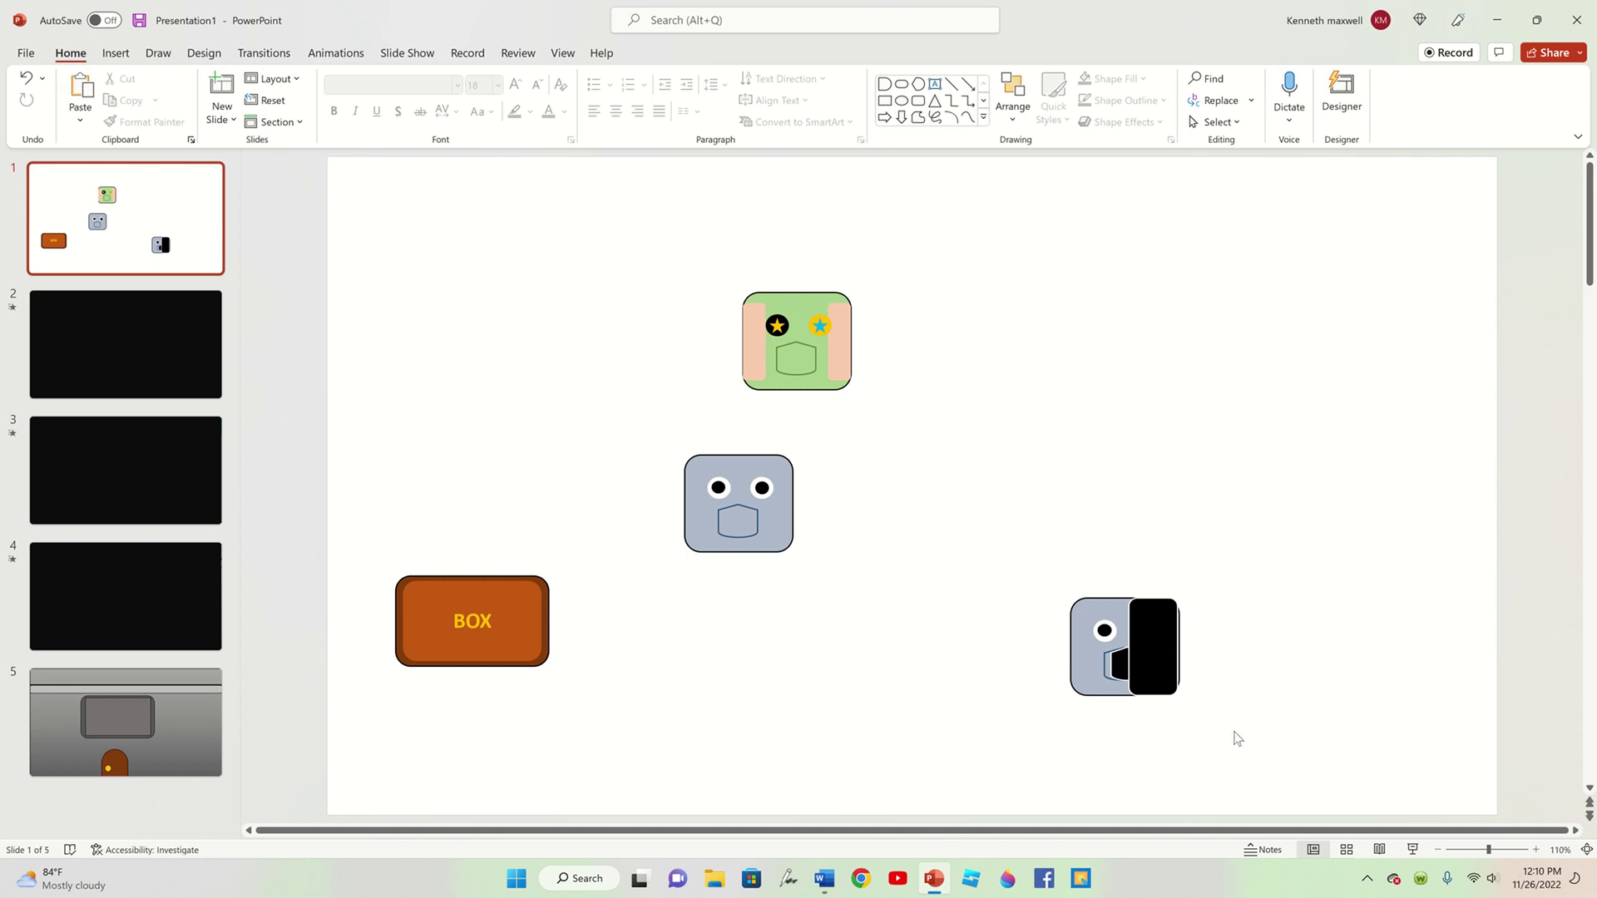
- Cut and paste the hexagon mouth so it sits in front of the black rectangle
{"action": "left_click_drag", "start_coordinate": [1235, 733], "coordinate": [1093, 642]}
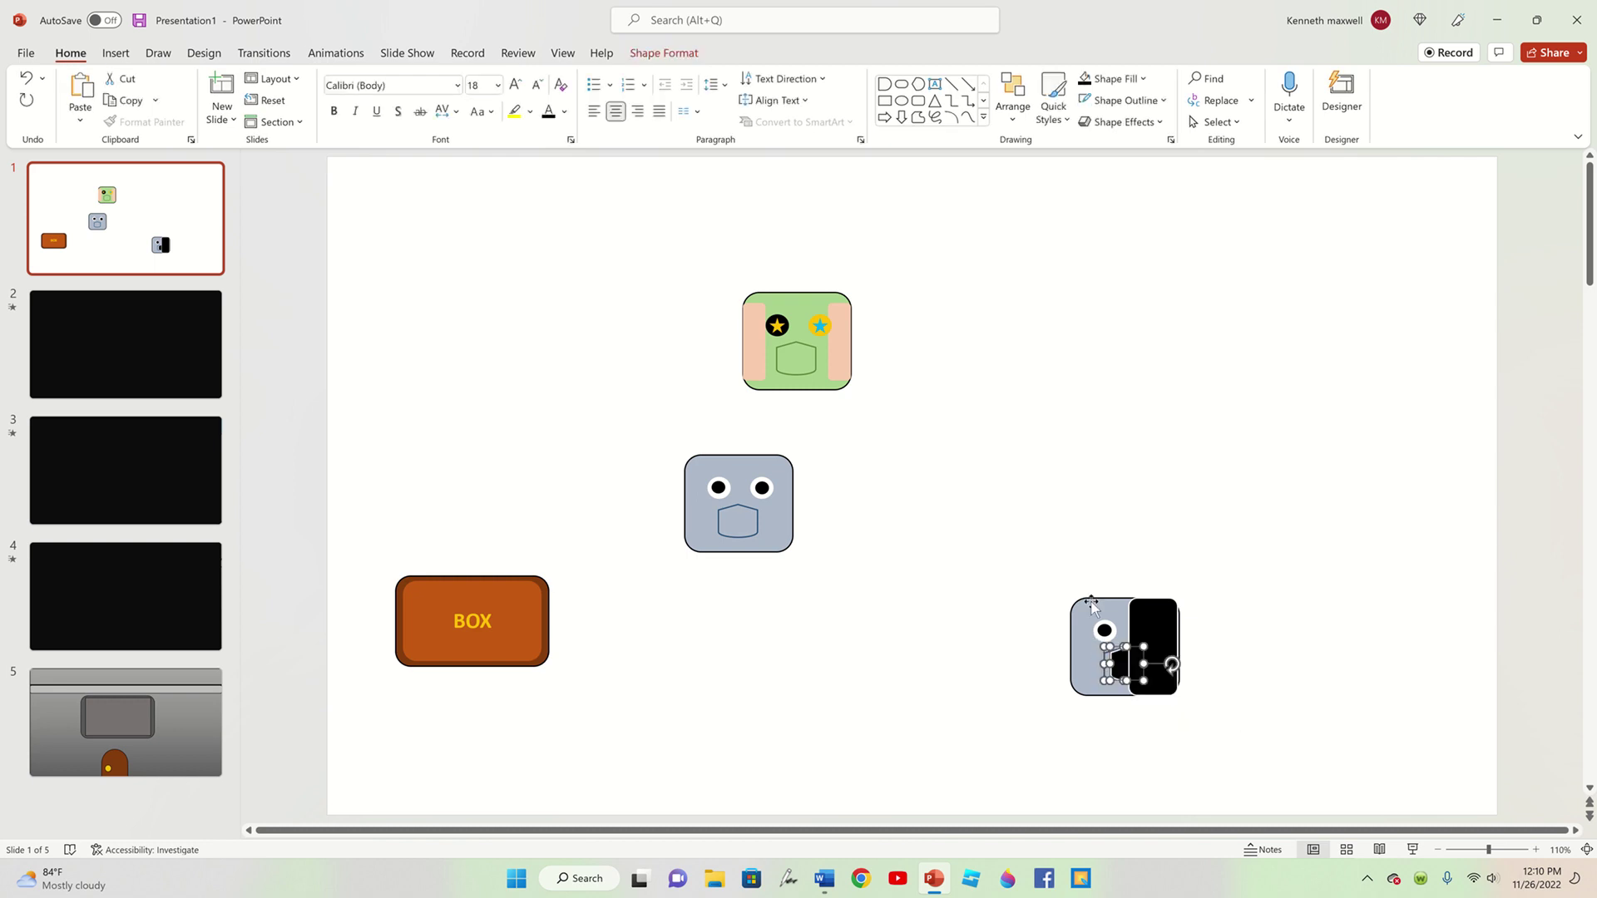
{"action": "key", "text": "ctrl+x"}
{"action": "key", "text": "ctrl+v"}
{"action": "left_click", "coordinate": [1264, 556]}
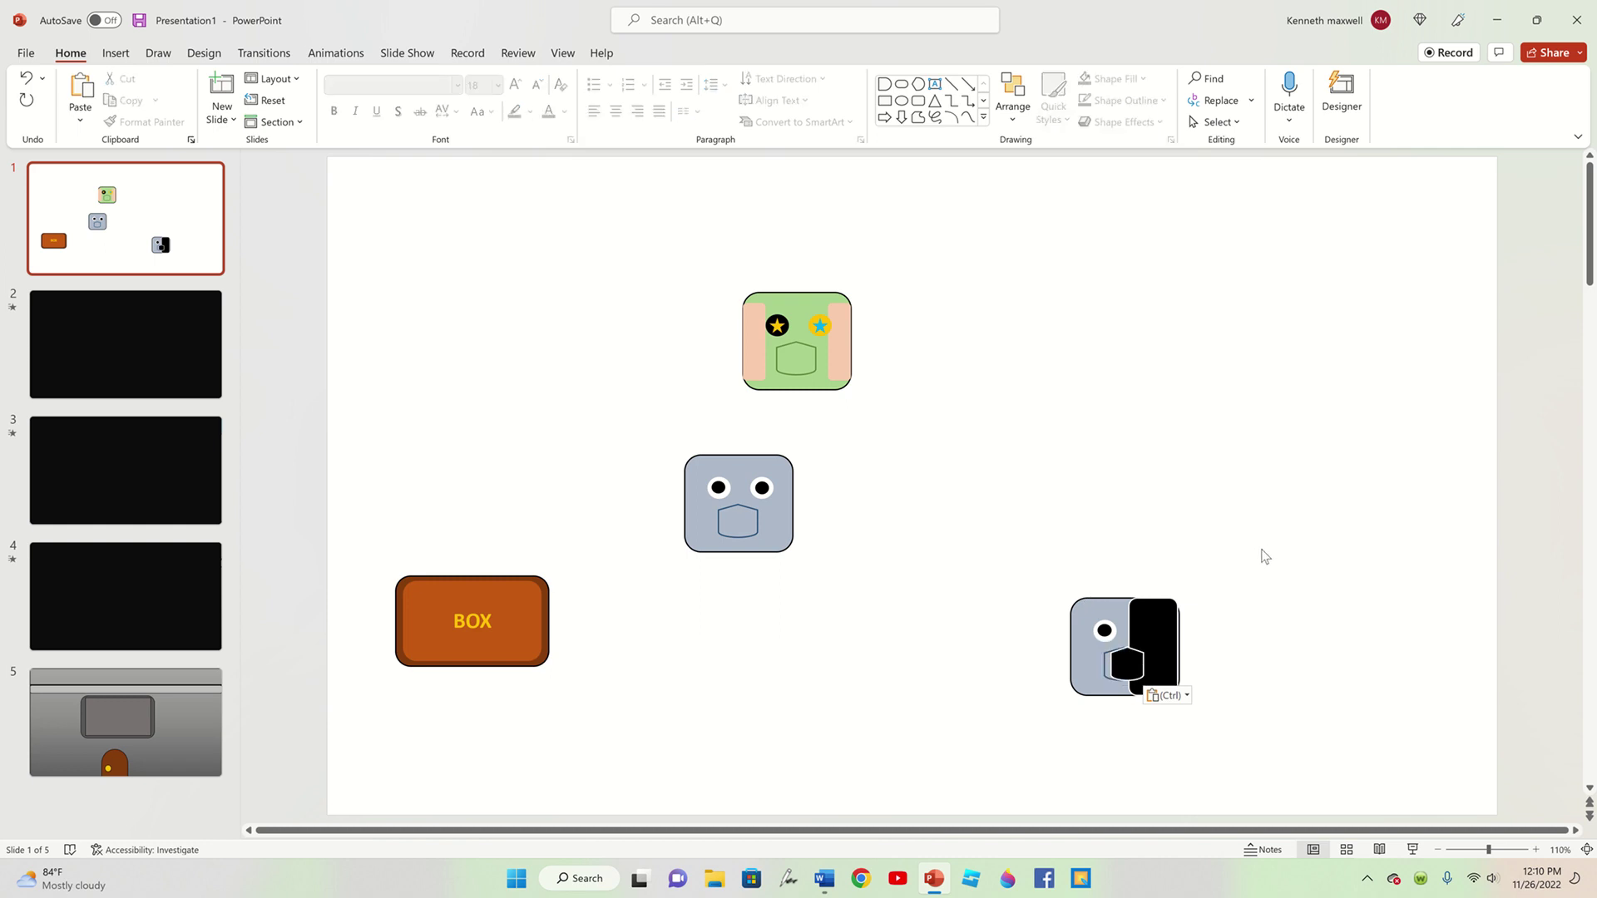
- Fine-tune the black half-face rectangle's position, then reselect the hexagon mouth
{"action": "left_click", "coordinate": [1148, 630]}
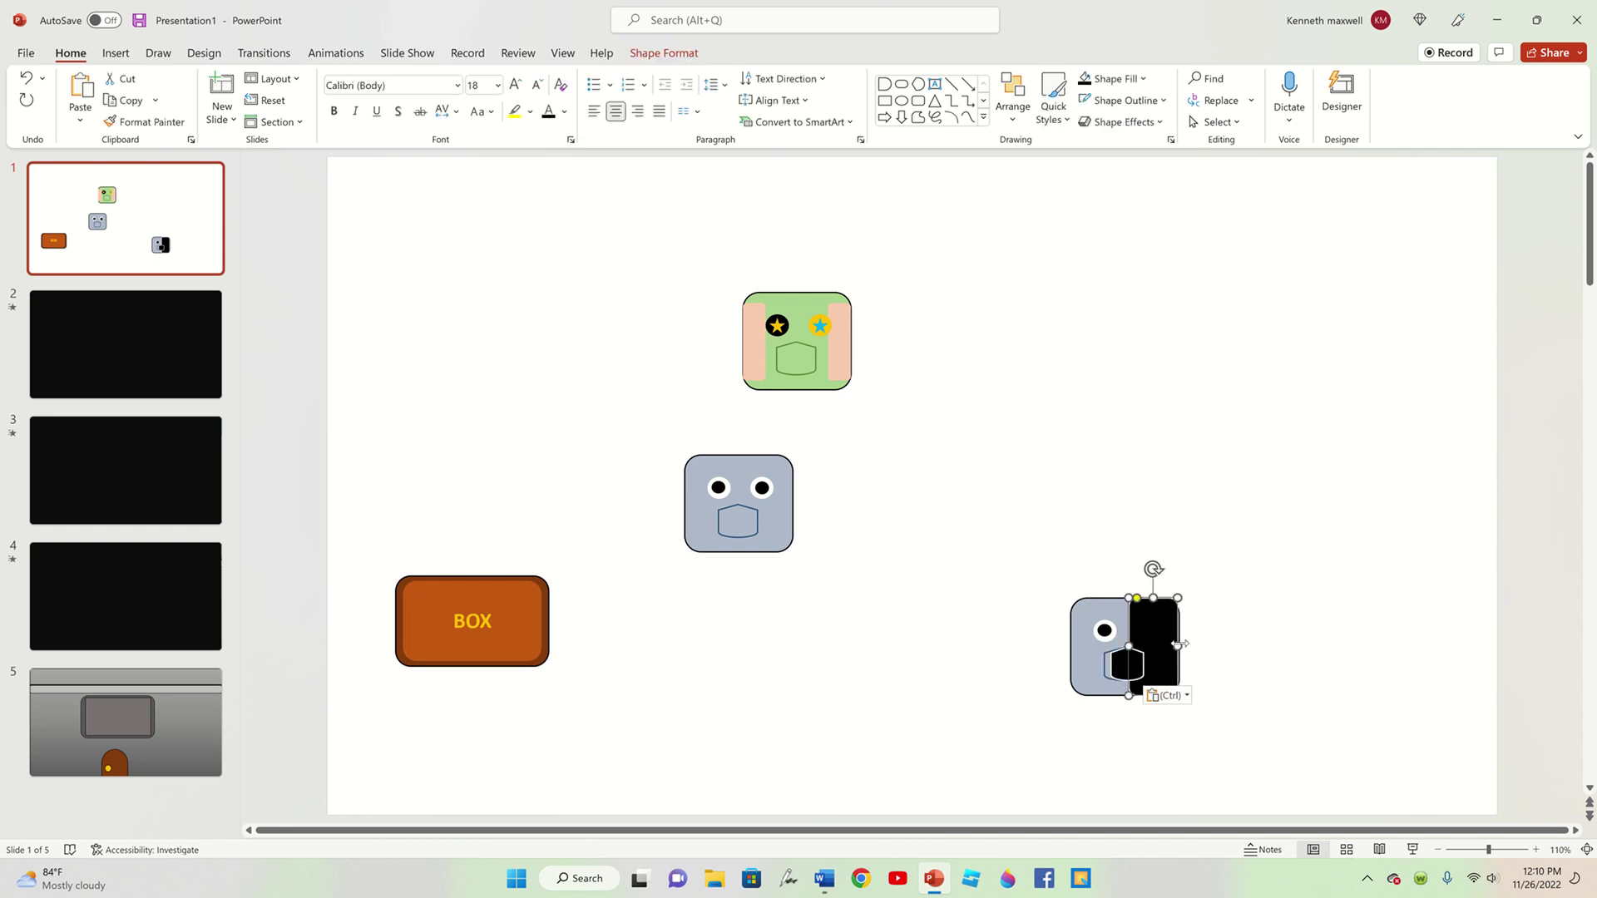
{"action": "left_click_drag", "start_coordinate": [1178, 644], "coordinate": [1180, 644]}
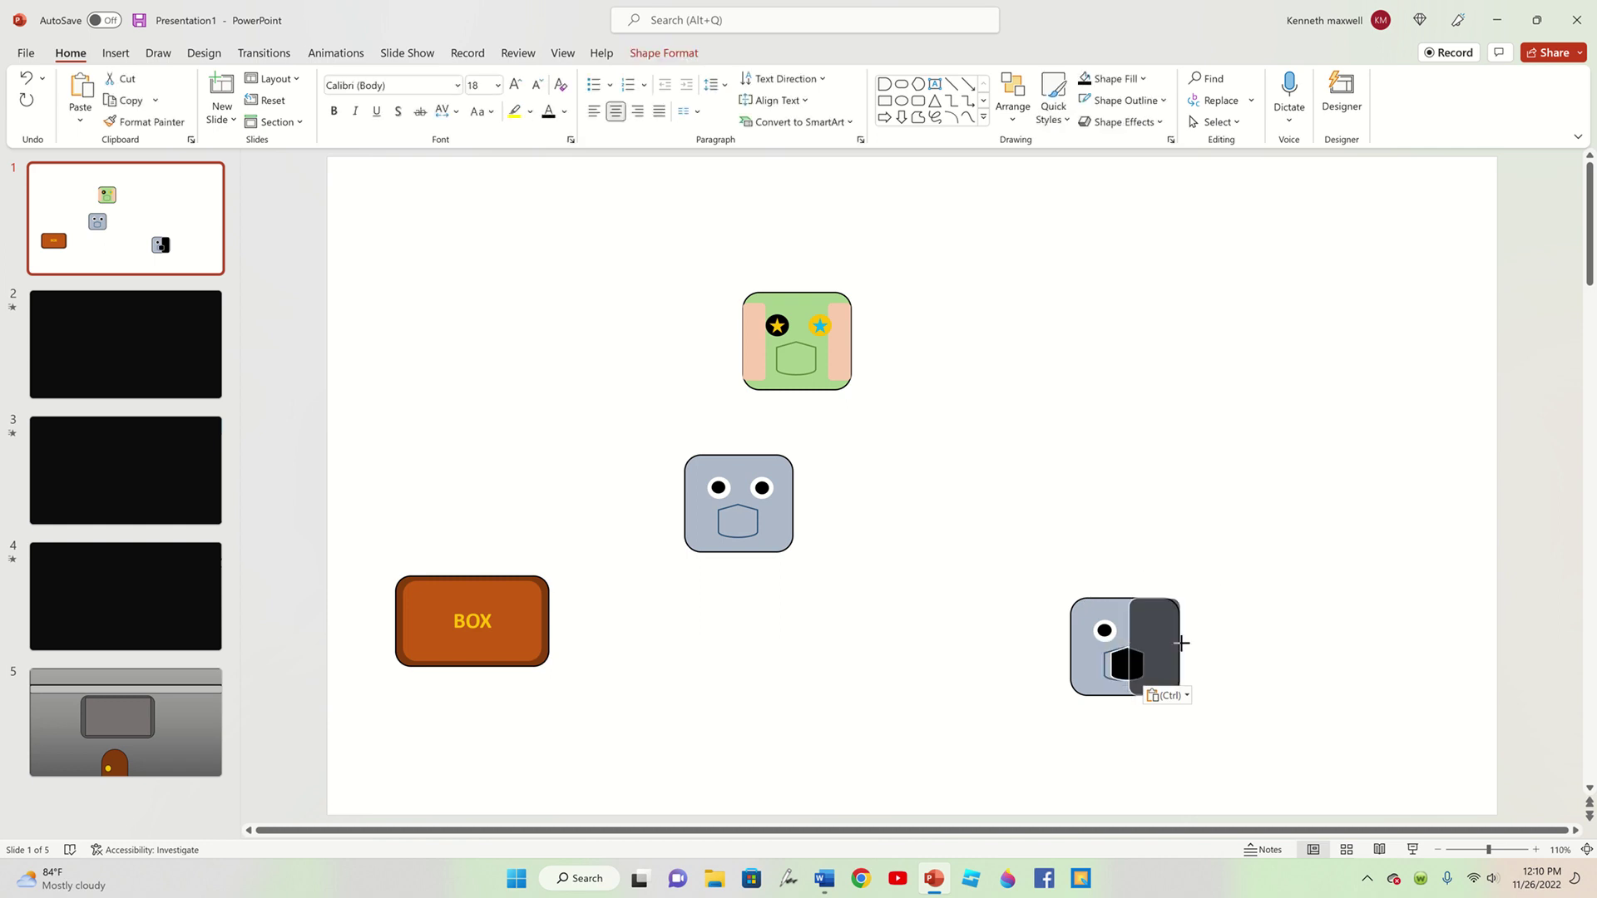
{"action": "left_click", "coordinate": [1270, 647]}
{"action": "left_click", "coordinate": [1141, 661]}
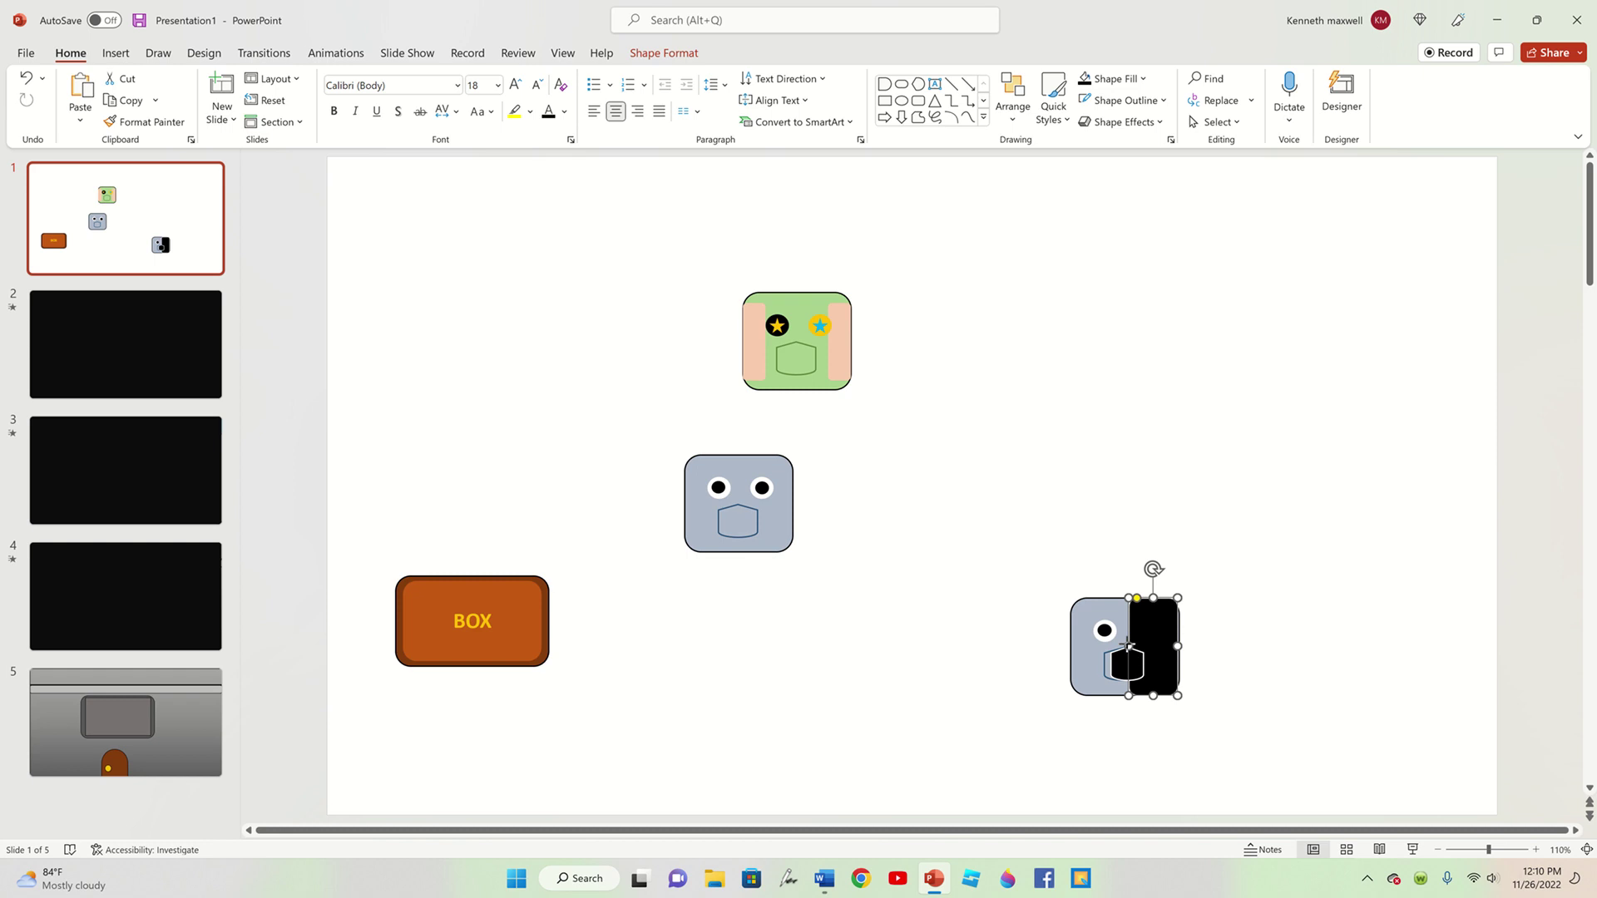
{"action": "left_click_drag", "start_coordinate": [1128, 644], "coordinate": [1125, 644]}
{"action": "left_click", "coordinate": [1210, 743]}
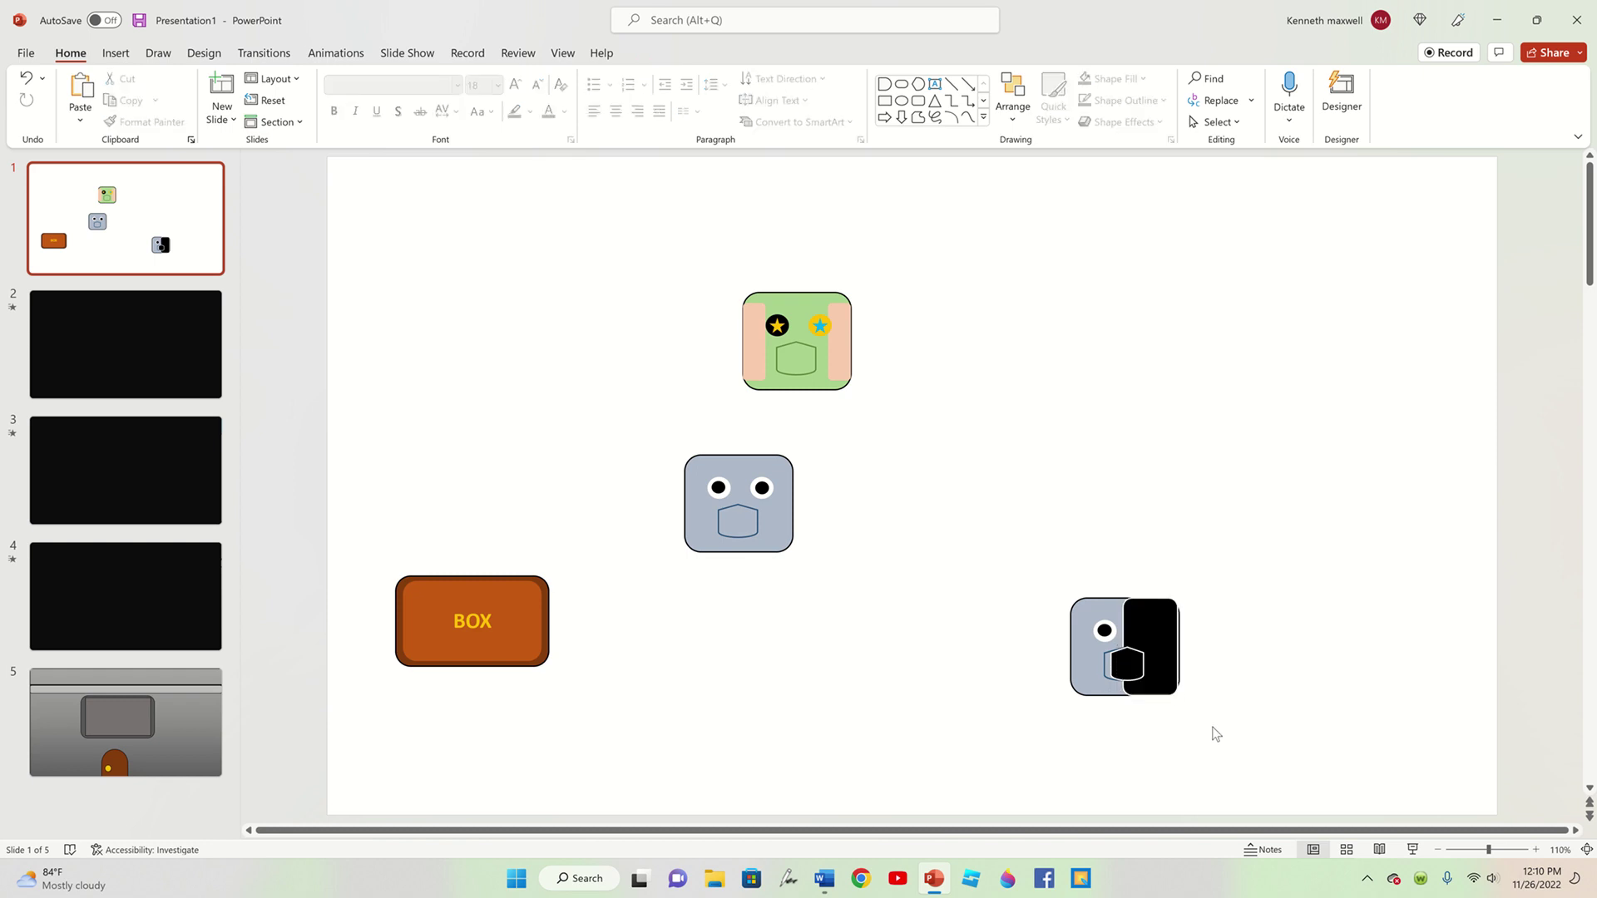
{"action": "left_click_drag", "start_coordinate": [1021, 598], "coordinate": [1132, 654]}
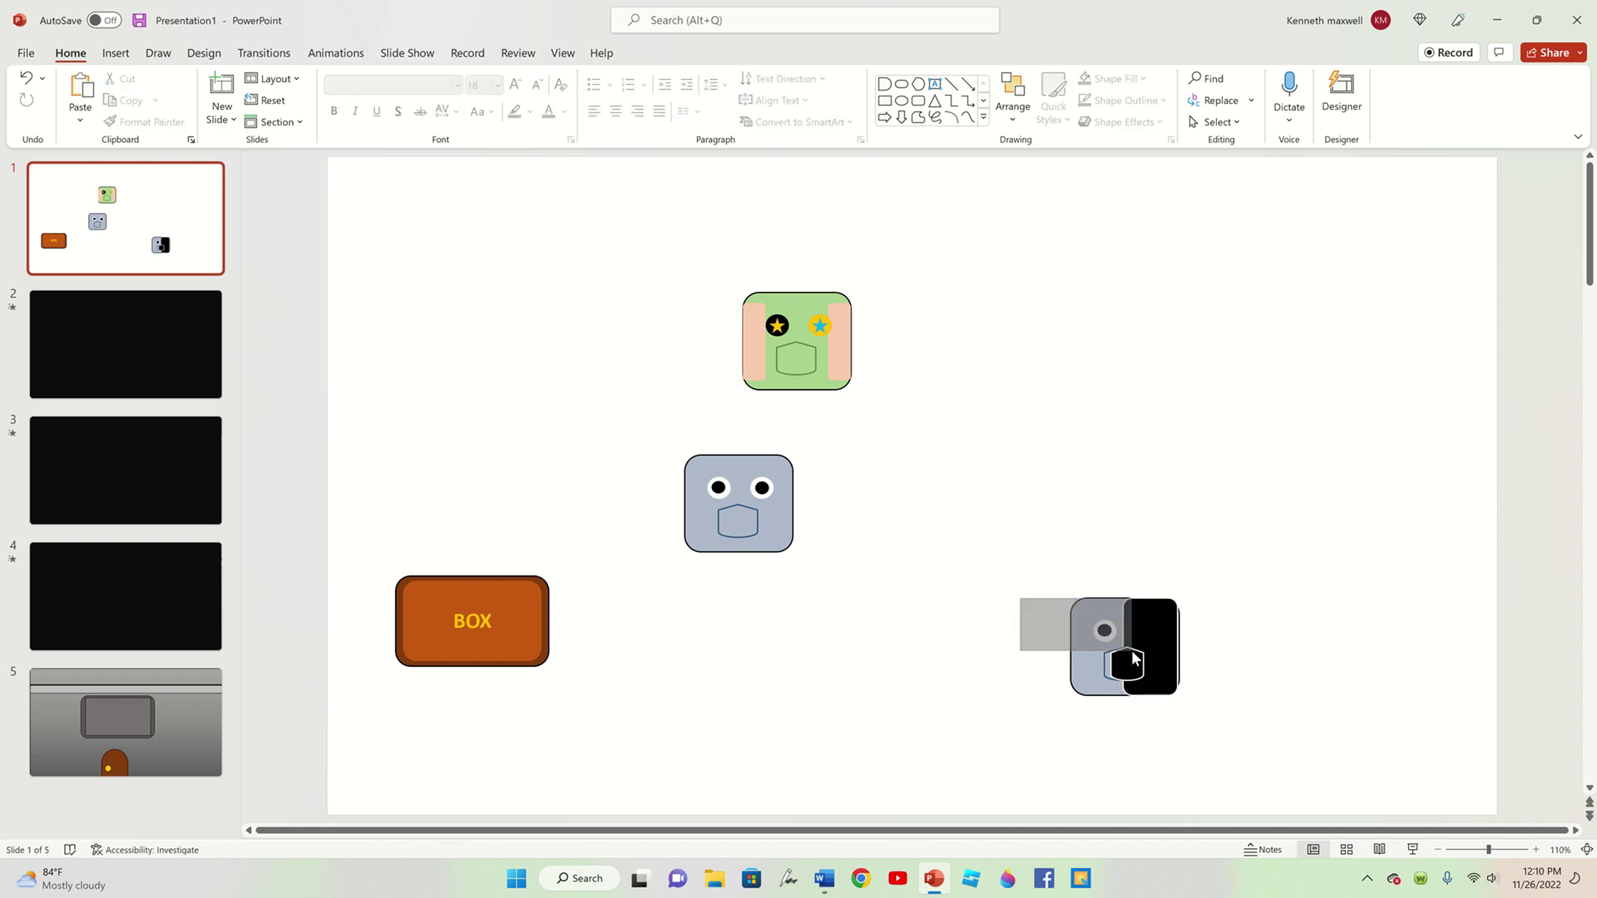
{"action": "left_click", "coordinate": [1039, 582]}
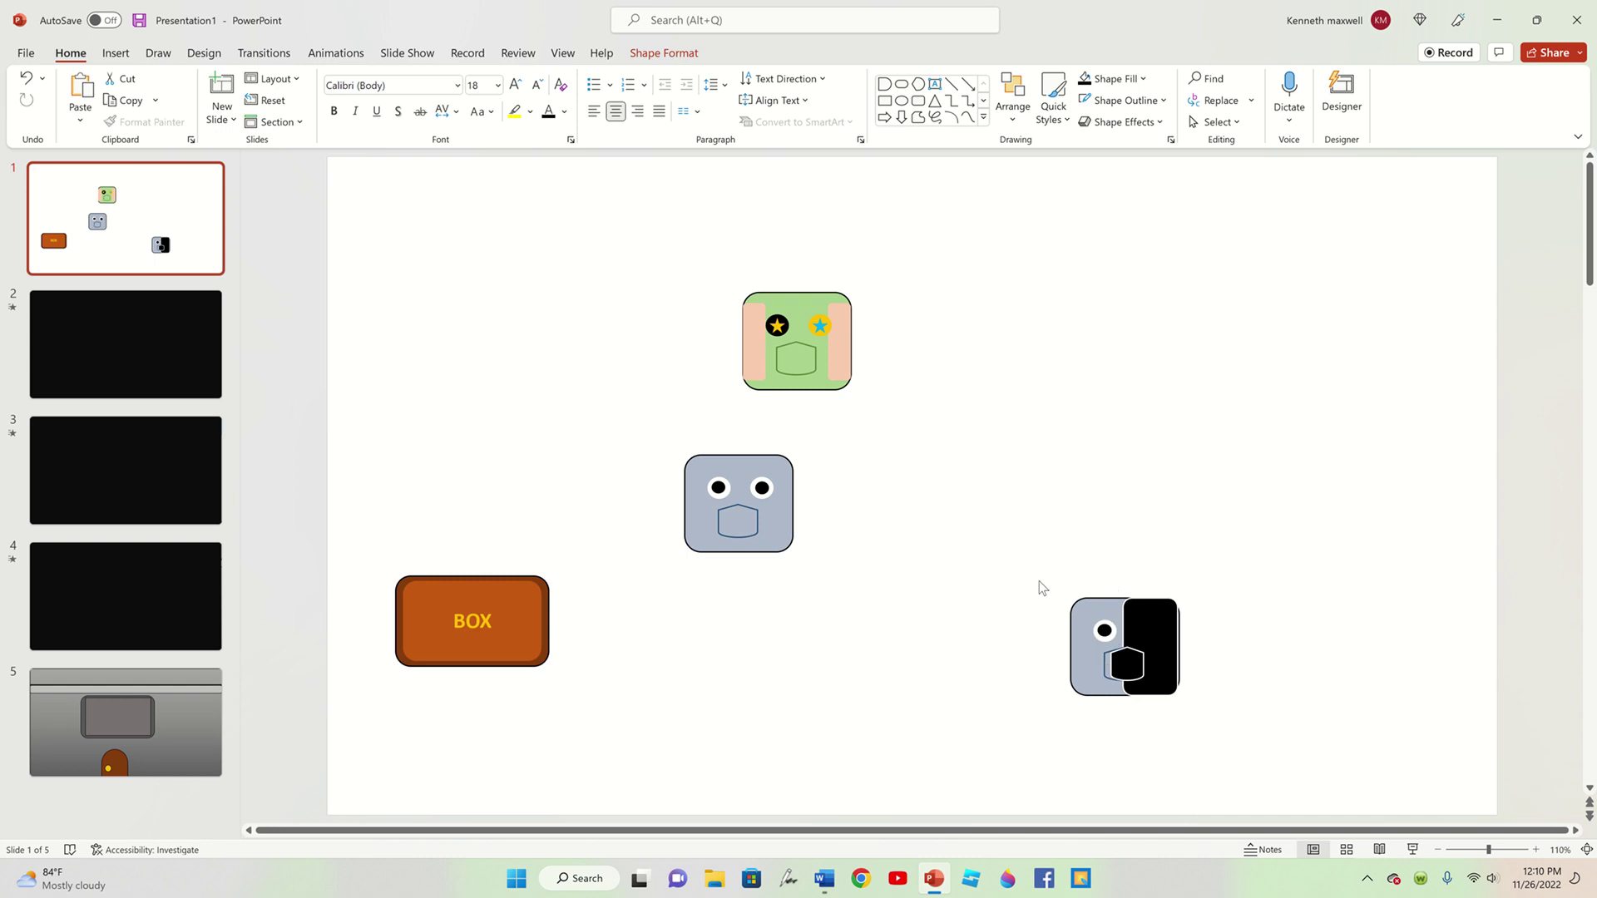
{"action": "left_click", "coordinate": [1105, 670]}
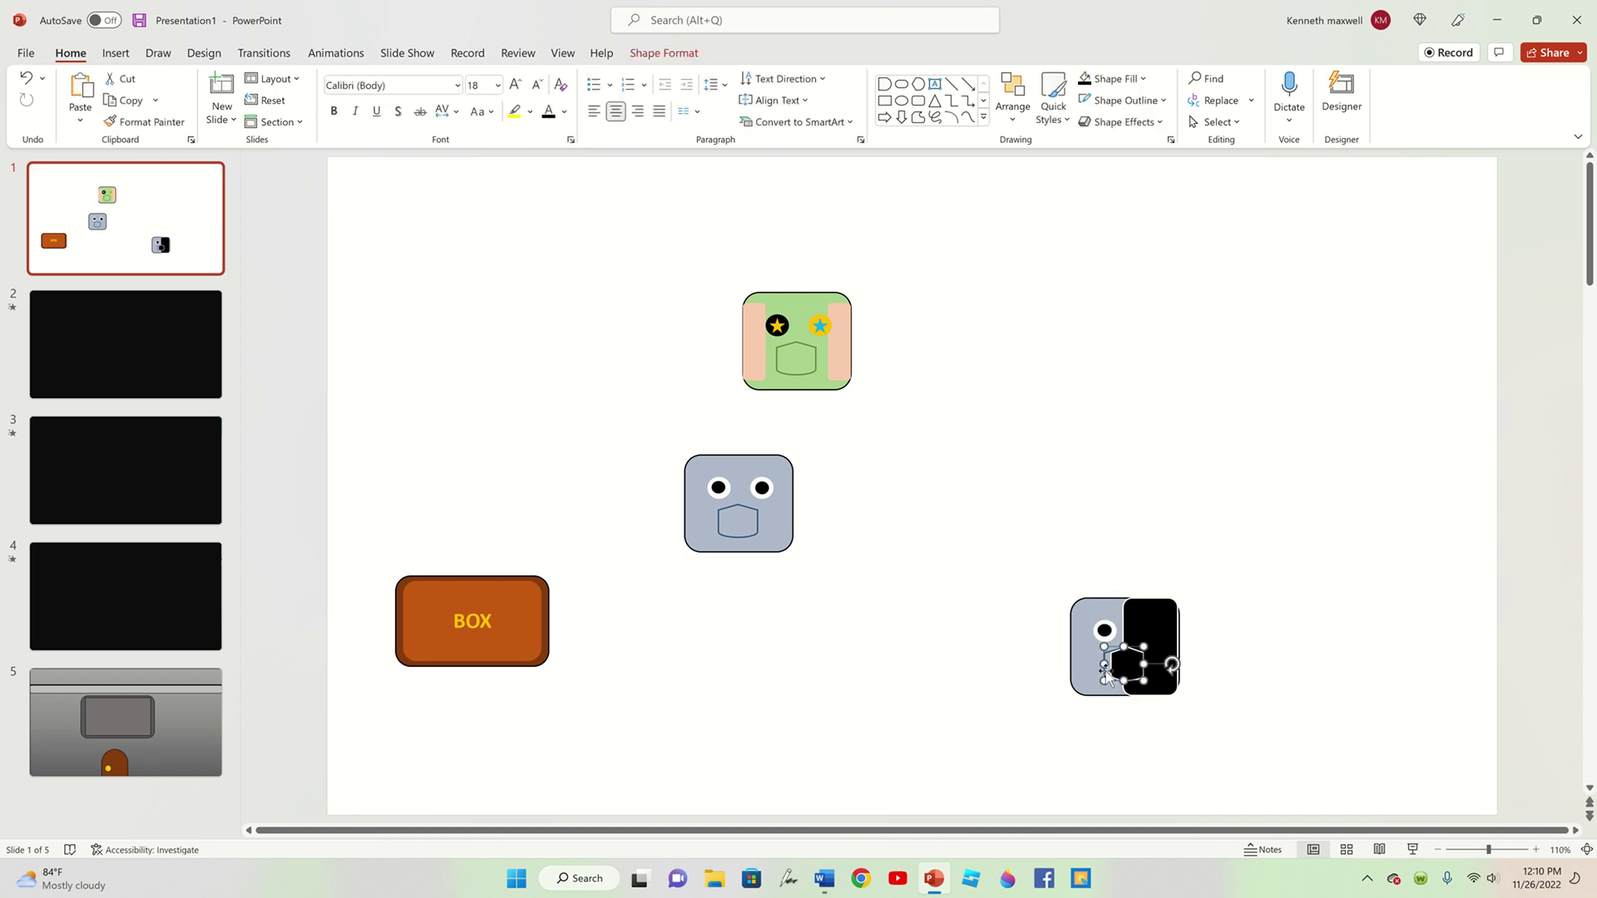
- Select the lower-right robot face to recolour its uncovered half light blue
{"action": "left_click", "coordinate": [699, 52]}
{"action": "left_click", "coordinate": [632, 78]}
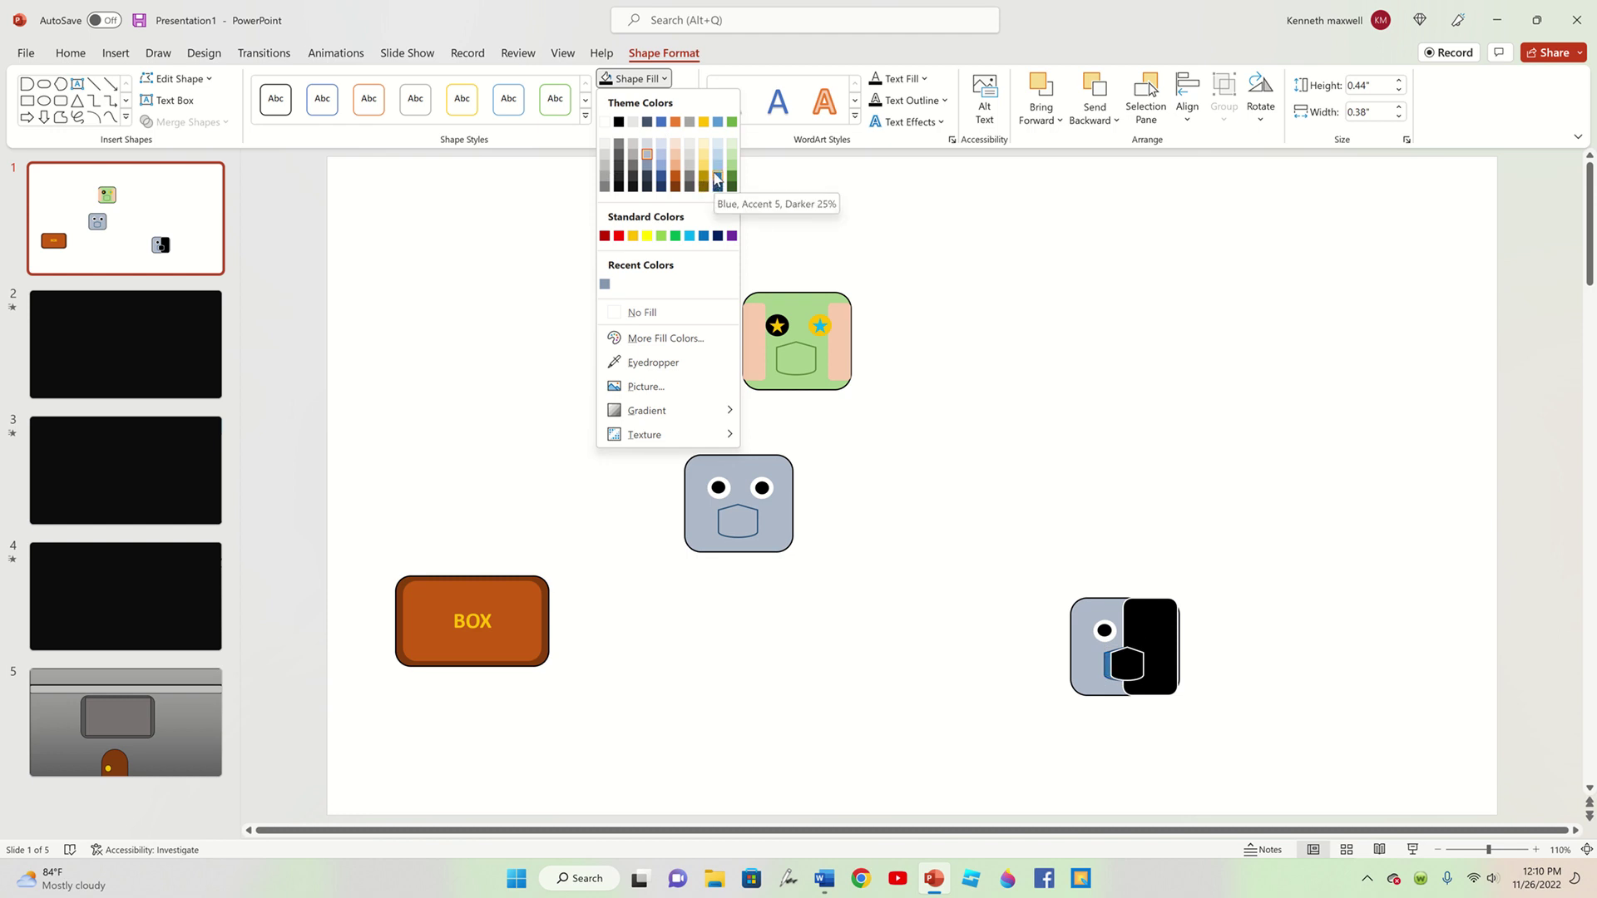
{"action": "key", "text": "Escape"}
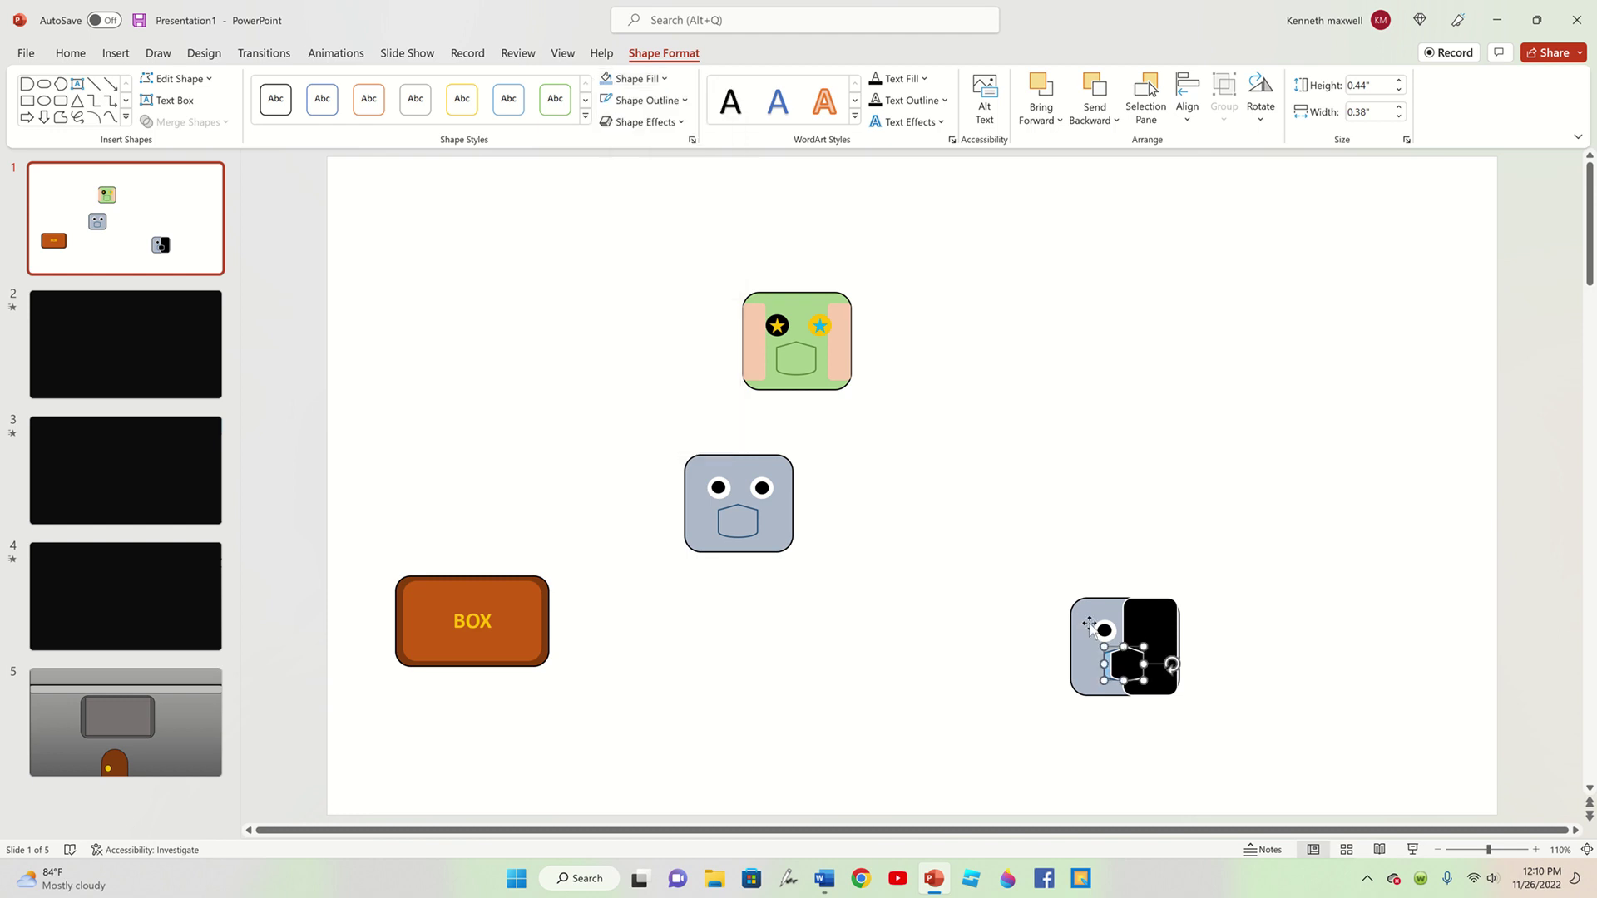
{"action": "left_click", "coordinate": [1086, 625]}
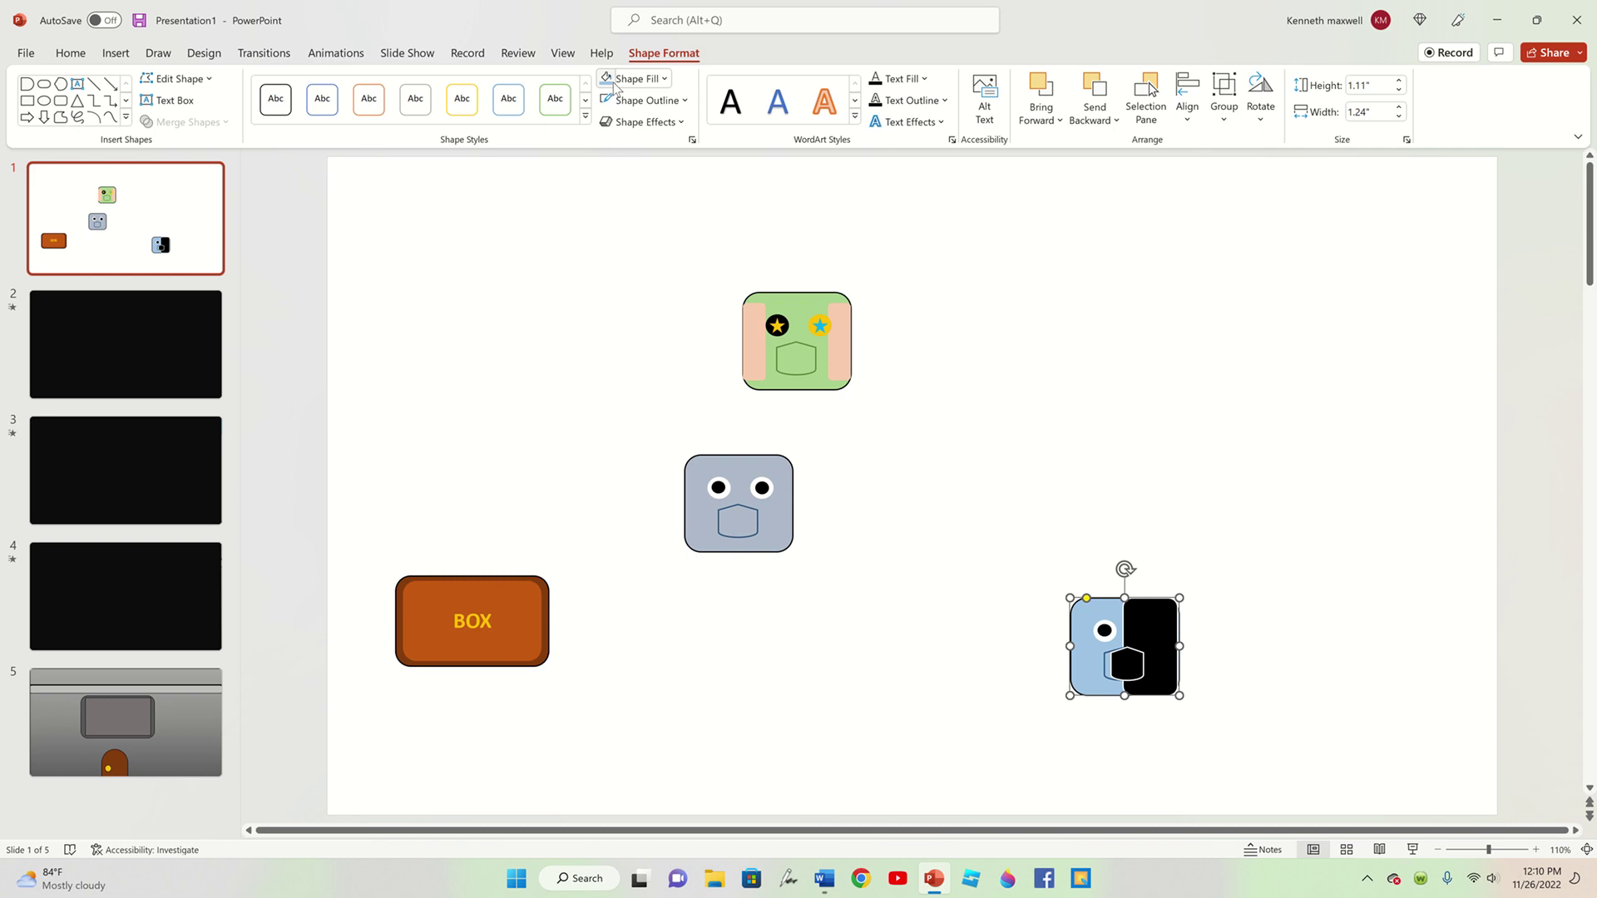
- Open the Online Pictures browser from Insert, then close it unused
{"action": "left_click", "coordinate": [998, 562]}
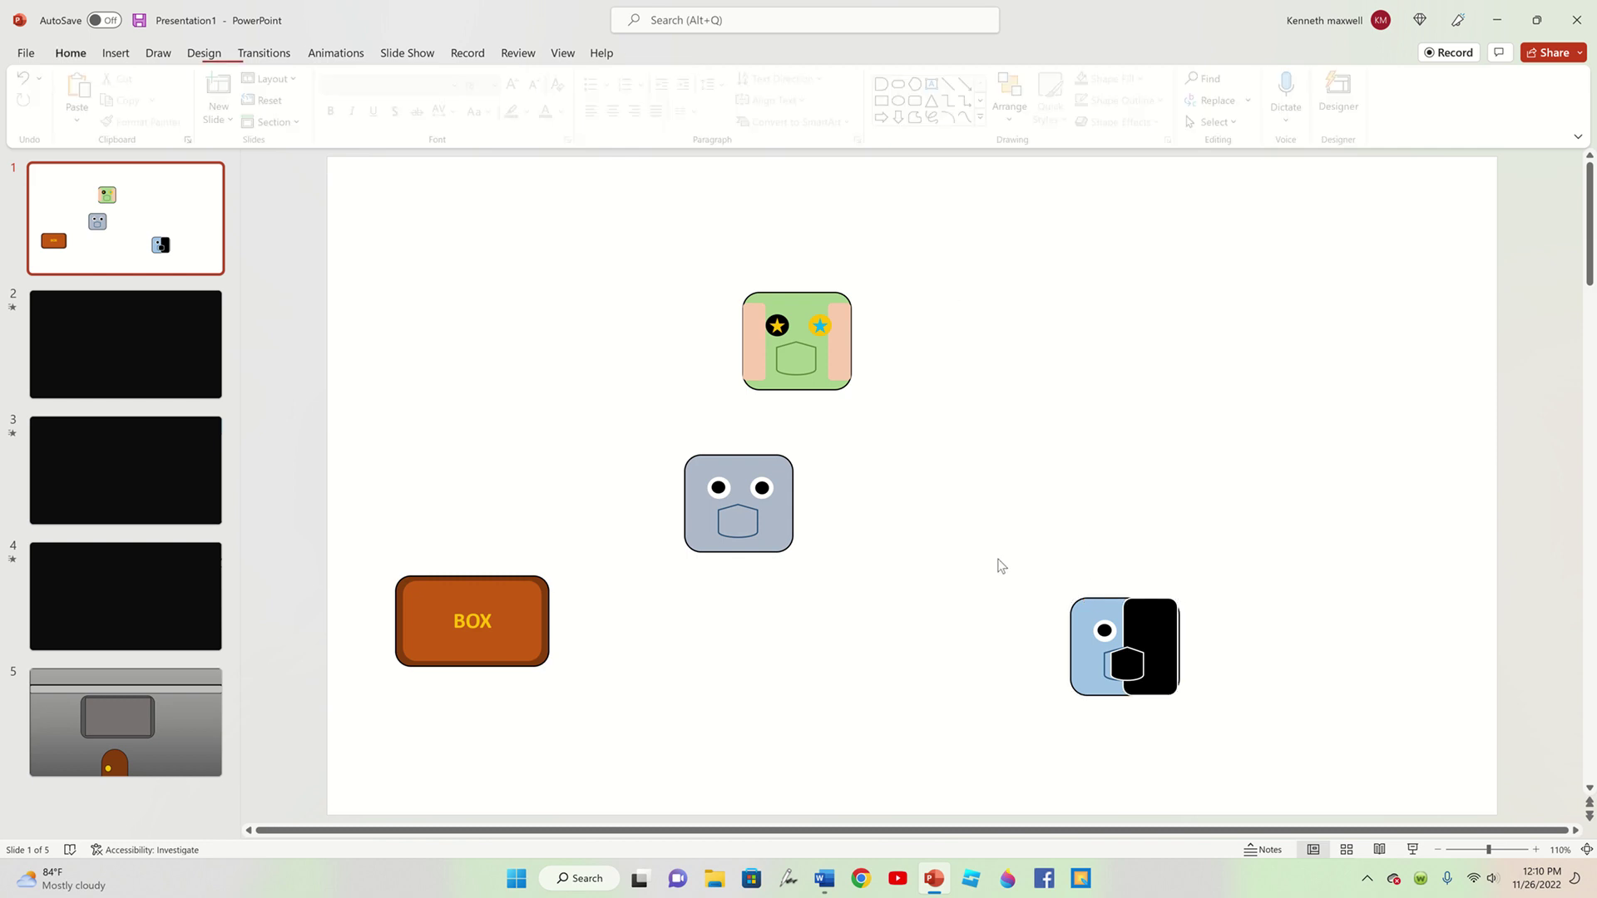
{"action": "left_click", "coordinate": [116, 53]}
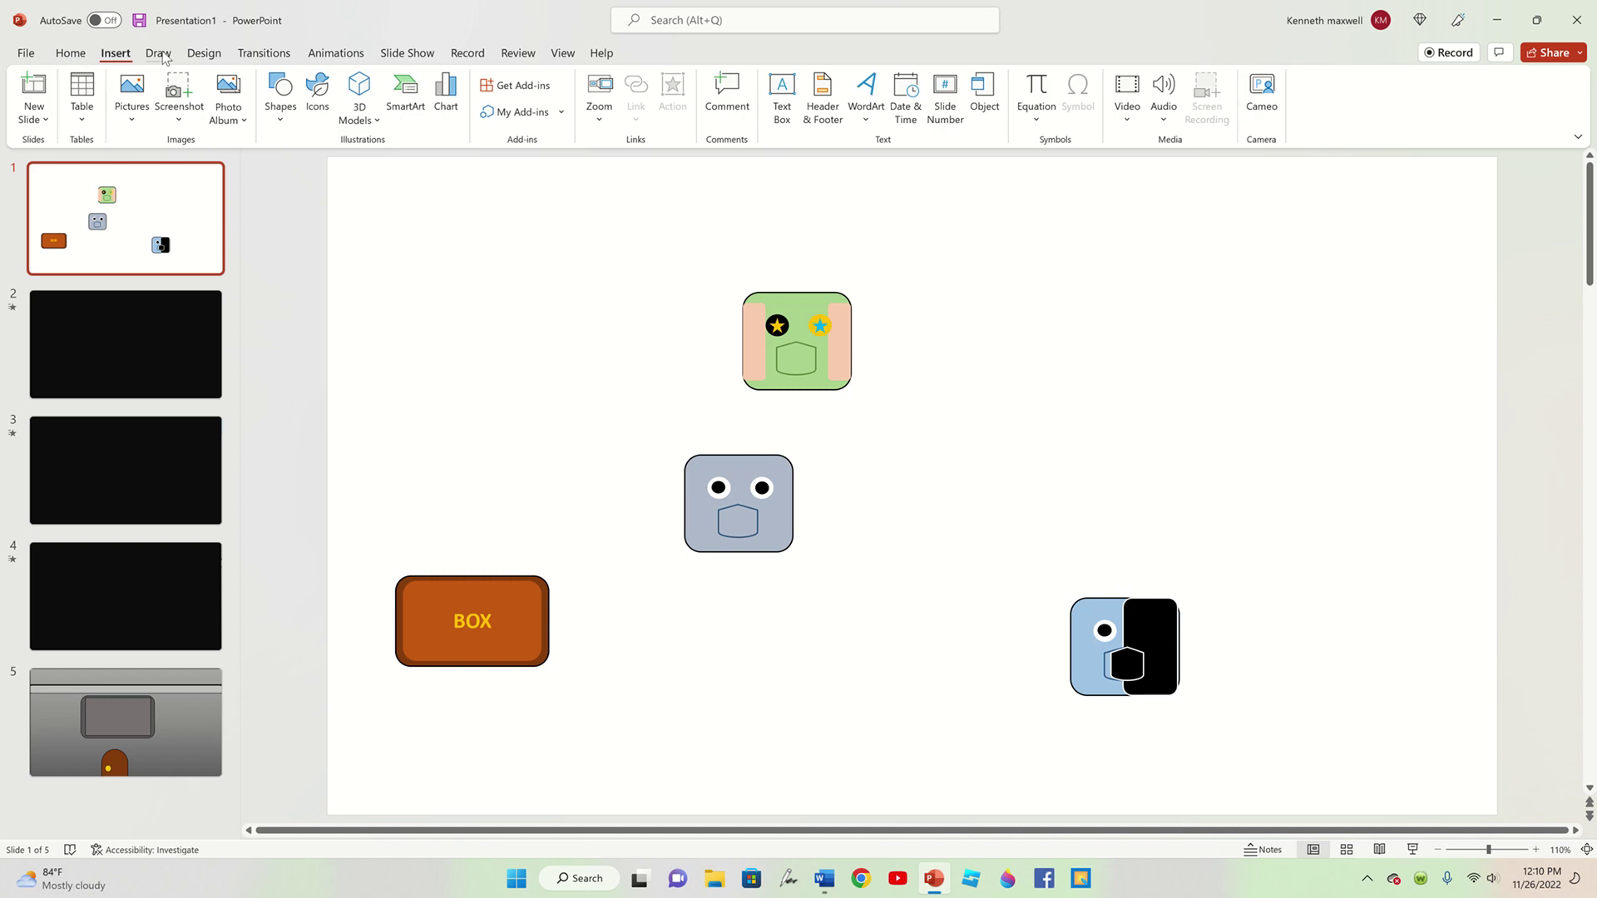
{"action": "left_click", "coordinate": [143, 115]}
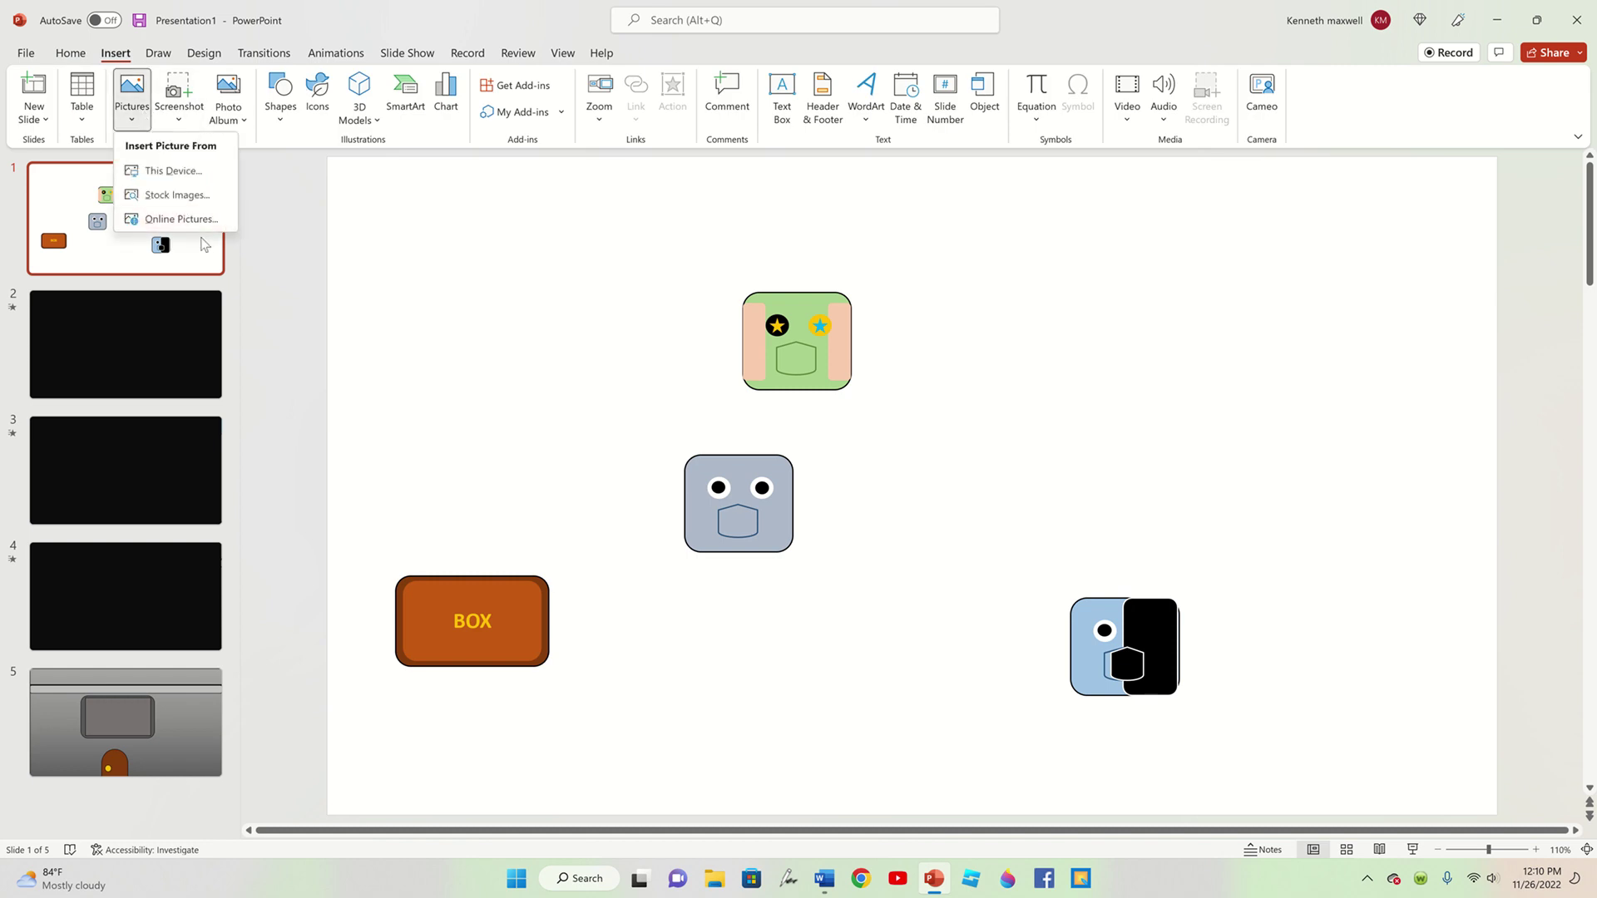
{"action": "left_click", "coordinate": [183, 218]}
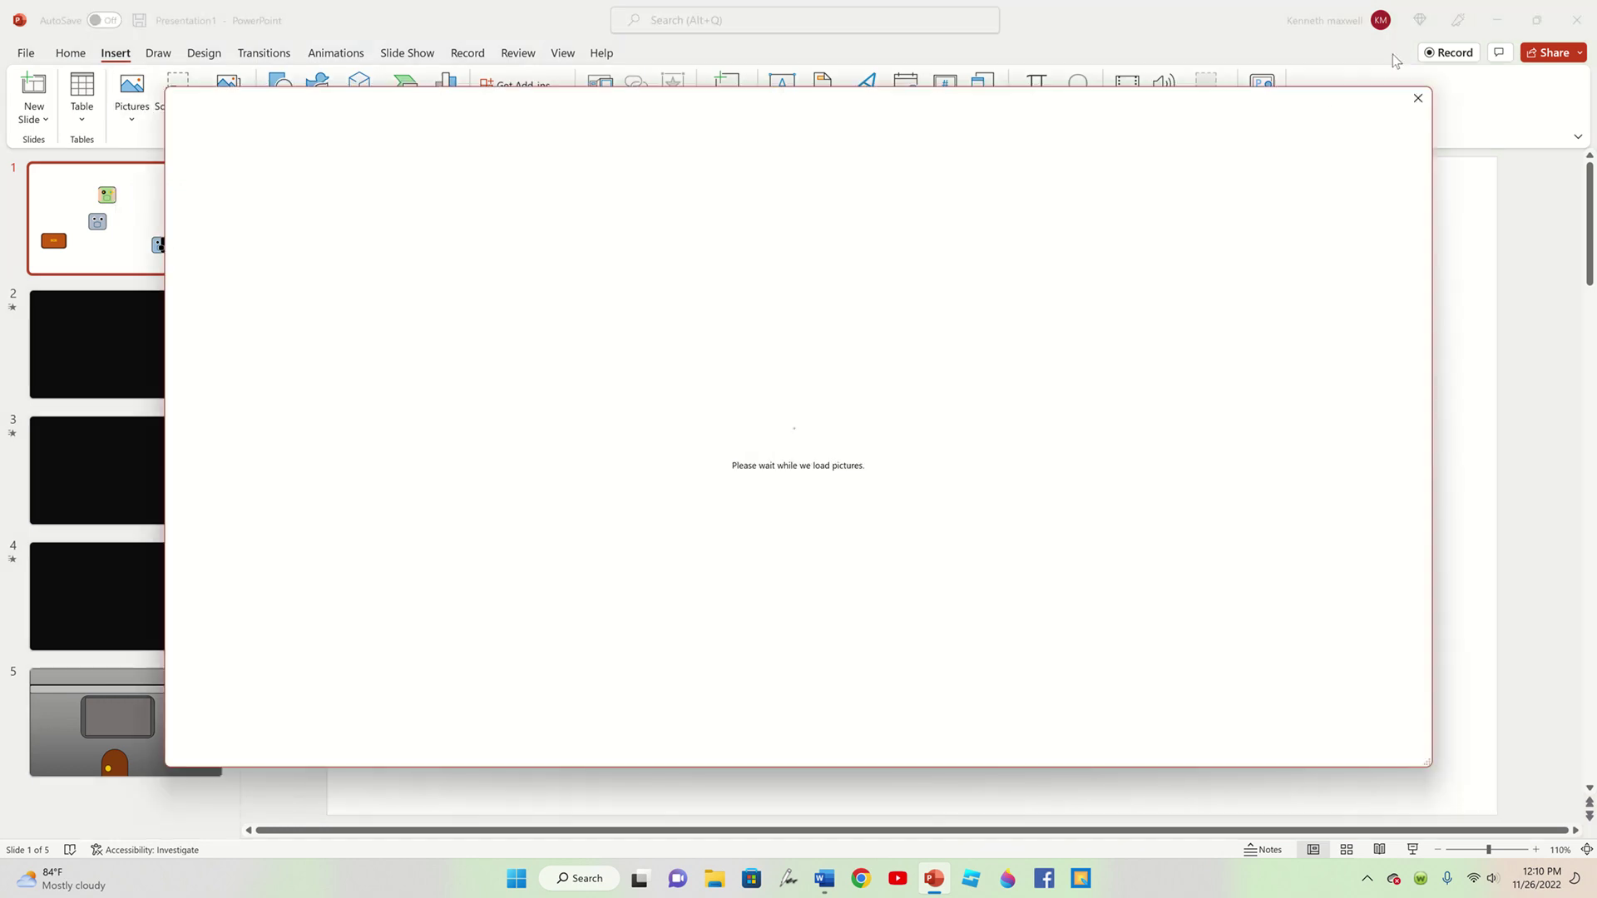
{"action": "left_click", "coordinate": [1418, 98]}
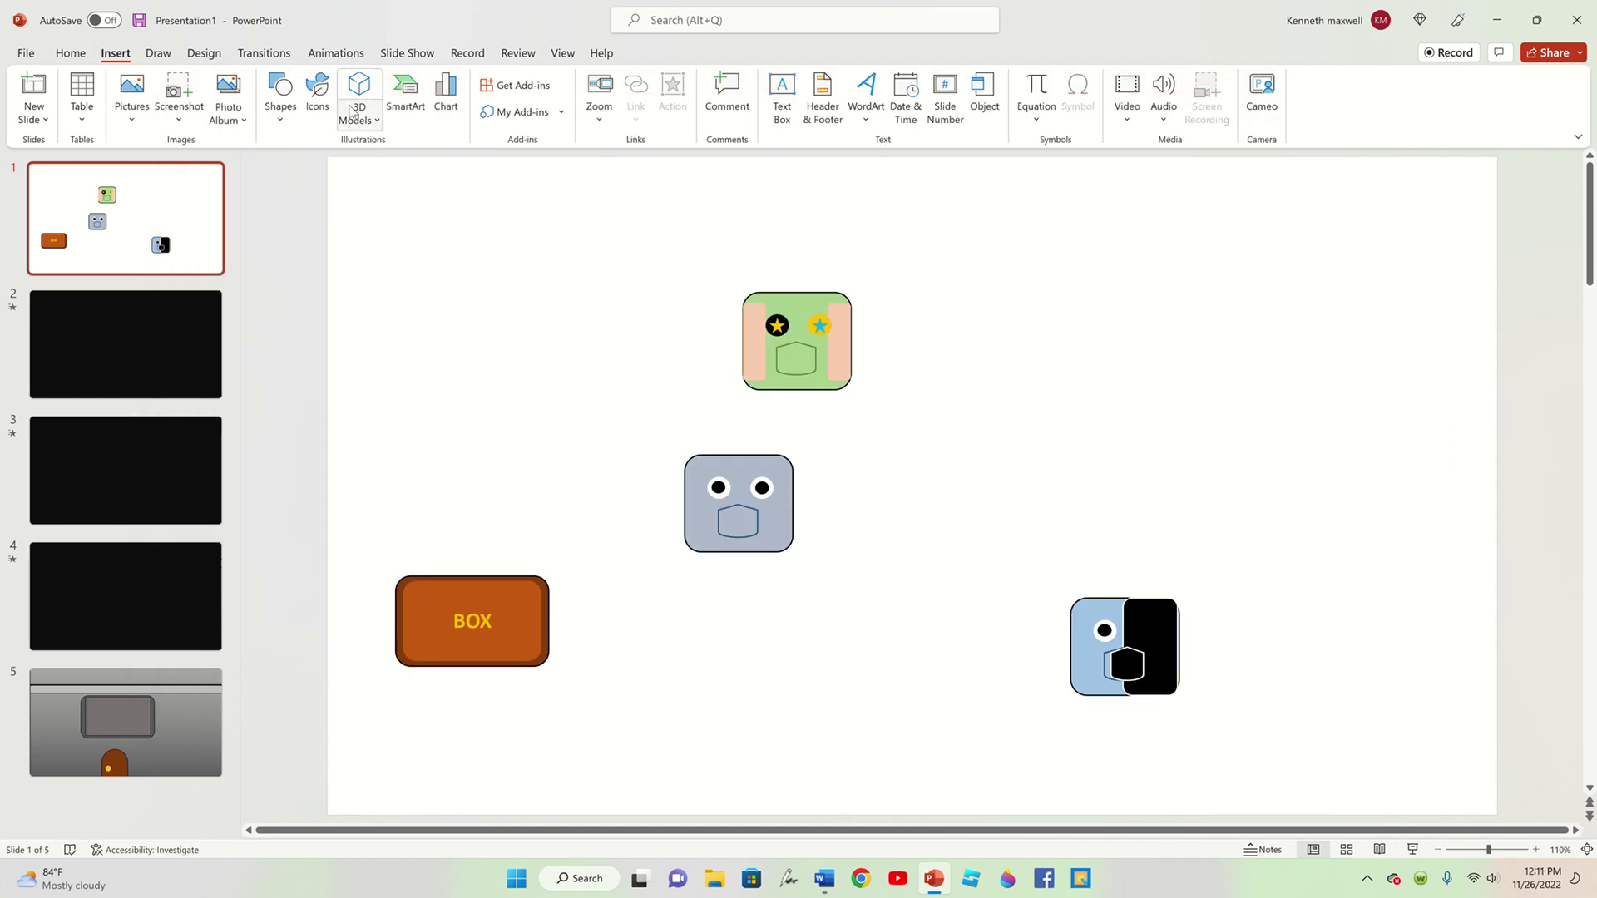
- Search Stock 3D Models for a hat and insert the plain black top hat
{"action": "left_click", "coordinate": [359, 99]}
{"action": "left_click", "coordinate": [394, 197]}
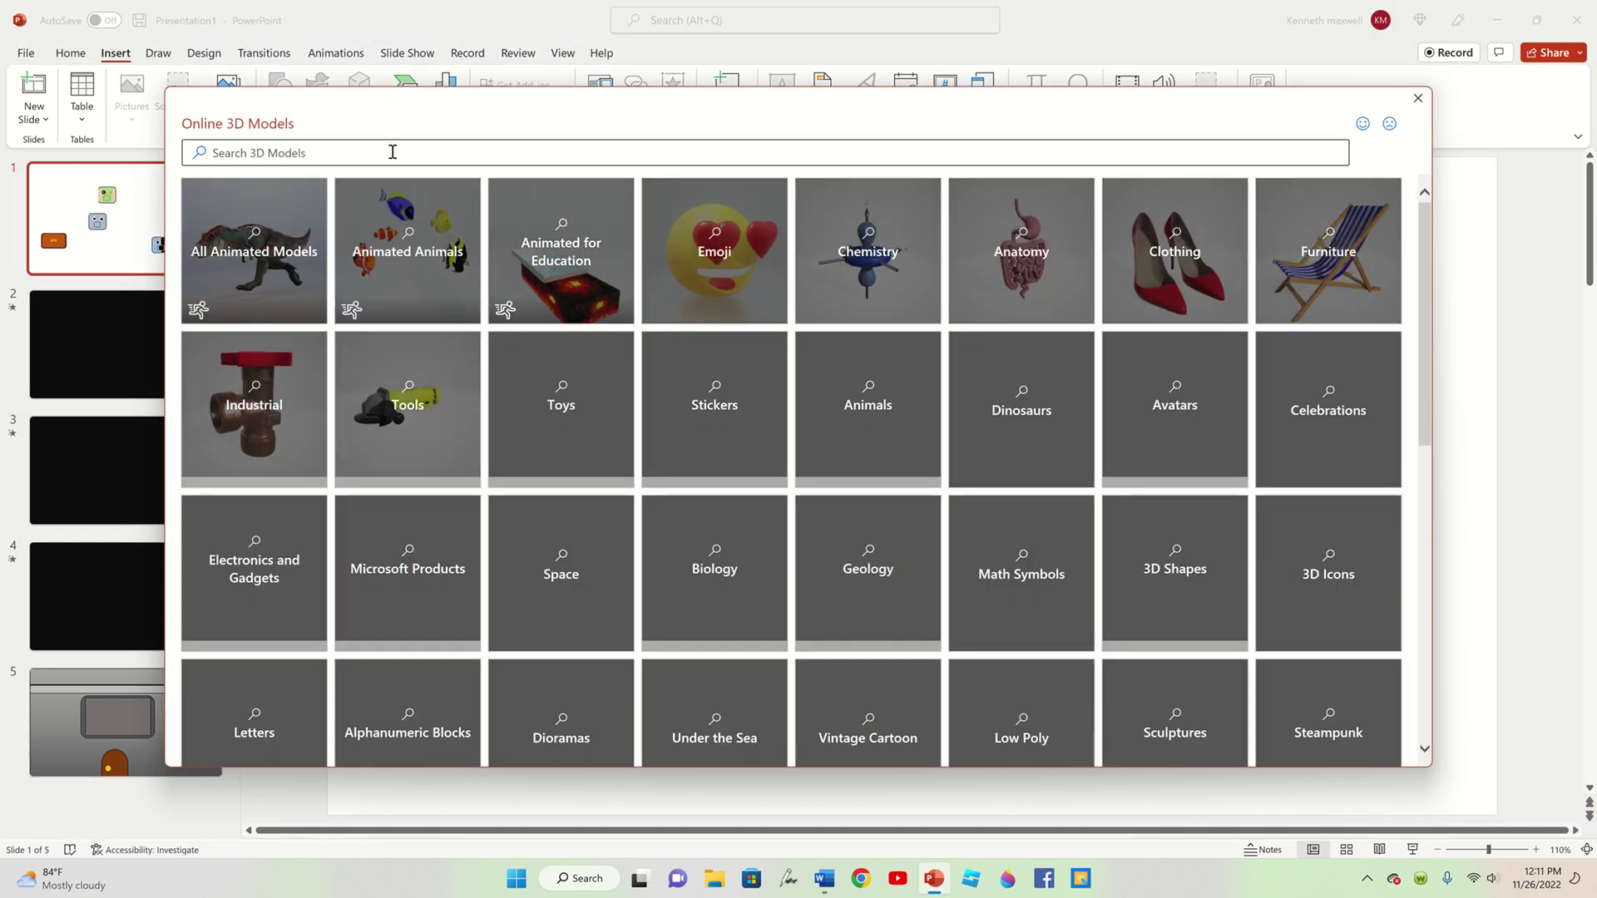
{"action": "left_click", "coordinate": [393, 151]}
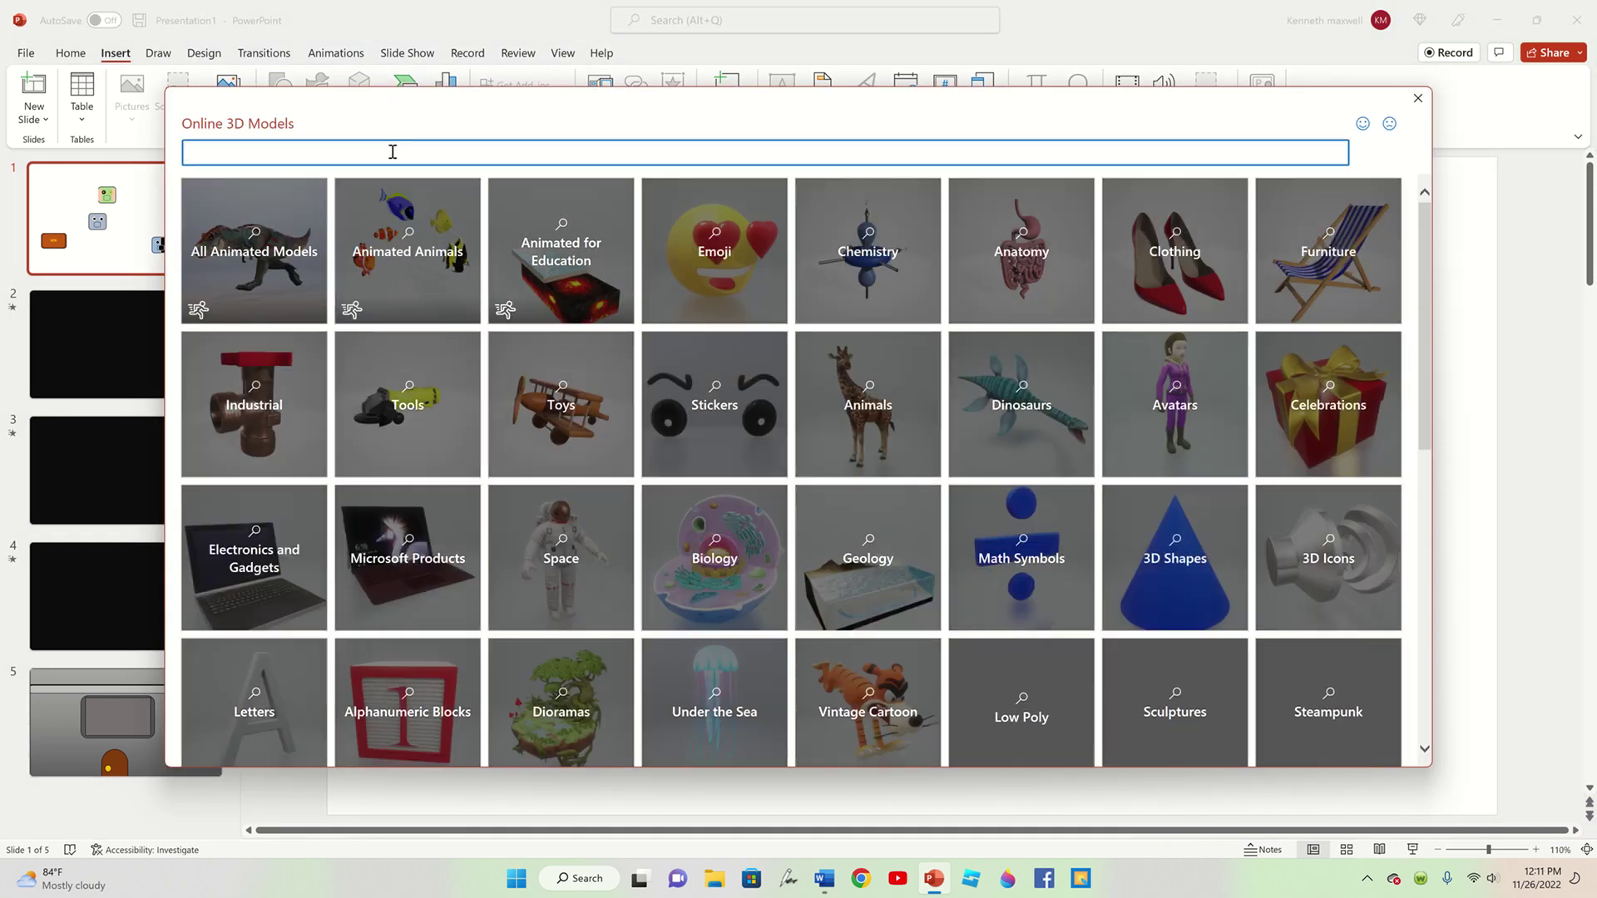
{"action": "type", "text": "tophat"}
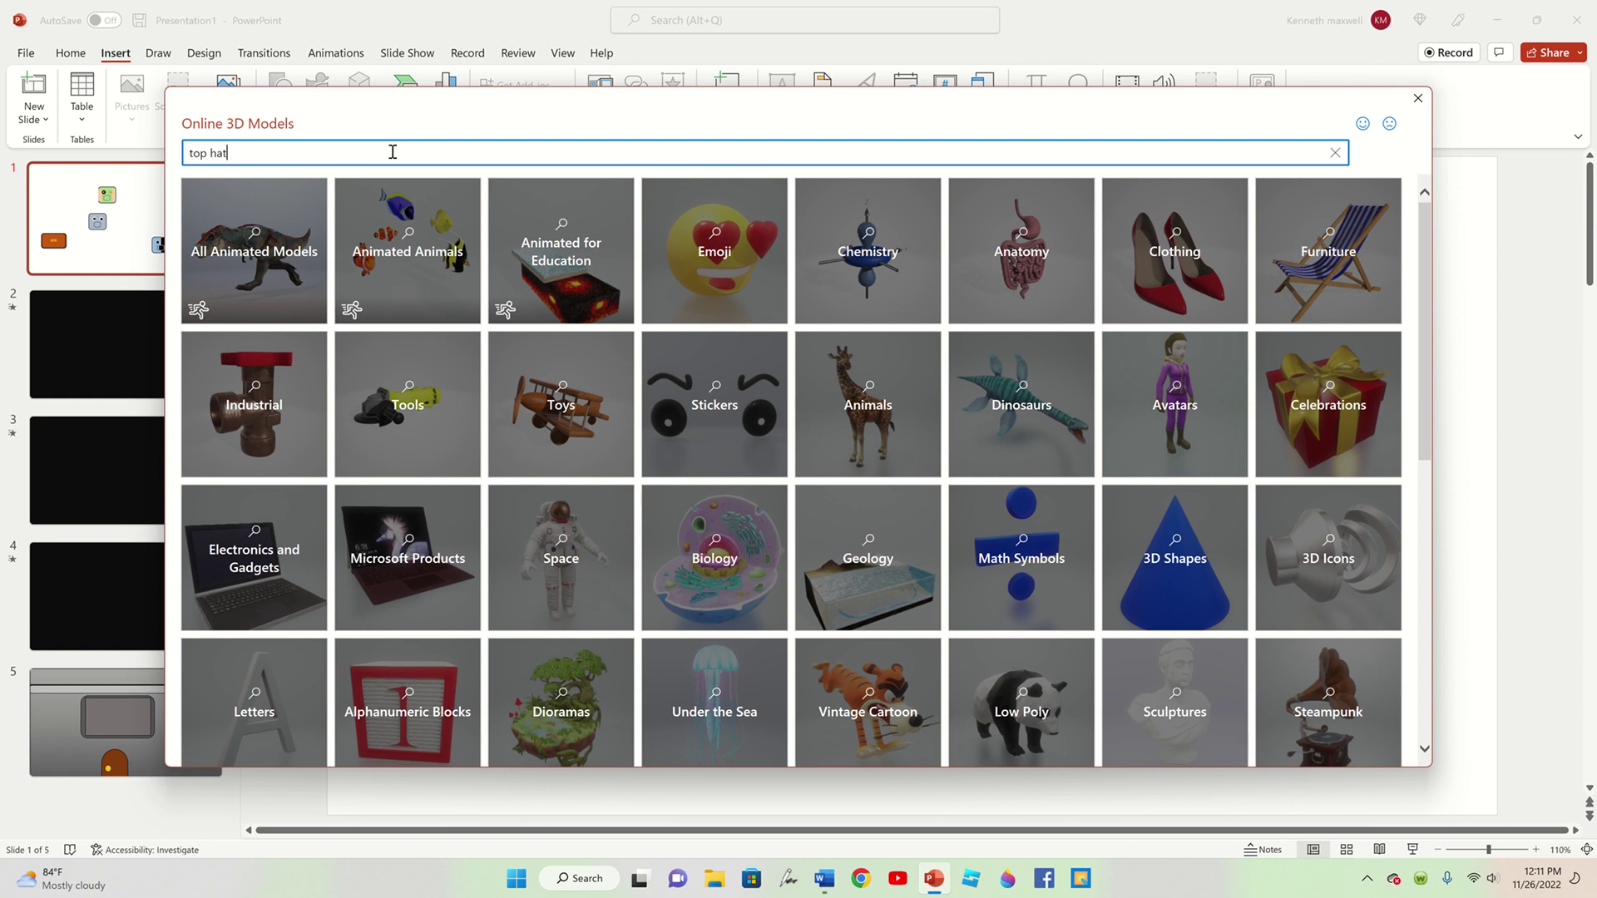
{"action": "key", "text": "Return"}
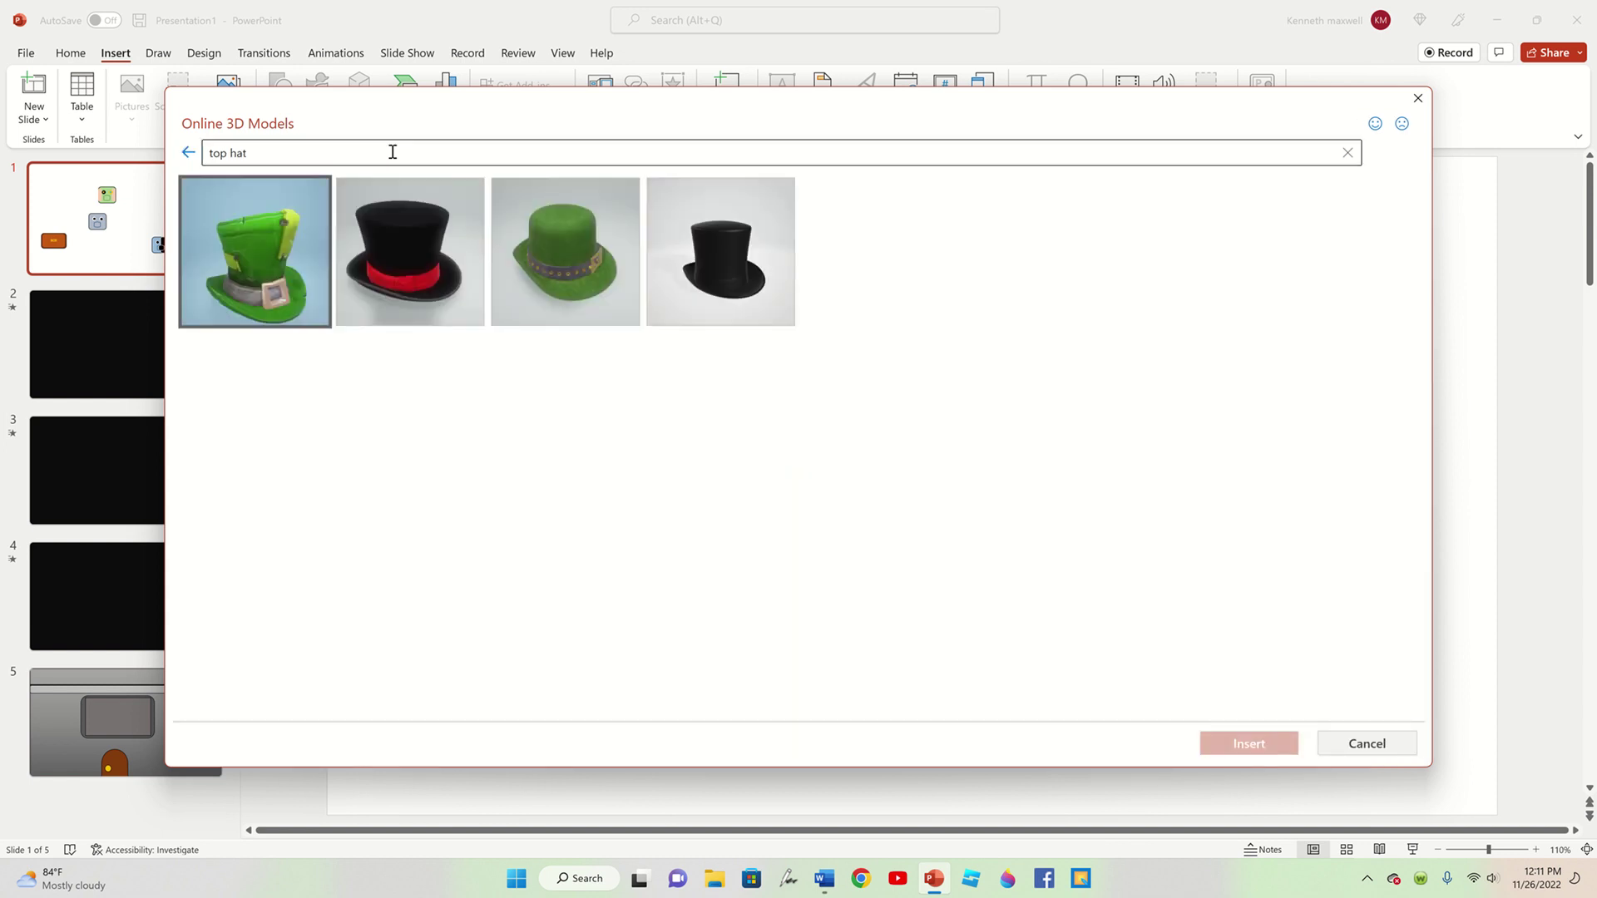
{"action": "left_click", "coordinate": [722, 259]}
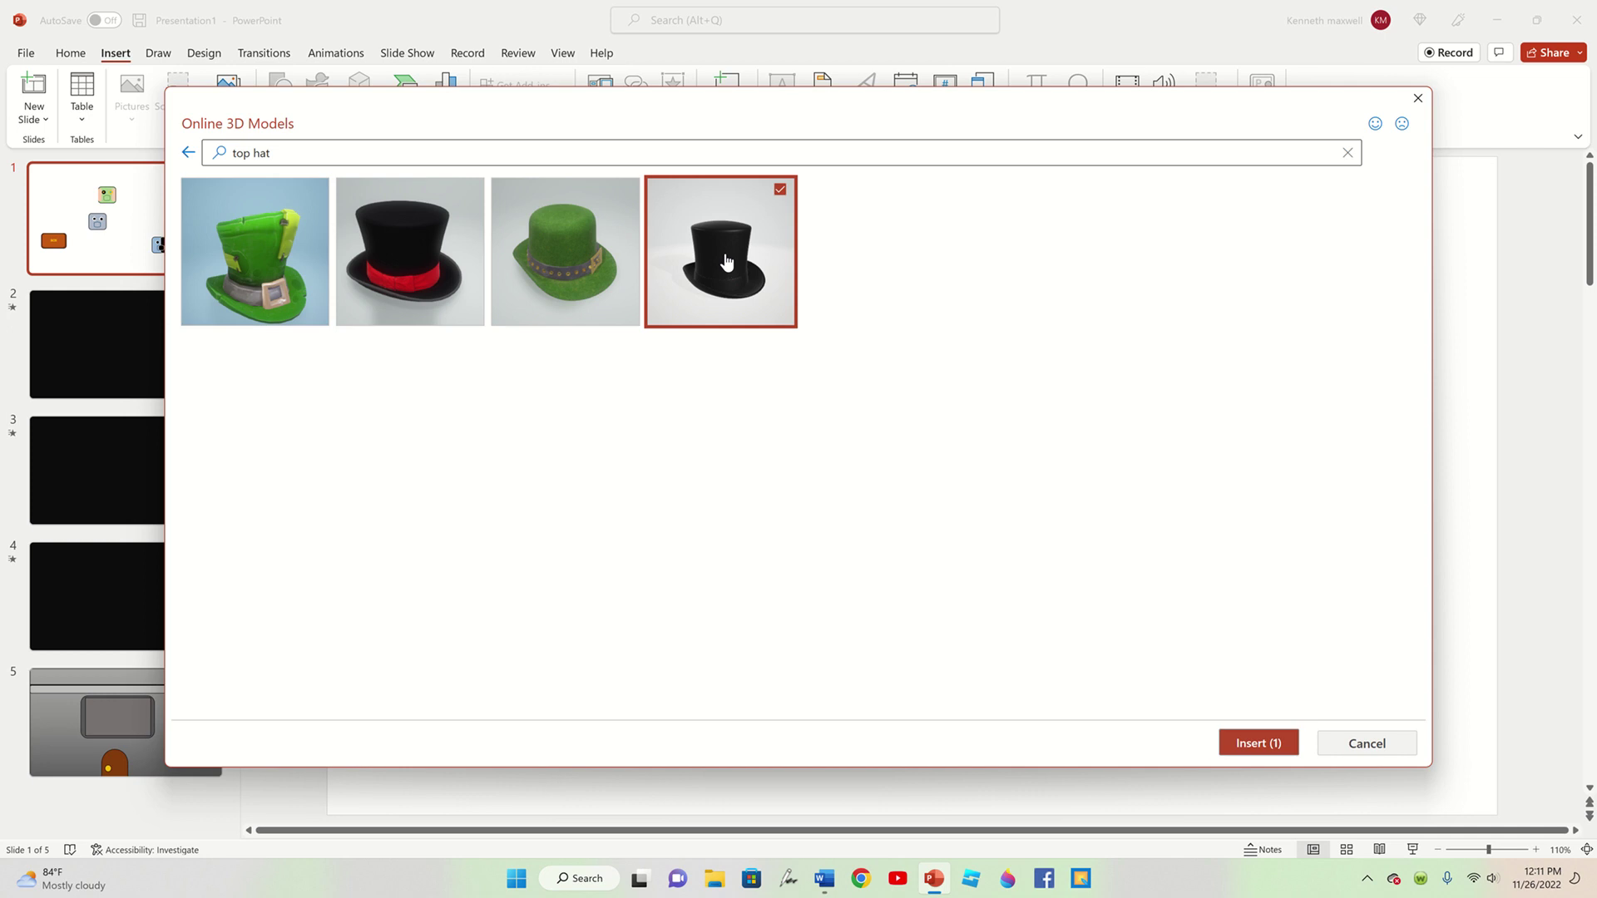
{"action": "left_click", "coordinate": [1226, 750]}
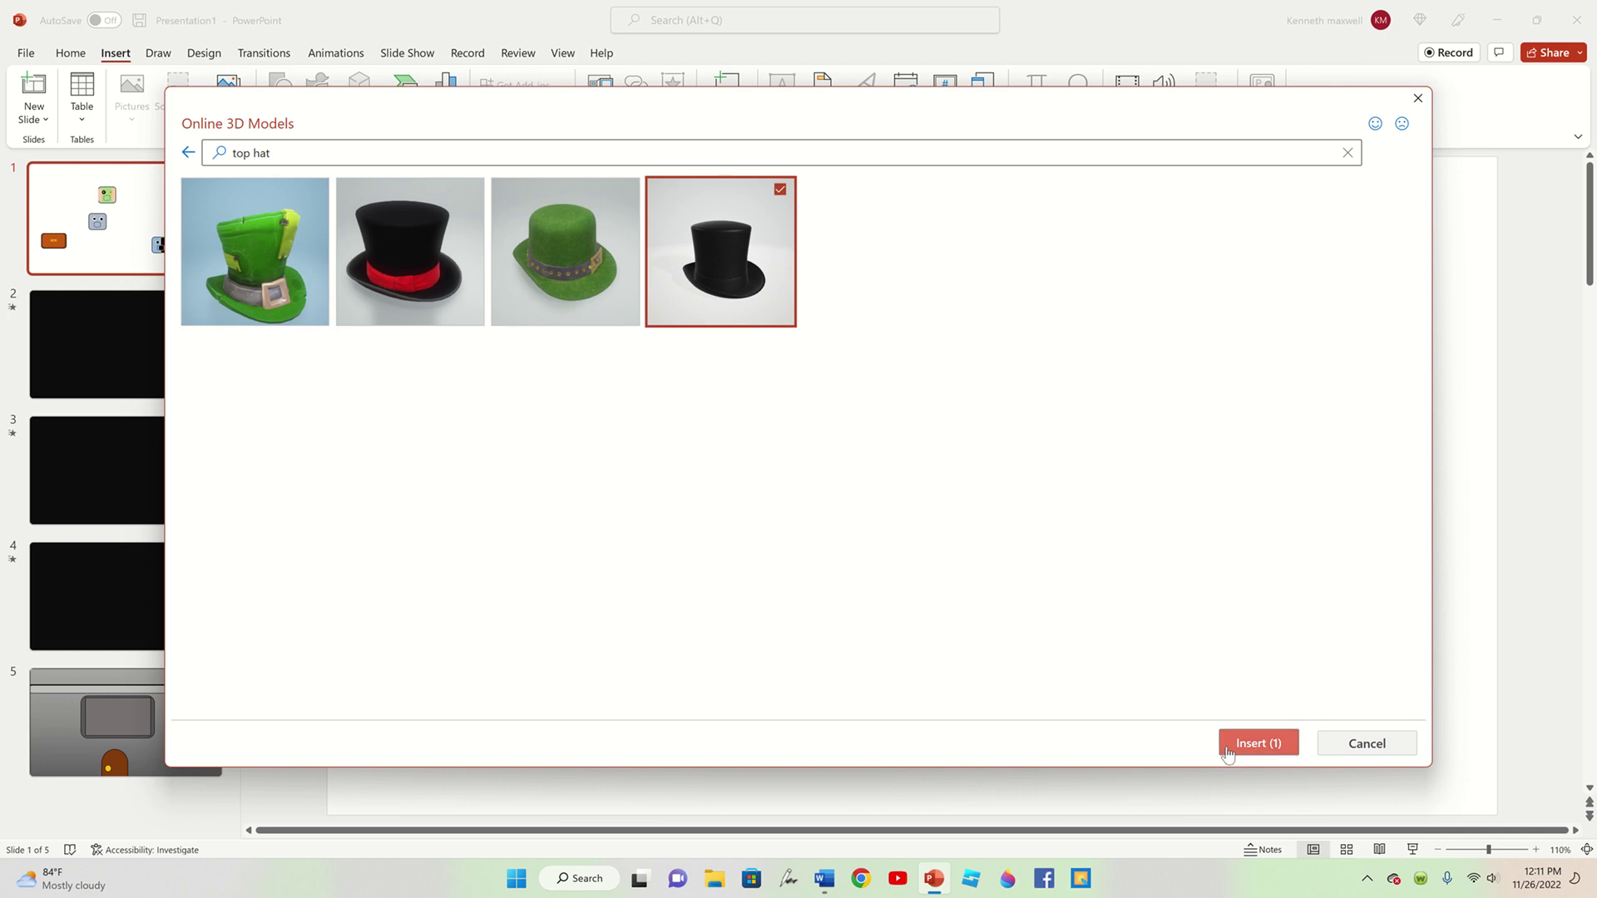
{"action": "left_click", "coordinate": [1228, 750]}
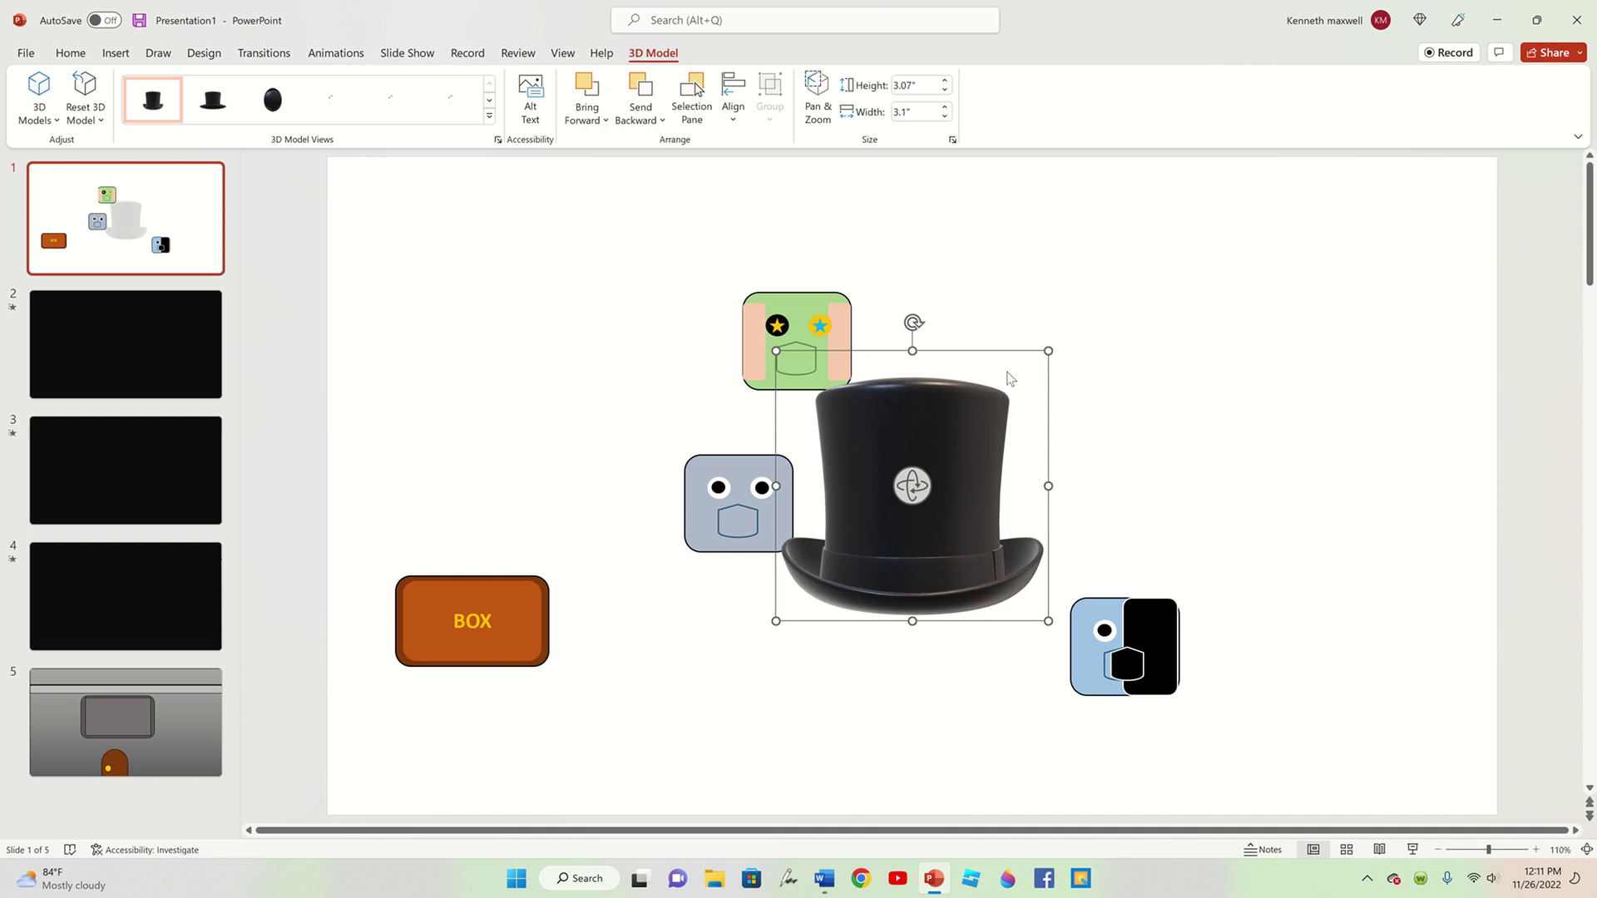
- Shrink the 3D top hat to about 0.94 inches and seat it on the robot's head
{"action": "left_click_drag", "start_coordinate": [980, 406], "coordinate": [1121, 391]}
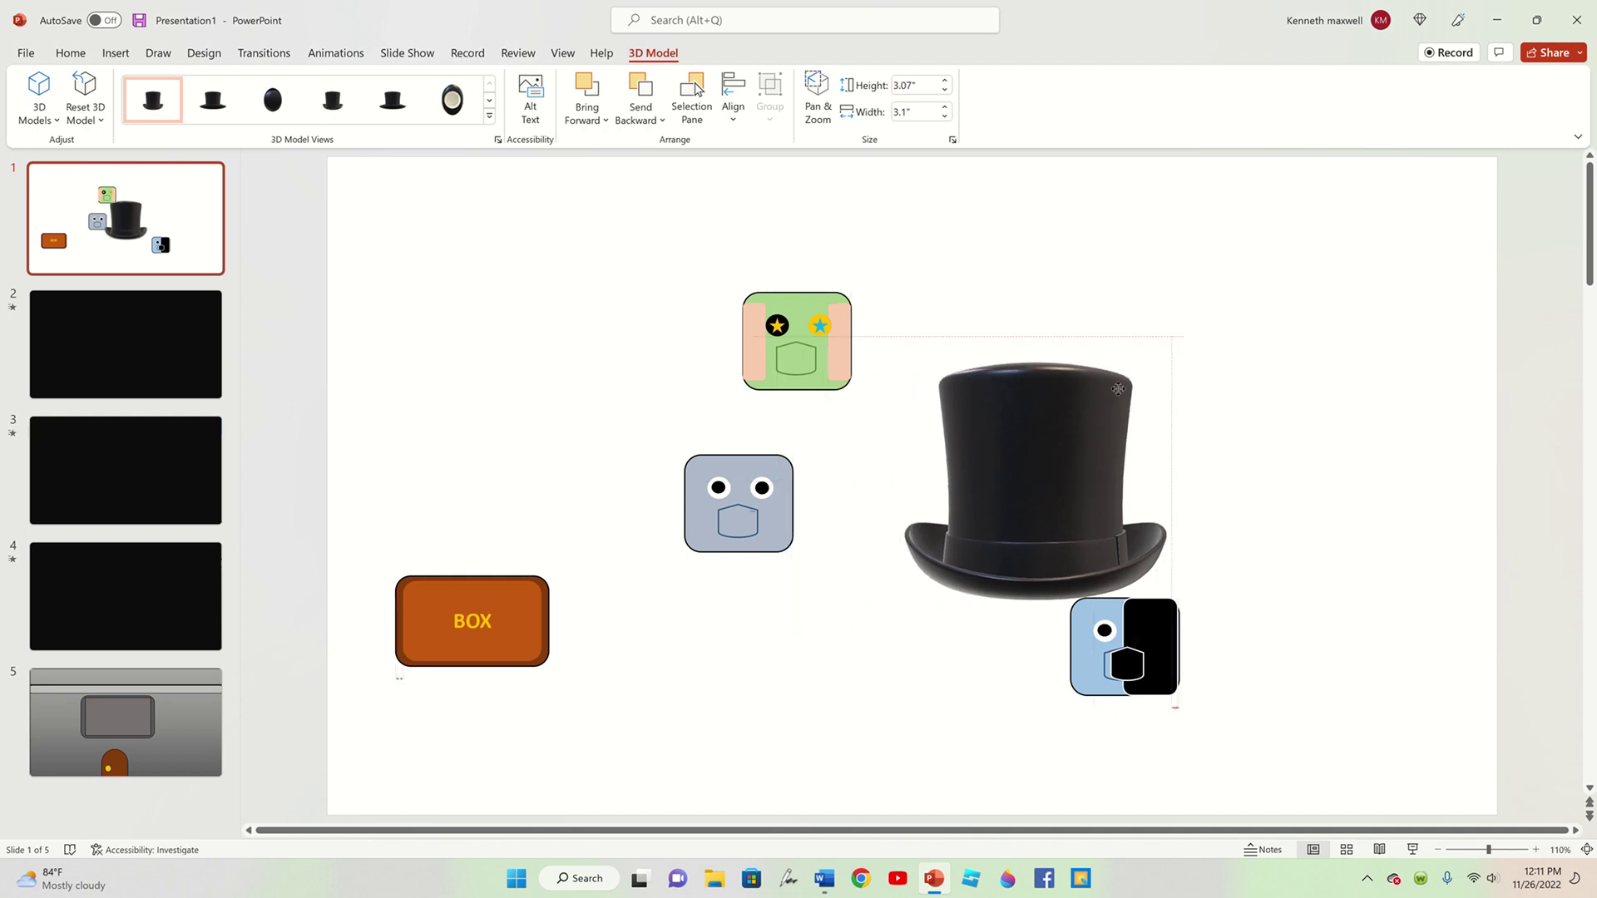
{"action": "left_click_drag", "start_coordinate": [1055, 307], "coordinate": [1040, 492]}
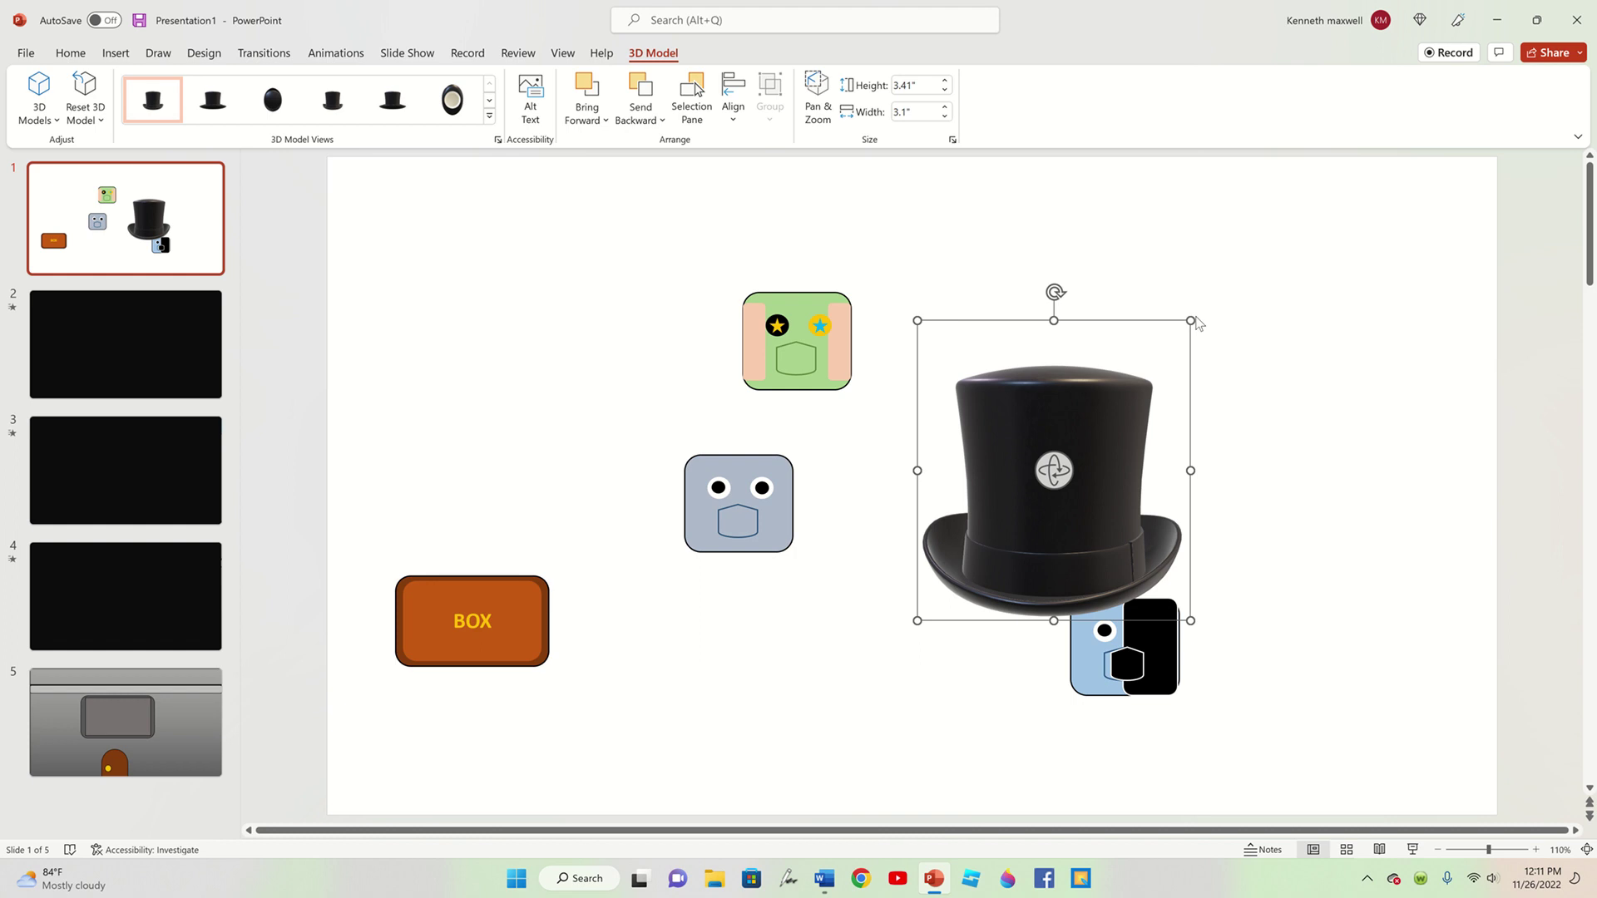
{"action": "mouse_move", "coordinate": [1187, 316]}
{"action": "left_mouse_down"}
{"action": "mouse_move", "coordinate": [988, 542]}
{"action": "mouse_move", "coordinate": [1151, 588]}
{"action": "left_mouse_up"}
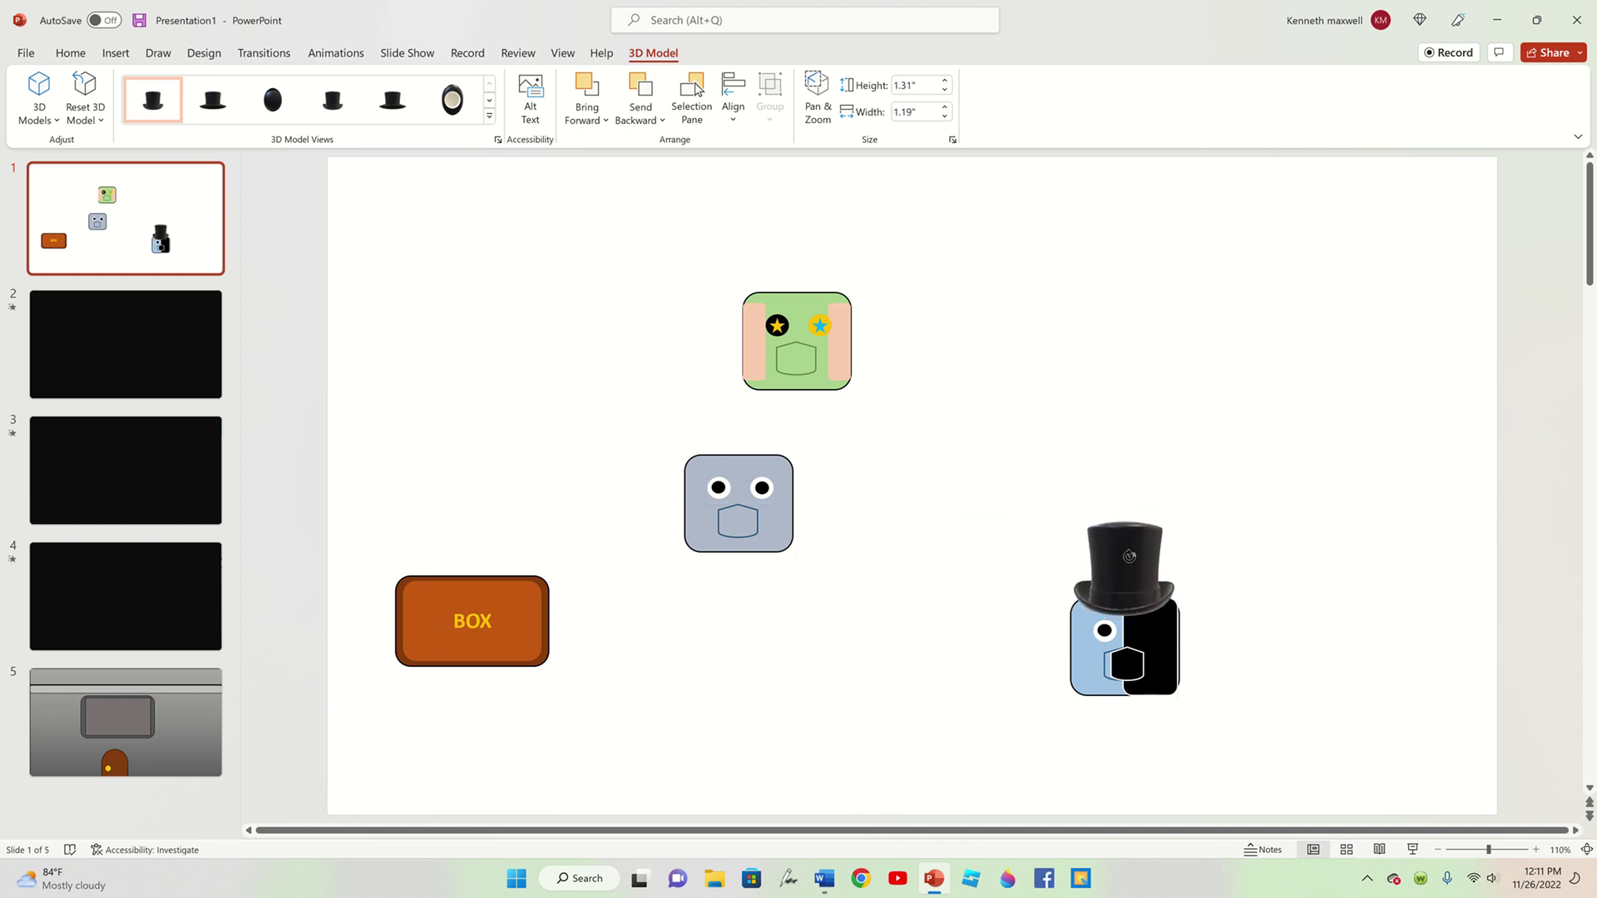
{"action": "left_click_drag", "start_coordinate": [1180, 504], "coordinate": [1112, 582]}
{"action": "left_click", "coordinate": [1151, 560]}
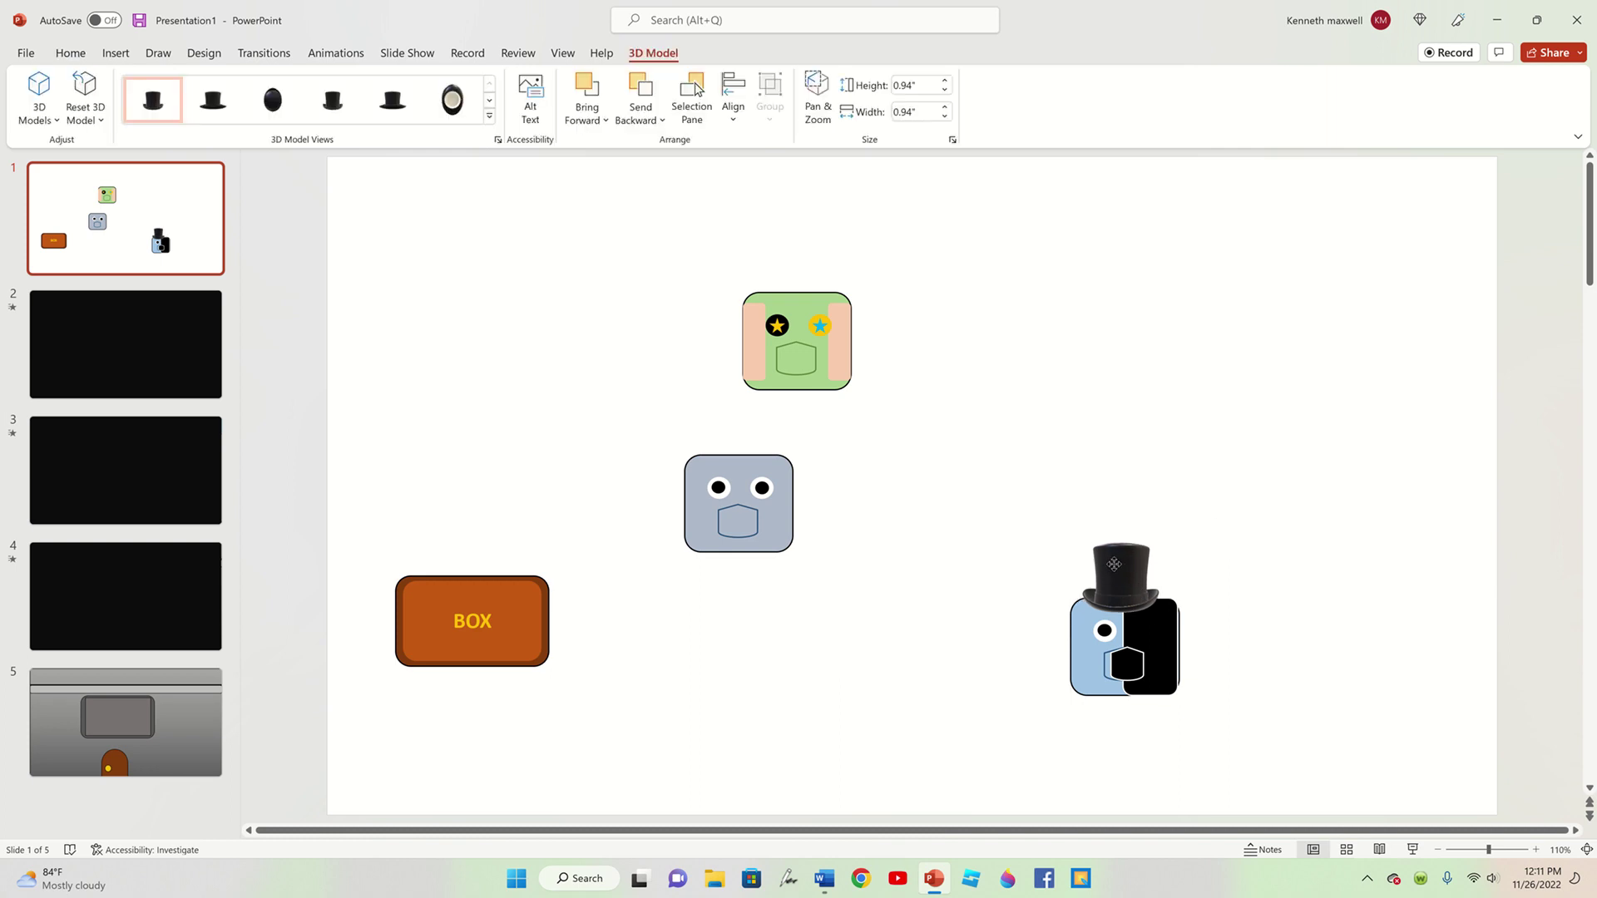
{"action": "left_click", "coordinate": [990, 524]}
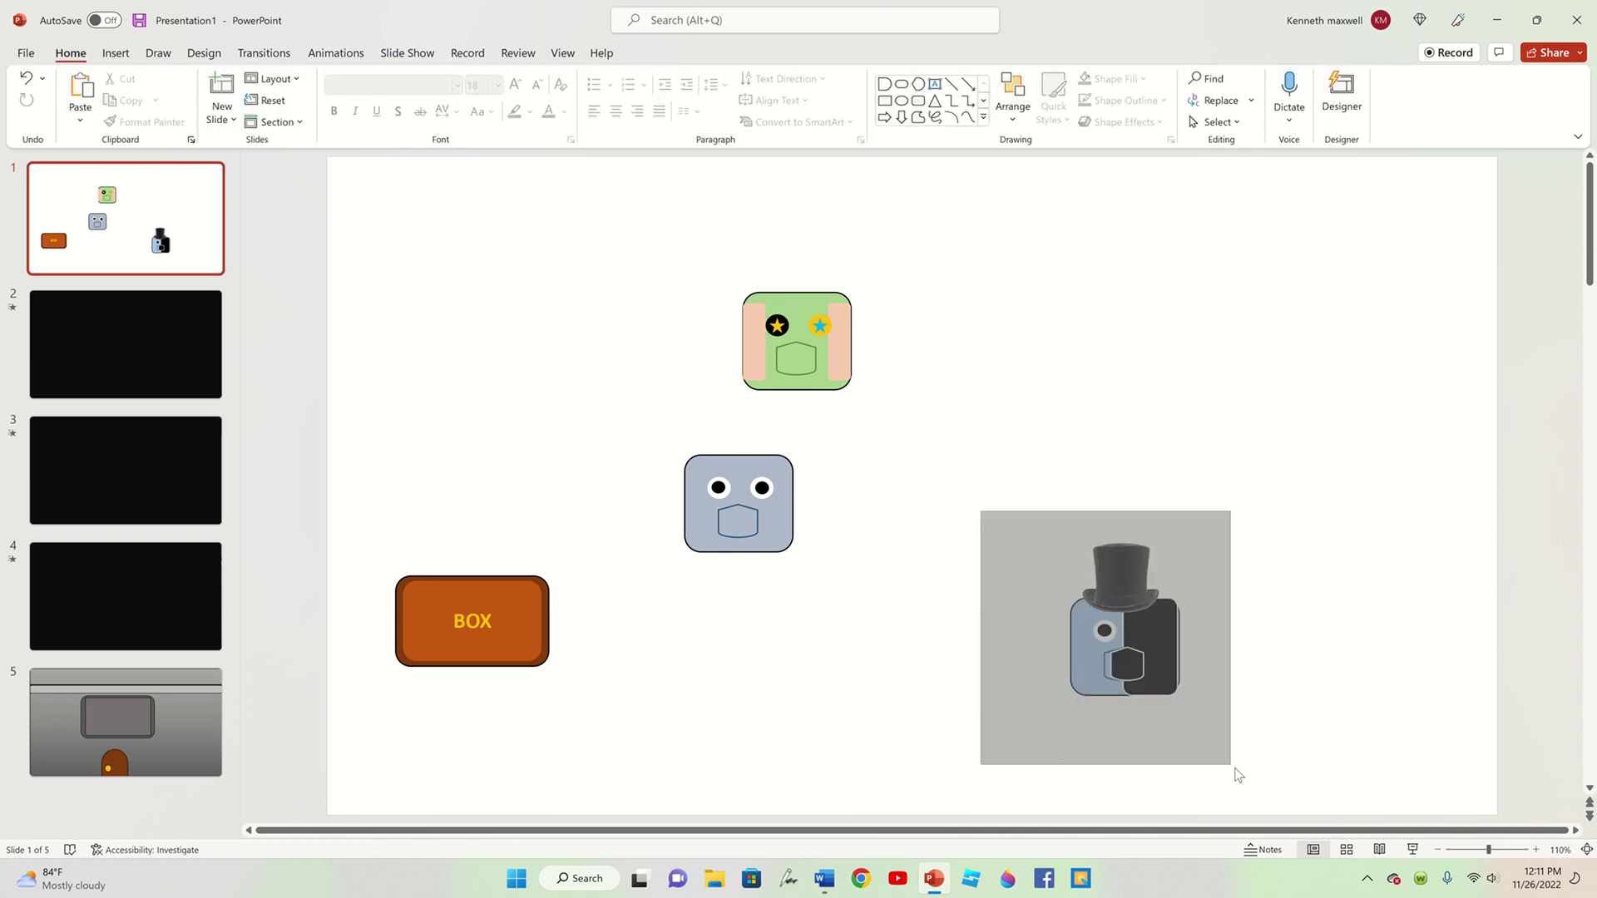
{"action": "left_click_drag", "start_coordinate": [1127, 666], "coordinate": [1233, 770]}
{"action": "left_click", "coordinate": [1235, 614]}
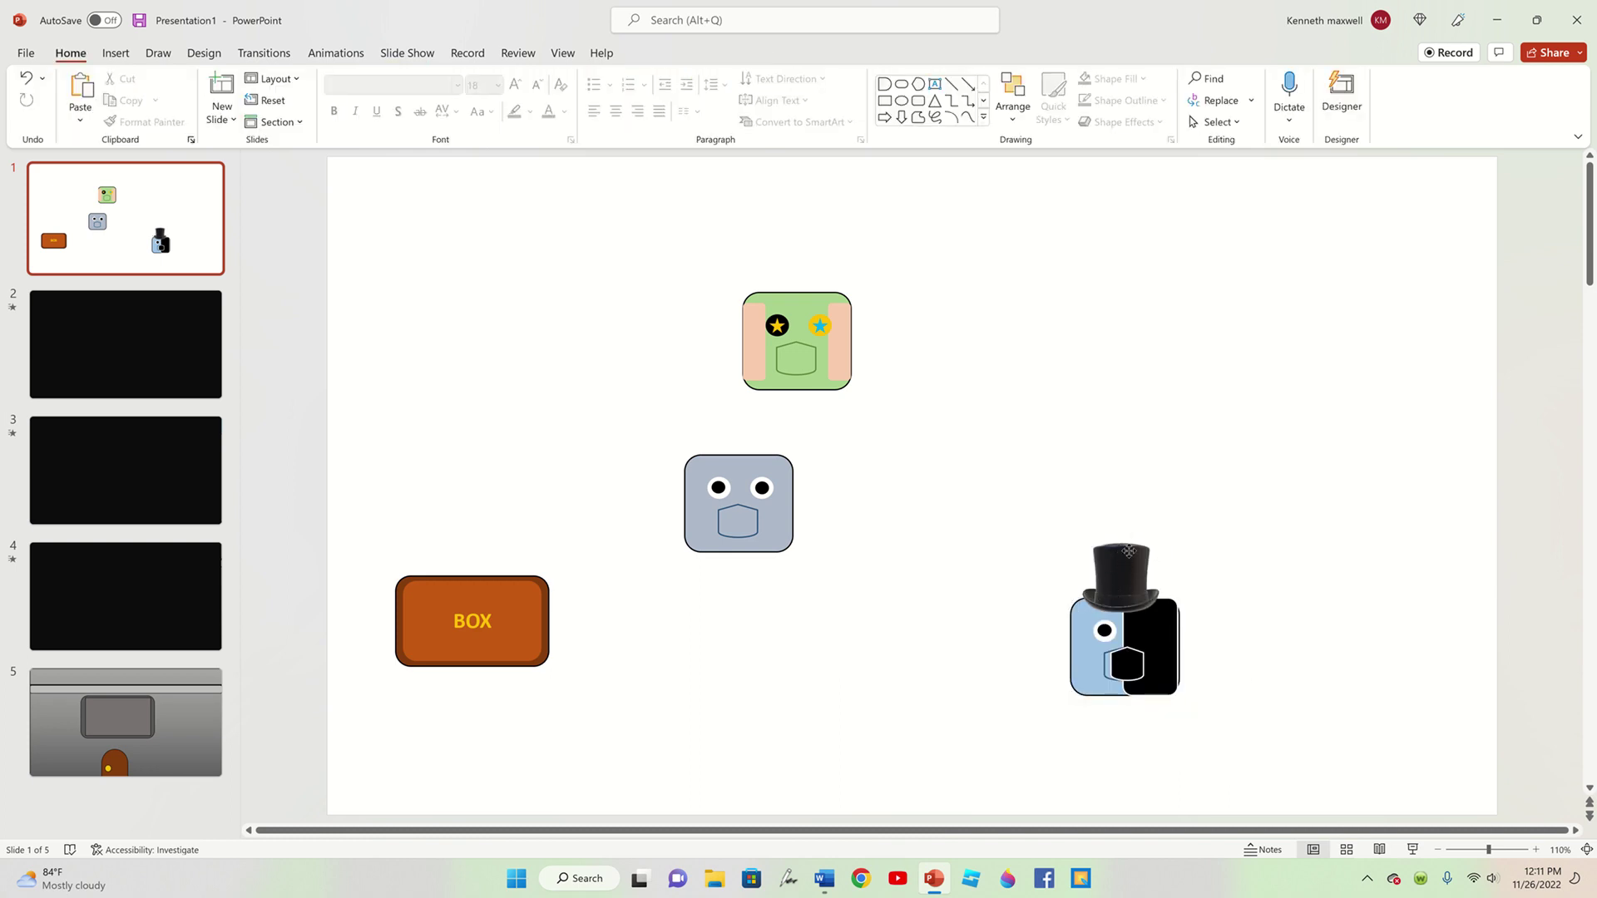
{"action": "left_click_drag", "start_coordinate": [1121, 557], "coordinate": [1127, 556]}
{"action": "left_click", "coordinate": [1015, 569]}
- Group the hat and half-black face with Ctrl+G and move the group up and right
{"action": "left_click_drag", "start_coordinate": [1002, 464], "coordinate": [1235, 740]}
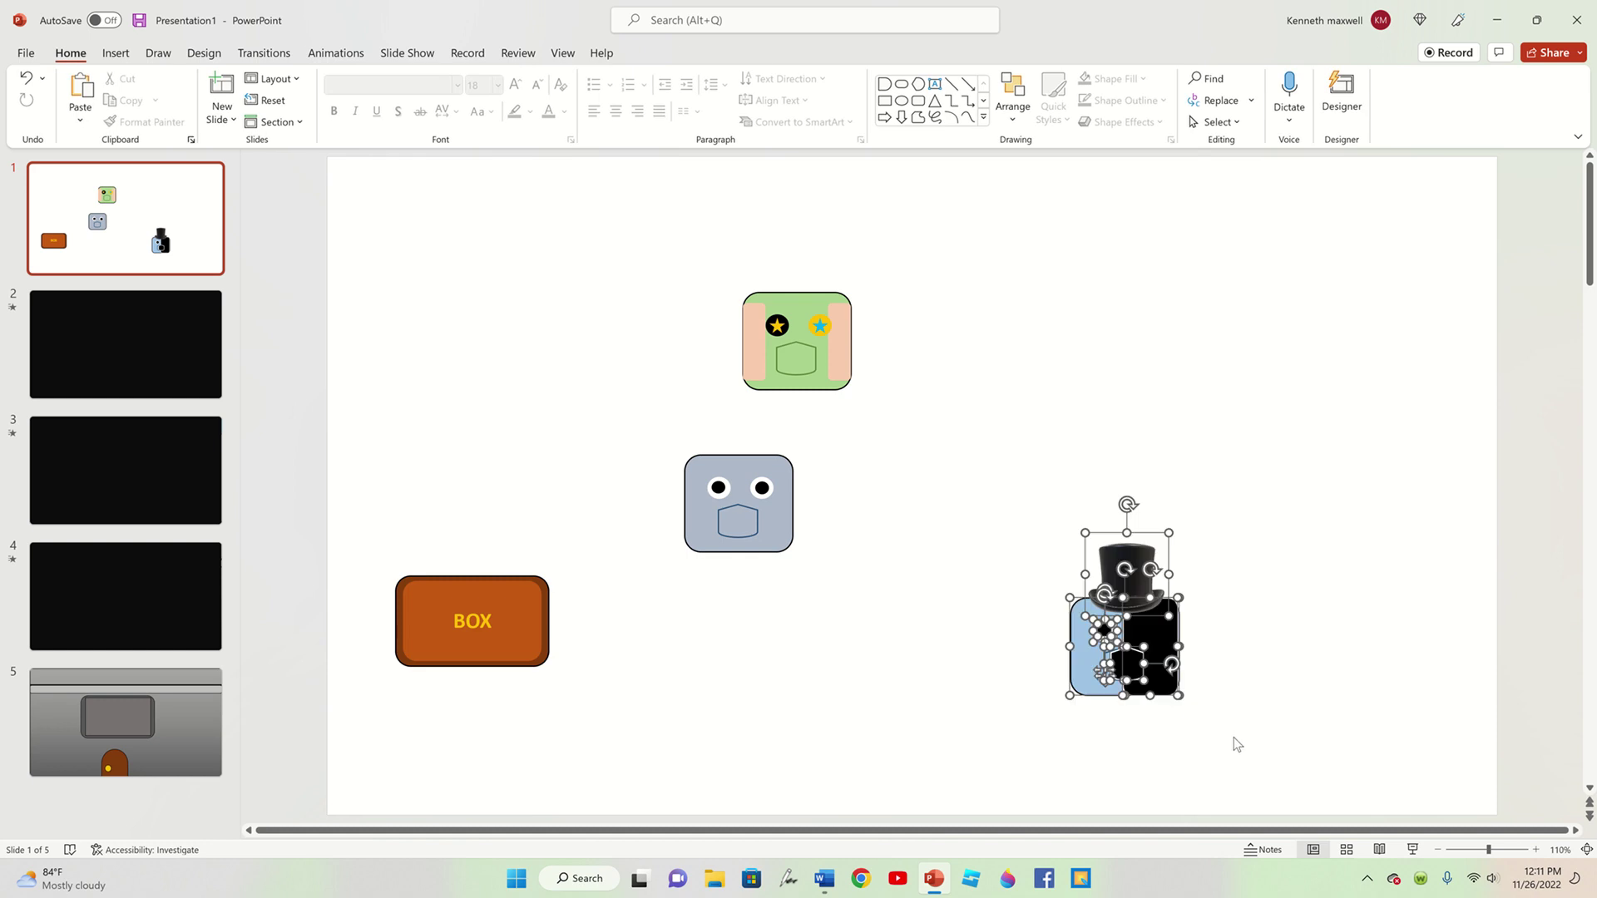
{"action": "key", "text": "ctrl+g"}
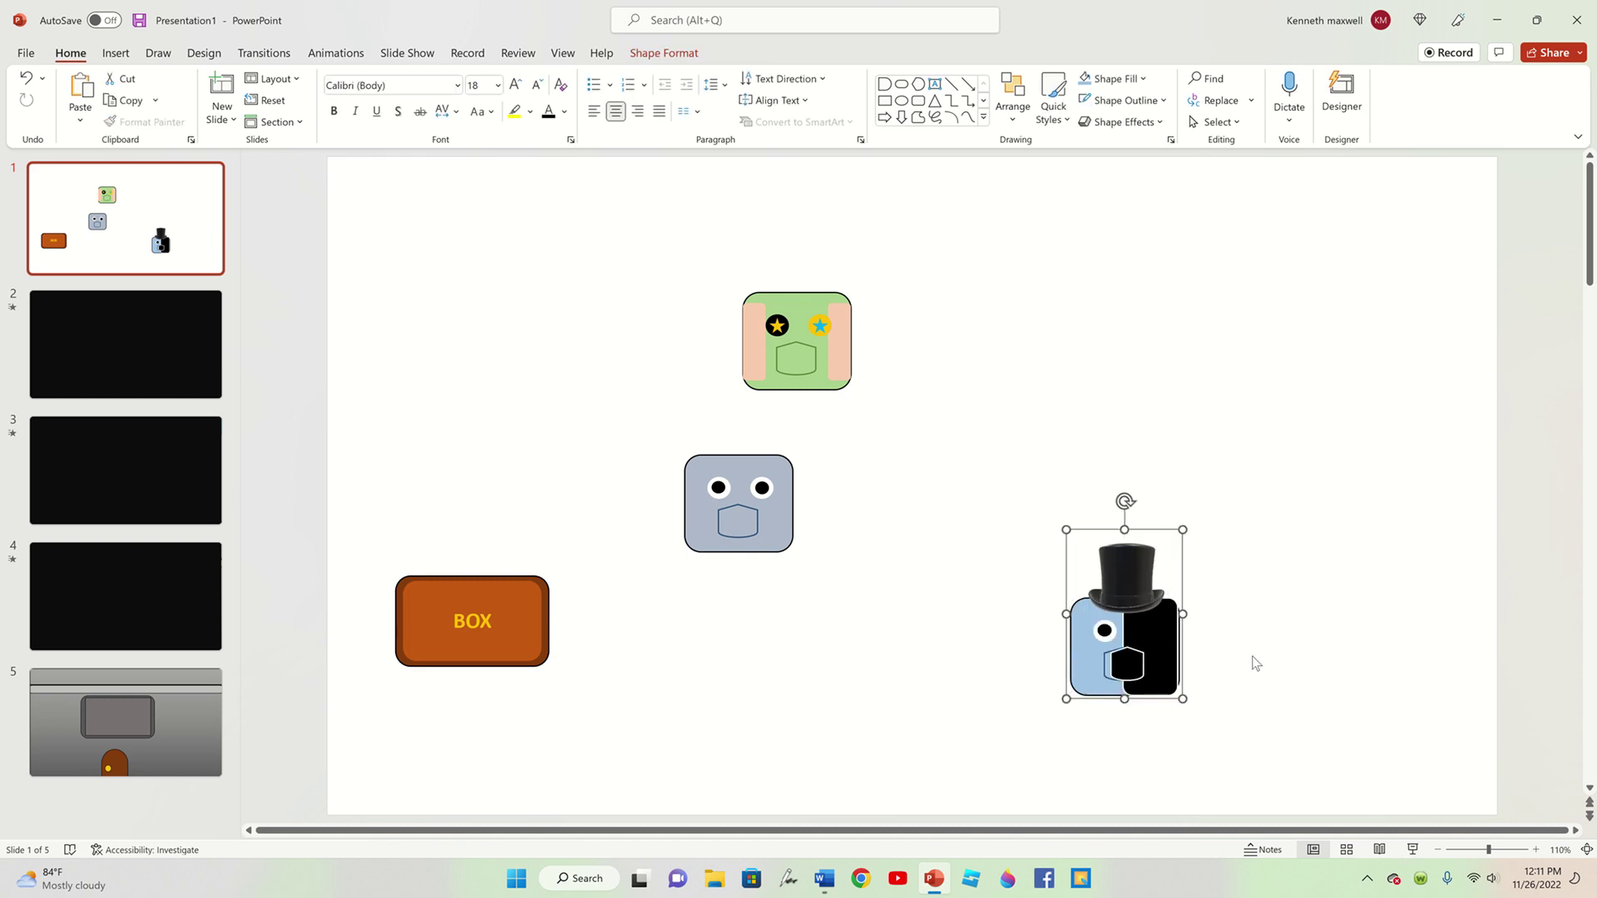
{"action": "left_click_drag", "start_coordinate": [1160, 657], "coordinate": [1196, 628]}
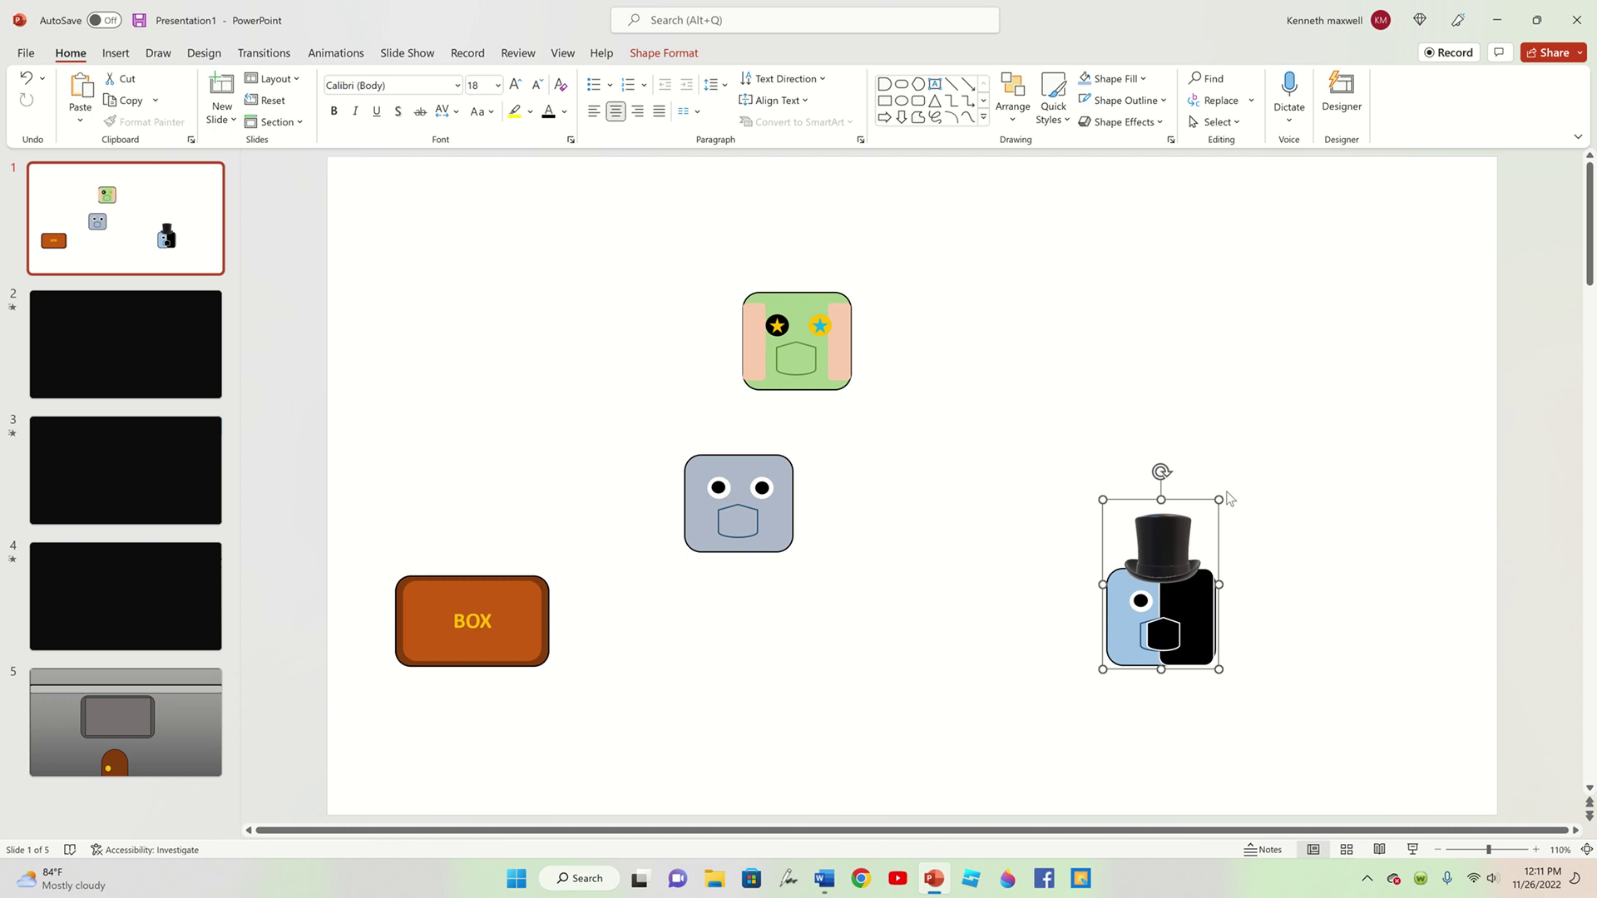
- Copy the top-hatted robot group onto slide 5 and place it inside the window
{"action": "right_click", "coordinate": [1220, 506]}
{"action": "left_click", "coordinate": [1219, 298]}
{"action": "left_click", "coordinate": [95, 710]}
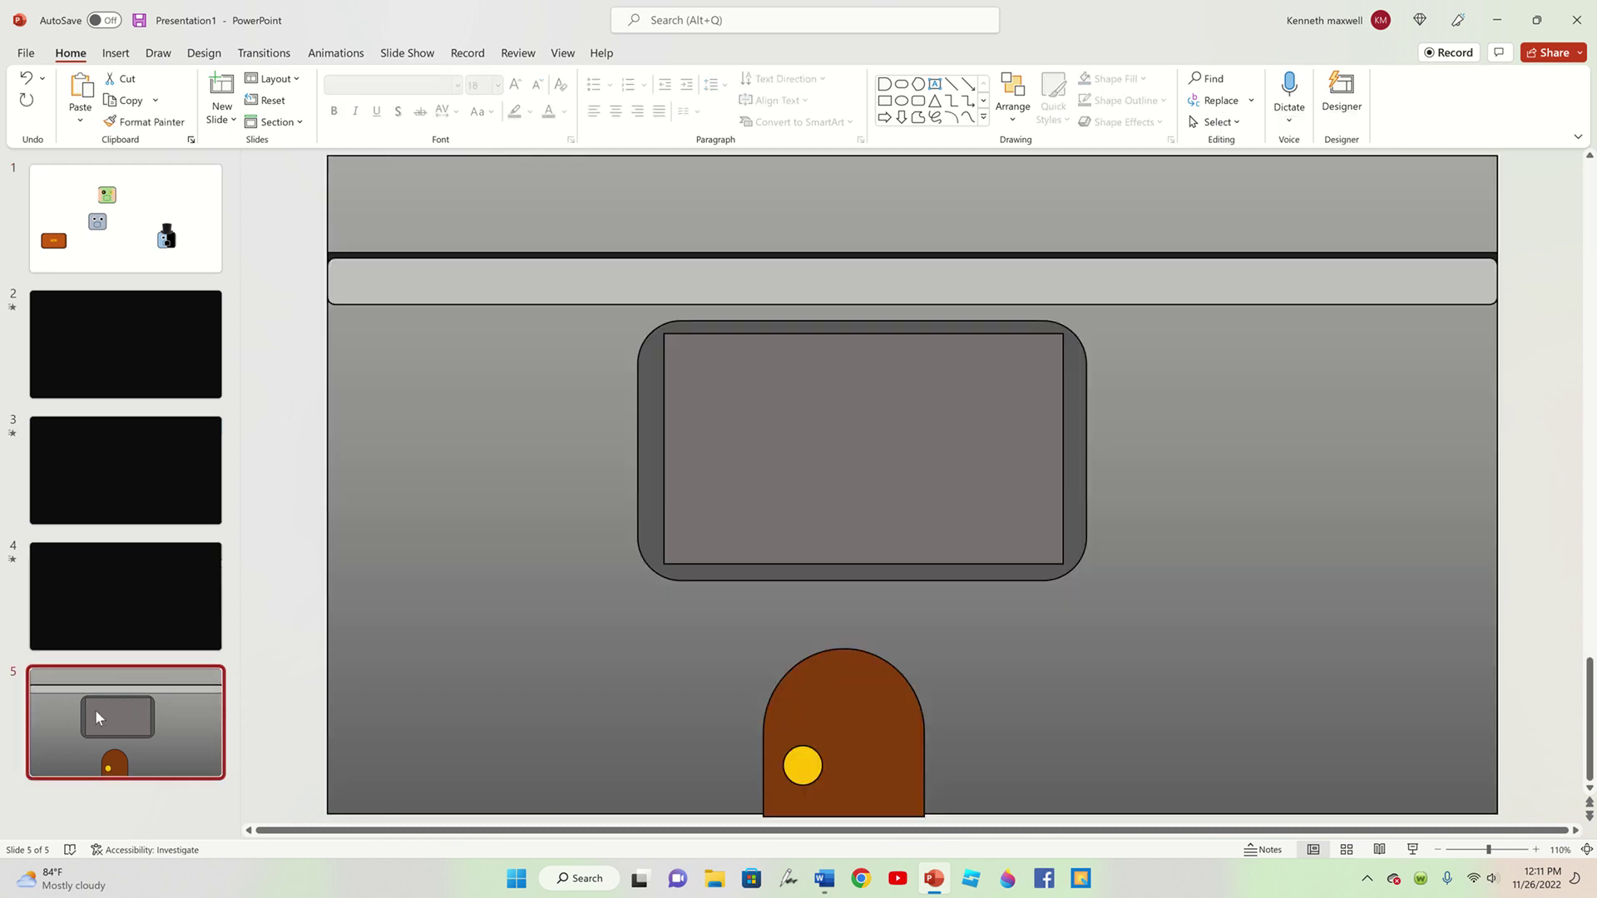
{"action": "left_click_drag", "start_coordinate": [95, 710], "coordinate": [63, 691]}
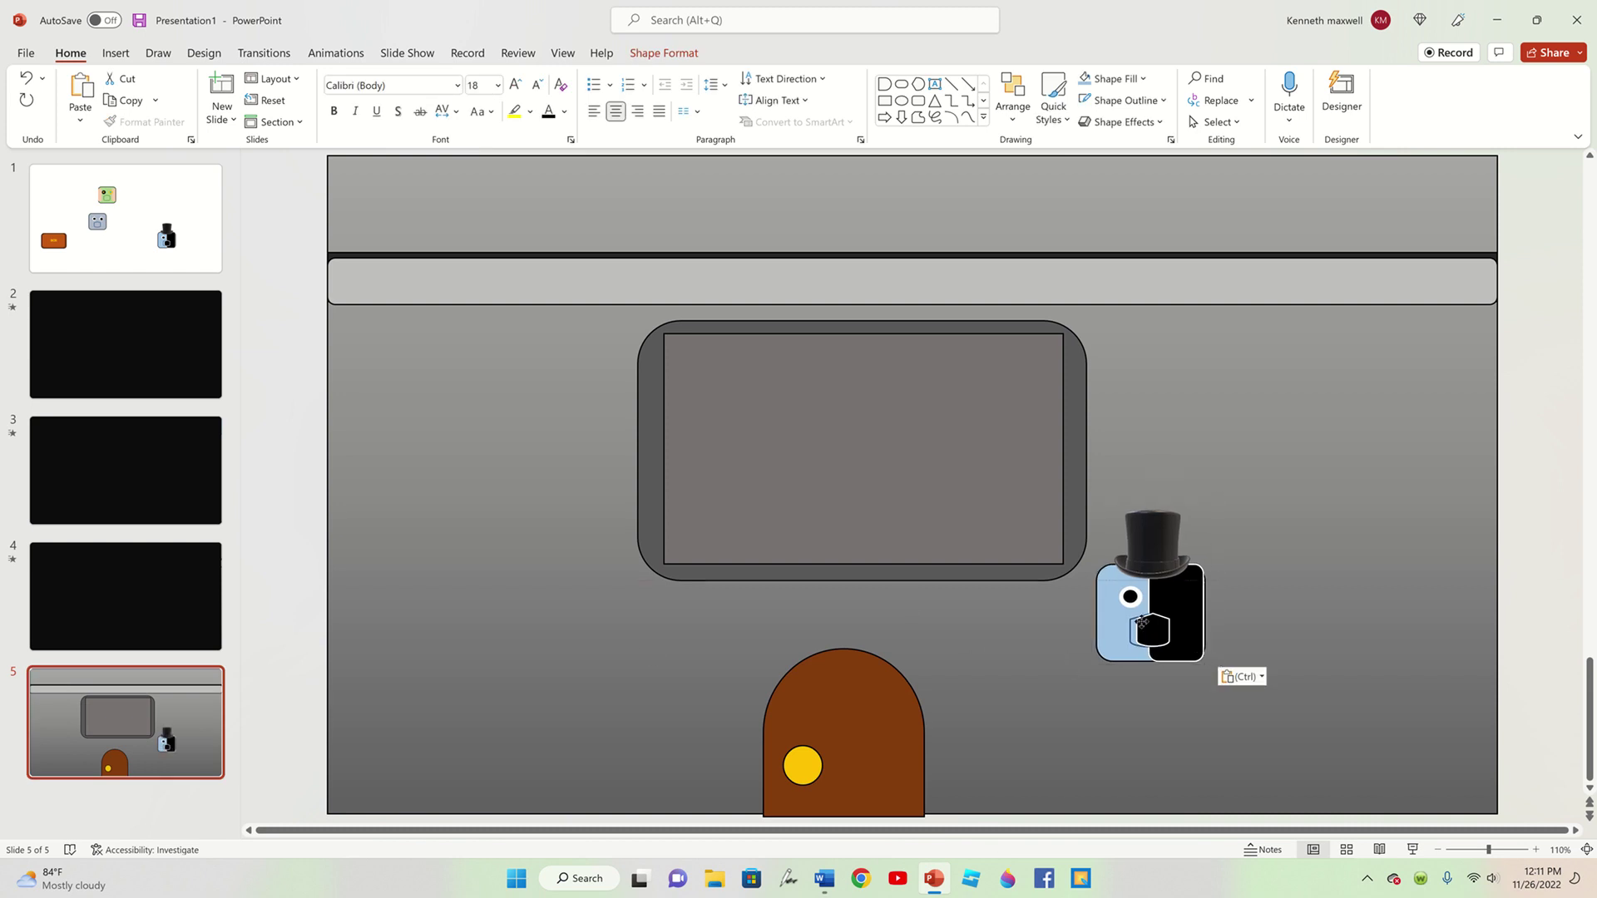
{"action": "left_click_drag", "start_coordinate": [1142, 622], "coordinate": [883, 539]}
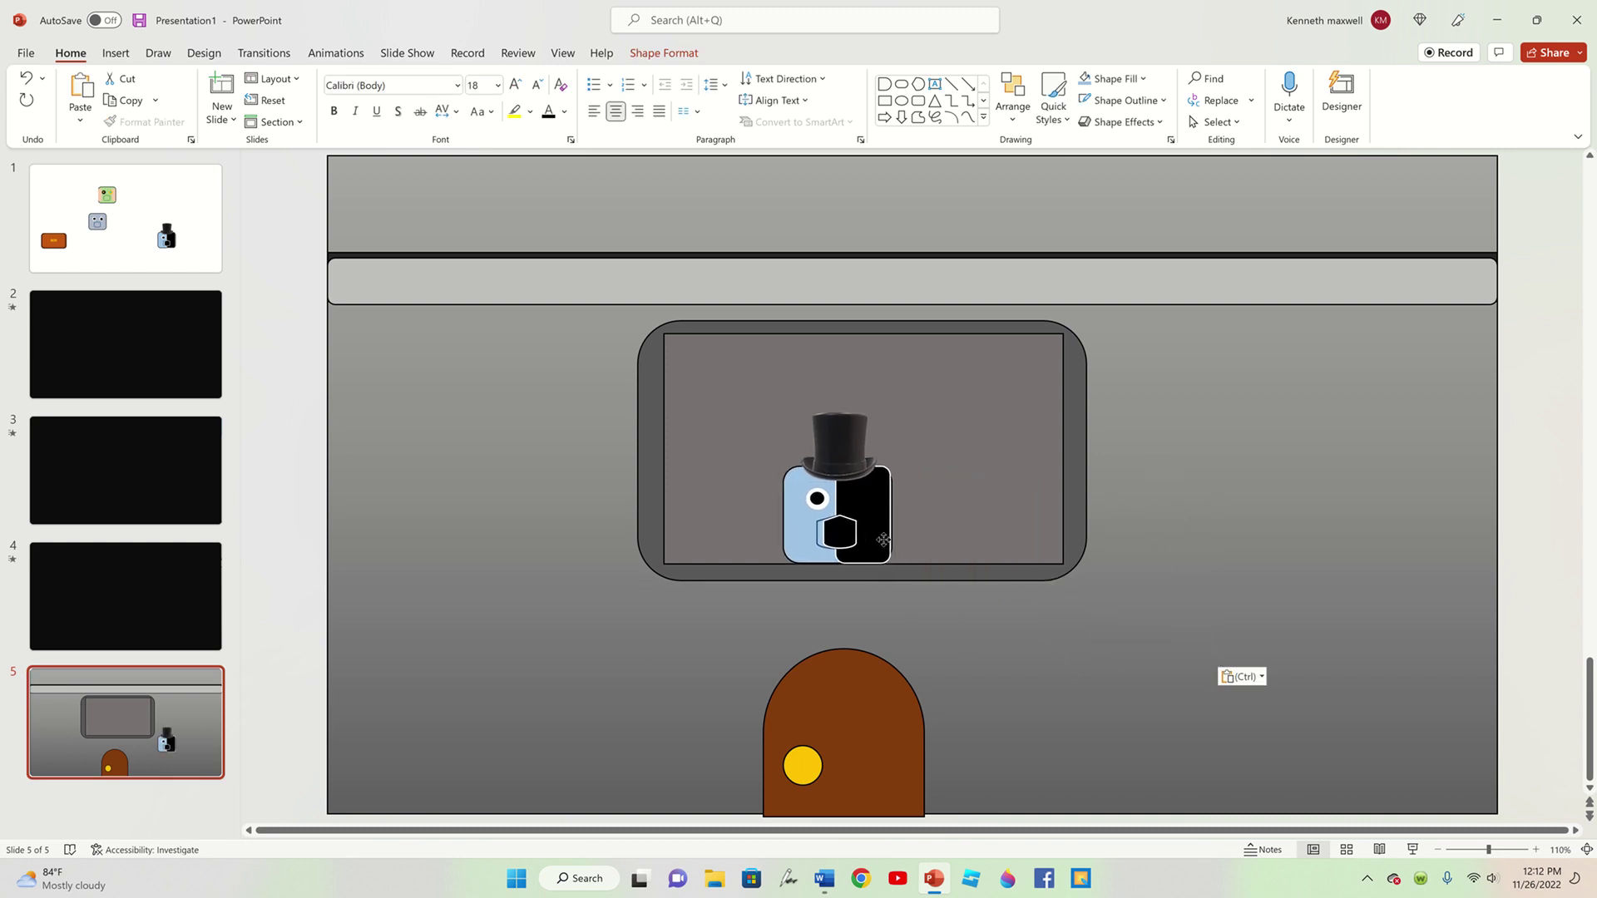
- Give the inner window pane a dark gradient fill variation
{"action": "left_click", "coordinate": [981, 399]}
{"action": "left_click", "coordinate": [664, 53]}
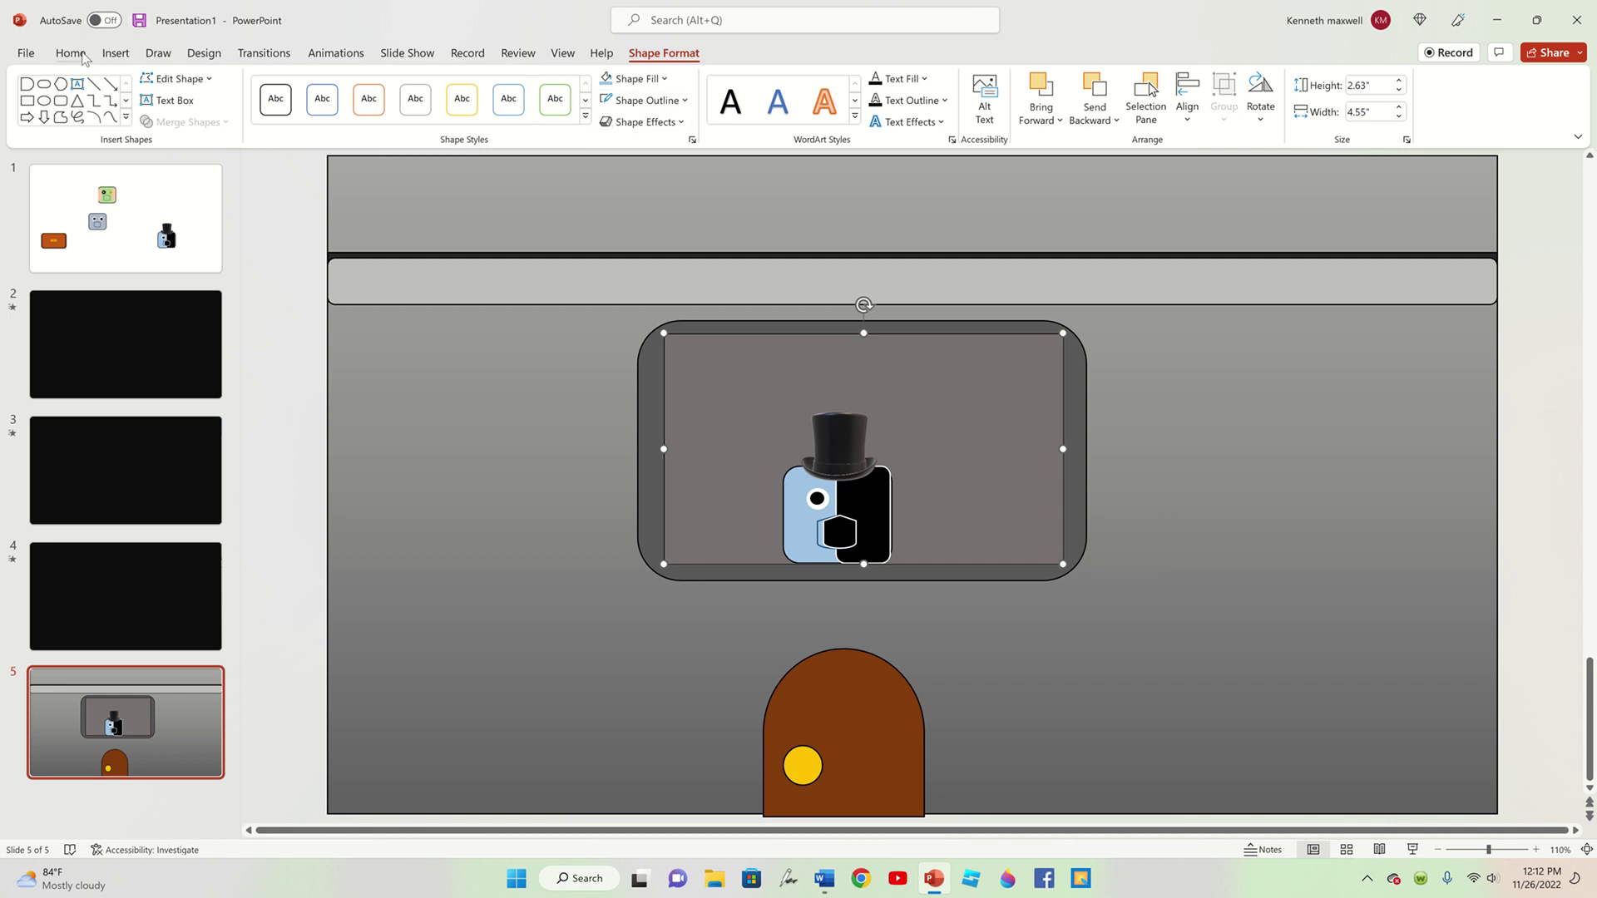
{"action": "left_click", "coordinate": [115, 52]}
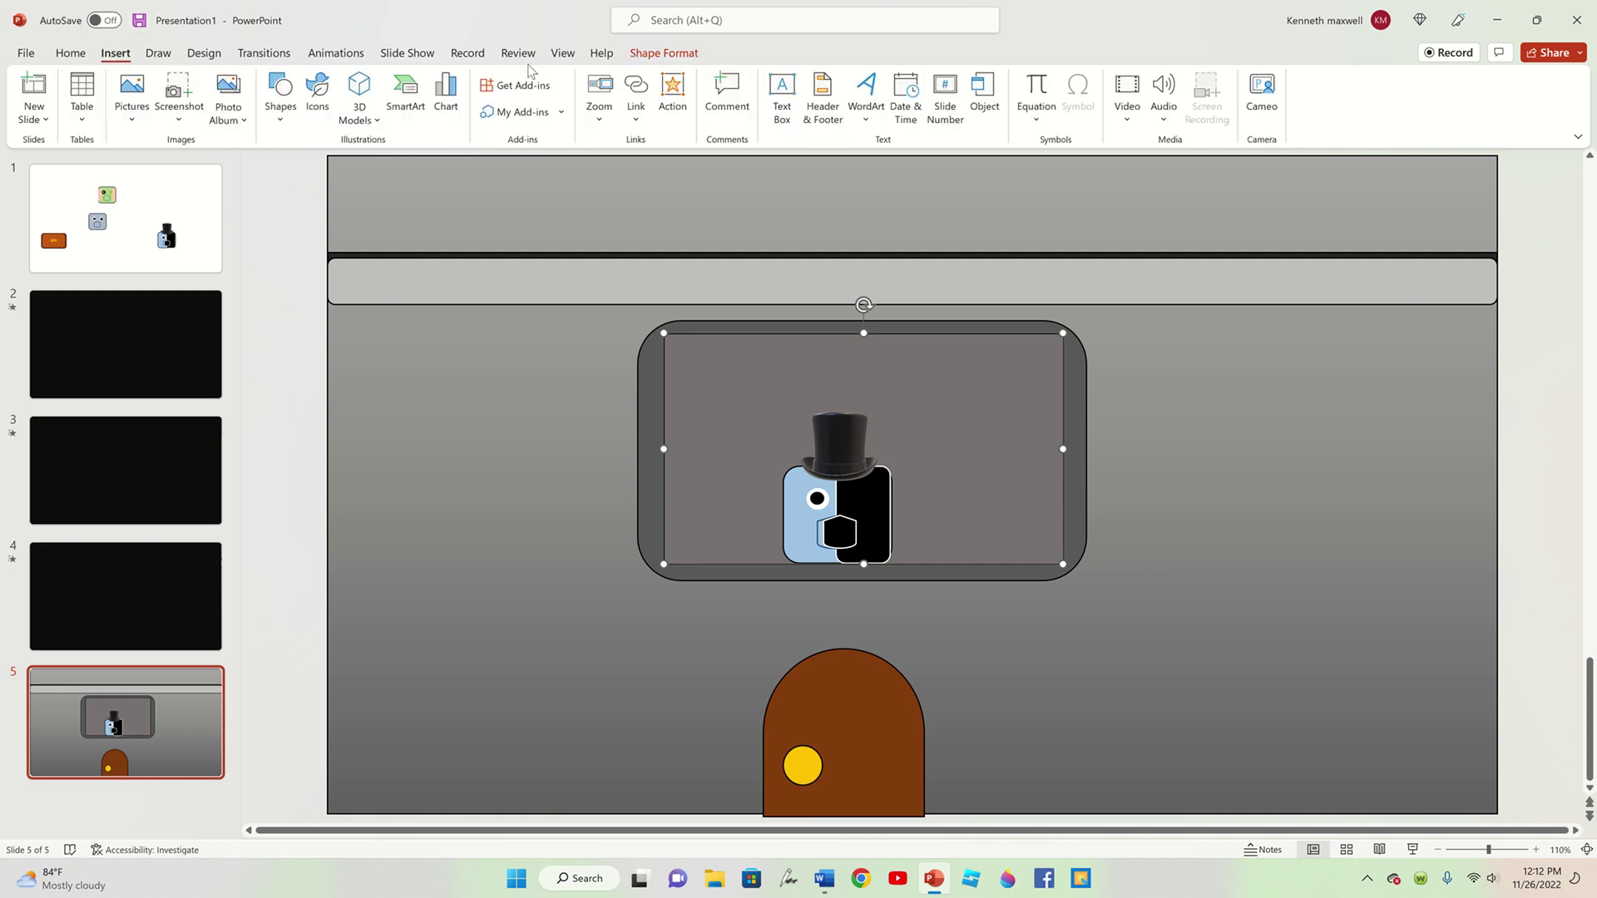
{"action": "left_click", "coordinate": [665, 53]}
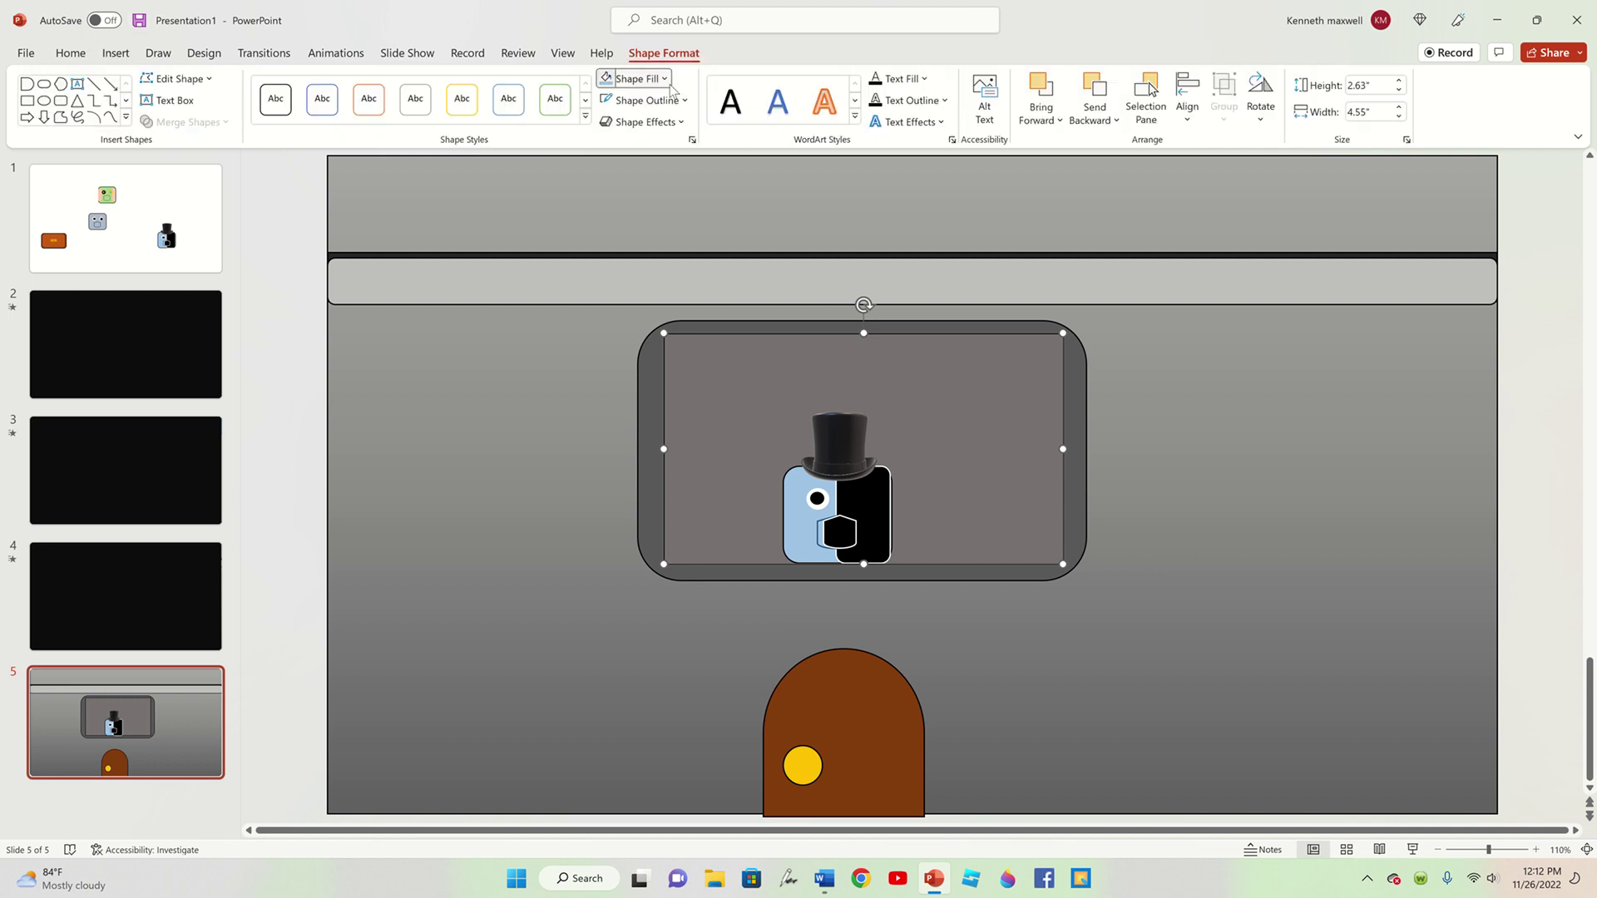
{"action": "left_click", "coordinate": [657, 79]}
{"action": "left_click", "coordinate": [647, 410]}
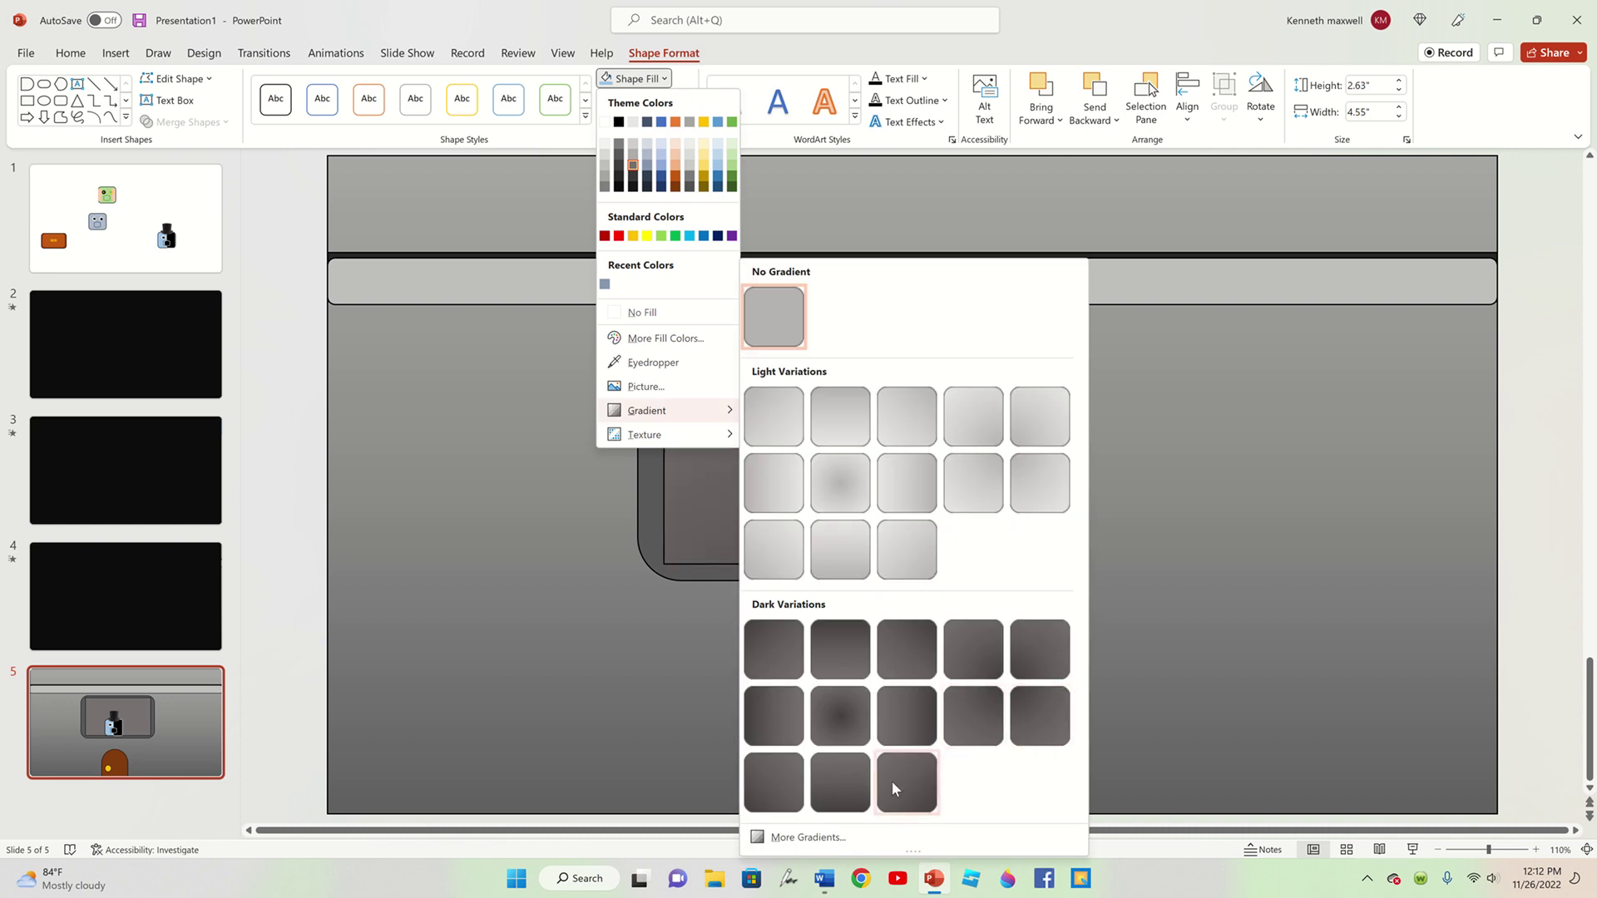
{"action": "left_click", "coordinate": [905, 721]}
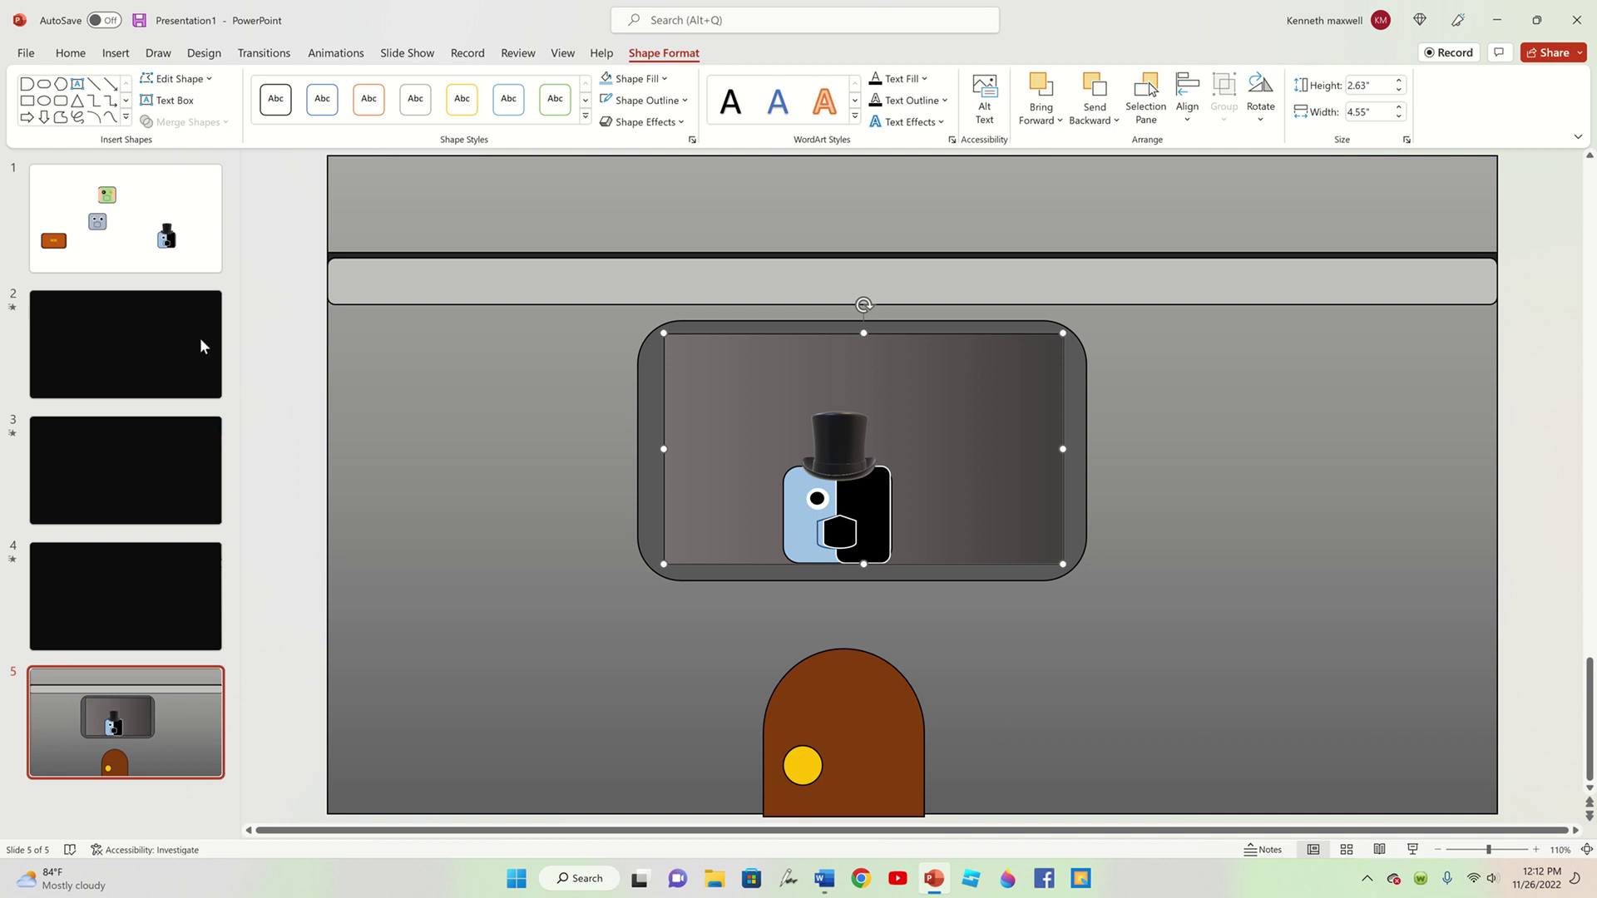
{"action": "left_click", "coordinate": [267, 319]}
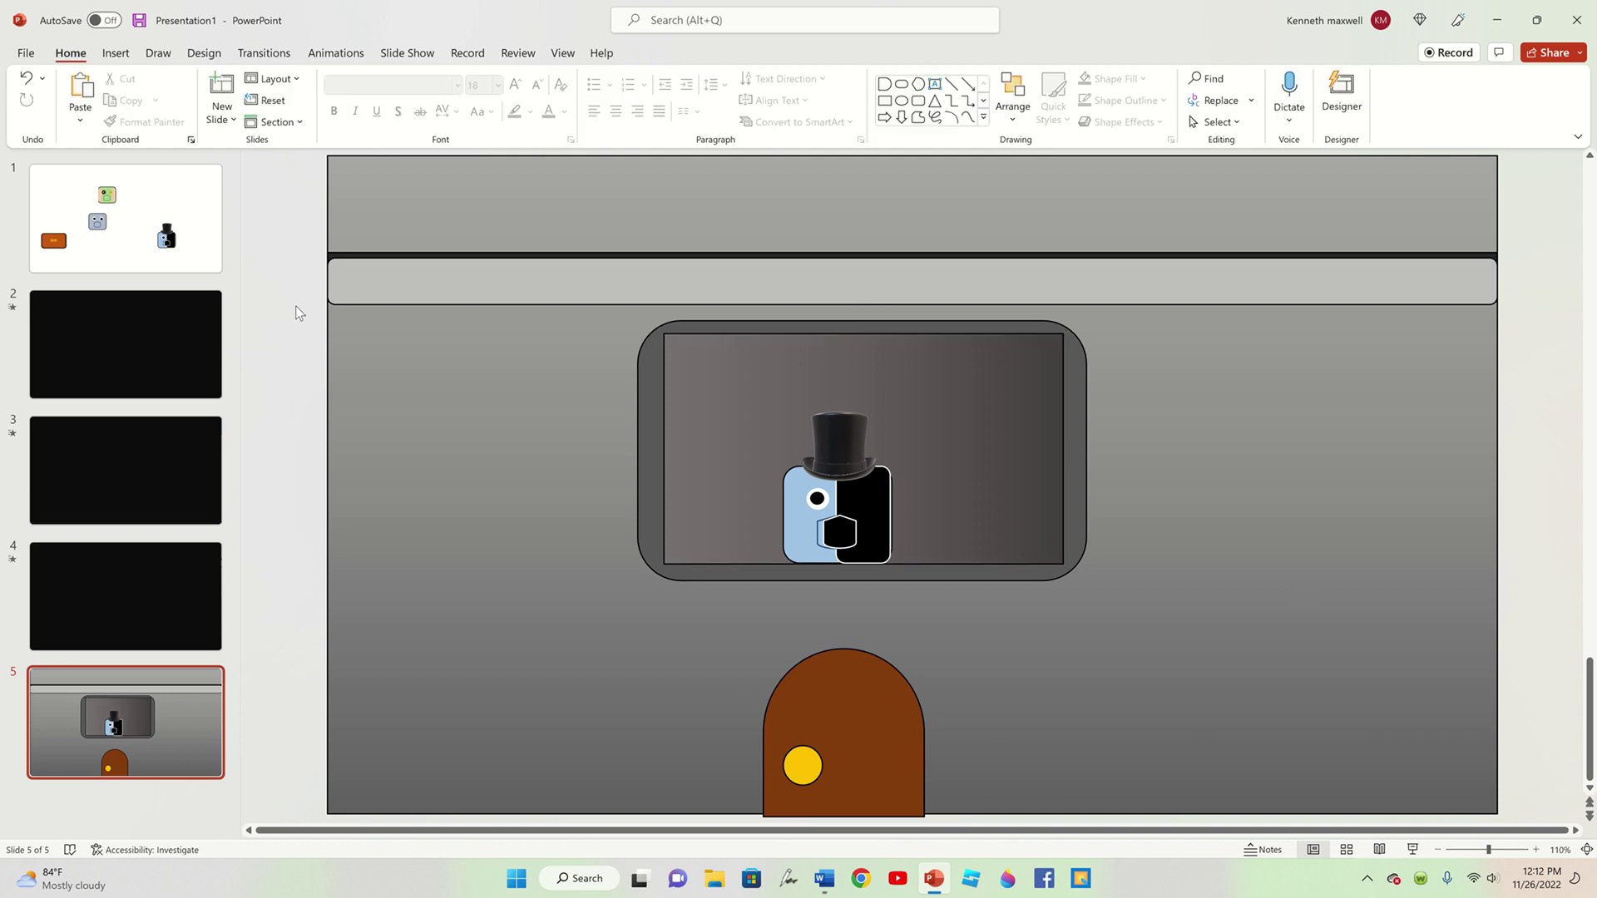
{"action": "left_click", "coordinate": [889, 537]}
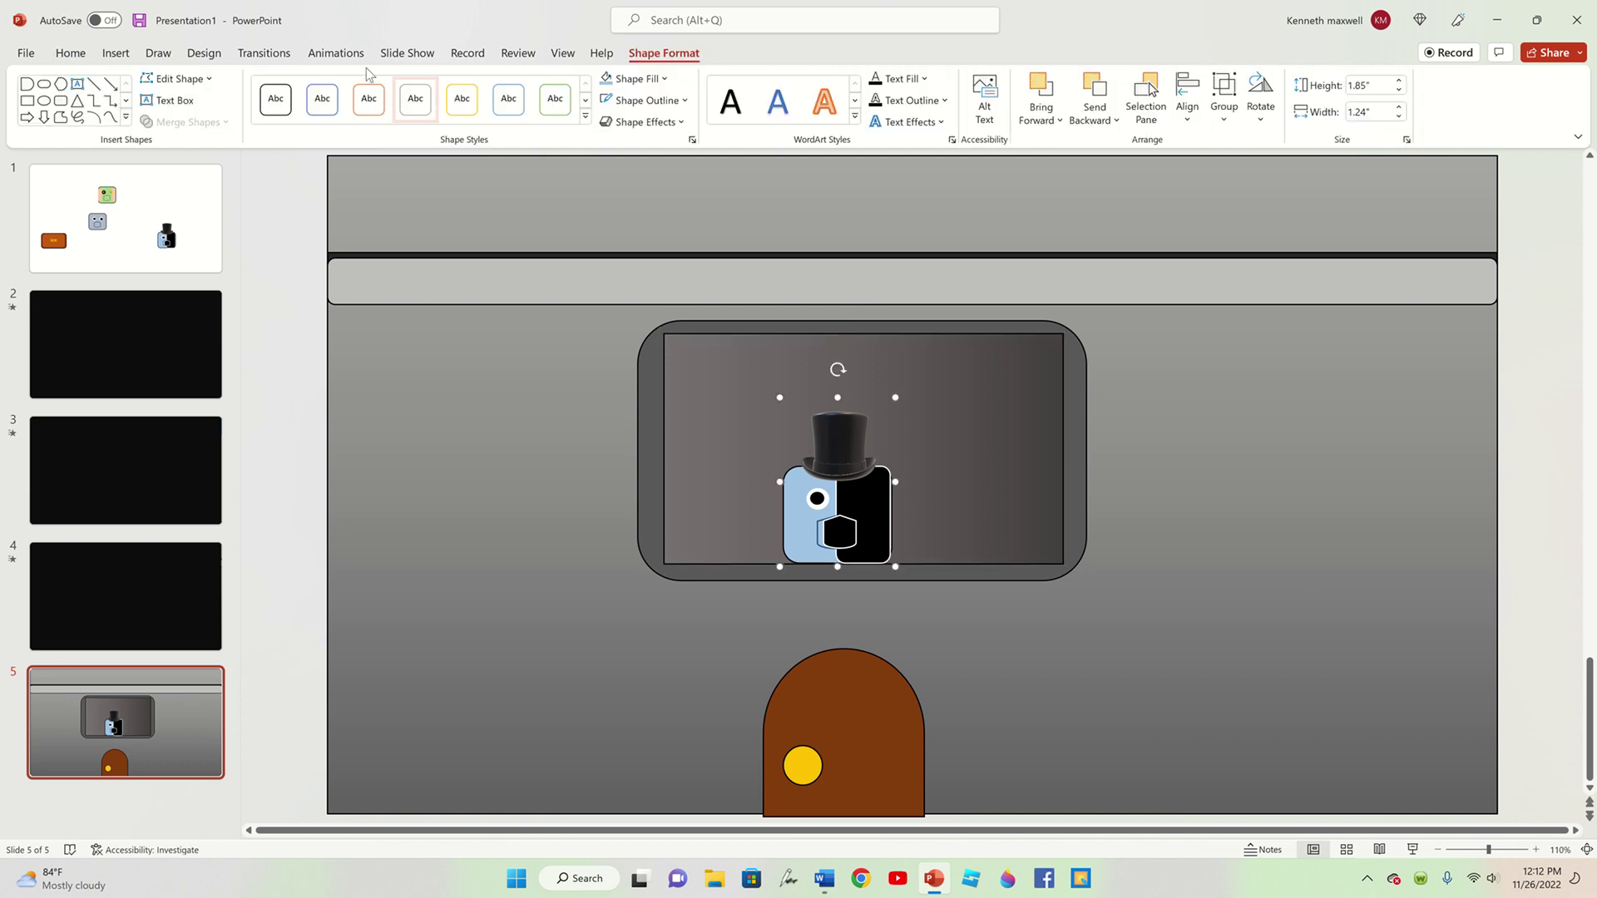
- Give the robot on slide 5 a Fade entrance animation
{"action": "left_click", "coordinate": [336, 54]}
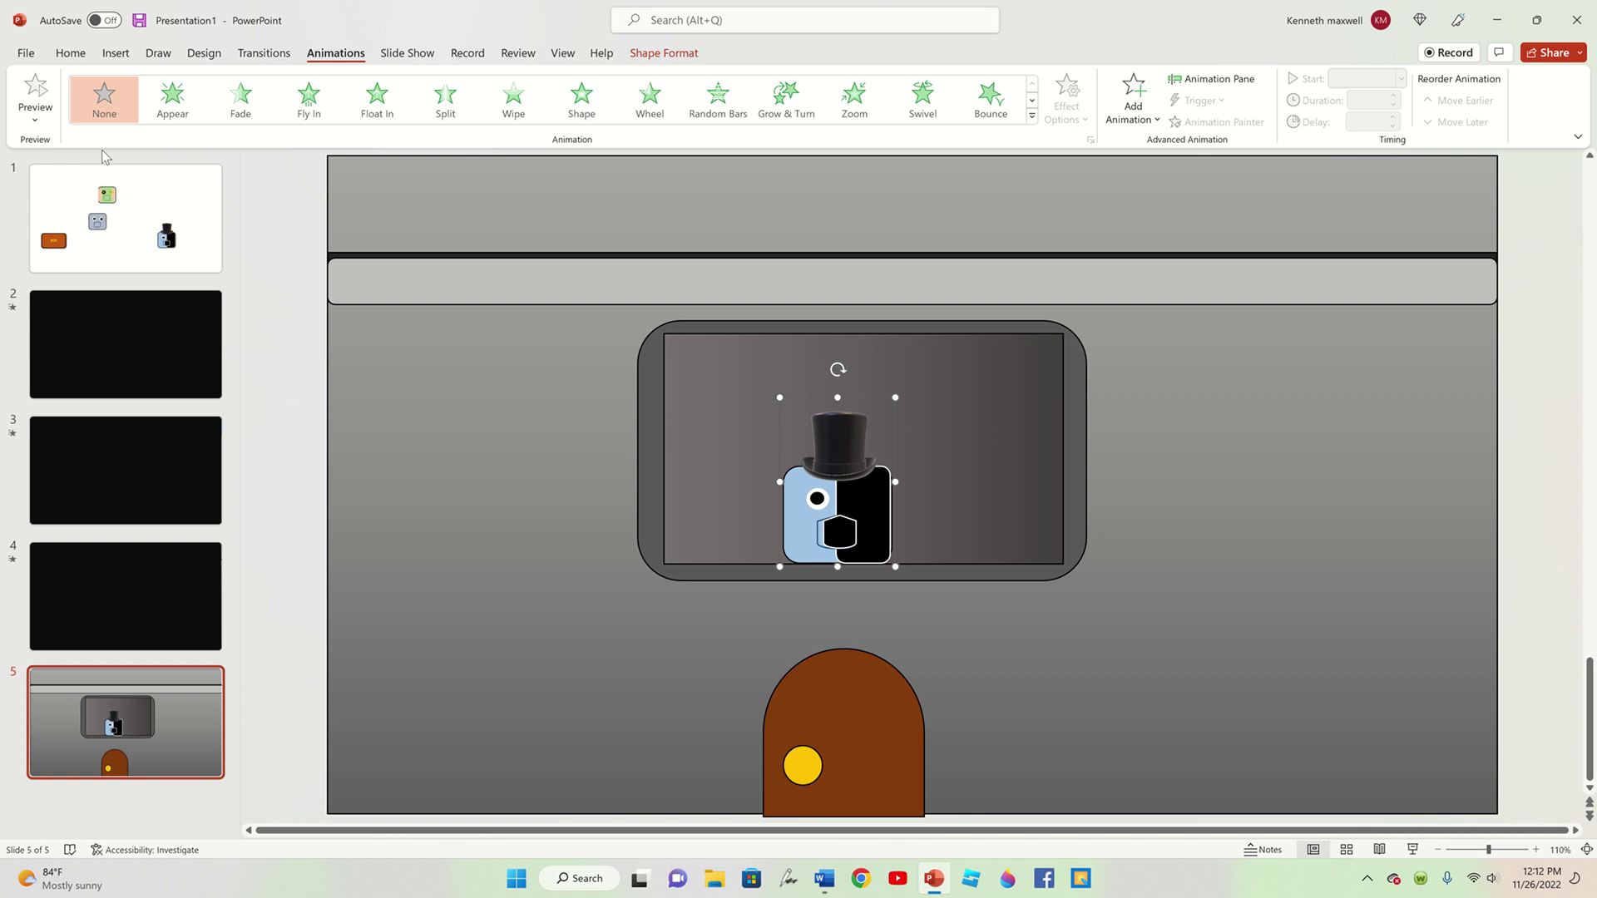
{"action": "left_click", "coordinate": [216, 113]}
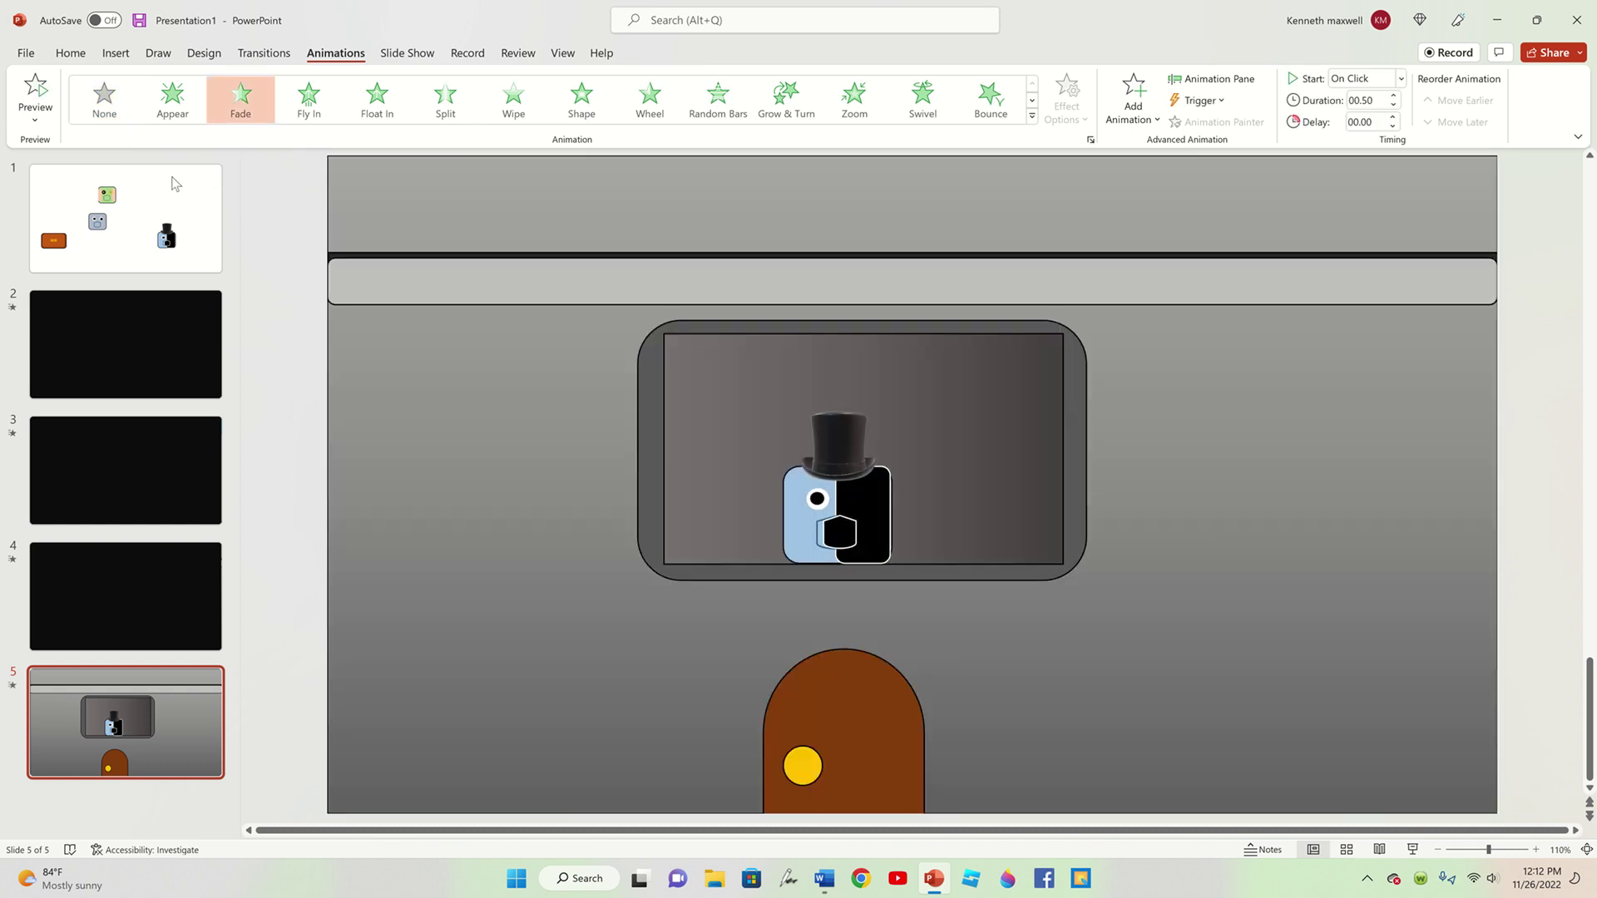
{"action": "left_click", "coordinate": [293, 248]}
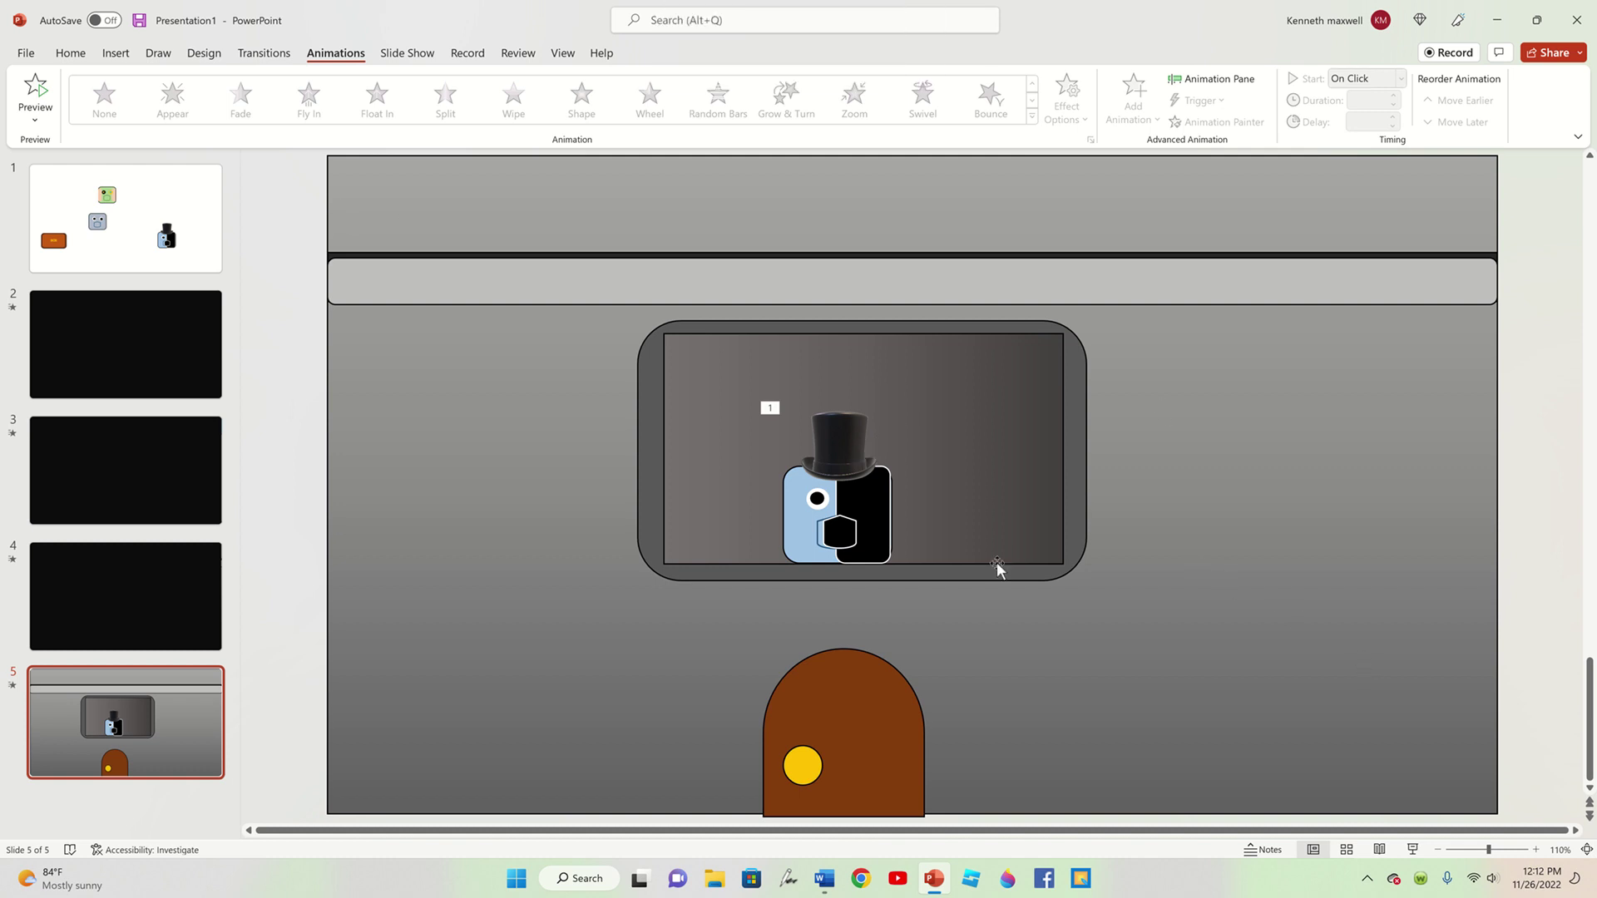
{"action": "right_click", "coordinate": [163, 758]}
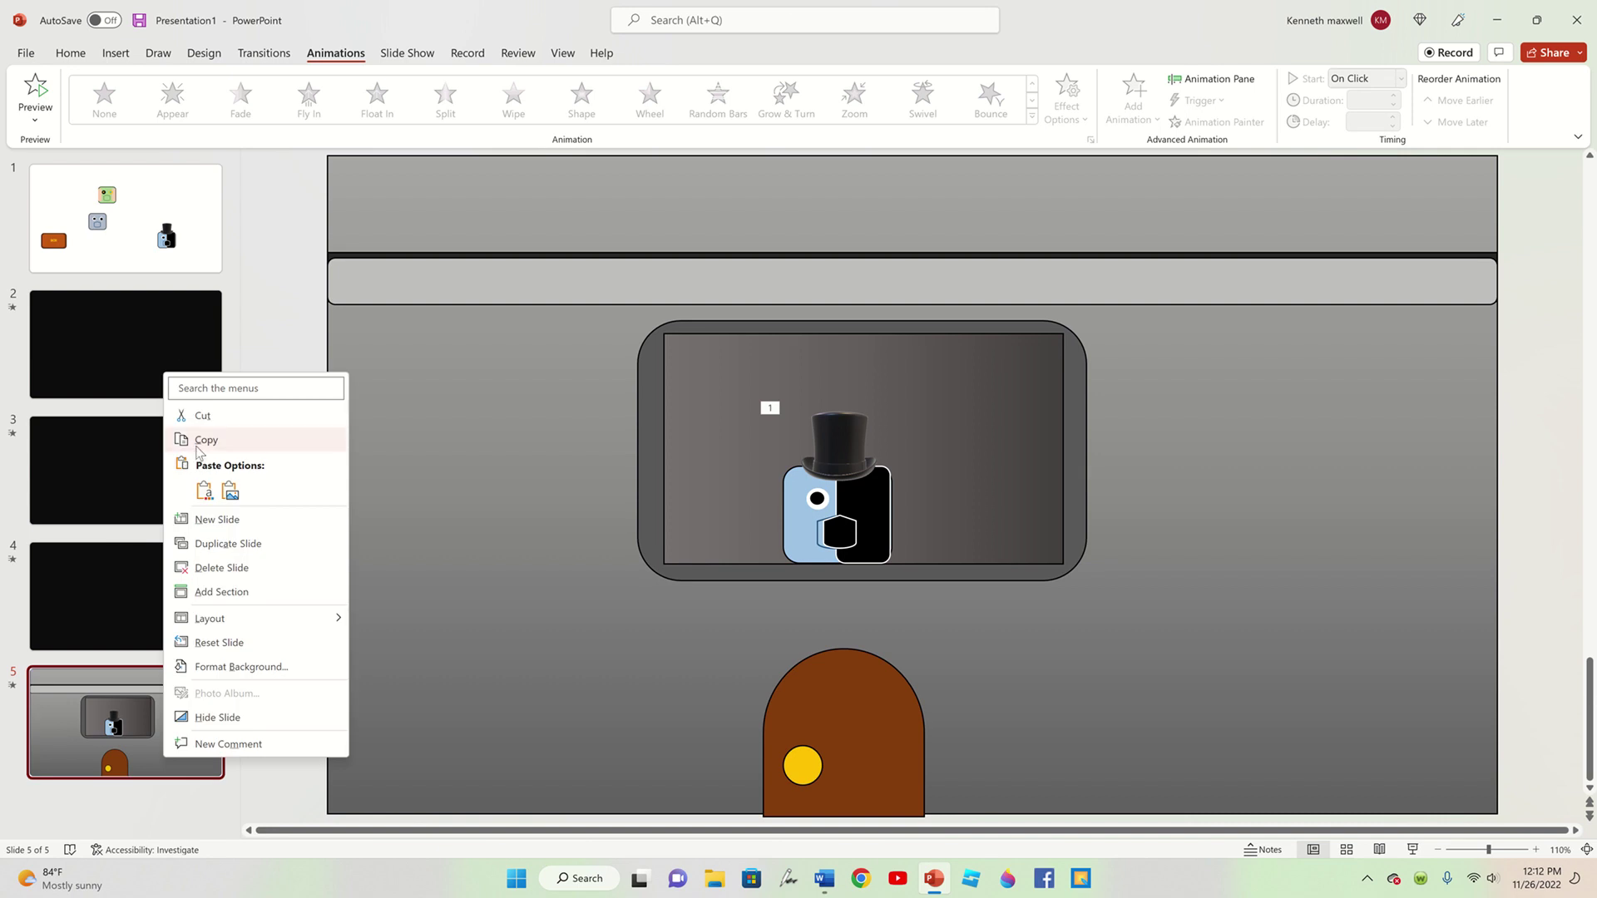
{"action": "left_click", "coordinate": [253, 233]}
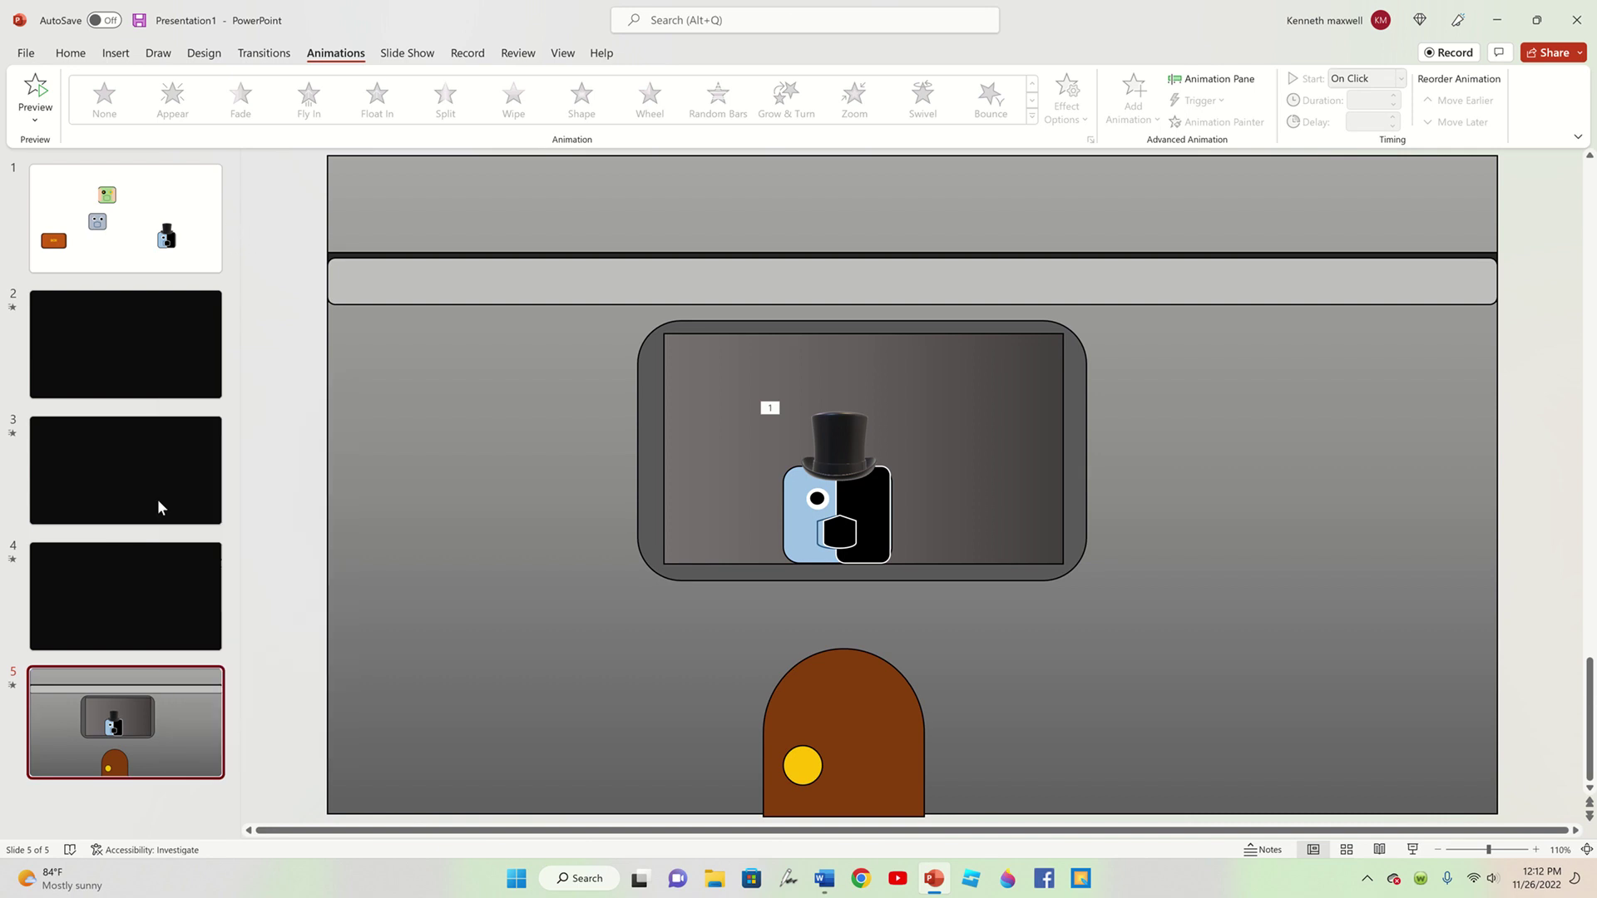
- Copy the speech box from slide 4 and return to slide 5
{"action": "left_click", "coordinate": [138, 608]}
{"action": "left_click_drag", "start_coordinate": [277, 436], "coordinate": [1158, 738]}
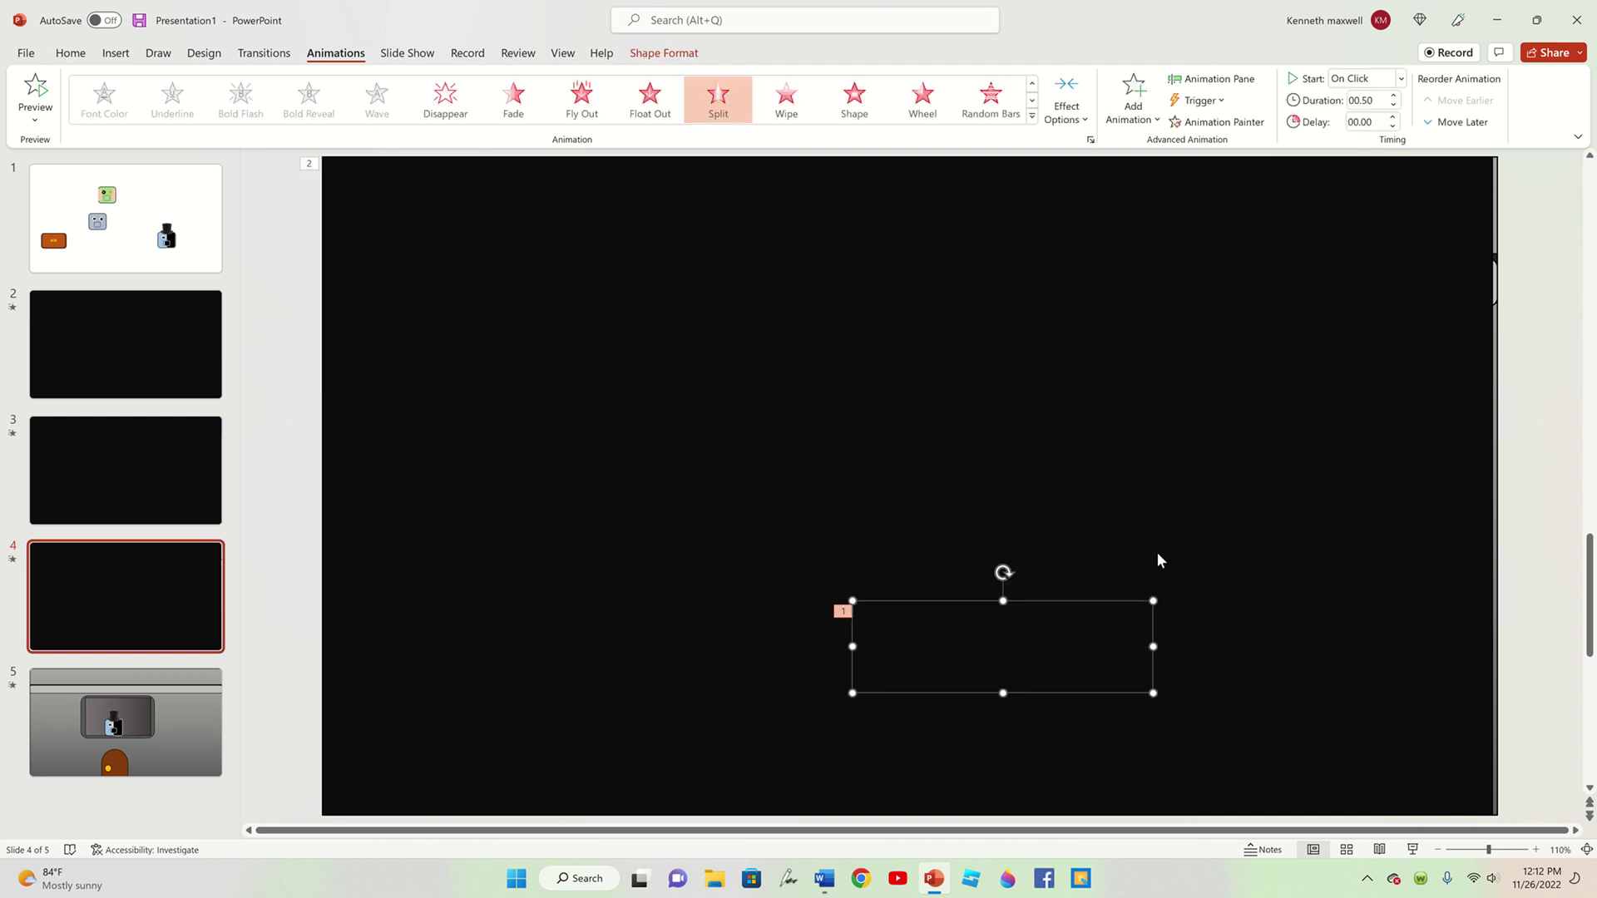
{"action": "right_click", "coordinate": [1155, 604]}
{"action": "left_click", "coordinate": [1200, 280]}
{"action": "left_click", "coordinate": [99, 740]}
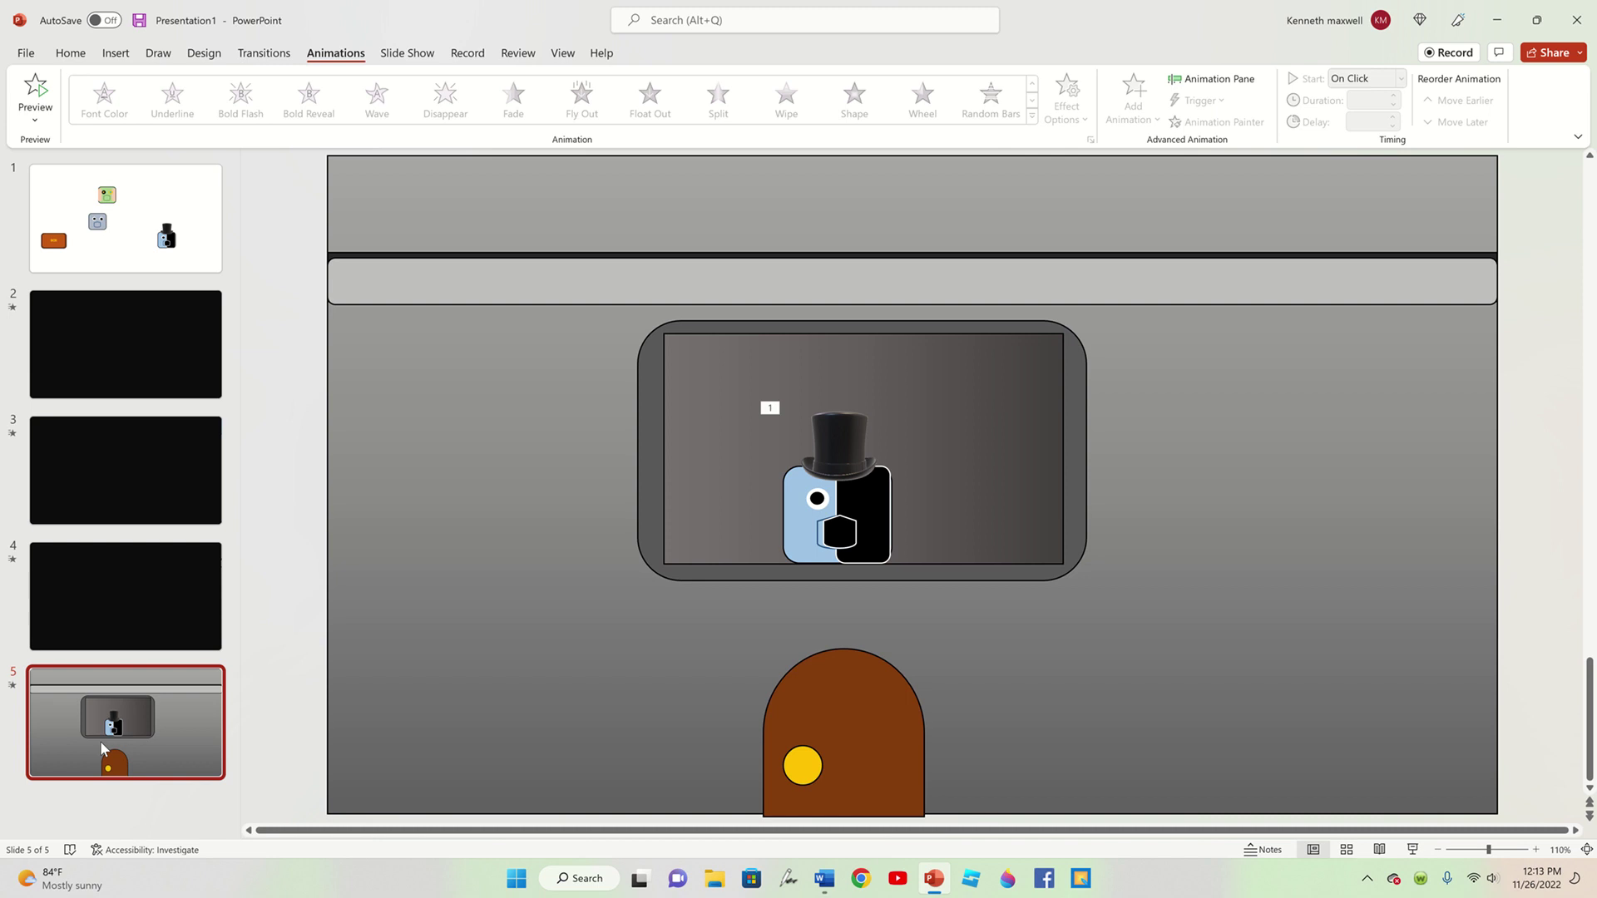
- Paste the speech box beside the robot, give it a Fly In entrance, and delete its old text
{"action": "key", "text": "ctrl+v"}
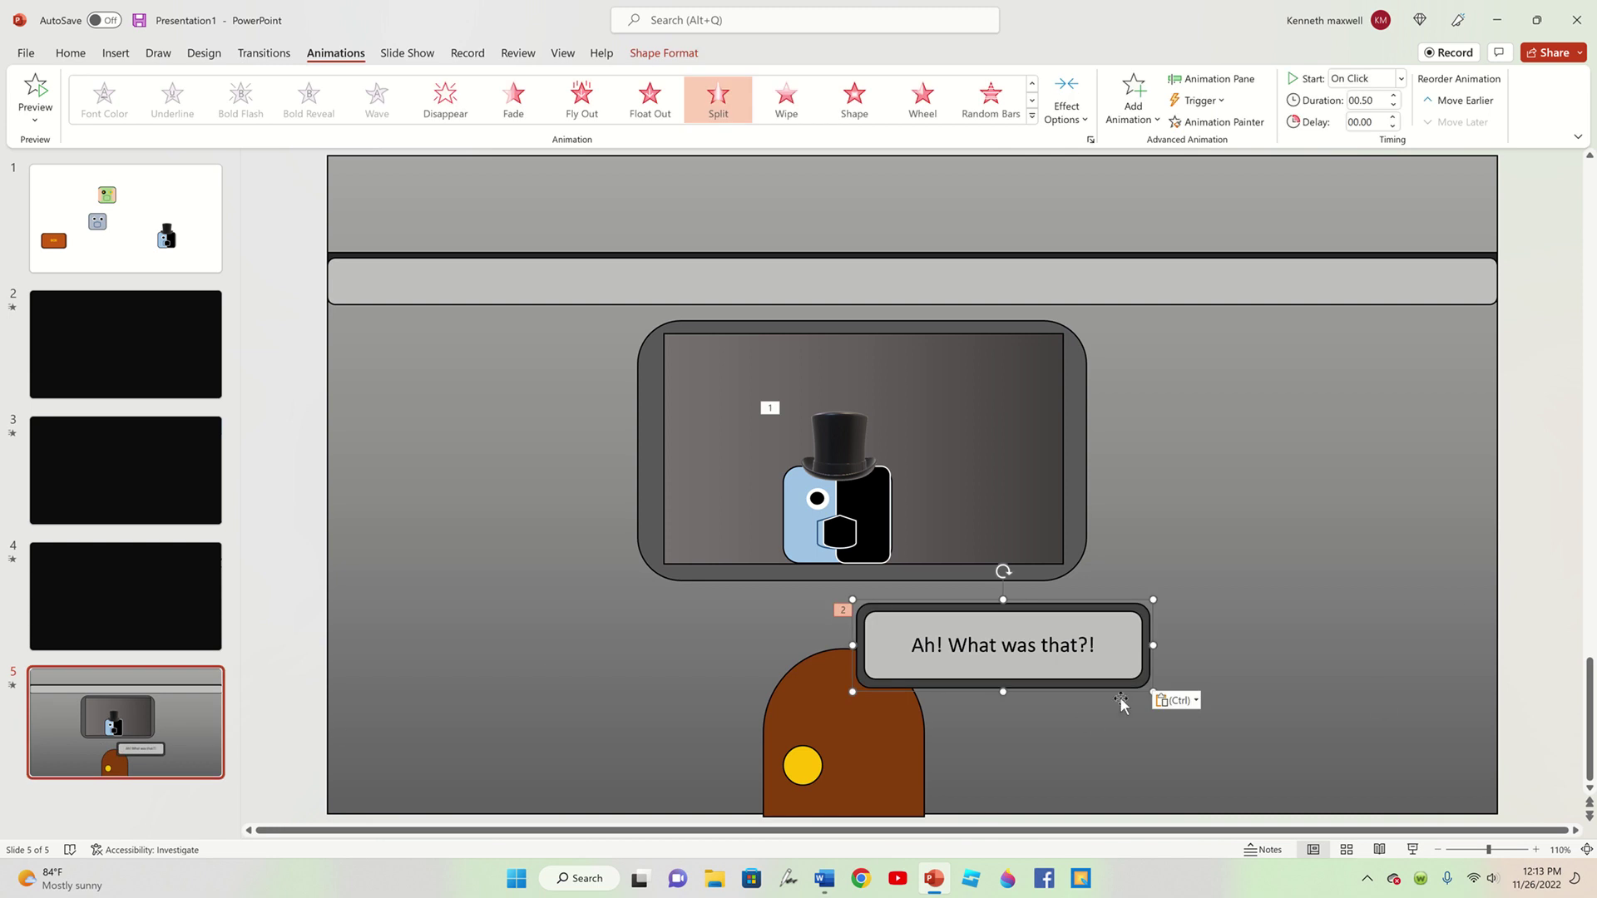
{"action": "left_click_drag", "start_coordinate": [1127, 674], "coordinate": [1147, 302]}
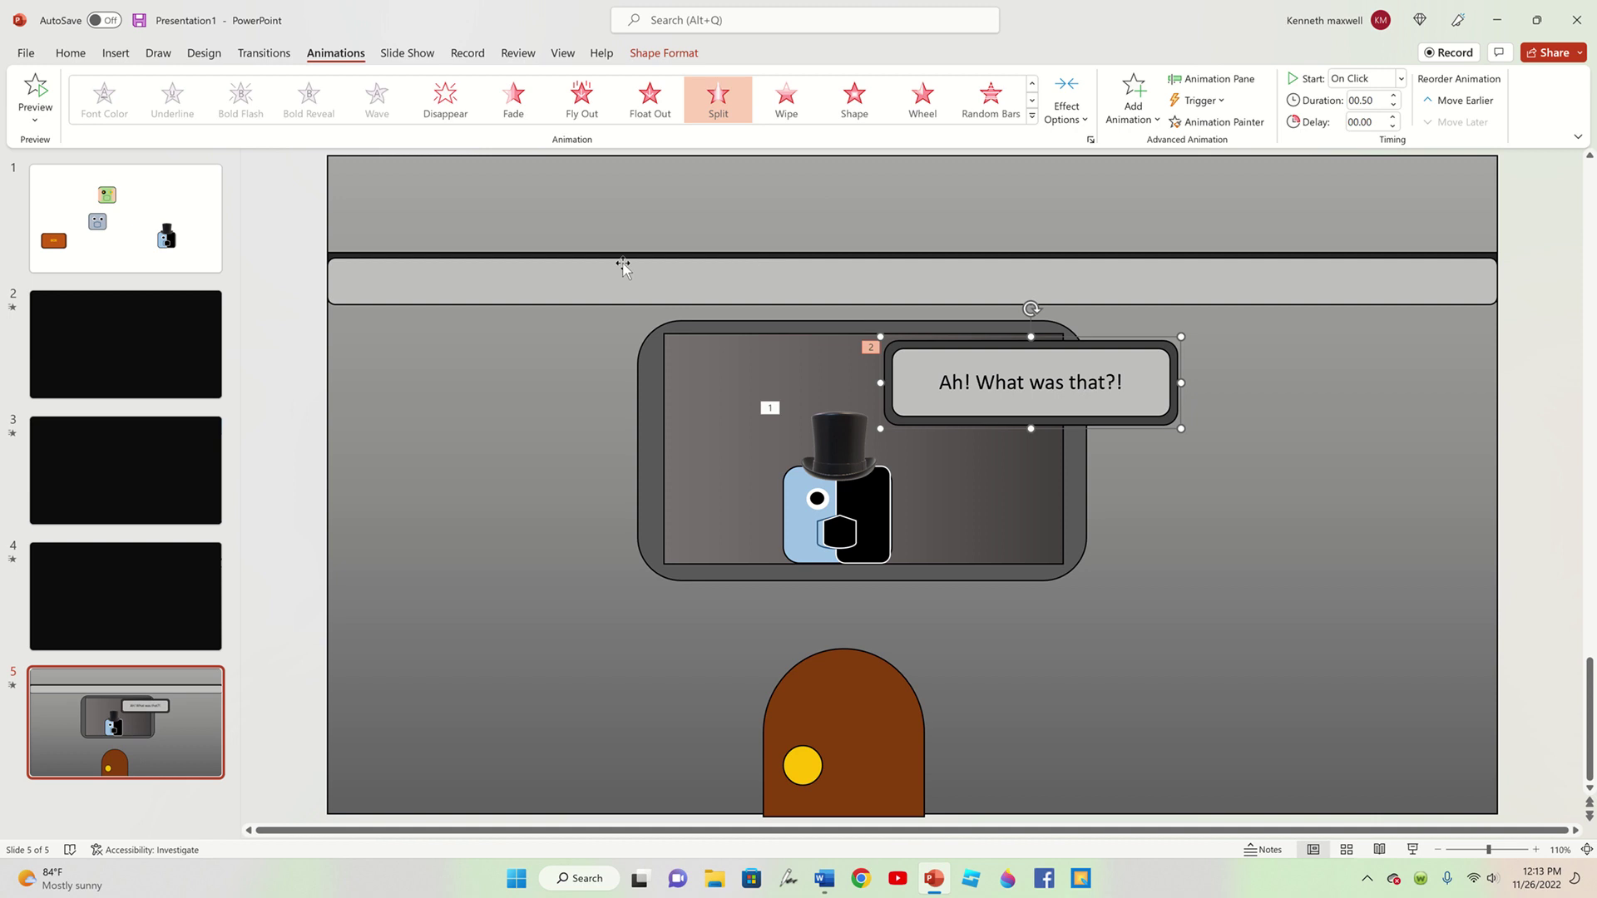
{"action": "left_click", "coordinate": [300, 256]}
{"action": "left_click", "coordinate": [925, 390]}
{"action": "left_click", "coordinate": [1029, 117]}
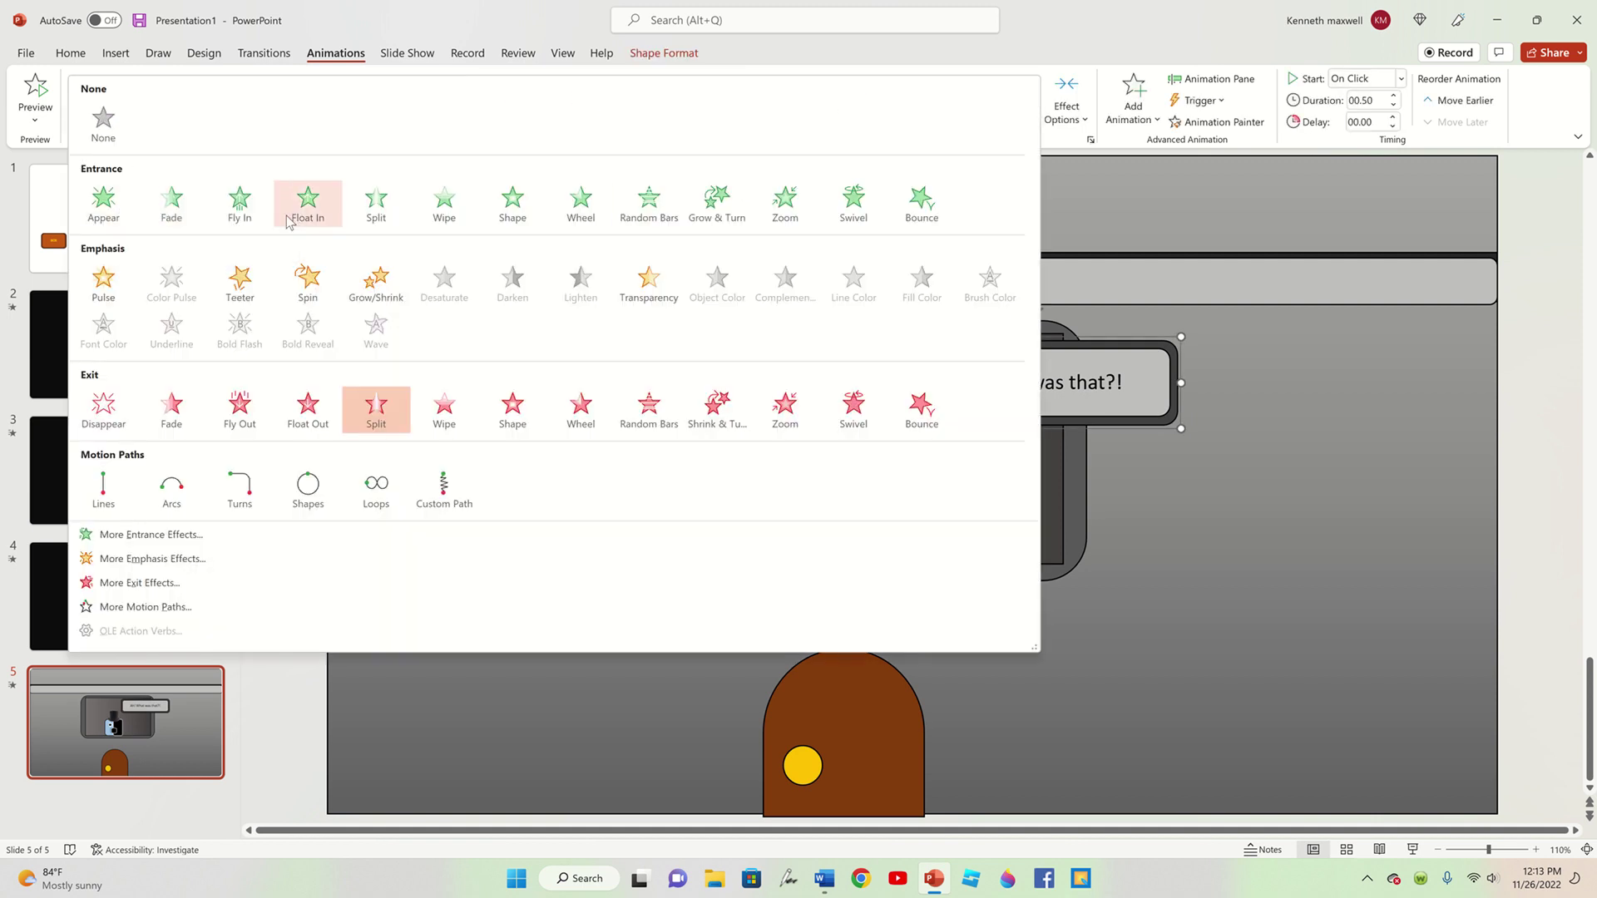
{"action": "left_click", "coordinate": [239, 208]}
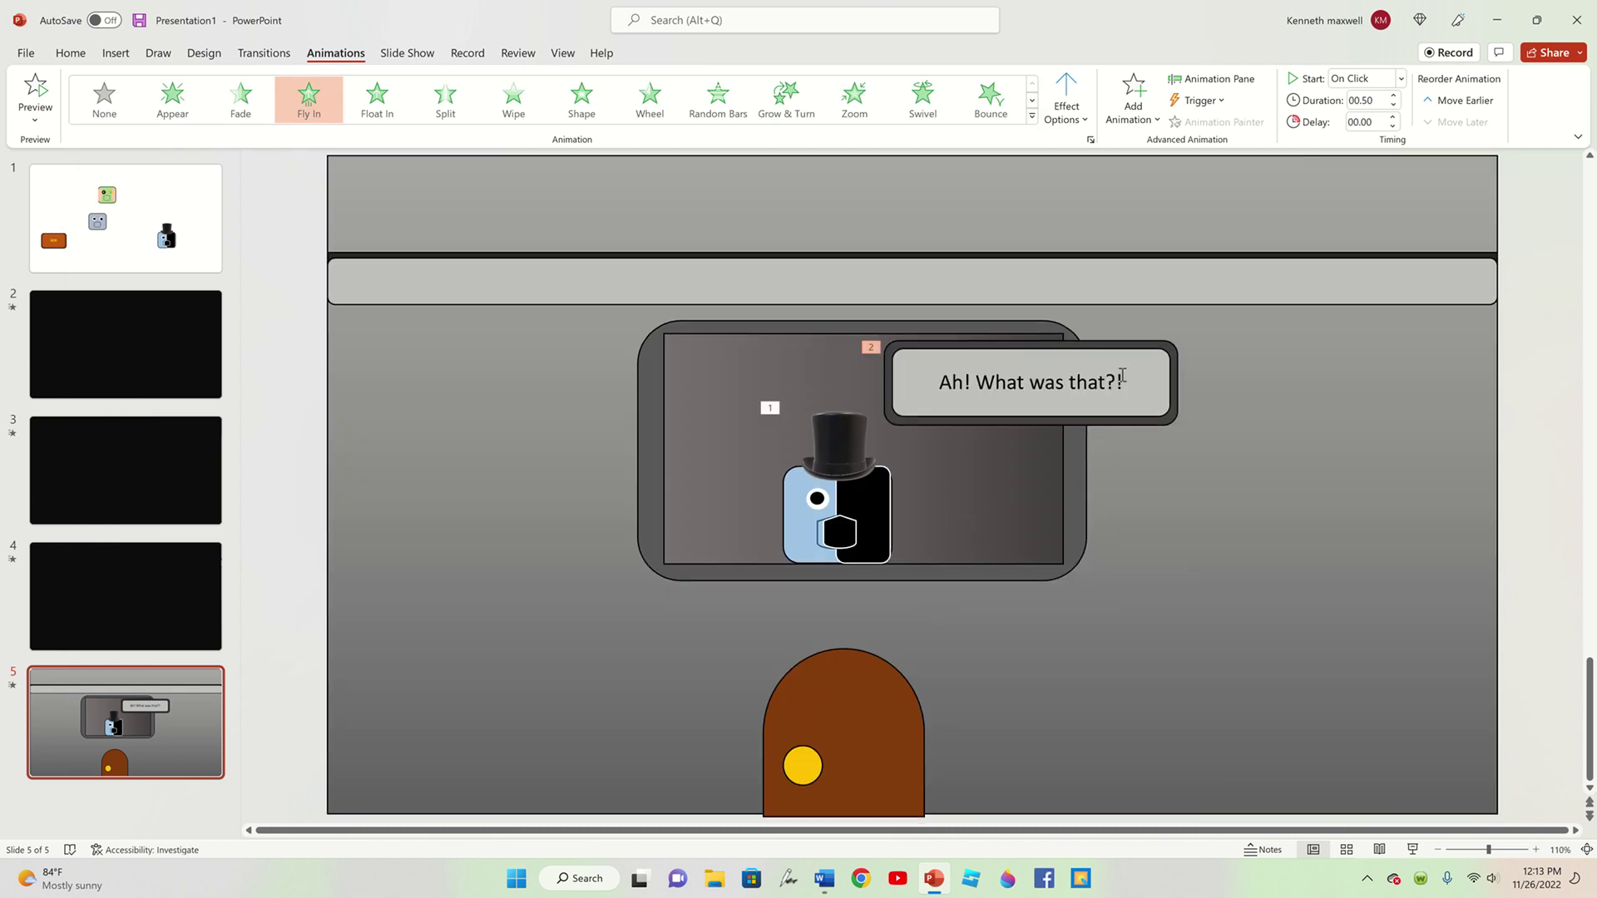
{"action": "left_click_drag", "start_coordinate": [1122, 375], "coordinate": [851, 377]}
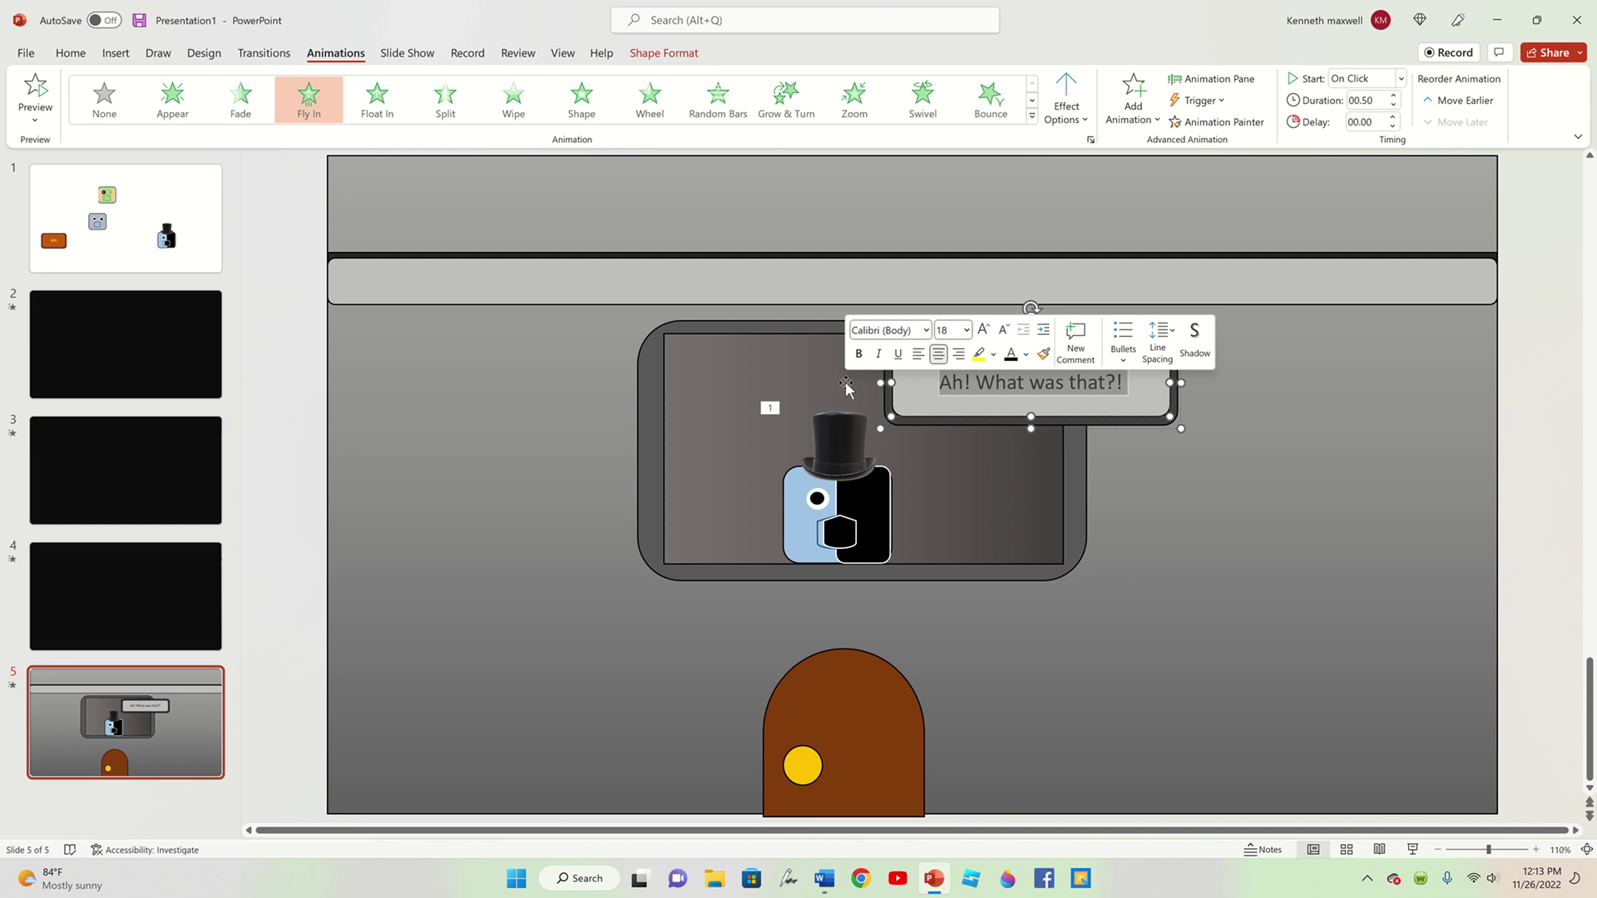
{"action": "key", "text": "BackSpace"}
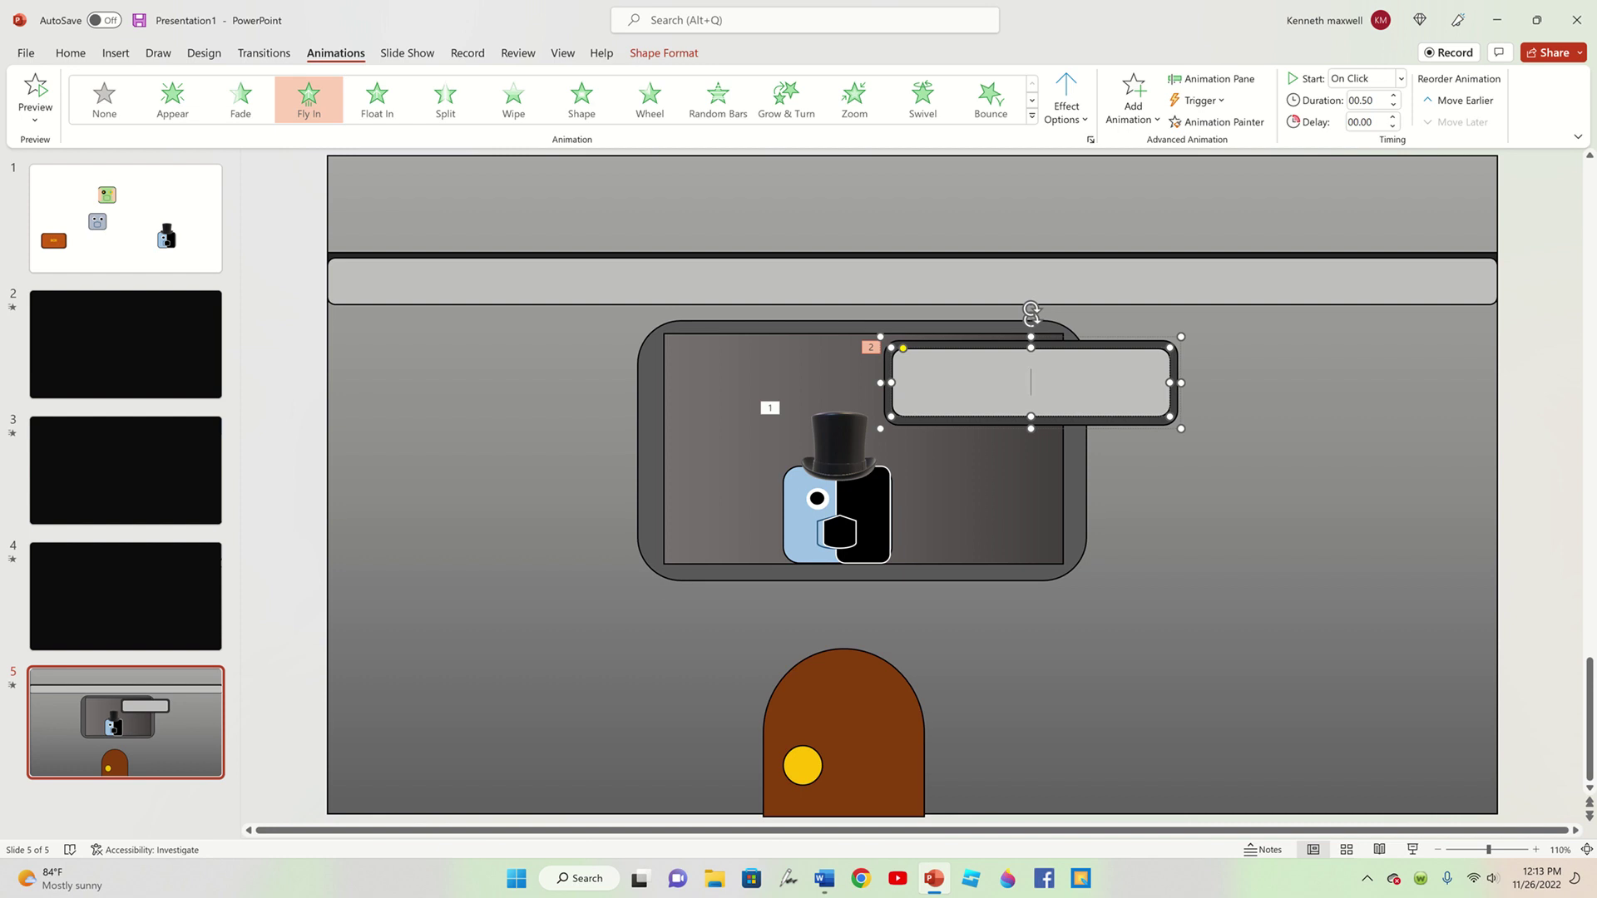
- Type 'Ah hello there. Are you the new person that works here?', correcting 'preson' to 'person'
{"action": "type", "text": "Ah "}
{"action": "type", "text": "hello "}
{"action": "type", "text": "there"}
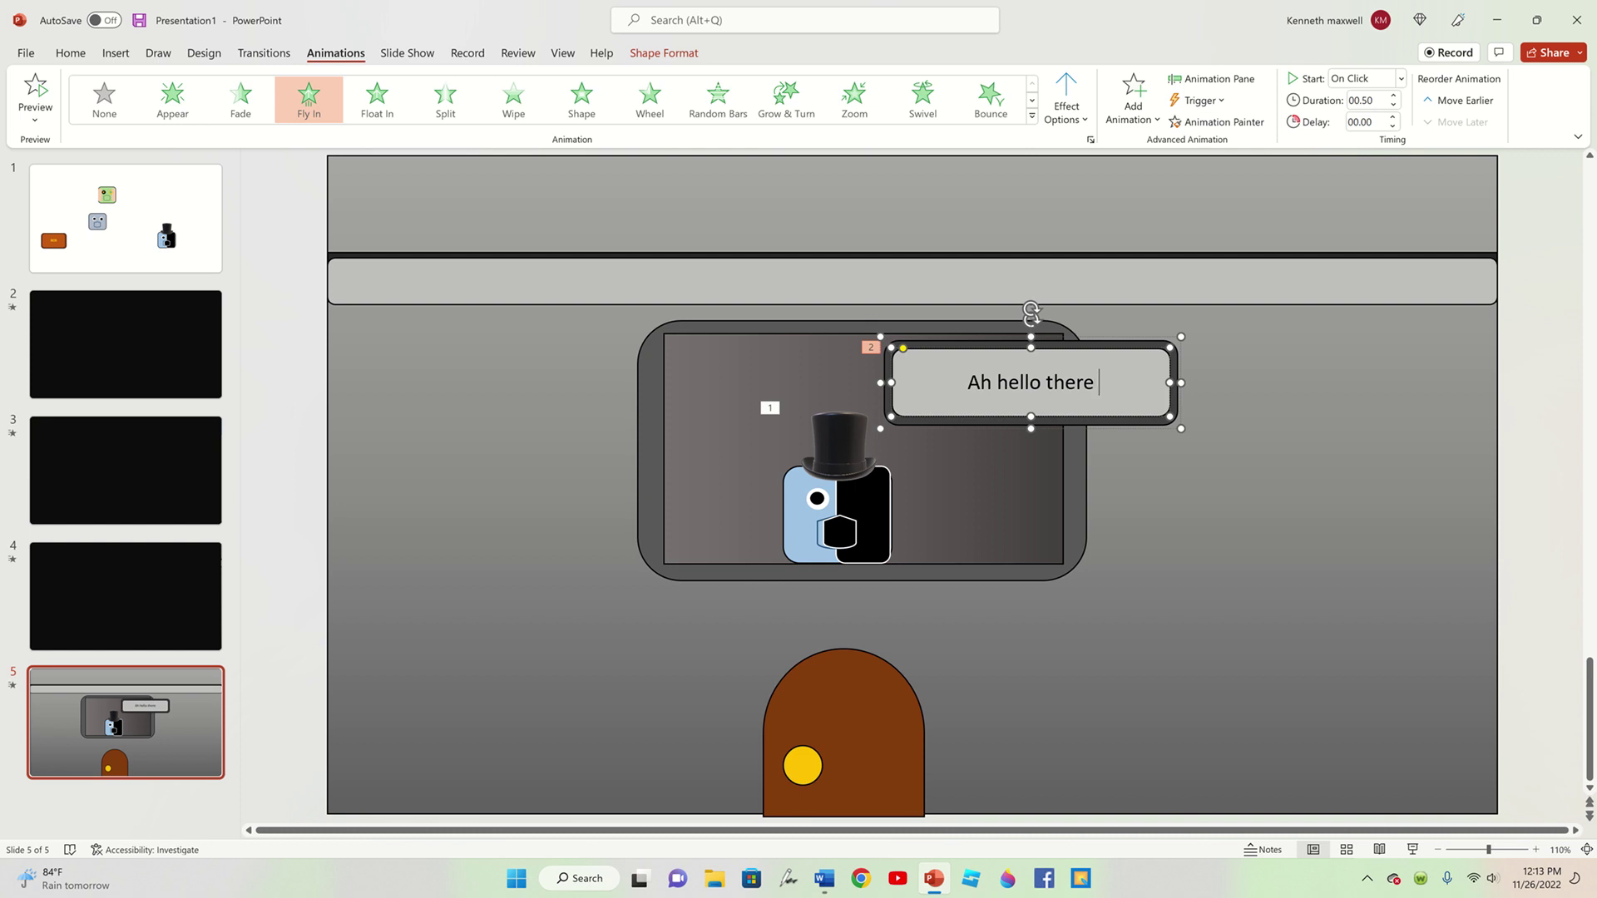
{"action": "type", "text": "you"}
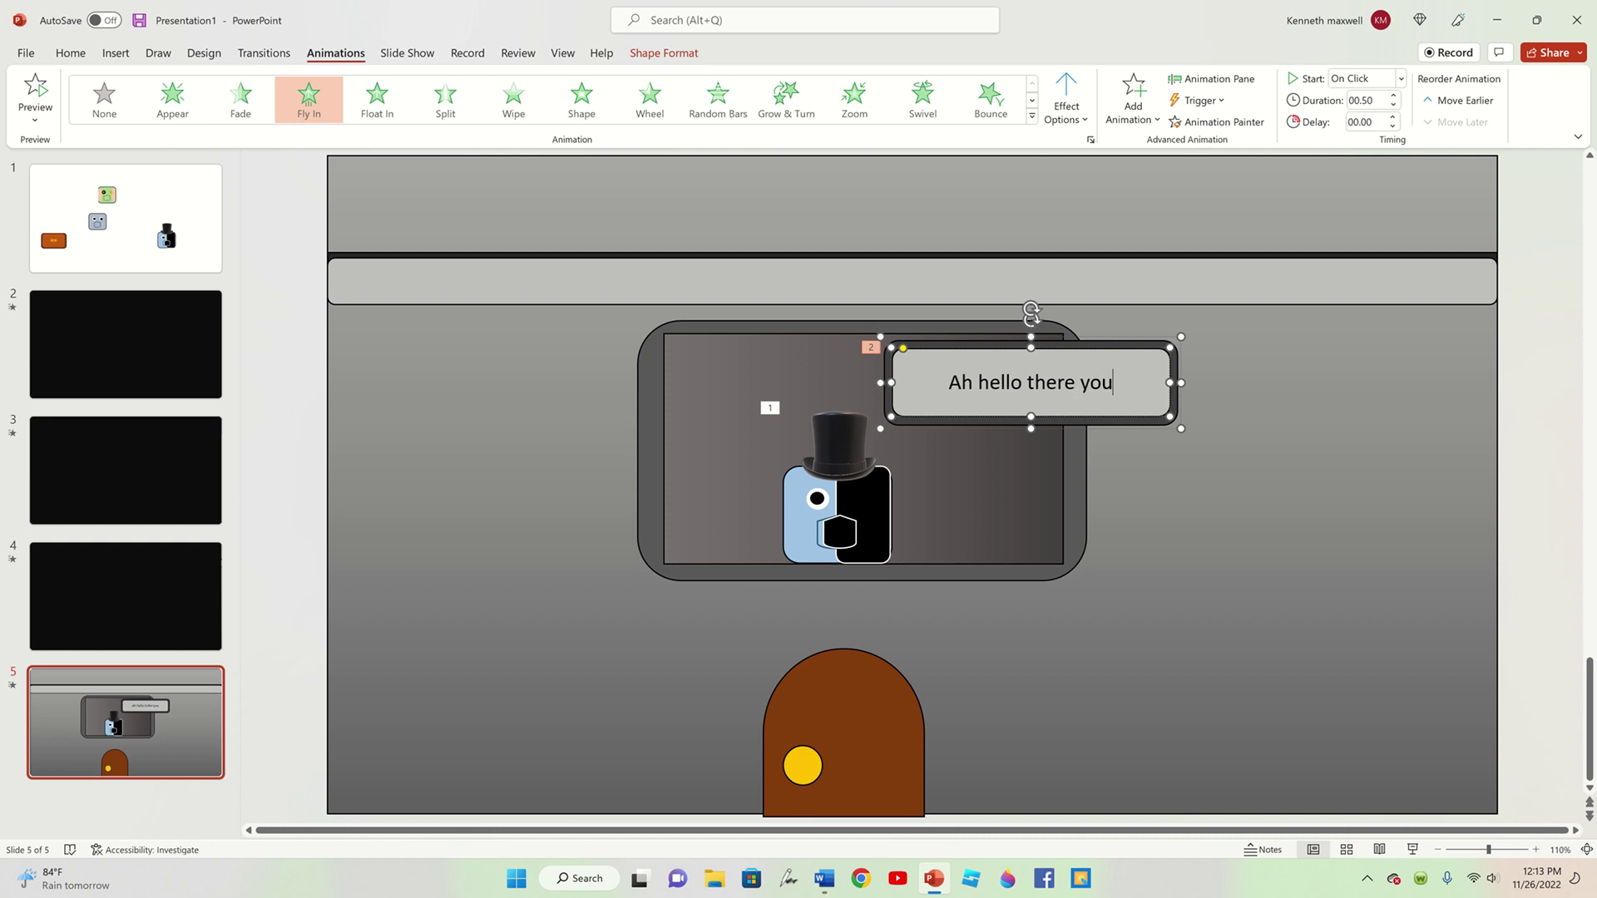
{"action": "key", "text": "BackSpace"}
{"action": "key", "text": "BackSpace"}
{"action": "key", "text": "BackSpace"}
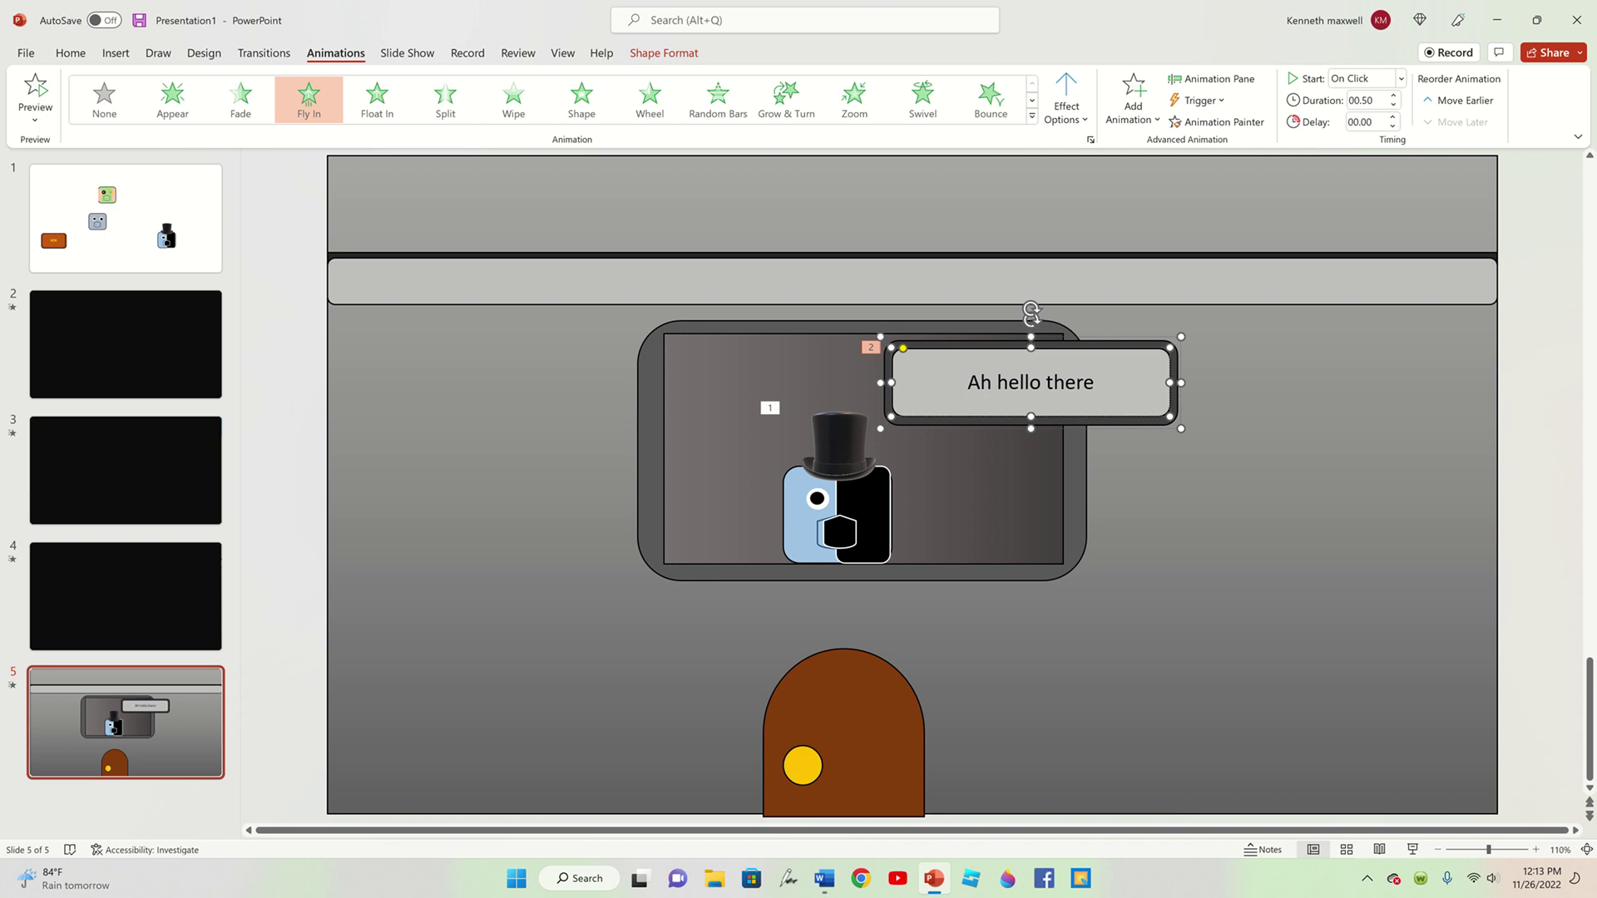
{"action": "type", "text": ". A"}
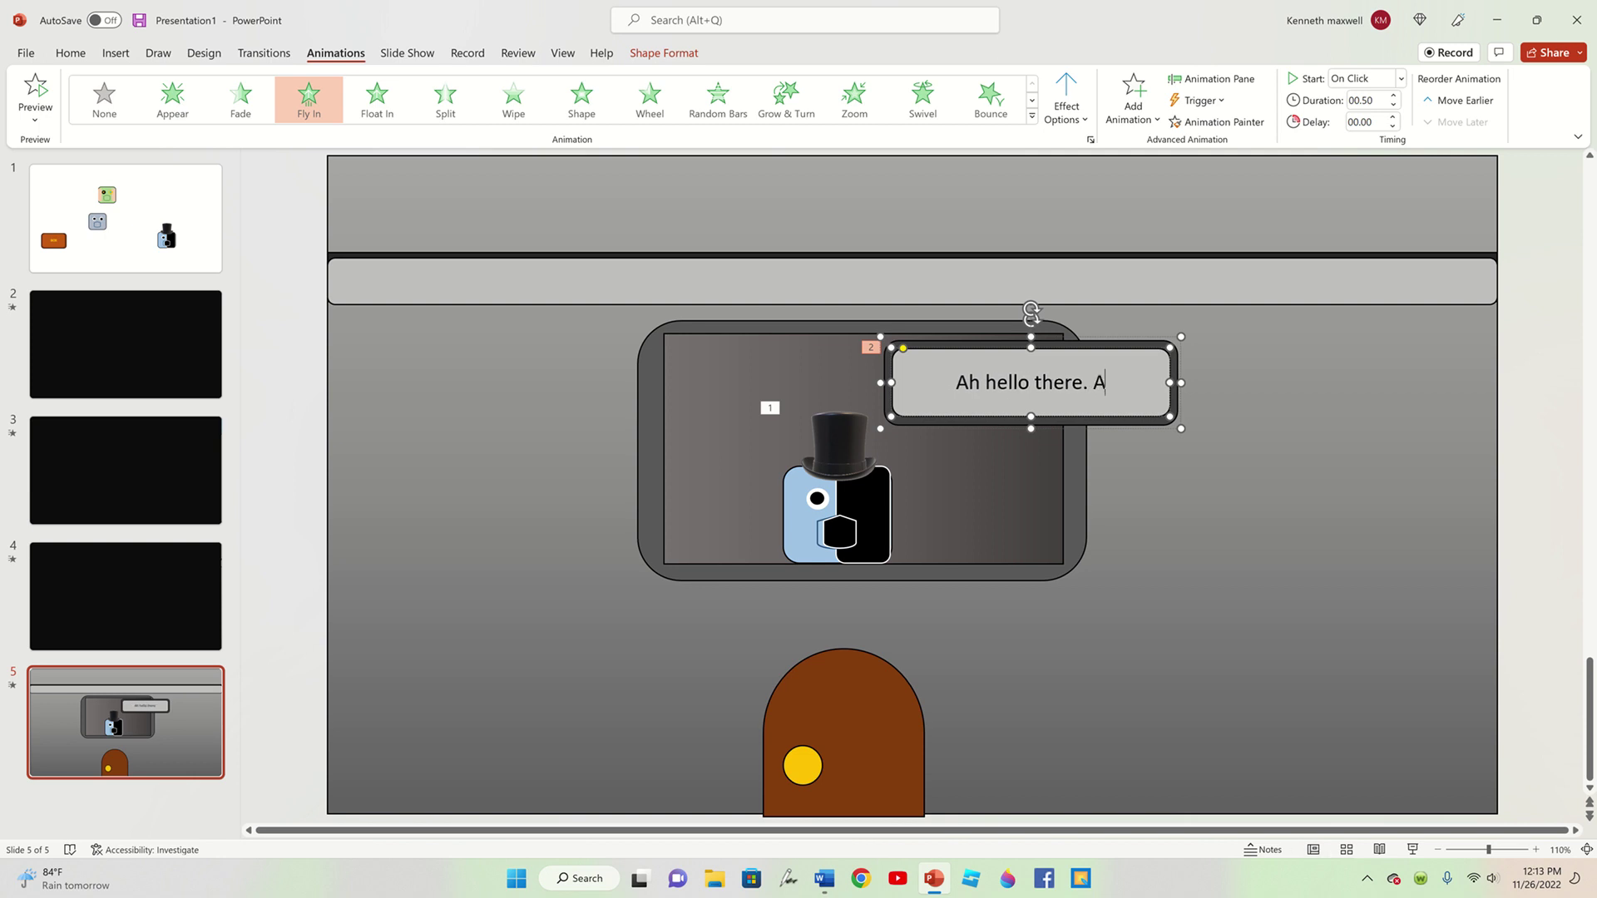
{"action": "type", "text": "re "}
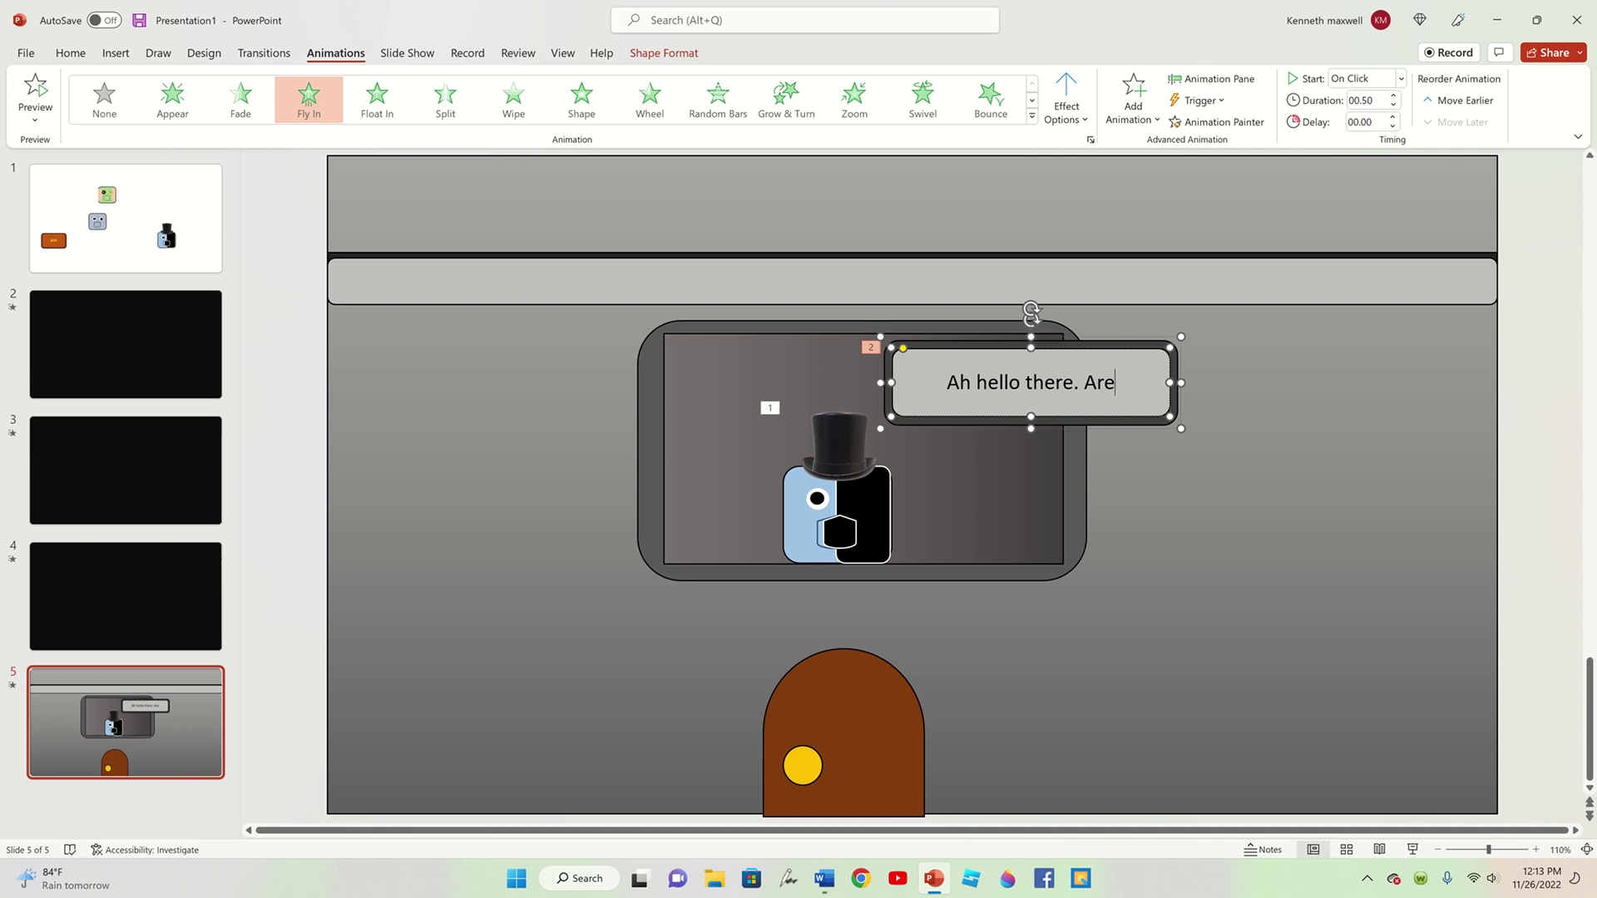
{"action": "type", "text": "you t"}
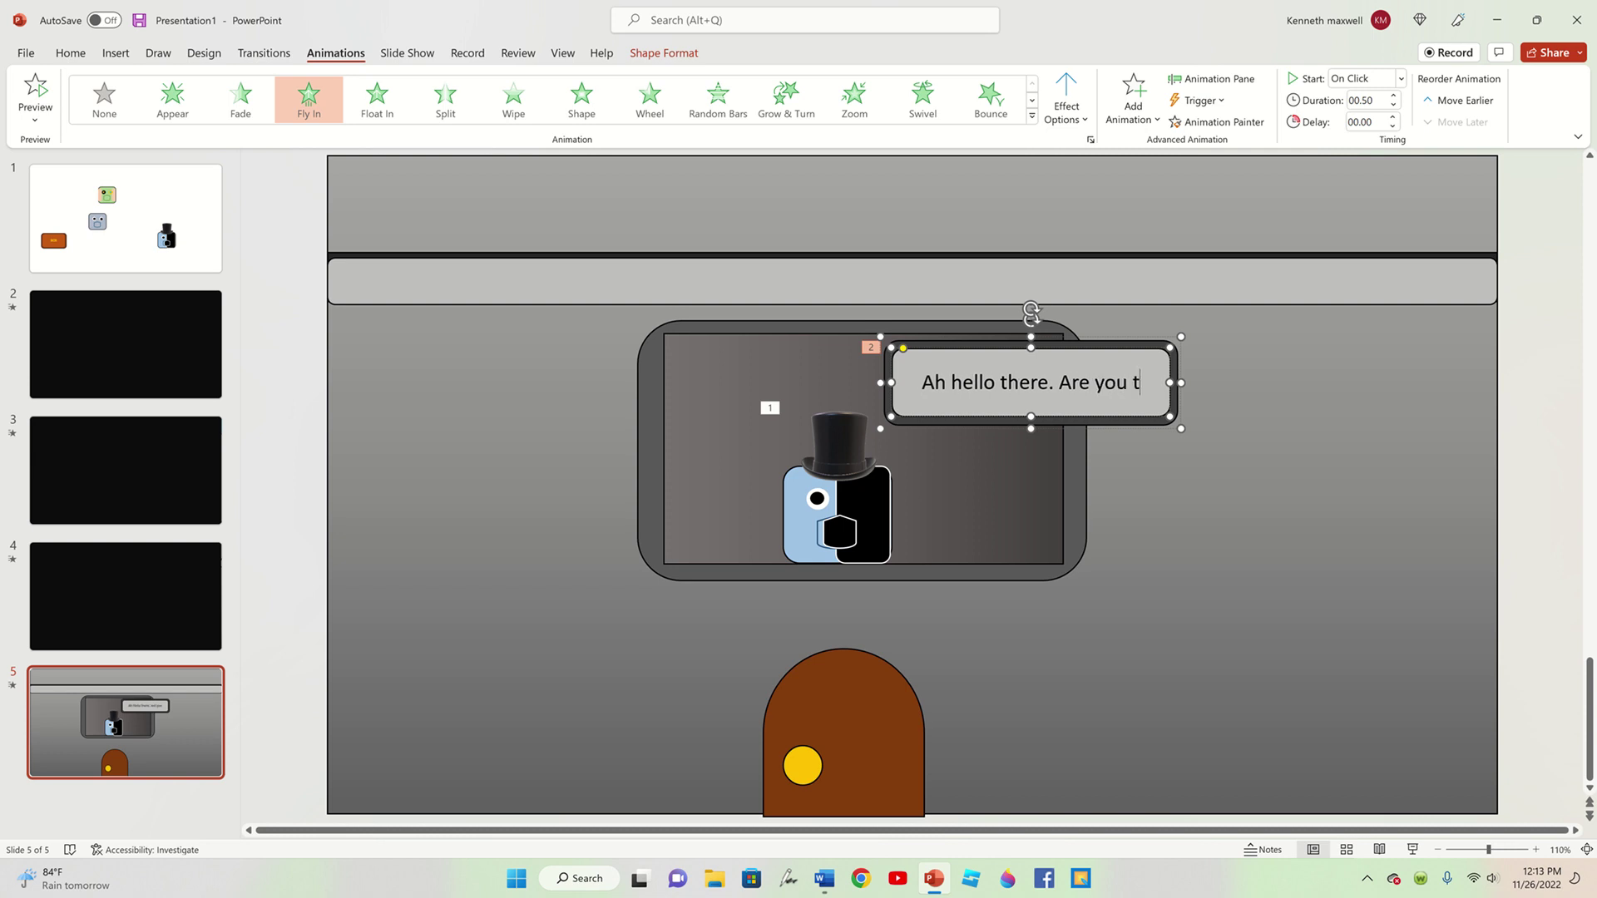
{"action": "type", "text": "he new"}
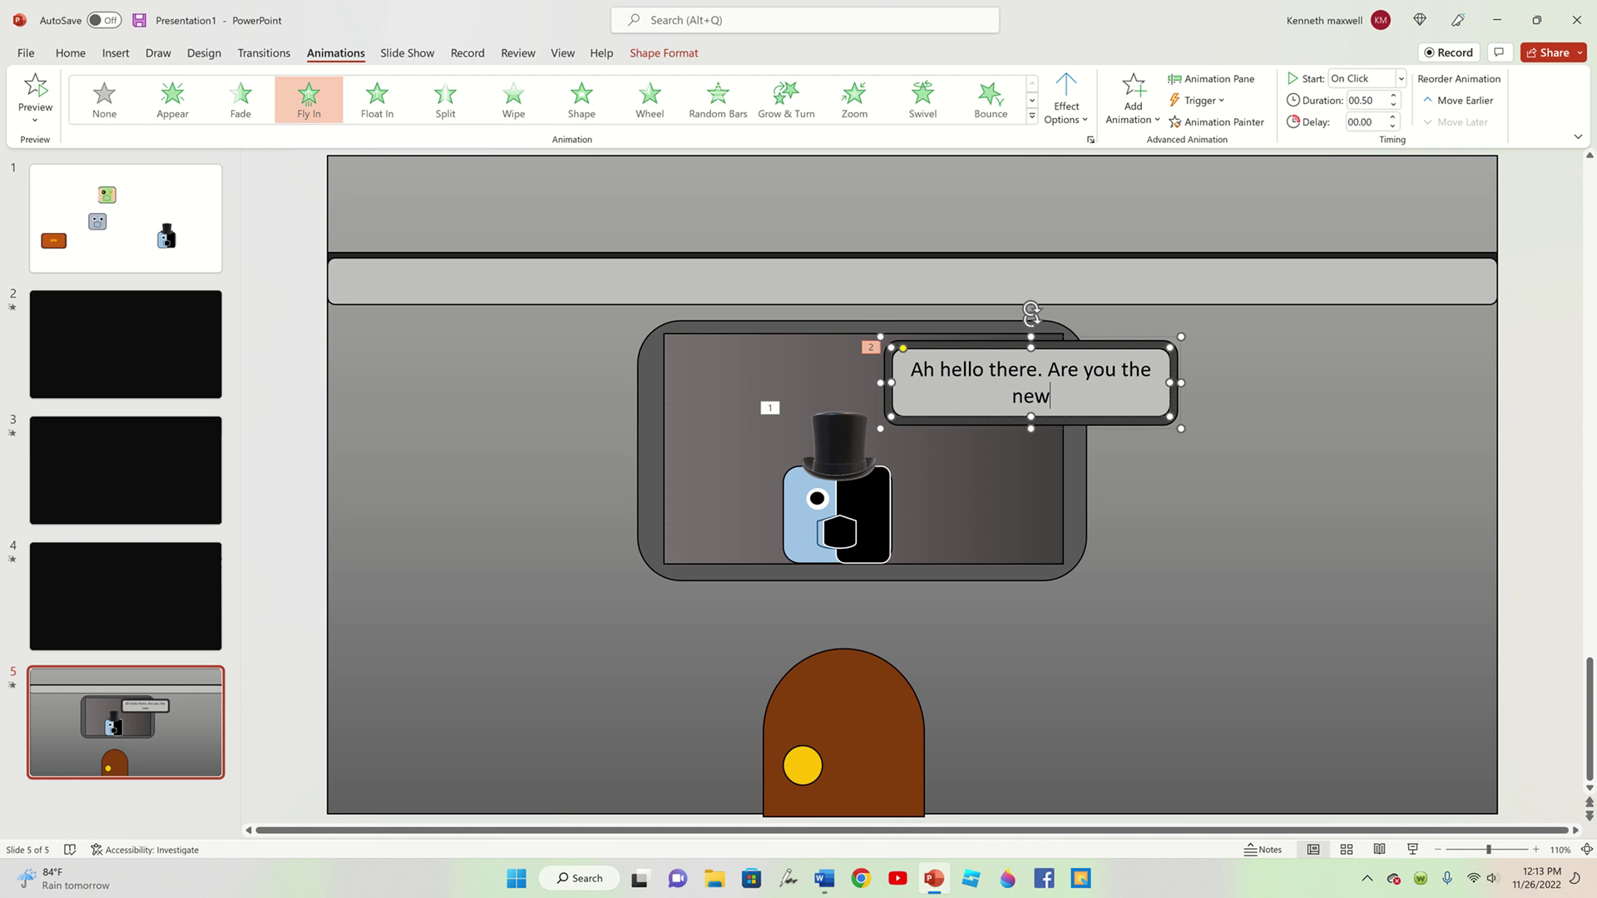
{"action": "type", "text": " p"}
{"action": "type", "text": "re"}
{"action": "type", "text": "son"}
{"action": "type", "text": " that"}
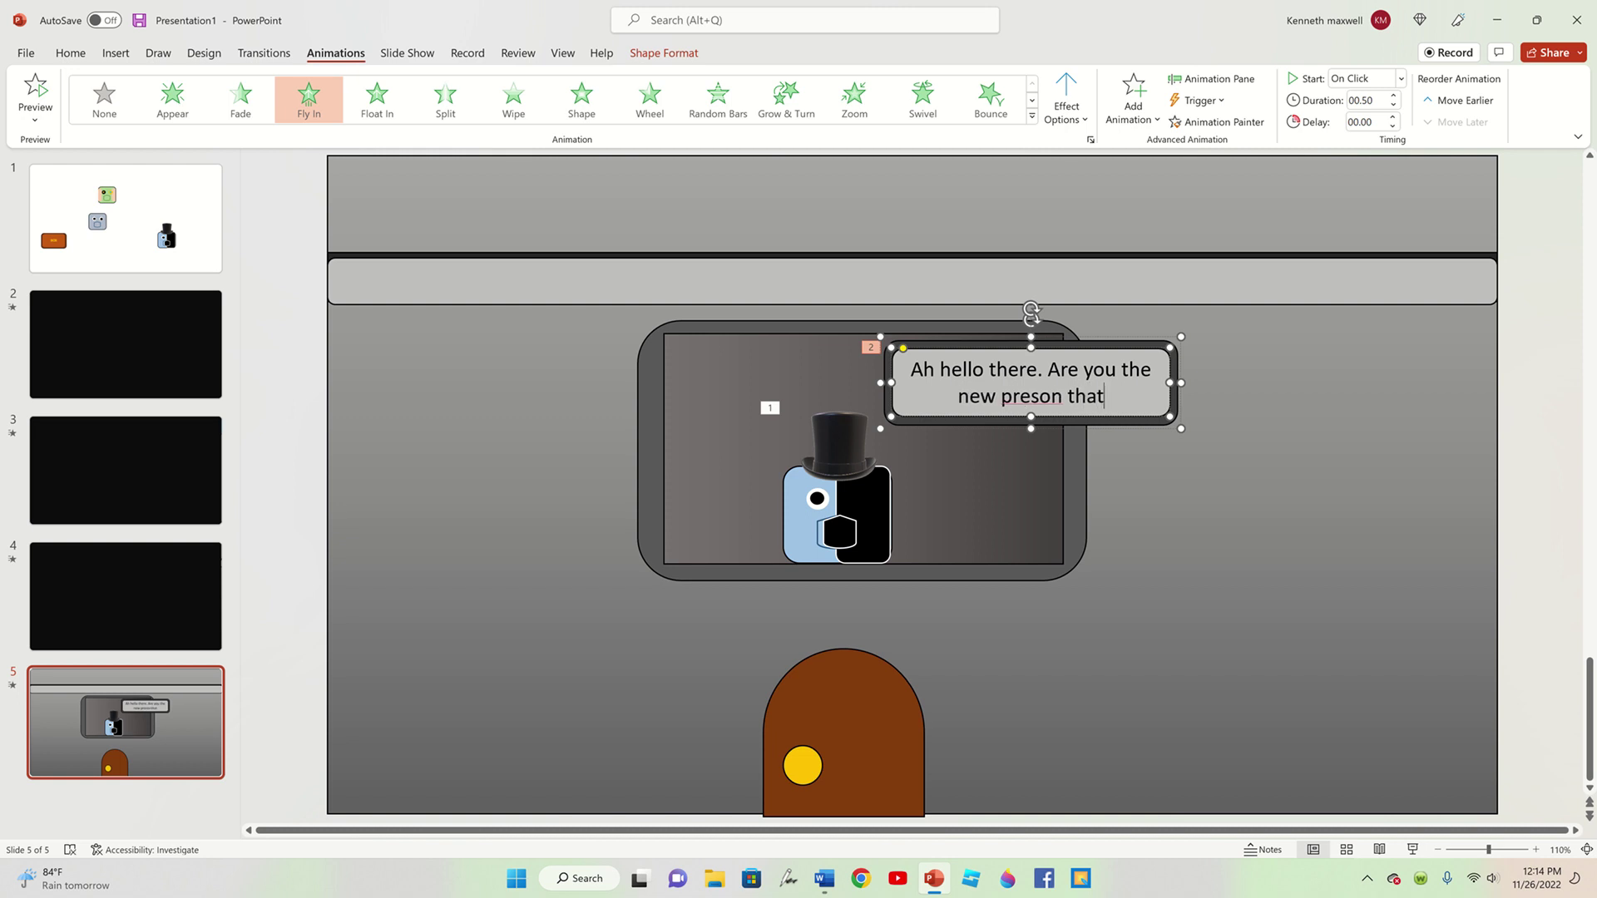
{"action": "type", "text": " work"}
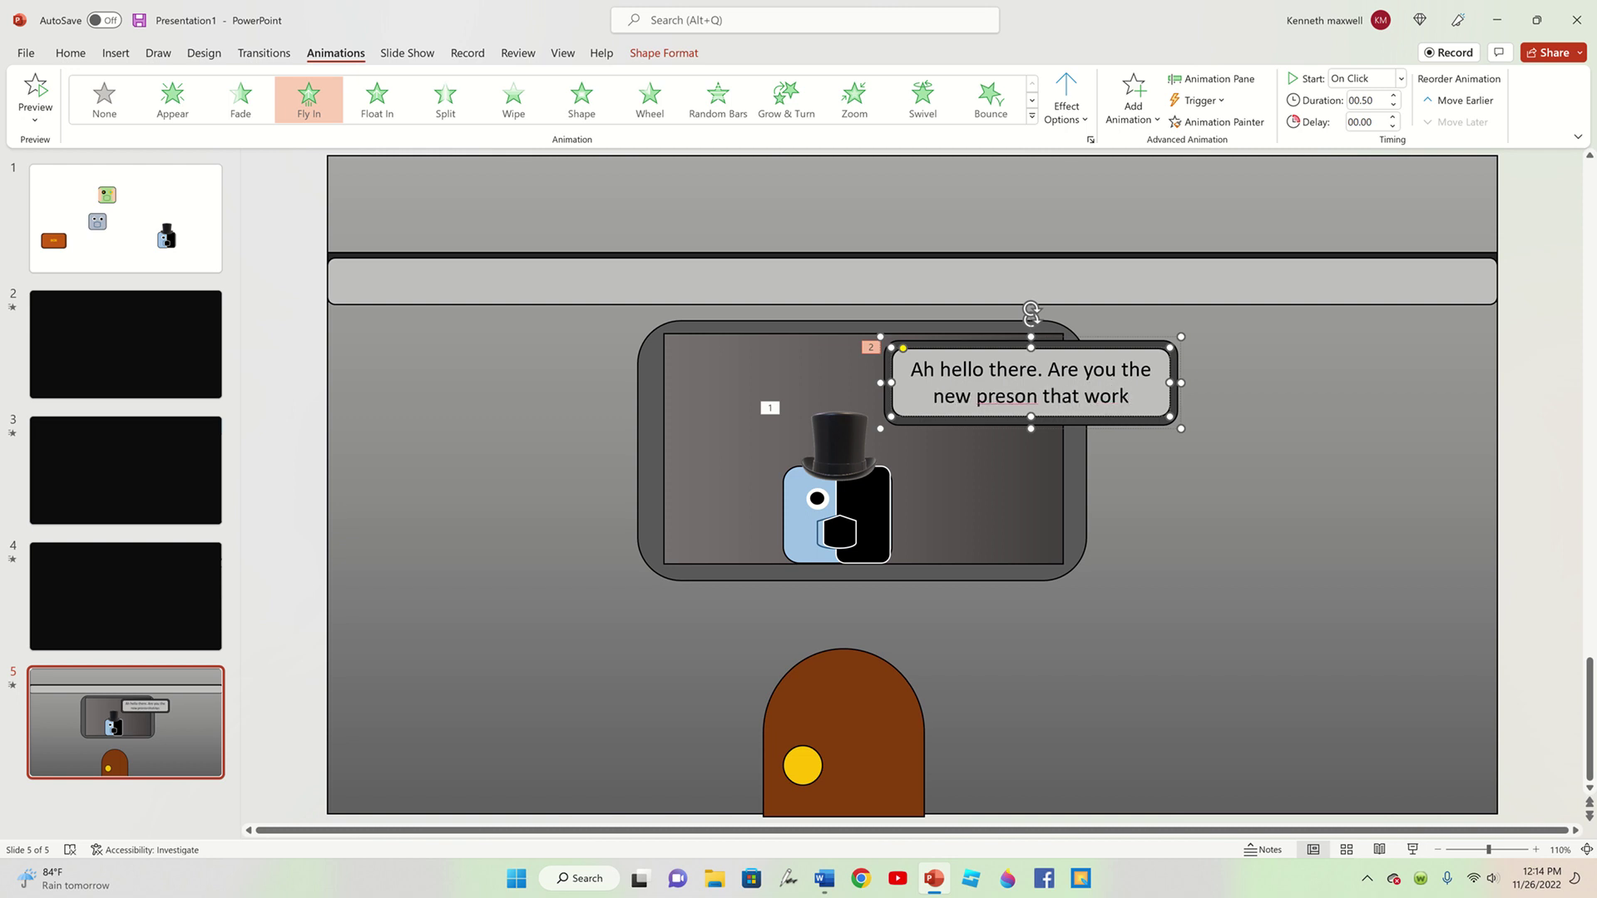
{"action": "type", "text": "s"}
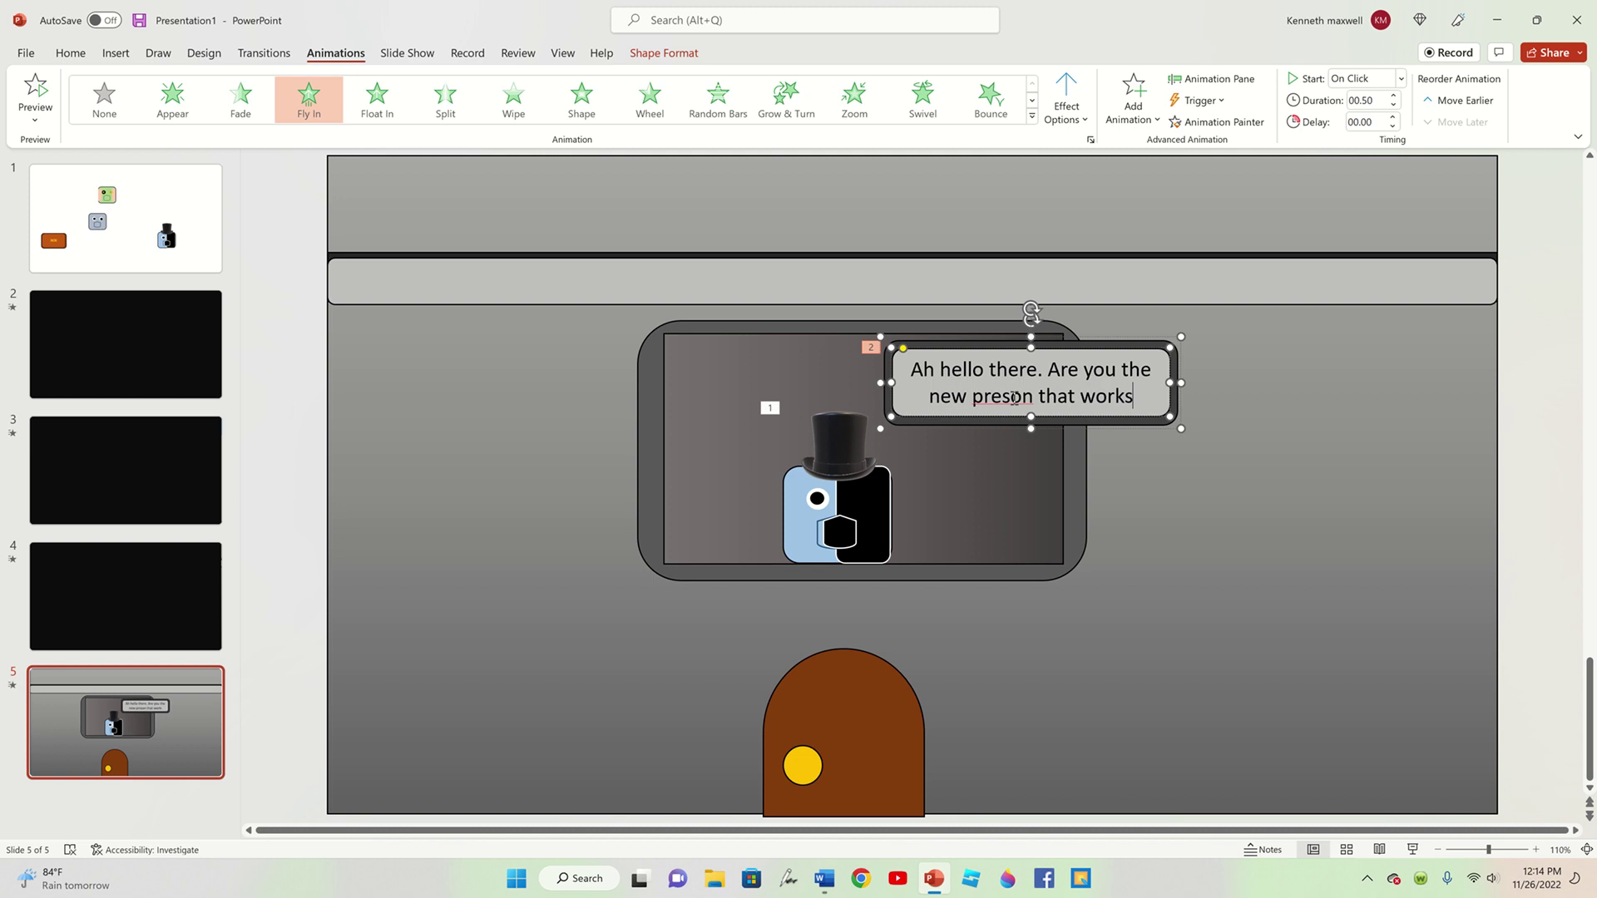
{"action": "right_click", "coordinate": [1016, 400]}
{"action": "left_click", "coordinate": [1096, 409]}
{"action": "type", "text": "here"}
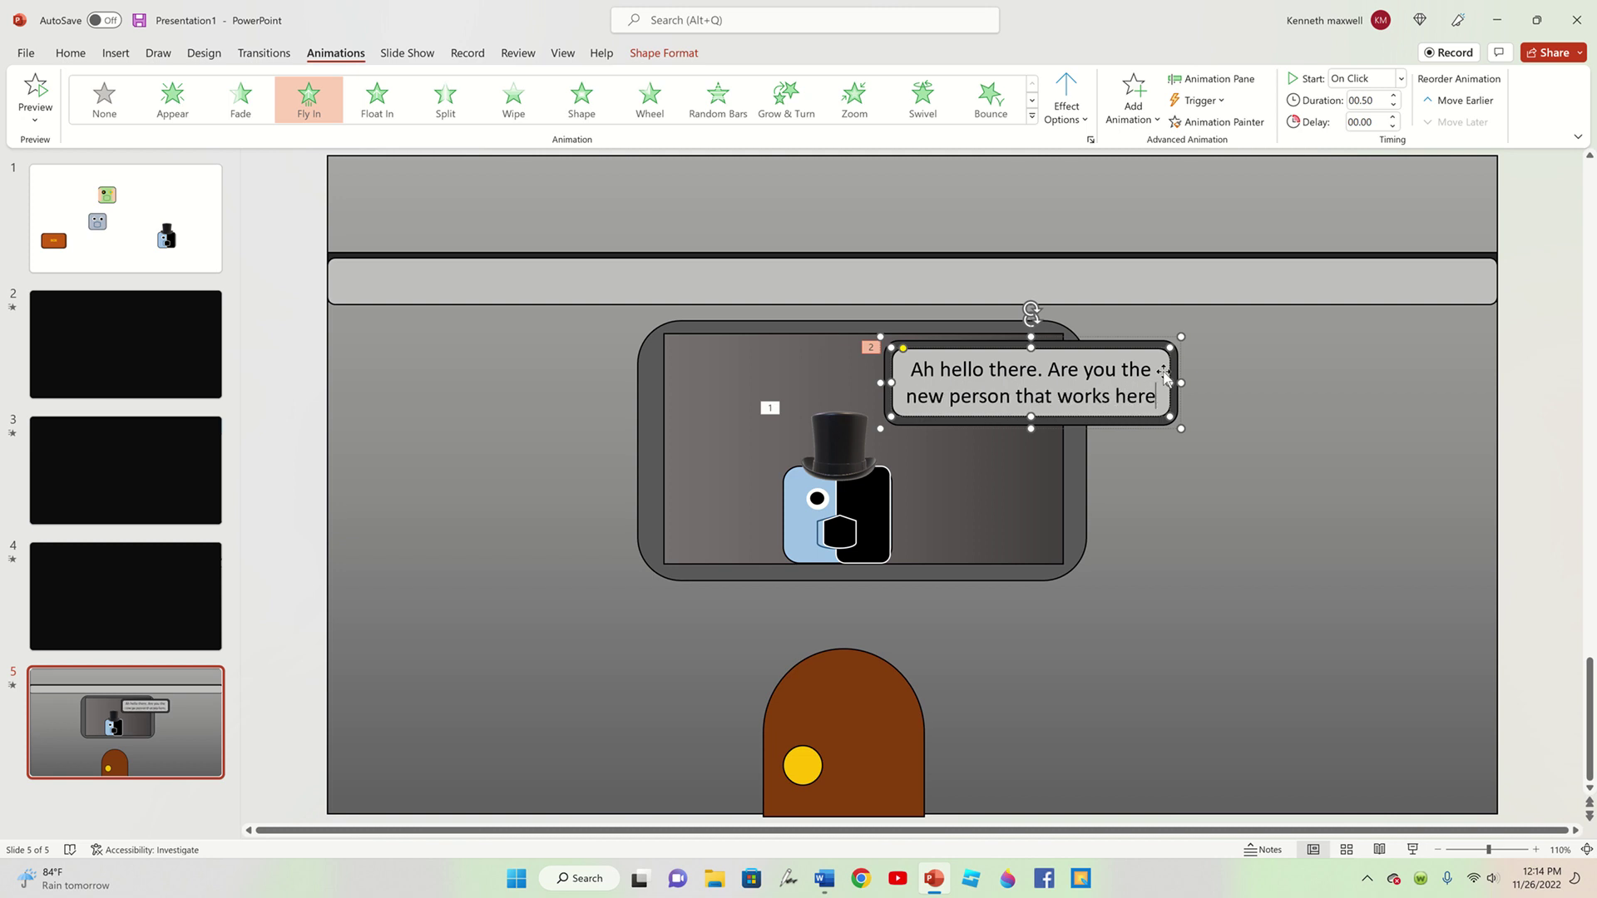
{"action": "type", "text": "?"}
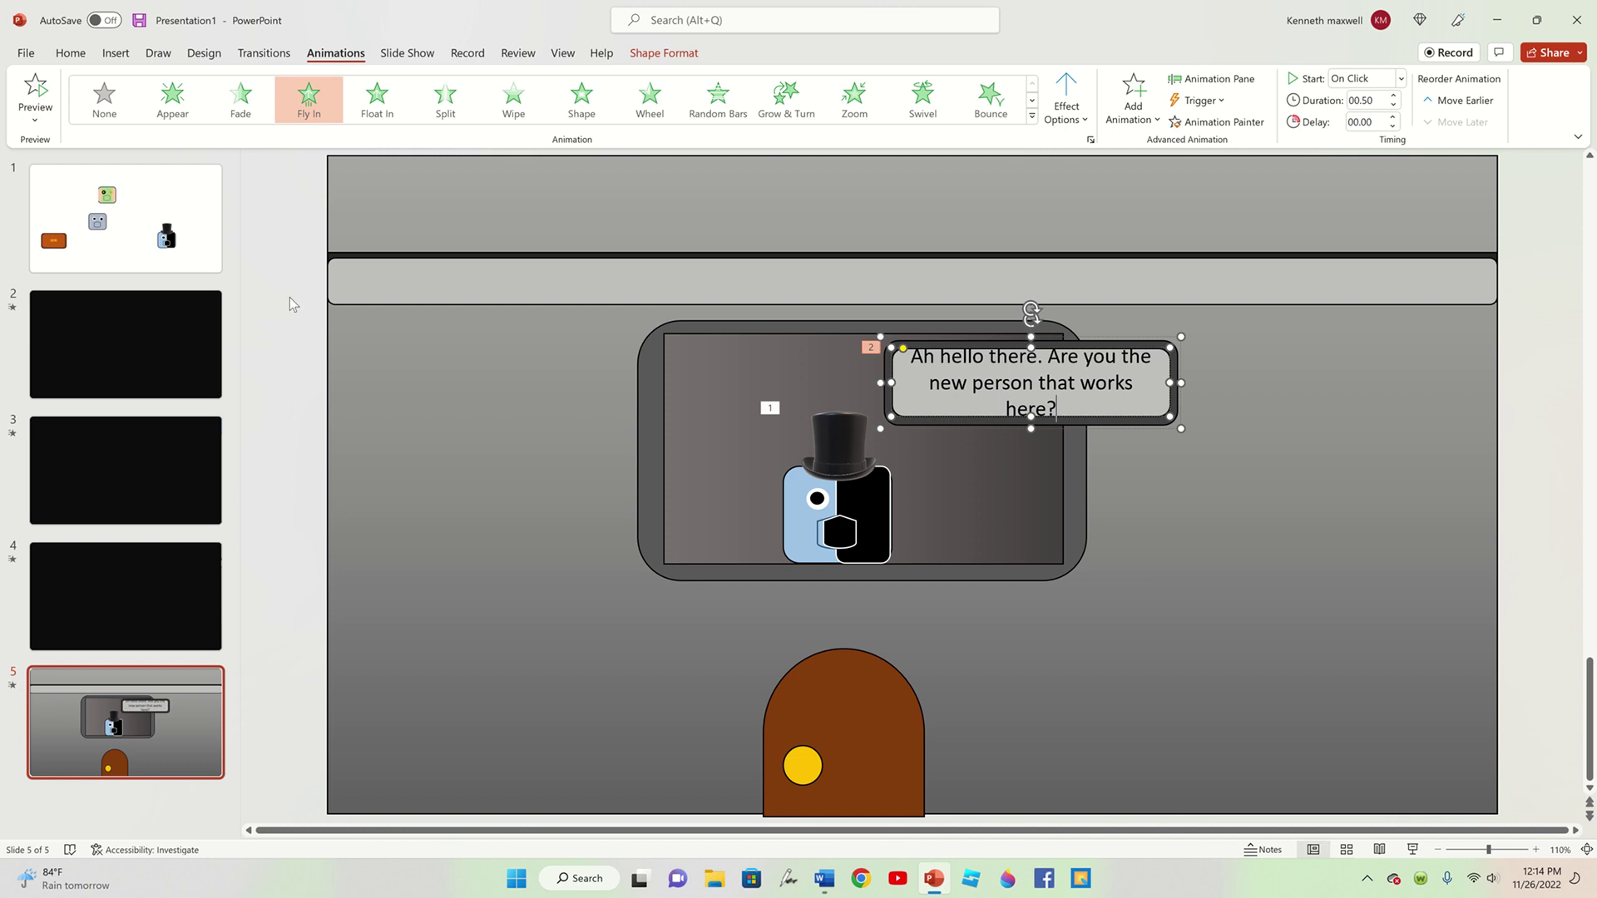
{"action": "left_click_drag", "start_coordinate": [289, 296], "coordinate": [392, 360]}
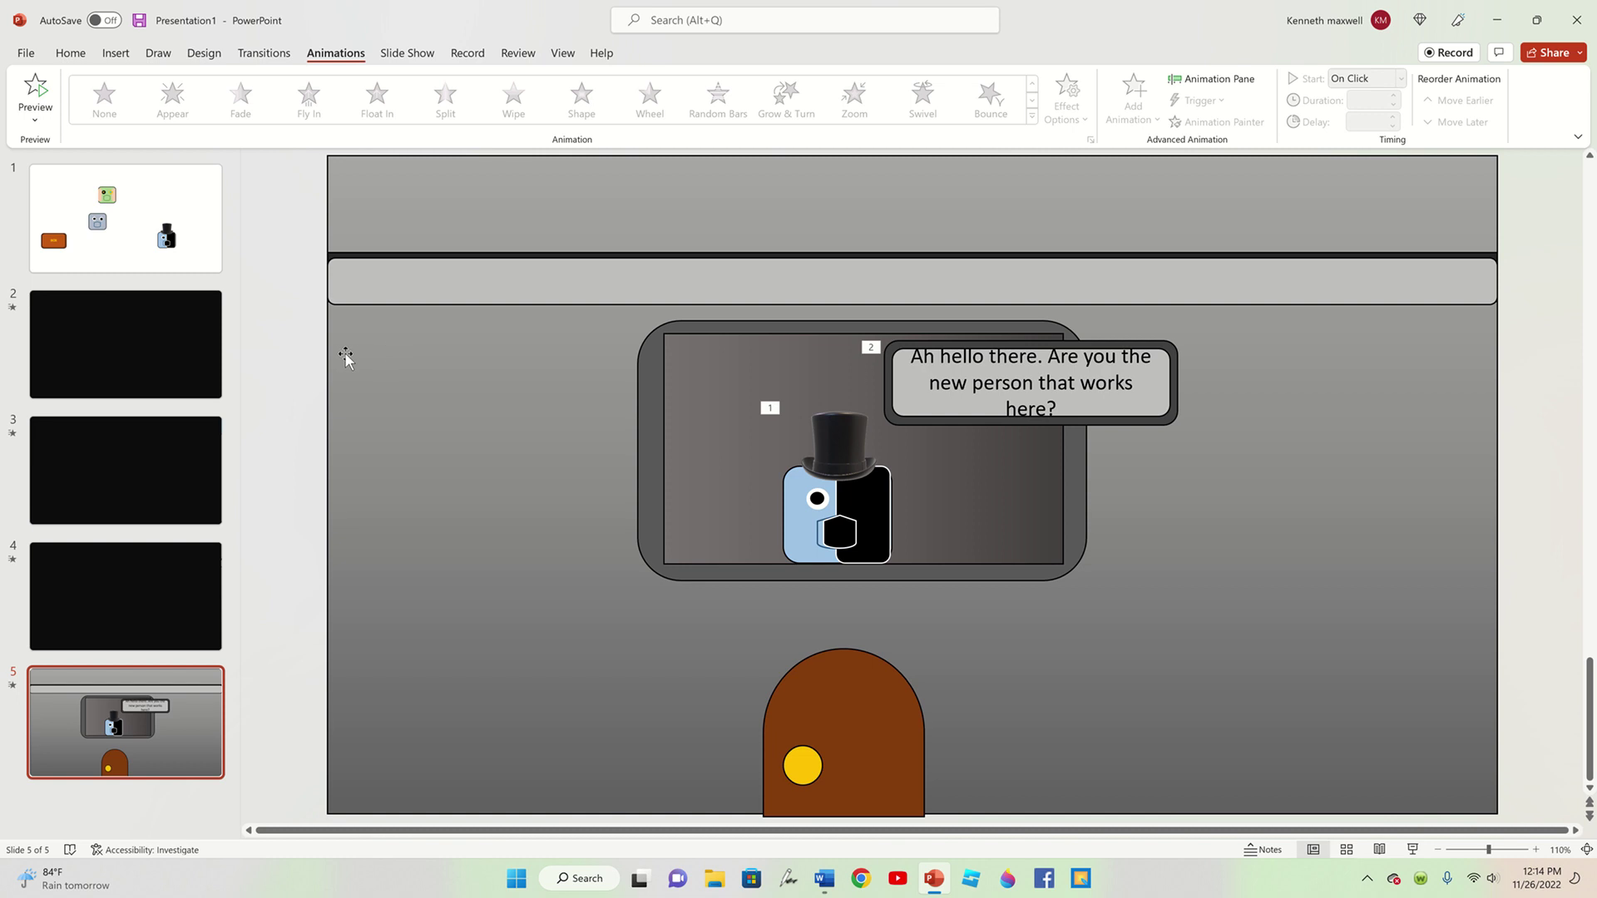
- Add a Fade exit effect to the speech box as animation 3
{"action": "left_click", "coordinate": [895, 406]}
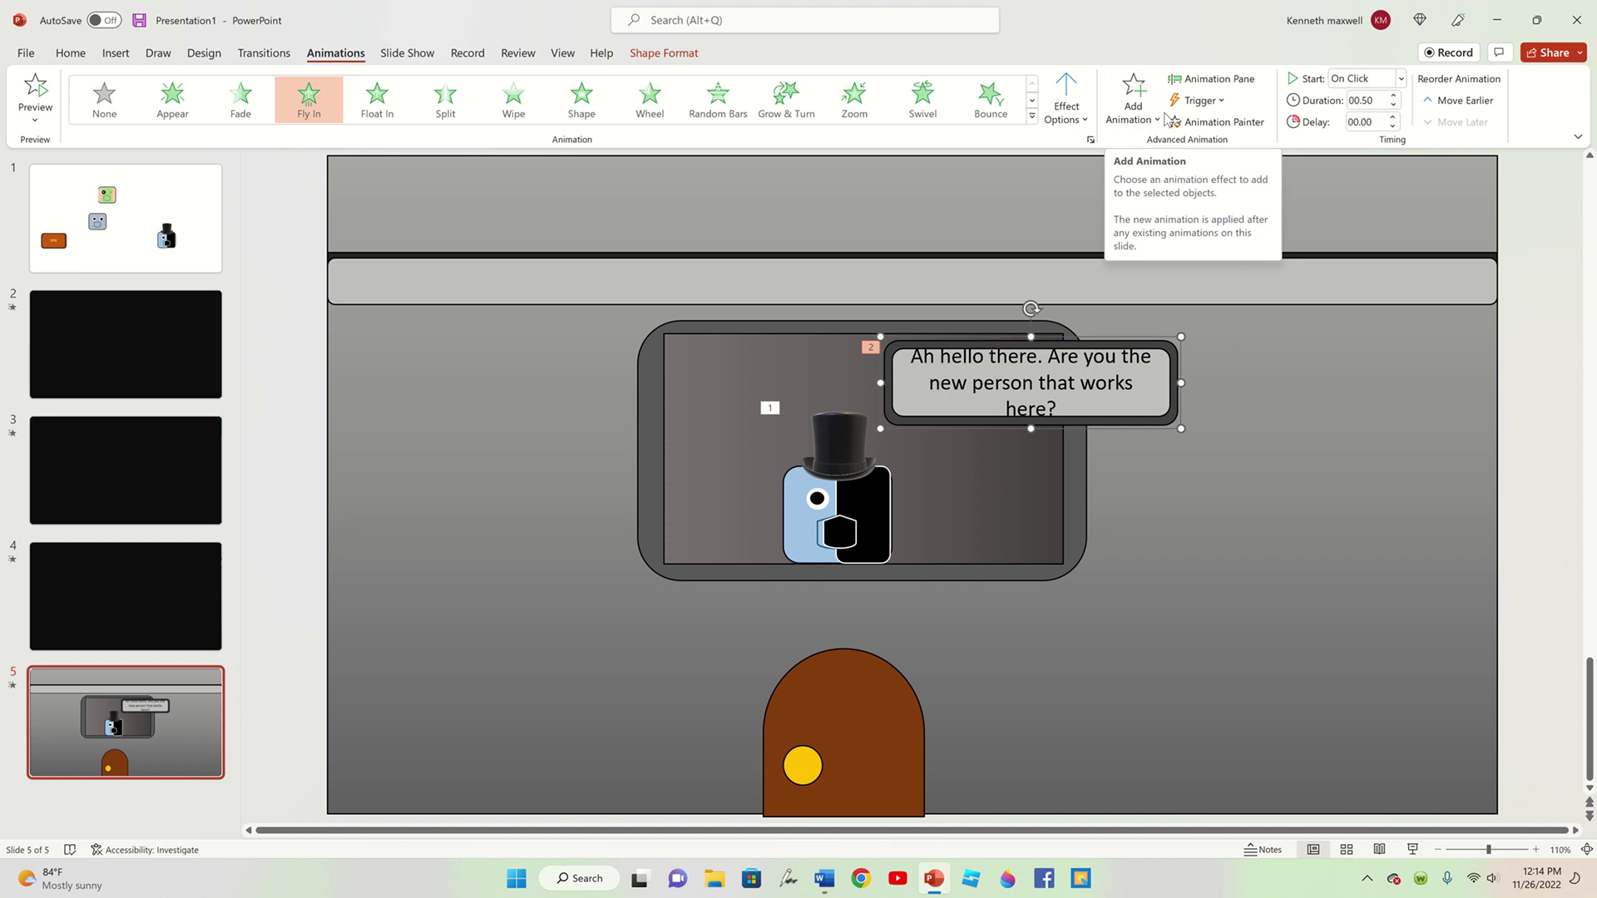
{"action": "left_click", "coordinate": [1140, 116]}
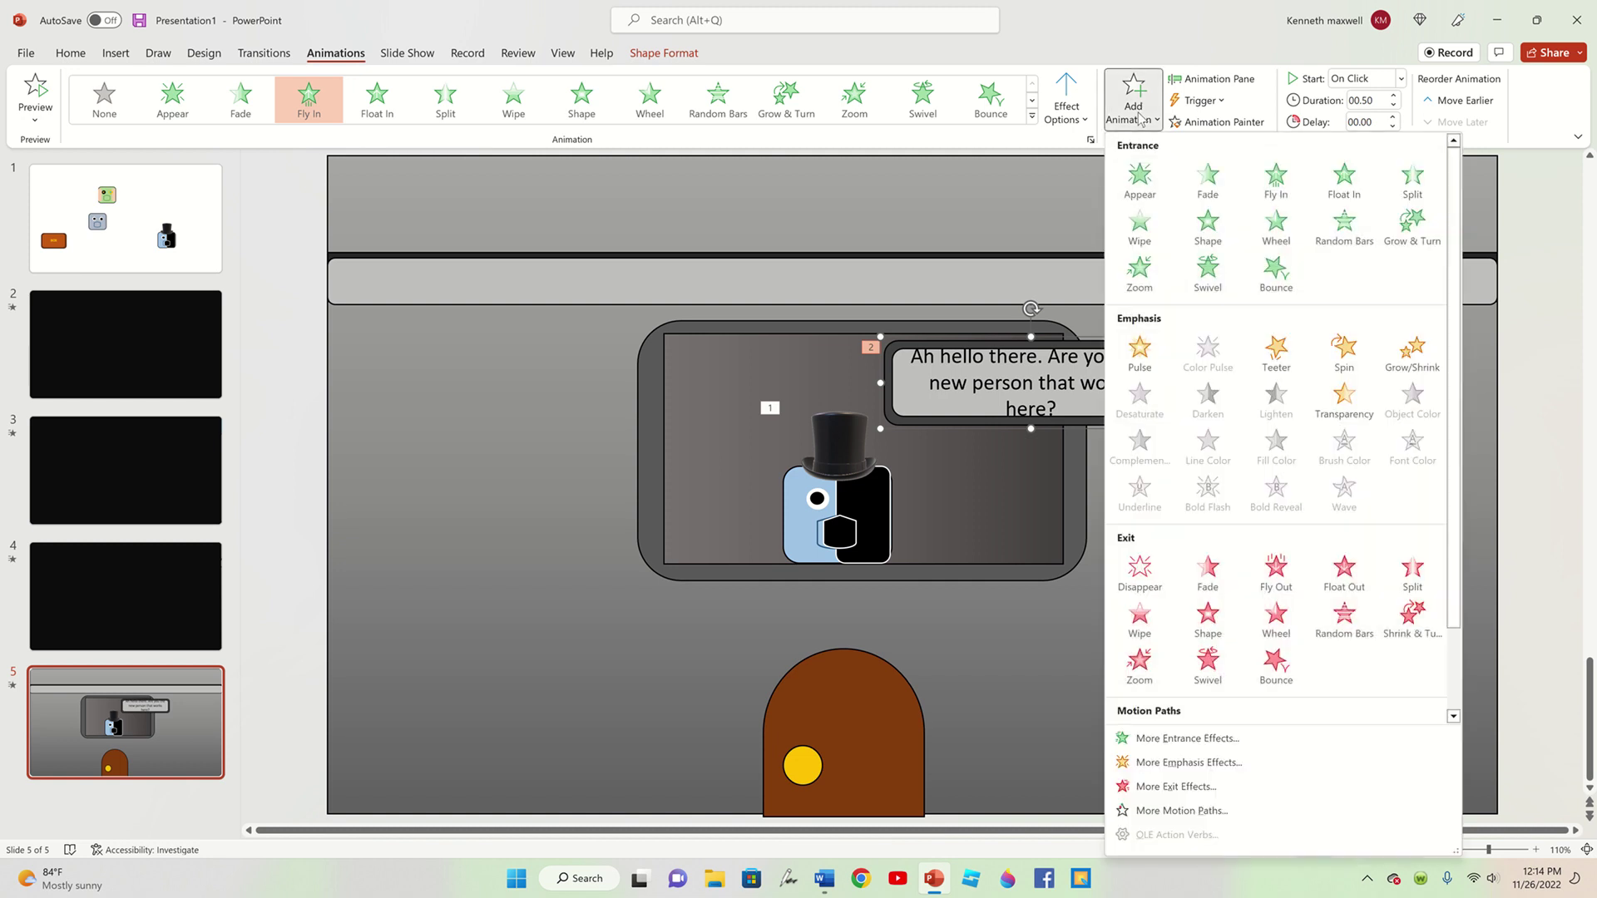
{"action": "left_click", "coordinate": [1209, 582]}
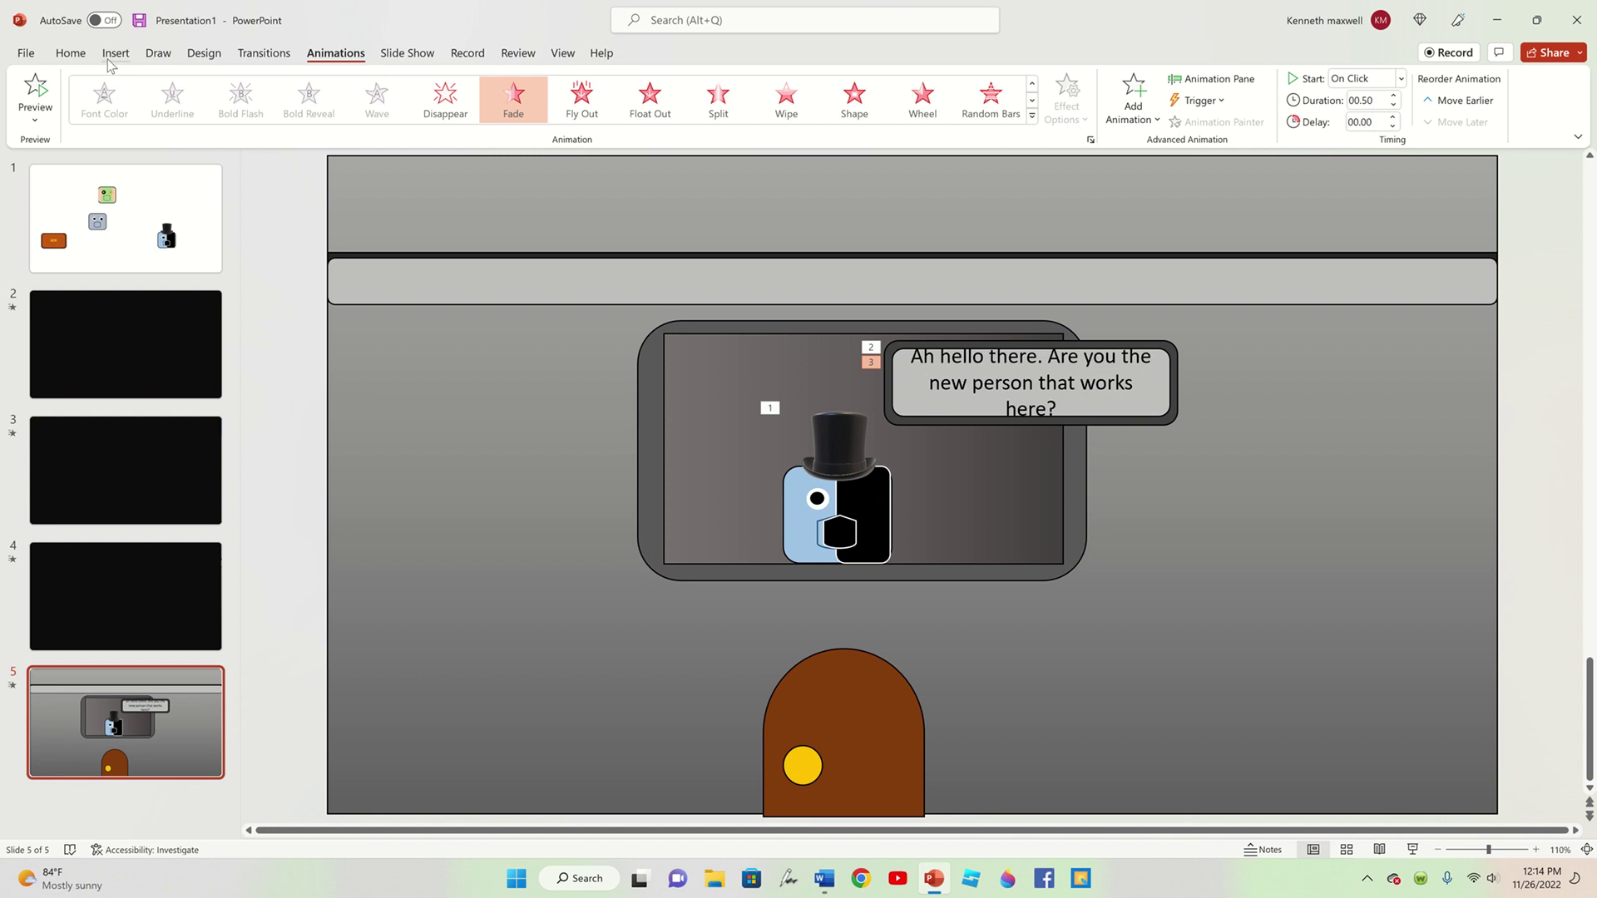
{"action": "left_click", "coordinate": [899, 408]}
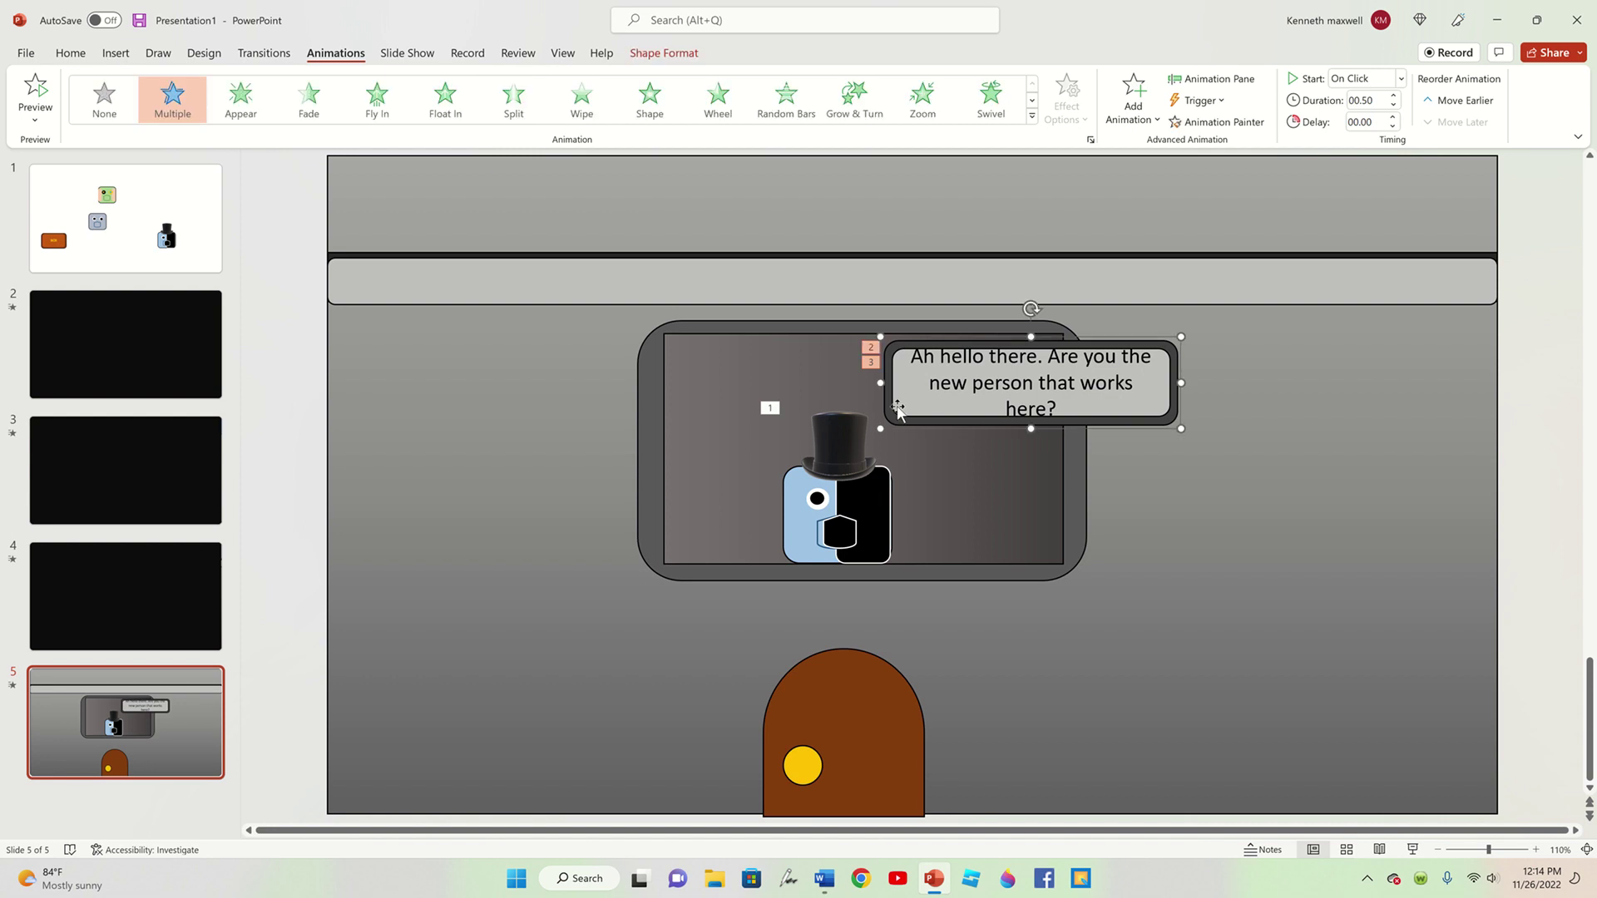
- Duplicate the speech box below the robot, remove its animations, and change its text to 'Yes'
{"action": "key", "text": "ctrl+d"}
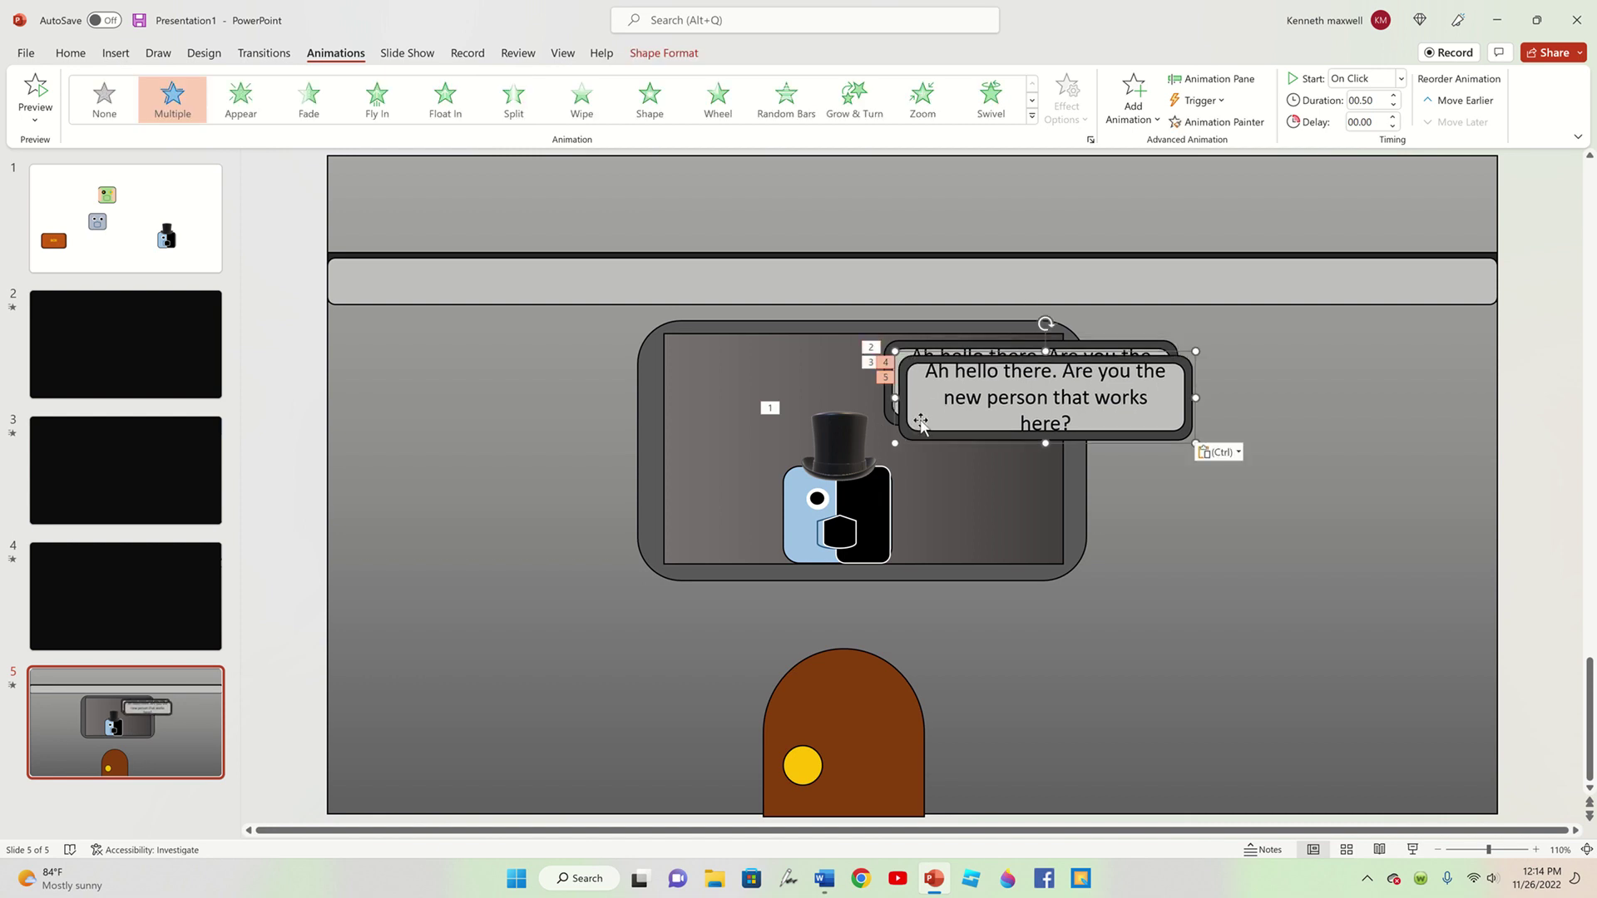
{"action": "left_click_drag", "start_coordinate": [921, 422], "coordinate": [476, 631]}
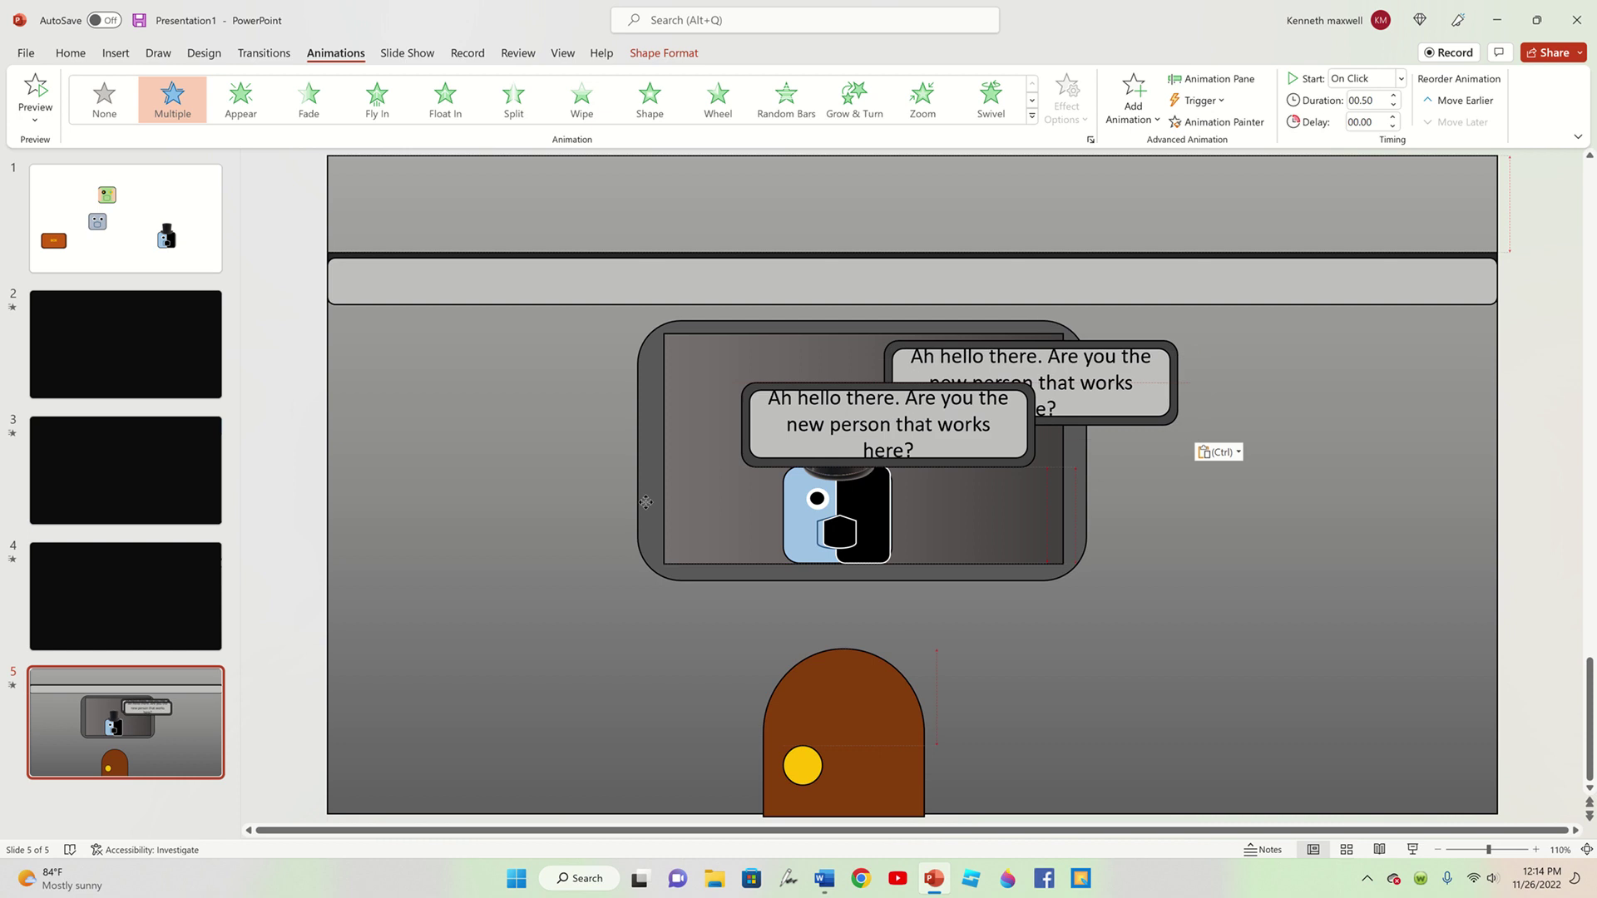
{"action": "left_click", "coordinate": [98, 90]}
{"action": "triple_click", "coordinate": [486, 580]}
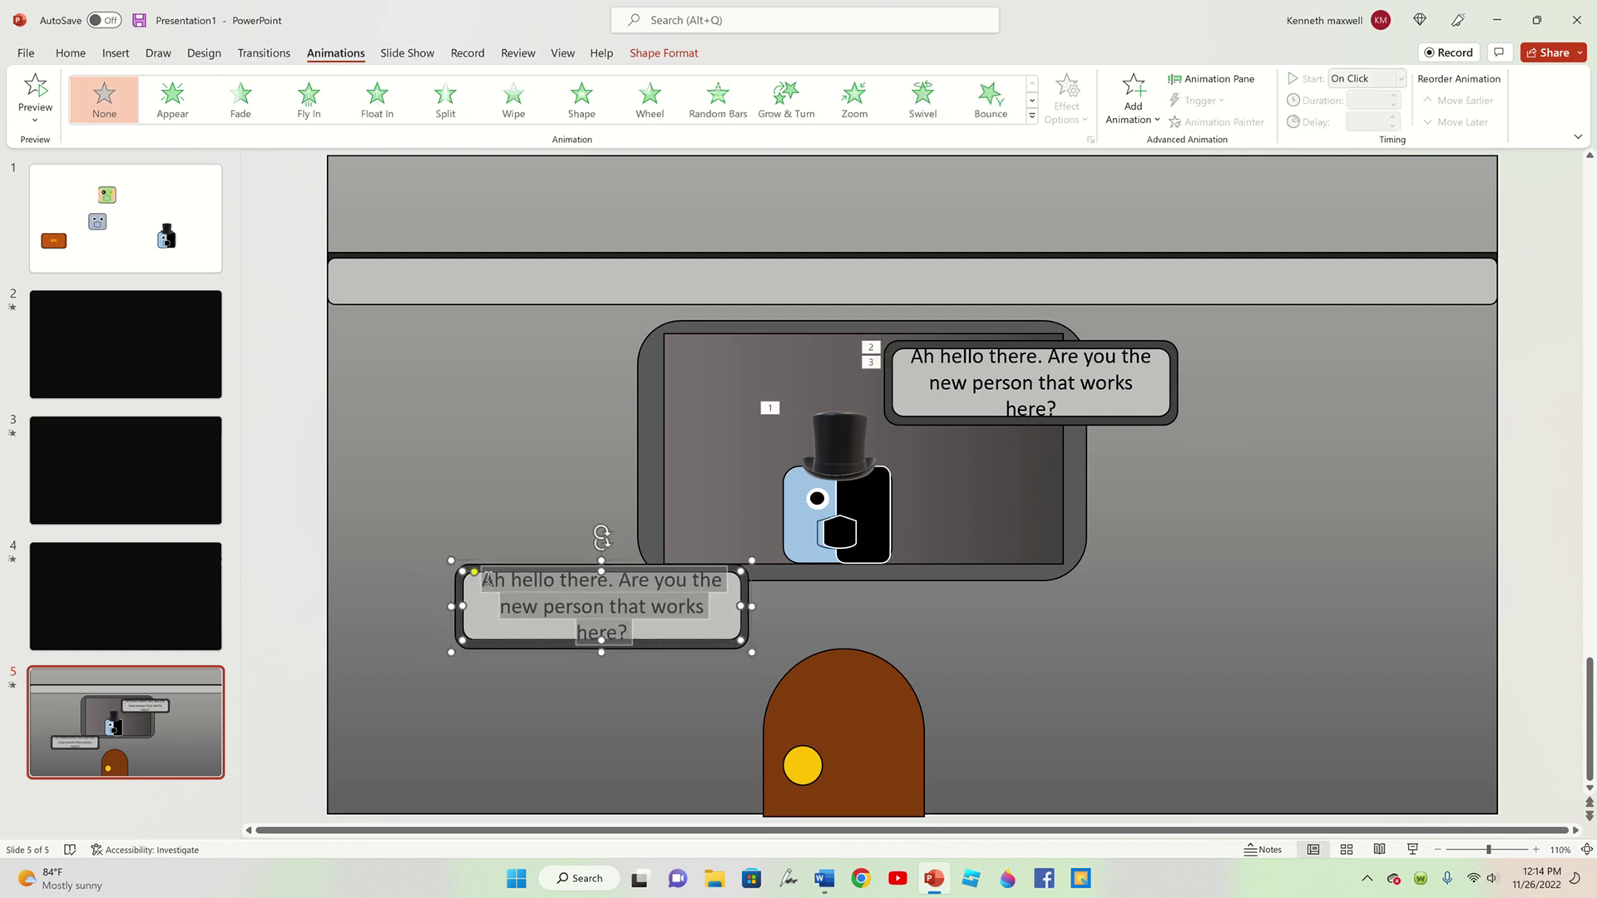
{"action": "key", "text": "BackSpace"}
{"action": "type", "text": "Y"}
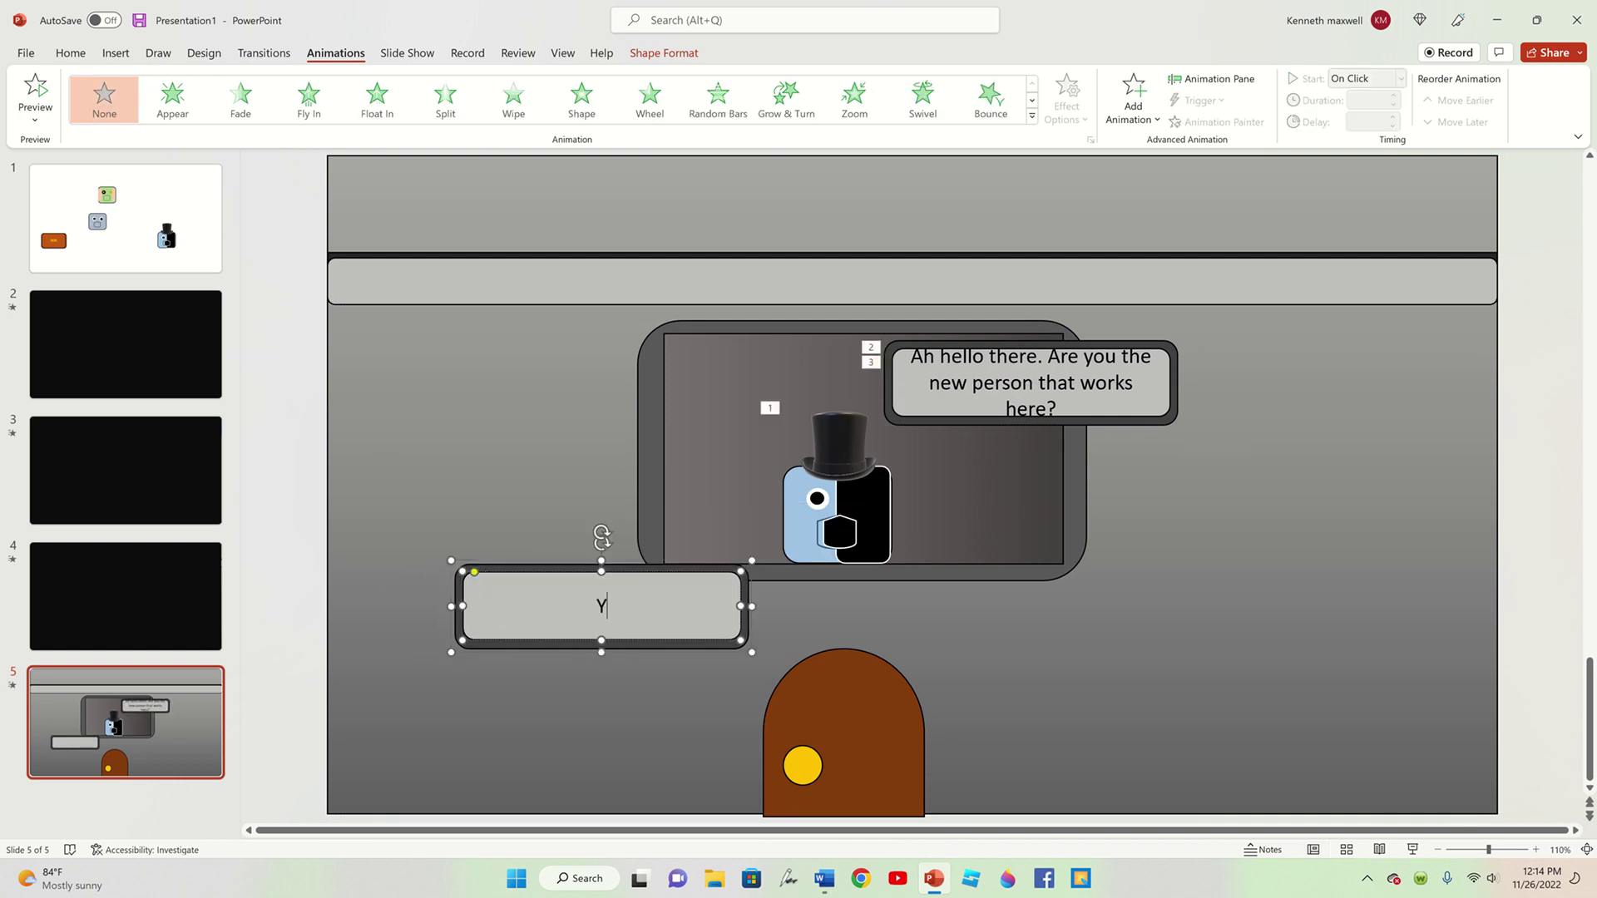
{"action": "type", "text": "es"}
{"action": "left_click", "coordinate": [283, 525]}
{"action": "left_click_drag", "start_coordinate": [535, 620], "coordinate": [628, 599]}
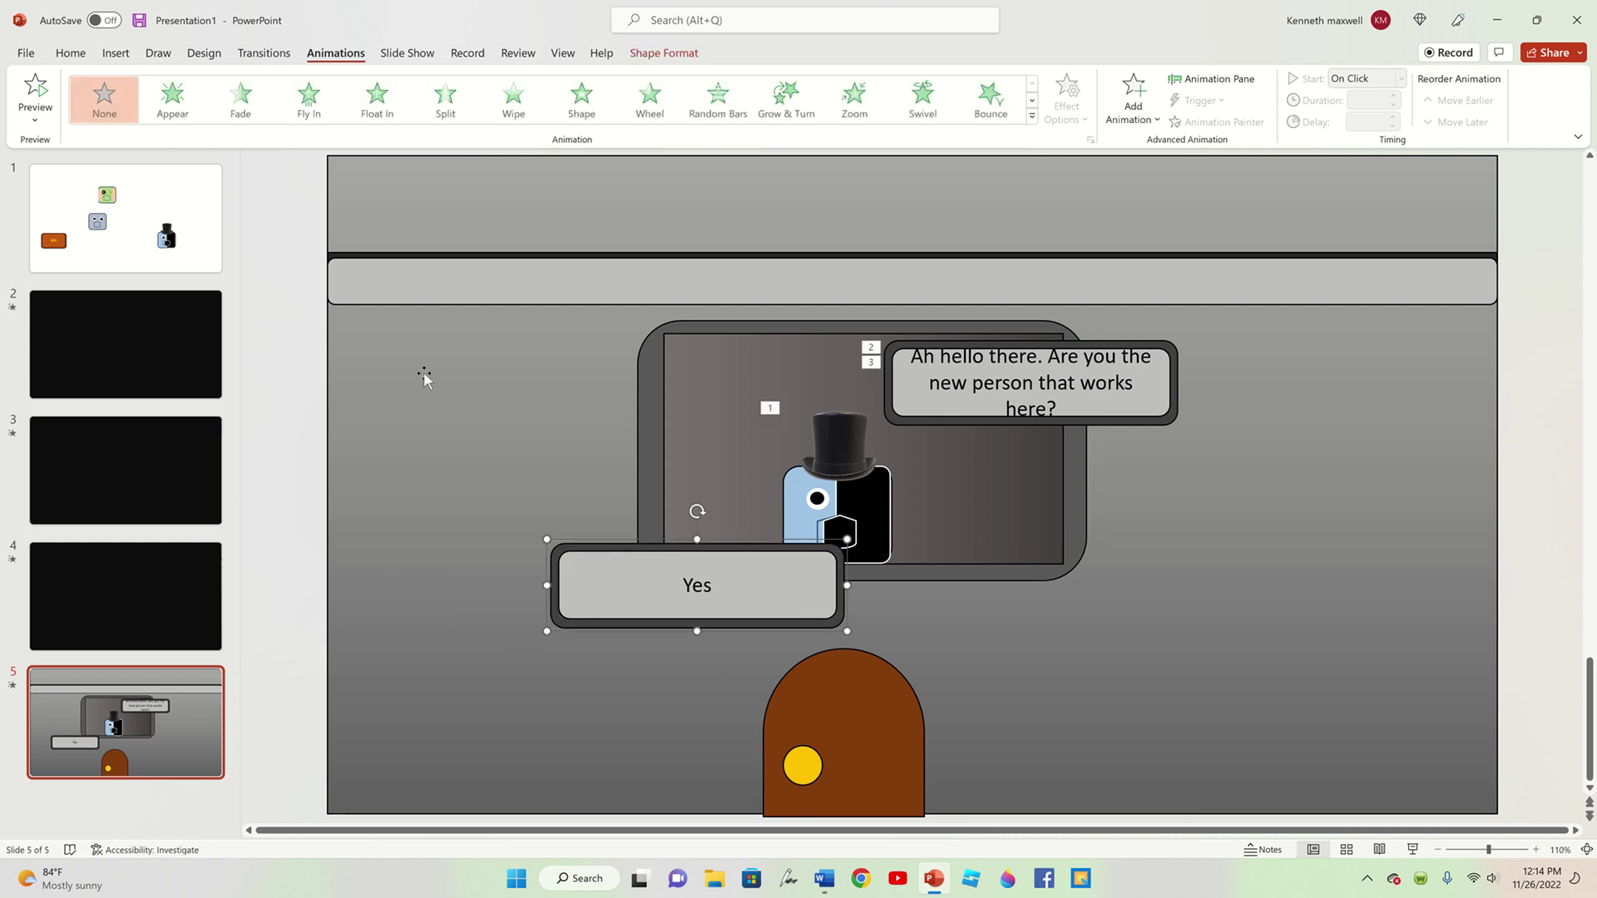
- Make the Yes text bold and enlarge it to 28 pt
{"action": "left_click", "coordinate": [73, 53]}
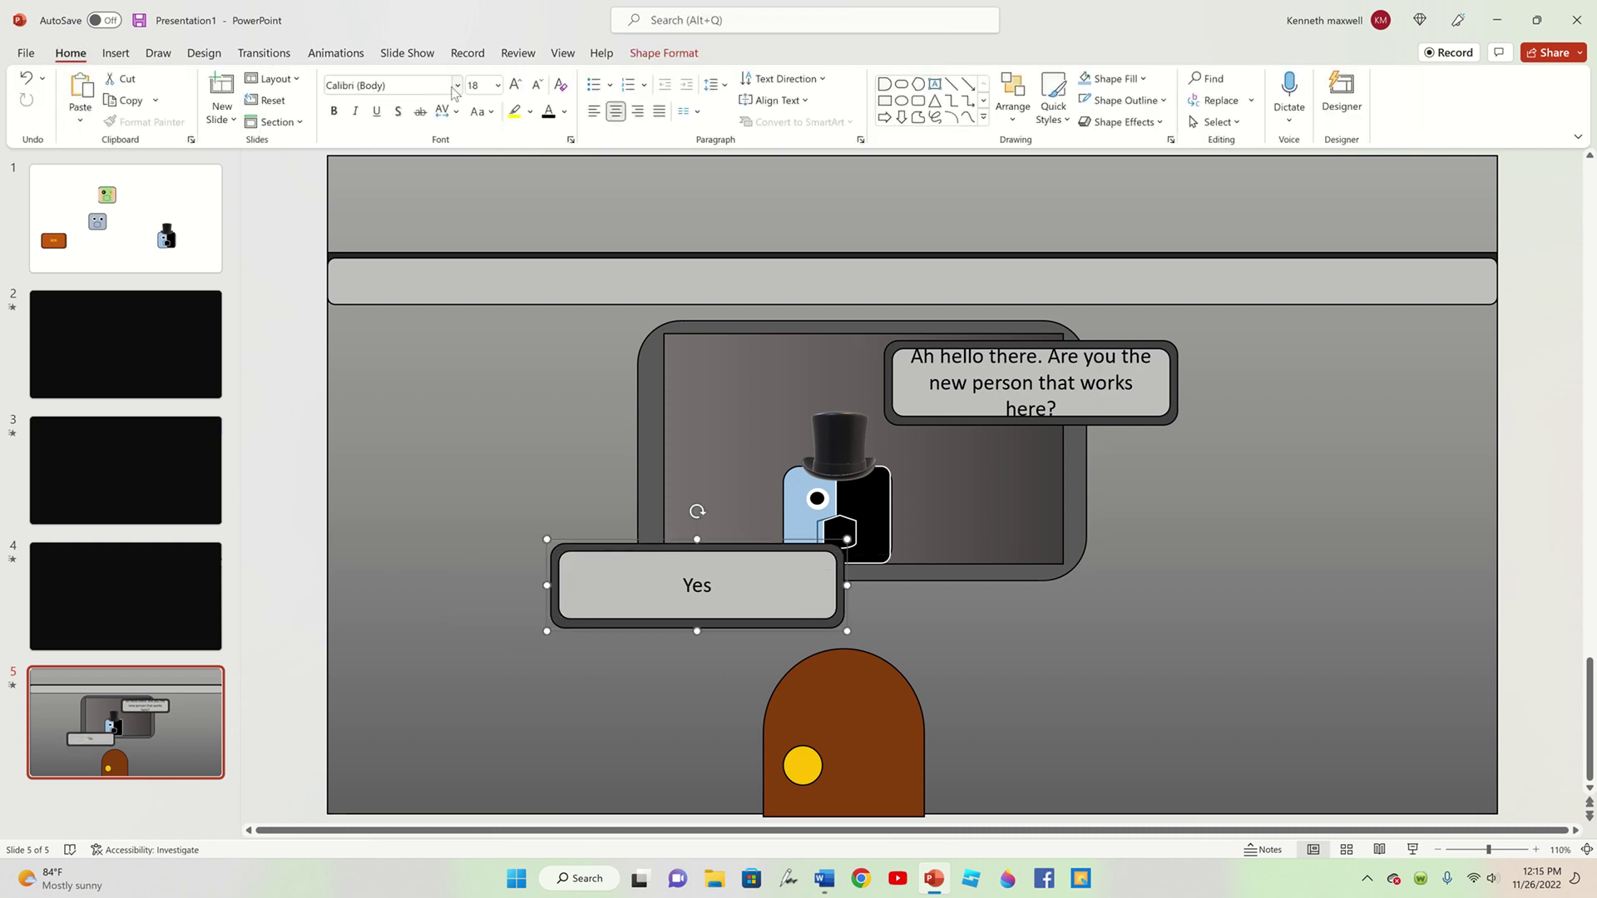
{"action": "left_click", "coordinate": [565, 113]}
{"action": "key", "text": "Escape"}
{"action": "left_click", "coordinate": [333, 111]}
{"action": "left_click", "coordinate": [516, 84]}
{"action": "left_click", "coordinate": [512, 90]}
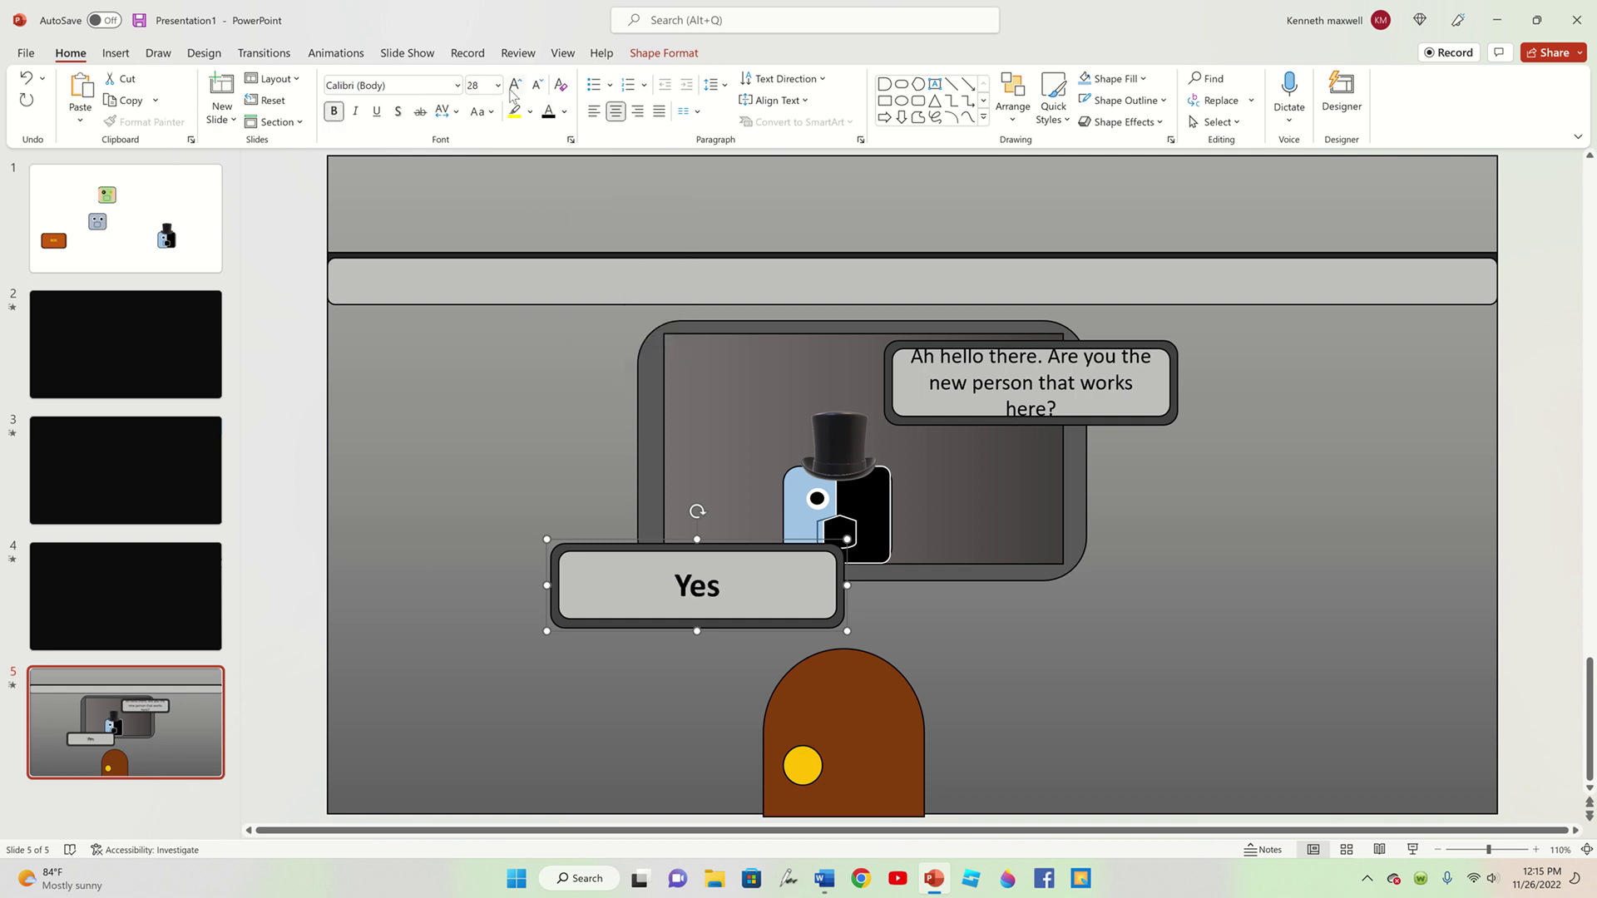
{"action": "left_click", "coordinate": [685, 684]}
{"action": "left_click_drag", "start_coordinate": [630, 600], "coordinate": [615, 603]}
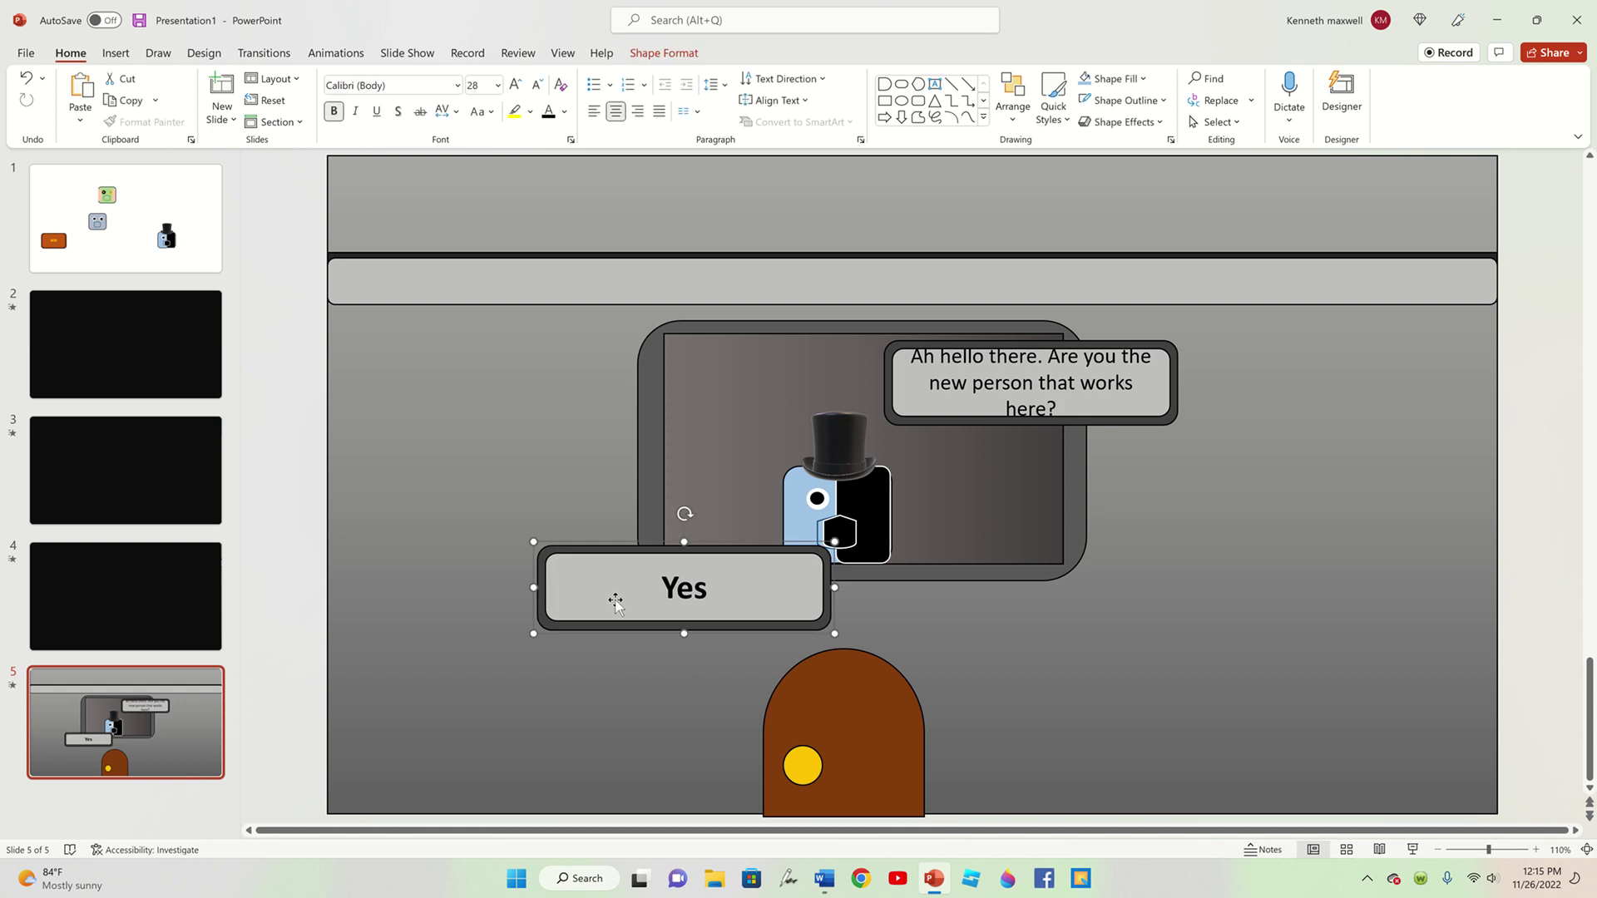
- Copy the Yes box and change the copy's text to 'No'
{"action": "key", "text": "ctrl+c"}
{"action": "key", "text": "ctrl+v"}
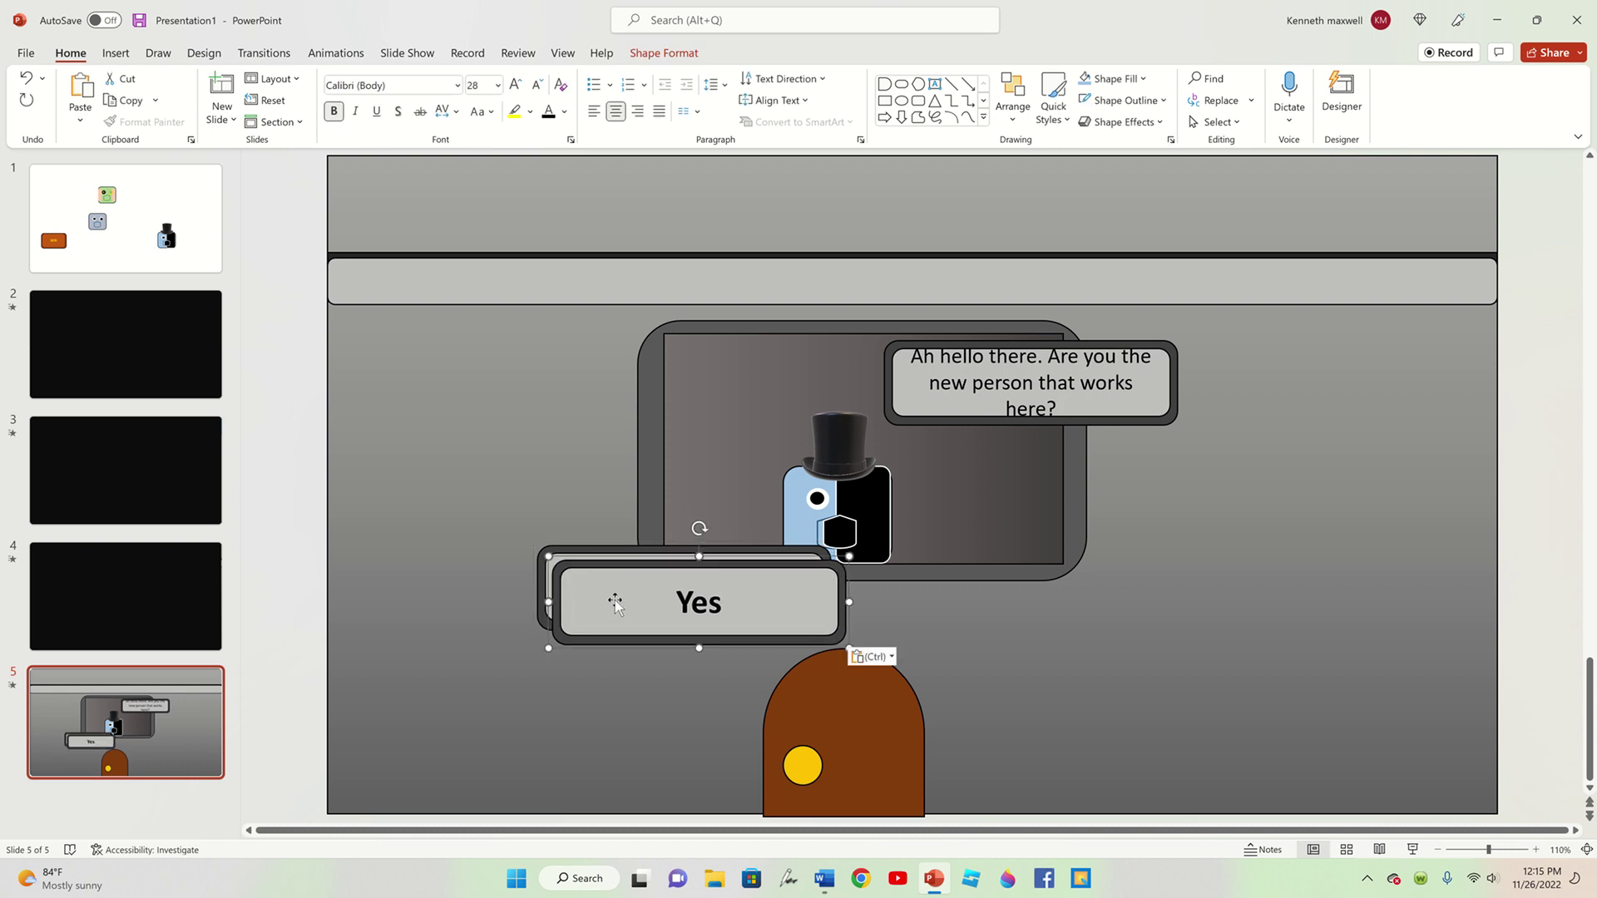
{"action": "left_click_drag", "start_coordinate": [722, 609], "coordinate": [661, 607]}
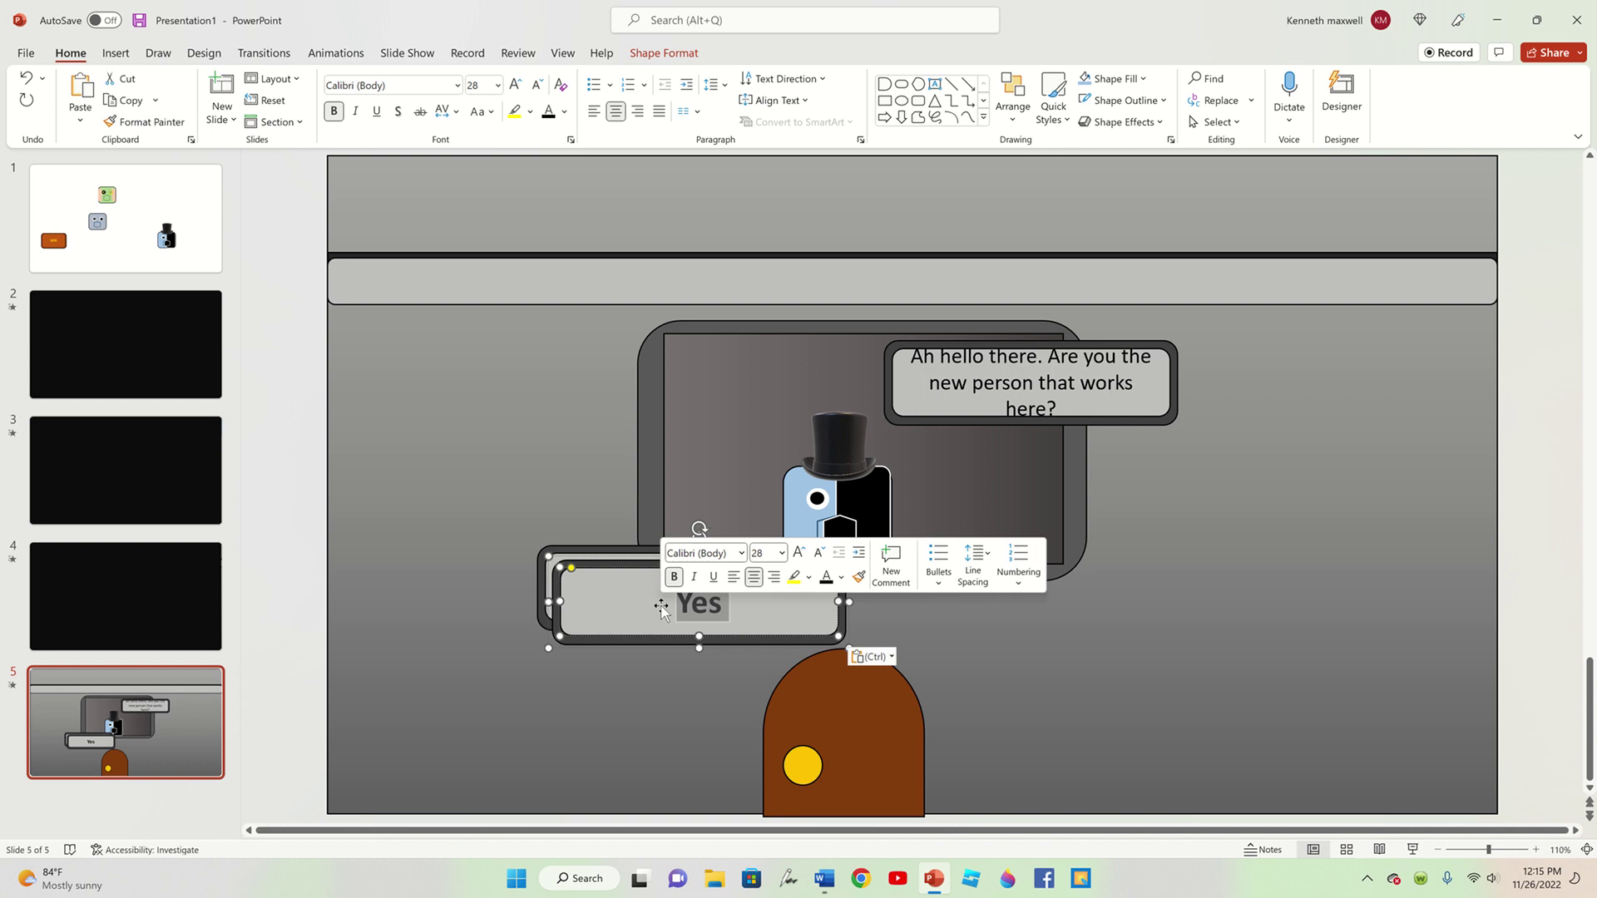
{"action": "key", "text": "BackSpace"}
{"action": "type", "text": "N"}
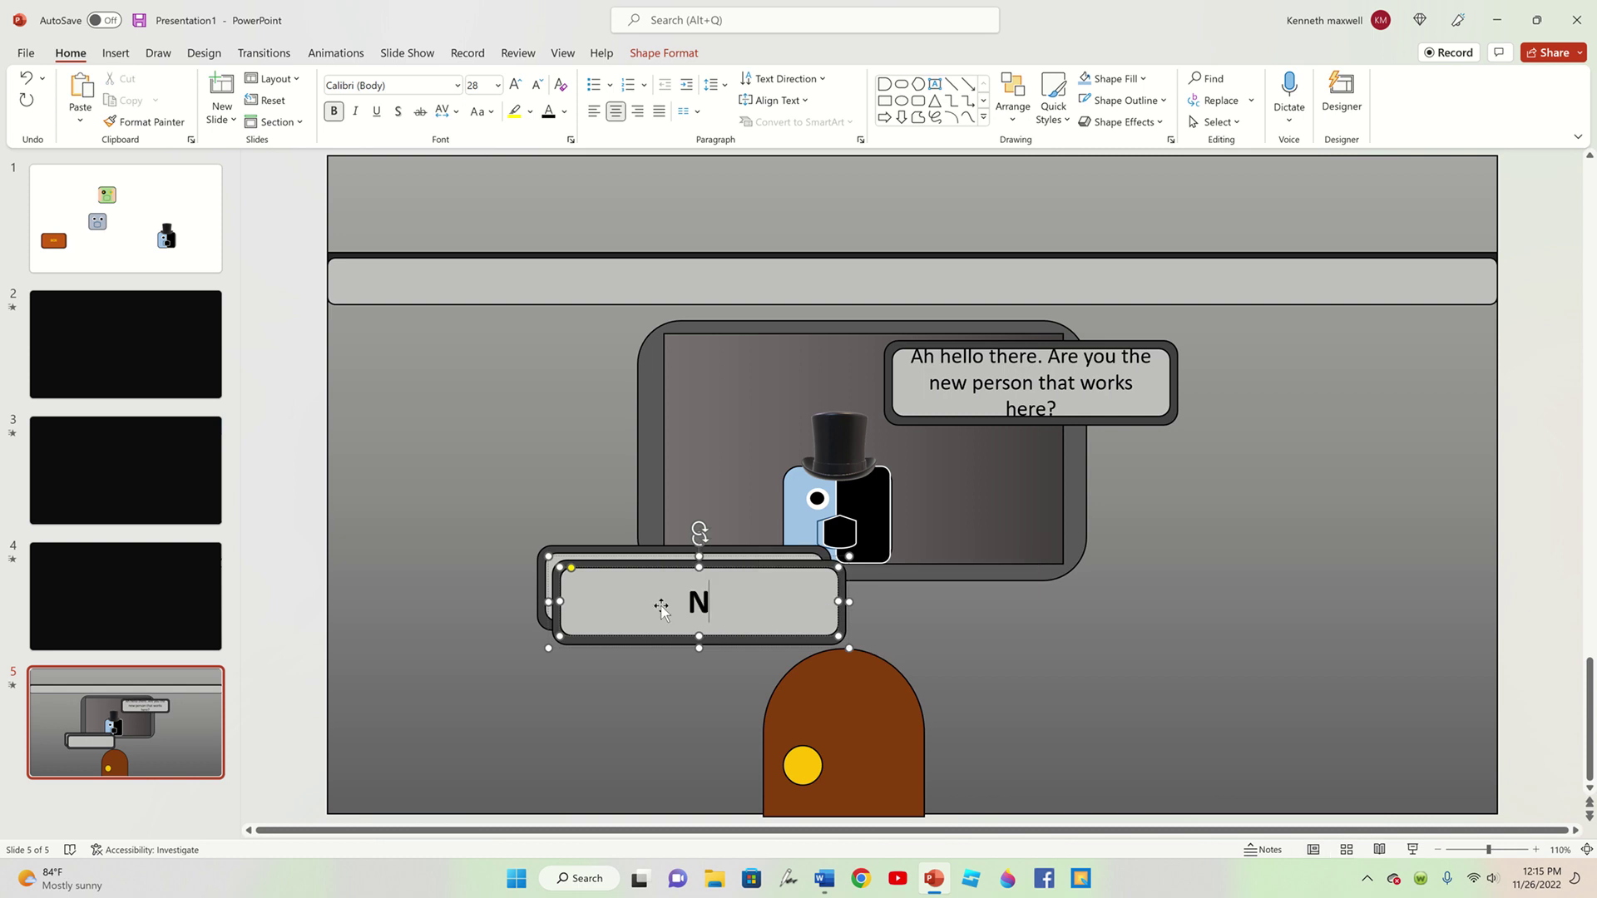
{"action": "type", "text": "O"}
{"action": "key", "text": "BackSpace"}
{"action": "type", "text": "o"}
- Place the No box to the right of the Yes box
{"action": "left_click", "coordinate": [183, 490]}
{"action": "left_click", "coordinate": [123, 639]}
{"action": "left_click", "coordinate": [125, 719]}
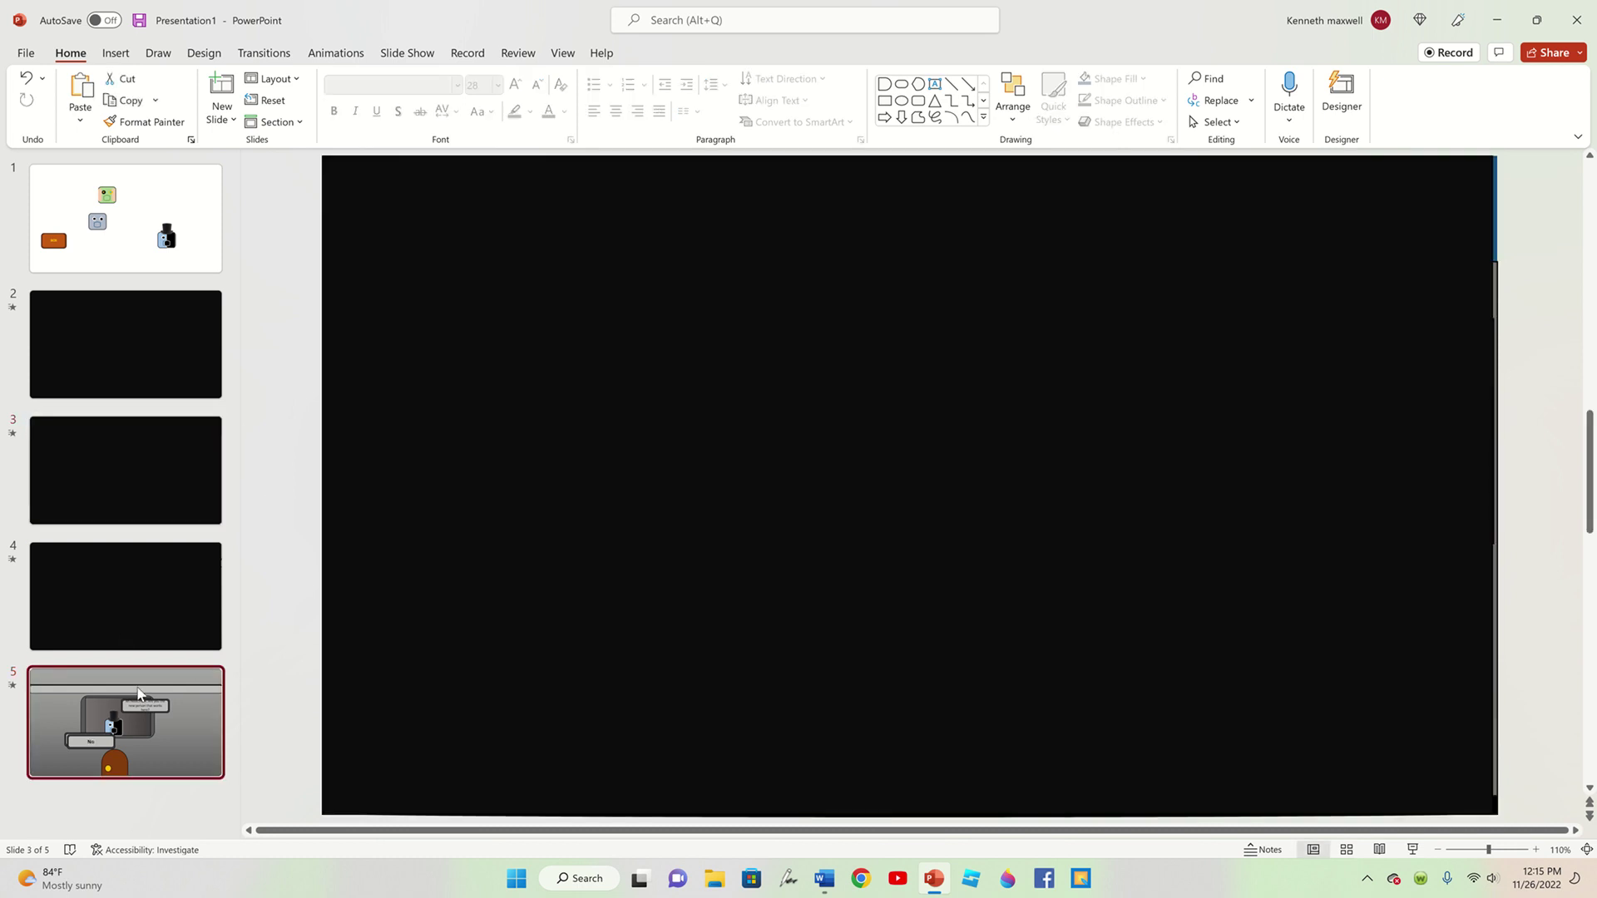
{"action": "mouse_move", "coordinate": [593, 629]}
{"action": "left_mouse_down"}
{"action": "mouse_move", "coordinate": [961, 615]}
{"action": "mouse_move", "coordinate": [929, 608]}
{"action": "left_mouse_up"}
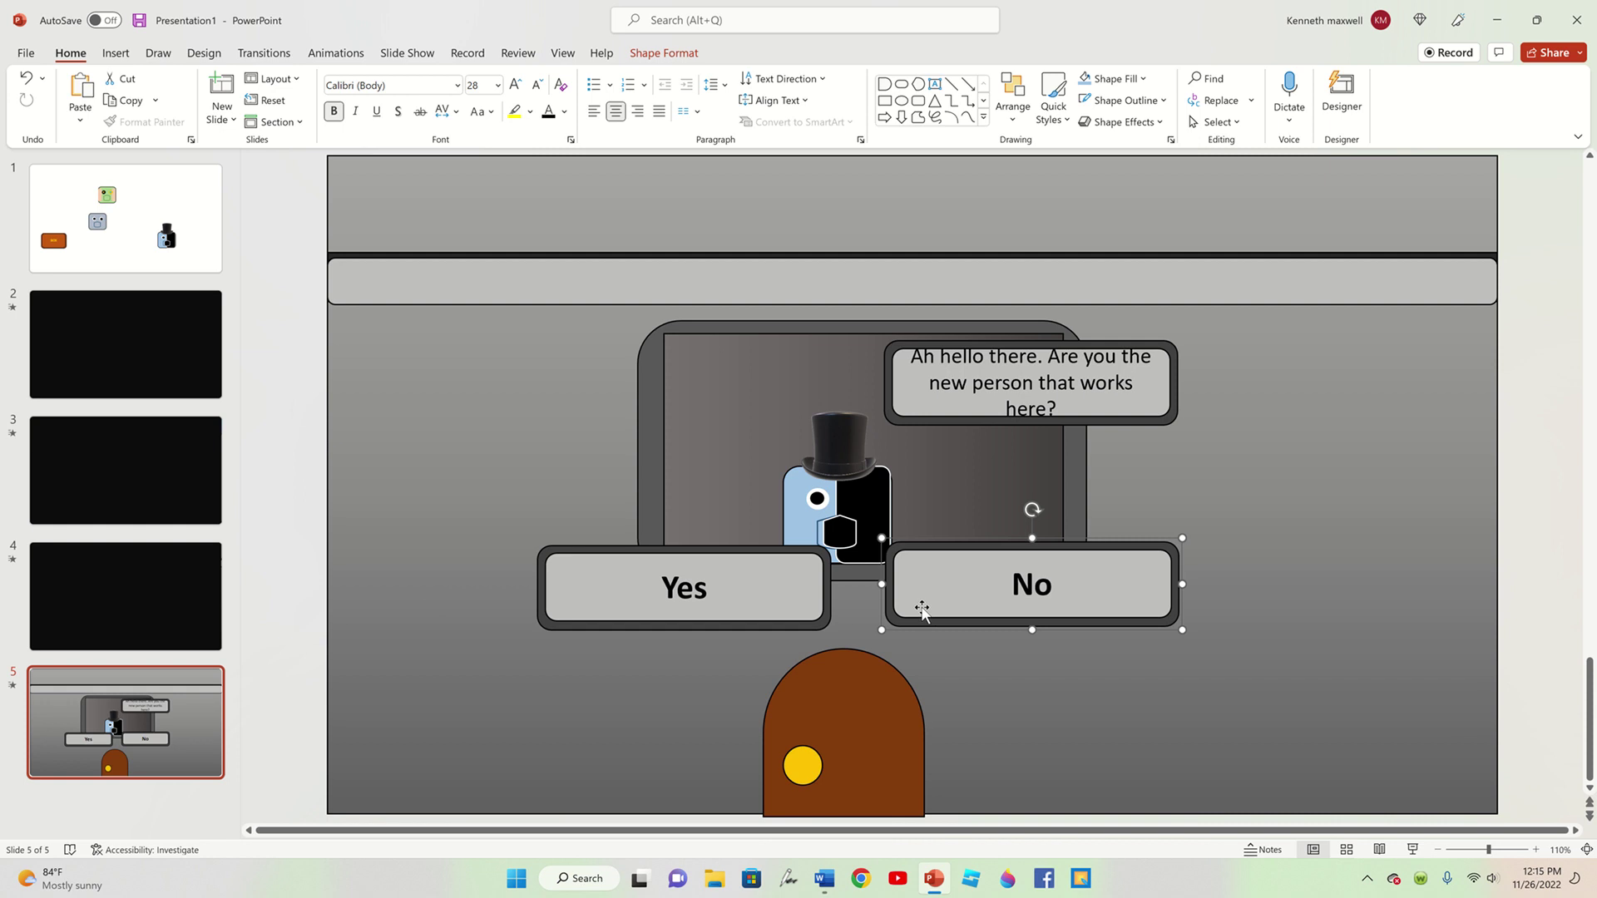
{"action": "left_click", "coordinate": [314, 515]}
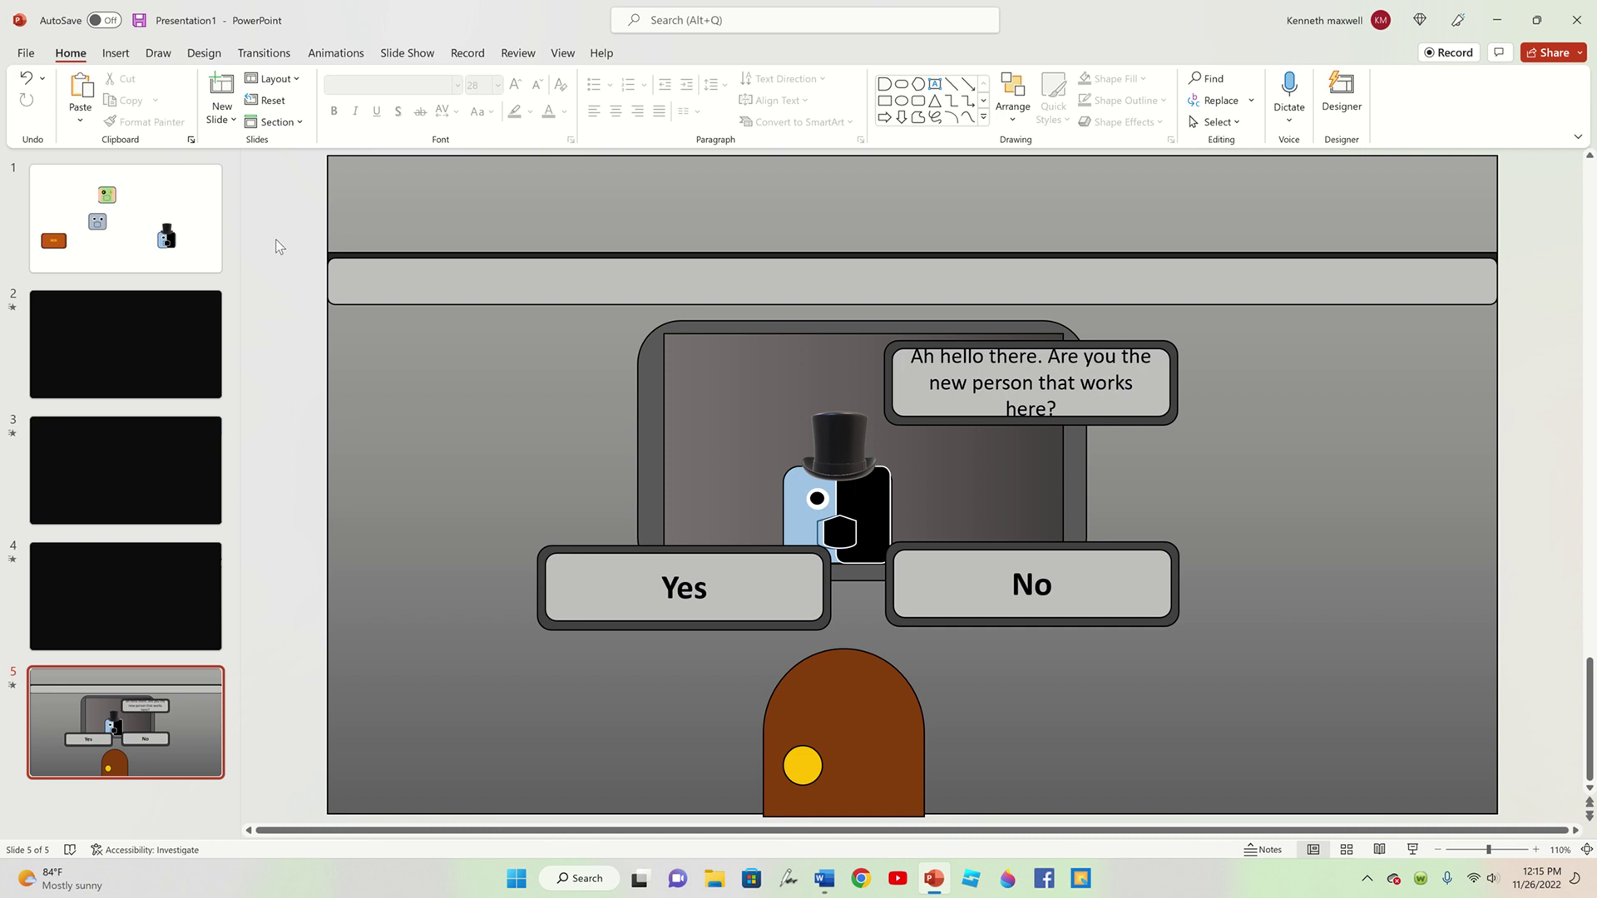
- Copy slide 4's black full-slide rectangle and paste it over slide 5
{"action": "right_click", "coordinate": [166, 712]}
{"action": "left_click", "coordinate": [107, 591]}
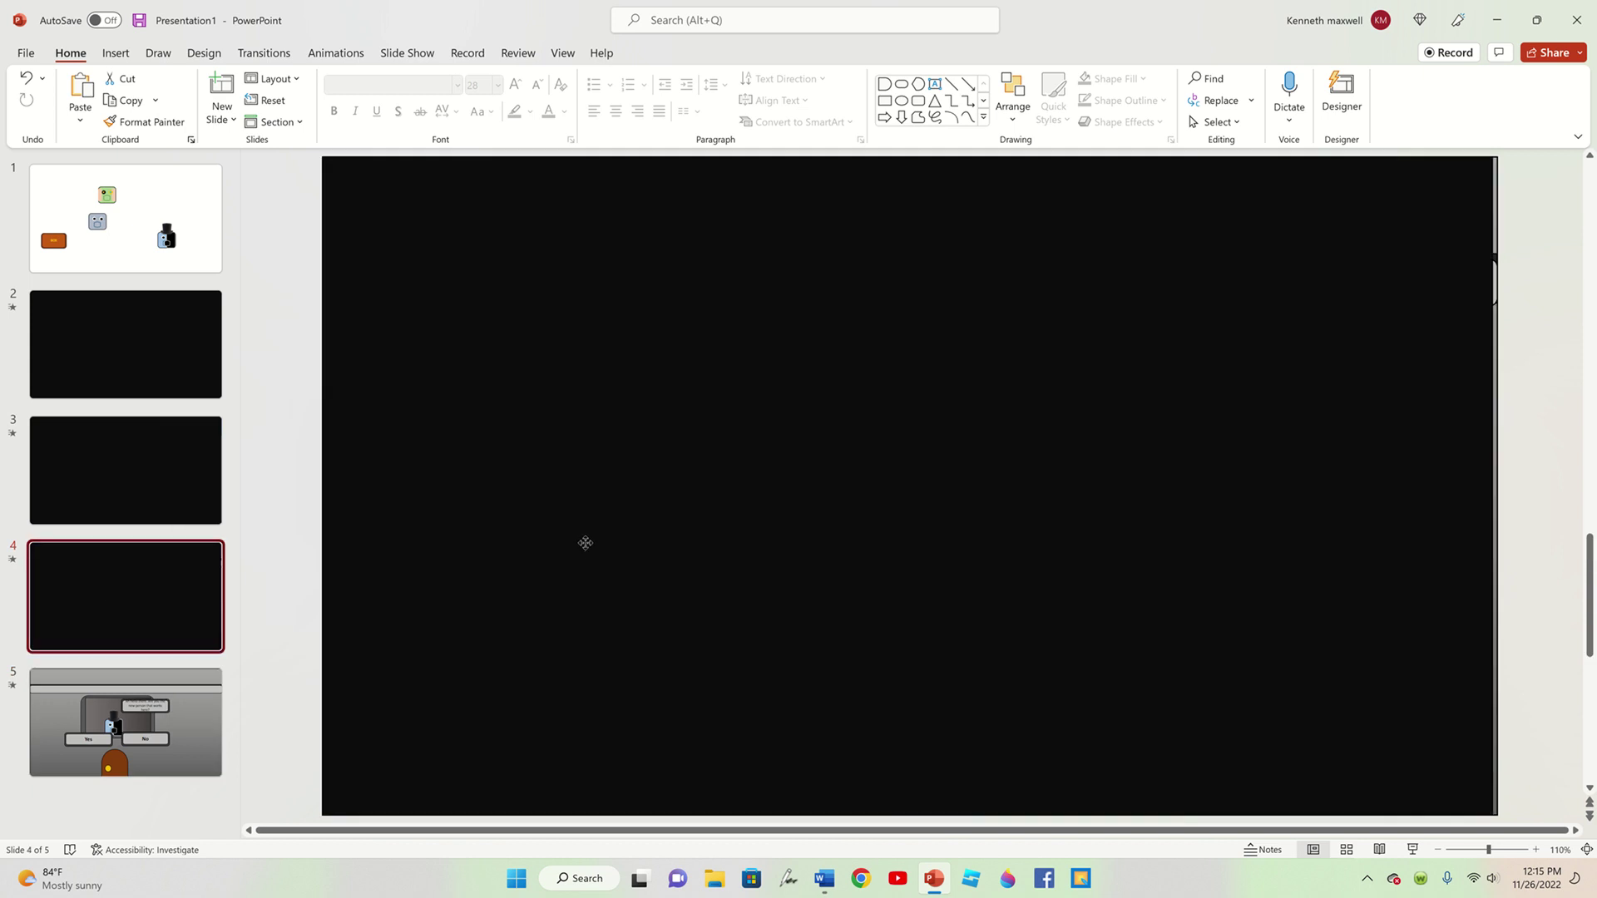
{"action": "right_click", "coordinate": [587, 269]}
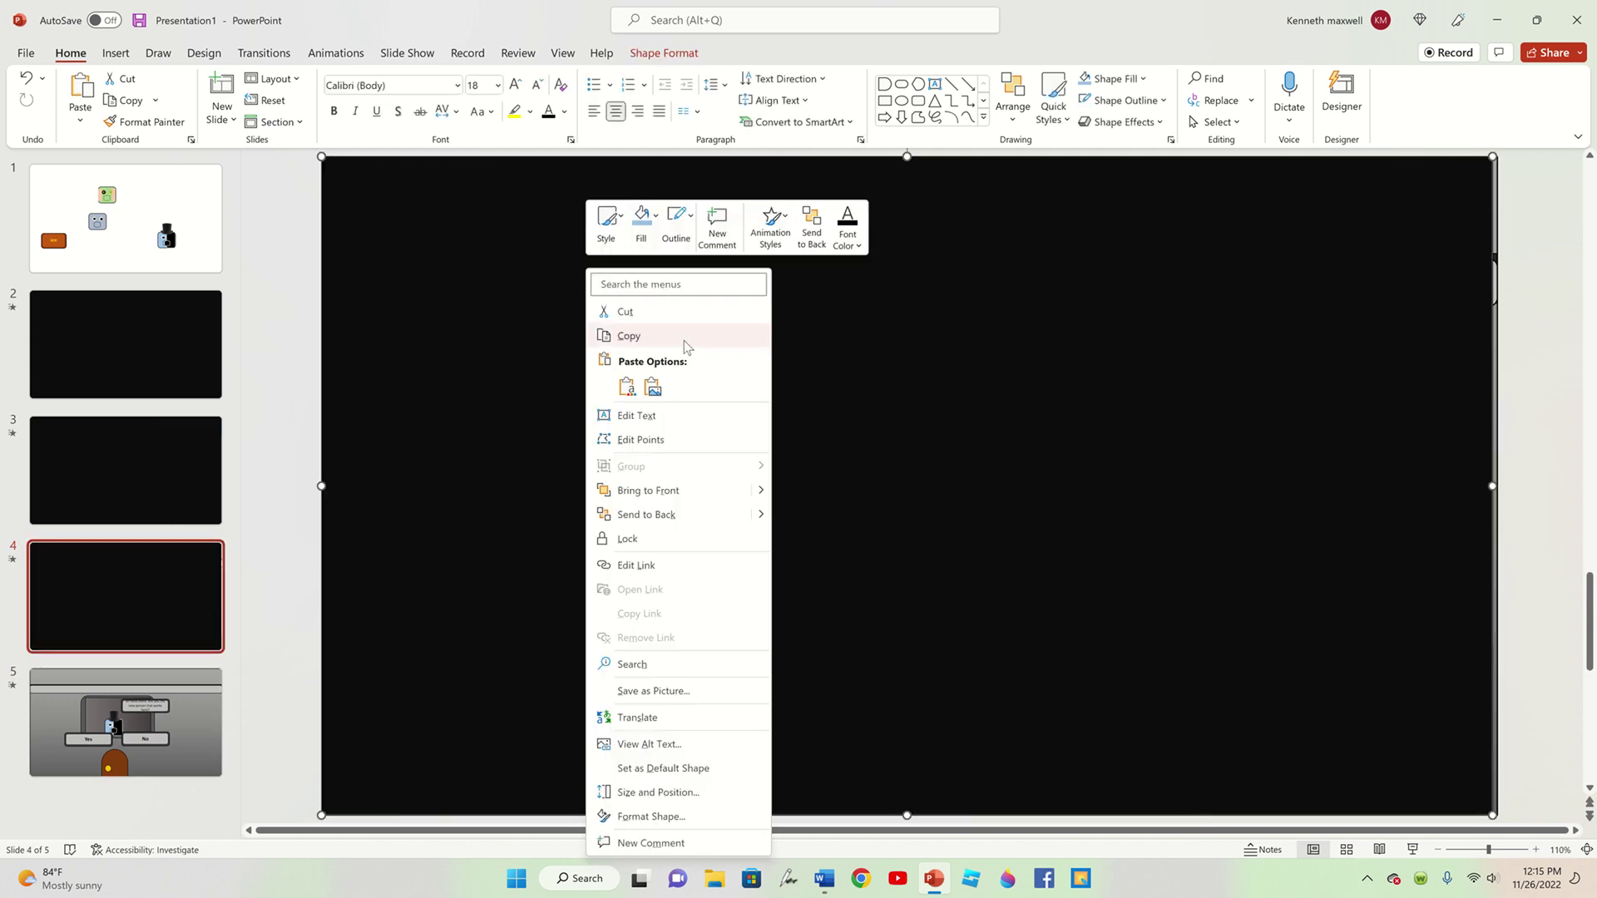
{"action": "left_click", "coordinate": [628, 335]}
{"action": "left_click", "coordinate": [129, 751]}
{"action": "key", "text": "ctrl+v"}
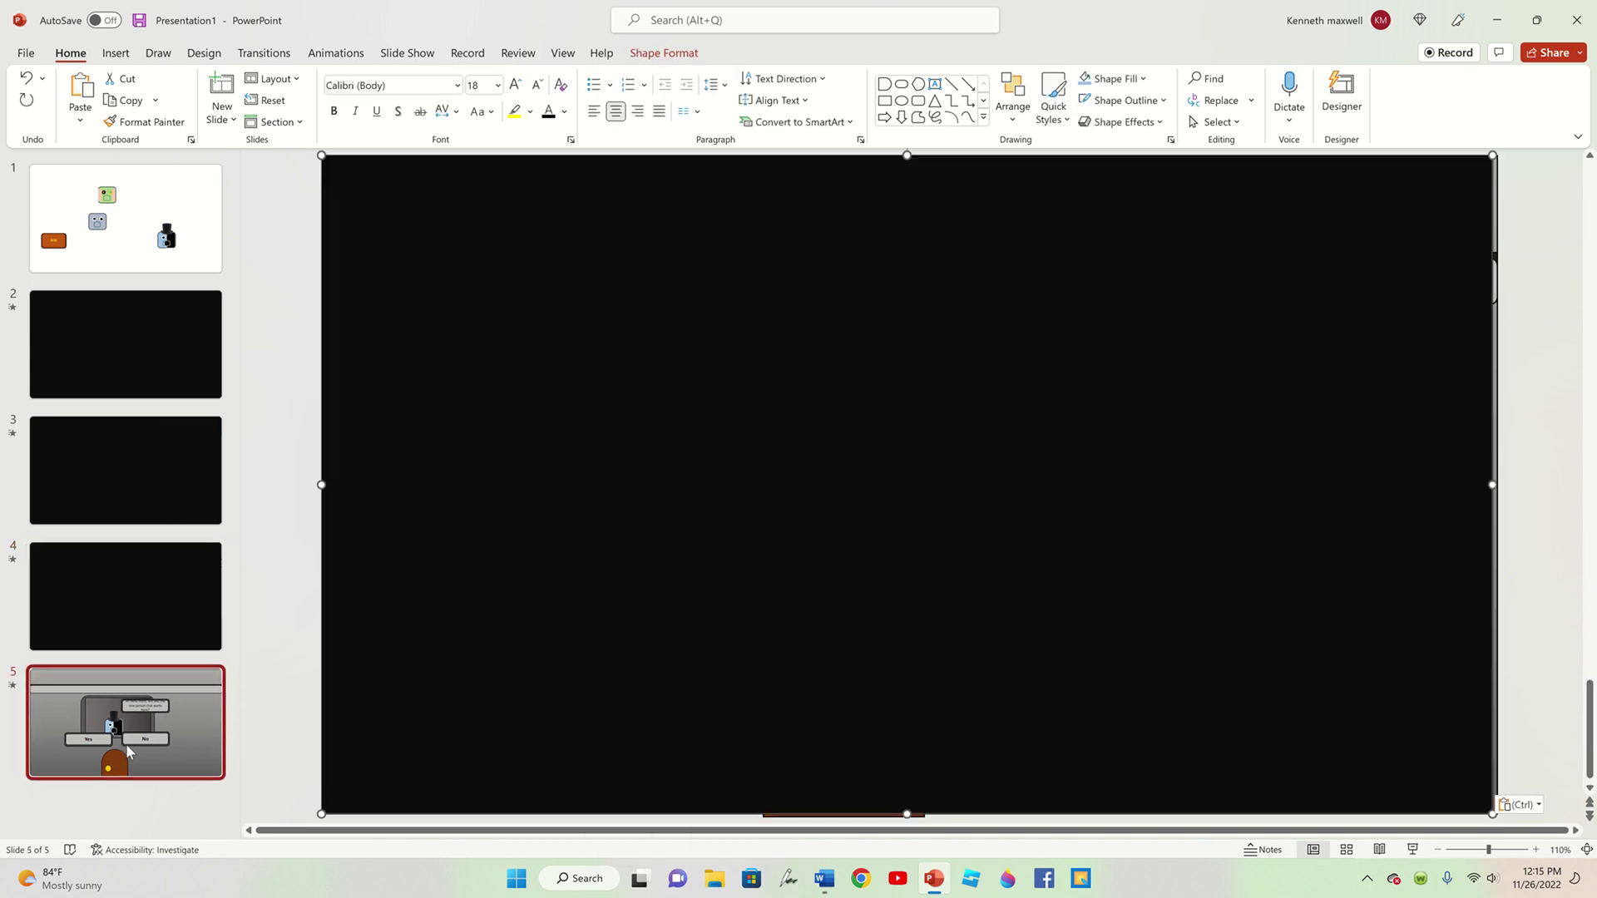
- Duplicate slide 5 as slide 6 and remove its black cover and speech bubble
{"action": "right_click", "coordinate": [129, 752]}
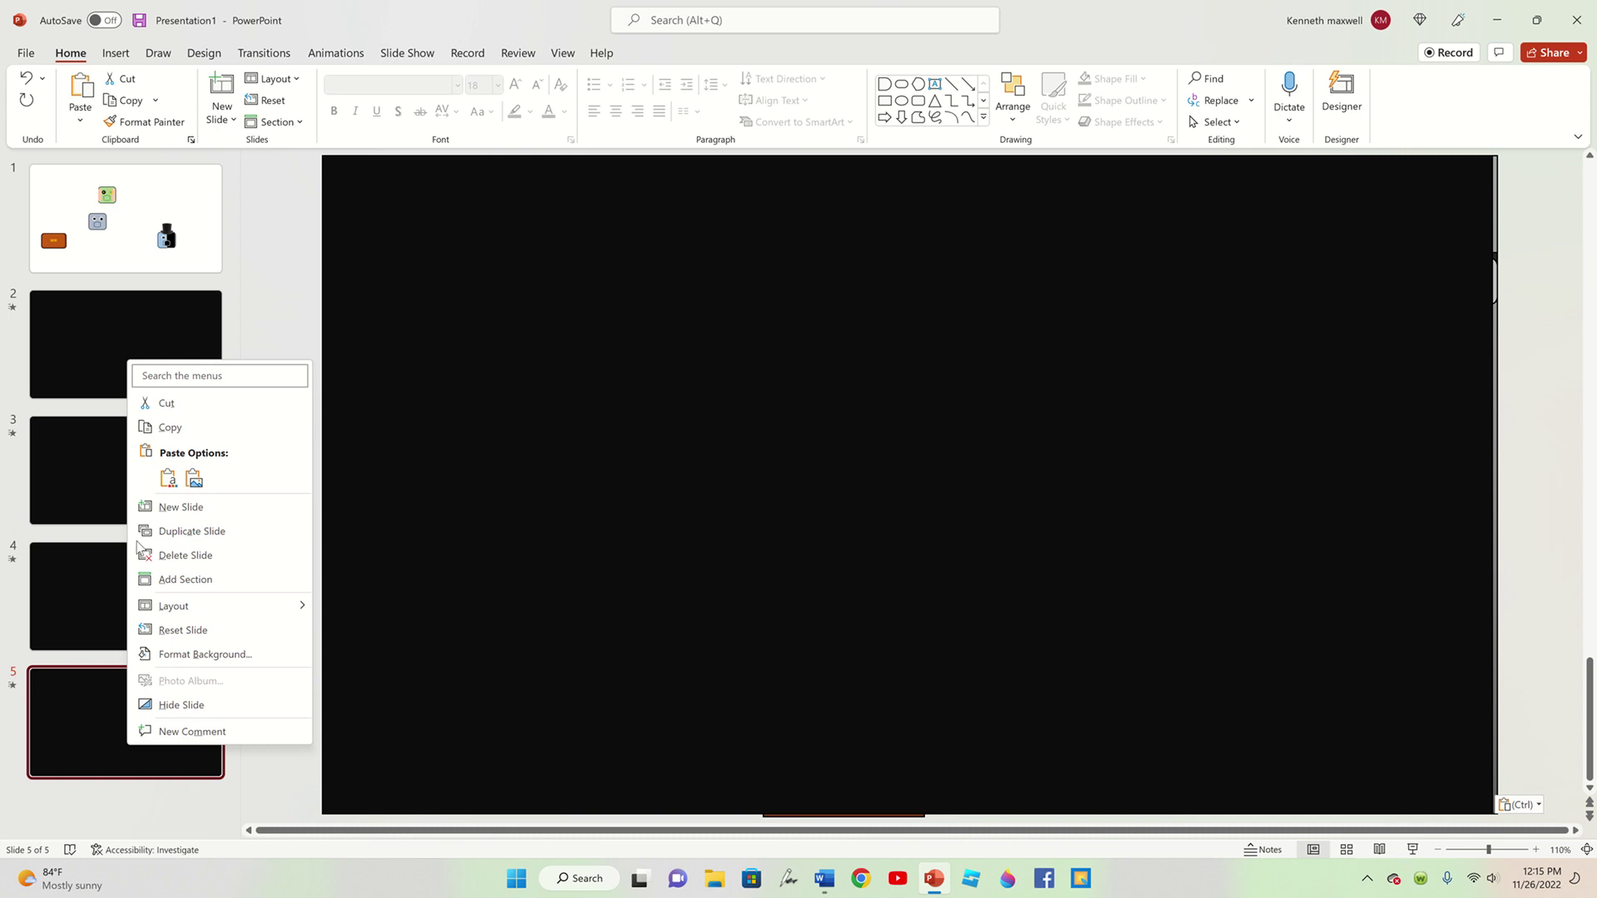
{"action": "left_click", "coordinate": [163, 434]}
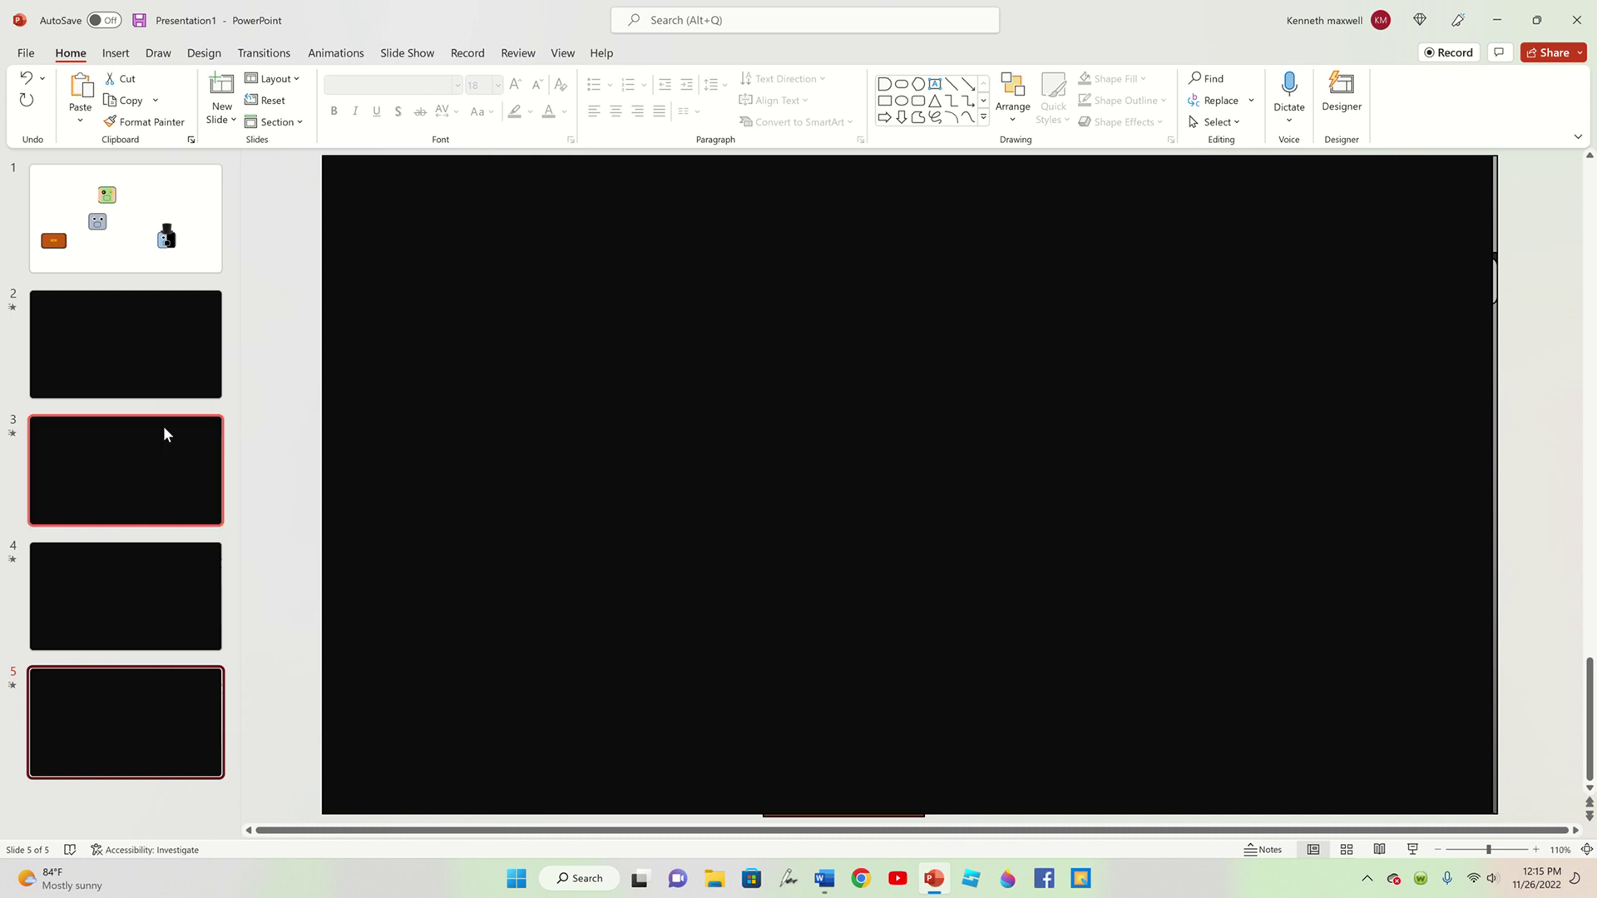
{"action": "key", "text": "ctrl+v"}
{"action": "left_click", "coordinate": [571, 403]}
{"action": "key", "text": "Delete"}
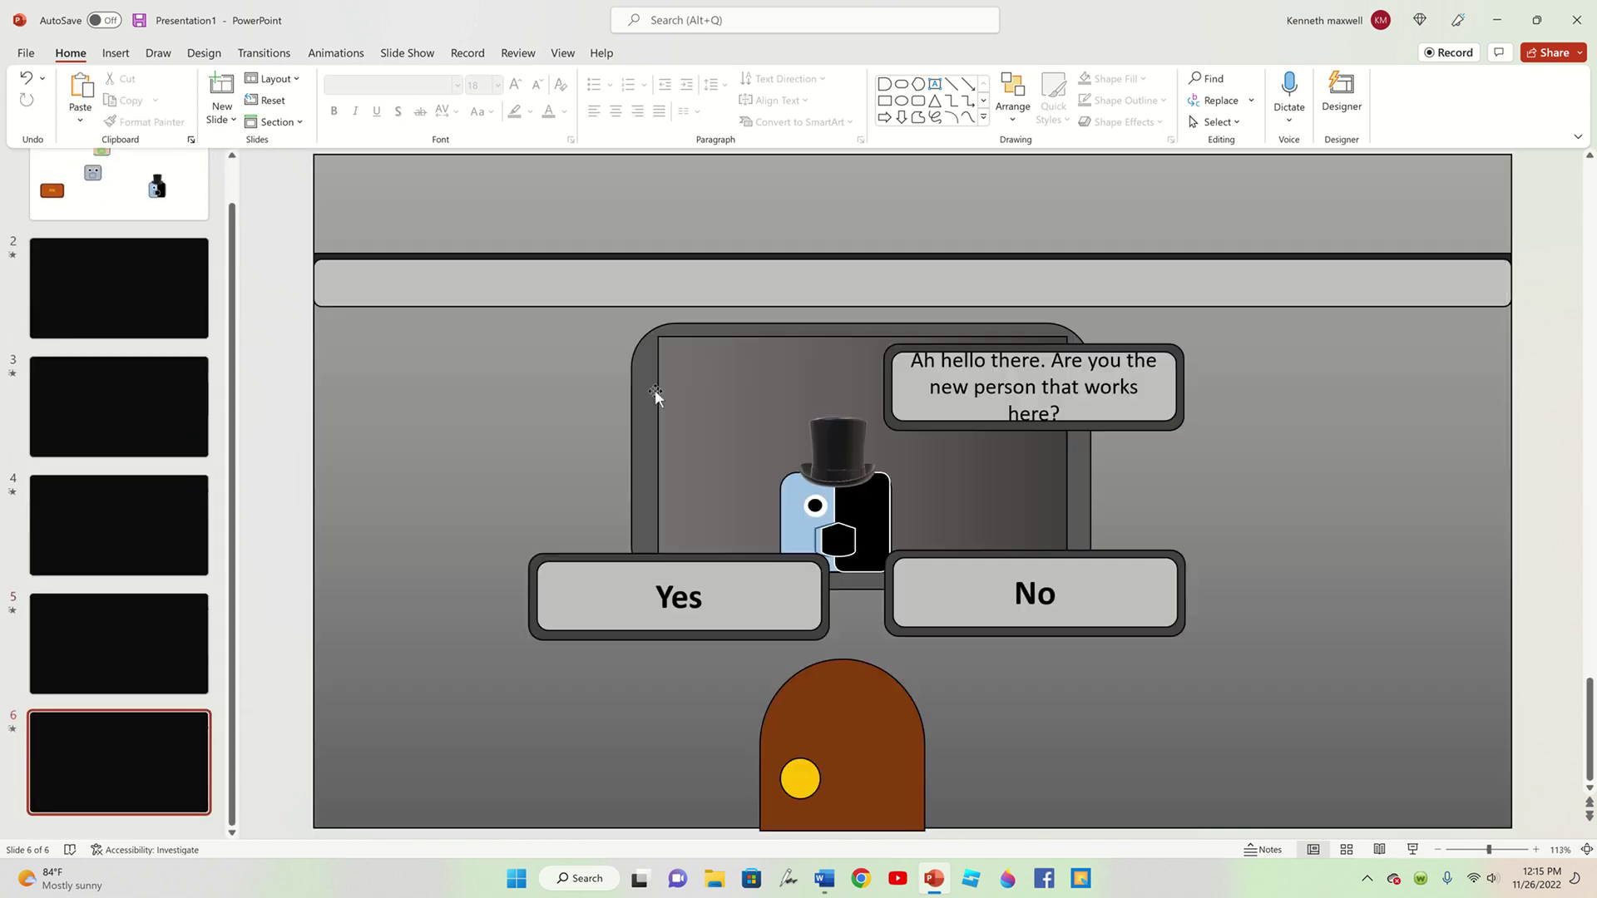
{"action": "left_click", "coordinate": [888, 408]}
{"action": "key", "text": "Delete"}
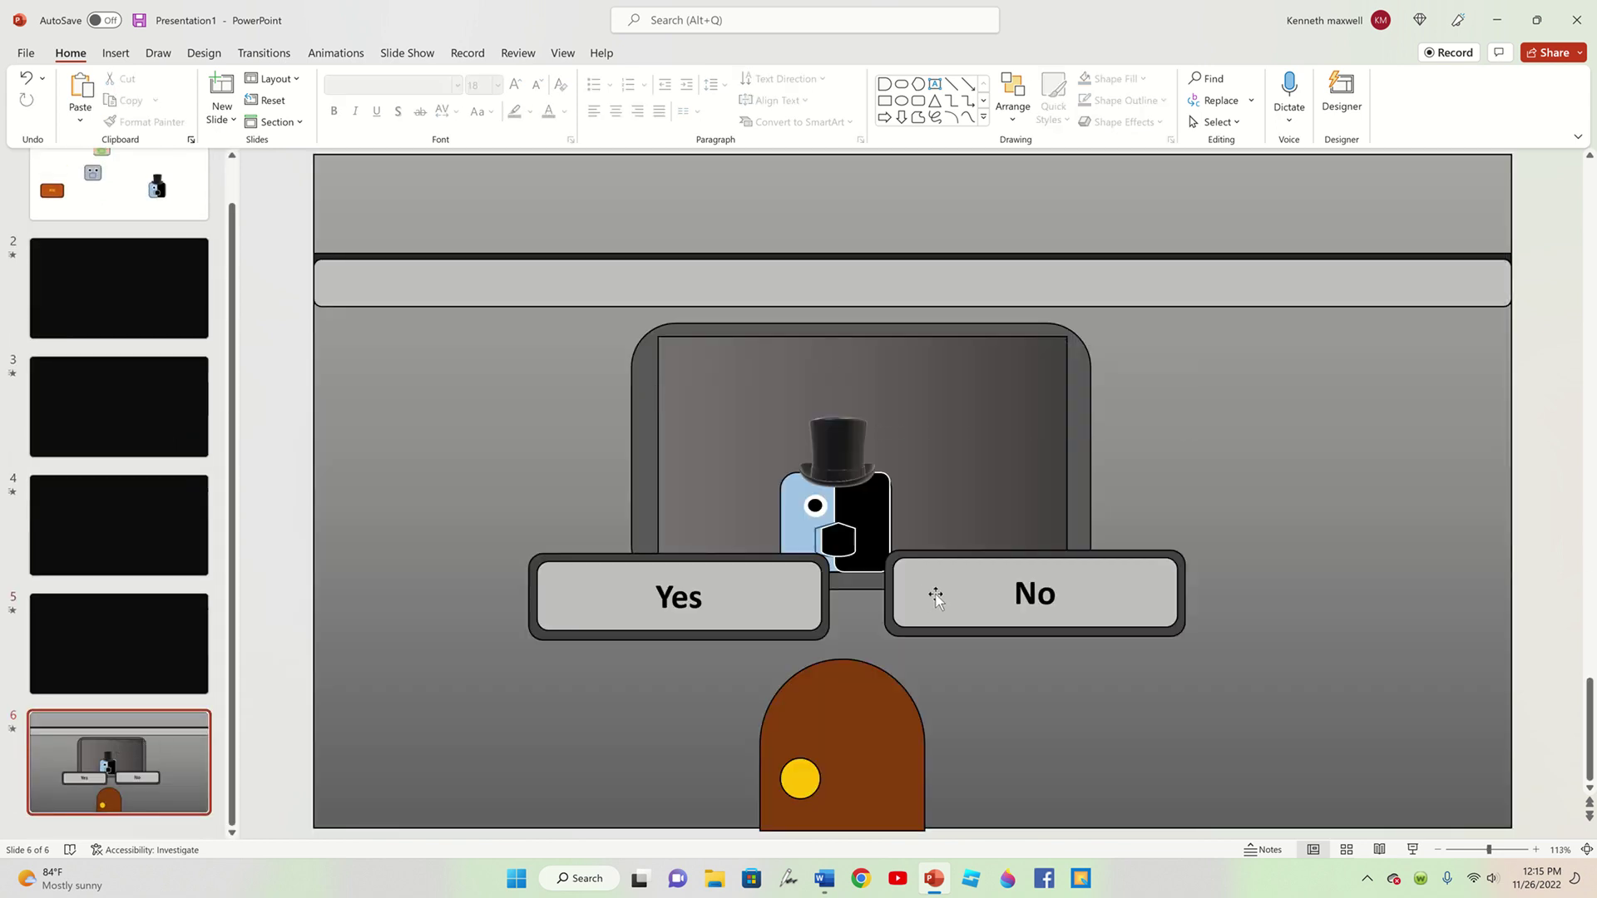
{"action": "left_click", "coordinate": [935, 597]}
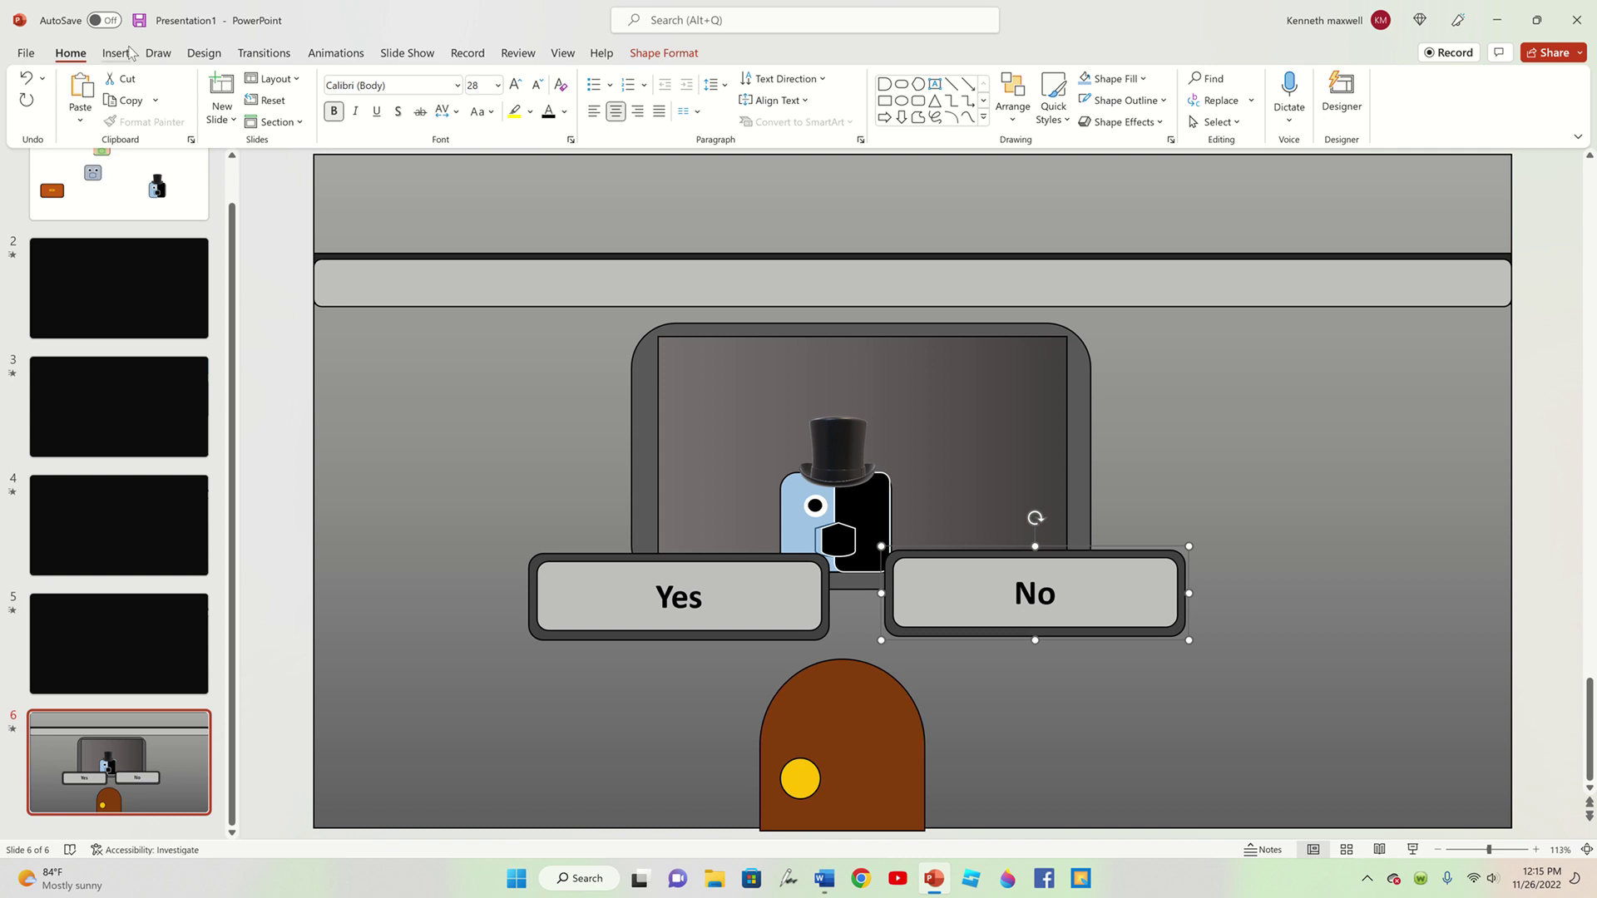
- Give slide 6's No shape a click action hyperlinking to the next slide
{"action": "left_click", "coordinate": [117, 53]}
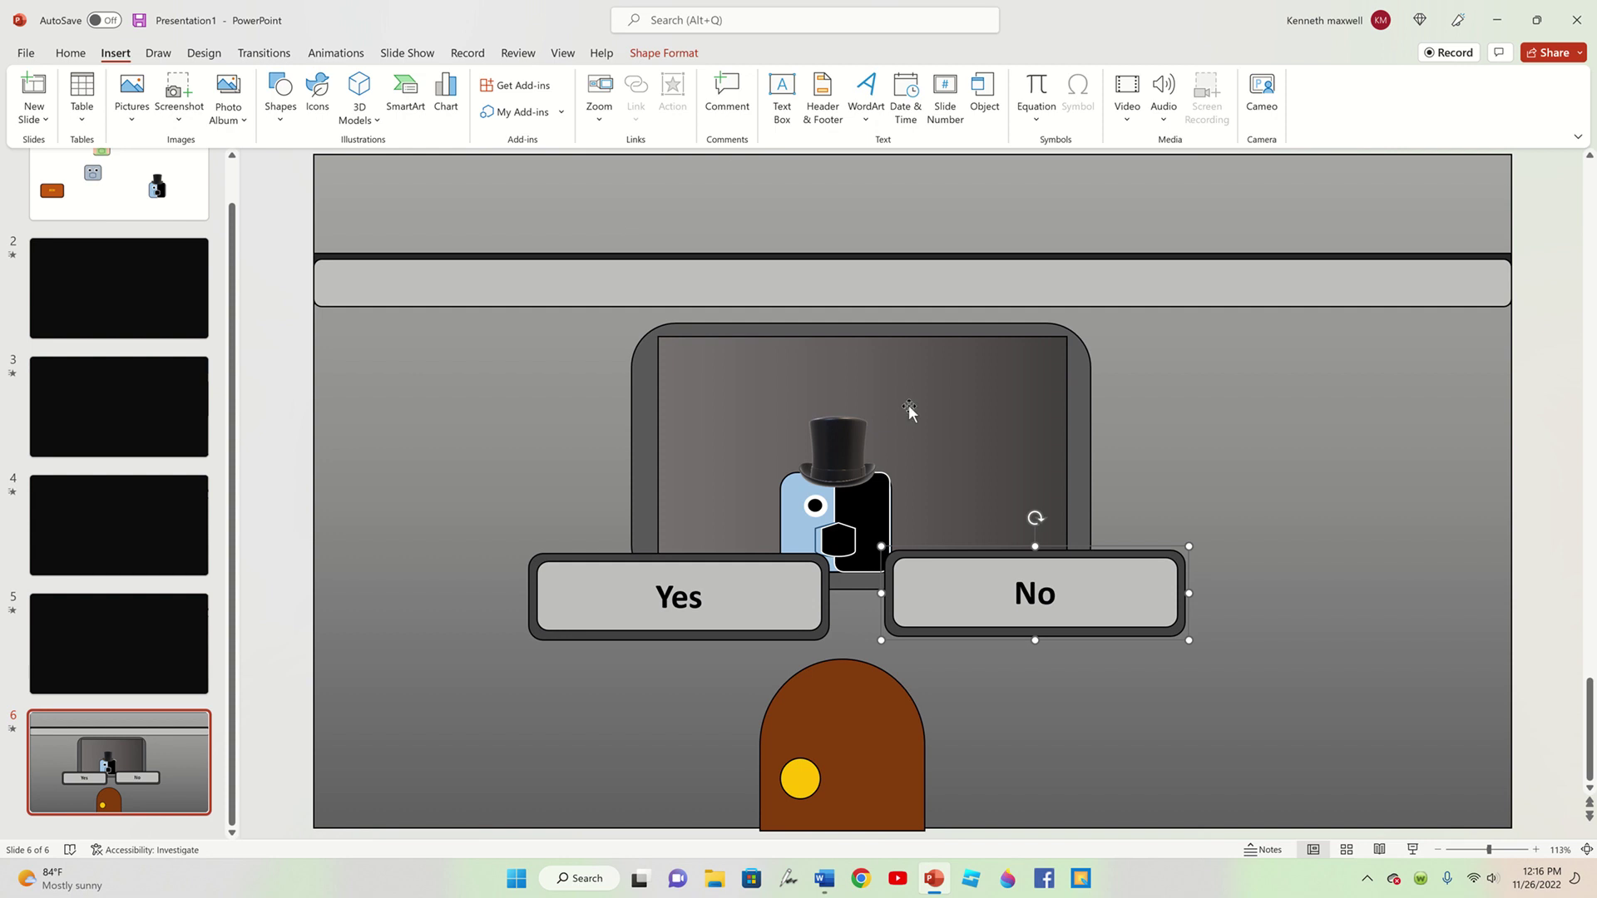
{"action": "left_click", "coordinate": [966, 598]}
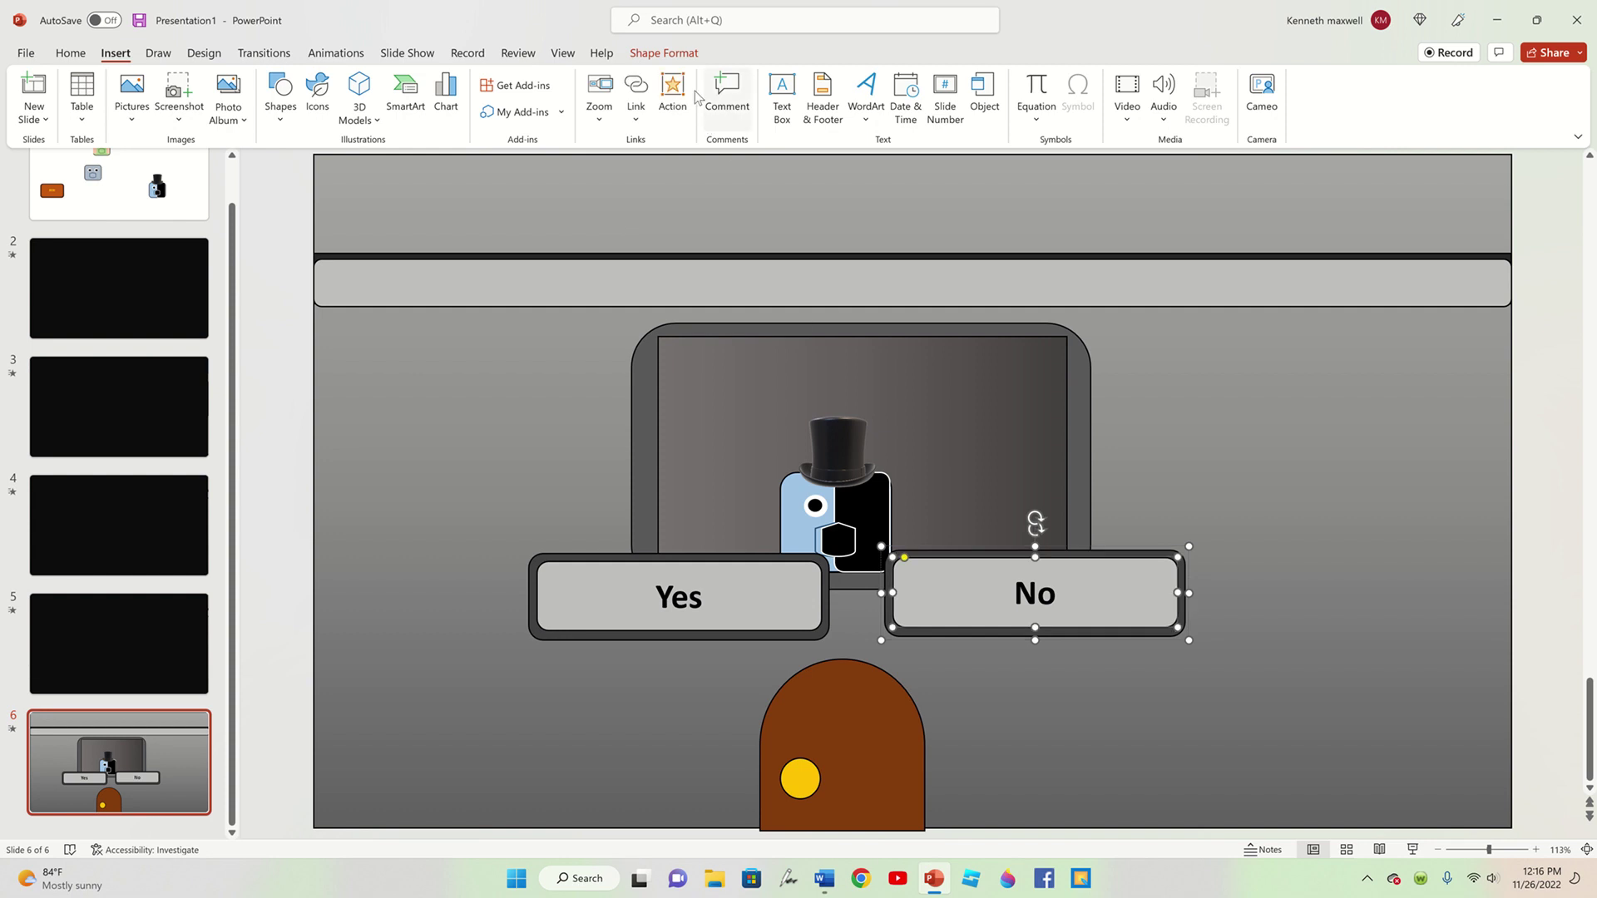
{"action": "left_click", "coordinate": [673, 92]}
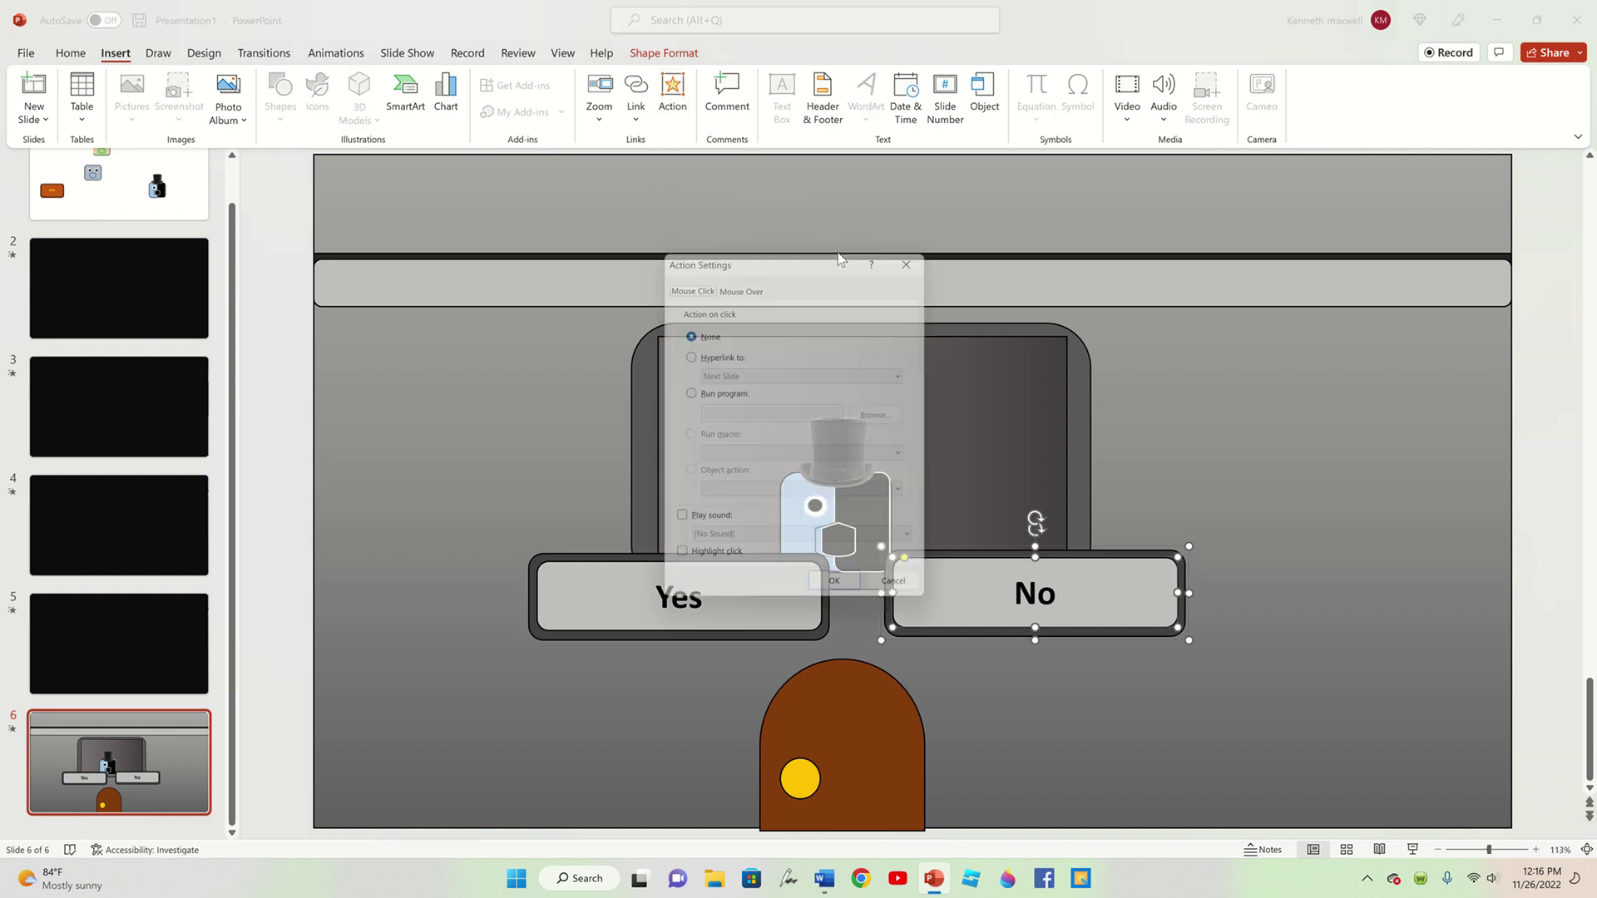
{"action": "left_click", "coordinate": [730, 357]}
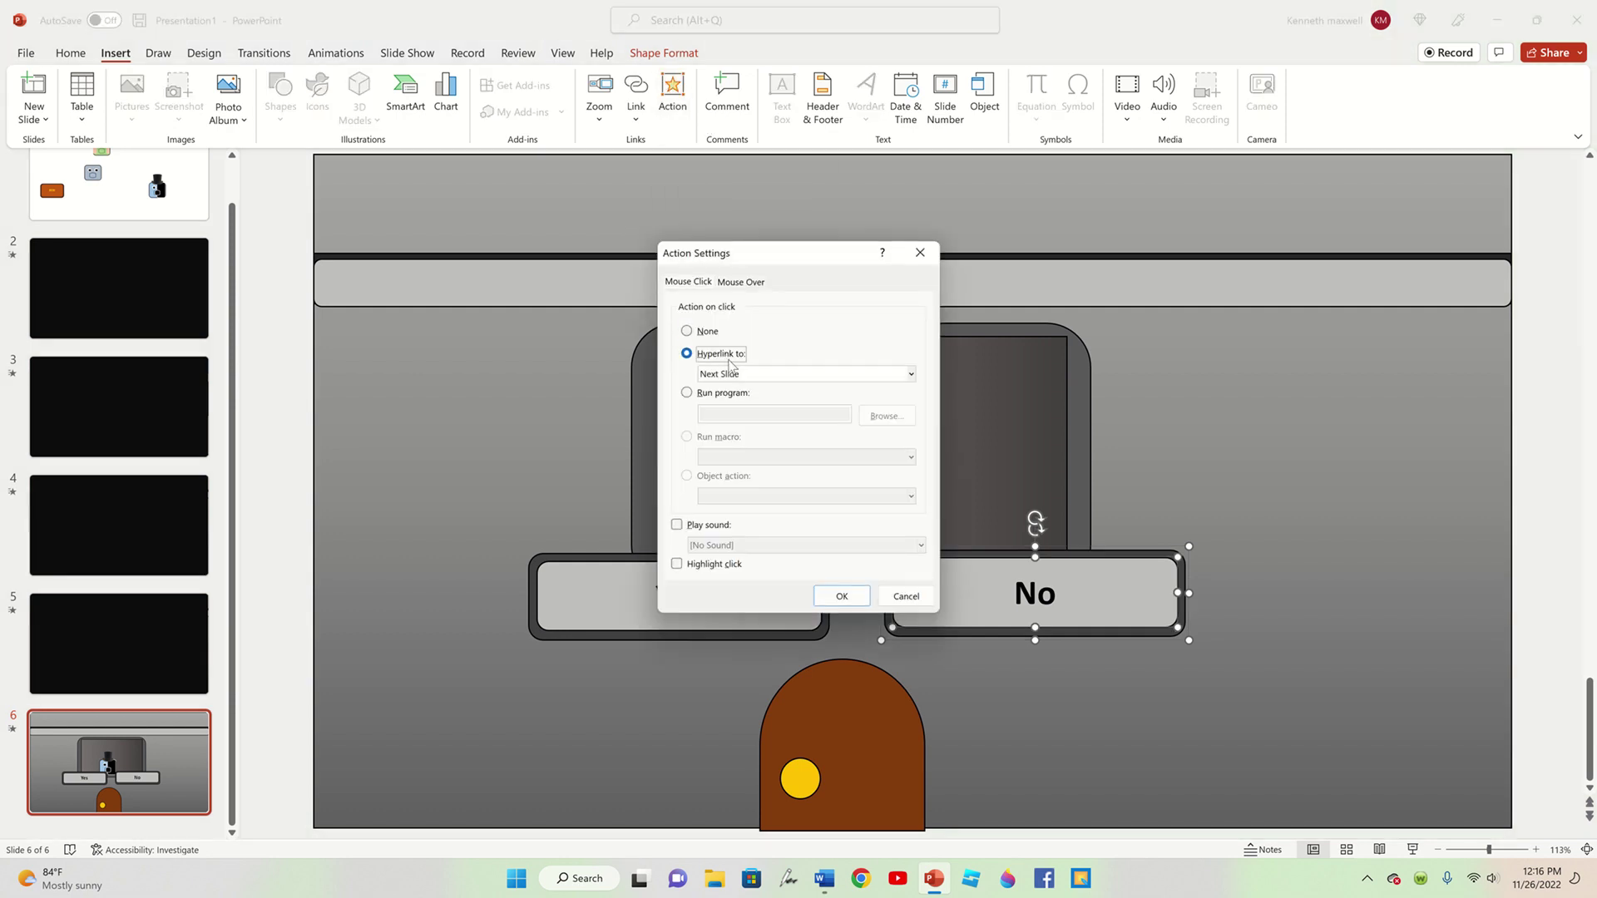
{"action": "left_click", "coordinate": [840, 597]}
- Give the Yes shape the same next-slide hyperlink action
{"action": "left_click", "coordinate": [594, 601]}
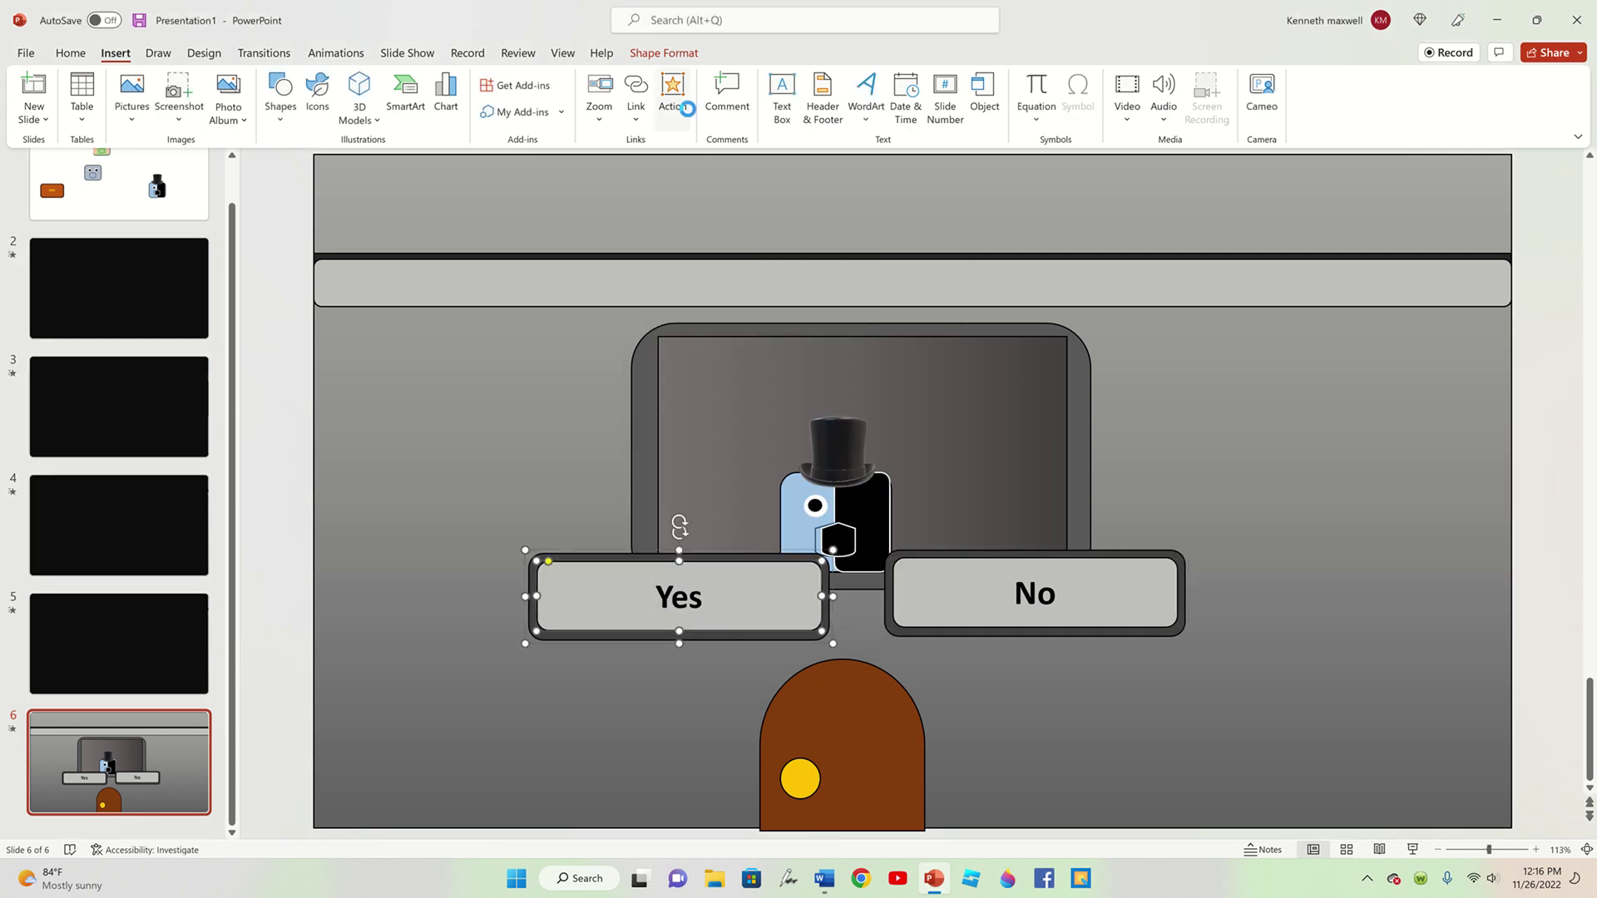
{"action": "left_click", "coordinate": [673, 95]}
{"action": "left_click", "coordinate": [701, 354]}
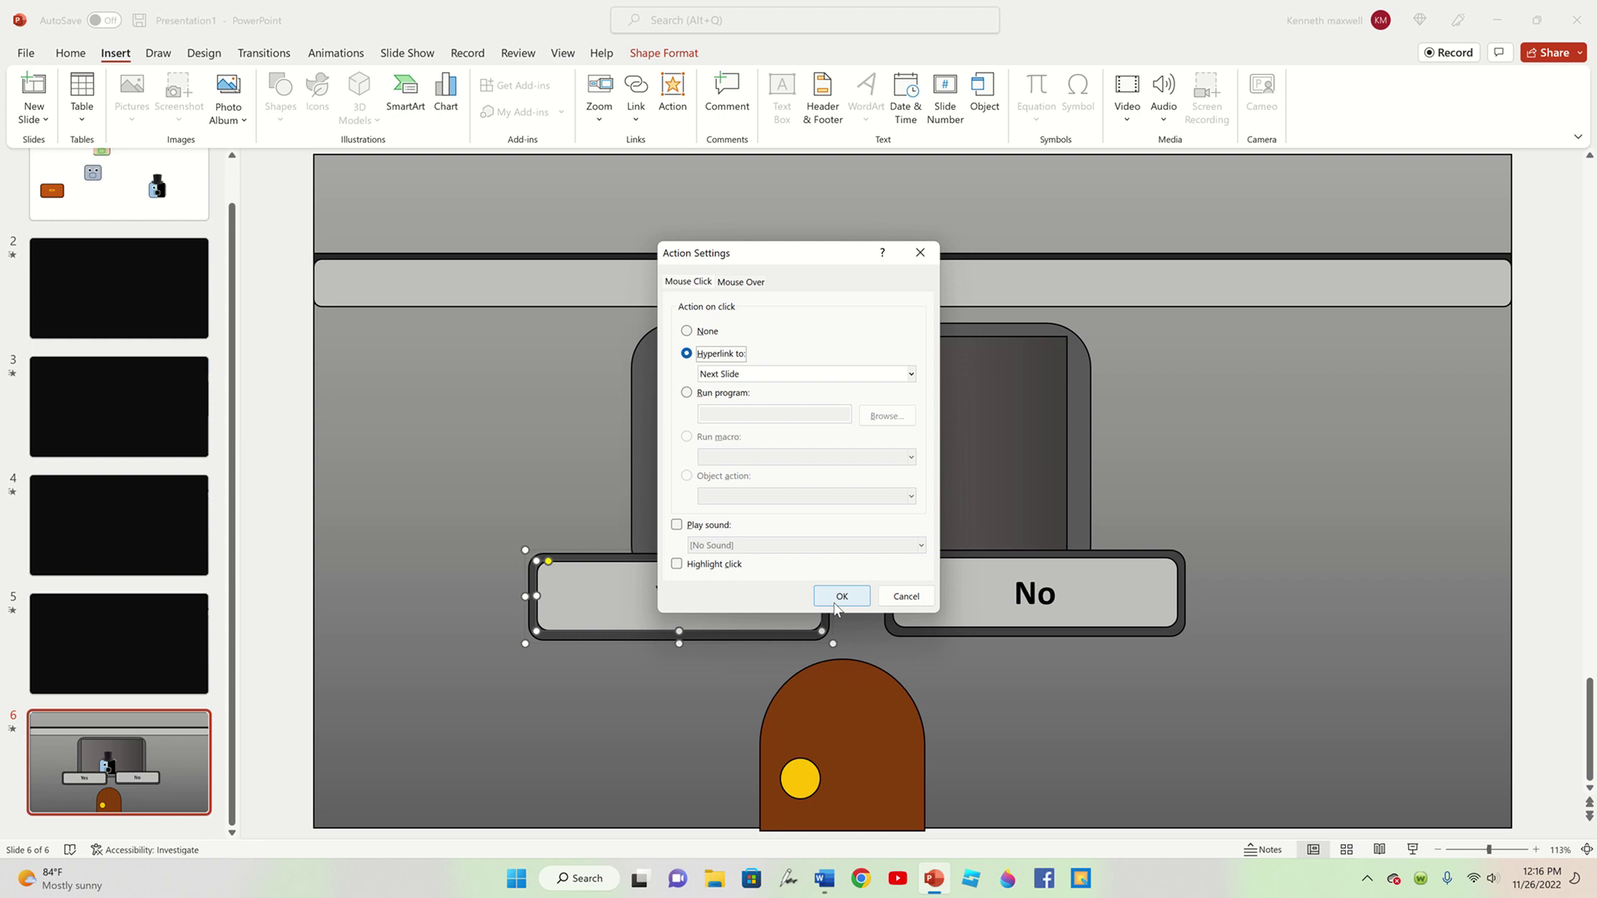
{"action": "left_click", "coordinate": [840, 596]}
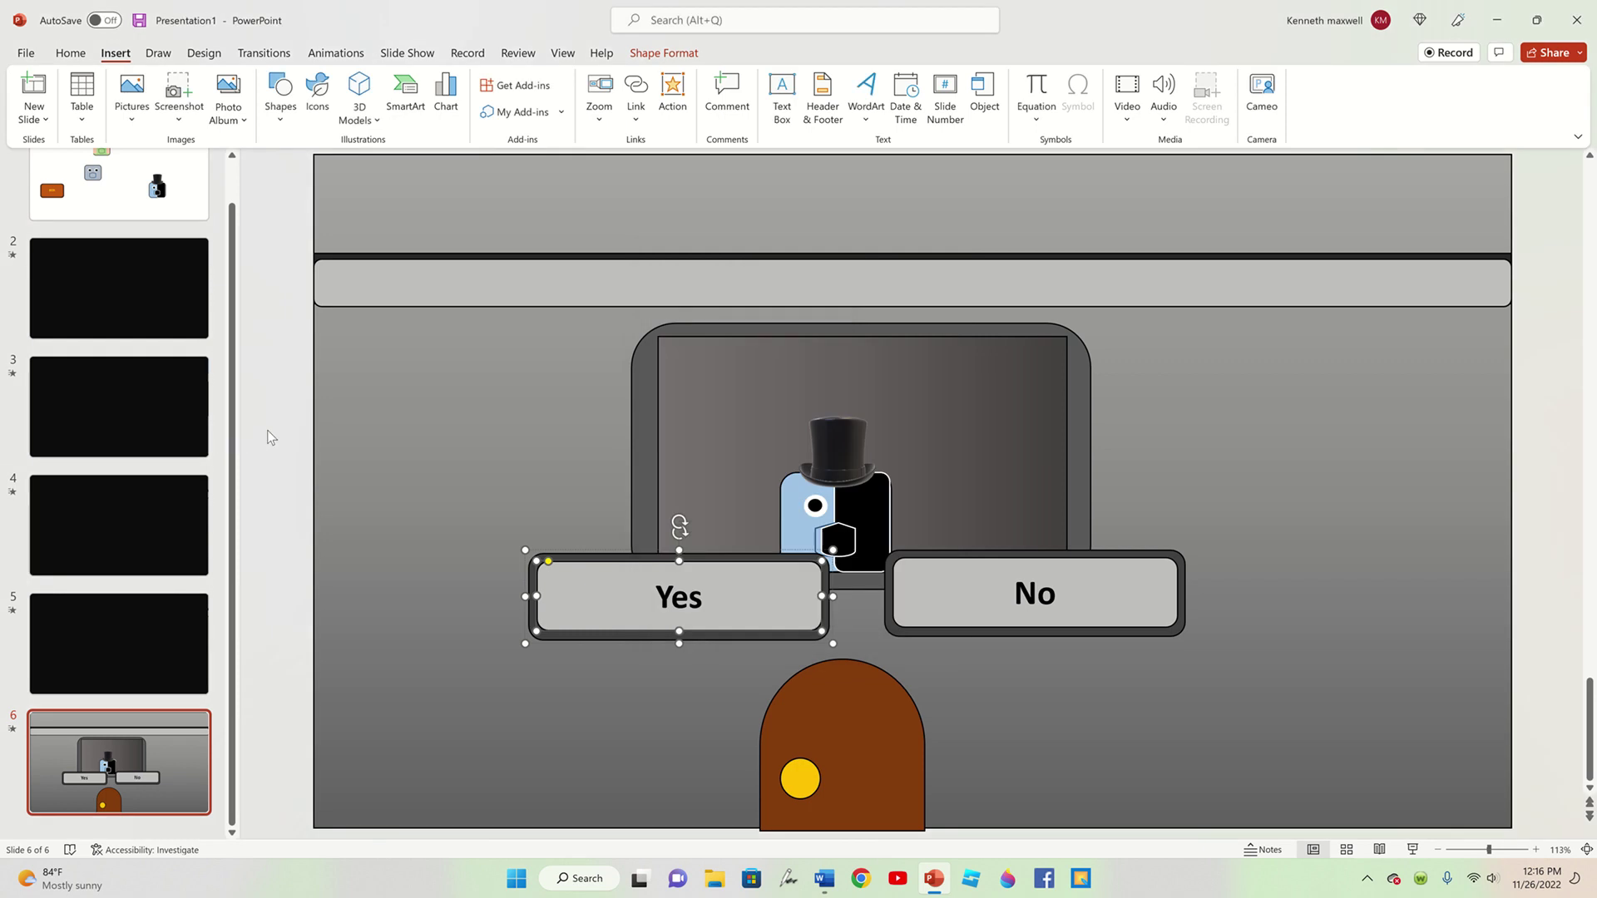
{"action": "left_click", "coordinate": [178, 660]}
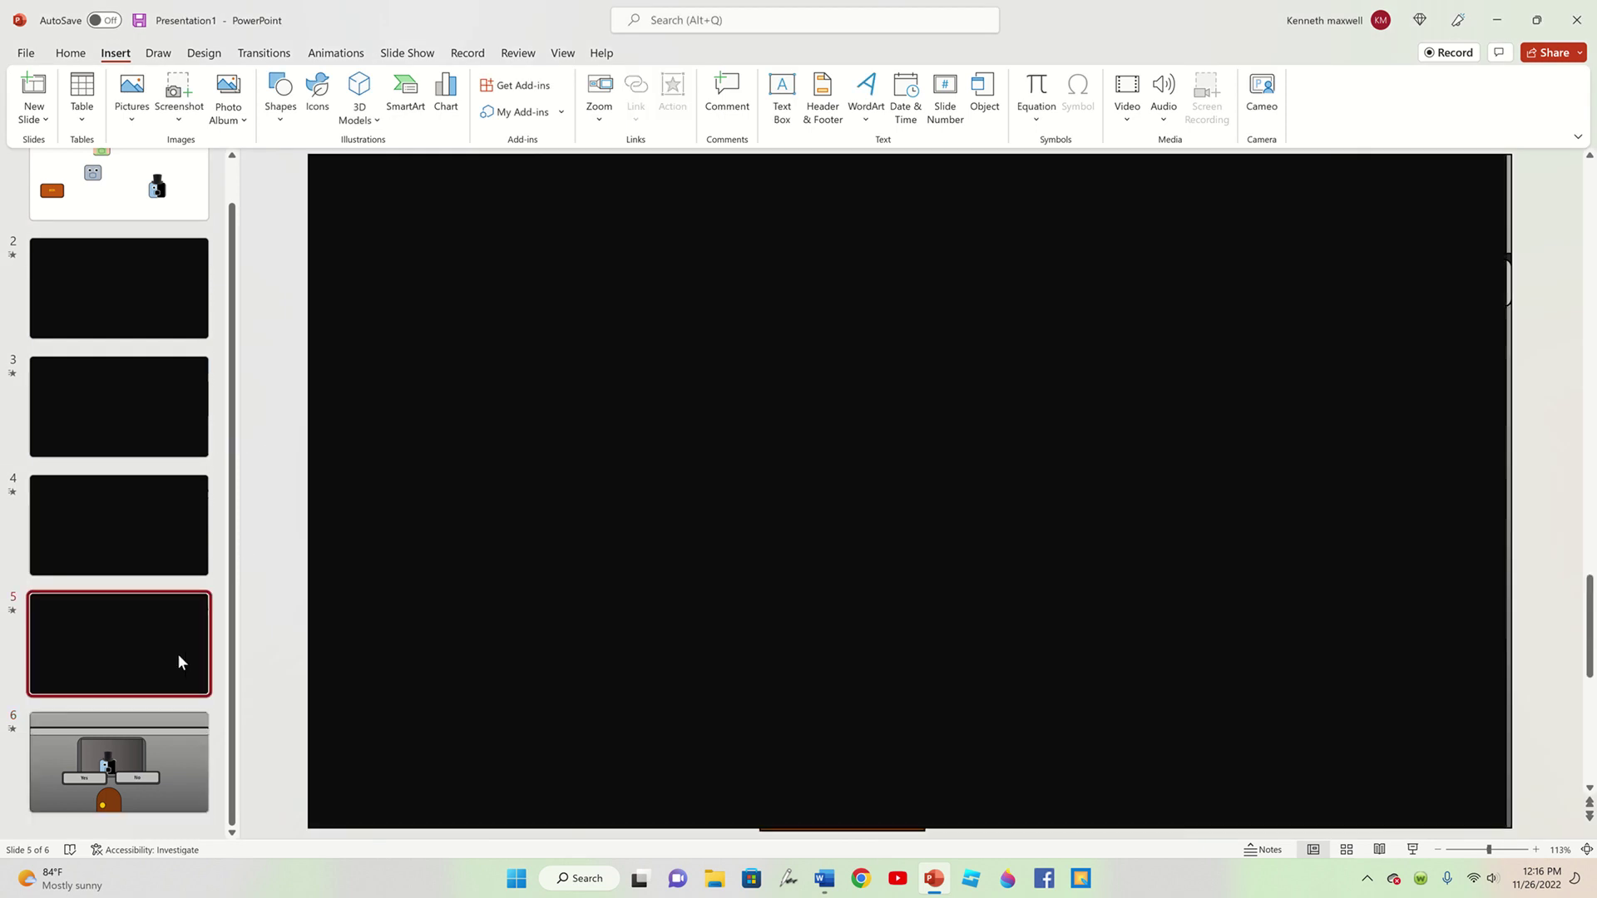
- Paste a copy of slide 5 as slide 7 and delete its black cover and Yes/No buttons
{"action": "right_click", "coordinate": [178, 659]}
{"action": "left_click", "coordinate": [249, 338]}
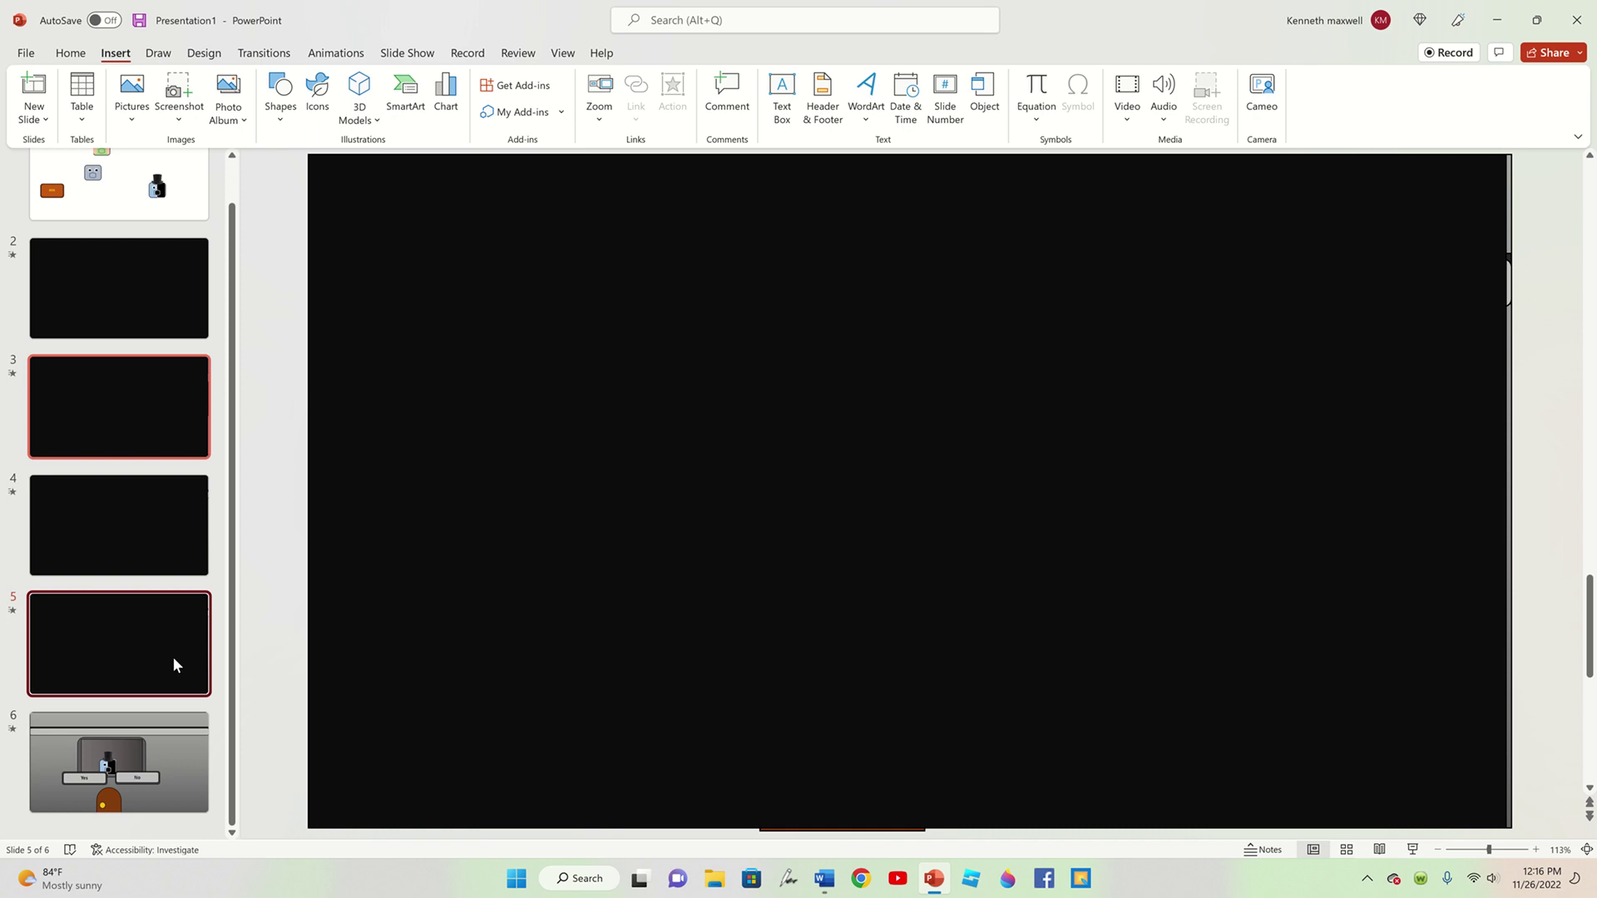
{"action": "left_click", "coordinate": [206, 799]}
{"action": "key", "text": "ctrl+v"}
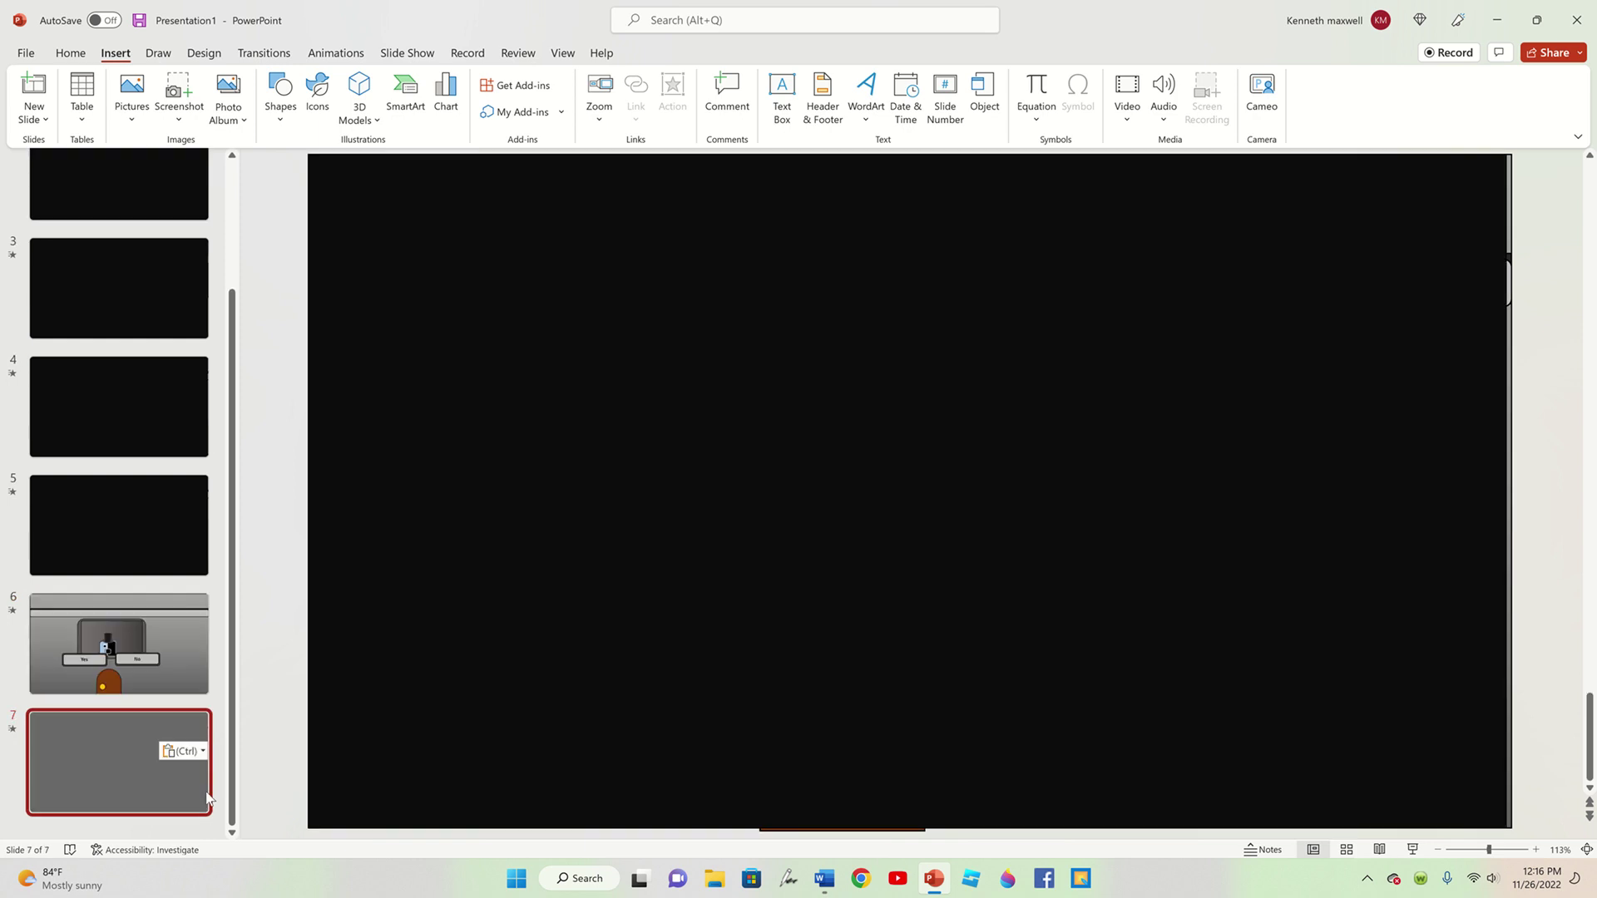
{"action": "left_click", "coordinate": [849, 490]}
{"action": "key", "text": "Delete"}
{"action": "left_click", "coordinate": [811, 595]}
{"action": "key", "text": "Delete"}
{"action": "left_click", "coordinate": [940, 583]}
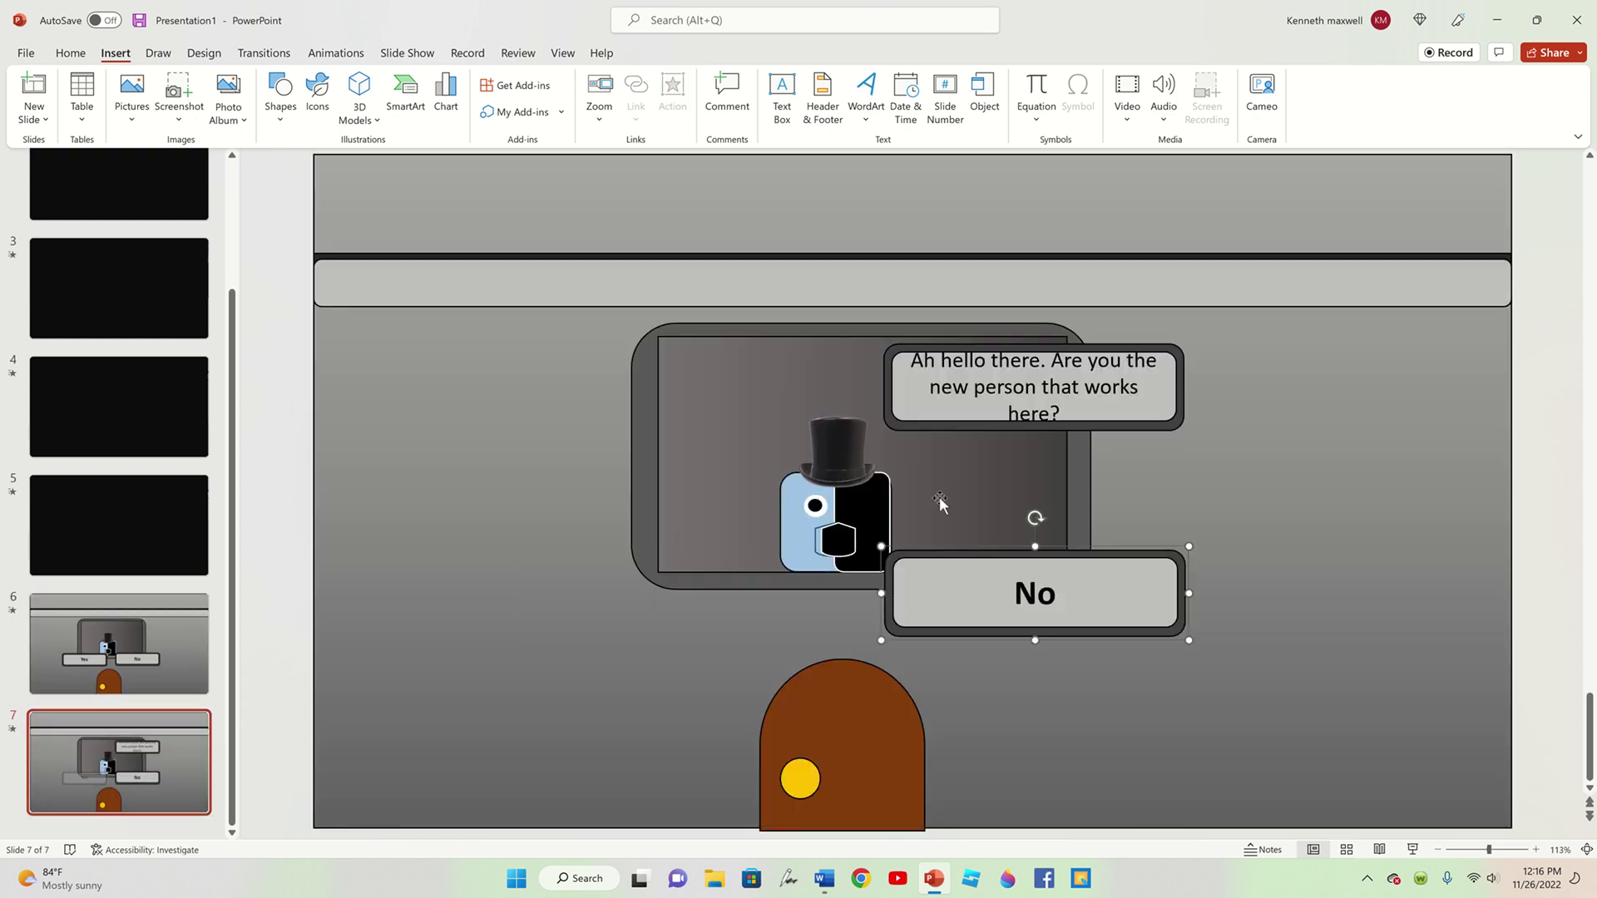
{"action": "key", "text": "Delete"}
- Change the speech bubble text to 'Great now let's get to work!'
{"action": "triple_click", "coordinate": [1106, 412]}
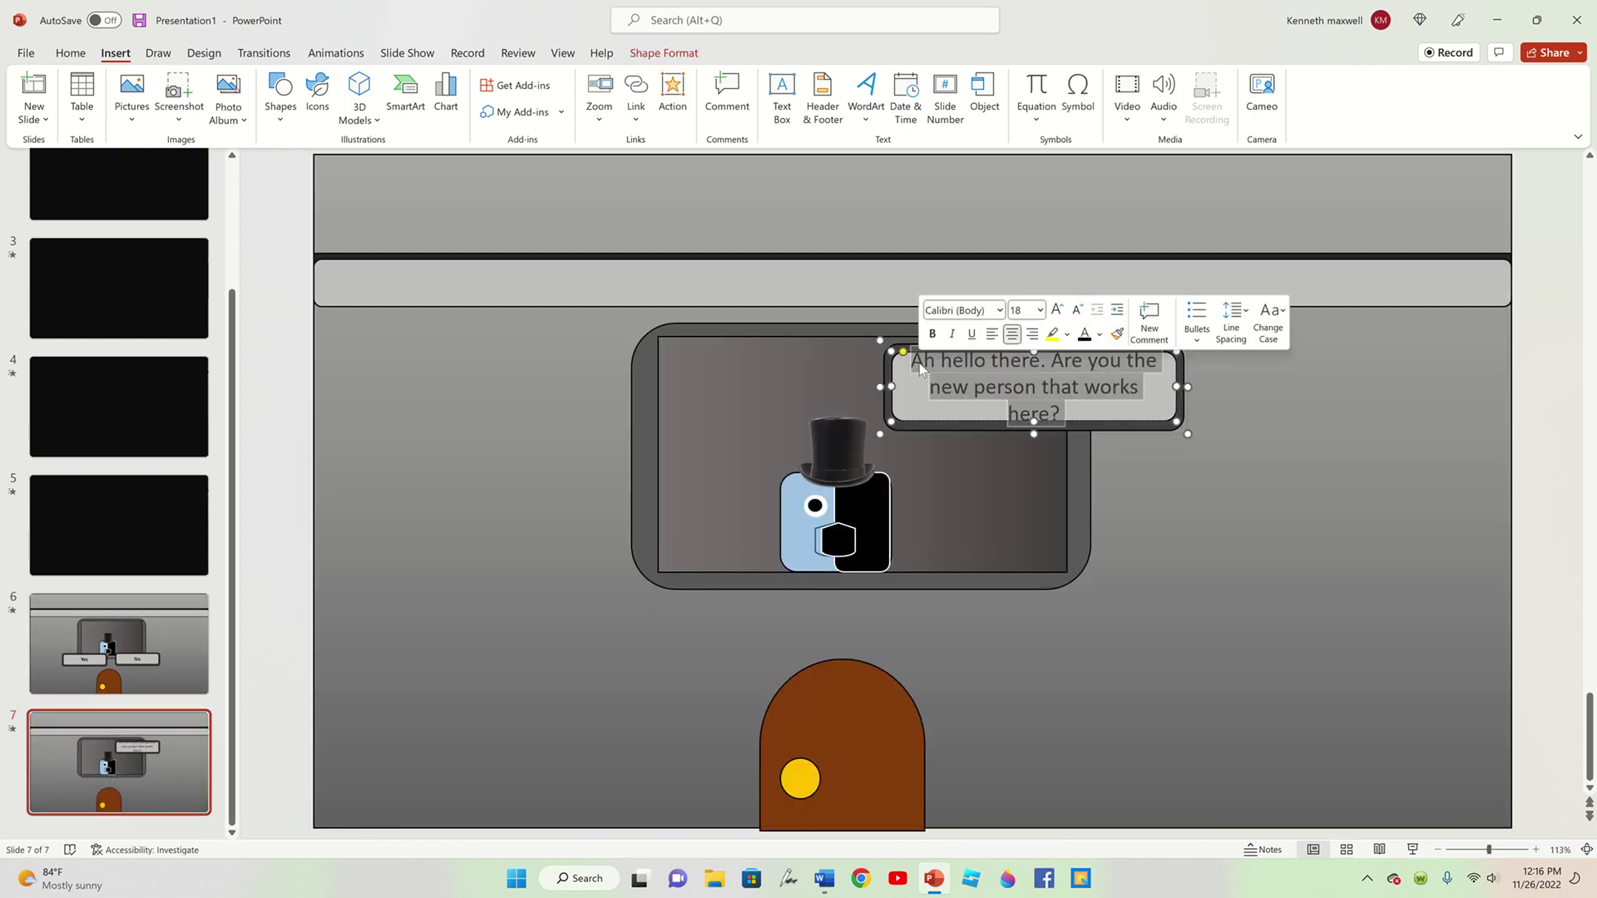
{"action": "key", "text": "BackSpace"}
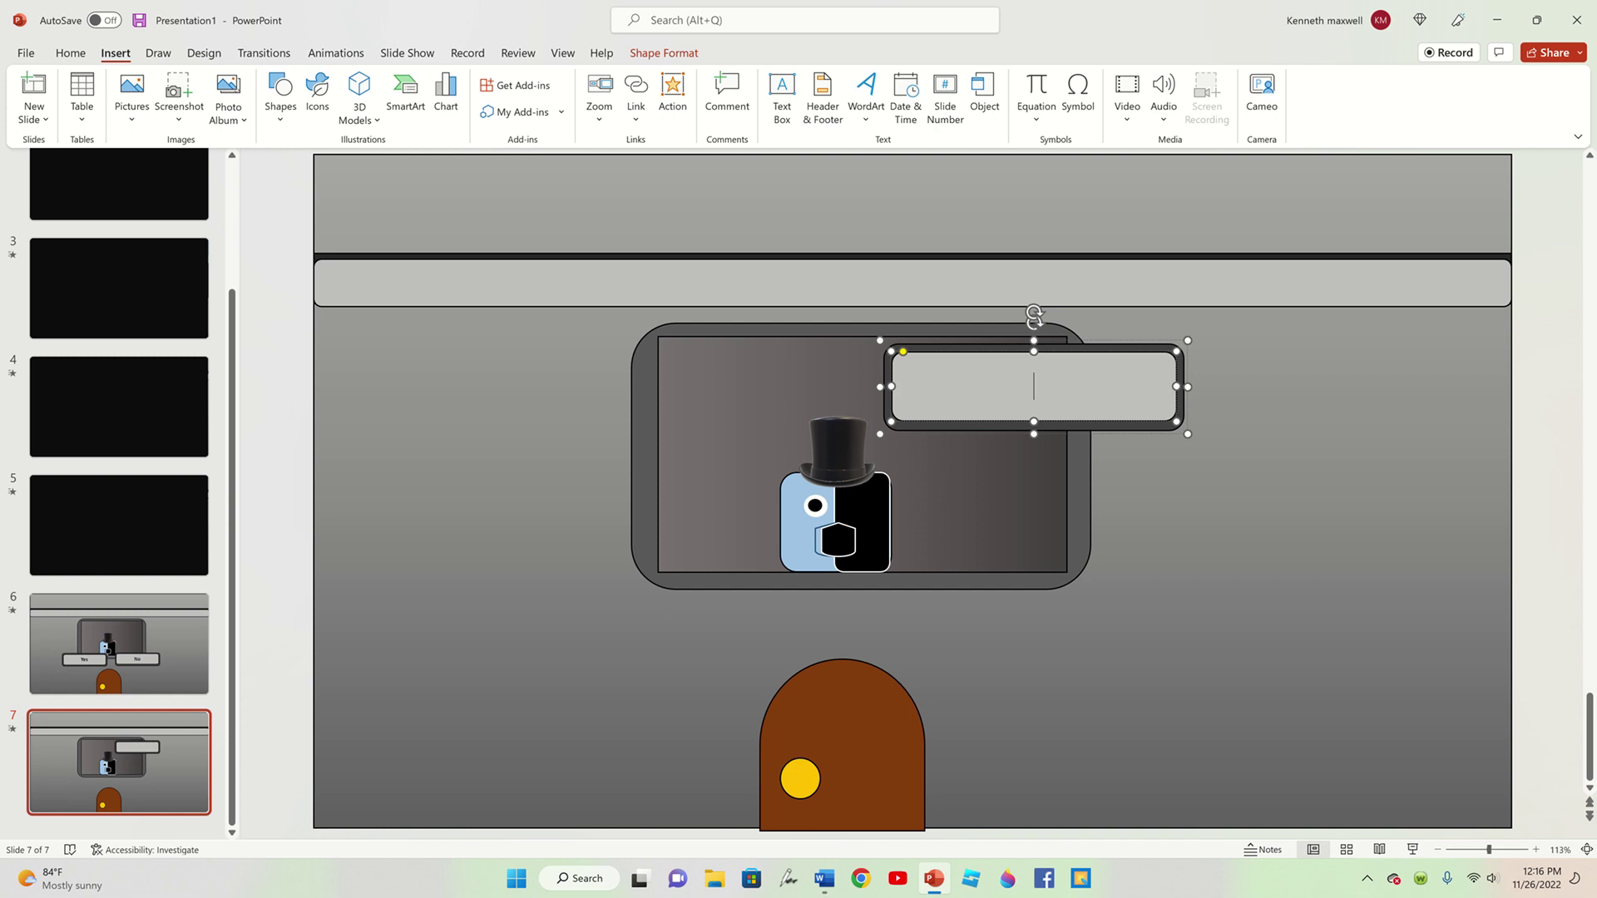
{"action": "type", "text": "G"}
{"action": "type", "text": "rea"}
{"action": "type", "text": "t "}
{"action": "type", "text": "now"}
{"action": "type", "text": " l"}
{"action": "type", "text": "et"}
{"action": "type", "text": "'s g"}
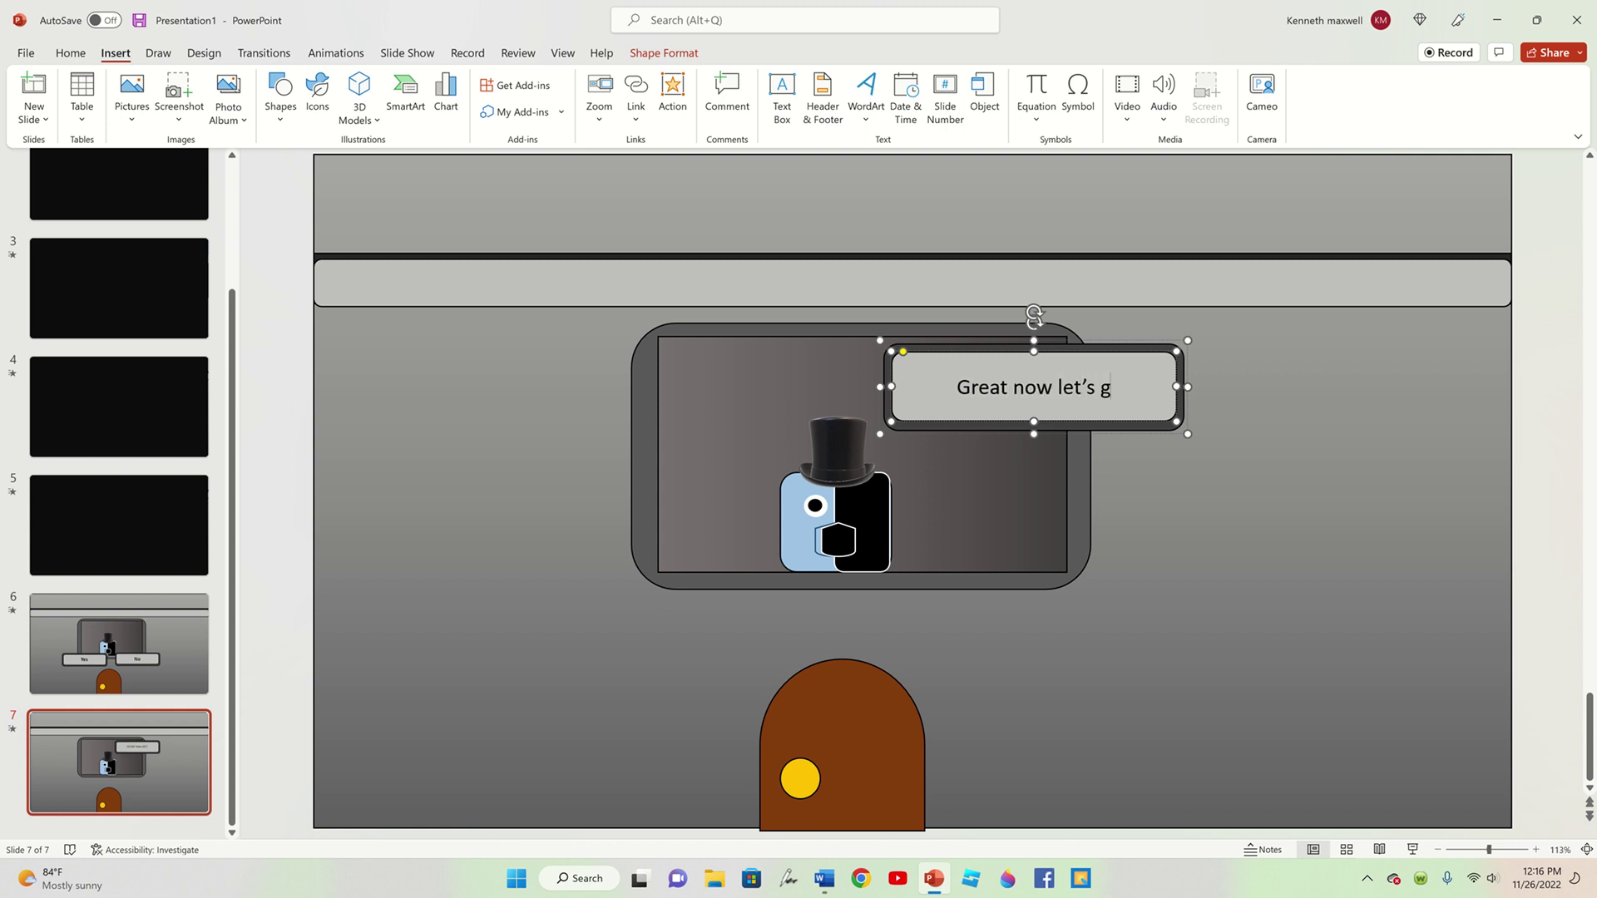
{"action": "type", "text": "et to w"}
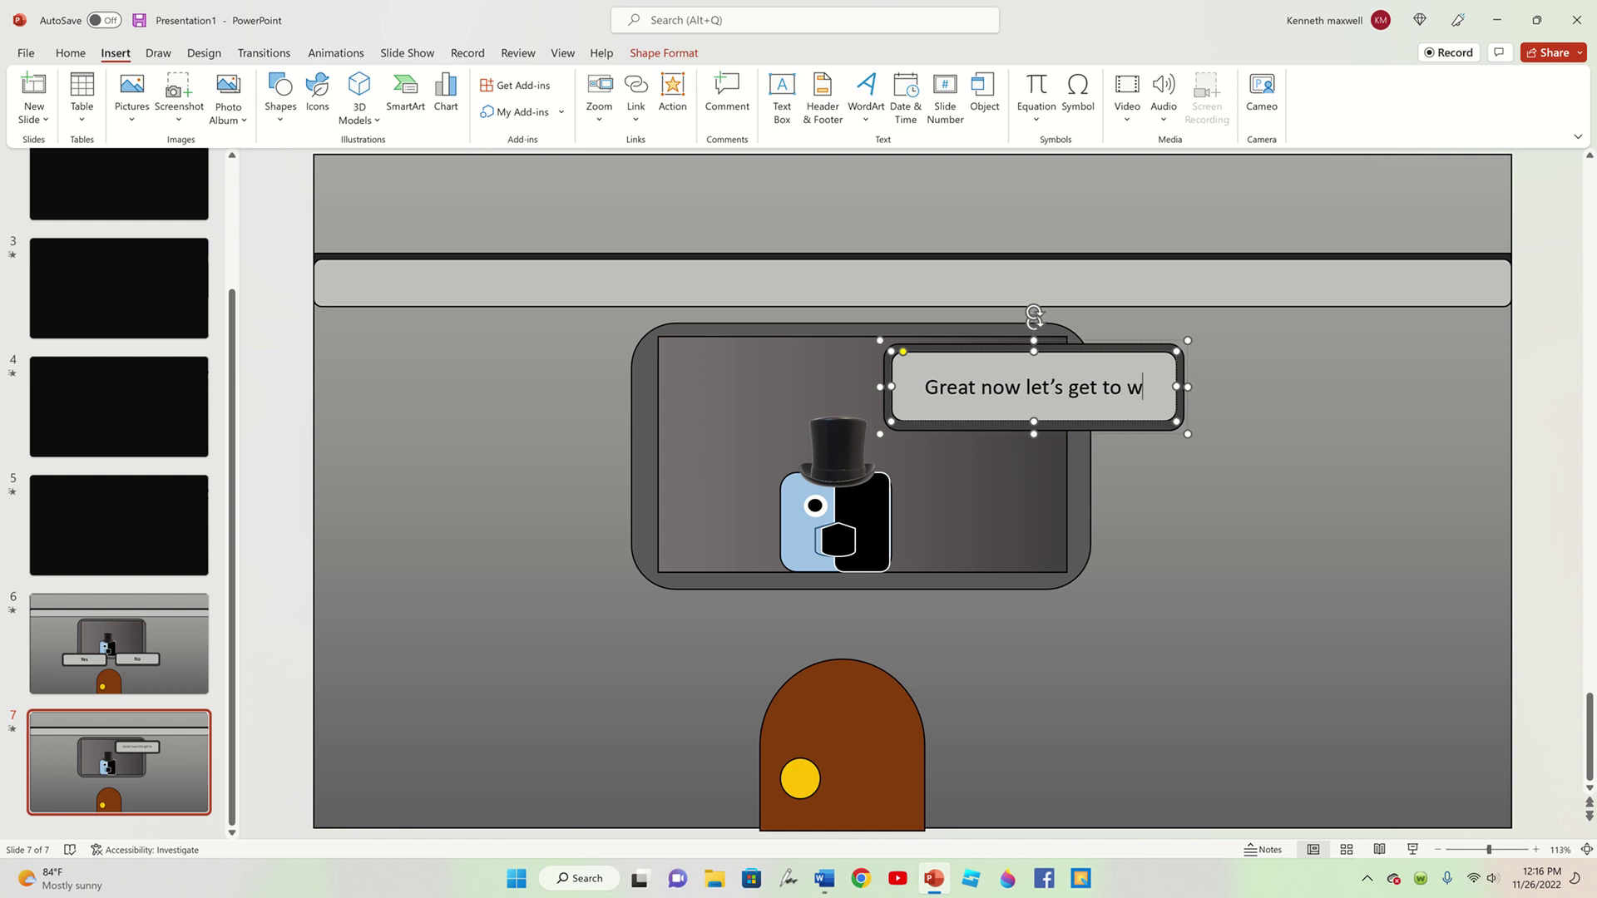
{"action": "type", "text": "ork"}
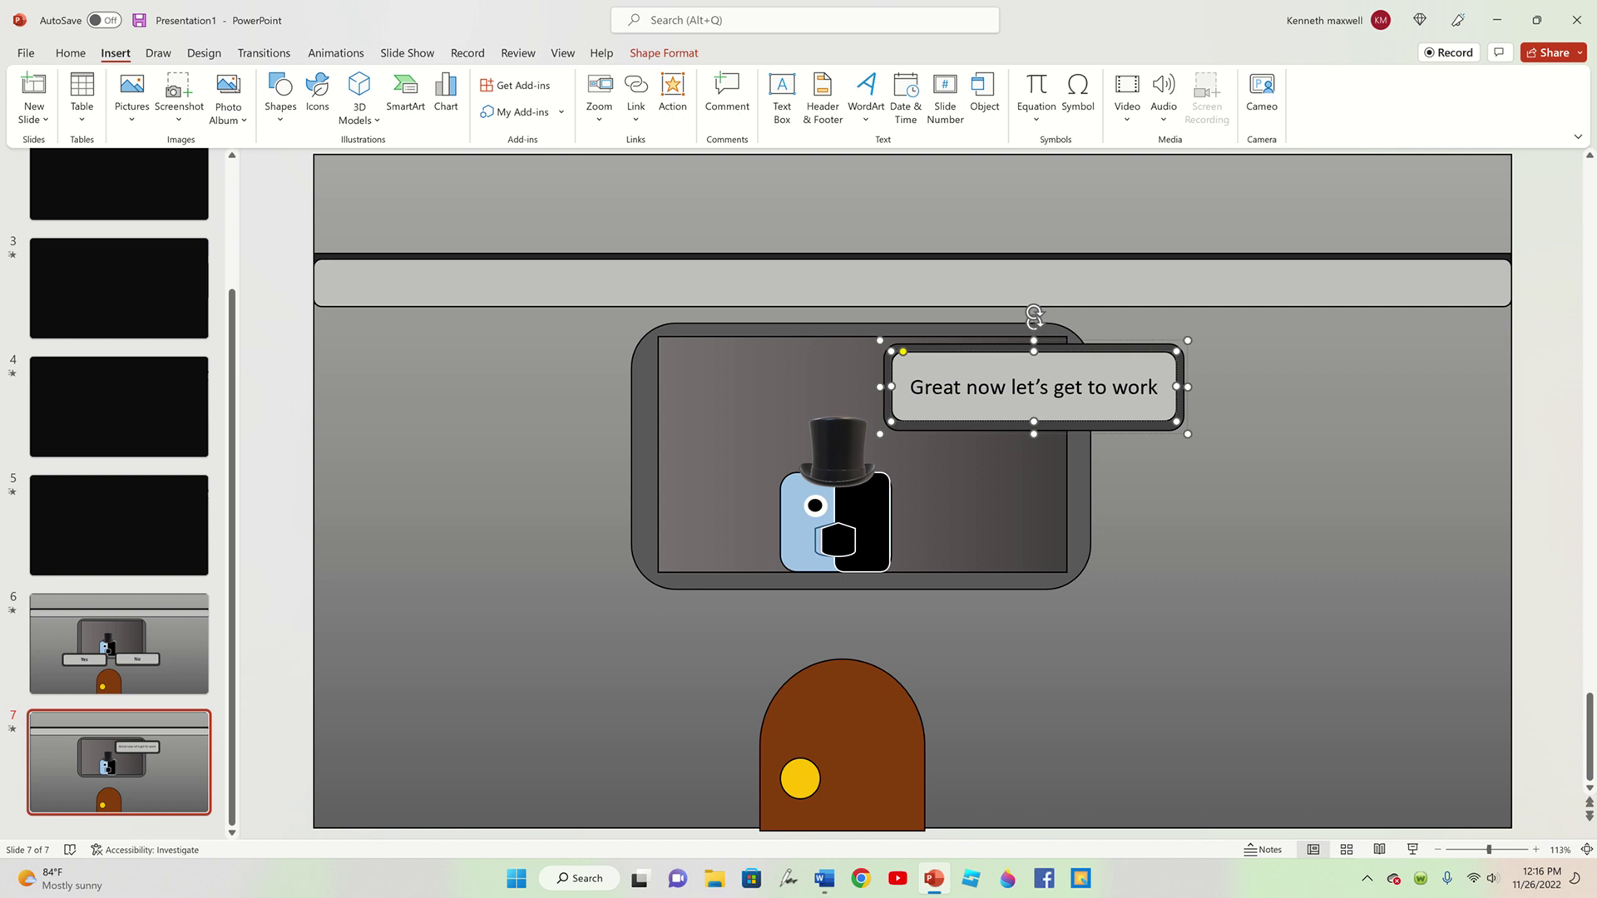
{"action": "type", "text": "!"}
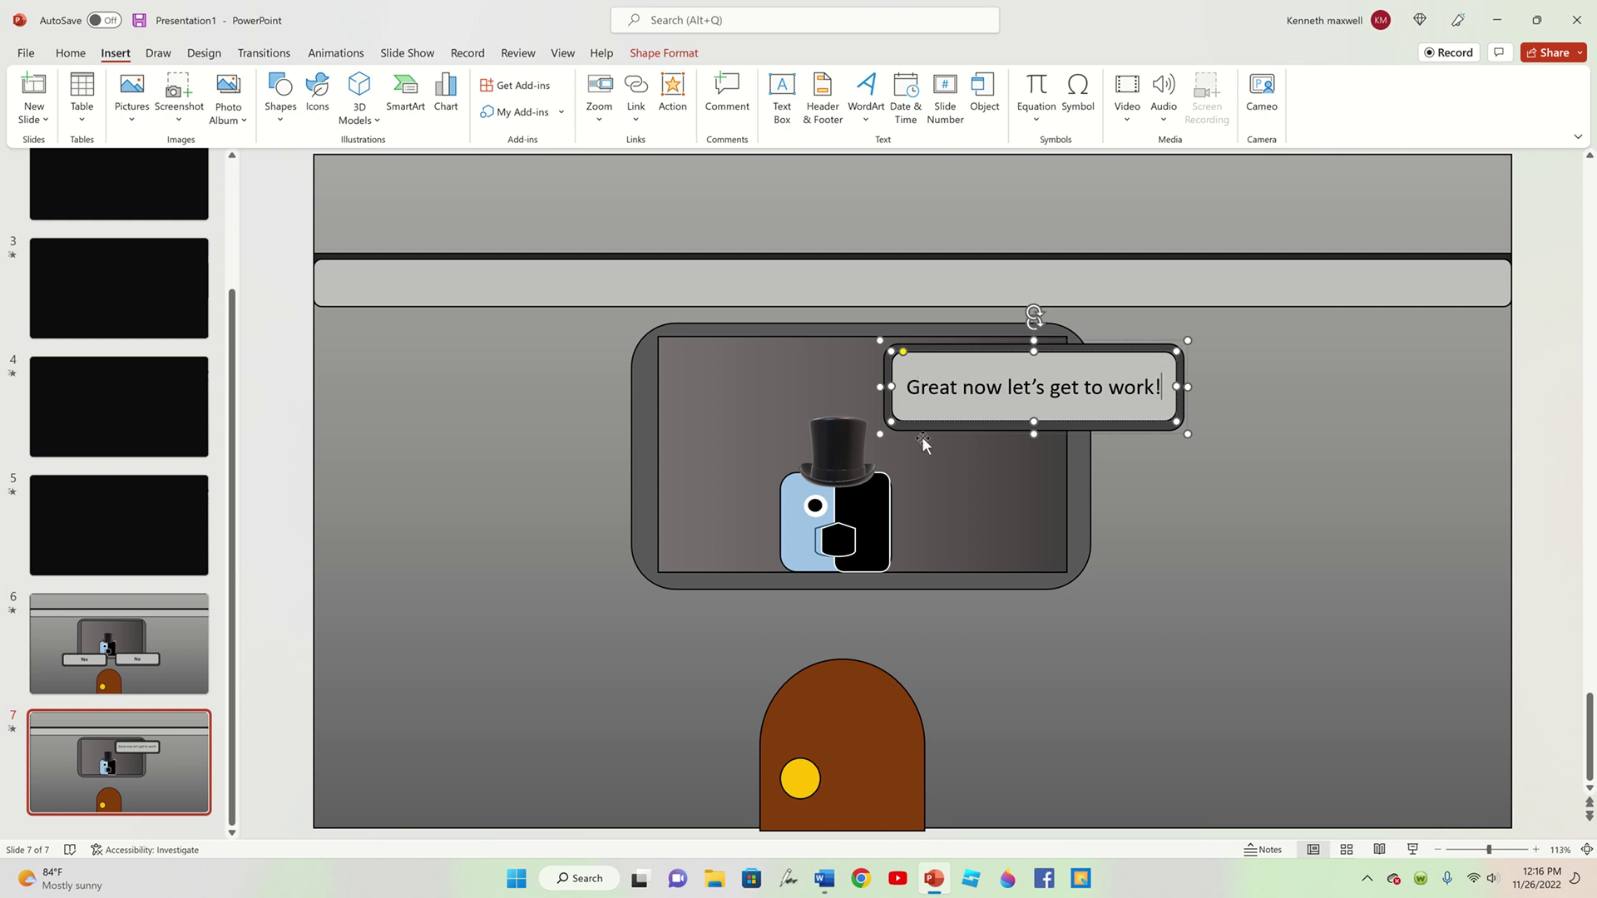
{"action": "left_click", "coordinate": [284, 217]}
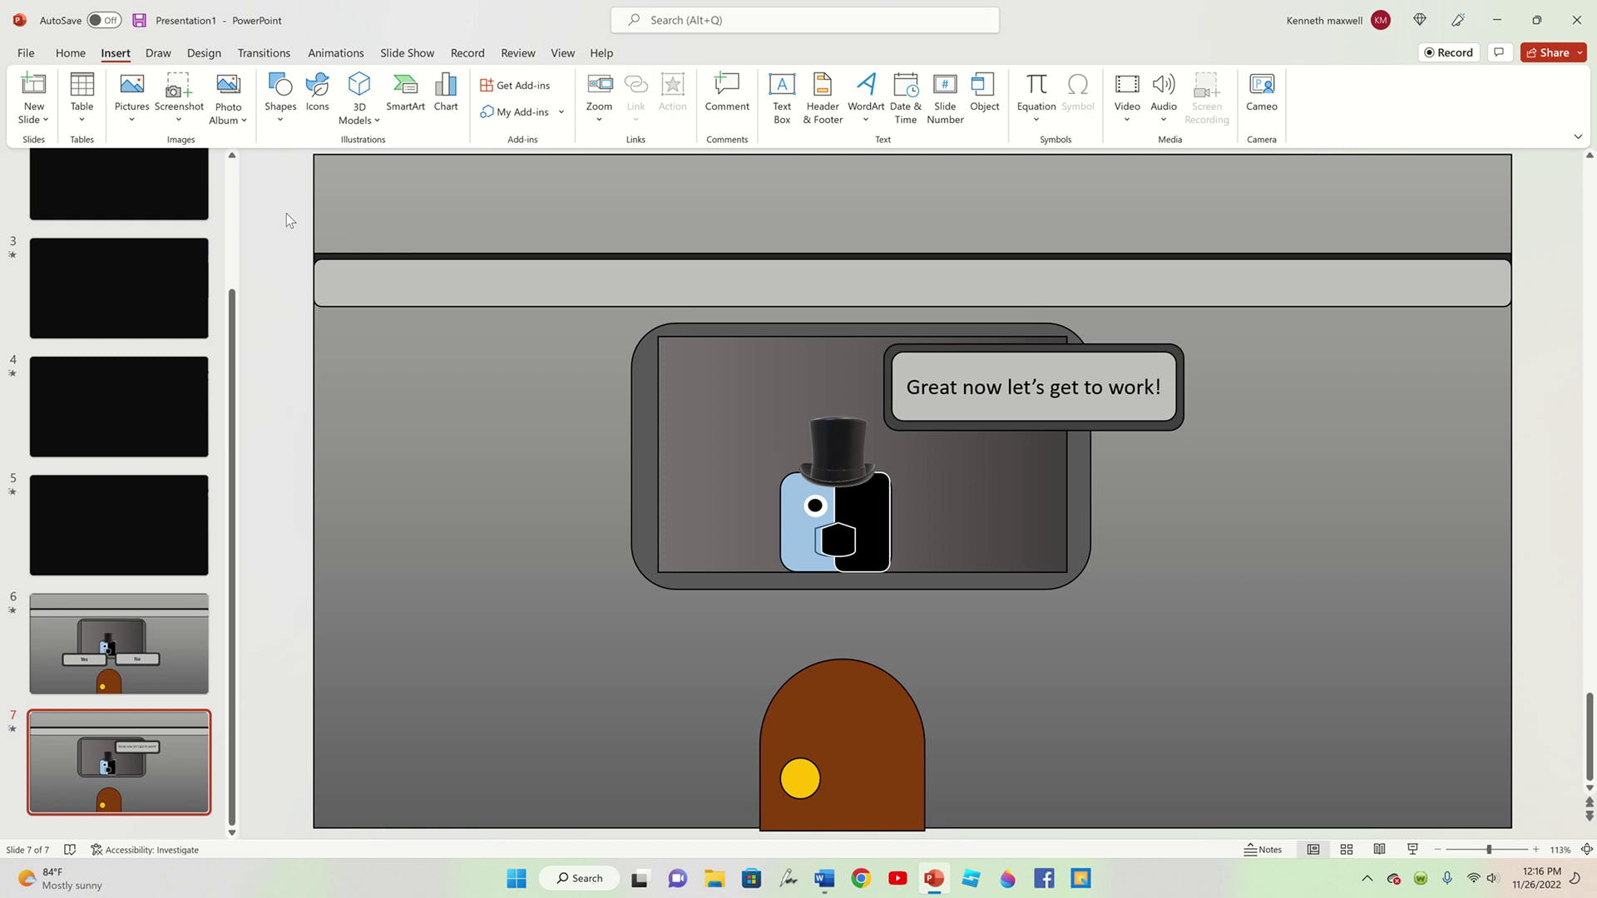
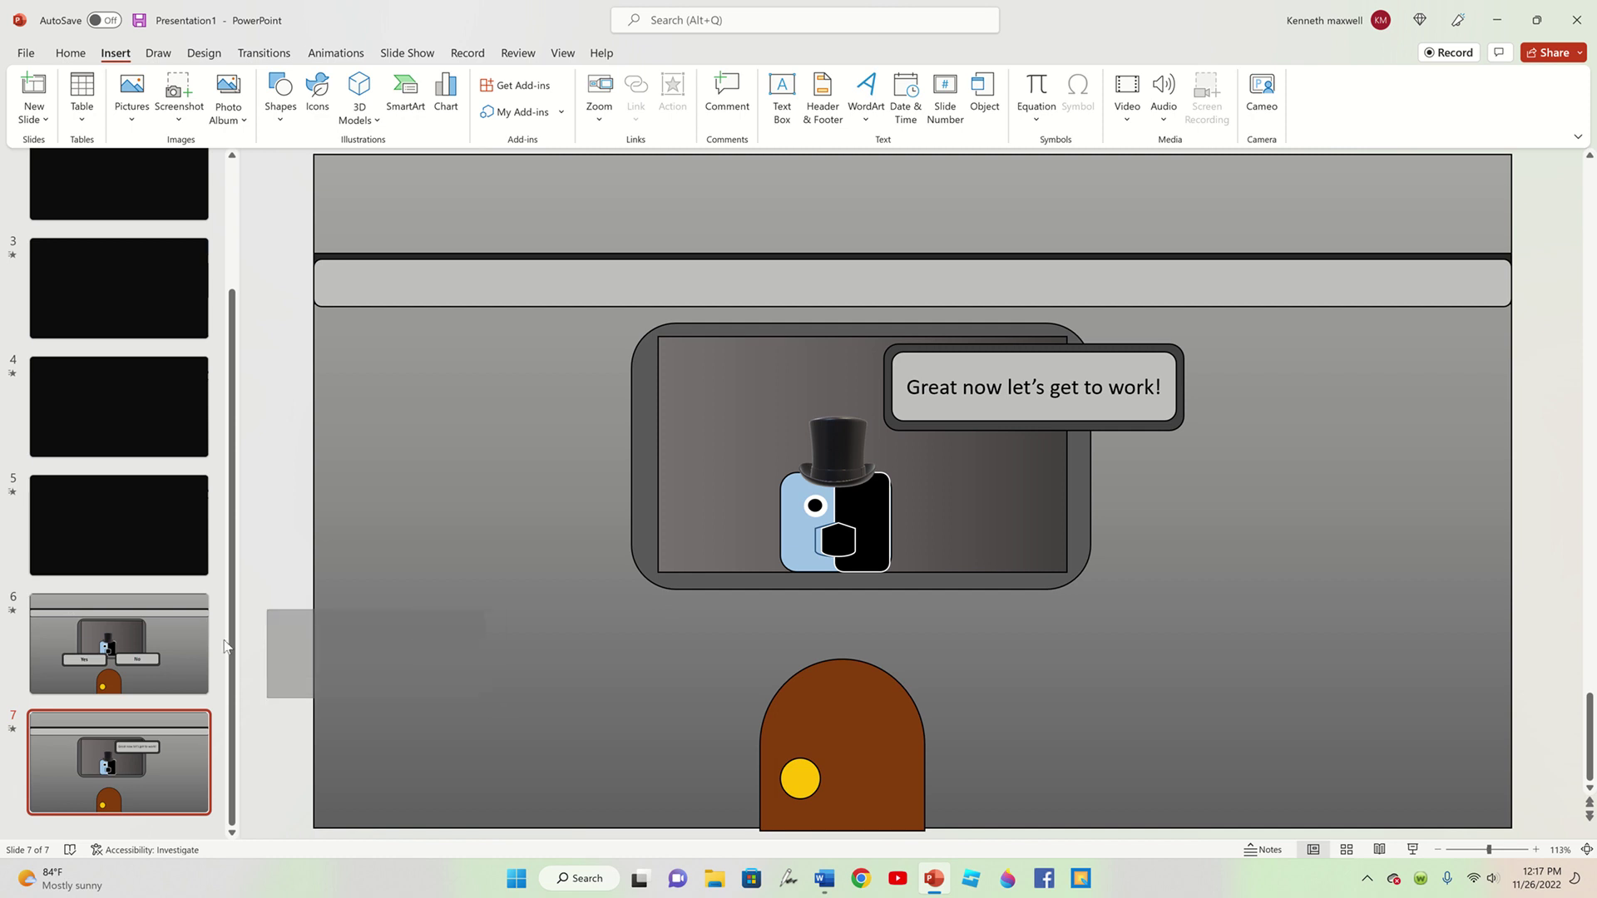
- Select the brown door on slide 7 and remove the accidentally pasted extra slide 8
{"action": "left_click", "coordinate": [66, 565]}
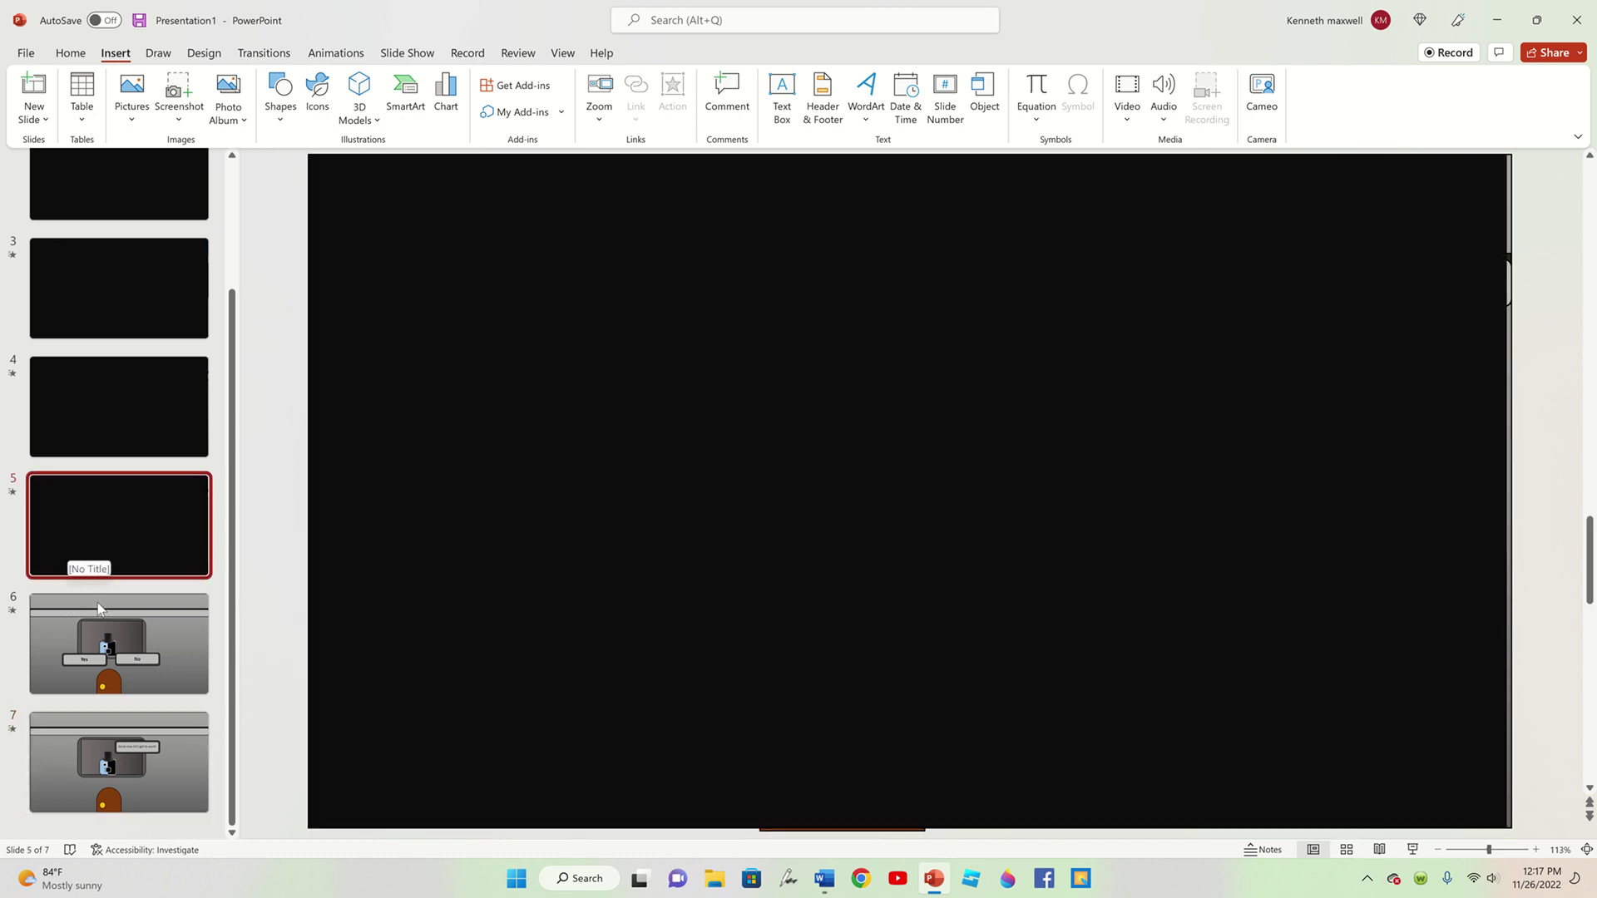
{"action": "left_click", "coordinate": [141, 732]}
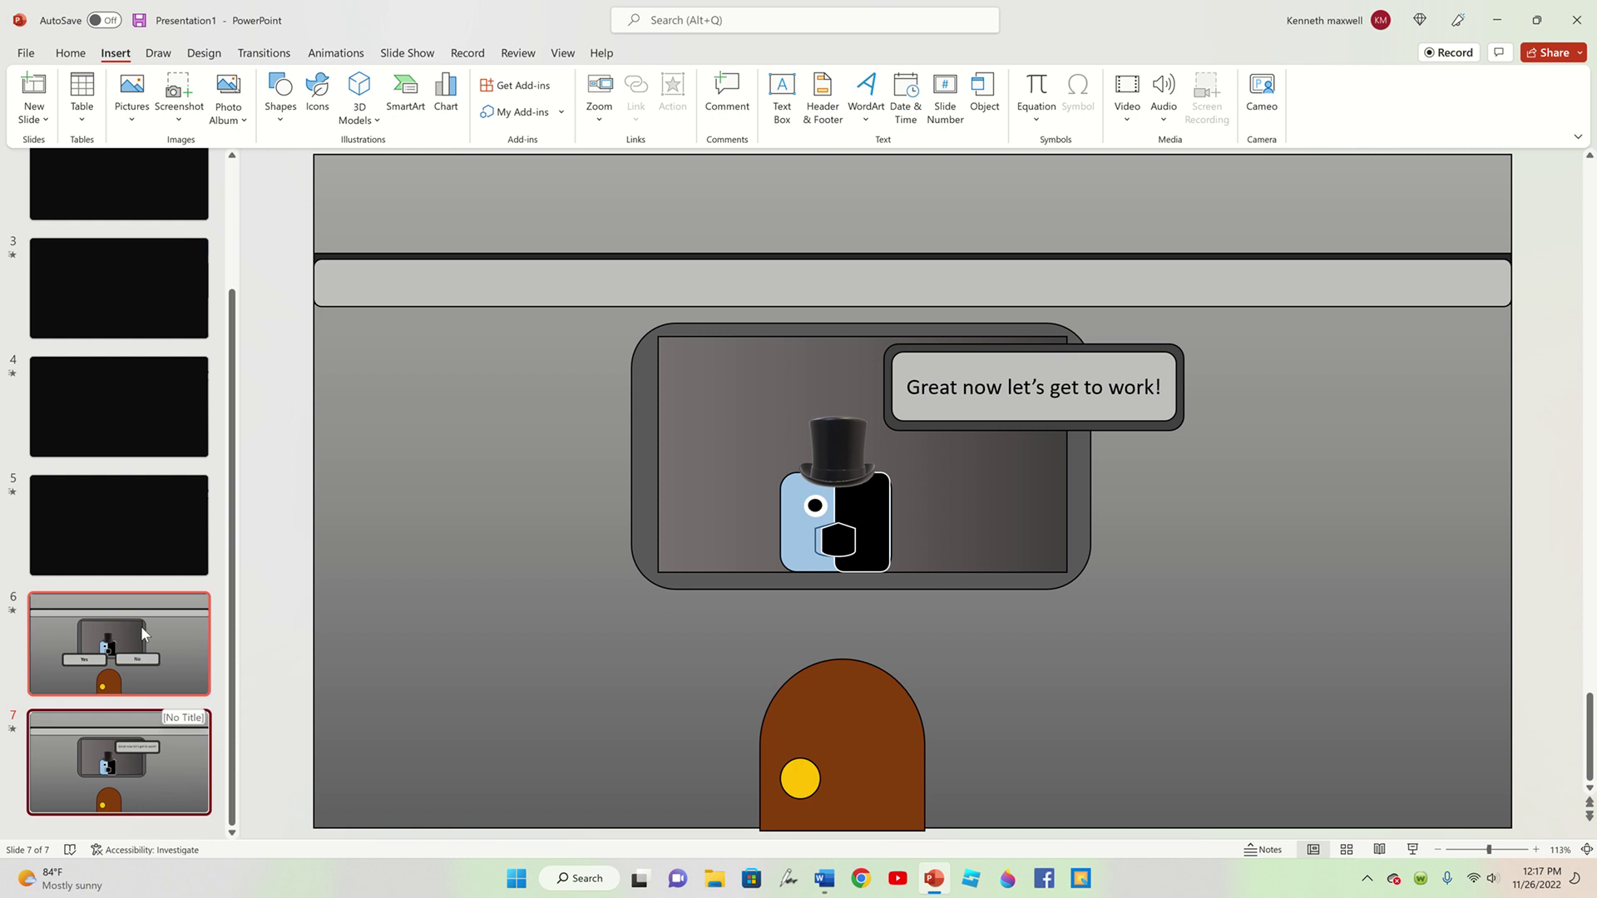
{"action": "left_click", "coordinate": [95, 555]}
{"action": "left_click", "coordinate": [109, 769]}
{"action": "left_click", "coordinate": [762, 737]}
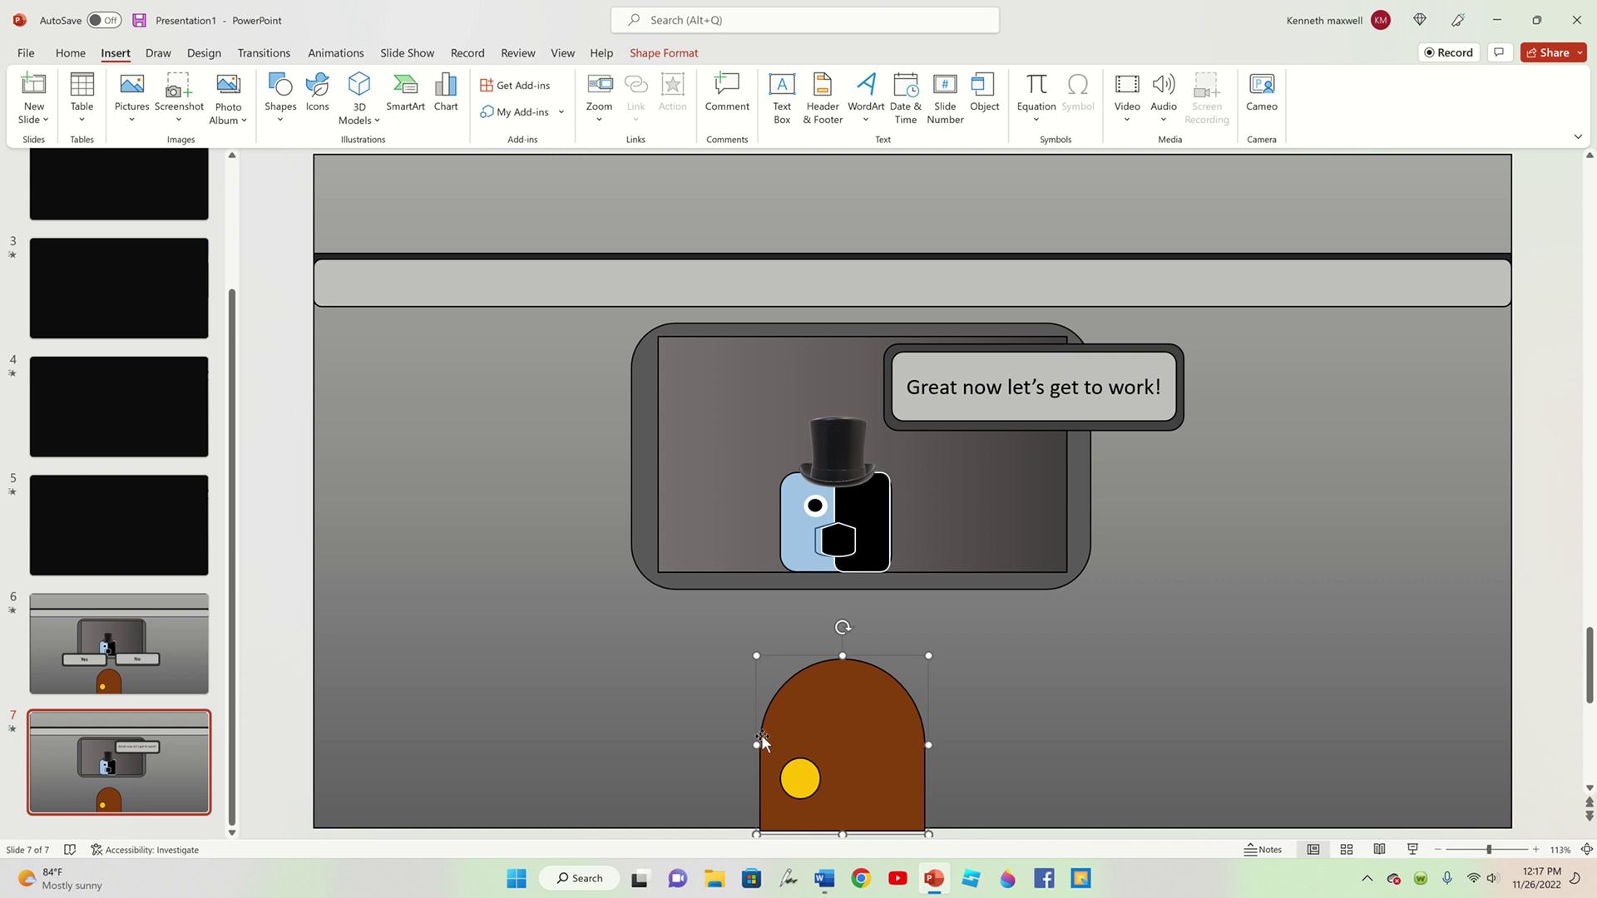
{"action": "key", "text": "ctrl+v"}
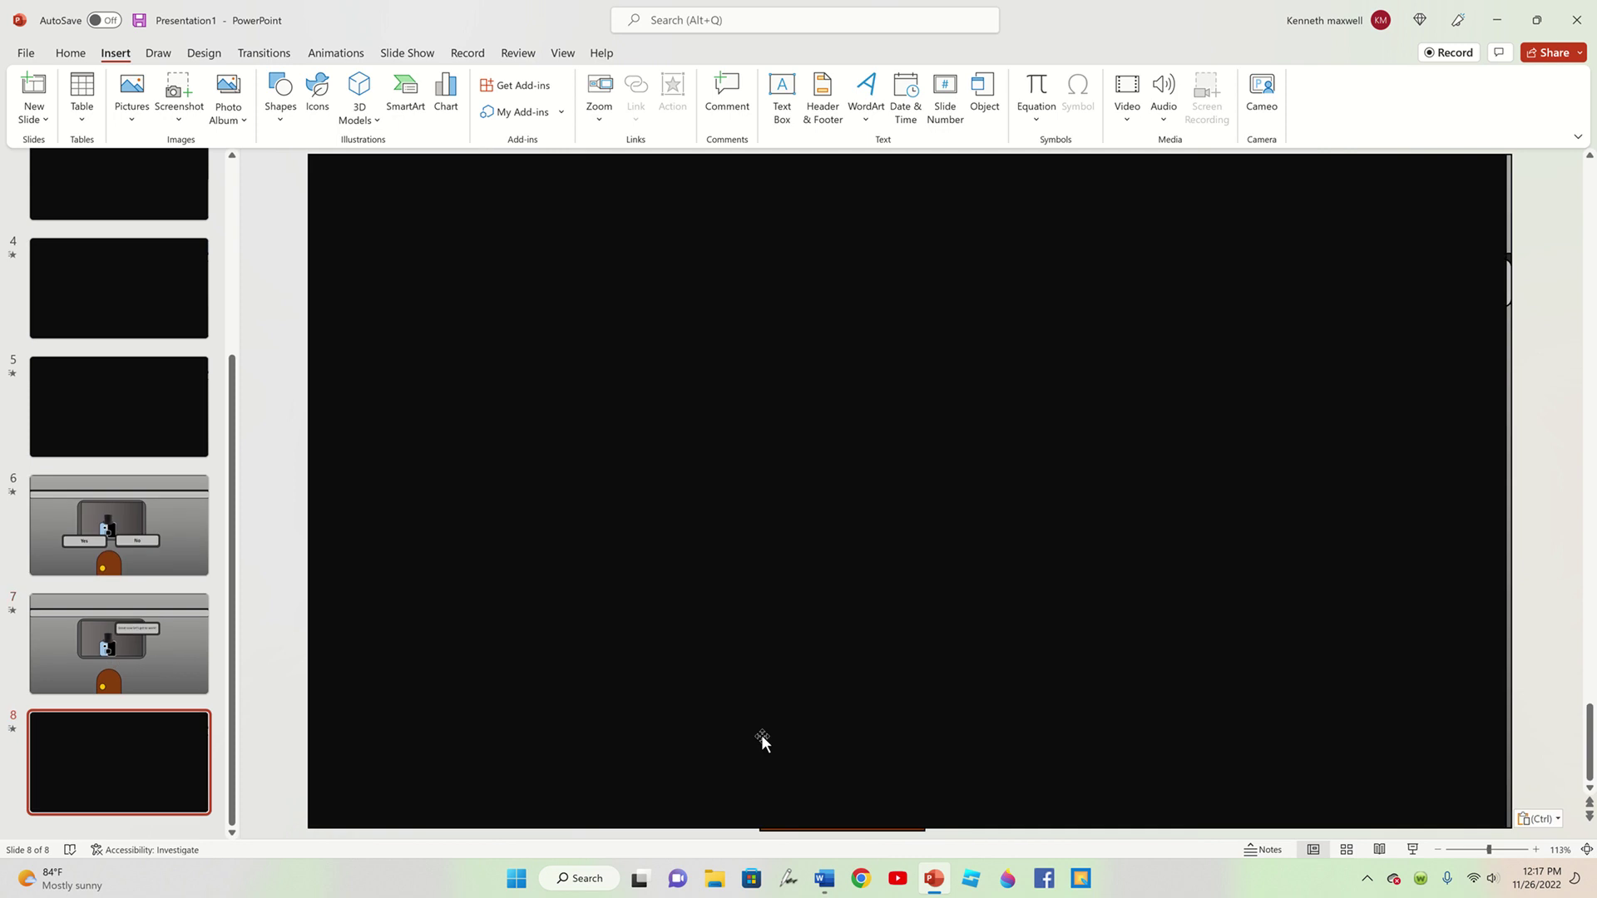
{"action": "right_click", "coordinate": [66, 761]}
{"action": "left_click", "coordinate": [30, 743]}
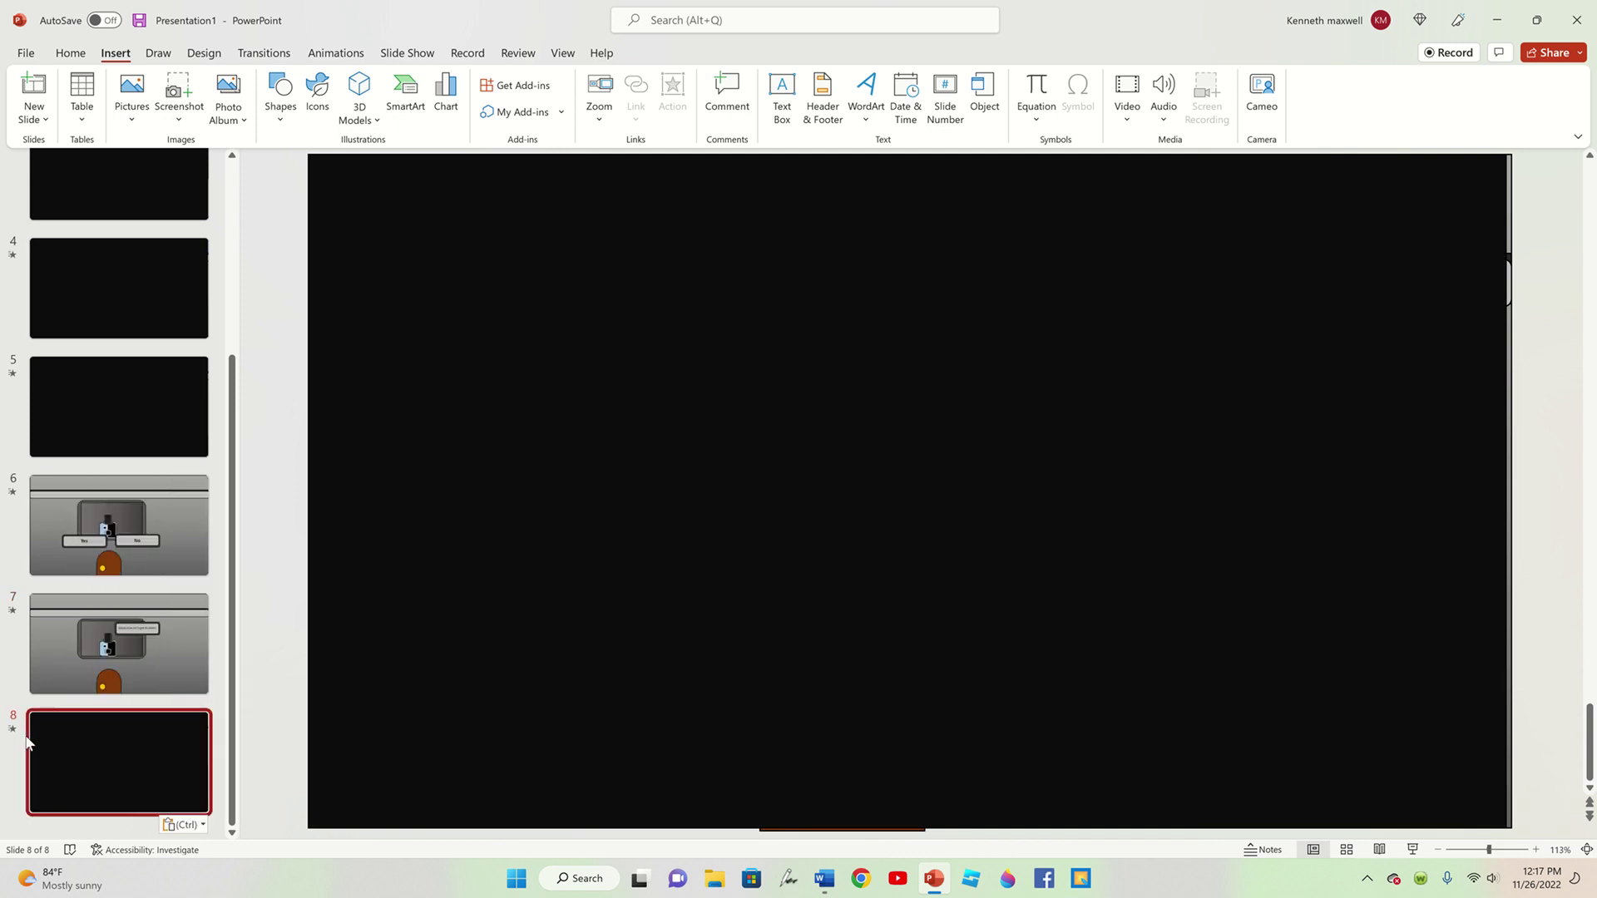
{"action": "left_click", "coordinate": [145, 608]}
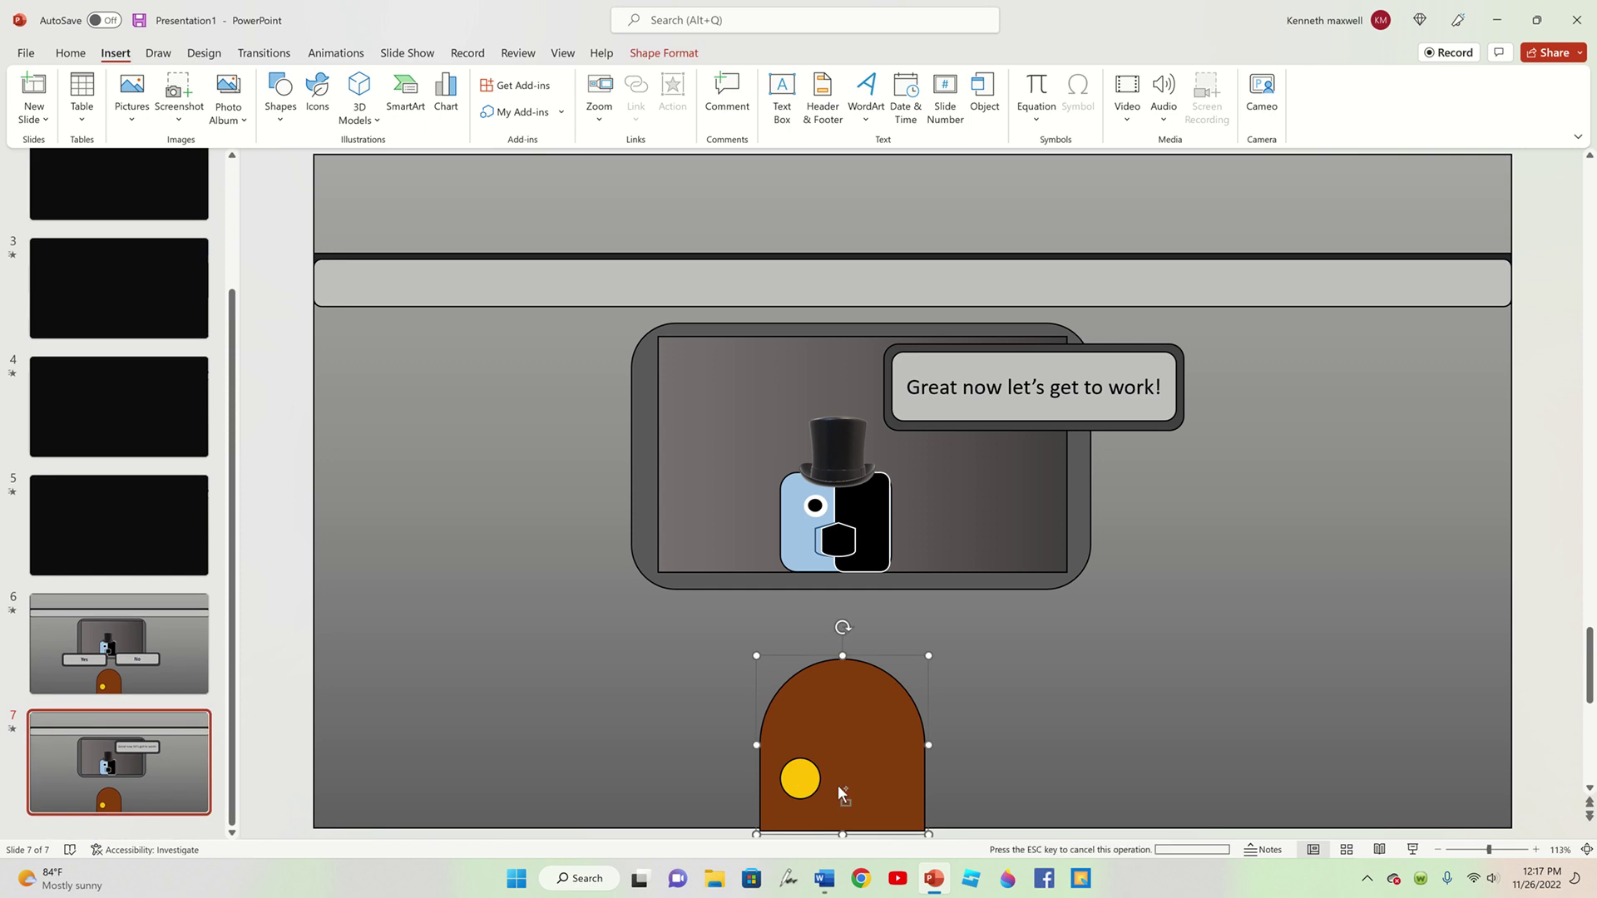
- Duplicate the brown door to its left and delete the copy's yellow knob
{"action": "key", "text": "ctrl+v"}
{"action": "left_click_drag", "start_coordinate": [837, 786], "coordinate": [609, 778]}
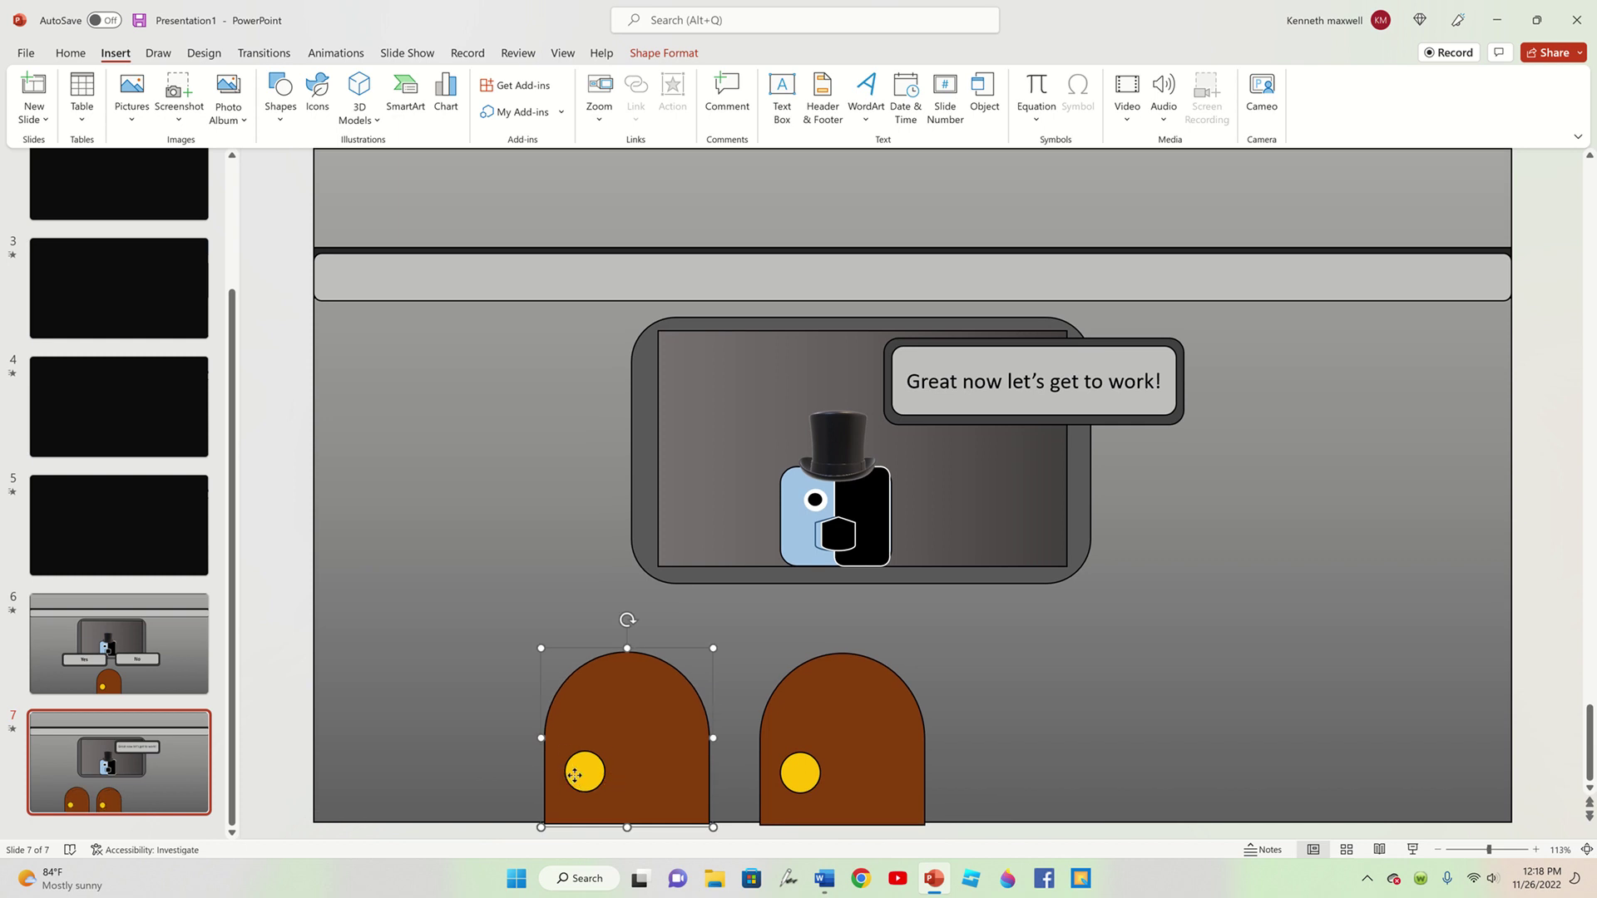
{"action": "left_click", "coordinate": [576, 778]}
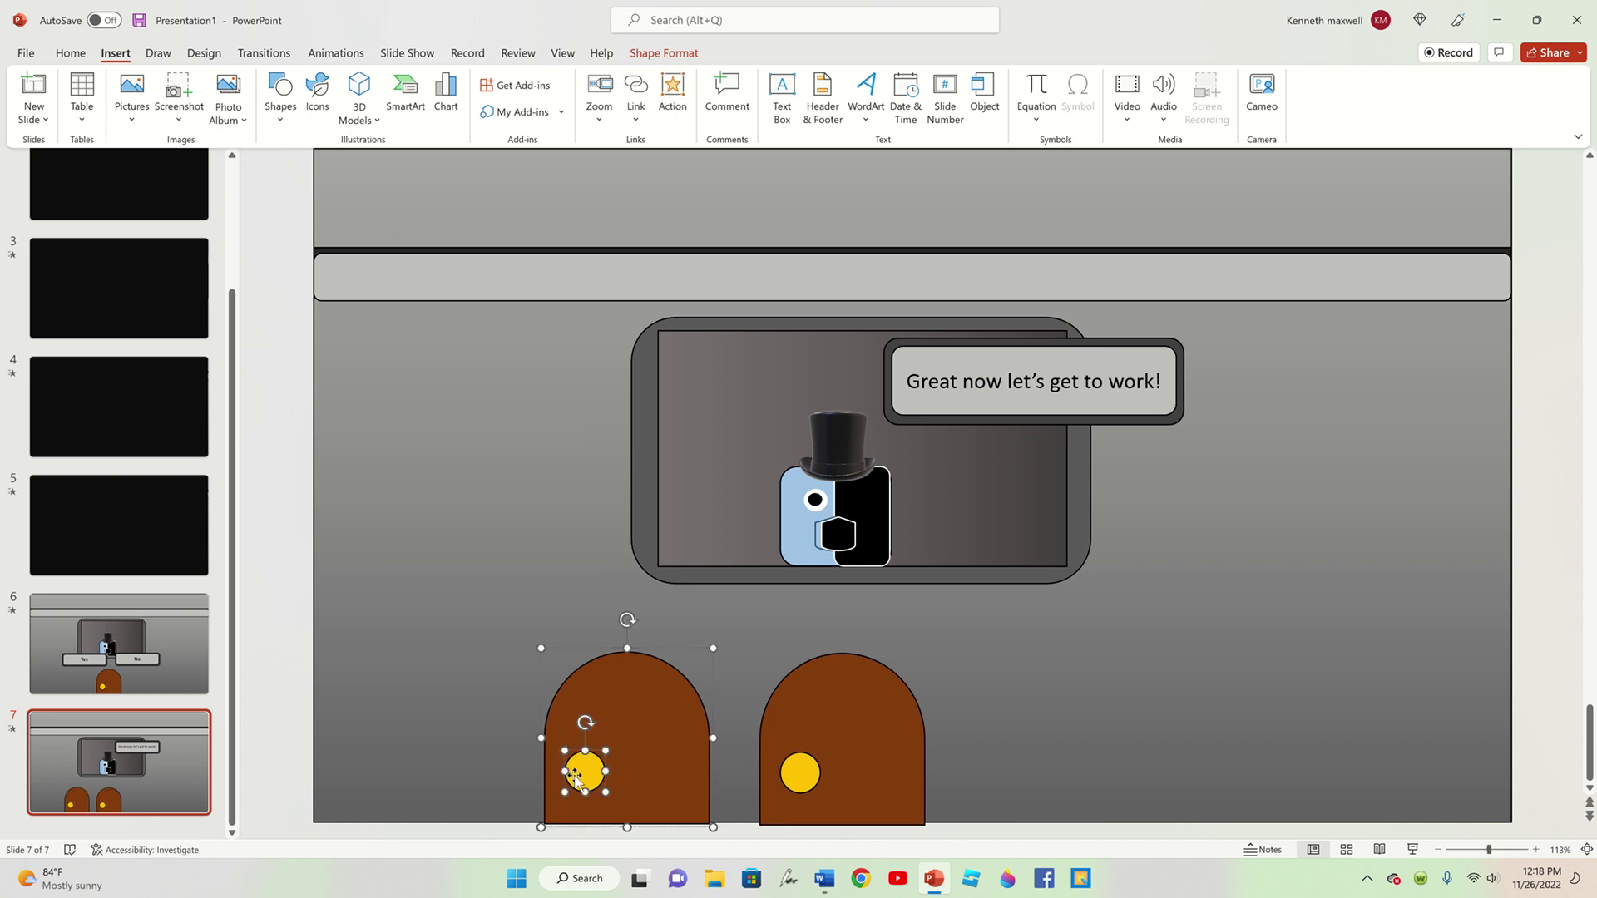
{"action": "key", "text": "Delete"}
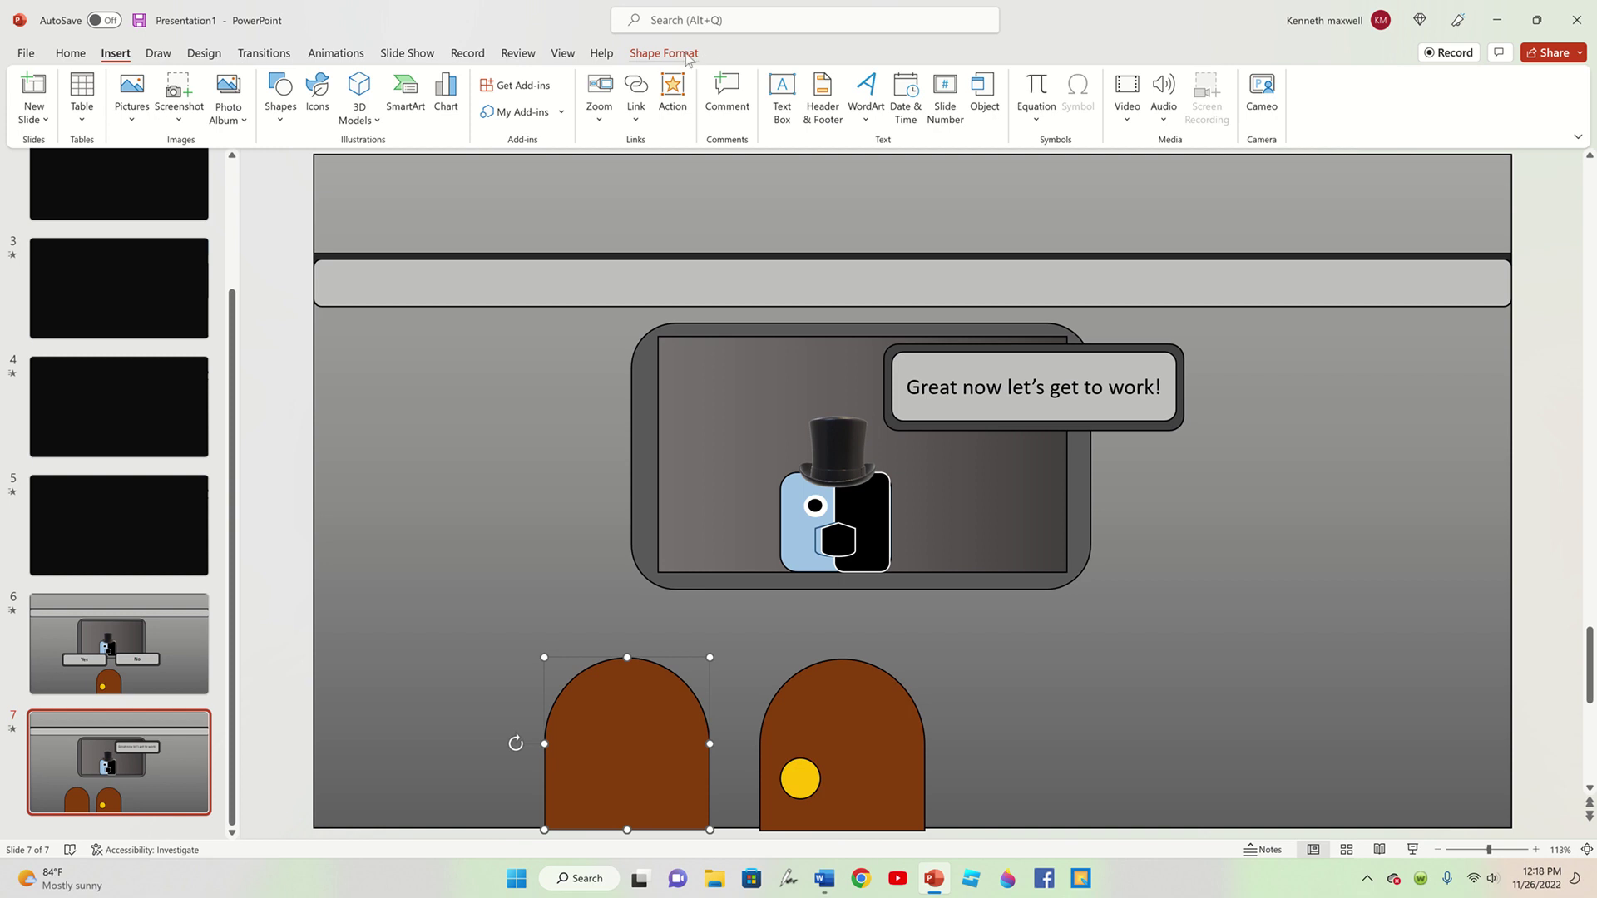
- Fill the copied door dark grey with a dark gradient variation
{"action": "left_click", "coordinate": [687, 53]}
{"action": "left_click", "coordinate": [683, 100]}
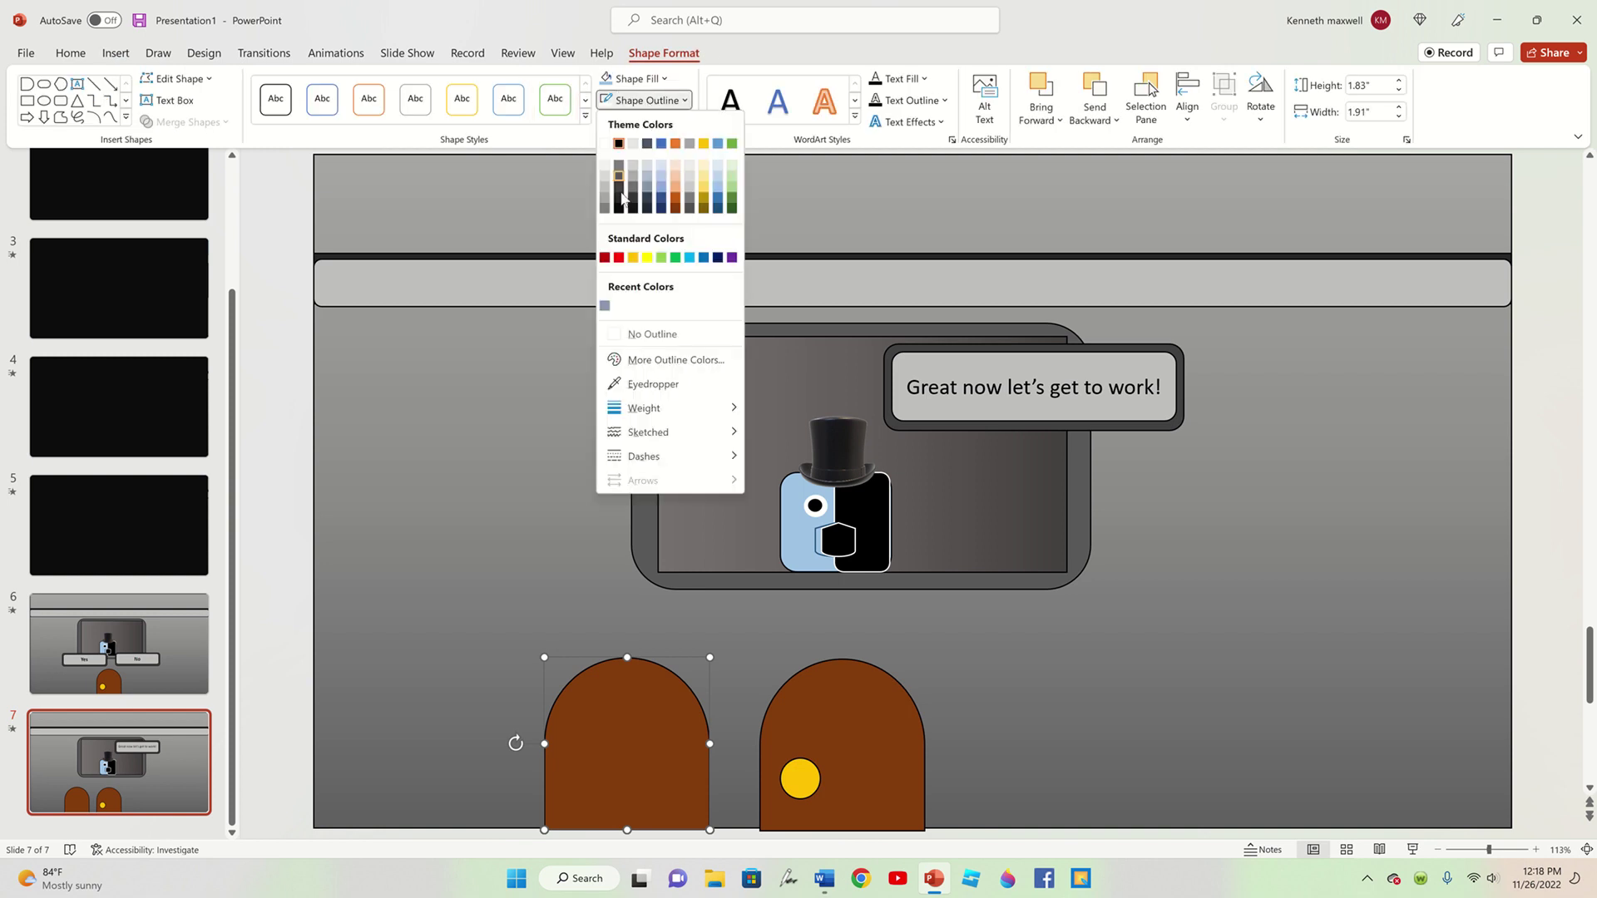
{"action": "left_click", "coordinate": [648, 79]}
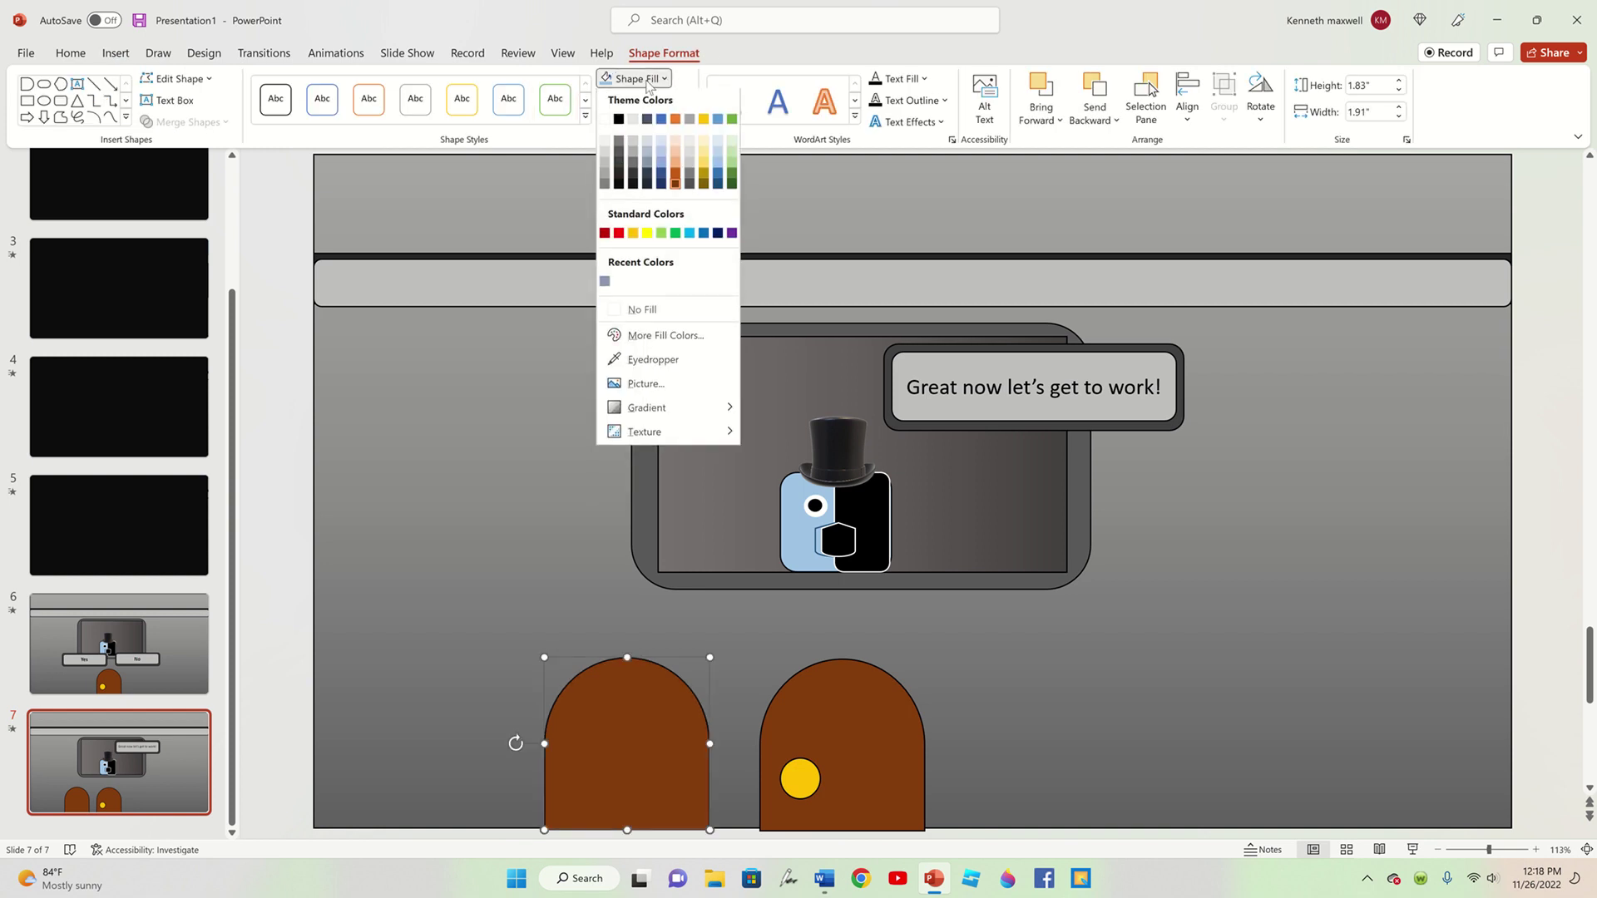
{"action": "left_click", "coordinate": [618, 173]}
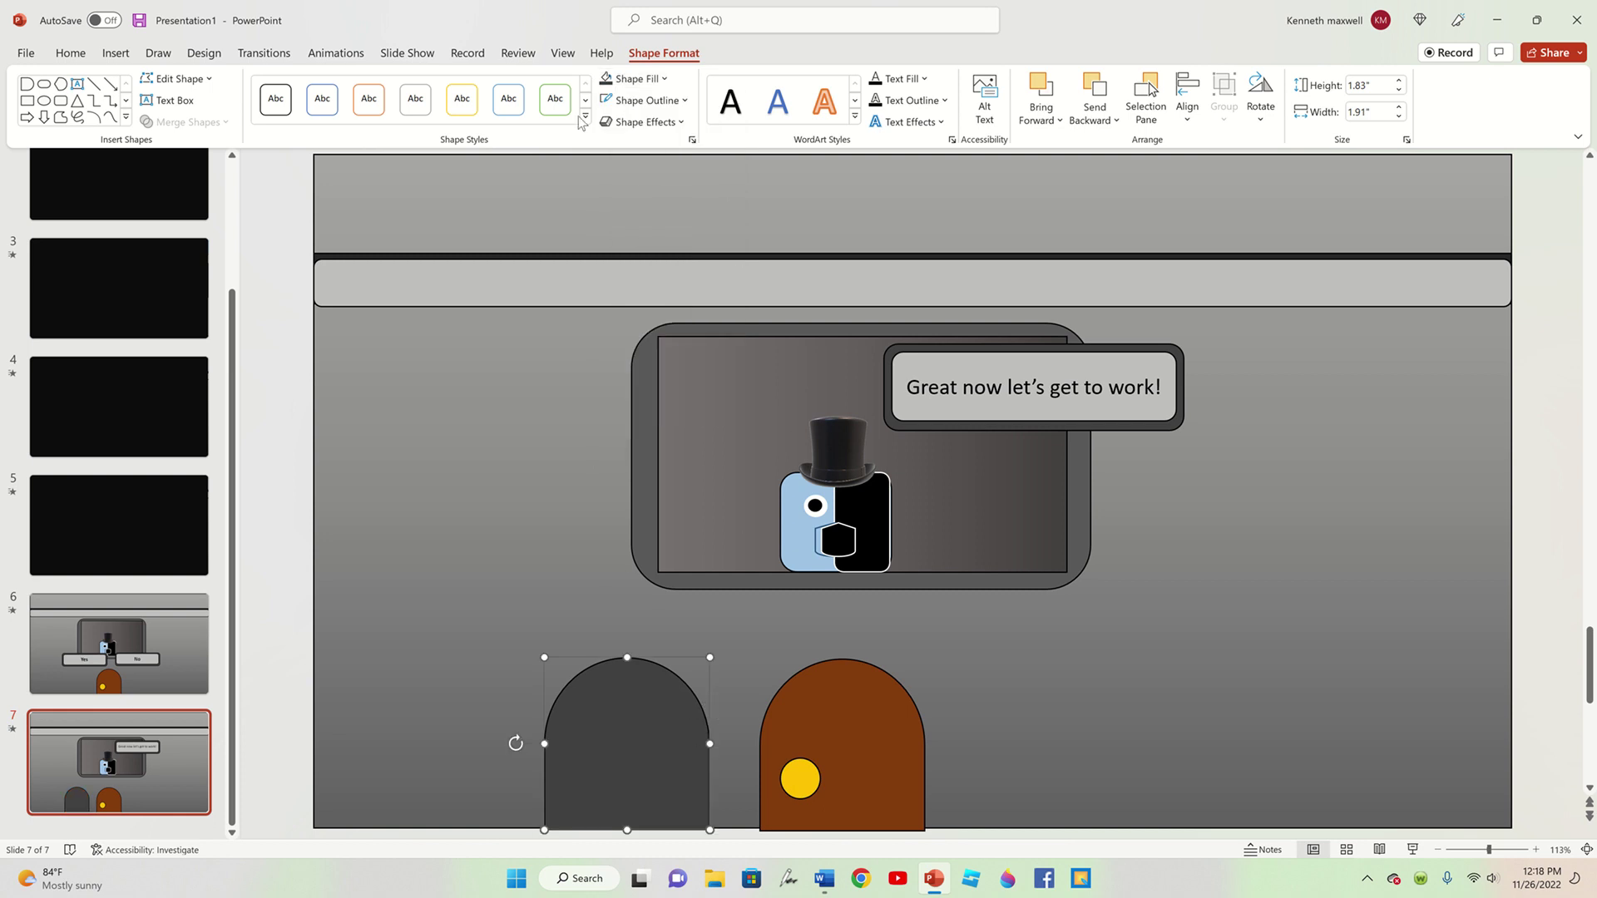
{"action": "left_click", "coordinate": [636, 79]}
{"action": "mouse_move", "coordinate": [646, 411]}
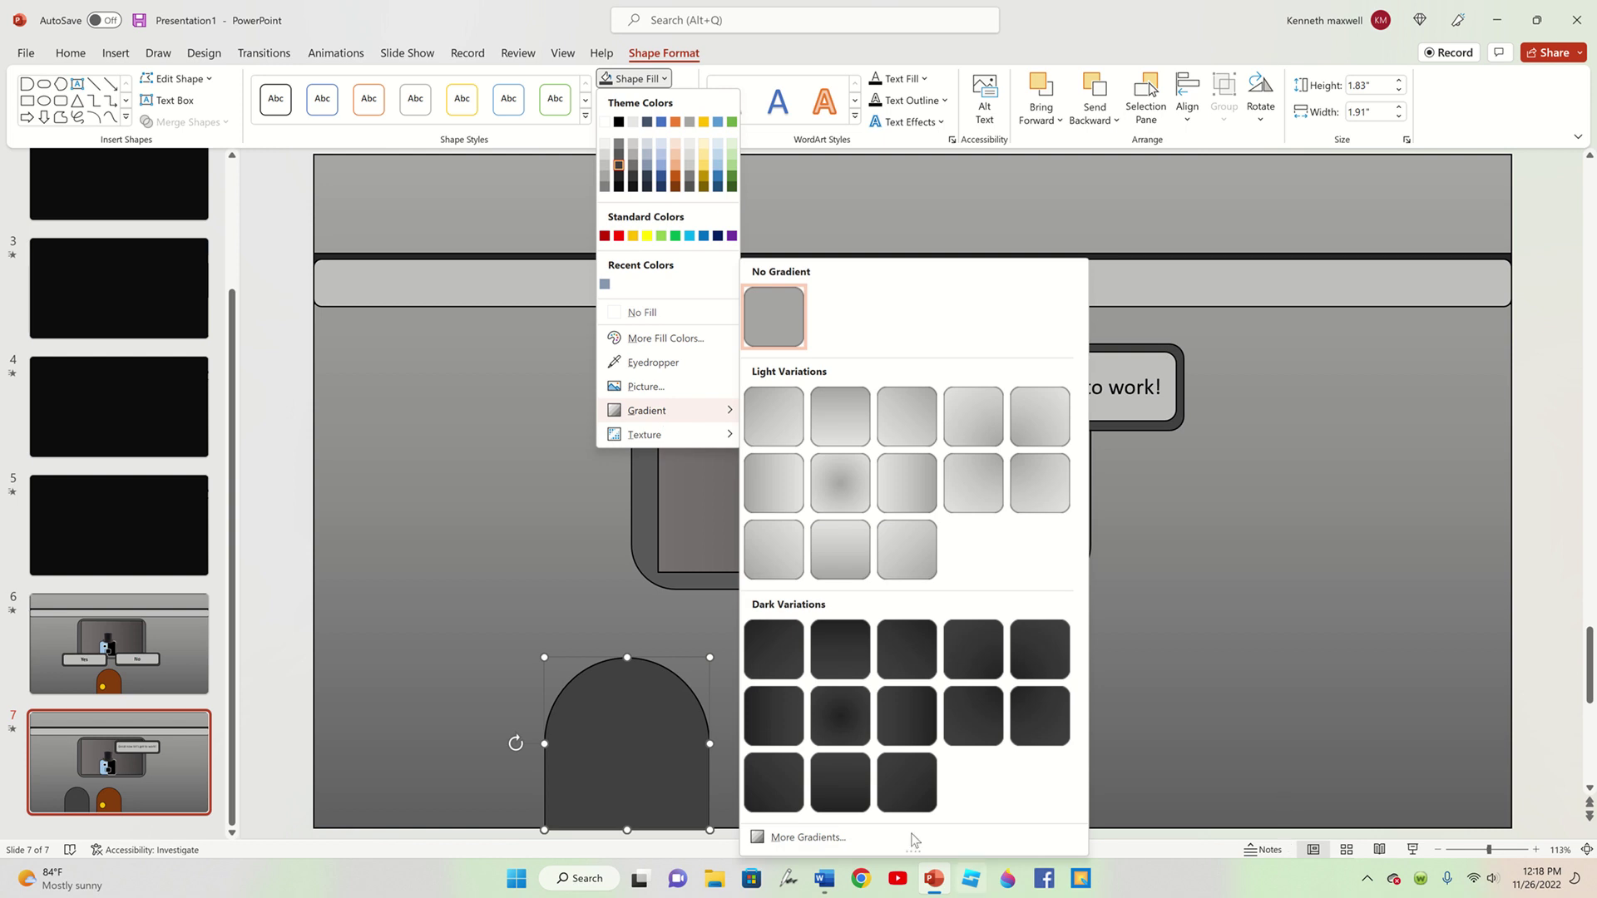
{"action": "left_click", "coordinate": [550, 728]}
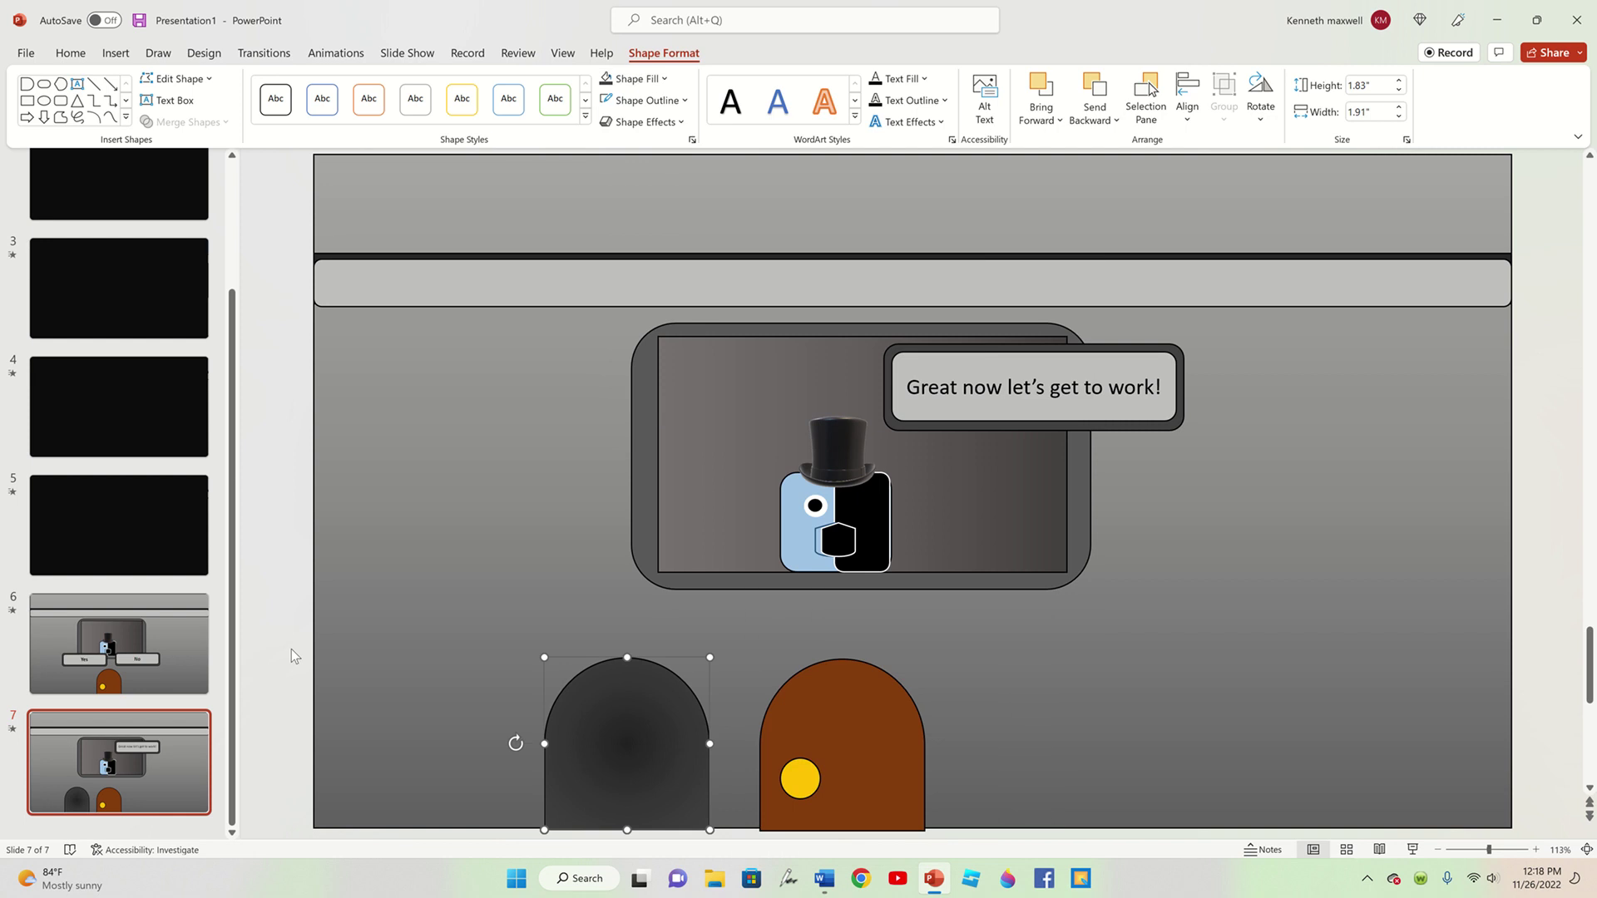
{"action": "left_click", "coordinate": [291, 649]}
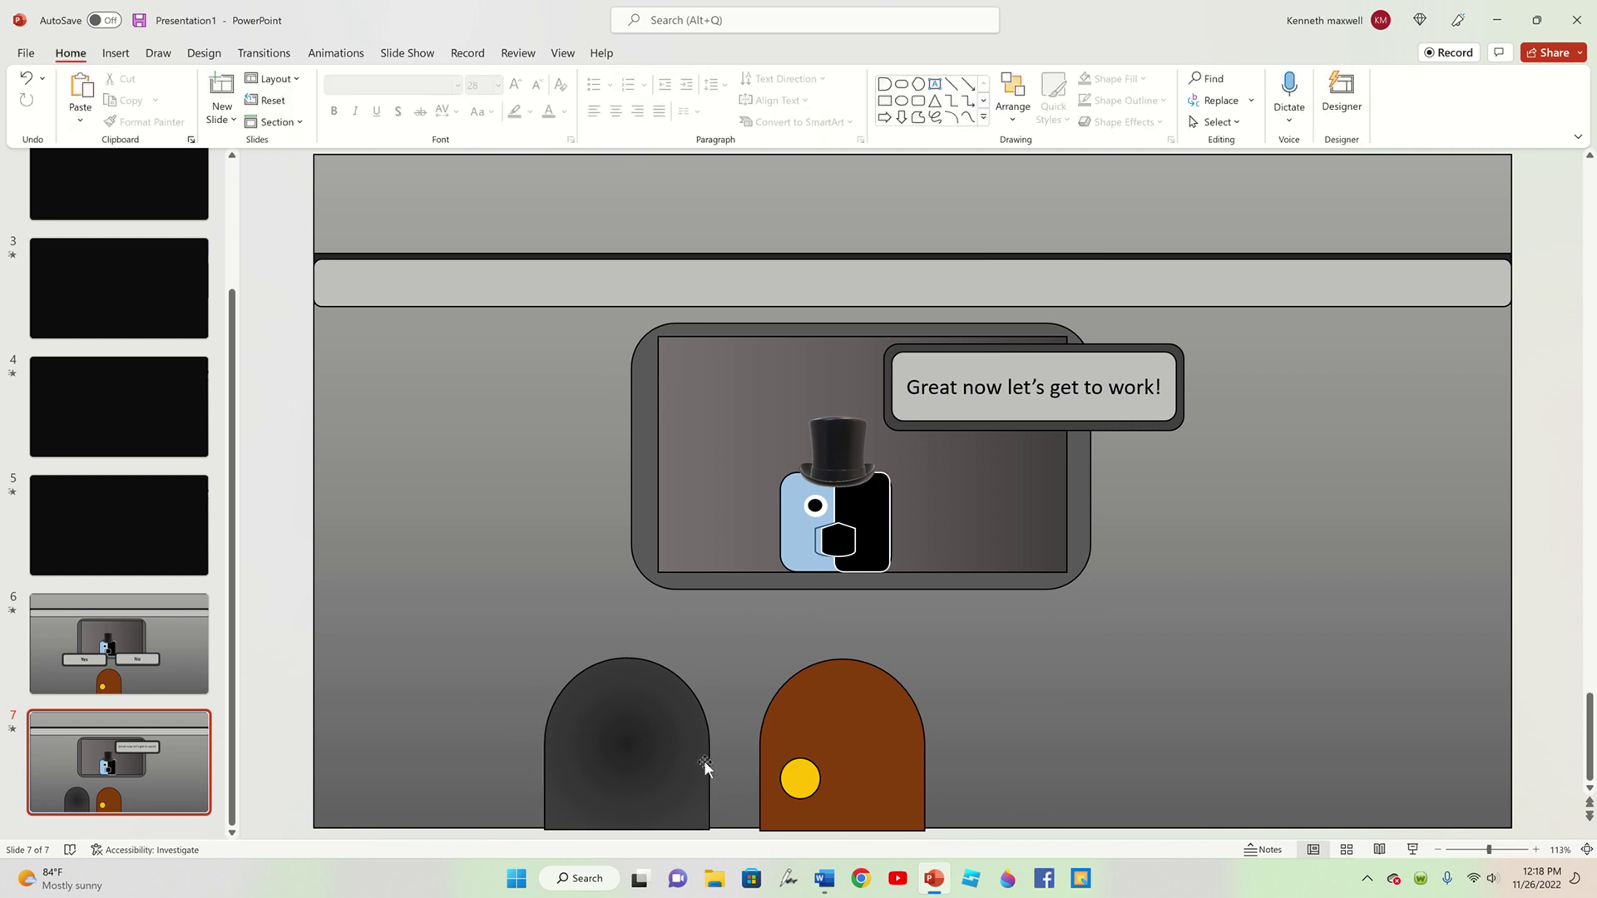
- Paste another brown door beside the grey doorway and give it a flat dark brown fill
{"action": "key", "text": "ctrl+v"}
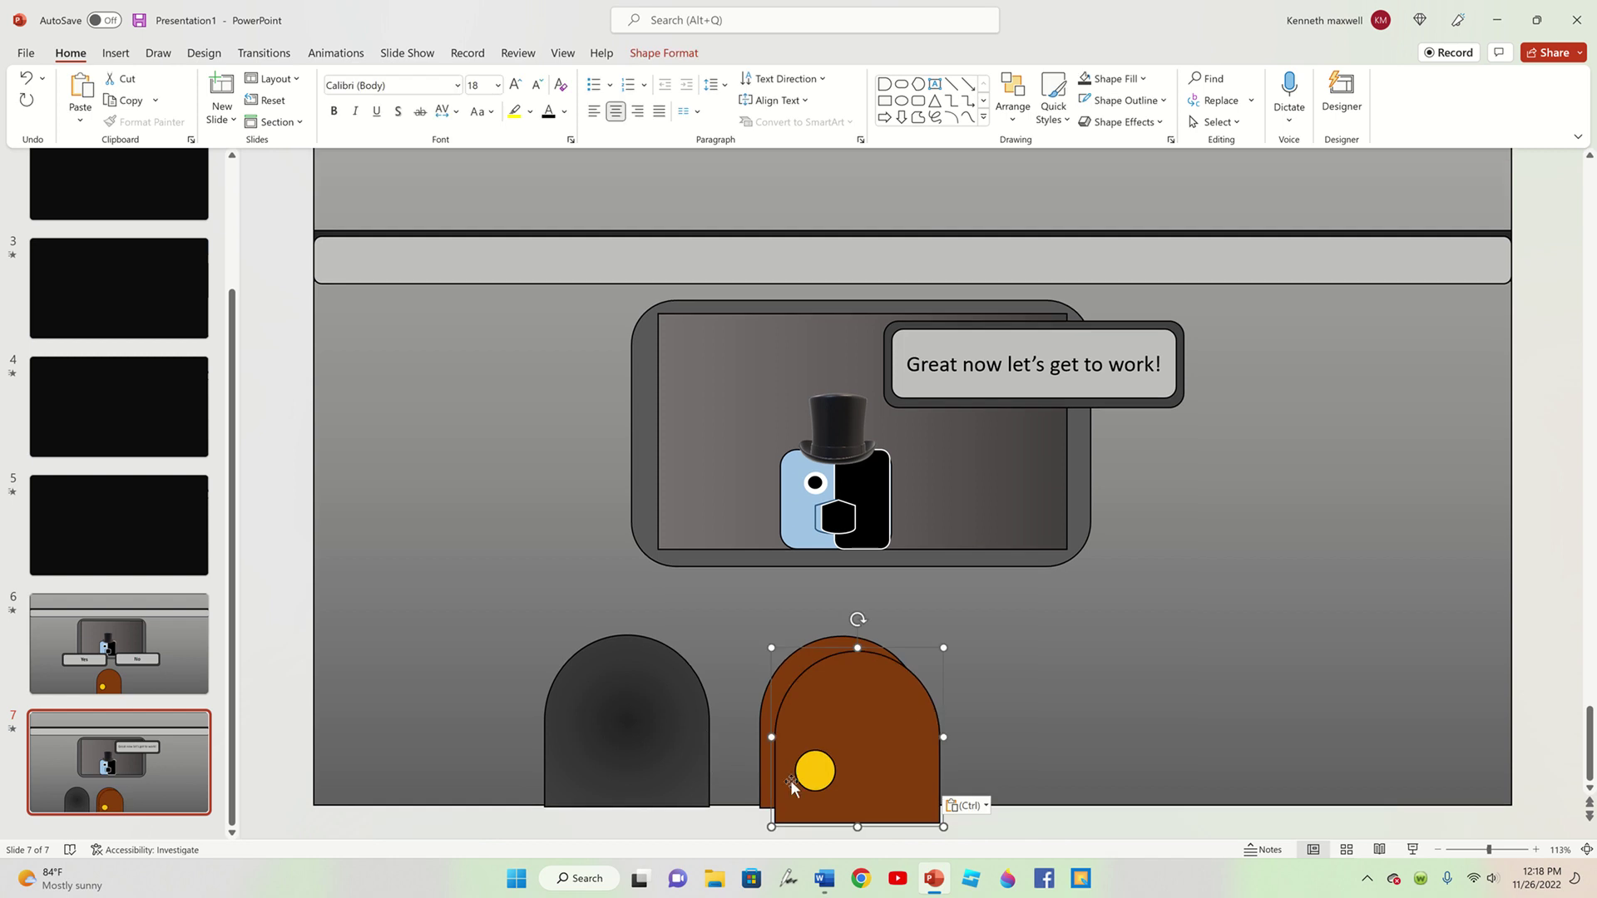
{"action": "left_click_drag", "start_coordinate": [902, 800], "coordinate": [498, 783]}
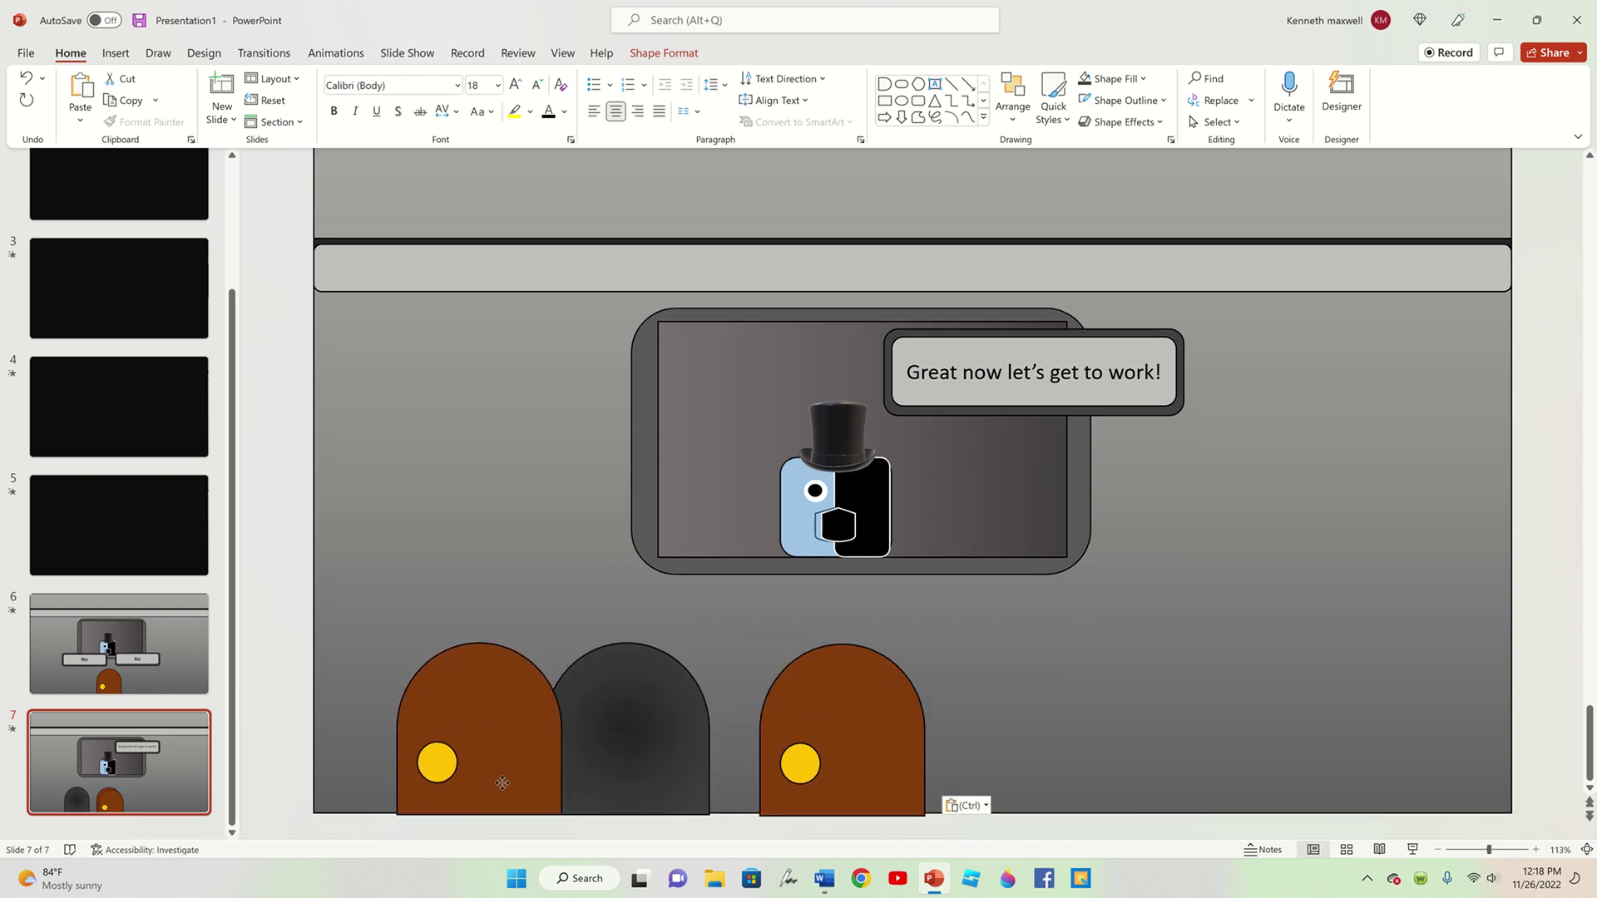
{"action": "left_click_drag", "start_coordinate": [498, 782], "coordinate": [493, 785]}
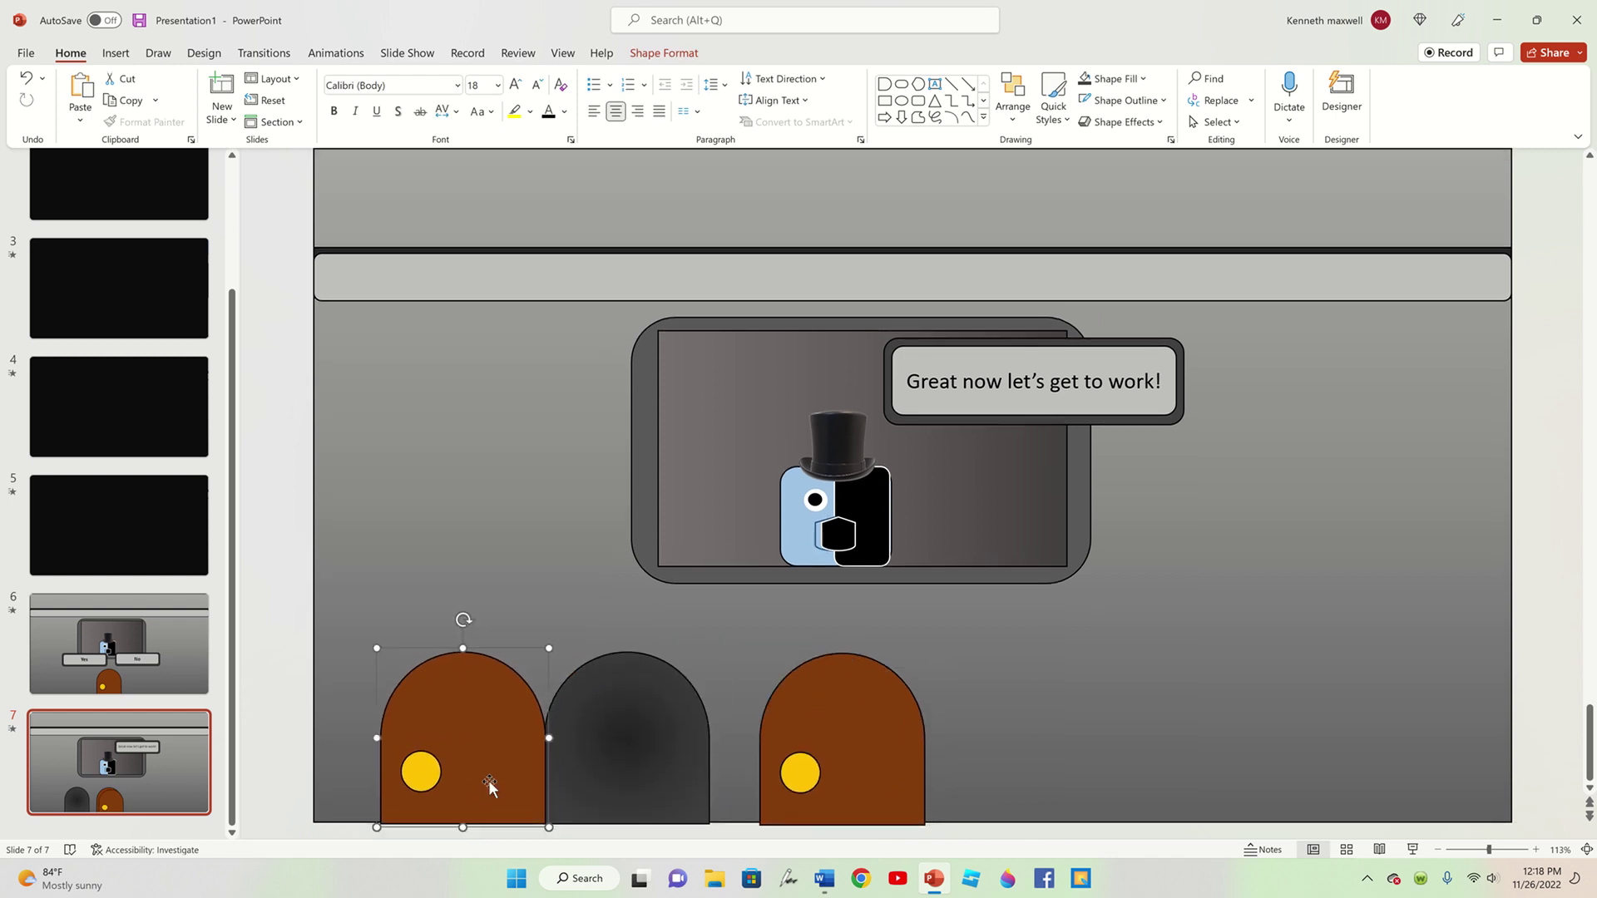
{"action": "left_click", "coordinate": [664, 52]}
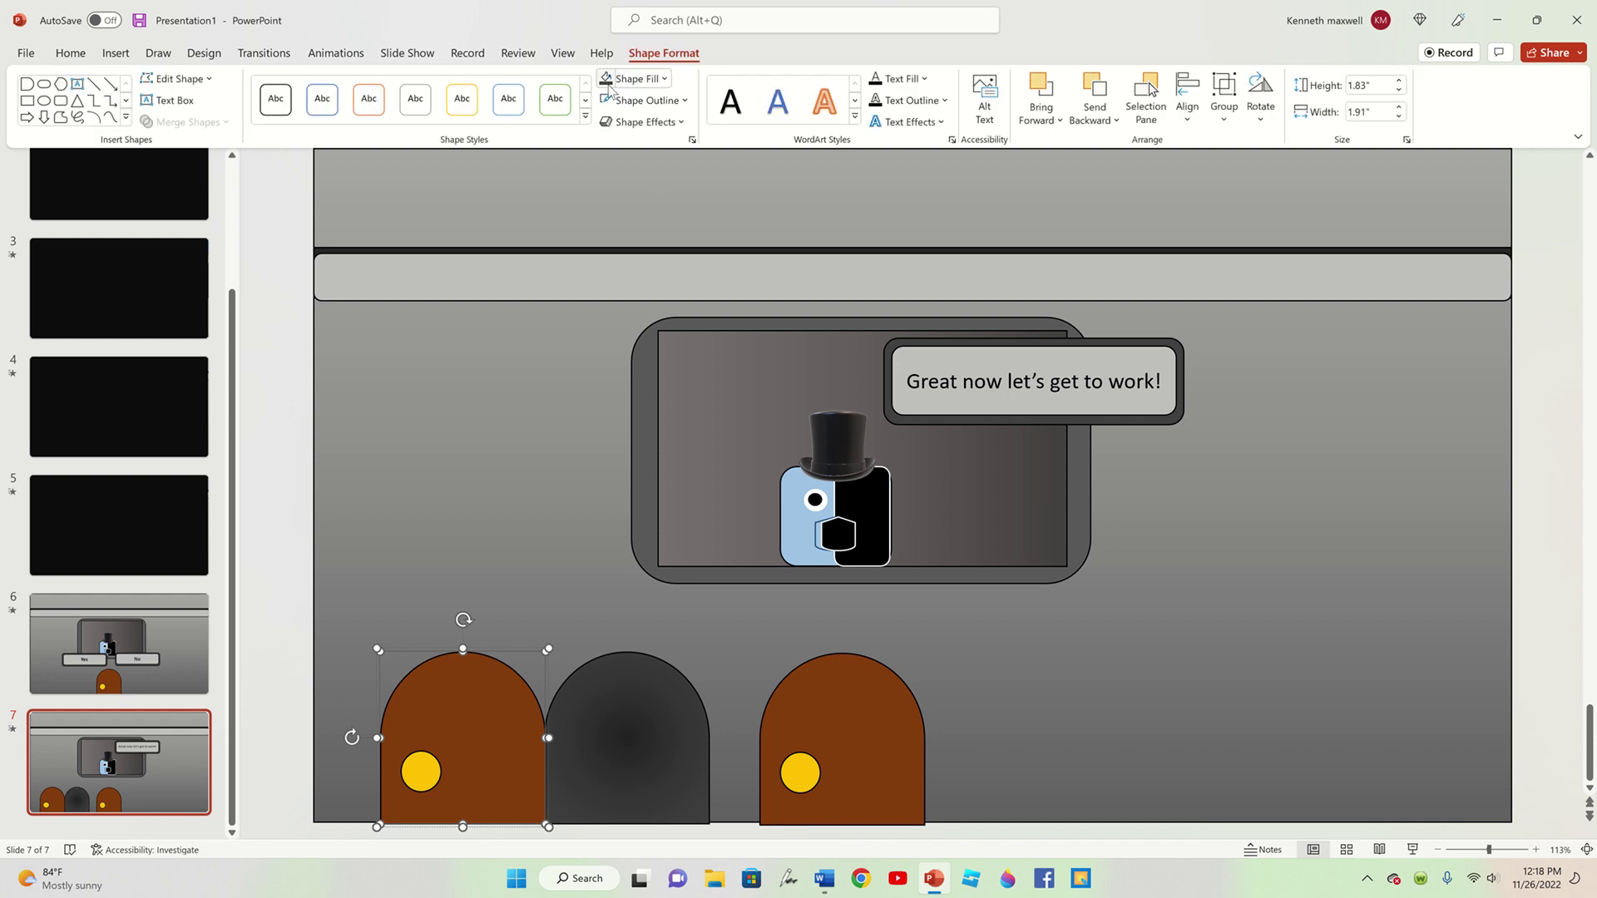
{"action": "left_click", "coordinate": [637, 79]}
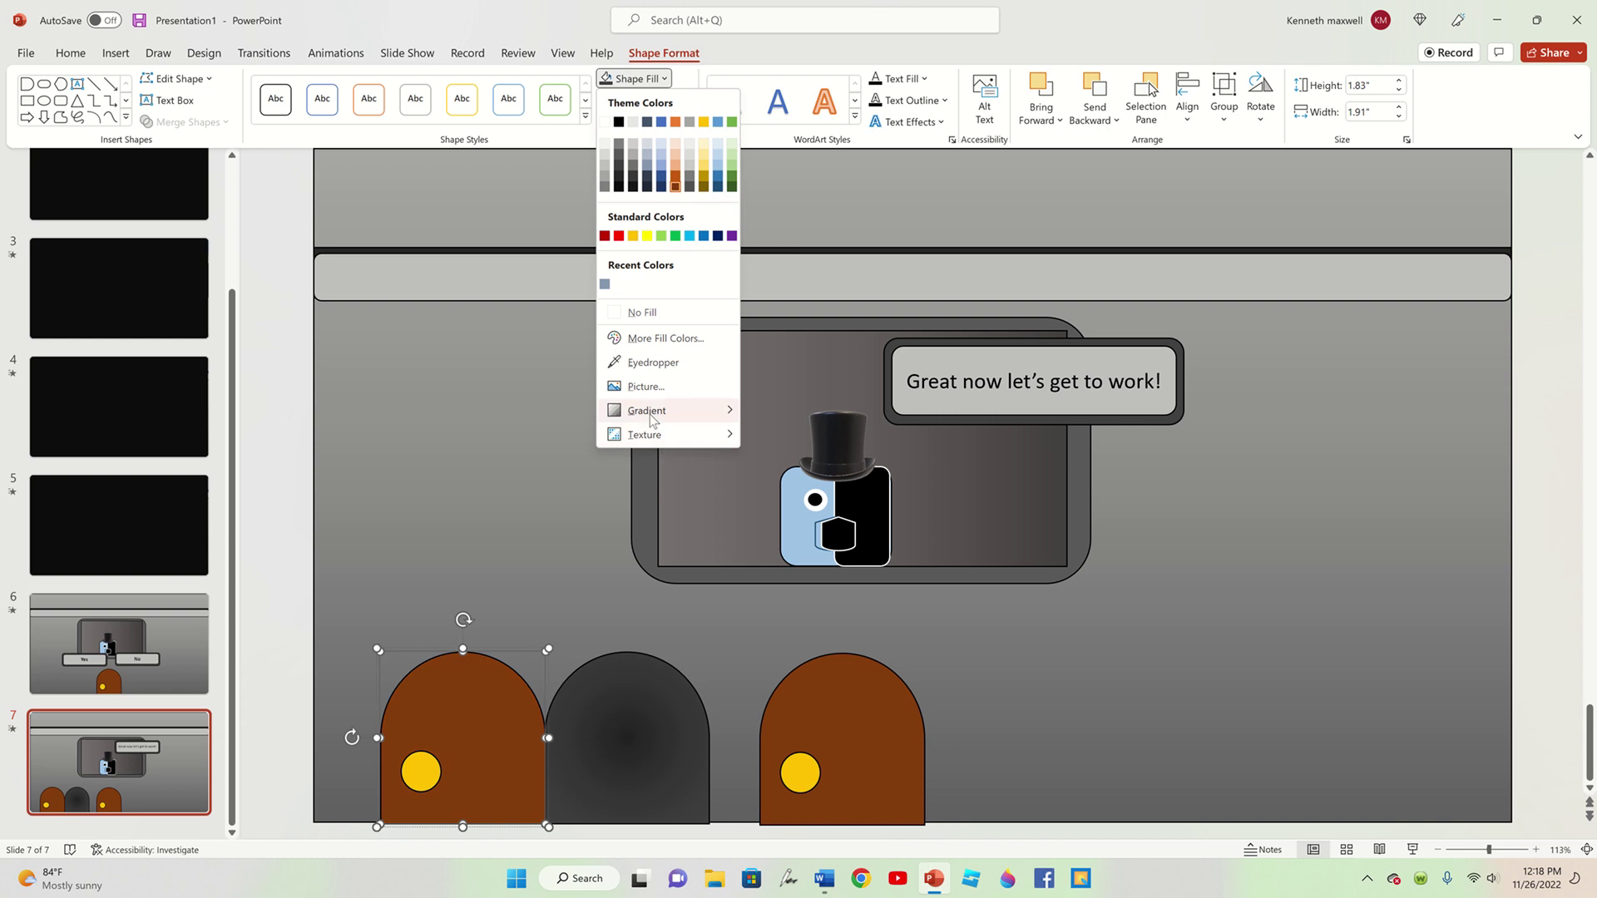
{"action": "left_click", "coordinate": [855, 655]}
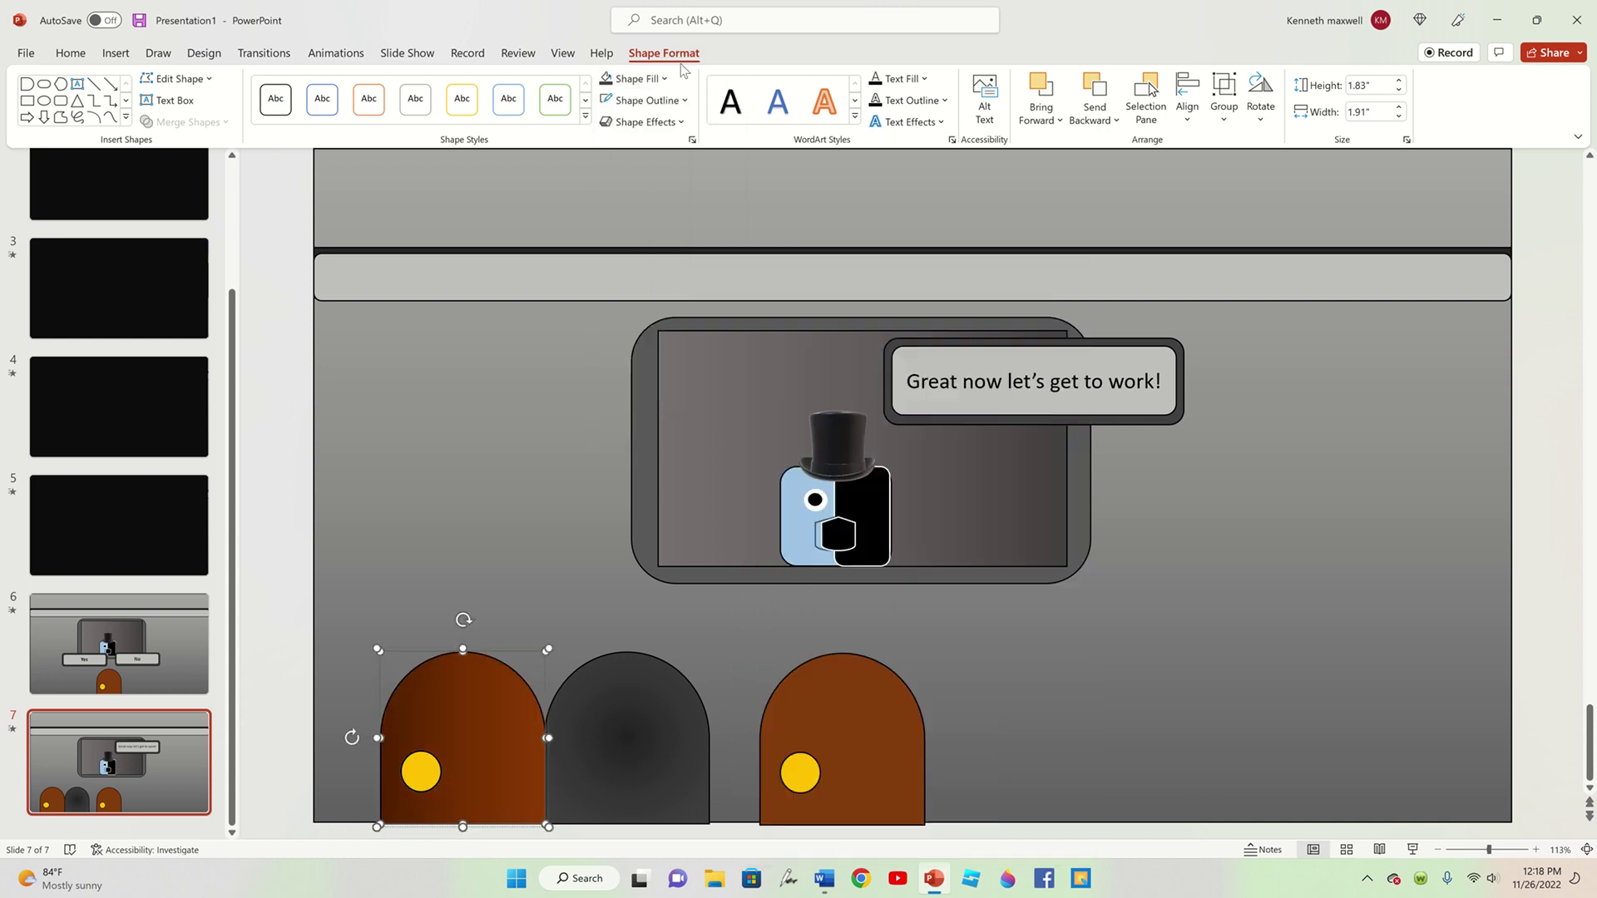
{"action": "left_click", "coordinate": [648, 79]}
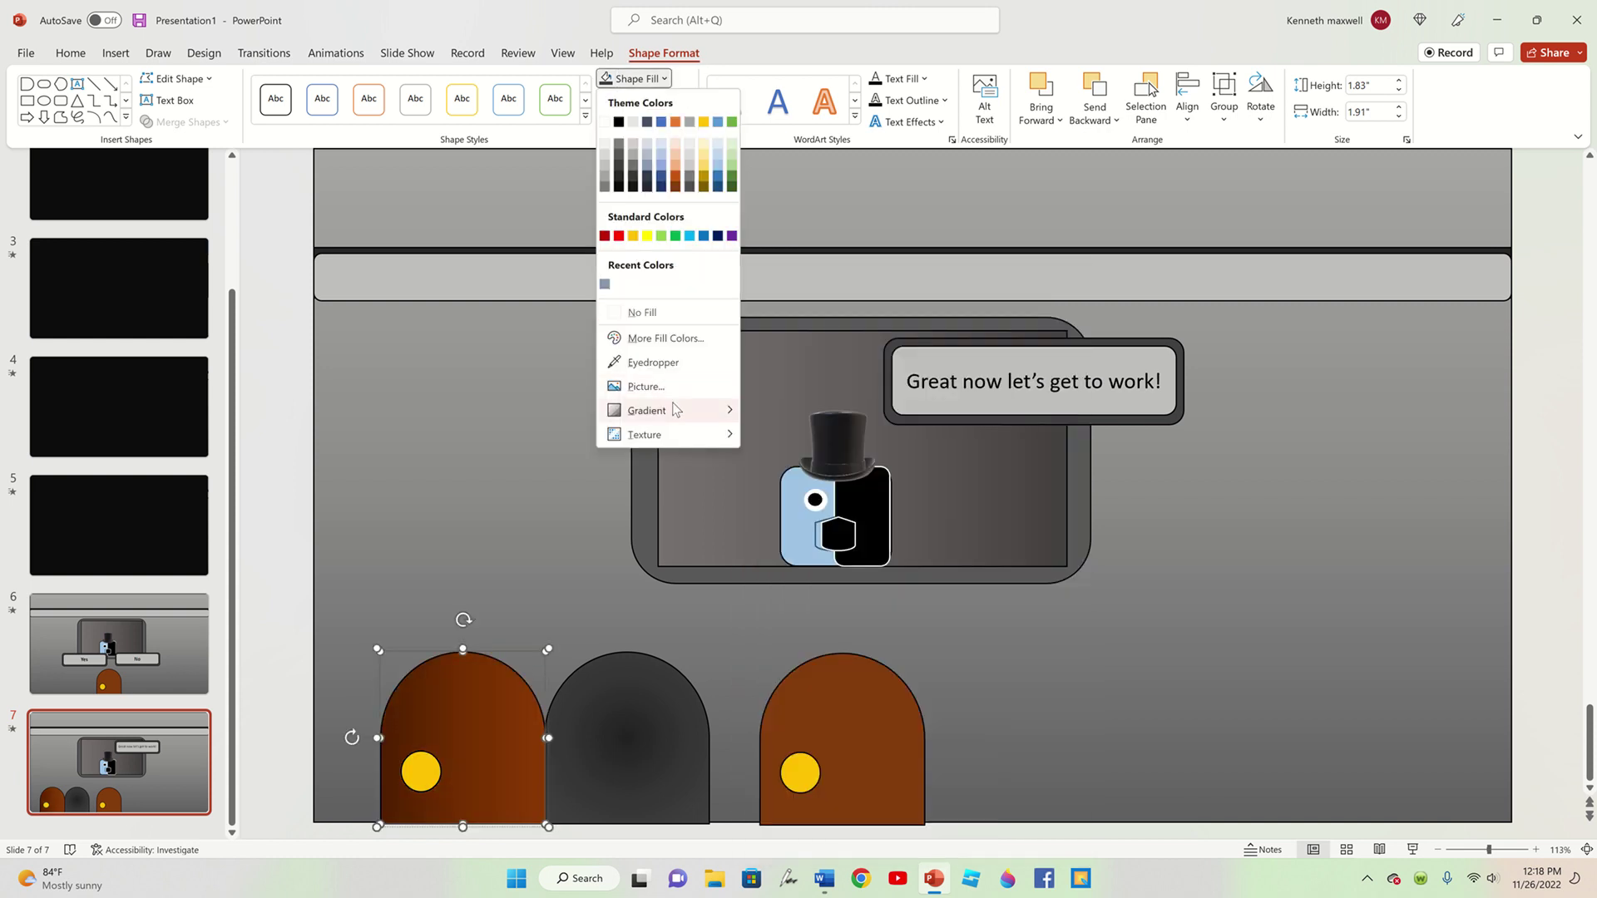
{"action": "mouse_move", "coordinate": [647, 411]}
{"action": "left_click", "coordinate": [774, 456]}
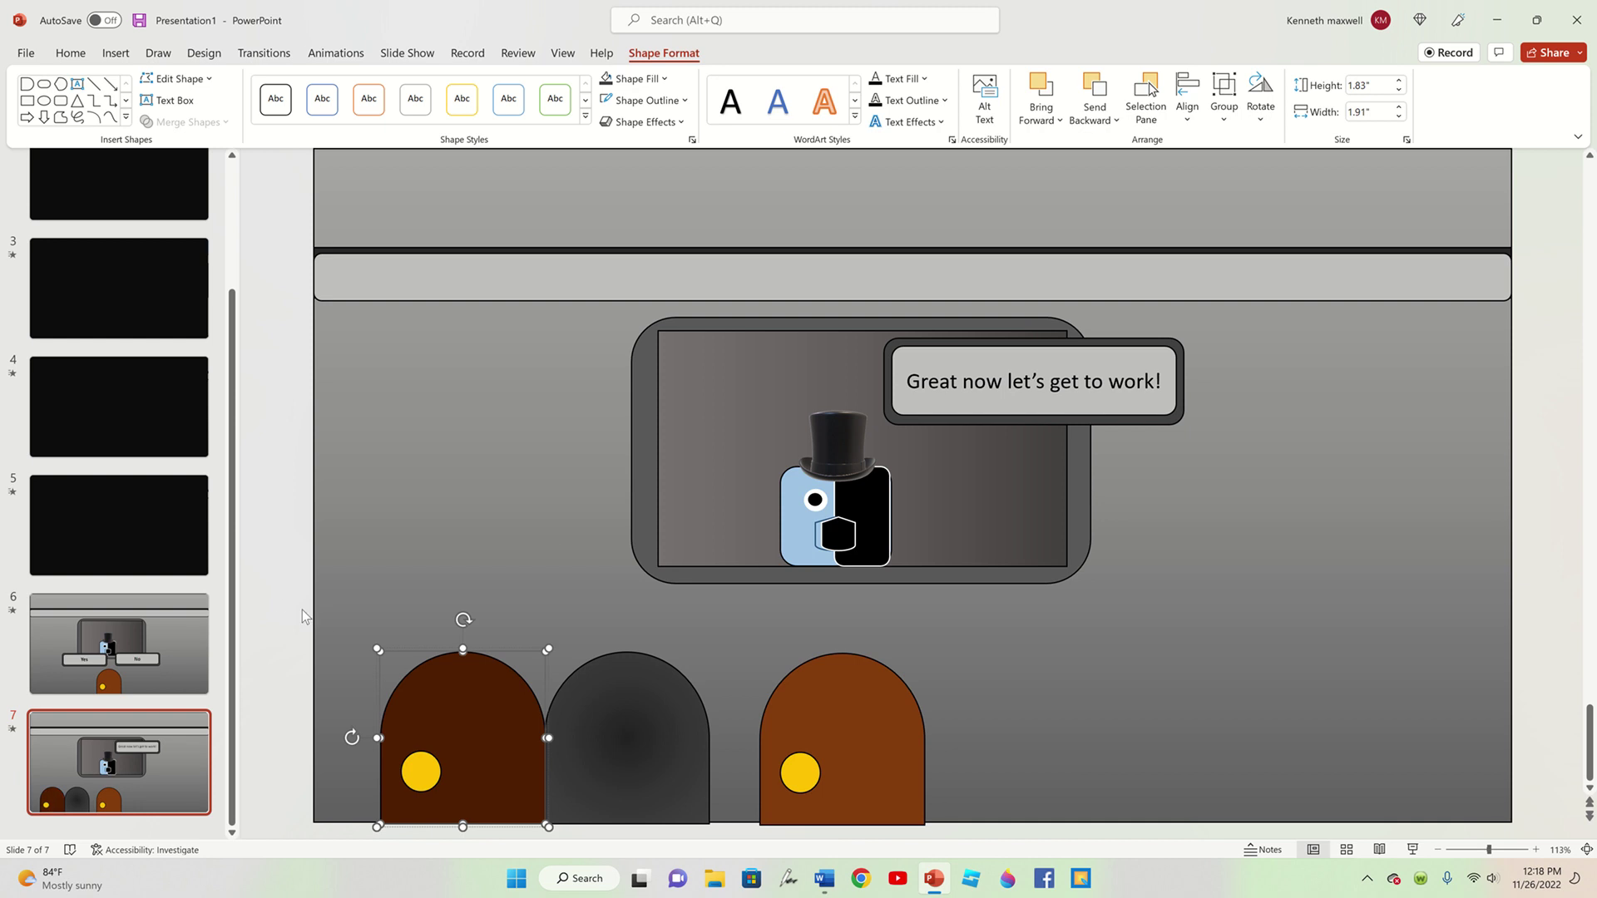
- Group the brown and grey doors and move the pair over the original door at centre
{"action": "left_click_drag", "start_coordinate": [266, 592], "coordinate": [734, 840]}
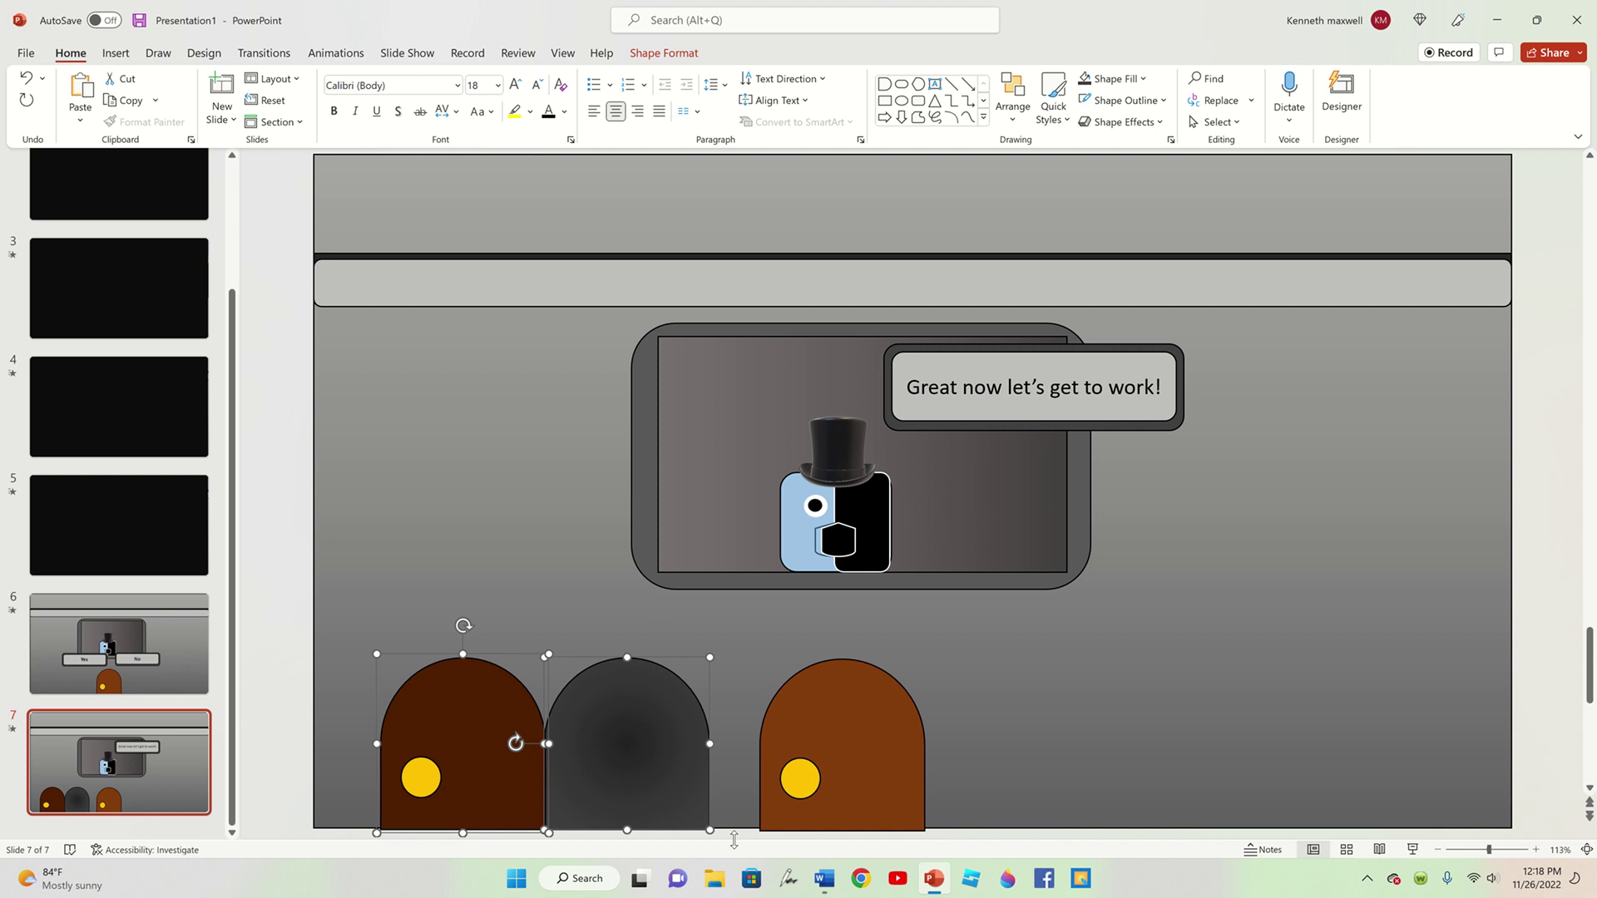
{"action": "key", "text": "ctrl+g"}
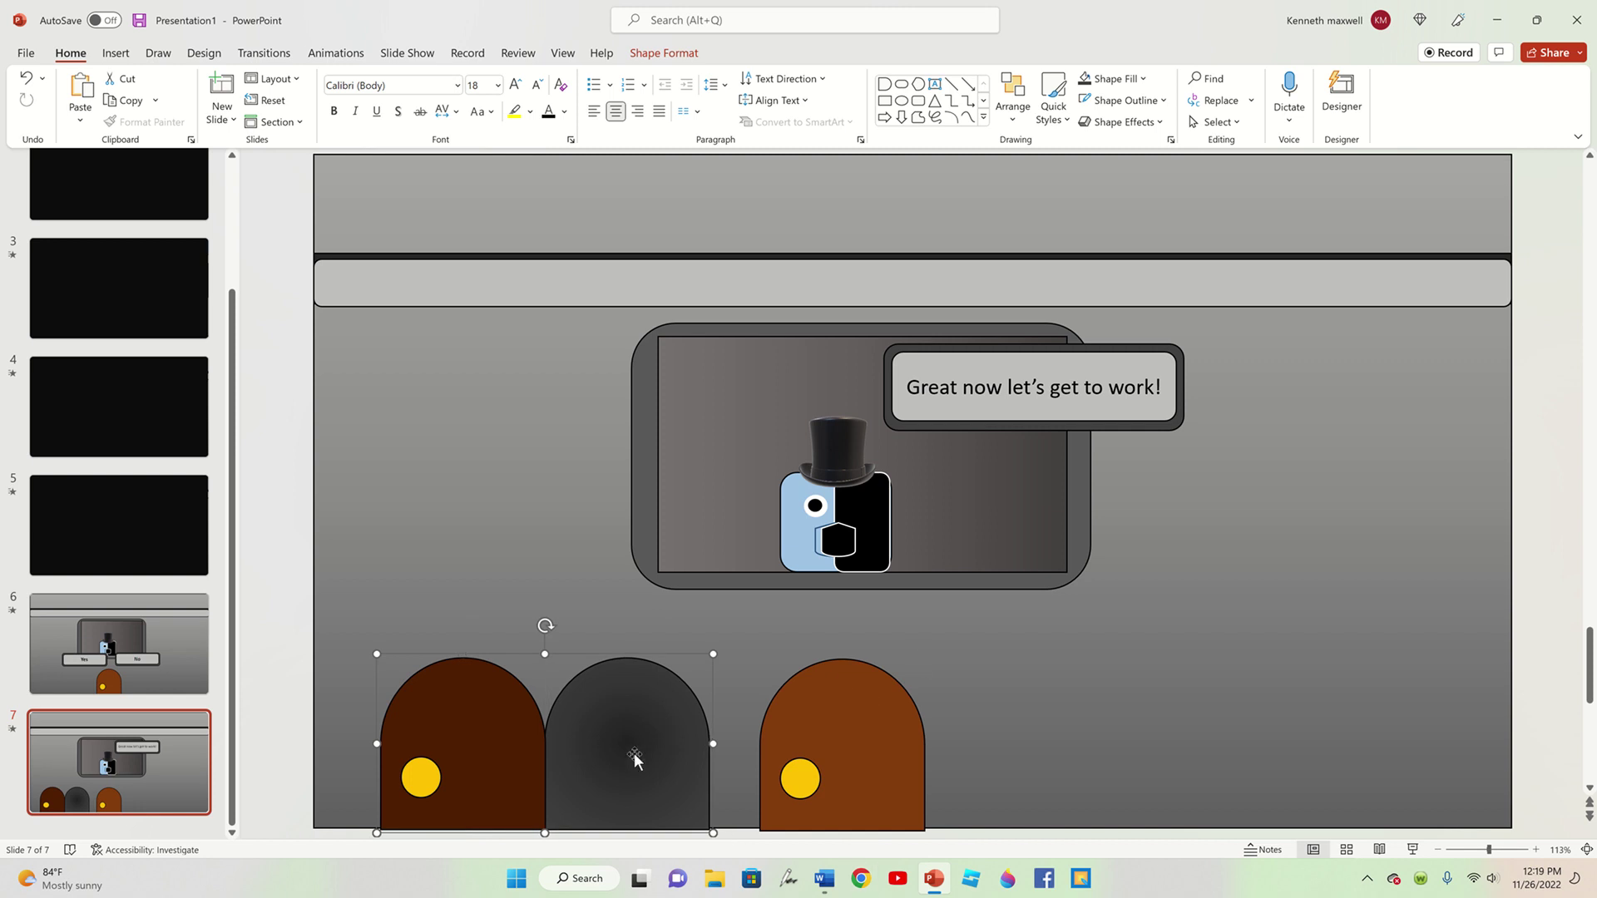
{"action": "mouse_move", "coordinate": [634, 759]}
{"action": "left_mouse_down"}
{"action": "mouse_move", "coordinate": [747, 733]}
{"action": "mouse_move", "coordinate": [612, 731]}
{"action": "mouse_move", "coordinate": [854, 755]}
{"action": "left_mouse_up"}
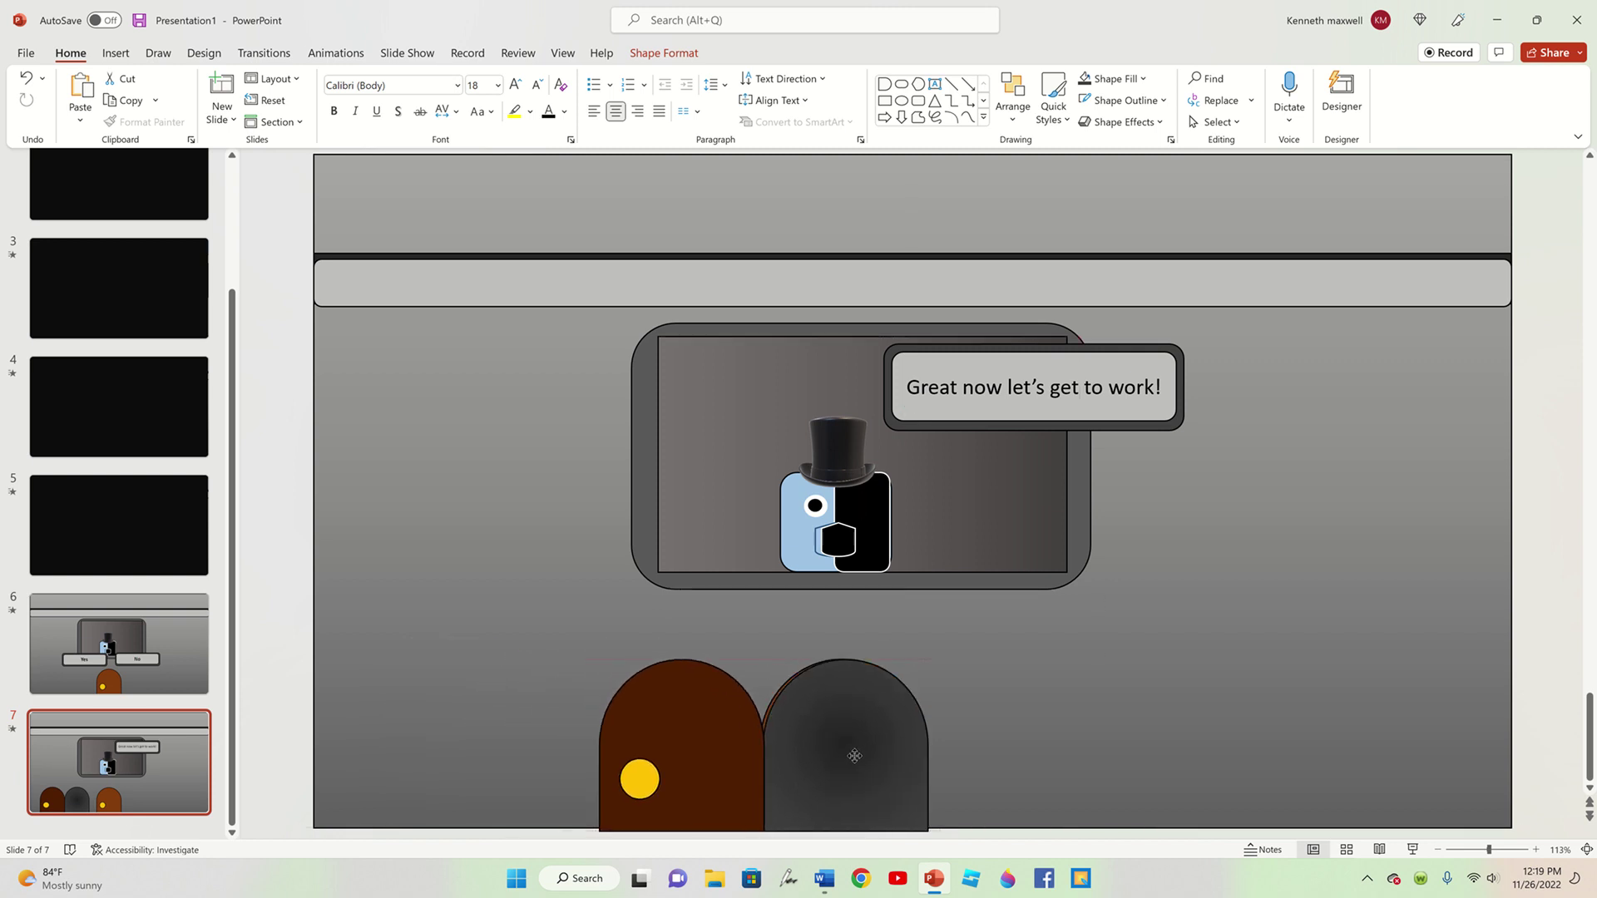
{"action": "left_click_drag", "start_coordinate": [855, 755], "coordinate": [851, 753]}
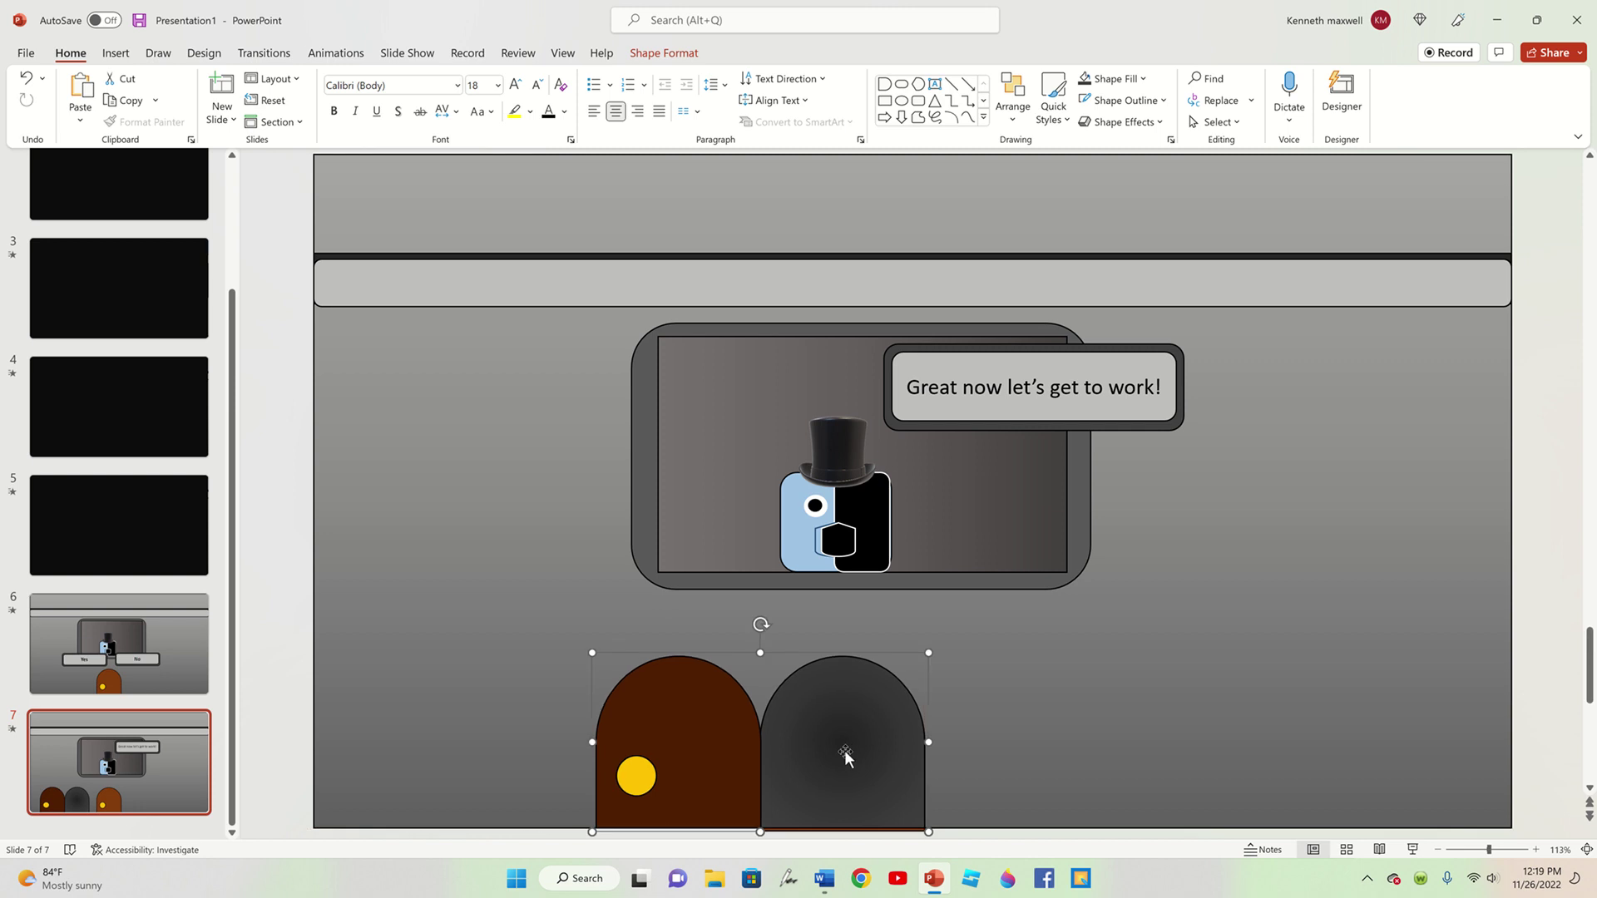
- Copy the big black rectangle from slide 5 and paste it onto slide 7
{"action": "left_click", "coordinate": [336, 52]}
{"action": "left_click", "coordinate": [173, 99]}
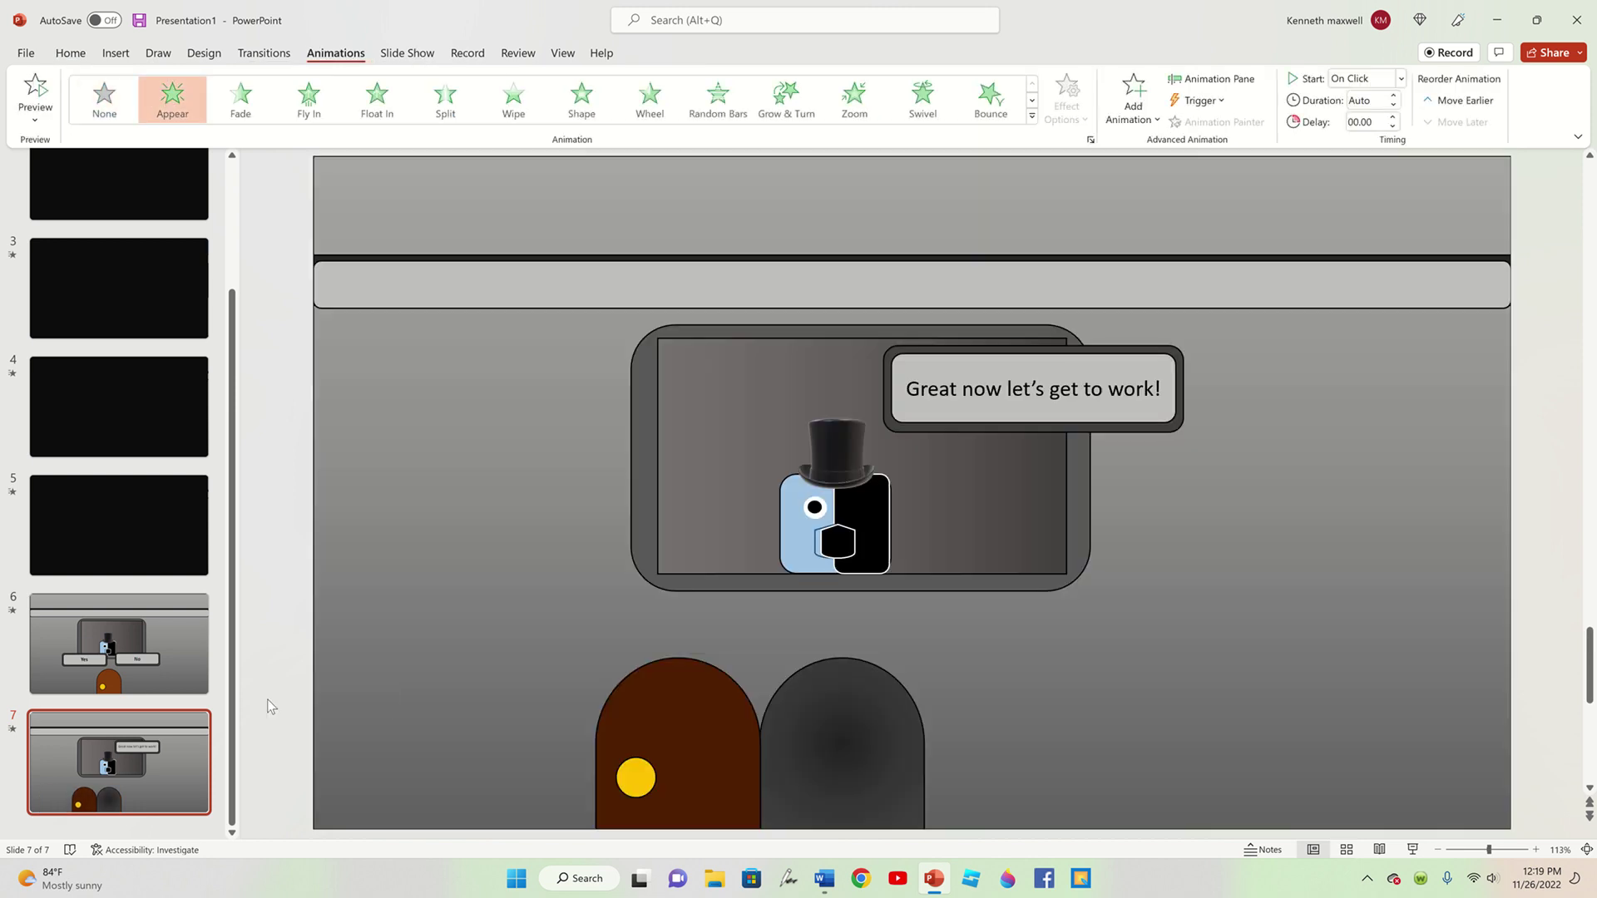
{"action": "left_click", "coordinate": [114, 555]}
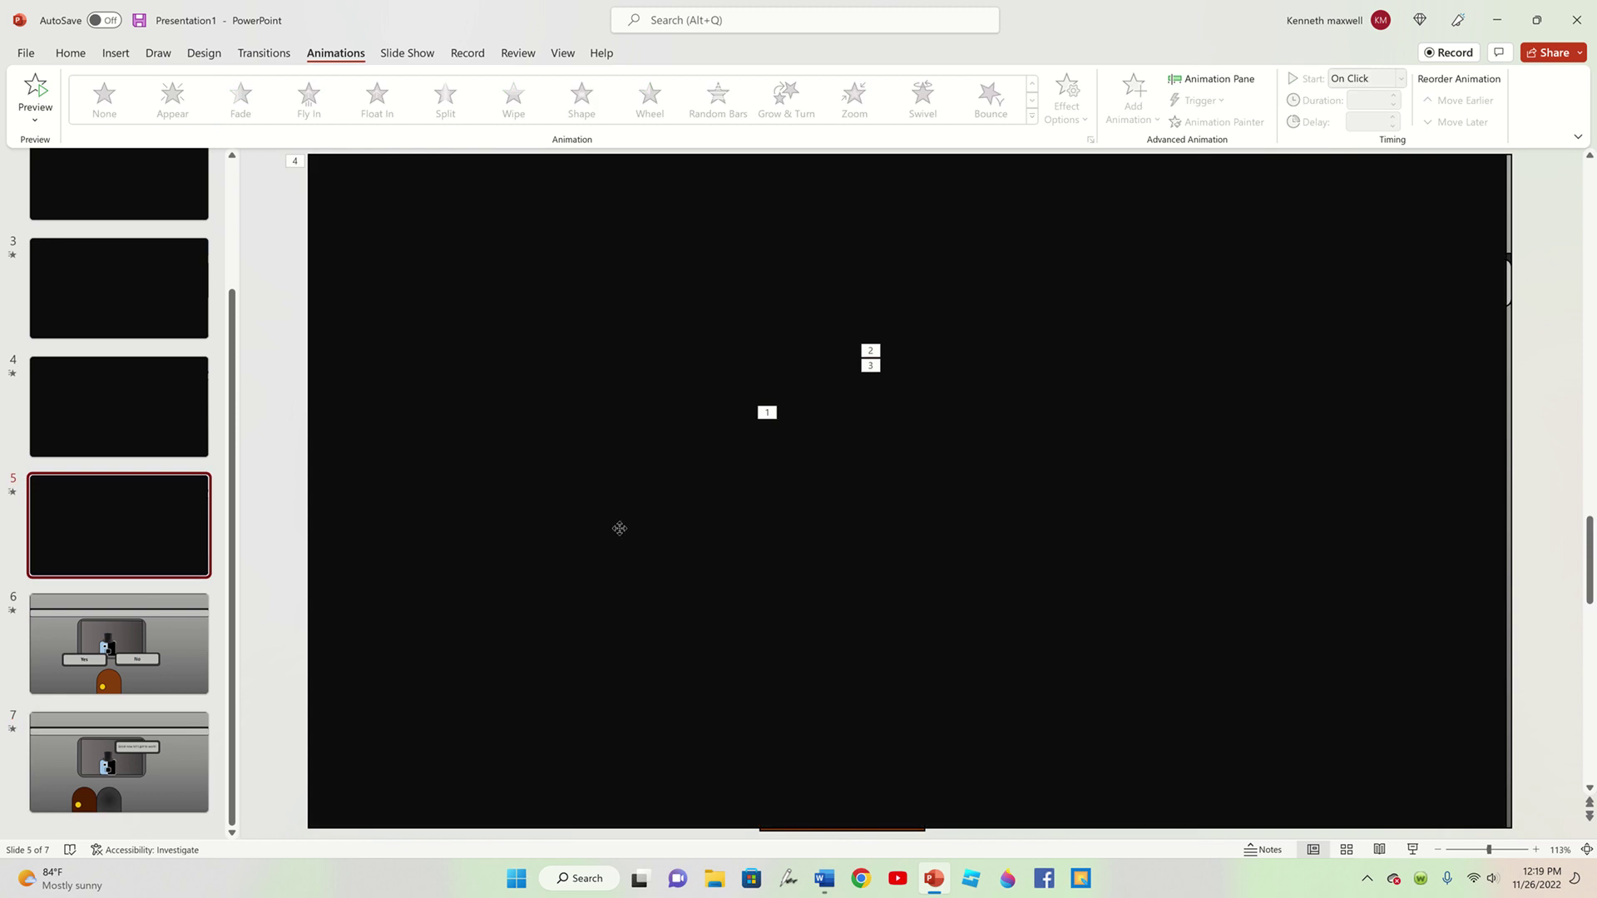
{"action": "left_click", "coordinate": [677, 335]}
{"action": "right_click", "coordinate": [649, 401]}
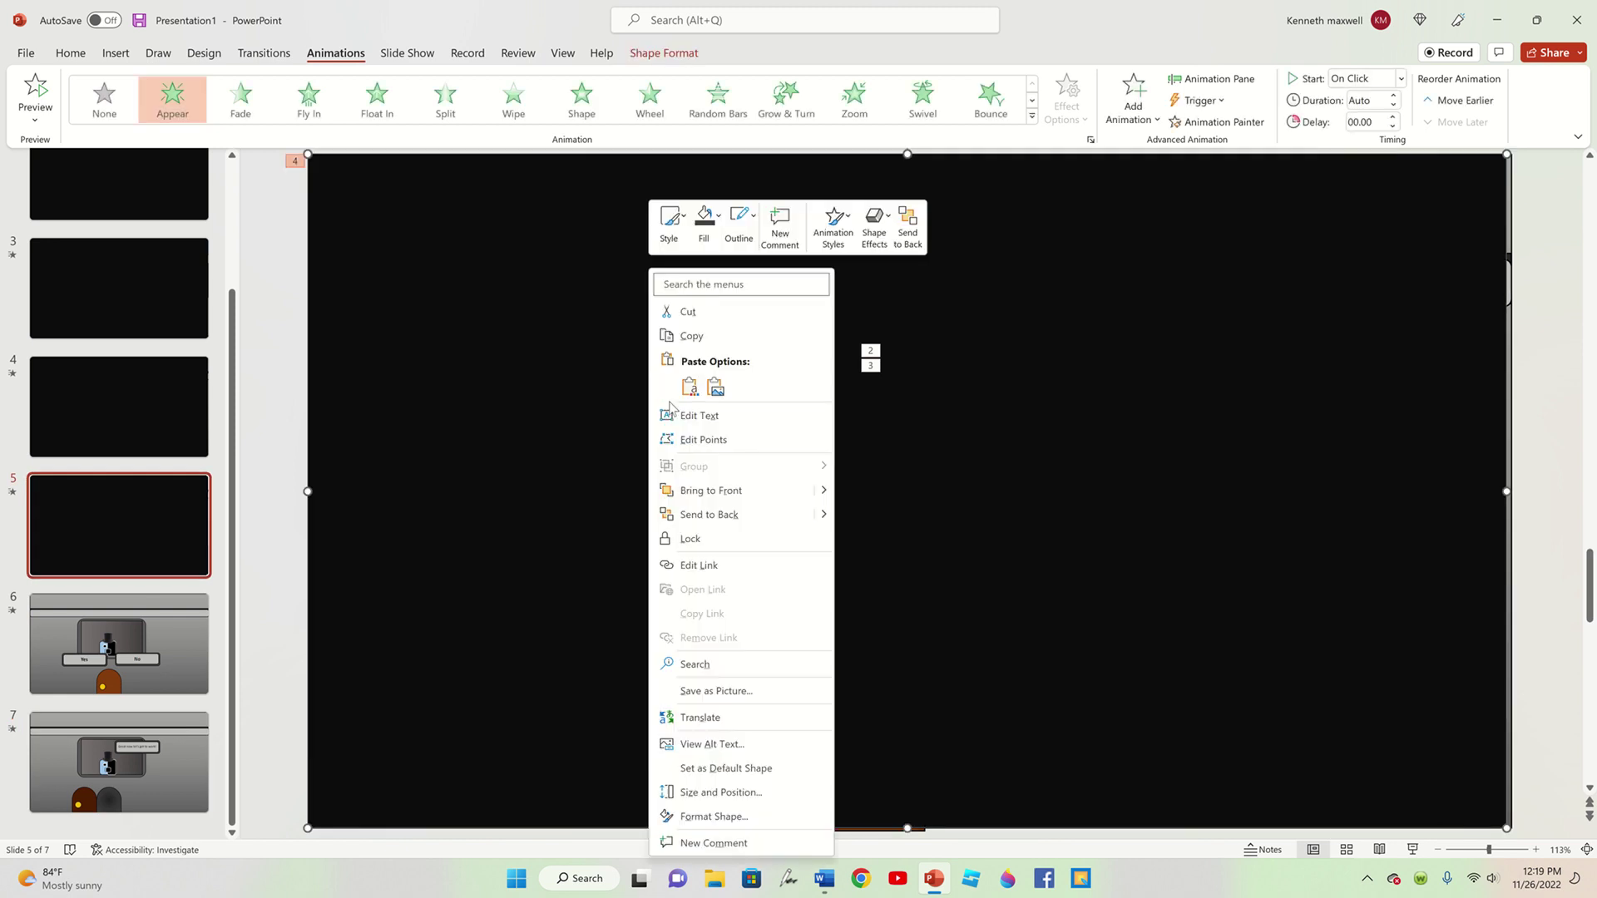
{"action": "left_click", "coordinate": [692, 335]}
{"action": "left_click", "coordinate": [146, 796]}
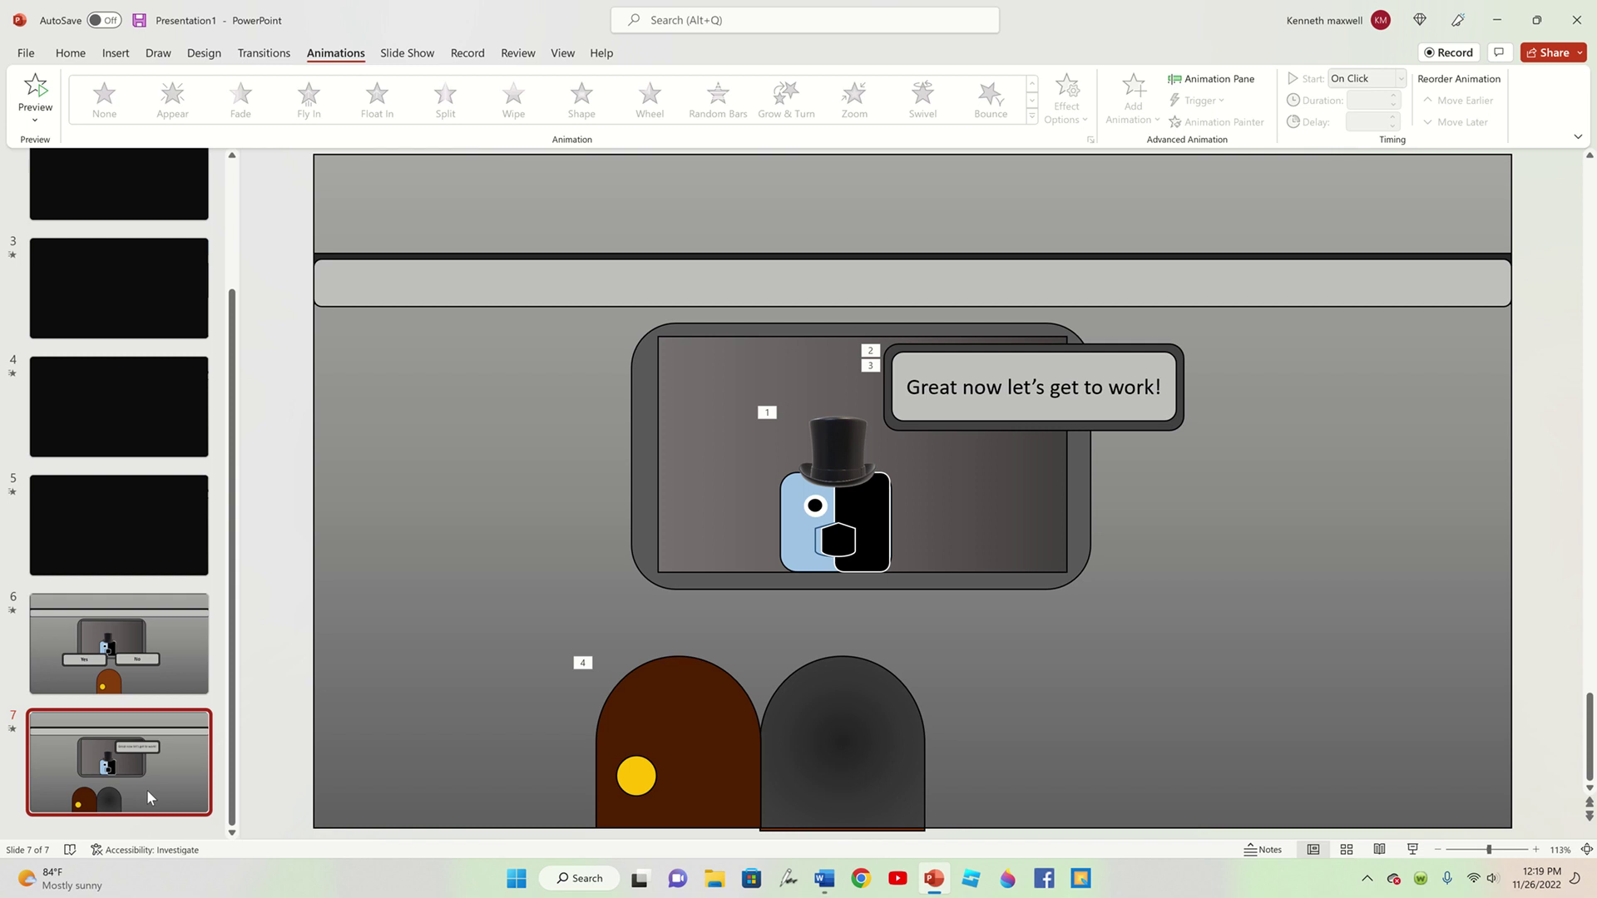
{"action": "key", "text": "ctrl+v"}
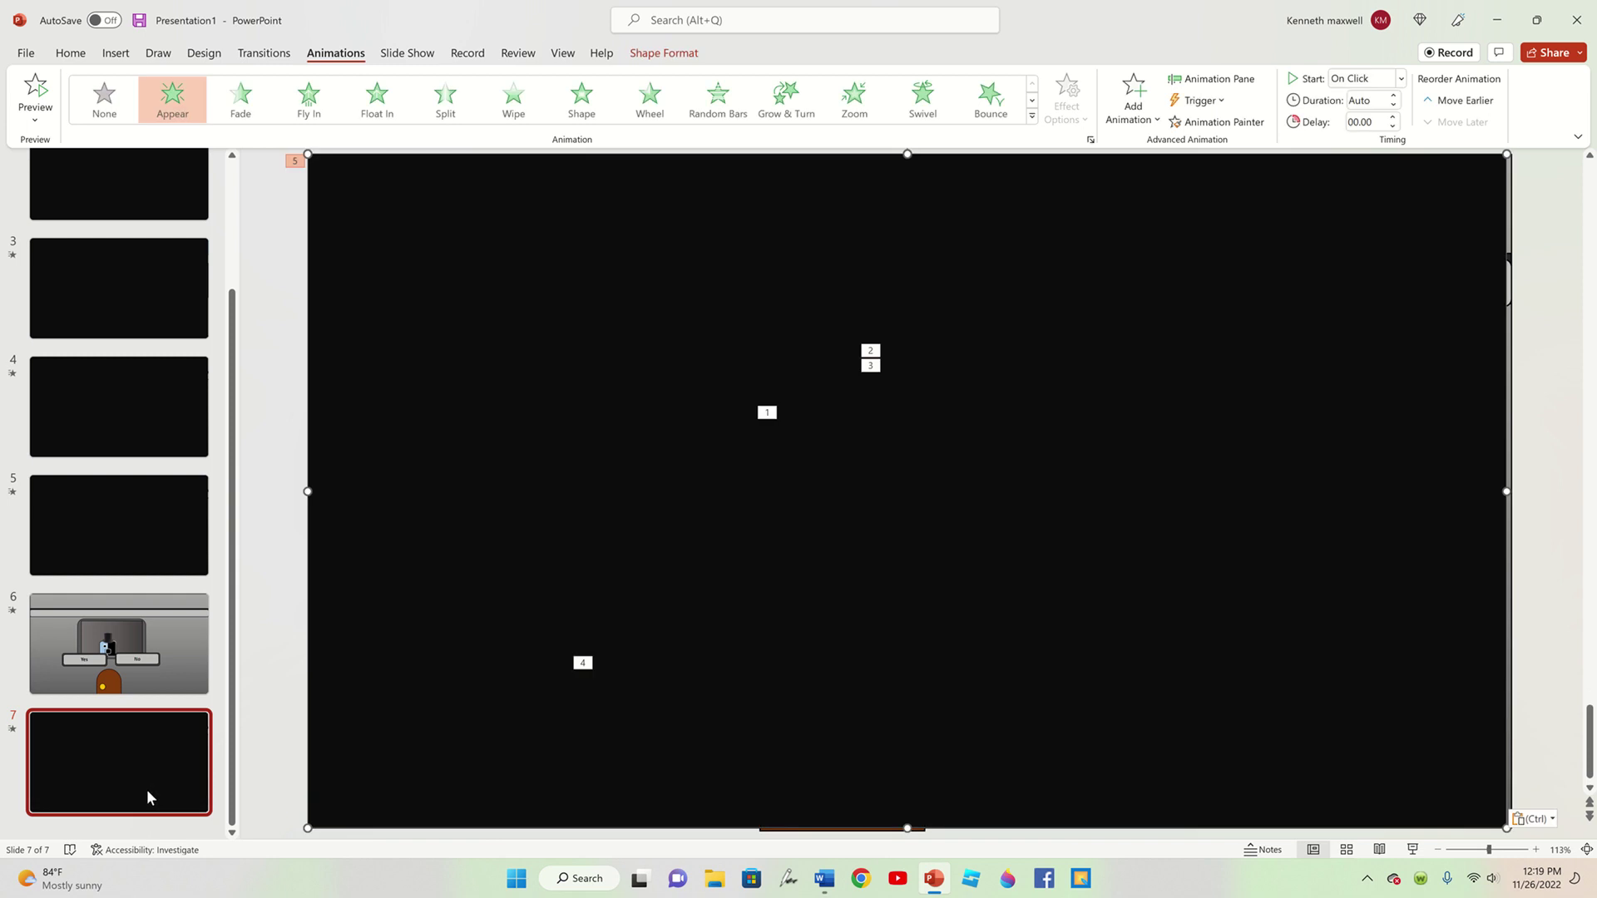
- Copy slide 6 and paste it after slide 7 as new slide 8
{"action": "left_click", "coordinate": [131, 685]}
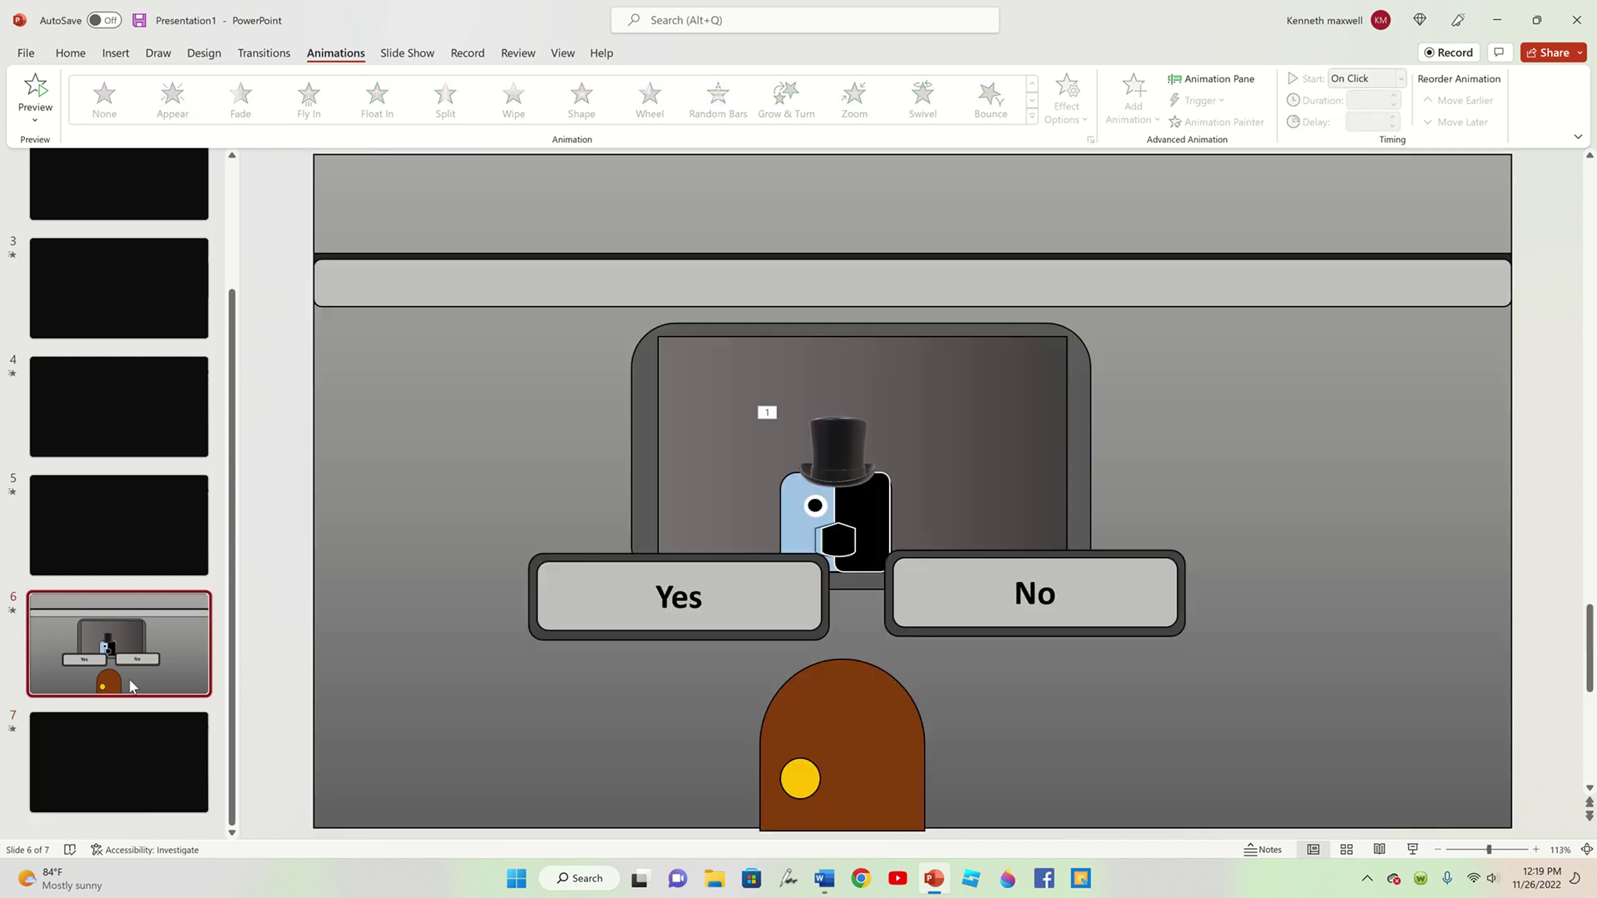
{"action": "right_click", "coordinate": [130, 685]}
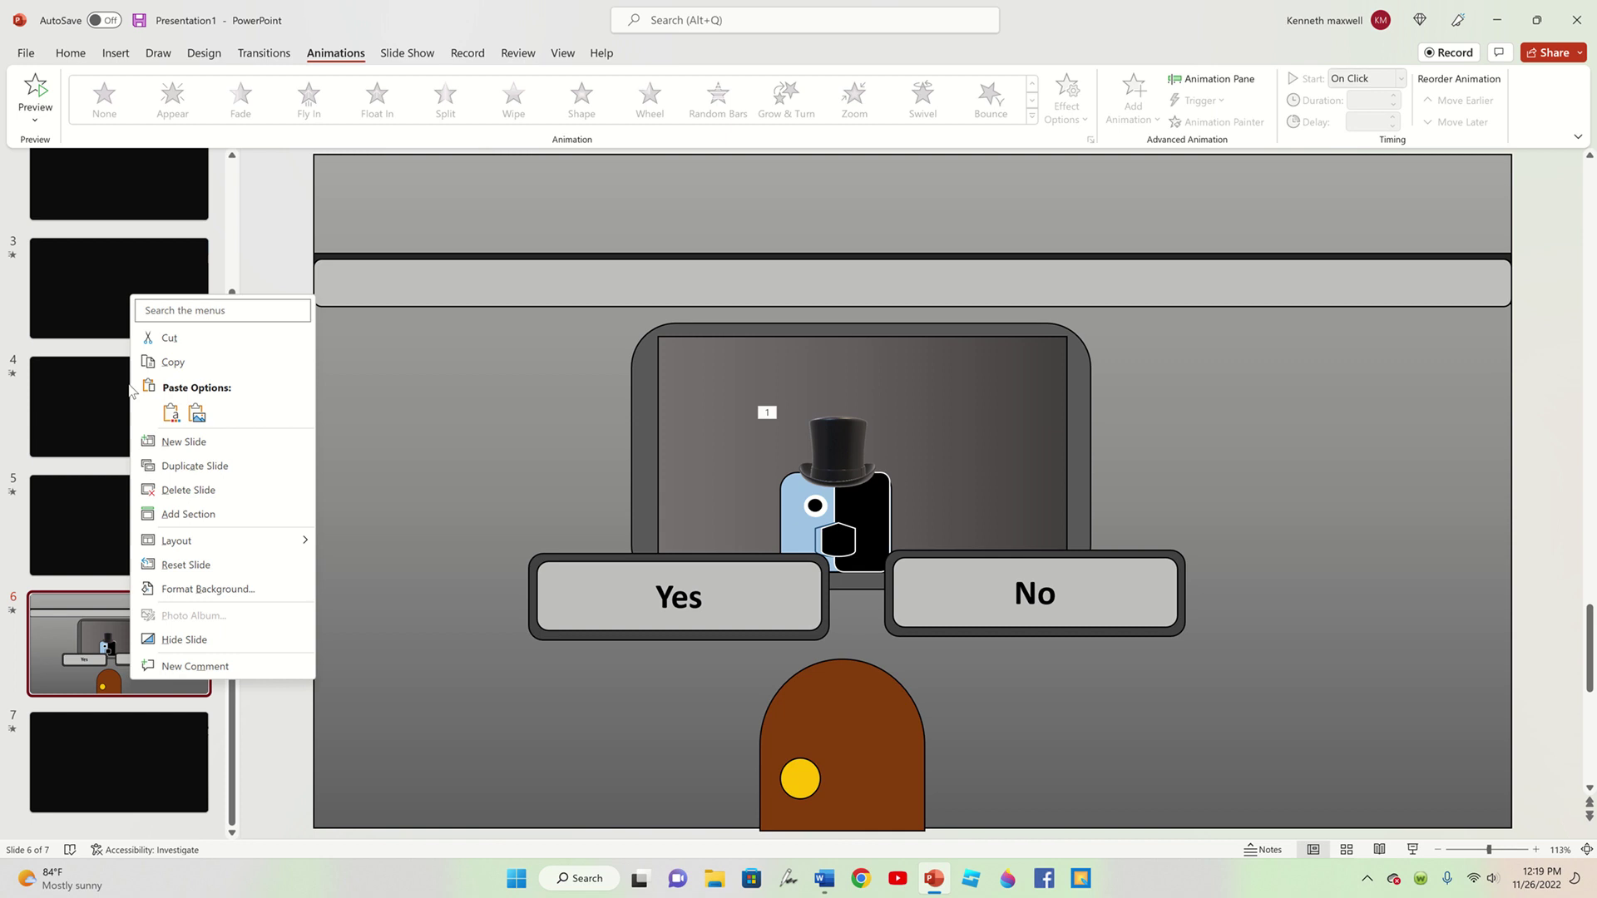
{"action": "left_click", "coordinate": [166, 363]}
{"action": "left_click", "coordinate": [200, 755]}
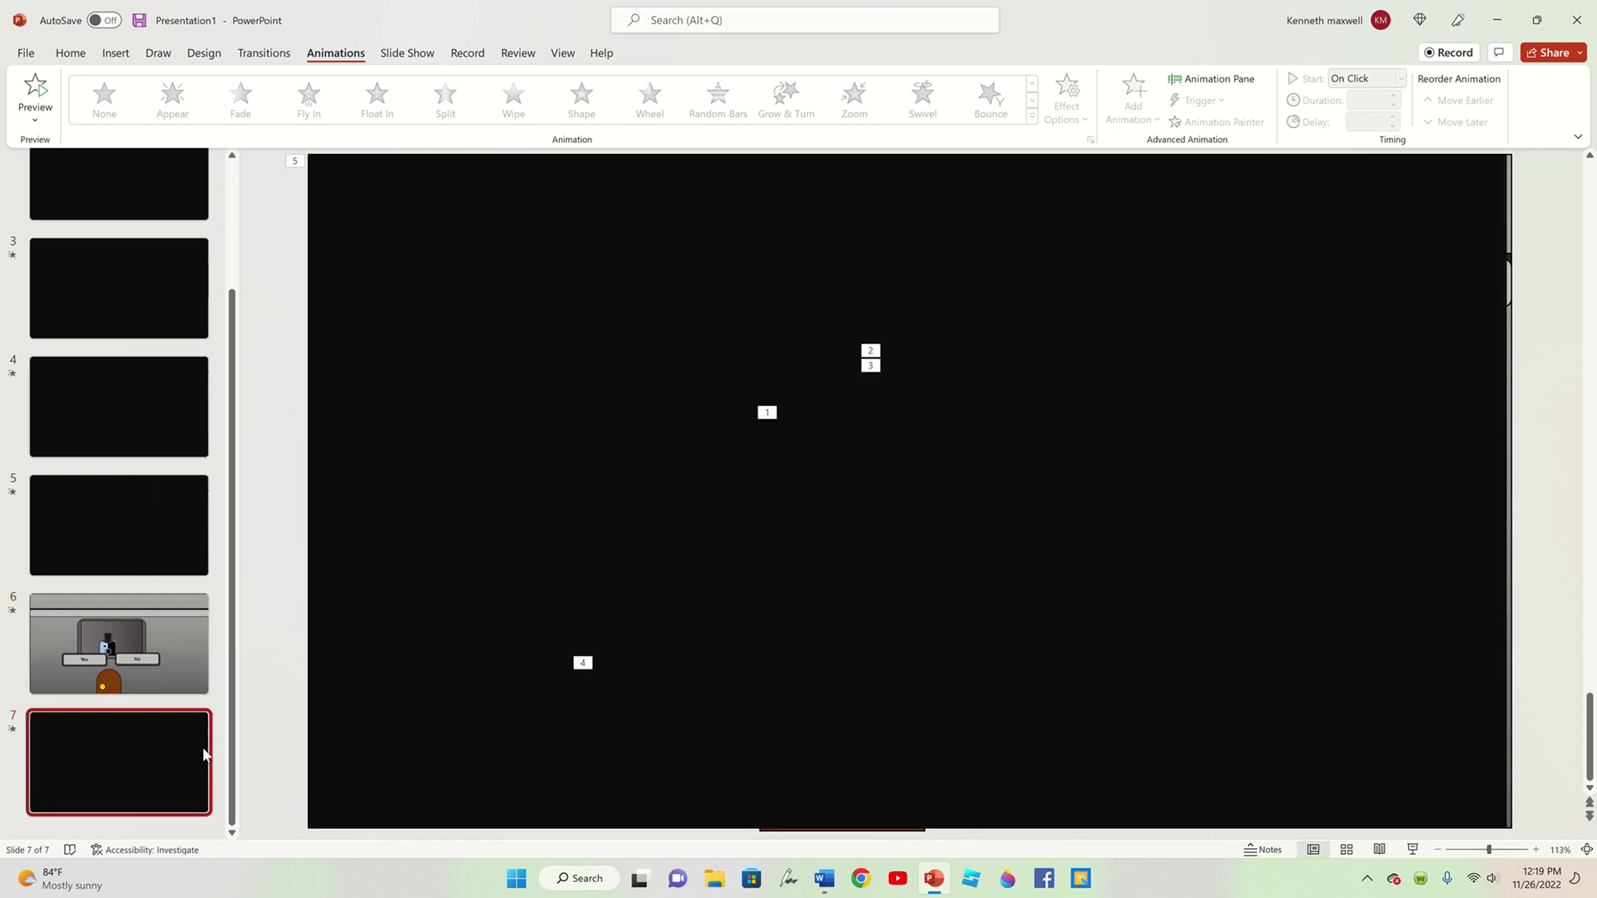
{"action": "key", "text": "ctrl+v"}
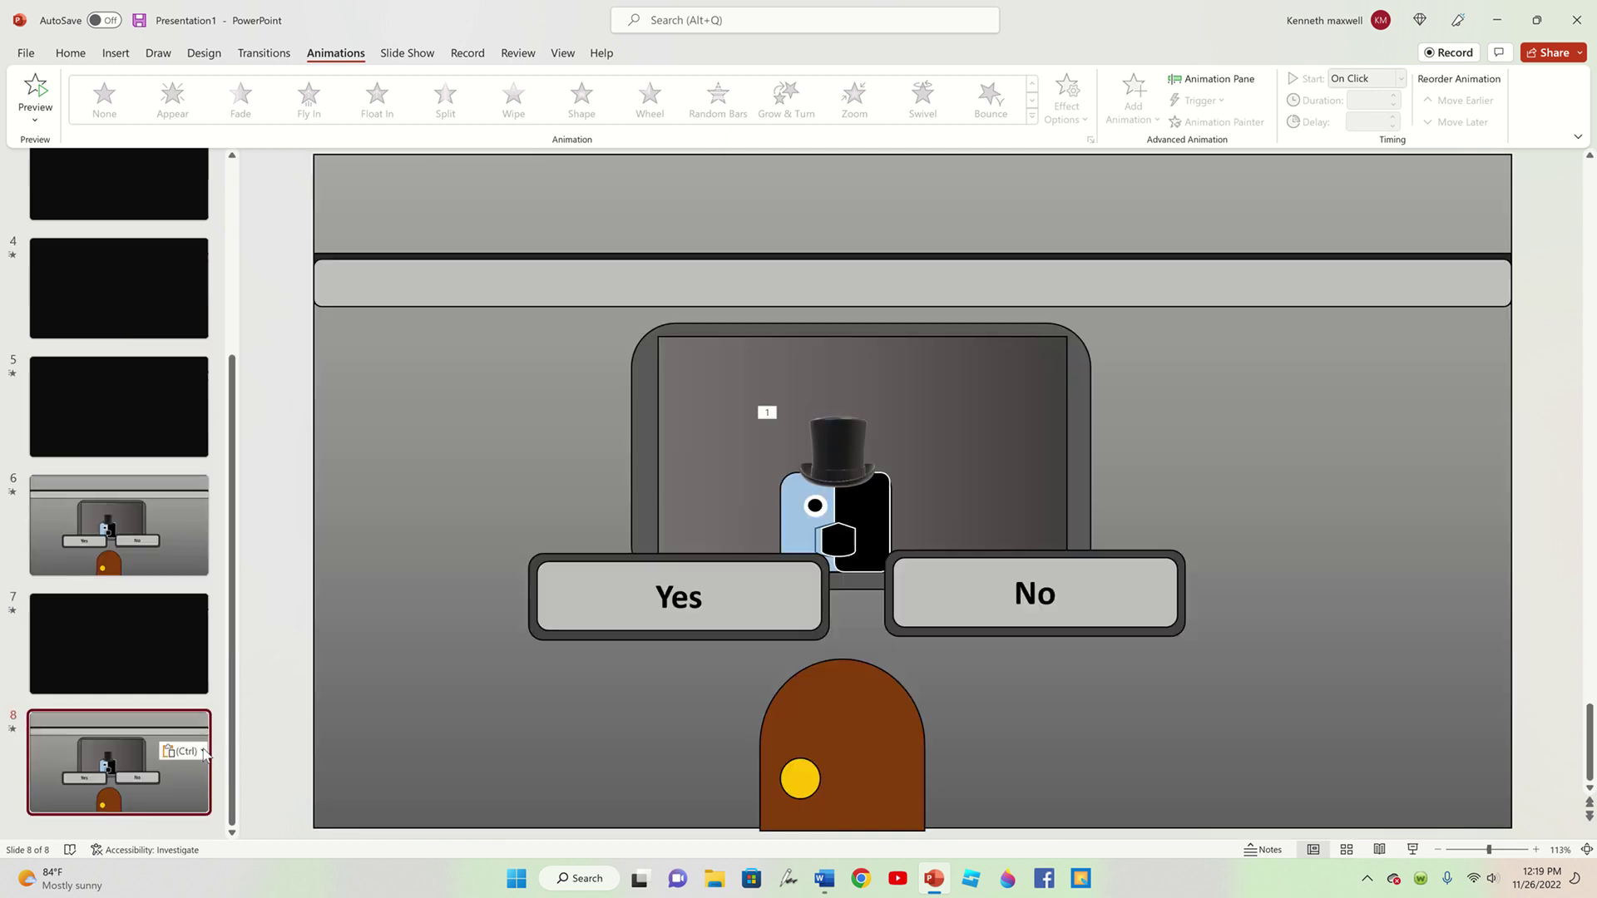
- Delete the Yes, No and door shapes and remove the character's entrance animation
{"action": "left_click", "coordinate": [545, 603]}
{"action": "key", "text": "Delete"}
{"action": "left_click", "coordinate": [963, 606]}
{"action": "key", "text": "Delete"}
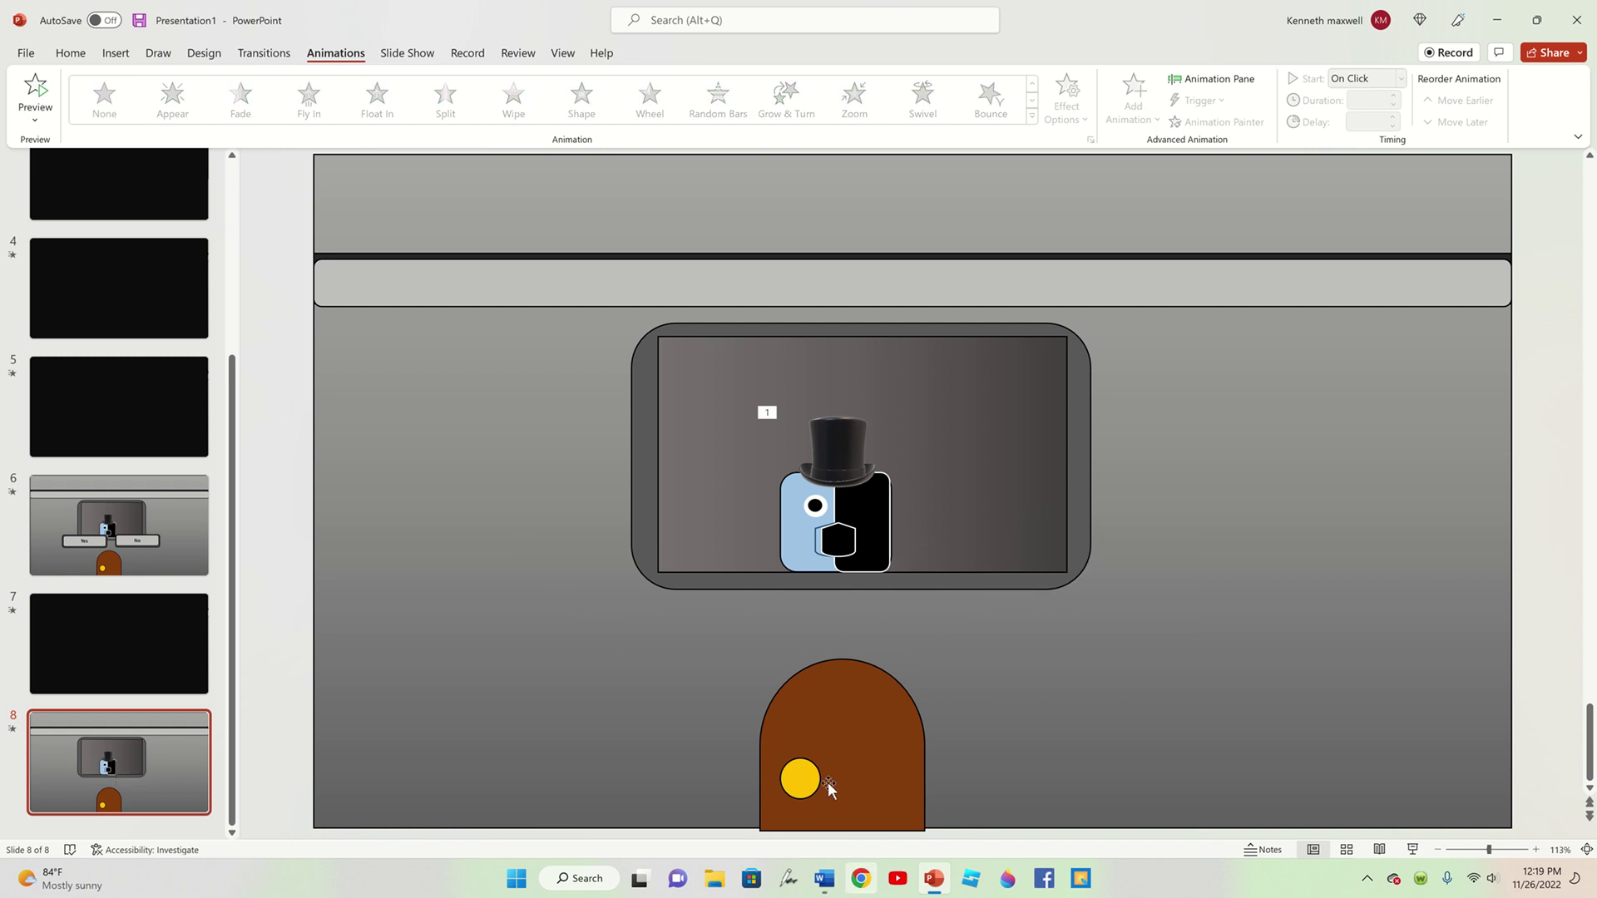
{"action": "left_click", "coordinate": [843, 761]}
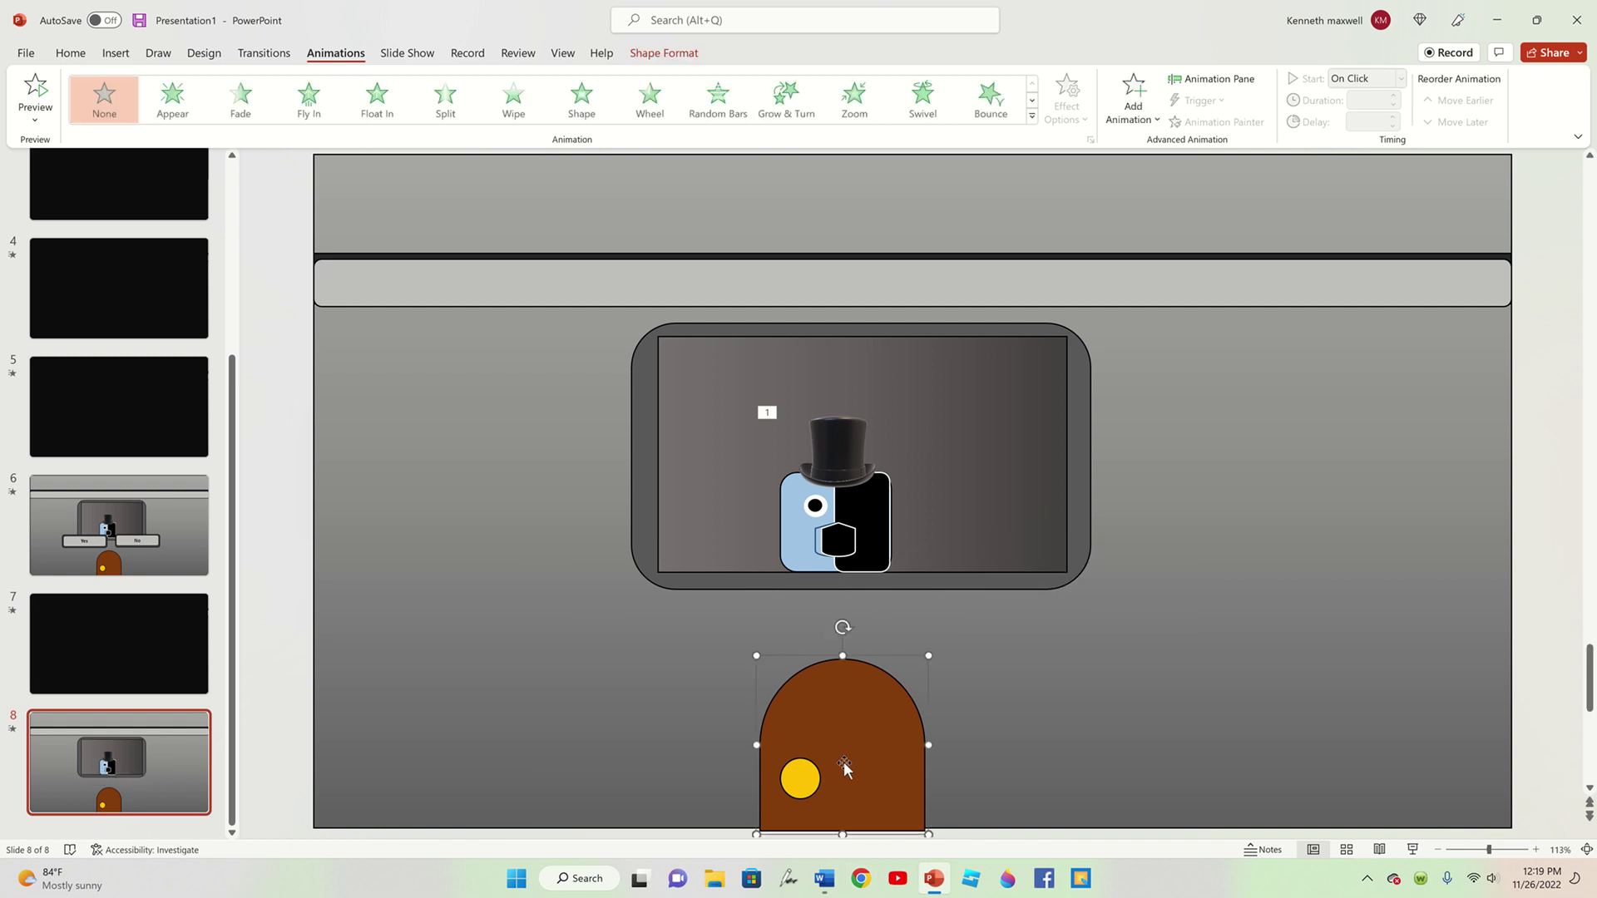
{"action": "key", "text": "Delete"}
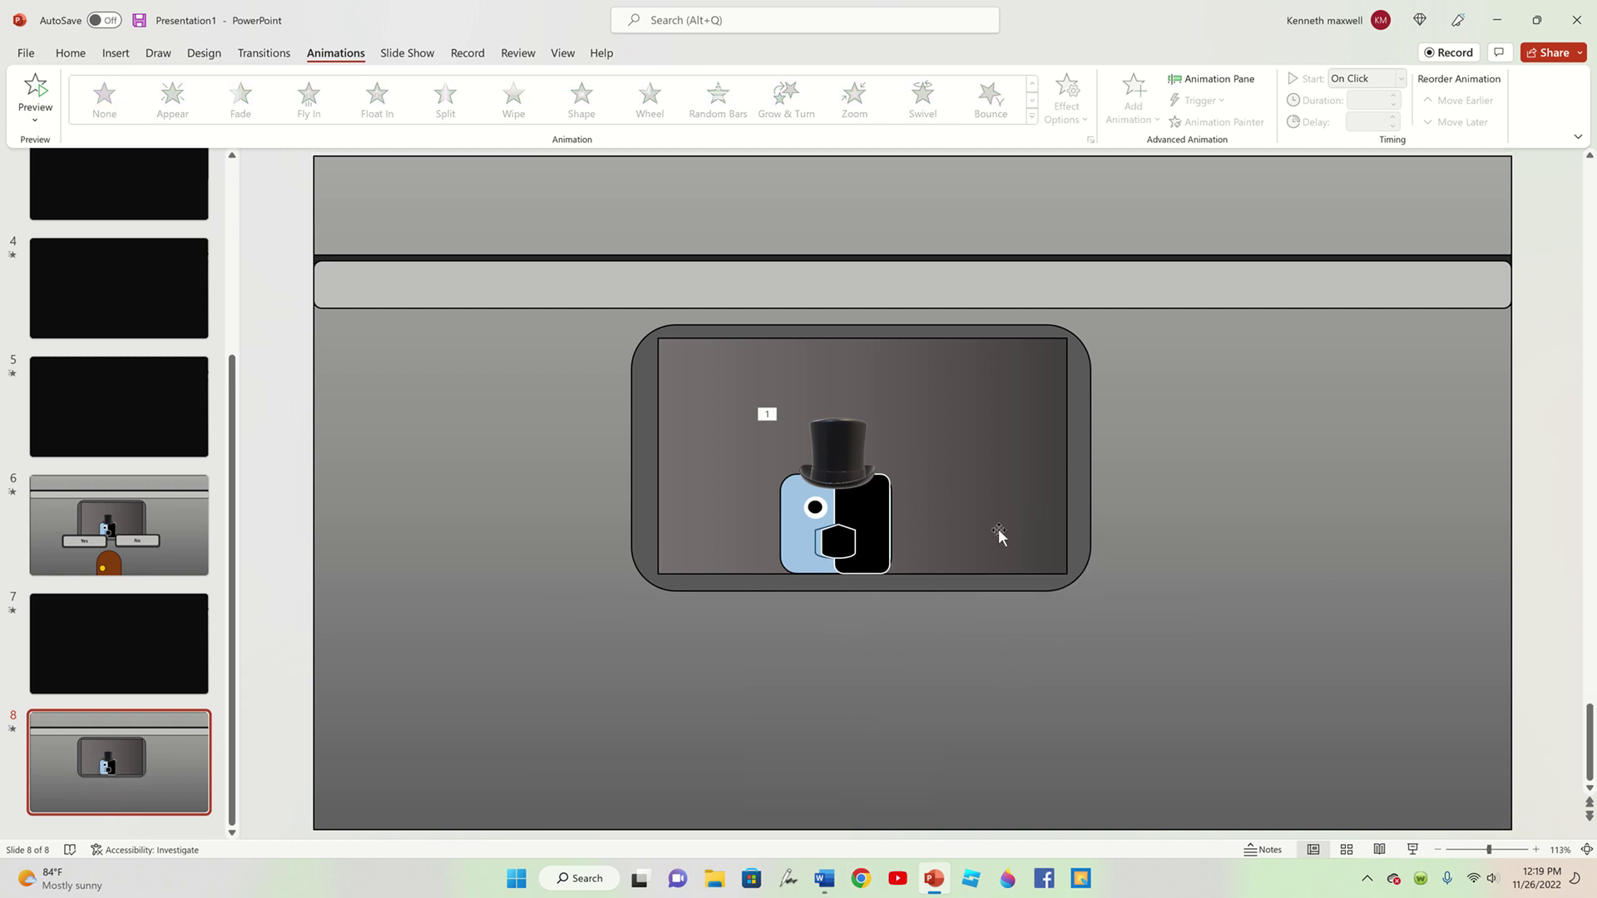
{"action": "left_click", "coordinate": [825, 489]}
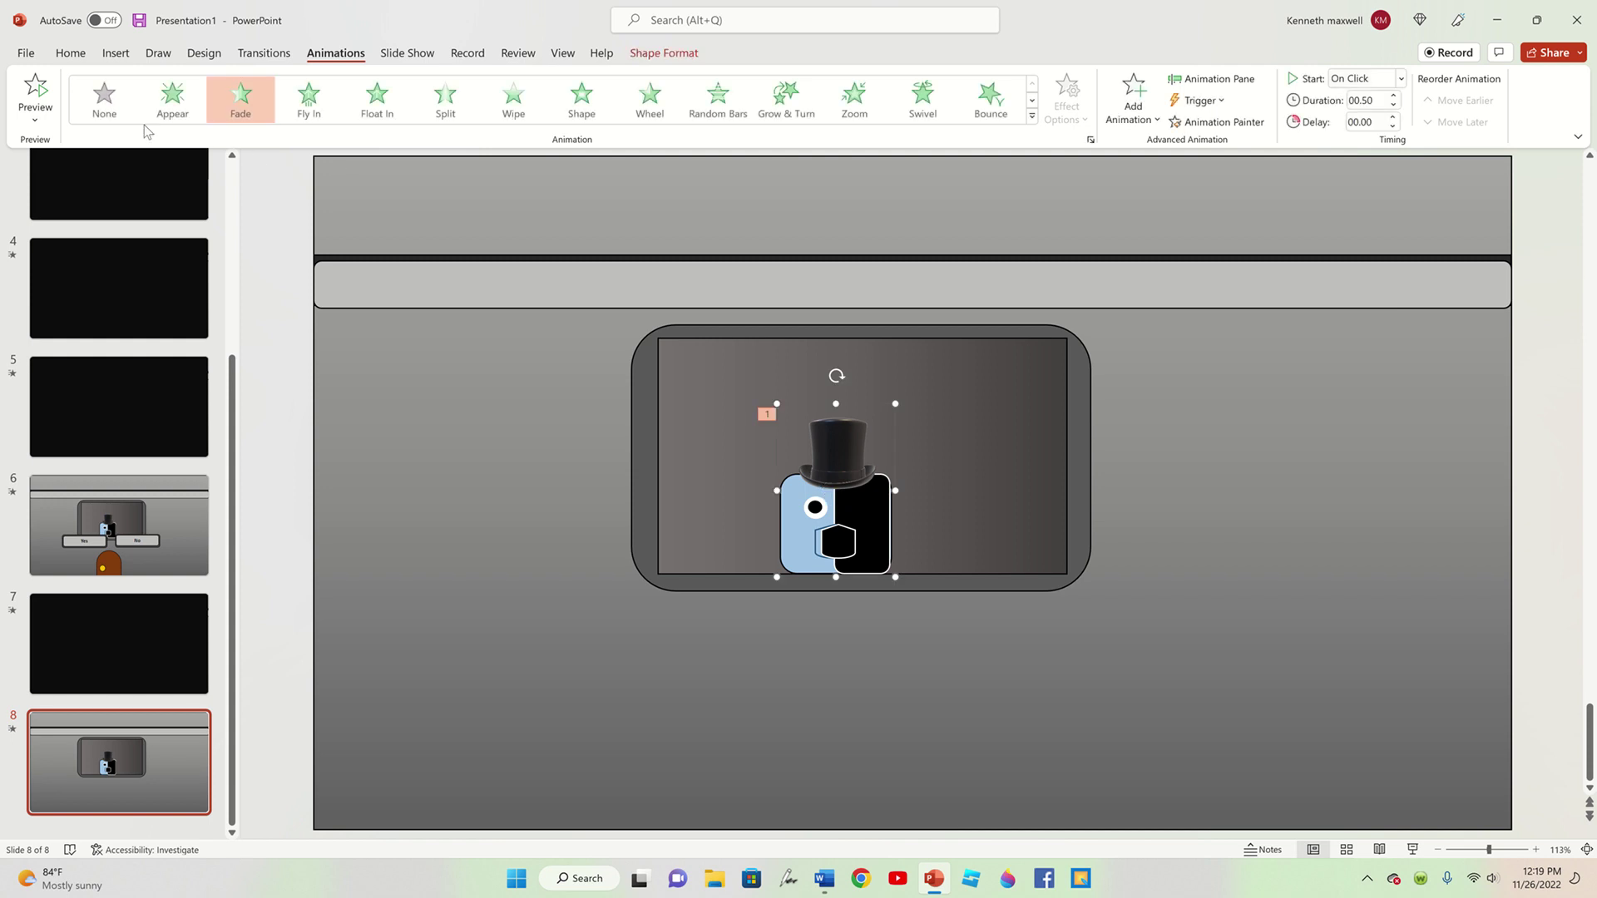
{"action": "left_click", "coordinate": [104, 98]}
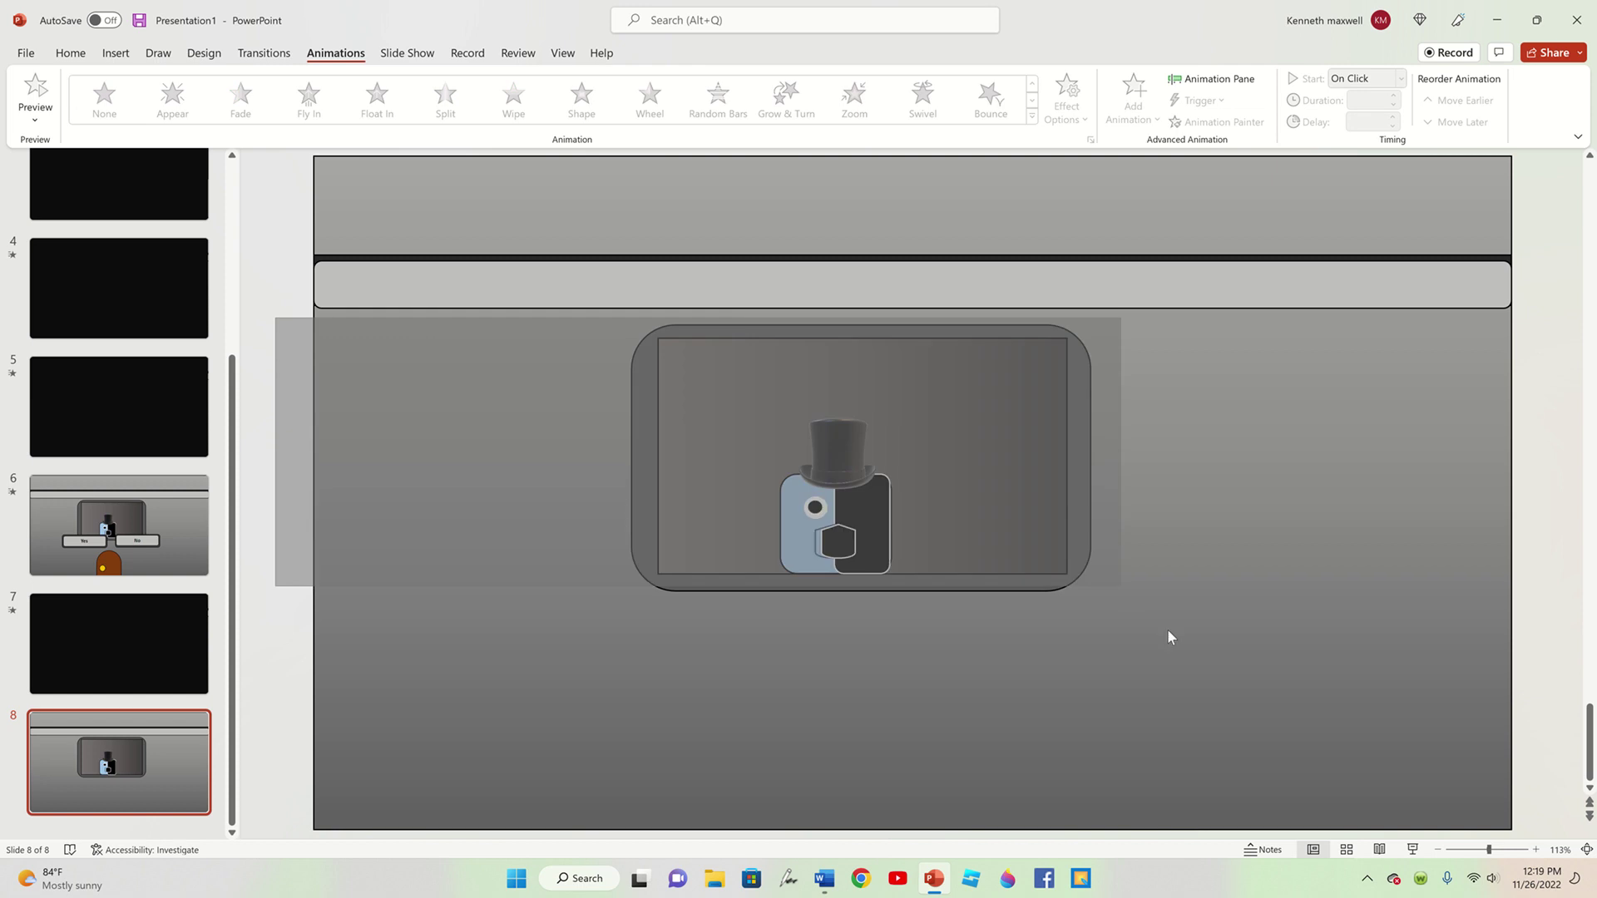
- Move the shelf bar to the slide bottom and the framed character window to top centre
{"action": "left_click_drag", "start_coordinate": [276, 323], "coordinate": [1181, 632]}
{"action": "left_click_drag", "start_coordinate": [1027, 517], "coordinate": [715, 585]}
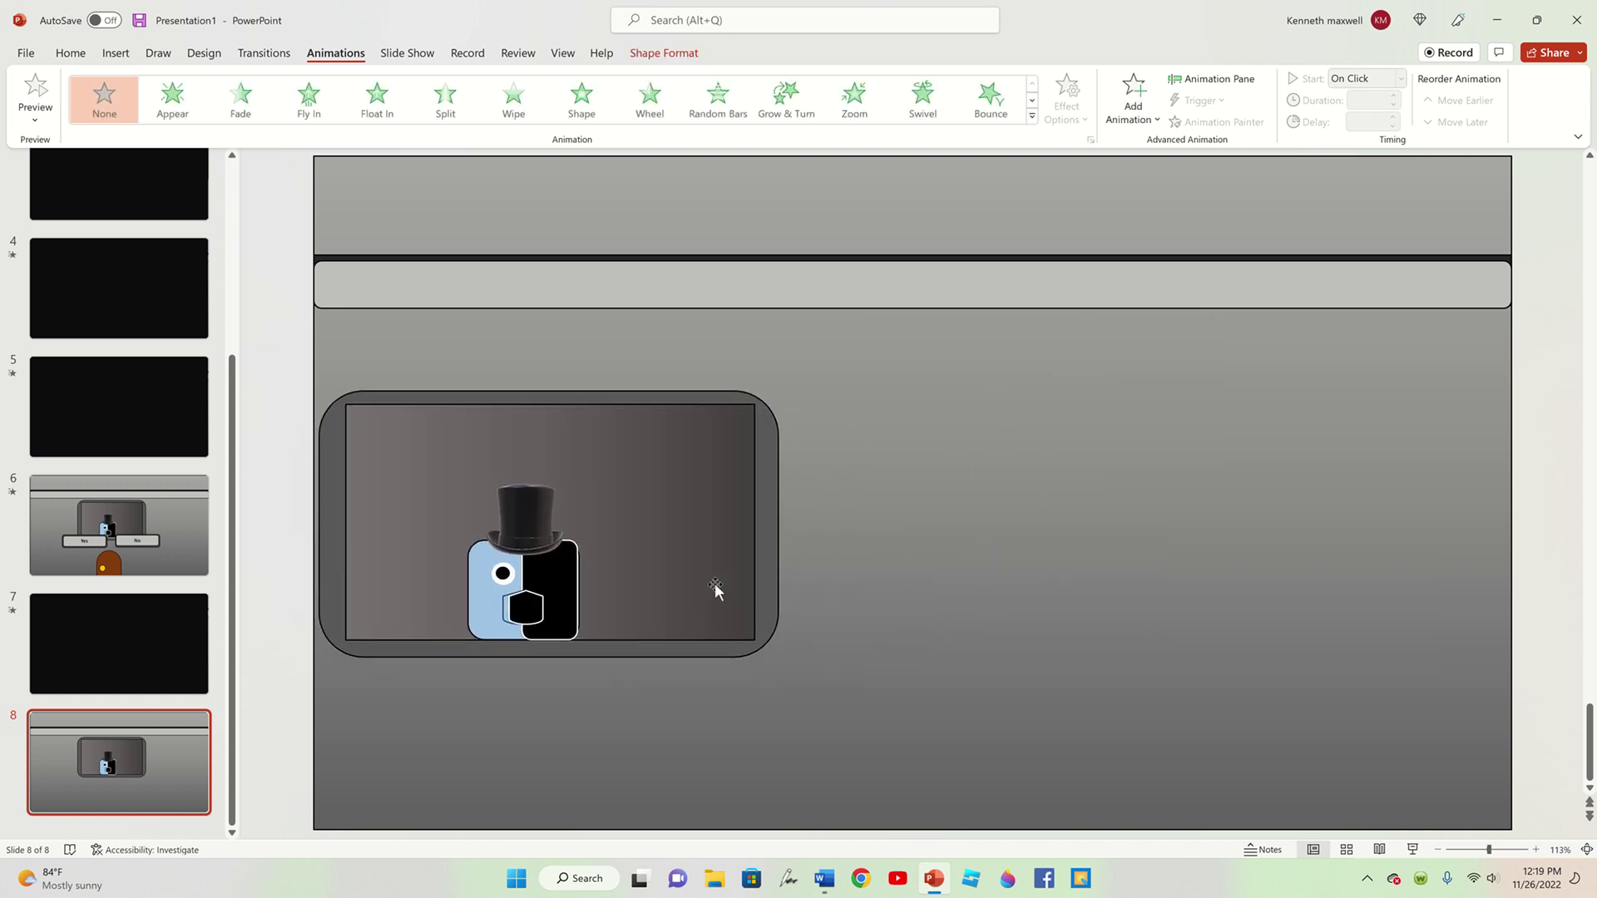
{"action": "mouse_move", "coordinate": [261, 213]}
{"action": "left_mouse_down"}
{"action": "mouse_move", "coordinate": [536, 303]}
{"action": "mouse_move", "coordinate": [963, 364]}
{"action": "mouse_move", "coordinate": [1584, 370]}
{"action": "left_mouse_up"}
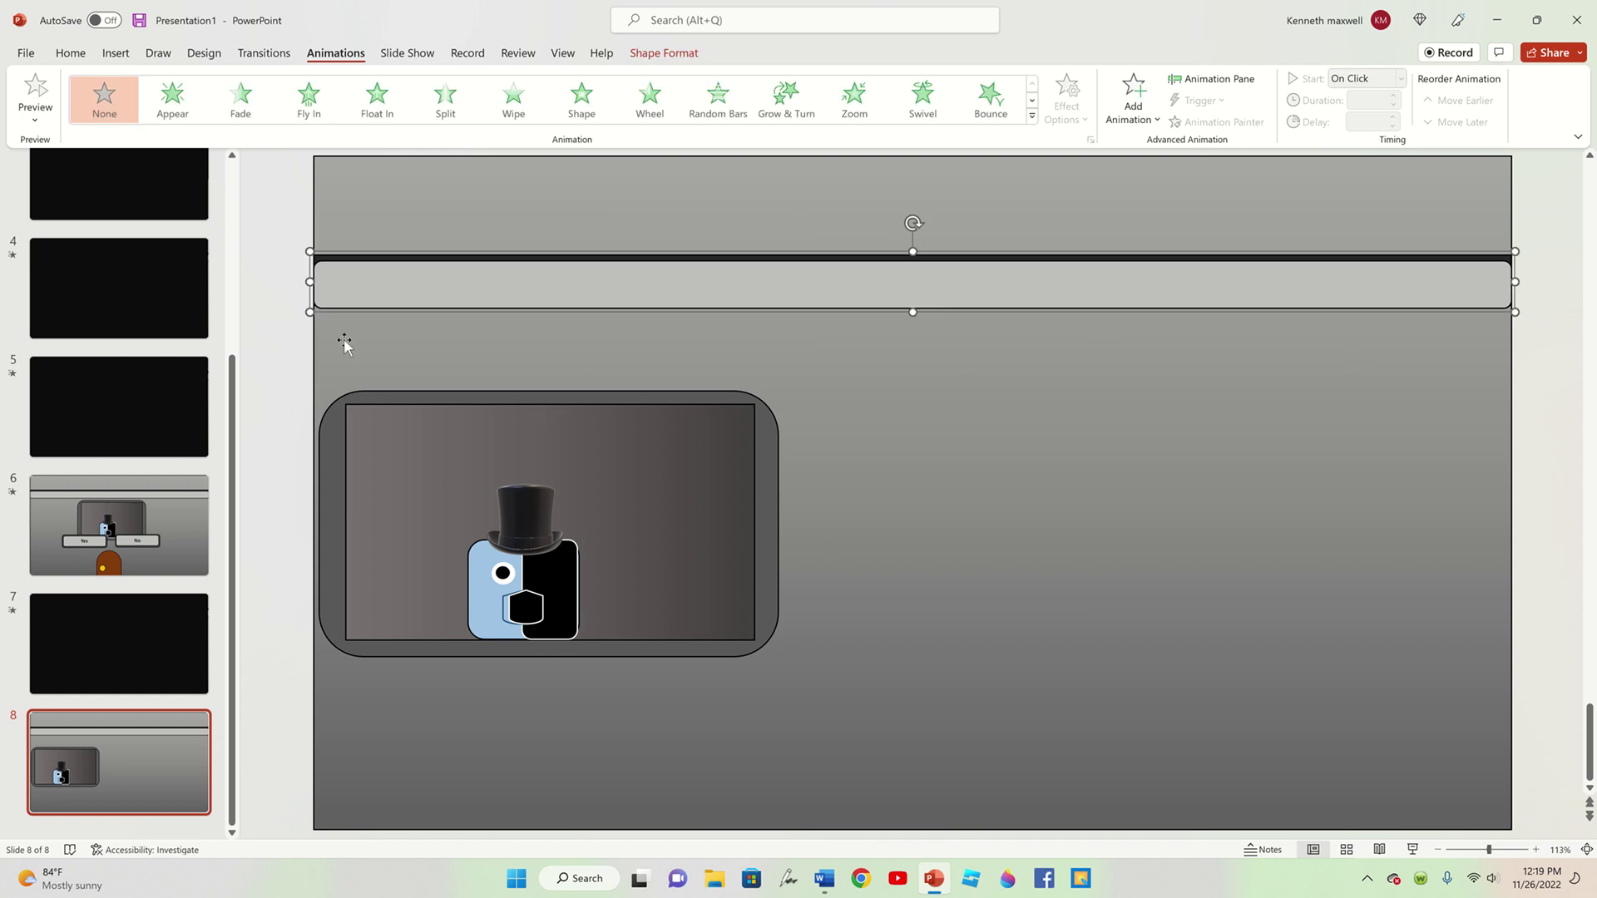
{"action": "left_click_drag", "start_coordinate": [505, 287], "coordinate": [504, 754]}
{"action": "left_click_drag", "start_coordinate": [396, 570], "coordinate": [624, 389]}
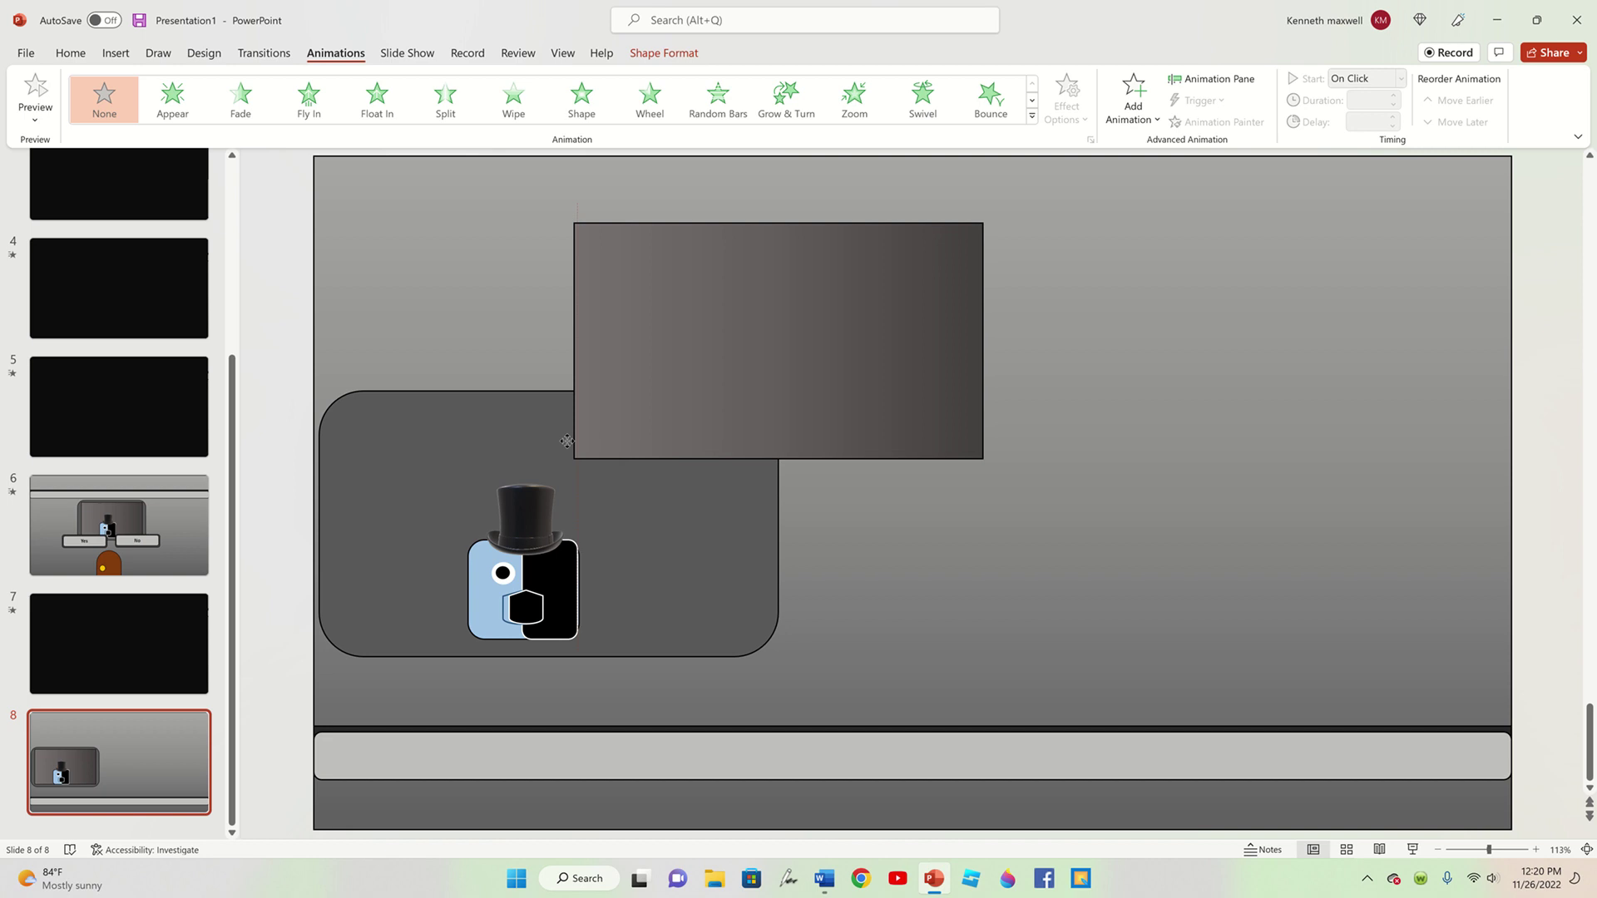
{"action": "left_click_drag", "start_coordinate": [566, 441], "coordinate": [508, 495]}
{"action": "left_click", "coordinate": [70, 52]}
{"action": "left_click", "coordinate": [29, 80]}
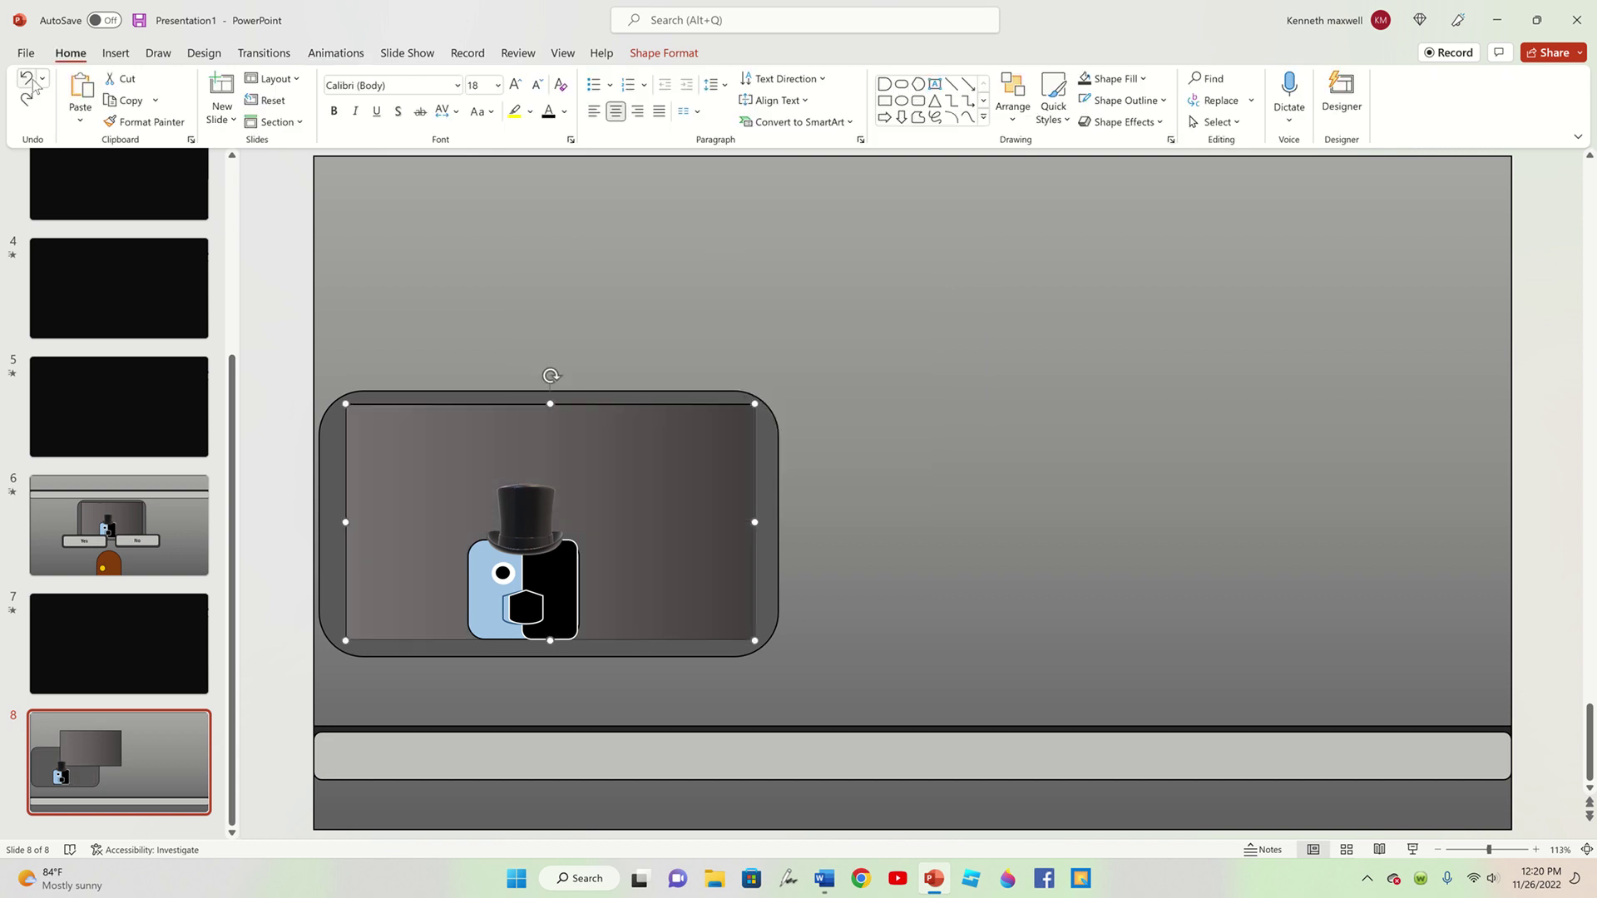
{"action": "left_click_drag", "start_coordinate": [273, 331], "coordinate": [890, 680]}
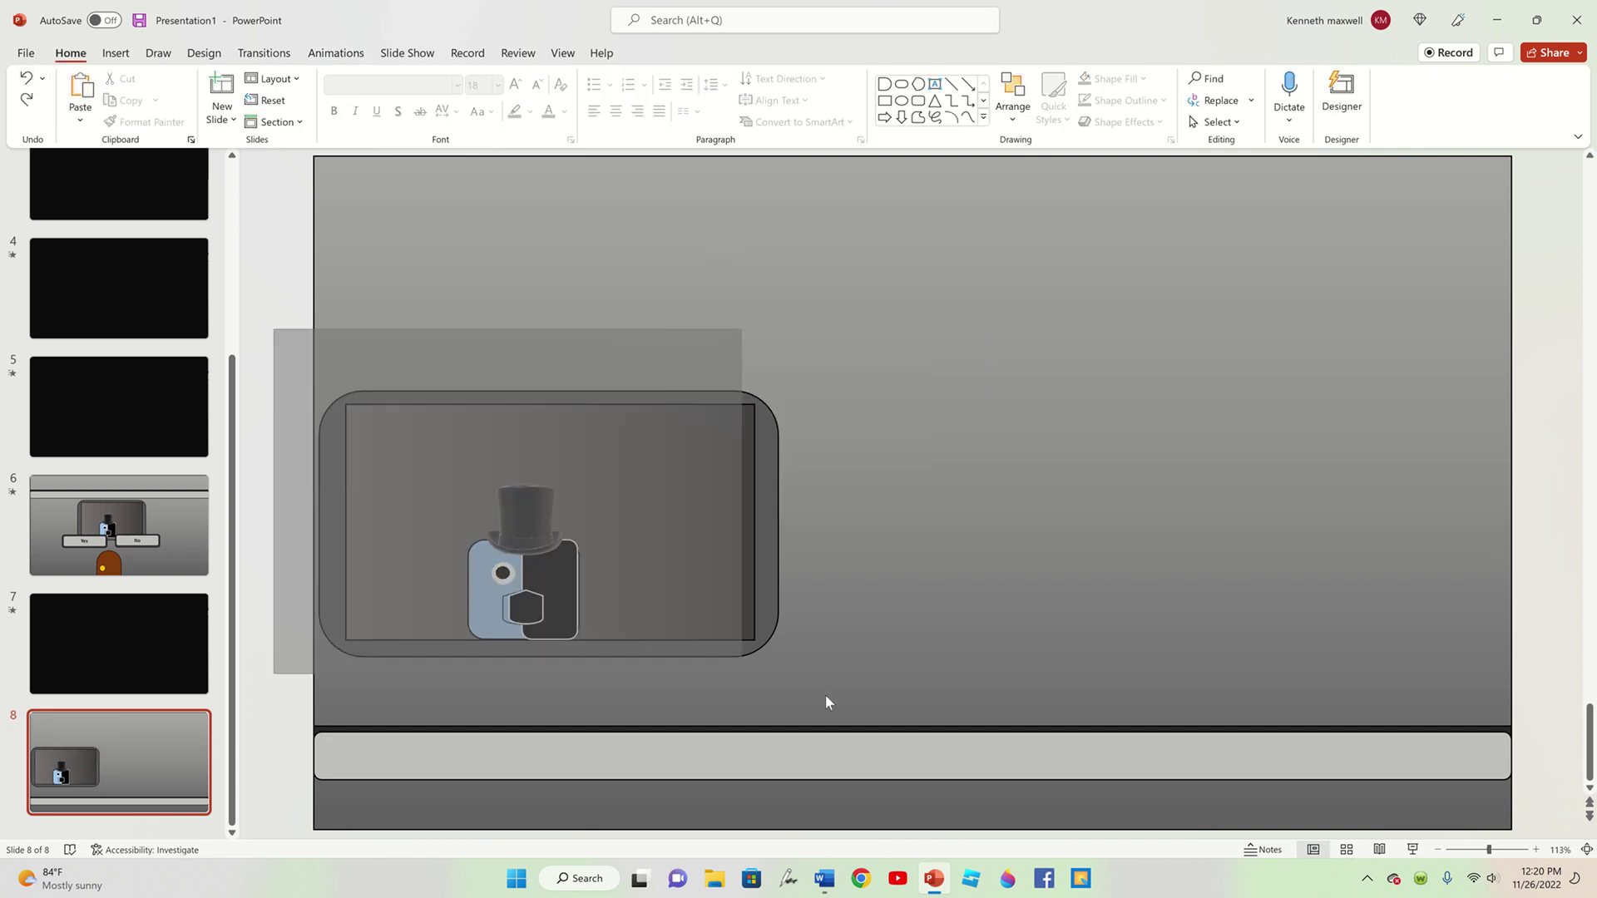
{"action": "left_click_drag", "start_coordinate": [766, 591], "coordinate": [1062, 381]}
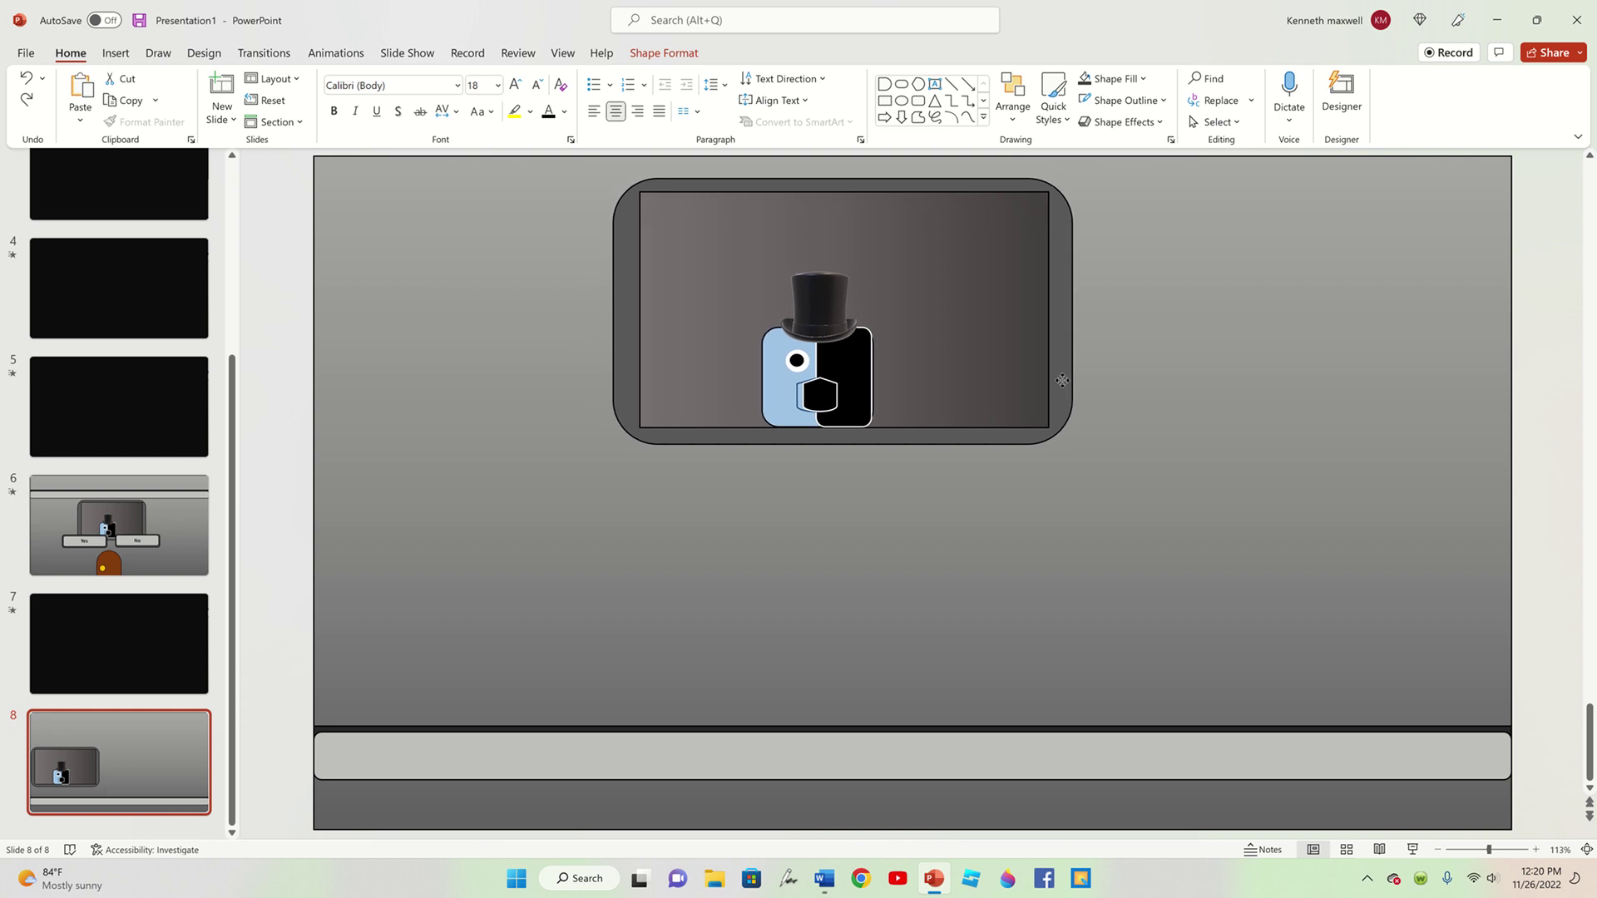
- Copy the orange BOX shape from slide 1
{"action": "left_click", "coordinate": [270, 402]}
{"action": "scroll", "coordinate": [111, 386], "scroll_direction": "up", "scroll_amount": 3}
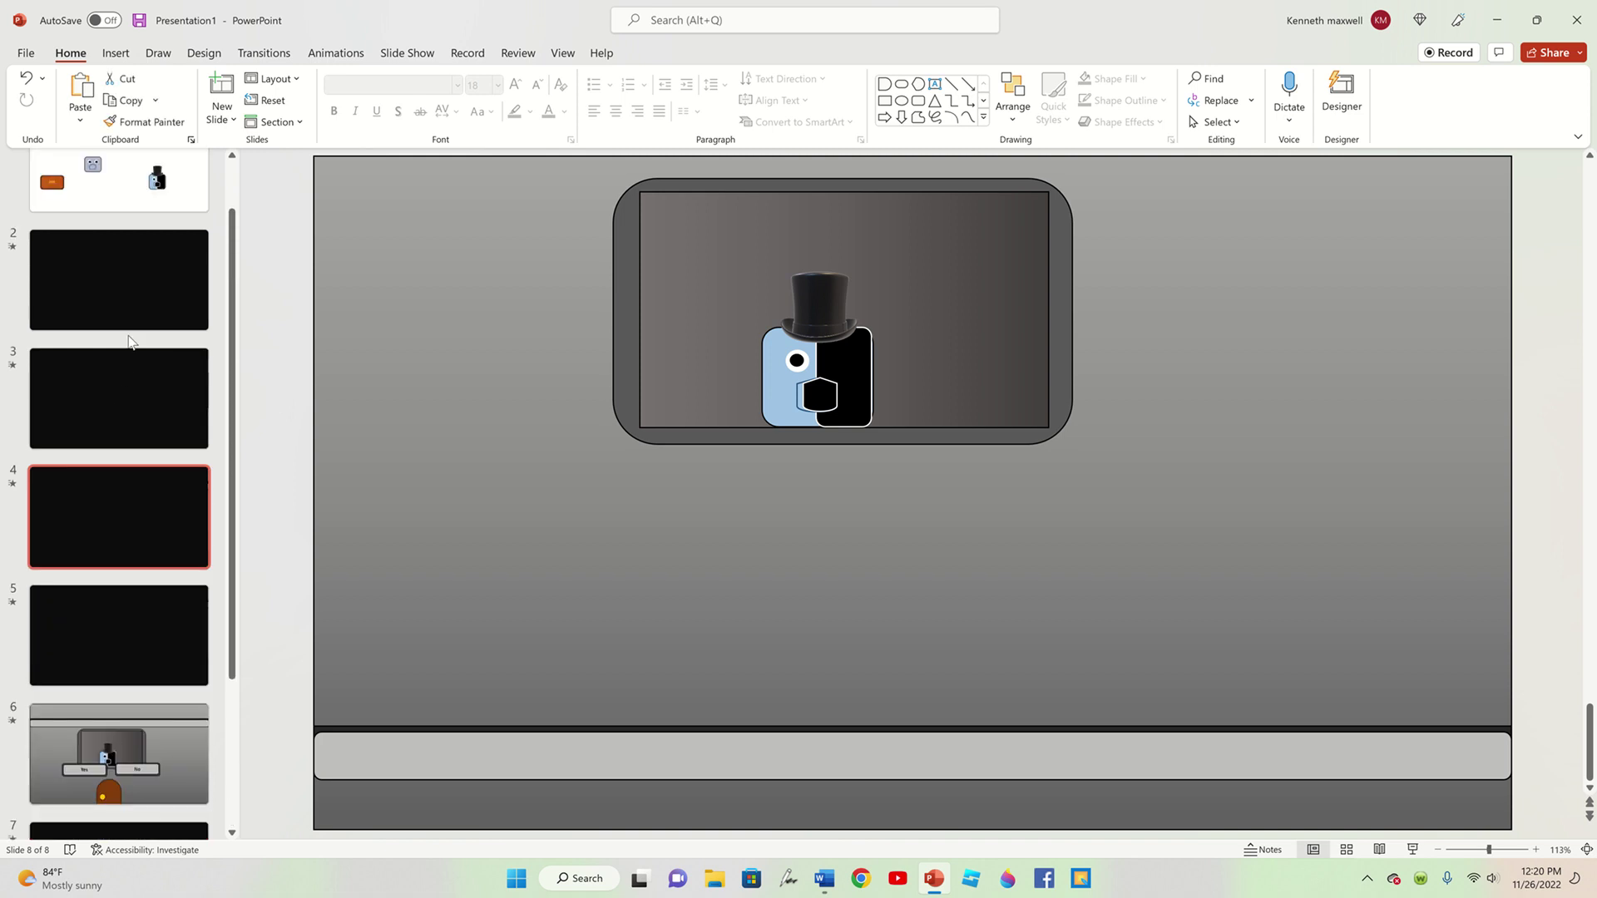
{"action": "left_click", "coordinate": [67, 256]}
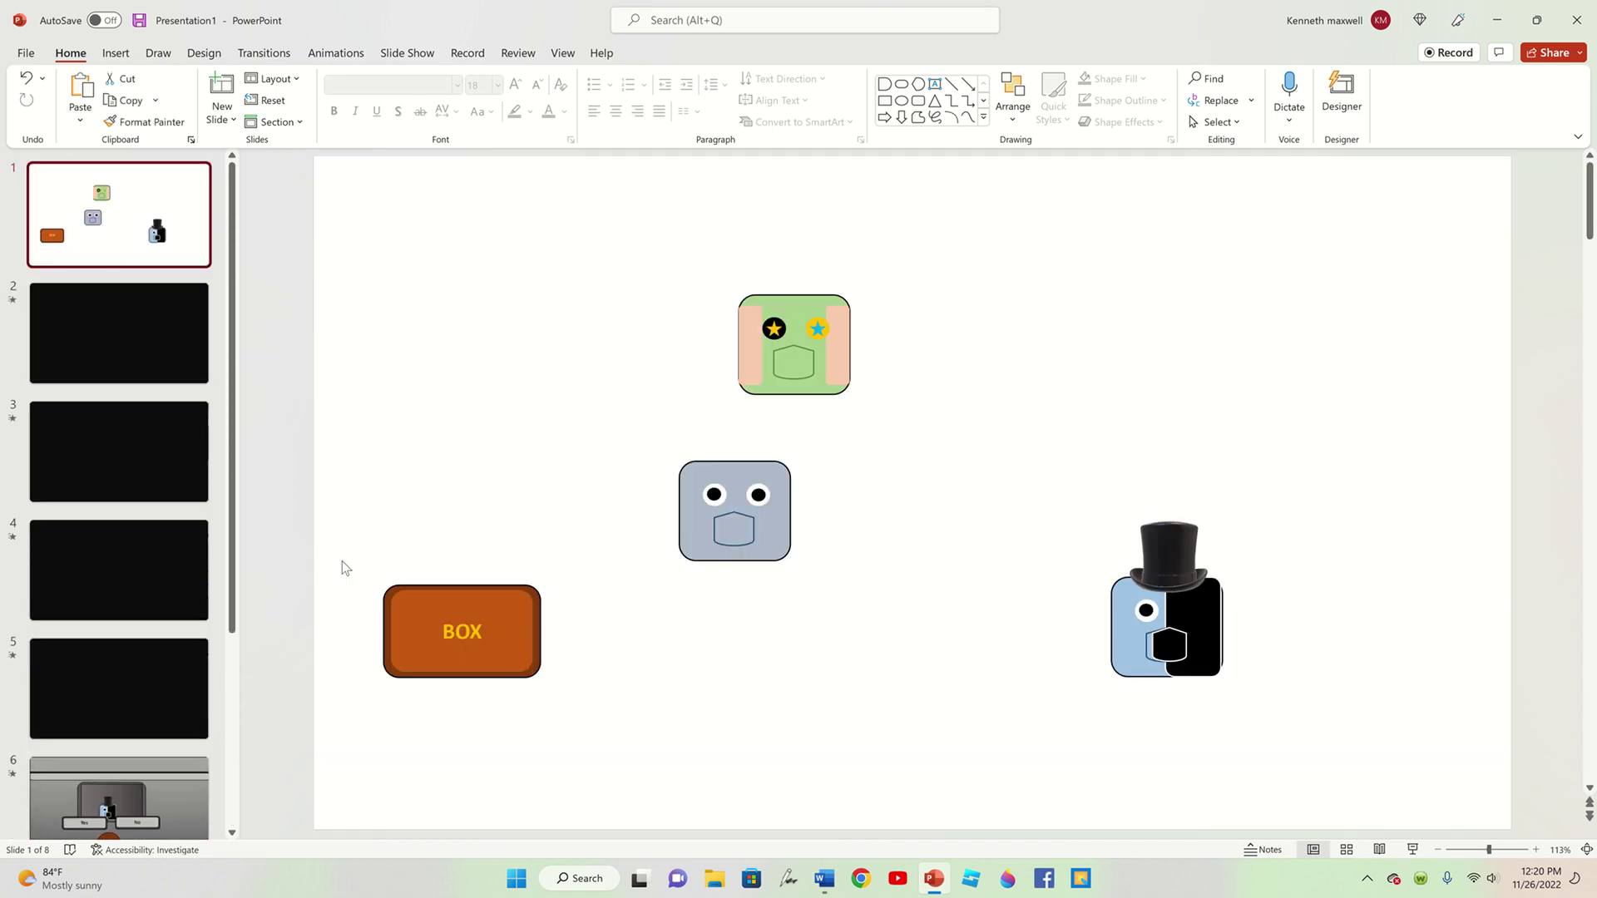
{"action": "left_click_drag", "start_coordinate": [340, 558], "coordinate": [821, 776]}
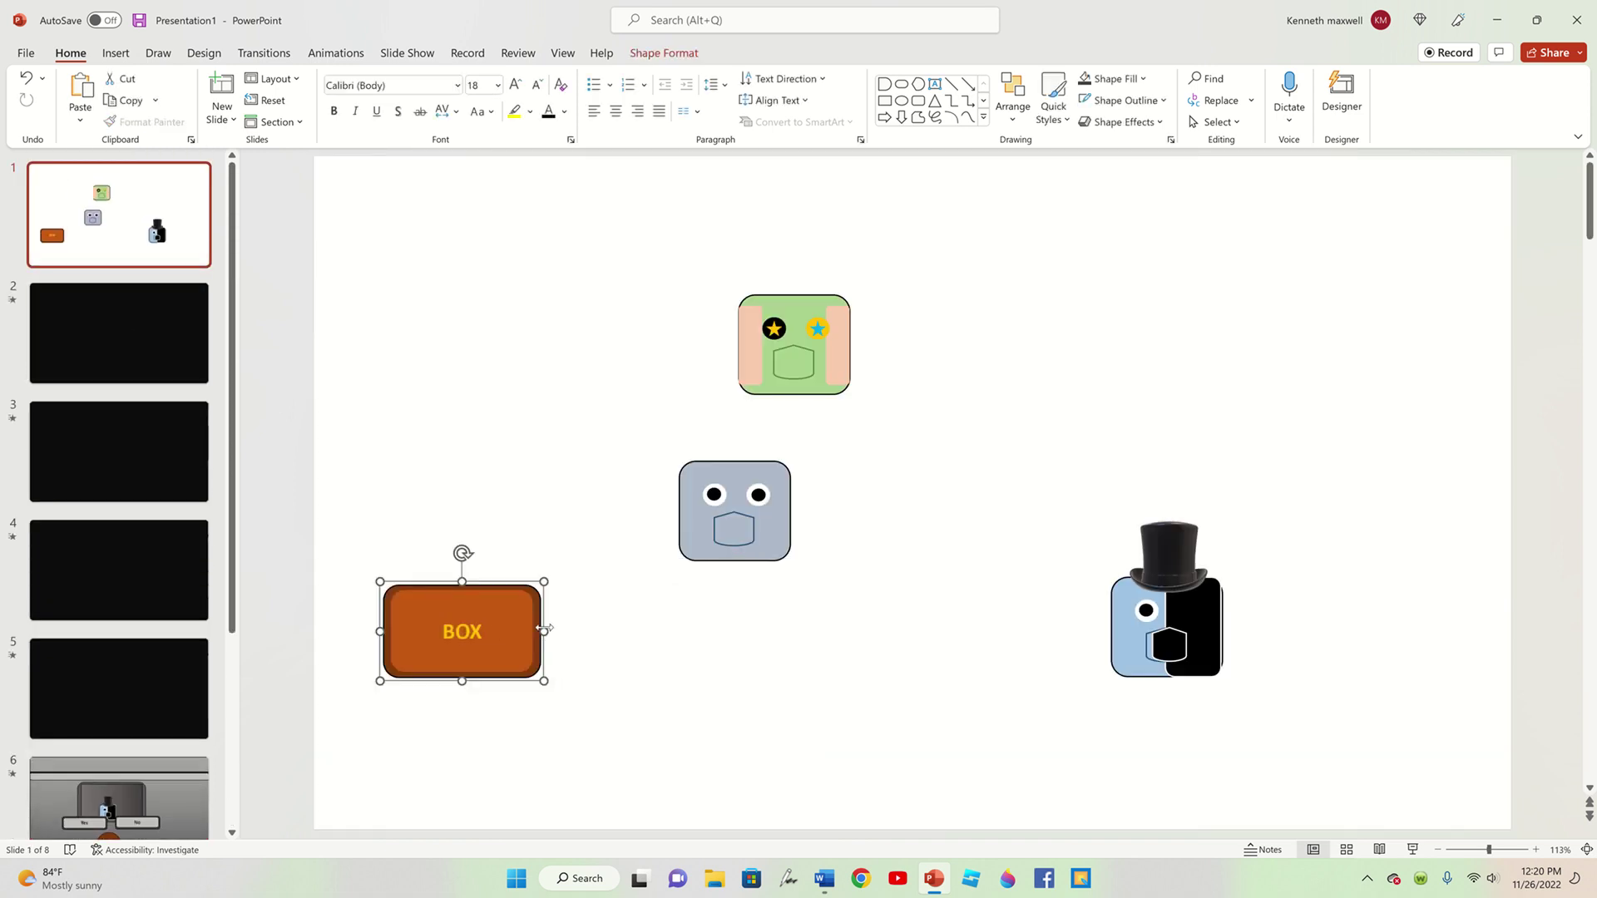
{"action": "right_click", "coordinate": [545, 630]}
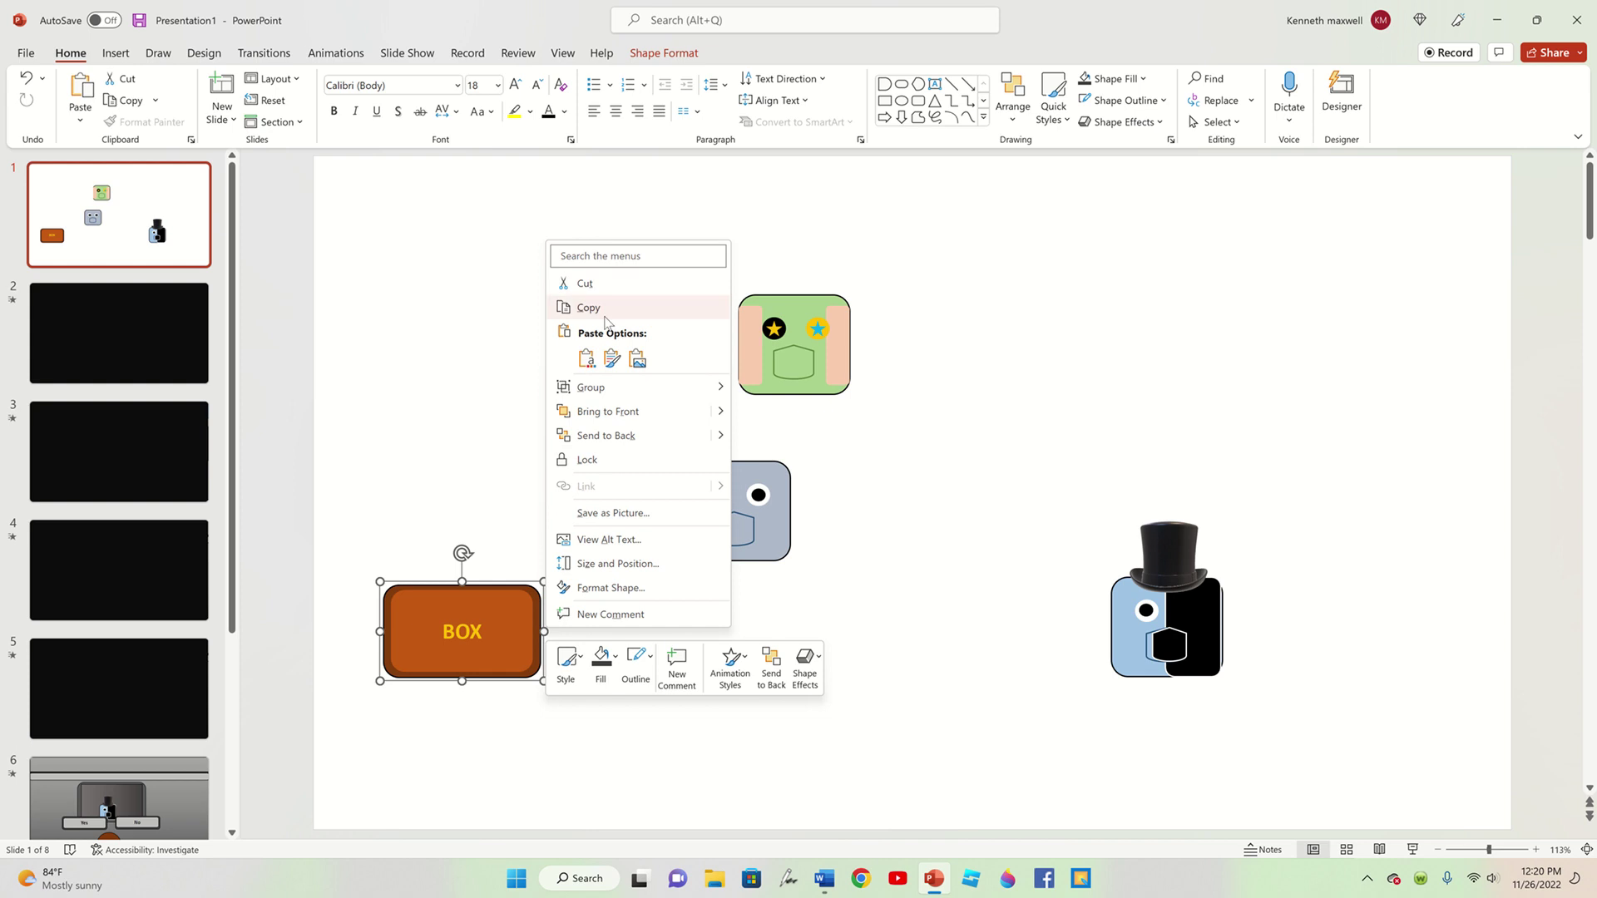
{"action": "left_click", "coordinate": [604, 307]}
- Paste the BOX onto slide 8 and rest it on the bottom bar at centre
{"action": "scroll", "coordinate": [96, 524], "scroll_direction": "down", "scroll_amount": 5}
{"action": "left_click", "coordinate": [100, 536]}
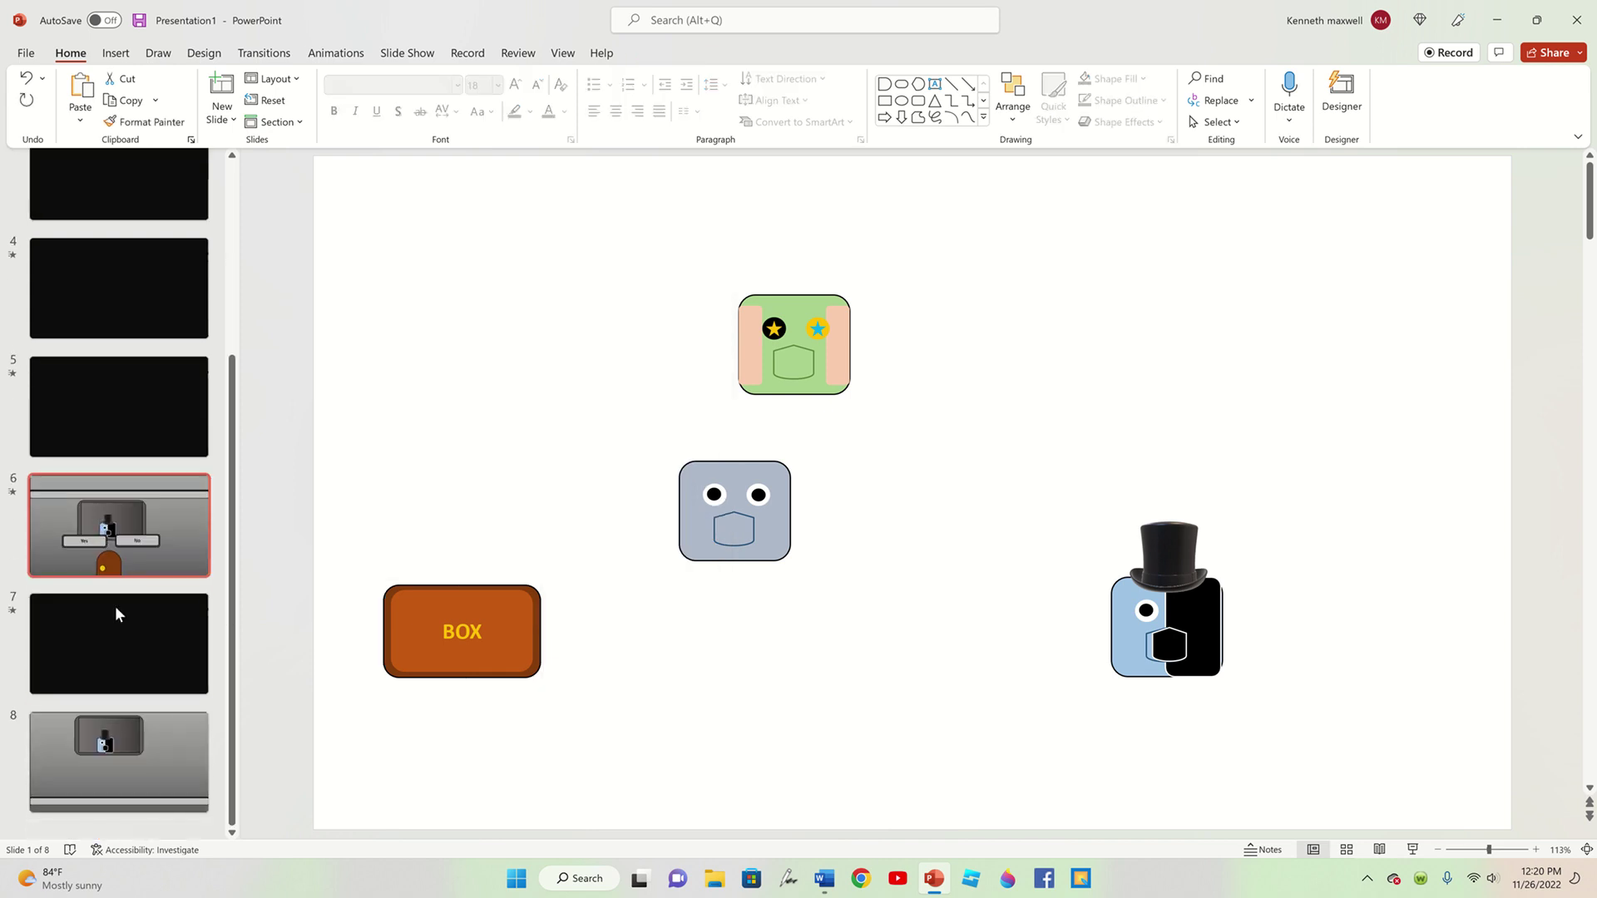
{"action": "left_click", "coordinate": [160, 744]}
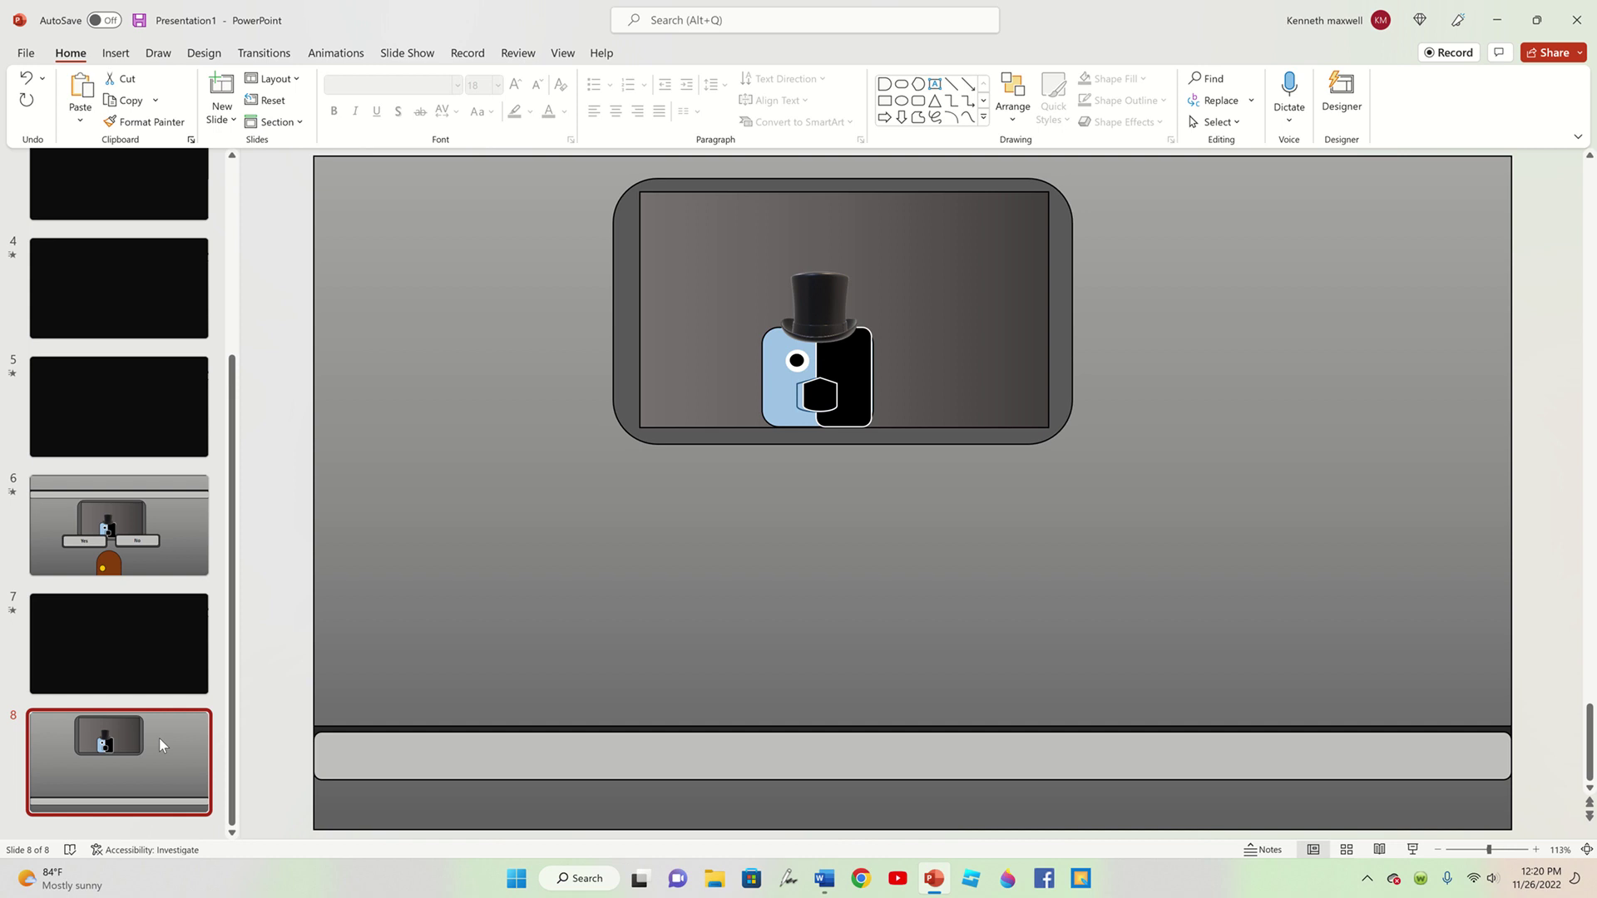
{"action": "key", "text": "ctrl+v"}
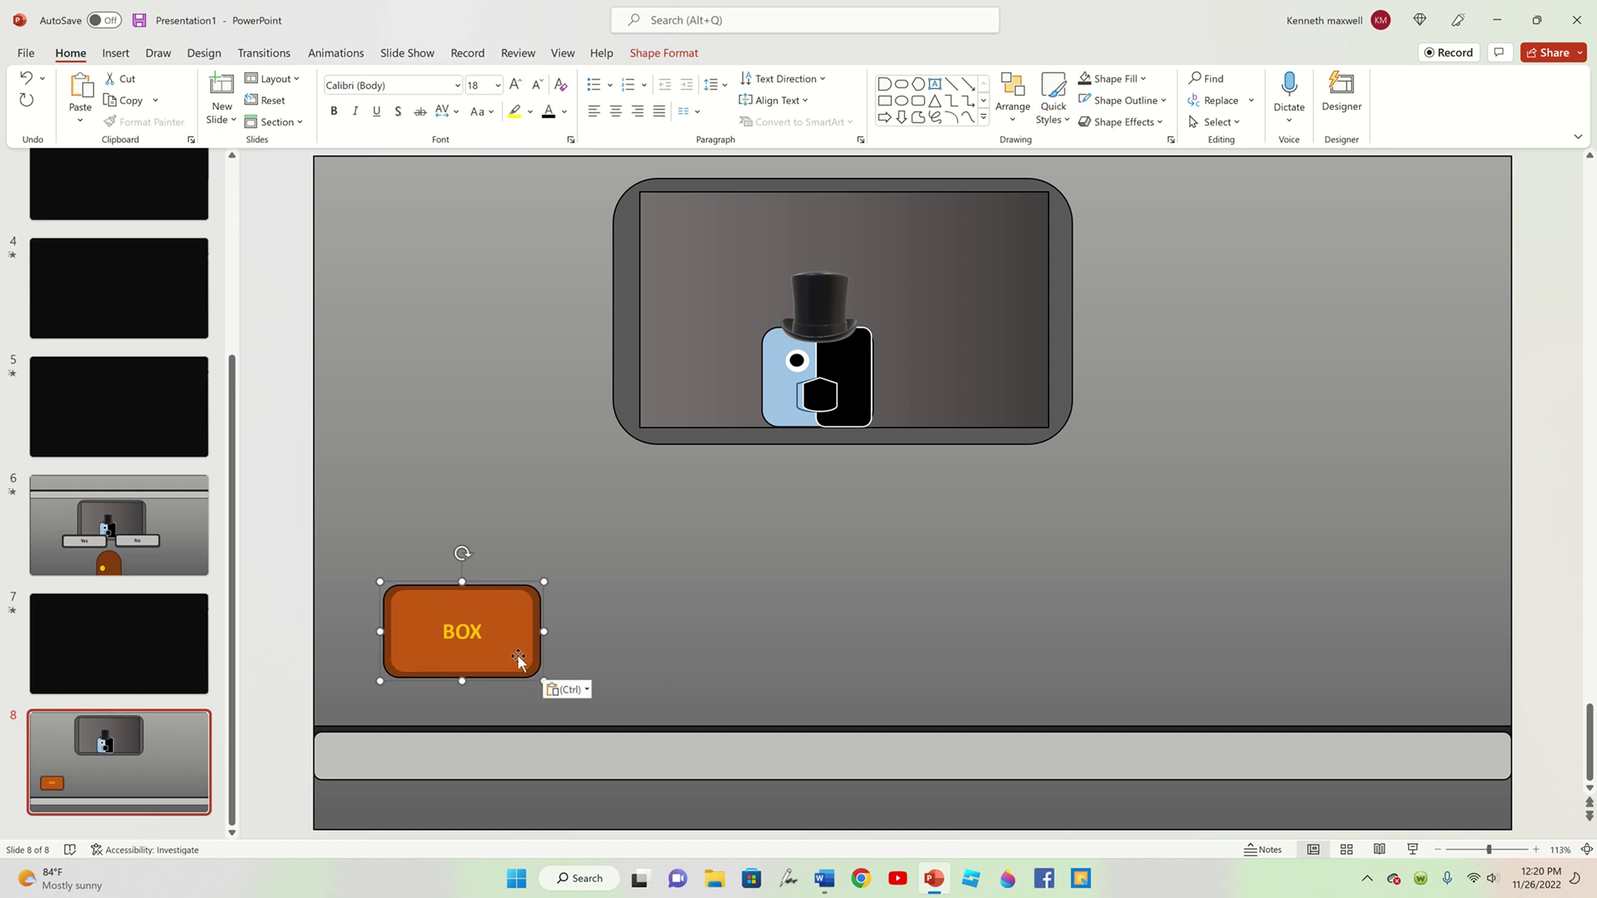
{"action": "left_click_drag", "start_coordinate": [697, 655], "coordinate": [877, 703]}
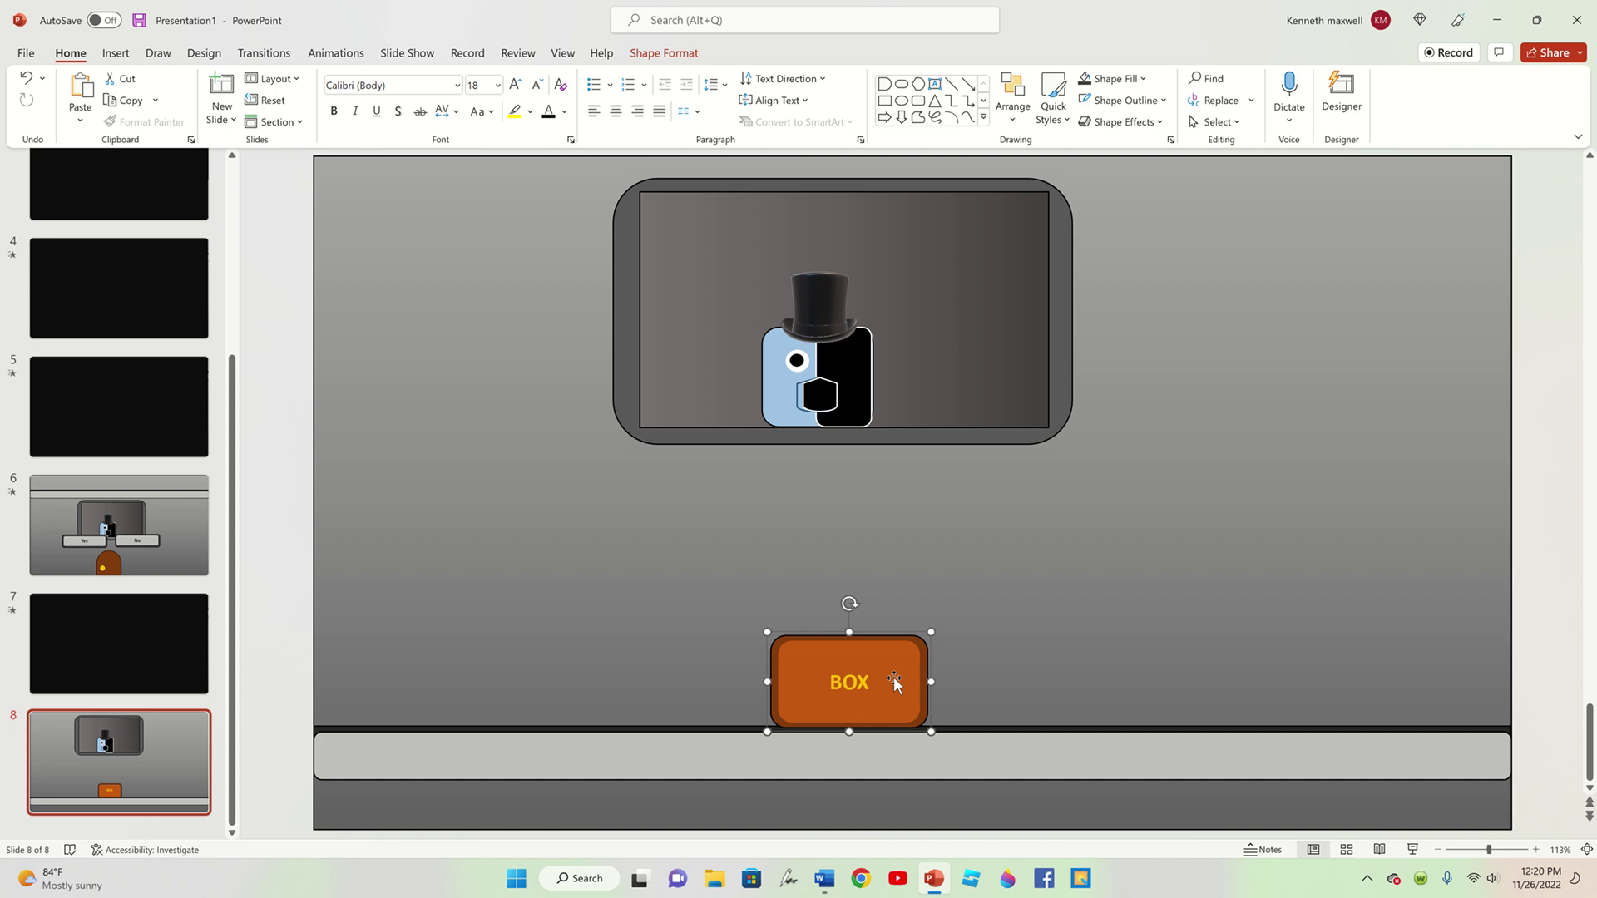
- Copy the hidden speech bubble text box from slide 7
{"action": "scroll", "coordinate": [100, 499], "scroll_direction": "up", "scroll_amount": 1}
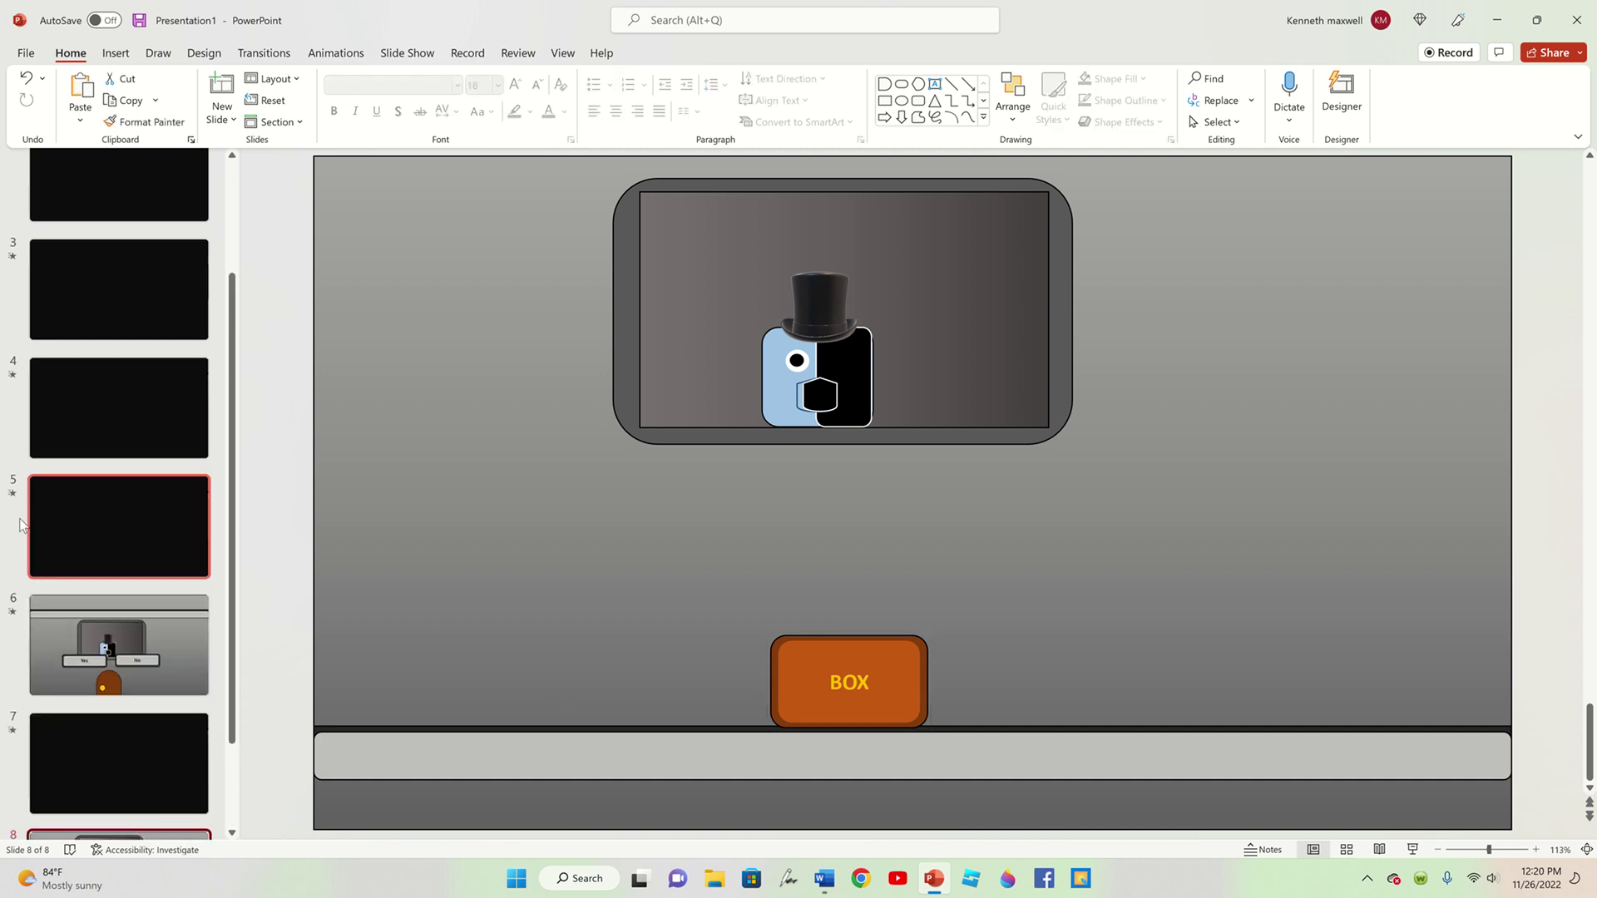
{"action": "left_click", "coordinate": [107, 509]}
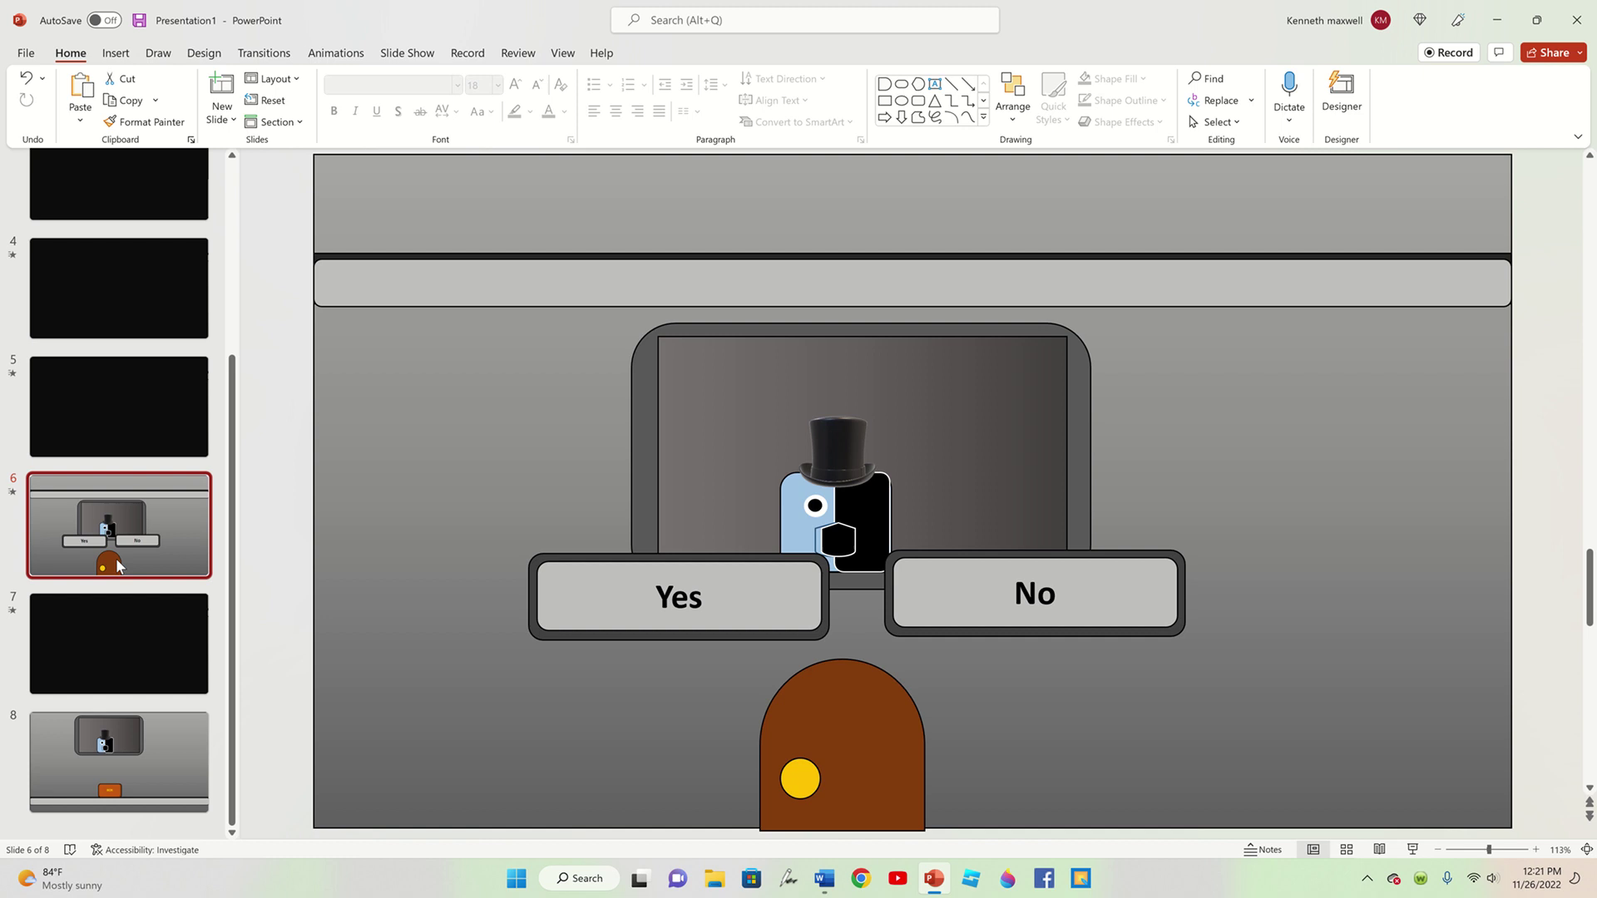
{"action": "left_click", "coordinate": [157, 630]}
{"action": "left_click_drag", "start_coordinate": [281, 298], "coordinate": [1443, 481]}
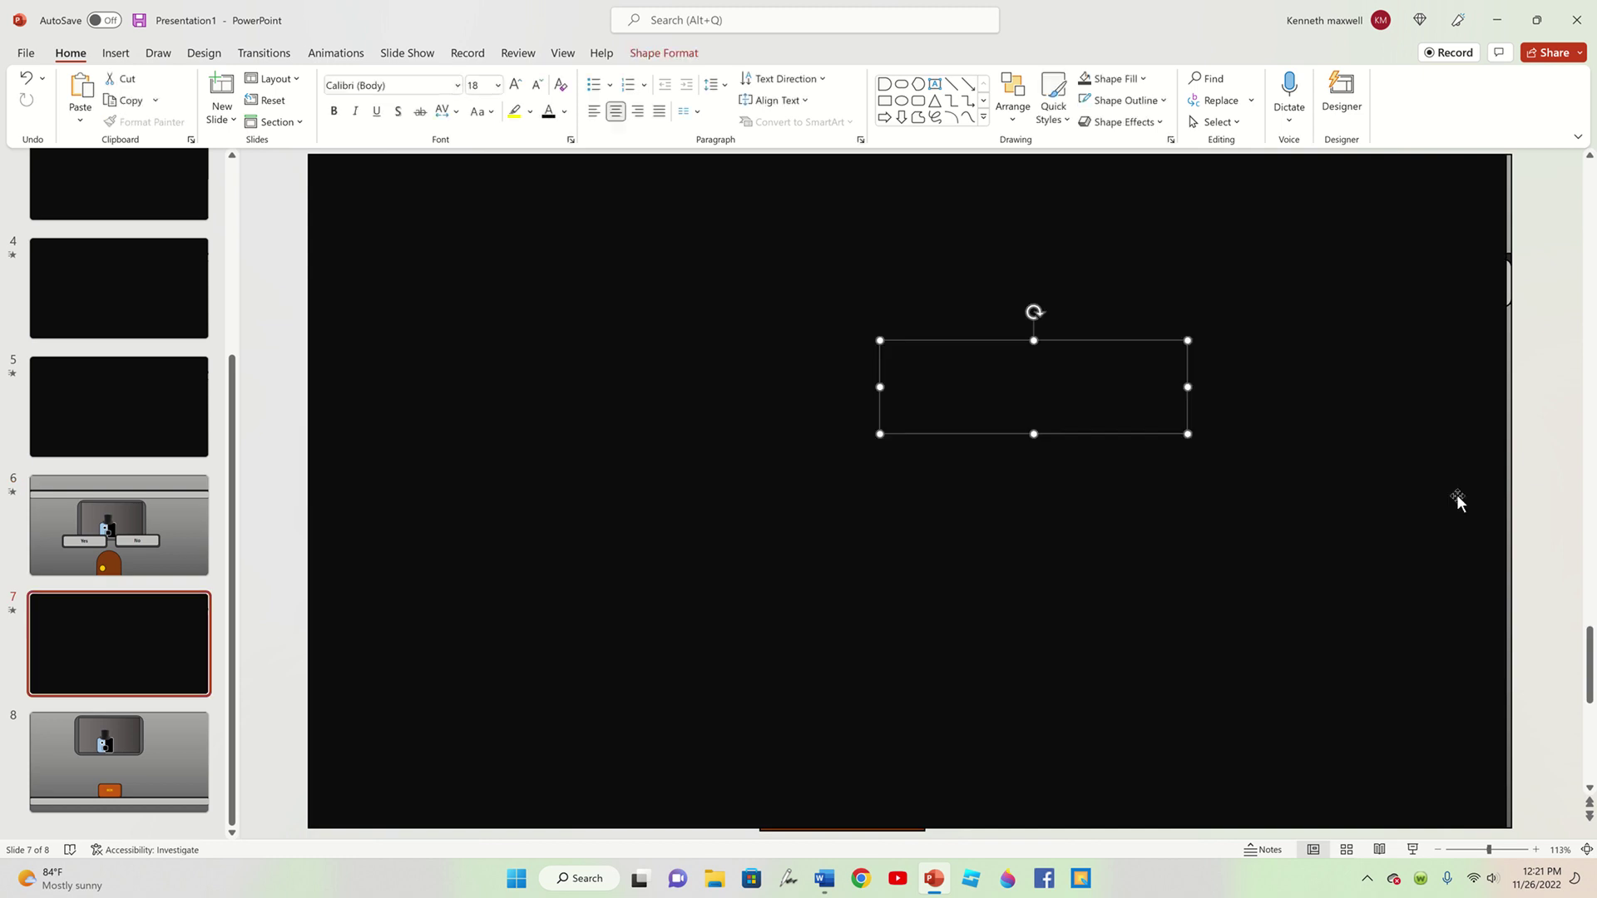
{"action": "right_click", "coordinate": [1189, 342]}
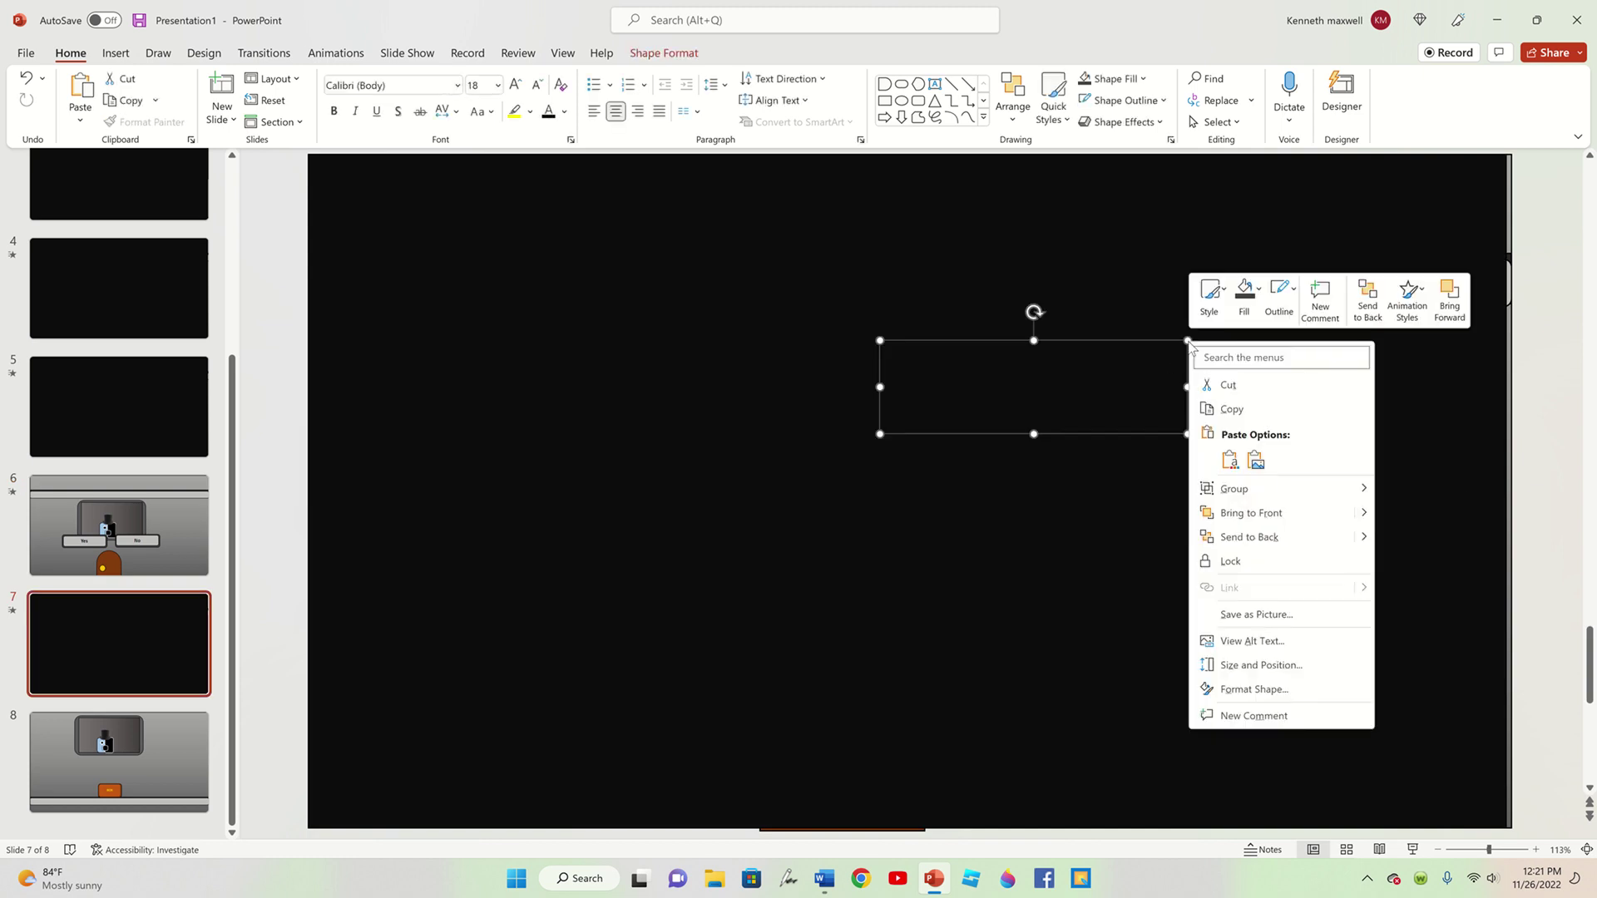
{"action": "left_click", "coordinate": [1232, 409]}
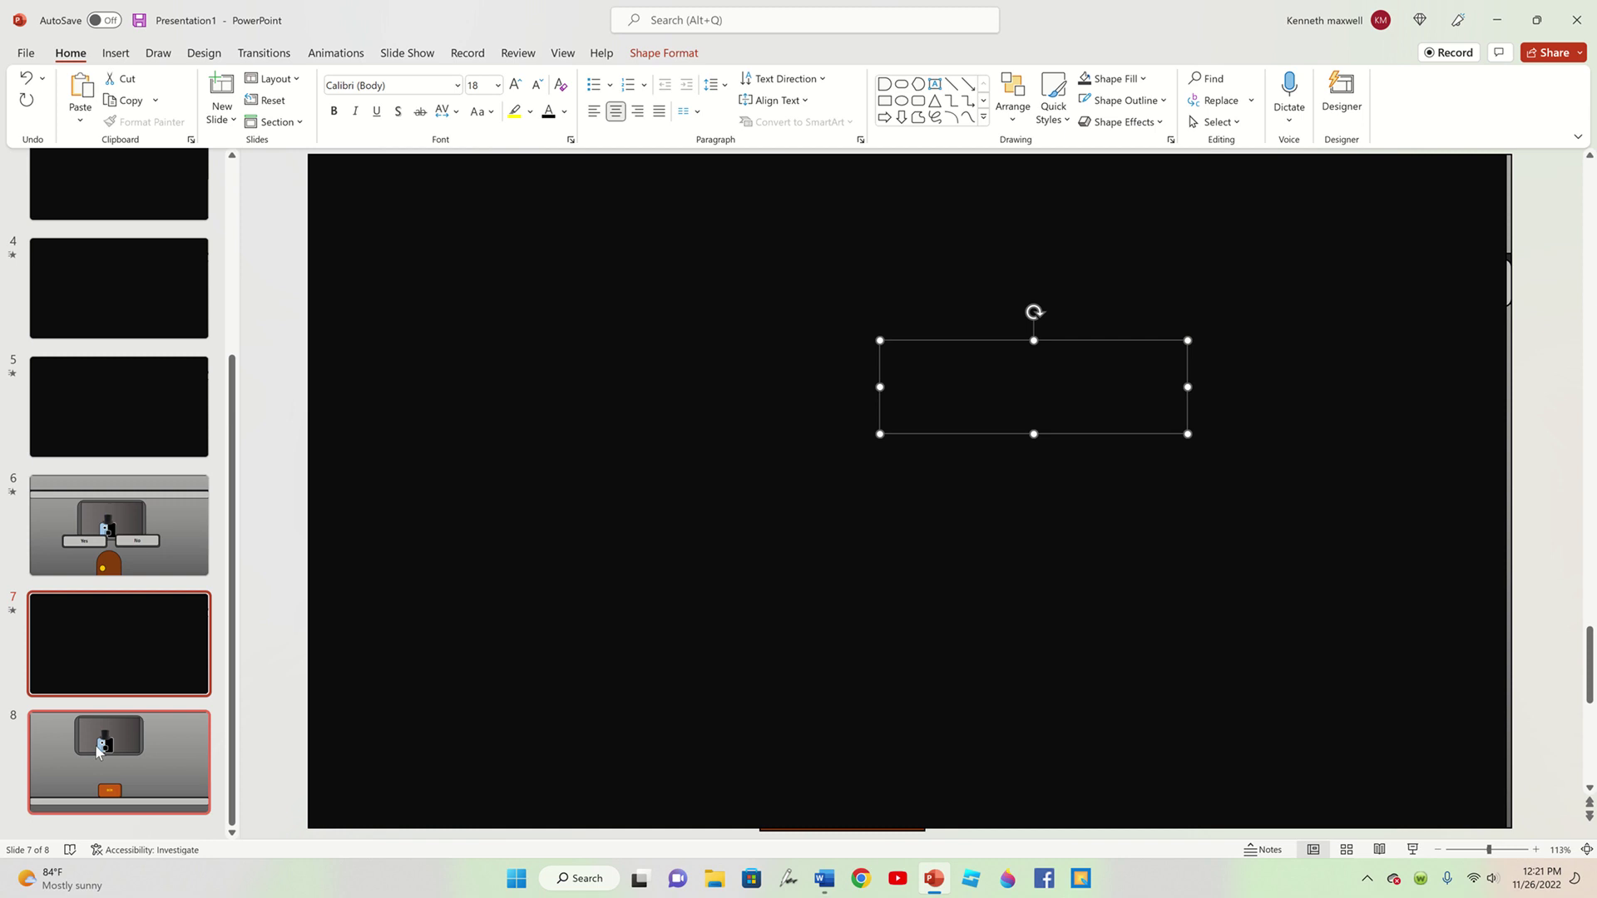
- Paste the speech bubble onto slide 8 and delete its old text
{"action": "left_click", "coordinate": [96, 752]}
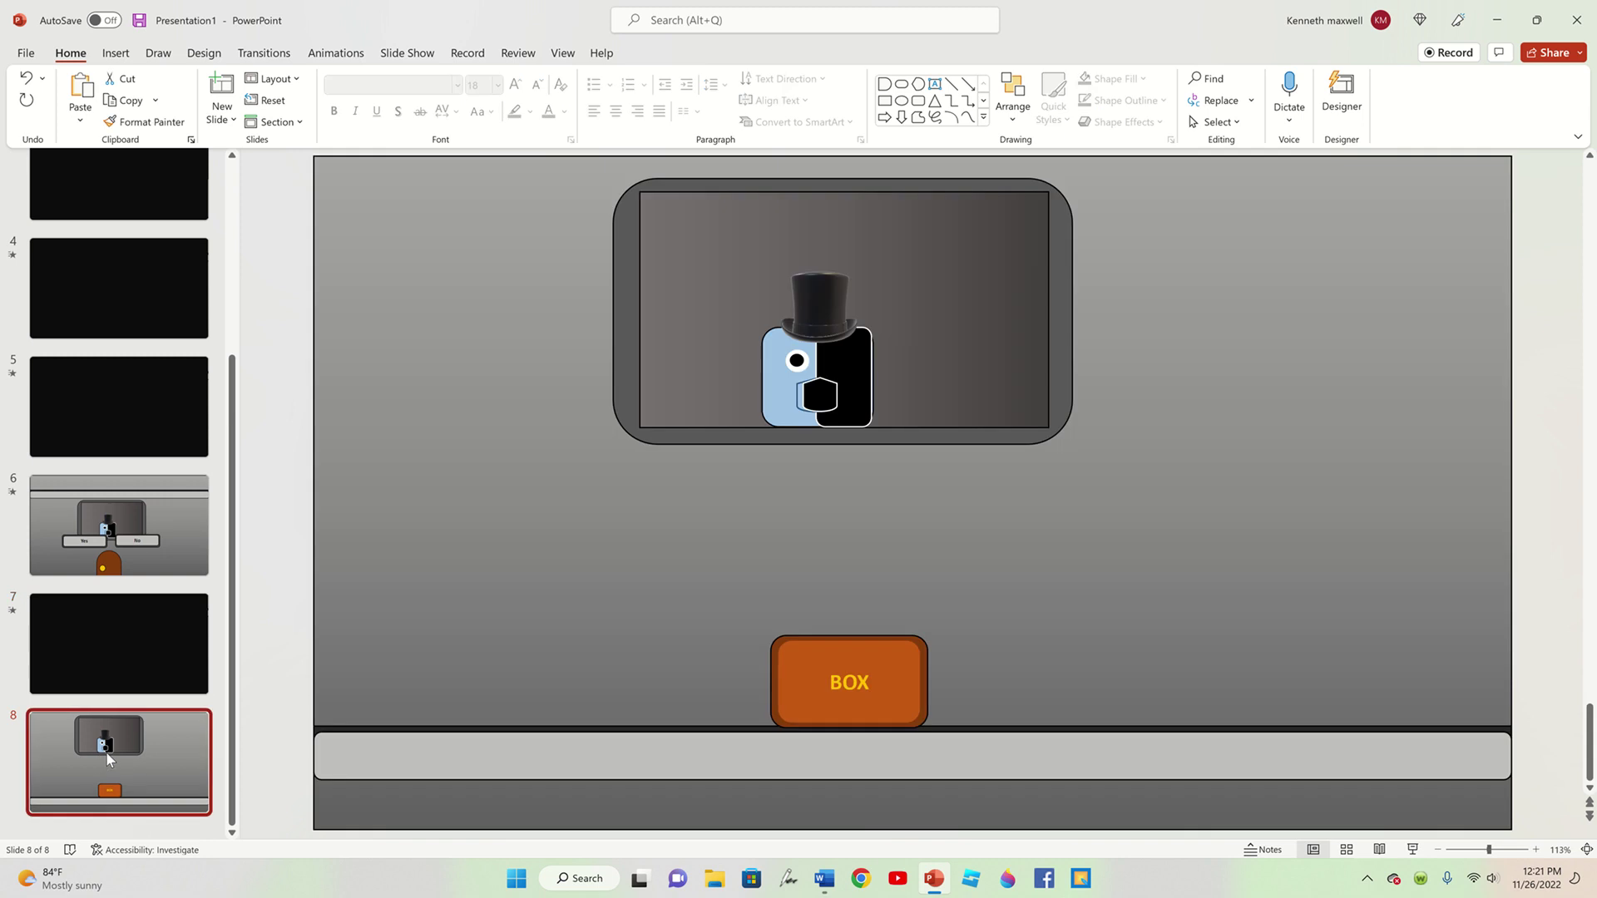
{"action": "key", "text": "ctrl+v"}
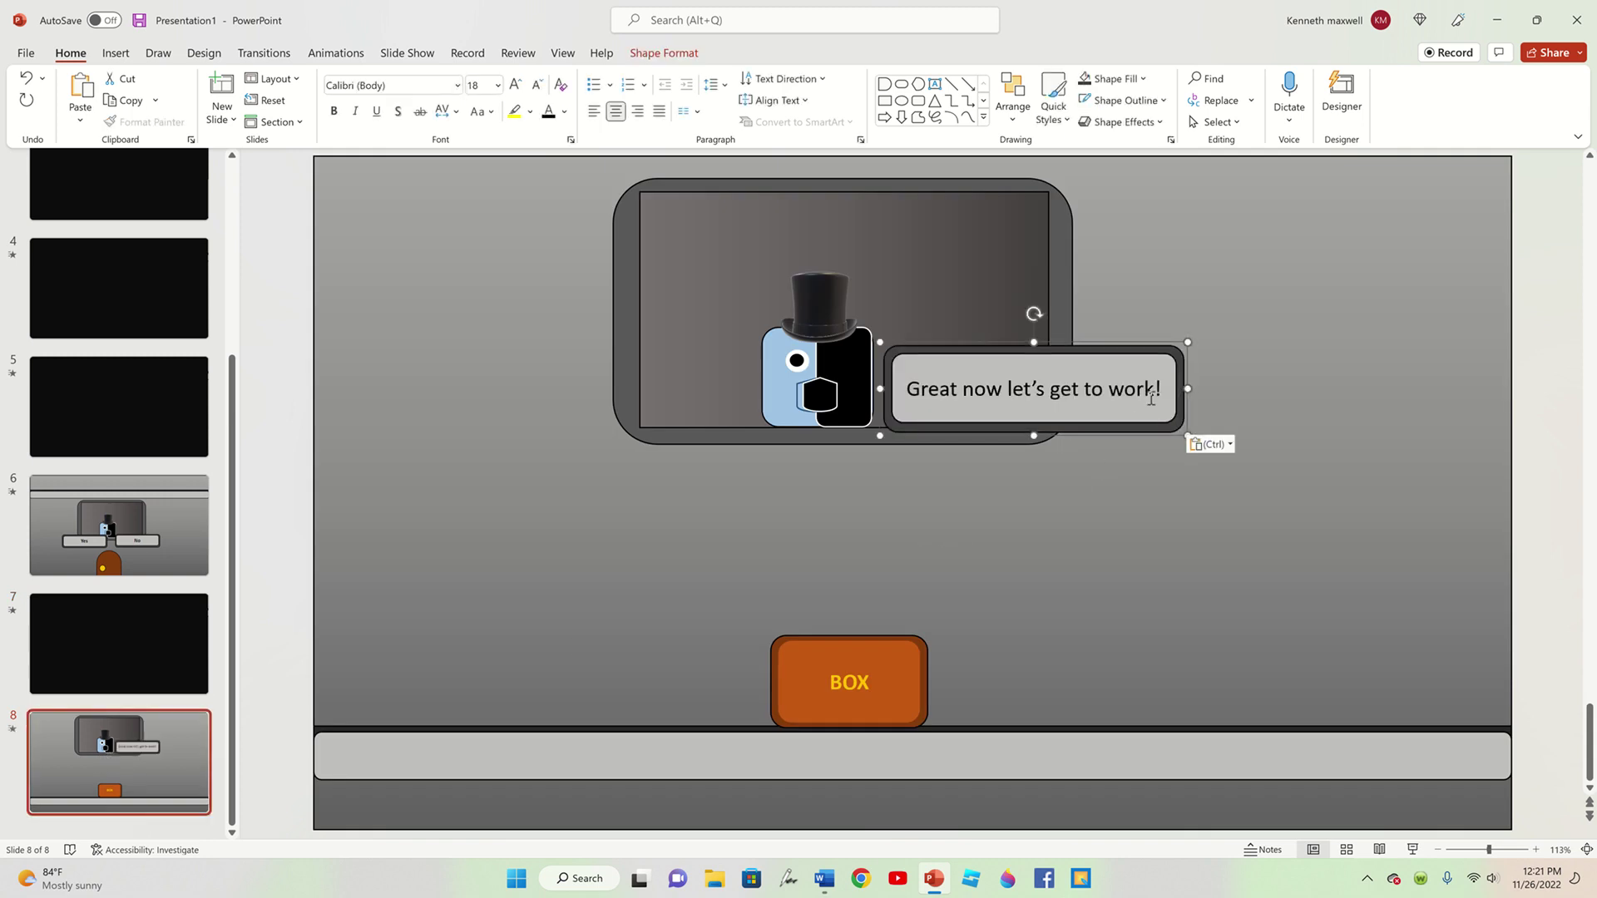
{"action": "left_click_drag", "start_coordinate": [1163, 391], "coordinate": [845, 385]}
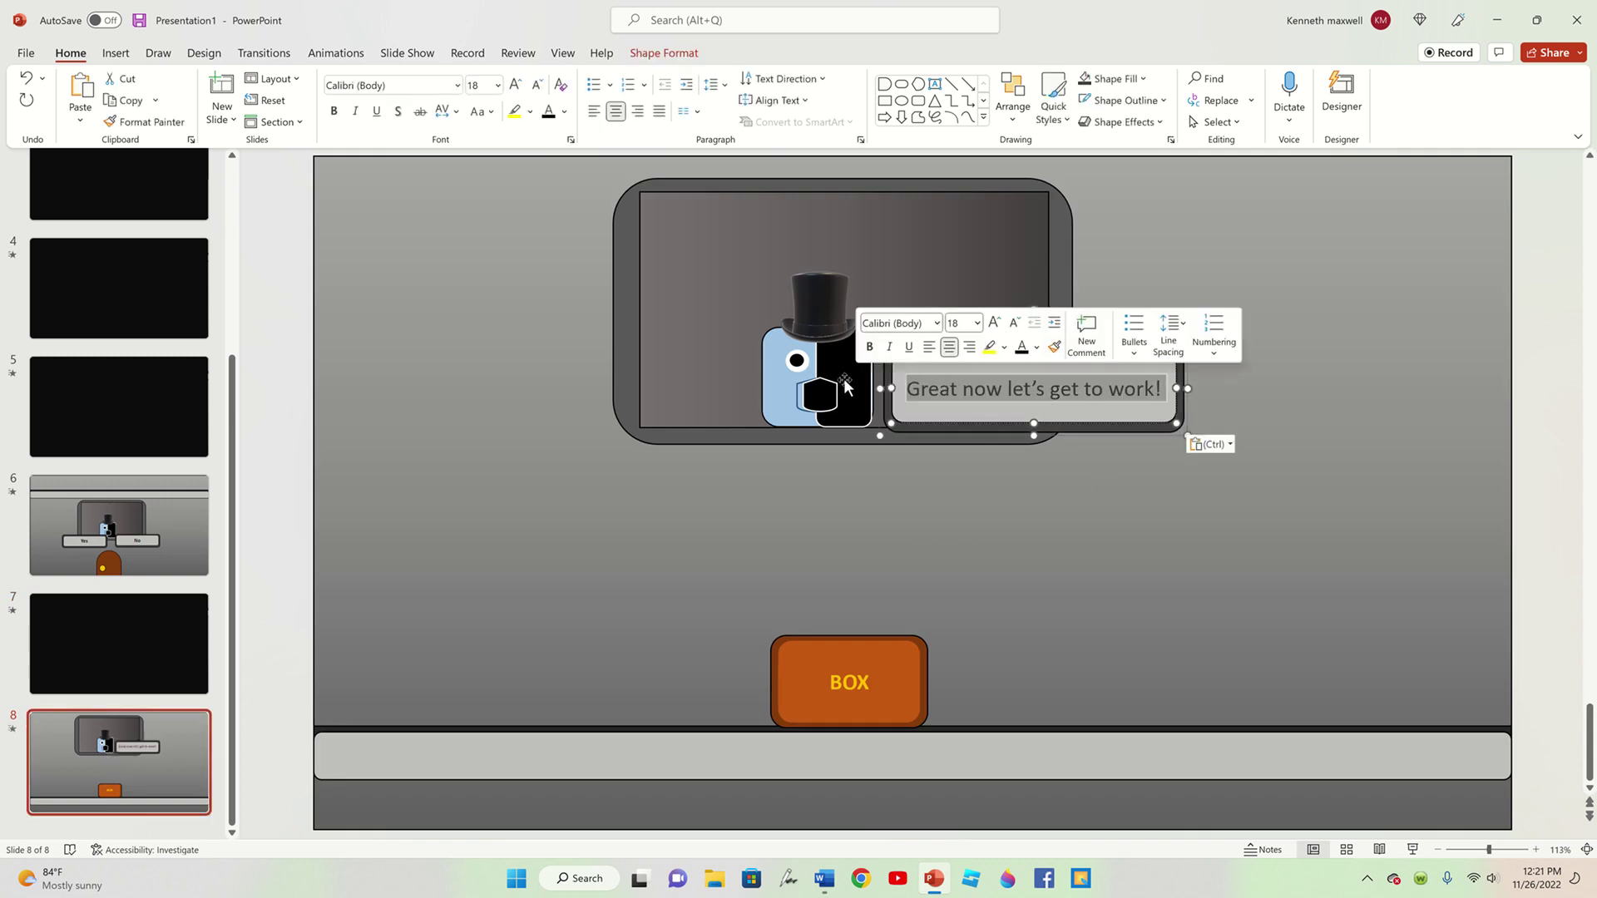
{"action": "key", "text": "Delete"}
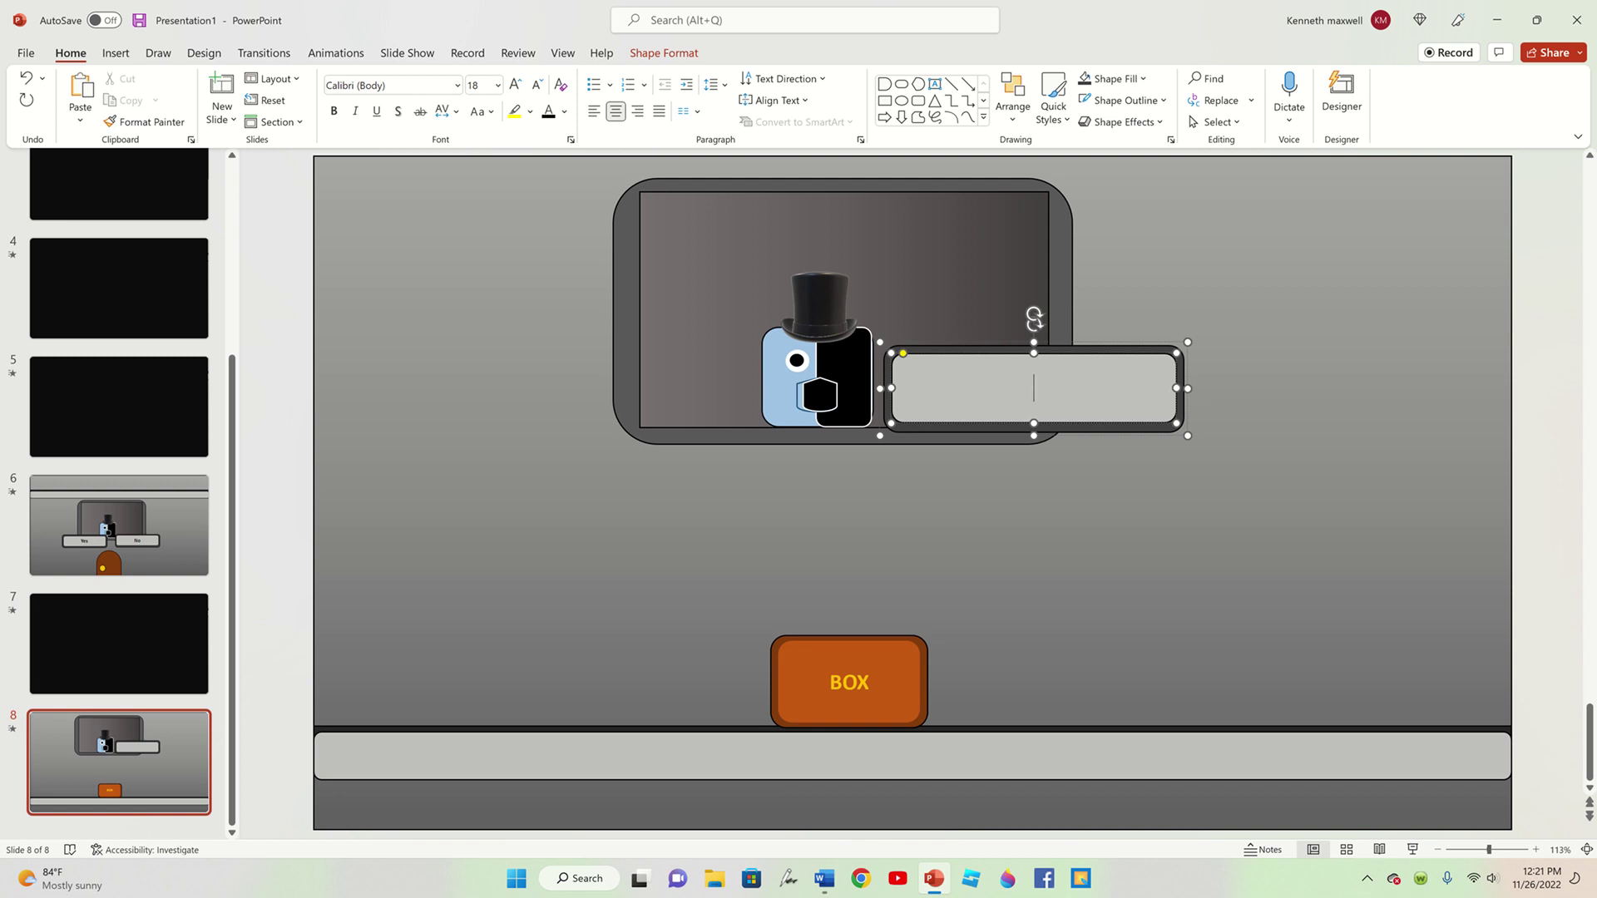
- Type 'Alright you just need to open this box and test what's inside.' into the bubble
{"action": "type", "text": "Alri"}
{"action": "type", "text": "ght"}
{"action": "type", "text": "y"}
{"action": "type", "text": "ou just "}
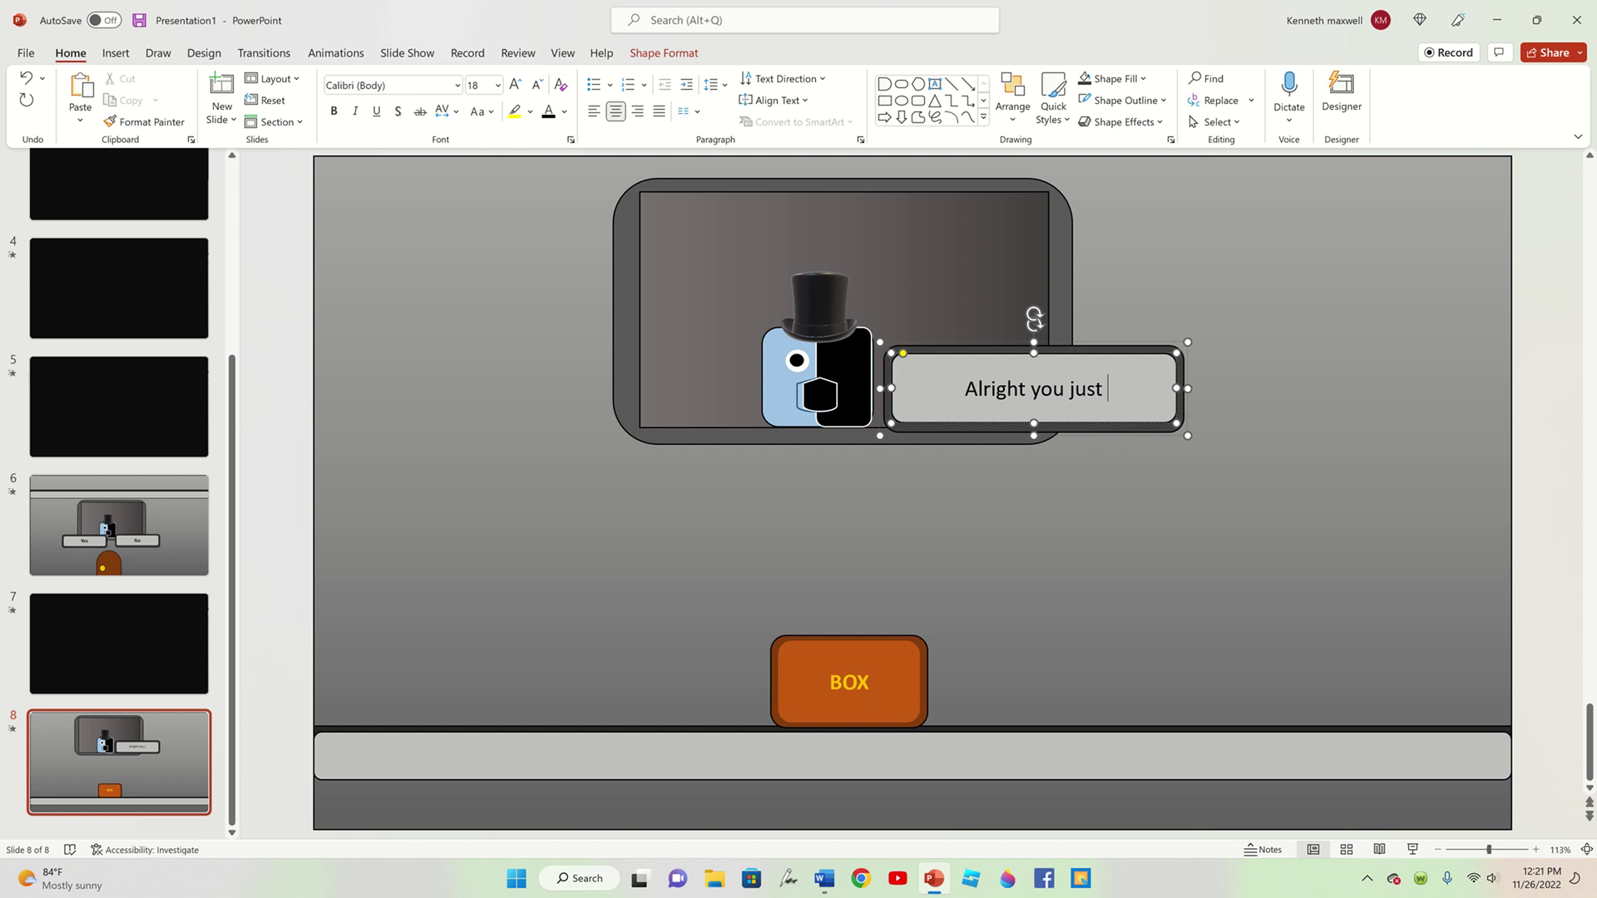
{"action": "type", "text": "need to"}
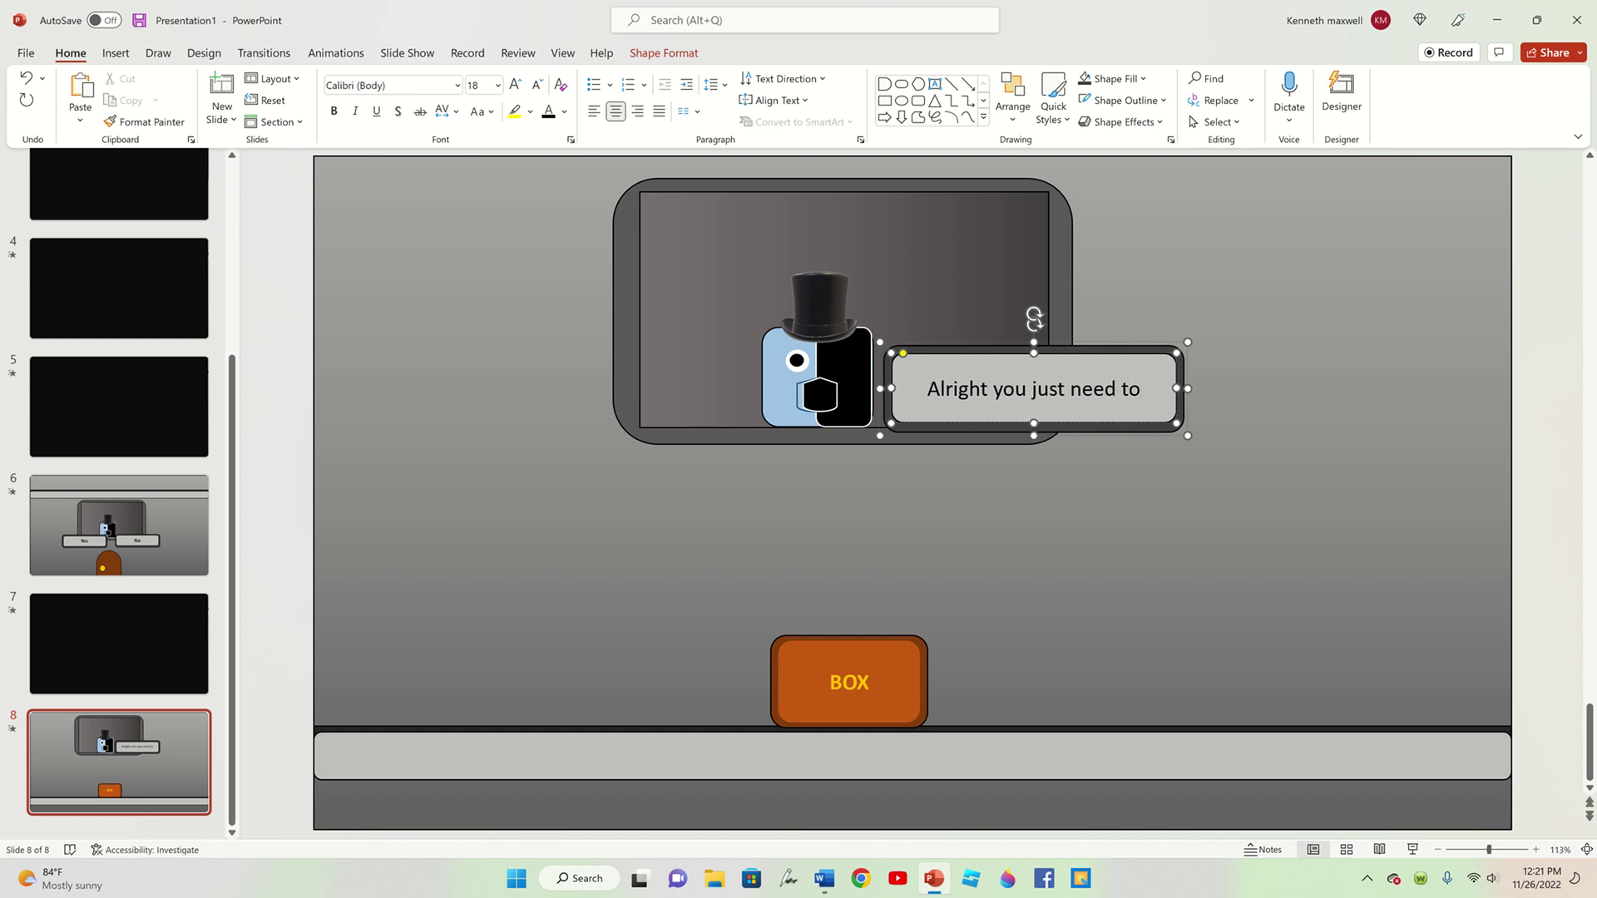
{"action": "type", "text": " open"}
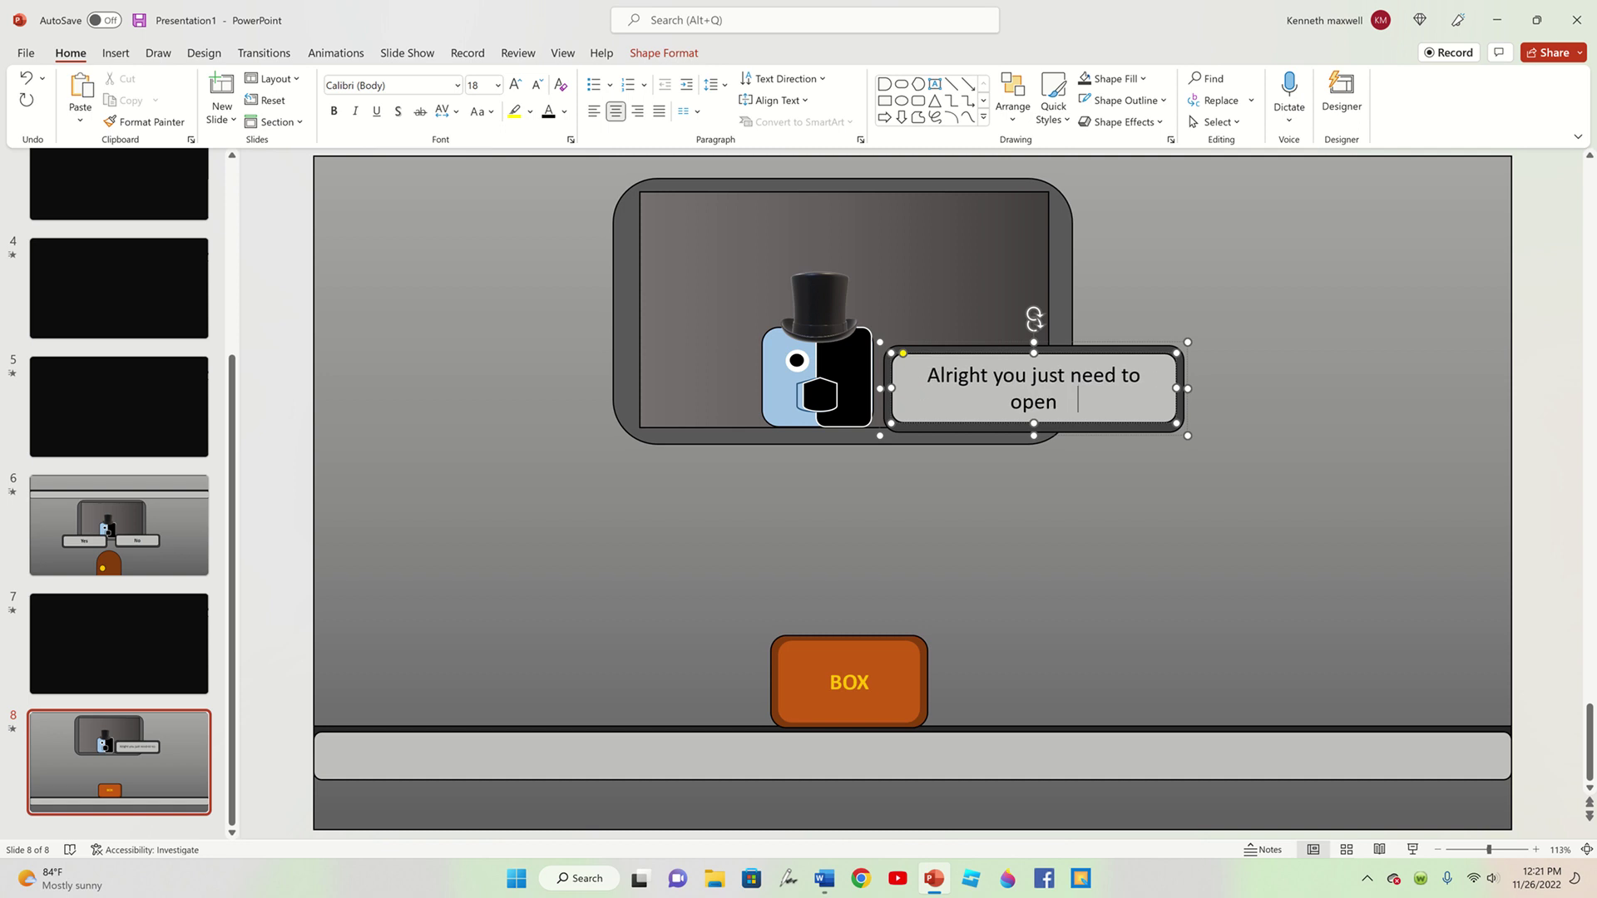
{"action": "type", "text": " the"}
{"action": "key", "text": "BackSpace"}
{"action": "key", "text": "BackSpace"}
{"action": "type", "text": "h"}
{"action": "type", "text": "is box "}
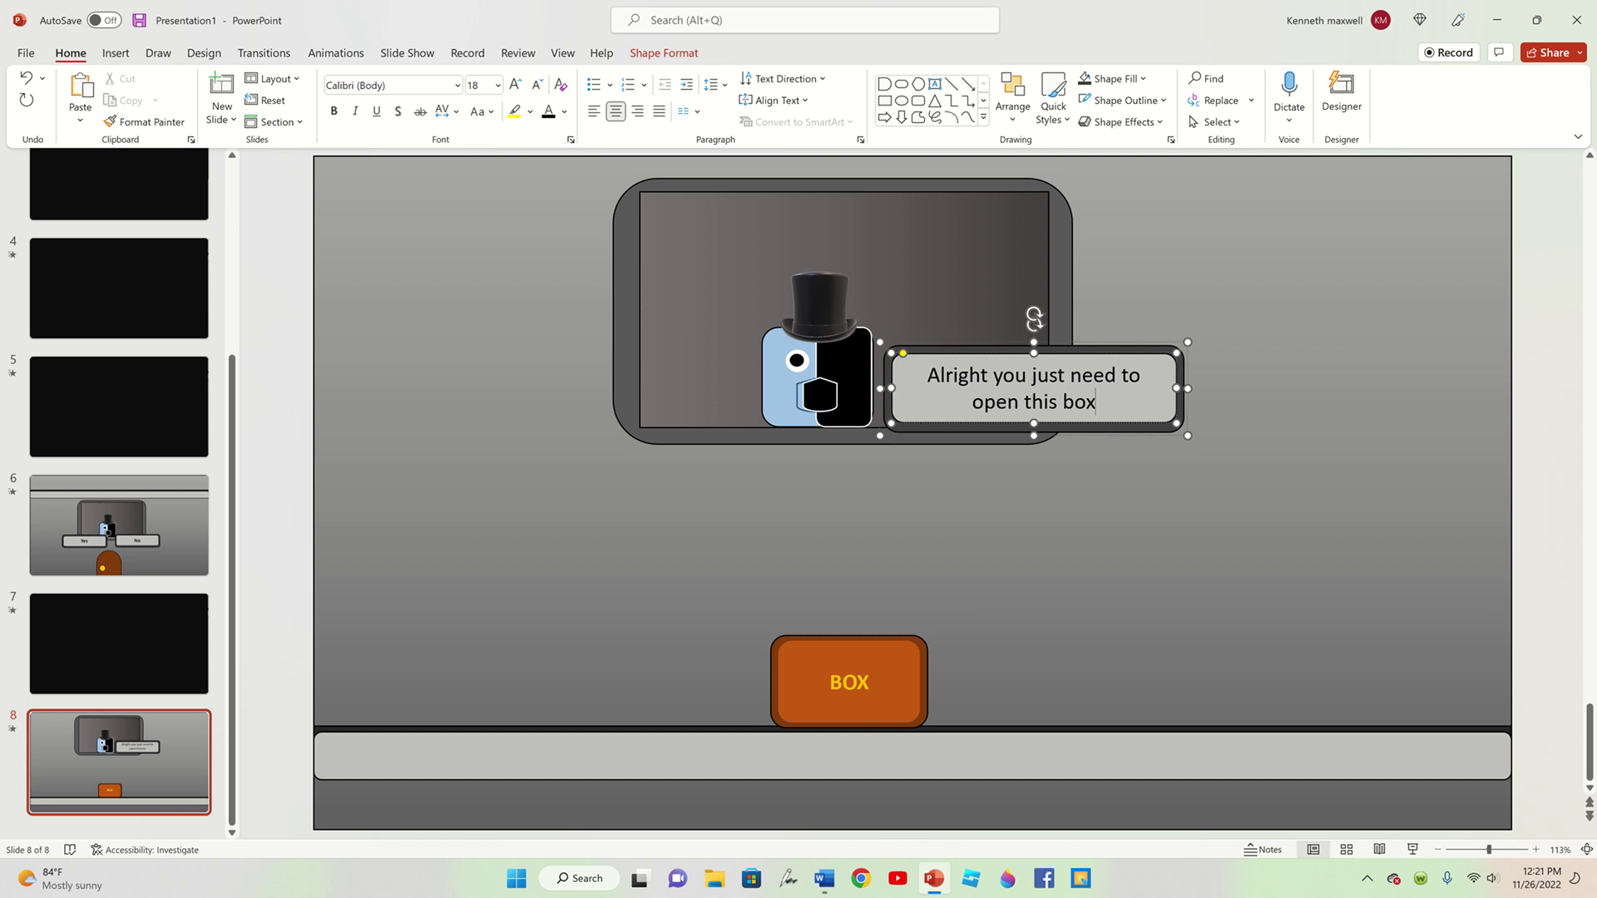
{"action": "type", "text": "and te"}
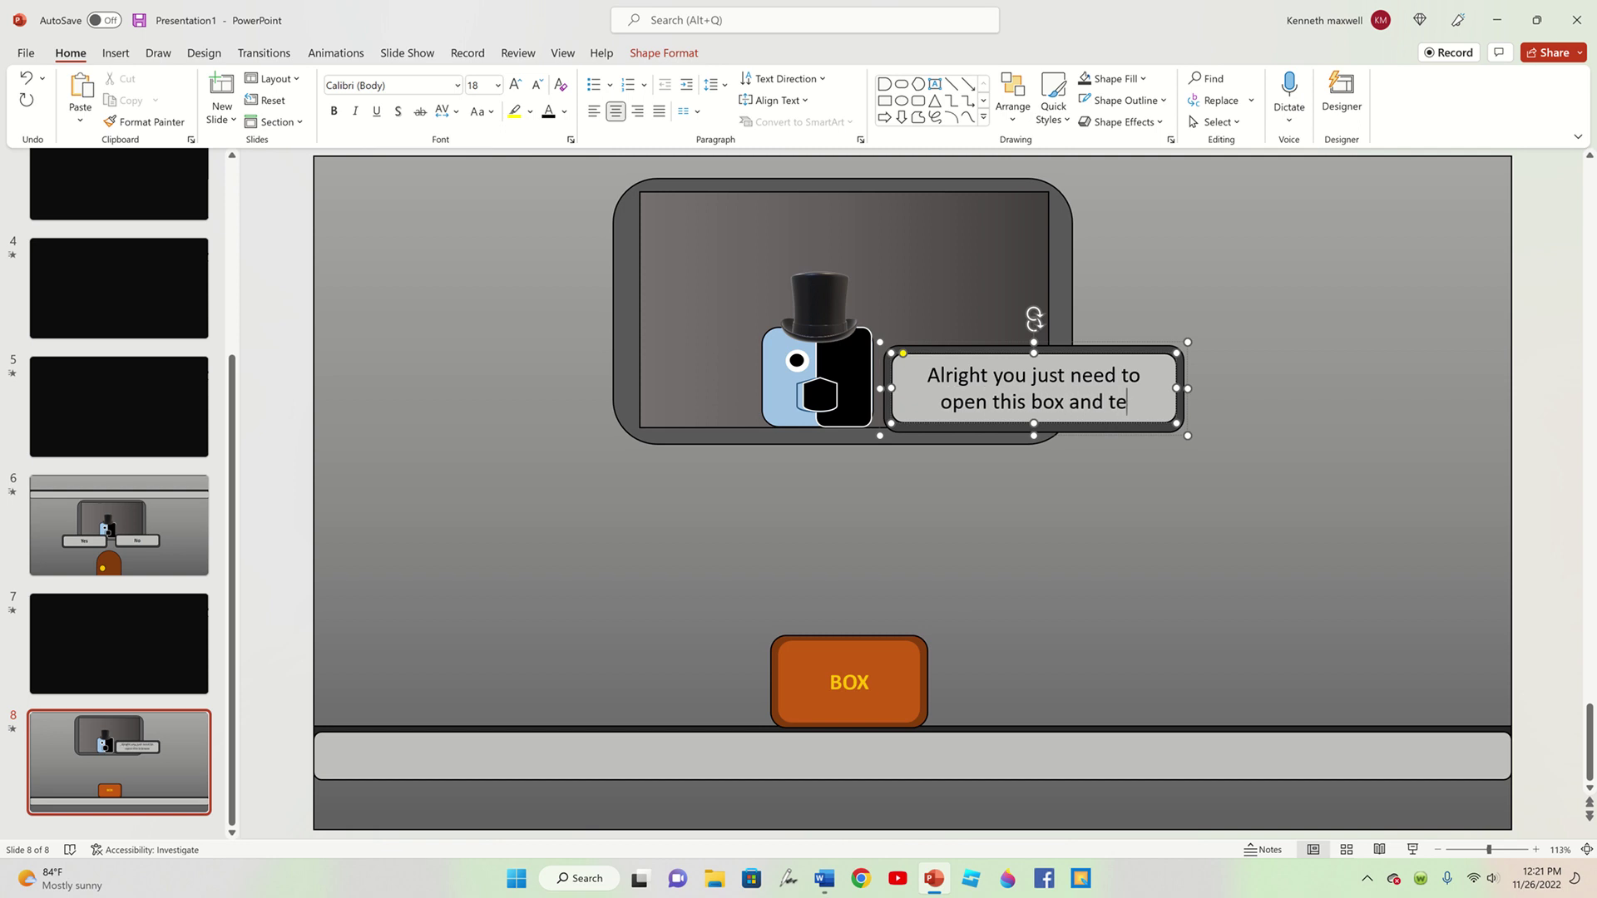
{"action": "type", "text": "st"}
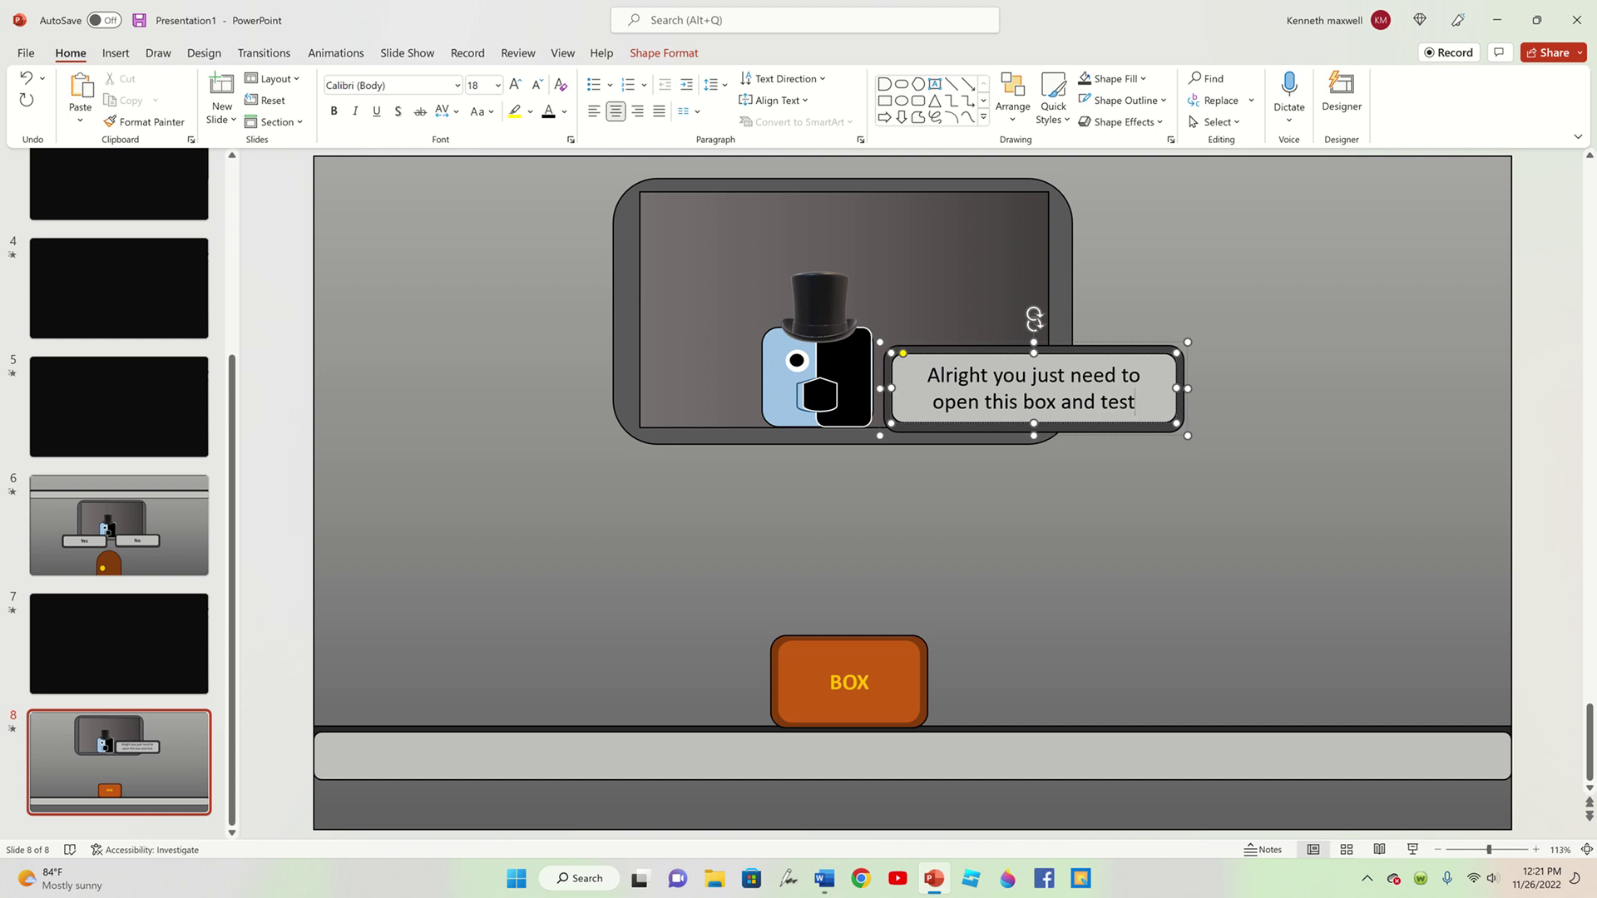
{"action": "type", "text": " wh"}
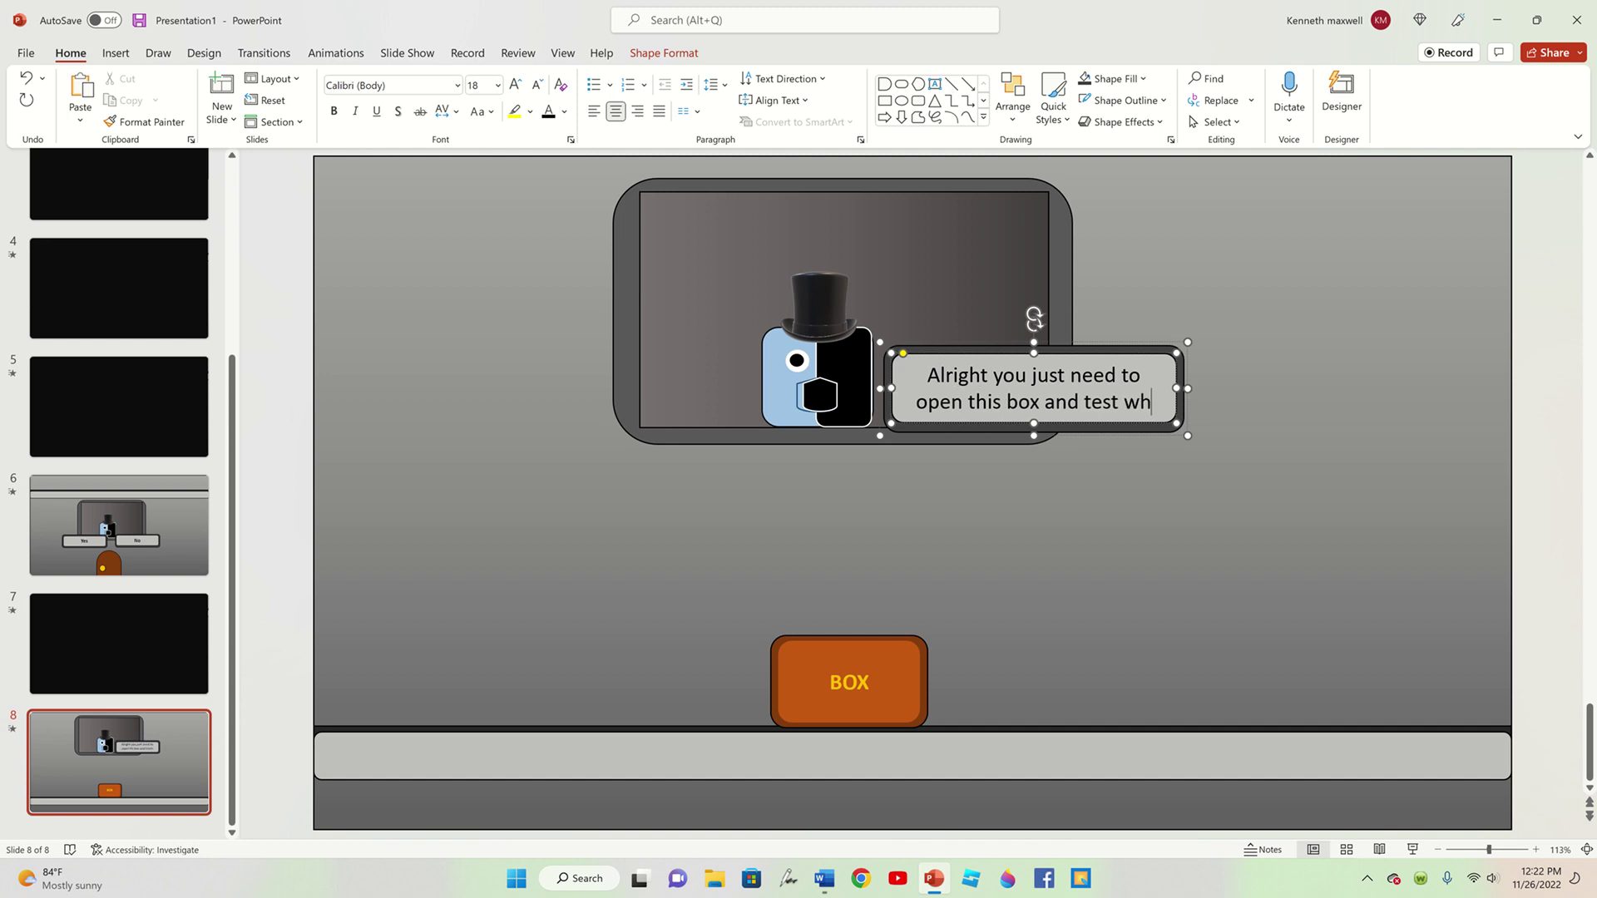
{"action": "type", "text": "at"}
{"action": "type", "text": "'s "}
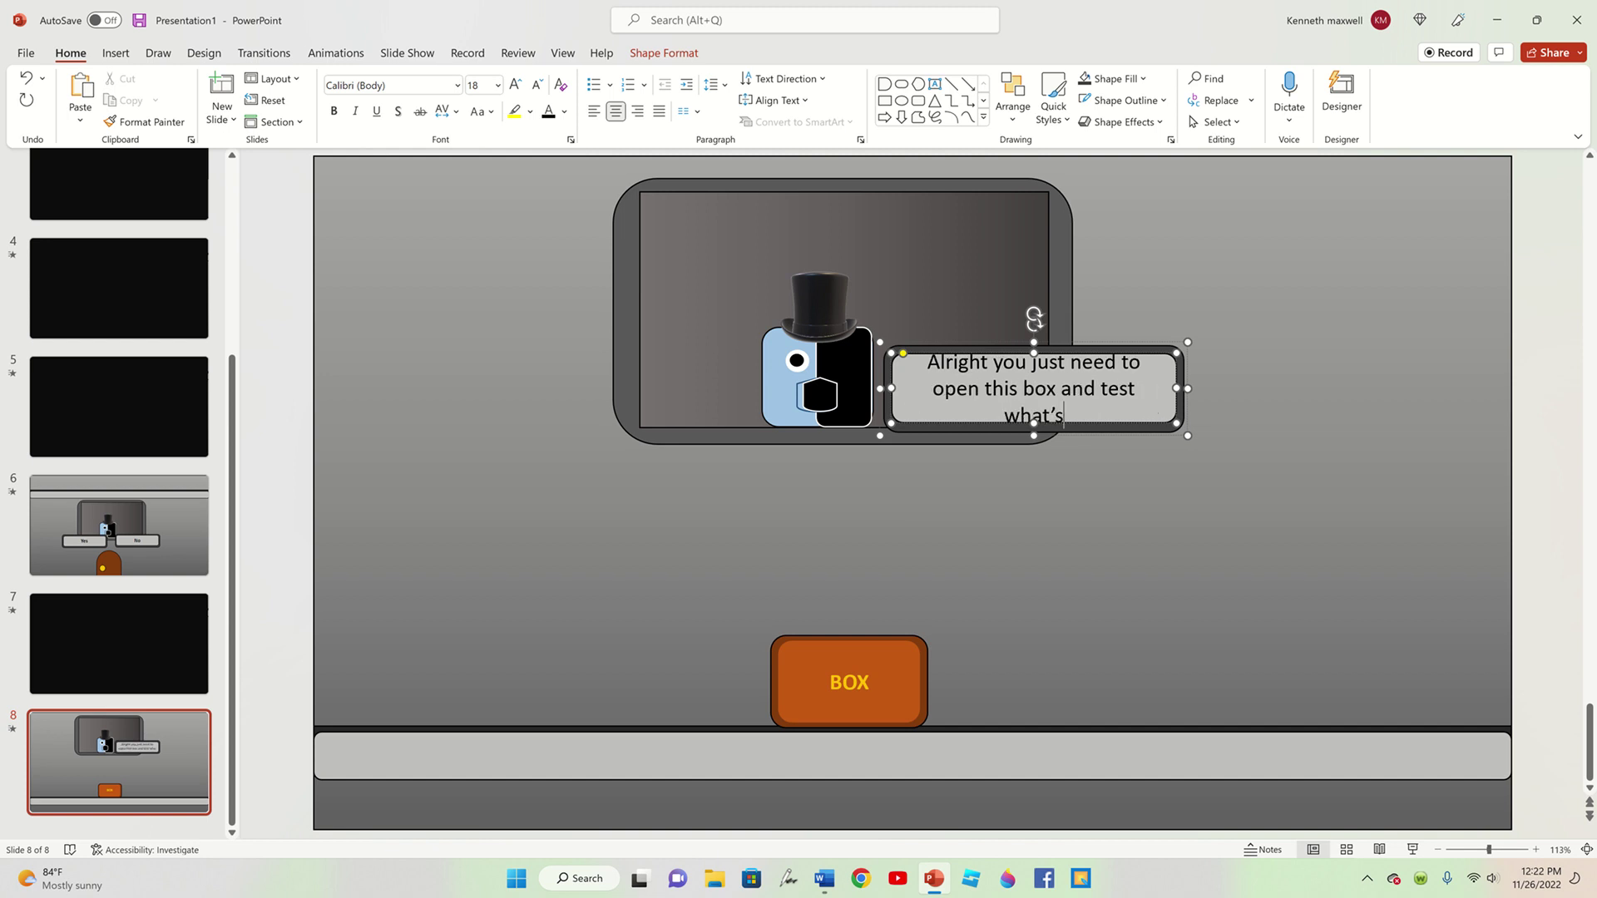
{"action": "type", "text": "i"}
{"action": "type", "text": "n"}
{"action": "type", "text": "side"}
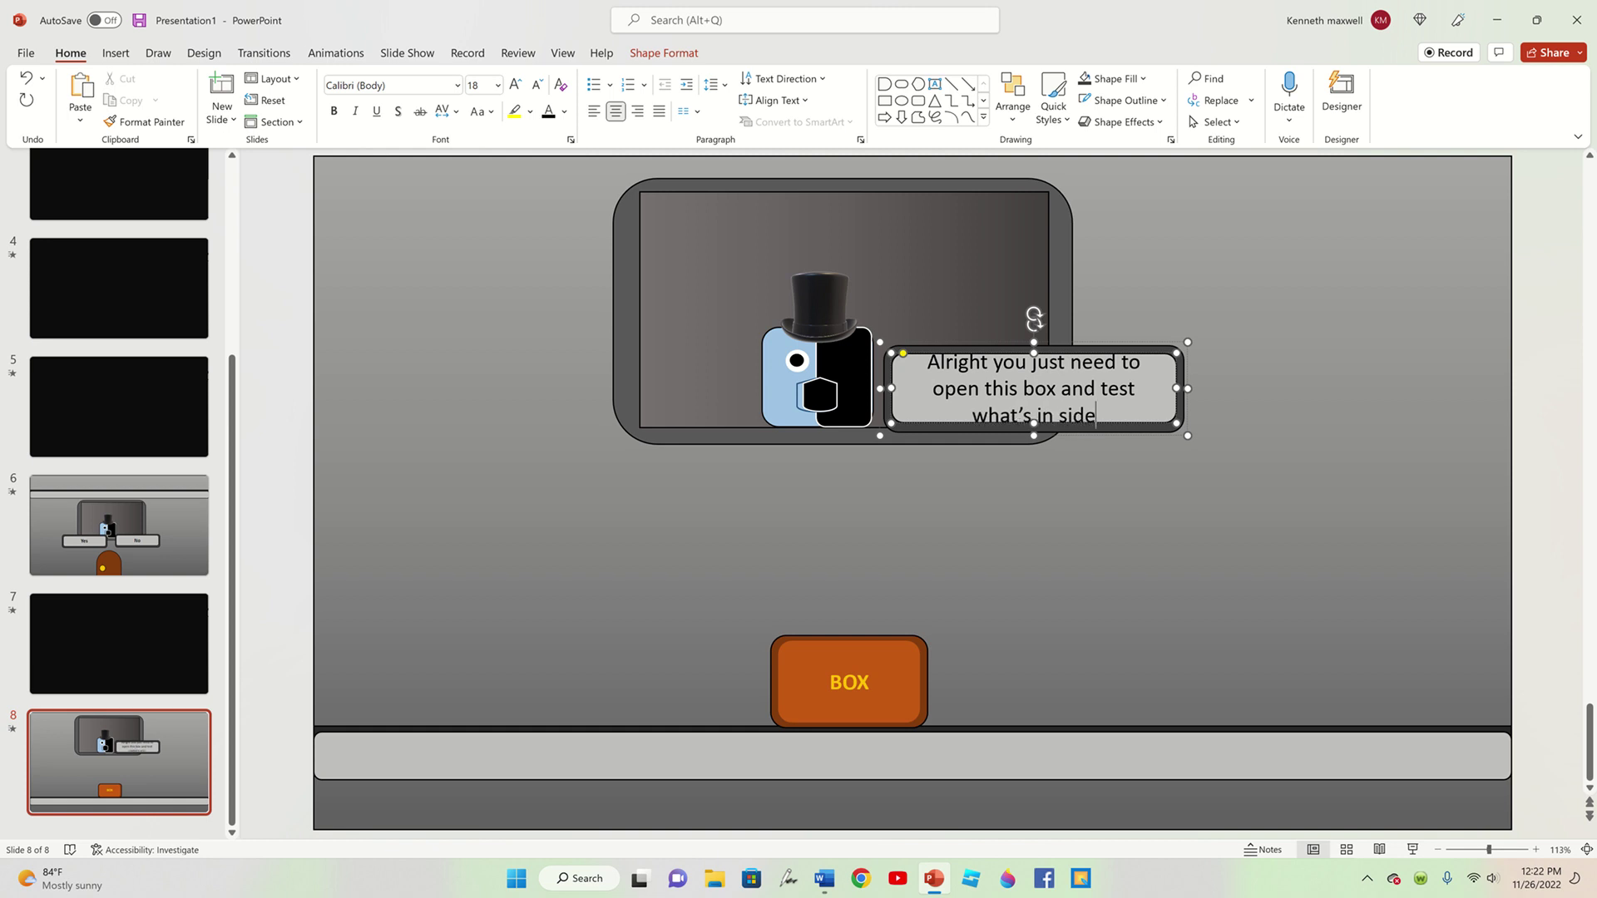
{"action": "type", "text": "."}
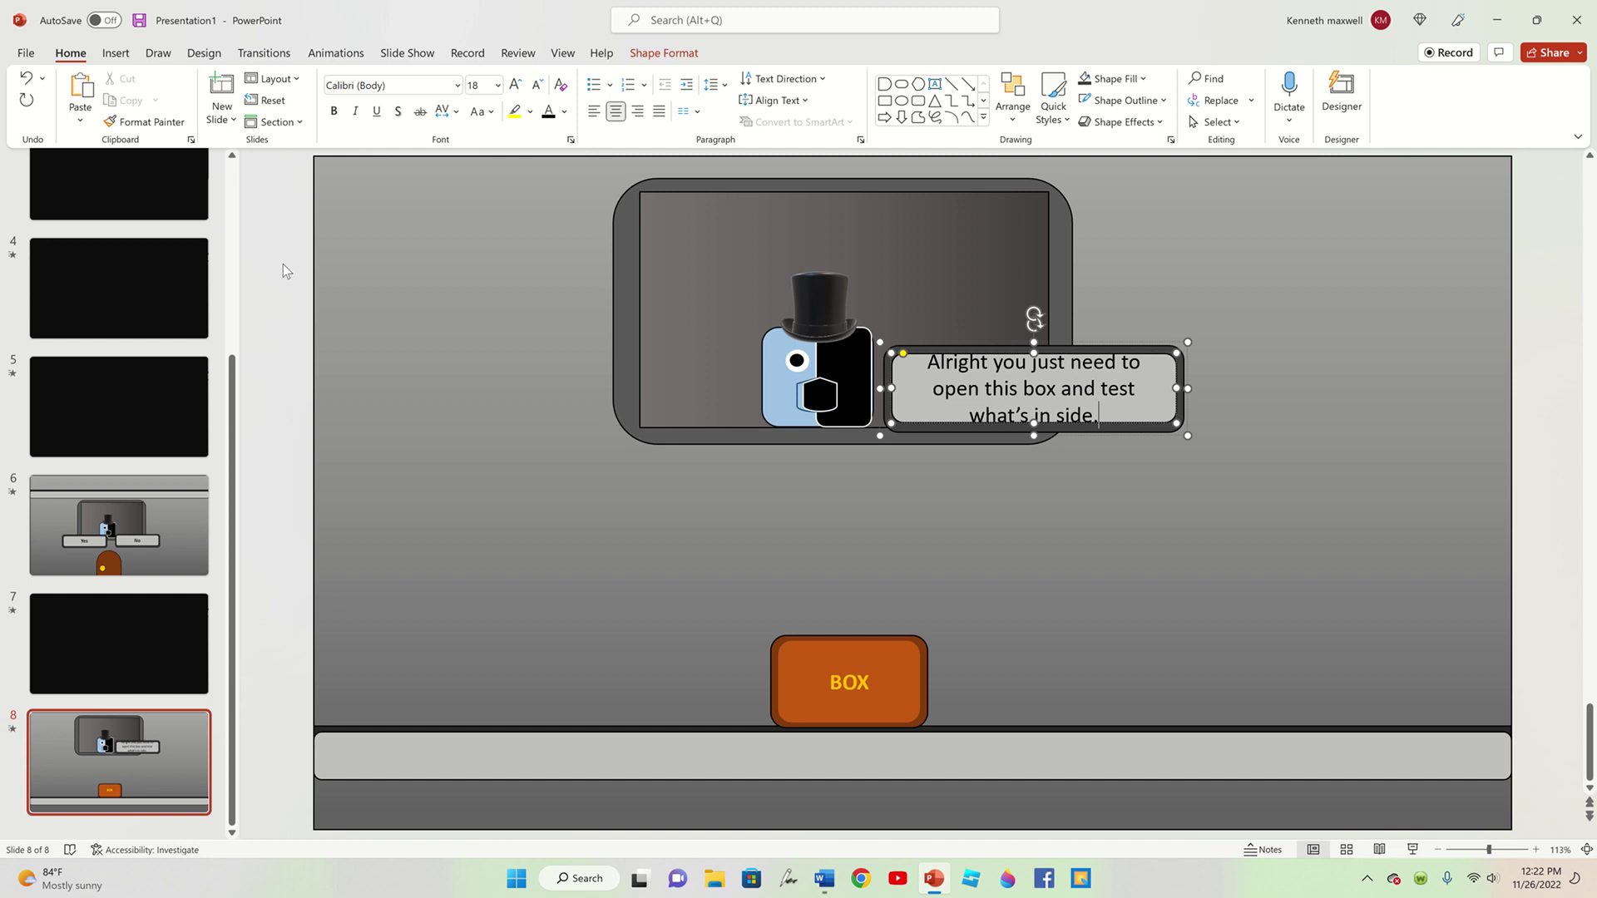
{"action": "left_click", "coordinate": [283, 262]}
{"action": "left_click", "coordinate": [412, 55]}
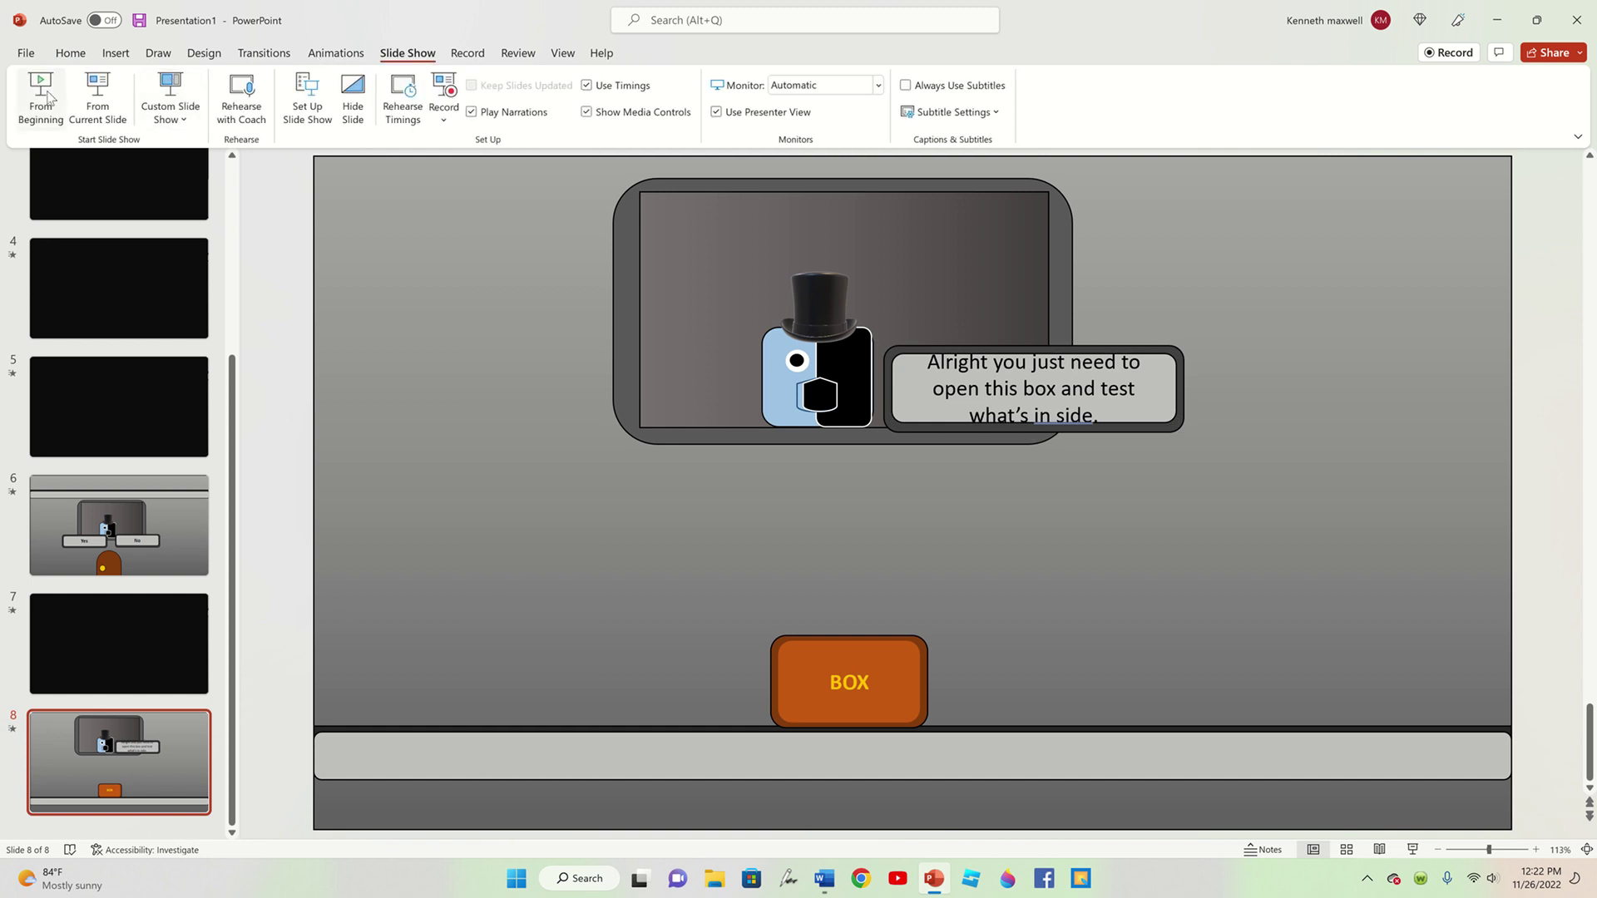
- Run the slideshow from the beginning, advance a slide, then end the show
{"action": "left_click", "coordinate": [48, 98]}
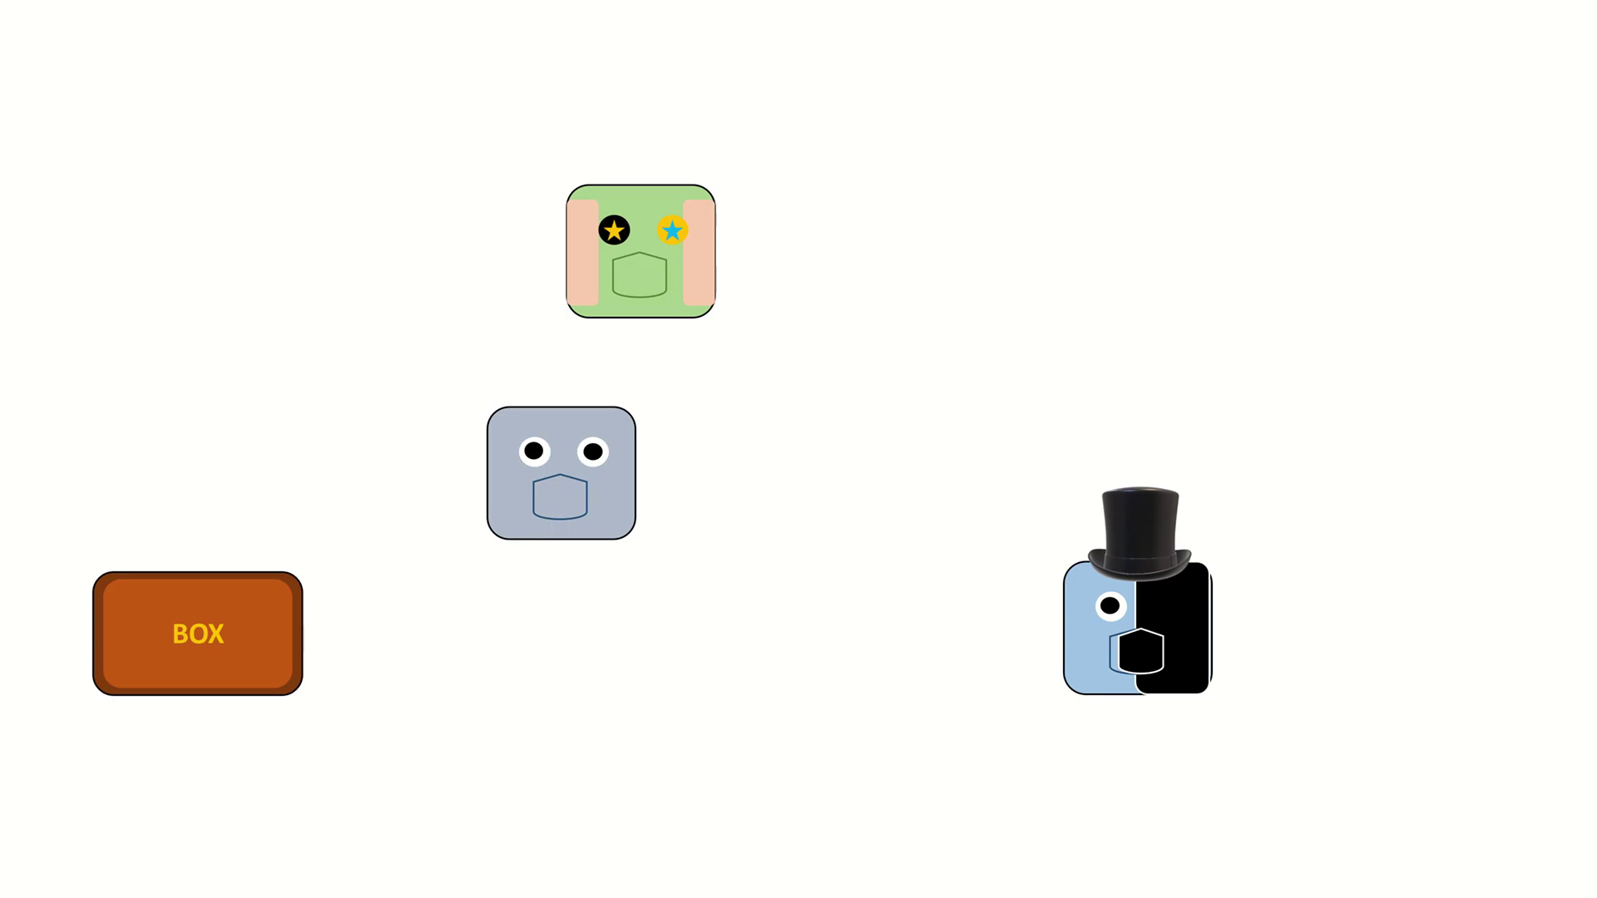
{"action": "key", "text": "Right"}
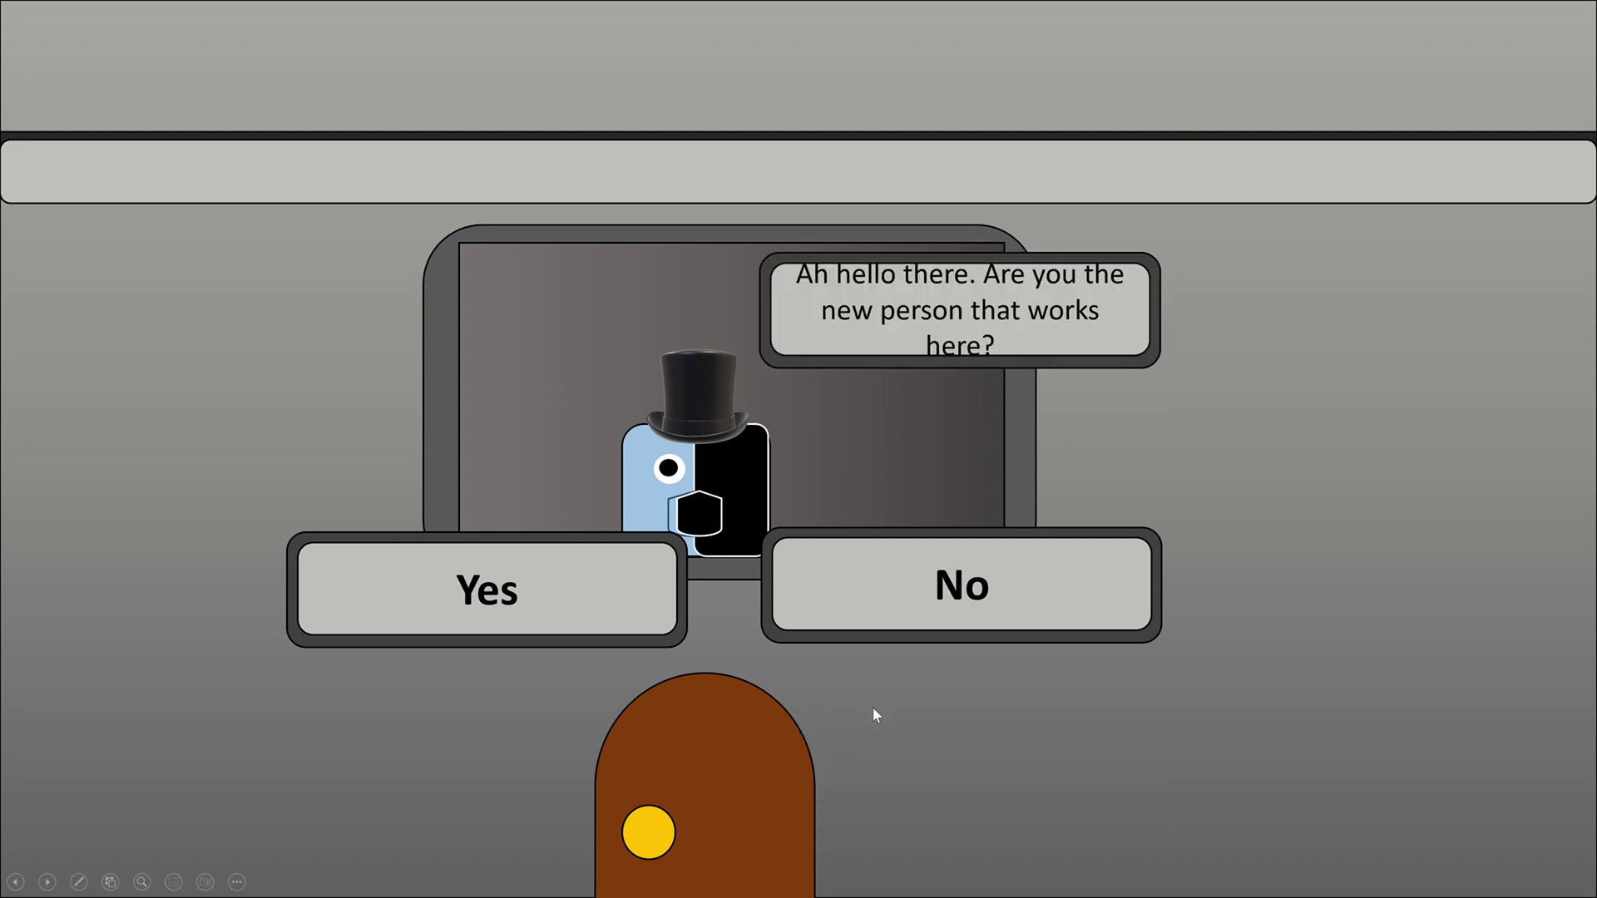
{"action": "left_click", "coordinate": [236, 881]}
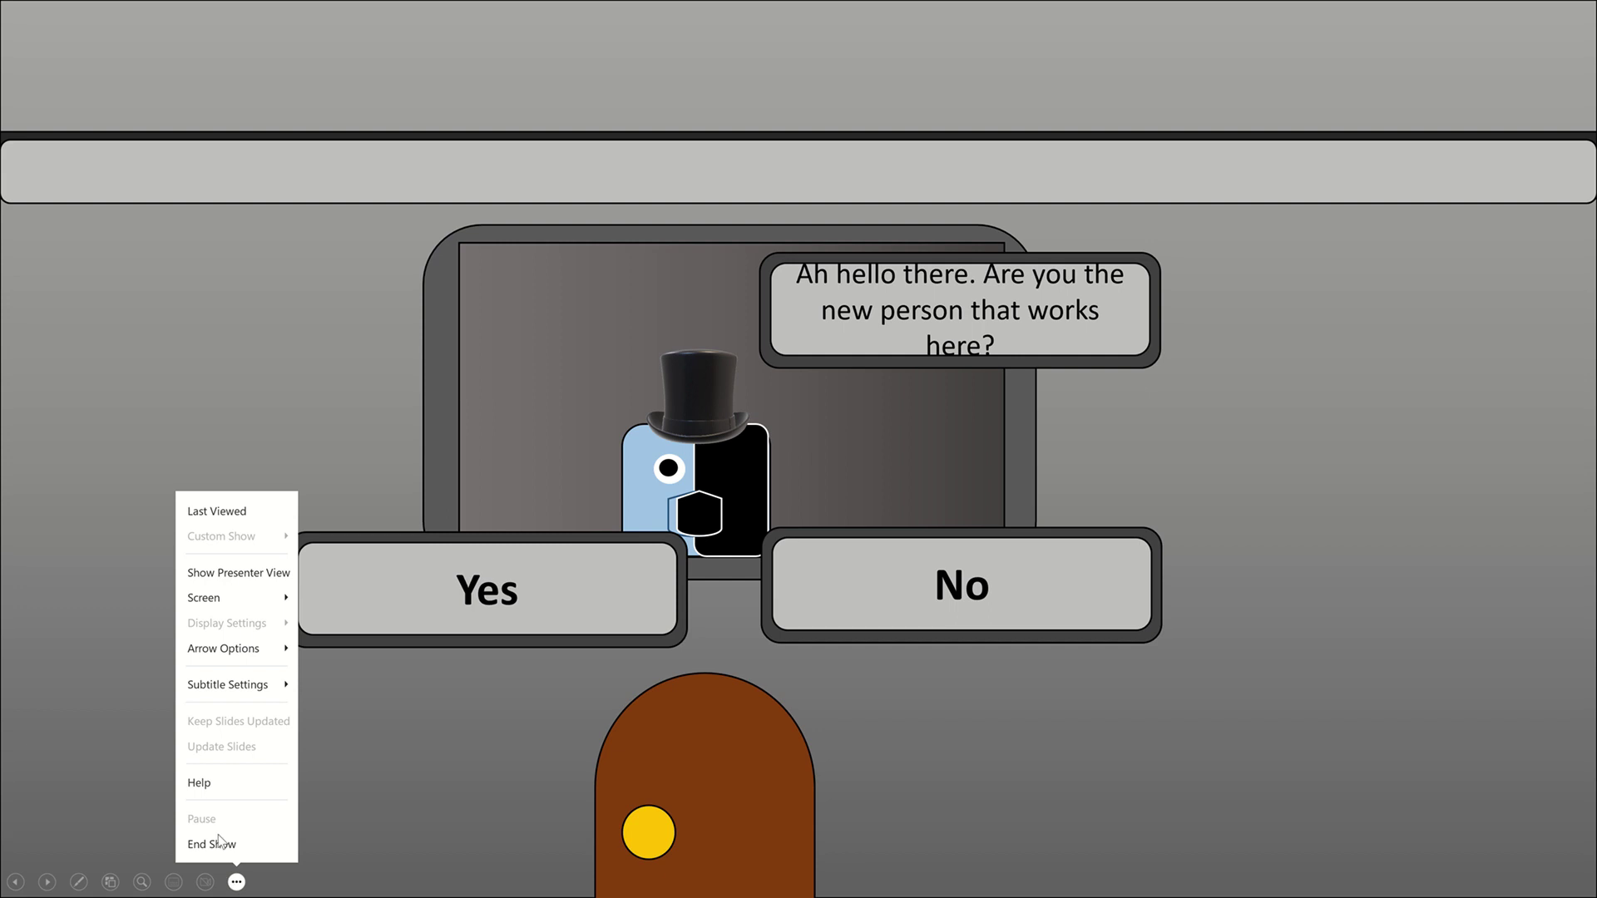
{"action": "left_click", "coordinate": [223, 845]}
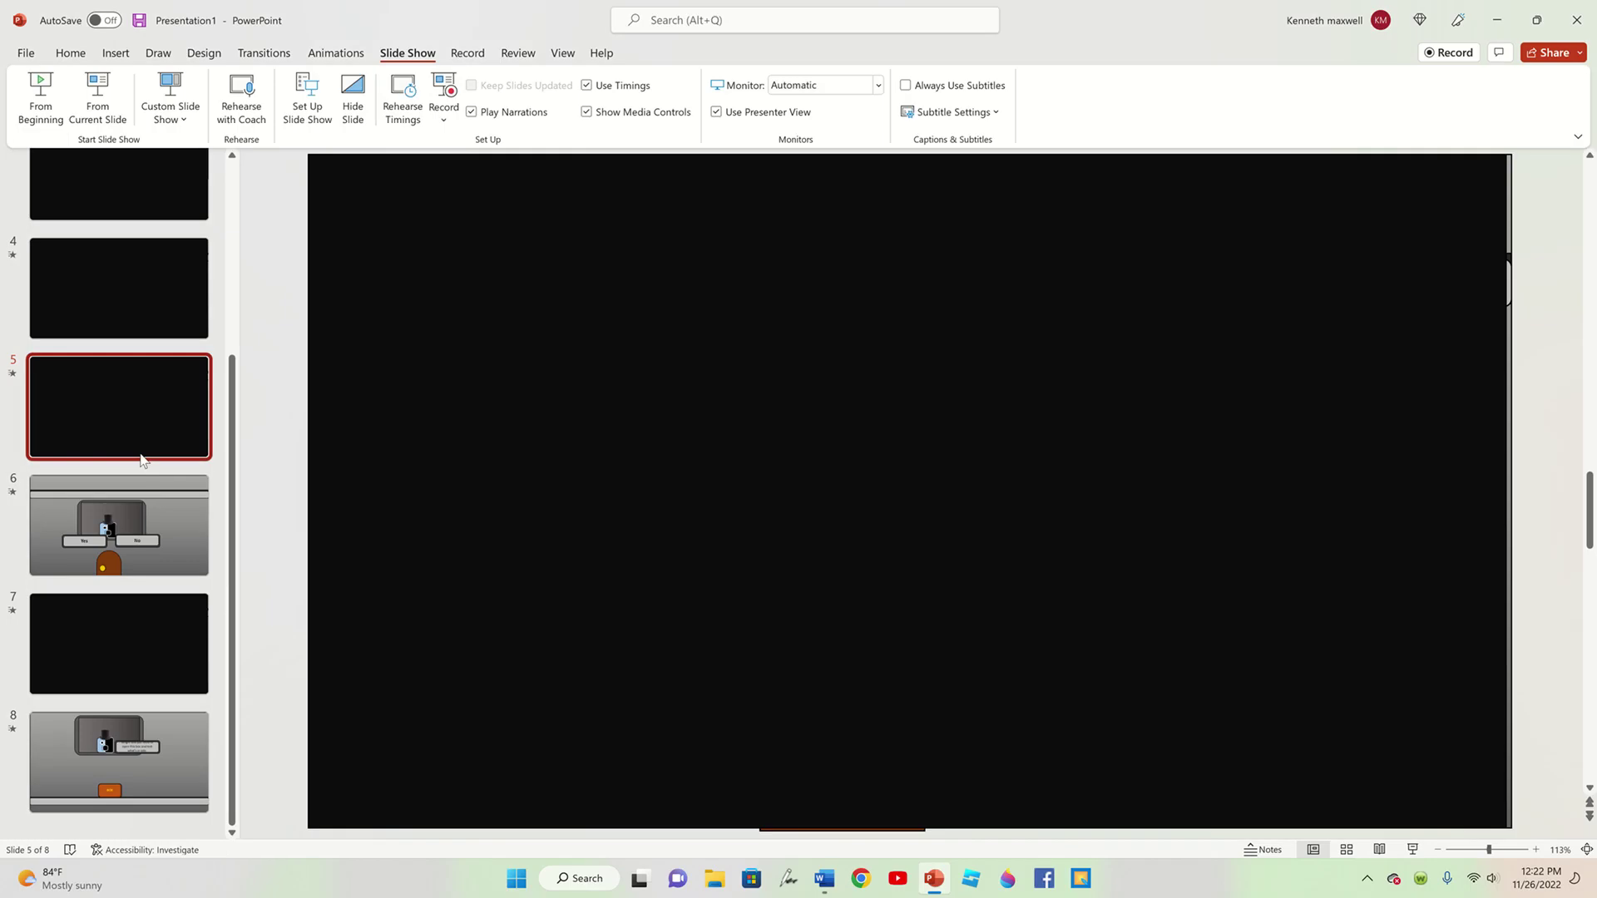
- Set the empty shape on black slide 5 to no animation
{"action": "left_click", "coordinate": [146, 520]}
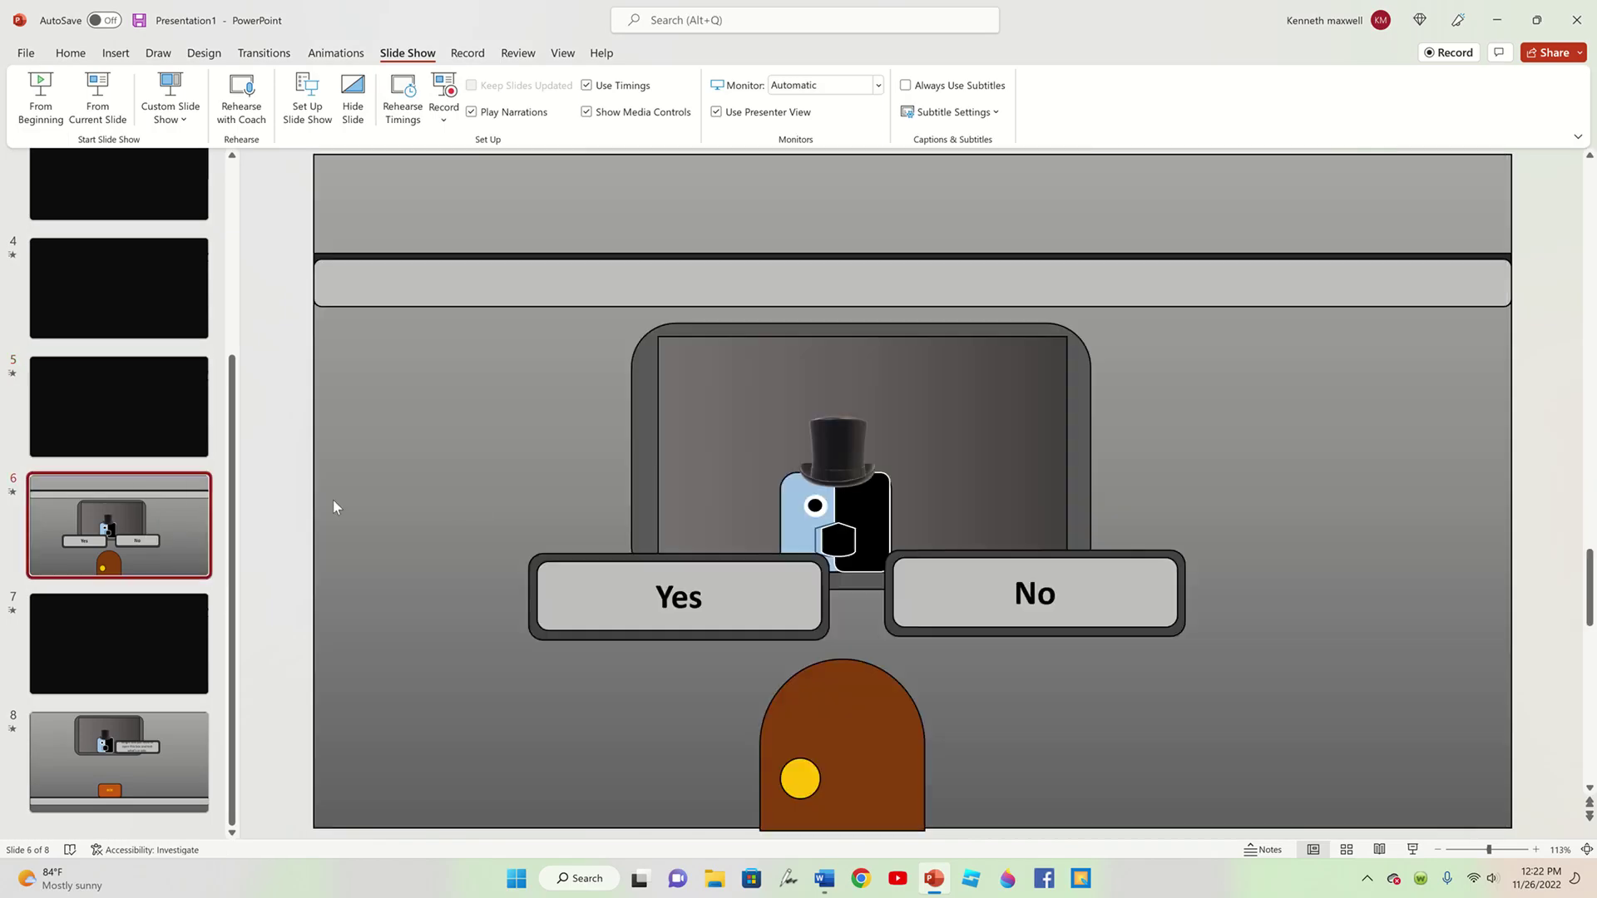
{"action": "left_click", "coordinate": [992, 429]}
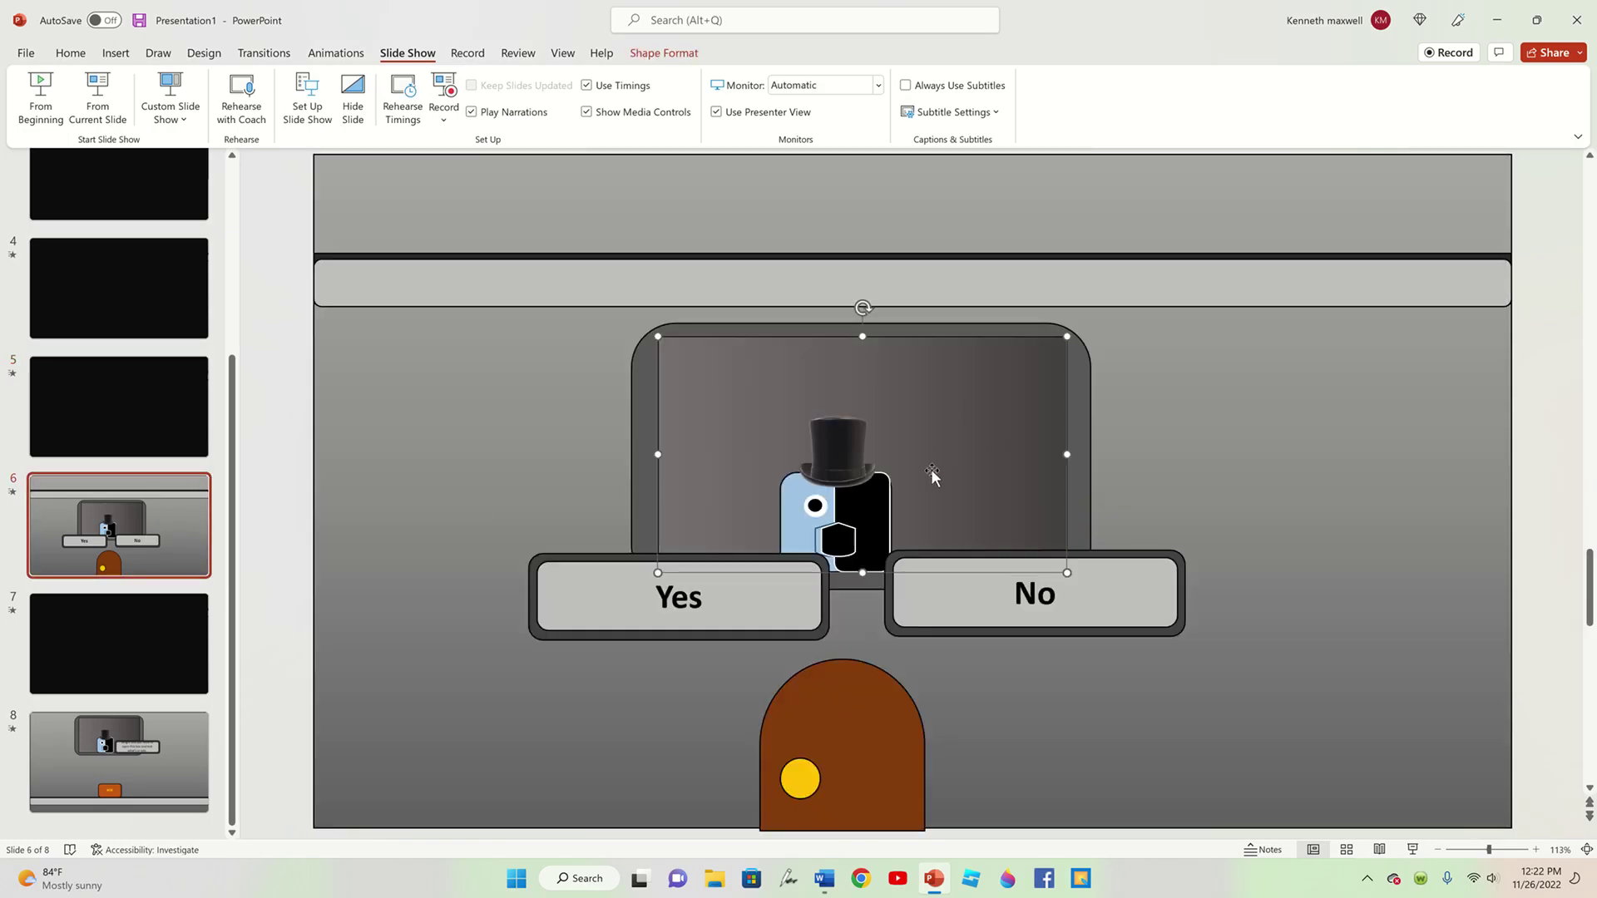
{"action": "left_click", "coordinate": [94, 421]}
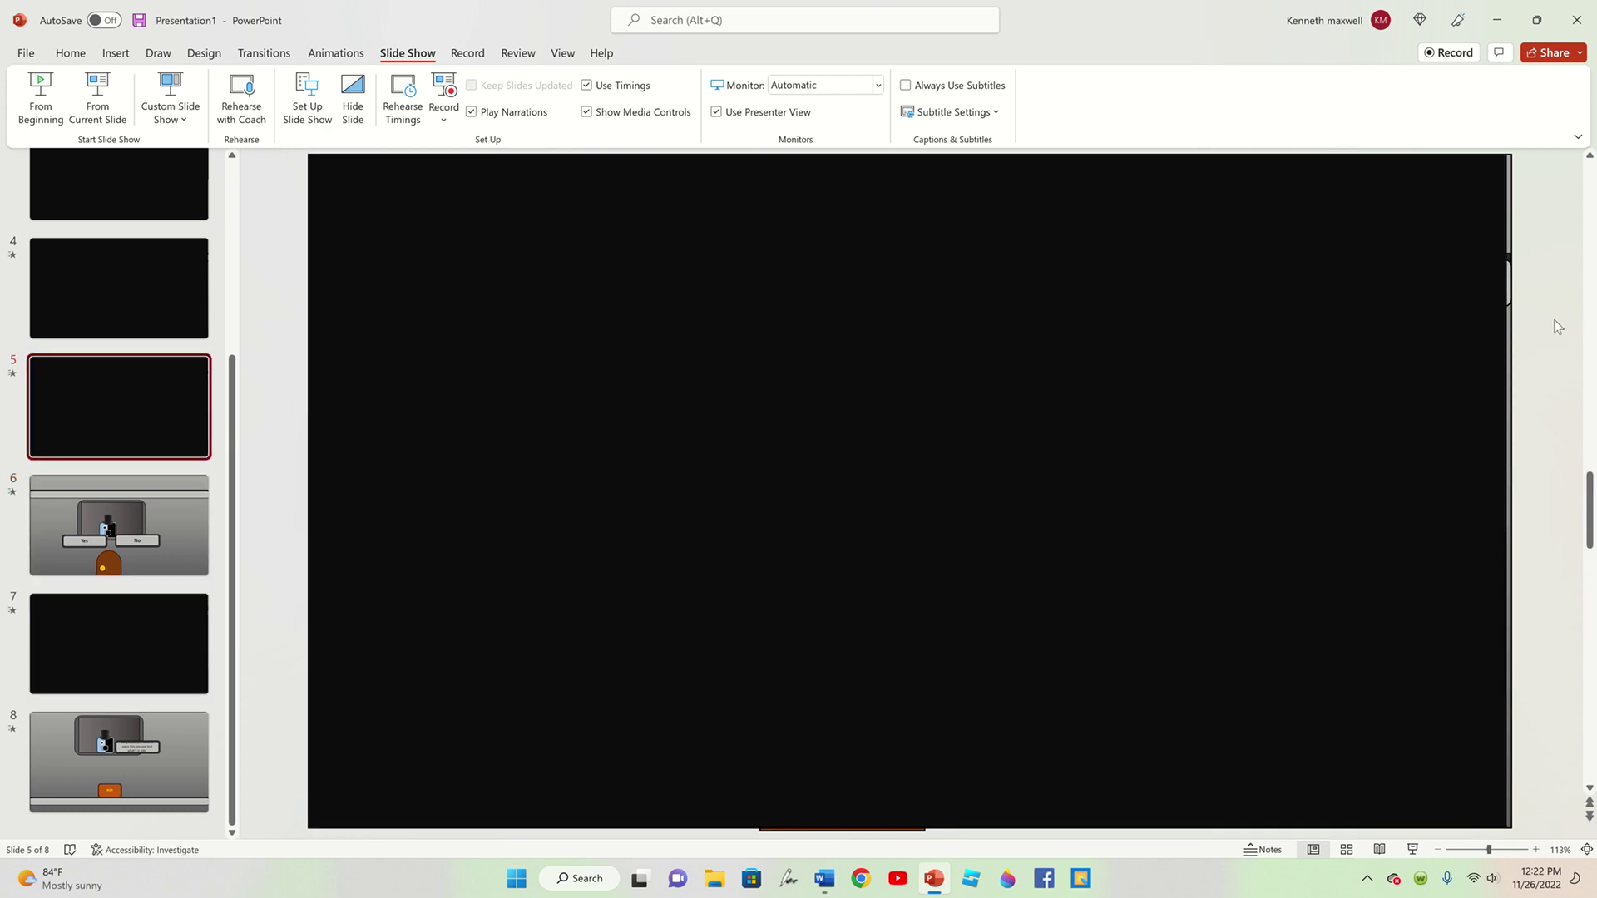
{"action": "left_click_drag", "start_coordinate": [1553, 319], "coordinate": [816, 612]}
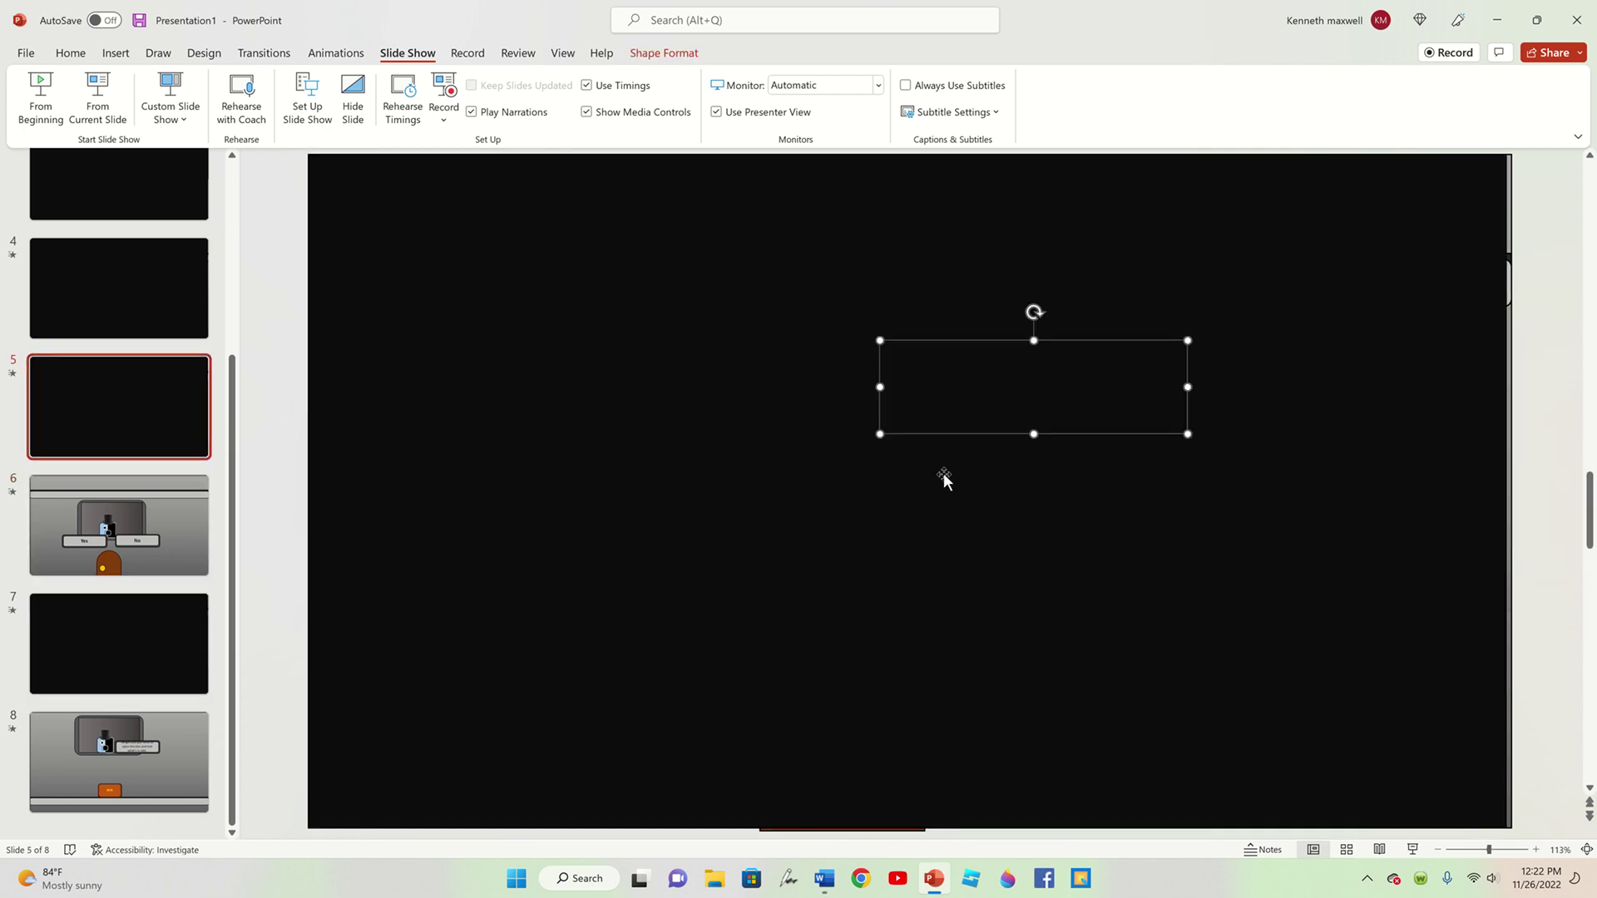
{"action": "left_click", "coordinate": [335, 55]}
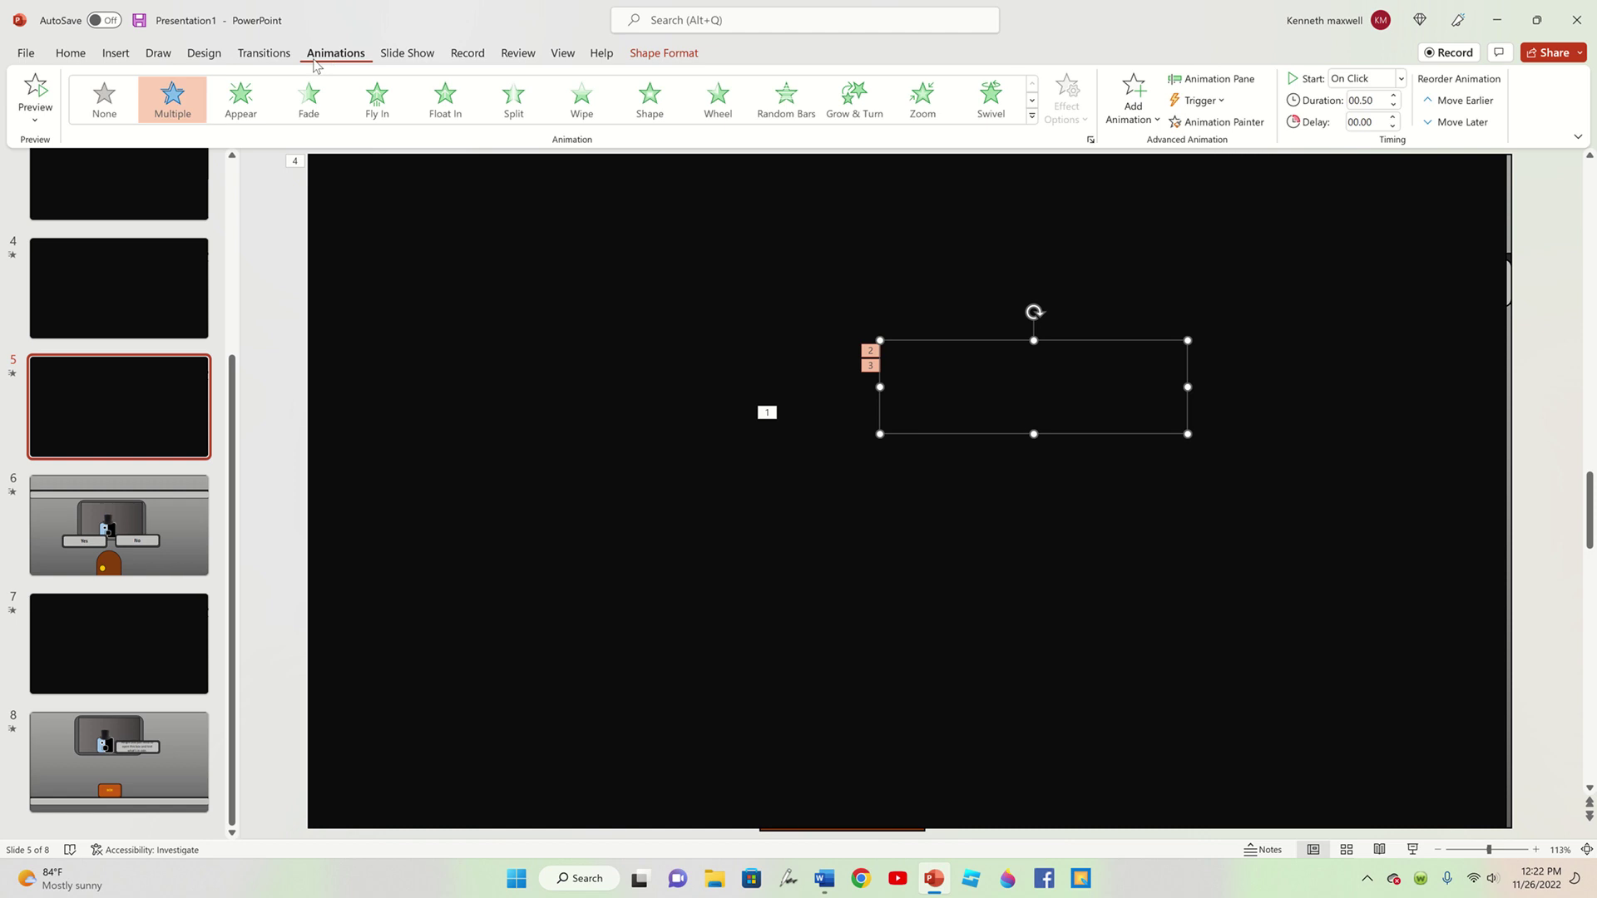
{"action": "left_click", "coordinate": [115, 96]}
{"action": "left_click", "coordinate": [408, 52]}
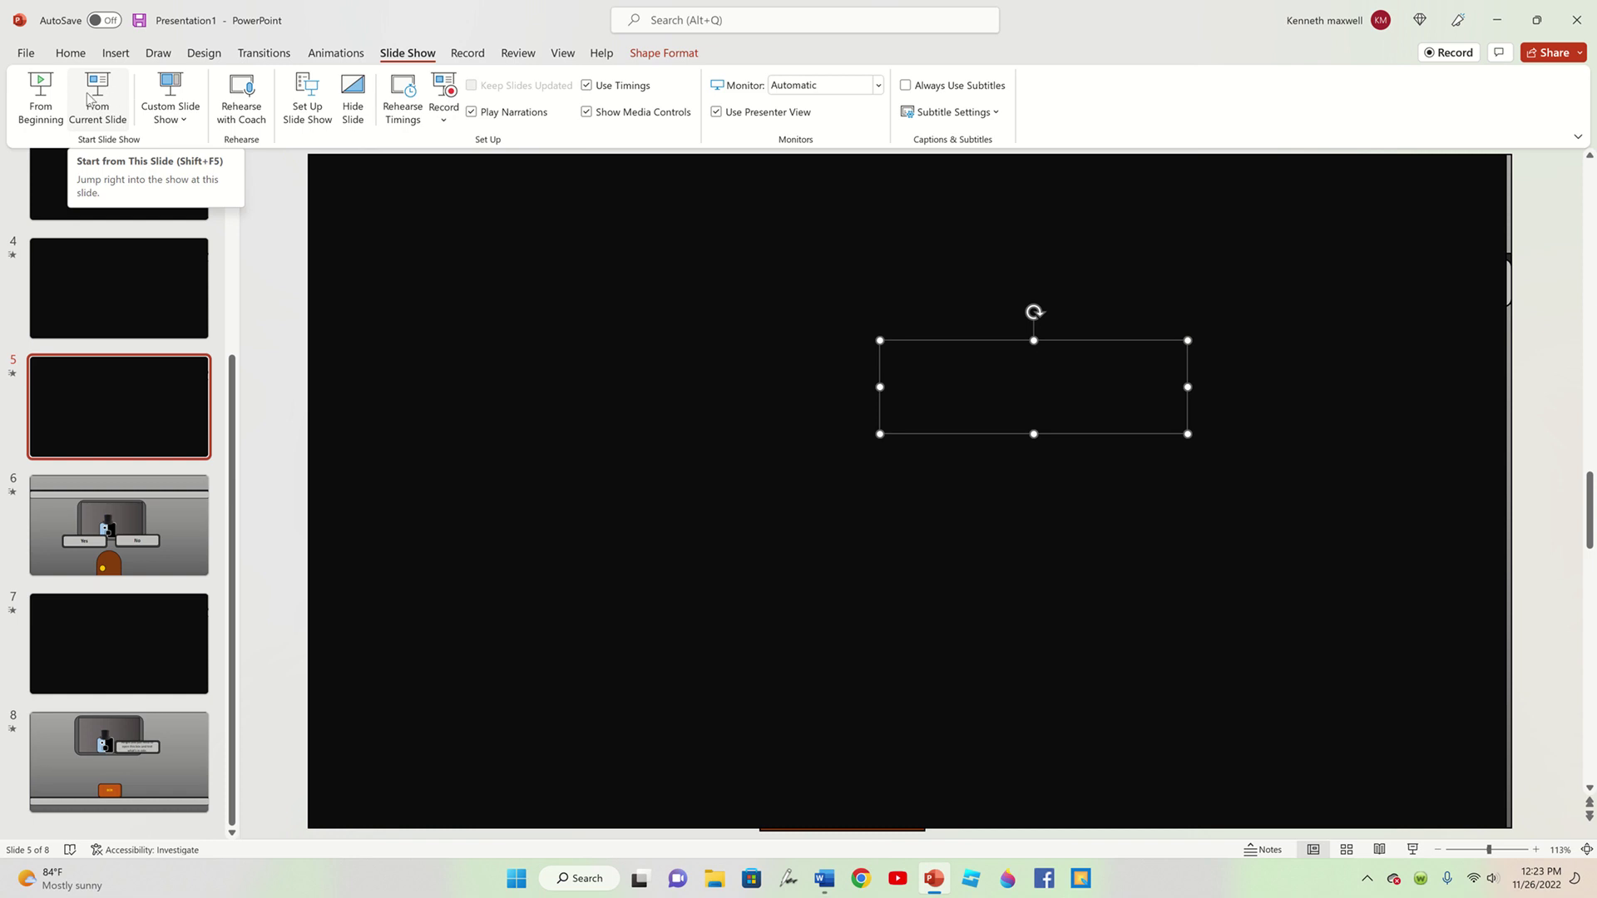
- Play from slide 5 through the house scenes, answer Yes, take the dark door, then end the show
{"action": "left_click", "coordinate": [57, 98]}
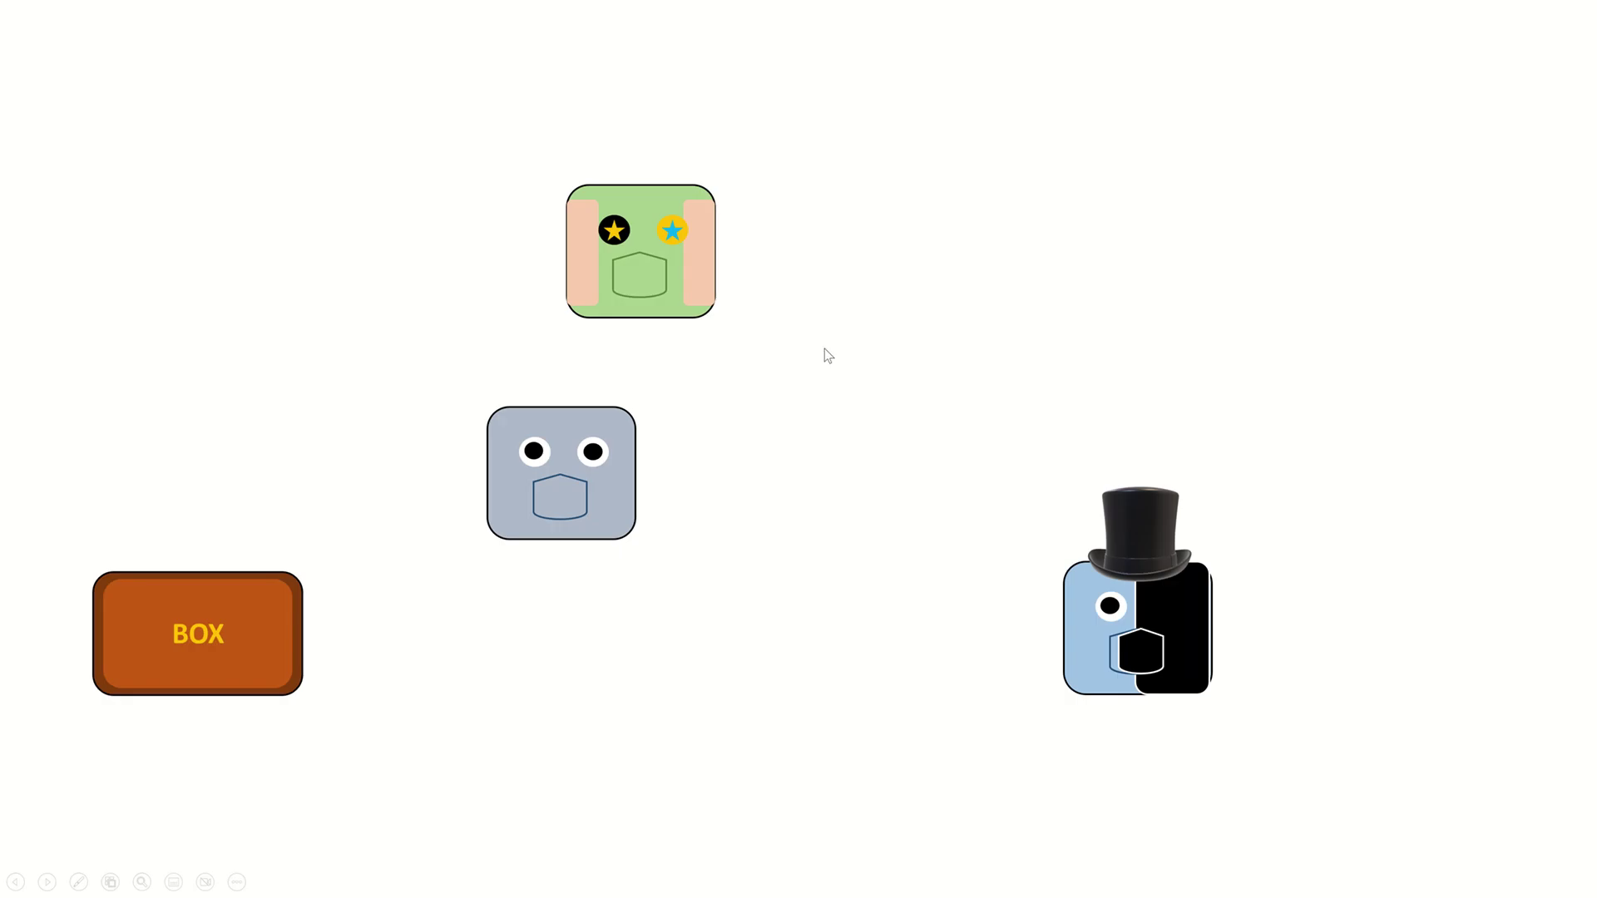
{"action": "left_click", "coordinate": [825, 348]}
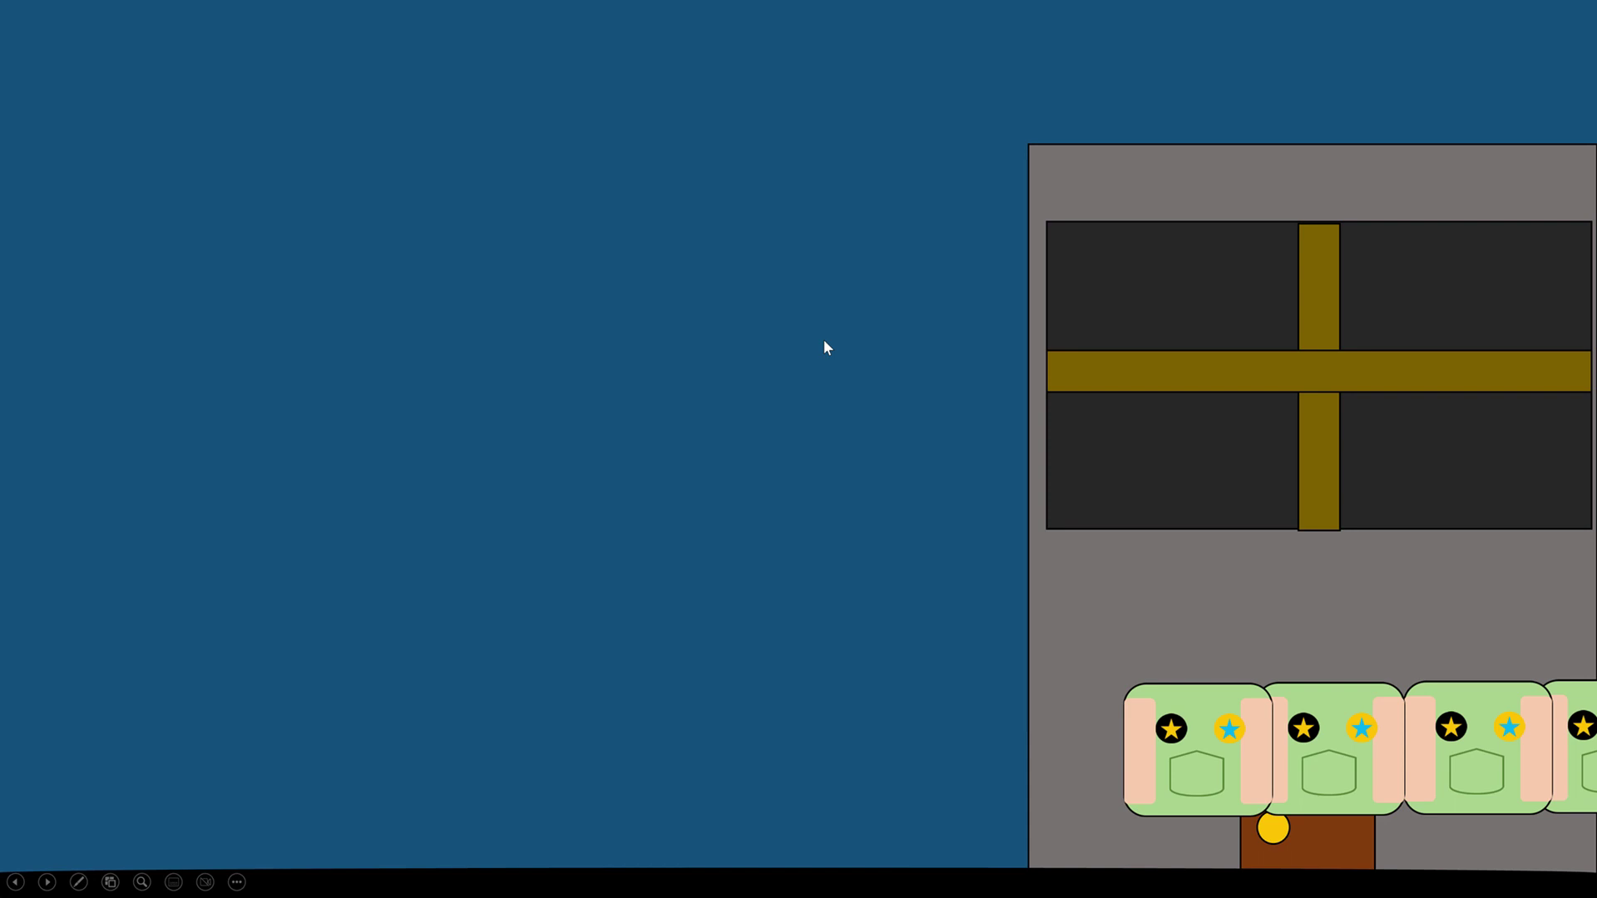
{"action": "left_click", "coordinate": [824, 348]}
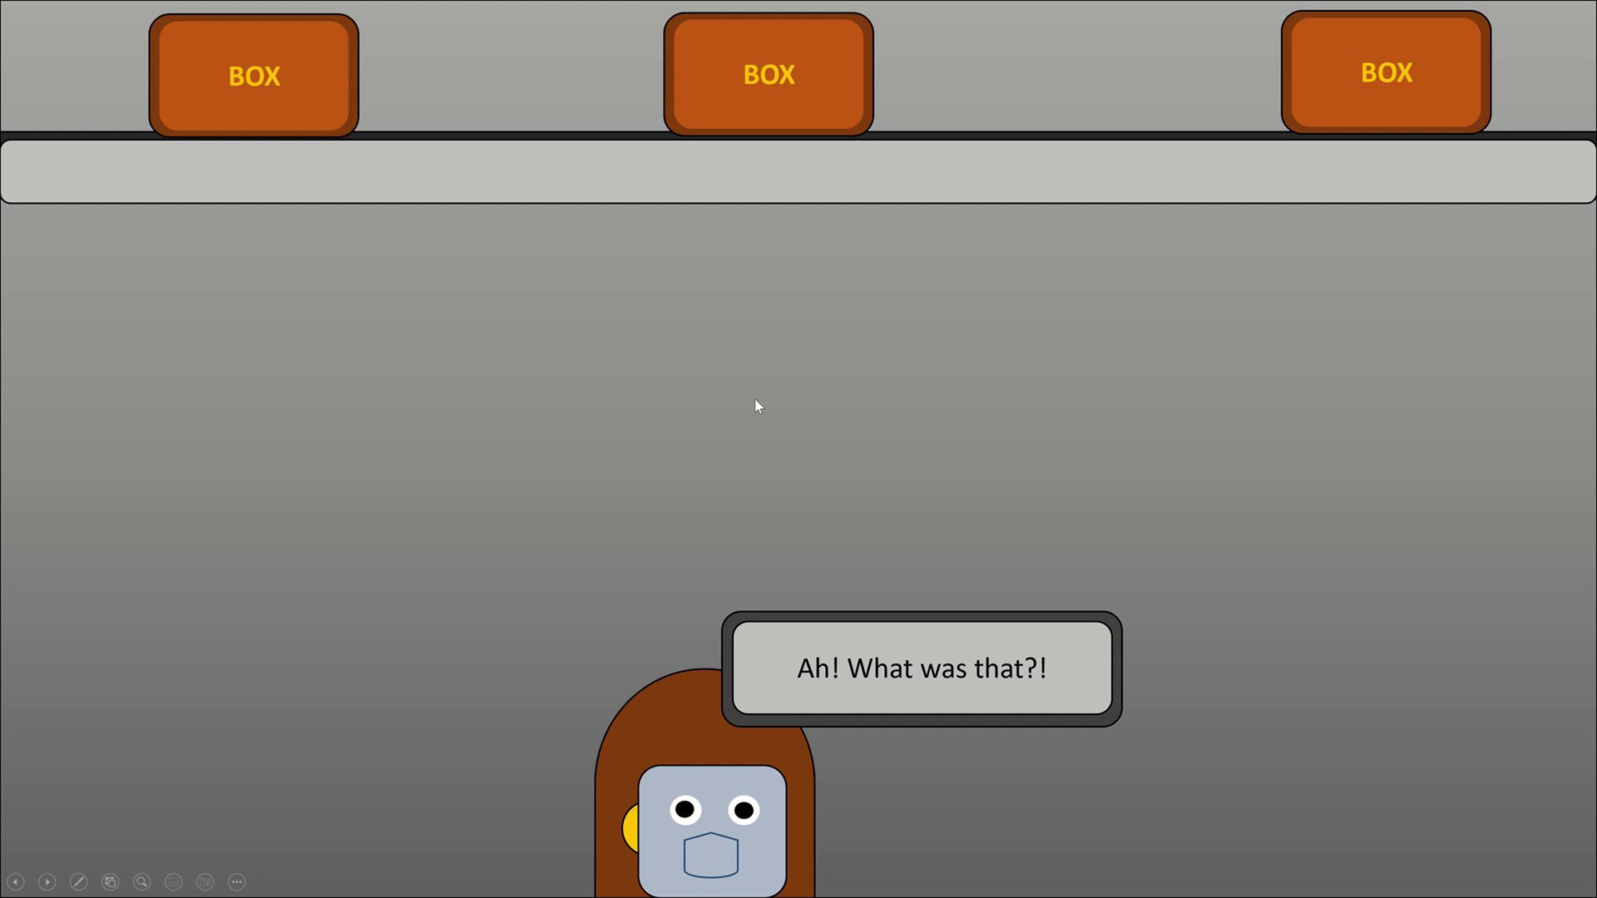
{"action": "left_click", "coordinate": [753, 407]}
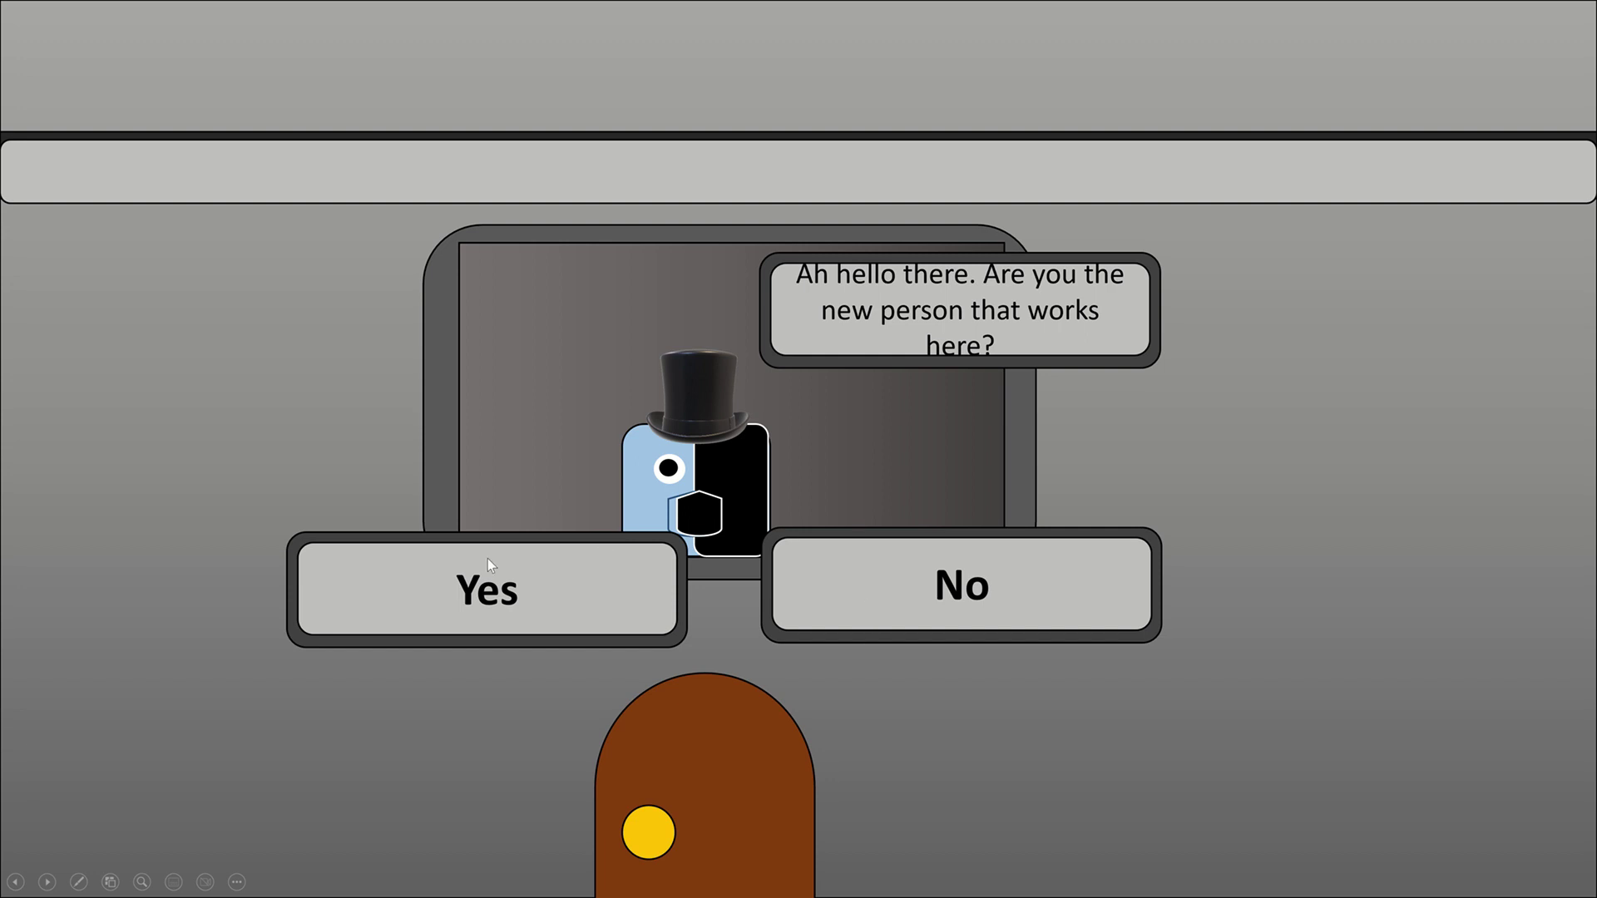
{"action": "left_click", "coordinate": [482, 585]}
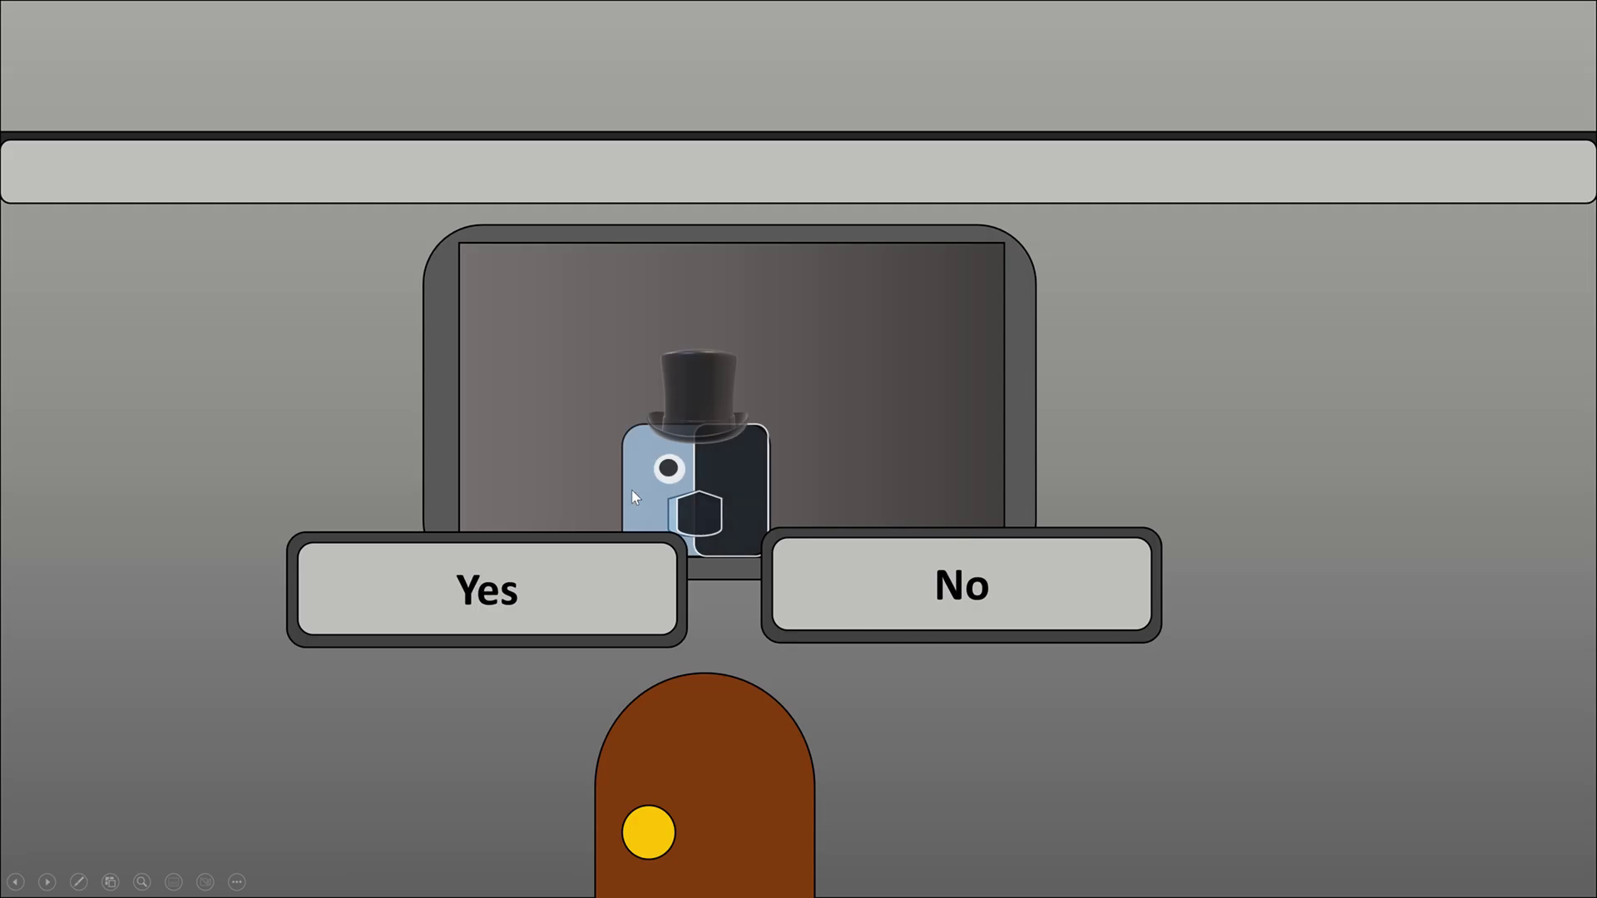
{"action": "left_click", "coordinate": [633, 497]}
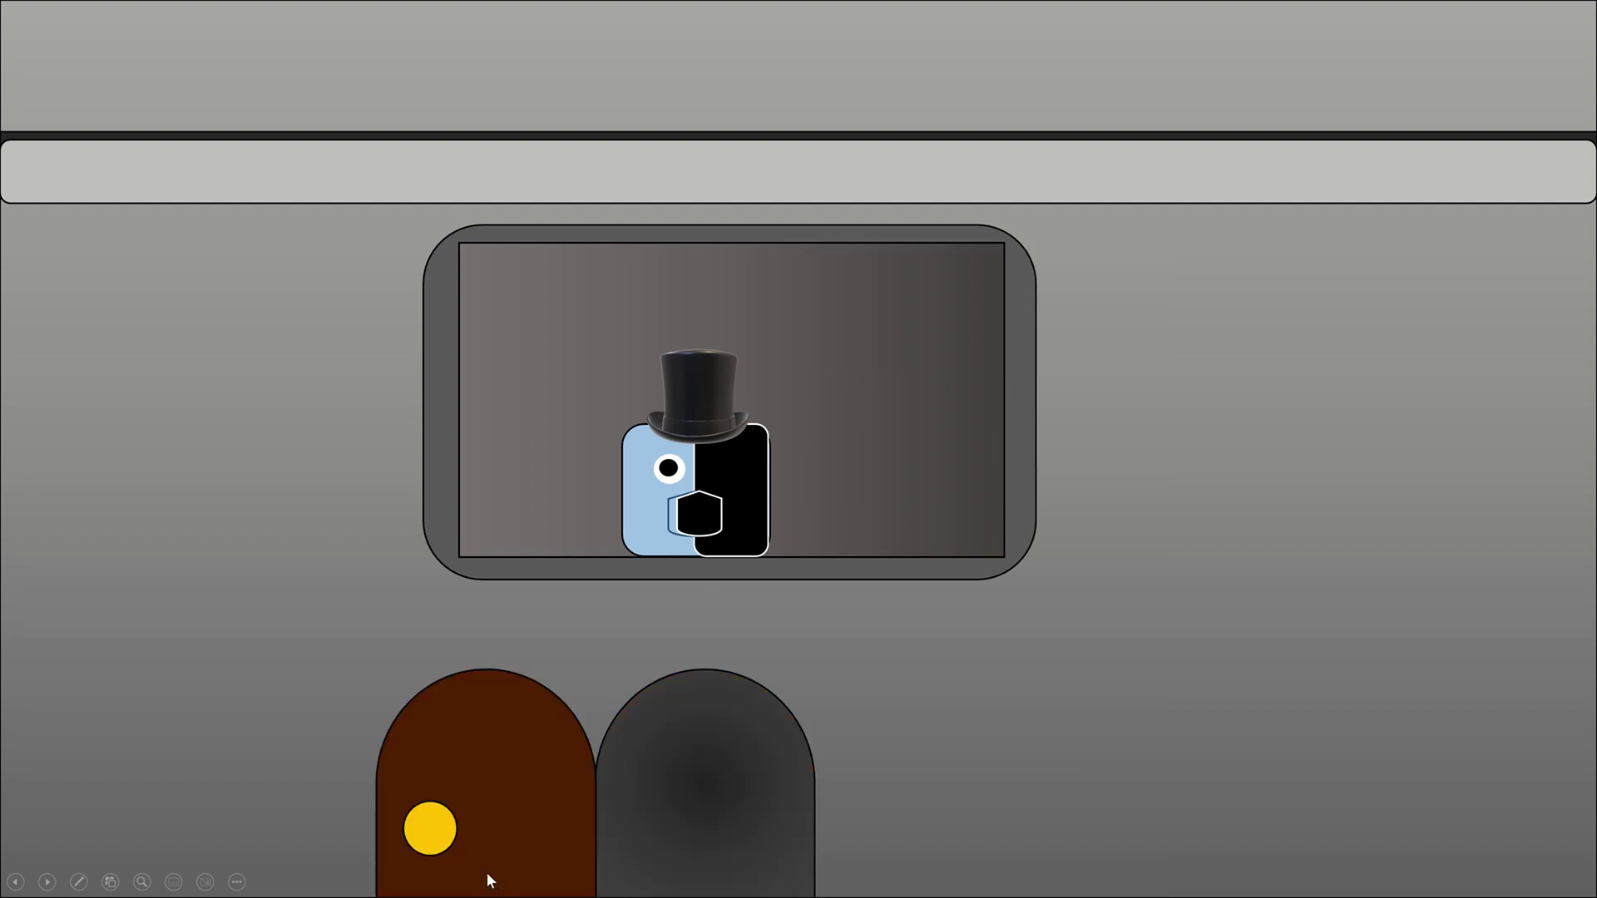
{"action": "left_click", "coordinate": [657, 731]}
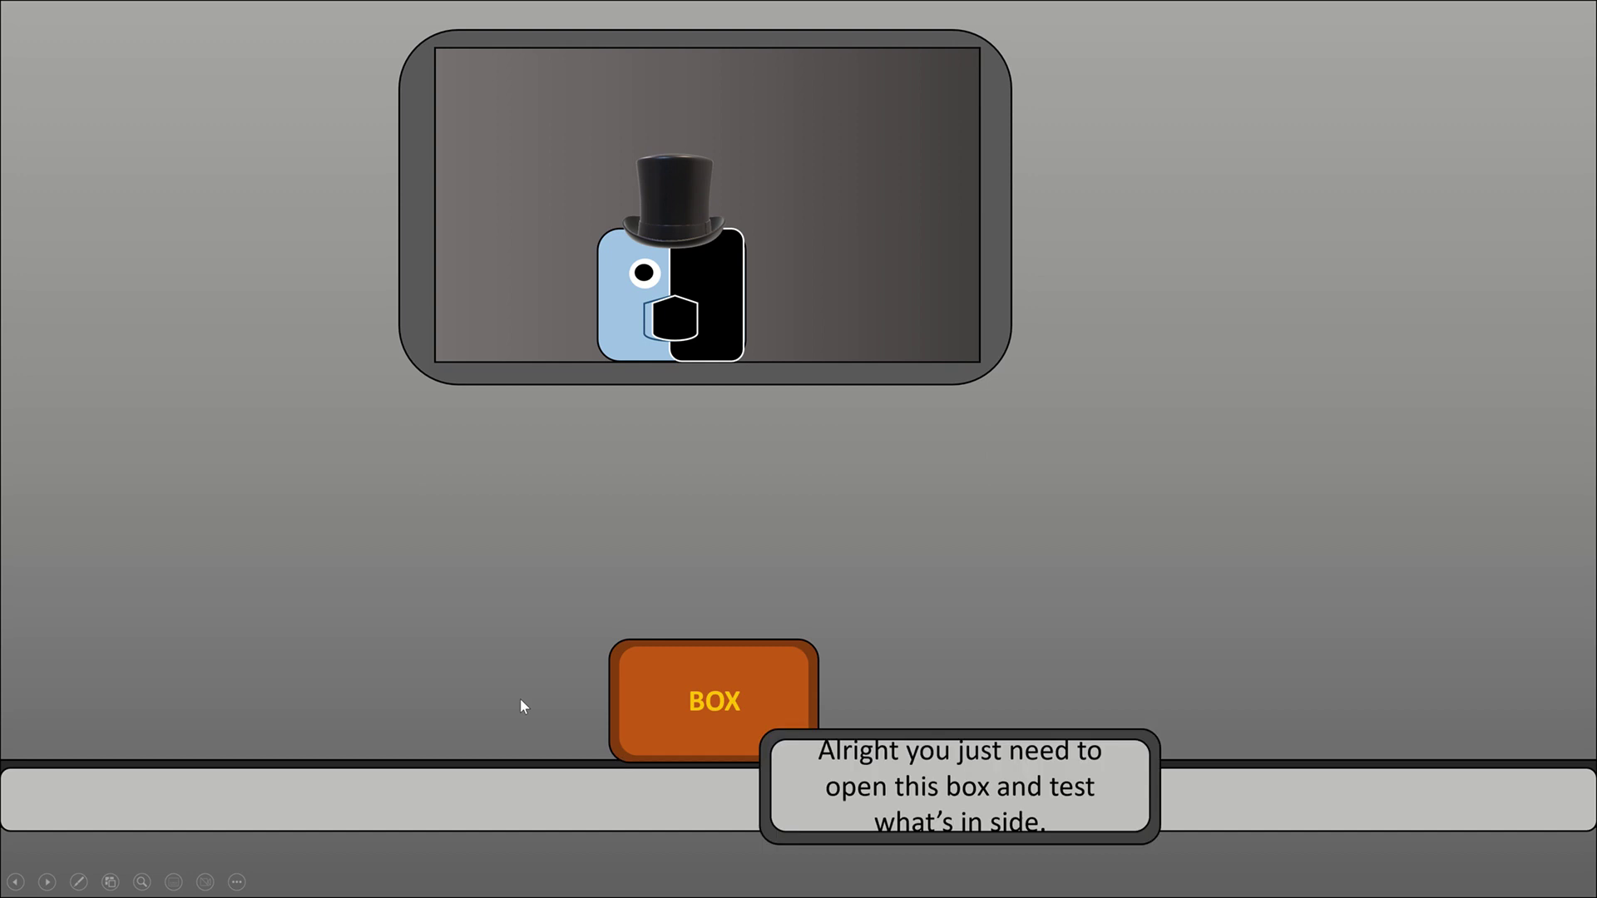
{"action": "left_click", "coordinate": [237, 882]}
{"action": "left_click", "coordinate": [218, 841]}
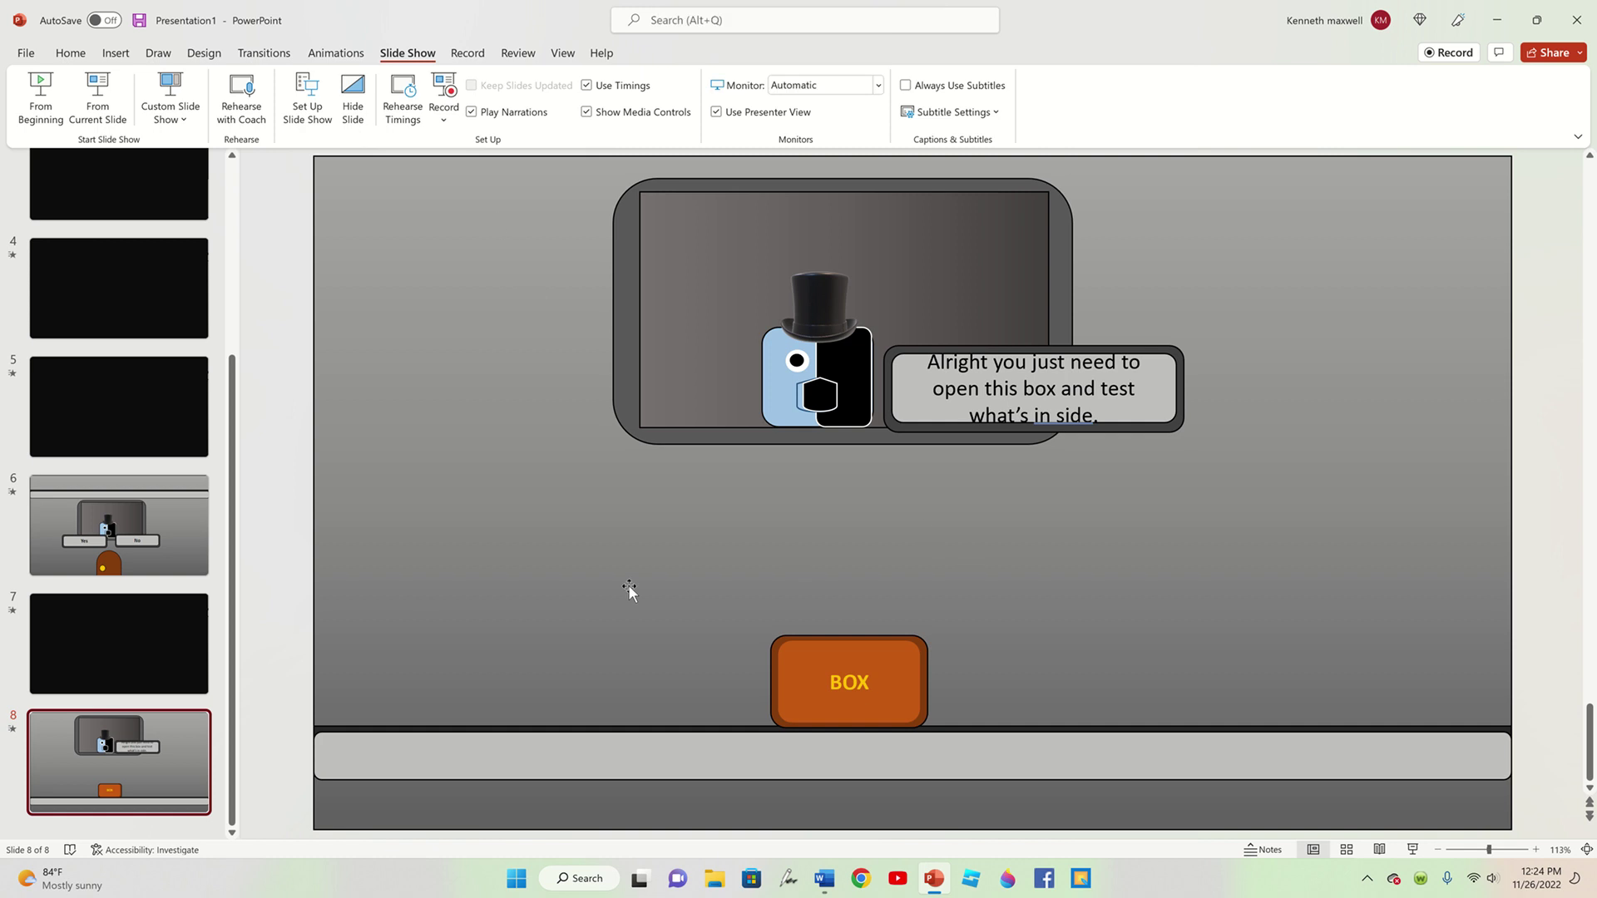
- Fix the speech bubble's typo so it reads "what's inside" instead of "what's in side"
{"action": "right_click", "coordinate": [1063, 416]}
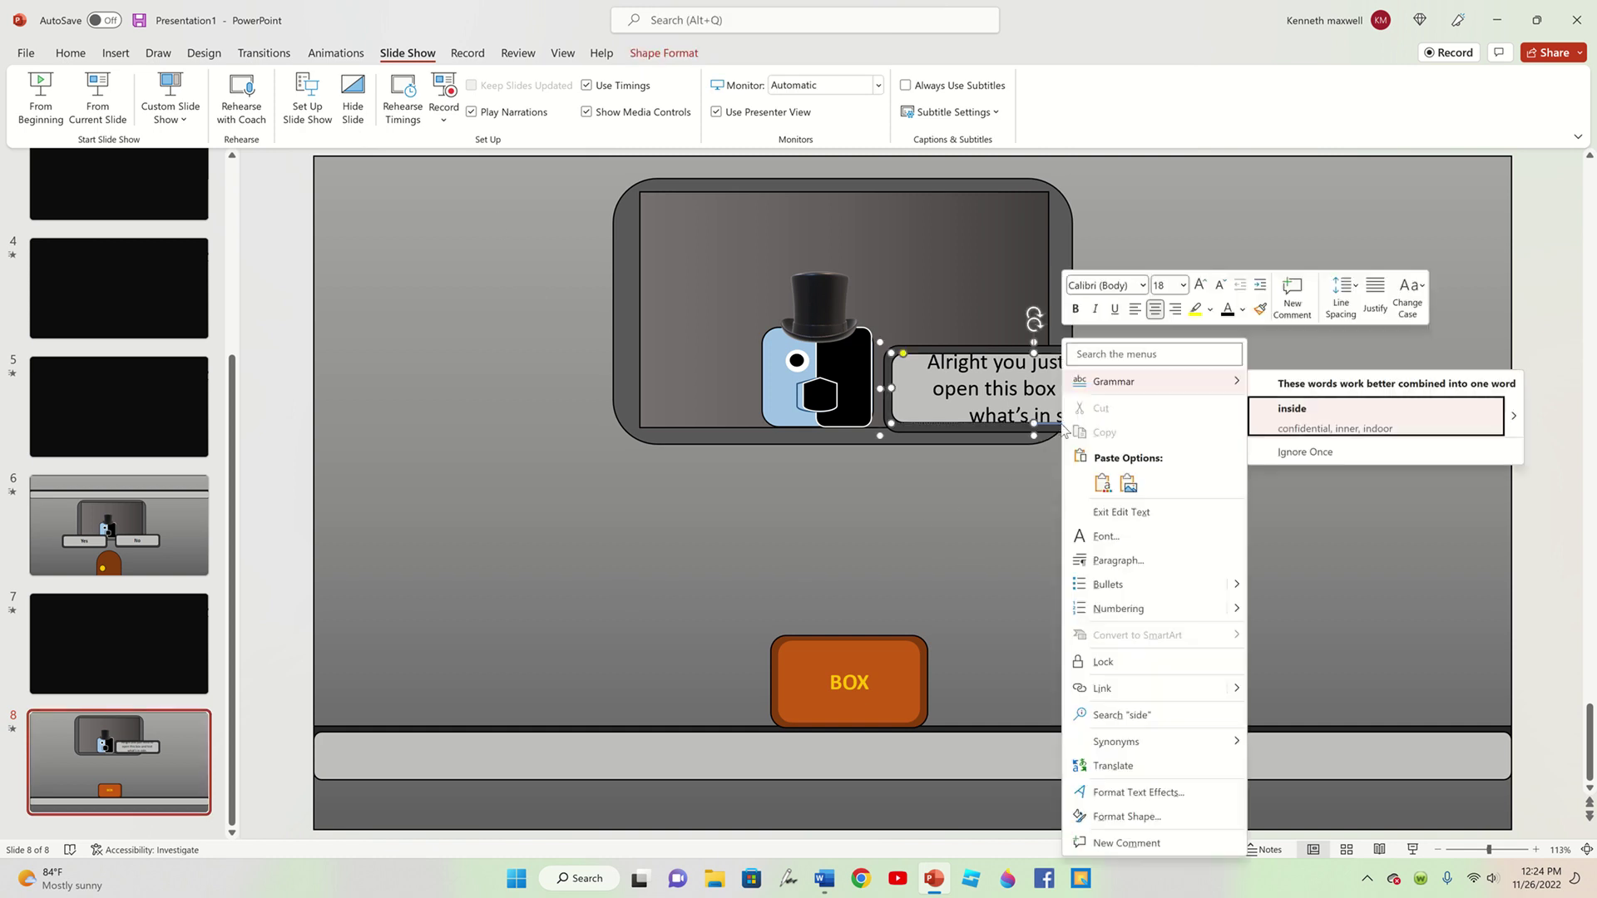
{"action": "left_click", "coordinate": [1293, 419]}
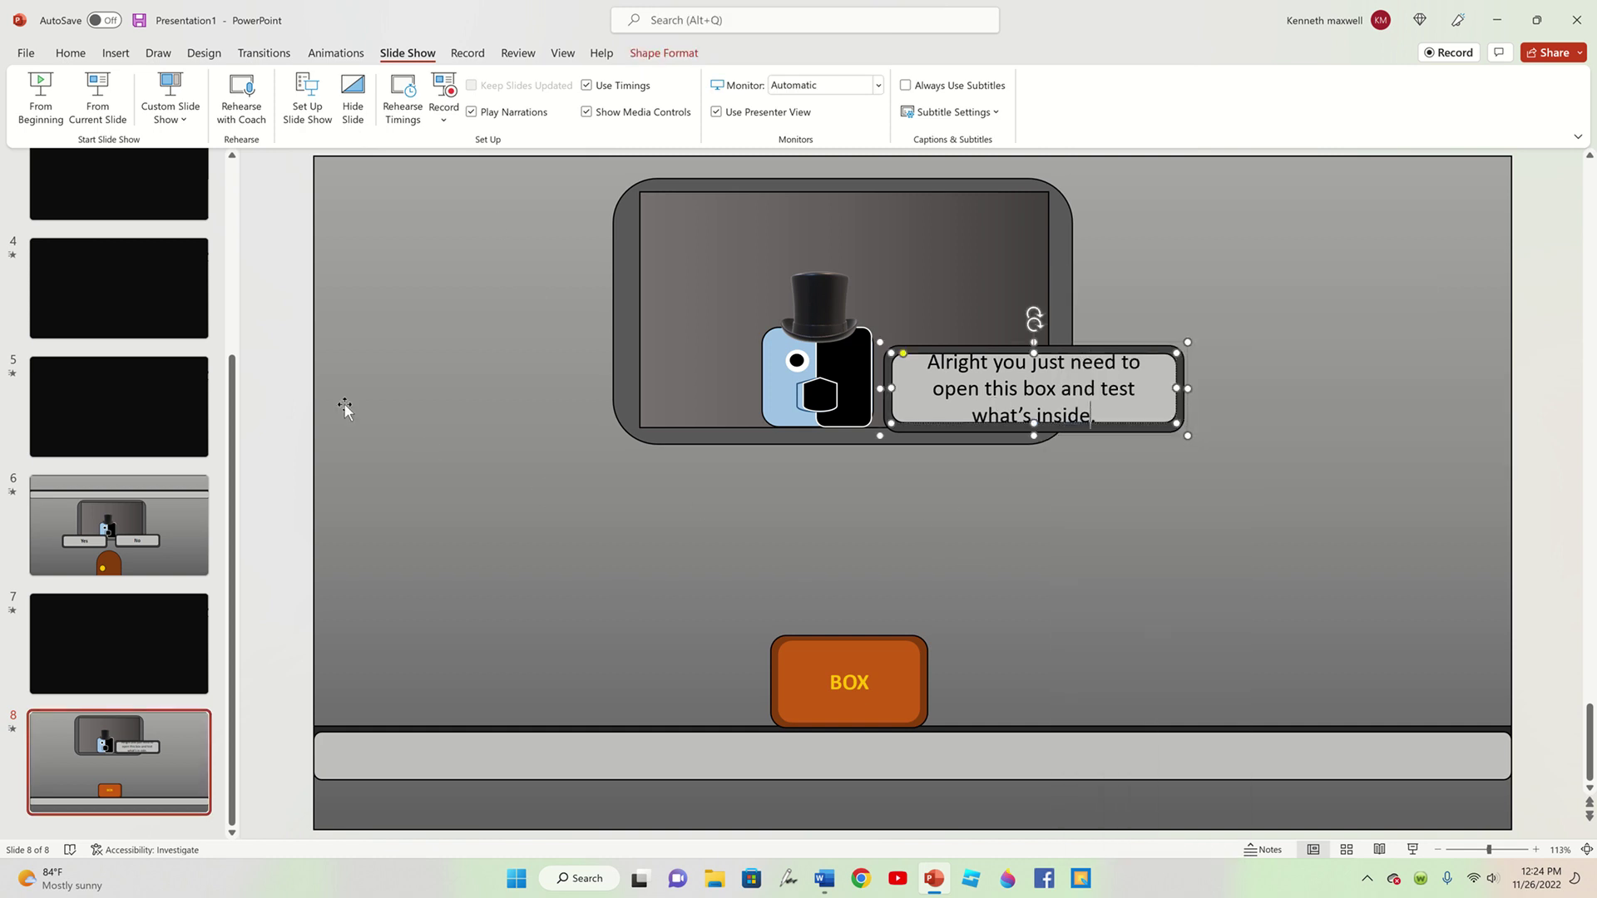